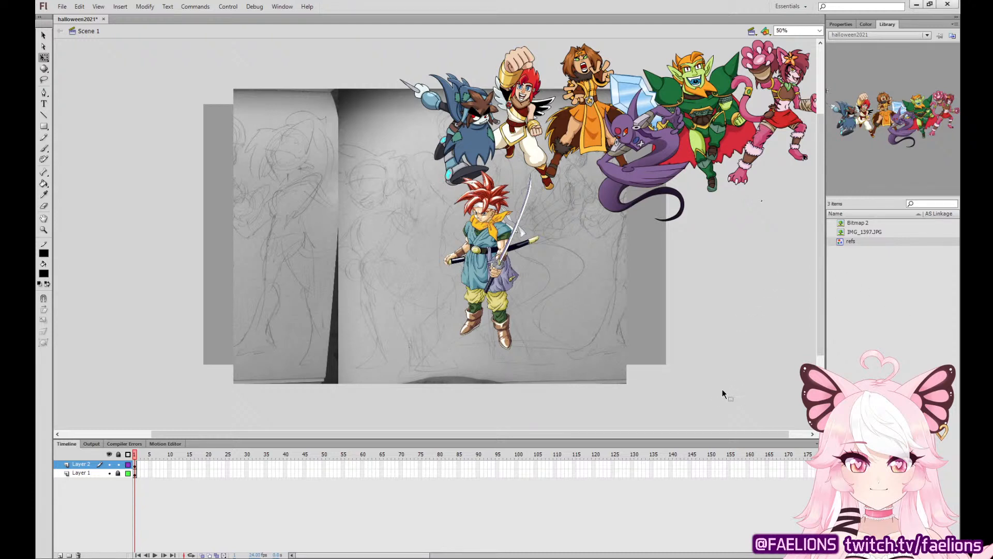
Scale down the red-haired swordsman reference image and position it to the right of the sketched head.
key(ctrl+equal)
key(ctrl+equal)
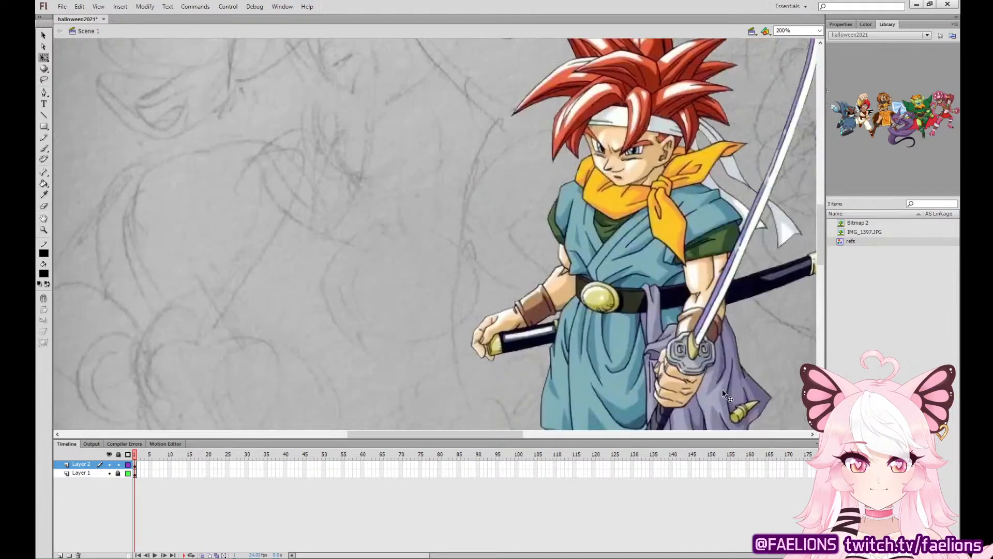
drag(471, 215, 660, 303)
drag(777, 268, 632, 274)
drag(505, 73, 537, 102)
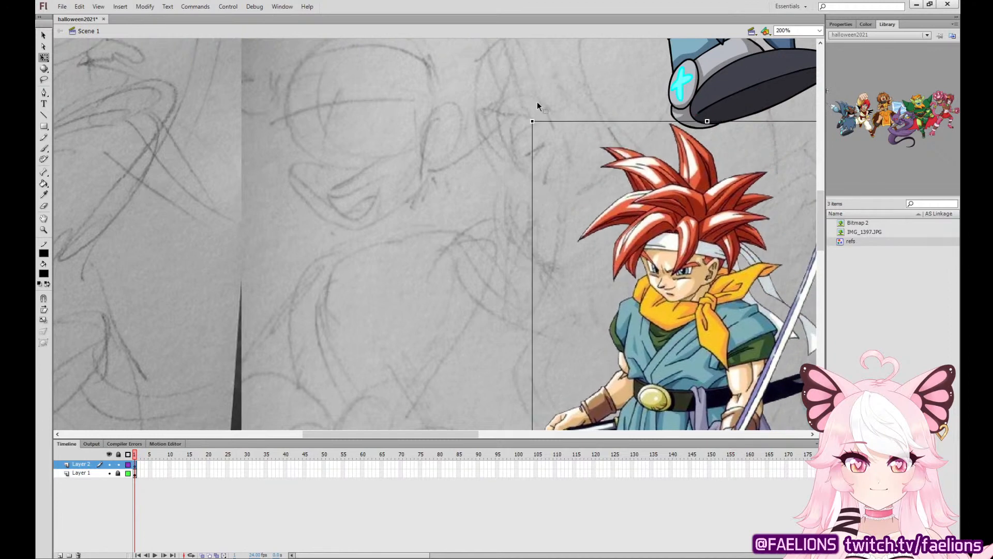
drag(667, 315, 725, 276)
drag(793, 283, 724, 310)
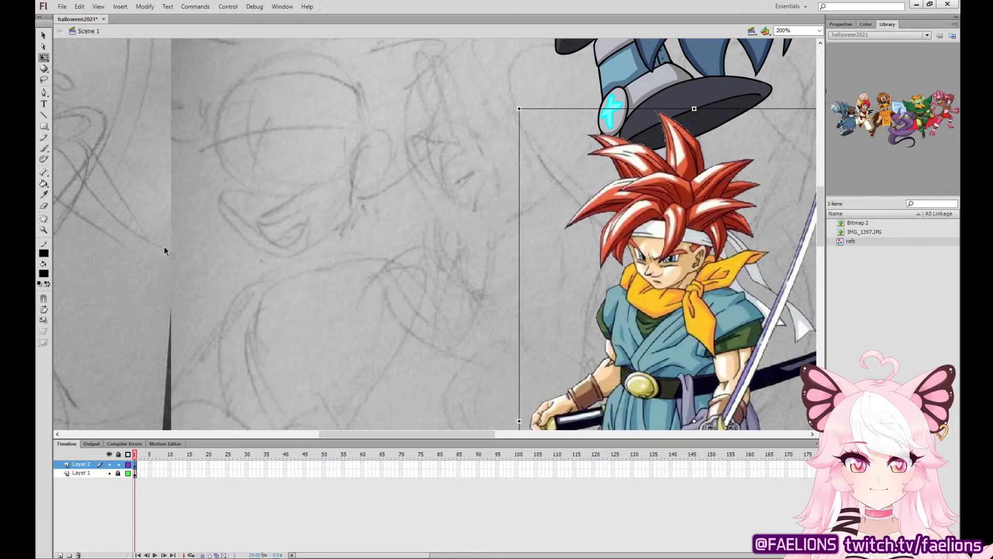
Add a new layer above Layer 2 and get the Brush tool ready over the sketched head.
click(44, 148)
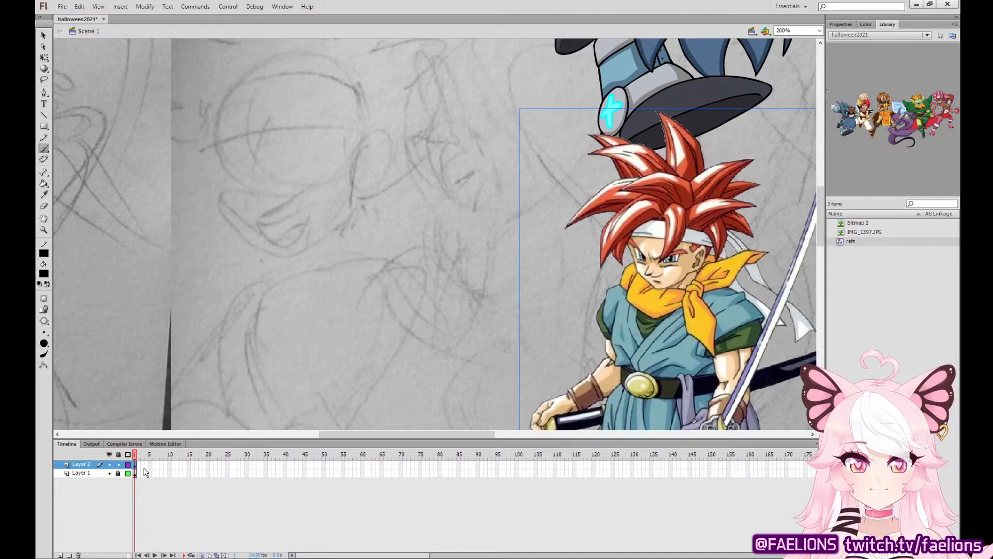
click(60, 555)
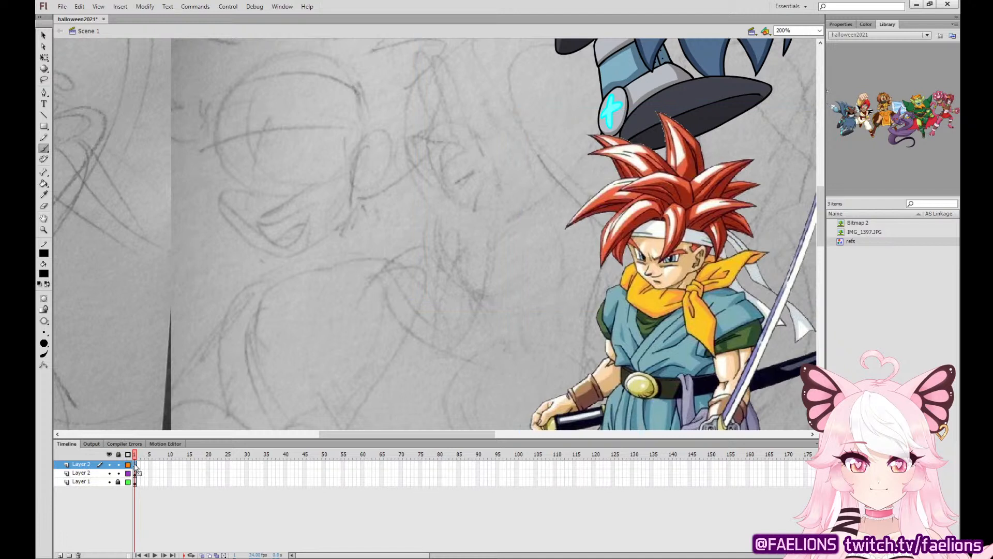
drag(492, 273, 514, 339)
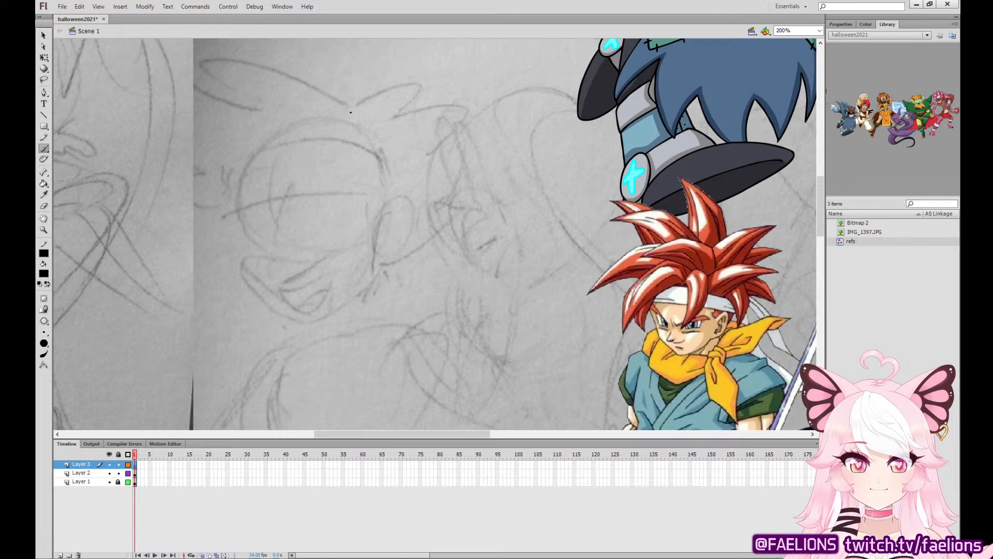
Ink the large curved front hair locks framing the sketched forehead with black brush strokes.
mouse_move(351, 113)
mouse_down()
mouse_move(336, 68)
mouse_move(216, 105)
mouse_move(284, 114)
mouse_up()
key(ctrl+z)
mouse_move(350, 115)
mouse_down()
mouse_move(229, 112)
mouse_move(265, 107)
mouse_move(241, 124)
mouse_move(201, 243)
mouse_move(215, 271)
mouse_move(293, 143)
mouse_move(313, 141)
mouse_move(329, 206)
mouse_move(325, 233)
mouse_up()
key(ctrl+z)
mouse_move(306, 137)
mouse_down()
mouse_move(343, 226)
mouse_move(383, 115)
mouse_up()
key(ctrl+z)
mouse_move(306, 136)
mouse_down()
mouse_move(336, 180)
mouse_move(337, 235)
mouse_up()
key(ctrl+z)
mouse_move(305, 136)
mouse_down()
mouse_move(329, 152)
mouse_move(346, 206)
mouse_move(341, 237)
mouse_move(362, 223)
mouse_move(380, 186)
mouse_move(380, 134)
mouse_move(333, 108)
mouse_move(352, 113)
mouse_up()
Delete the stray brush marks beside the front hair locks and return to the Brush tool.
key(v)
key(Delete)
click(349, 114)
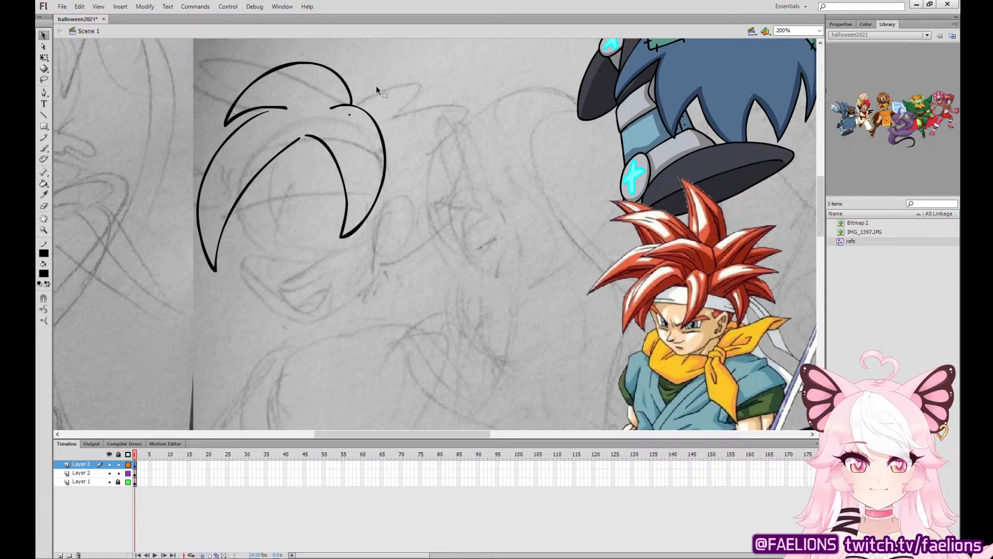
key(Delete)
click(44, 148)
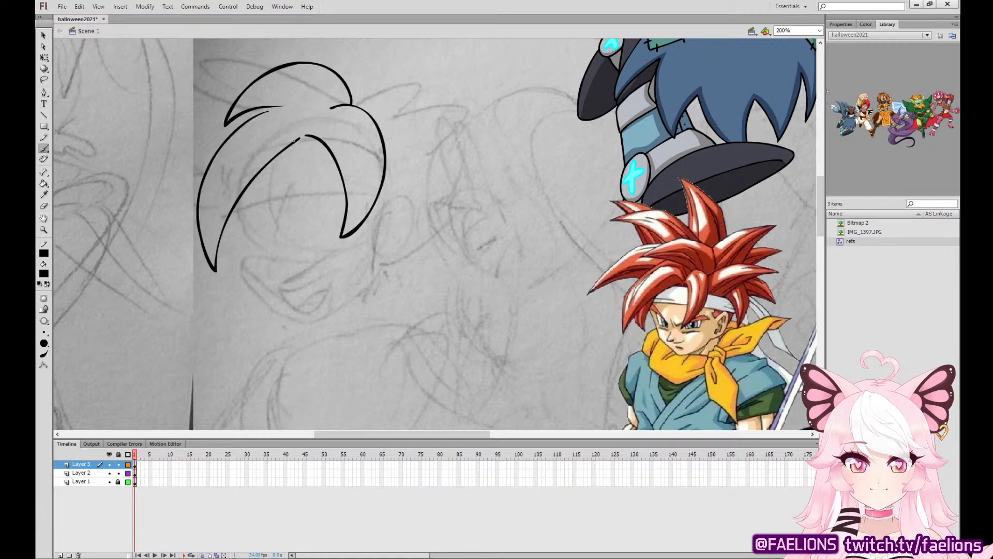
Ink the headband's lower edge across the forehead, then the outlines of the ear and the face.
drag(294, 140, 320, 140)
key(ctrl+z)
drag(235, 209, 346, 193)
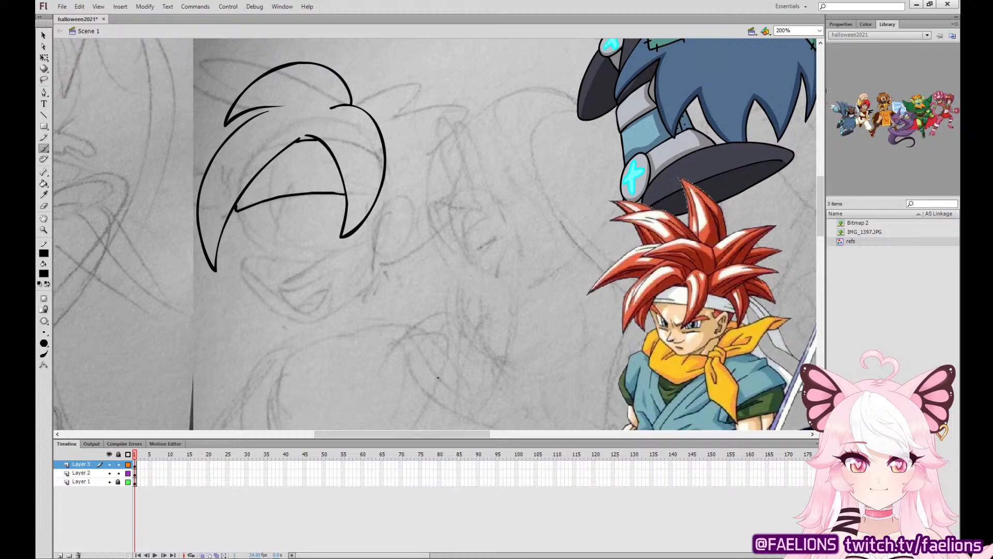
mouse_move(379, 256)
mouse_down()
mouse_move(399, 248)
mouse_move(412, 220)
mouse_move(407, 195)
mouse_move(374, 213)
mouse_up()
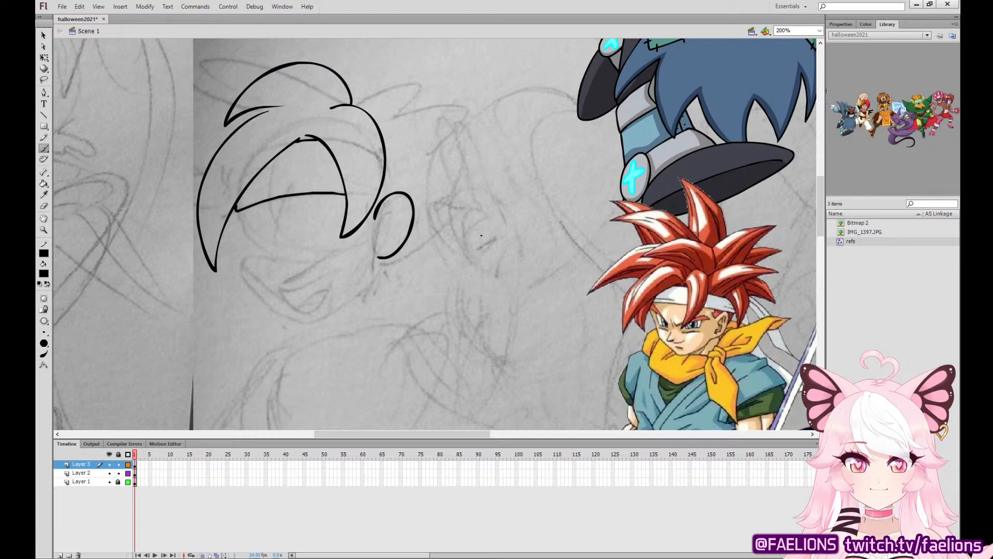
mouse_move(236, 209)
mouse_down()
mouse_move(246, 280)
mouse_move(280, 316)
mouse_move(310, 322)
mouse_move(342, 305)
mouse_move(378, 256)
mouse_up()
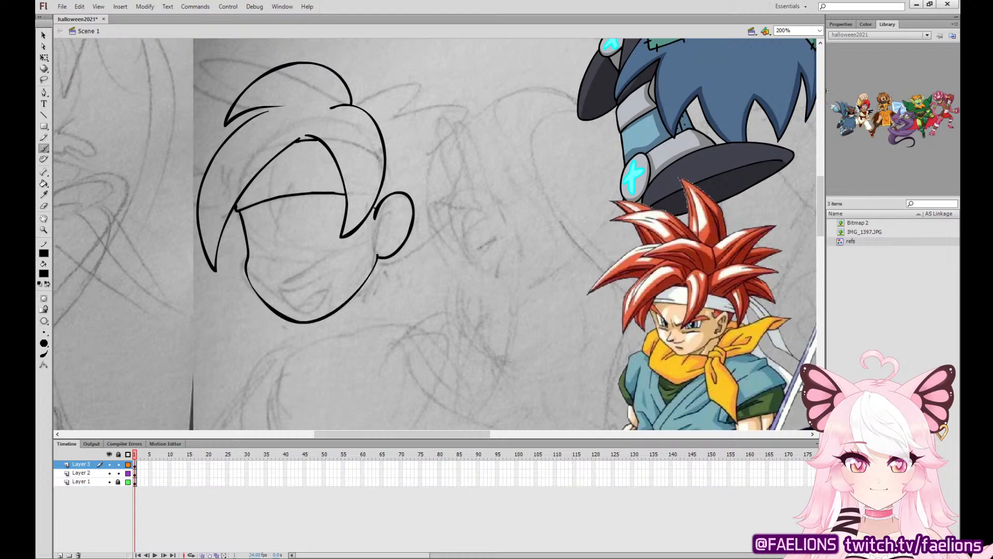
Ink the sideburn and the headband's side section behind the ear, and add fold lines along the headband.
drag(365, 219, 373, 231)
drag(383, 194, 377, 209)
mouse_move(414, 213)
mouse_down()
mouse_move(430, 227)
mouse_move(439, 192)
mouse_move(383, 141)
mouse_up()
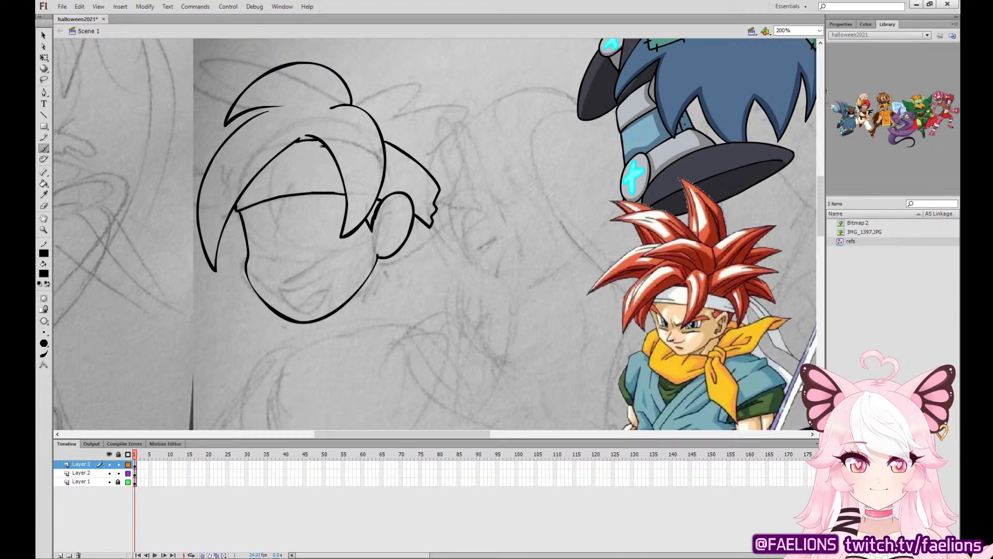
drag(324, 145, 302, 147)
drag(246, 198, 327, 178)
key(ctrl+z)
drag(249, 195, 318, 182)
mouse_move(399, 168)
mouse_down()
mouse_move(430, 199)
mouse_move(429, 213)
mouse_up()
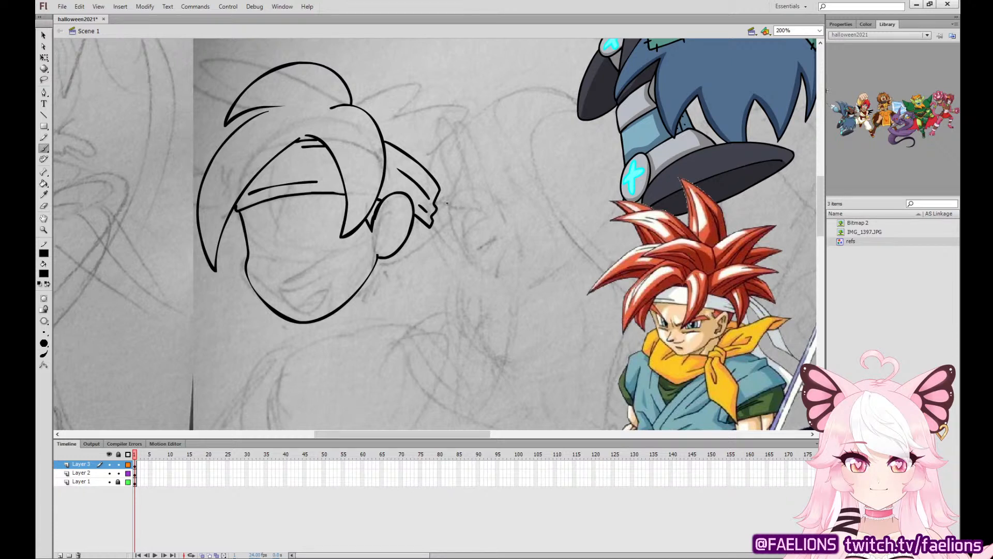
Ink the outer hair spikes fanning out from both sides of the head.
mouse_move(415, 154)
mouse_down()
mouse_move(427, 248)
mouse_move(433, 204)
mouse_move(437, 249)
mouse_move(456, 188)
mouse_move(448, 143)
mouse_move(487, 120)
mouse_move(445, 92)
mouse_move(360, 190)
mouse_move(436, 134)
mouse_move(518, 99)
mouse_move(450, 81)
mouse_move(379, 112)
mouse_move(428, 131)
mouse_up()
key(ctrl+z)
key(ctrl+z)
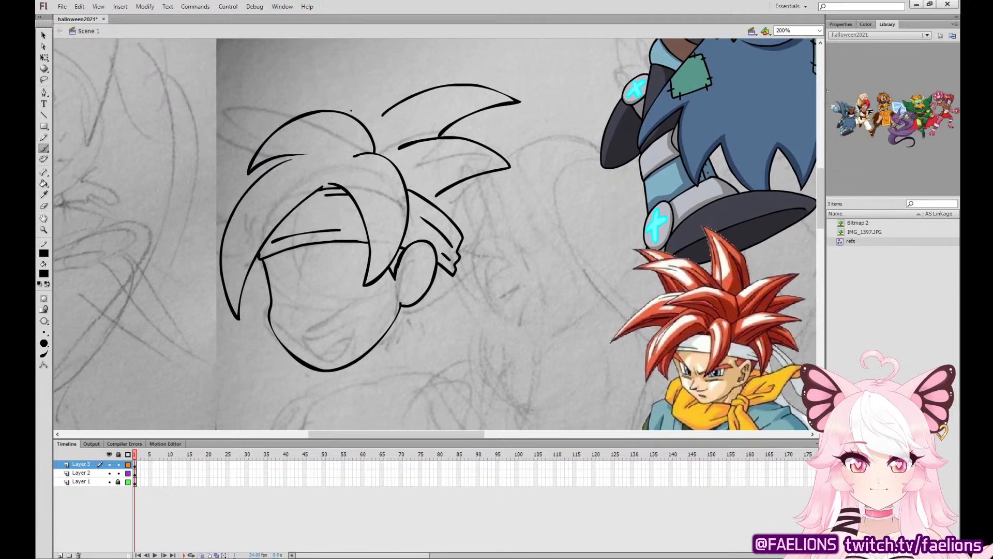
mouse_move(351, 111)
mouse_down()
mouse_move(235, 88)
mouse_move(196, 110)
mouse_move(269, 135)
mouse_up()
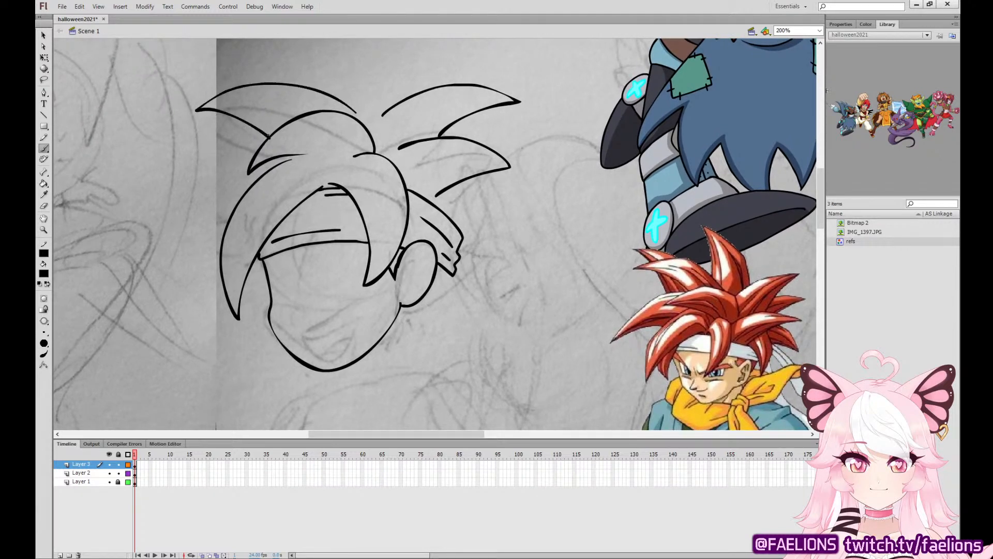
key(ctrl+z)
mouse_move(356, 111)
mouse_down()
mouse_move(333, 97)
mouse_move(203, 94)
mouse_move(271, 129)
mouse_move(154, 227)
mouse_move(161, 255)
mouse_move(231, 218)
mouse_up()
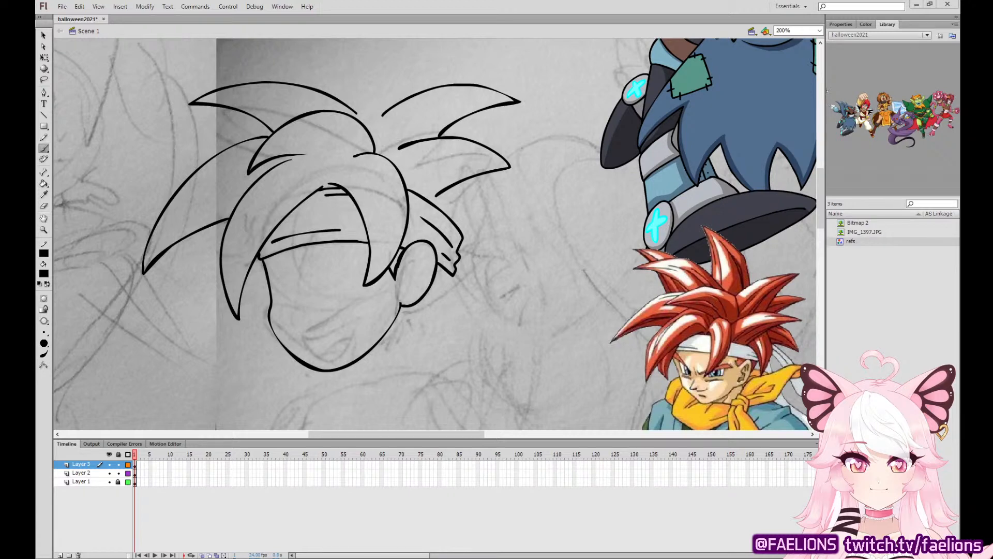
Examine the inked head's outlines and compare it with the full sketch and the reference characters.
key(a)
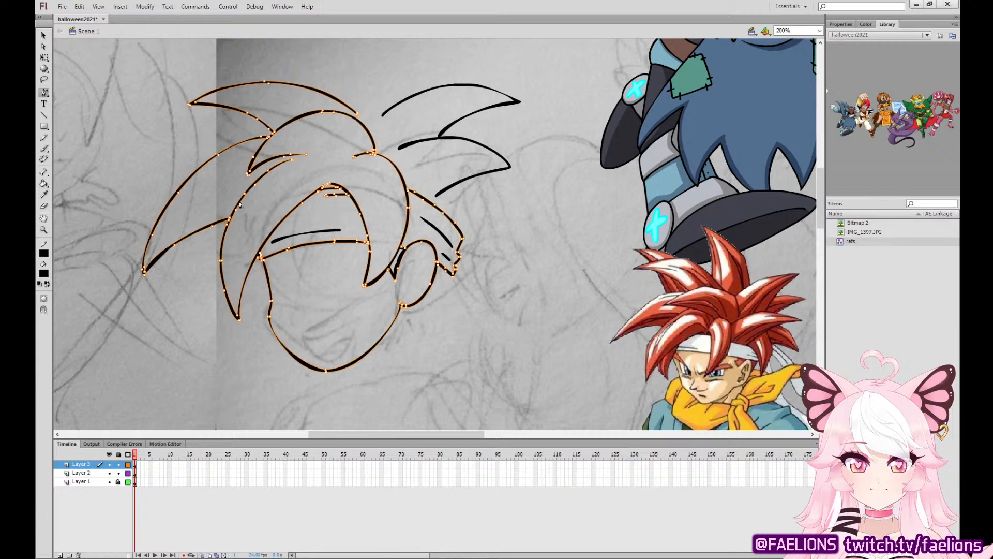
click(45, 57)
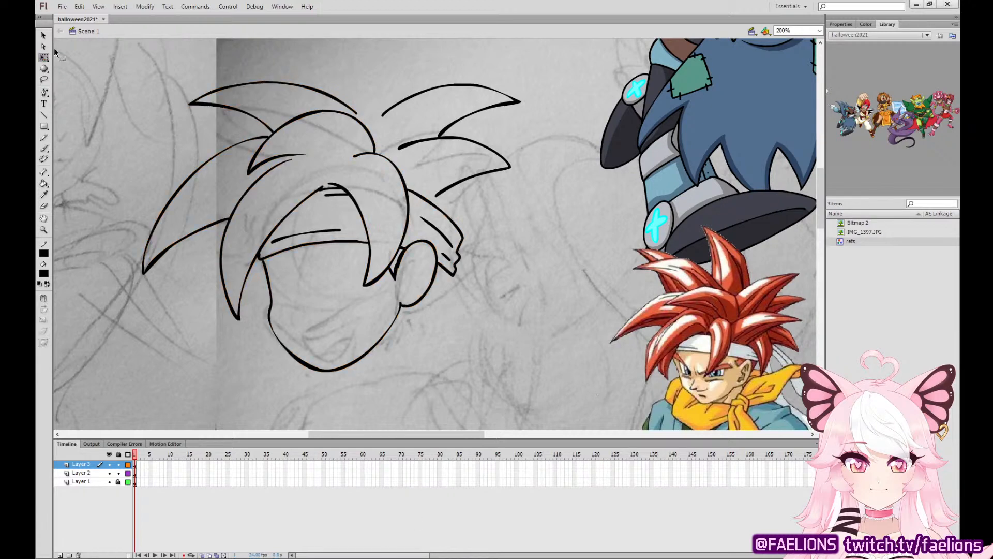
key(ctrl+minus)
key(ctrl+minus)
drag(681, 275, 670, 293)
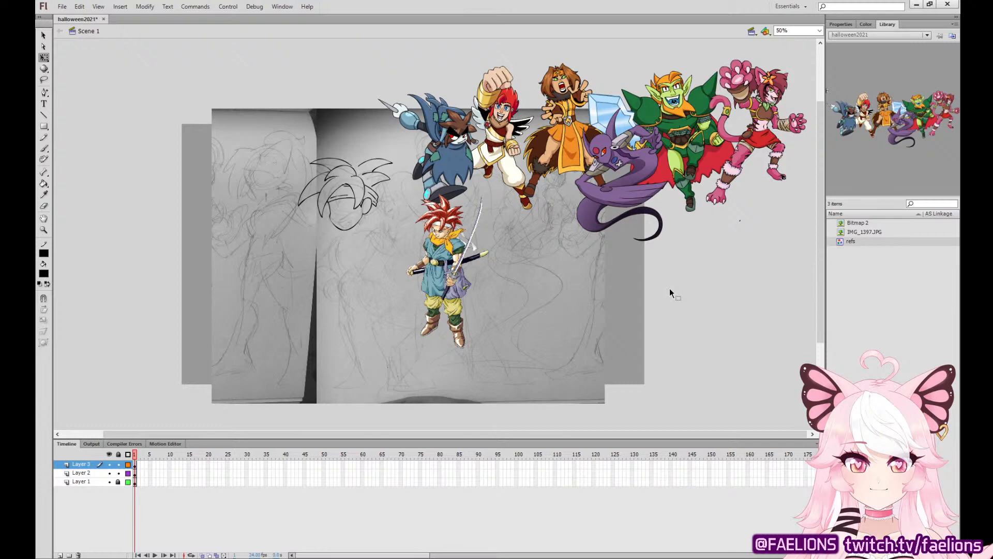
key(ctrl+equal)
key(ctrl+equal)
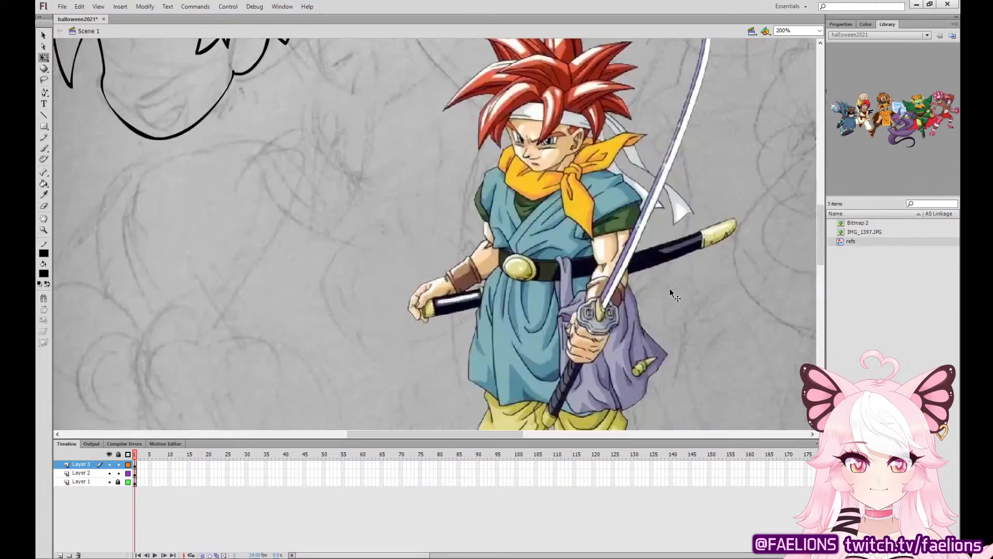
mouse_move(393, 150)
mouse_down()
mouse_move(676, 331)
mouse_move(633, 396)
mouse_up()
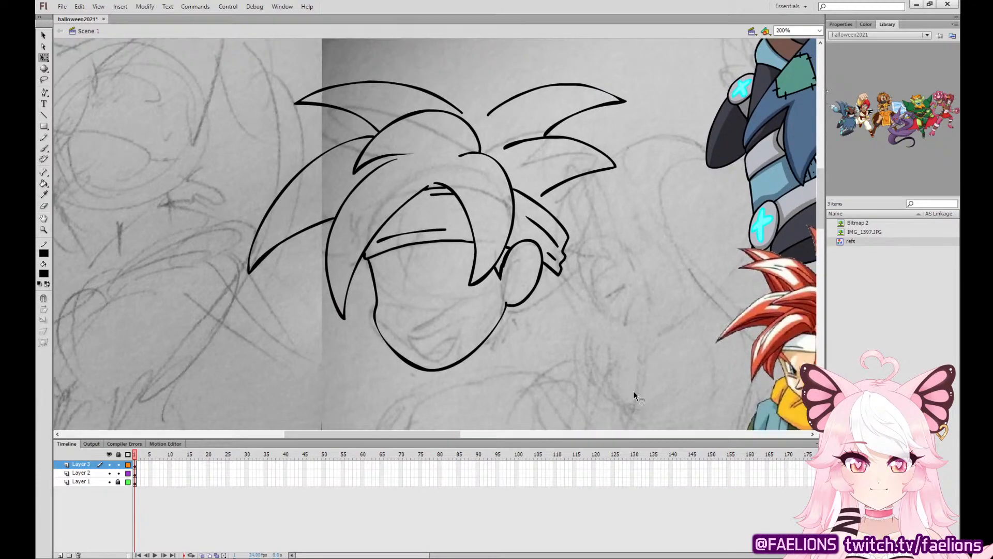
Brush an inner strand line inside each of the two long front hair locks.
key(b)
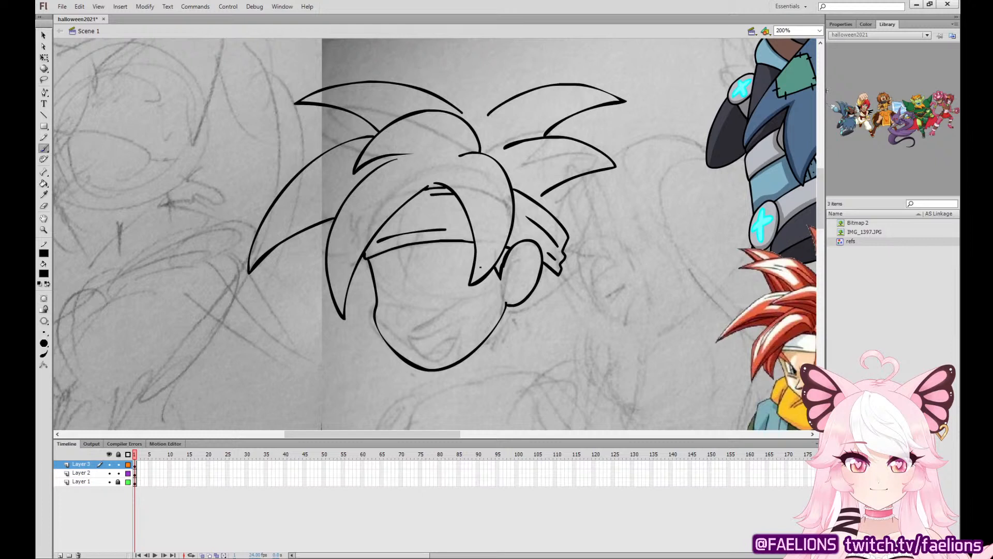
drag(479, 272, 479, 197)
key(ctrl+z)
drag(479, 270, 477, 189)
drag(338, 297, 360, 223)
key(ctrl+z)
drag(339, 296, 361, 210)
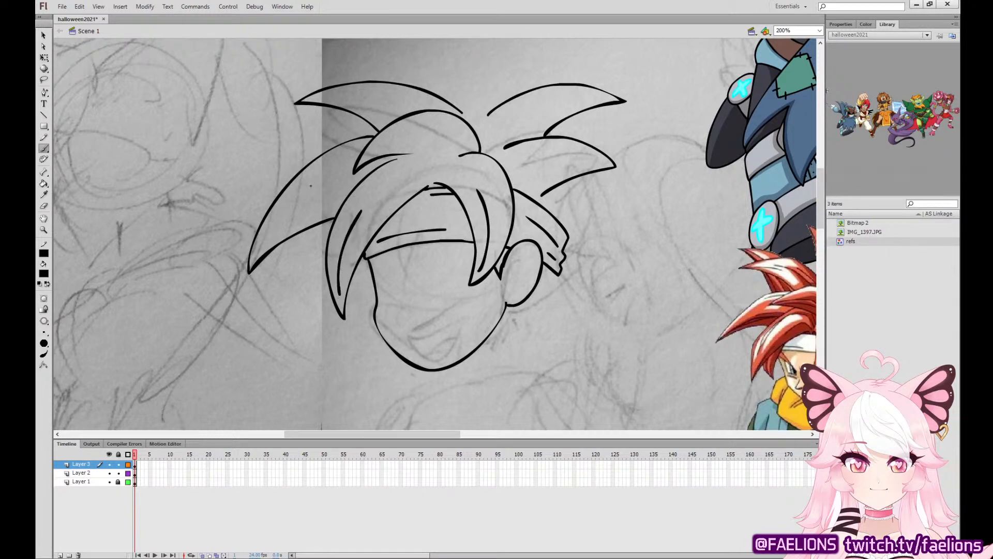
Brush inner strand lines inside the top front lock and the outer hair spikes on both sides.
drag(256, 252, 303, 196)
drag(365, 154, 429, 133)
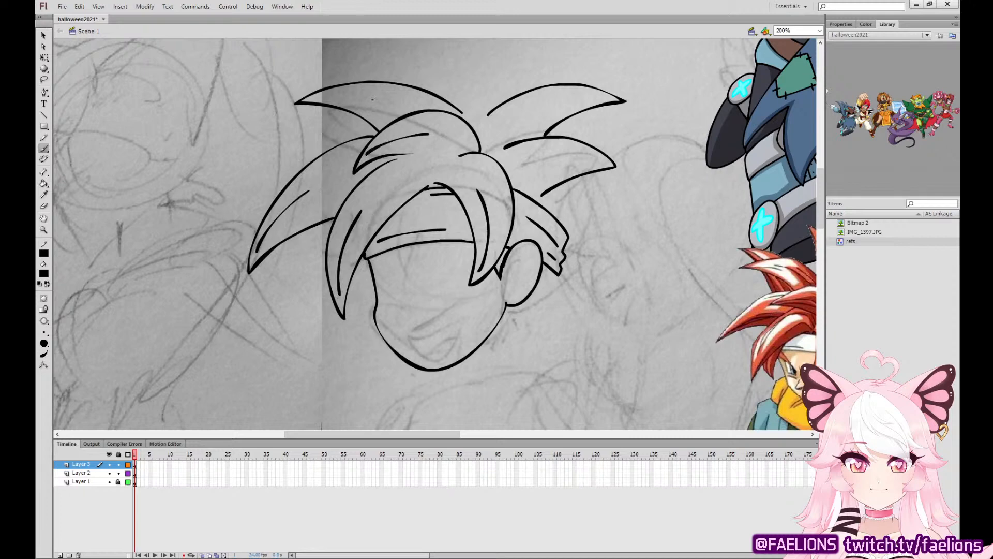
drag(314, 97, 380, 98)
drag(601, 95, 545, 104)
drag(600, 161, 546, 166)
Ink the tall pointed hair spike rising from the top of the head.
mouse_move(554, 229)
mouse_down()
mouse_move(402, 234)
mouse_move(402, 258)
mouse_up()
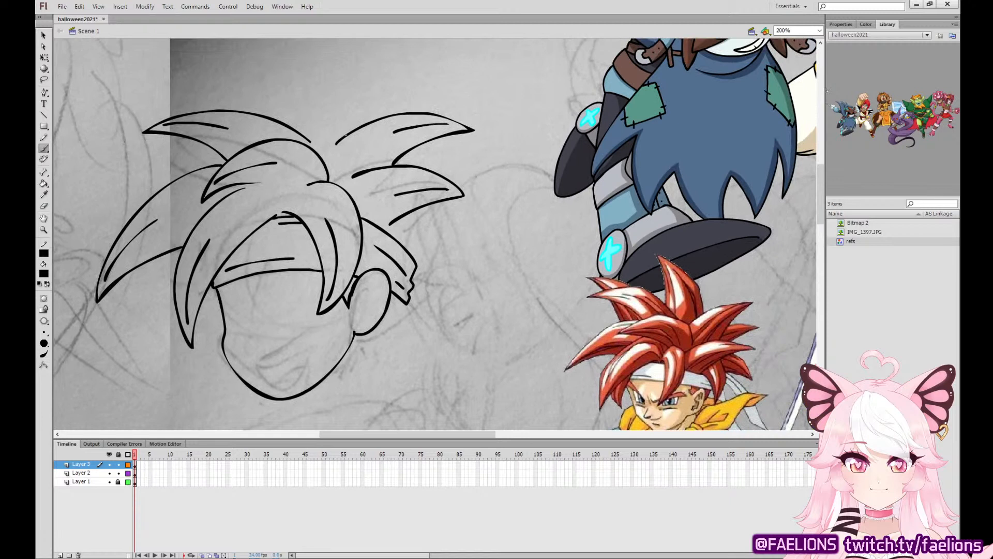
mouse_move(346, 135)
mouse_down()
mouse_move(304, 79)
mouse_move(256, 60)
mouse_move(296, 130)
mouse_move(340, 116)
mouse_move(241, 61)
mouse_move(274, 118)
mouse_up()
key(ctrl+z)
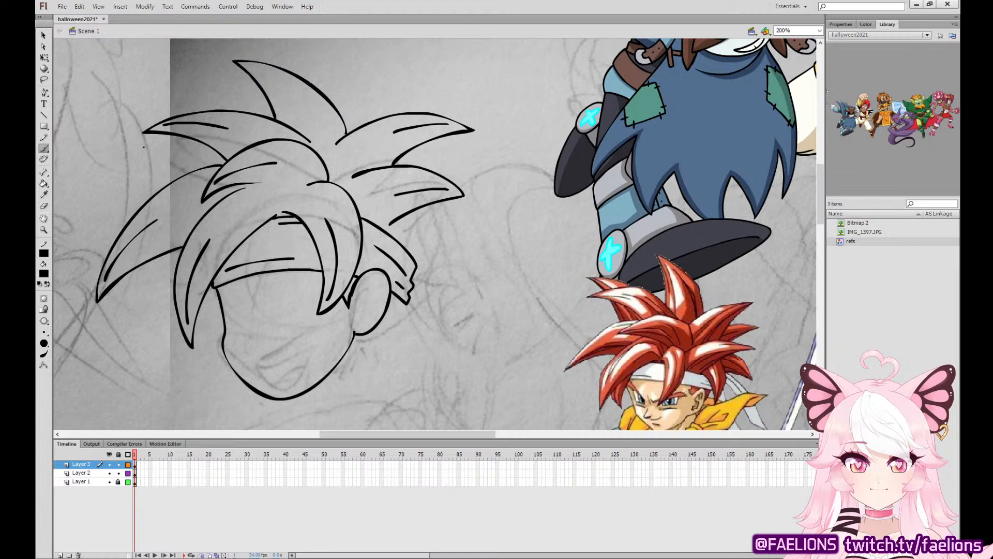
Reshape the ends of the inner hair strand lines into thinner, tapered tips with the Selection tool.
key(v)
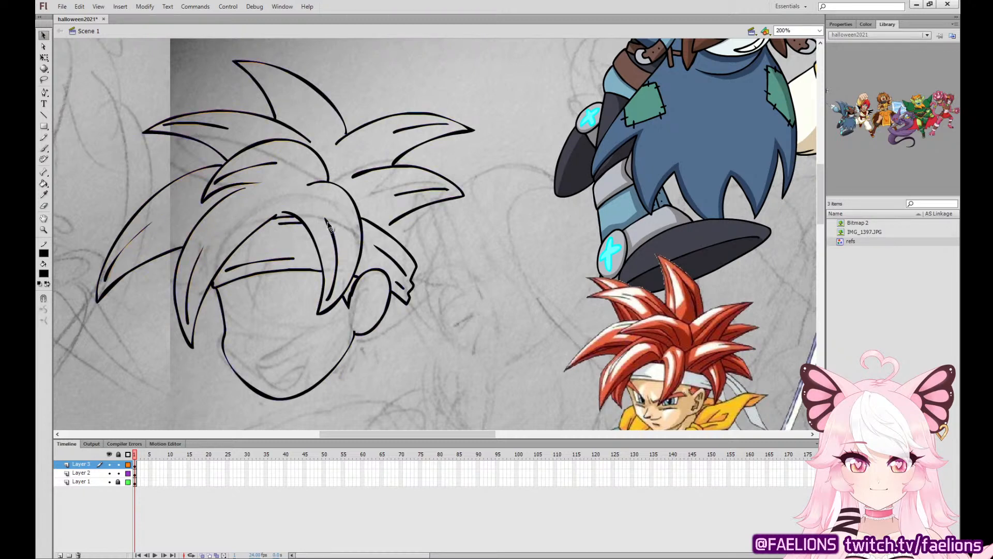
drag(326, 219, 321, 205)
key(ctrl+z)
drag(227, 128, 246, 129)
drag(272, 164, 282, 161)
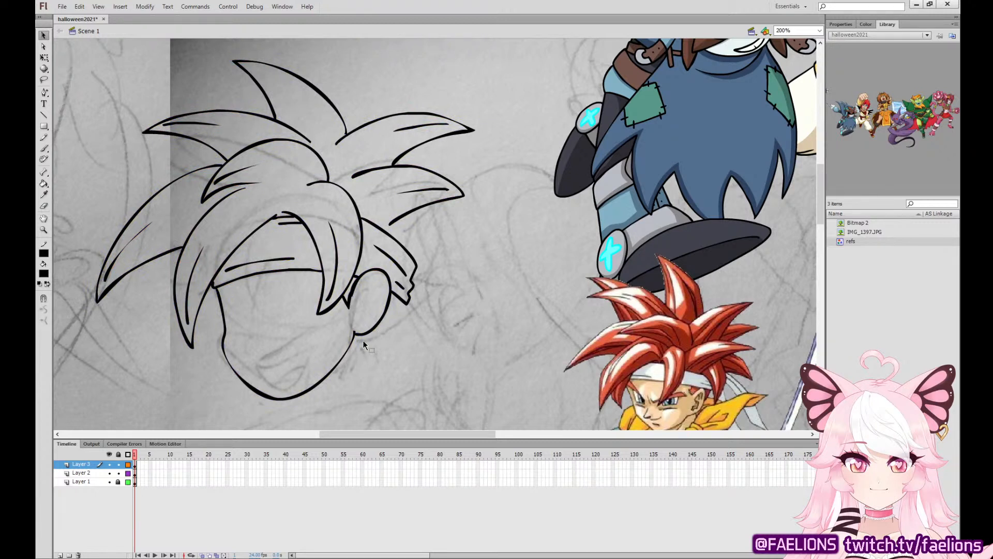
Brush a strand line inside the top hair spike and ink a small spike between the two right-hand spikes.
key(b)
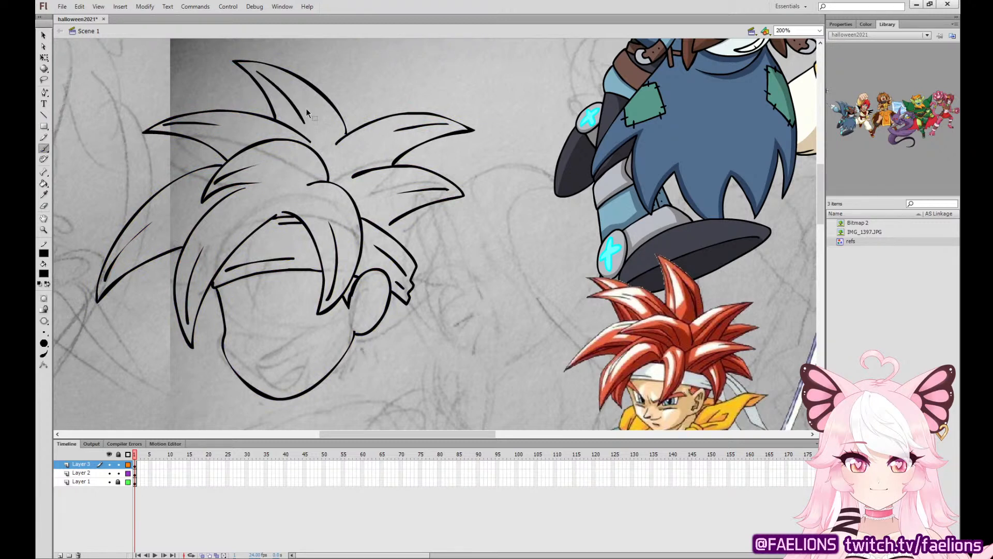
drag(301, 120, 254, 64)
mouse_move(397, 156)
mouse_down()
mouse_move(457, 155)
mouse_move(440, 166)
mouse_up()
key(ctrl+z)
key(ctrl+z)
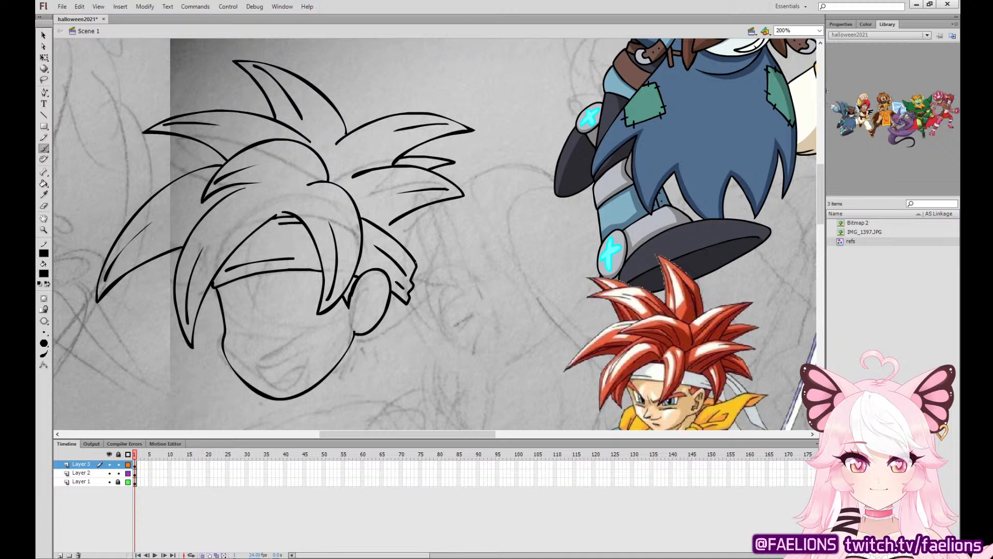
Ink the two small downward hair spikes behind the headband and add a strand line inside them.
drag(417, 262, 427, 227)
key(ctrl+z)
mouse_move(417, 262)
mouse_down()
mouse_move(435, 282)
mouse_move(429, 231)
mouse_move(458, 248)
mouse_move(460, 224)
mouse_move(430, 204)
mouse_move(443, 238)
mouse_move(471, 237)
mouse_move(431, 203)
mouse_up()
key(ctrl+z)
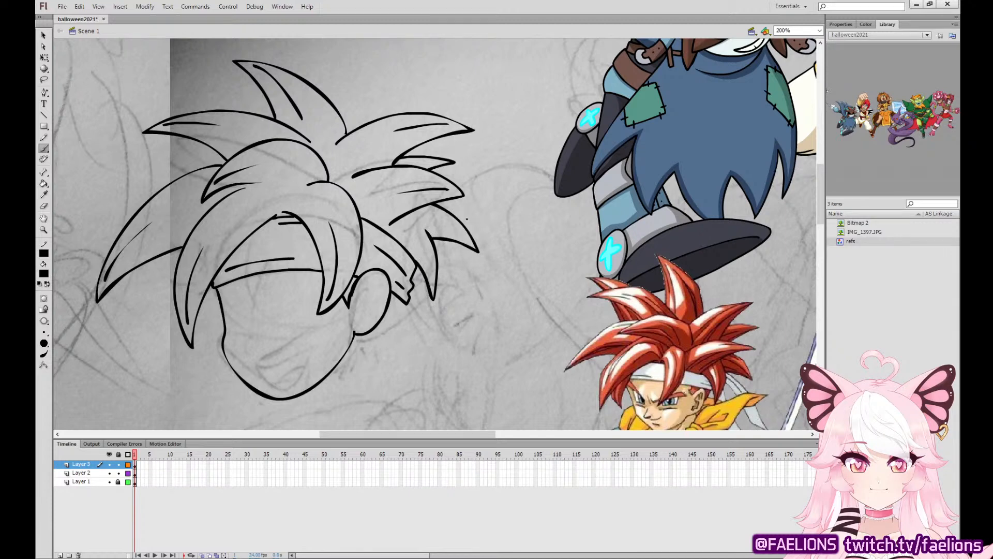
drag(463, 233, 429, 216)
Ink the ear's inner lines and the hair below the ear and beside the far cheek.
scroll(396, 275, down, 3)
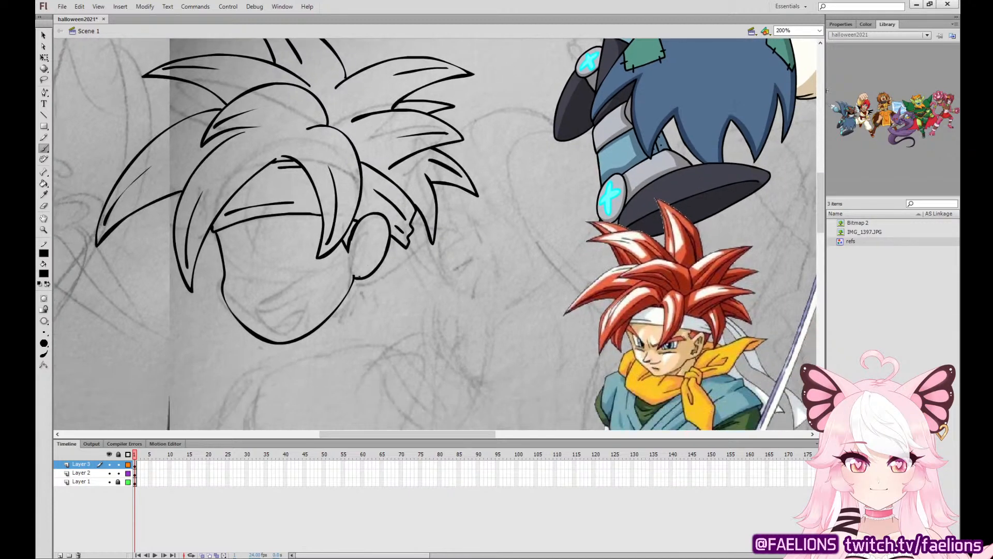
mouse_move(352, 284)
mouse_down()
mouse_move(361, 309)
mouse_move(405, 246)
mouse_move(365, 234)
mouse_move(358, 262)
mouse_move(366, 265)
mouse_up()
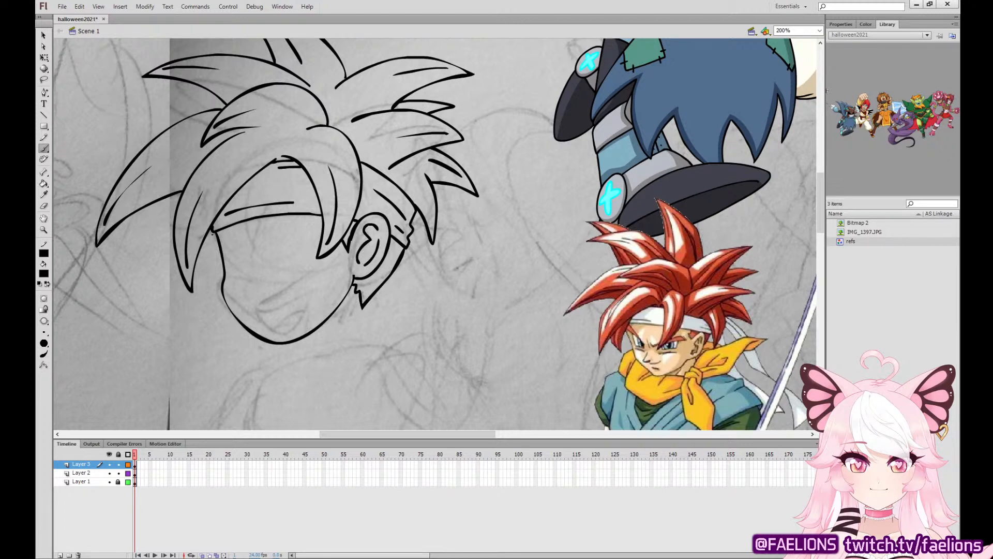
mouse_move(210, 233)
mouse_down()
mouse_move(223, 278)
mouse_move(217, 233)
mouse_up()
Ink the nose line and the small nostril mark on the face.
drag(245, 263, 246, 301)
key(ctrl+z)
mouse_move(245, 259)
mouse_down()
mouse_move(236, 293)
mouse_move(265, 291)
mouse_up()
click(44, 35)
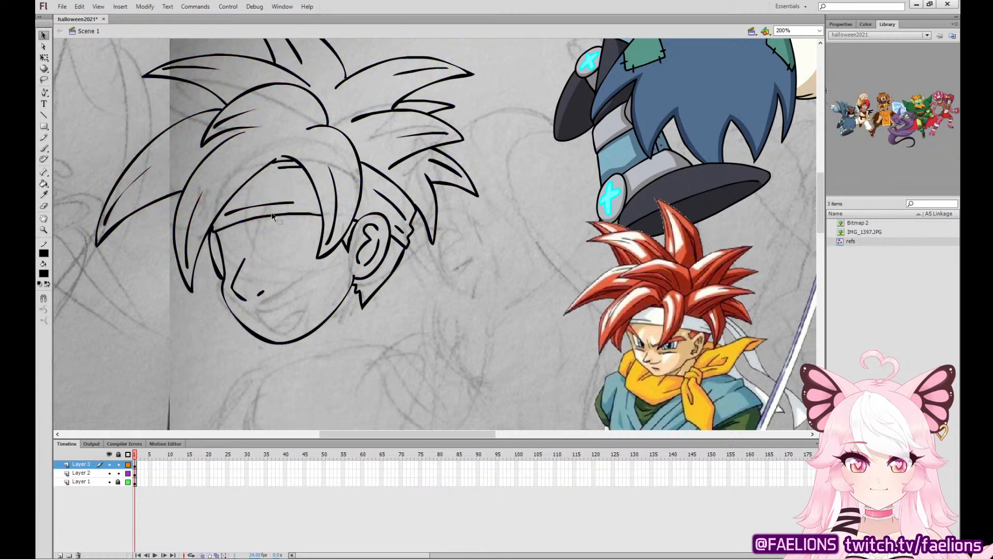
click(44, 149)
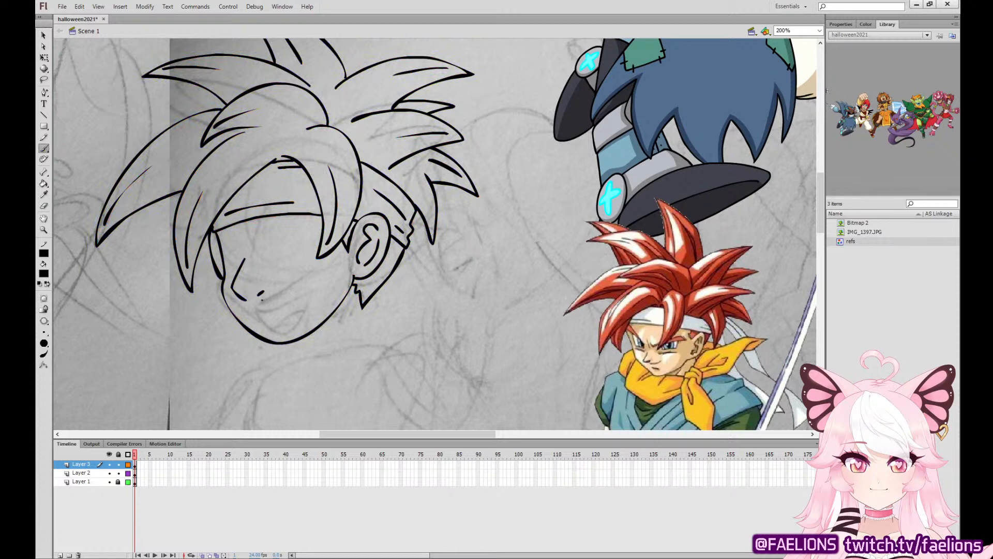
Ink the toothy grin on the face and the brows and outlines of both eyes below the headband.
mouse_move(250, 309)
mouse_down()
mouse_move(305, 276)
mouse_move(299, 312)
mouse_move(275, 327)
mouse_move(254, 309)
mouse_move(303, 296)
mouse_move(269, 325)
mouse_up()
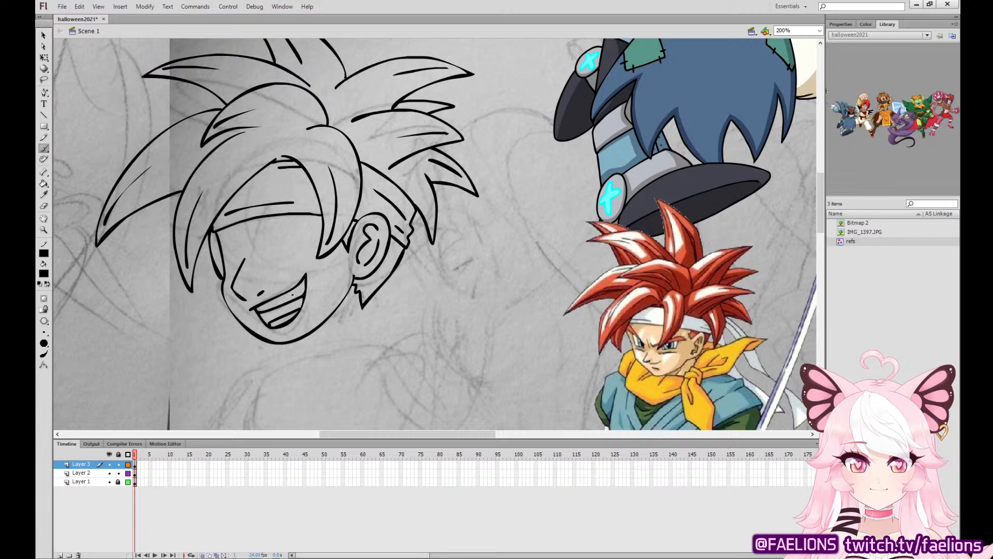
drag(257, 232, 303, 216)
key(ctrl+z)
drag(258, 234, 311, 215)
mouse_move(231, 224)
mouse_down()
mouse_move(246, 234)
mouse_move(217, 233)
mouse_move(272, 259)
mouse_move(315, 247)
mouse_move(311, 217)
mouse_move(285, 257)
mouse_move(316, 245)
mouse_move(312, 215)
mouse_move(264, 233)
mouse_move(239, 262)
mouse_move(243, 242)
mouse_move(220, 234)
mouse_move(226, 265)
mouse_move(243, 262)
mouse_move(240, 235)
mouse_move(218, 239)
mouse_move(226, 257)
mouse_up()
key(ctrl+z)
key(ctrl+z)
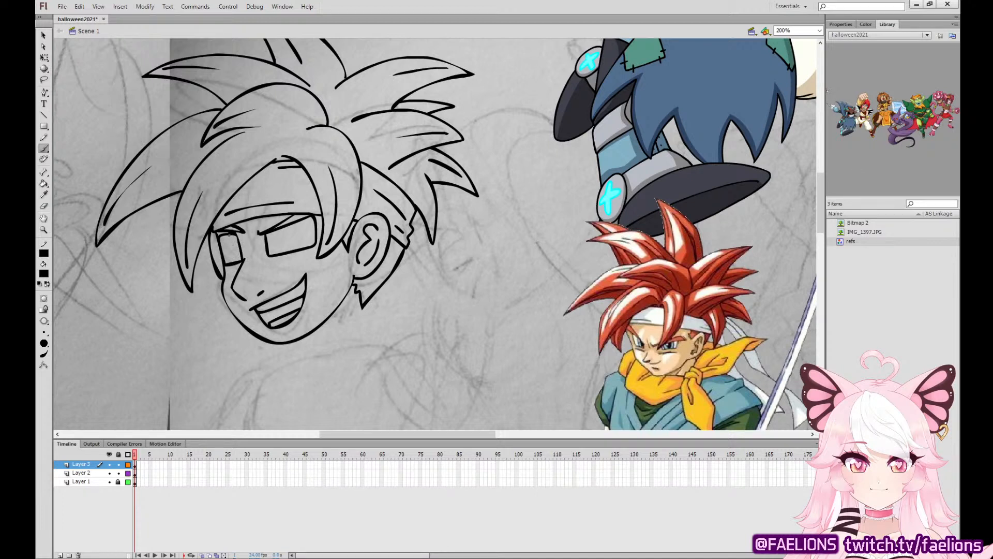
Ink the irises and filled pupils inside both eye outlines.
drag(228, 235, 241, 260)
key(ctrl+z)
mouse_move(279, 229)
mouse_down()
mouse_move(291, 251)
mouse_move(308, 236)
mouse_move(306, 220)
mouse_move(297, 238)
mouse_up()
key(ctrl+z)
key(ctrl+z)
key(ctrl+z)
drag(235, 244, 238, 245)
key(ctrl+z)
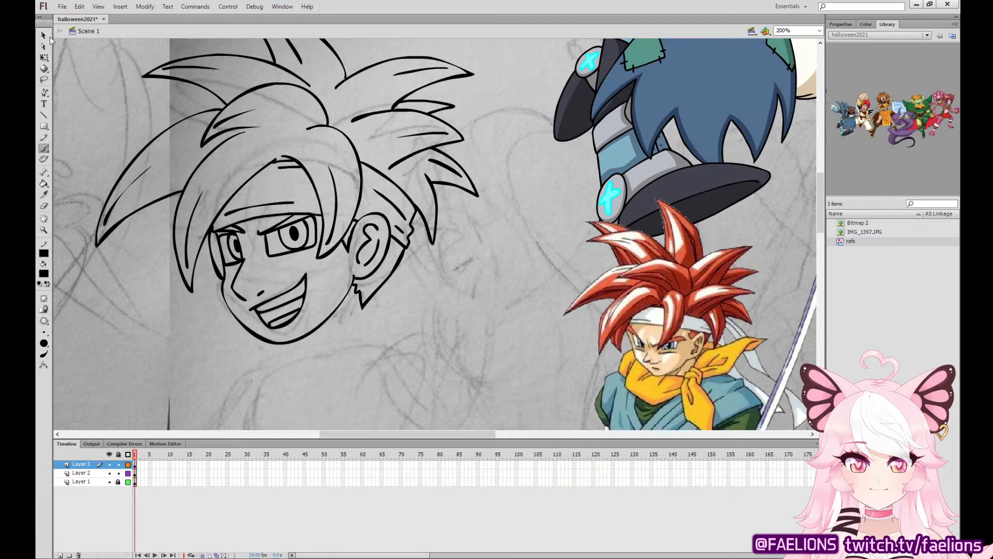
Ink the scarf's hanging pointed tail with a fold line below the jaw.
key(v)
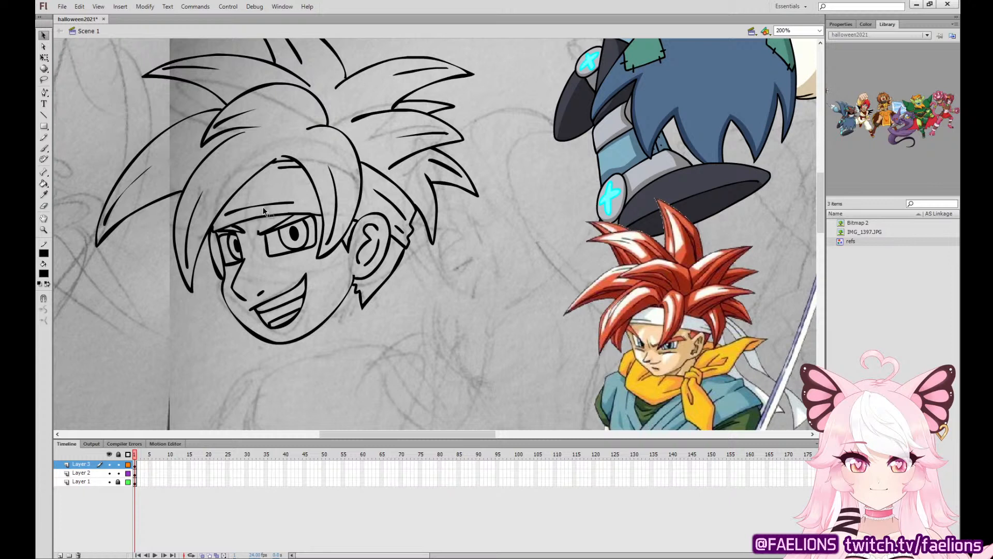
click(48, 149)
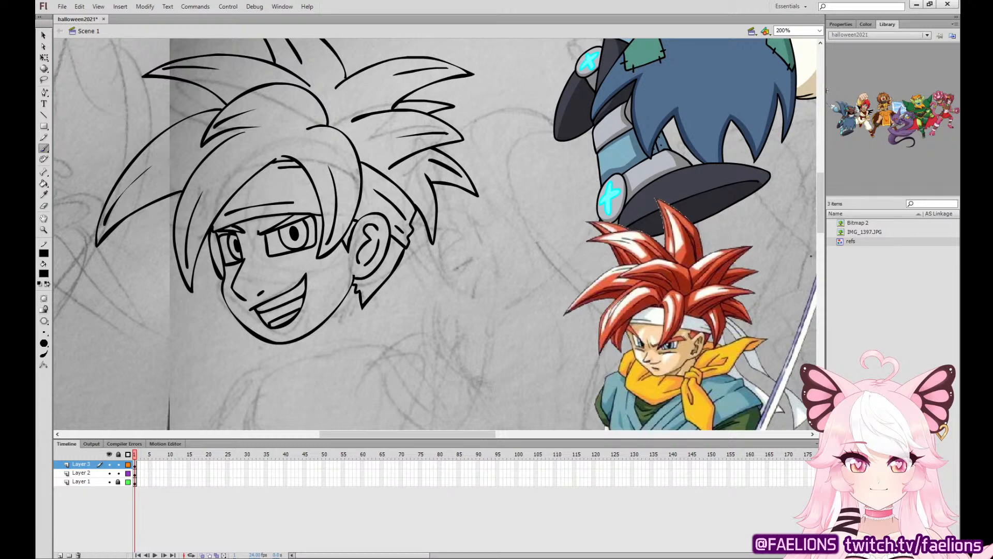
scroll(821, 242, down, 3)
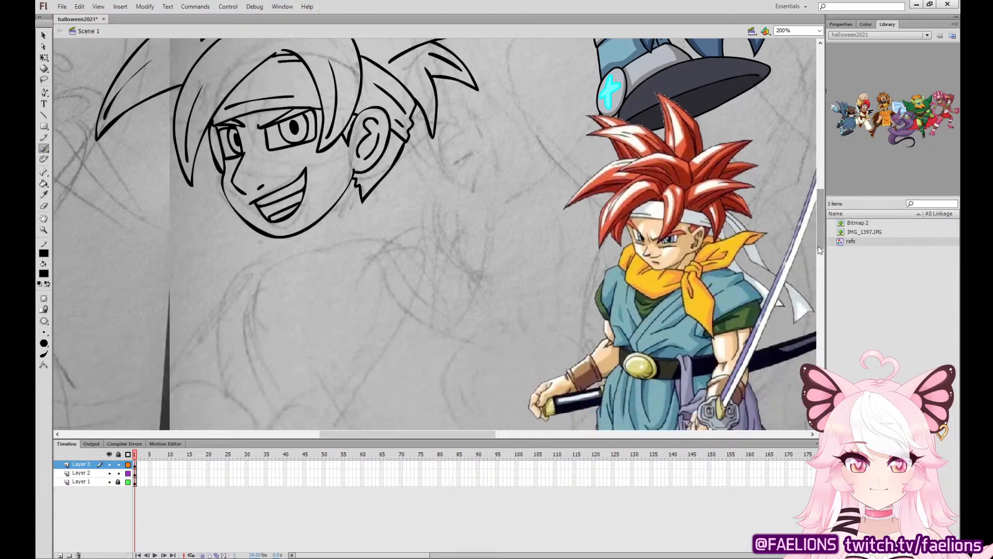
mouse_move(357, 228)
mouse_down()
mouse_move(365, 228)
mouse_move(345, 265)
mouse_up()
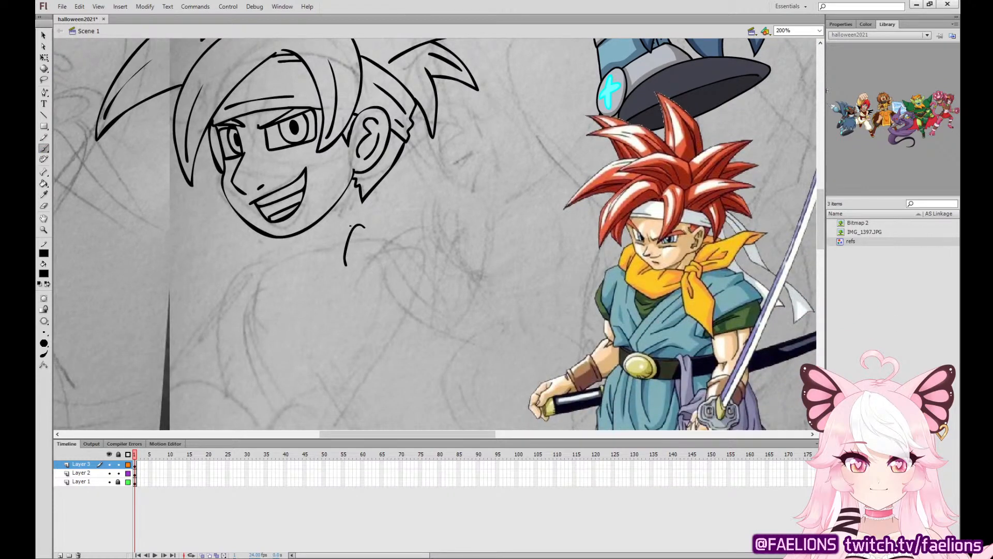
key(ctrl+z)
mouse_move(357, 224)
mouse_down()
mouse_move(346, 256)
mouse_move(332, 241)
mouse_move(324, 267)
mouse_move(345, 224)
mouse_move(337, 293)
mouse_move(367, 299)
mouse_move(377, 270)
mouse_move(356, 224)
mouse_up()
key(ctrl+z)
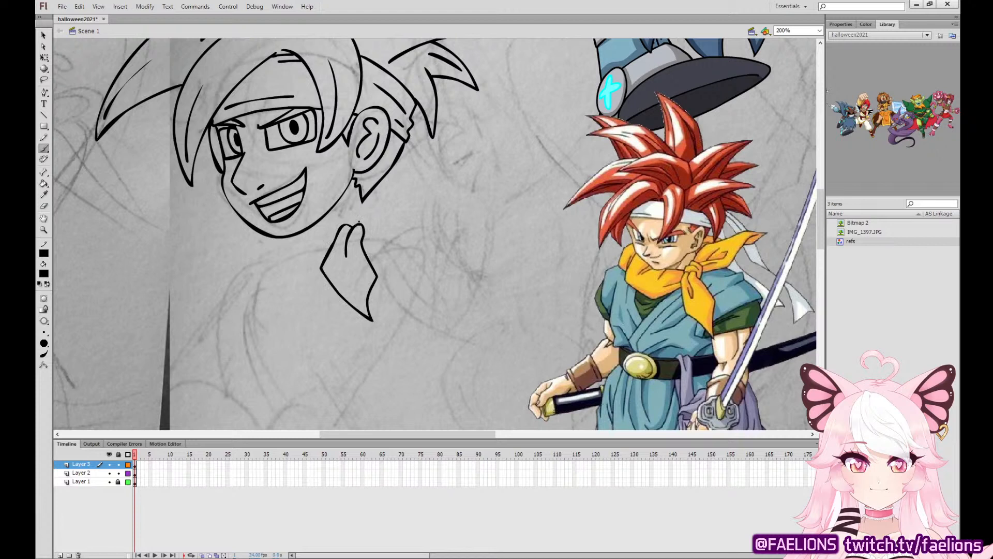
Rotate the scarf tail slightly clockwise beneath the jaw and lock Layer 2.
key(q)
click(365, 232)
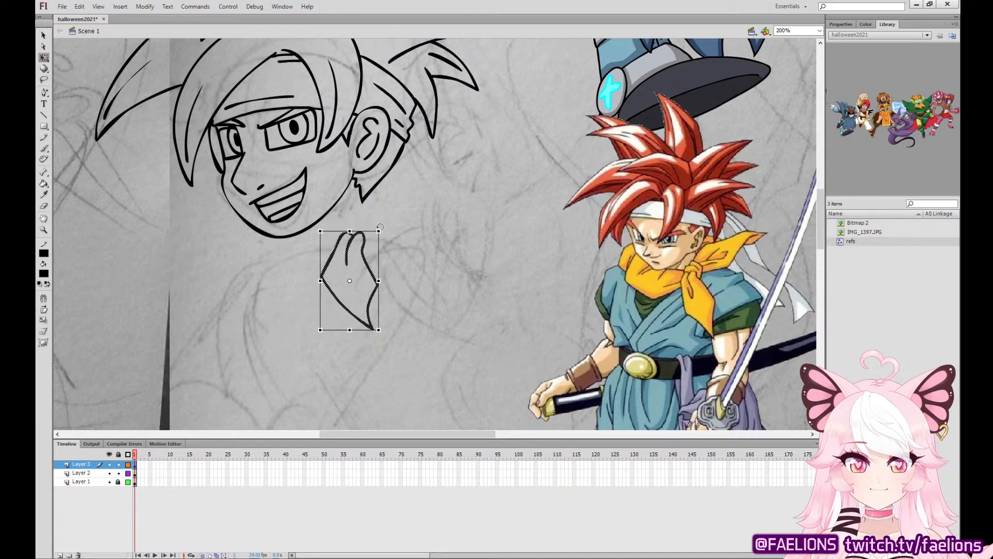
drag(380, 227, 389, 233)
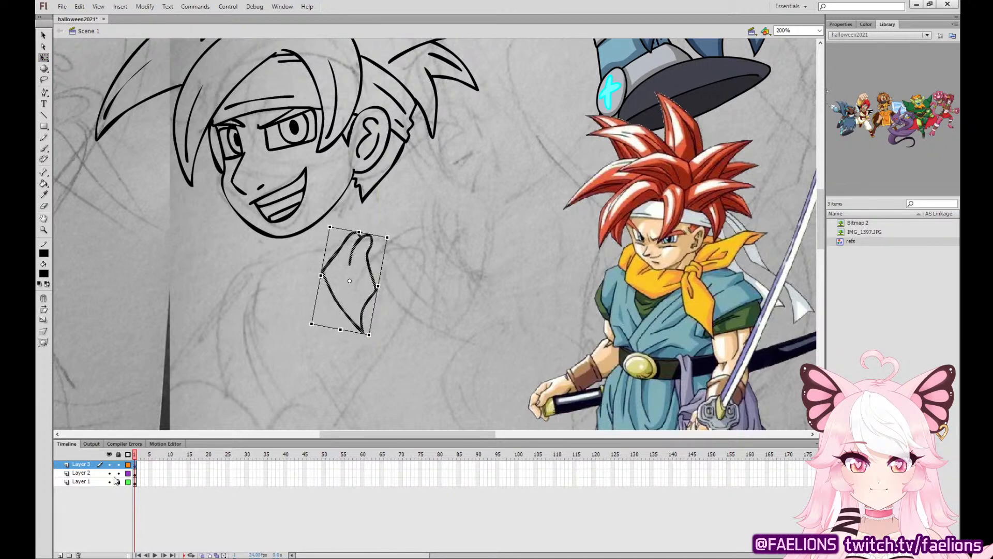
drag(116, 480, 117, 473)
click(362, 243)
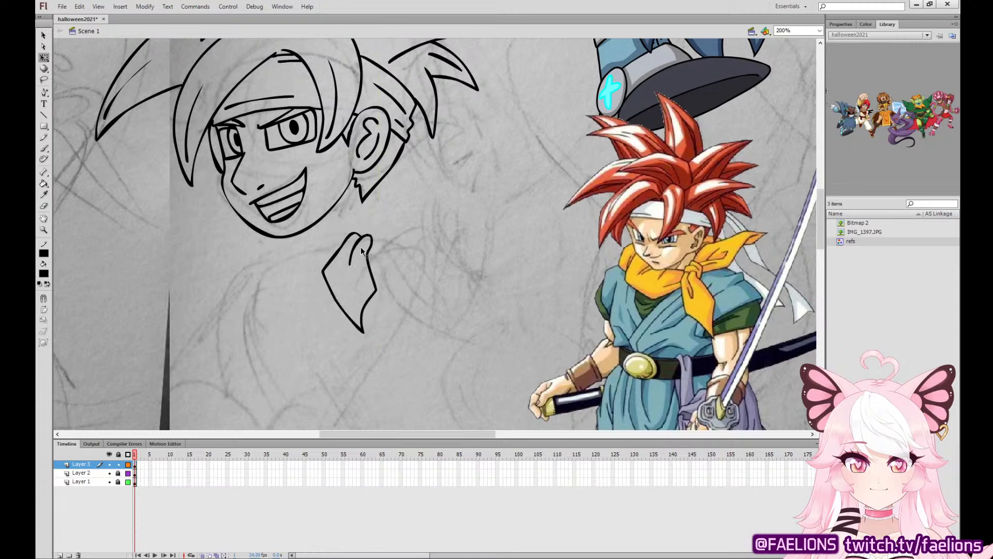
mouse_move(310, 280)
mouse_down()
mouse_move(399, 227)
mouse_move(326, 233)
mouse_up()
key(ctrl)
click(354, 220)
click(371, 274)
click(404, 243)
Ink the small wrapped knot over the upper end of the scarf tail.
key(b)
mouse_move(365, 248)
mouse_down()
mouse_move(372, 234)
mouse_move(379, 239)
mouse_move(366, 220)
mouse_move(373, 232)
mouse_move(351, 225)
mouse_move(346, 237)
mouse_move(348, 226)
mouse_move(346, 237)
mouse_up()
key(ctrl+z)
key(ctrl+z)
key(ctrl+z)
key(ctrl+z)
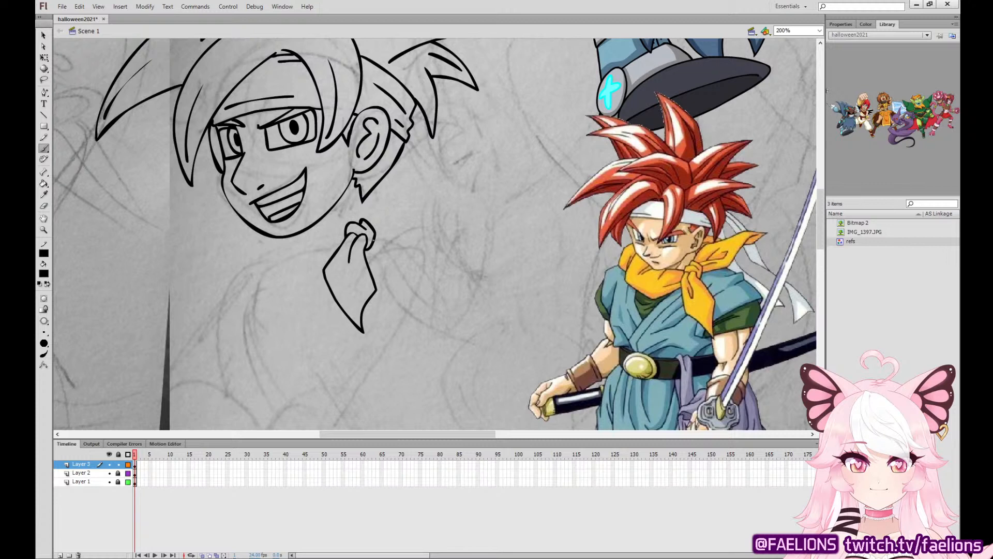
Ink the pointed scarf end flaring sideways from the knot, with fold lines inside it.
mouse_move(373, 240)
mouse_down()
mouse_move(398, 242)
mouse_move(434, 212)
mouse_move(455, 213)
mouse_move(392, 203)
mouse_move(367, 221)
mouse_move(397, 228)
mouse_move(409, 217)
mouse_move(392, 228)
mouse_move(397, 217)
mouse_move(381, 218)
mouse_move(391, 215)
mouse_move(389, 238)
mouse_up()
key(ctrl+z)
key(ctrl+z)
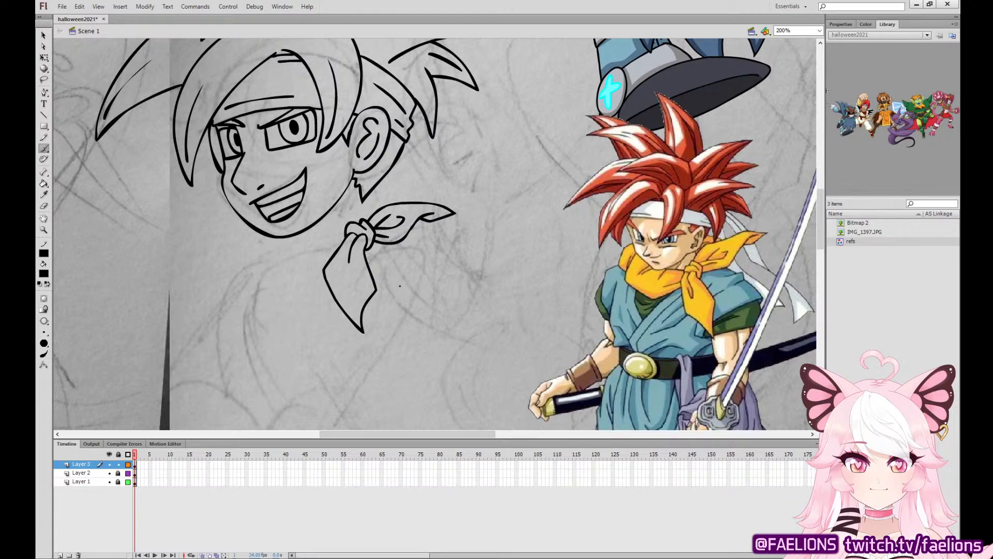
Ink the scarf's wrap around the neck from the knot to below the chin, including its fold line.
drag(343, 228, 292, 255)
key(ctrl+z)
mouse_move(345, 227)
mouse_down()
mouse_move(329, 225)
mouse_move(302, 245)
mouse_up()
mouse_move(254, 242)
mouse_down()
mouse_move(248, 267)
mouse_move(272, 287)
mouse_move(285, 292)
mouse_move(331, 255)
mouse_up()
drag(252, 227, 247, 253)
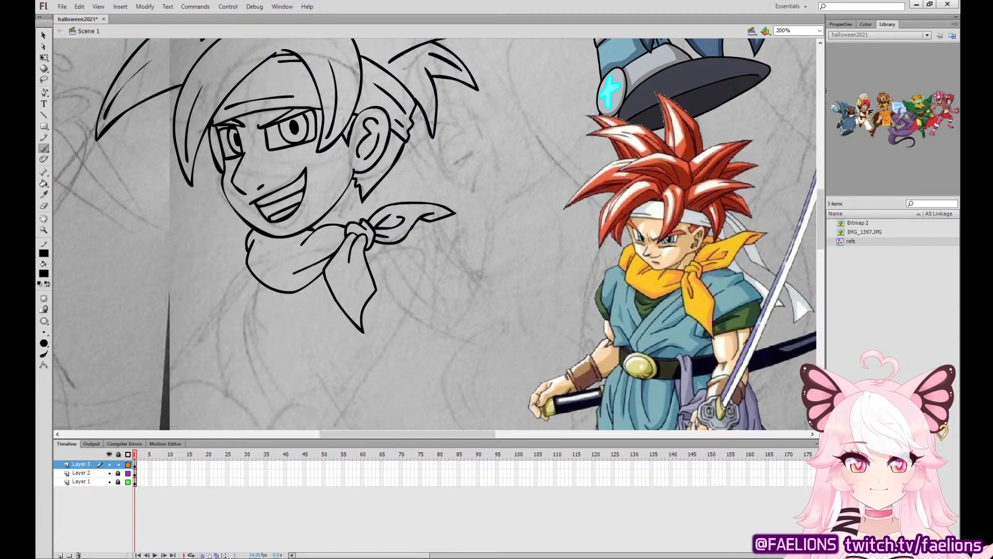
Ink the neck line above the knot and the scarf folds above and below the flared end.
mouse_move(361, 223)
mouse_down()
mouse_move(384, 198)
mouse_move(368, 199)
mouse_up()
mouse_move(365, 255)
mouse_down()
mouse_move(406, 248)
mouse_move(413, 234)
mouse_up()
key(ctrl+z)
mouse_move(366, 255)
mouse_down()
mouse_move(387, 255)
mouse_move(420, 233)
mouse_up()
drag(404, 202, 365, 200)
key(ctrl+z)
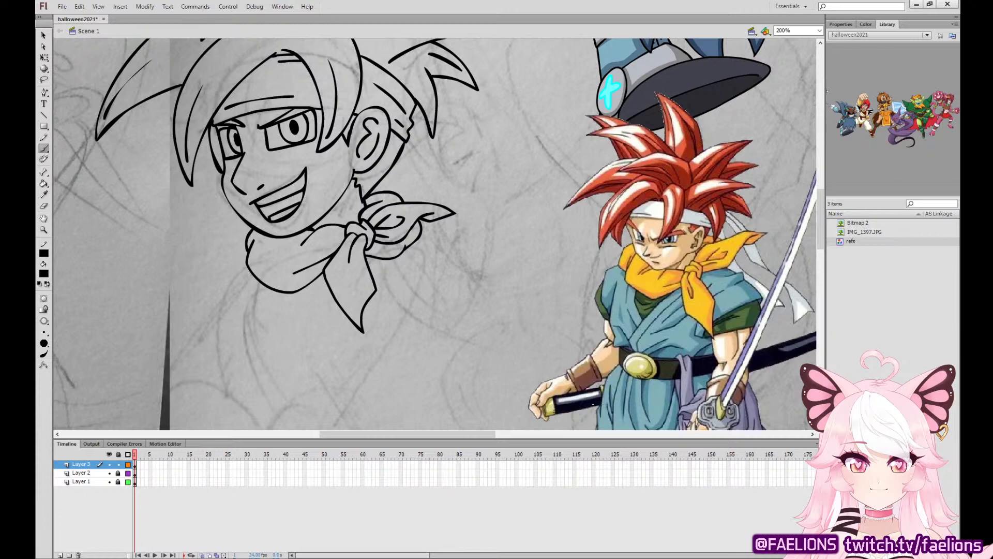
Select the entire head and scarf line art and scale it down slightly over the sketch.
key(space)
mouse_move(463, 331)
mouse_down()
mouse_move(595, 93)
mouse_move(509, 327)
mouse_up()
mouse_move(578, 147)
mouse_down()
mouse_move(554, 232)
mouse_move(556, 281)
mouse_up()
key(ctrl+minus)
key(ctrl+minus)
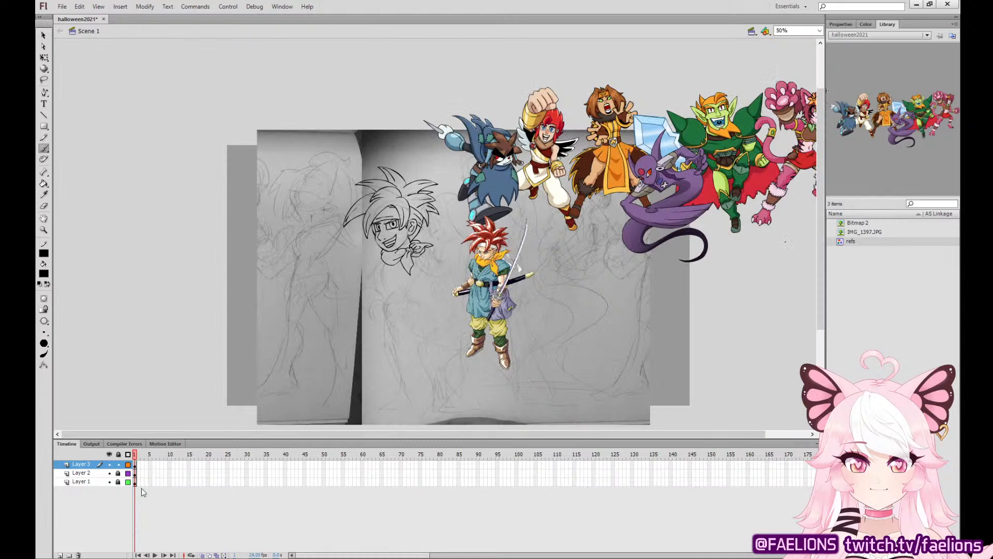
key(q)
key(ctrl+a)
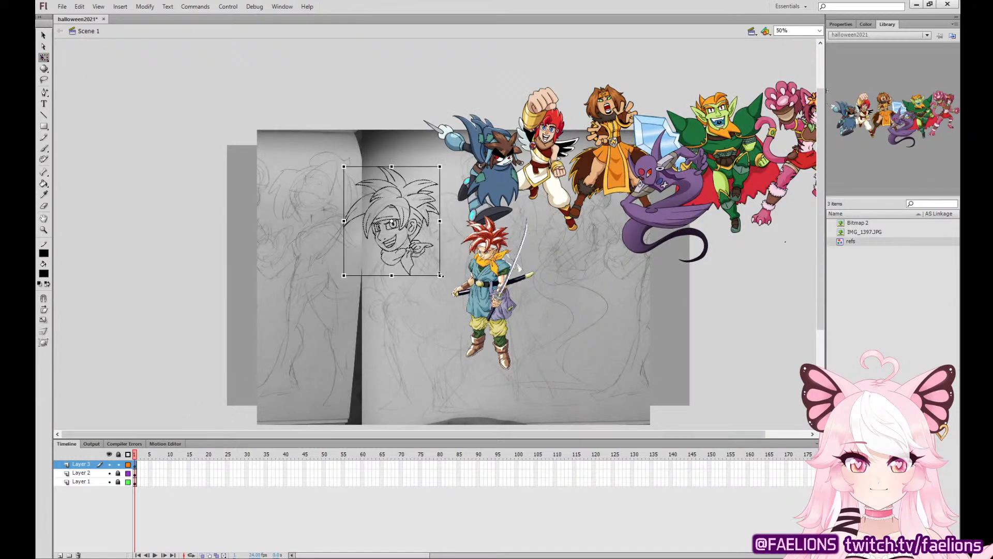
drag(435, 271, 431, 266)
drag(413, 223, 419, 228)
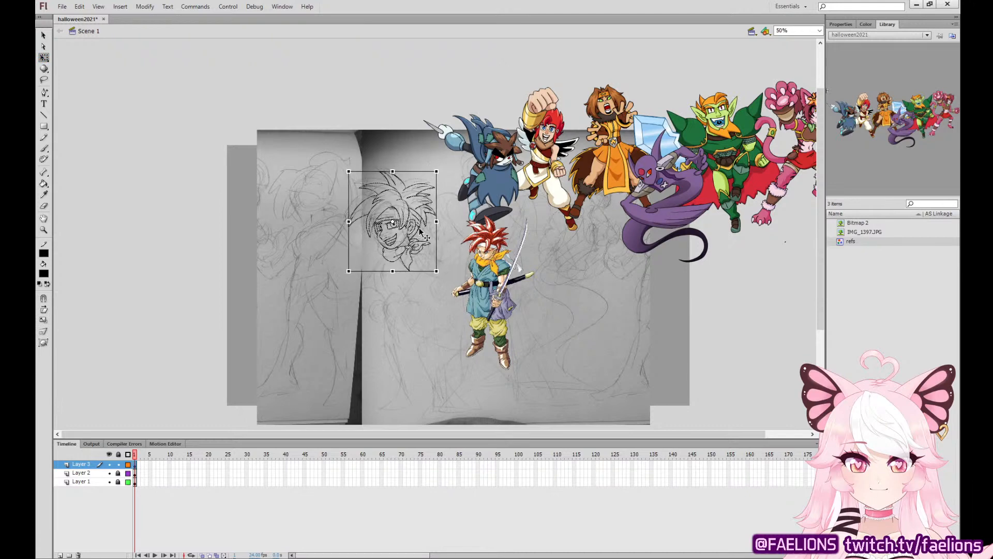
click(217, 318)
Add a new layer above Layer 3 for inking the raised hand with the Brush tool.
key(ctrl+equal)
key(ctrl+equal)
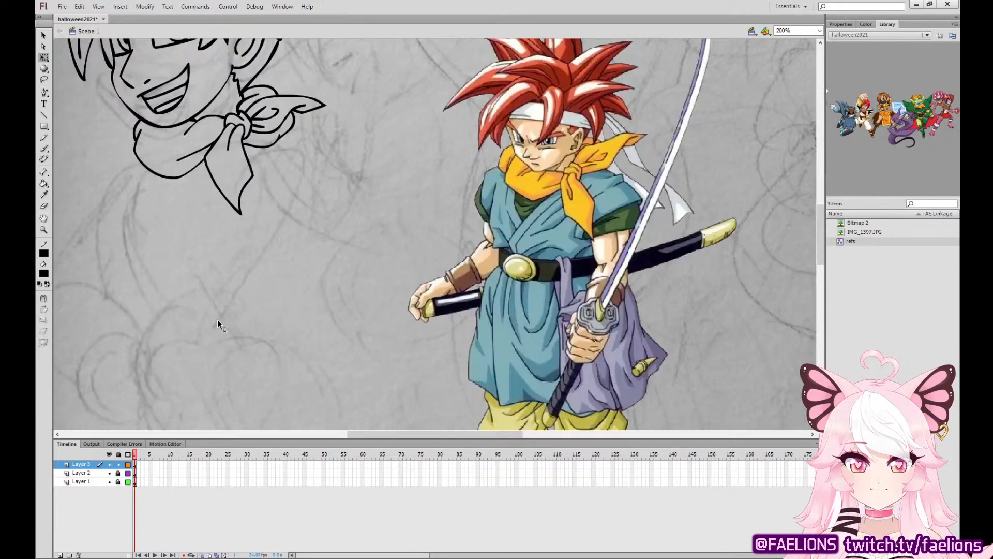
mouse_move(329, 172)
mouse_down()
mouse_move(430, 284)
mouse_move(459, 365)
mouse_up()
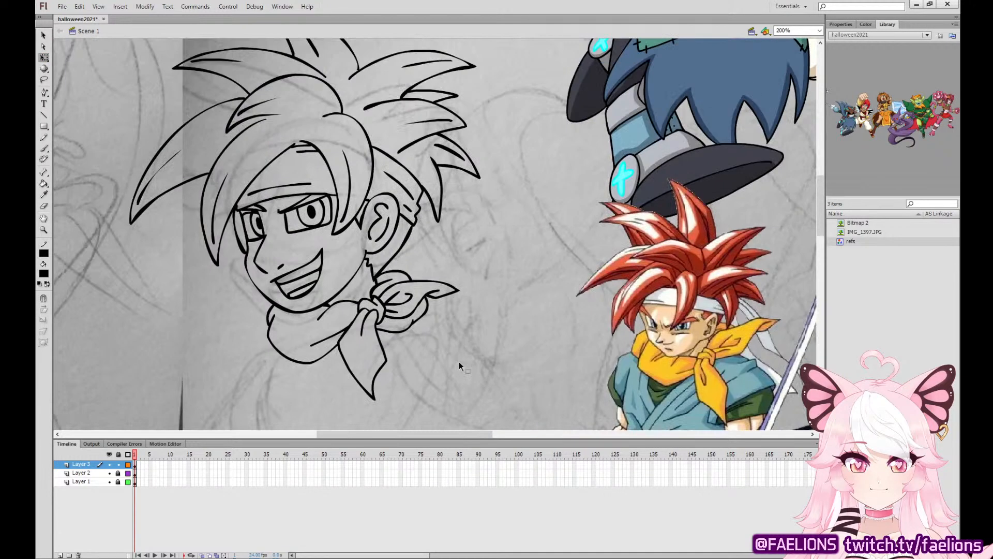
click(44, 147)
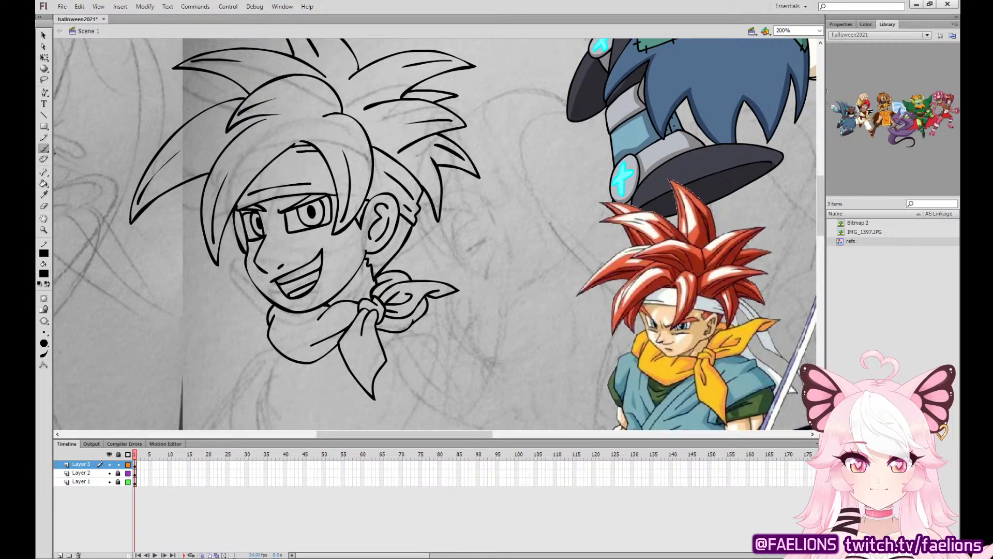
drag(602, 368, 558, 335)
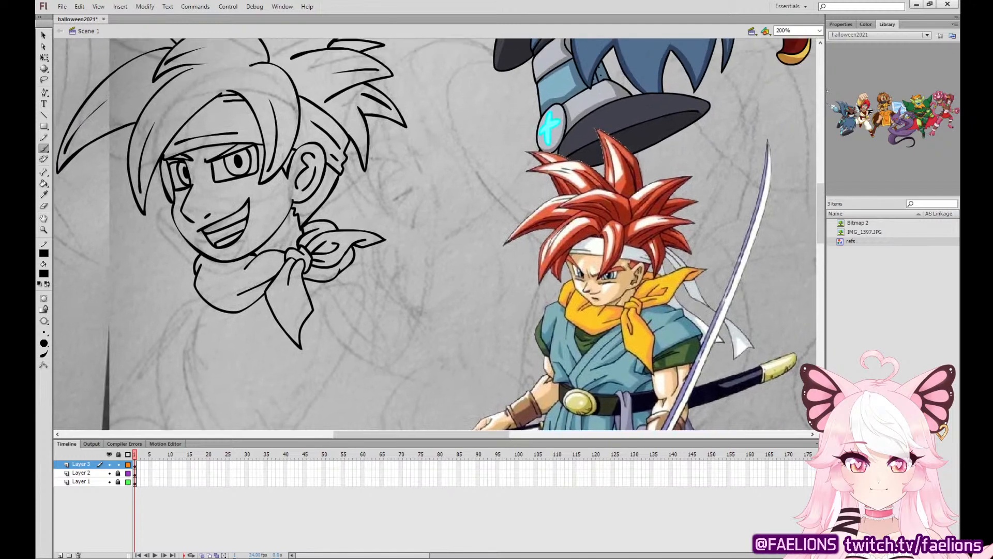
click(60, 554)
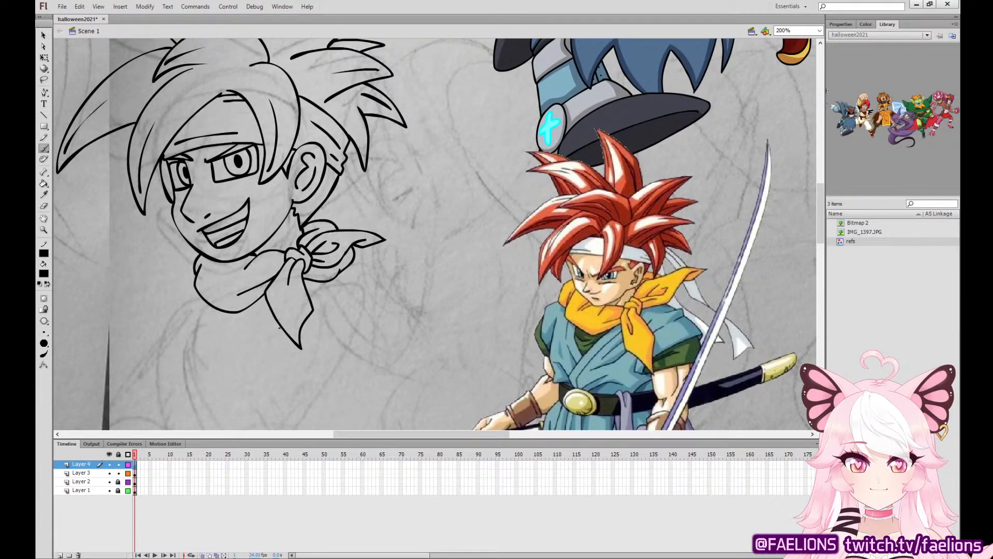
drag(657, 293, 629, 295)
mouse_move(429, 235)
mouse_down()
mouse_move(431, 217)
mouse_move(382, 154)
mouse_move(364, 186)
mouse_move(434, 208)
mouse_move(390, 151)
mouse_move(365, 185)
mouse_move(368, 178)
mouse_move(367, 216)
mouse_up()
key(ctrl+z)
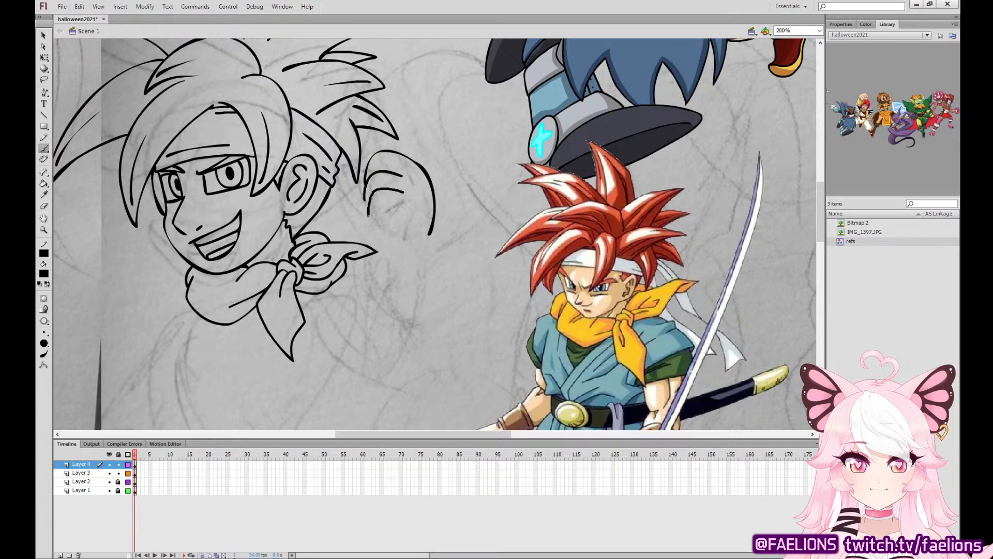
key(ctrl+z)
key(ctrl+z)
key(ctrl+z)
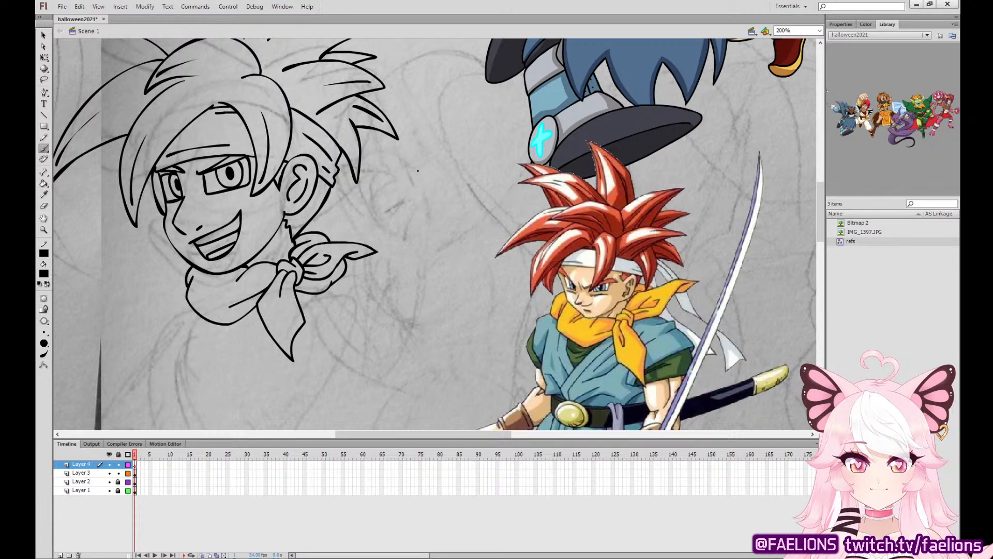
Ink a clenched fist with curled fingers and thumb beside the hair spikes on Layer 4.
mouse_move(417, 166)
mouse_down()
mouse_move(367, 152)
mouse_move(359, 176)
mouse_move(410, 151)
mouse_move(367, 161)
mouse_move(398, 176)
mouse_move(362, 185)
mouse_up()
key(ctrl+z)
mouse_move(362, 184)
mouse_down()
mouse_move(370, 211)
mouse_move(403, 202)
mouse_move(373, 232)
mouse_move(408, 227)
mouse_move(393, 202)
mouse_move(379, 235)
mouse_up()
key(ctrl+z)
key(ctrl+z)
key(ctrl+z)
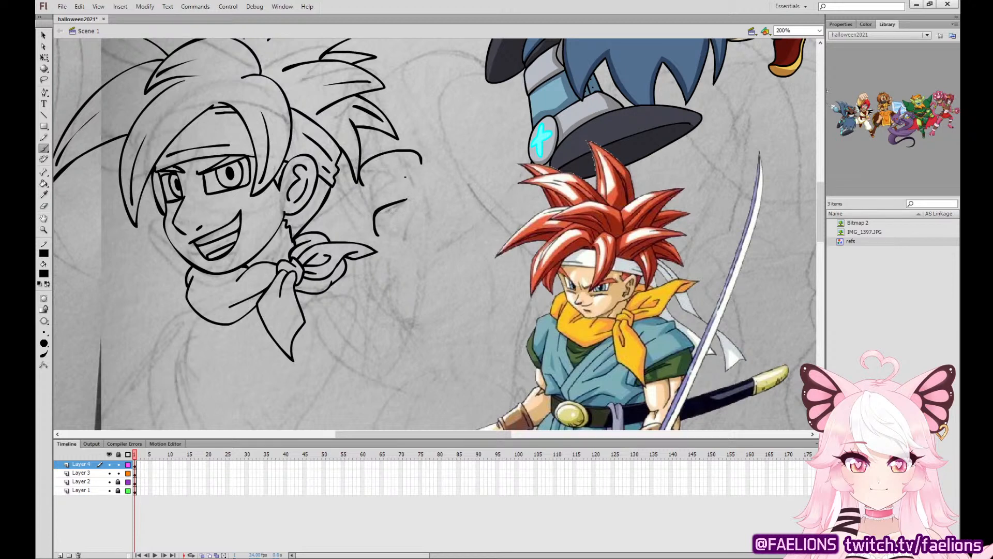
mouse_move(407, 169)
mouse_down()
mouse_move(368, 182)
mouse_move(368, 220)
mouse_up()
mouse_move(365, 160)
mouse_down()
mouse_move(348, 198)
mouse_move(391, 230)
mouse_move(384, 254)
mouse_move(395, 255)
mouse_move(403, 228)
mouse_move(379, 234)
mouse_move(379, 248)
mouse_move(399, 256)
mouse_move(432, 245)
mouse_move(420, 161)
mouse_up()
key(ctrl+z)
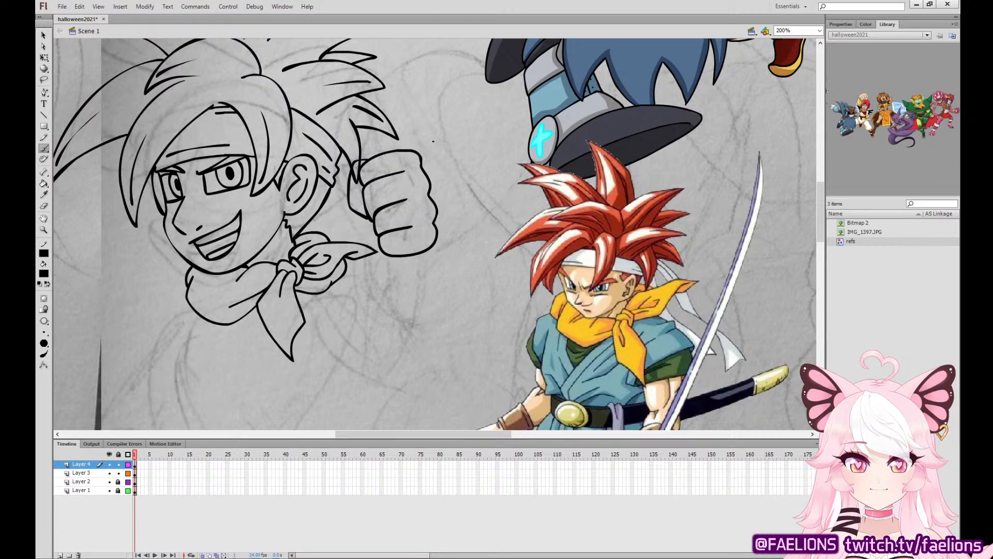
Remove the stray stroke end on the fist's inner edge and ink a line down to the lowest finger.
click(44, 34)
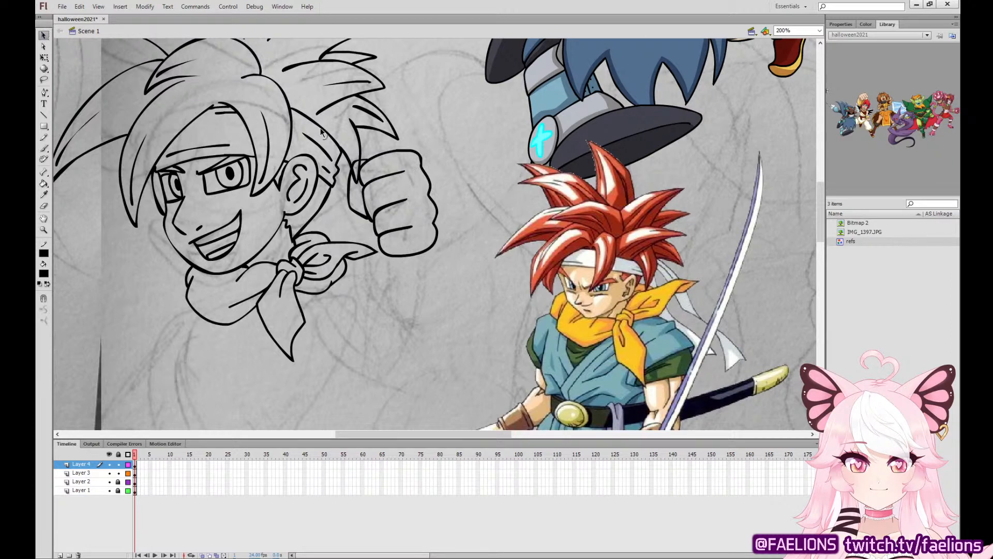
double_click(376, 216)
drag(375, 216, 375, 225)
click(44, 148)
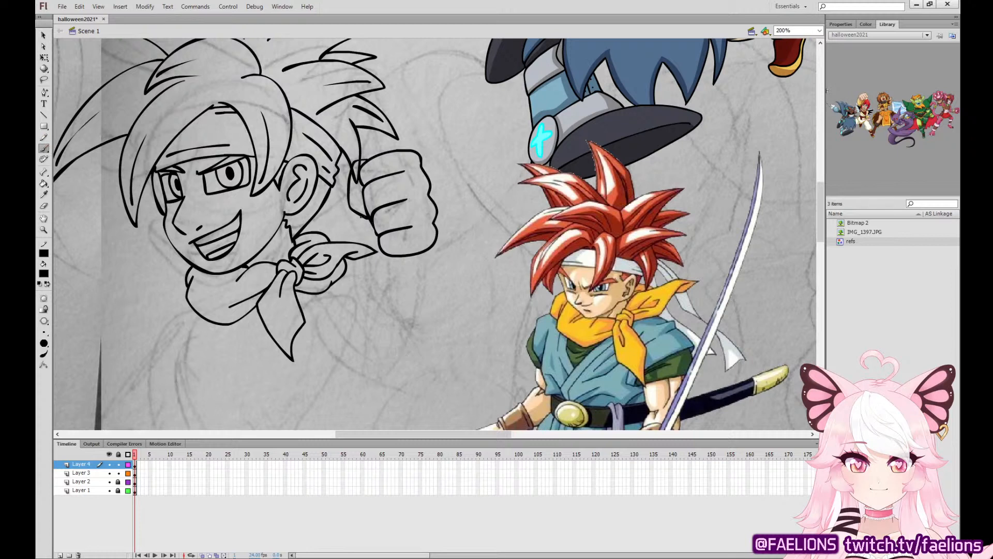
drag(362, 217, 380, 250)
Delete the whole fist drawing from Layer 4.
key(q)
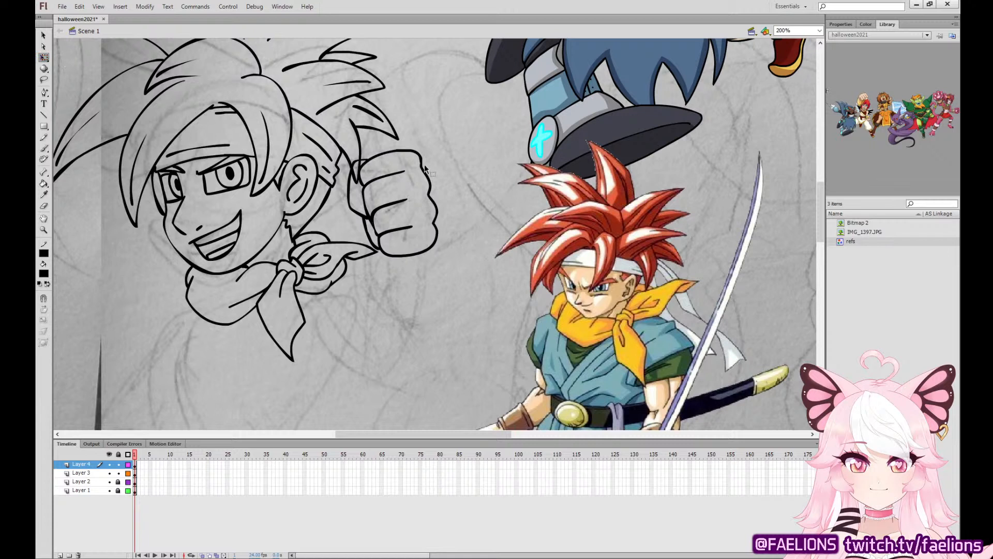
key(Delete)
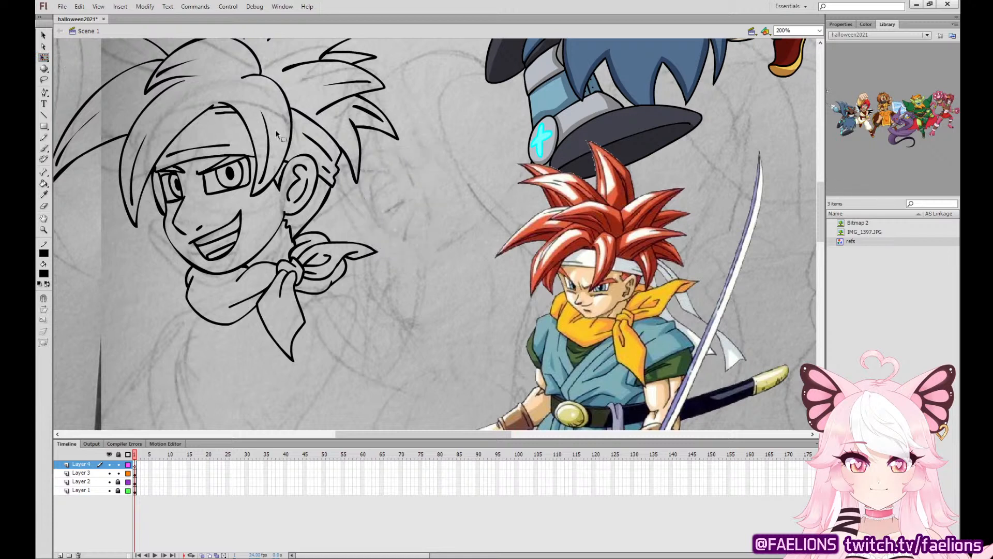
Ink a new clenched fist with curled fingers, thumb and rounded palm edge beside the hair spikes on Layer 4.
click(44, 149)
mouse_move(406, 204)
mouse_down()
mouse_move(381, 242)
mouse_move(401, 240)
mouse_move(435, 213)
mouse_move(414, 176)
mouse_up()
key(ctrl+z)
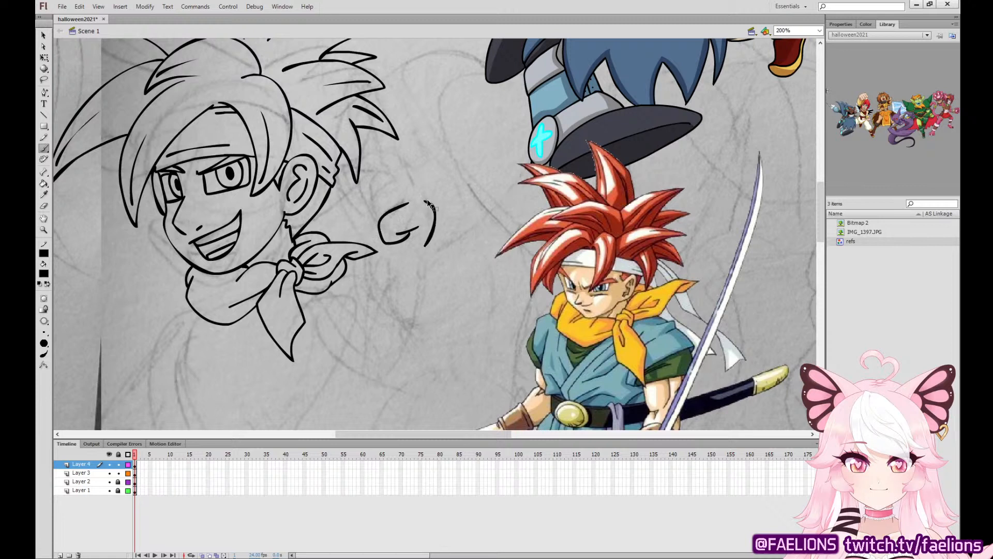
mouse_move(434, 208)
mouse_down()
mouse_move(399, 151)
mouse_move(383, 148)
mouse_move(351, 162)
mouse_move(375, 192)
mouse_move(363, 234)
mouse_up()
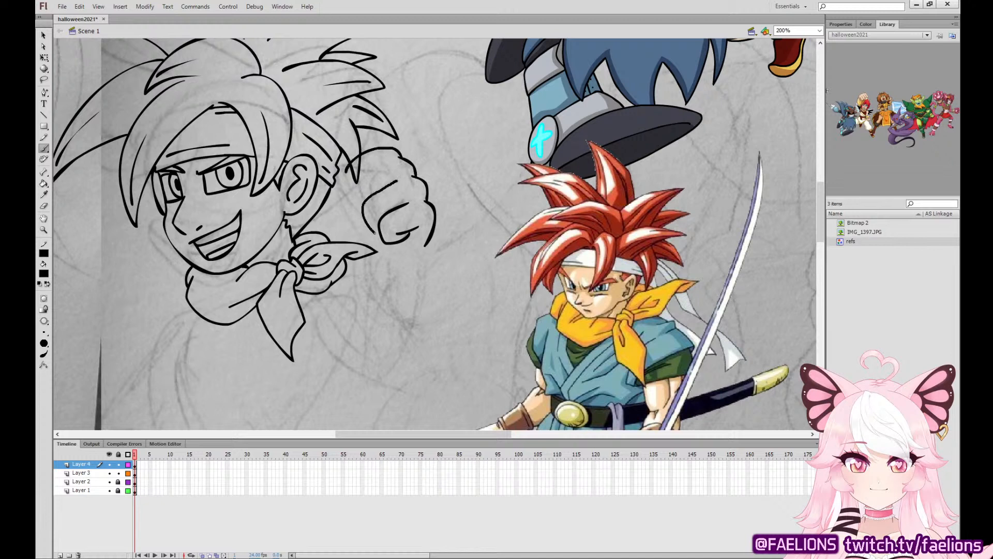
key(ctrl+z)
mouse_move(398, 181)
mouse_down()
mouse_move(364, 201)
mouse_move(380, 230)
mouse_up()
mouse_move(387, 162)
mouse_down()
mouse_move(354, 184)
mouse_move(363, 207)
mouse_up()
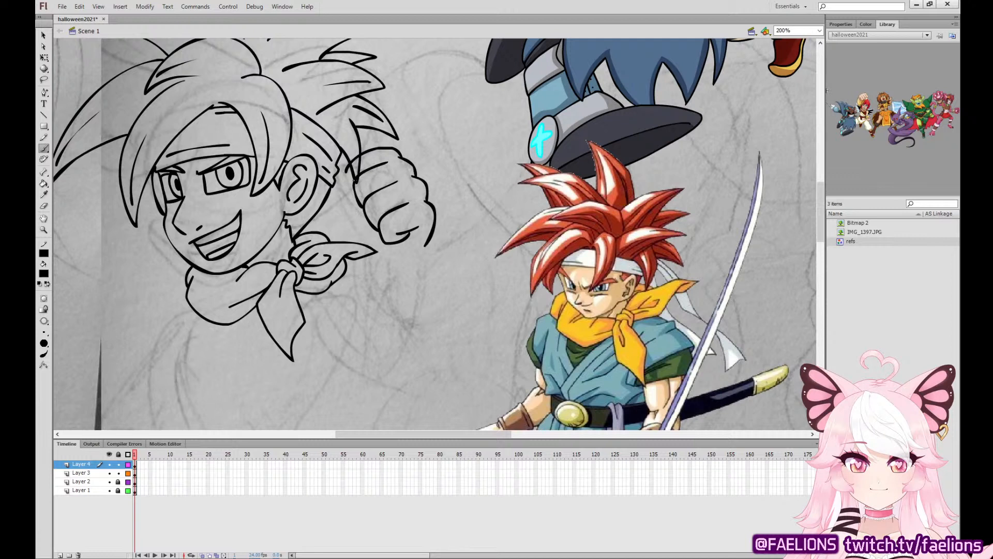
mouse_move(354, 171)
mouse_down()
mouse_move(332, 197)
mouse_move(364, 214)
mouse_move(332, 186)
mouse_move(365, 229)
mouse_move(372, 225)
mouse_move(374, 247)
mouse_move(399, 238)
mouse_move(386, 256)
mouse_move(414, 260)
mouse_move(428, 246)
mouse_up()
key(ctrl+z)
key(ctrl+z)
key(ctrl+z)
mouse_move(355, 227)
mouse_down()
mouse_move(391, 257)
mouse_move(418, 252)
mouse_move(431, 234)
mouse_up()
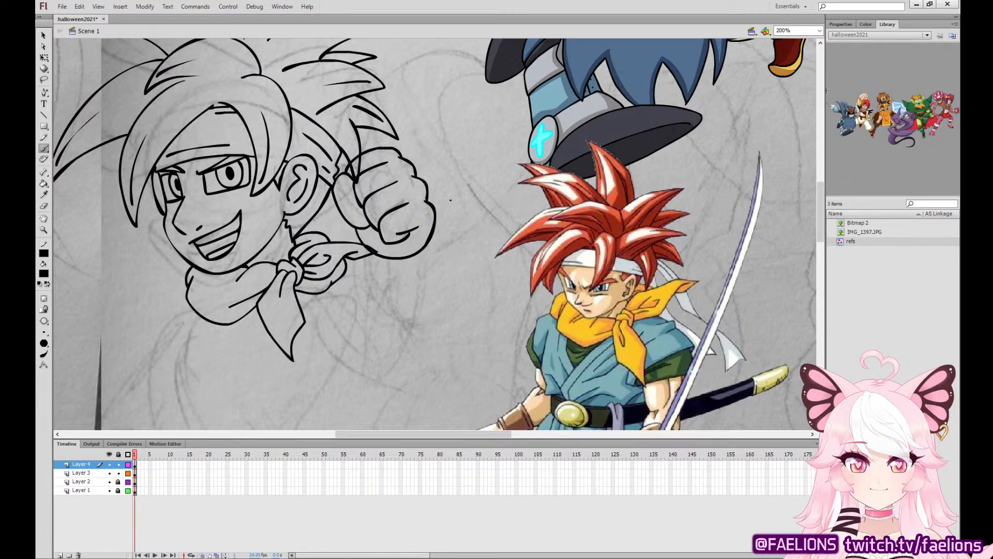
Fill the fist and thumb with grey and shift the whole fist up and away from the face.
key(k)
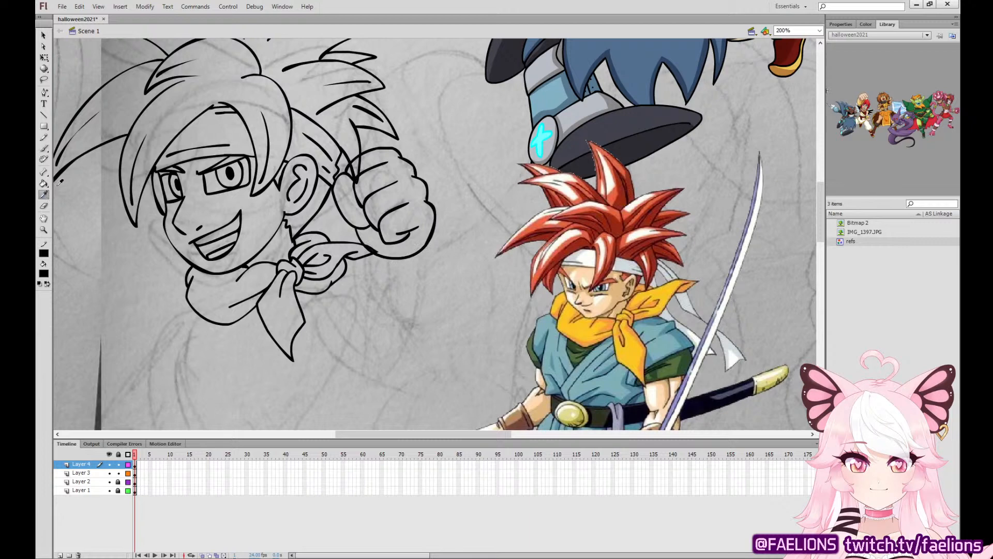
click(387, 205)
click(337, 182)
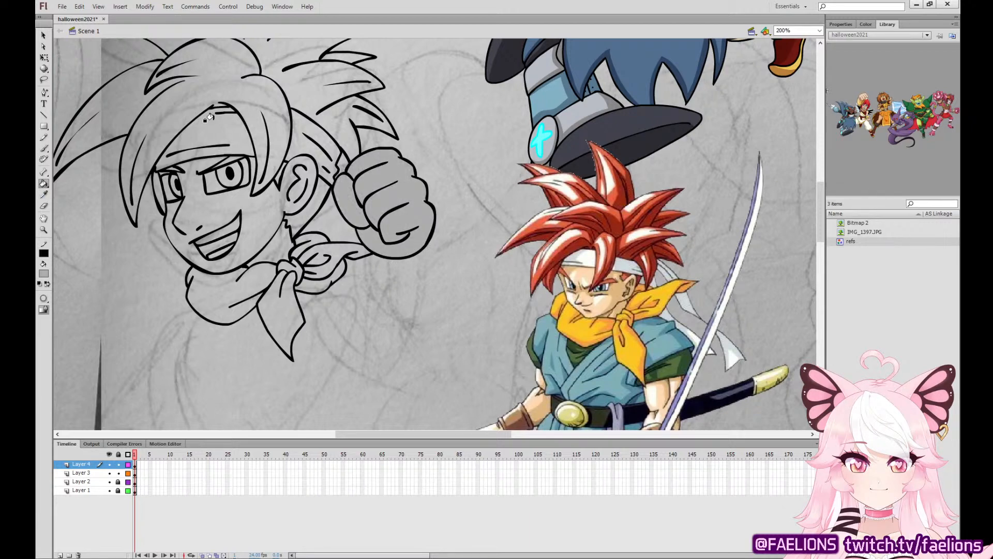
click(44, 57)
double_click(410, 173)
mouse_move(410, 172)
mouse_down()
mouse_move(430, 179)
mouse_move(425, 160)
mouse_up()
click(455, 154)
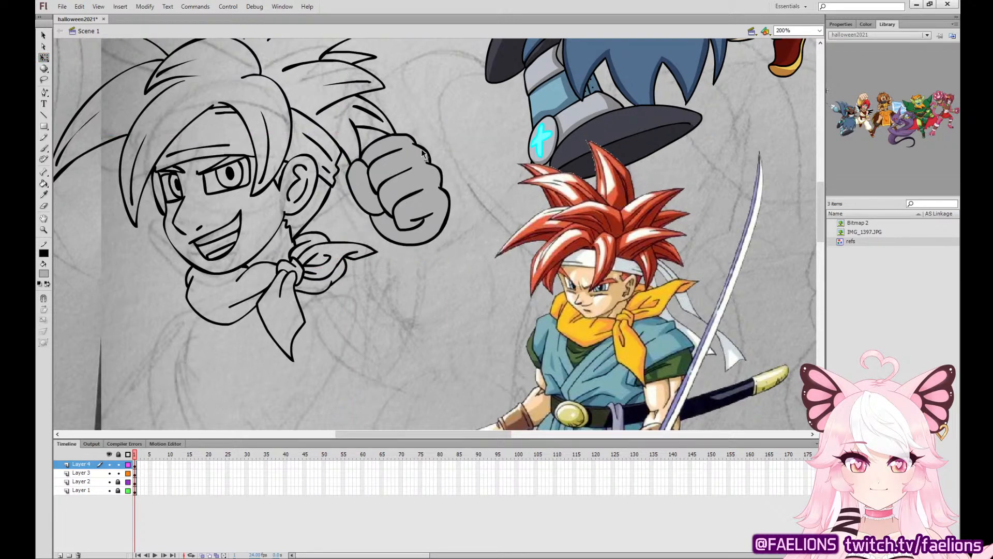
Ink the forearm below the fist on Layer 4, ending in a rounded cuff with an inner contour line.
key(b)
click(134, 465)
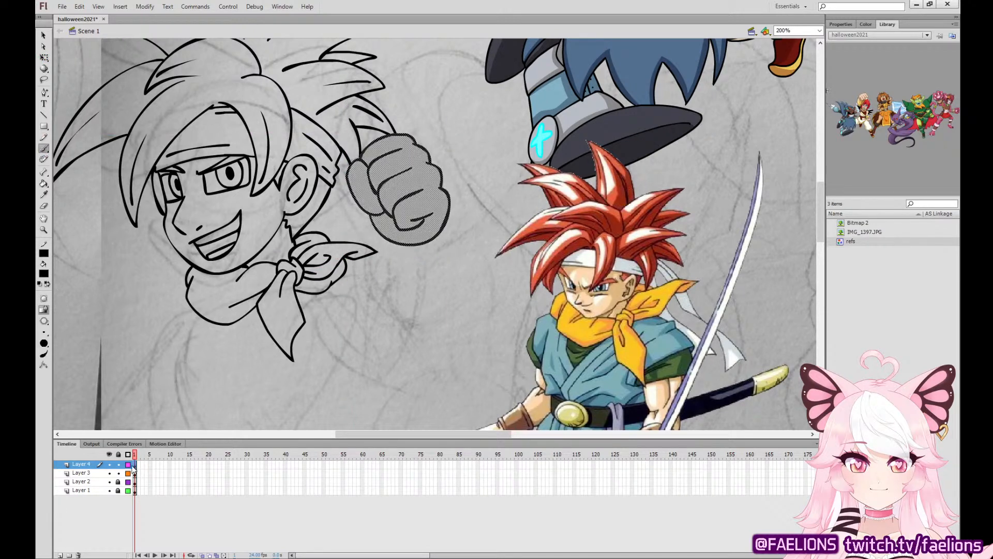
mouse_move(369, 214)
mouse_down()
mouse_move(376, 242)
mouse_move(362, 308)
mouse_move(375, 338)
mouse_move(419, 346)
mouse_move(446, 326)
mouse_move(443, 227)
mouse_up()
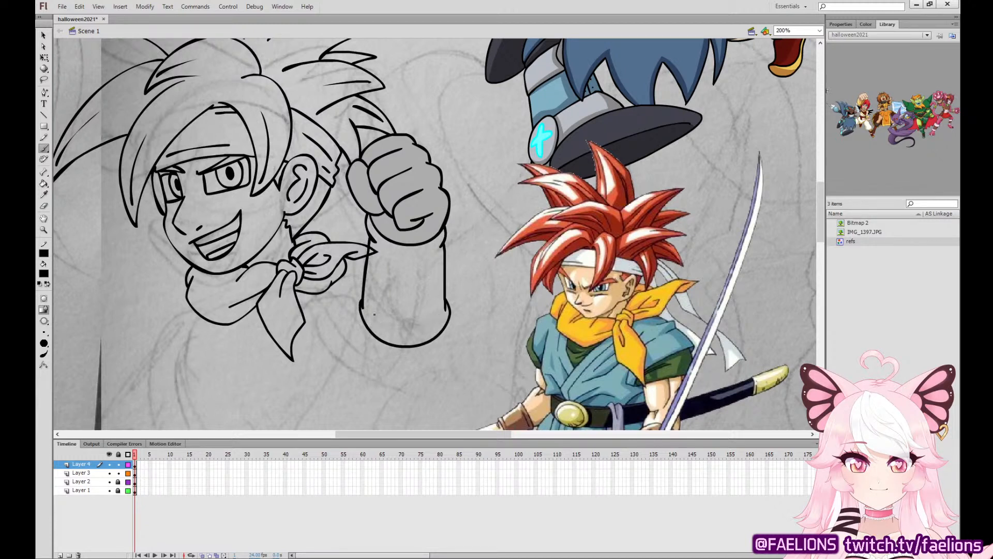
drag(373, 319, 429, 322)
Ink the rounded elbow section of the arm below the cuff.
drag(483, 298, 515, 174)
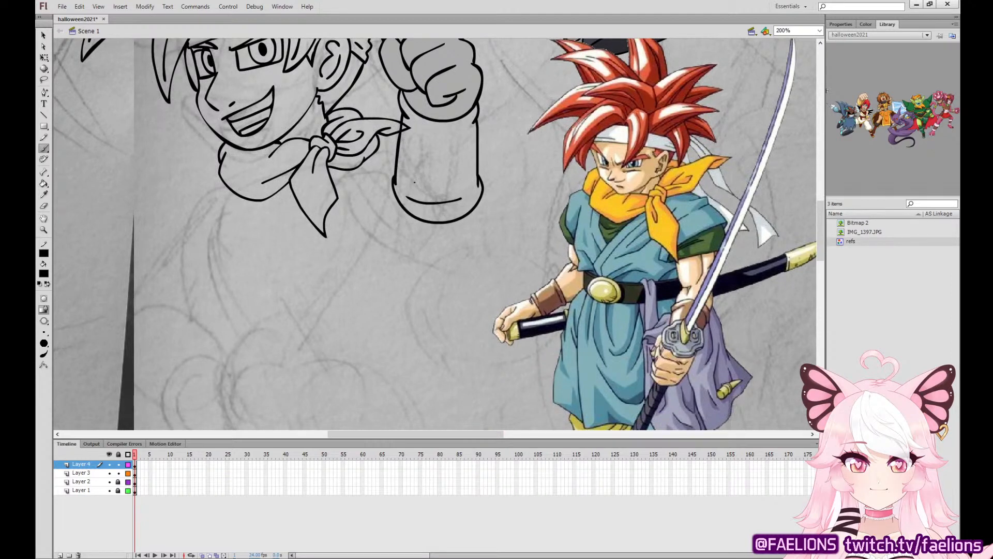
mouse_move(394, 194)
mouse_down()
mouse_move(401, 247)
mouse_move(433, 268)
mouse_up()
key(ctrl+z)
drag(393, 194, 402, 248)
key(ctrl+z)
mouse_move(395, 194)
mouse_down()
mouse_move(390, 233)
mouse_move(435, 275)
mouse_move(468, 257)
mouse_move(479, 201)
mouse_up()
key(ctrl+z)
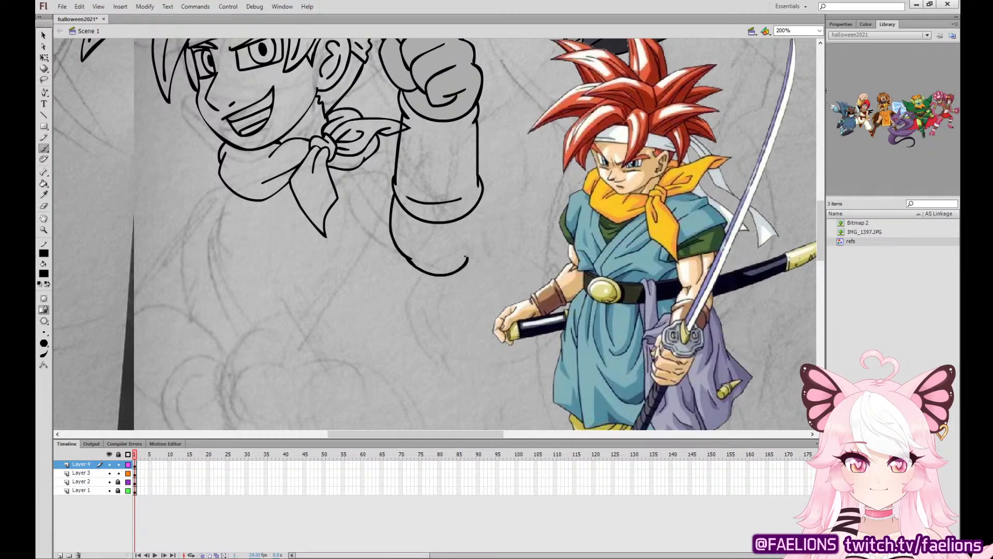
mouse_move(463, 260)
mouse_down()
mouse_move(481, 232)
mouse_move(477, 202)
mouse_move(505, 220)
mouse_move(487, 305)
mouse_up()
Rotate the complete raised arm slightly clockwise and move it away from the head.
key(q)
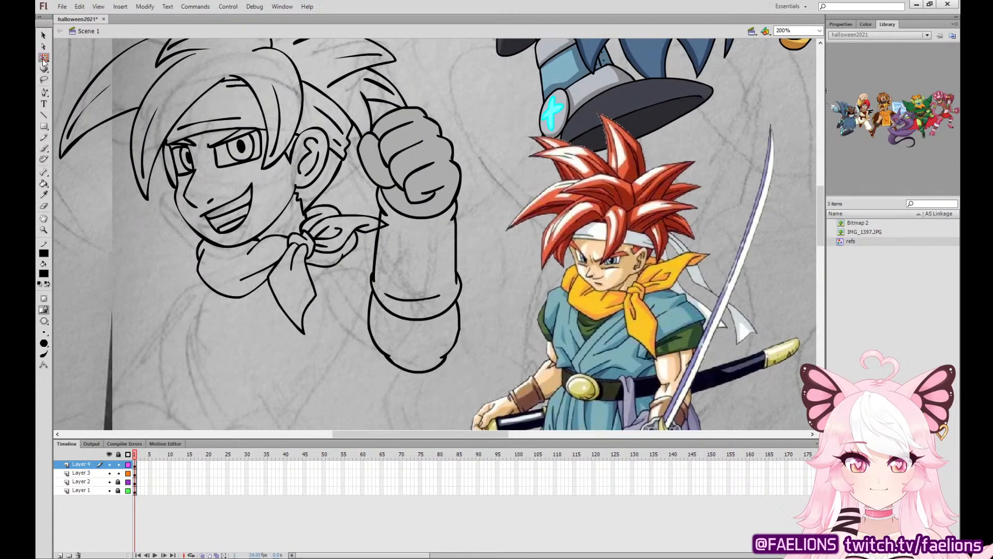
key(ctrl+a)
drag(464, 106, 476, 111)
drag(439, 175, 465, 186)
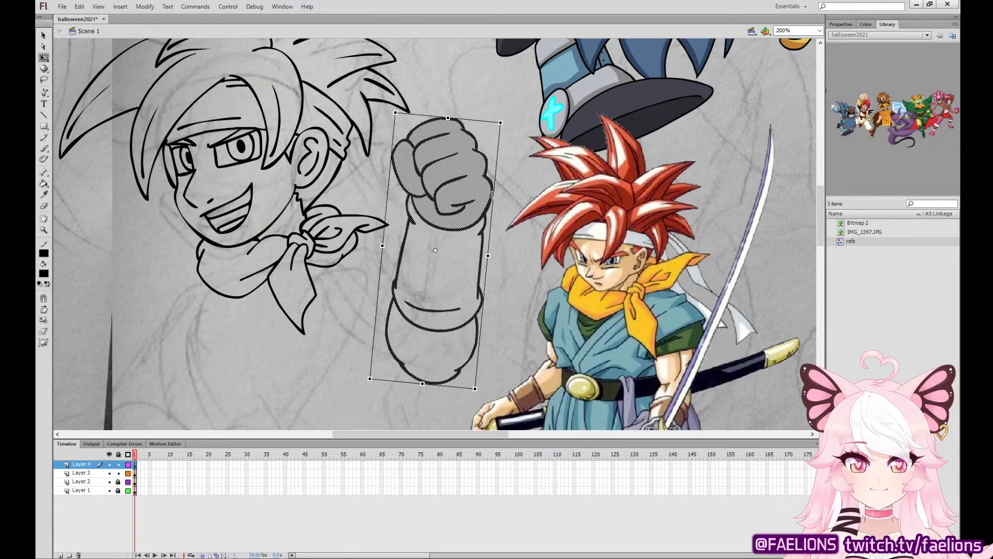
Reshape the forearm's side outlines so they curve smoothly from the wrist into the cuff.
click(415, 251)
drag(405, 251, 403, 253)
drag(405, 244, 401, 267)
mouse_move(480, 259)
mouse_down()
mouse_move(480, 235)
mouse_move(483, 245)
mouse_up()
drag(402, 279, 395, 278)
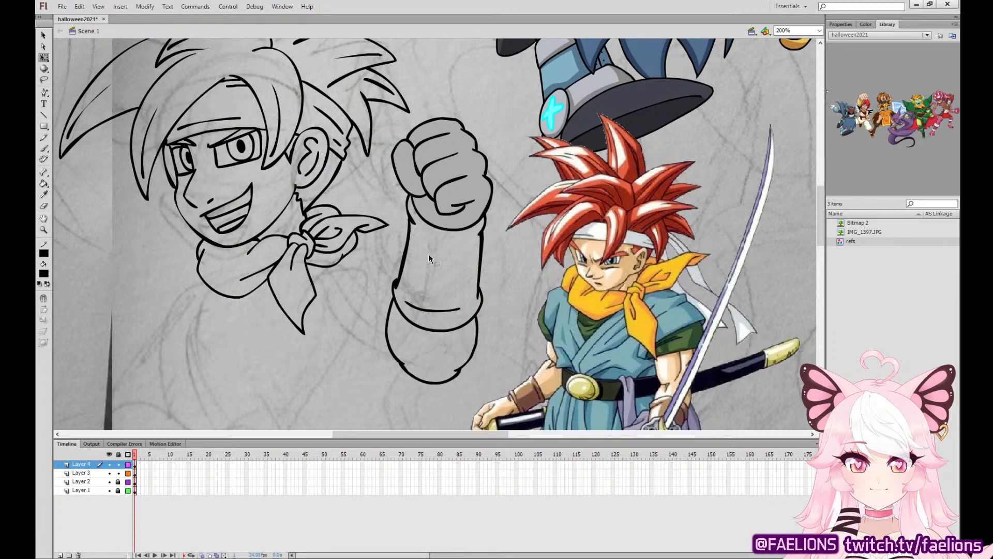
drag(395, 287, 398, 290)
Skew the forearm and then the elbow section toward the body so the arm bends slightly below the fist.
mouse_move(378, 393)
mouse_down()
mouse_move(414, 222)
mouse_move(522, 208)
mouse_up()
shift+click(386, 225)
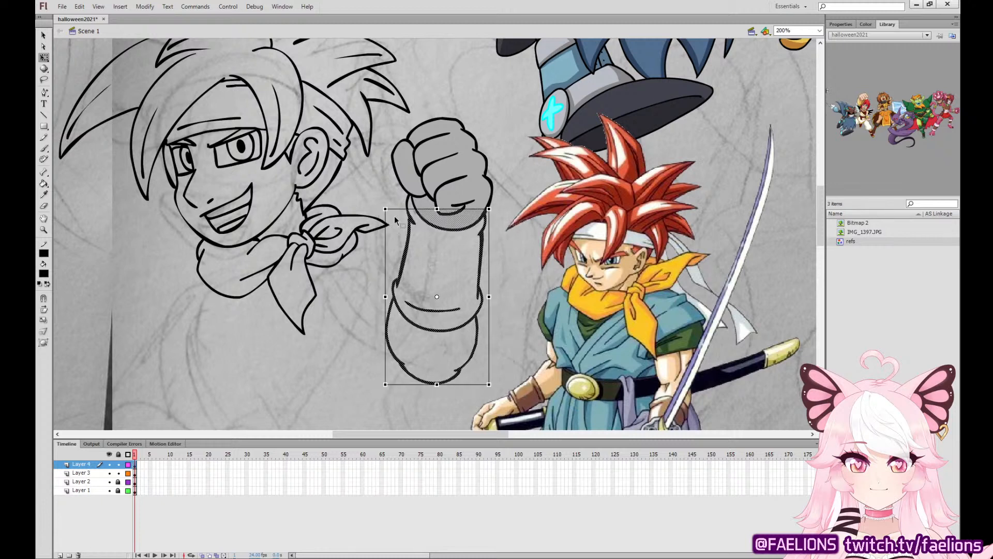
drag(452, 384, 439, 385)
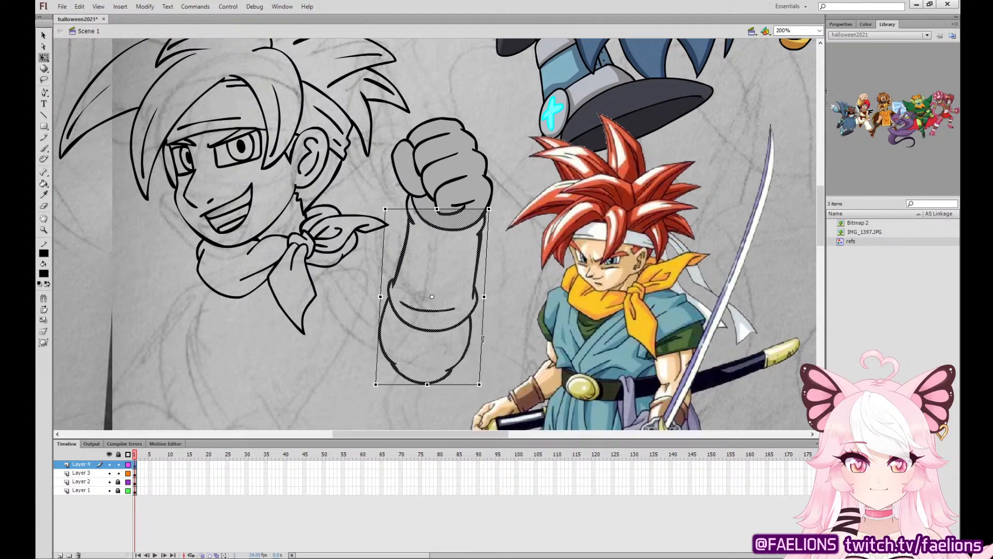
click(492, 337)
drag(362, 383, 366, 416)
drag(367, 259, 493, 404)
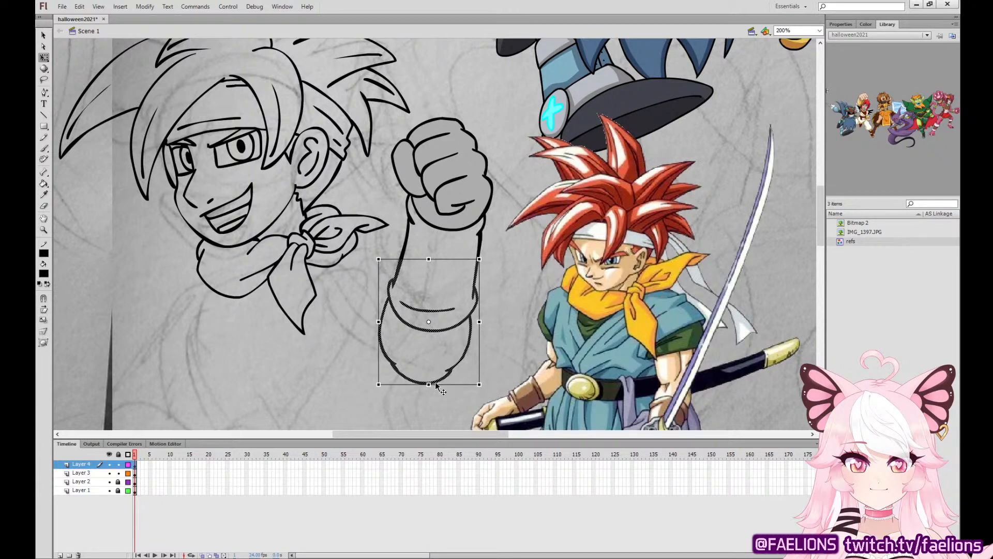
mouse_move(442, 385)
mouse_down()
mouse_move(434, 384)
mouse_move(450, 384)
mouse_up()
click(487, 341)
key(ctrl+z)
click(484, 349)
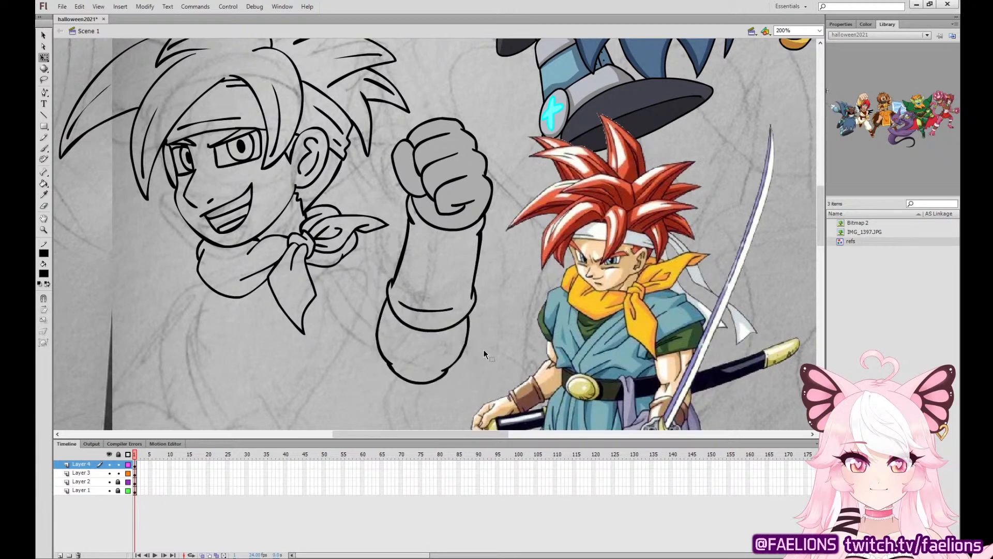
Rotate the whole raised arm counterclockwise and move it up beside the hair spikes.
drag(367, 106, 506, 404)
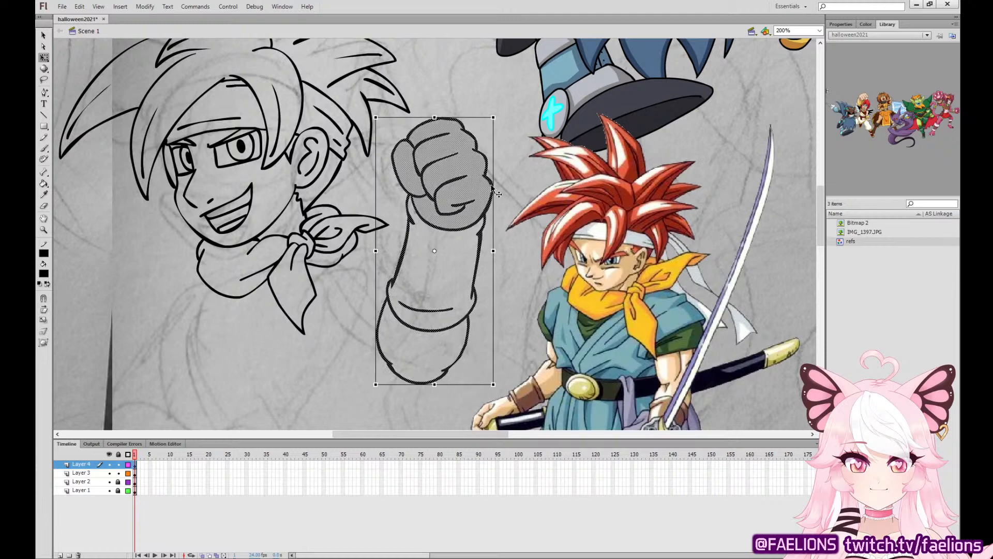
drag(496, 112, 465, 103)
drag(450, 184, 452, 160)
click(490, 110)
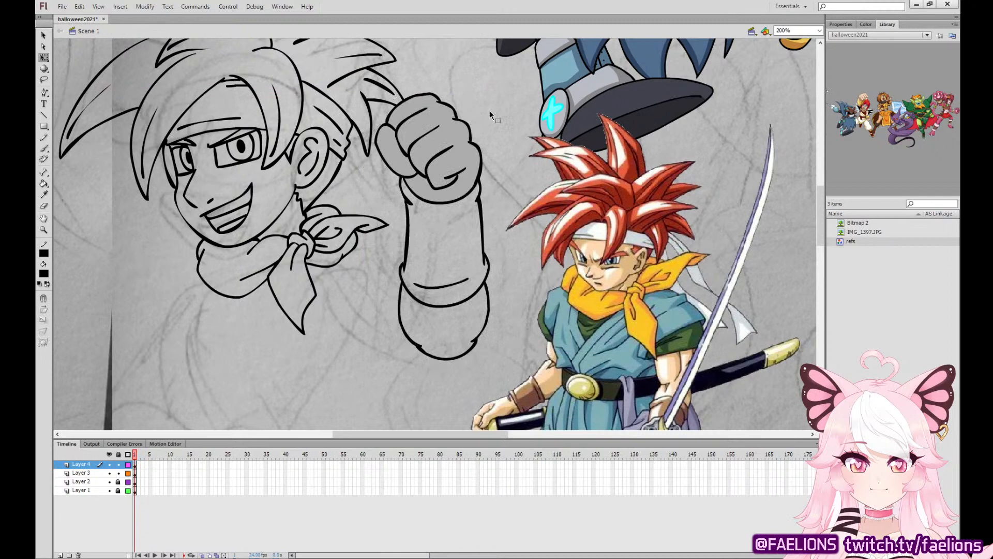
Ink the tunic's diagonal lapel edge from the scarf down to the waist on Layer 3.
click(44, 148)
scroll(424, 314, down, 3)
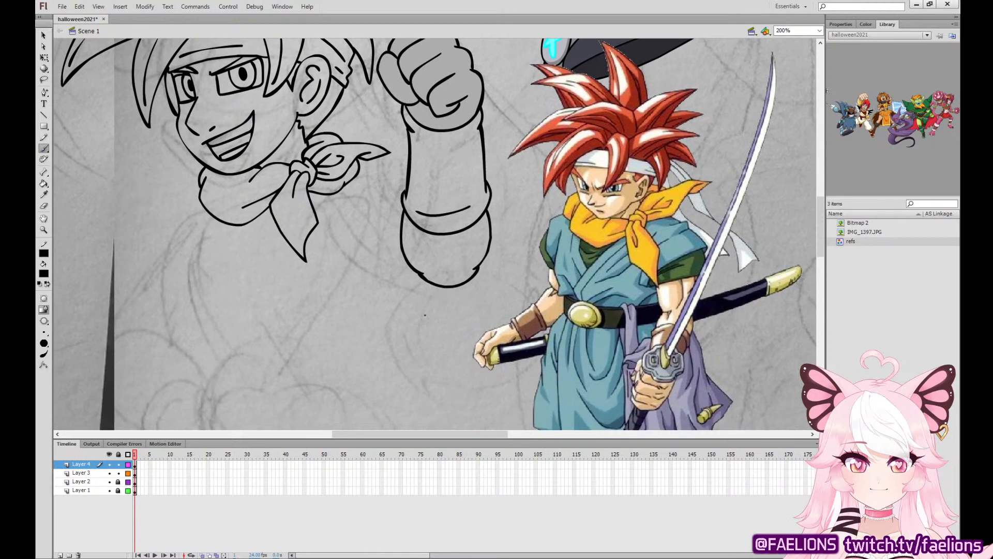
click(135, 464)
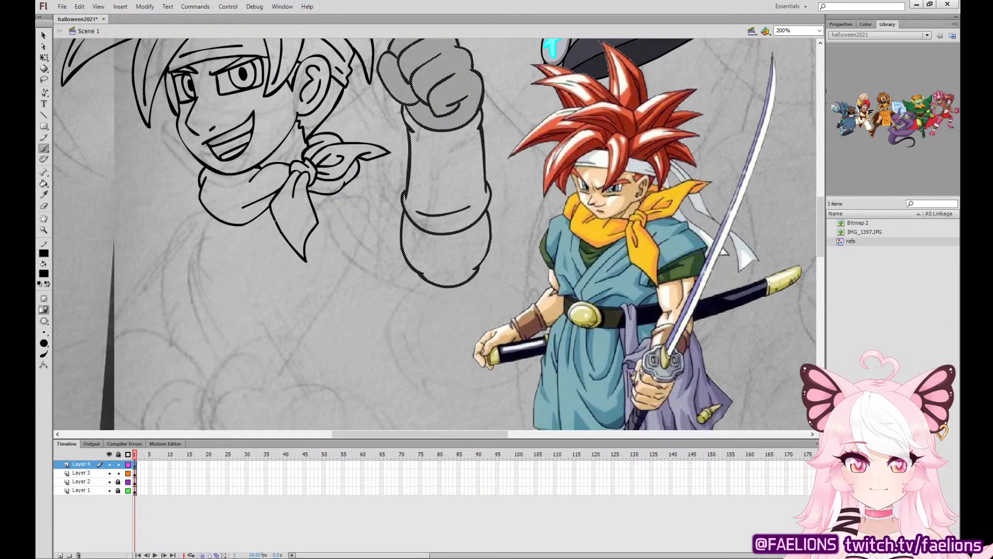
click(135, 473)
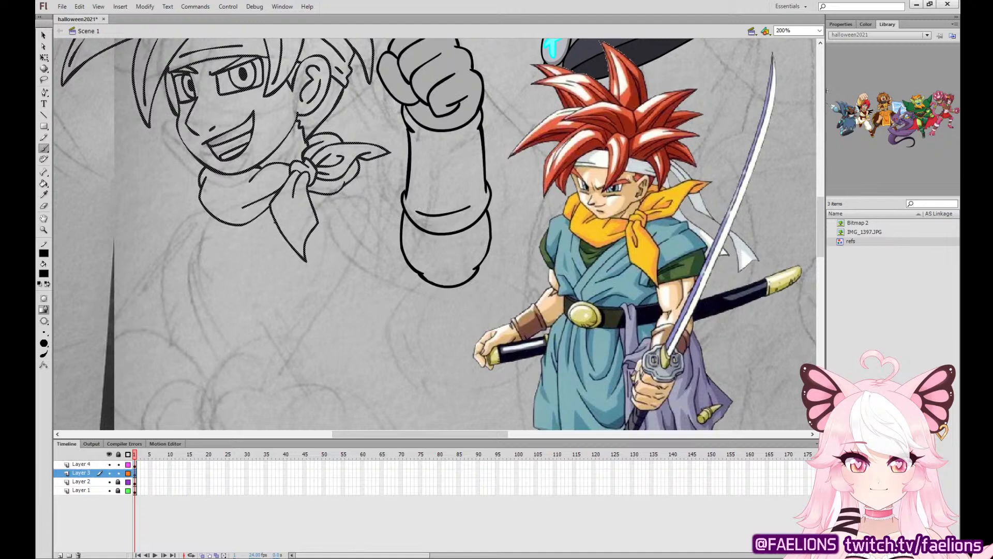
drag(272, 222, 209, 331)
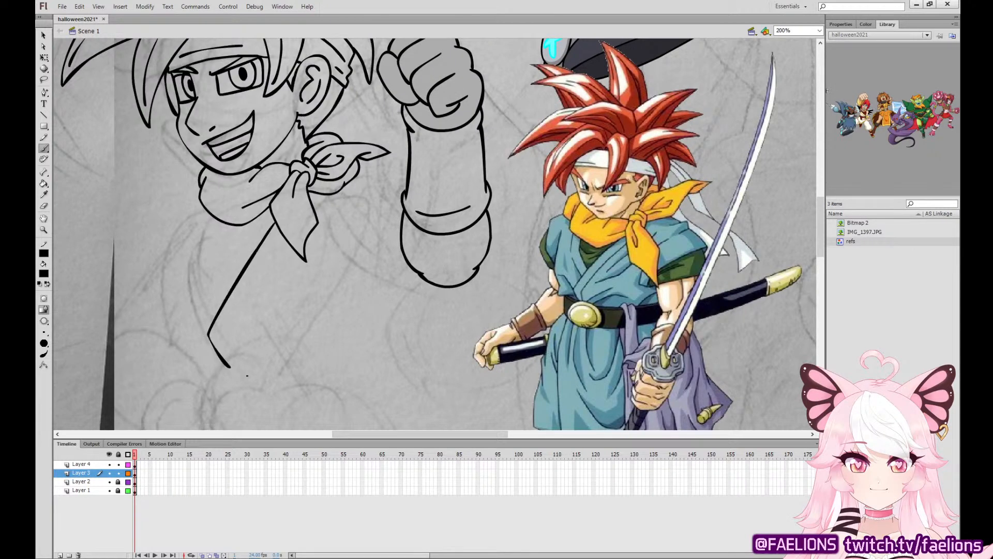
Ink a round belt buckle with an inner ring below the lapel and the belt strap extending from it.
drag(398, 367, 430, 279)
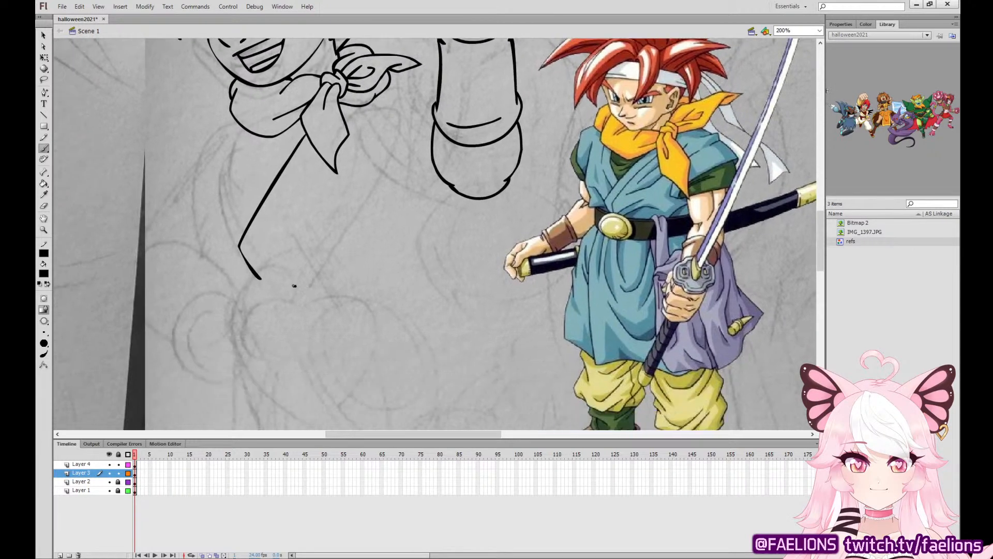
mouse_move(297, 285)
mouse_down()
mouse_move(259, 295)
mouse_move(292, 297)
mouse_move(254, 310)
mouse_move(250, 349)
mouse_move(301, 355)
mouse_move(320, 332)
mouse_move(310, 304)
mouse_move(296, 297)
mouse_move(263, 314)
mouse_move(251, 336)
mouse_move(280, 355)
mouse_move(303, 341)
mouse_move(289, 308)
mouse_up()
key(ctrl+z)
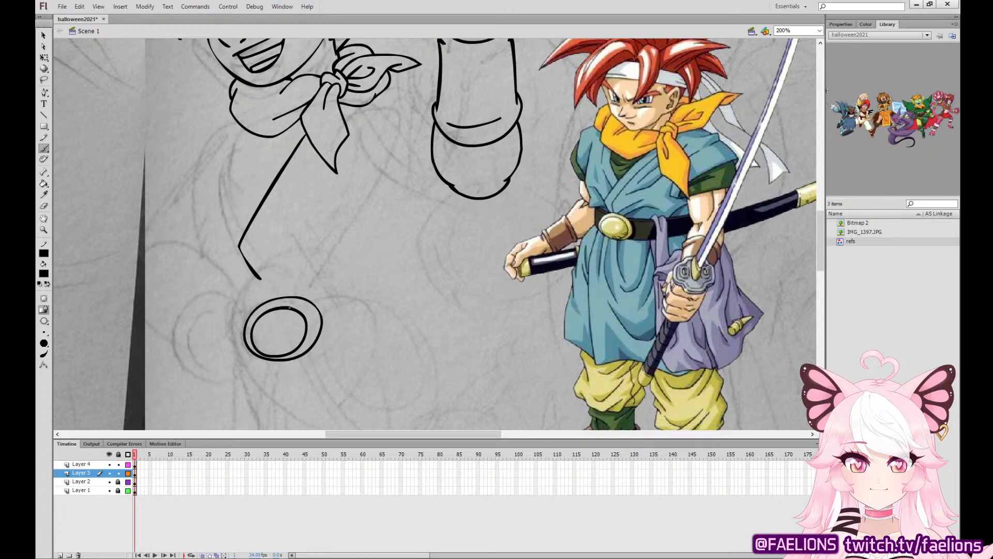
mouse_move(314, 346)
mouse_down()
mouse_move(397, 310)
mouse_move(384, 270)
mouse_move(306, 298)
mouse_up()
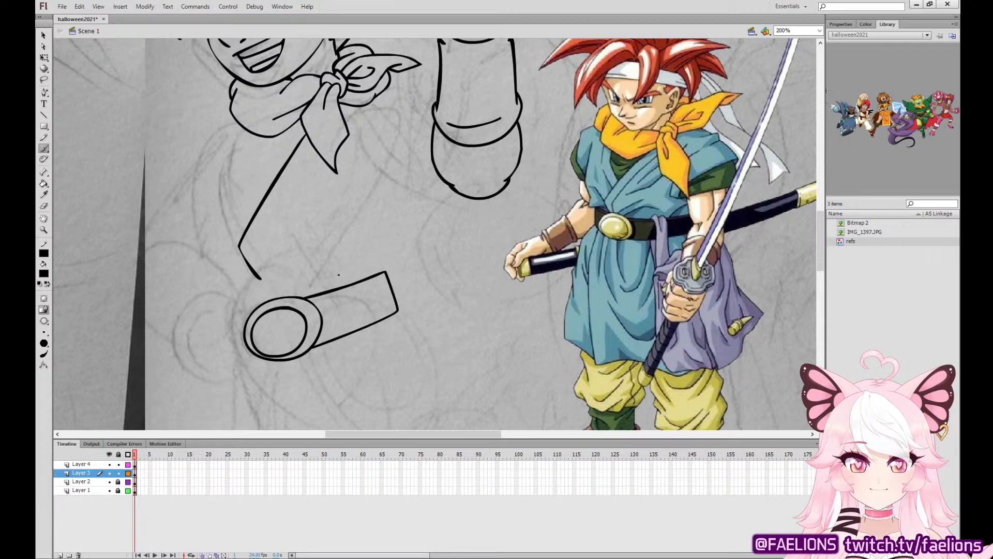
Ink the tunic's shoulder and side edge near the raised arm, plus a second line along the lapel.
mouse_move(385, 272)
mouse_down()
mouse_move(395, 251)
mouse_move(375, 213)
mouse_move(431, 113)
mouse_up()
key(ctrl+z)
mouse_move(373, 198)
mouse_down()
mouse_move(430, 111)
mouse_move(404, 83)
mouse_move(389, 83)
mouse_move(419, 82)
mouse_move(410, 103)
mouse_move(387, 94)
mouse_move(363, 167)
mouse_move(256, 245)
mouse_up()
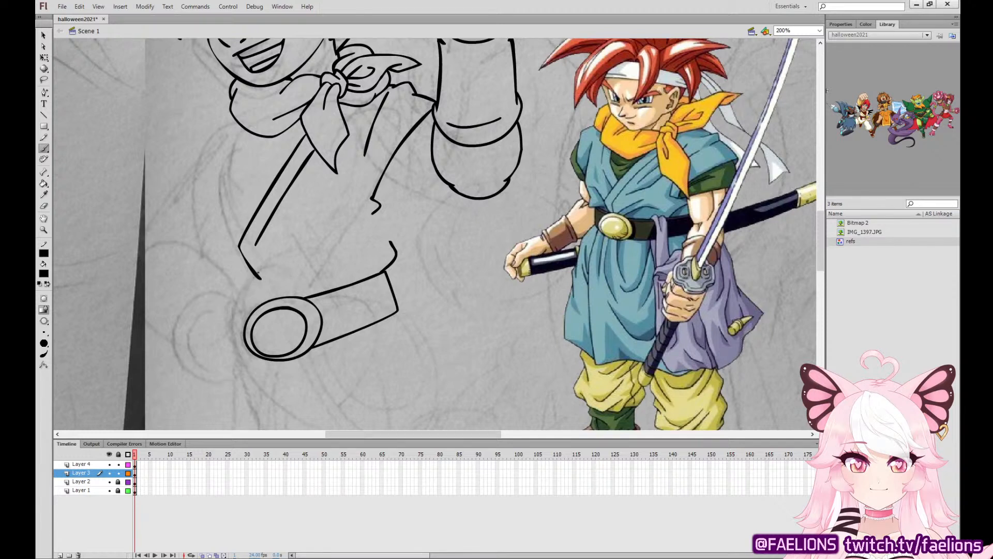
Ink the fabric folds gathering above the belt buckle and the folds running beside the lapel.
mouse_move(257, 275)
mouse_down()
mouse_move(262, 300)
mouse_move(275, 249)
mouse_up()
key(ctrl+z)
mouse_move(281, 297)
mouse_down()
mouse_move(309, 251)
mouse_move(367, 250)
mouse_up()
key(ctrl+z)
drag(292, 296, 364, 258)
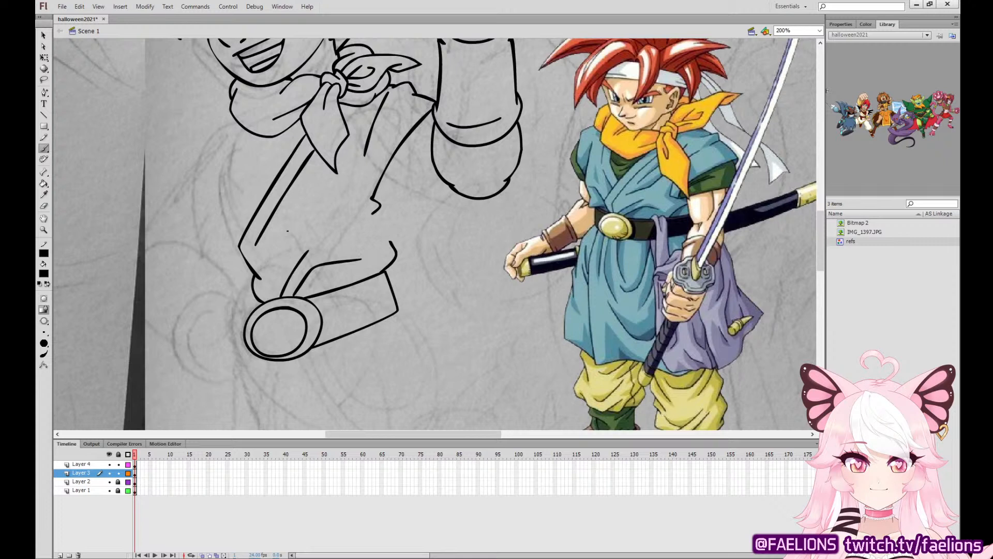
mouse_move(278, 237)
mouse_down()
mouse_move(308, 221)
mouse_move(332, 167)
mouse_move(280, 236)
mouse_up()
key(ctrl+z)
key(ctrl+z)
drag(320, 160, 293, 212)
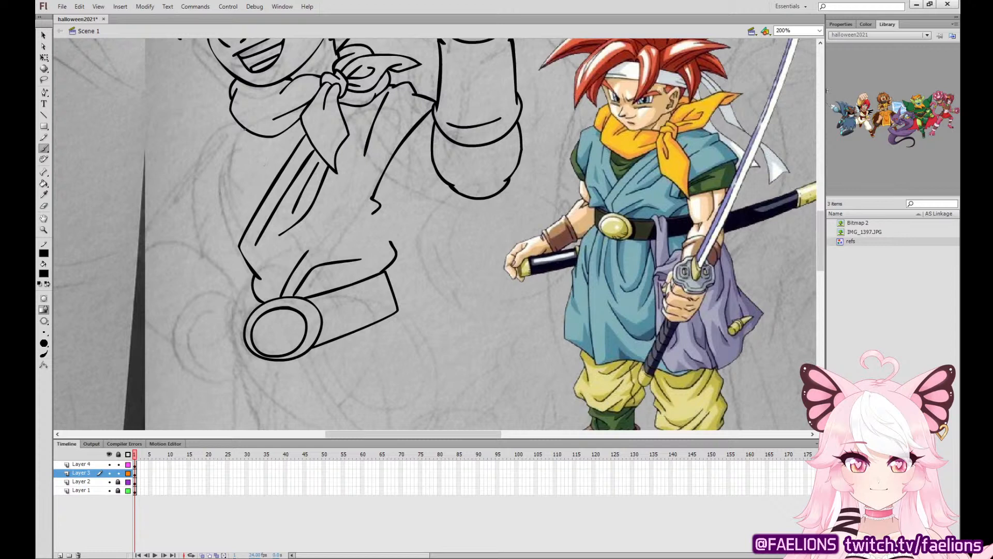
Ink the tunic's neckline, the opposite shoulder and side, the short belt end and the shirt folds under the scarf.
mouse_move(243, 129)
mouse_down()
mouse_move(238, 159)
mouse_move(259, 202)
mouse_up()
mouse_move(231, 118)
mouse_down()
mouse_move(202, 141)
mouse_move(206, 227)
mouse_up()
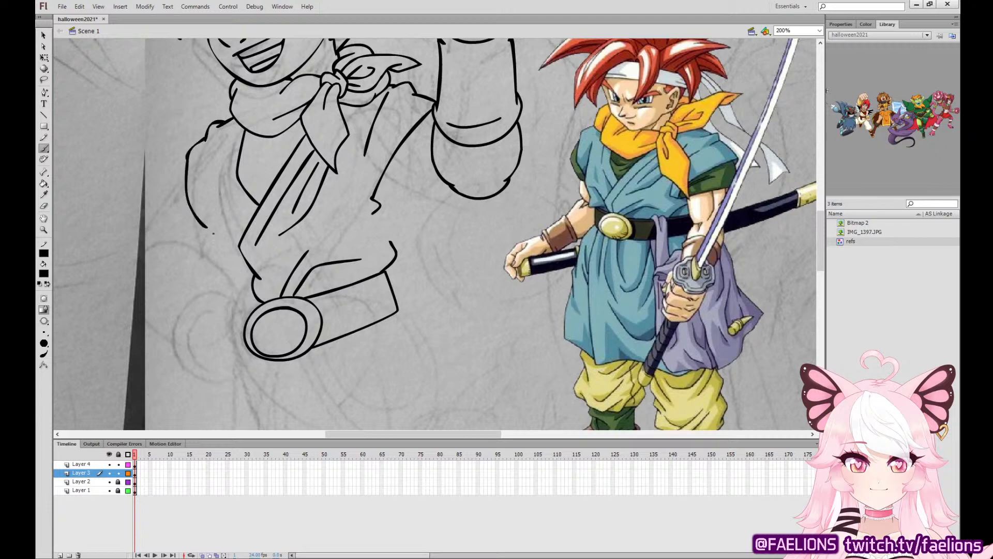
mouse_move(203, 177)
mouse_down()
mouse_move(206, 252)
mouse_move(224, 292)
mouse_move(241, 301)
mouse_move(243, 346)
mouse_up()
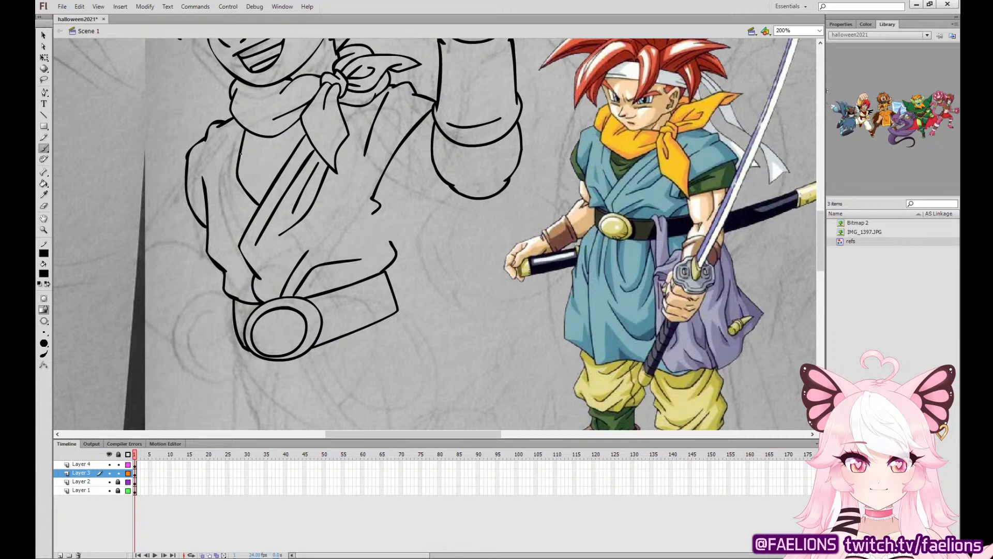
mouse_move(241, 153)
mouse_down()
mouse_move(284, 147)
mouse_move(259, 175)
mouse_up()
key(ctrl+z)
Move the raised arm on Layer 4 down closer to the tunic sleeve and rotate it slightly.
drag(556, 232, 525, 342)
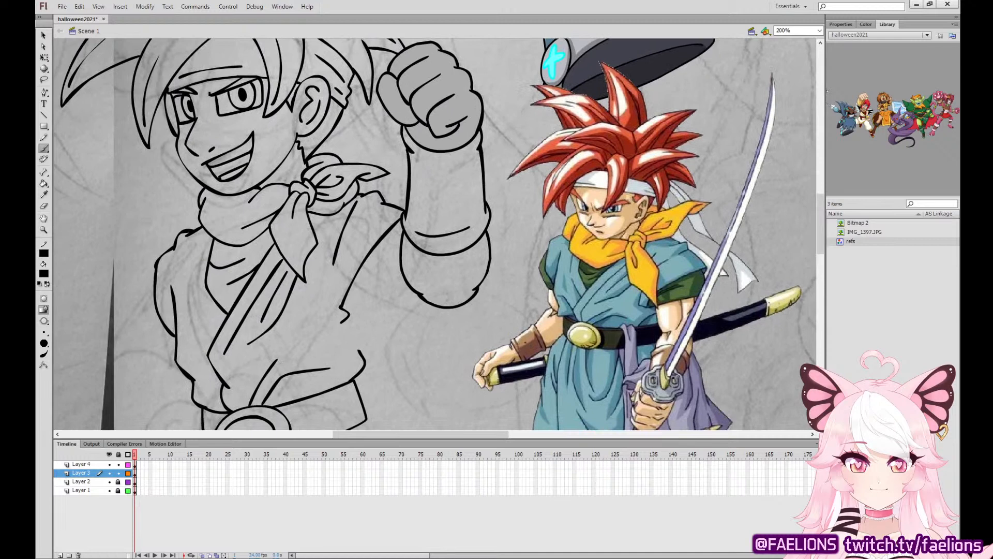
key(q)
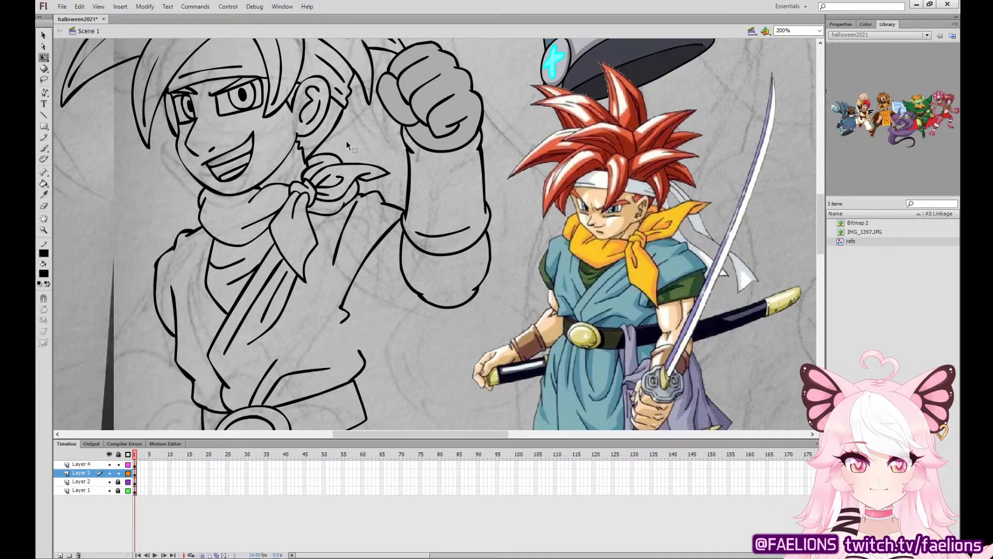
click(135, 465)
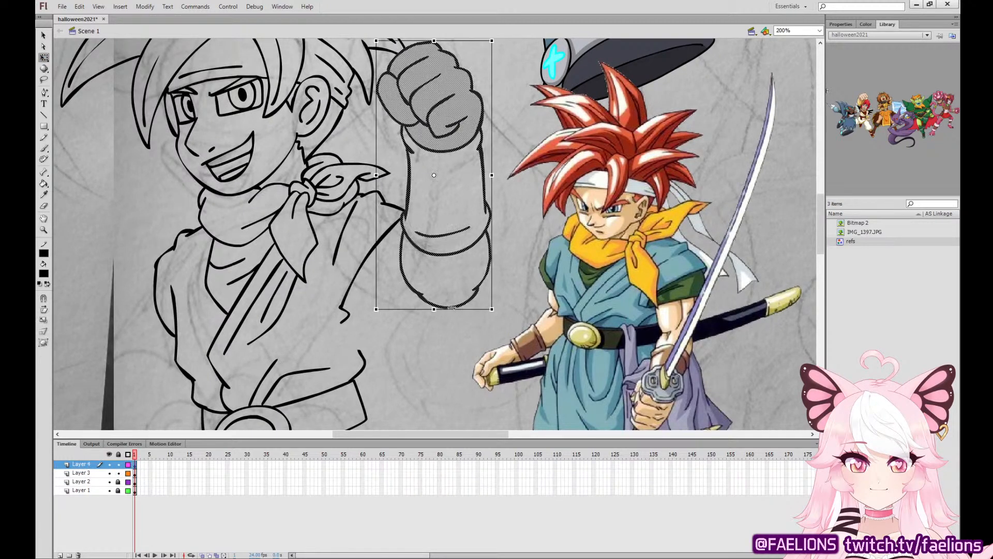
drag(479, 242, 475, 262)
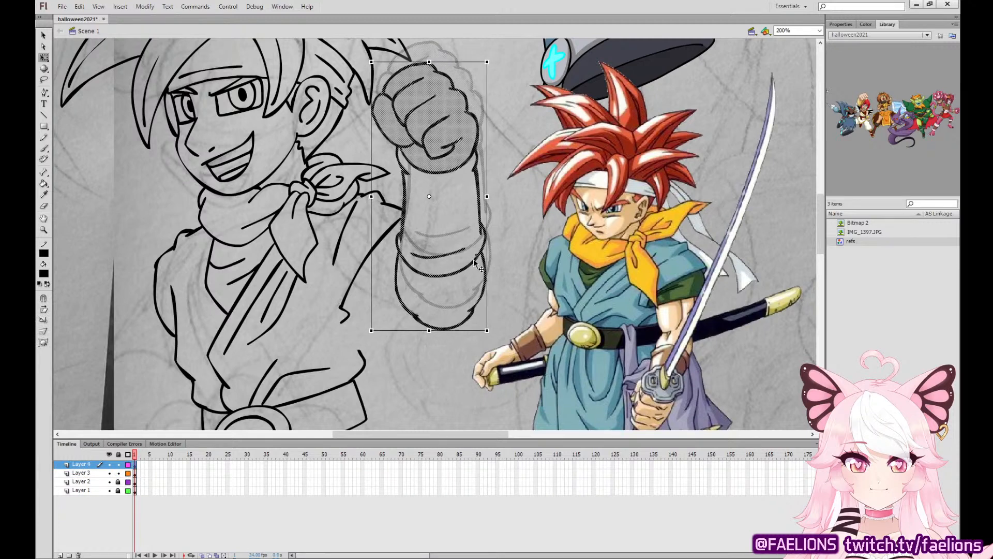
drag(492, 63, 501, 67)
click(507, 86)
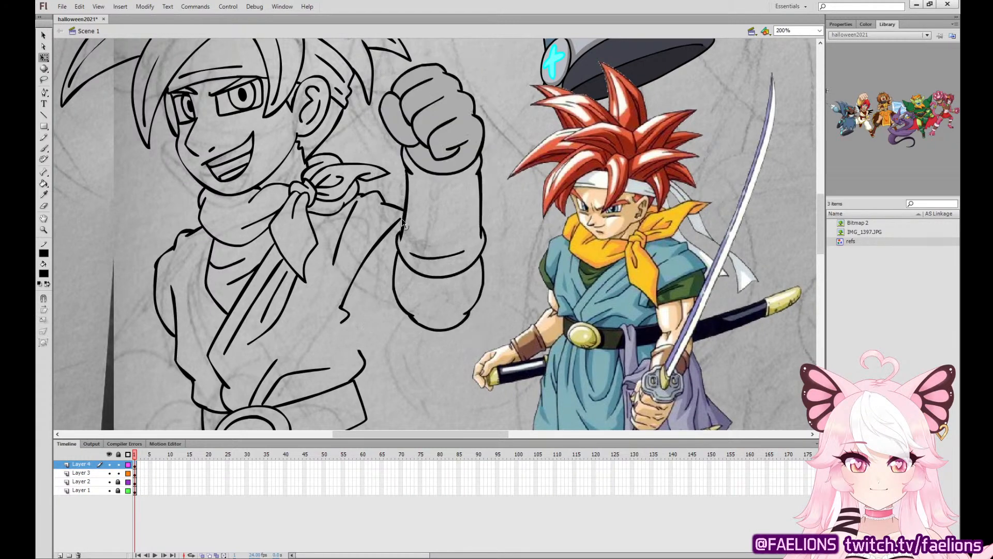
Ink the sleeve opening and the upper arm connecting the tunic to the raised forearm.
click(43, 148)
click(135, 464)
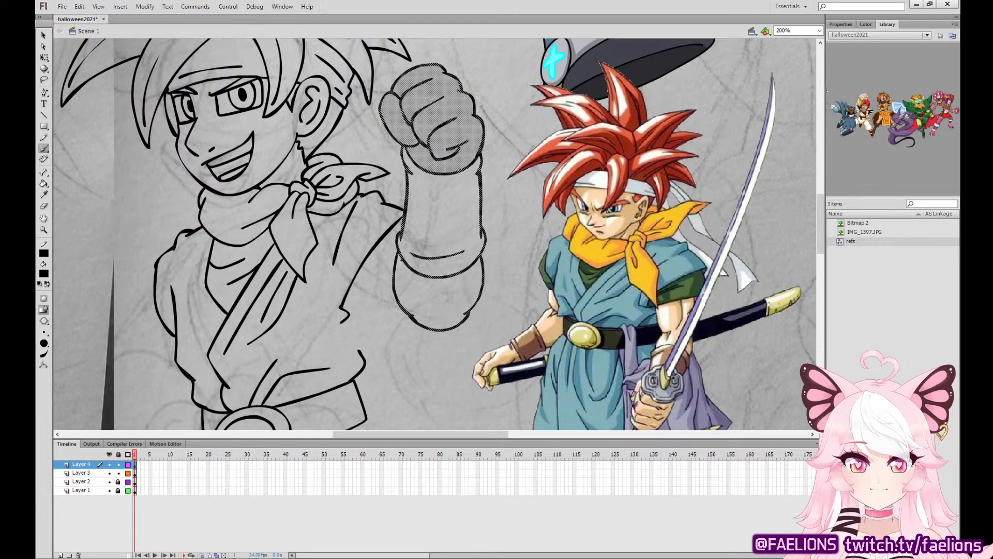
drag(397, 255, 371, 300)
key(ctrl+z)
mouse_move(397, 255)
mouse_down()
mouse_move(349, 312)
mouse_move(379, 317)
mouse_move(380, 306)
mouse_move(365, 306)
mouse_move(428, 331)
mouse_up()
key(ctrl+z)
drag(368, 303, 417, 323)
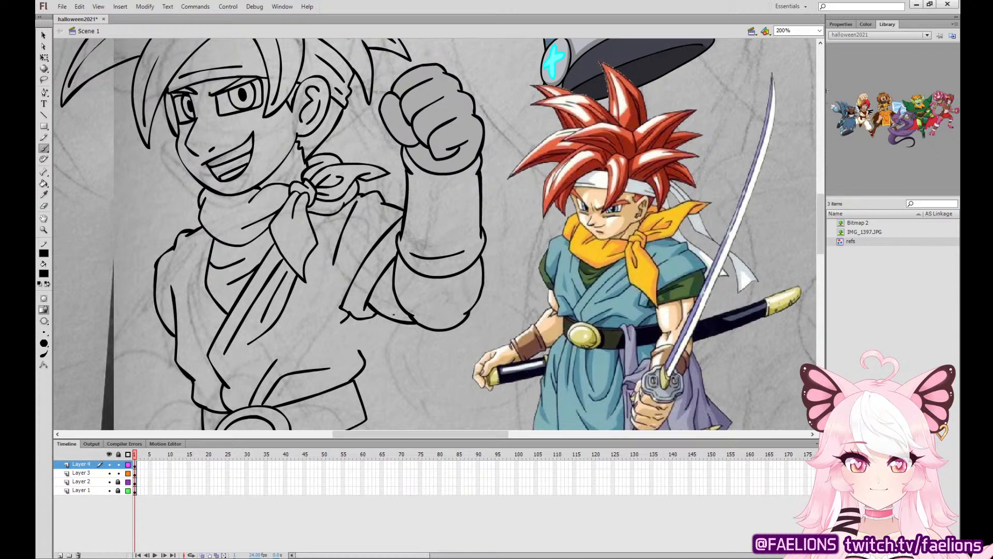
Ink the tunic's side edge beneath the raised arm and the outer edge of the opposite sleeve.
mouse_move(359, 350)
mouse_down()
mouse_move(349, 337)
mouse_move(359, 320)
mouse_move(342, 328)
mouse_up()
key(ctrl+z)
click(46, 35)
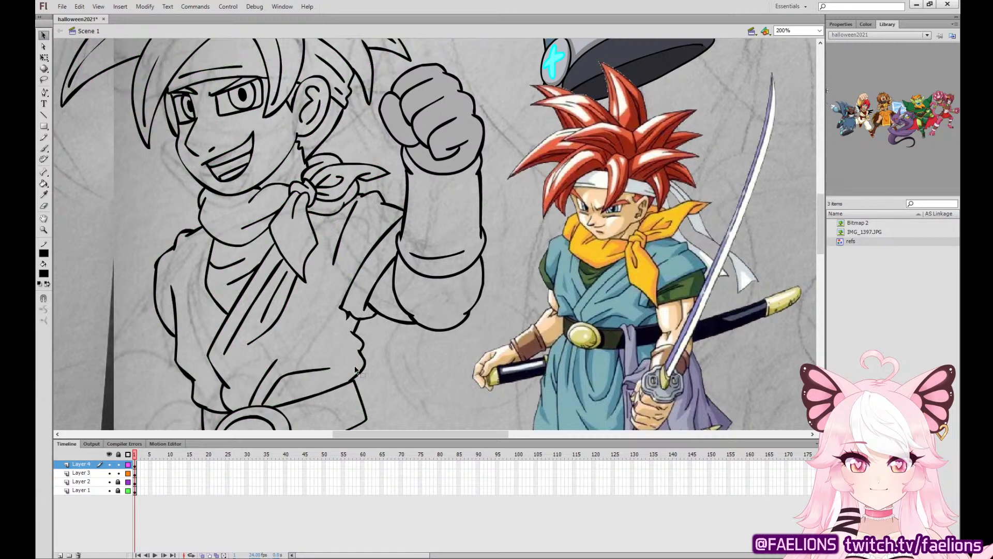
click(44, 149)
mouse_move(156, 269)
mouse_down()
mouse_move(140, 306)
mouse_move(176, 351)
mouse_up()
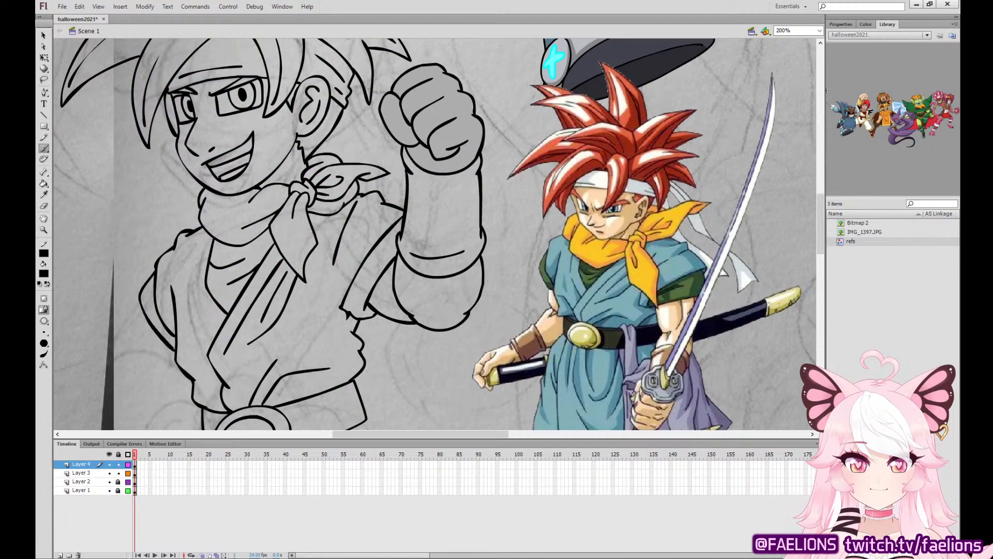
Delete the grey fills inside the raised fist, leaving only its line art.
key(q)
click(440, 92)
key(Delete)
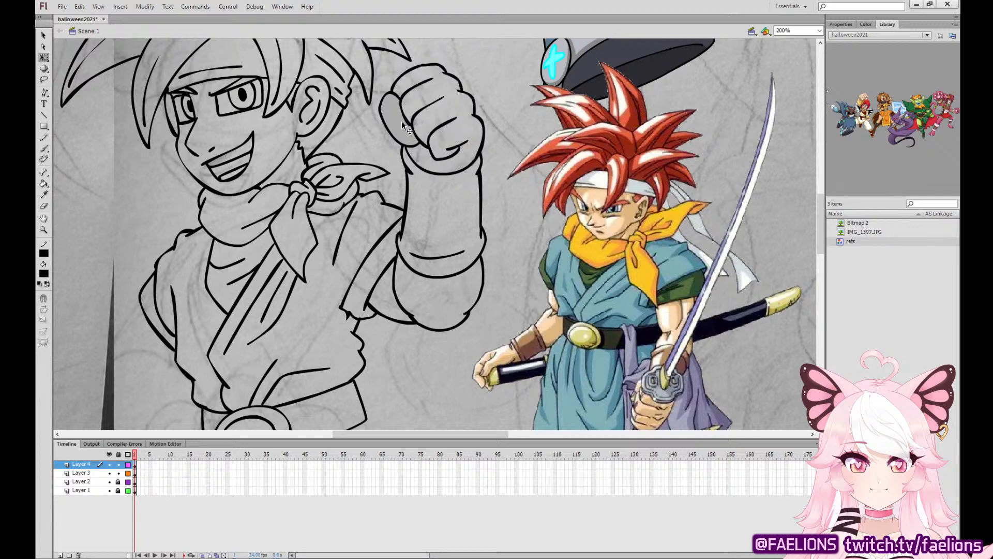
click(399, 118)
key(Delete)
Ink a small curled fold just above the belt buckle and a second line along the tunic's neckline.
drag(421, 313, 484, 190)
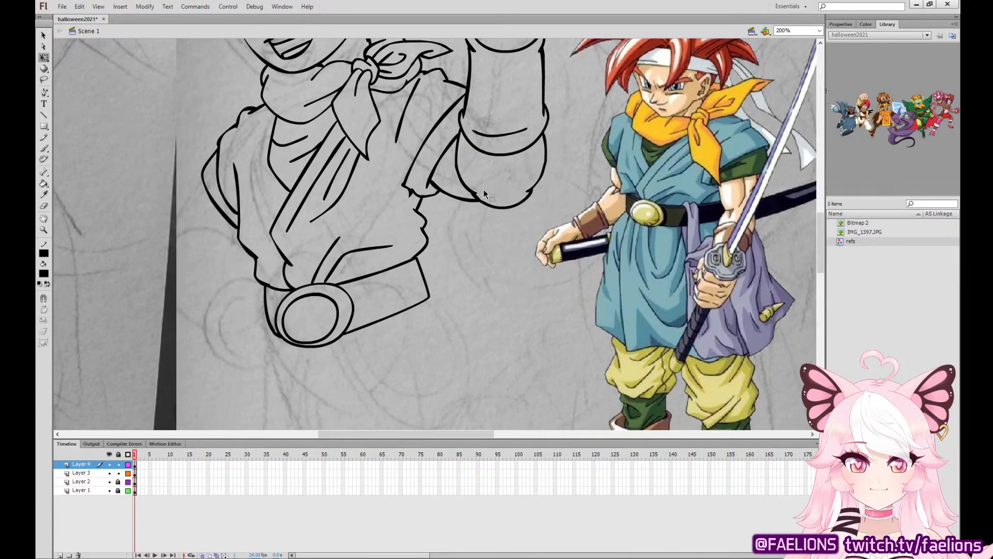
mouse_move(428, 333)
mouse_down()
mouse_move(414, 282)
mouse_move(406, 324)
mouse_up()
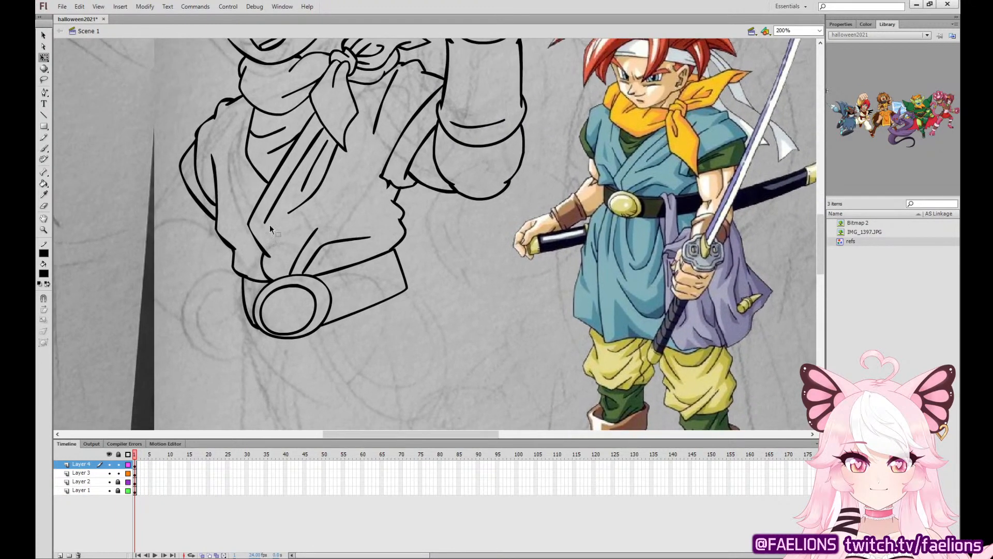
click(43, 152)
mouse_move(245, 259)
mouse_down()
mouse_move(262, 260)
mouse_move(247, 255)
mouse_up()
key(ctrl+z)
key(ctrl+z)
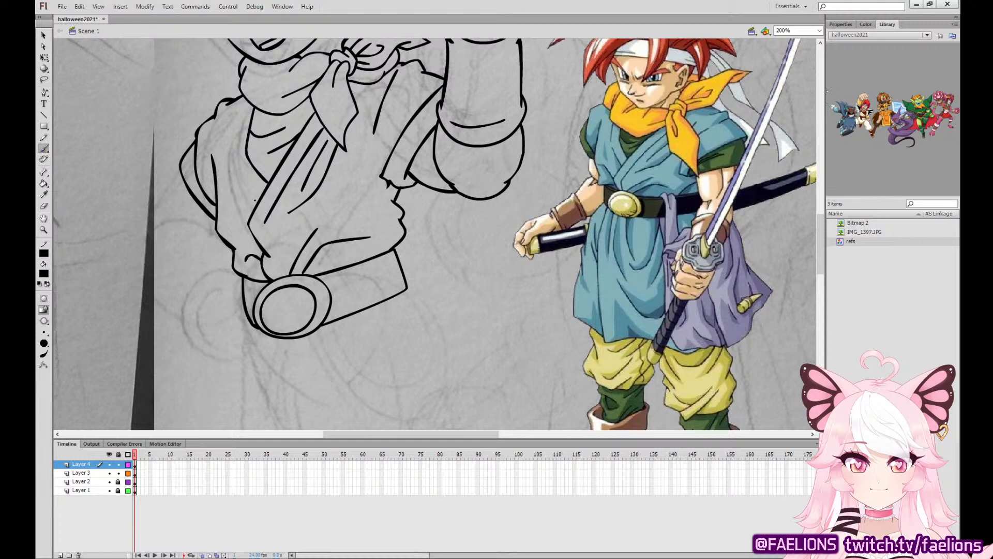
drag(244, 97, 235, 148)
key(ctrl+z)
drag(245, 98, 235, 148)
Ink the outline of the tunic skirt below the belt, with a wavy hem and a narrow side panel beside the front panel.
drag(421, 348, 427, 88)
drag(553, 172, 557, 284)
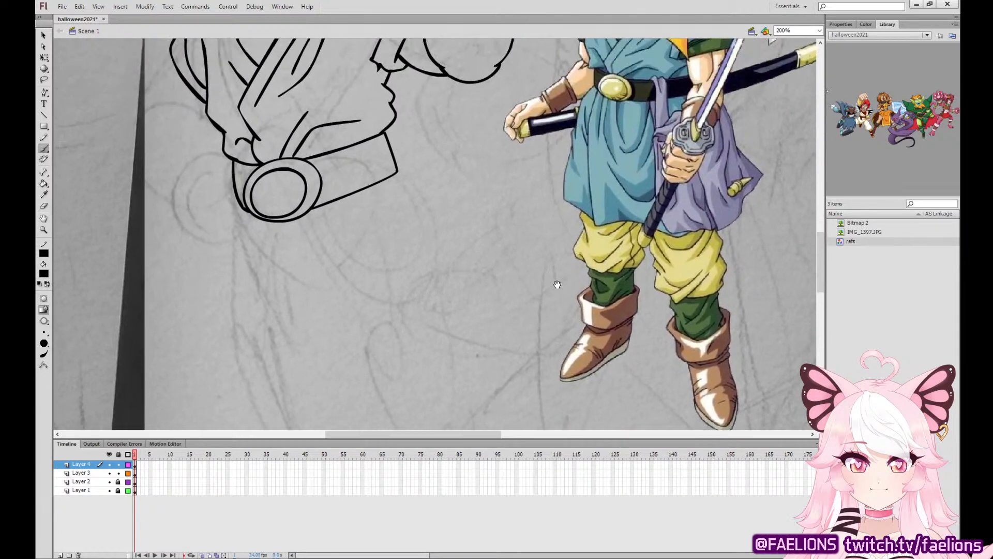
mouse_move(269, 220)
mouse_down()
mouse_move(273, 334)
mouse_move(290, 389)
mouse_move(334, 371)
mouse_move(373, 375)
mouse_move(458, 326)
mouse_move(440, 240)
mouse_move(398, 172)
mouse_up()
key(ctrl+z)
mouse_move(269, 221)
mouse_down()
mouse_move(271, 358)
mouse_move(293, 378)
mouse_move(390, 382)
mouse_move(411, 353)
mouse_move(440, 349)
mouse_move(458, 331)
mouse_move(454, 255)
mouse_move(438, 201)
mouse_move(399, 171)
mouse_up()
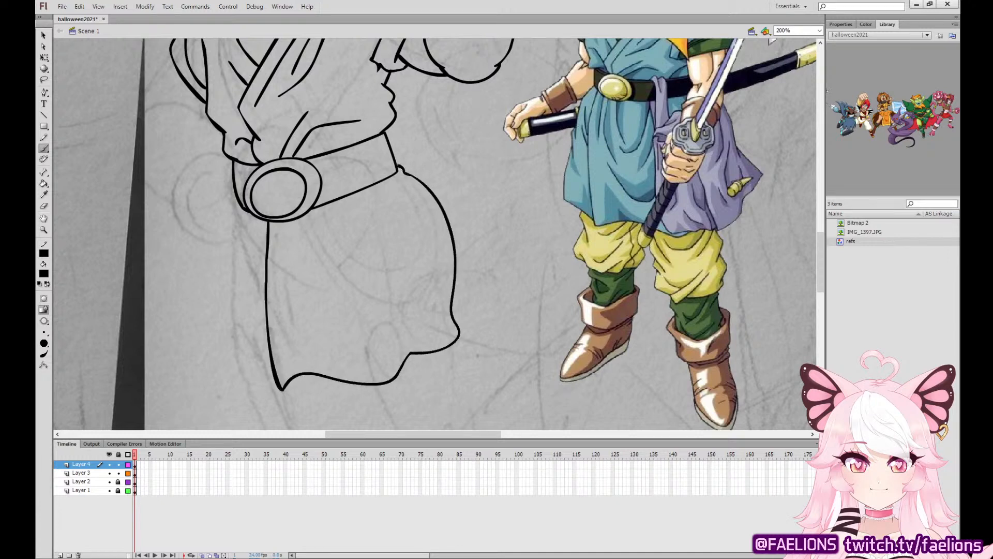
mouse_move(238, 204)
mouse_down()
mouse_move(226, 362)
mouse_move(276, 377)
mouse_up()
Ink the draped U-shaped folds hanging from the belt down the skirt's front panel.
mouse_move(288, 223)
mouse_down()
mouse_move(319, 298)
mouse_move(323, 353)
mouse_up()
mouse_move(307, 312)
mouse_down()
mouse_move(325, 330)
mouse_move(402, 277)
mouse_move(400, 243)
mouse_up()
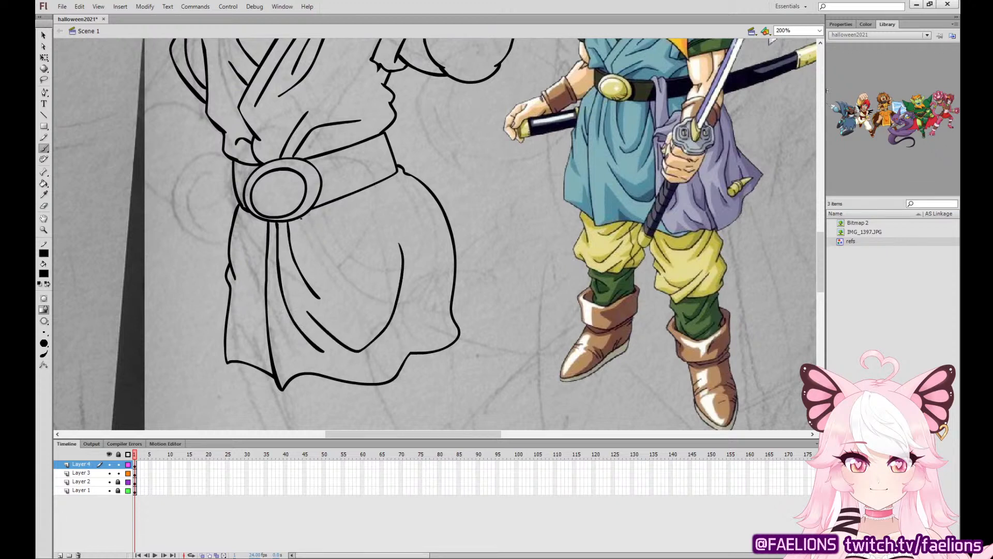
drag(300, 217, 323, 264)
key(ctrl+z)
drag(299, 217, 317, 253)
key(ctrl+z)
mouse_move(302, 218)
mouse_down()
mouse_move(327, 275)
mouse_move(357, 233)
mouse_move(355, 192)
mouse_up()
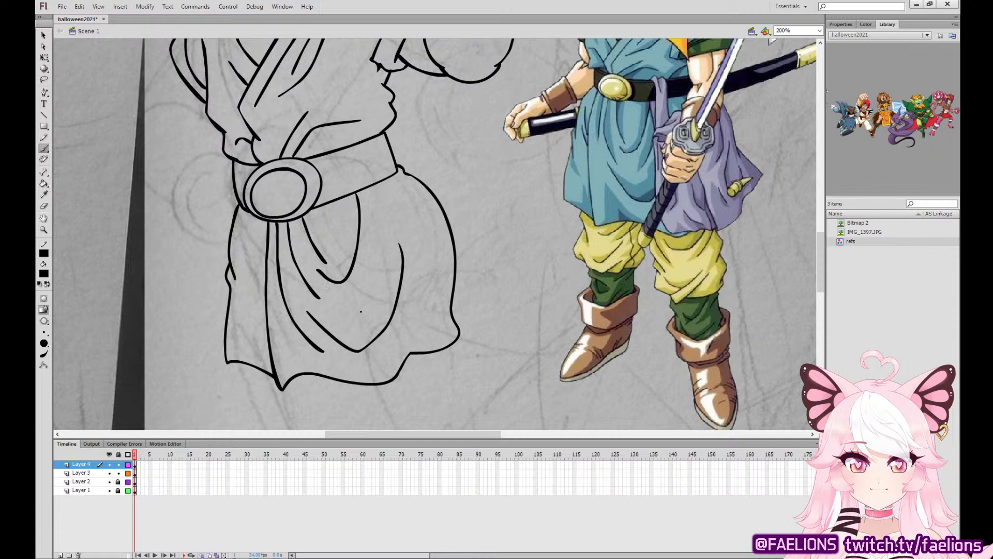
drag(361, 311, 378, 185)
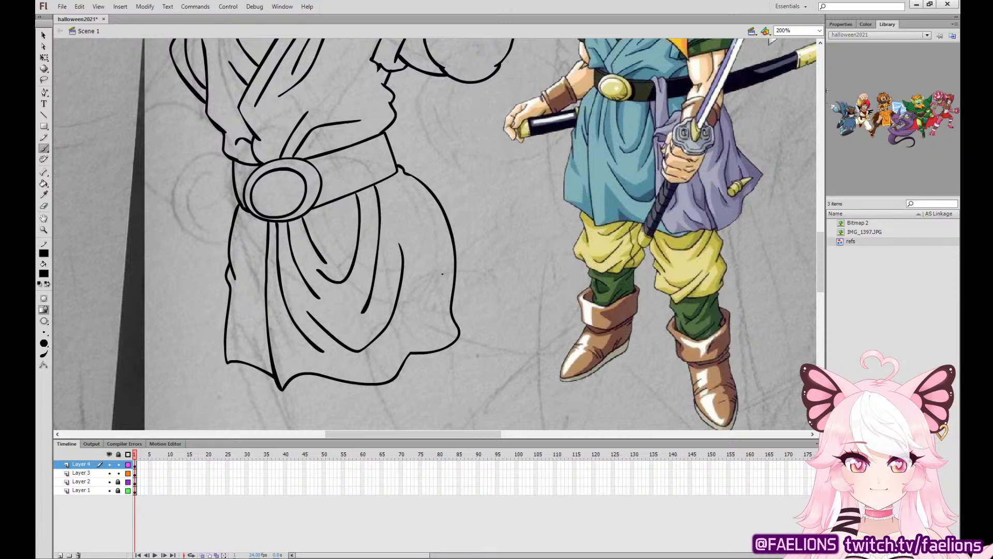
Ink a long fold near the skirt's outer edge and short folds on the narrow side panel.
drag(432, 298, 415, 209)
drag(264, 280, 247, 236)
drag(264, 299, 252, 282)
key(ctrl+z)
key(v)
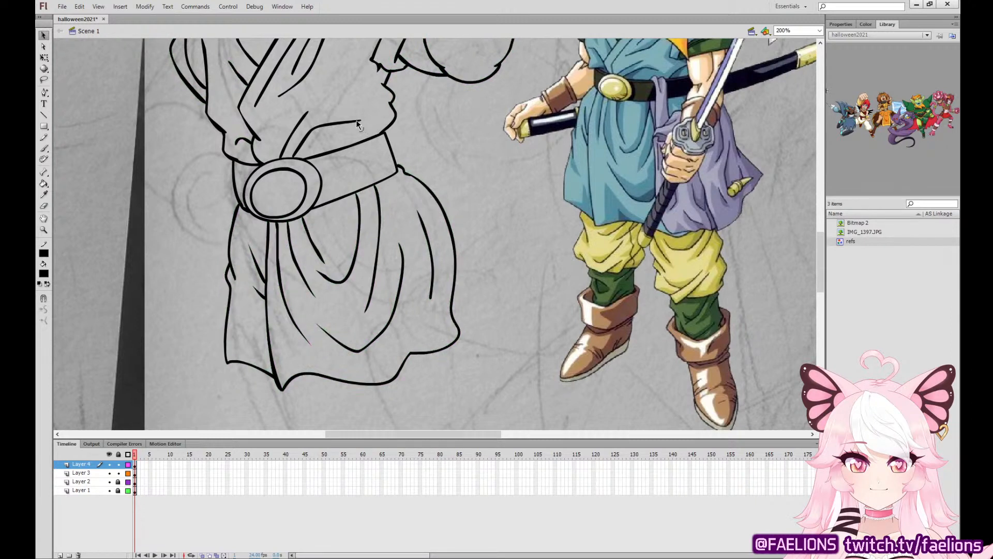
Ink the lowered fist resting on the hip beside the belt buckle, including its short finger lines.
mouse_move(358, 121)
mouse_down()
mouse_move(349, 122)
mouse_move(348, 194)
mouse_move(379, 261)
mouse_up()
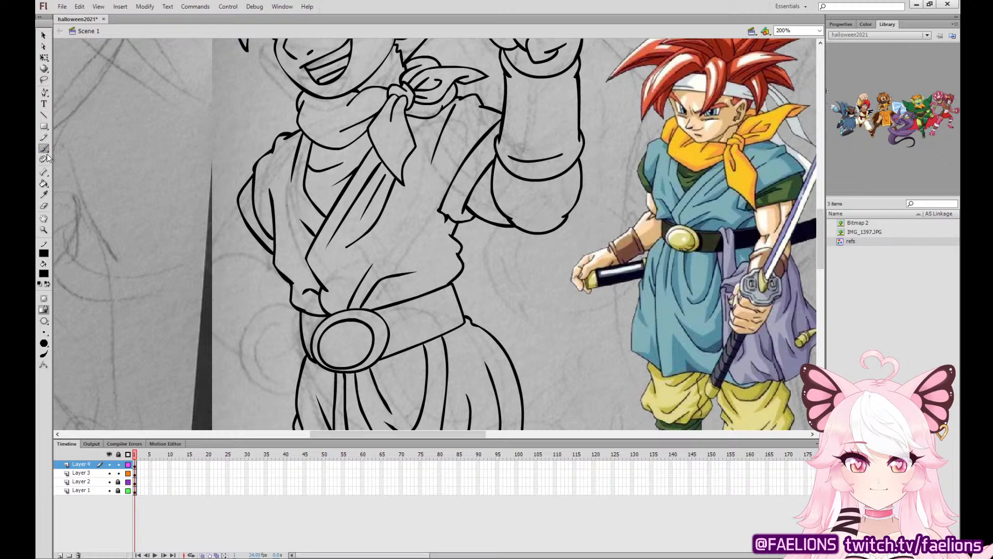
mouse_move(295, 308)
mouse_down()
mouse_move(259, 319)
mouse_move(261, 382)
mouse_up()
key(ctrl+z)
mouse_move(296, 308)
mouse_down()
mouse_move(267, 316)
mouse_move(261, 383)
mouse_move(279, 391)
mouse_move(296, 392)
mouse_move(293, 326)
mouse_up()
key(ctrl+z)
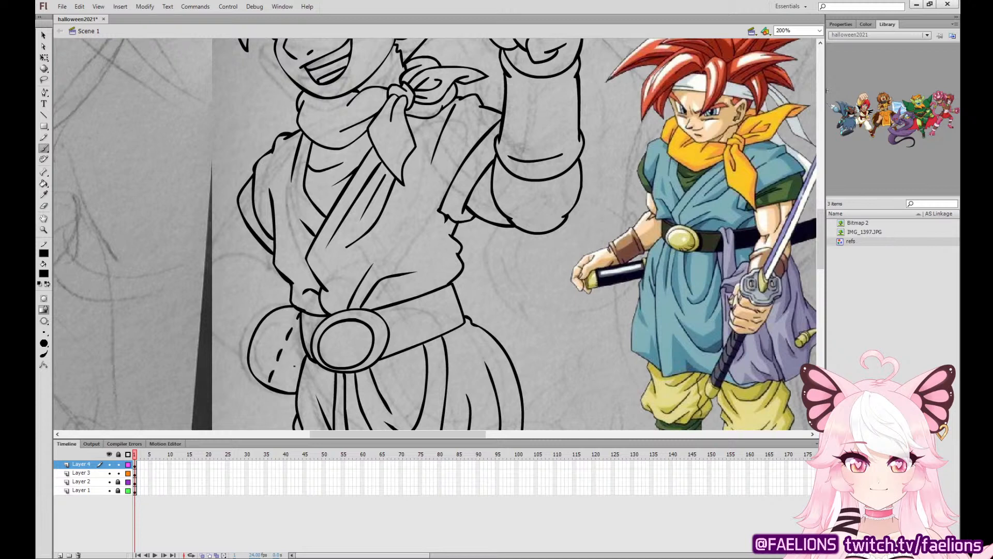
mouse_move(283, 370)
mouse_down()
mouse_move(299, 377)
mouse_move(288, 348)
mouse_up()
Ink the bent forearm around the hip fist, adding its rounded elbow end and wristband edges.
mouse_move(290, 299)
mouse_down()
mouse_move(267, 275)
mouse_move(245, 271)
mouse_move(257, 260)
mouse_move(222, 255)
mouse_move(187, 287)
mouse_move(202, 330)
mouse_move(253, 380)
mouse_up()
key(ctrl+z)
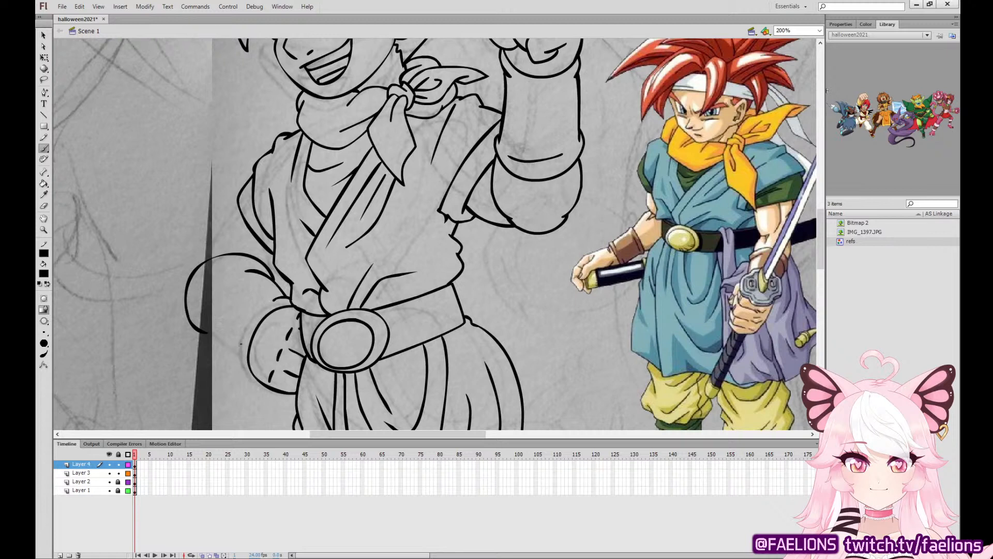
mouse_move(239, 341)
mouse_down()
mouse_move(257, 380)
mouse_move(213, 338)
mouse_move(203, 305)
mouse_move(206, 325)
mouse_up()
key(ctrl+z)
key(ctrl+z)
mouse_move(233, 275)
mouse_down()
mouse_move(211, 333)
mouse_move(241, 366)
mouse_up()
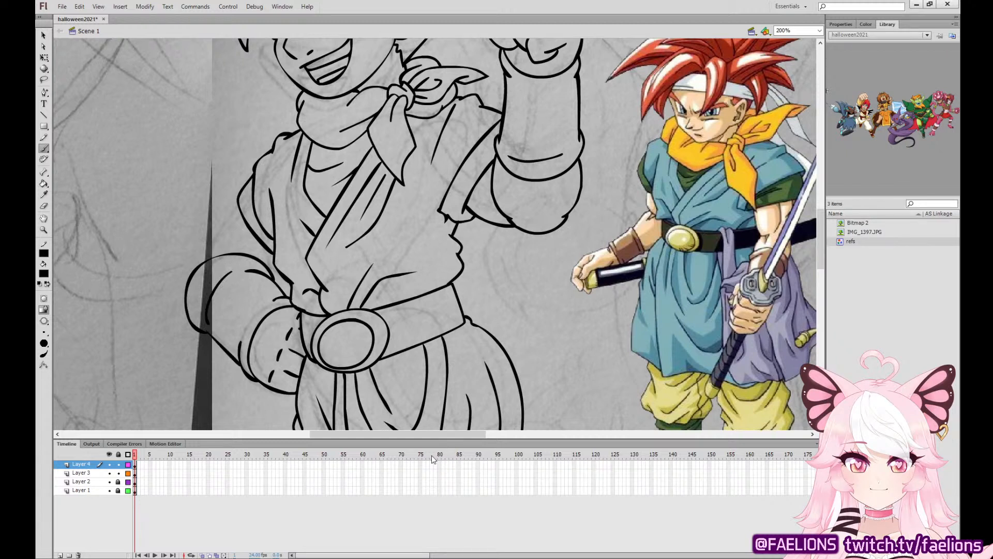
Select the strokes of the bent forearm and wristband and transform them to be slightly smaller and closer to the tunic.
key(q)
mouse_move(187, 399)
mouse_down()
mouse_move(236, 228)
mouse_move(209, 372)
mouse_up()
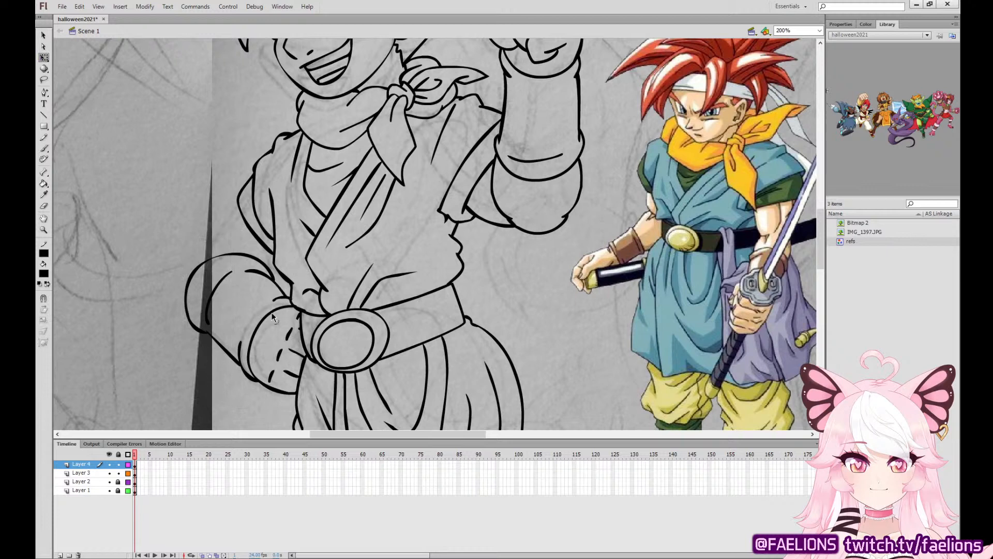
drag(286, 286, 282, 347)
drag(280, 404, 280, 398)
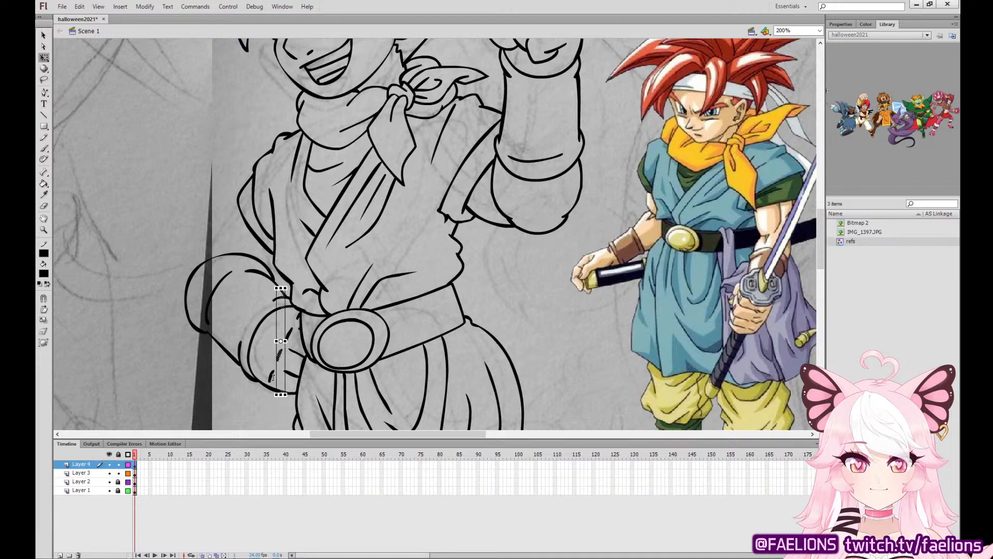
shift+click(271, 374)
shift+click(251, 336)
shift+click(221, 280)
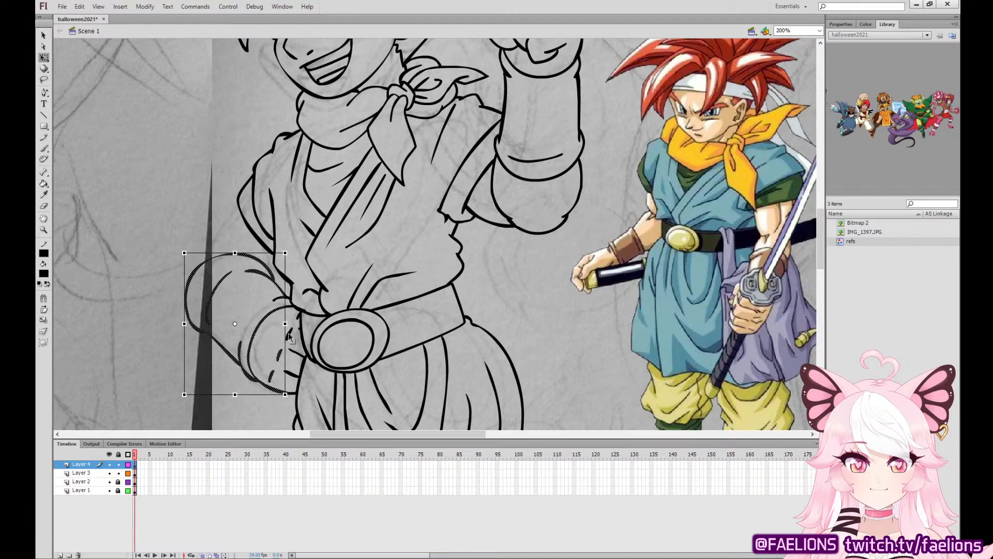
key(ctrl+equal)
drag(539, 235, 397, 246)
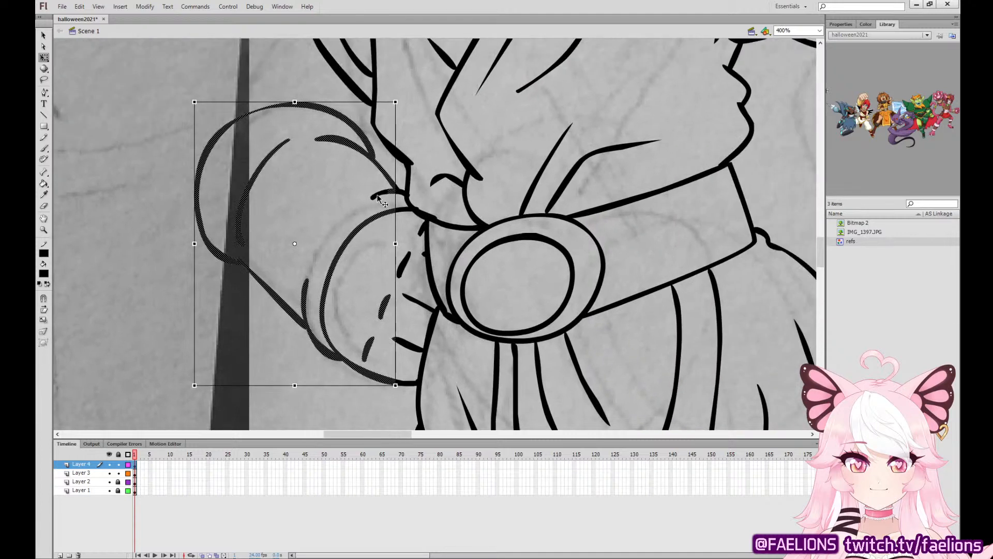
key(ctrl+minus)
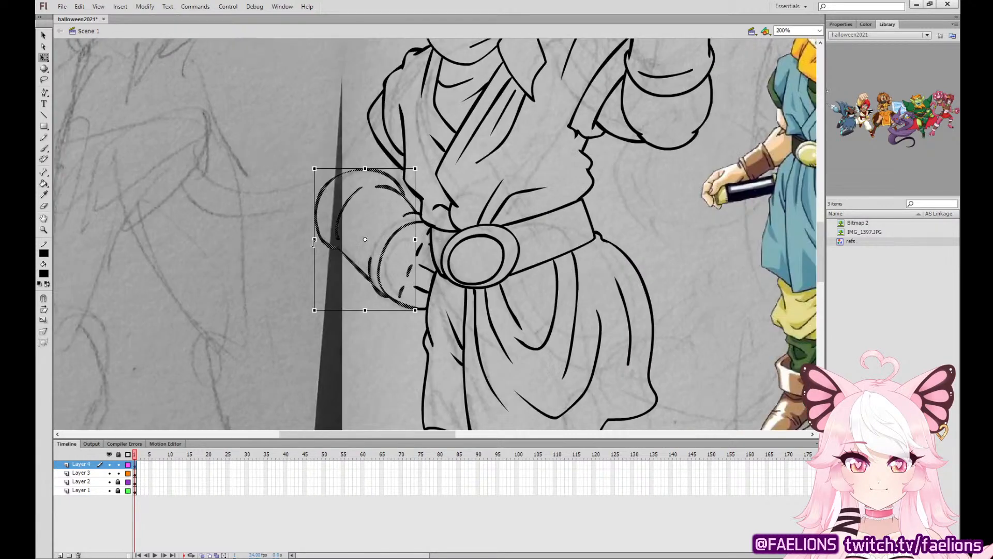
mouse_move(315, 239)
mouse_down()
mouse_move(324, 239)
mouse_move(322, 225)
mouse_up()
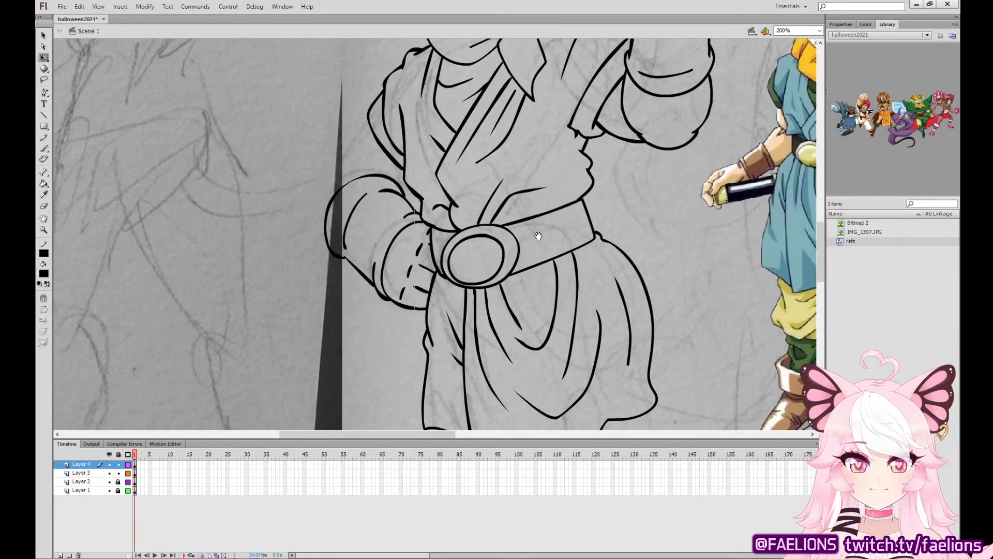
drag(538, 232, 501, 323)
click(601, 278)
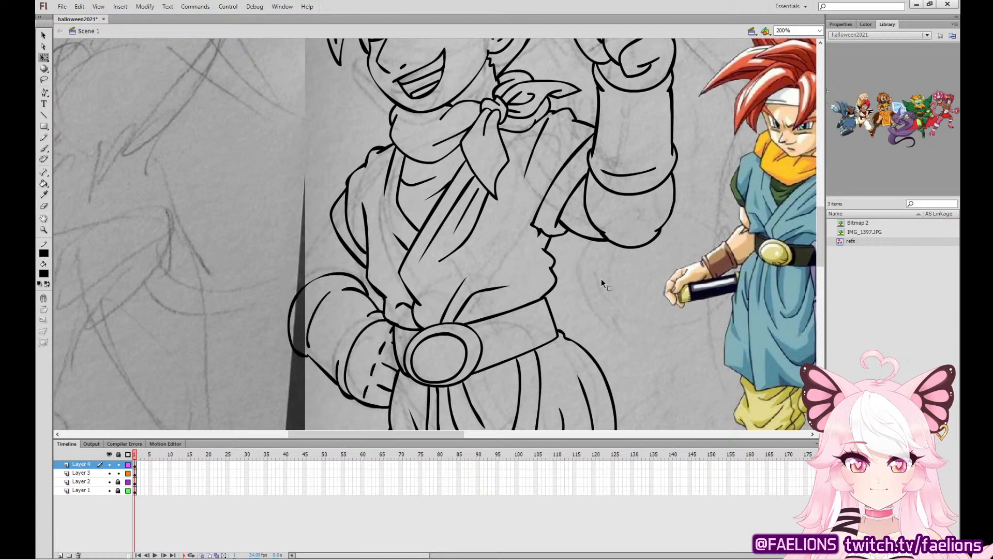
click(394, 386)
click(383, 348)
click(217, 208)
Ink the outer line of the upper arm from the sleeve down to the bent forearm.
key(b)
drag(332, 224, 290, 312)
key(ctrl+z)
drag(310, 266, 292, 304)
key(ctrl+z)
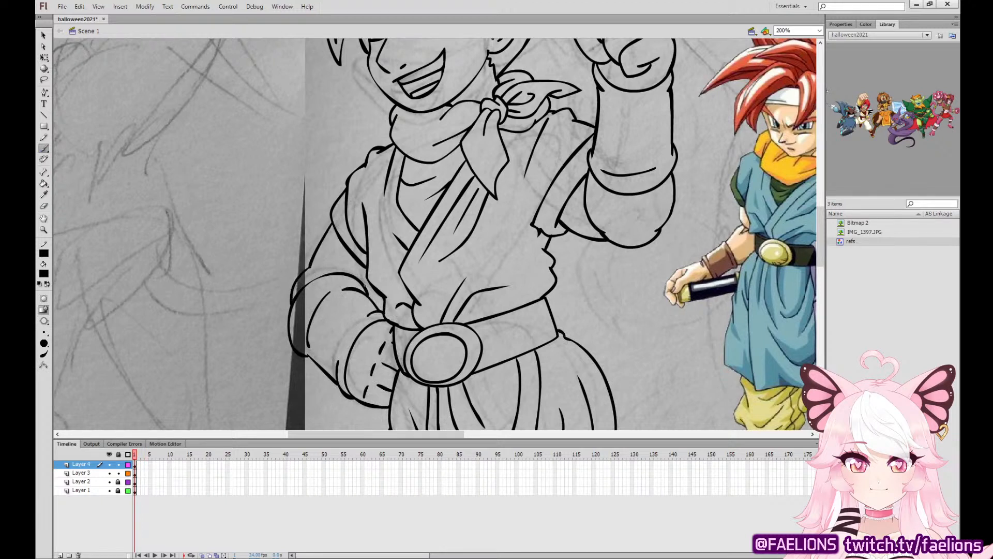
Ink the jagged, pointed shape flowing out from behind the waist below the raised arm.
drag(605, 266, 547, 406)
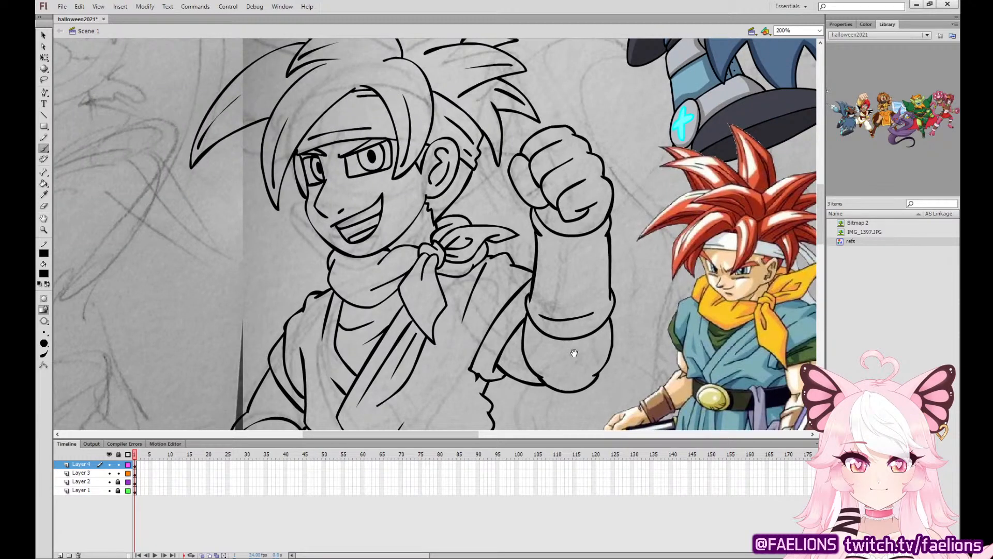
drag(574, 352, 435, 214)
mouse_move(456, 265)
mouse_down()
mouse_move(503, 307)
mouse_move(504, 317)
mouse_move(434, 279)
mouse_move(471, 352)
mouse_move(396, 282)
mouse_move(411, 331)
mouse_move(398, 331)
mouse_move(364, 290)
mouse_move(392, 330)
mouse_move(387, 291)
mouse_move(479, 358)
mouse_move(419, 274)
mouse_move(523, 334)
mouse_move(512, 306)
mouse_move(465, 259)
mouse_up()
key(ctrl+z)
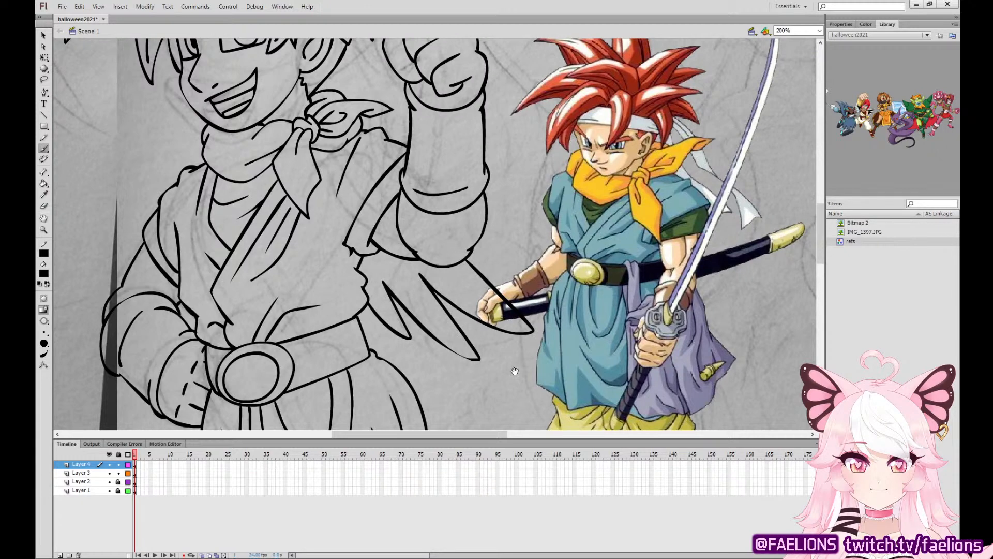
Ink the baggy trouser leg on the raised-arm side, from the skirt hem down to its gathered, overlapping cuff below the knee.
drag(512, 368, 545, 186)
scroll(541, 172, down, 3)
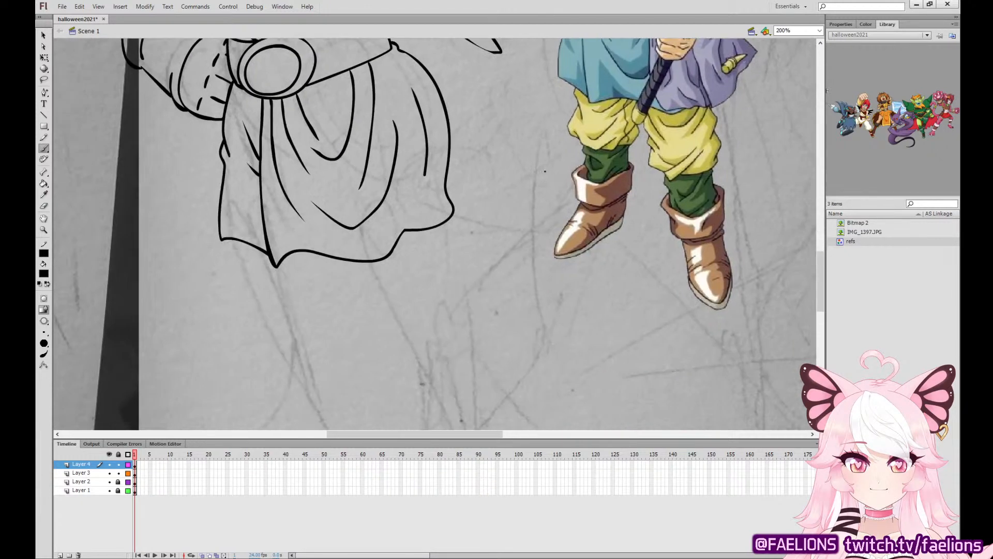
scroll(597, 251, down, 2)
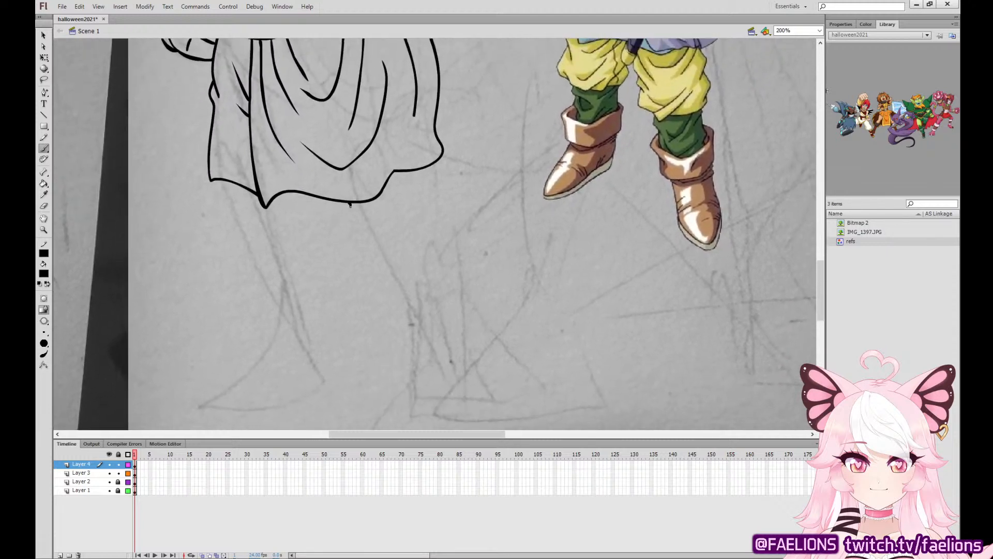
mouse_move(349, 204)
mouse_down()
mouse_move(386, 245)
mouse_move(354, 242)
mouse_move(375, 263)
mouse_up()
key(ctrl+z)
mouse_move(357, 227)
mouse_down()
mouse_move(355, 247)
mouse_move(379, 265)
mouse_move(390, 308)
mouse_move(408, 314)
mouse_move(433, 313)
mouse_move(461, 259)
mouse_up()
key(ctrl+z)
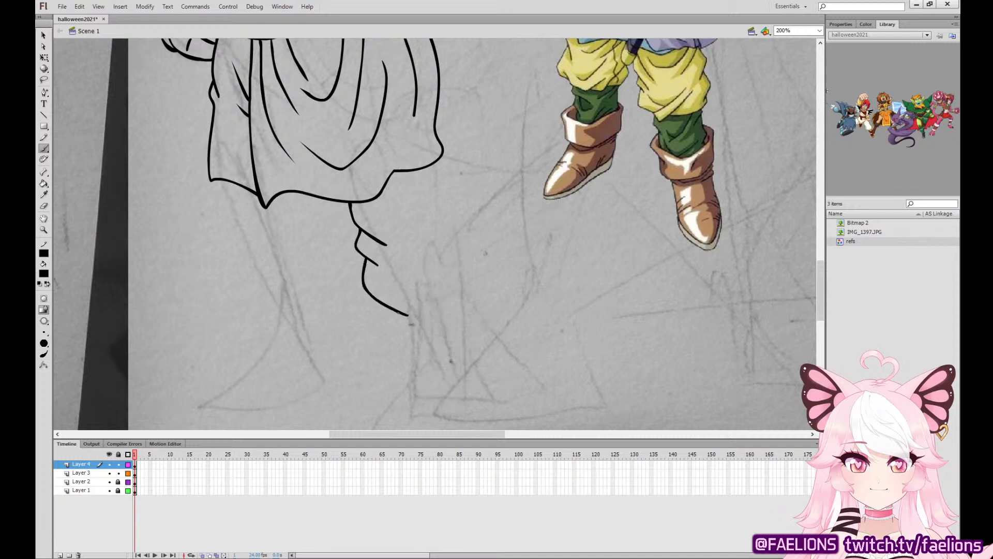
mouse_move(399, 313)
mouse_down()
mouse_move(459, 274)
mouse_move(407, 316)
mouse_up()
mouse_move(377, 283)
mouse_down()
mouse_move(419, 297)
mouse_move(489, 277)
mouse_move(483, 268)
mouse_up()
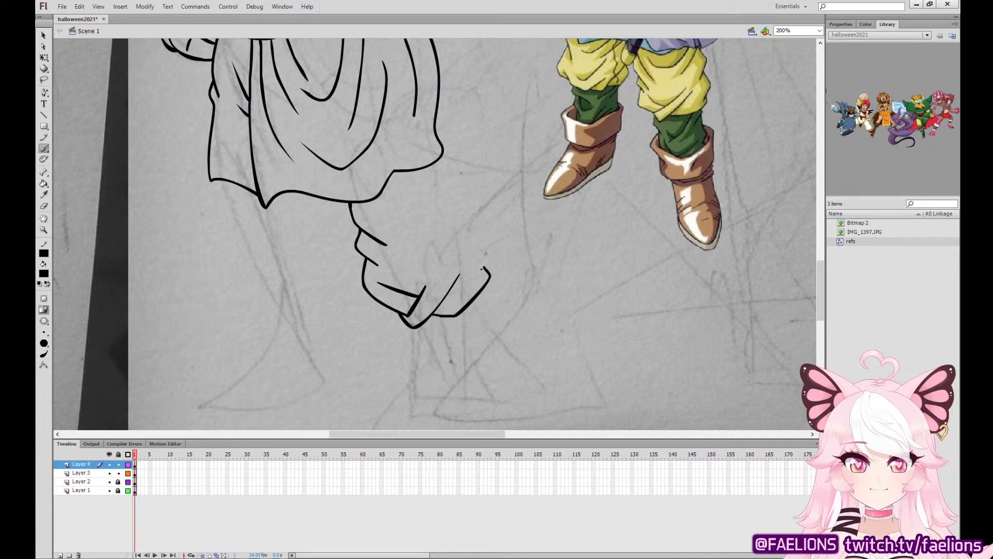
key(ctrl+z)
mouse_move(433, 314)
mouse_down()
mouse_move(462, 306)
mouse_move(477, 280)
mouse_move(438, 161)
mouse_up()
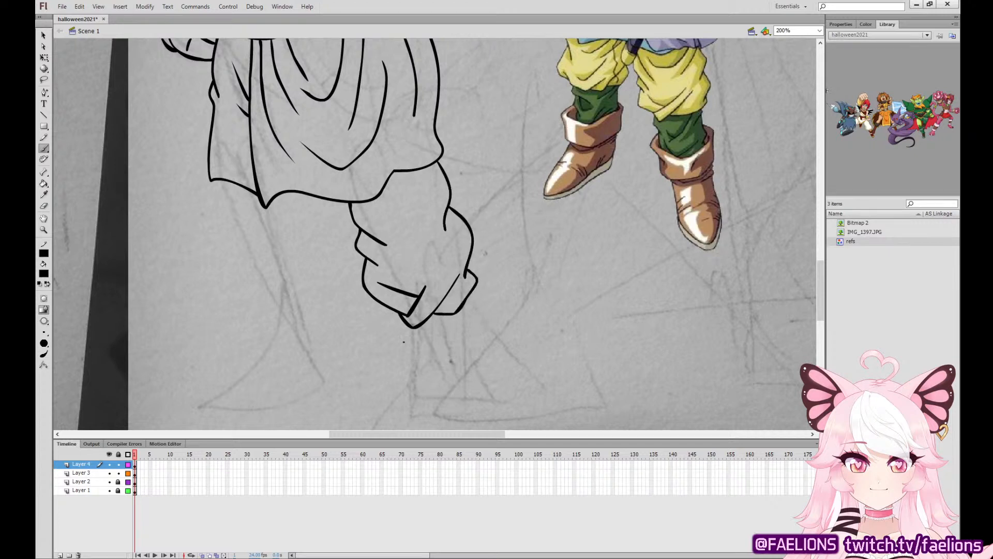
Ink the short ankle and the wide folded boot cuff beneath the trouser leg on the raised-arm side.
mouse_move(397, 341)
mouse_down()
mouse_move(443, 357)
mouse_move(487, 324)
mouse_up()
key(ctrl+z)
drag(397, 336, 481, 316)
drag(402, 319, 416, 343)
drag(467, 300, 473, 325)
mouse_move(399, 314)
mouse_down()
mouse_move(413, 384)
mouse_move(464, 396)
mouse_move(498, 355)
mouse_move(469, 299)
mouse_up()
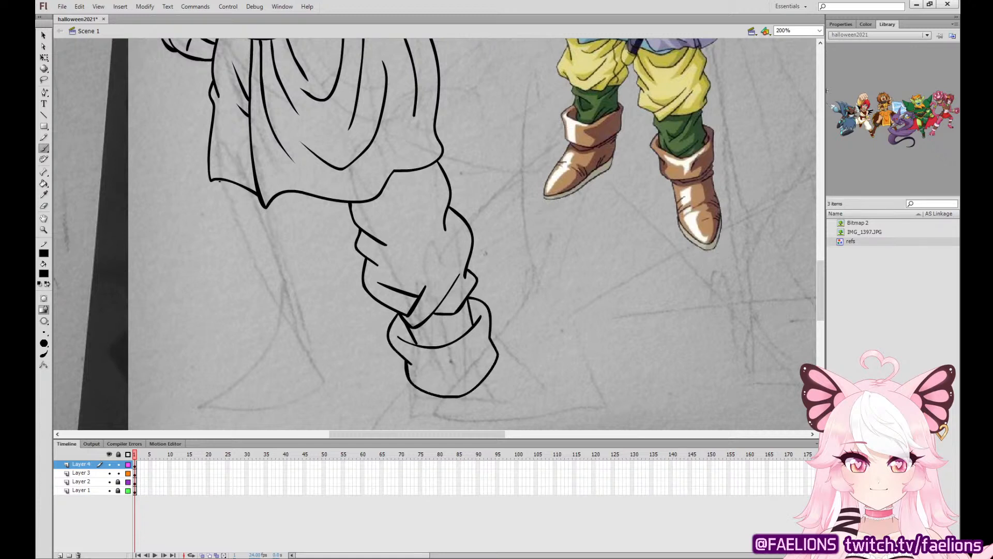
Ink the outline of the baggy trouser leg on the bent-arm side, with its gathered lower edge and upper folds.
mouse_move(217, 181)
mouse_down()
mouse_move(252, 259)
mouse_move(229, 249)
mouse_move(247, 327)
mouse_move(269, 350)
mouse_move(322, 315)
mouse_up()
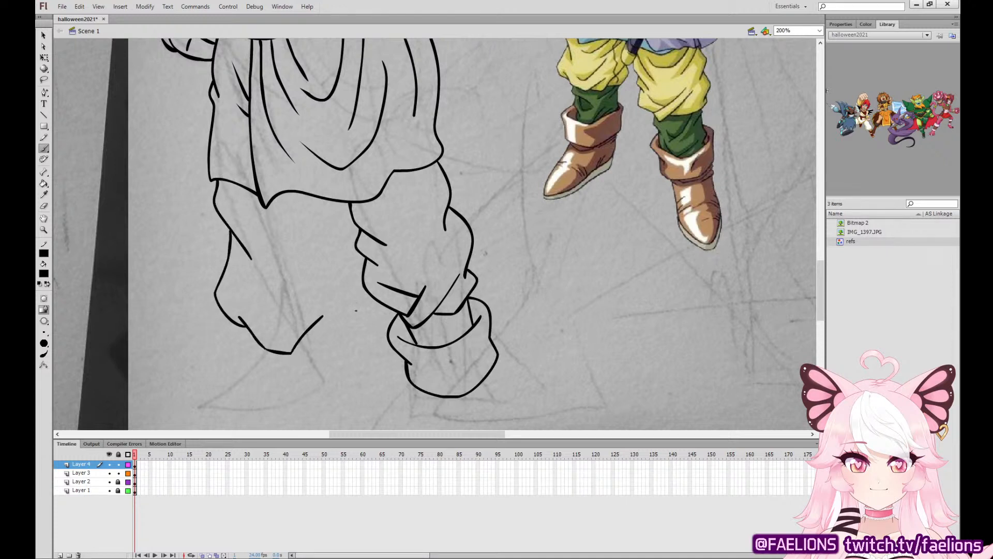
key(ctrl+z)
mouse_move(232, 303)
mouse_down()
mouse_move(241, 317)
mouse_move(304, 305)
mouse_move(314, 319)
mouse_move(332, 284)
mouse_up()
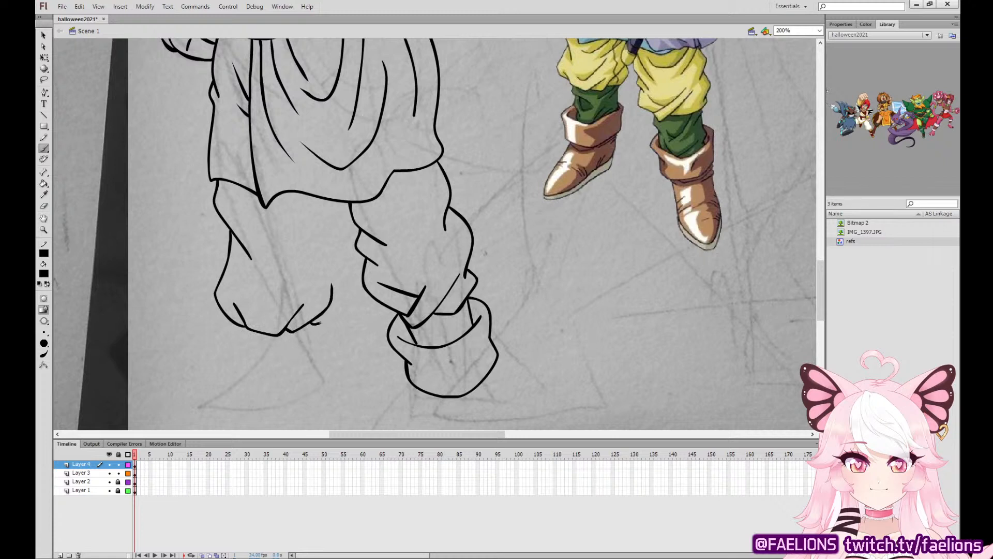
mouse_move(315, 323)
mouse_down()
mouse_move(337, 303)
mouse_move(341, 278)
mouse_move(325, 203)
mouse_up()
key(ctrl+z)
mouse_move(310, 238)
mouse_down()
mouse_move(332, 202)
mouse_move(253, 225)
mouse_up()
Add curved fold lines to the upper trouser on the raised-arm side and a crease across the other leg's lower trouser.
drag(370, 202, 408, 217)
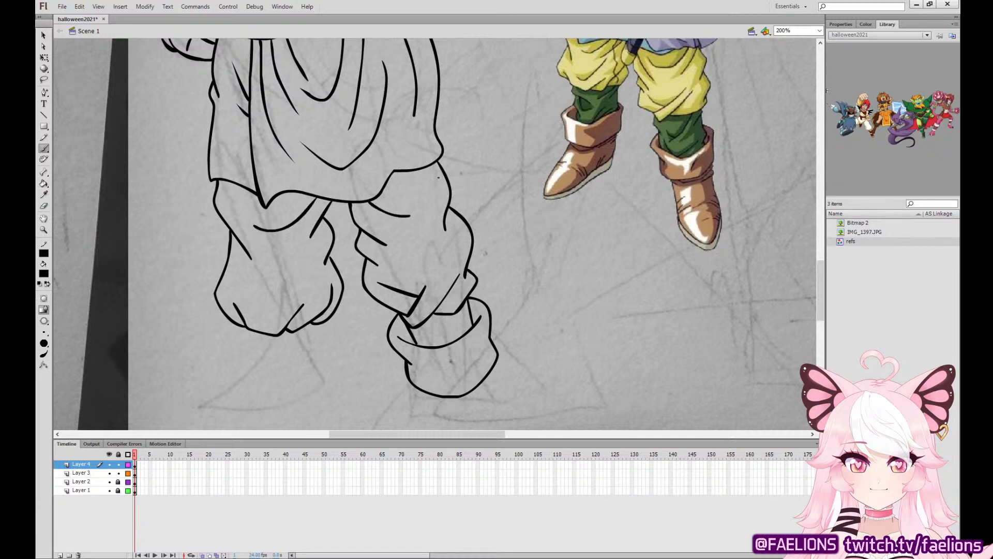
key(ctrl+z)
drag(424, 170, 413, 206)
key(ctrl+z)
drag(417, 171, 372, 214)
drag(429, 166, 408, 236)
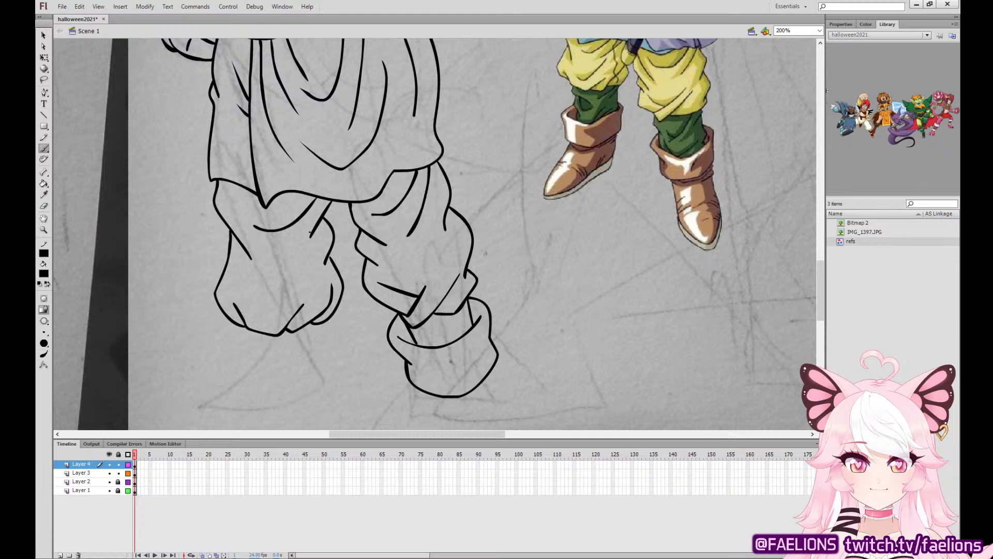
drag(304, 247, 245, 288)
key(ctrl+z)
drag(304, 265, 244, 293)
Ink the ankle and the folded boot cuff beneath the trouser leg on the bent-arm side.
mouse_move(241, 355)
mouse_down()
mouse_move(306, 338)
mouse_move(305, 350)
mouse_move(325, 337)
mouse_up()
key(ctrl+z)
drag(249, 330, 254, 363)
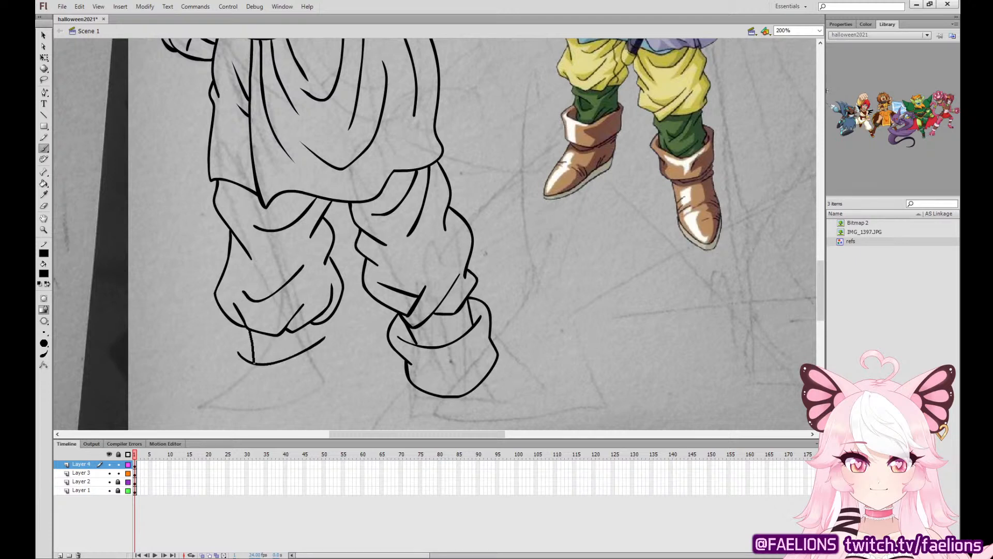
drag(318, 324, 320, 341)
drag(422, 261, 469, 191)
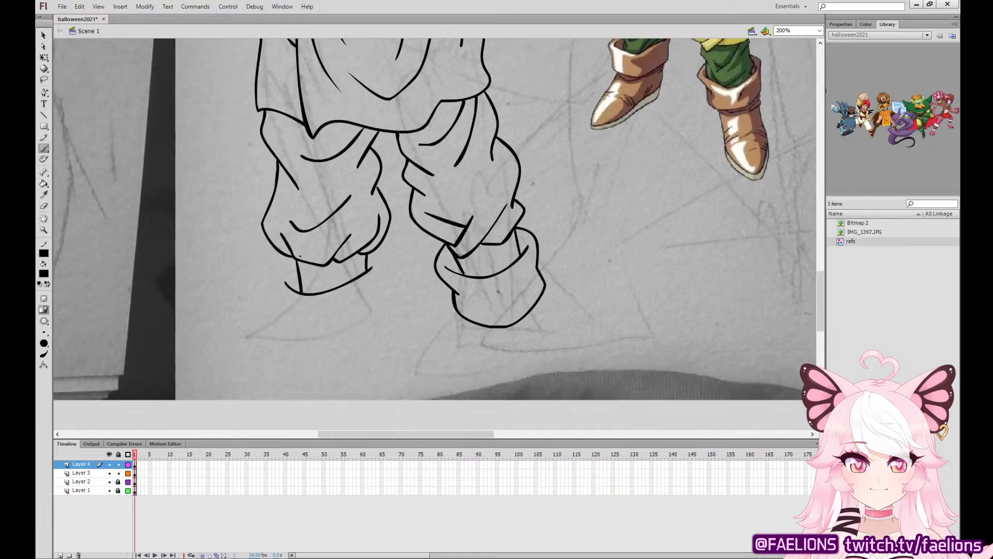
mouse_move(296, 260)
mouse_down()
mouse_move(277, 275)
mouse_move(292, 339)
mouse_move(357, 333)
mouse_move(380, 303)
mouse_move(368, 254)
mouse_up()
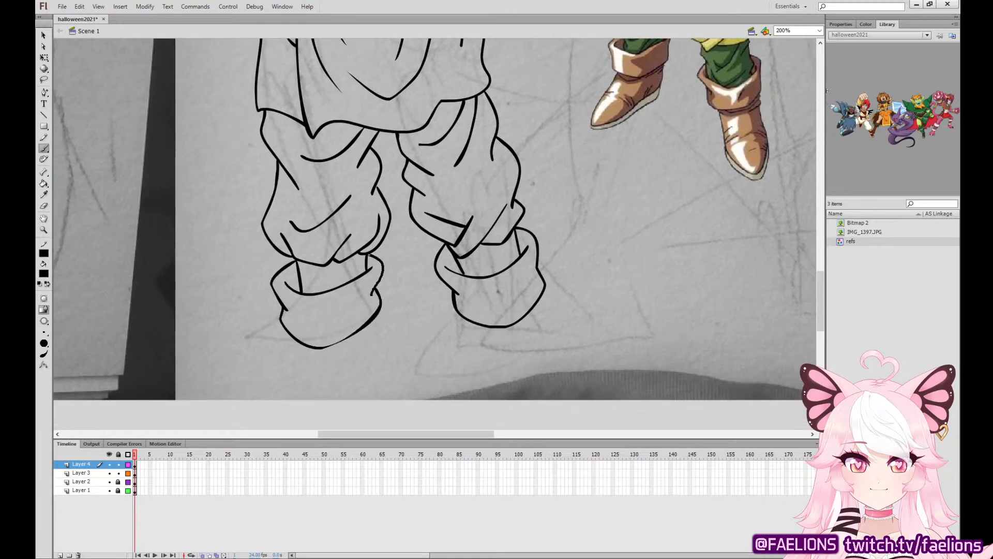
drag(371, 296, 383, 268)
click(44, 35)
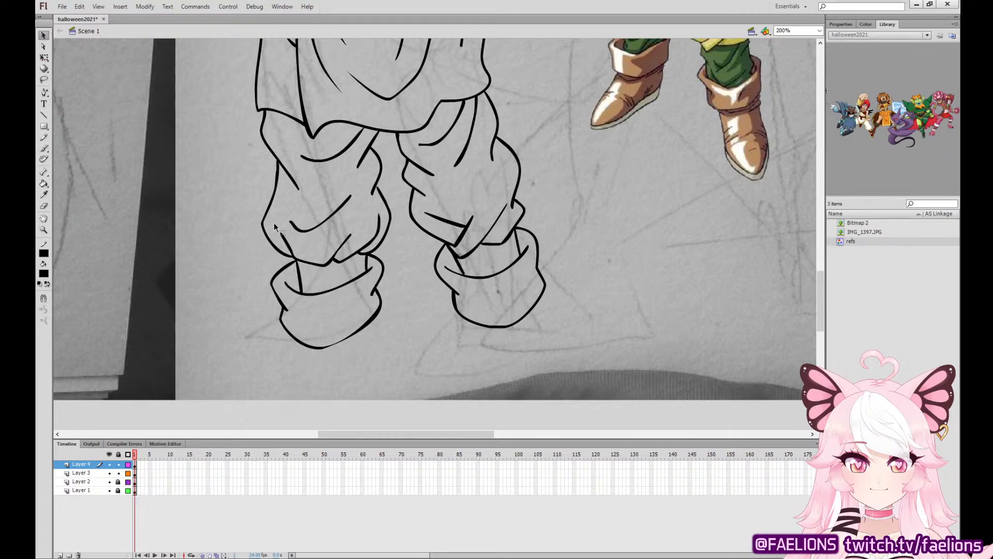
drag(285, 239, 281, 225)
key(ctrl+z)
key(ctrl+y)
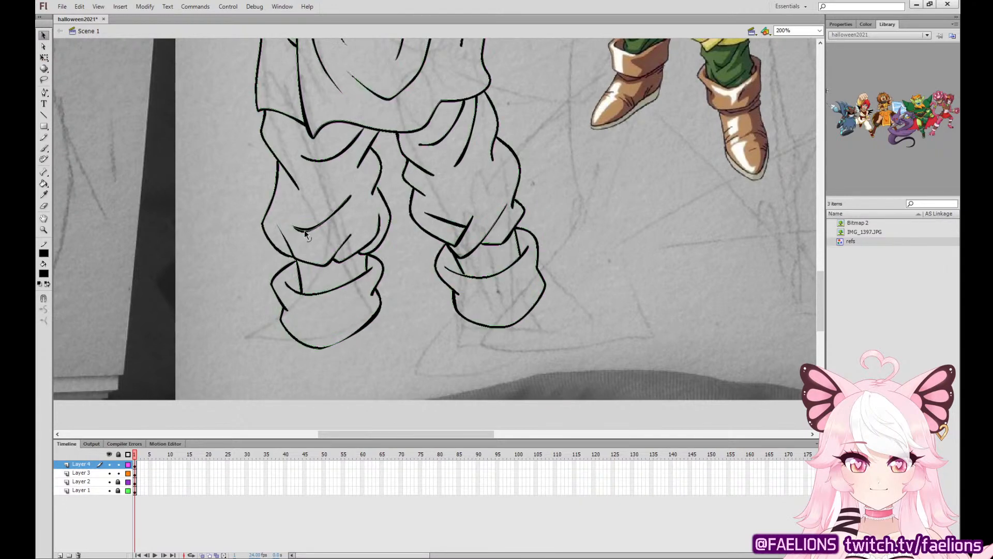
key(ctrl+z)
key(ctrl+y)
key(ctrl+z)
key(ctrl+y)
key(ctrl+z)
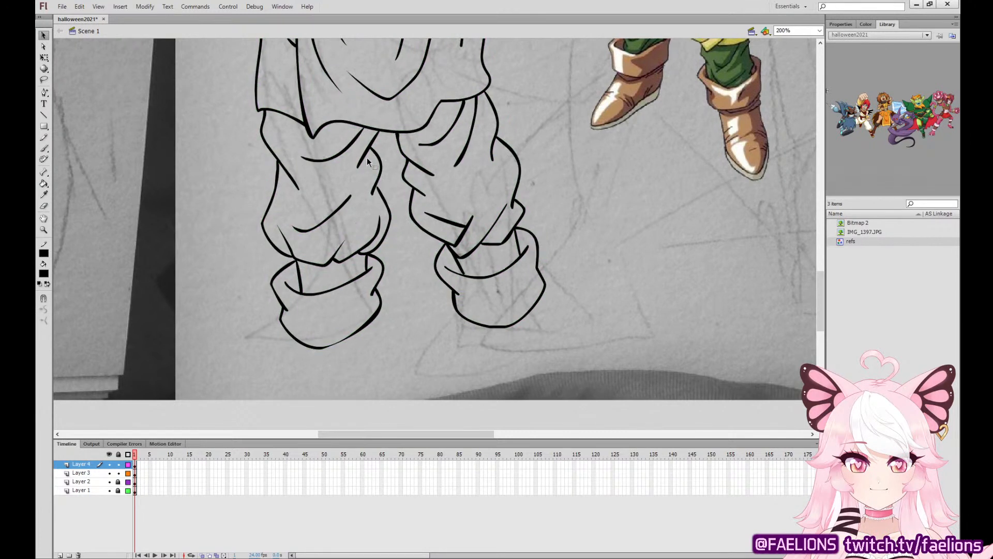
Select the trouser and boot cuff strokes of the leg on the bent-arm side and squash them slightly shorter vertically.
drag(358, 166, 375, 189)
scroll(477, 164, up, 3)
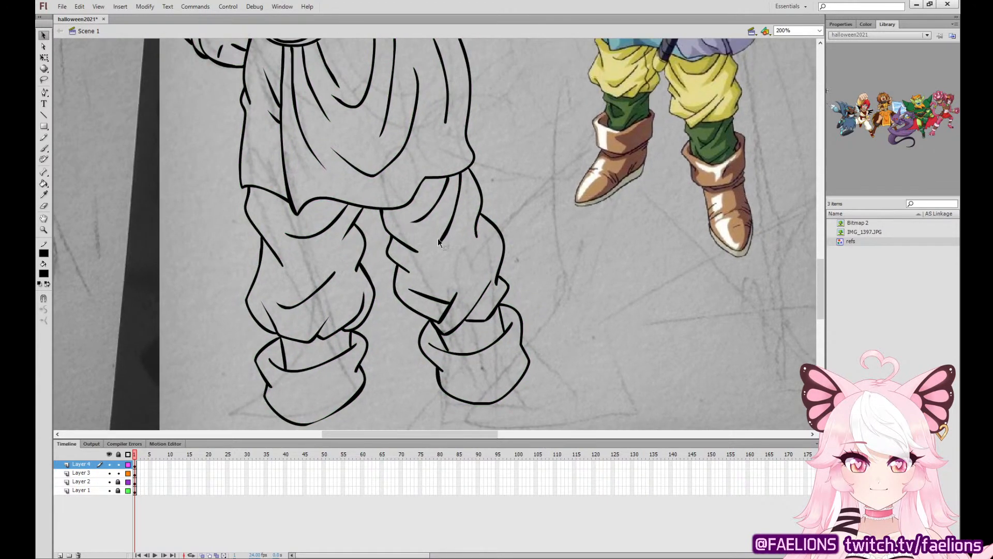
drag(441, 241, 439, 243)
scroll(530, 175, down, 3)
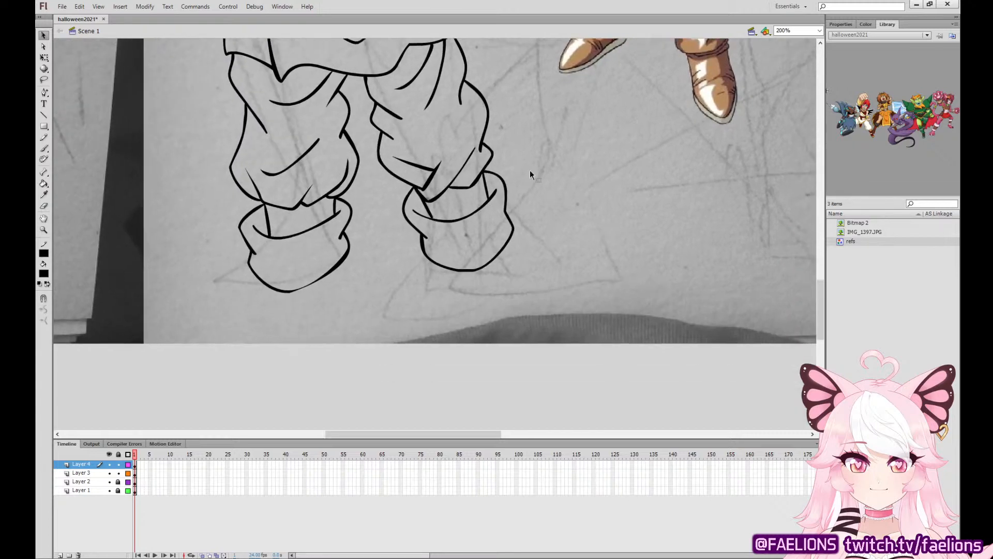
scroll(364, 196, up, 1)
mouse_move(199, 395)
mouse_down()
mouse_move(366, 133)
mouse_move(381, 129)
mouse_up()
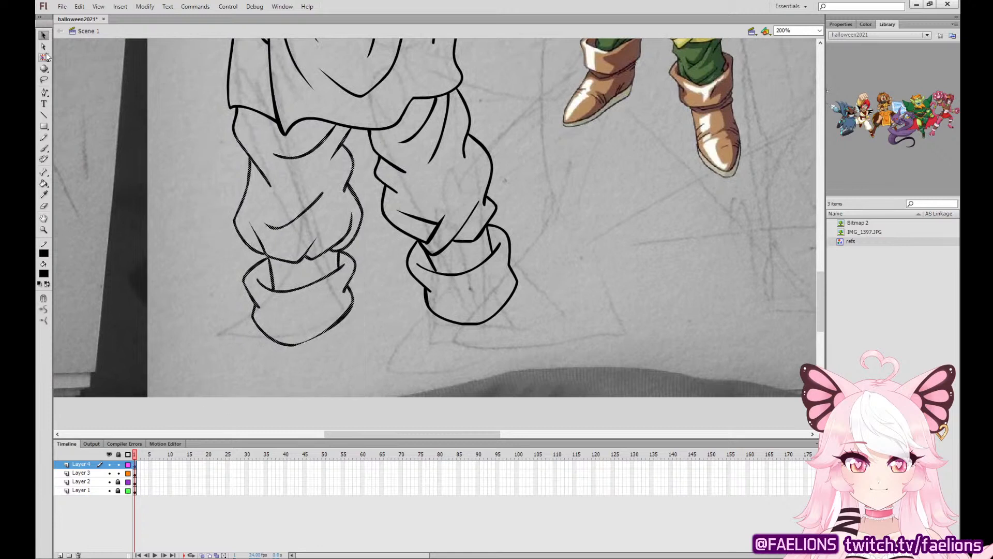
key(q)
drag(298, 346, 298, 332)
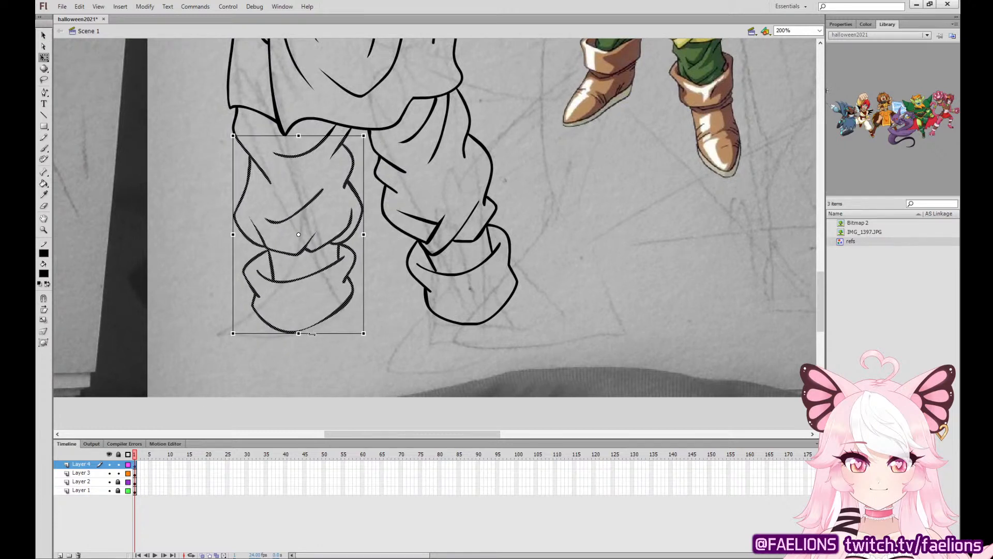
click(321, 337)
Ink the pointed foot of each boot below the cuffs, following the colored reference character's boots.
click(49, 149)
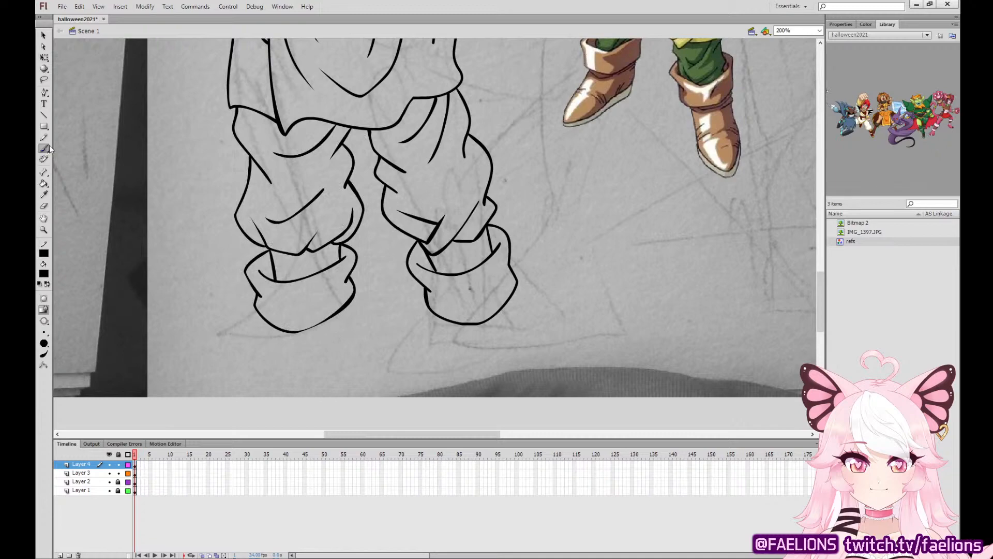
drag(665, 167, 492, 502)
drag(605, 44, 620, 203)
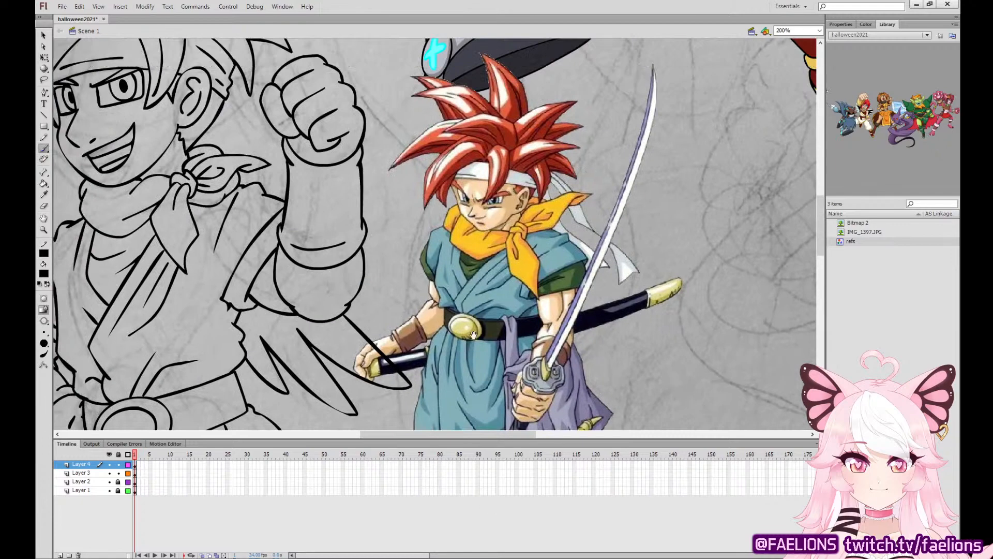
drag(473, 335, 756, 82)
drag(620, 321, 538, 36)
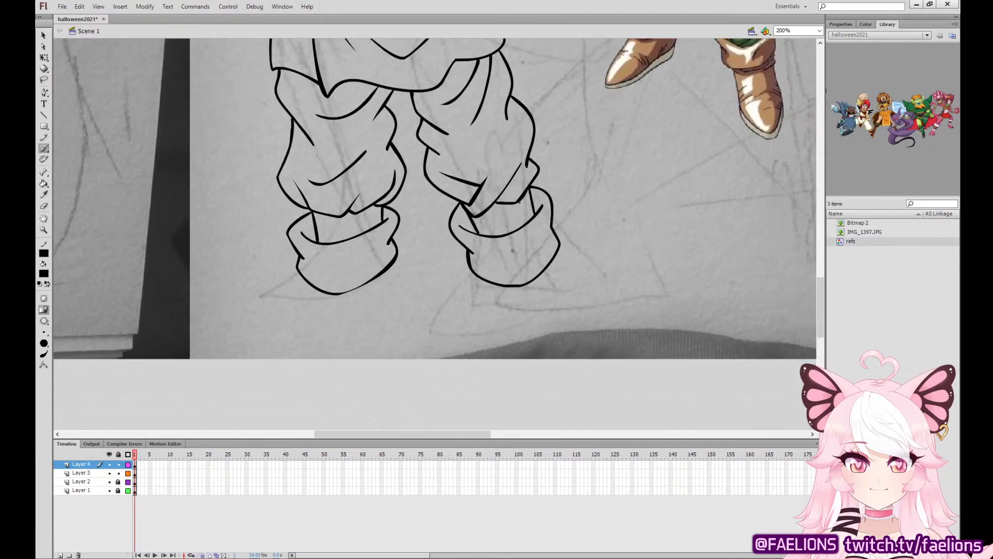
drag(634, 250, 594, 268)
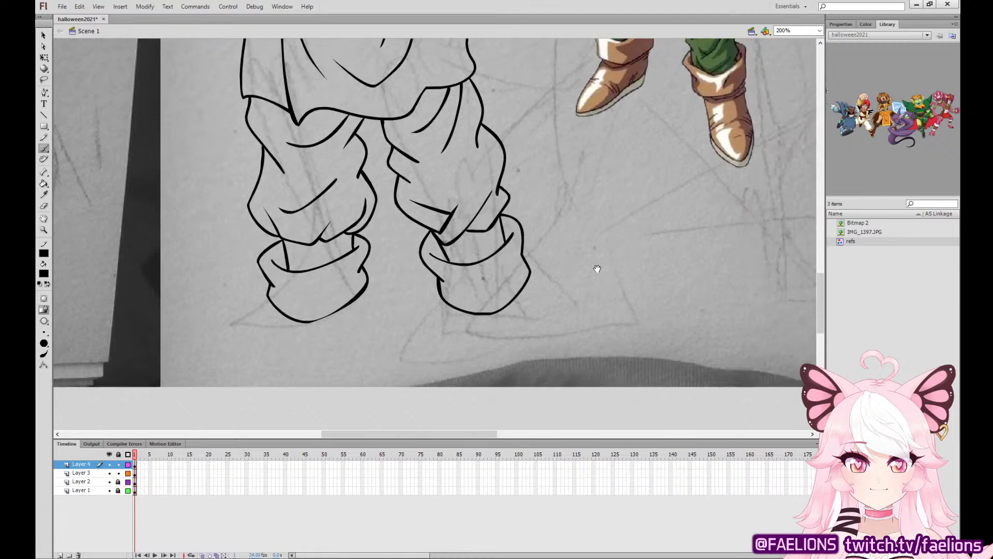
mouse_move(461, 317)
mouse_down()
mouse_move(474, 366)
mouse_move(528, 394)
mouse_move(545, 355)
mouse_move(523, 291)
mouse_up()
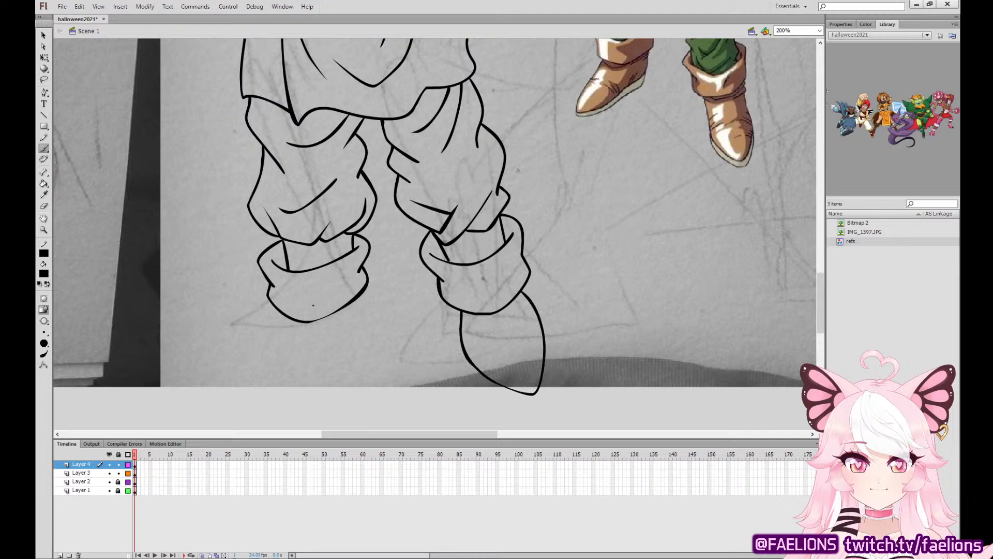
mouse_move(288, 315)
mouse_down()
mouse_move(252, 353)
mouse_move(259, 394)
mouse_move(350, 356)
mouse_move(364, 288)
mouse_up()
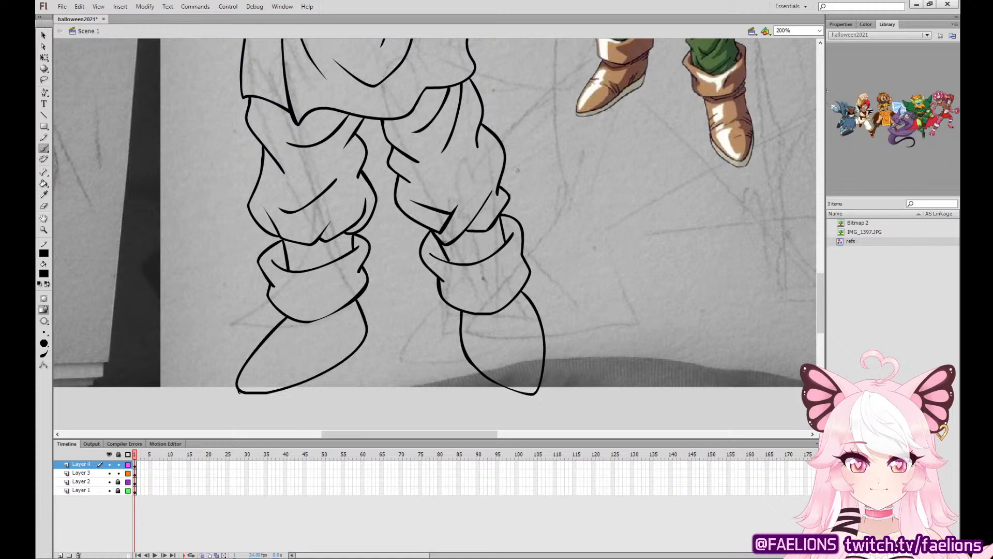
Ink a thin sole line along the lower edge of both boots.
mouse_move(238, 391)
mouse_down()
mouse_move(262, 401)
mouse_move(326, 382)
mouse_move(367, 339)
mouse_up()
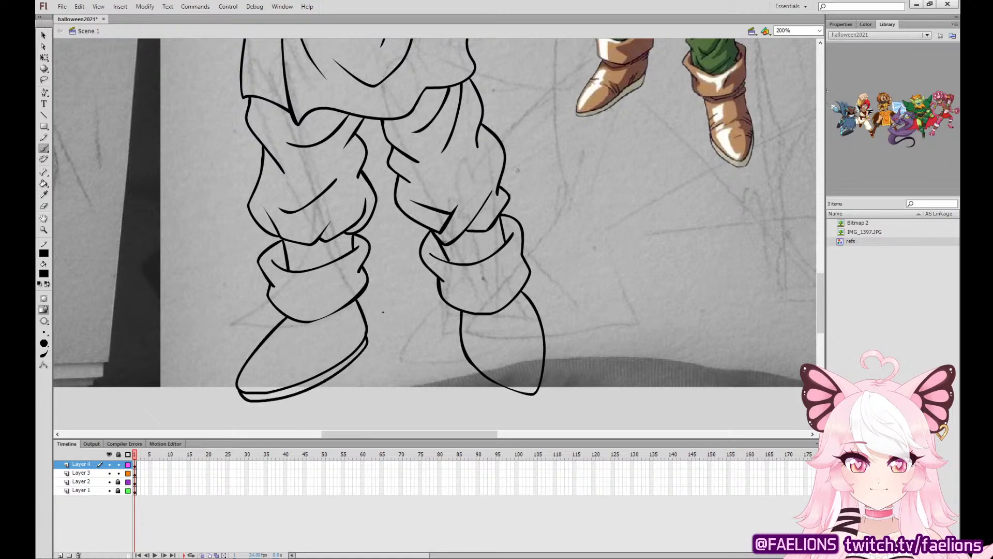
key(ctrl+z)
mouse_move(241, 392)
mouse_down()
mouse_move(276, 399)
mouse_move(325, 382)
mouse_move(368, 334)
mouse_up()
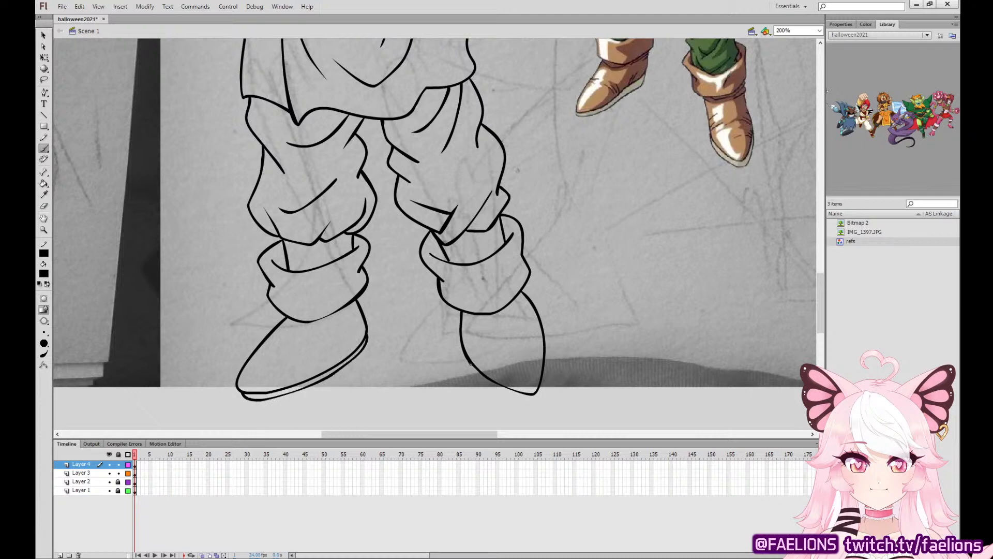
mouse_move(470, 364)
mouse_down()
mouse_move(509, 395)
mouse_move(535, 399)
mouse_move(546, 335)
mouse_up()
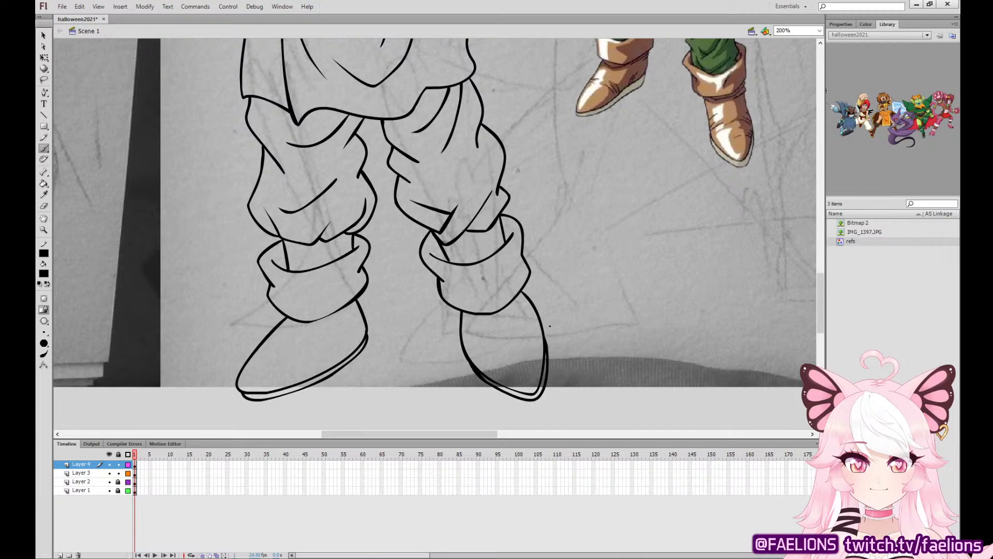
Add short crease strokes to the ankles and toe areas of both boots.
drag(330, 326, 358, 311)
mouse_move(315, 373)
mouse_down()
mouse_move(333, 351)
mouse_move(285, 364)
mouse_up()
drag(483, 369, 494, 351)
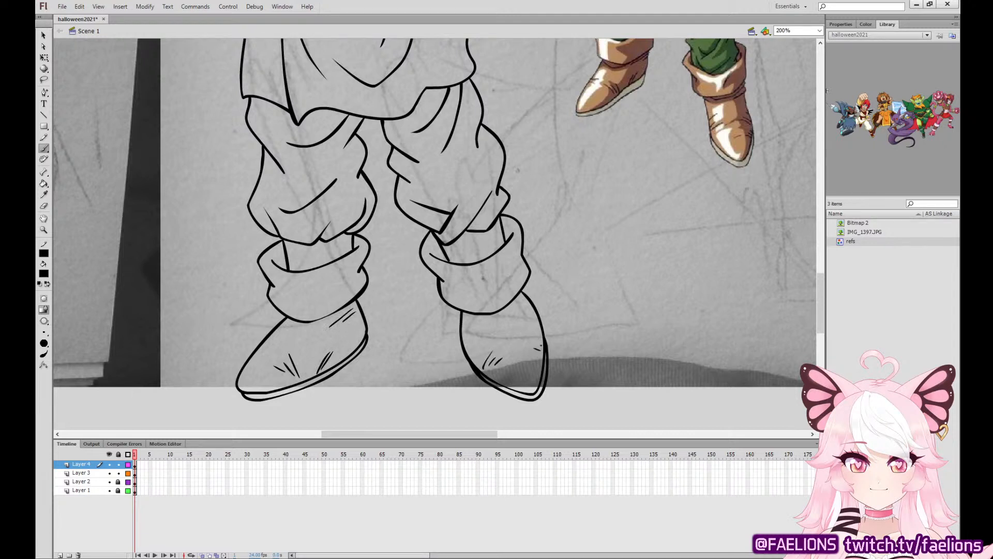
drag(466, 317, 510, 315)
Draw small blue marks on both of the swordsman's cheeks and outline the nose area in blue.
scroll(434, 232, up, 15)
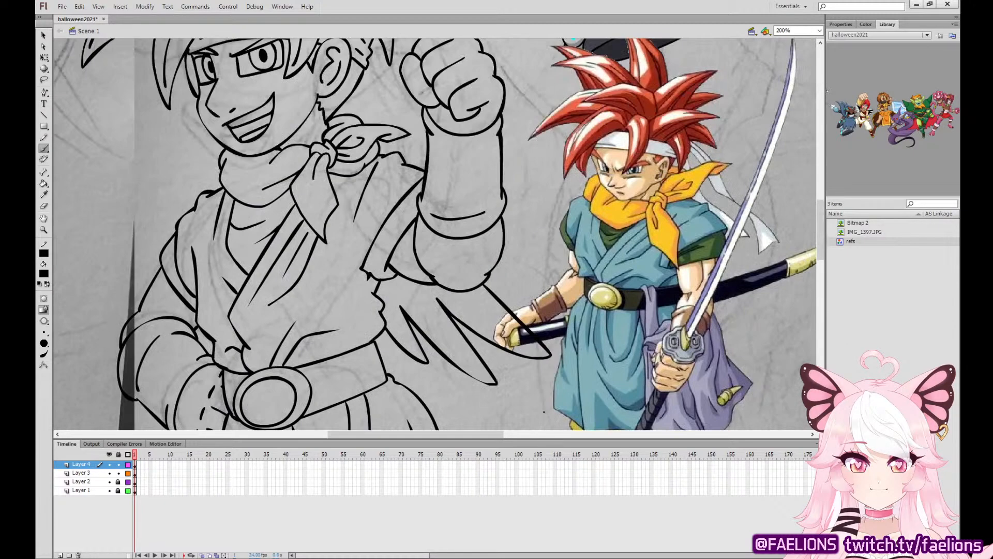
drag(541, 253, 645, 354)
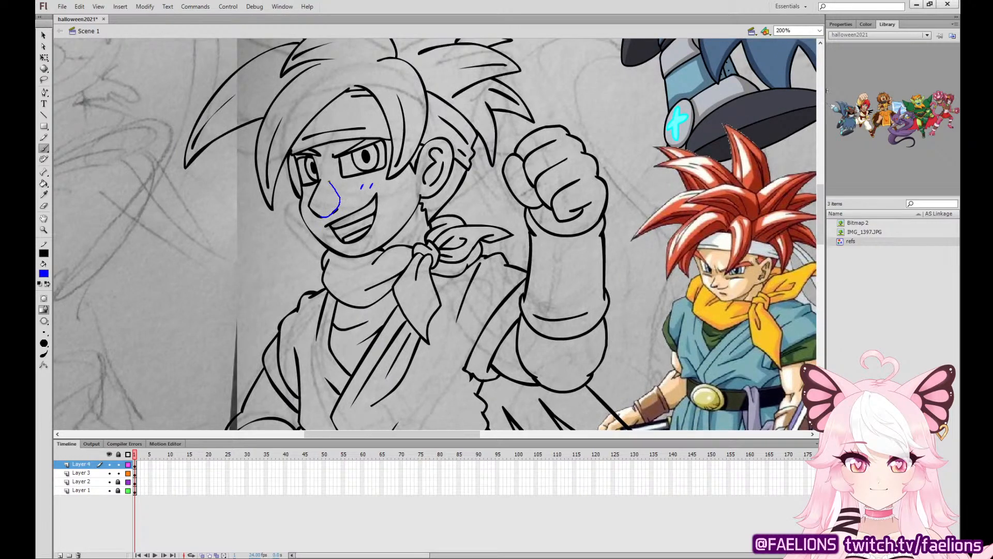
drag(323, 182, 323, 215)
click(43, 183)
click(328, 197)
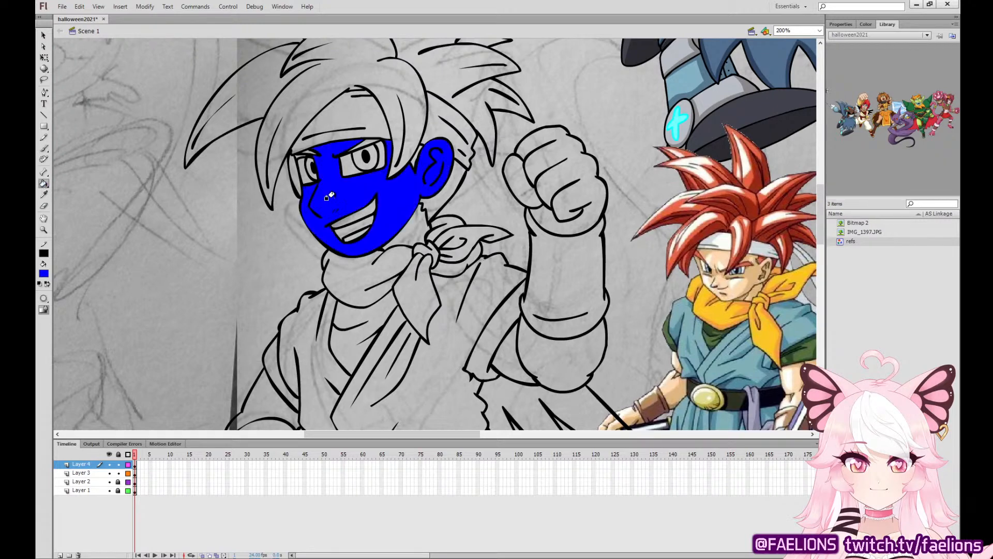
key(ctrl+z)
Delete the blue outline around the nose, keeping the blue cheek marks.
click(136, 464)
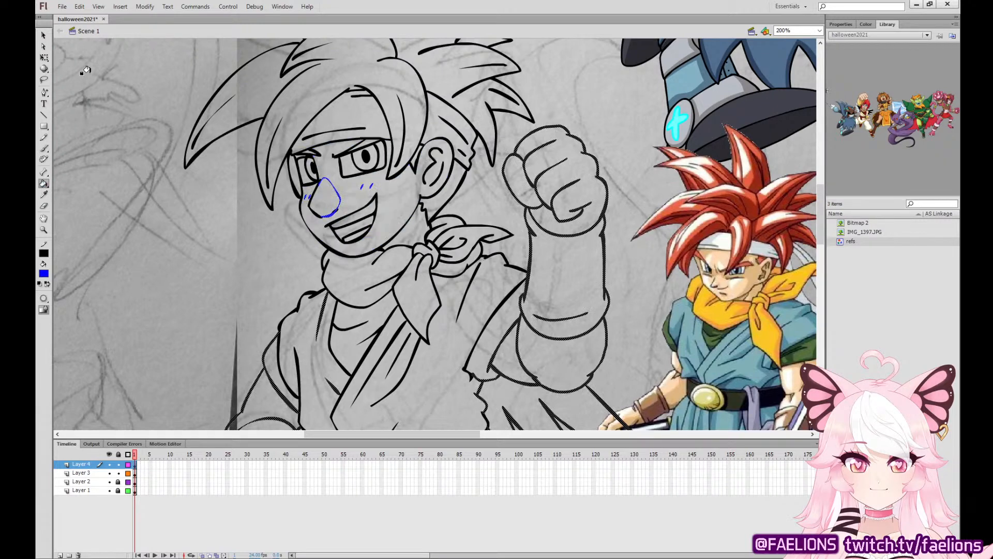
click(44, 57)
click(126, 64)
click(340, 200)
key(Delete)
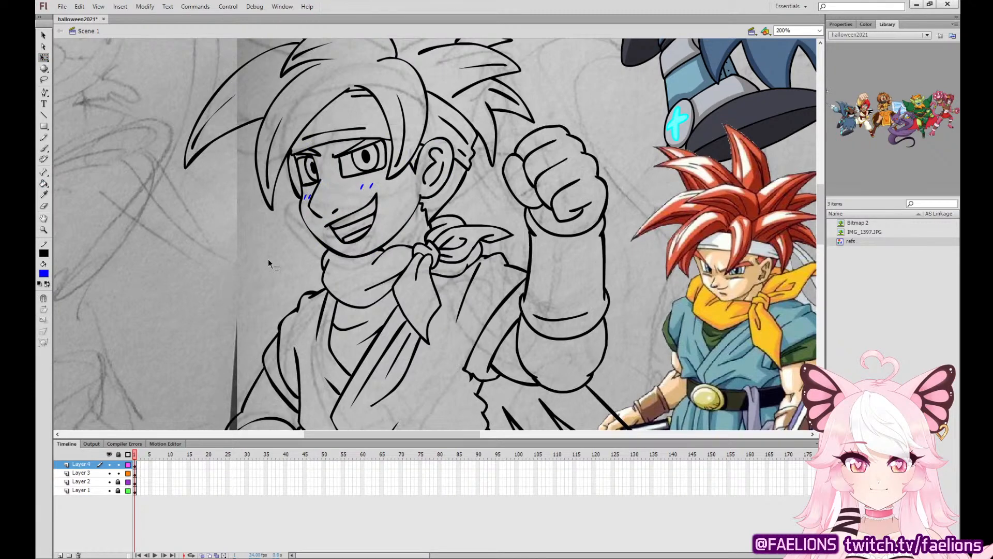
Outline the nose area in blue on Layer 3 and fill the enclosed shape with blue.
click(137, 465)
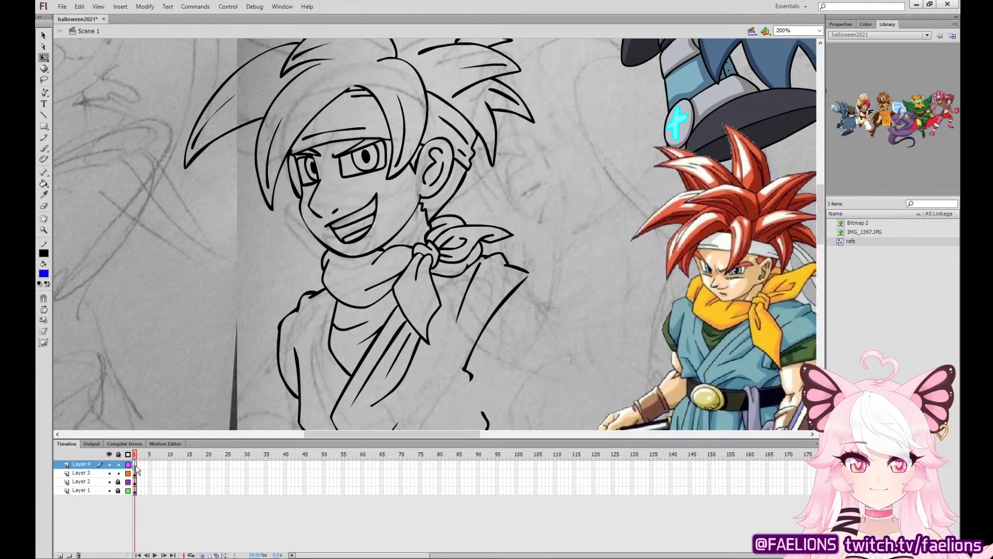
click(135, 473)
click(504, 208)
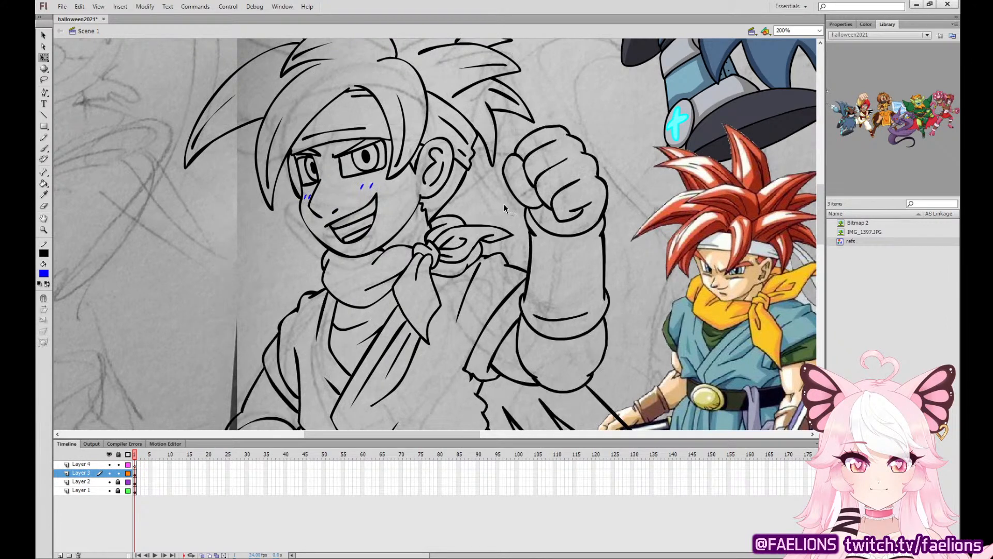
click(44, 149)
click(136, 472)
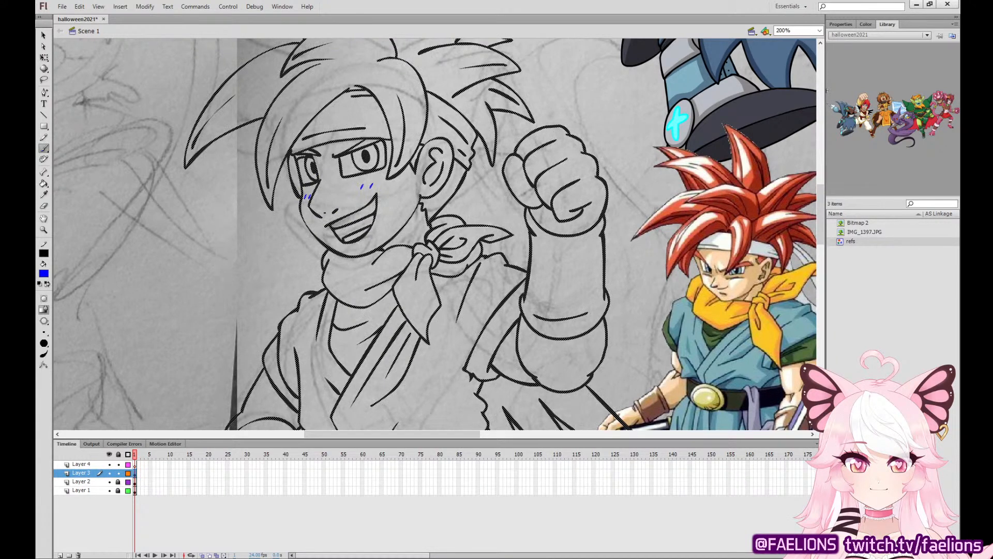
drag(325, 180, 320, 180)
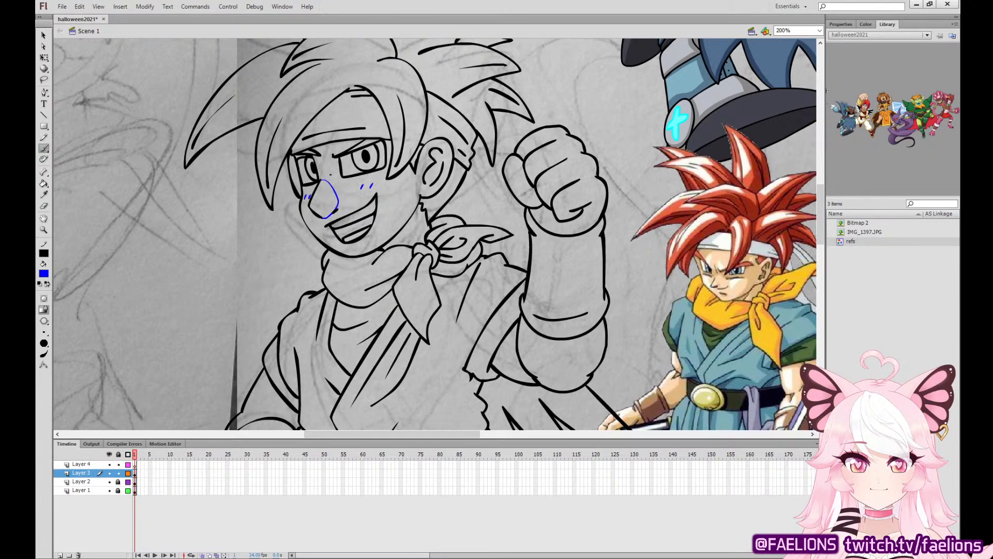
key(k)
click(322, 197)
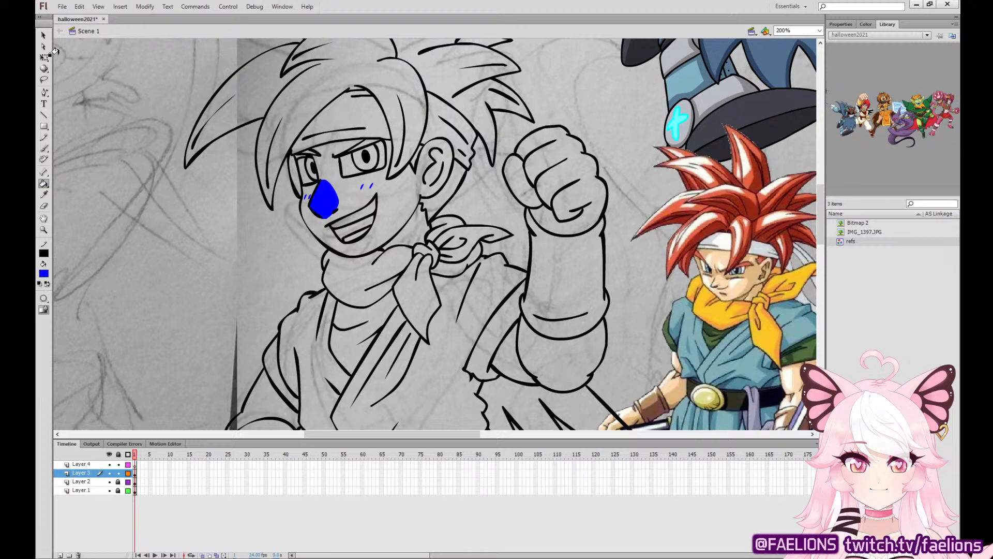
Recolor the nose area and cheek marks with the darker skin tone sampled from the winged red-haired character.
key(ctrl+minus)
drag(699, 195, 625, 274)
click(44, 194)
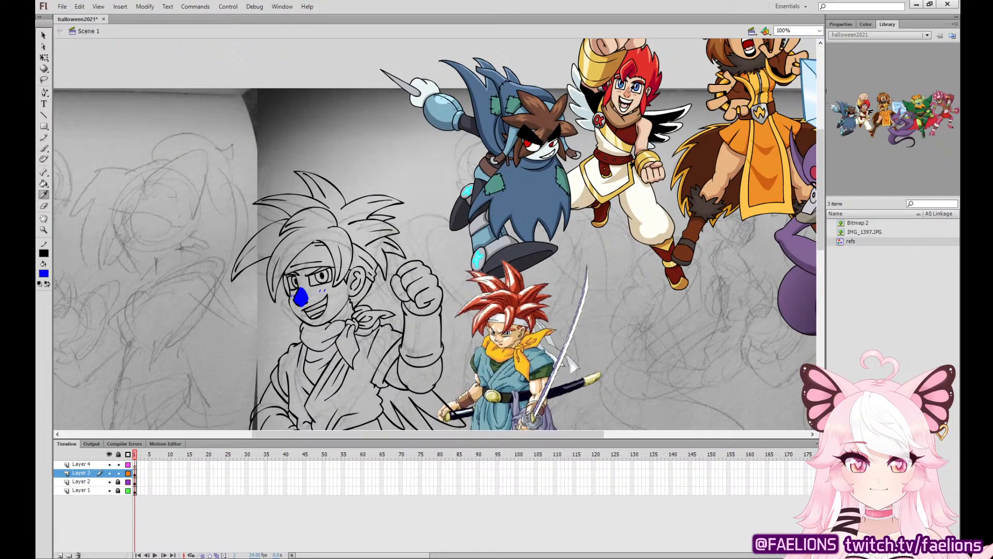
click(629, 92)
click(300, 297)
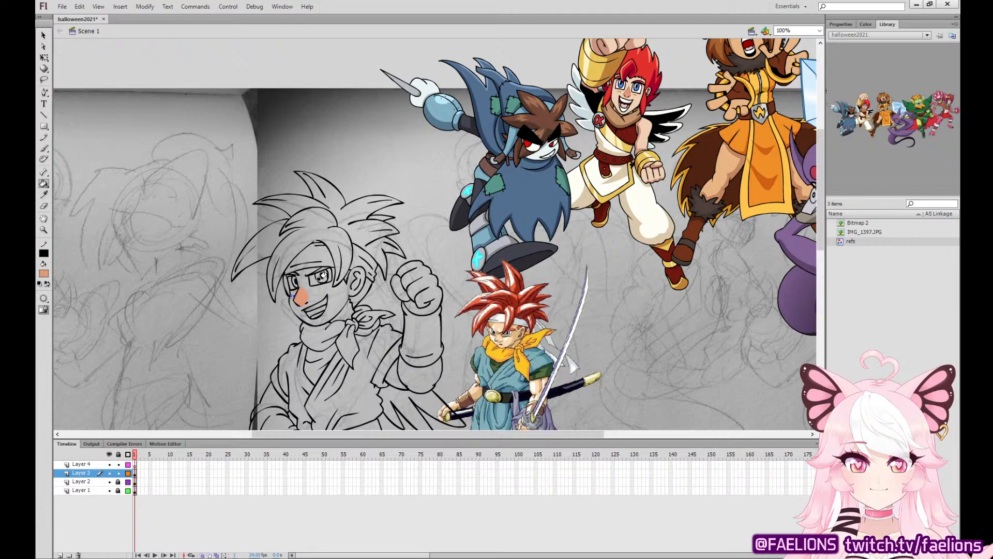
key(ctrl+equal)
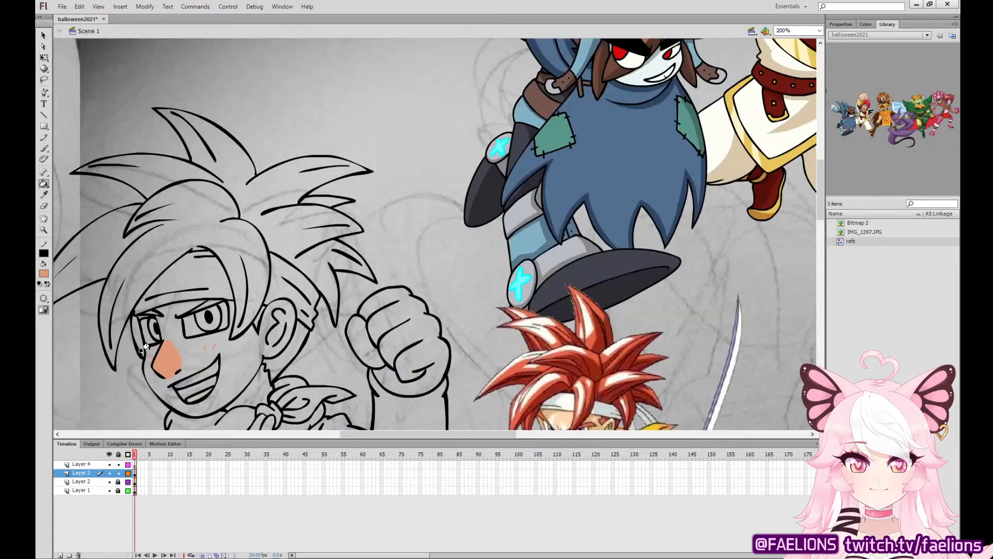
Fill the face, ear, raised fist and lowered hand with the light skin tone sampled from the winged character.
key(ctrl+minus)
click(44, 196)
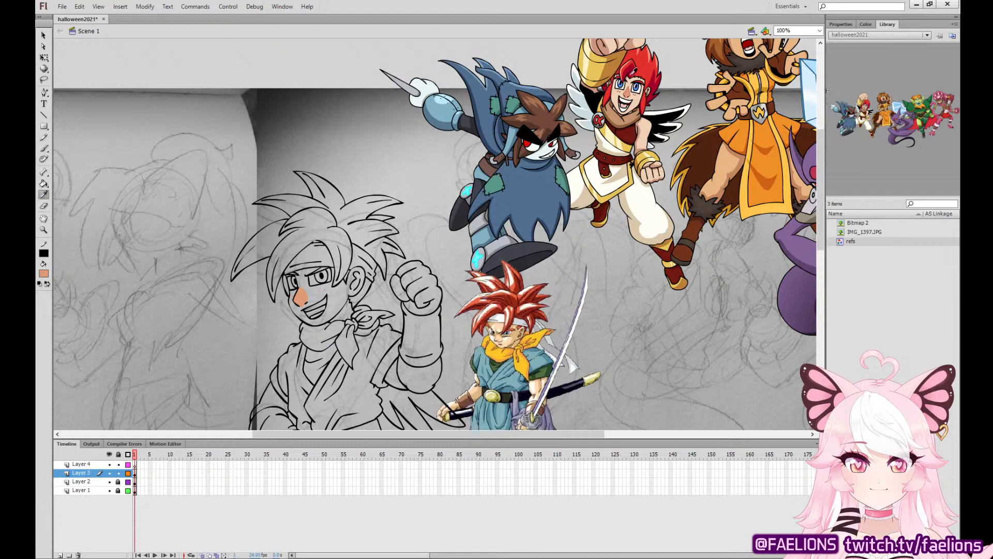
click(613, 94)
click(333, 289)
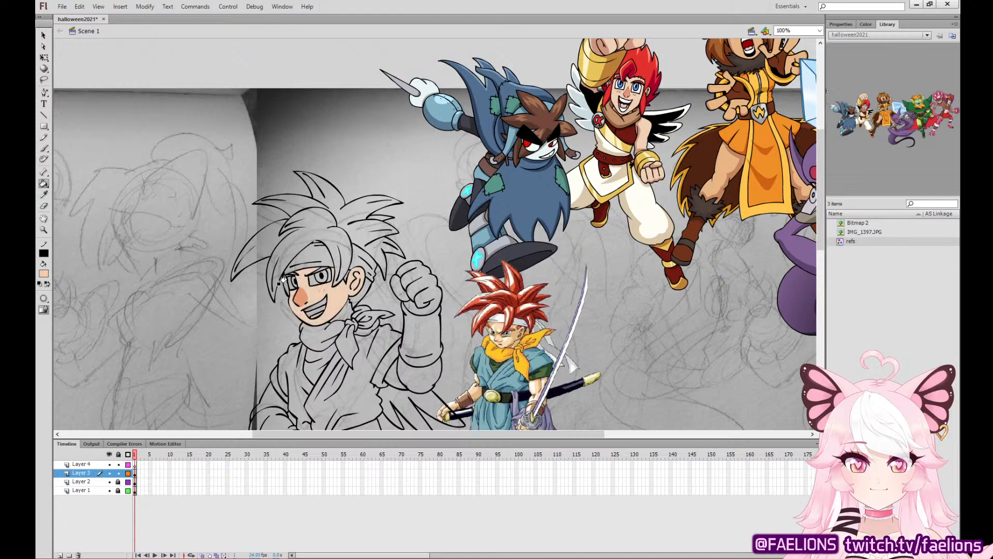
drag(446, 319, 445, 182)
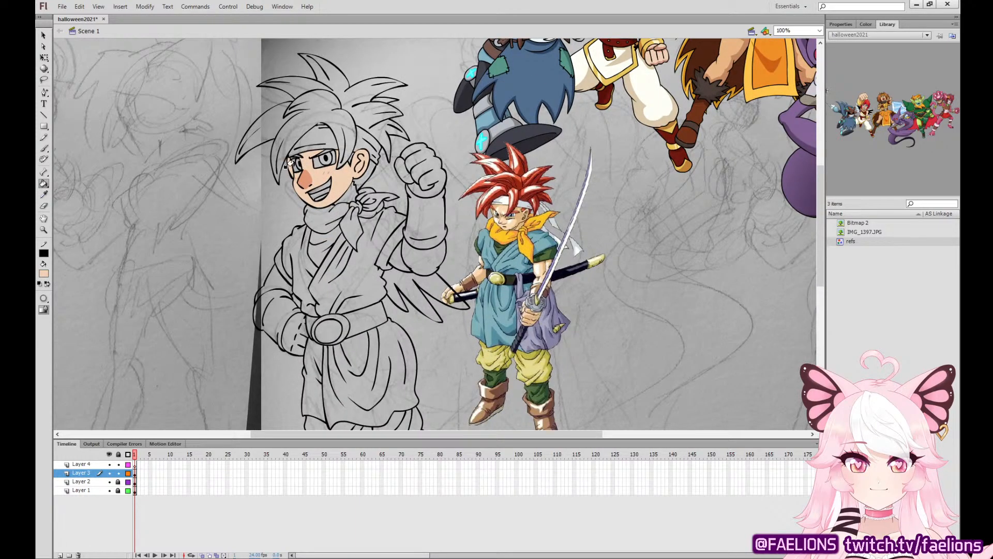
click(419, 166)
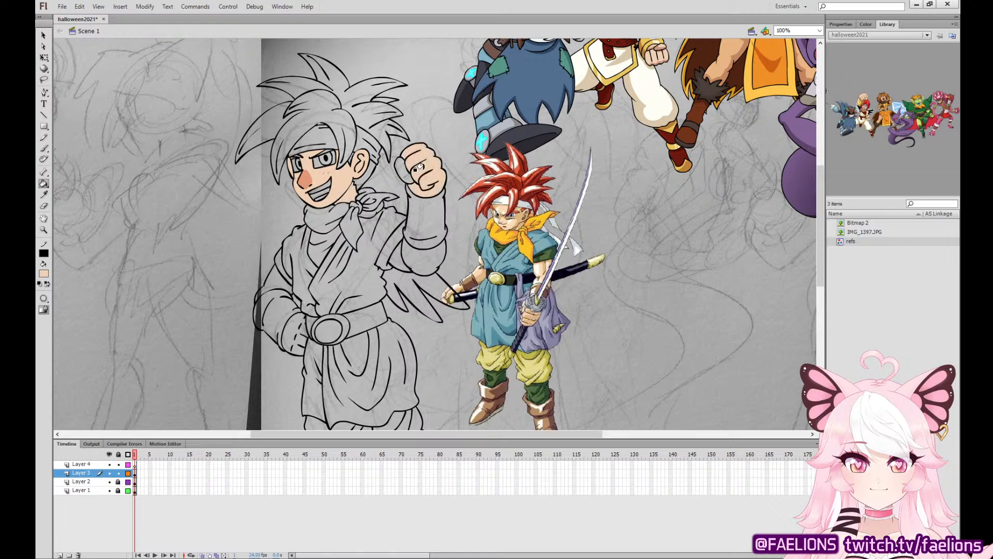
click(299, 327)
Fill all the swordsman's hair spikes, including the hair behind the ear, with the red sampled from the winged character's hair.
drag(492, 274, 453, 273)
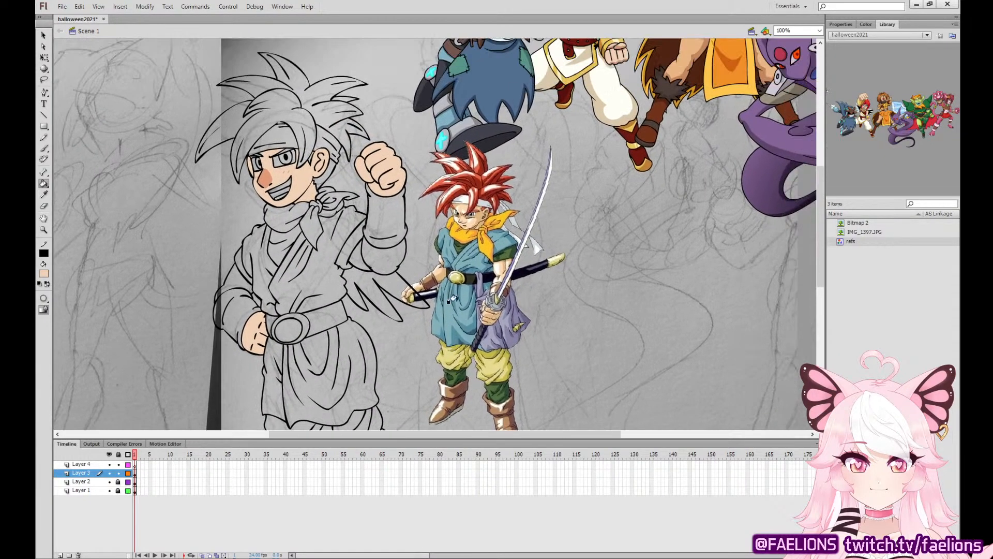
click(43, 194)
scroll(537, 278, up, 4)
click(618, 41)
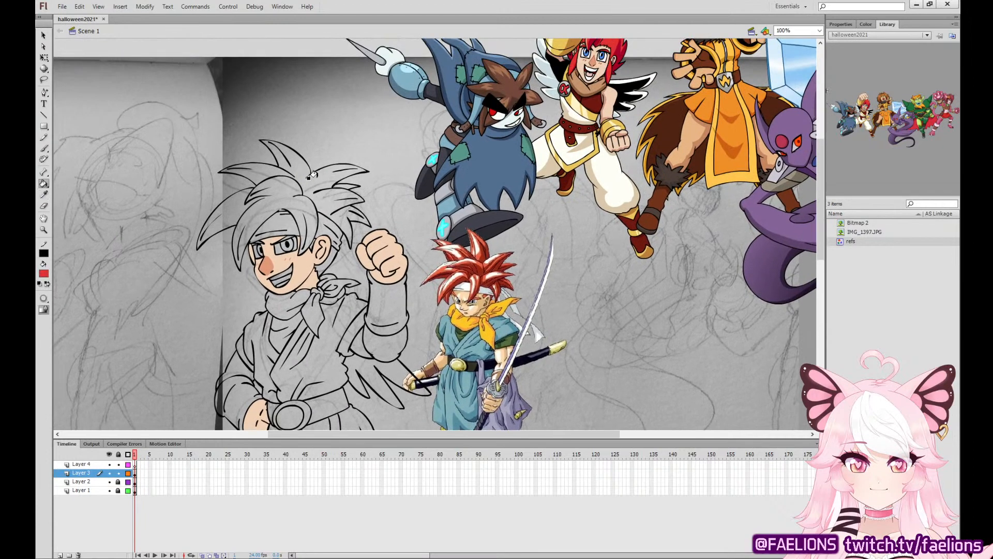
click(312, 175)
click(238, 196)
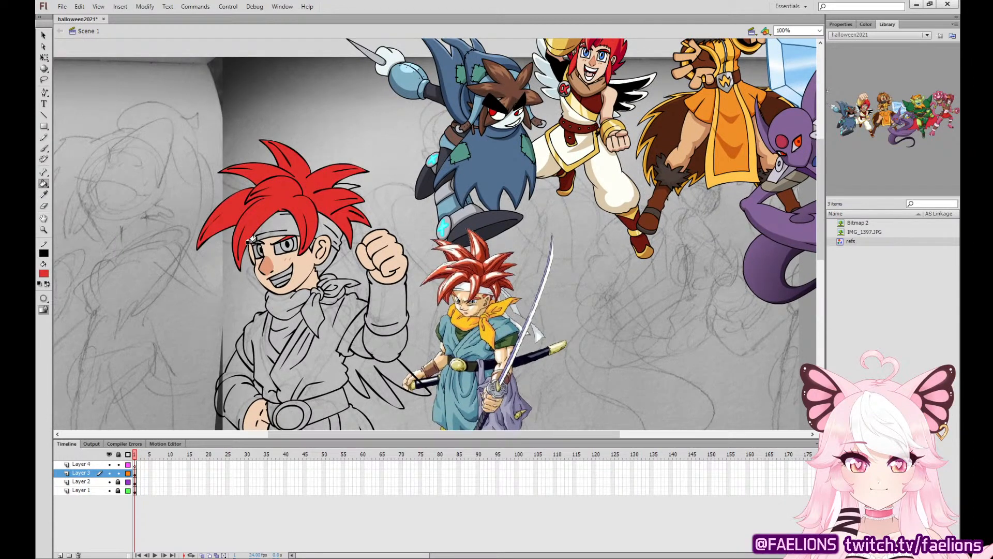
click(321, 257)
Fill the eye whites and the teeth with white sampled from the winged character.
click(43, 194)
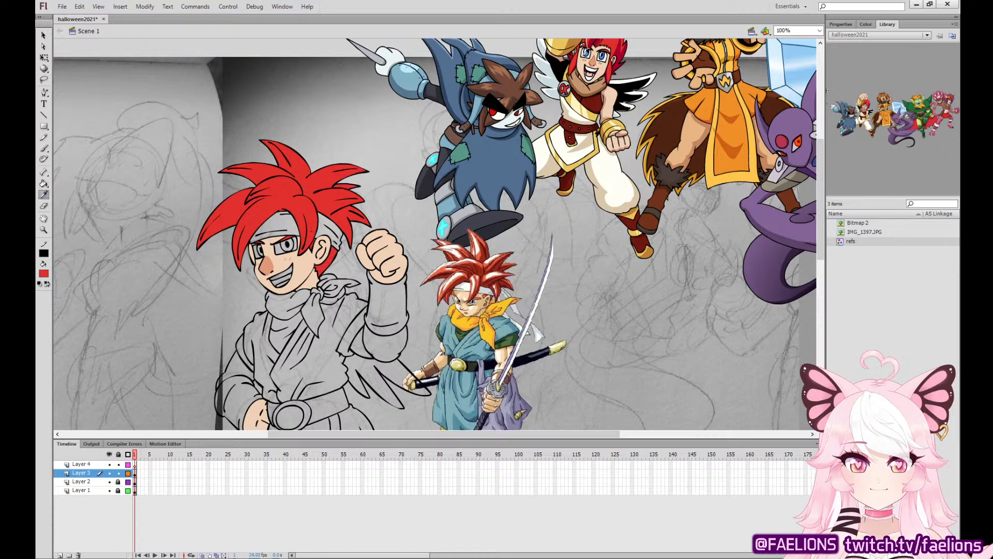
click(587, 51)
click(280, 276)
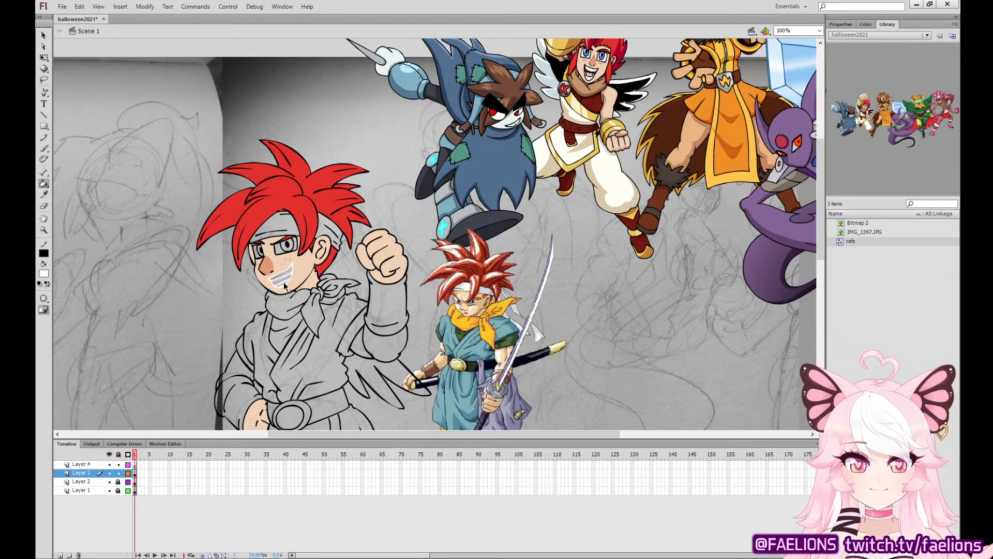
click(284, 285)
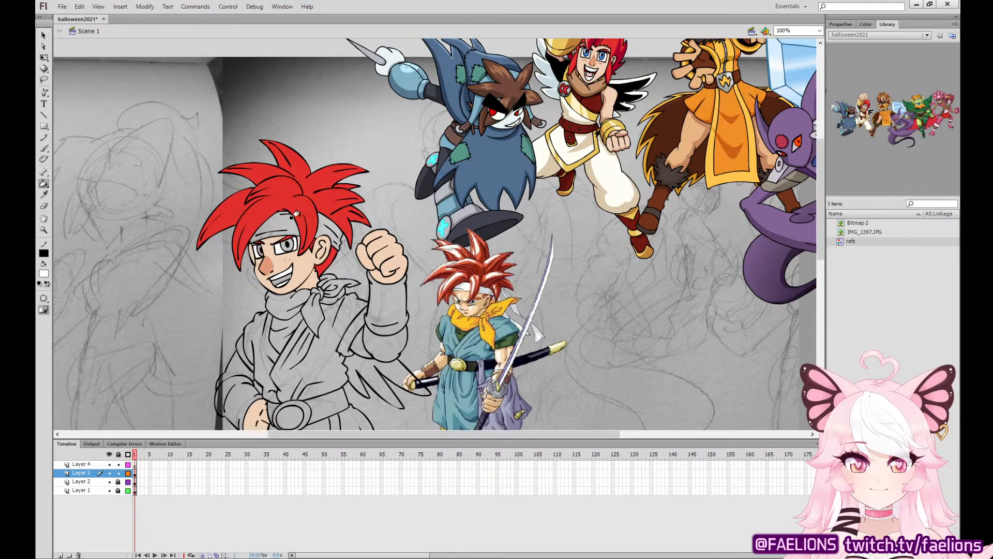
key(b)
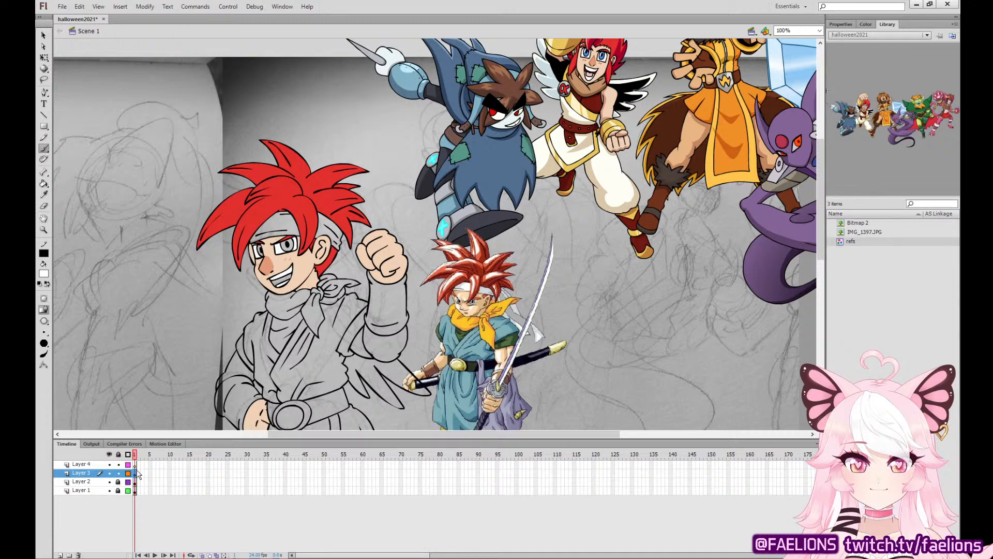
click(135, 472)
key(Delete)
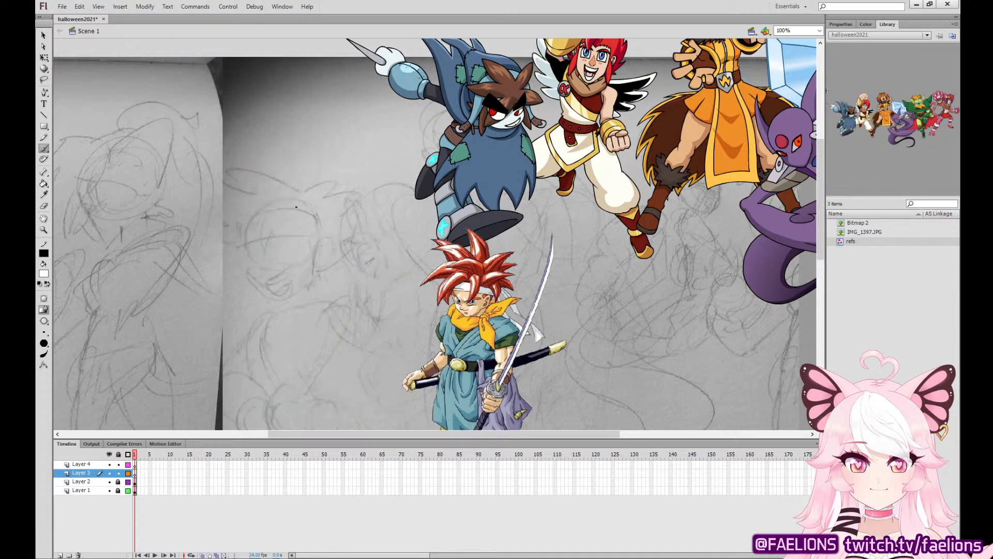
key(ctrl+z)
Fill both irises with the blue sampled from the winged character's eyes, undoing the accidental recoloring of the line art.
key(ctrl+=)
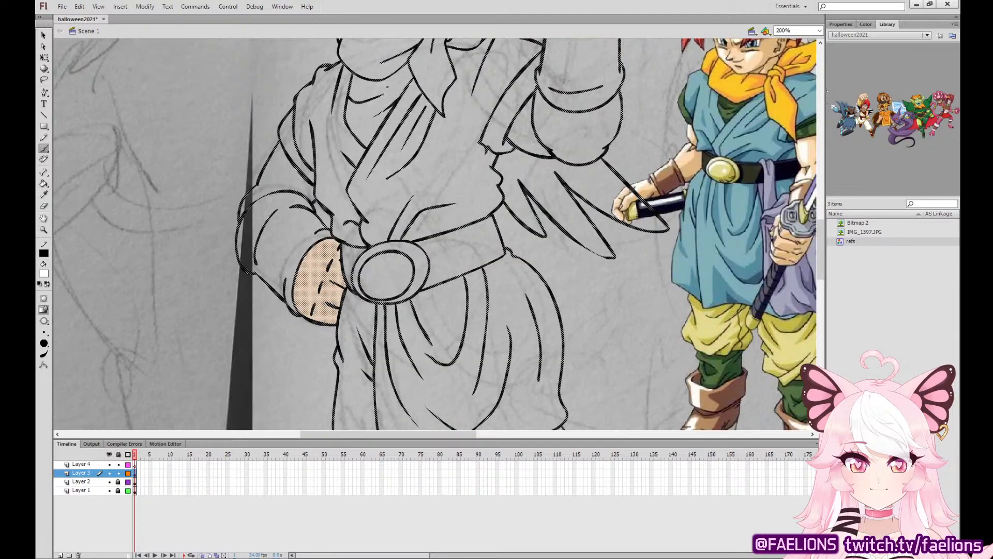
drag(387, 87, 368, 339)
key(Escape)
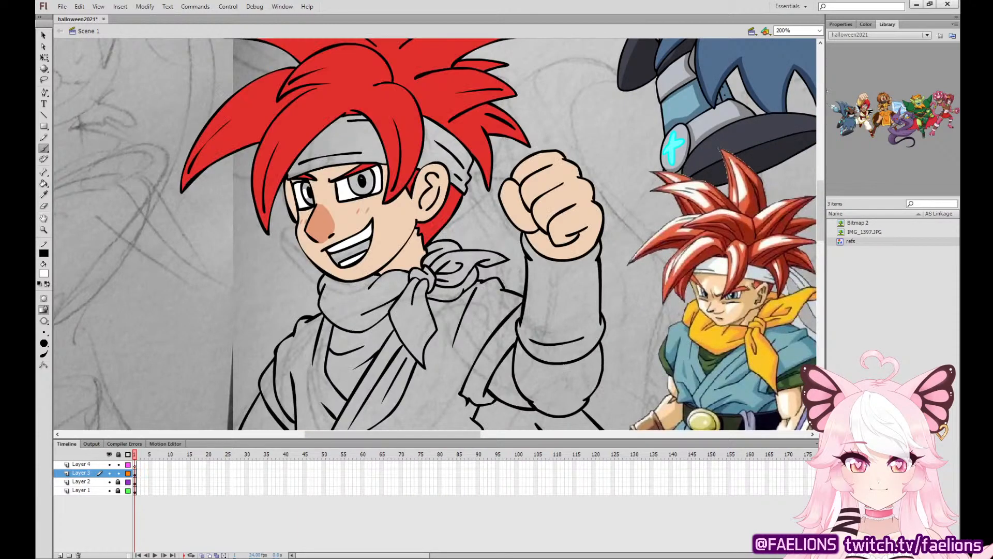
click(45, 197)
key(ctrl+minus)
drag(618, 126, 566, 196)
click(663, 87)
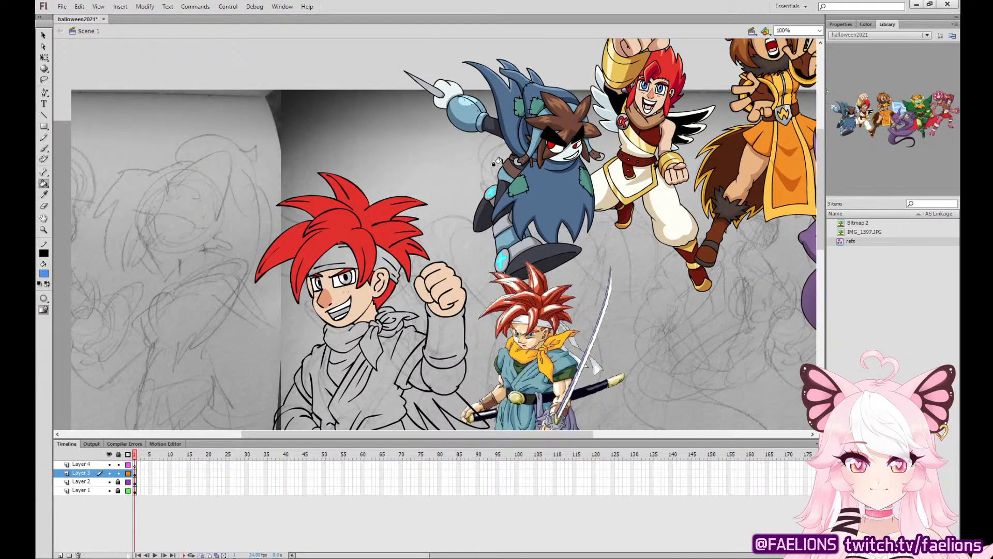
click(316, 281)
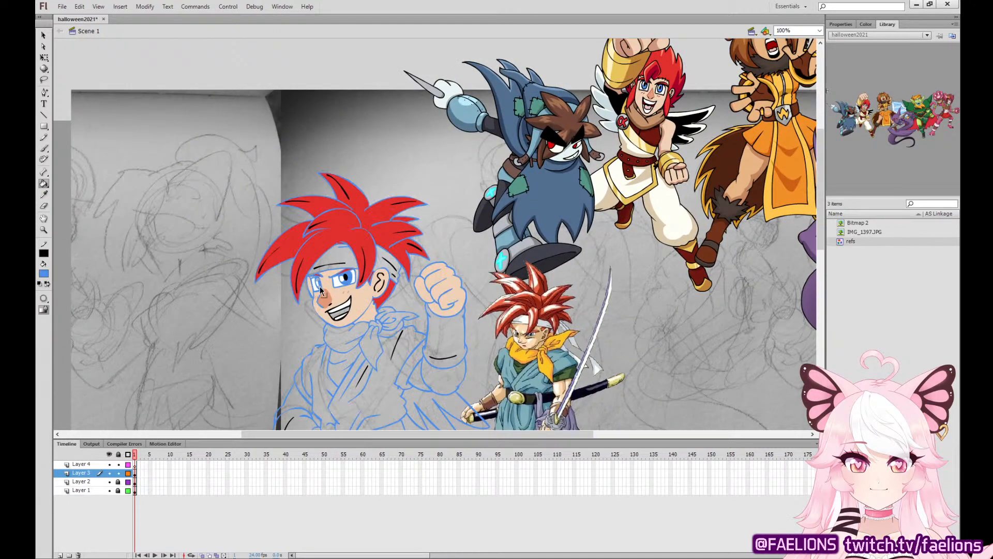
key(ctrl+z)
Try filling the lower part of the open mouth with black sampled from the winged character.
click(44, 195)
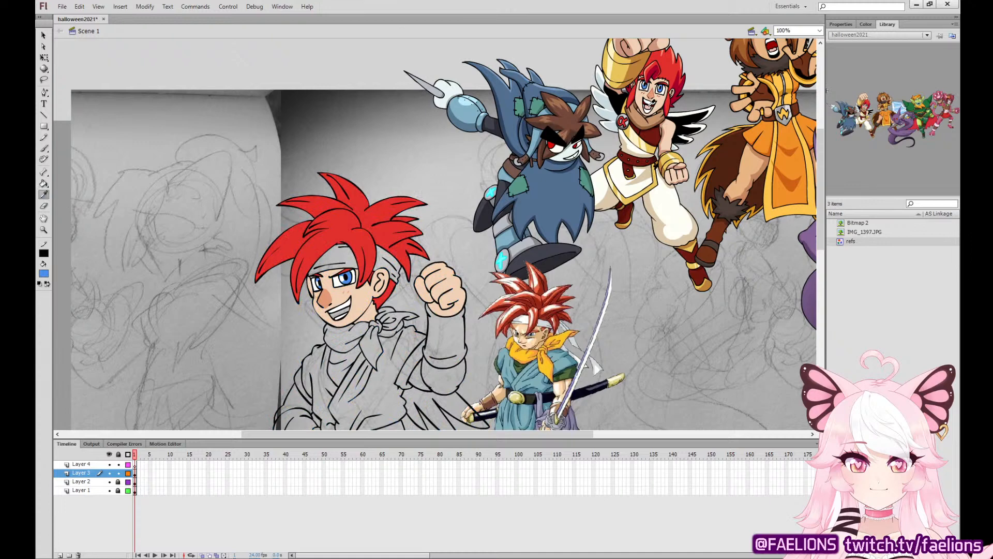
click(640, 98)
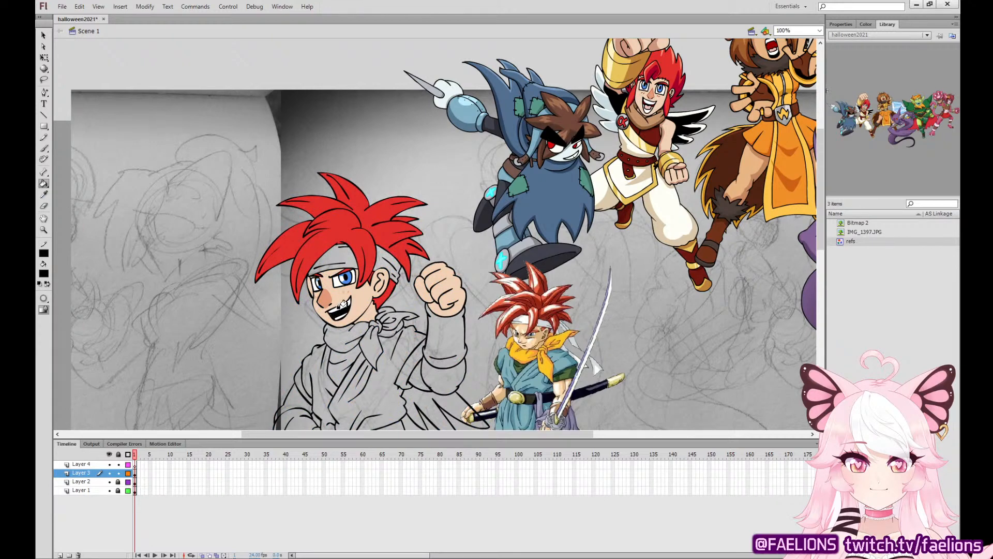
key(ctrl+z)
key(i)
click(350, 278)
click(44, 195)
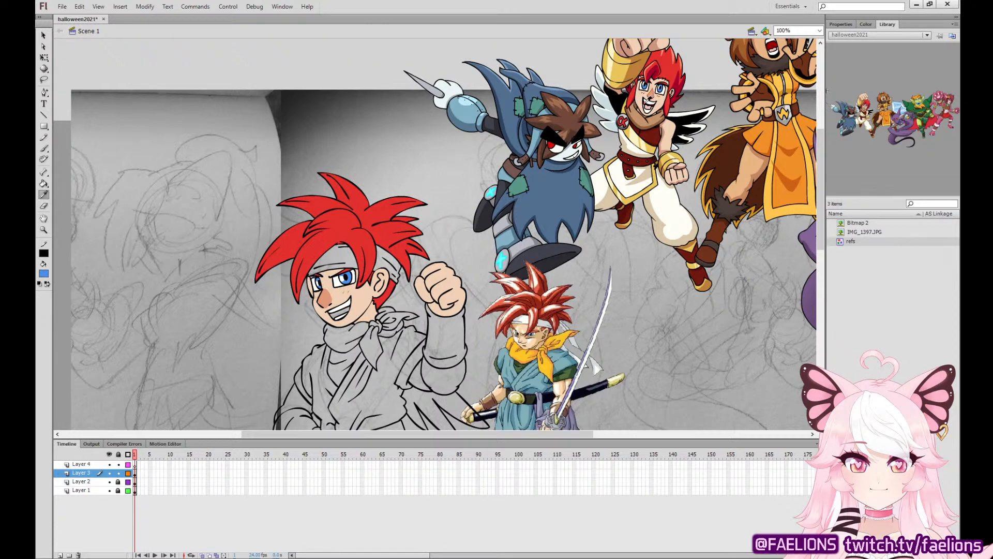
click(644, 103)
Fill the lower part of the mouth with the dark red sampled from the winged character's mouth.
click(44, 195)
key(ctrl+equal)
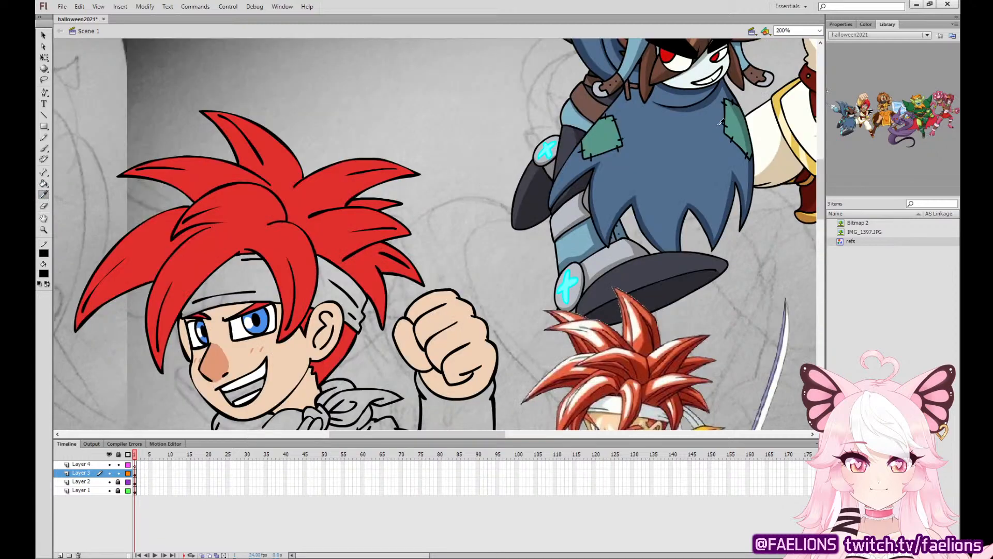
drag(721, 122, 547, 223)
click(682, 72)
key(ctrl+minus)
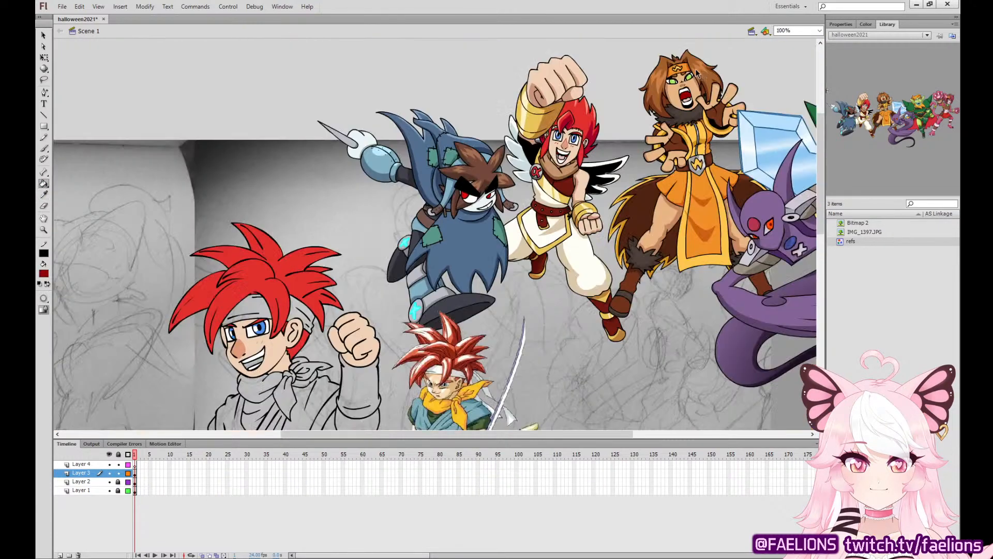
click(247, 365)
Fill the bare parts of both arms with the light skin tone sampled from the raised fist.
click(44, 194)
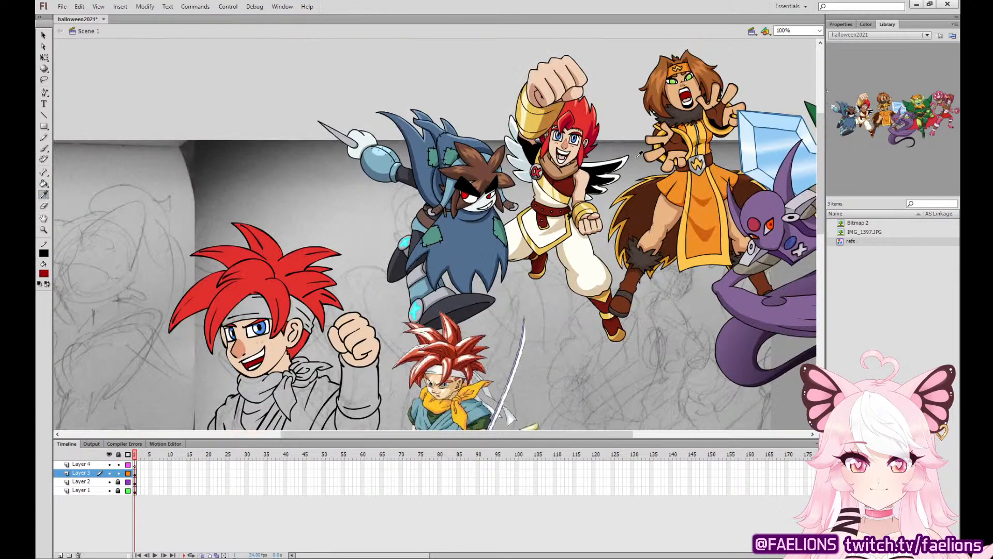
drag(485, 320, 508, 198)
click(392, 215)
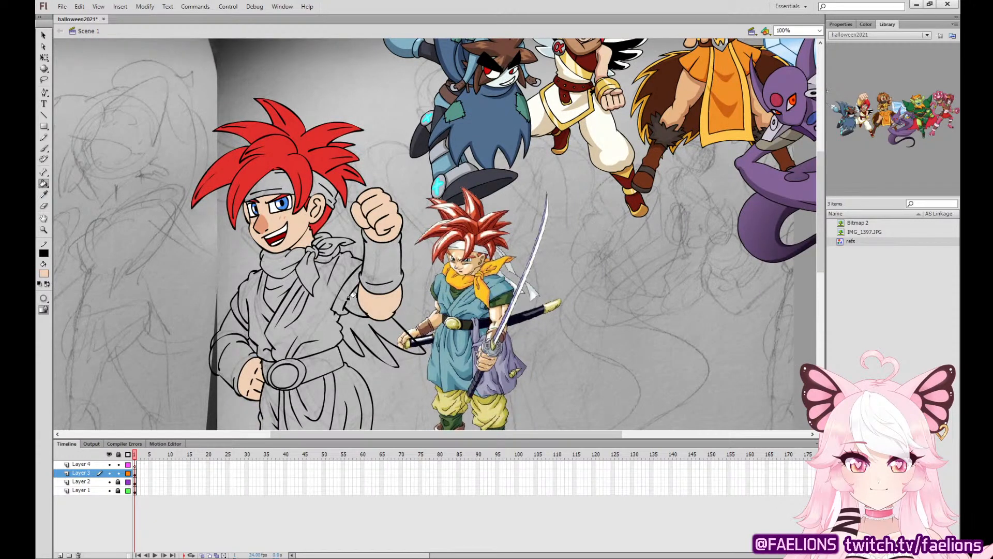
Delete the stray black line mark inside the raised arm at the elbow.
click(43, 34)
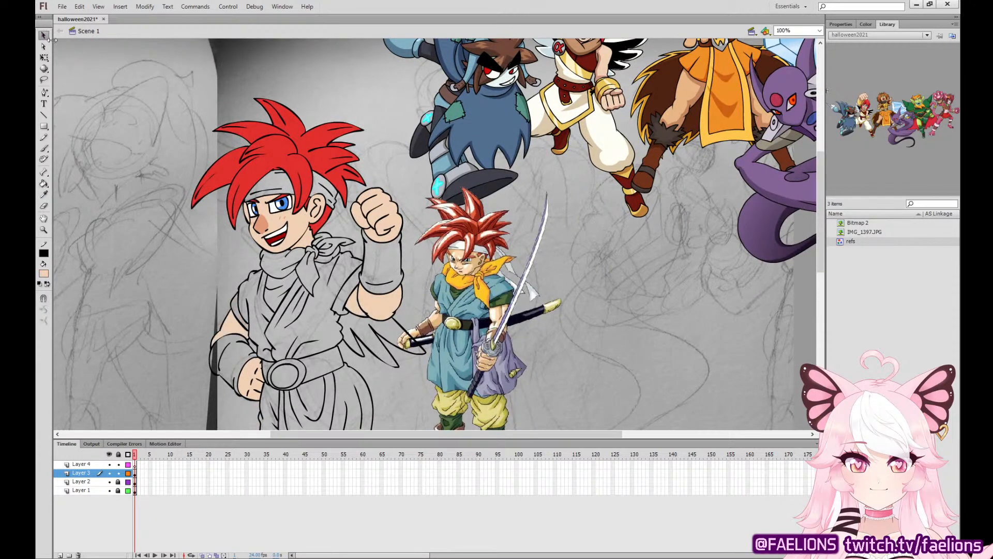
key(ctrl+equal)
click(281, 369)
key(Delete)
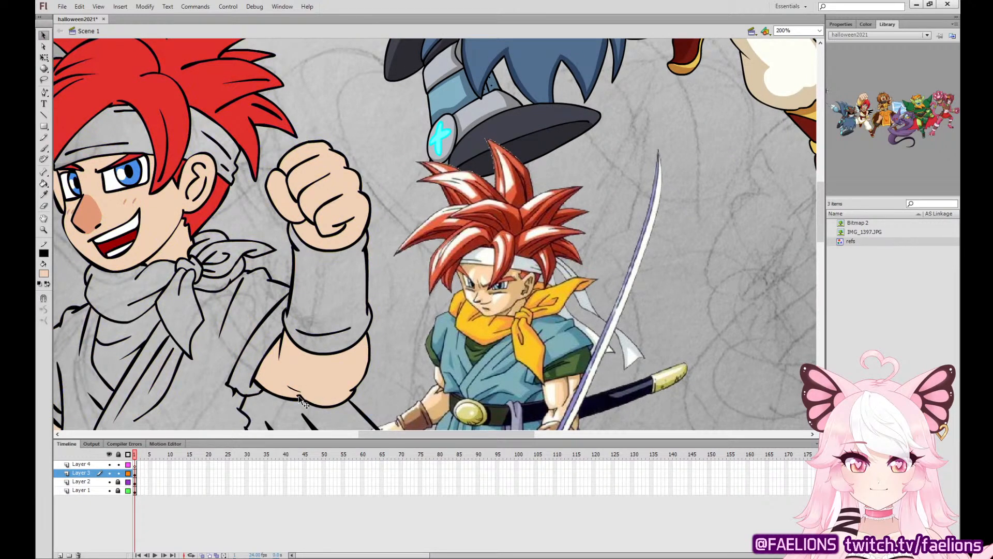
click(307, 365)
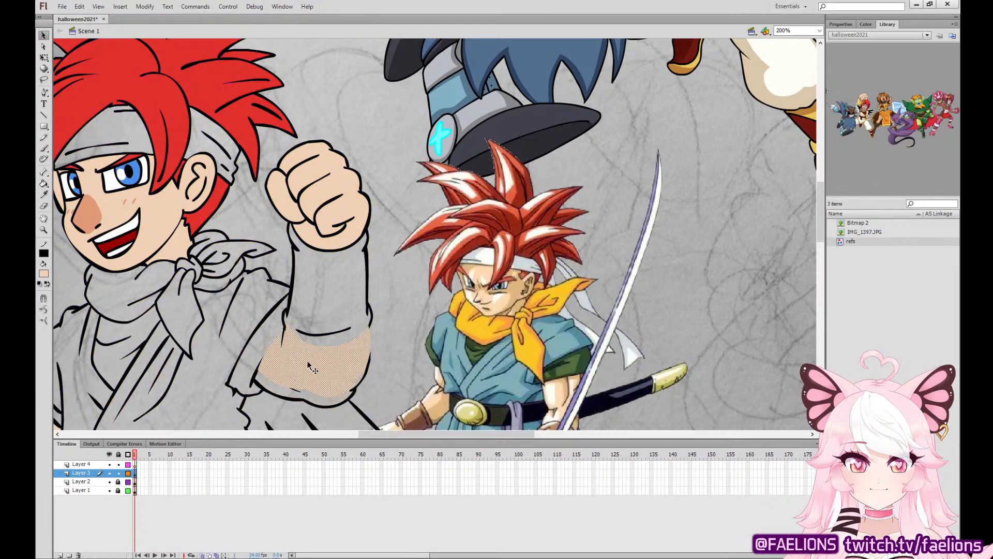
click(297, 390)
drag(297, 391, 299, 382)
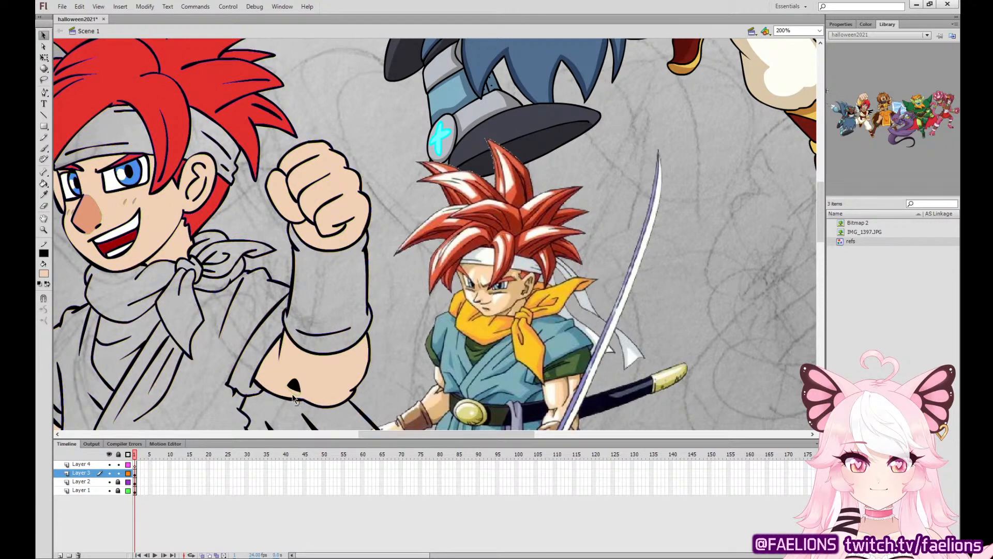
key(Delete)
Brush a short black line on Layer 3 where the raised arm meets the sleeve.
click(44, 149)
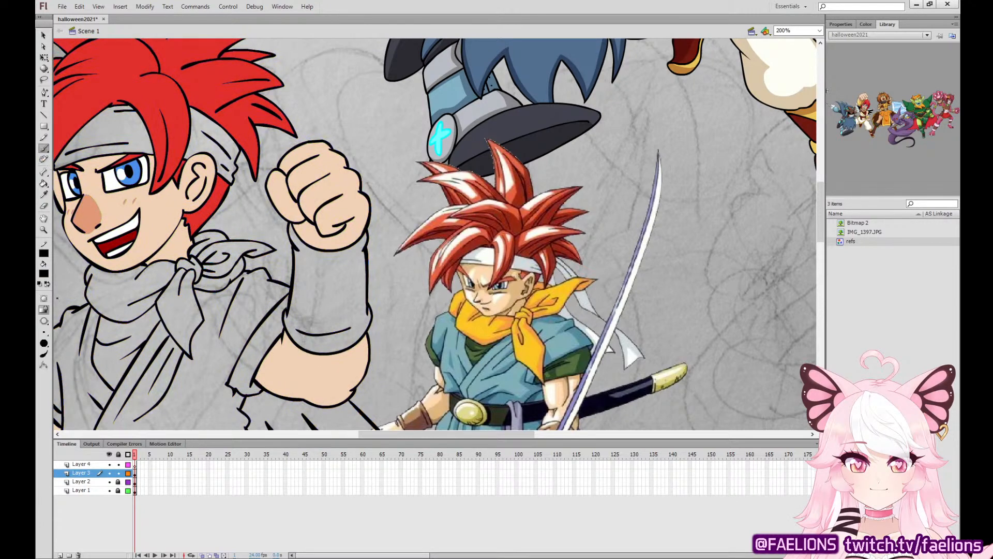
click(133, 473)
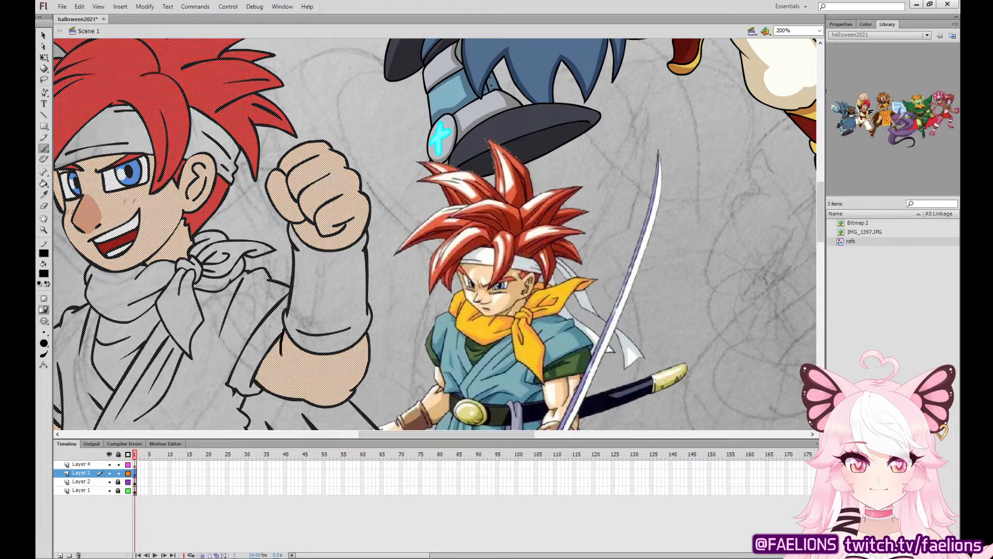
drag(282, 354, 285, 362)
key(ctrl+minus)
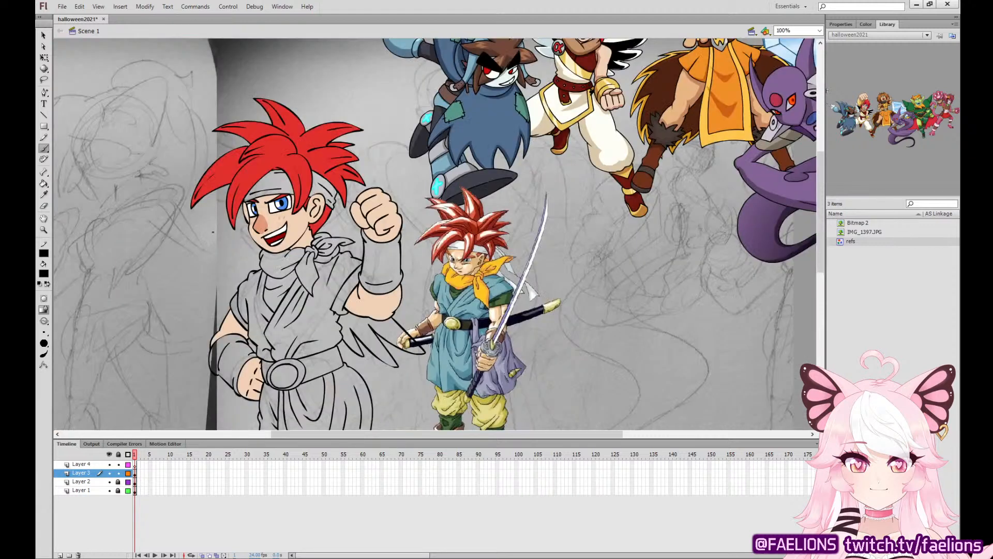
Fill the neck scarf and its knot with the golden yellow sampled from the reference swordsman's scarf.
key(i)
click(459, 276)
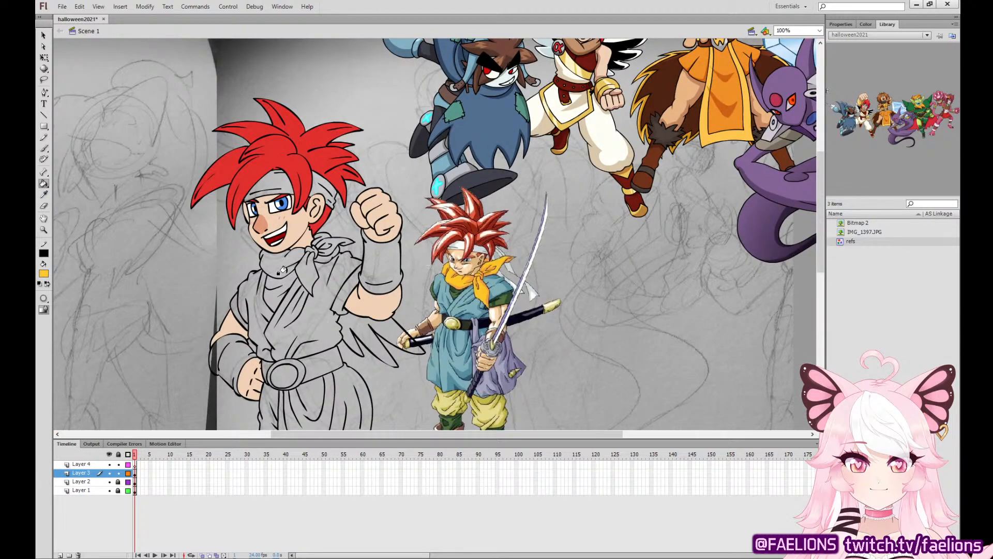
click(287, 261)
click(308, 269)
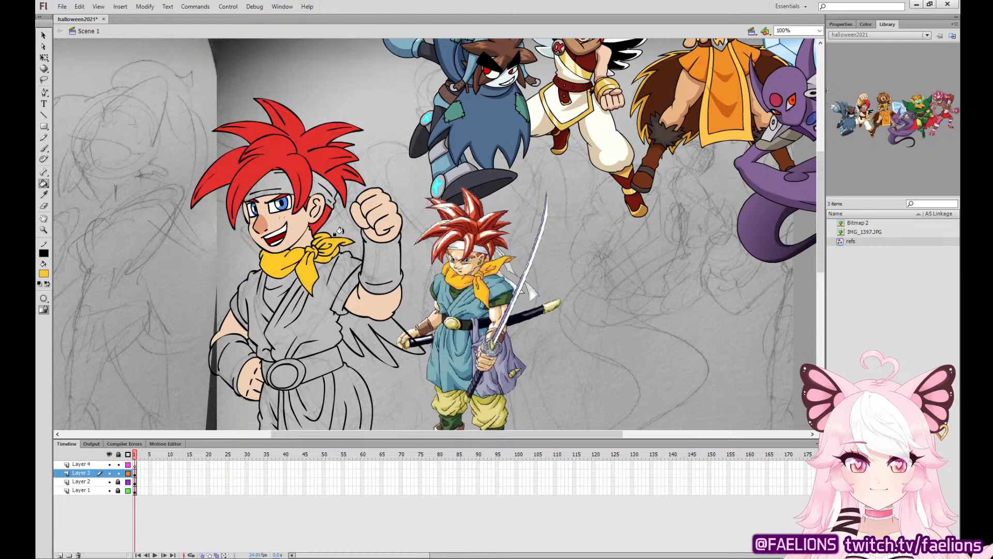
Fill the tunic's upper body and skirt with the teal blue sampled from the reference swordsman's tunic.
key(i)
drag(595, 316, 627, 265)
click(507, 252)
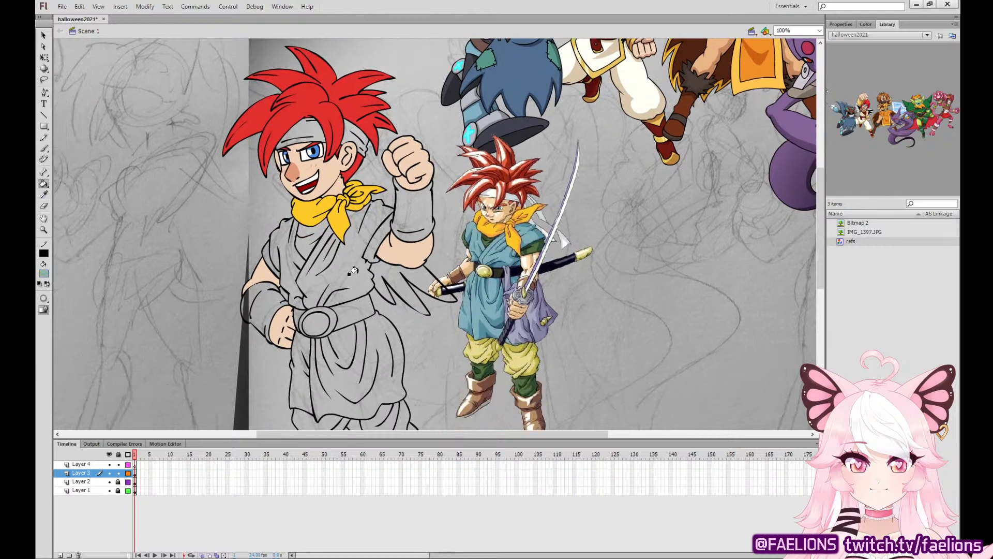
click(342, 248)
click(283, 275)
click(338, 338)
click(296, 378)
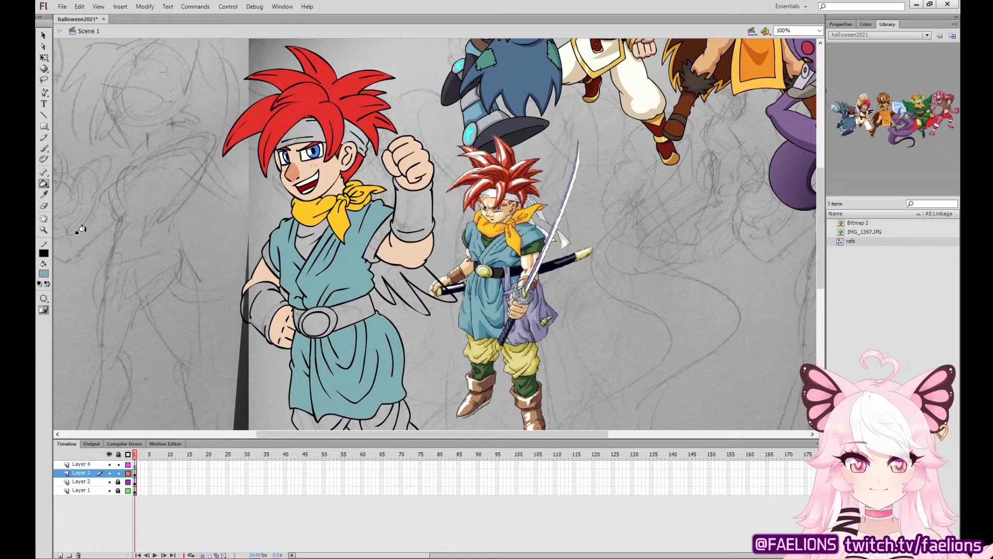
Fill both wristbands with the brown sampled from the reference swordsman's wristband.
key(i)
click(459, 270)
click(264, 311)
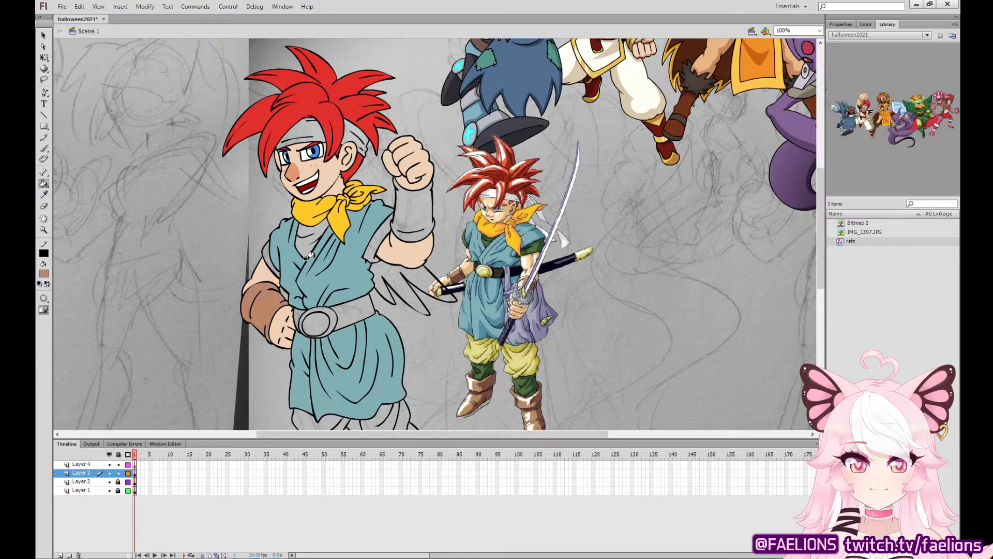
click(413, 212)
Fill the headband's front and side parts with the off-white sampled from the reference swordsman's headband.
key(i)
click(494, 192)
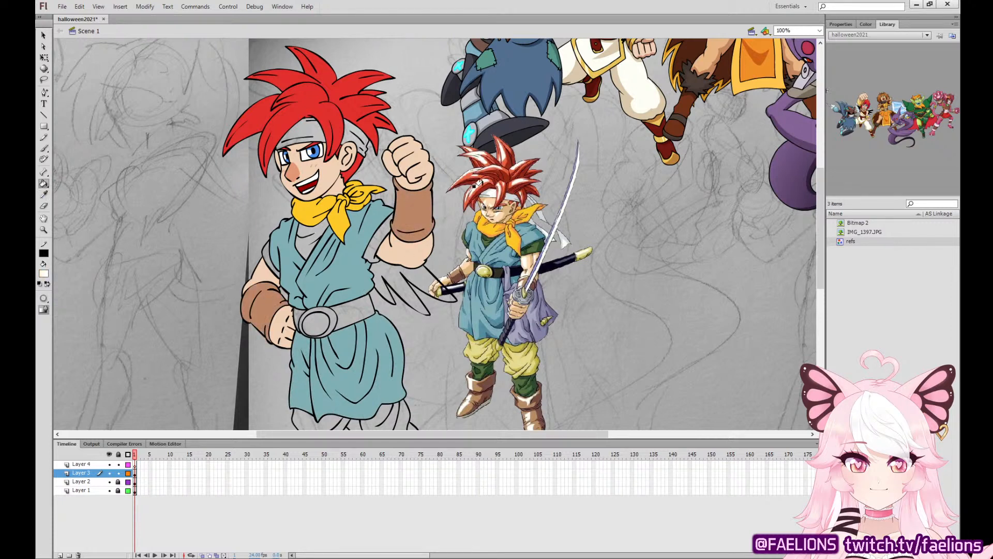
click(306, 138)
click(343, 124)
Fill the undershirt collar, both sleeve cuffs and both leg wraps with the dark green sampled from the reference swordsman's sleeve.
click(44, 195)
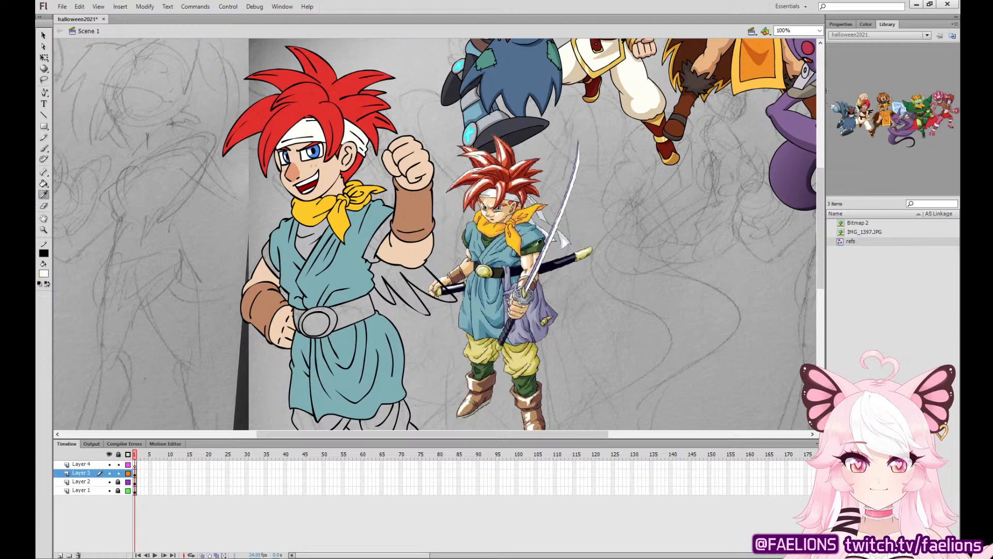
click(534, 248)
click(305, 248)
click(367, 227)
click(265, 257)
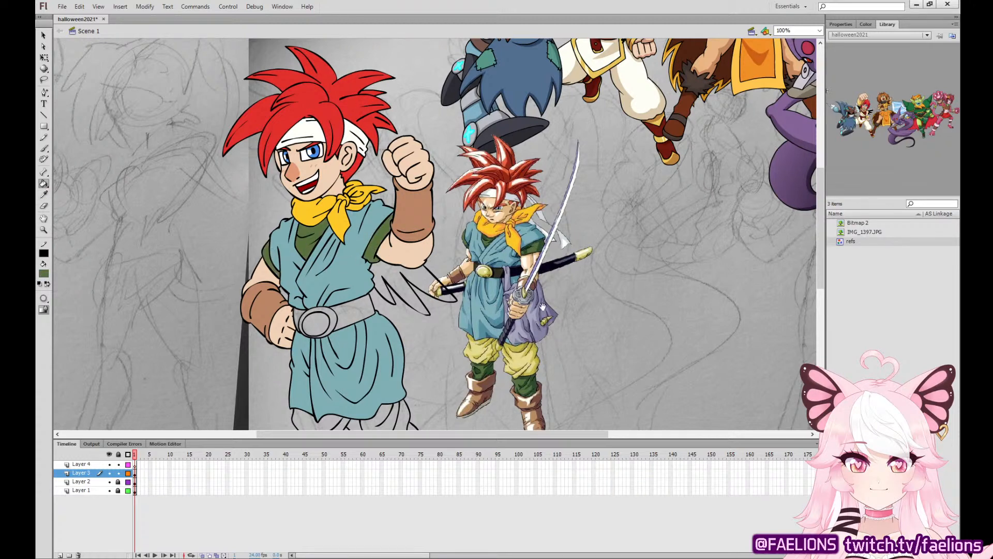
drag(543, 306, 529, 234)
click(313, 413)
click(385, 410)
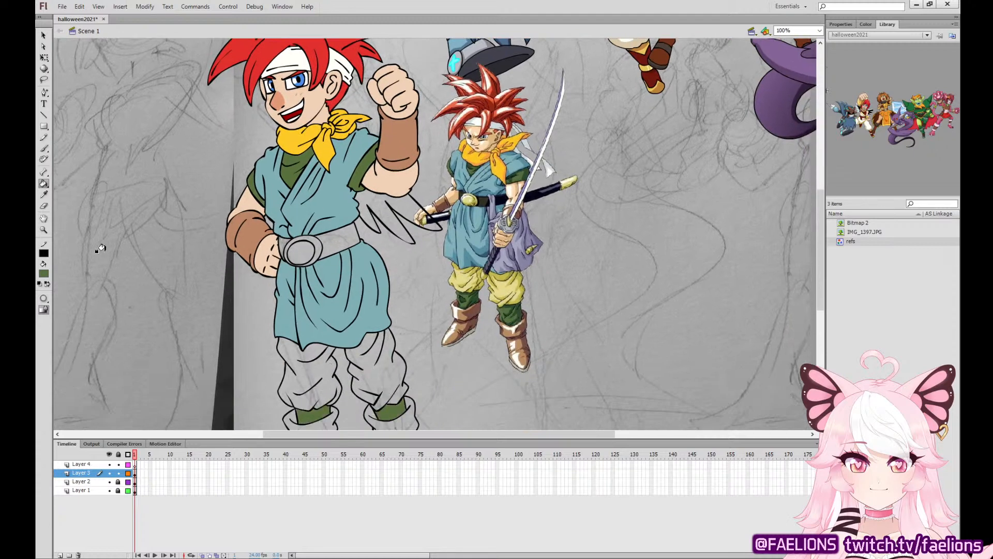
Fill the cuffs and feet of both boots with the brown sampled from the raised arm's wristband.
key(i)
click(407, 155)
drag(425, 262, 437, 222)
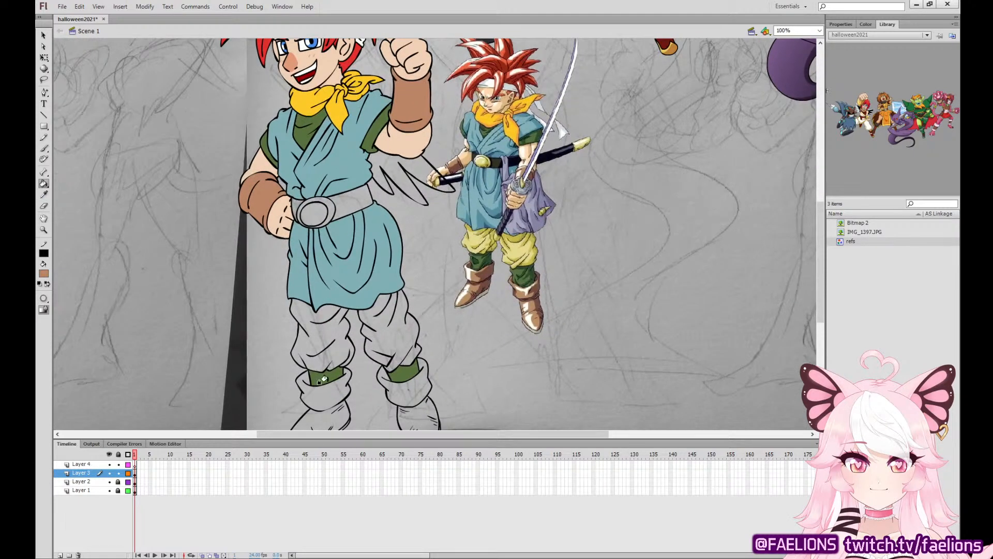
click(320, 390)
click(323, 414)
click(399, 391)
click(405, 412)
Fill both trouser legs and the belt buckle with the pale yellow sampled from the reference swordsman's trousers.
key(i)
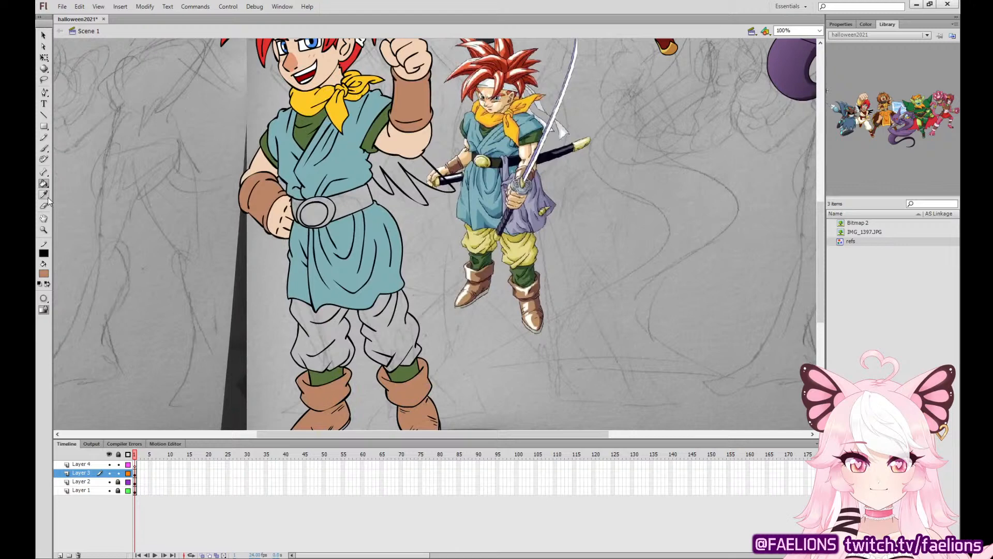
click(521, 248)
click(375, 329)
click(323, 331)
scroll(362, 310, down, 4)
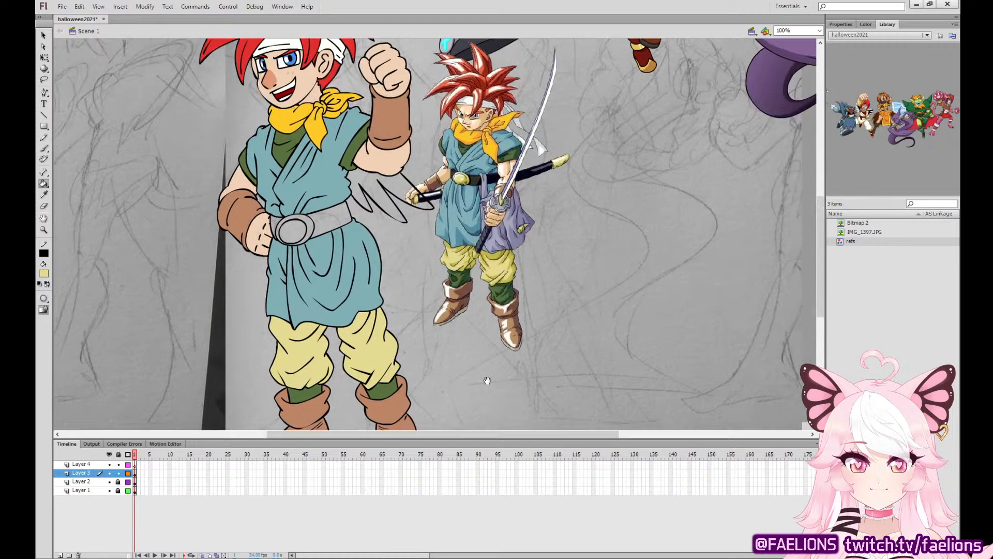
scroll(317, 268, up, 5)
click(295, 228)
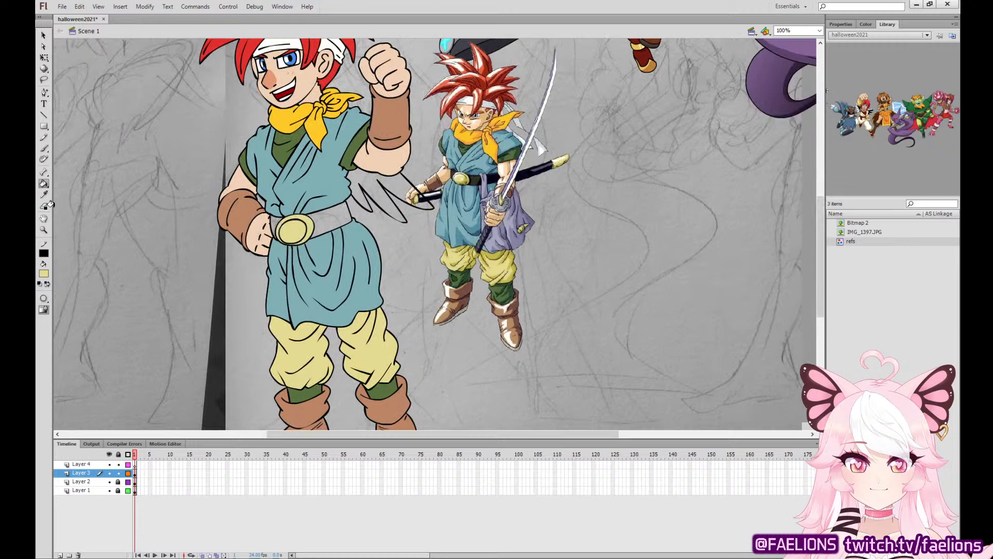
Fill the belt on both sides of the buckle with the near-black sampled from the reference swordsman's belt.
key(i)
click(478, 174)
click(331, 220)
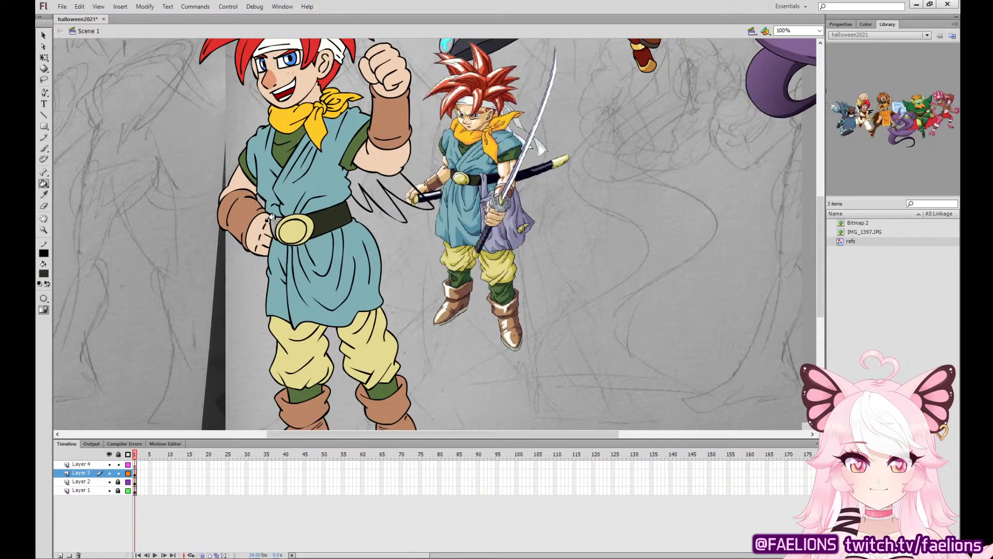
click(272, 226)
Fill the pointed ribbon ends below the raised elbow with the white sampled from the winged character's trousers.
scroll(105, 188, up, 4)
click(44, 195)
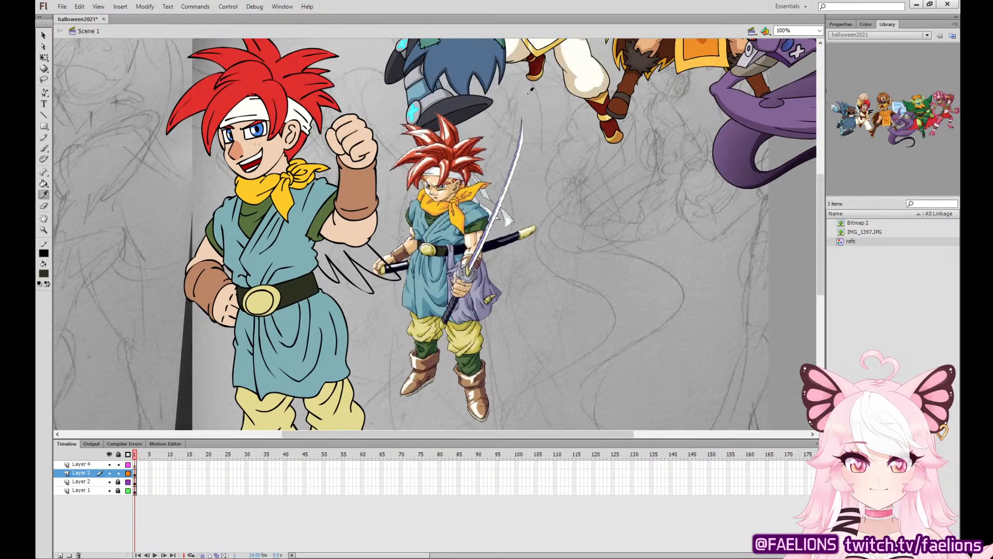
drag(524, 116, 475, 266)
click(568, 98)
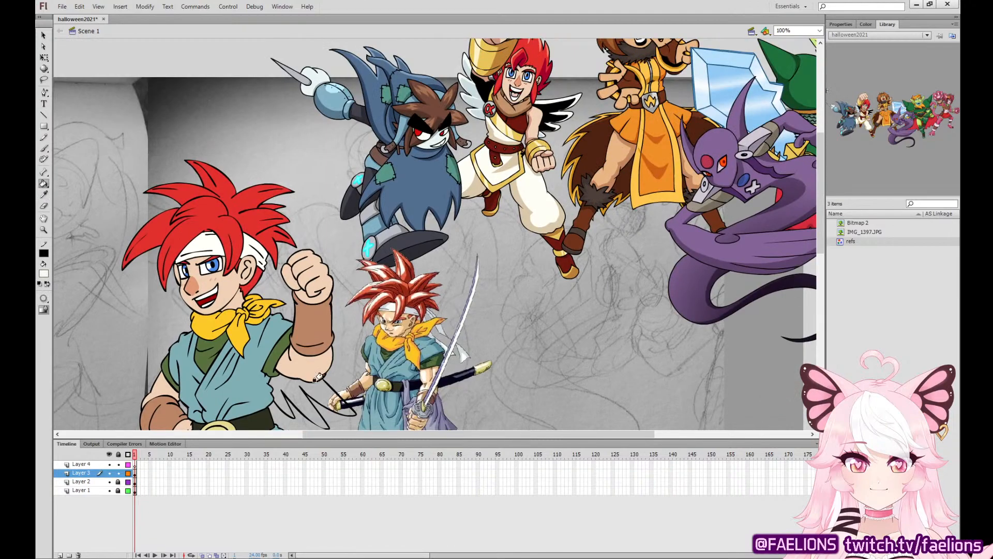
click(315, 382)
Brush black outlines of the headband's tails hanging behind the neck toward the raised arm, on Layer 3.
click(44, 148)
key(ctrl+=)
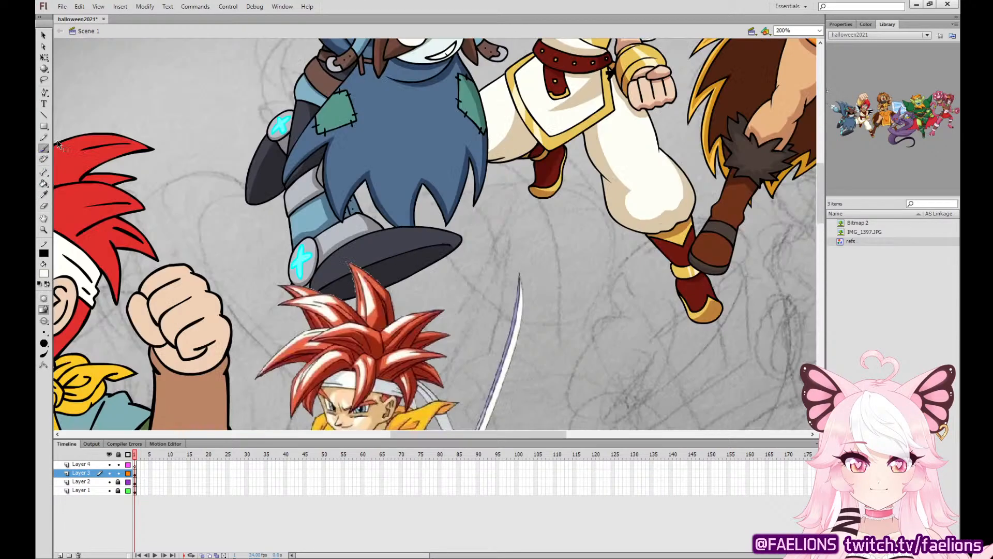
mouse_move(416, 298)
mouse_down()
mouse_move(544, 233)
mouse_move(626, 221)
mouse_up()
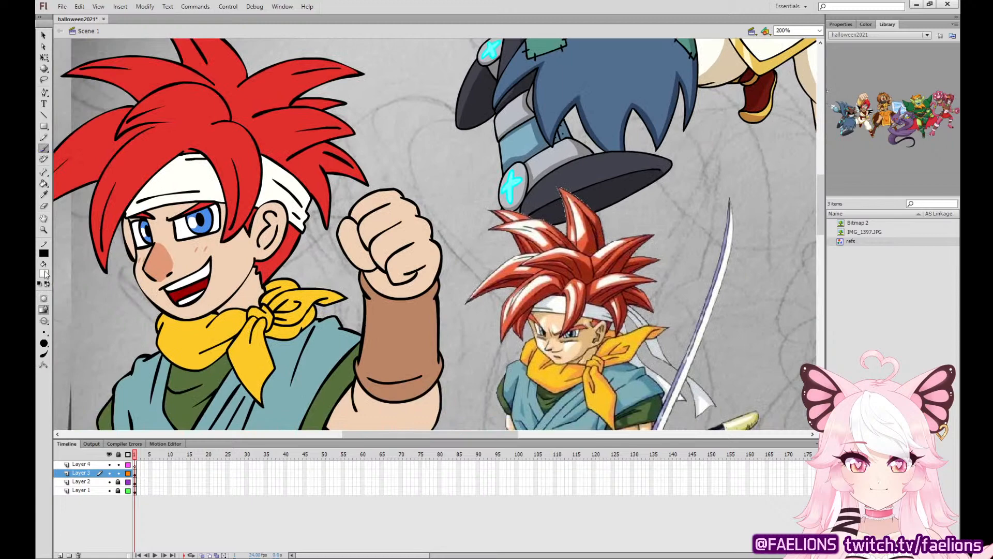
click(58, 303)
click(135, 472)
drag(305, 218, 324, 311)
key(ctrl+z)
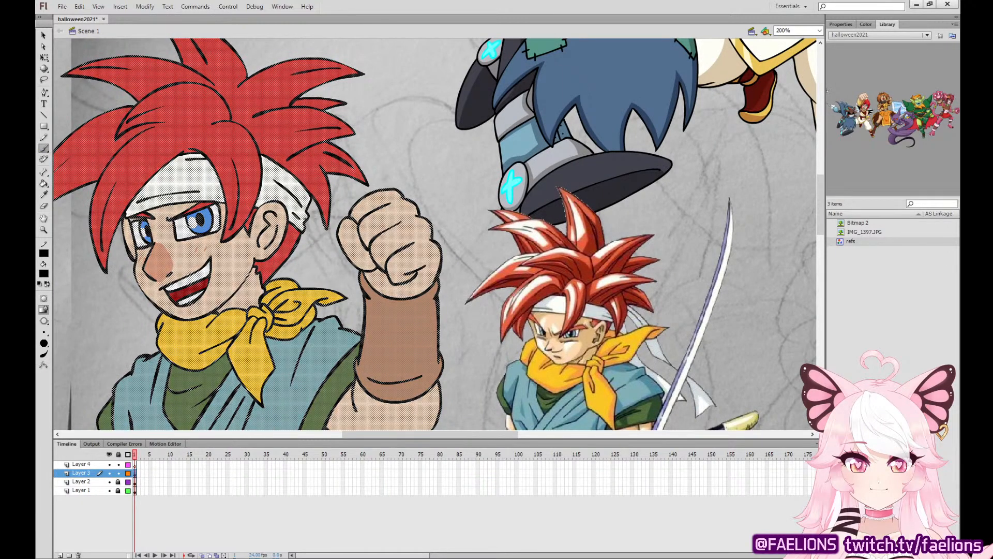
drag(305, 219, 325, 342)
drag(306, 210, 357, 331)
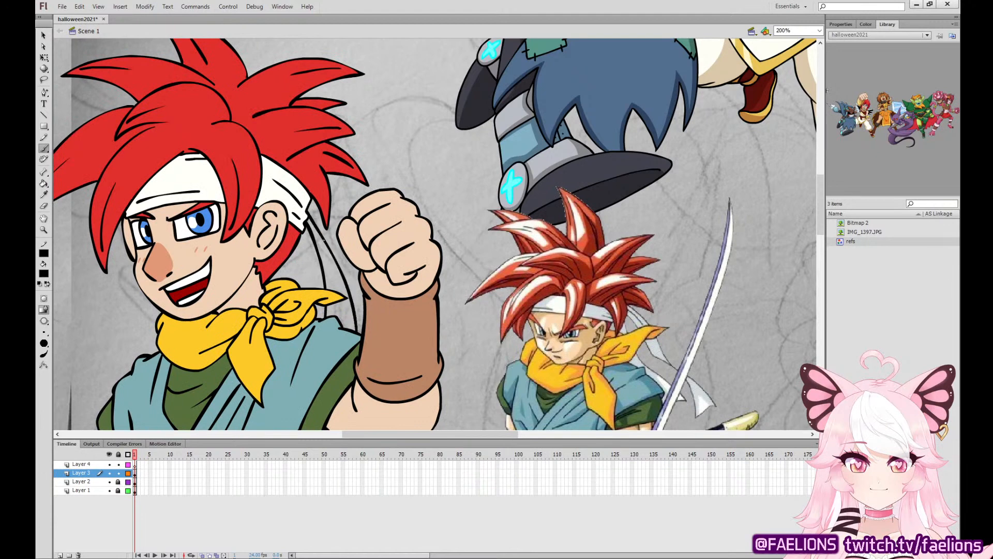
drag(306, 218, 333, 279)
drag(296, 249, 286, 277)
mouse_move(304, 228)
mouse_down()
mouse_move(287, 276)
mouse_move(297, 288)
mouse_up()
mouse_move(301, 236)
mouse_down()
mouse_move(312, 366)
mouse_move(299, 280)
mouse_up()
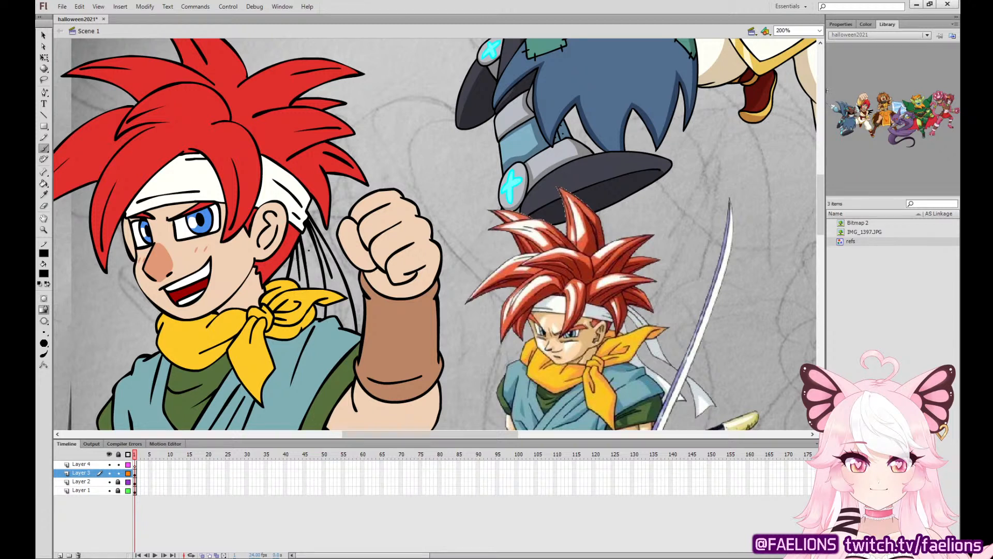
Fill the headband tails behind the neck with white.
click(44, 183)
click(299, 266)
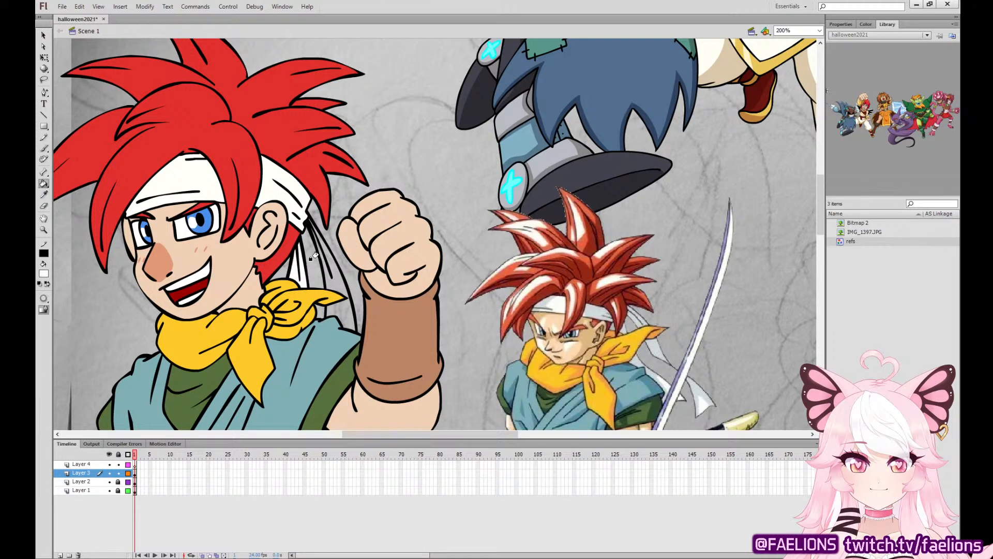
click(340, 285)
key(ctrl+minus)
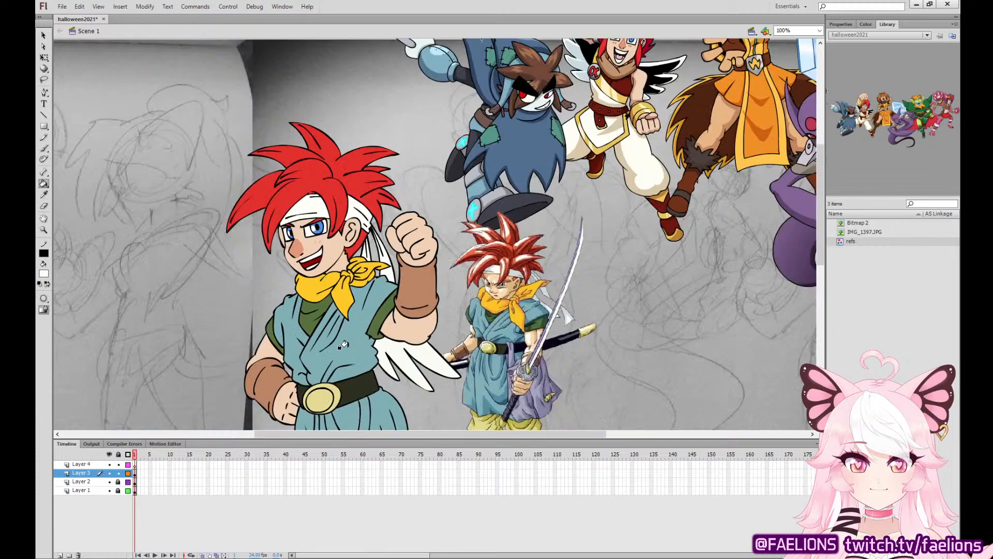
Delete the reference swordsman picture from the unlocked Layer 2.
drag(516, 223, 518, 198)
key(q)
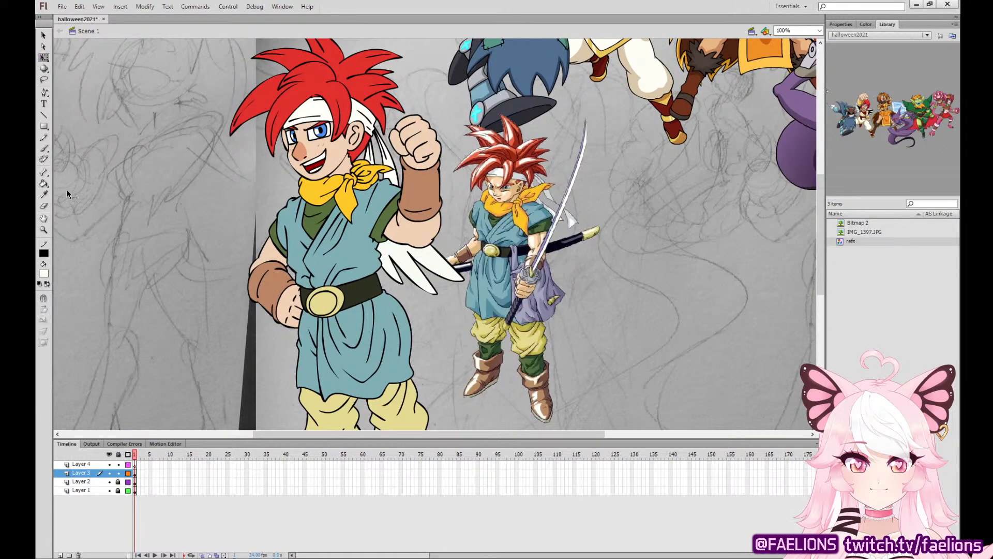
click(525, 284)
key(Delete)
key(ctrl+minus)
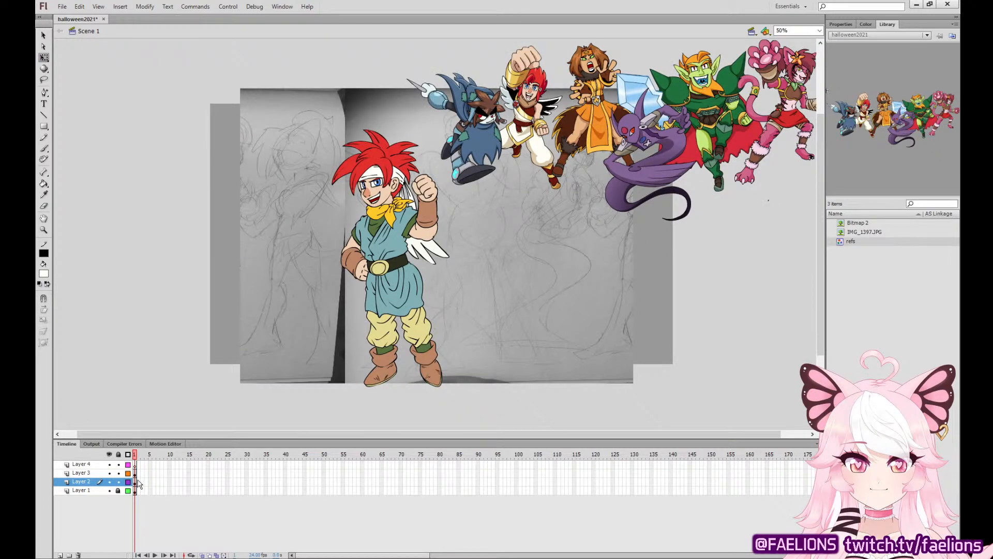
Select all of the swordsman's artwork on Layer 3 and move it slightly up.
click(138, 481)
click(135, 473)
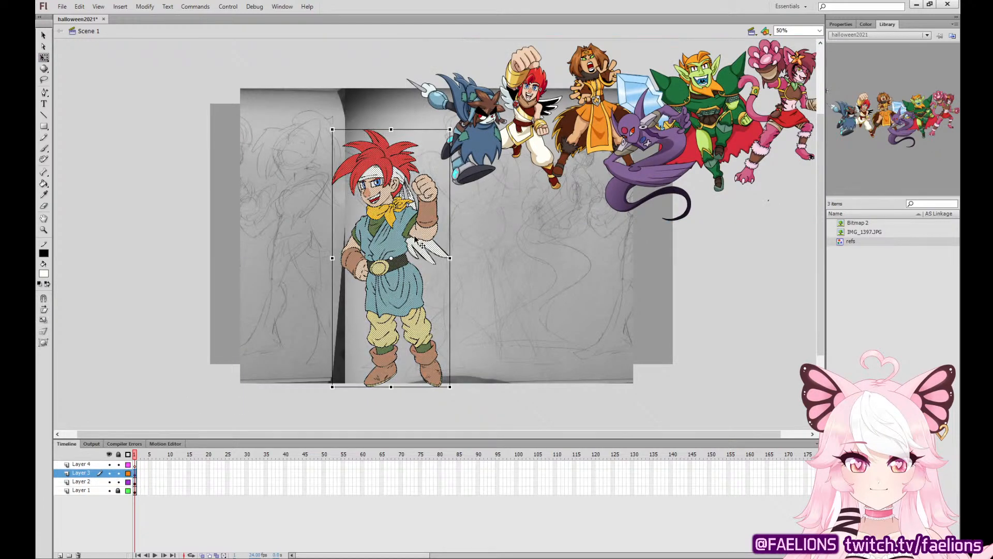
drag(419, 229, 417, 216)
click(672, 384)
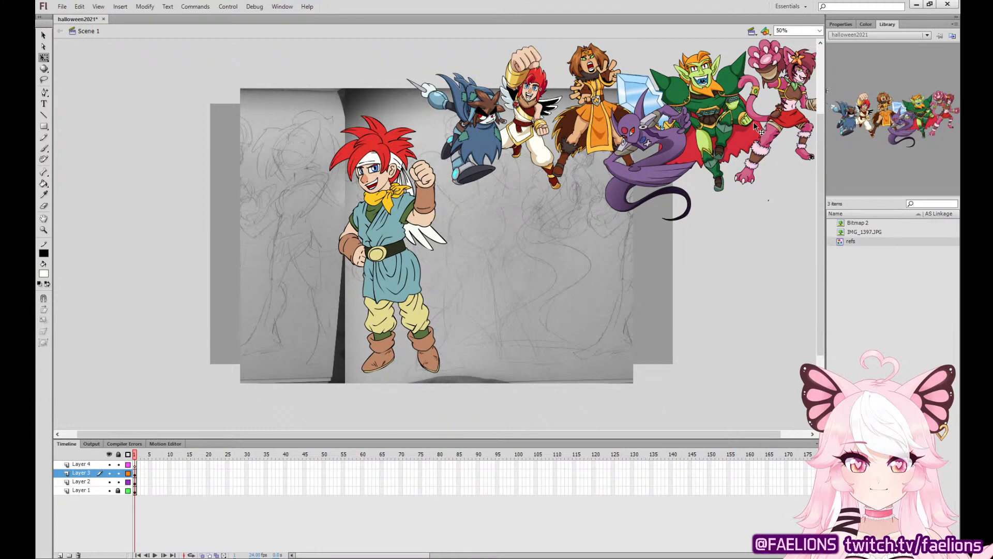
Move the lineup of finished characters on Layer 2 up and to the left, above the swordsman.
drag(753, 124, 580, 54)
drag(552, 88, 541, 119)
click(718, 146)
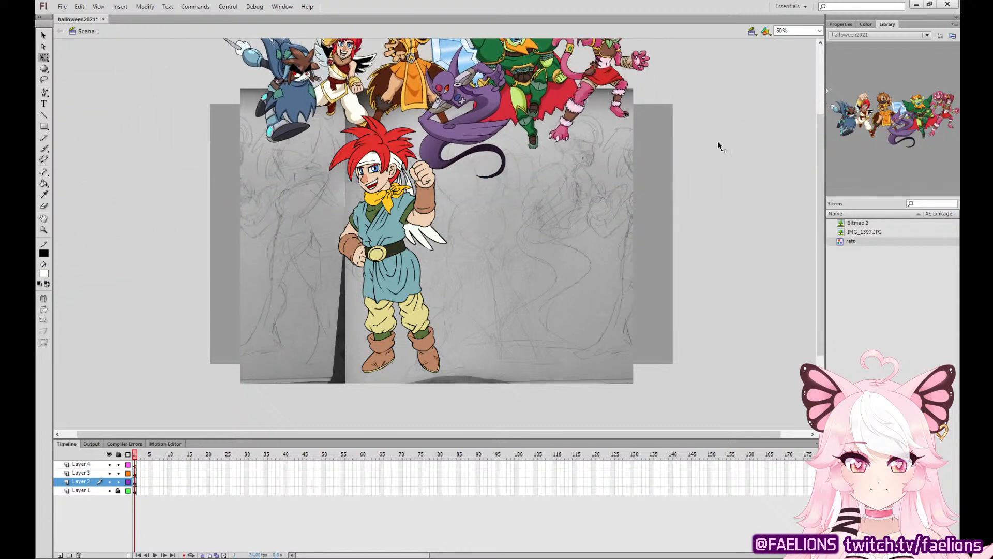
Move the lineup of finished characters on Layer 2 to the right and slightly up, clear of the swordsman's hair, and deselect it.
drag(706, 151, 695, 179)
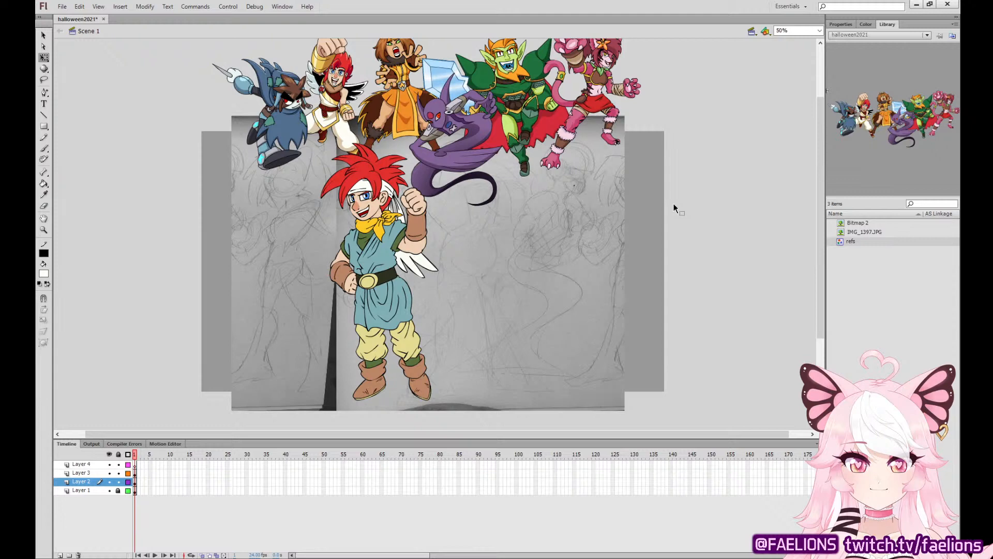
drag(608, 105, 659, 123)
click(712, 177)
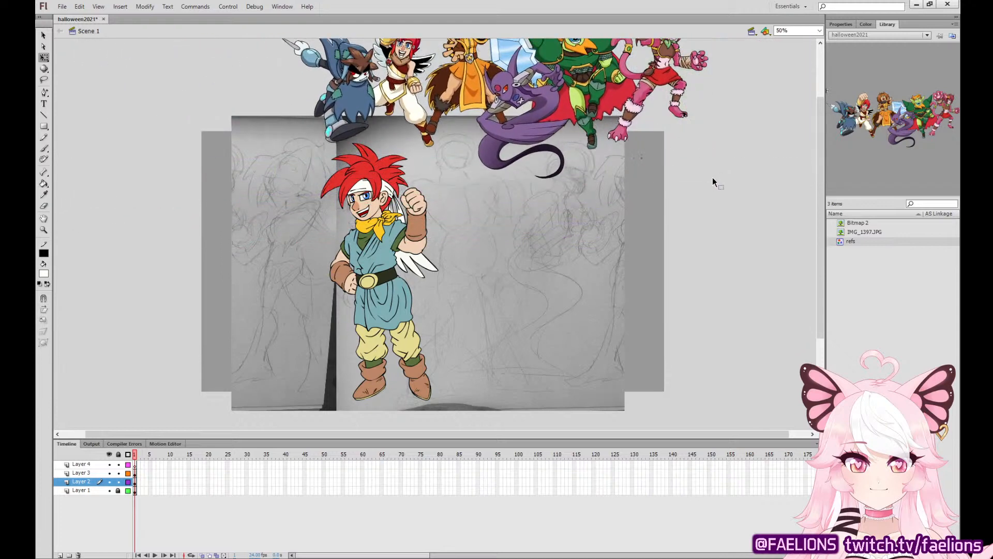
Remove the stray dot below the pink cat character inside the refs symbol and return to Scene 1.
drag(685, 193, 662, 231)
click(636, 189)
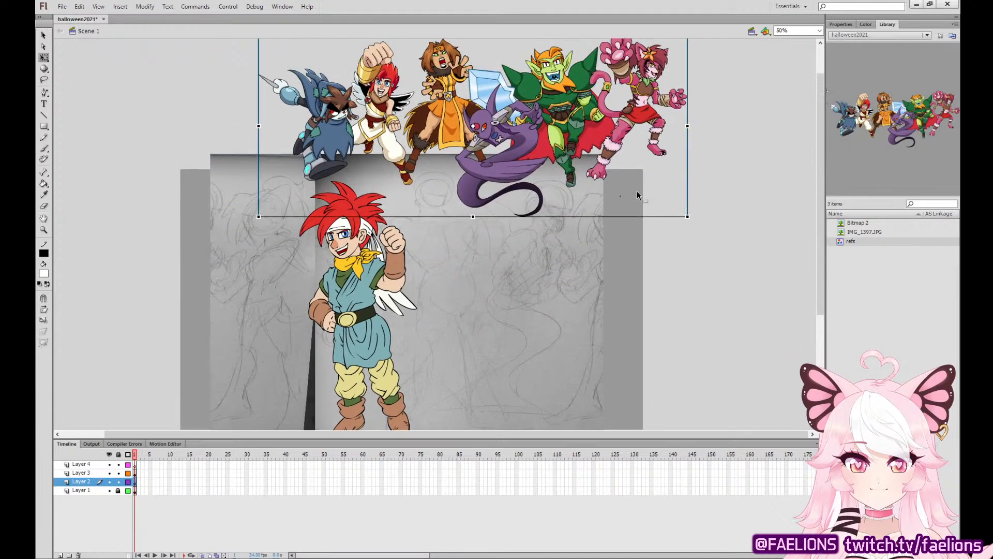
double_click(619, 187)
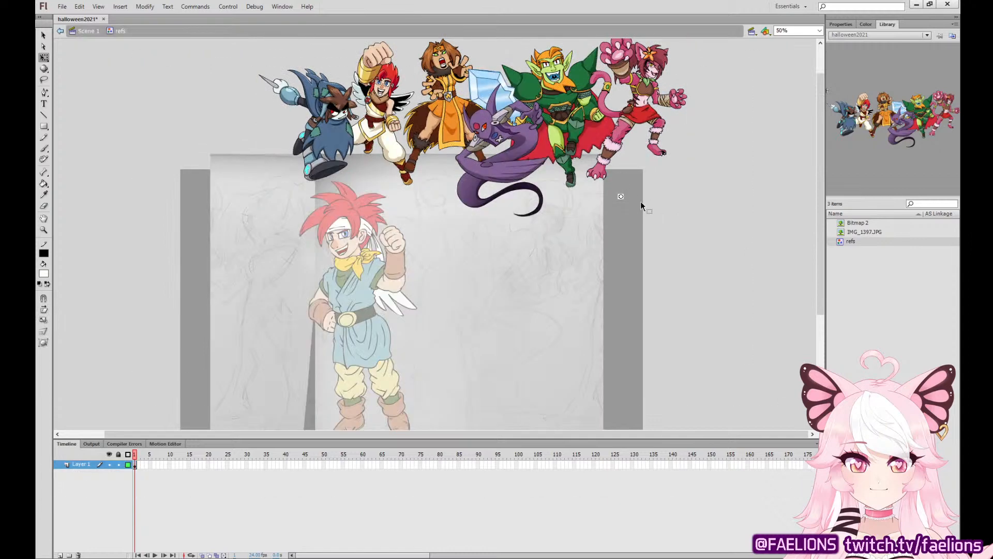
click(88, 32)
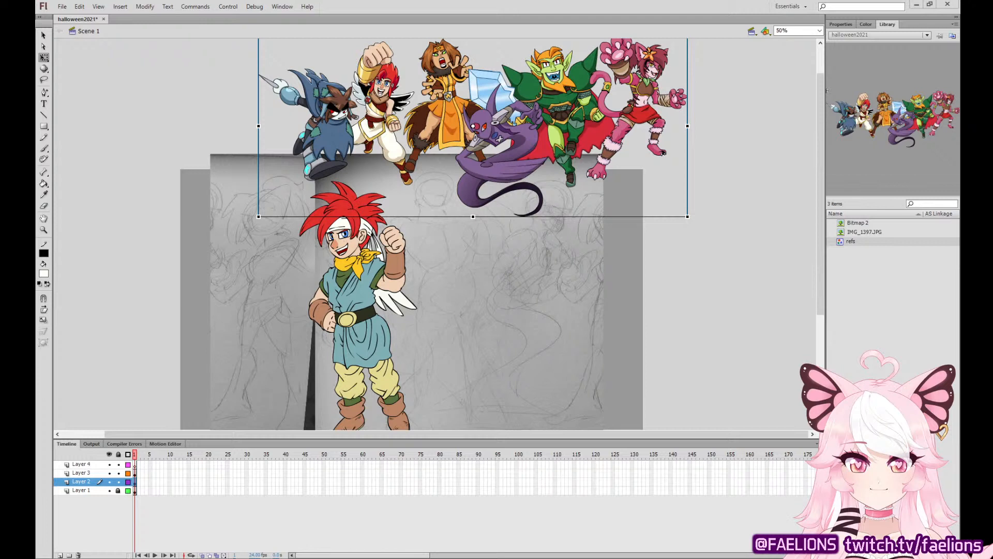
click(673, 302)
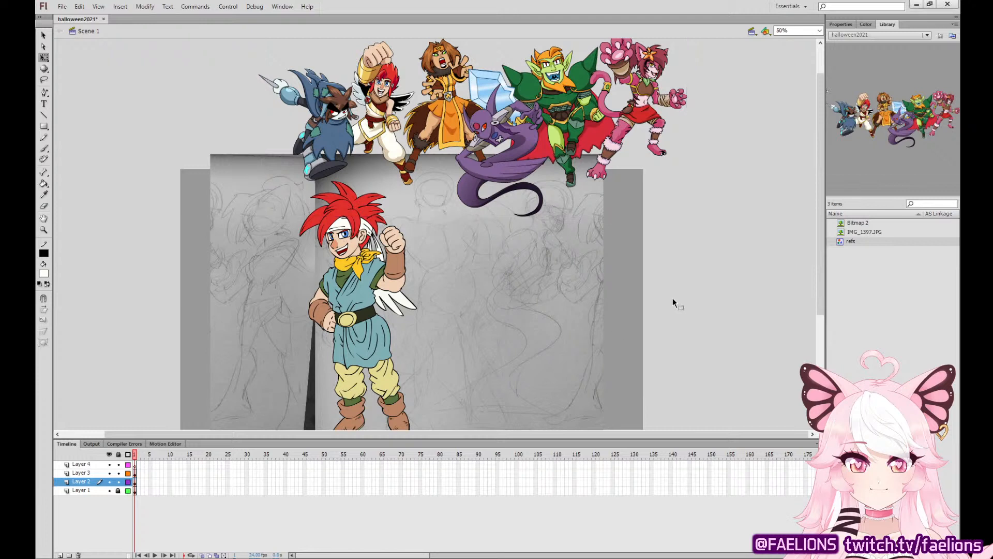
Examine the swordsman's tunic, belt and white headband tails up close, and look over the whole figure again.
scroll(664, 317, down, 2)
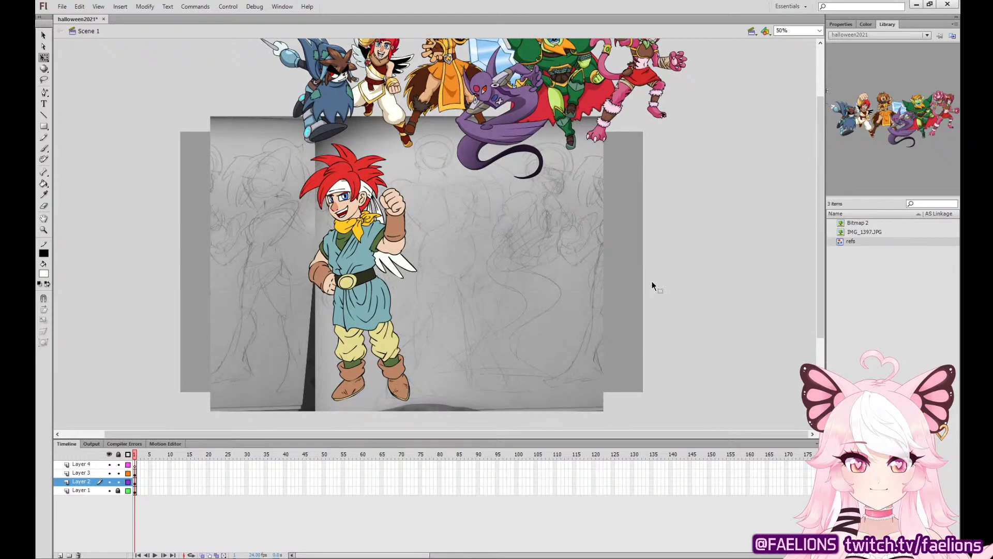
key(ctrl+equal)
key(ctrl+equal)
drag(415, 320, 530, 212)
mouse_move(459, 242)
mouse_down()
mouse_move(428, 206)
mouse_move(456, 256)
mouse_move(452, 238)
mouse_up()
drag(465, 295, 461, 292)
drag(445, 208, 433, 212)
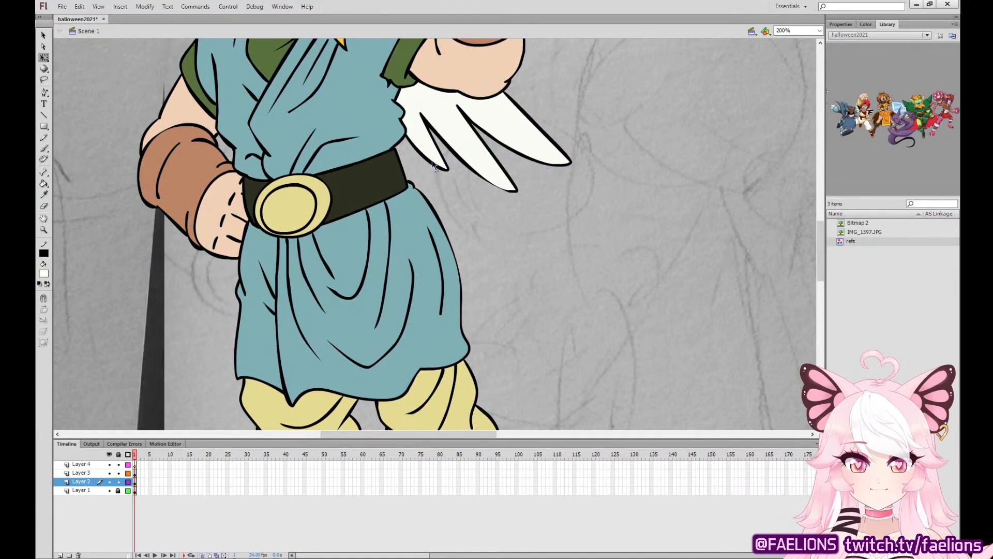
key(ctrl+minus)
key(ctrl+minus)
drag(560, 234, 557, 250)
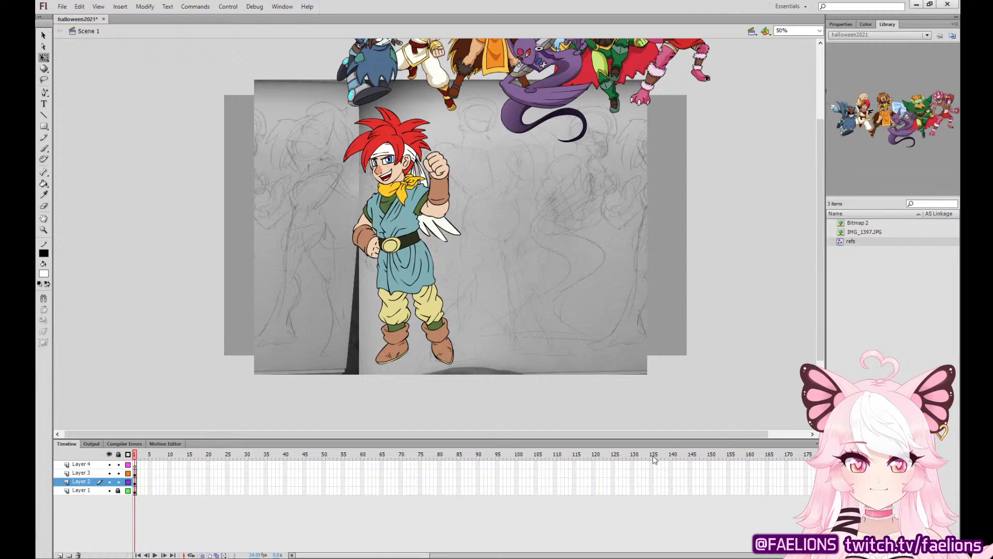
Lock Layer 3, paste the white-haired bearded man's reference picture into Layer 4, and place it over the right part of the sketch.
drag(663, 197, 642, 293)
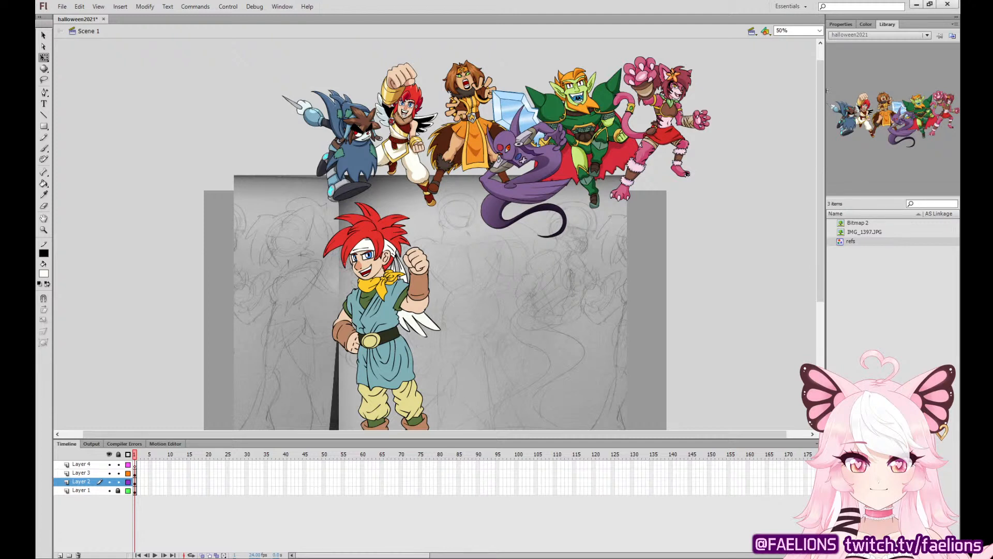
click(136, 482)
click(135, 473)
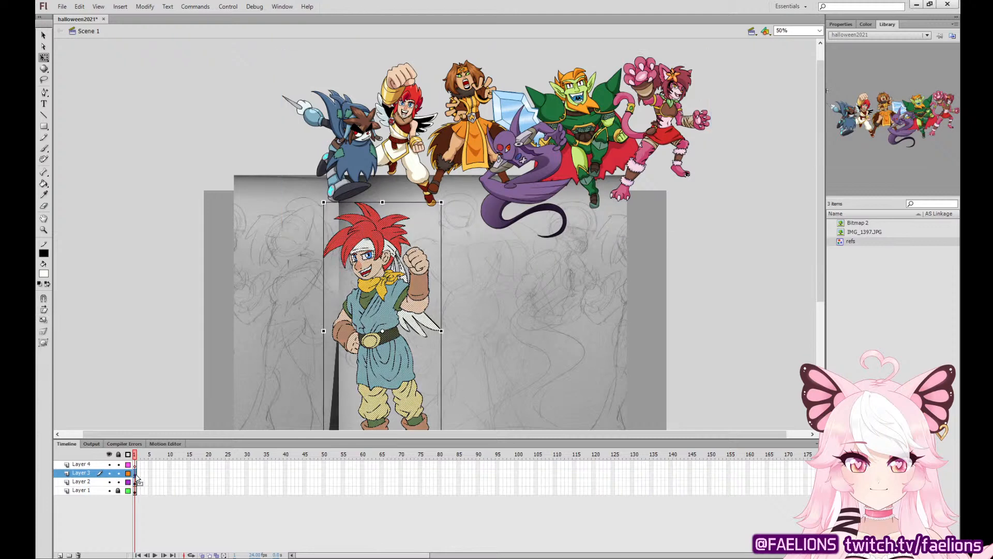
click(117, 473)
click(135, 464)
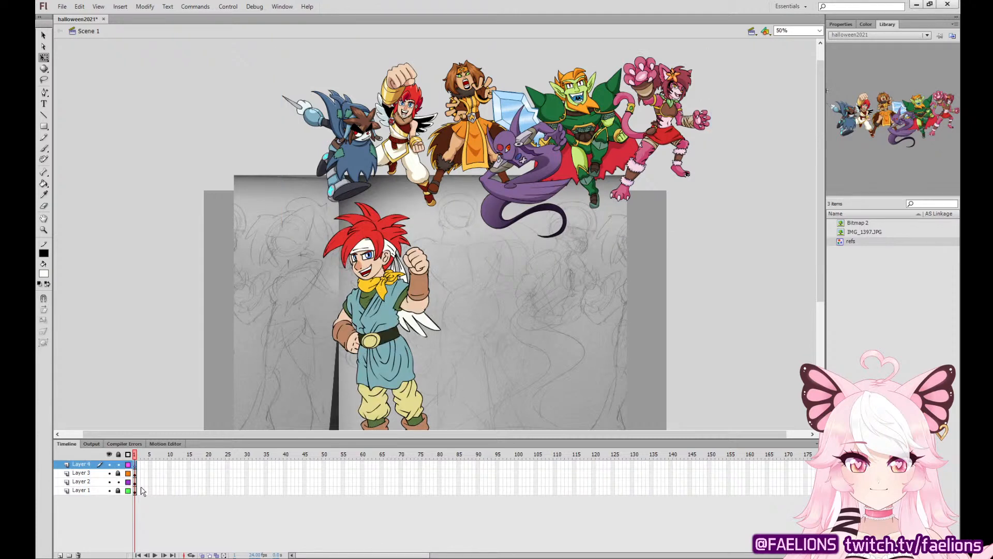
key(ctrl+v)
drag(451, 230, 580, 291)
click(673, 278)
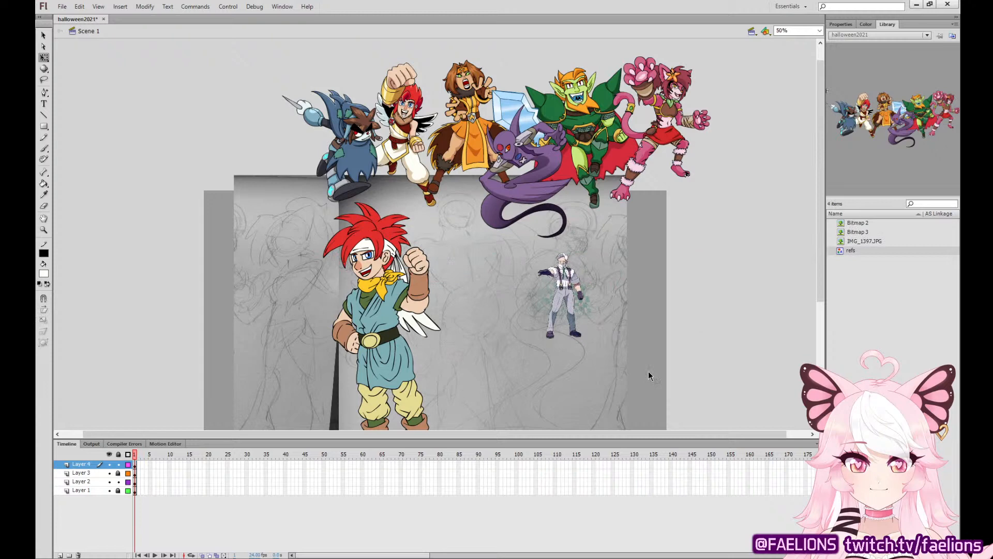
Move the lineup of finished characters up off the sketch, and shift the bearded man's reference picture slightly up.
drag(558, 174, 567, 118)
click(685, 234)
drag(664, 295, 656, 232)
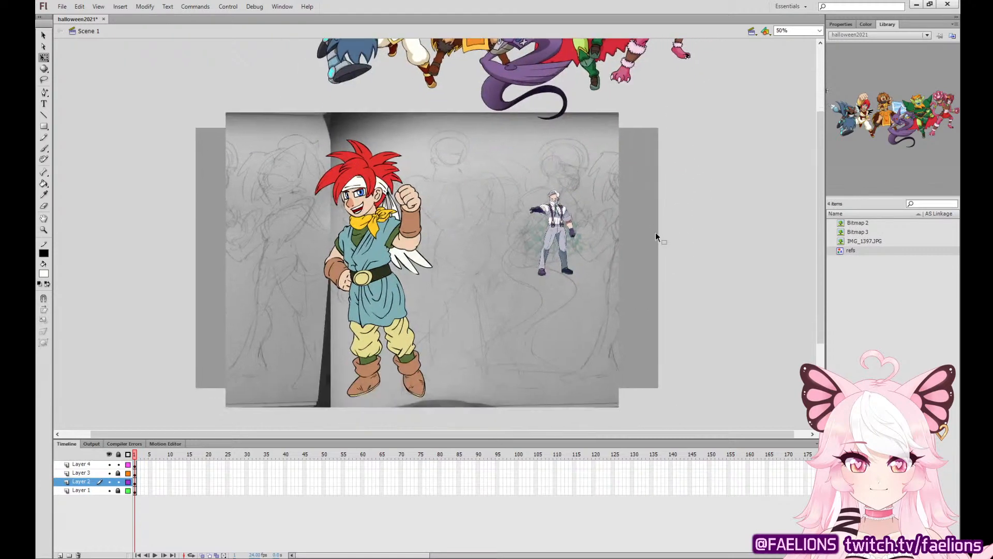
drag(574, 232, 566, 202)
click(646, 191)
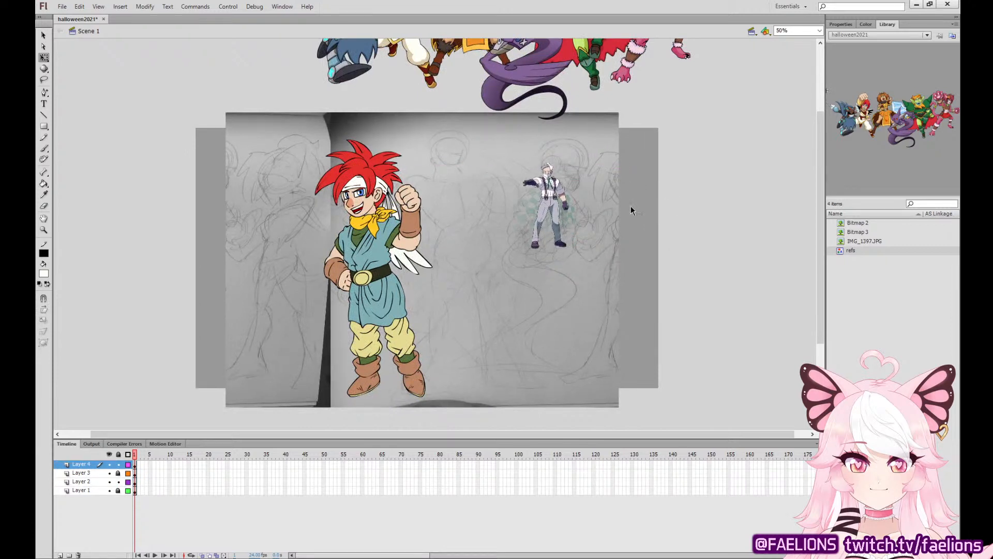
Add a new layer directly above Layer 3 and save the file.
click(105, 473)
click(135, 482)
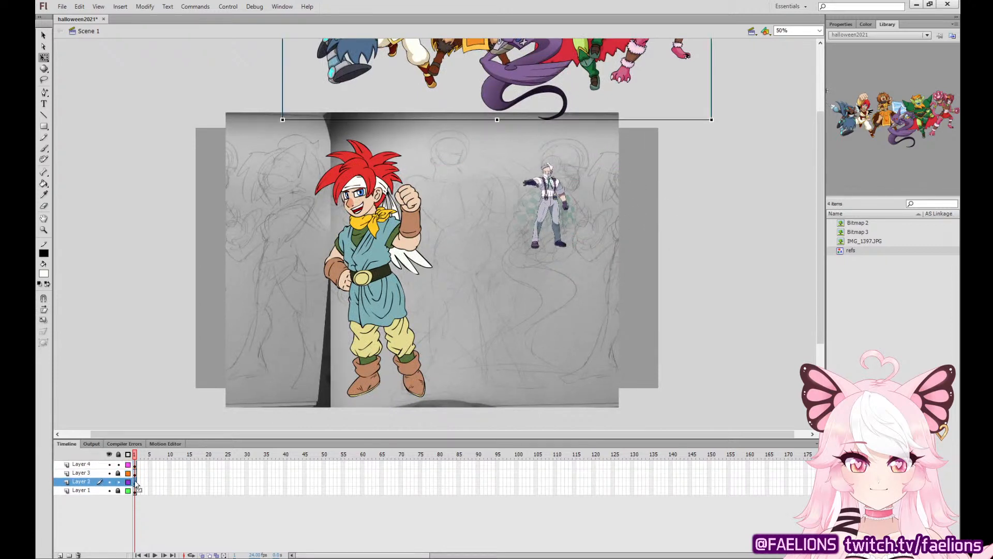
click(60, 555)
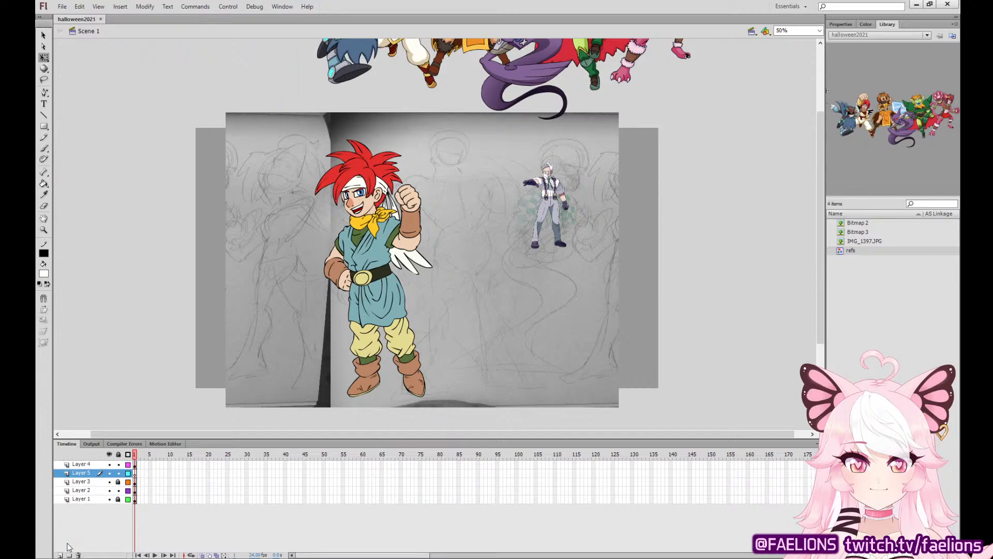
mouse_move(88, 21)
mouse_down()
mouse_move(92, 41)
mouse_move(89, 18)
mouse_up()
Ink the zigzag upper edge of the bearded man's beard over the middle sketched head, using the Brush with a black fill.
key(ctrl+equal)
key(ctrl+equal)
drag(711, 150, 446, 457)
drag(685, 294, 709, 317)
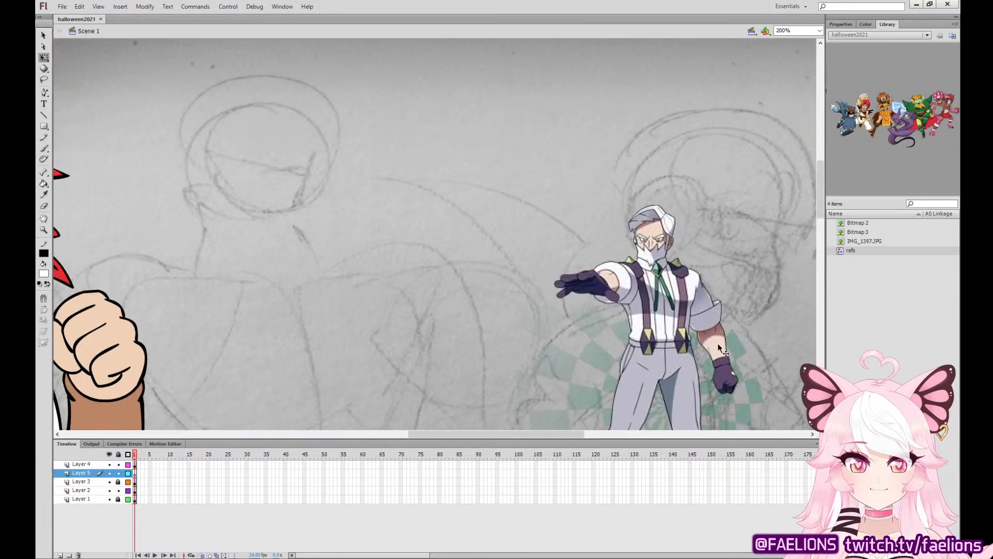
drag(471, 290, 489, 327)
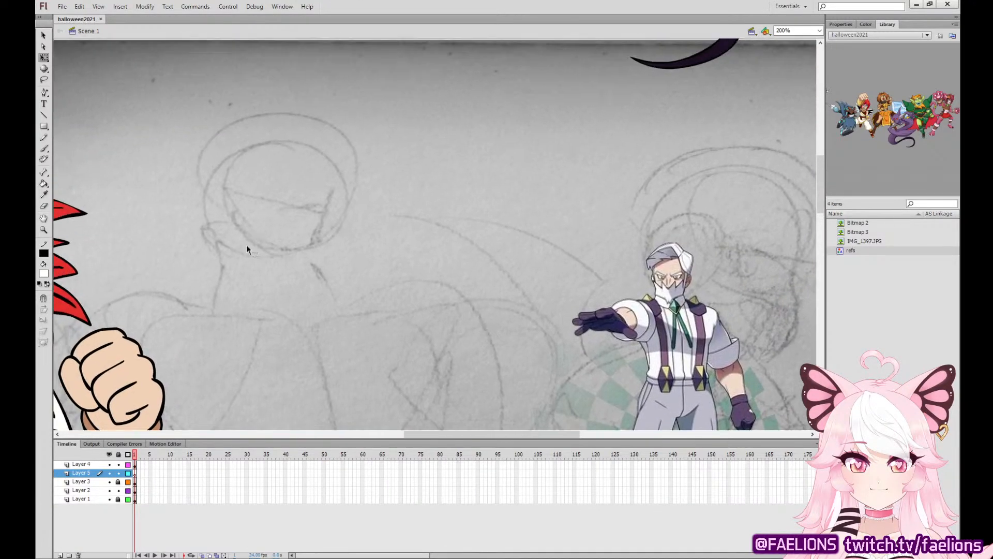
click(44, 149)
click(45, 273)
click(58, 307)
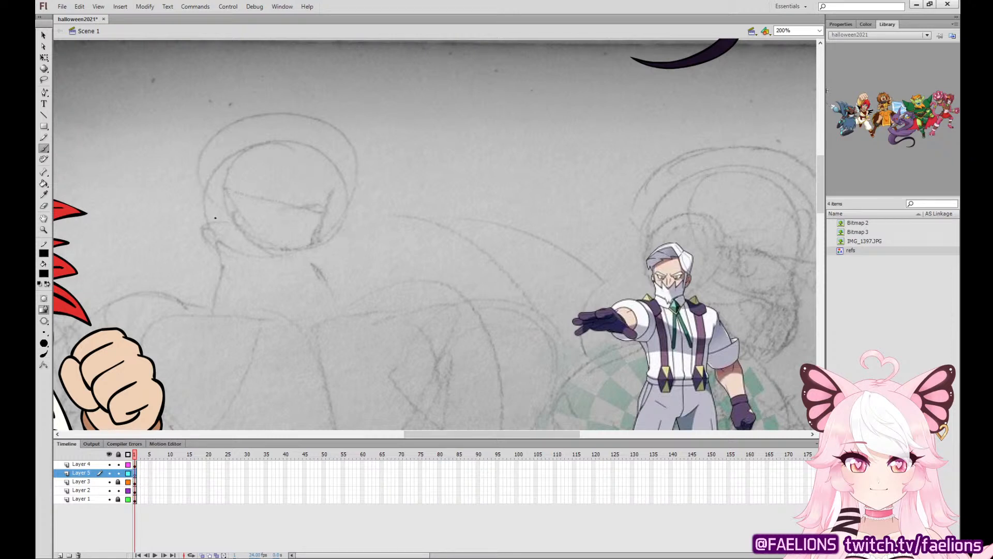
mouse_move(202, 188)
mouse_down()
mouse_move(211, 241)
mouse_move(216, 208)
mouse_move(265, 256)
mouse_move(230, 177)
mouse_move(301, 244)
mouse_move(239, 193)
mouse_move(248, 229)
mouse_up()
key(ctrl+z)
key(ctrl+z)
key(ctrl+z)
mouse_move(305, 247)
mouse_down()
mouse_move(246, 181)
mouse_move(222, 252)
mouse_up()
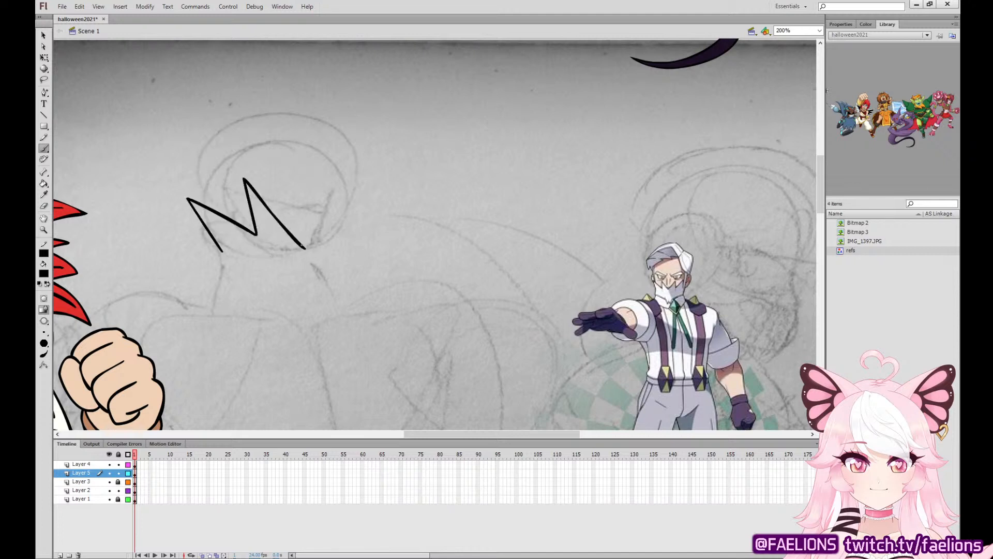
mouse_move(305, 248)
mouse_down()
mouse_move(342, 180)
mouse_move(336, 241)
mouse_move(389, 198)
mouse_move(348, 262)
mouse_up()
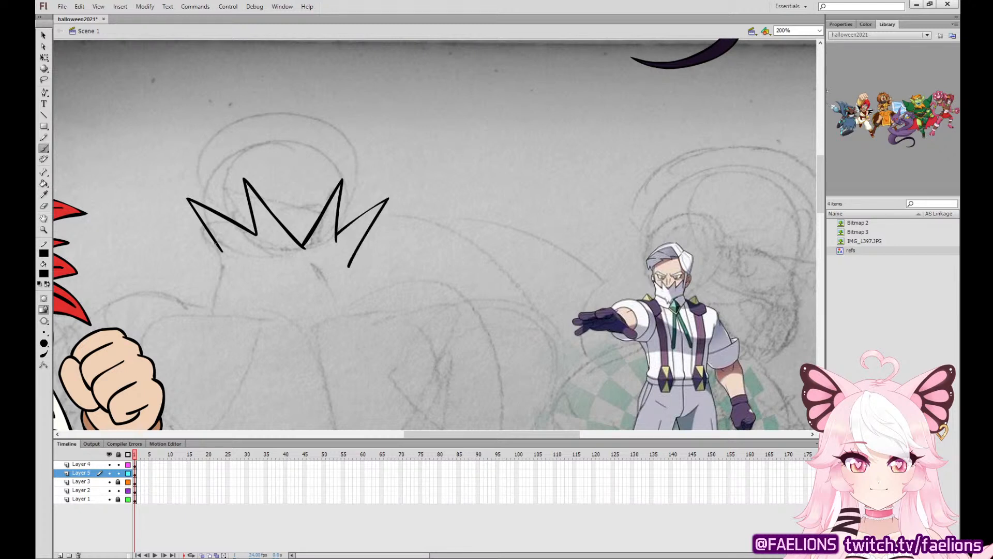
Ink the beard's lower outline, narrowing to a small forked tip below the chin.
mouse_move(214, 242)
mouse_down()
mouse_move(224, 281)
mouse_move(270, 298)
mouse_move(307, 329)
mouse_move(351, 275)
mouse_up()
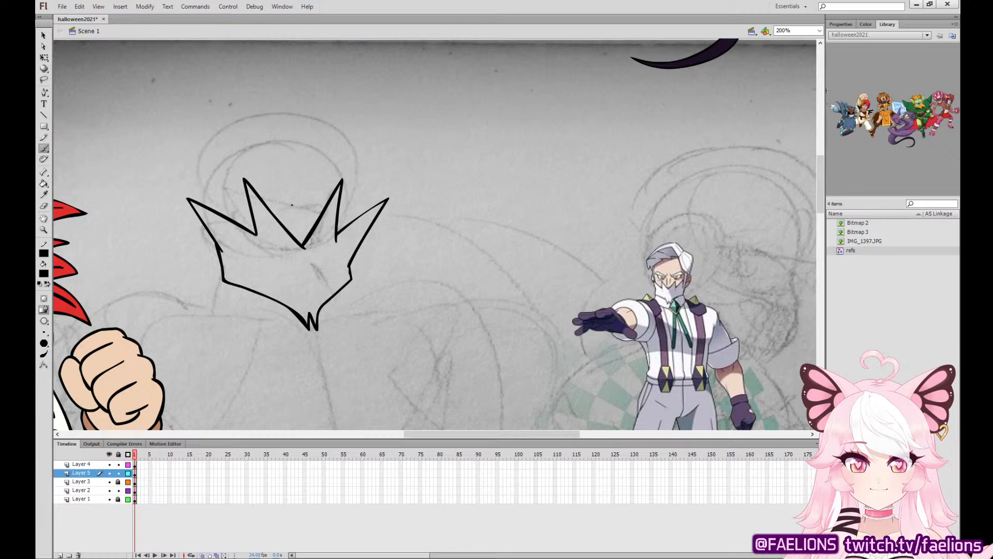
mouse_move(510, 115)
mouse_down()
mouse_move(401, 217)
mouse_move(248, 429)
mouse_up()
mouse_move(593, 121)
mouse_down()
mouse_move(443, 306)
mouse_move(705, 78)
mouse_up()
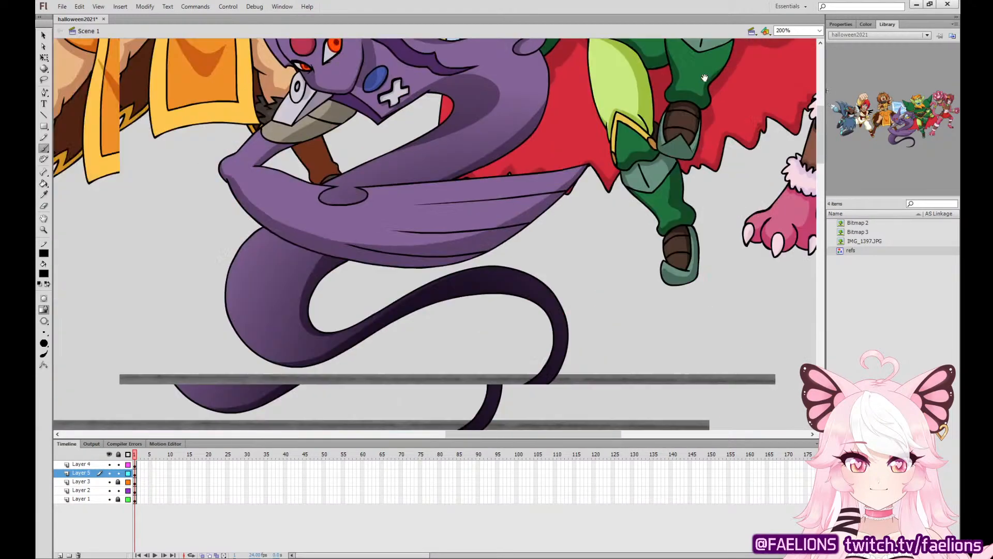
mouse_move(421, 340)
mouse_down()
mouse_move(621, 48)
mouse_move(685, 43)
mouse_up()
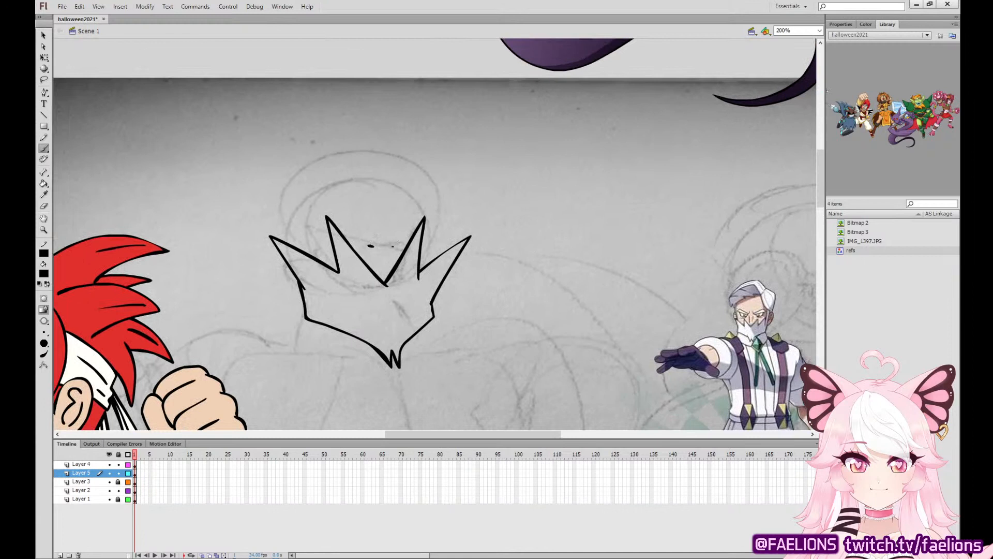
Ink the nose, the smiling mouth line and the small inner spikes on both sides of the beard.
mouse_move(393, 247)
mouse_down()
mouse_move(403, 231)
mouse_move(371, 201)
mouse_move(402, 233)
mouse_move(378, 195)
mouse_up()
key(ctrl+z)
mouse_move(333, 241)
mouse_down()
mouse_move(309, 236)
mouse_move(320, 259)
mouse_move(402, 253)
mouse_up()
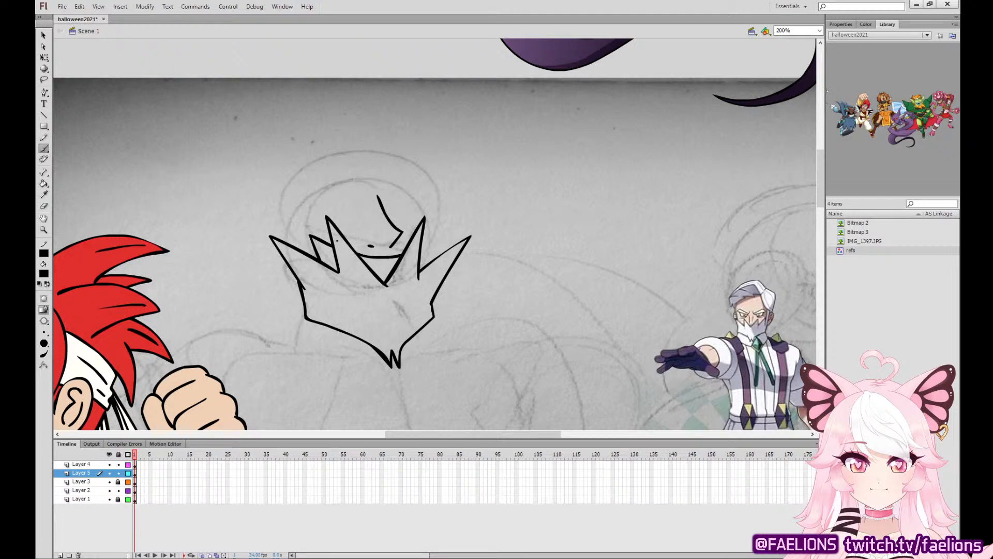
mouse_move(323, 254)
mouse_down()
mouse_move(335, 269)
mouse_move(396, 265)
mouse_move(429, 240)
mouse_move(421, 249)
mouse_up()
key(ctrl+z)
key(ctrl+z)
key(v)
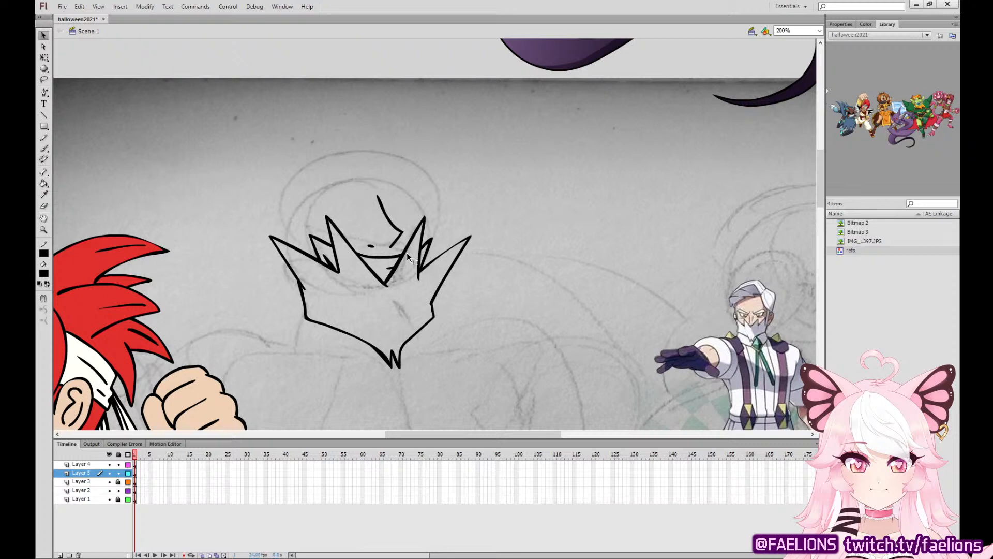
Ink the cheek contours above both ends of the beard, with short whisker strokes joining them to the beard.
click(44, 149)
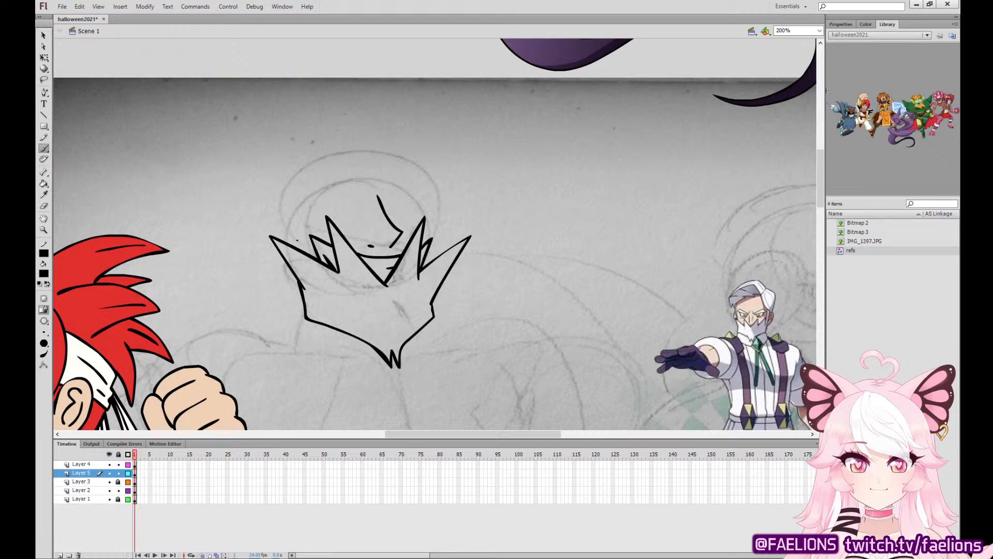
drag(288, 207, 301, 239)
key(ctrl+z)
drag(291, 206, 304, 240)
drag(438, 199, 437, 237)
mouse_move(297, 238)
mouse_down()
mouse_move(308, 252)
mouse_move(293, 247)
mouse_up()
key(ctrl+z)
key(ctrl+z)
key(ctrl+z)
mouse_move(439, 237)
mouse_down()
mouse_move(430, 262)
mouse_move(439, 256)
mouse_up()
key(ctrl+z)
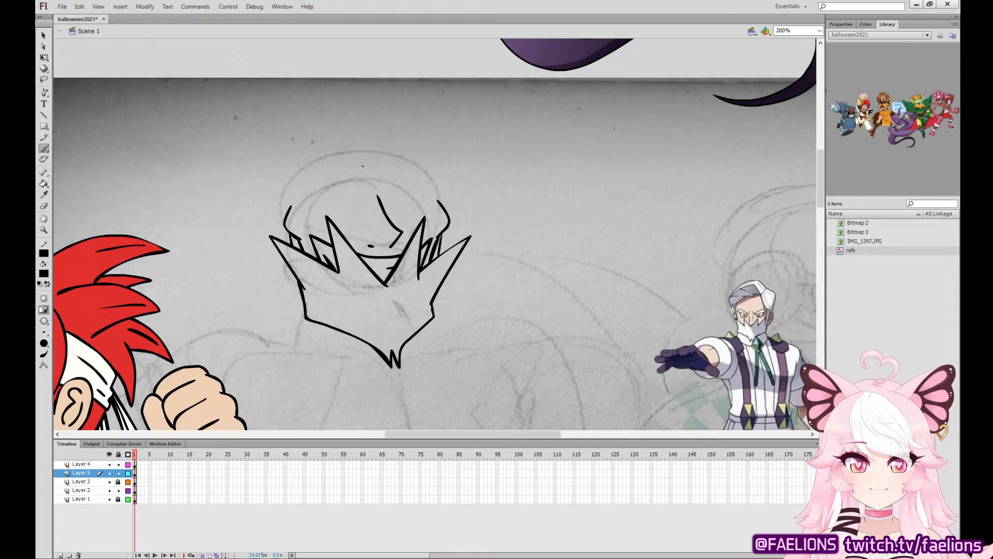
Ink the thick, tufted frowning eyebrows and the narrow rectangular outlines of both eyes.
mouse_move(365, 179)
mouse_down()
mouse_move(329, 162)
mouse_move(288, 167)
mouse_move(286, 189)
mouse_move(314, 177)
mouse_move(382, 194)
mouse_move(445, 182)
mouse_move(450, 169)
mouse_move(432, 160)
mouse_move(384, 194)
mouse_up()
mouse_move(306, 201)
mouse_down()
mouse_move(362, 209)
mouse_move(361, 192)
mouse_move(314, 185)
mouse_move(314, 202)
mouse_up()
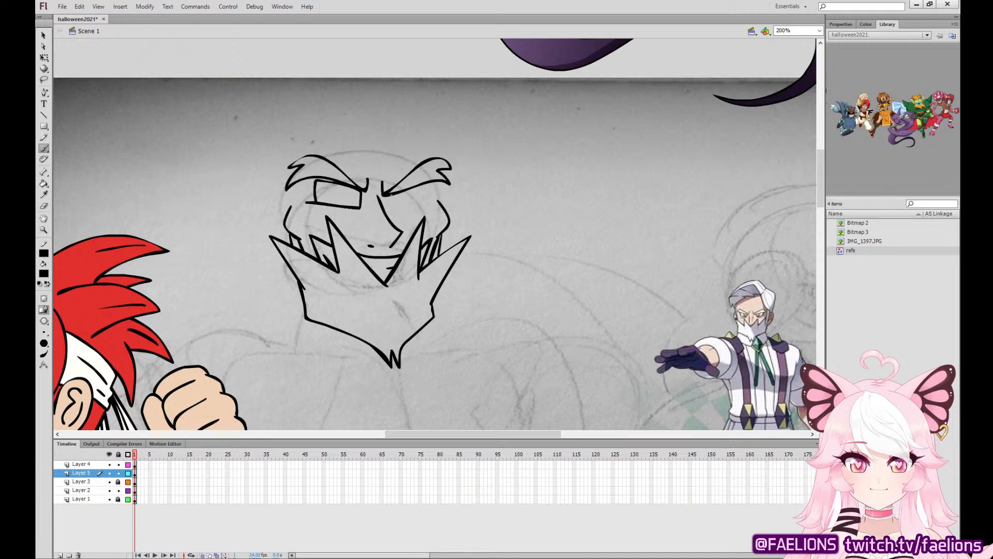
mouse_move(389, 195)
mouse_down()
mouse_move(390, 206)
mouse_move(432, 200)
mouse_move(390, 196)
mouse_move(417, 184)
mouse_move(426, 195)
mouse_move(421, 184)
mouse_up()
key(ctrl+z)
key(ctrl+z)
key(ctrl+z)
Ink V-shaped iris lines inside both eyes.
drag(326, 182, 333, 203)
drag(397, 192, 402, 204)
drag(407, 190, 402, 204)
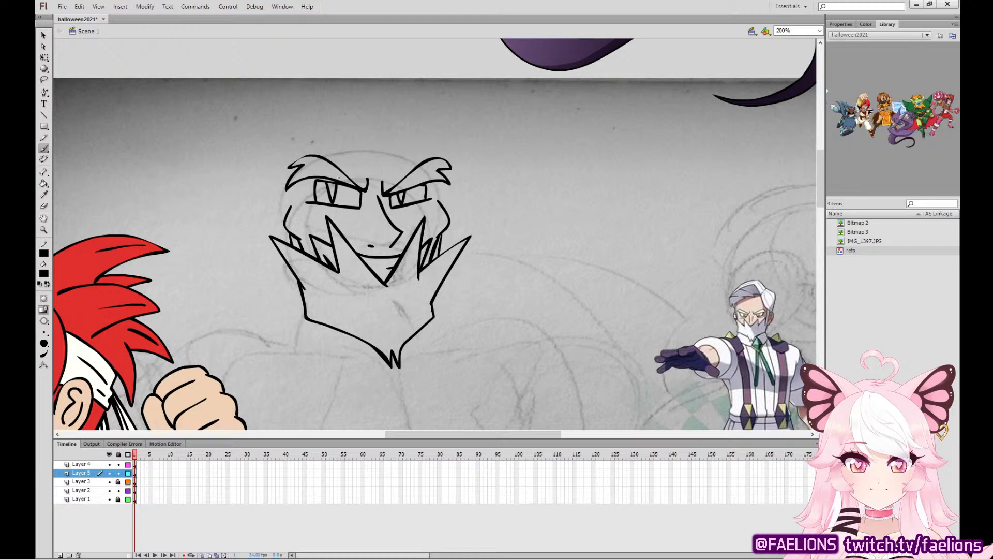
key(v)
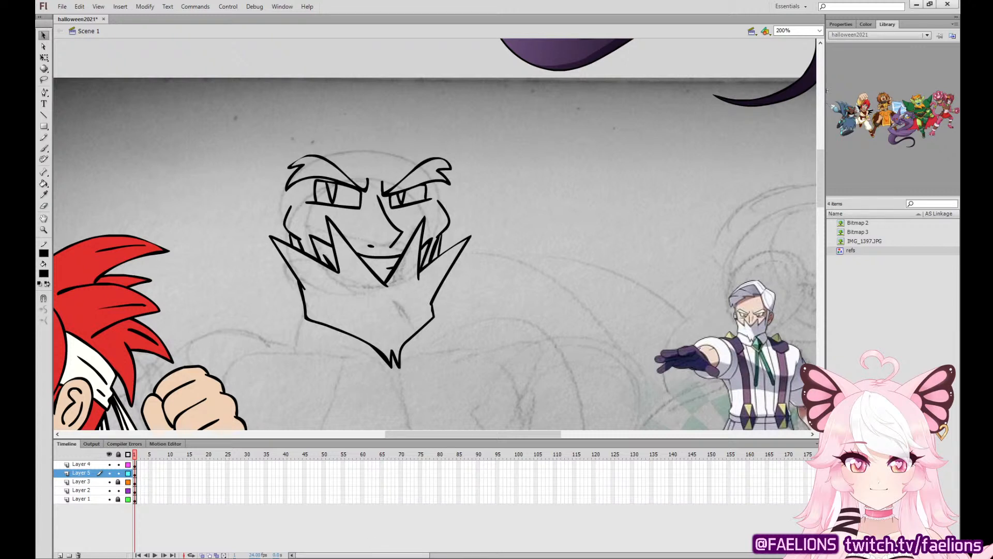
key(b)
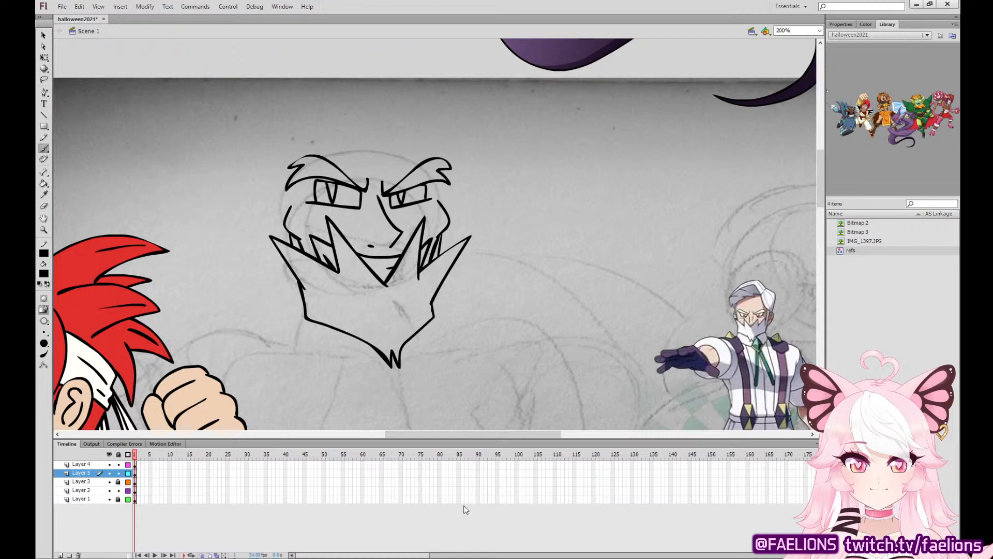
click(44, 57)
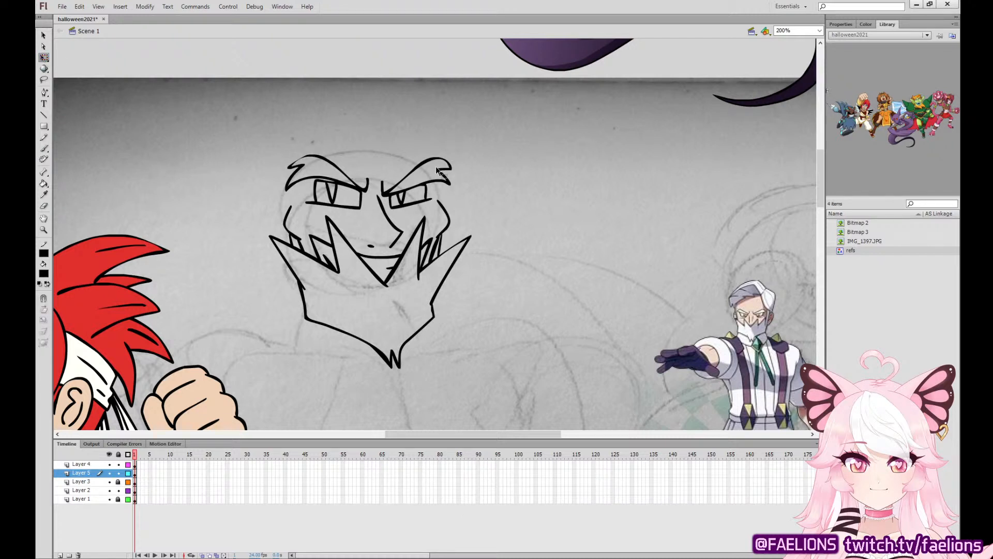
Ink the temple lines beside both eyes and the hairline across the forehead, dipping at the centre.
click(46, 150)
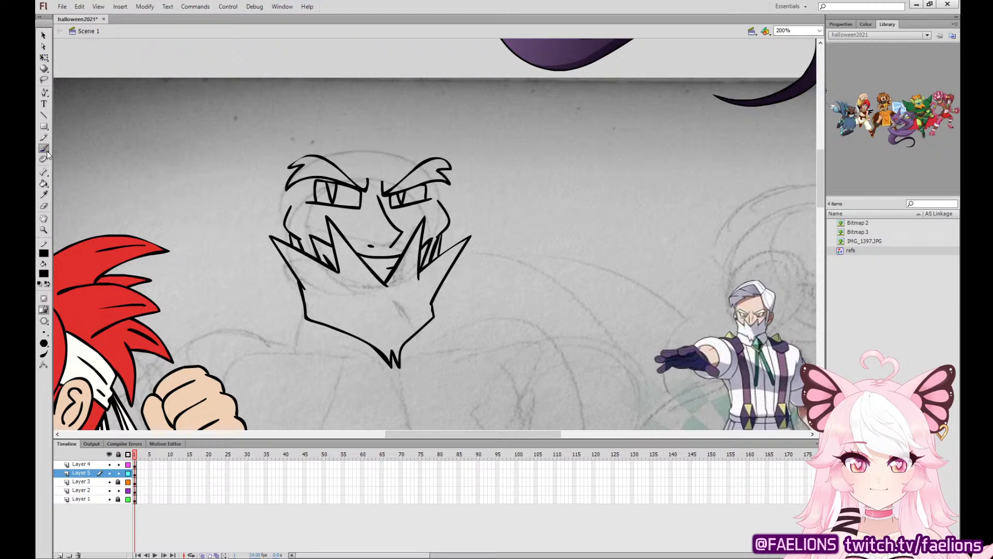
drag(293, 185, 292, 206)
key(ctrl+z)
drag(319, 156, 373, 150)
key(ctrl+z)
scroll(481, 215, up, 3)
drag(439, 244, 434, 265)
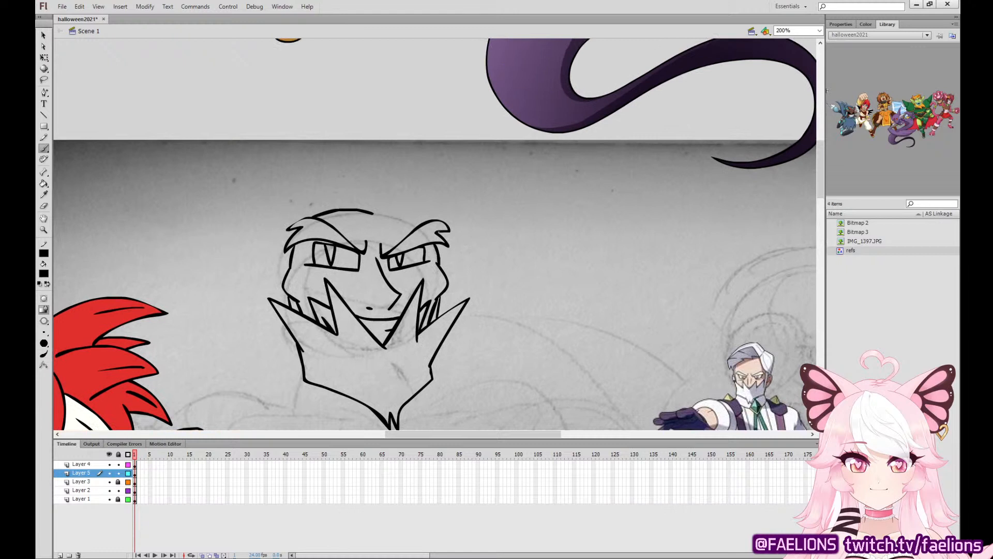
drag(422, 222, 386, 204)
key(ctrl+z)
key(ctrl+z)
drag(436, 246, 441, 266)
Ink the raised forelock above the forehead and the swept-back hair ending in points on the left side of the head.
mouse_move(425, 222)
mouse_down()
mouse_move(371, 213)
mouse_move(417, 212)
mouse_move(371, 212)
mouse_move(391, 194)
mouse_move(285, 210)
mouse_move(370, 202)
mouse_up()
key(ctrl+z)
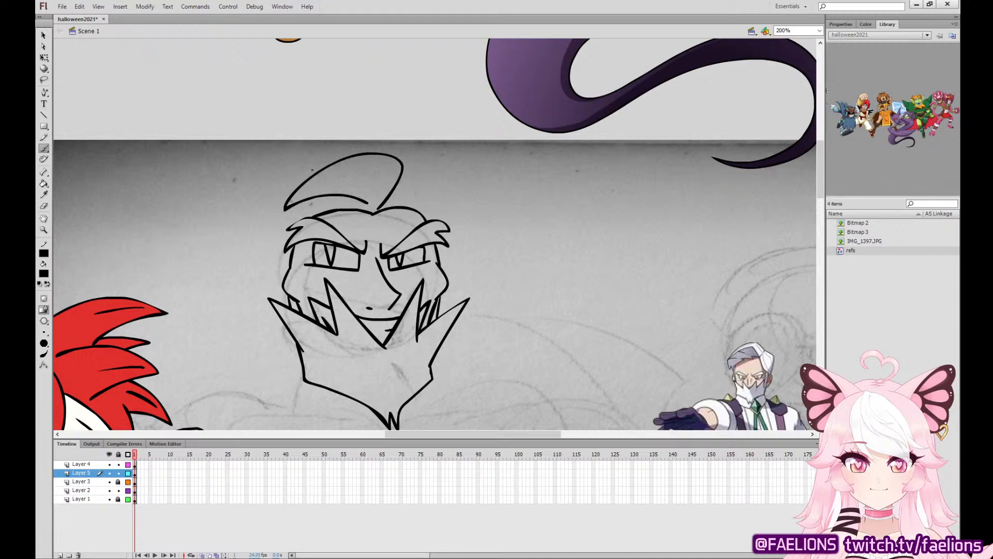
mouse_move(325, 167)
mouse_down()
mouse_move(280, 194)
mouse_move(254, 238)
mouse_move(268, 225)
mouse_move(273, 274)
mouse_move(264, 200)
mouse_move(274, 270)
mouse_up()
key(ctrl+z)
key(ctrl+z)
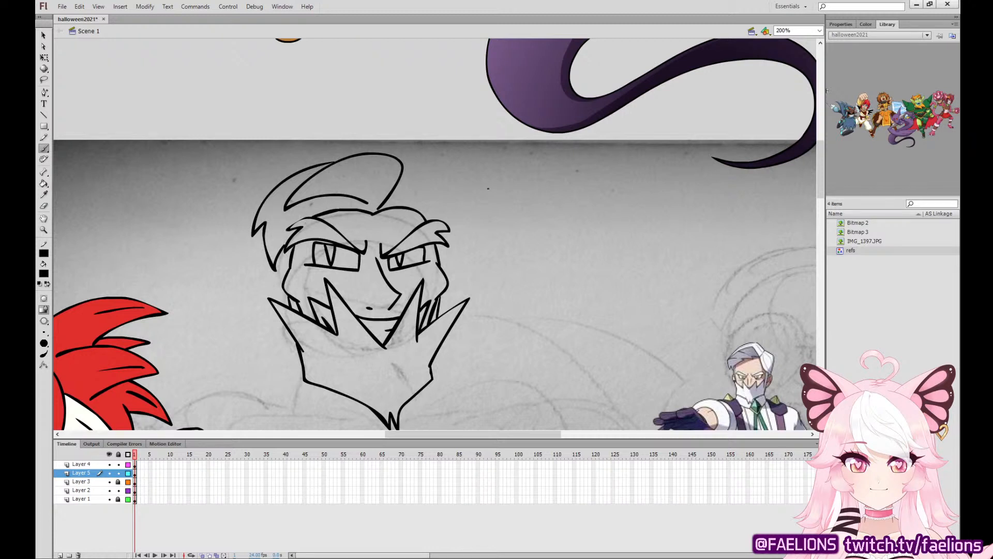
drag(441, 267, 443, 244)
key(ctrl+z)
key(ctrl+z)
Sample a grey fill and color both of the bearded man's eyebrows with it.
click(44, 194)
click(360, 201)
click(418, 236)
click(316, 233)
Ink the hair contour on the right side of the head up to the forelock, and a strand line inside the forelock, in black.
click(44, 195)
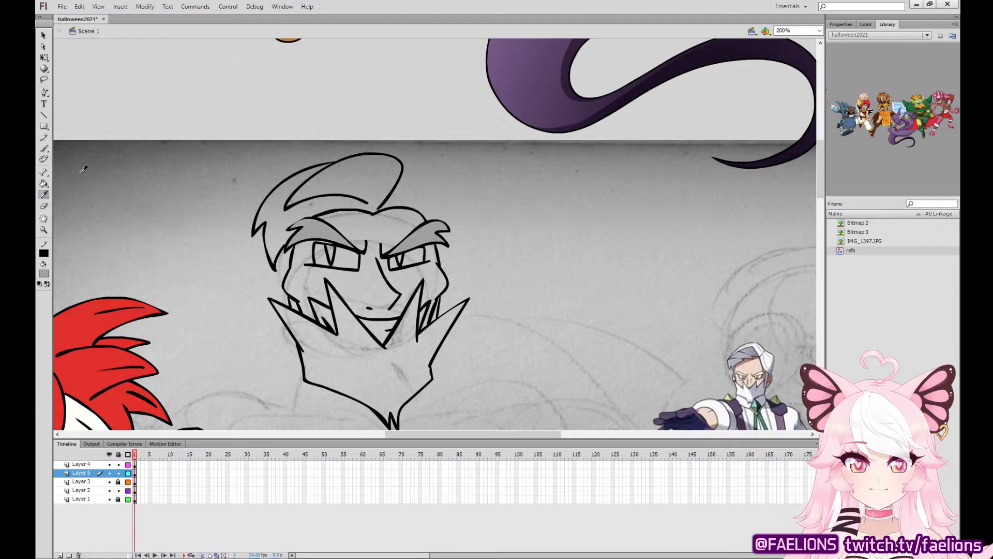
click(380, 206)
key(b)
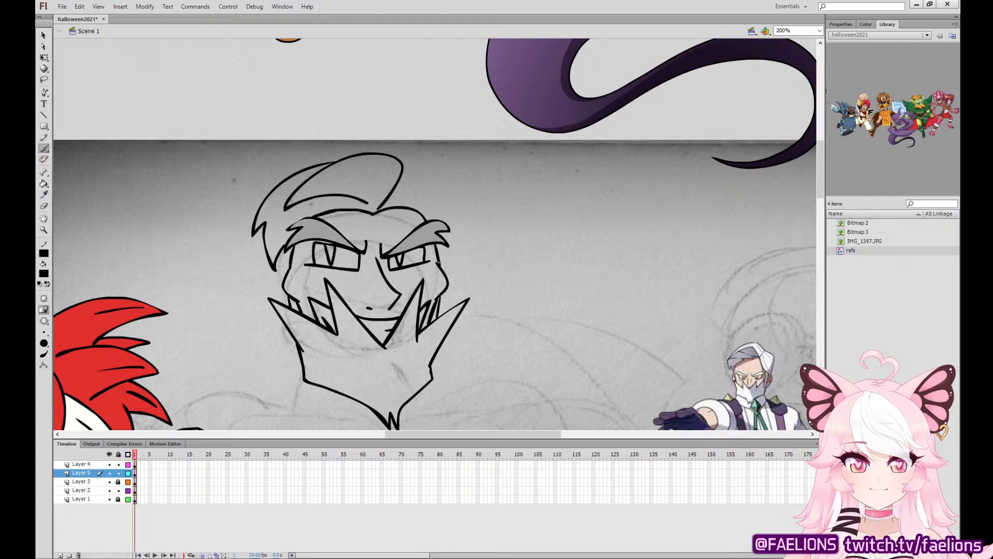
mouse_move(438, 262)
mouse_down()
mouse_move(433, 202)
mouse_move(402, 178)
mouse_up()
key(ctrl+z)
mouse_move(441, 263)
mouse_down()
mouse_move(443, 205)
mouse_move(404, 177)
mouse_move(341, 184)
mouse_up()
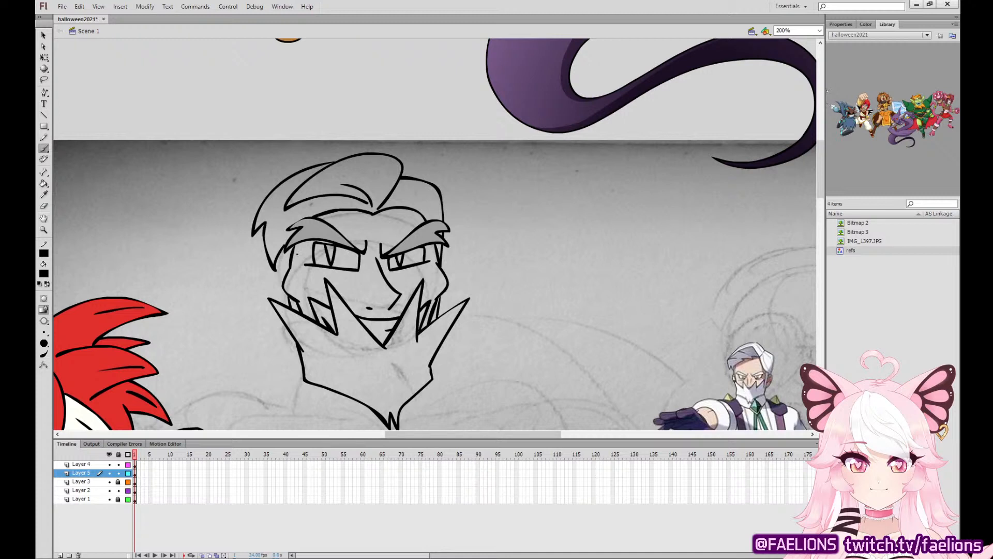
Ink a sideburn and a long pointed ear on the left side of the bearded man's head.
mouse_move(285, 276)
mouse_down()
mouse_move(277, 243)
mouse_move(285, 277)
mouse_move(199, 251)
mouse_move(247, 305)
mouse_move(280, 322)
mouse_up()
key(ctrl+z)
key(ctrl+z)
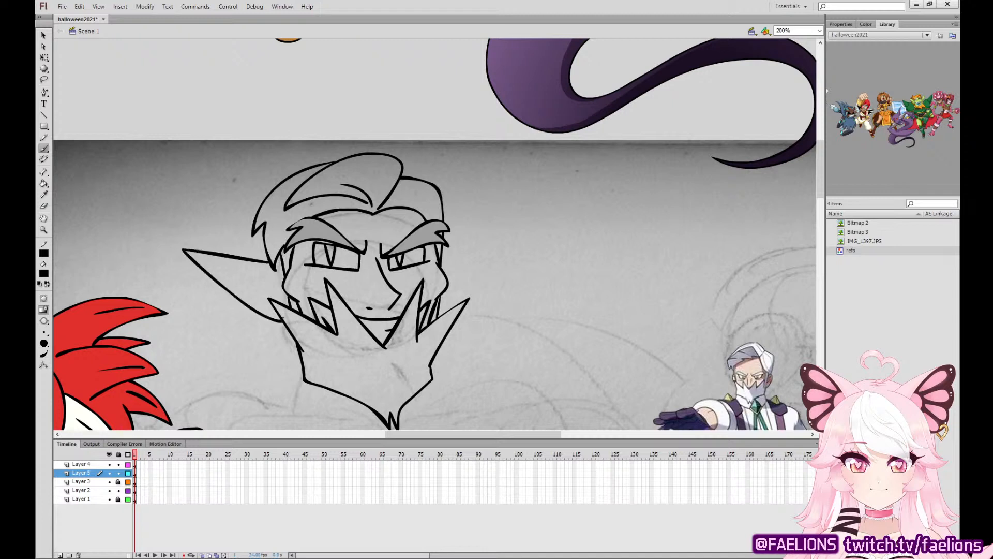
key(ctrl+z)
mouse_move(285, 271)
mouse_down()
mouse_move(207, 243)
mouse_move(251, 305)
mouse_move(283, 321)
mouse_up()
key(ctrl+z)
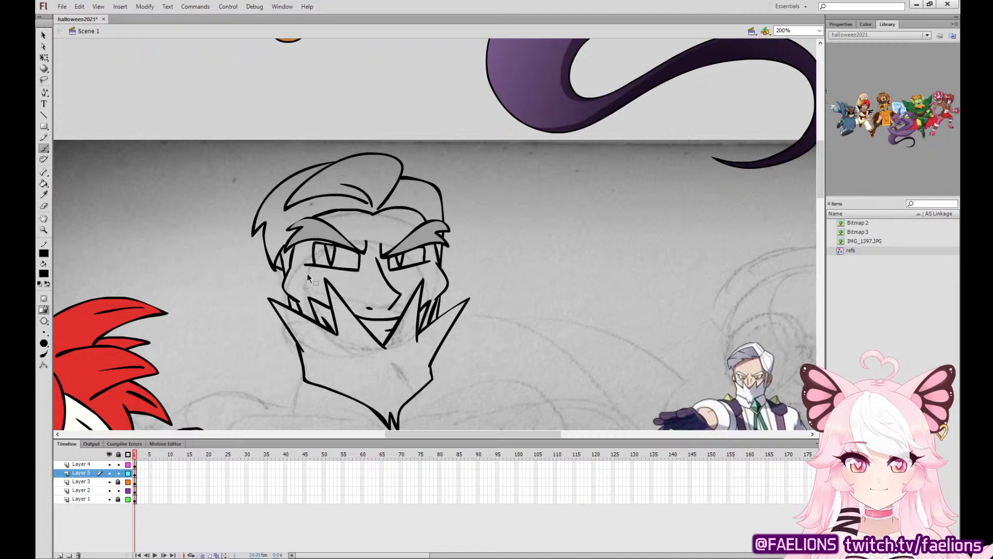
mouse_move(272, 265)
mouse_down()
mouse_move(189, 238)
mouse_move(279, 319)
mouse_up()
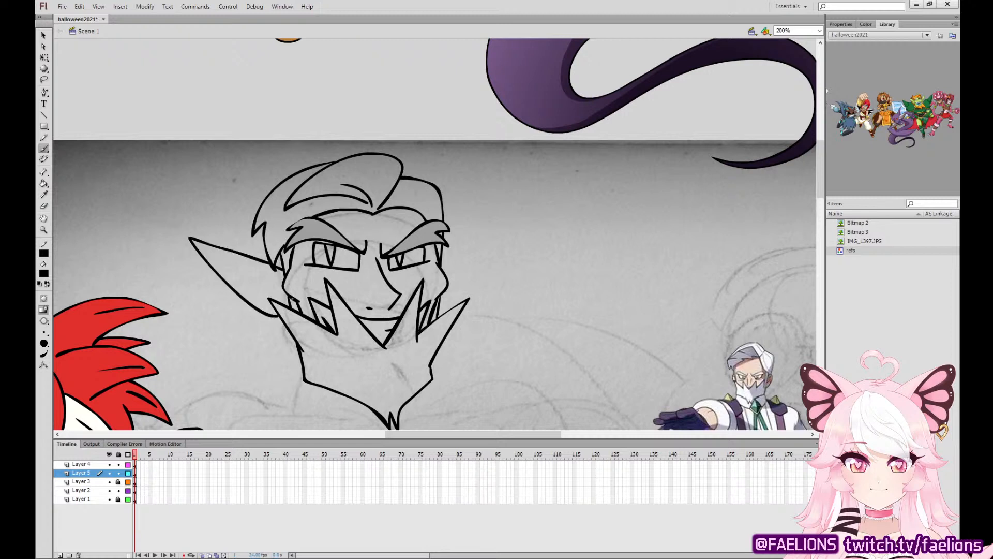
Sample the grey of the eyebrow and fill the beard with it.
drag(441, 264, 500, 232)
key(ctrl+z)
click(46, 194)
click(431, 232)
click(375, 354)
Ink the long pointed ear on the right side of the head in black and add inner contour lines to both ears.
click(45, 150)
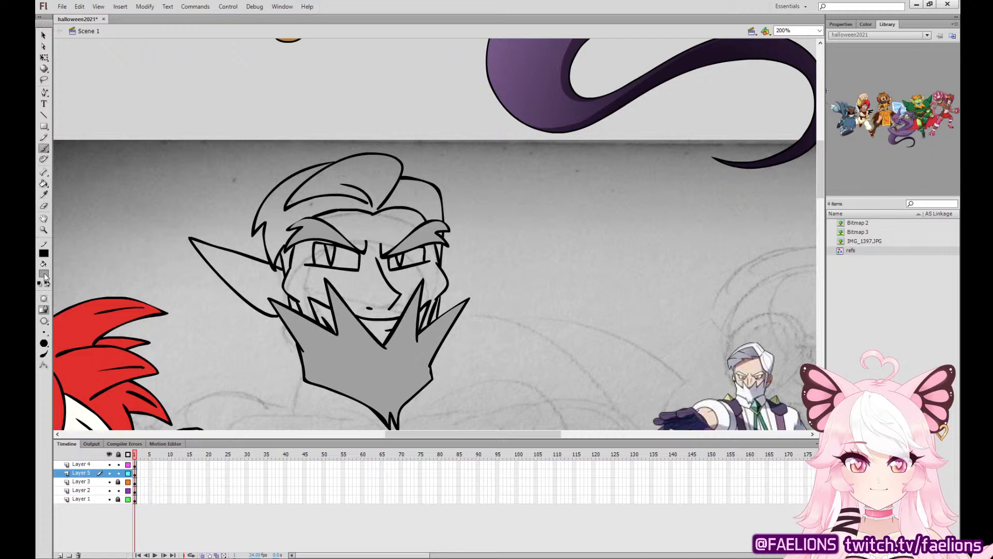
click(44, 275)
click(61, 306)
mouse_move(441, 266)
mouse_down()
mouse_move(518, 238)
mouse_move(466, 300)
mouse_move(483, 263)
mouse_up()
drag(445, 300, 466, 285)
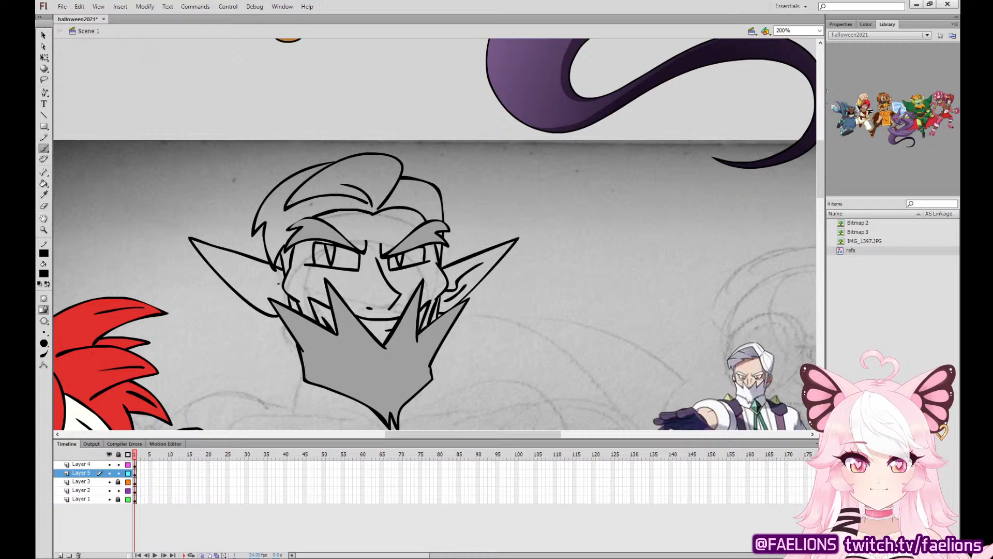
mouse_move(278, 289)
mouse_down()
mouse_move(218, 260)
mouse_move(283, 298)
mouse_up()
drag(261, 239, 266, 261)
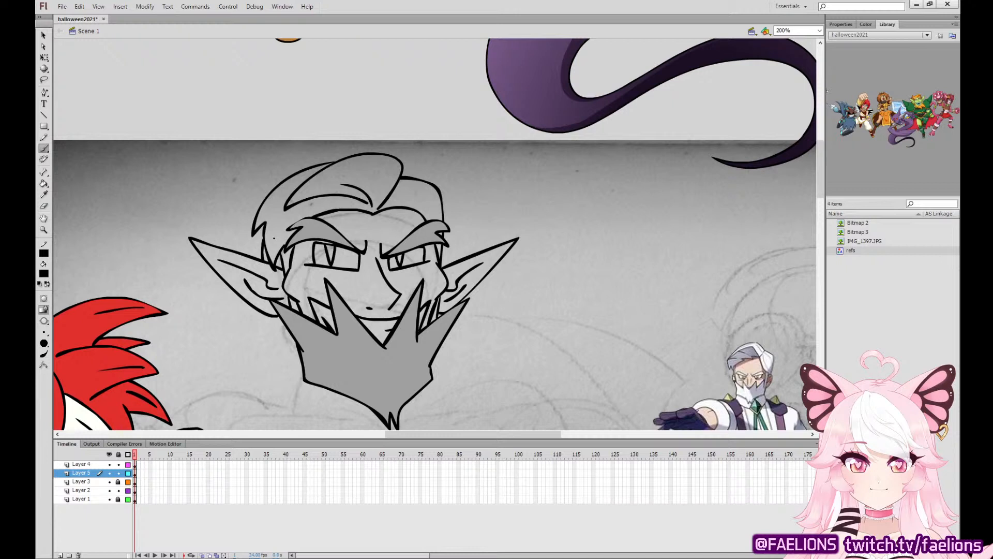
Delete the grey fills from both eyebrows and the beard, keeping only the black linework.
click(43, 58)
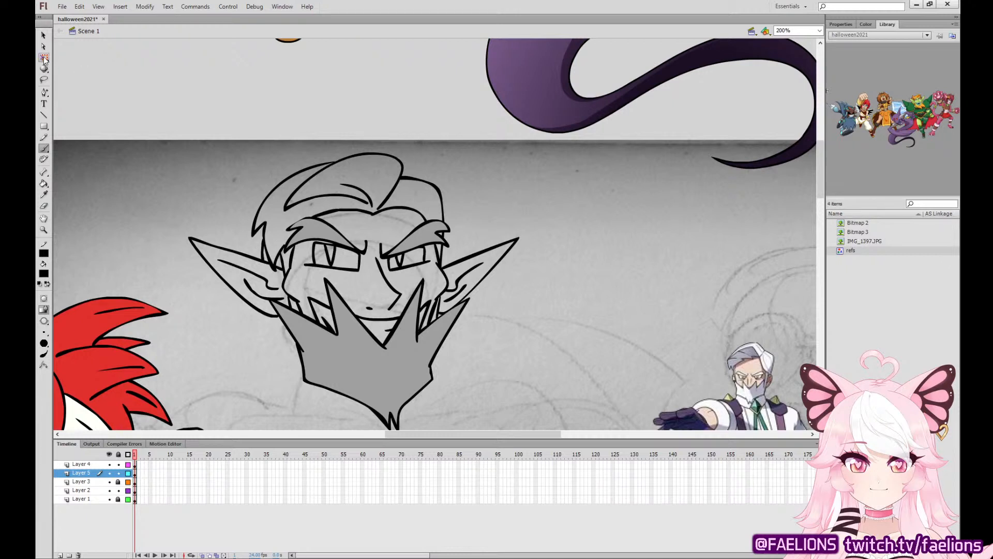
click(315, 234)
key(Delete)
click(427, 236)
key(Delete)
click(371, 354)
key(Delete)
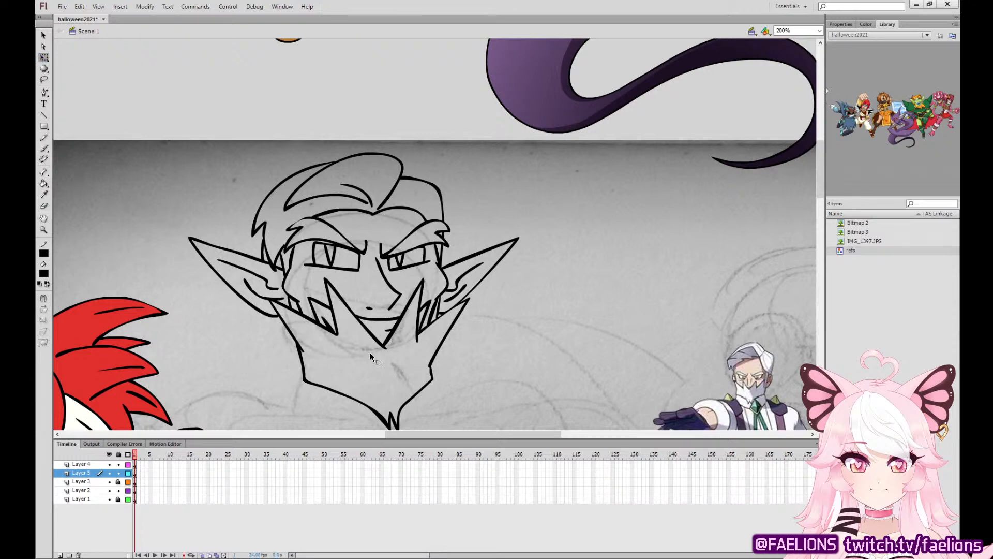
Ink a double-outlined, pointed tie clasp around the tip of the beard.
click(44, 149)
drag(477, 327, 528, 179)
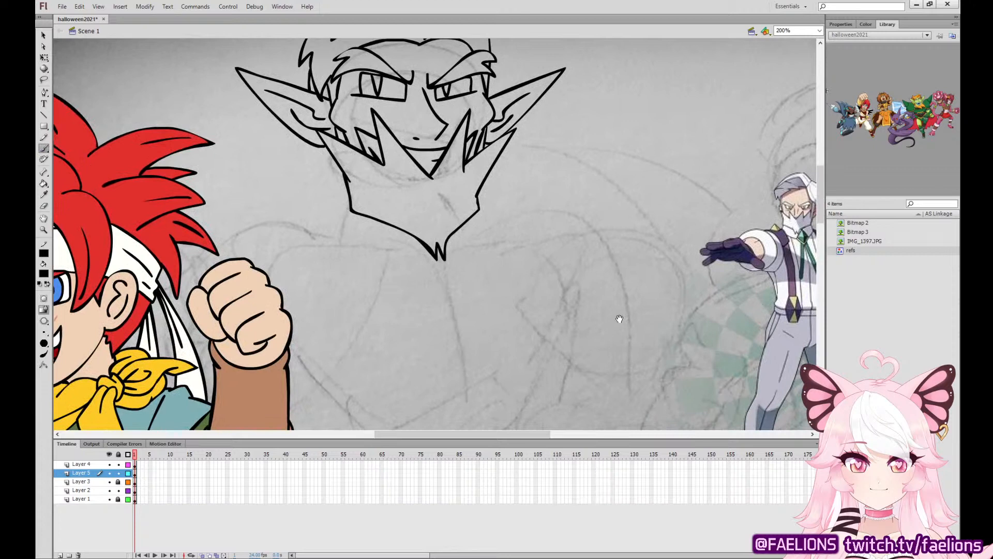
drag(619, 317, 520, 352)
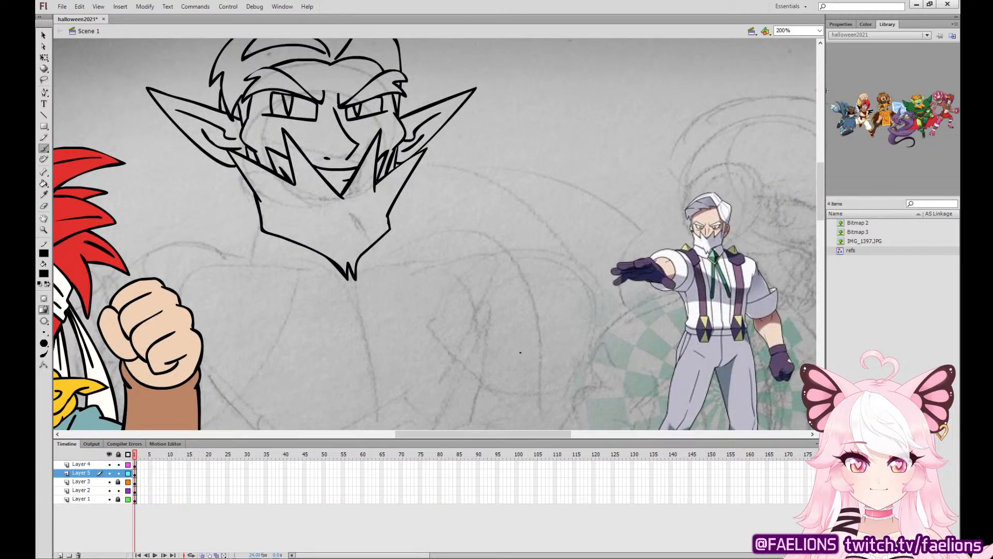
mouse_move(324, 255)
mouse_down()
mouse_move(315, 279)
mouse_move(358, 309)
mouse_move(374, 270)
mouse_move(366, 255)
mouse_move(329, 259)
mouse_move(324, 277)
mouse_move(353, 294)
mouse_move(368, 269)
mouse_move(327, 279)
mouse_move(358, 297)
mouse_move(363, 255)
mouse_up()
key(ctrl+z)
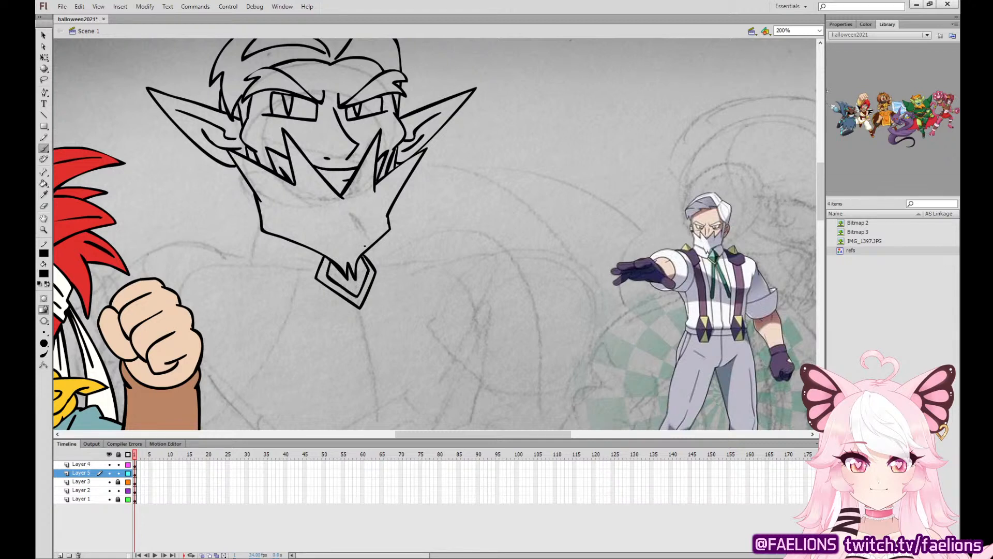
Ink the two tie ribbons hanging from the clasp, with a fold line inside each.
scroll(462, 334, down, 5)
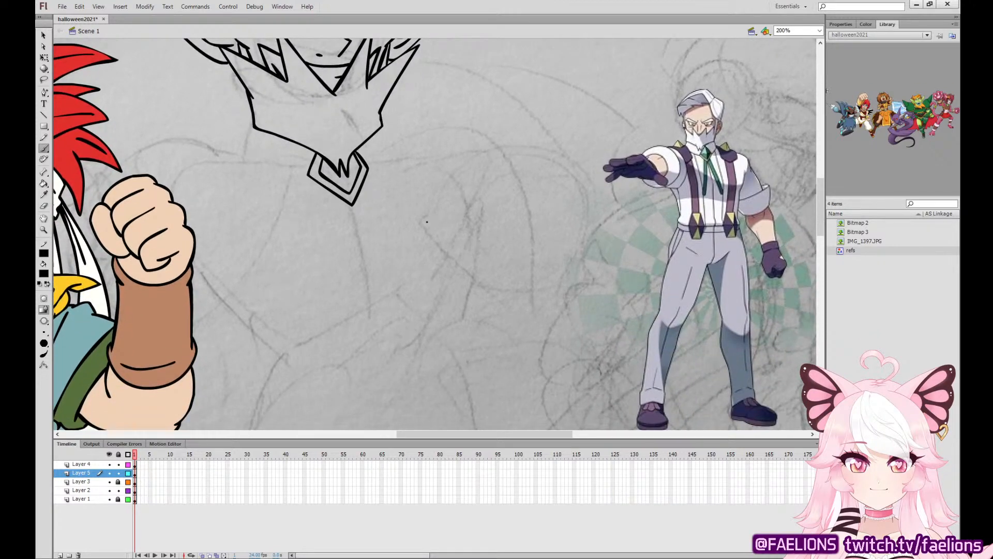
drag(727, 162, 678, 146)
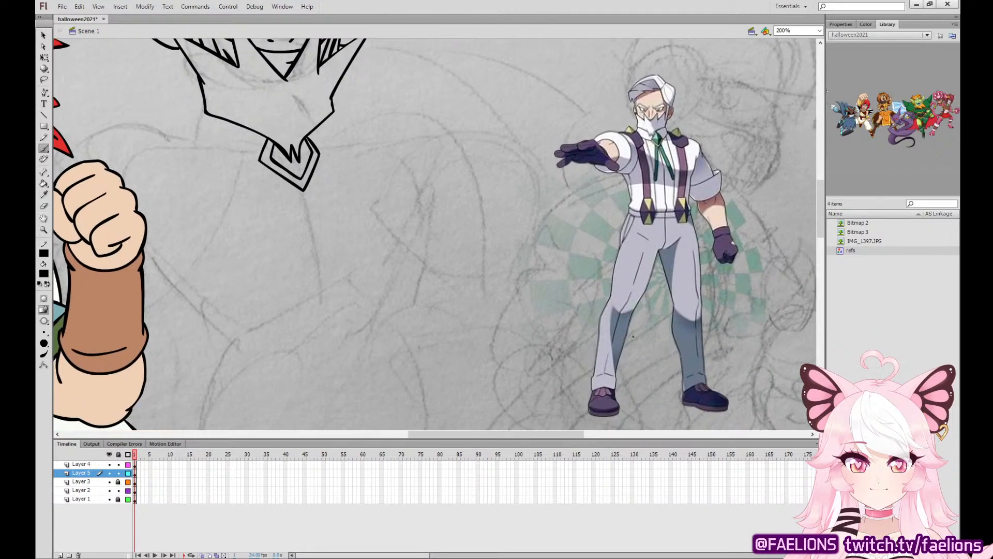
mouse_move(288, 181)
mouse_down()
mouse_move(249, 321)
mouse_move(279, 371)
mouse_move(293, 189)
mouse_move(329, 284)
mouse_move(339, 362)
mouse_move(364, 322)
mouse_move(315, 170)
mouse_move(268, 311)
mouse_up()
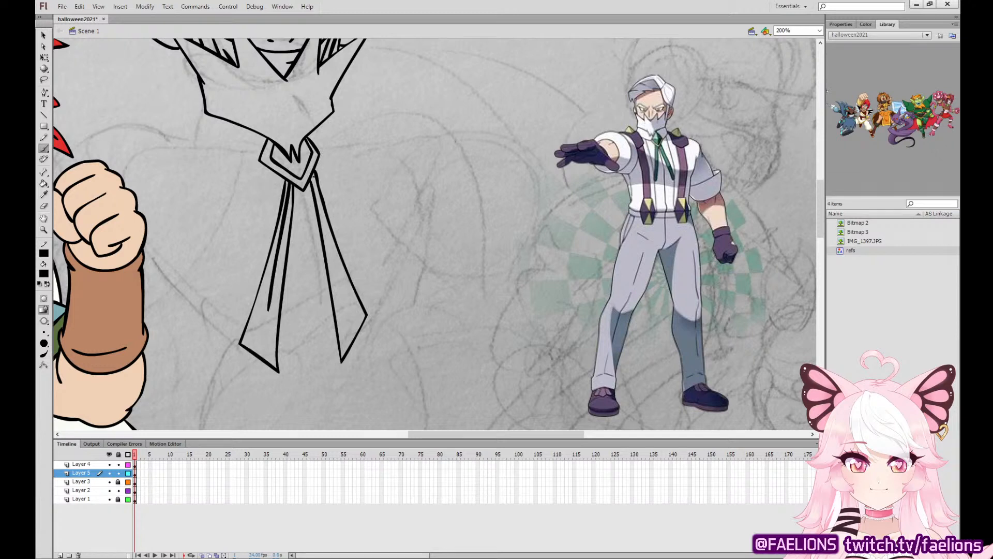
drag(313, 174, 344, 301)
key(ctrl+z)
drag(313, 175, 343, 286)
key(ctrl+z)
drag(312, 176, 342, 299)
Reshape the lower ends of the fold lines in both tie ribbons into thin tapers.
key(v)
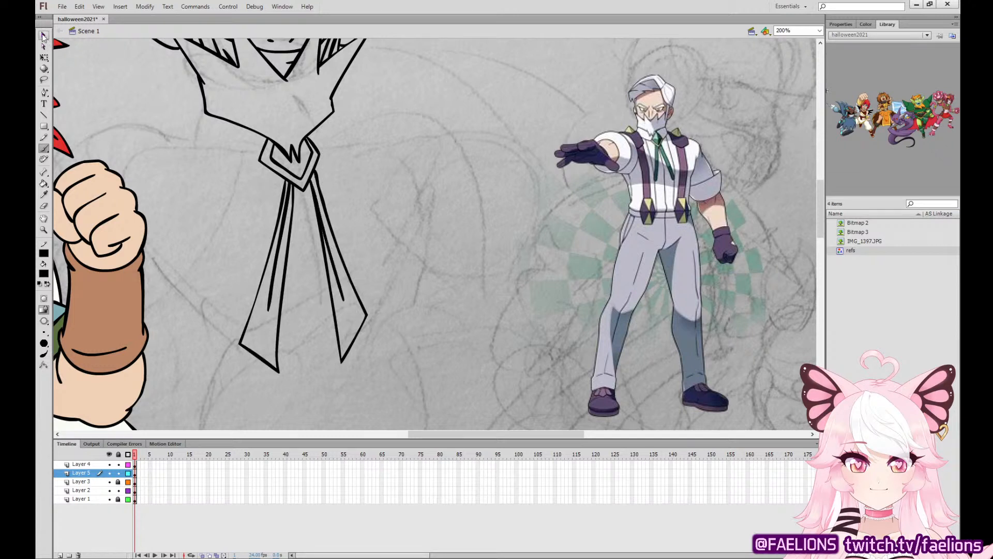
drag(268, 311, 271, 305)
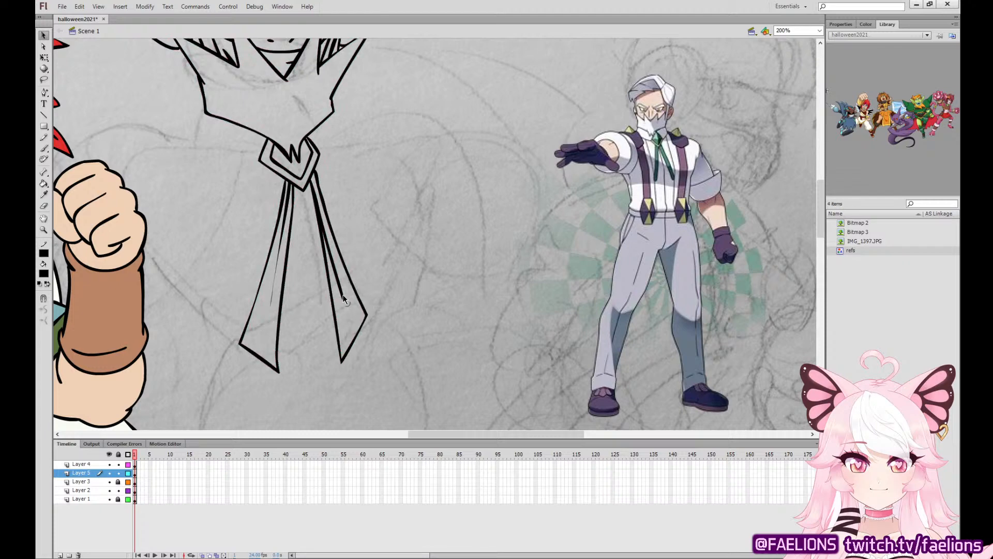
mouse_move(343, 300)
mouse_down()
mouse_move(345, 309)
mouse_move(340, 294)
mouse_up()
key(b)
Display Layer 3 as outlines and move Layer 5 beneath it in the layer order.
mouse_move(395, 256)
mouse_down()
mouse_move(564, 330)
mouse_move(572, 300)
mouse_move(619, 283)
mouse_move(463, 308)
mouse_up()
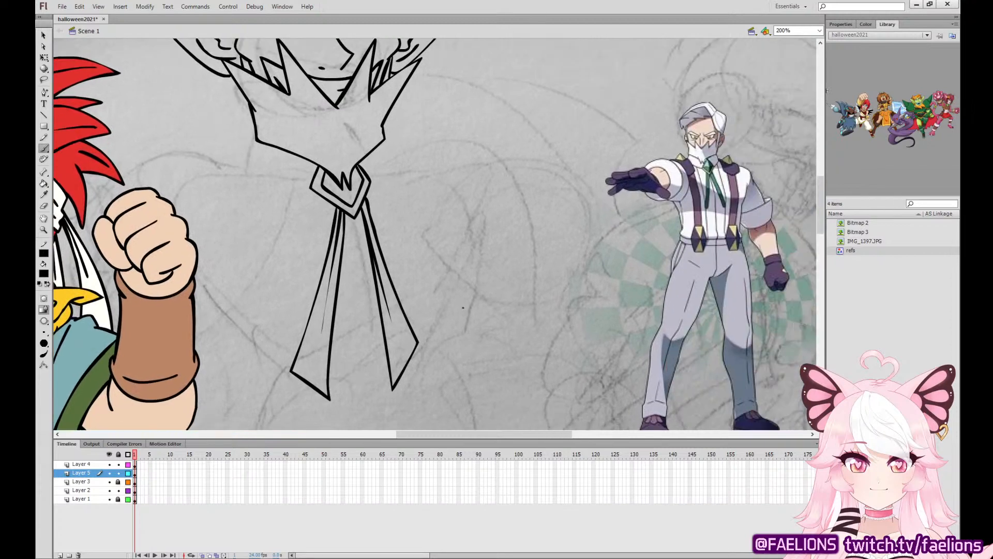
click(128, 464)
click(118, 464)
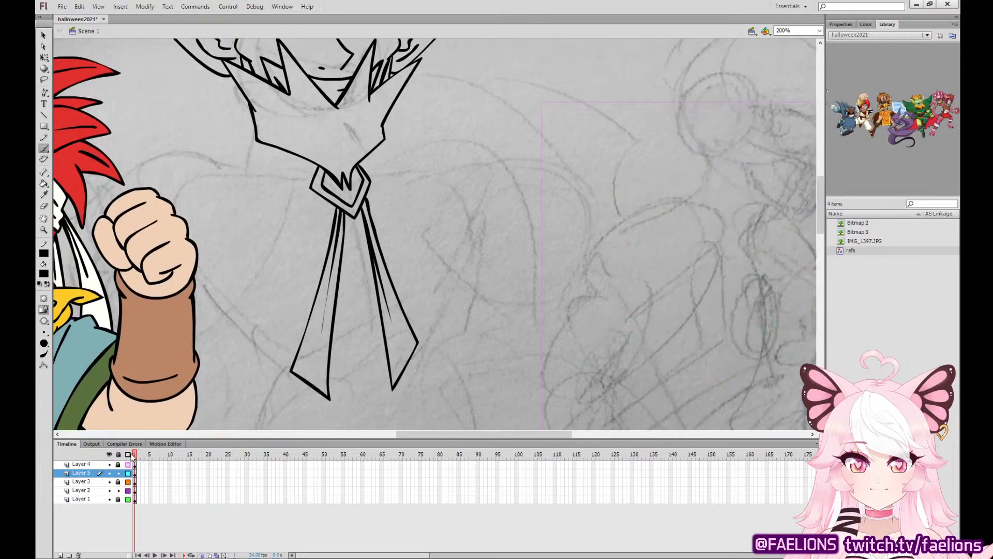
click(118, 464)
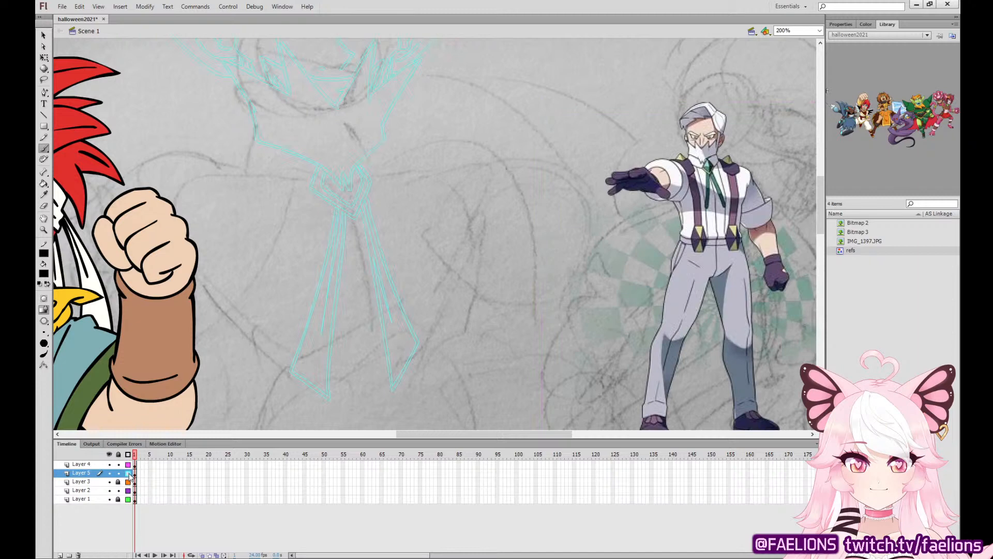
click(128, 473)
click(128, 482)
click(136, 473)
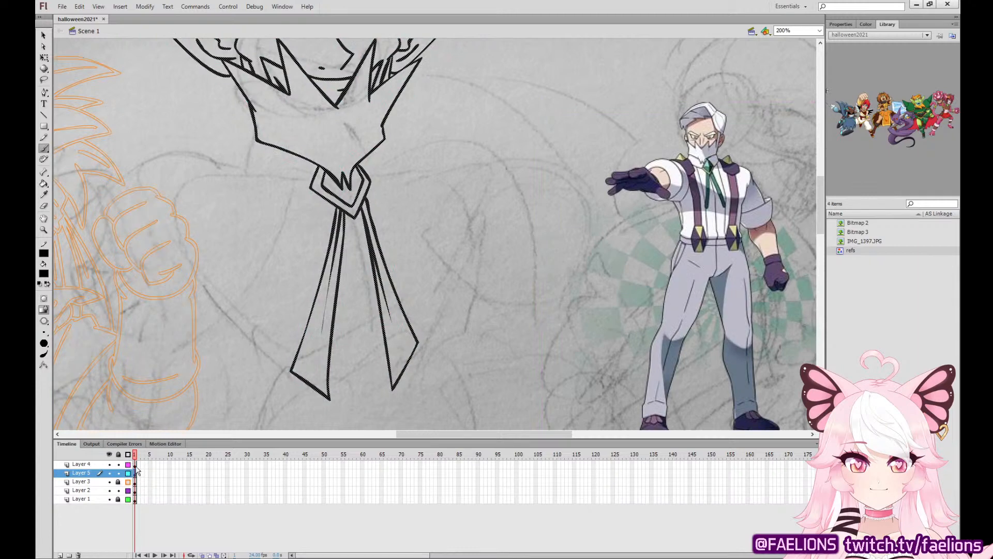
click(136, 465)
click(135, 473)
drag(96, 473, 96, 486)
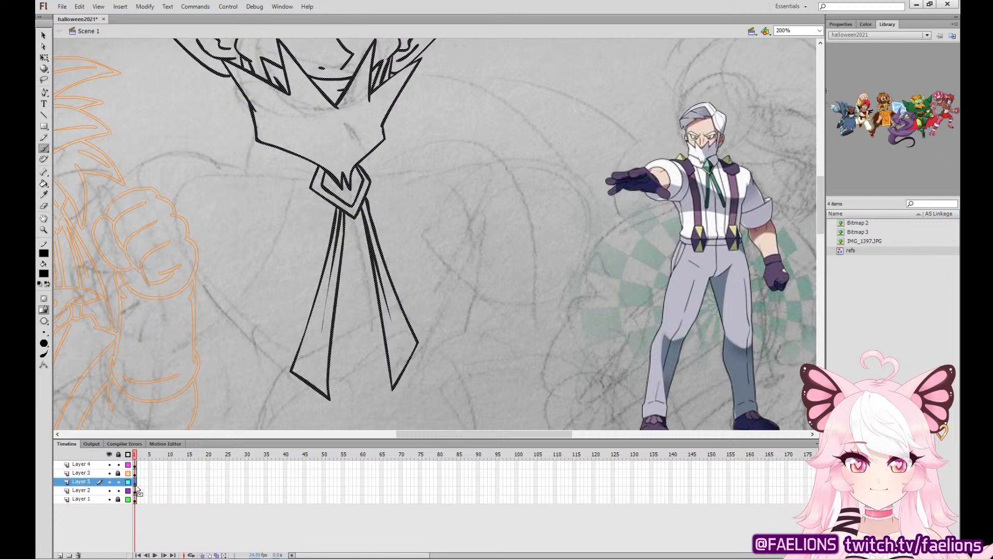
Ink the shoulder strap piece with its faceted diamond-shaped stud to the left of the beard.
mouse_move(157, 164)
mouse_down()
mouse_move(176, 176)
mouse_move(216, 258)
mouse_move(274, 213)
mouse_move(268, 188)
mouse_move(248, 146)
mouse_move(195, 113)
mouse_move(174, 154)
mouse_move(228, 169)
mouse_move(238, 147)
mouse_up()
drag(197, 115, 224, 162)
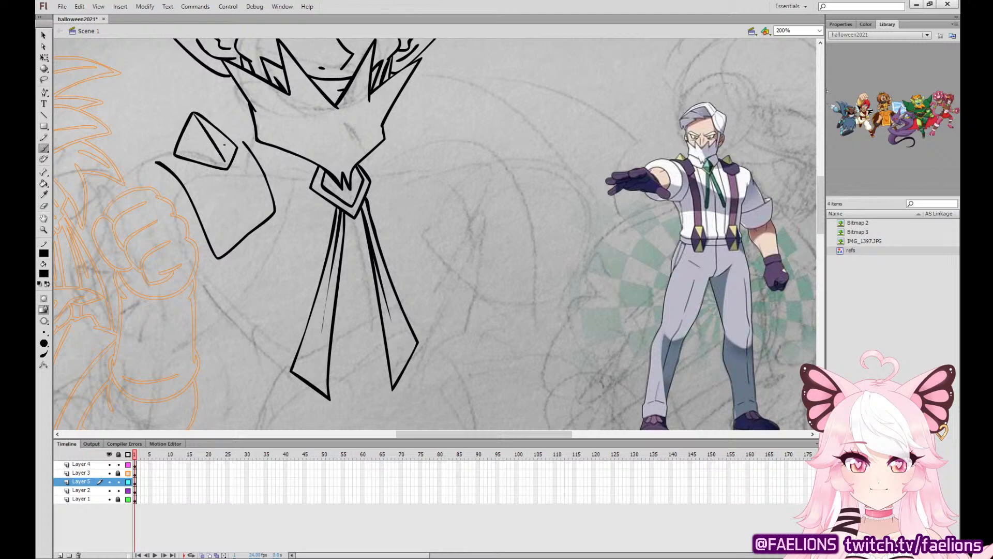
key(ctrl+z)
mouse_move(204, 125)
mouse_down()
mouse_move(223, 160)
mouse_move(231, 140)
mouse_move(148, 164)
mouse_up()
key(ctrl+z)
Move the inked shoulder strap piece and its stud slightly left and down, away from the beard.
key(q)
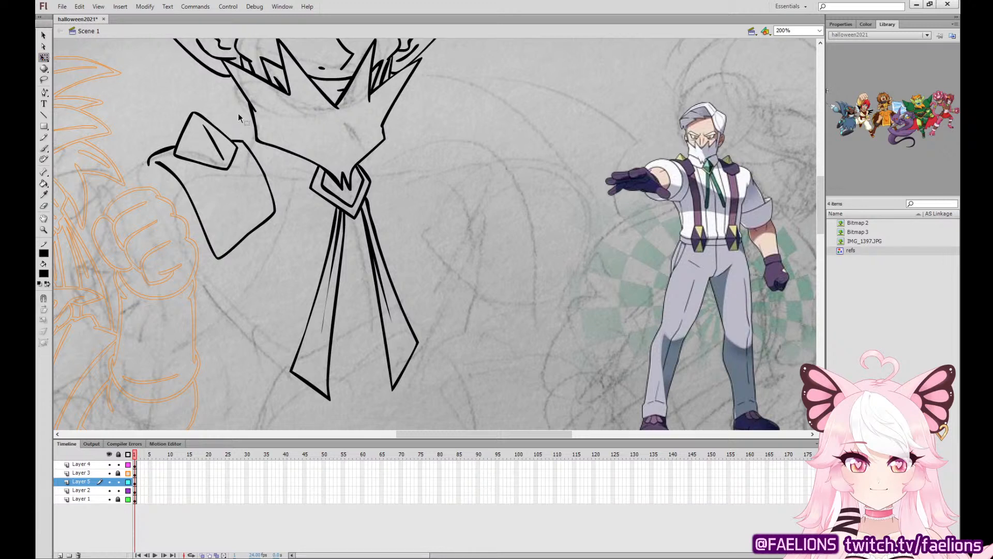
click(244, 142)
mouse_move(244, 142)
mouse_down()
mouse_move(216, 147)
mouse_move(226, 154)
mouse_up()
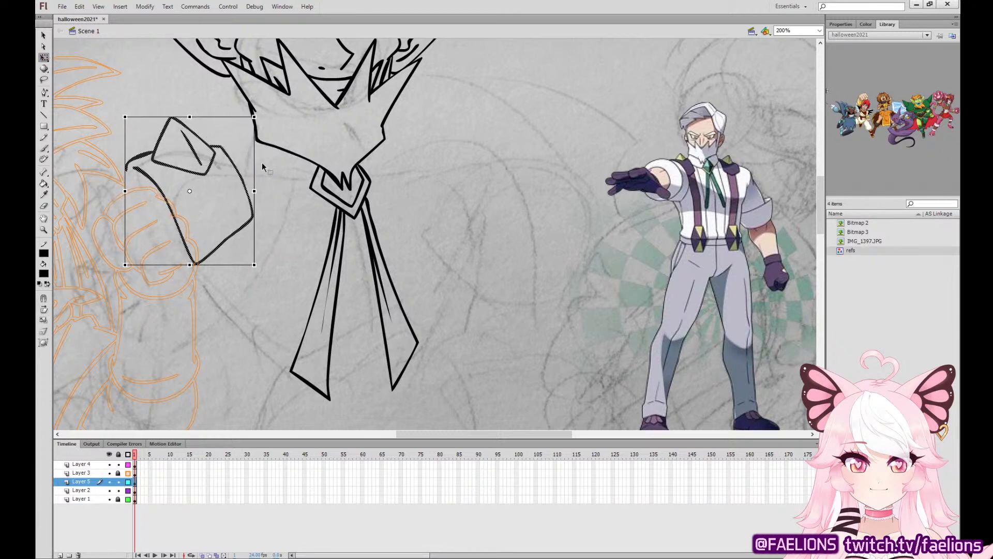
click(262, 171)
Ink both sides of the shirt collar from the beard's edges down to the tie clasp.
click(44, 149)
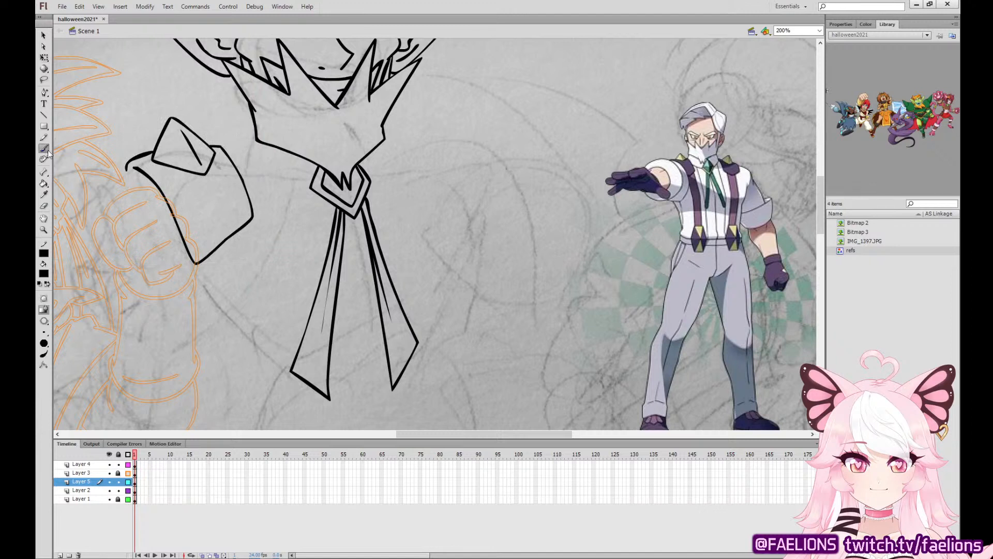
drag(224, 147, 252, 110)
drag(235, 169, 304, 217)
key(ctrl+z)
mouse_move(235, 167)
mouse_down()
mouse_move(304, 195)
mouse_move(391, 180)
mouse_move(408, 157)
mouse_up()
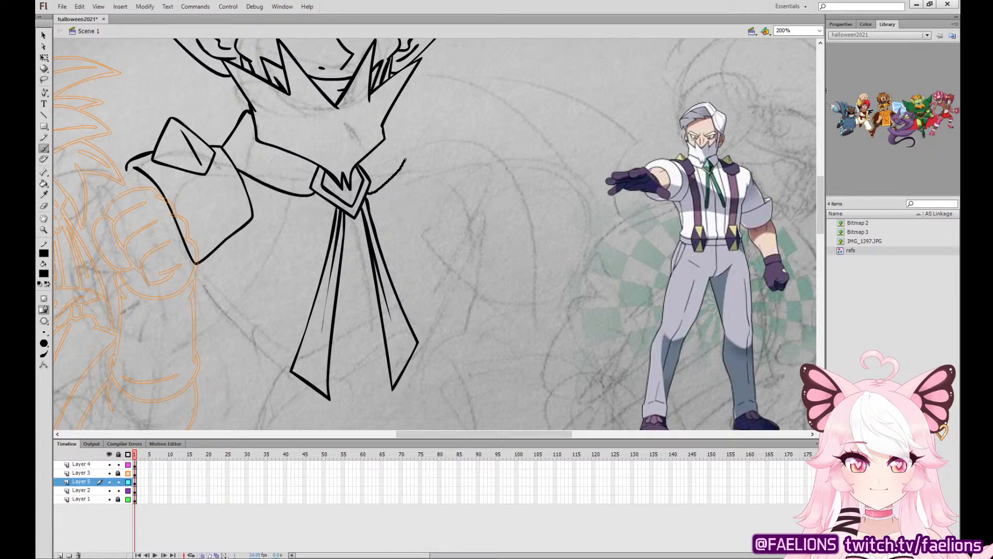
key(ctrl+z)
mouse_move(368, 193)
mouse_down()
mouse_move(402, 162)
mouse_move(409, 138)
mouse_move(391, 110)
mouse_up()
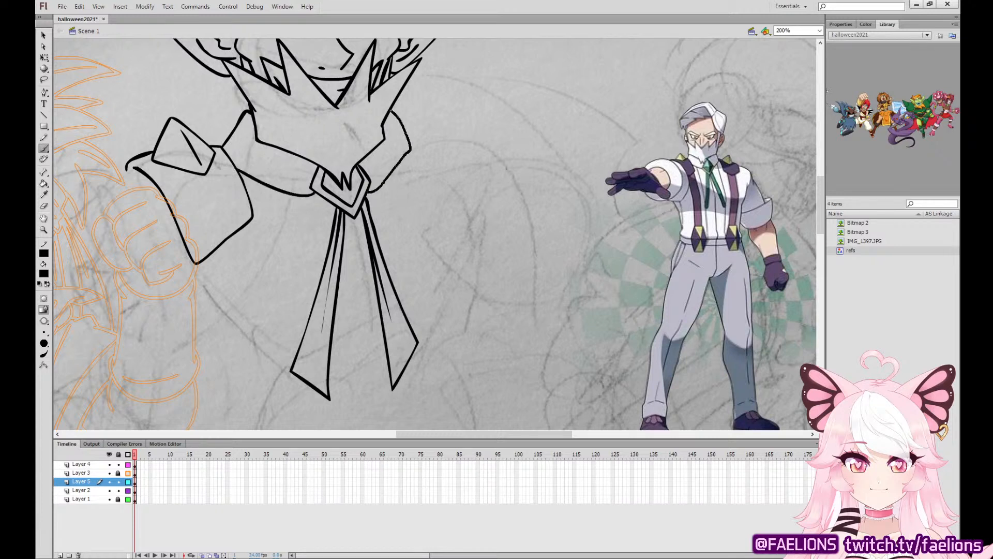
key(ctrl+z)
mouse_move(369, 193)
mouse_down()
mouse_move(411, 156)
mouse_move(415, 144)
mouse_move(389, 107)
mouse_up()
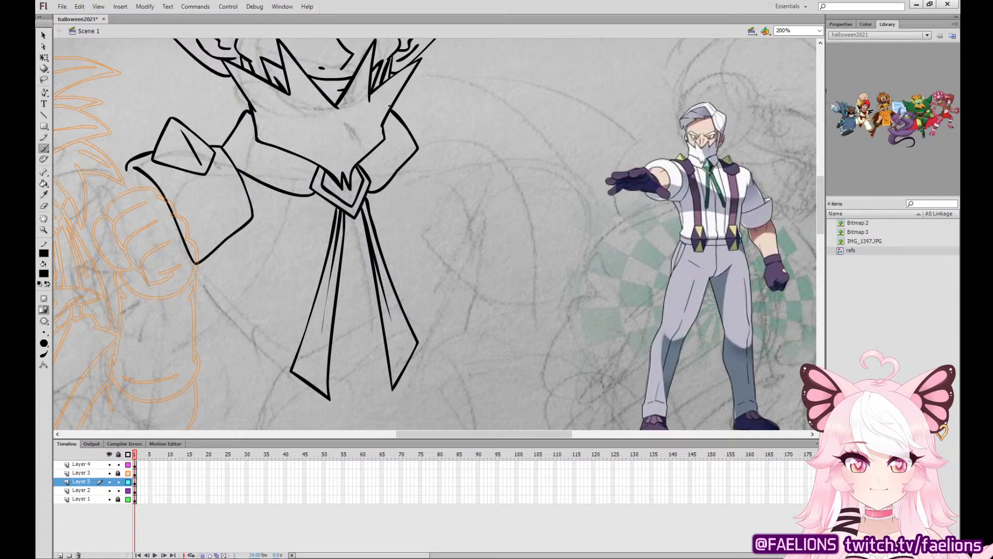
Ink curled, pointed hair tufts behind the neck, between the left ear and the shoulder stud.
drag(379, 191, 465, 399)
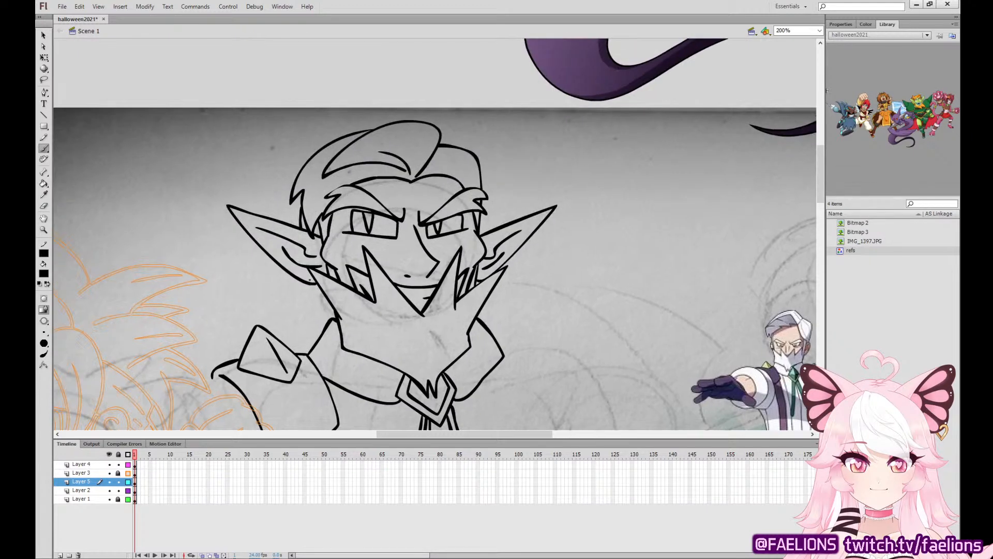
mouse_move(304, 282)
mouse_down()
mouse_move(264, 278)
mouse_move(303, 299)
mouse_move(278, 311)
mouse_move(291, 334)
mouse_move(274, 279)
mouse_move(313, 309)
mouse_move(278, 321)
mouse_move(312, 308)
mouse_move(300, 336)
mouse_move(323, 336)
mouse_up()
key(ctrl+z)
key(ctrl+z)
mouse_move(302, 282)
mouse_down()
mouse_move(279, 304)
mouse_move(296, 312)
mouse_move(266, 308)
mouse_move(290, 341)
mouse_move(317, 341)
mouse_up()
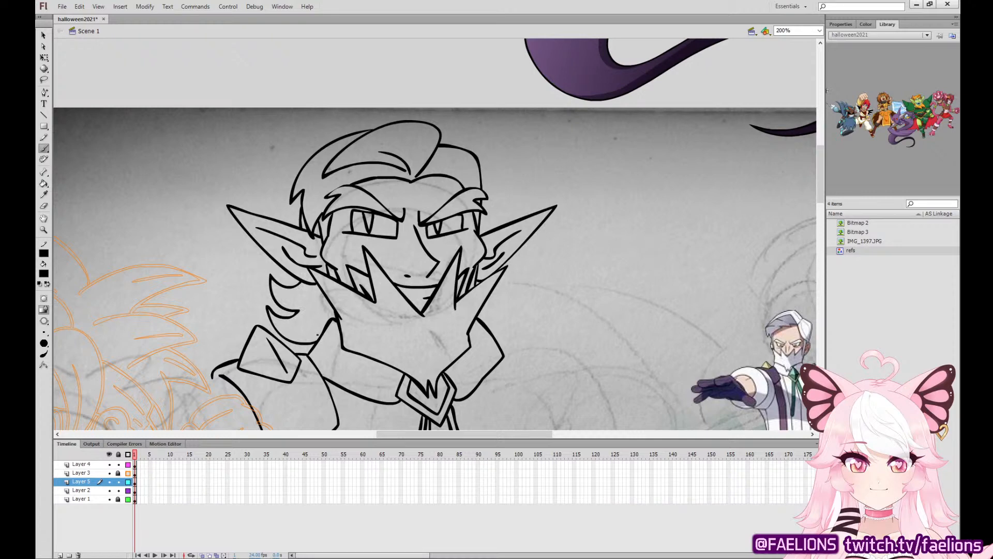
Select all of Layer 5's artwork and nudge the bearded man slightly right and up over the sketch.
drag(537, 311, 452, 84)
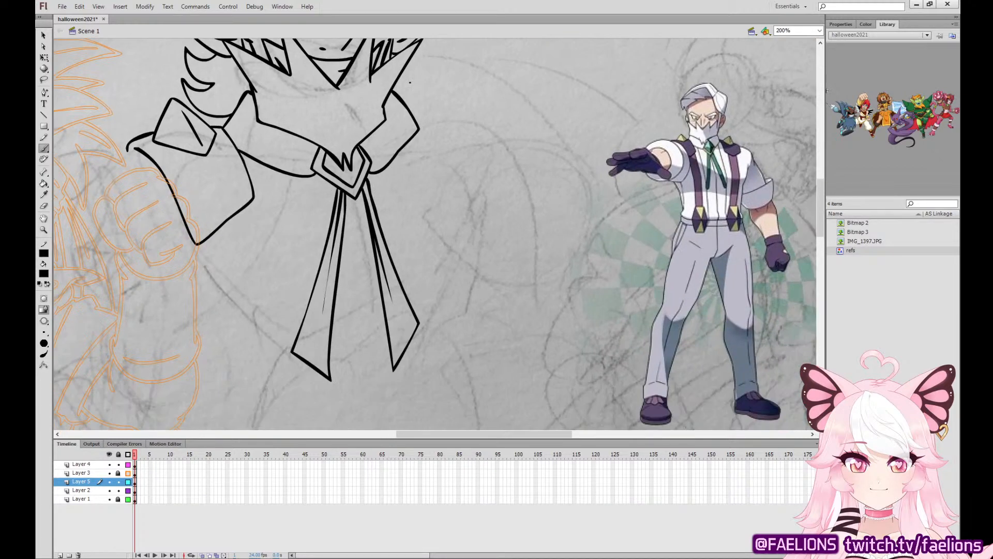
drag(472, 348, 536, 367)
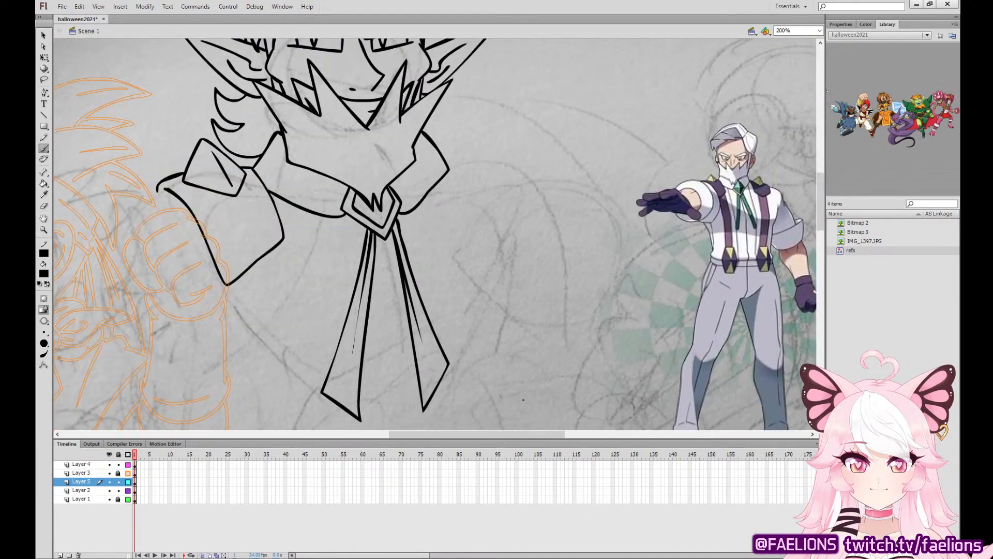
click(136, 481)
key(Right)
key(Right)
key(Right)
key(Right)
key(Right)
key(Right)
key(Right)
key(Right)
key(Right)
key(Right)
key(Right)
key(Right)
key(Right)
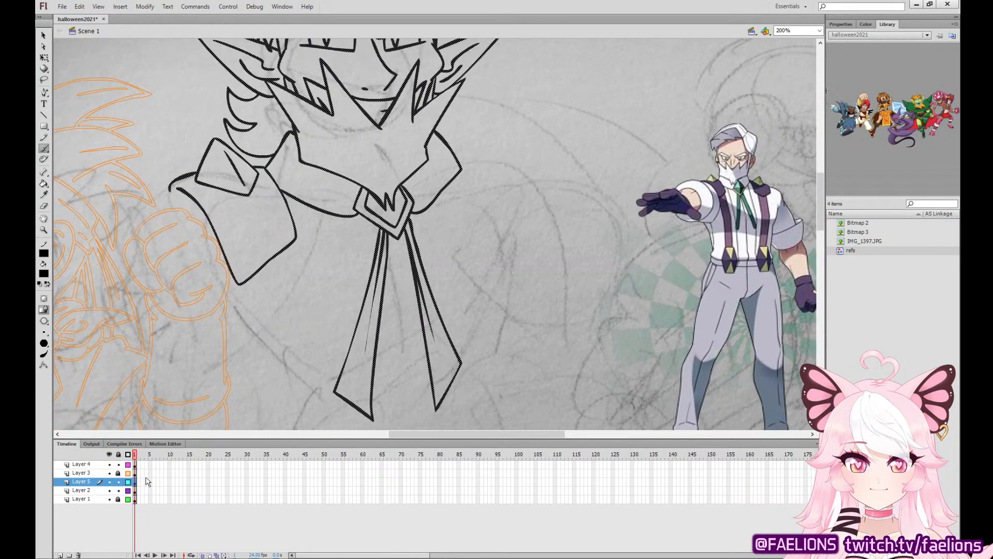
key(Up)
key(Up)
key(Up)
key(Up)
key(Up)
key(Up)
key(Up)
key(Up)
key(Up)
key(Up)
key(Up)
key(Up)
key(Up)
key(Up)
key(Up)
key(Up)
key(Up)
key(Up)
key(Up)
key(Up)
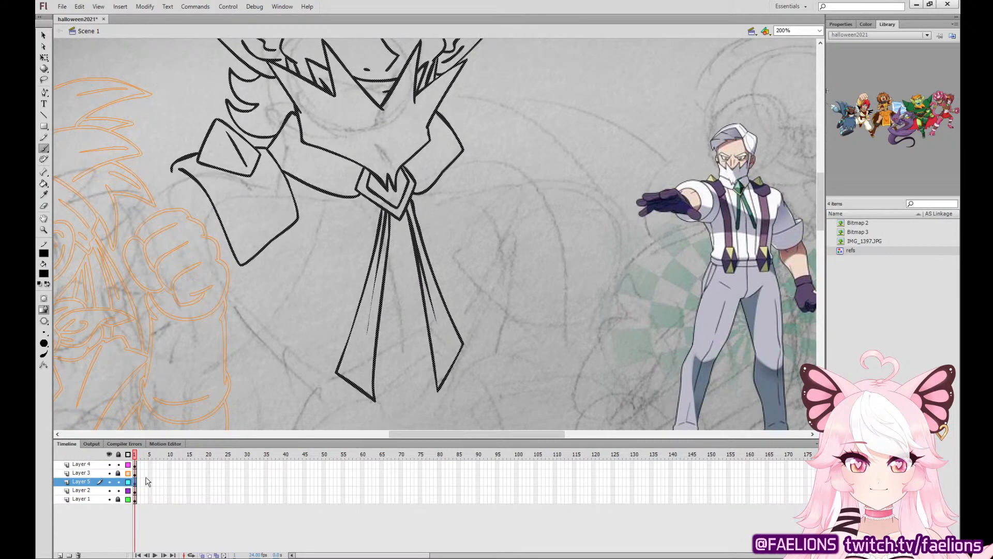
key(Up)
key(Left)
key(Left)
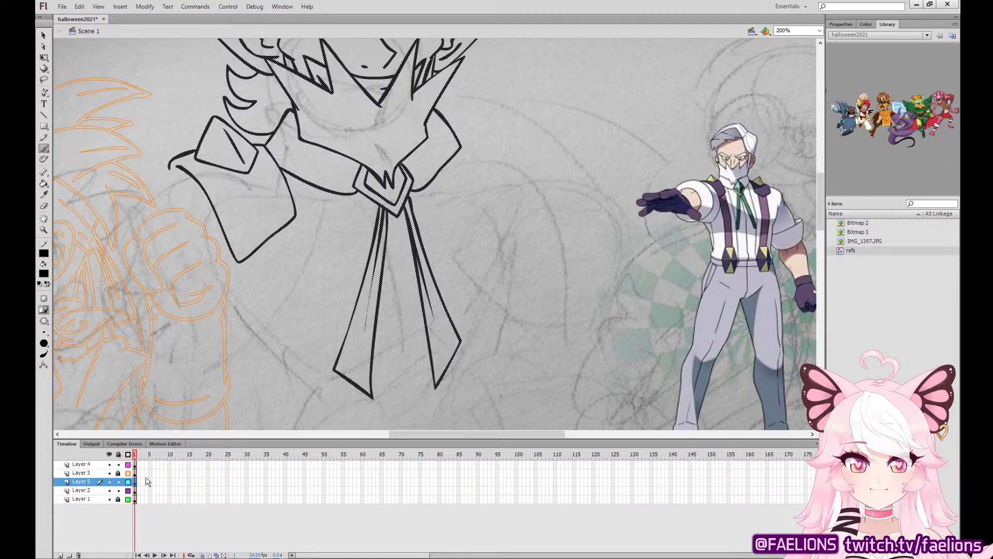
Delete the outer and lower contour of the left shoulder strap piece and redraw it with a wider, angled bottom edge.
key(v)
drag(283, 216, 298, 231)
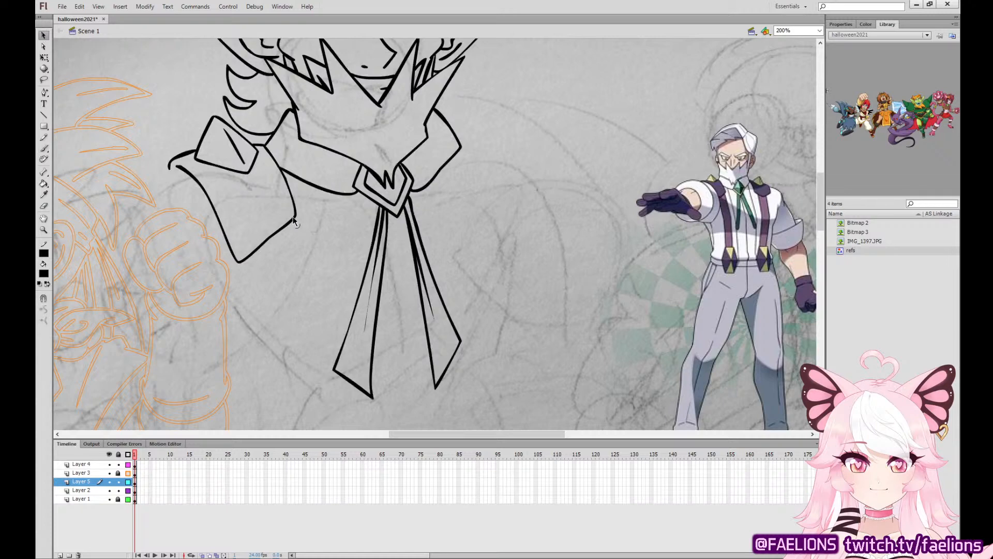
key(Delete)
click(283, 228)
key(Delete)
click(44, 149)
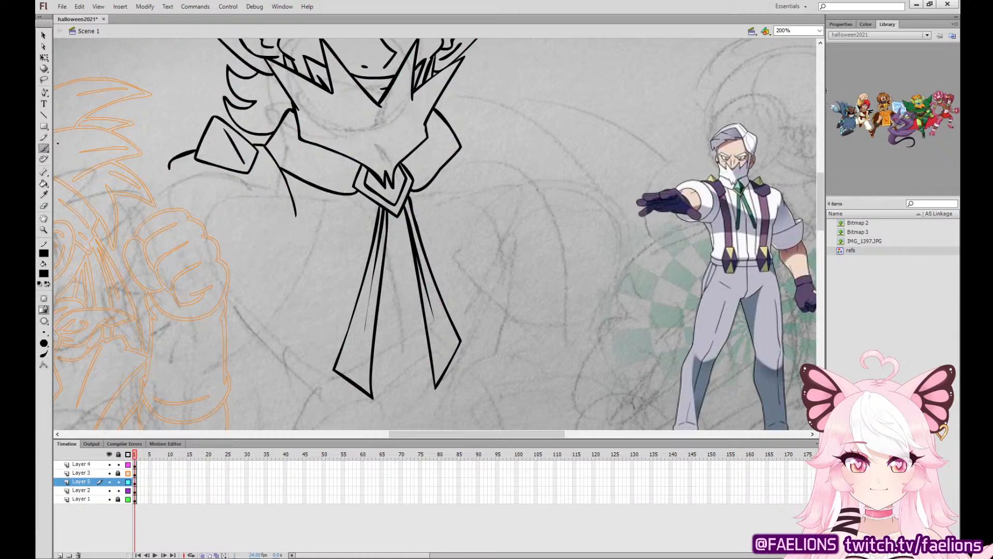
mouse_move(173, 168)
mouse_down()
mouse_move(212, 233)
mouse_move(273, 255)
mouse_move(296, 211)
mouse_move(283, 164)
mouse_up()
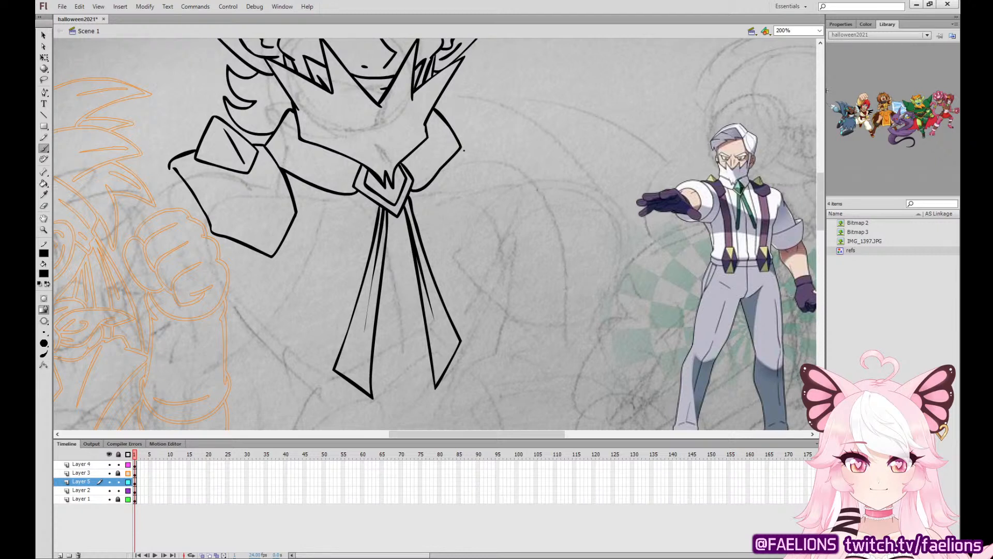
Ink the angular right shoulder strap piece and the diamond stud with a centre ridge above it.
mouse_move(460, 150)
mouse_down()
mouse_move(469, 193)
mouse_move(514, 231)
mouse_move(542, 195)
mouse_move(535, 135)
mouse_up()
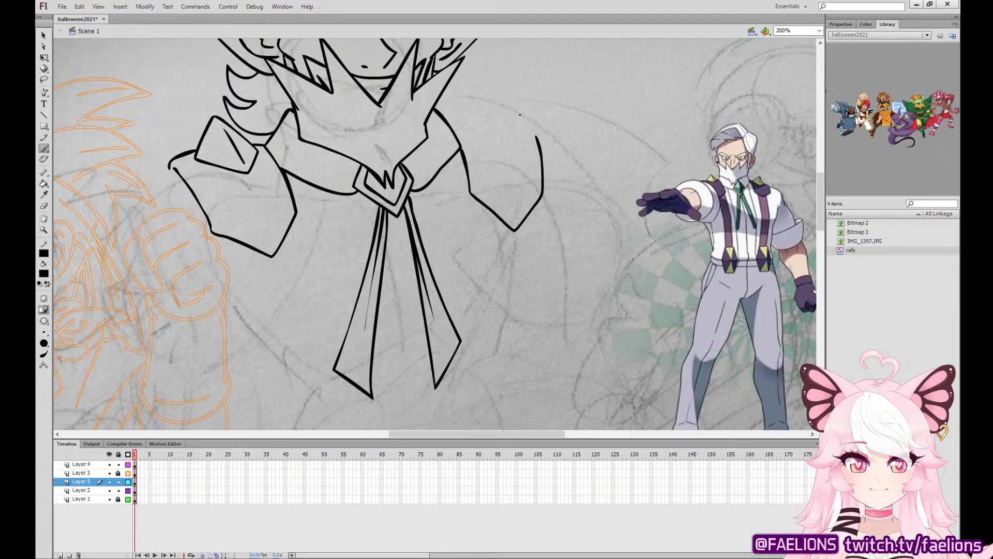
mouse_move(495, 89)
mouse_down()
mouse_move(459, 119)
mouse_move(505, 145)
mouse_move(522, 122)
mouse_move(501, 96)
mouse_move(487, 91)
mouse_move(459, 122)
mouse_move(502, 149)
mouse_move(524, 127)
mouse_move(499, 133)
mouse_move(445, 120)
mouse_up()
key(ctrl+z)
key(ctrl+z)
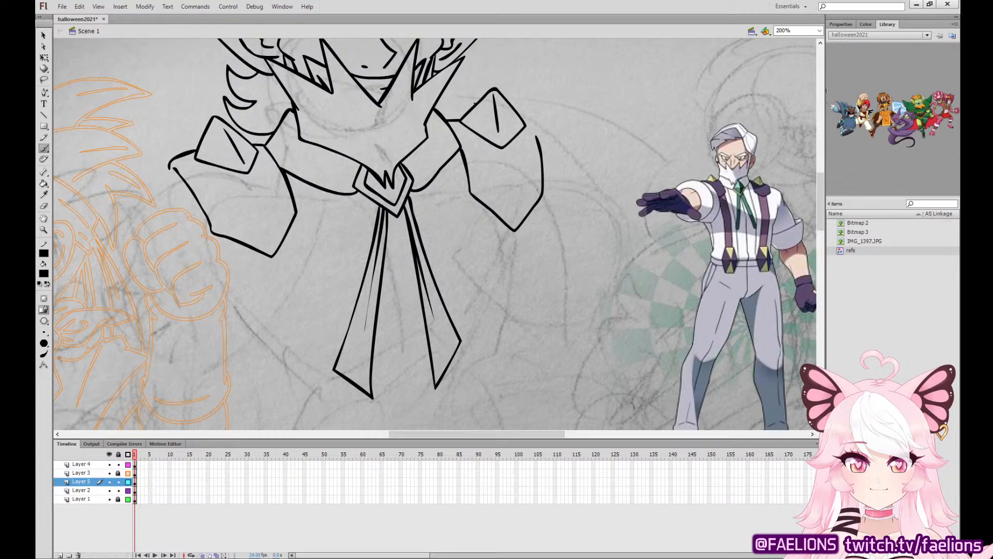
key(ctrl+z)
Select the right shoulder stud's outline and ridge, skew its top slightly toward the head, and nudge it right.
key(q)
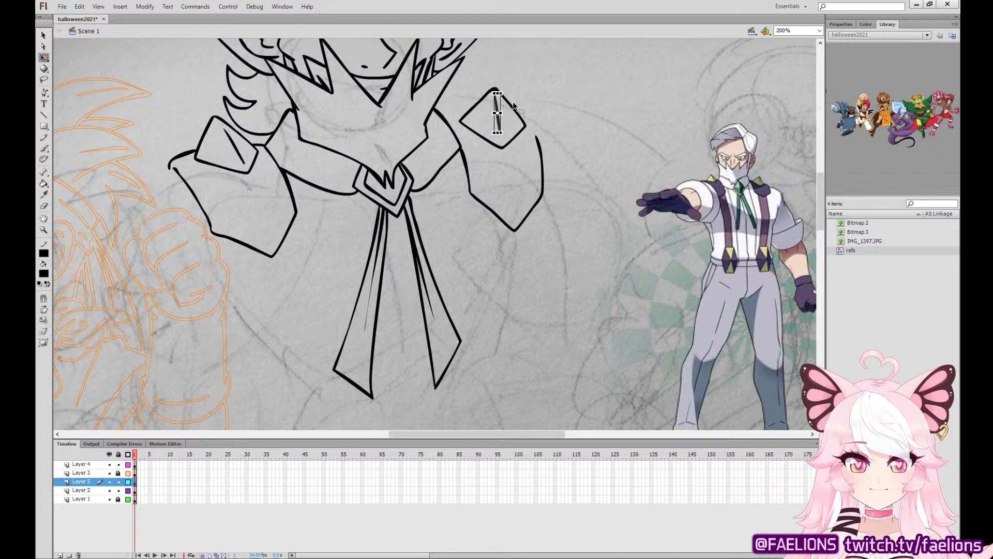
click(499, 112)
shift+click(518, 114)
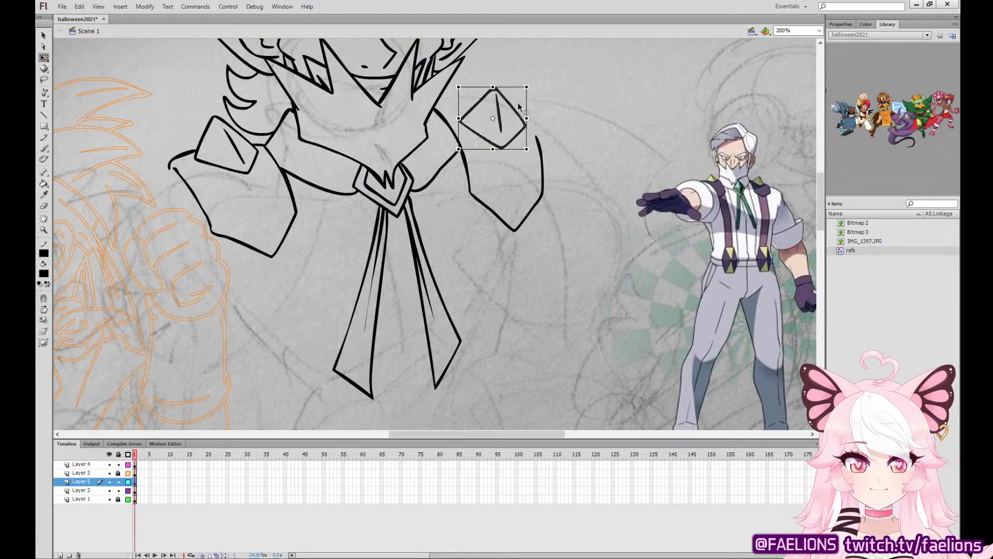
drag(510, 87, 499, 87)
key(Right)
key(Right)
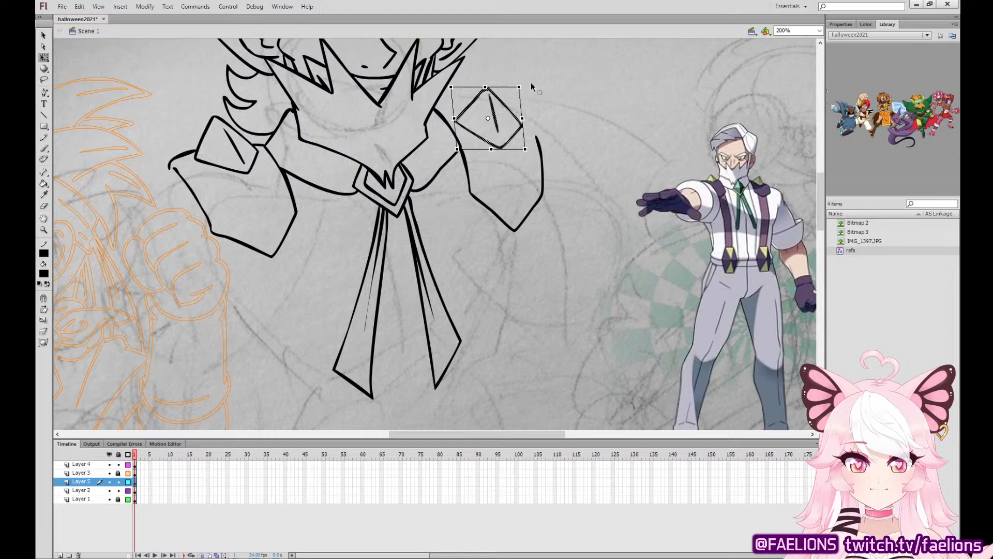
click(530, 82)
Connect the right shoulder stud to the collar and join the strap piece's outer edge to the stud.
key(b)
drag(444, 121, 458, 122)
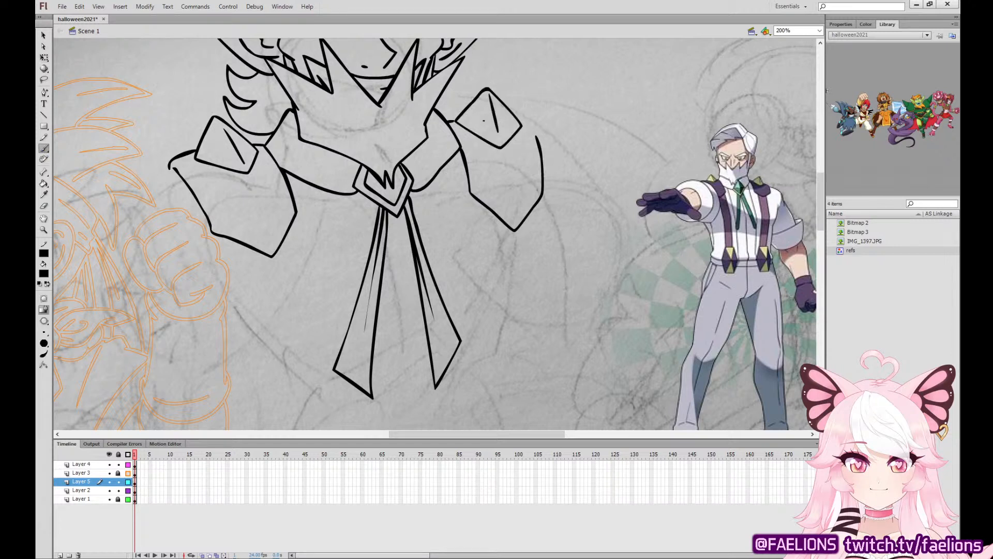
drag(537, 137, 520, 118)
Ink two elongated hexagonal suspender clasps at waist height, one on each side below the tie tails.
scroll(437, 383, down, 5)
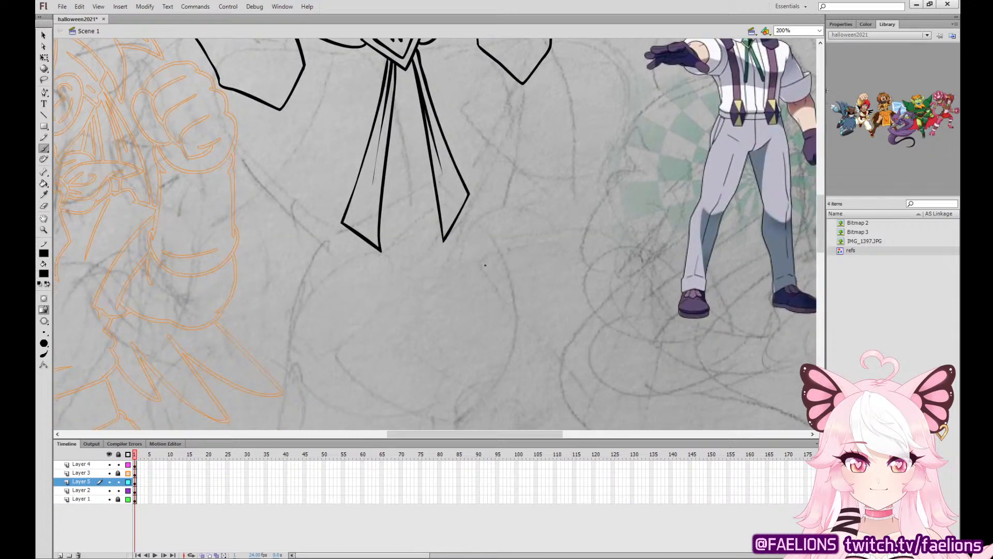
mouse_move(285, 252)
mouse_down()
mouse_move(278, 295)
mouse_move(297, 326)
mouse_move(334, 323)
mouse_move(335, 285)
mouse_move(316, 249)
mouse_move(286, 250)
mouse_up()
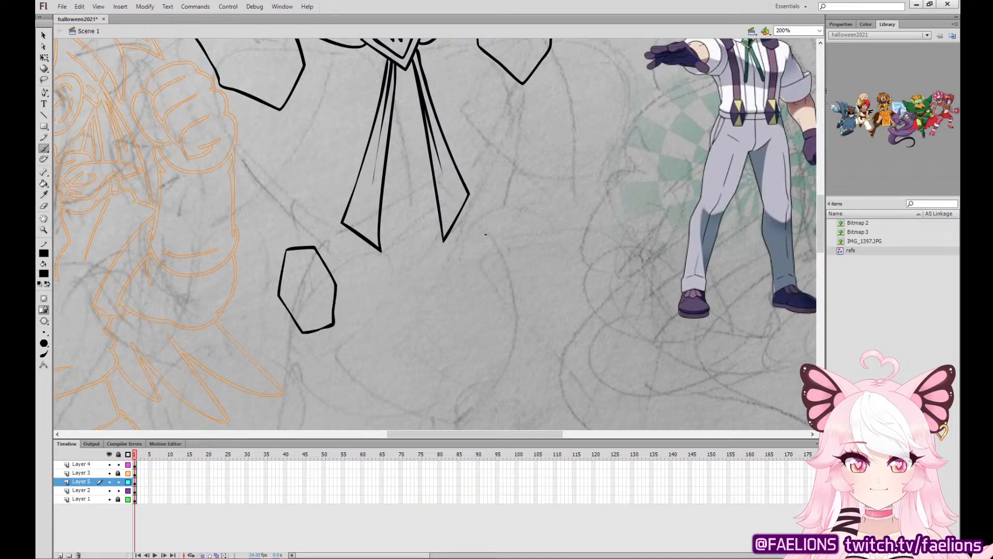
mouse_move(485, 234)
mouse_down()
mouse_move(475, 271)
mouse_move(486, 311)
mouse_move(514, 313)
mouse_move(528, 274)
mouse_move(516, 232)
mouse_move(486, 231)
mouse_up()
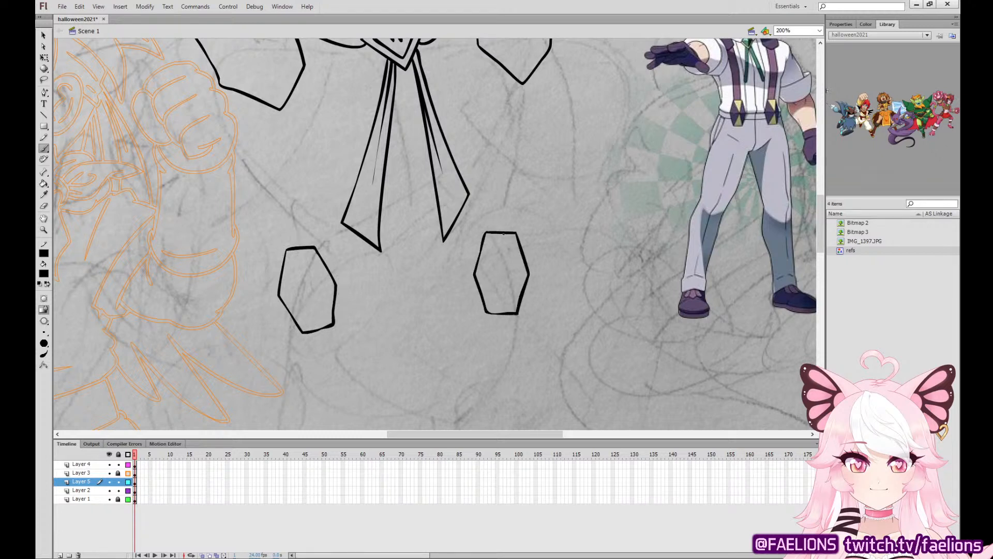
Ink crossed diagonal lines from corner to corner inside both hexagonal suspender clasps.
mouse_move(286, 251)
mouse_down()
mouse_move(308, 288)
mouse_move(313, 249)
mouse_up()
mouse_move(484, 234)
mouse_down()
mouse_move(500, 278)
mouse_move(516, 234)
mouse_move(497, 267)
mouse_move(516, 234)
mouse_move(501, 279)
mouse_move(516, 236)
mouse_up()
key(ctrl+z)
key(ctrl+z)
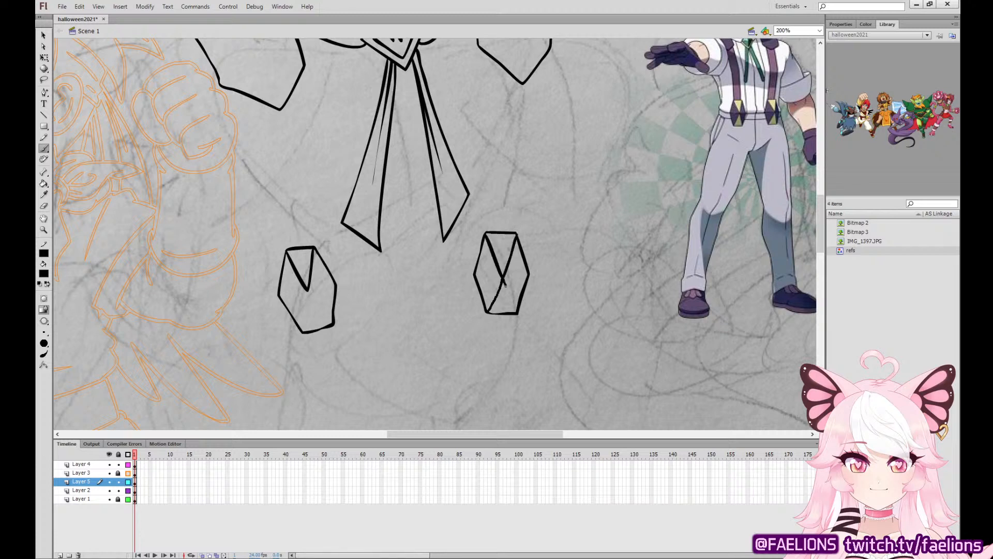
mouse_move(487, 312)
mouse_down()
mouse_move(503, 278)
mouse_move(518, 312)
mouse_up()
mouse_move(303, 326)
mouse_down()
mouse_move(307, 289)
mouse_move(334, 326)
mouse_up()
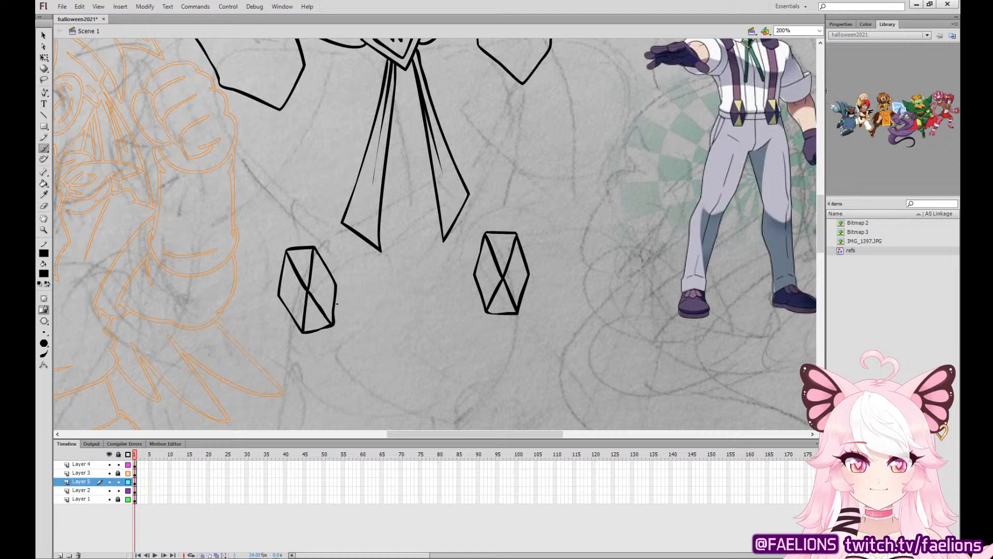
Ink both edges of the two suspender straps, running from the shoulder pieces down to the hexagonal clasps.
key(v)
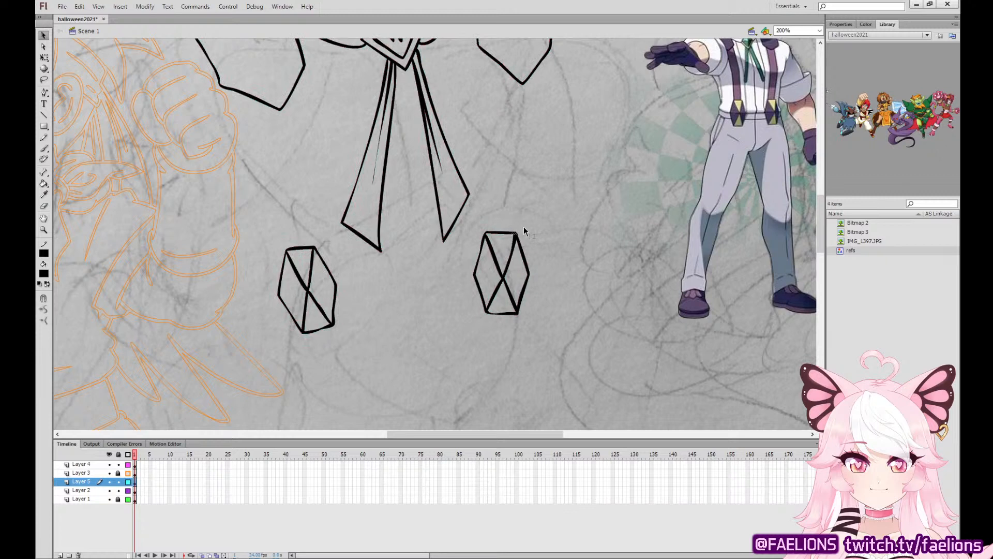
click(533, 224)
click(44, 149)
drag(338, 173, 377, 232)
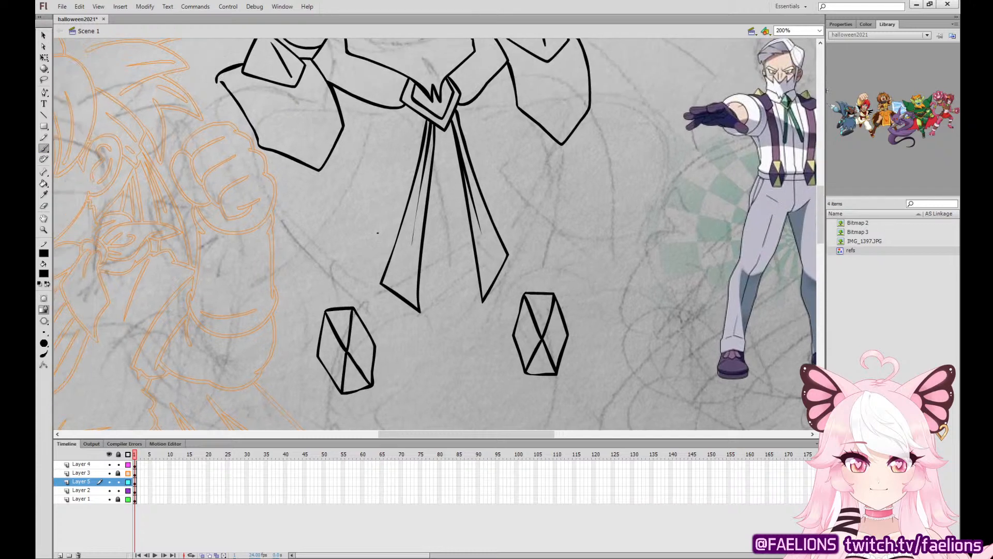
mouse_move(283, 155)
mouse_down()
mouse_move(326, 310)
mouse_move(353, 300)
mouse_move(335, 150)
mouse_up()
key(ctrl+z)
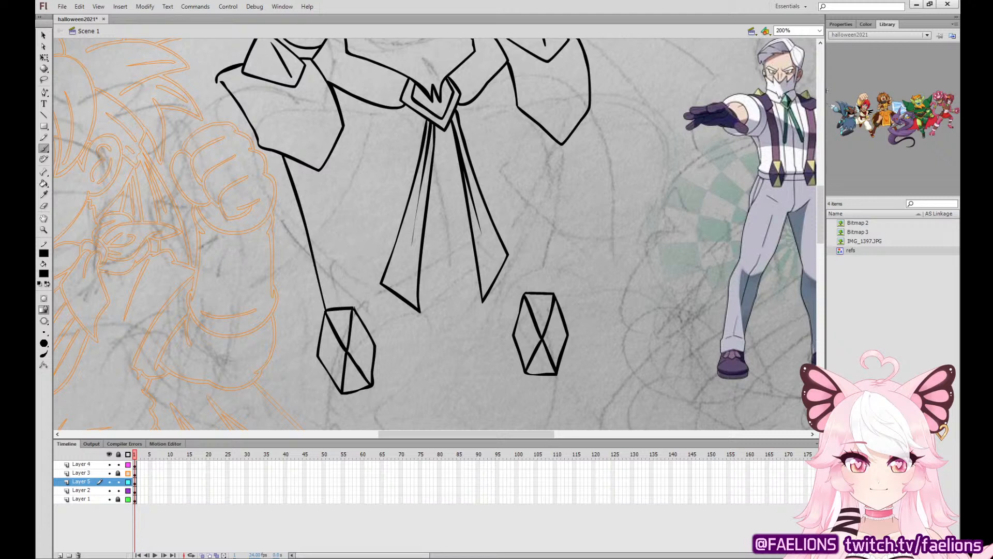
drag(353, 308, 347, 203)
key(ctrl+z)
key(ctrl+z)
mouse_move(290, 157)
mouse_down()
mouse_move(324, 309)
mouse_move(352, 286)
mouse_move(335, 146)
mouse_up()
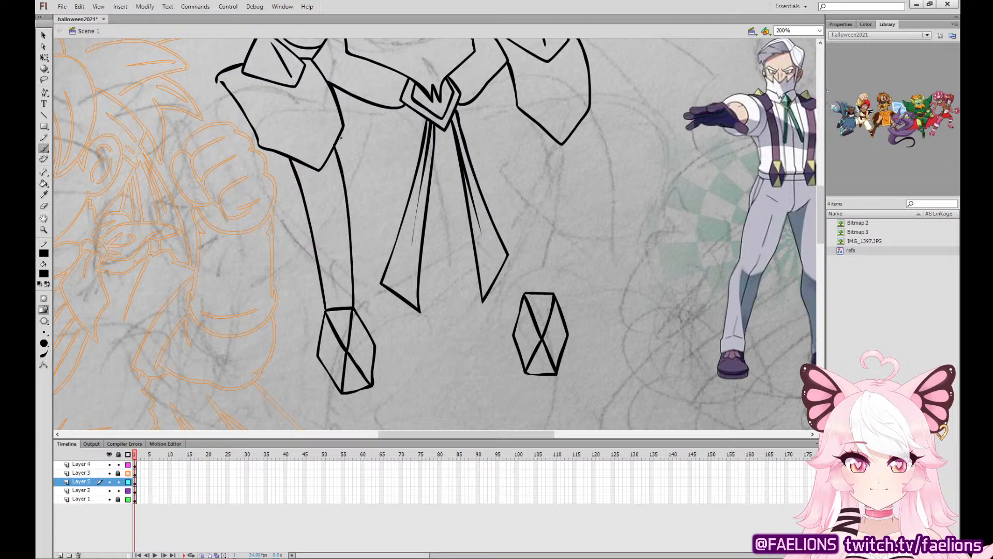
drag(525, 293, 531, 122)
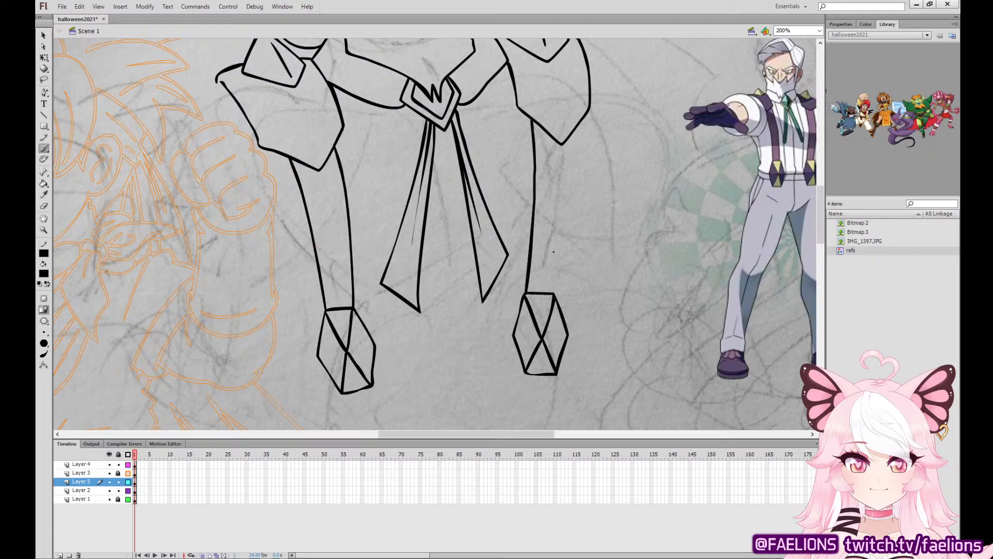
drag(556, 288, 584, 118)
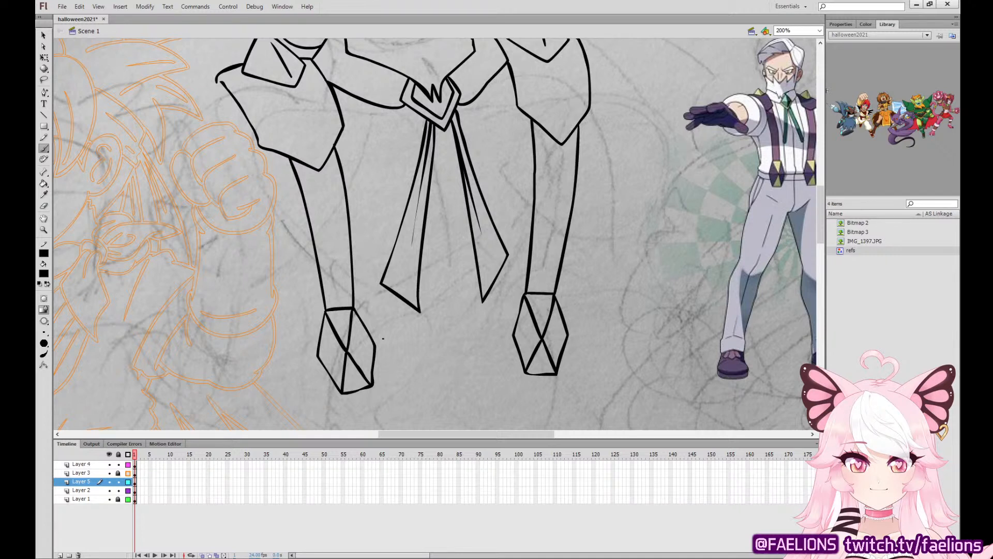
drag(374, 351, 515, 338)
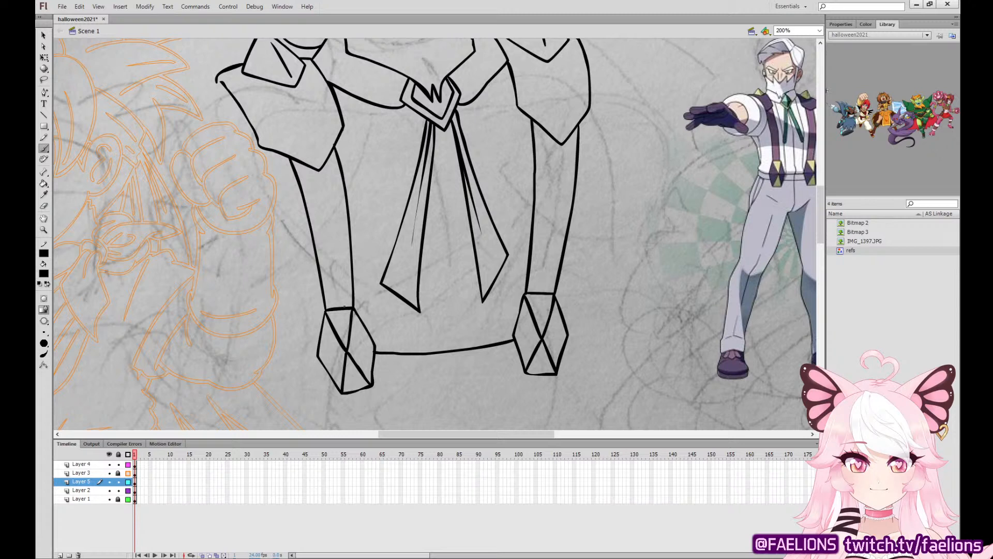
key(ctrl+z)
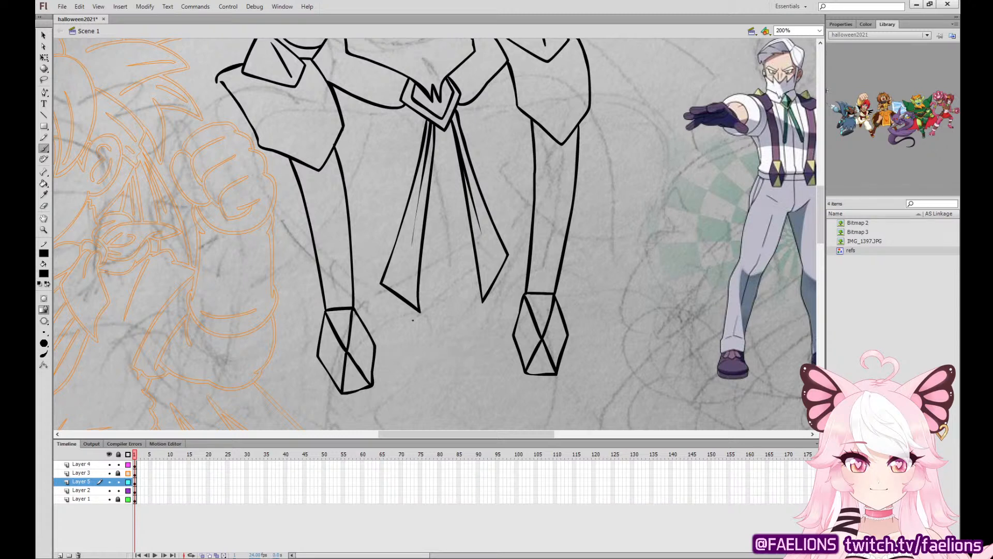
click(44, 57)
mouse_move(302, 409)
mouse_down()
mouse_move(326, 383)
mouse_move(373, 158)
mouse_move(306, 421)
mouse_move(368, 426)
mouse_up()
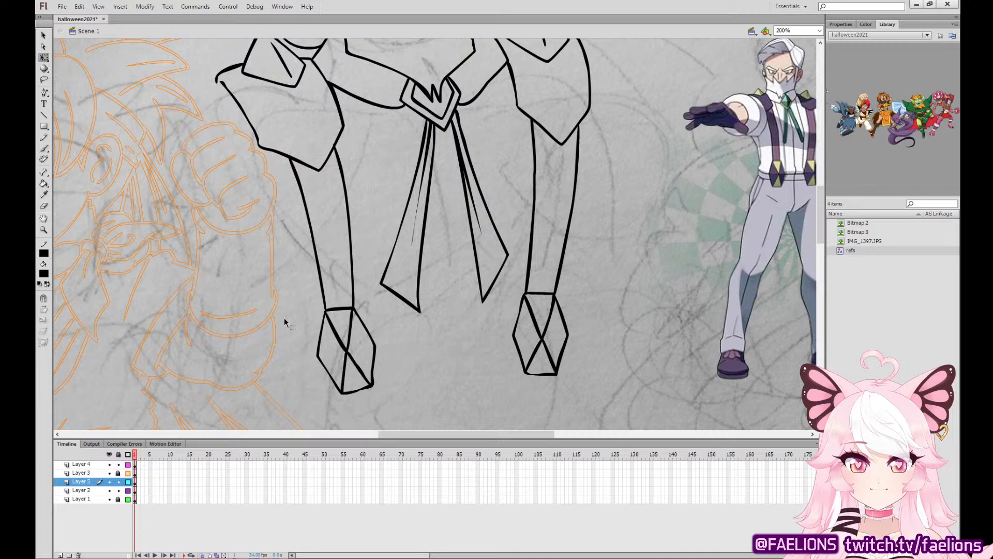
Ink the curved waistband between the suspender clasps and its short pointed ends outside both clasps.
click(44, 149)
mouse_move(317, 357)
mouse_down()
mouse_move(333, 384)
mouse_move(517, 375)
mouse_move(435, 387)
mouse_move(395, 388)
mouse_move(388, 362)
mouse_move(516, 347)
mouse_move(563, 360)
mouse_move(574, 334)
mouse_move(558, 364)
mouse_move(568, 335)
mouse_up()
key(ctrl+z)
key(ctrl+z)
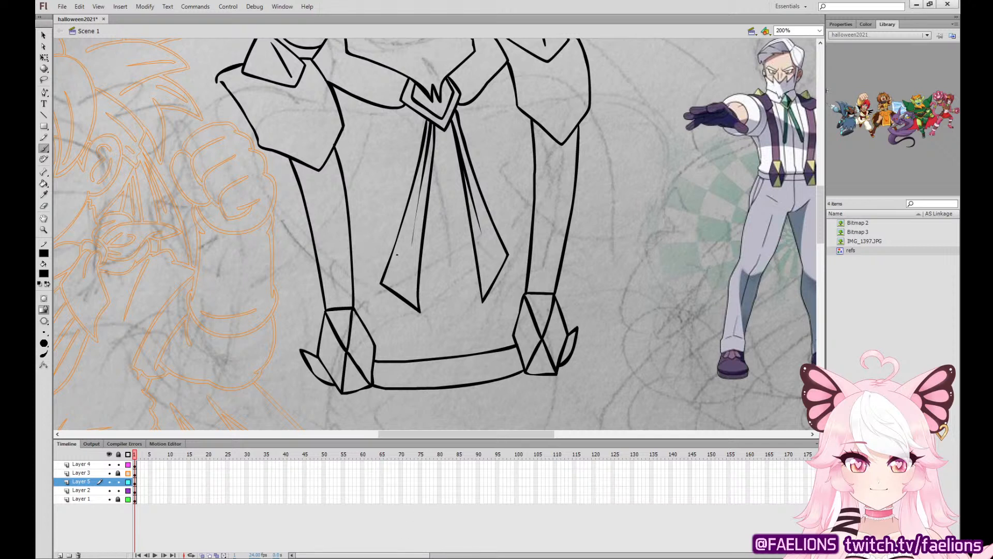
Ink the shirt's left and right outer contours up from the waistband ends, with small bulging folds at the waist.
drag(304, 350, 257, 220)
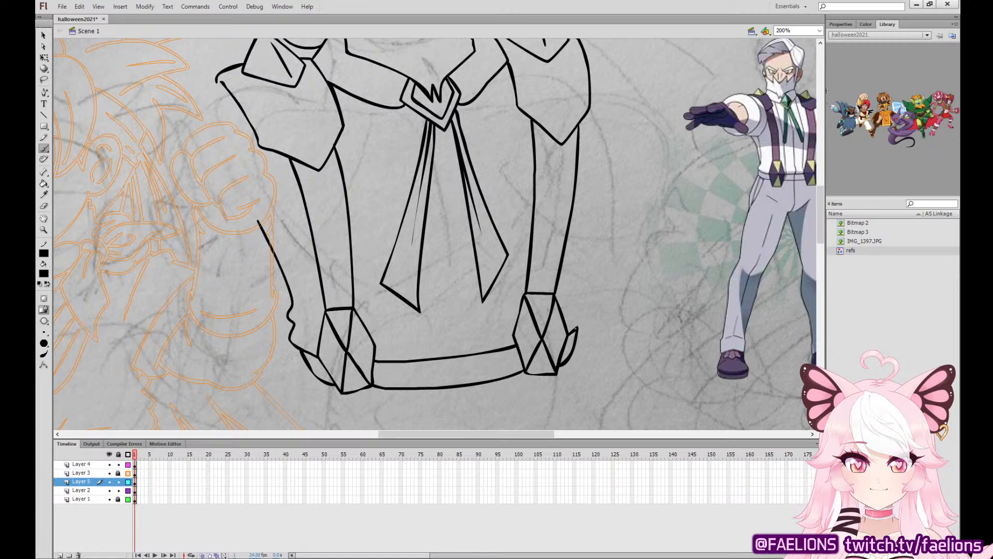
drag(576, 328, 598, 184)
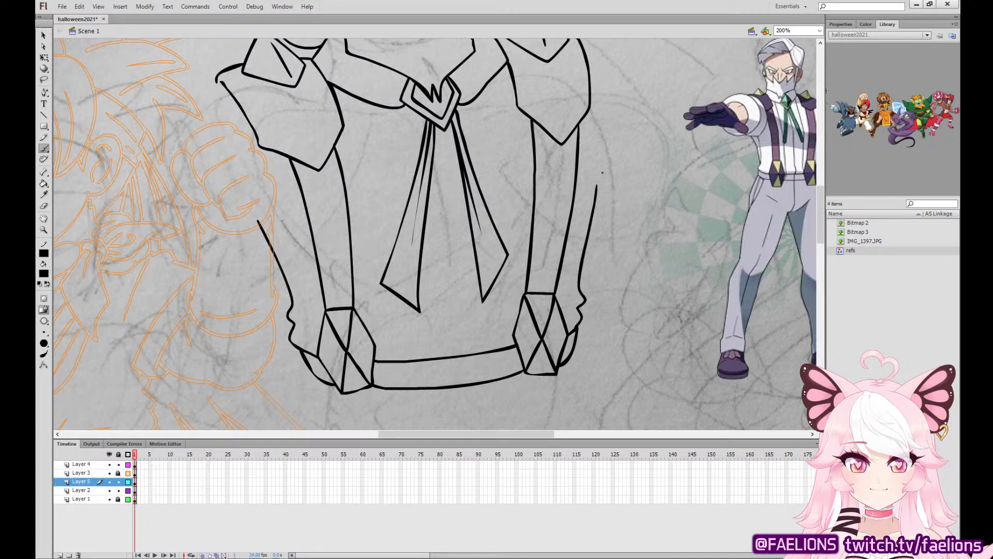
key(v)
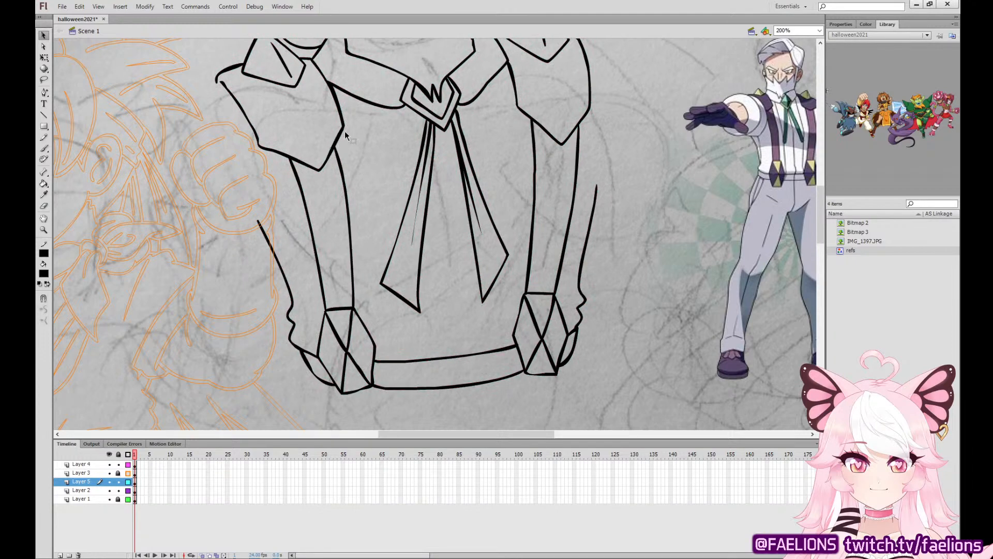
click(44, 149)
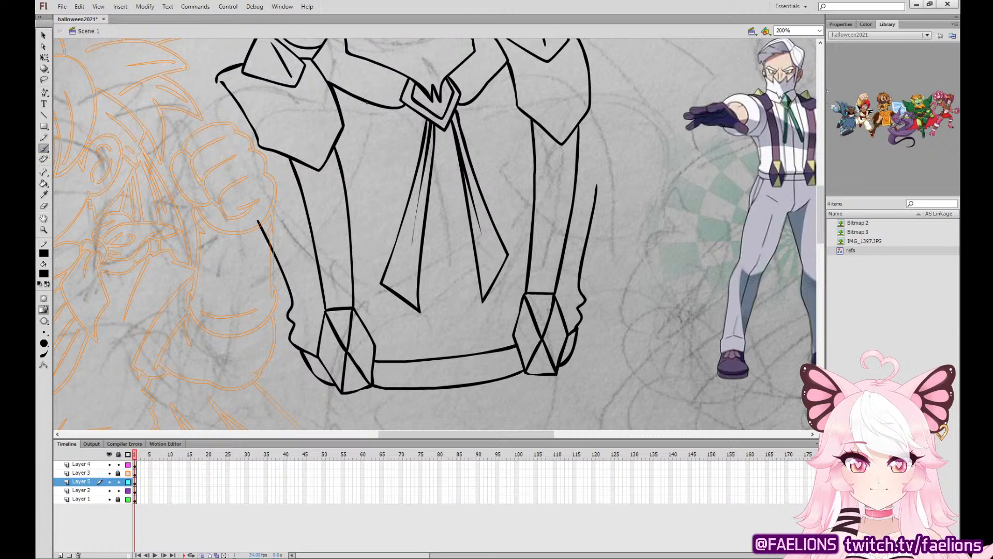
Ink a vertical shirt seam on each side of the tie from the collar to the waistband, broken behind the tie tails.
drag(367, 102, 385, 262)
key(ctrl+z)
drag(368, 103, 389, 256)
drag(390, 292, 397, 359)
key(ctrl+z)
key(ctrl+z)
drag(405, 312, 400, 358)
drag(500, 348, 496, 75)
click(43, 35)
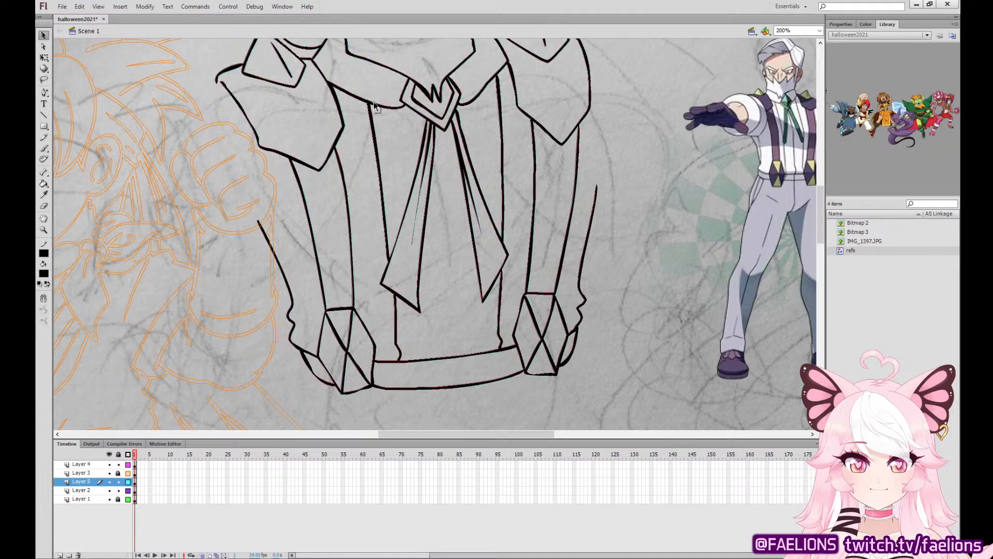
drag(368, 101, 396, 102)
key(ctrl+z)
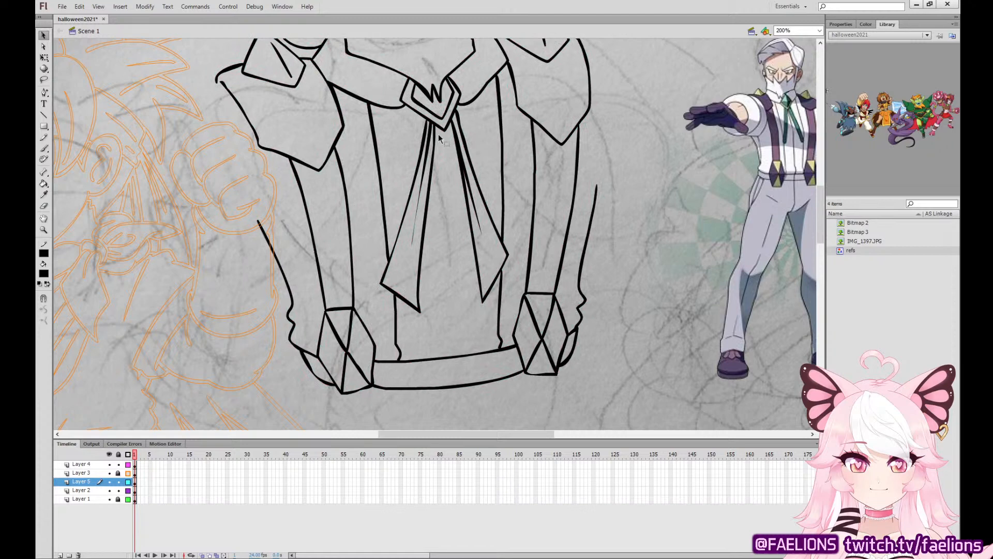
Ink the shirt's centre seam from the tie clasp to the waistband and extend the left torso contour up to the shoulder piece.
click(45, 149)
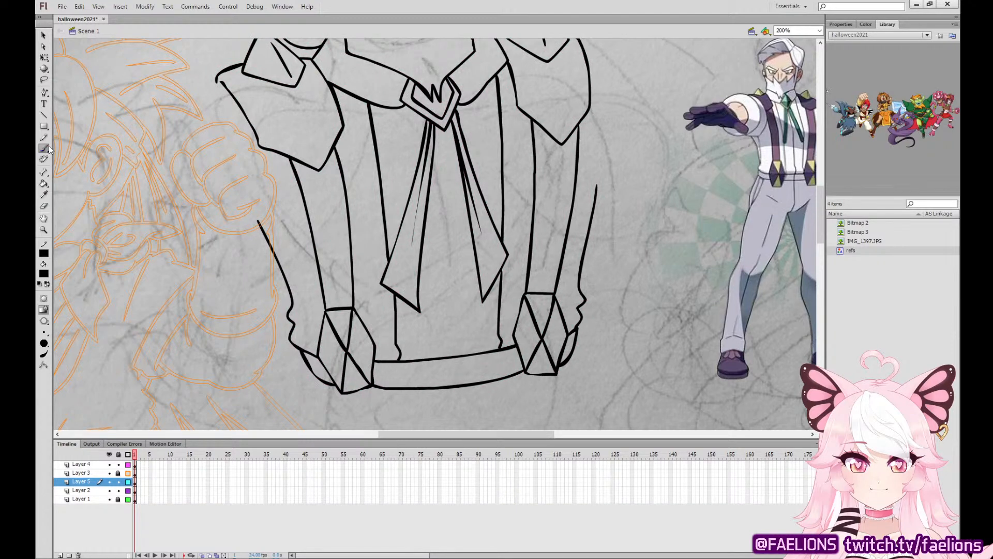
drag(443, 129, 460, 355)
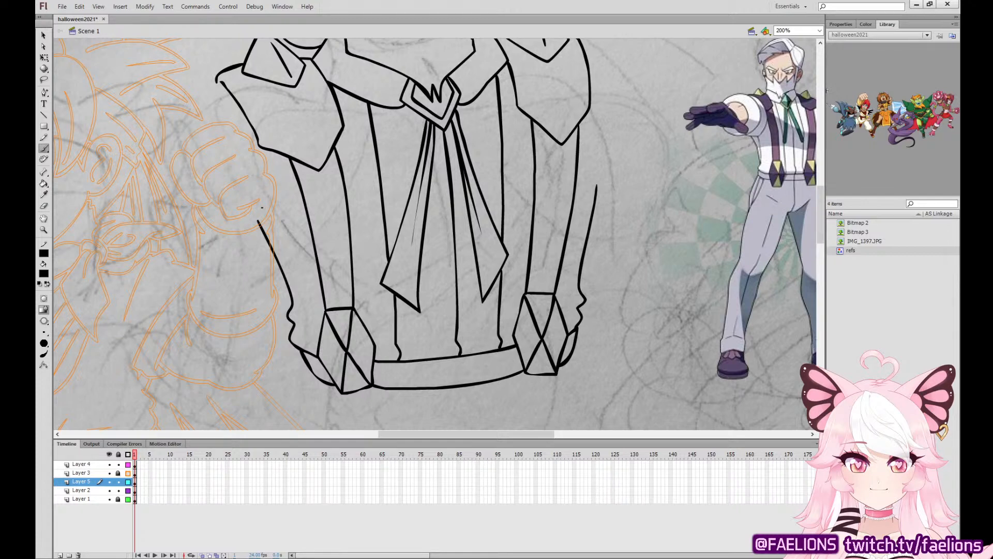
drag(261, 207, 262, 147)
drag(596, 176, 588, 57)
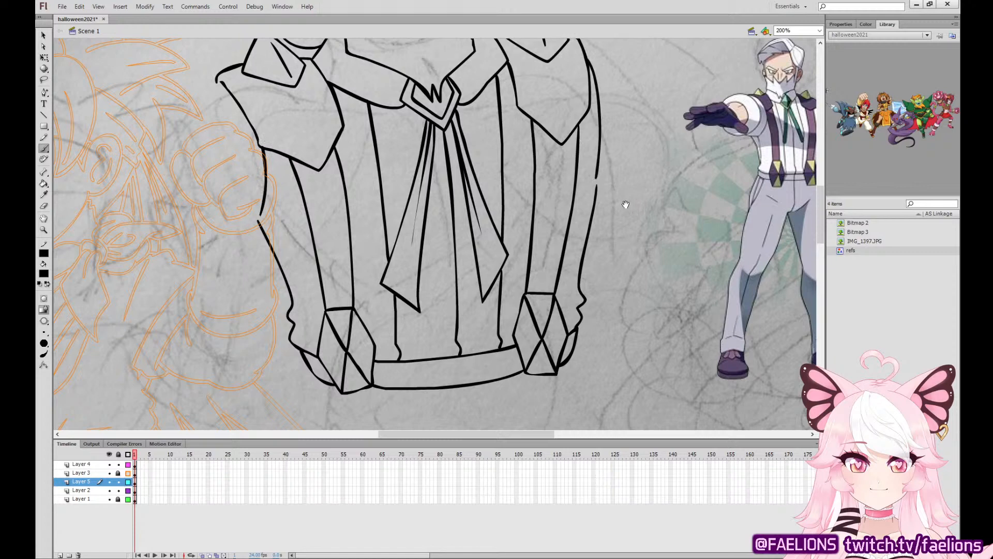
drag(626, 204, 605, 292)
key(ctrl+z)
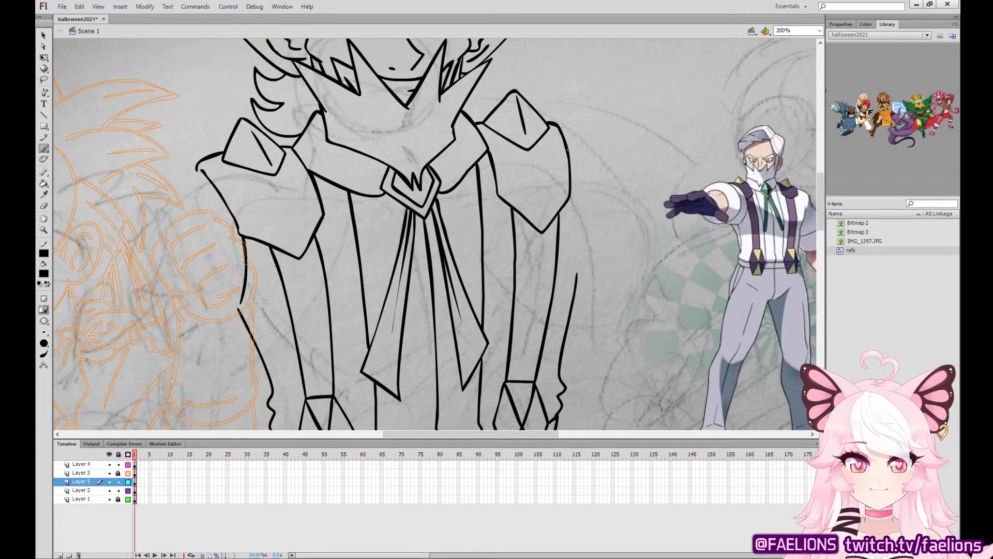
Ink another curve along the waistband's outer end beside the left suspender clasp.
scroll(524, 137, down, 5)
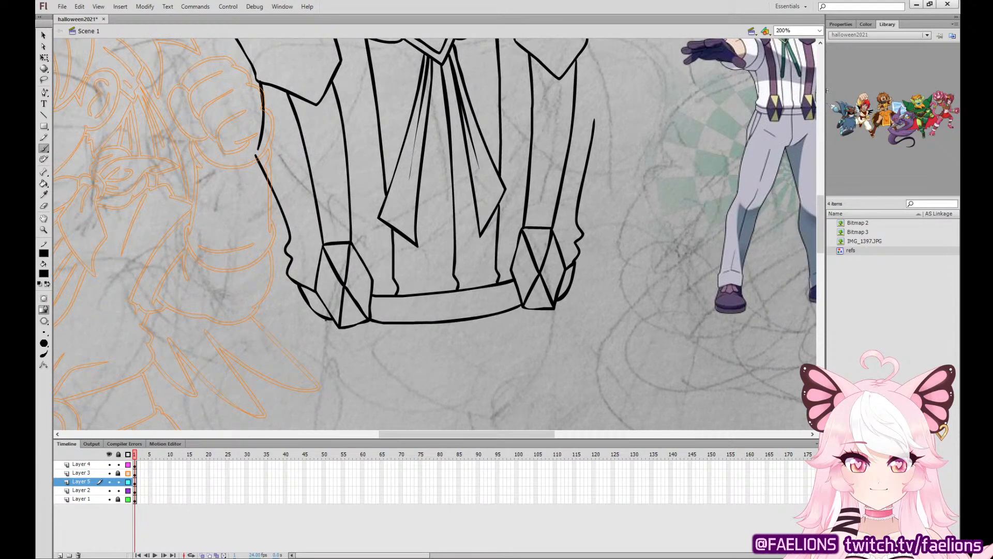
mouse_move(300, 293)
mouse_down()
mouse_move(307, 313)
mouse_move(334, 323)
mouse_up()
key(ctrl+z)
mouse_move(297, 285)
mouse_down()
mouse_move(306, 312)
mouse_move(331, 321)
mouse_up()
Erase the lower parts of both suspender clasps and the waistband's end curve beyond the left clasp.
key(v)
key(e)
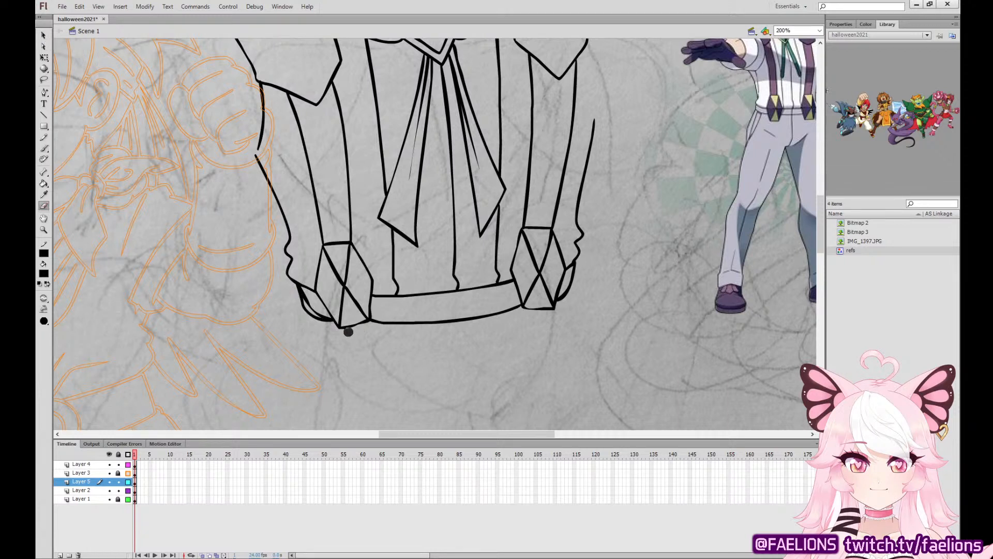
drag(344, 329, 371, 316)
drag(290, 285, 335, 325)
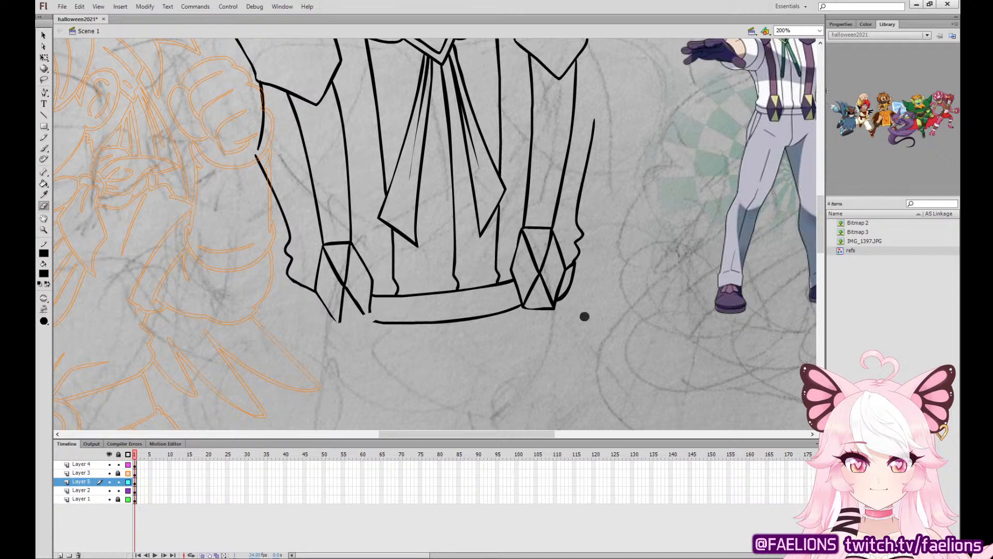
mouse_move(565, 305)
mouse_down()
mouse_move(523, 309)
mouse_move(551, 282)
mouse_move(533, 303)
mouse_move(546, 256)
mouse_move(541, 263)
mouse_up()
drag(543, 273, 527, 312)
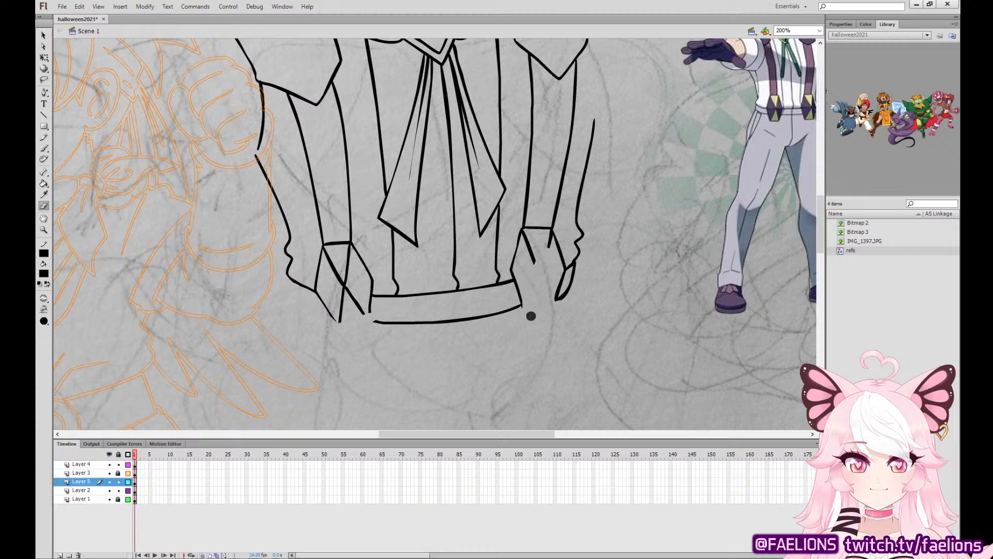
drag(337, 321, 344, 283)
Re-ink the left suspender clasp's lower half with its crossing diagonal and a curved bottom edge.
key(b)
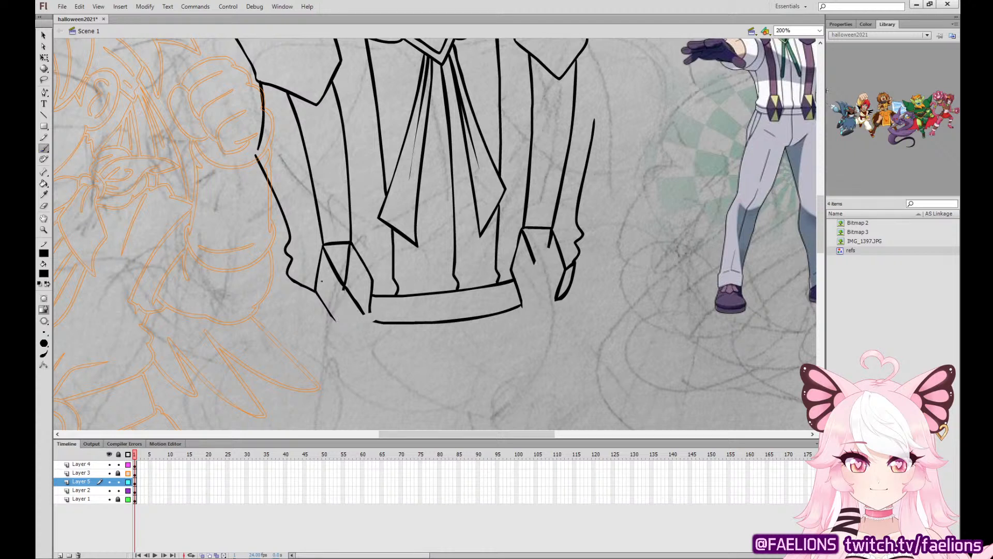
mouse_move(321, 299)
mouse_down()
mouse_move(334, 319)
mouse_move(317, 293)
mouse_move(334, 321)
mouse_move(366, 328)
mouse_move(369, 282)
mouse_up()
key(ctrl+z)
mouse_move(367, 327)
mouse_down()
mouse_move(345, 284)
mouse_move(335, 321)
mouse_up()
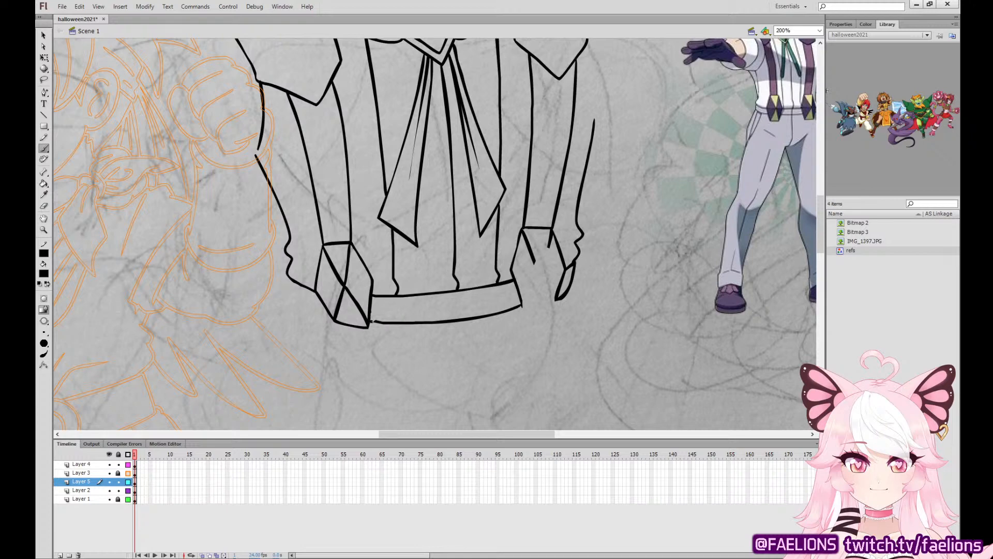
Delete the waistband's lower line between the two suspender clasps.
key(q)
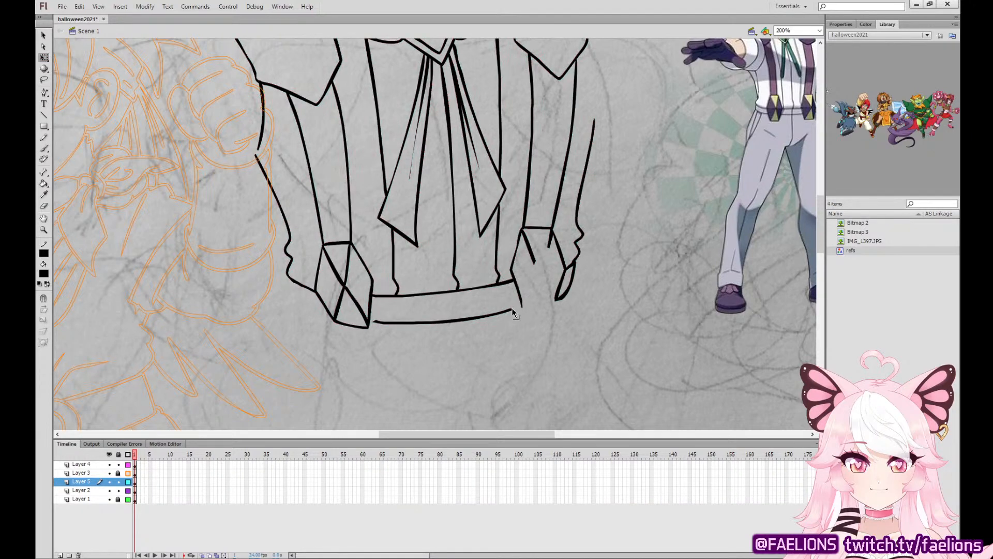
click(519, 309)
key(Delete)
Close the left clasp's inner side and re-ink the right clasp's crossing diagonals and curved bottom edge.
key(b)
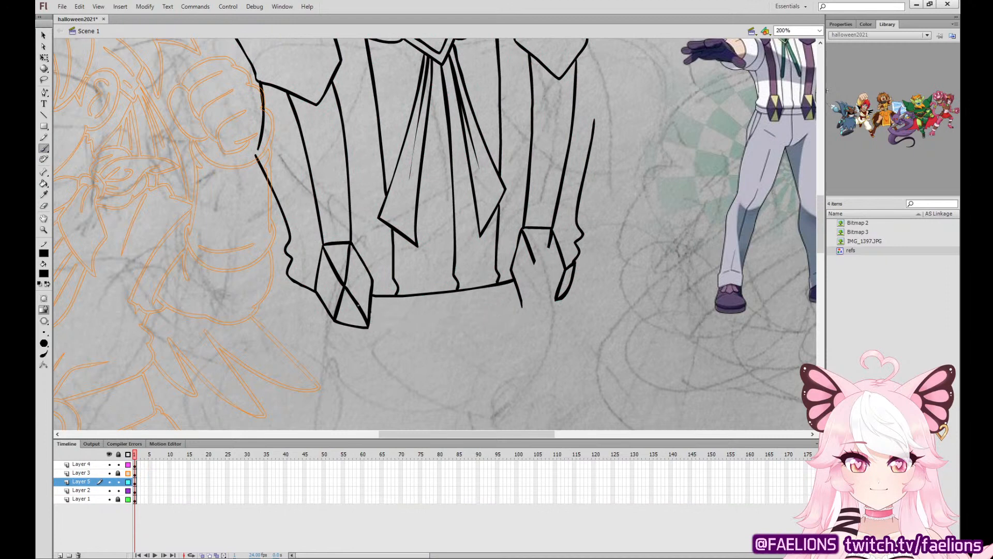
drag(368, 326, 373, 296)
mouse_move(520, 306)
mouse_down()
mouse_move(522, 315)
mouse_move(558, 299)
mouse_move(565, 268)
mouse_up()
drag(524, 314, 551, 241)
mouse_move(556, 299)
mouse_down()
mouse_move(526, 233)
mouse_move(556, 304)
mouse_up()
key(ctrl+z)
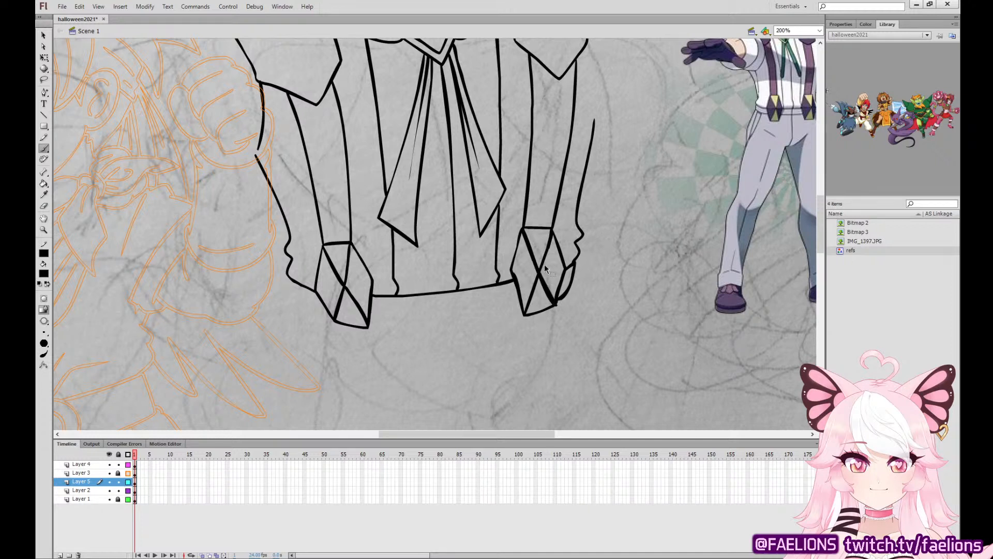
key(ctrl+z)
mouse_move(532, 253)
mouse_down()
mouse_move(555, 302)
mouse_move(533, 254)
mouse_up()
Ink the waistband's lower edge between the clasps and around its left end, plus a short centre seam across the band.
key(v)
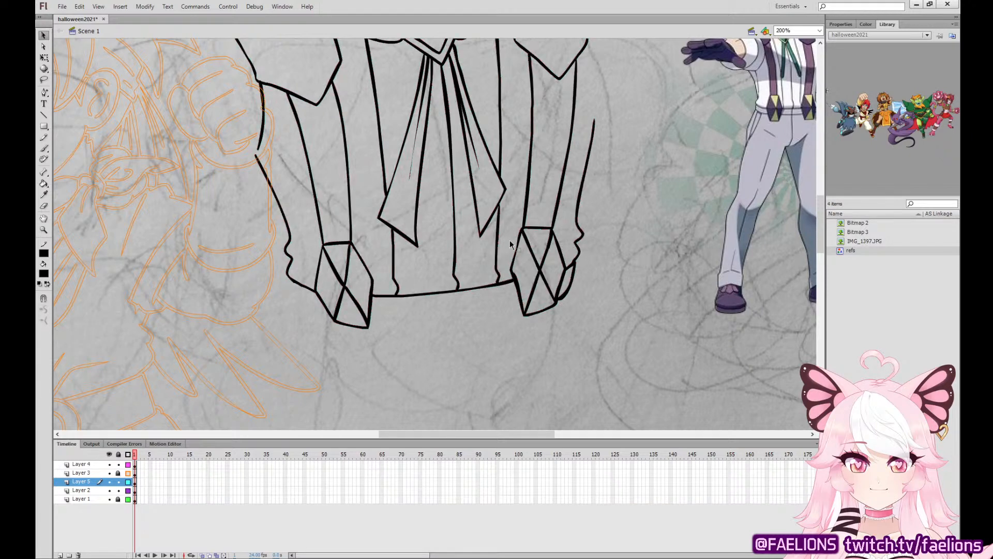
click(44, 149)
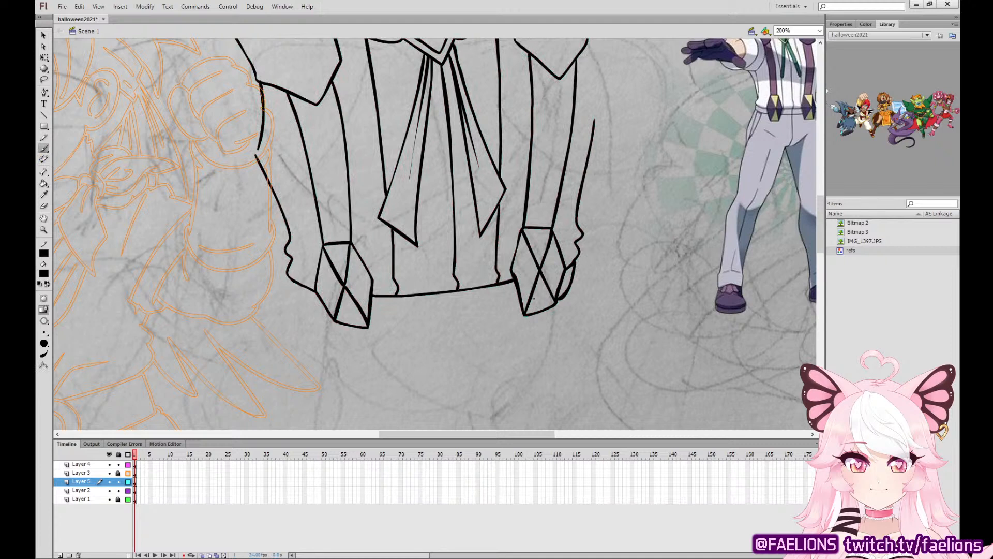
drag(521, 311, 369, 327)
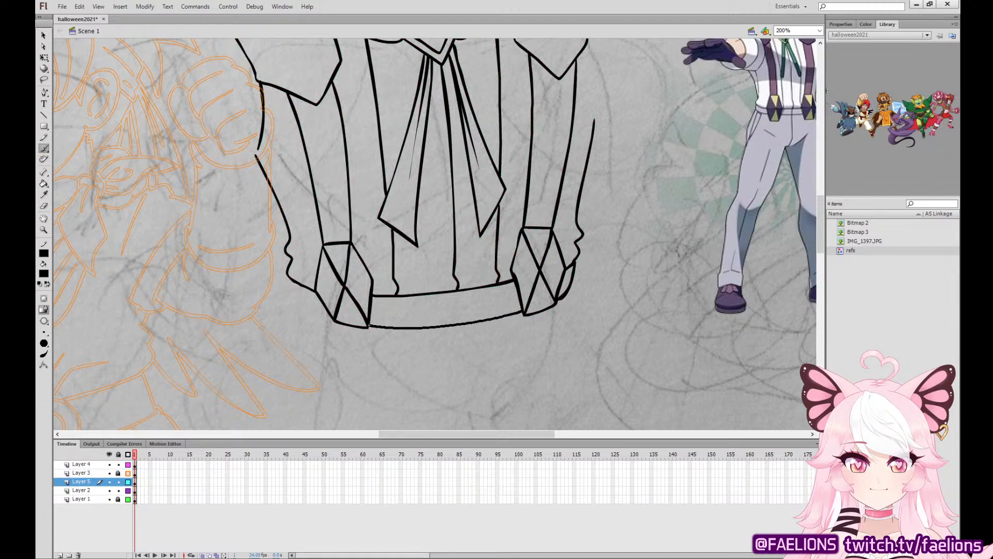
mouse_move(293, 282)
mouse_down()
mouse_move(332, 320)
mouse_move(298, 299)
mouse_move(334, 319)
mouse_up()
key(ctrl+z)
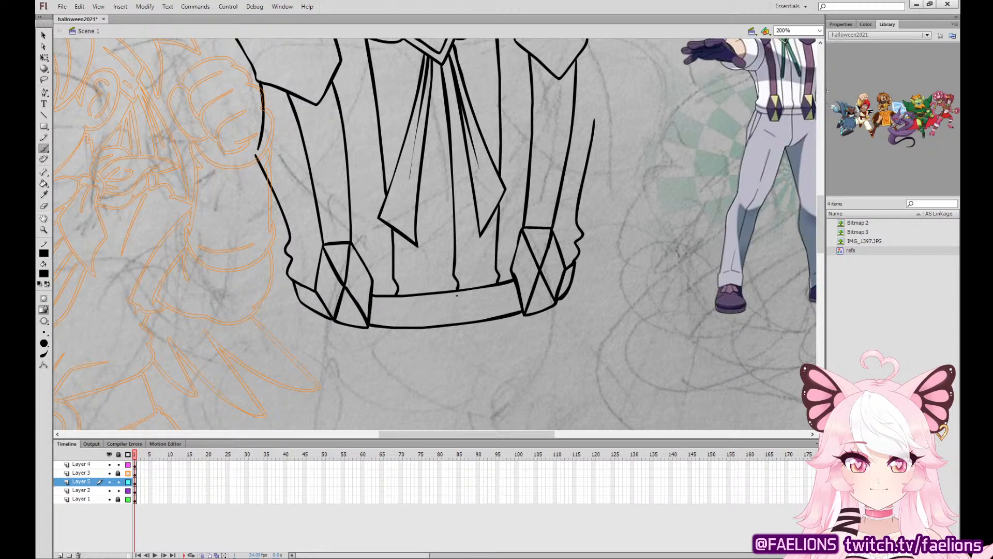
mouse_move(456, 295)
mouse_down()
mouse_move(468, 357)
mouse_move(483, 173)
mouse_move(466, 192)
mouse_up()
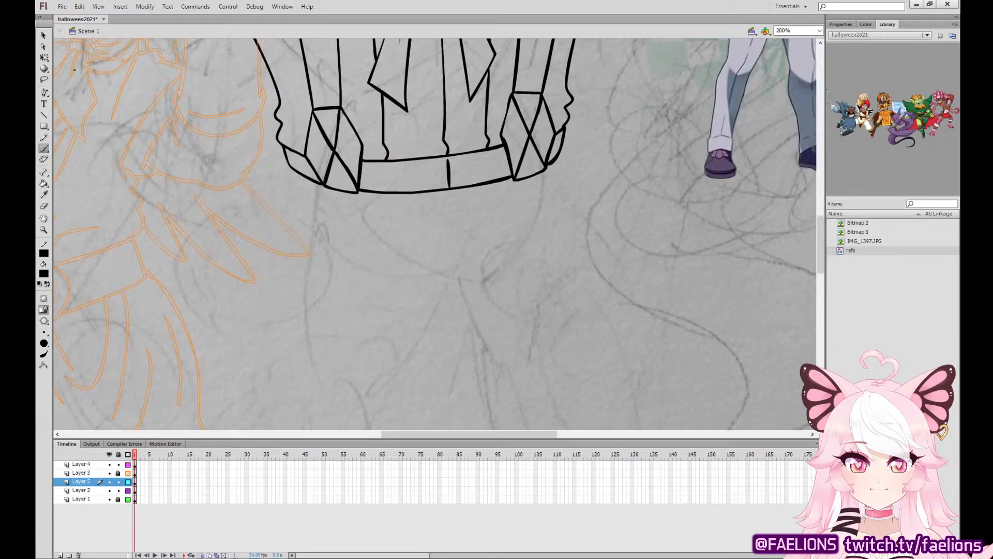
Move the reference figure down so its full body stands beside the area where the legs are drawn.
key(v)
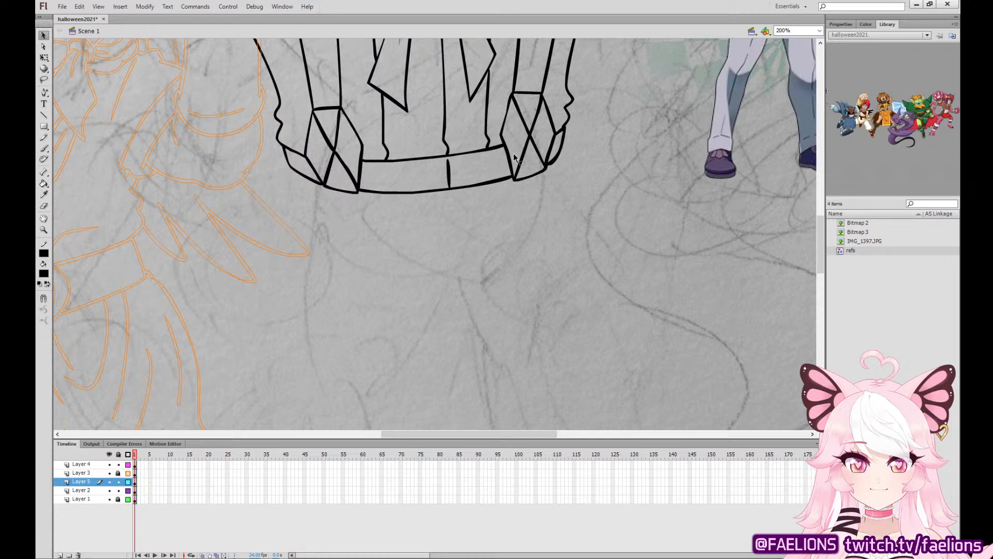
click(43, 148)
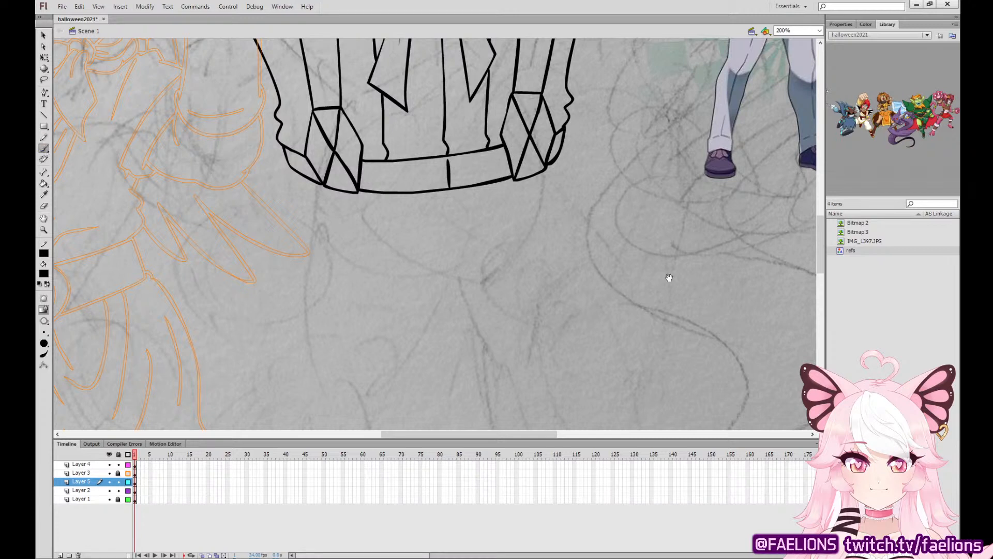
mouse_move(665, 278)
mouse_down()
mouse_move(555, 204)
mouse_move(427, 386)
mouse_move(438, 392)
mouse_move(592, 291)
mouse_up()
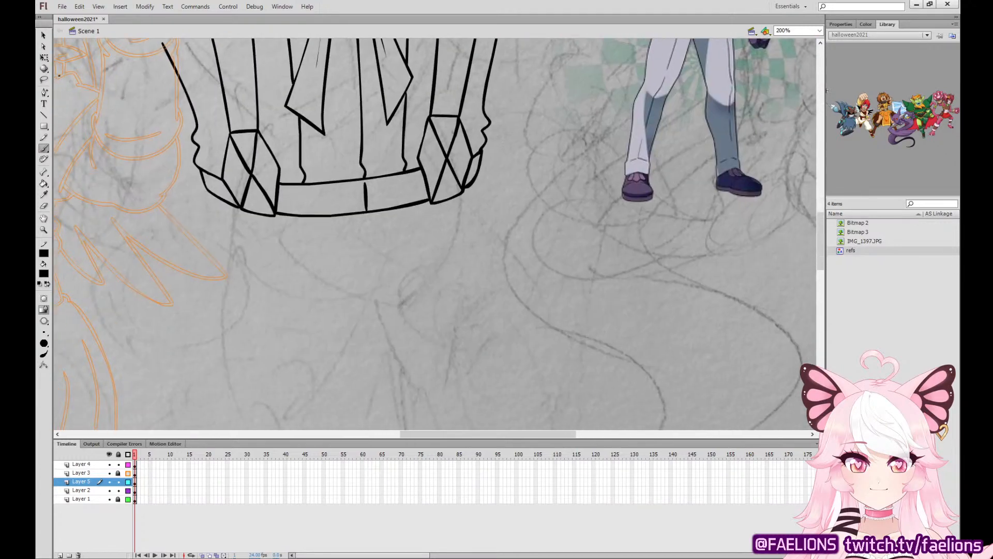
click(44, 58)
drag(666, 111, 650, 320)
click(44, 149)
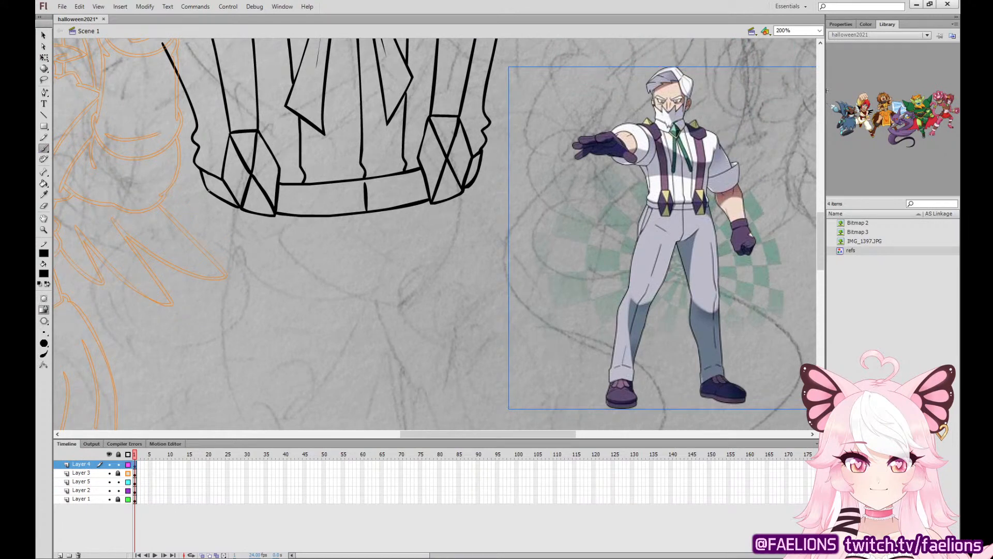
On Layer 5, ink the trousers' left and right outer hip contours curving down from the waistband ends.
click(81, 481)
drag(207, 190, 185, 326)
key(ctrl+z)
mouse_move(208, 191)
mouse_down()
mouse_move(177, 294)
mouse_move(195, 366)
mouse_up()
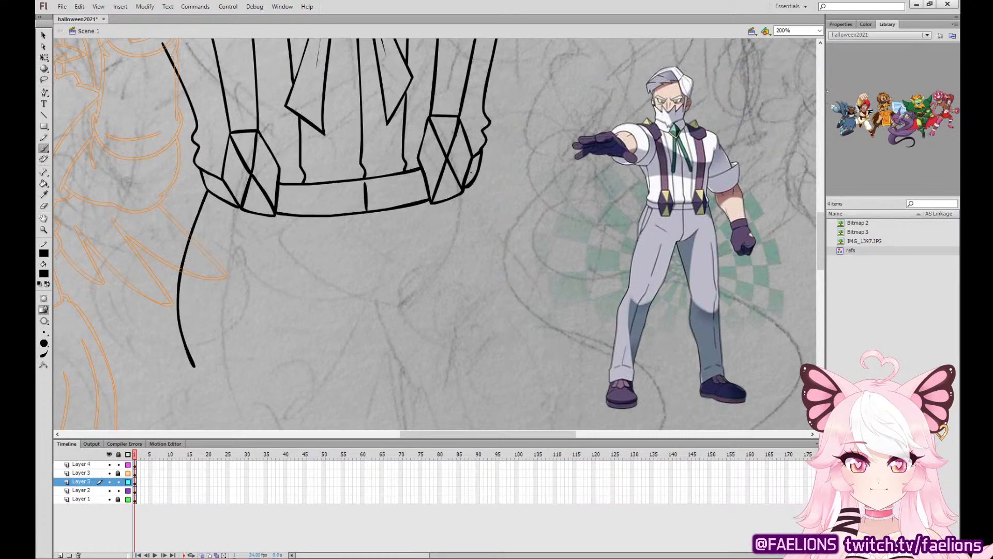
mouse_move(474, 179)
mouse_down()
mouse_move(505, 279)
mouse_move(509, 348)
mouse_up()
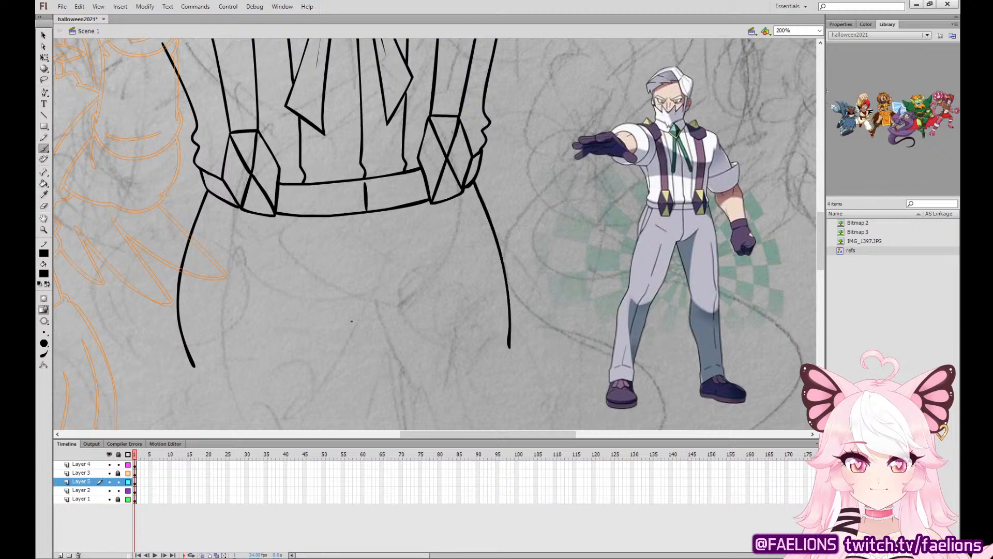
Ink the trousers' curved fly seam below the waistband and a diagonal crotch fold on each side.
drag(366, 349, 409, 308)
mouse_move(365, 214)
mouse_down()
mouse_move(377, 284)
mouse_move(371, 333)
mouse_up()
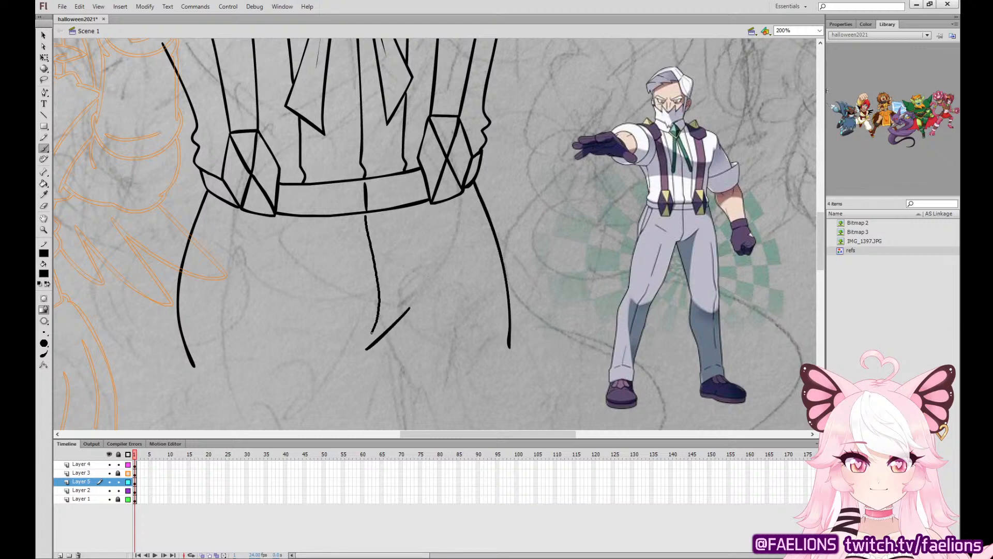
drag(282, 311, 345, 346)
drag(450, 363, 487, 193)
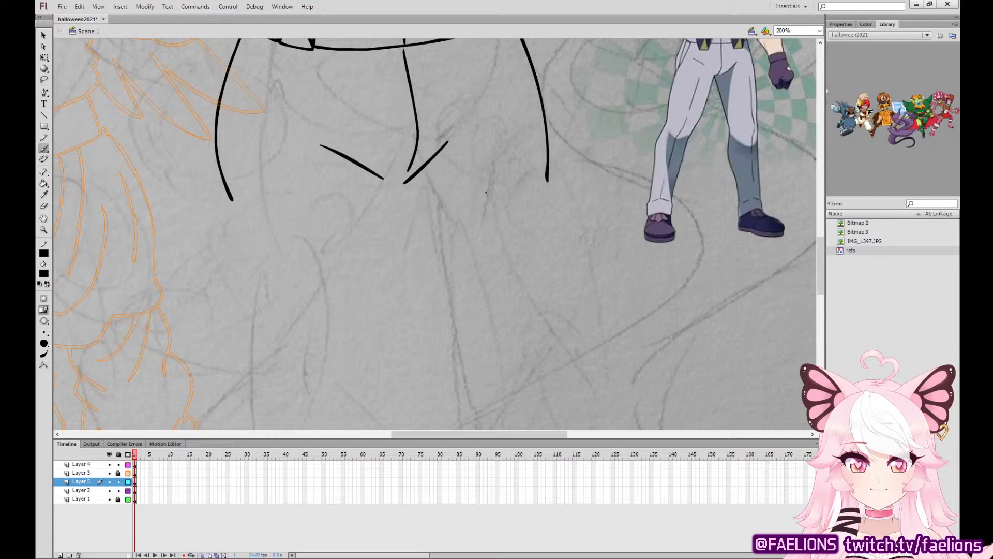
Ink the outer and inner contours of both thighs down to the knees, with a short crease at the left knee.
drag(268, 211, 274, 86)
drag(433, 162, 409, 289)
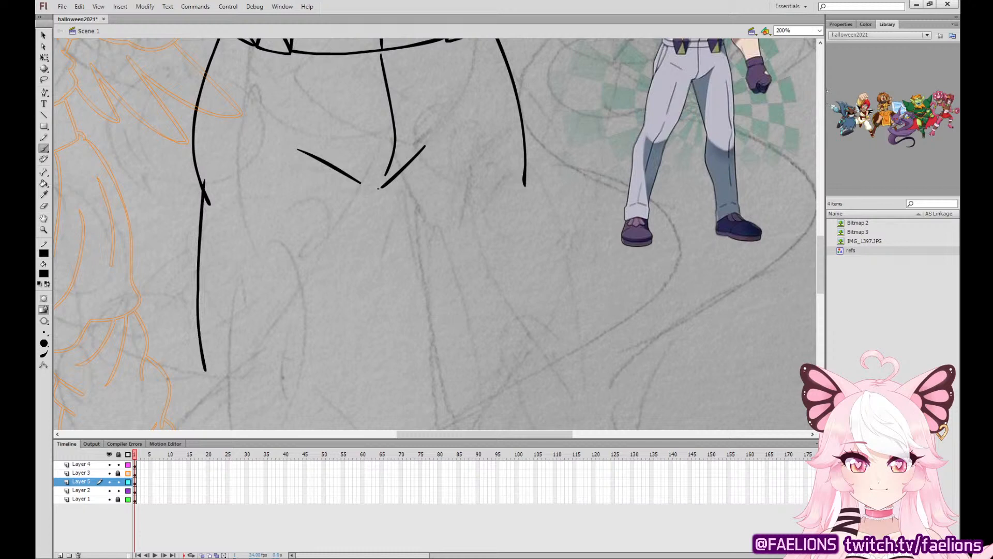
drag(375, 205, 336, 396)
key(ctrl+z)
drag(377, 188, 342, 384)
drag(372, 241, 411, 395)
key(ctrl+z)
drag(371, 247, 412, 377)
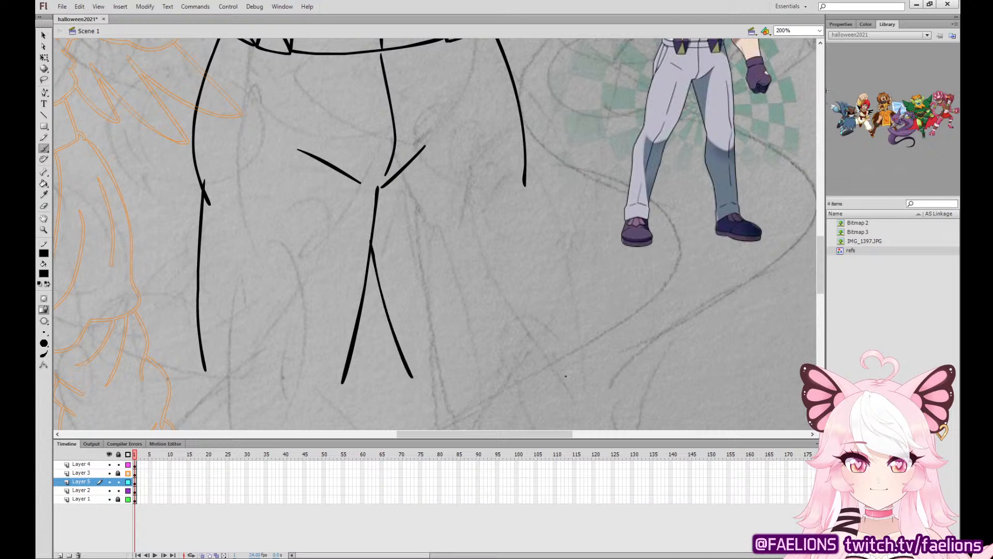
mouse_move(523, 403)
mouse_down()
mouse_move(534, 348)
mouse_move(525, 183)
mouse_up()
drag(226, 359, 246, 413)
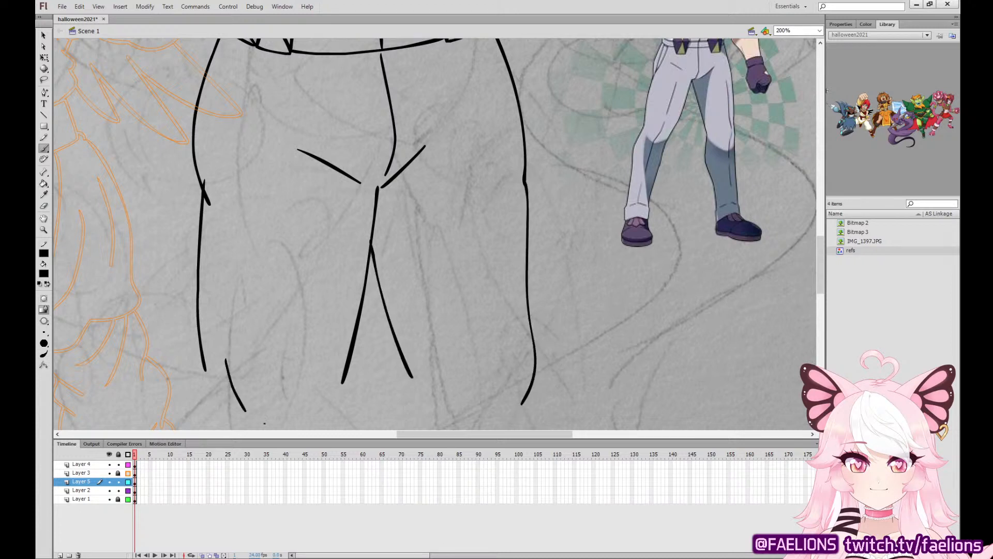
Ink both lower trouser legs from the knees down, flaring to rounded hems.
mouse_move(510, 388)
mouse_down()
mouse_move(516, 268)
mouse_move(471, 290)
mouse_move(474, 154)
mouse_up()
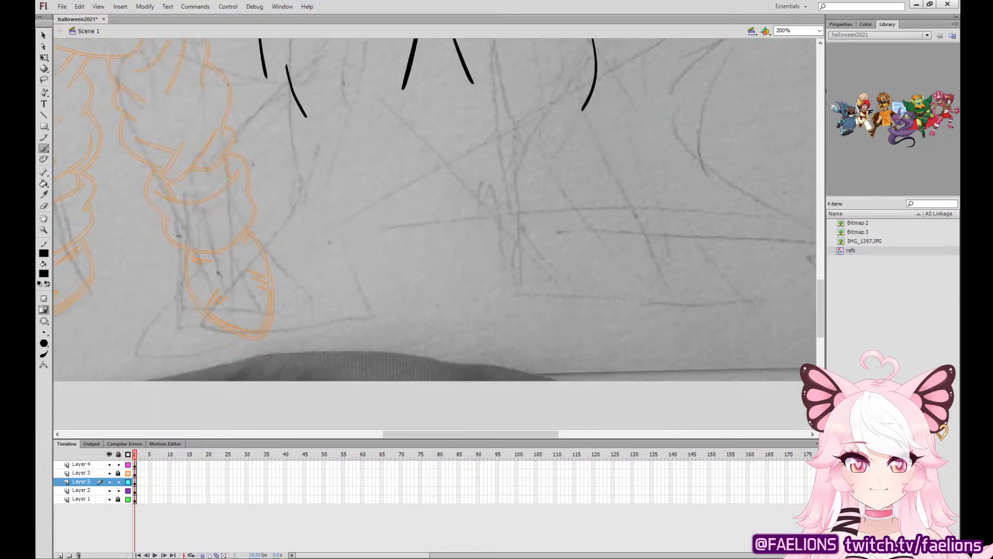
mouse_move(266, 76)
mouse_down()
mouse_move(250, 242)
mouse_move(263, 99)
mouse_move(236, 282)
mouse_move(277, 377)
mouse_move(395, 359)
mouse_move(391, 155)
mouse_move(409, 64)
mouse_up()
key(ctrl+z)
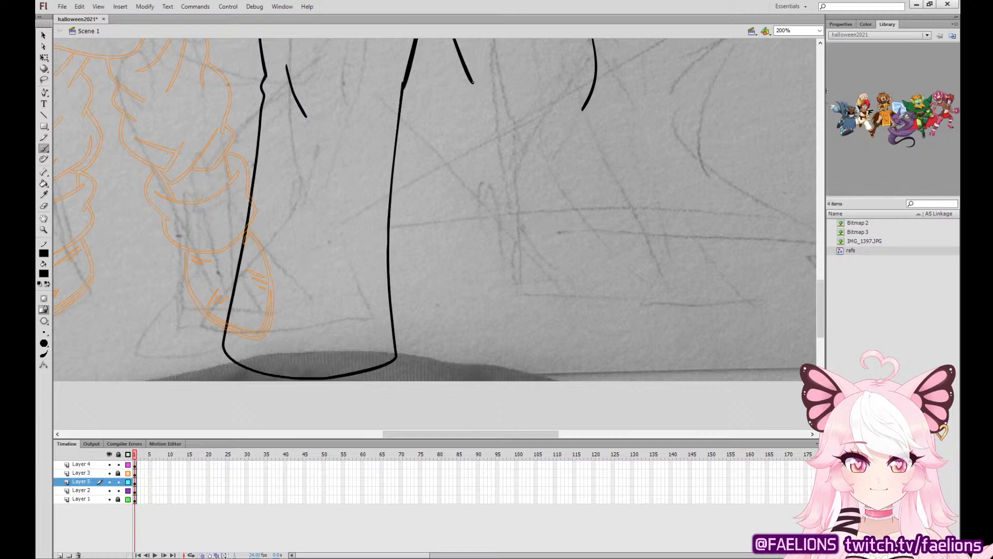
mouse_move(470, 91)
mouse_down()
mouse_move(487, 263)
mouse_move(473, 362)
mouse_move(527, 382)
mouse_move(621, 373)
mouse_up()
key(ctrl+z)
mouse_move(464, 80)
mouse_down()
mouse_move(461, 368)
mouse_move(606, 369)
mouse_move(591, 97)
mouse_move(539, 512)
mouse_up()
Skew the lower part of each trouser leg slightly outward so the hems stand farther apart.
key(ctrl+minus)
key(ctrl+minus)
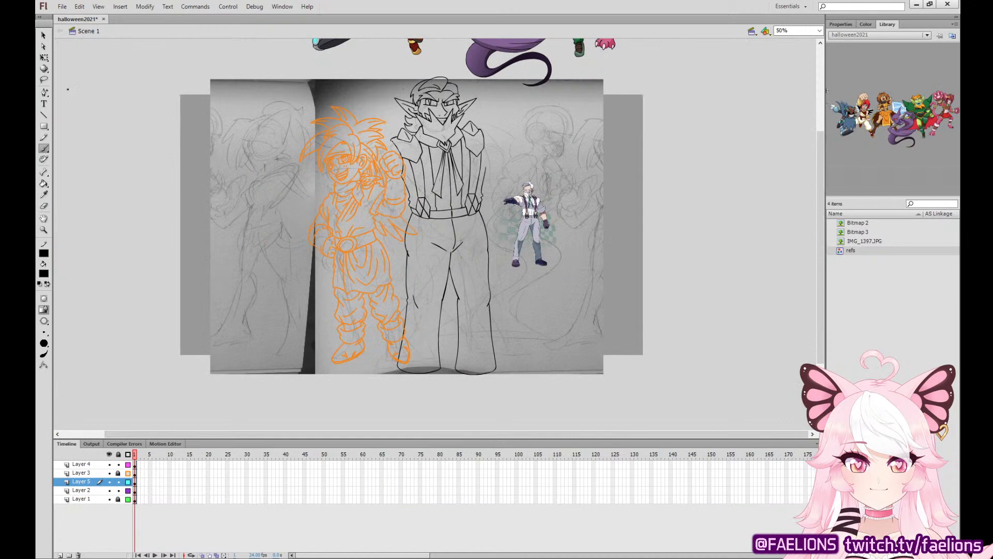
key(q)
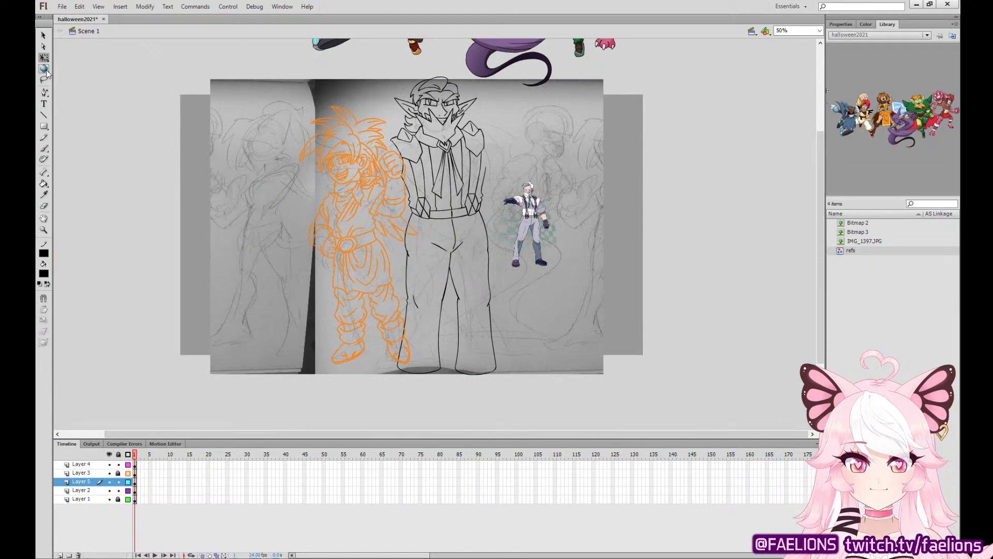
key(ctrl+equal)
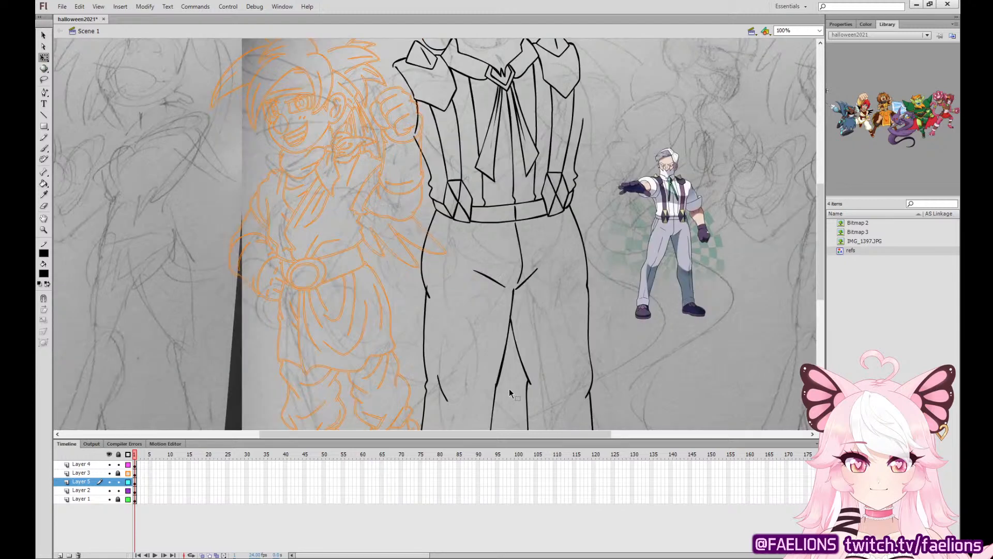
scroll(420, 314, down, 2)
mouse_move(357, 385)
mouse_down()
mouse_move(504, 143)
mouse_move(503, 154)
mouse_up()
drag(477, 360, 468, 360)
click(637, 343)
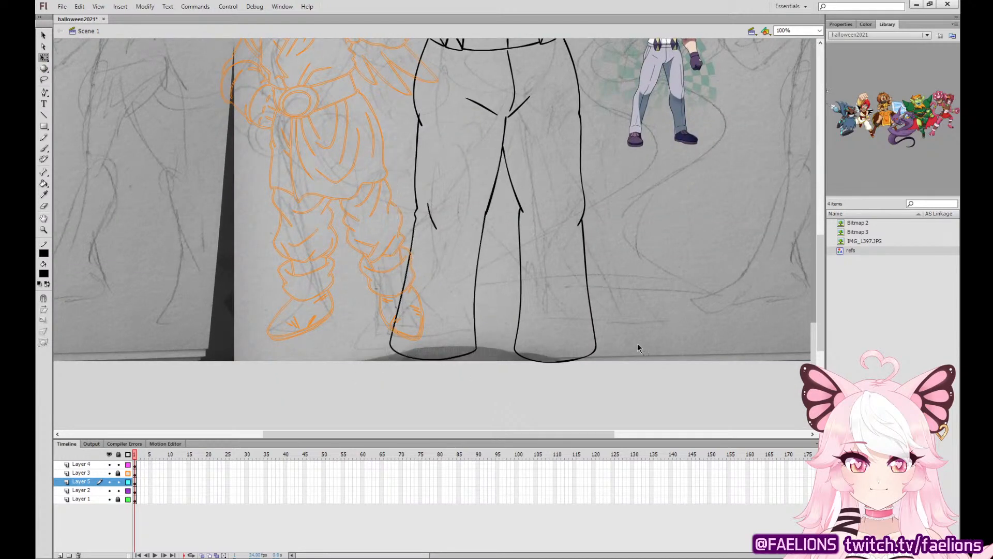
drag(643, 401, 503, 155)
drag(570, 361, 582, 361)
click(633, 319)
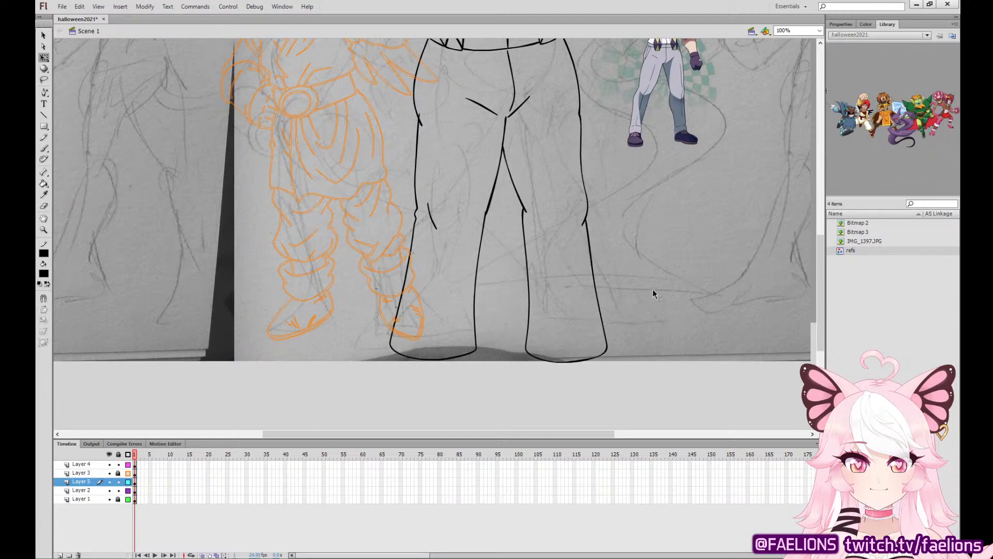
Delete the left trouser leg's curved hem line, including its leftover fragments.
key(ctrl+=)
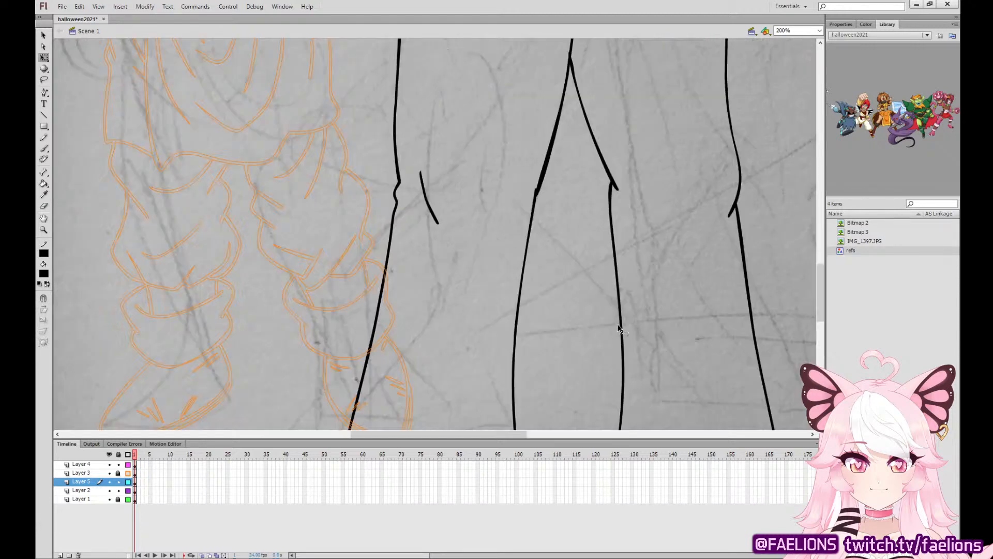
scroll(352, 262, down, 5)
click(351, 272)
key(Delete)
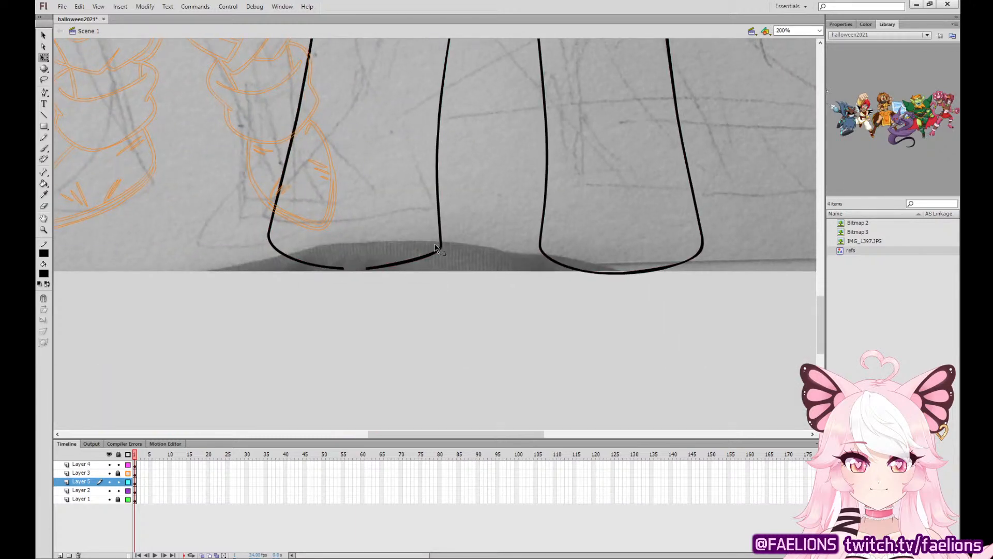
click(436, 254)
key(Delete)
click(280, 252)
key(Delete)
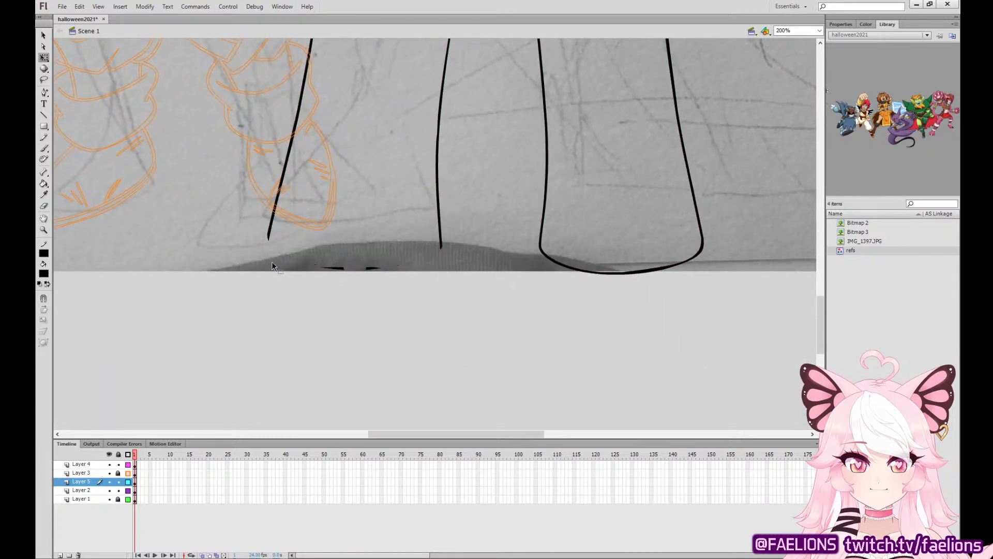
click(335, 270)
key(Delete)
Delete the right trouser leg's curved hem line, leaving both side contours open.
click(555, 262)
key(Delete)
click(698, 255)
key(Delete)
click(653, 271)
key(Delete)
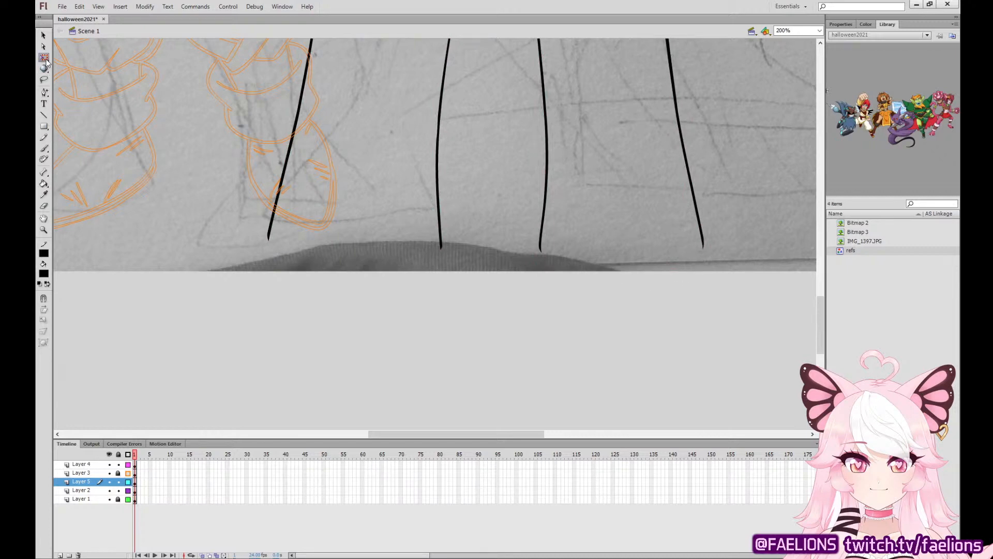
Move the reference figure down beside the lower trouser legs so its cuffs and shoes can guide the inking.
scroll(532, 292, up, 5)
drag(622, 58, 638, 404)
drag(647, 342, 741, 47)
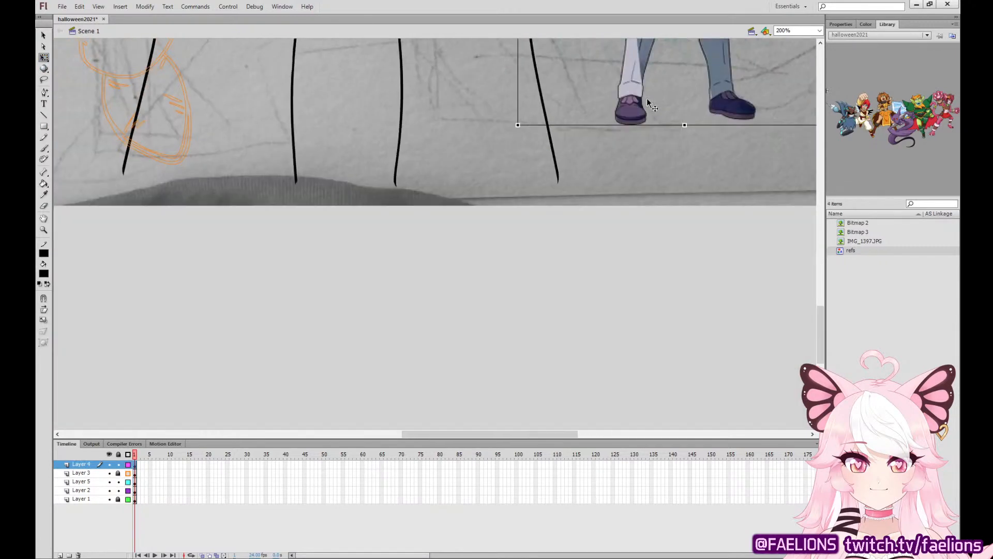
drag(647, 98, 644, 244)
drag(292, 269, 390, 321)
Ink a folded cuff at the bottom of the left trouser leg on Layer 5, with curved upper and lower edges.
key(b)
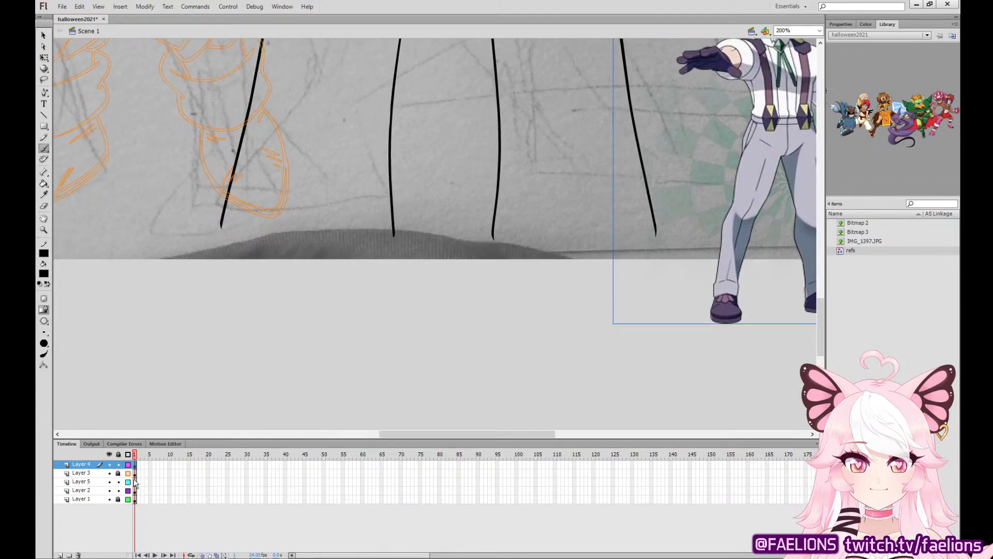
click(135, 481)
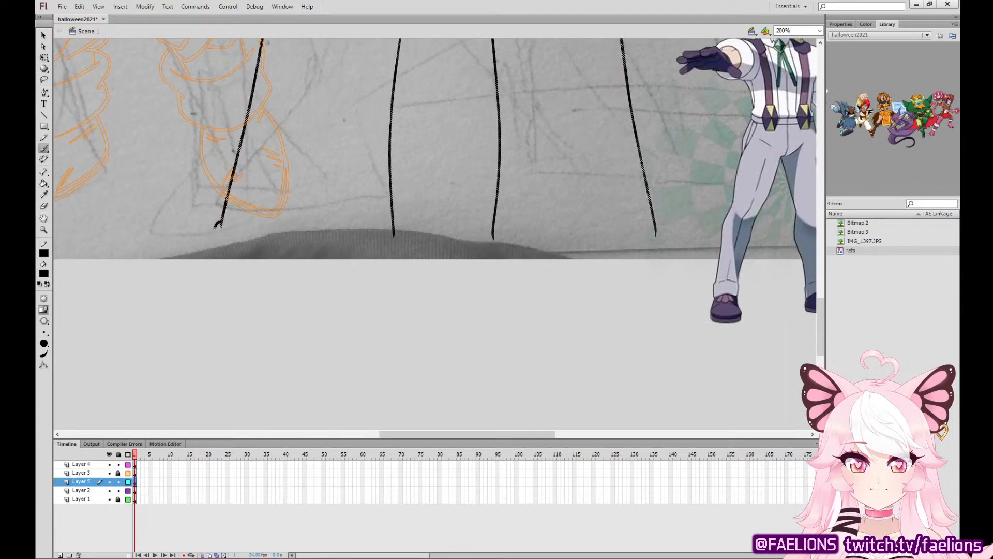
mouse_move(217, 224)
mouse_down()
mouse_move(213, 300)
mouse_move(279, 283)
mouse_move(392, 307)
mouse_move(395, 234)
mouse_move(248, 223)
mouse_up()
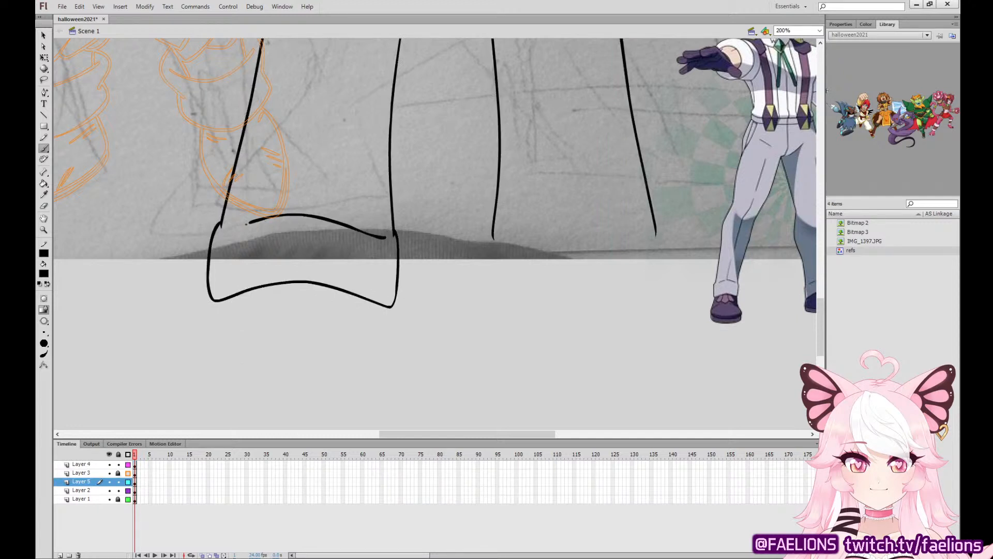
Ink the left shoe below its cuff with a wide rounded outline, a curved line over the instep and a sole band.
drag(477, 267, 419, 254)
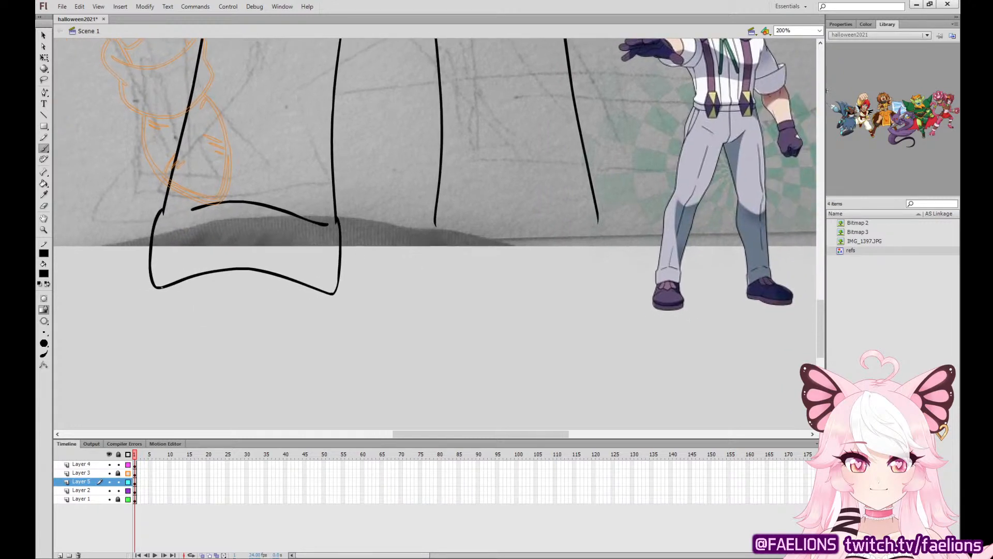
mouse_move(160, 288)
mouse_down()
mouse_move(157, 416)
mouse_move(307, 418)
mouse_move(342, 392)
mouse_move(343, 356)
mouse_move(317, 323)
mouse_up()
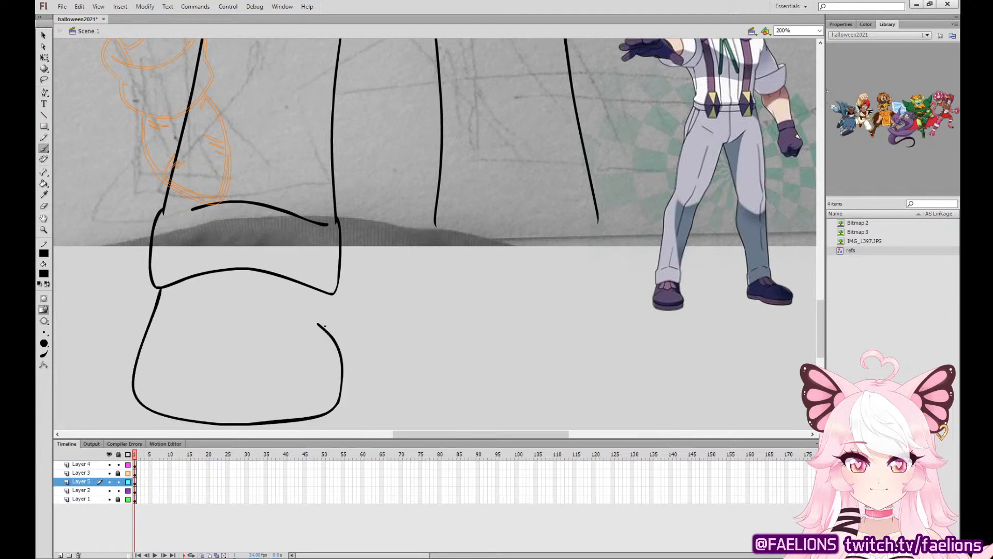
key(ctrl+z)
scroll(161, 279, down, 1)
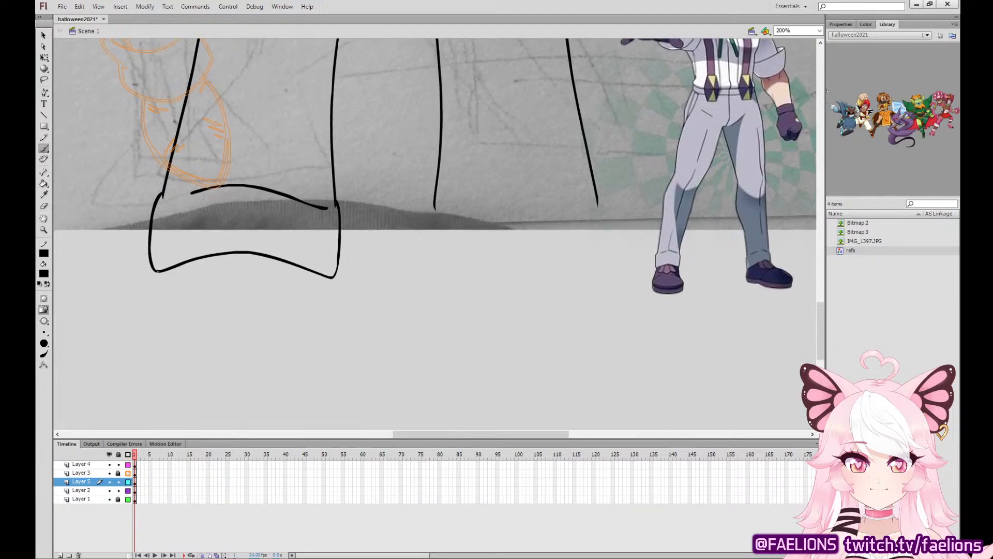
mouse_move(158, 273)
mouse_down()
mouse_move(131, 386)
mouse_move(198, 415)
mouse_move(287, 416)
mouse_move(334, 401)
mouse_move(356, 374)
mouse_move(352, 340)
mouse_move(334, 305)
mouse_up()
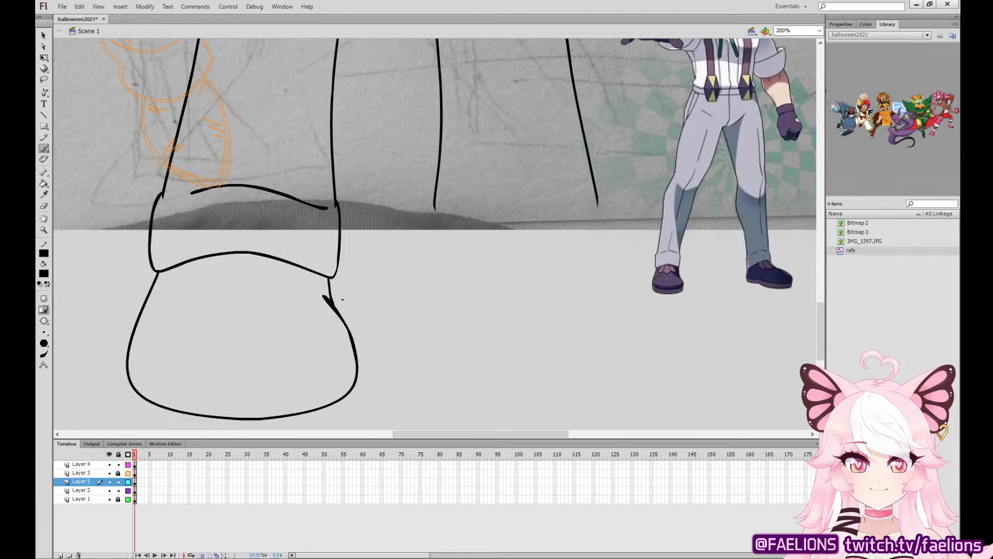
drag(141, 337, 217, 286)
drag(214, 340, 226, 271)
mouse_move(157, 302)
mouse_down()
mouse_move(162, 332)
mouse_move(182, 356)
mouse_move(260, 370)
mouse_move(352, 358)
mouse_move(383, 335)
mouse_move(386, 302)
mouse_up()
Ink a folded cuff at the bottom of the right trouser leg, slanting upward toward the outer side.
key(b)
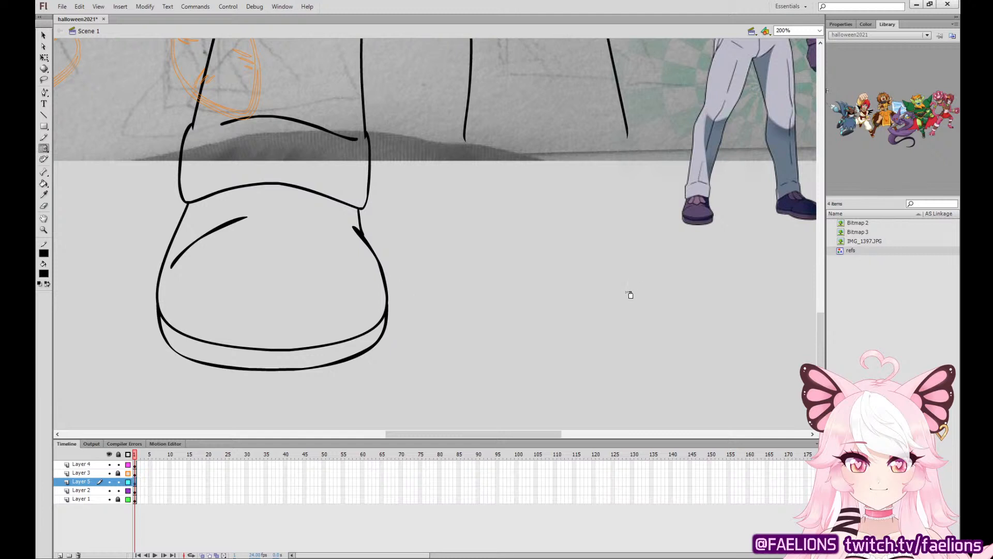
click(45, 138)
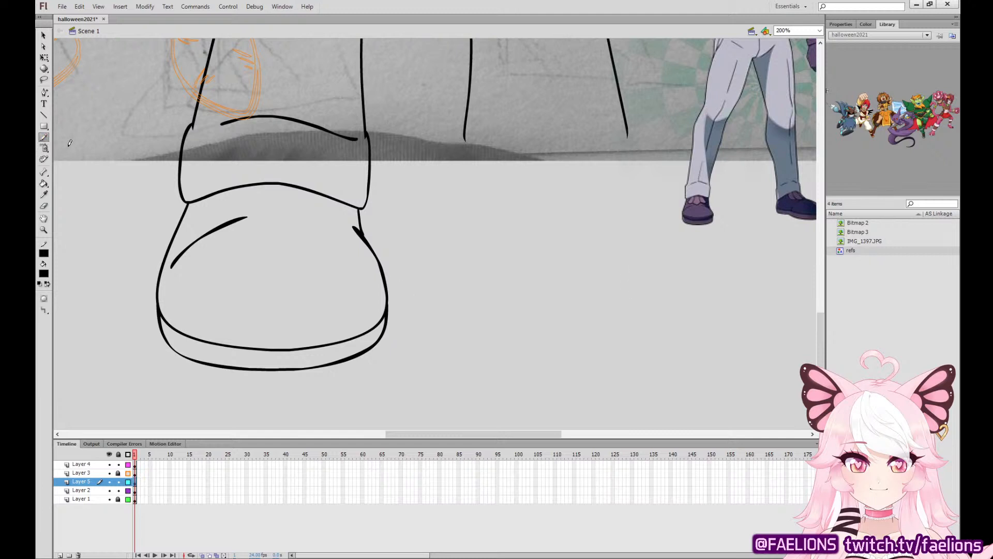
click(45, 173)
click(44, 148)
drag(464, 139, 454, 193)
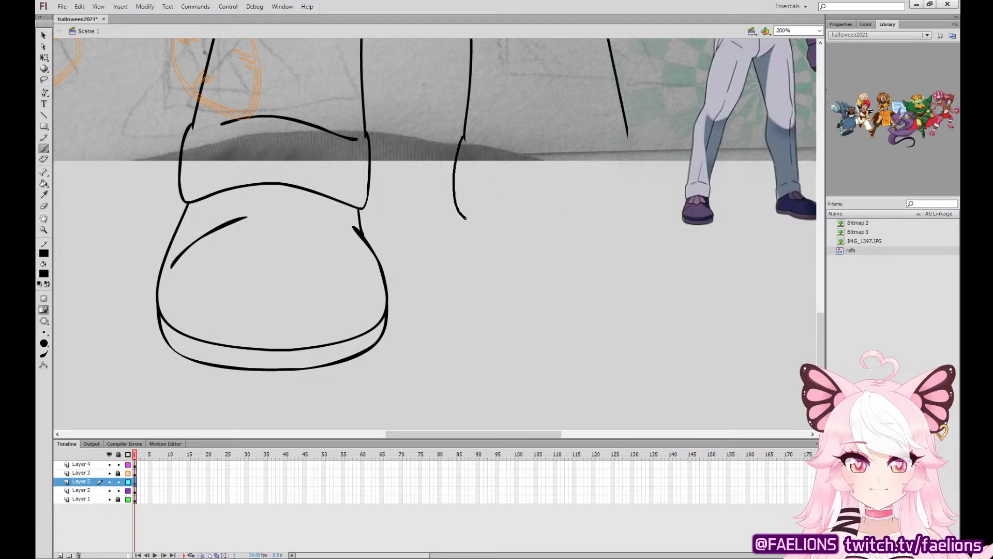
mouse_move(487, 223)
mouse_down()
mouse_move(589, 180)
mouse_move(637, 176)
mouse_move(631, 126)
mouse_move(614, 117)
mouse_move(476, 147)
mouse_up()
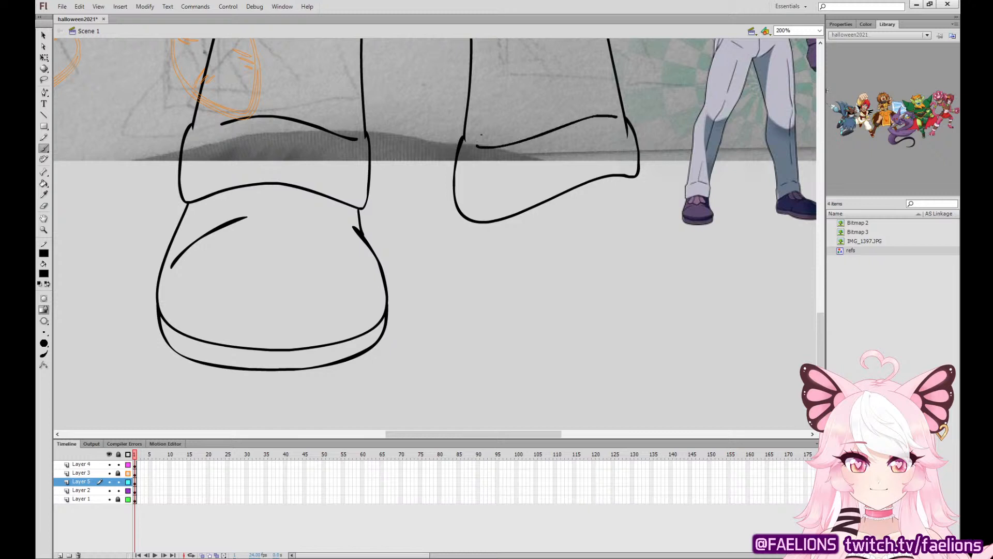
Move the reference figure farther right to clear space for the right shoe.
key(v)
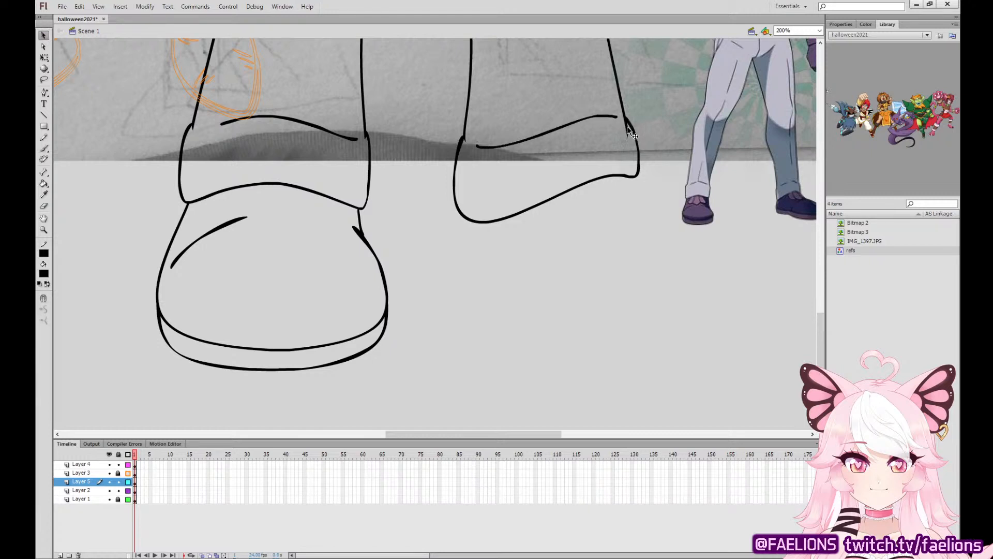
click(628, 131)
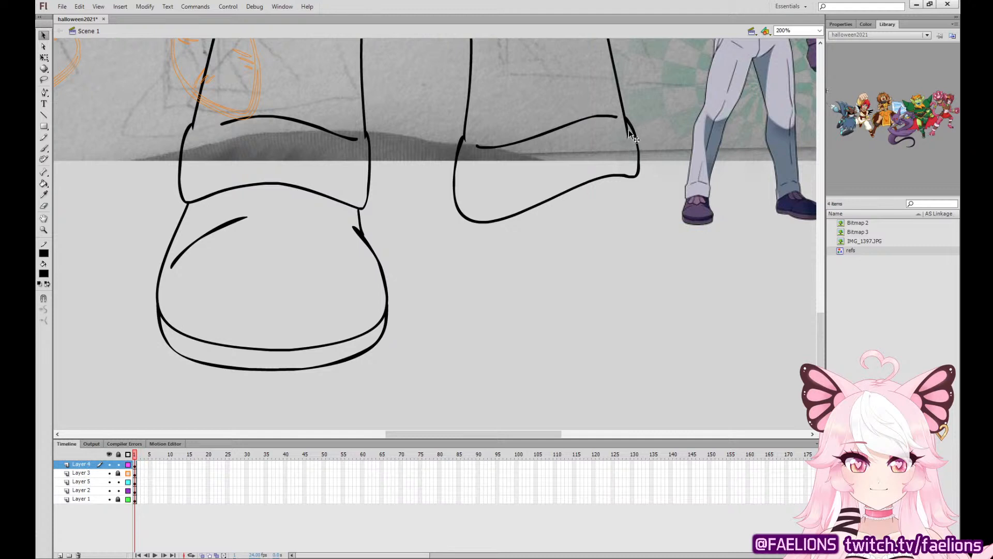
mouse_move(629, 130)
mouse_down()
mouse_move(766, 144)
mouse_move(535, 228)
mouse_up()
click(44, 149)
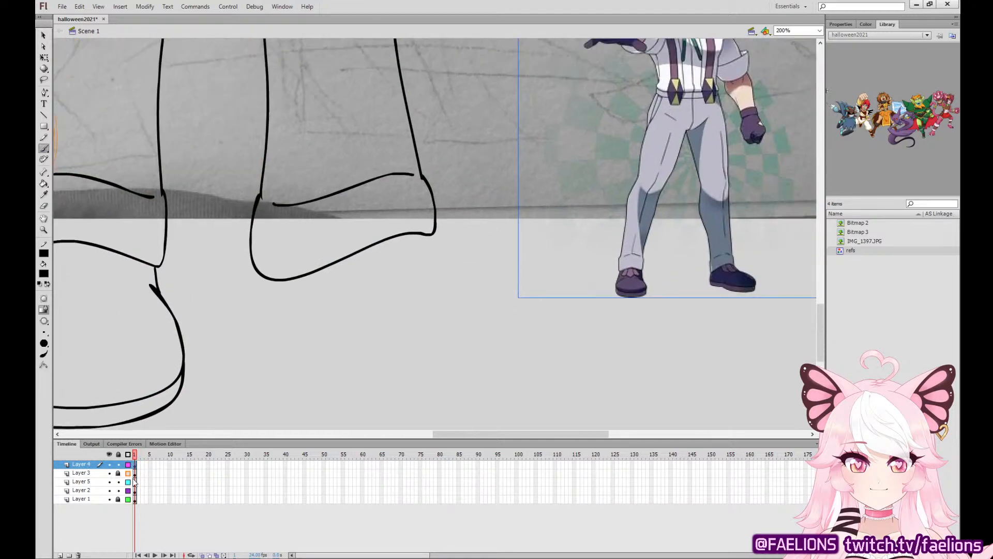
Ink the right shoe on Layer 5 as a long rounded side-view outline with angular lace flaps below the cuff.
click(135, 482)
mouse_move(264, 278)
mouse_down()
mouse_move(263, 341)
mouse_move(279, 361)
mouse_move(353, 358)
mouse_move(449, 376)
mouse_move(521, 371)
mouse_move(557, 355)
mouse_move(562, 297)
mouse_move(514, 252)
mouse_move(432, 248)
mouse_up()
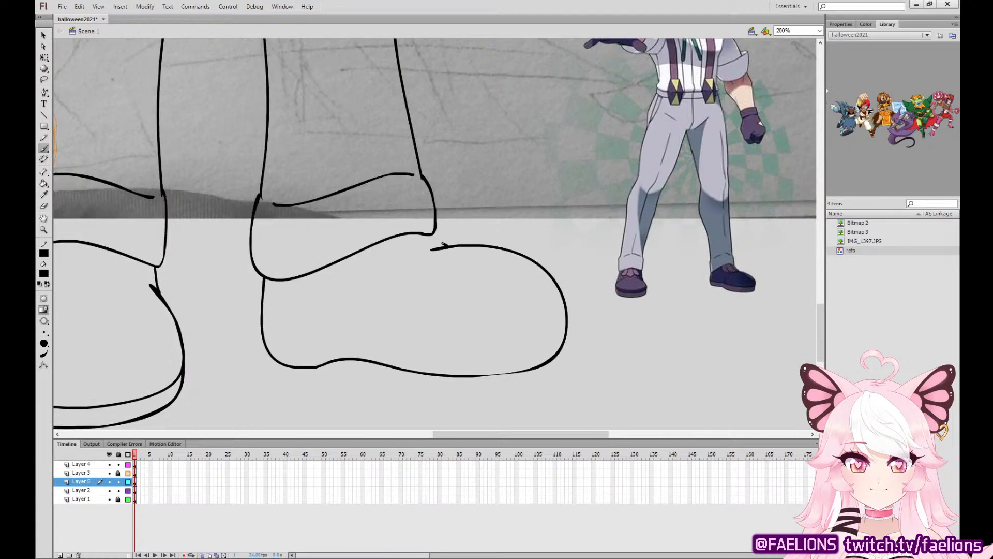
mouse_move(345, 259)
mouse_down()
mouse_move(353, 281)
mouse_move(401, 287)
mouse_move(371, 249)
mouse_up()
mouse_move(403, 279)
mouse_down()
mouse_move(451, 271)
mouse_move(443, 249)
mouse_move(407, 235)
mouse_up()
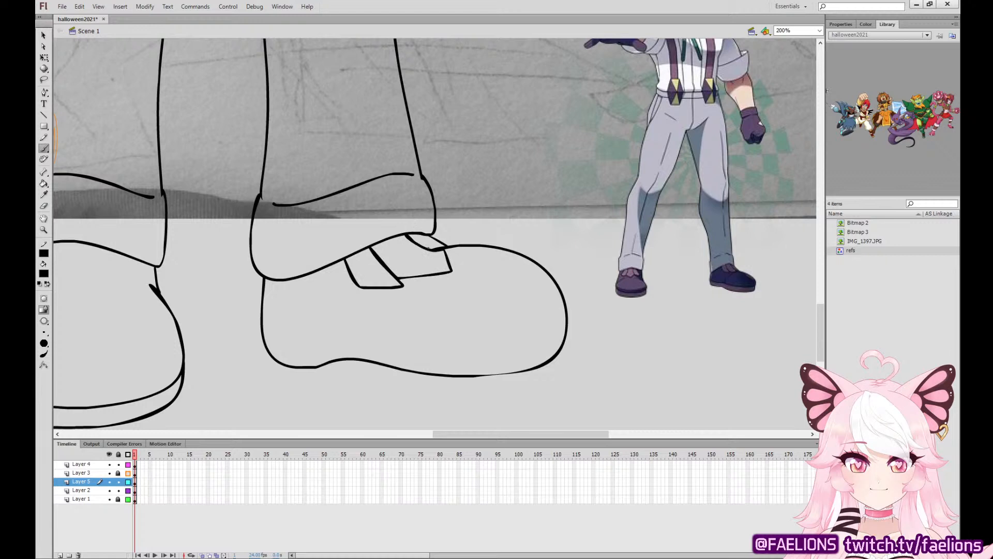
Ink the right shoe's sole as a band along its underside with a small notch in front of the heel.
mouse_move(265, 343)
mouse_down()
mouse_move(270, 369)
mouse_move(297, 385)
mouse_move(441, 393)
mouse_move(265, 350)
mouse_move(283, 380)
mouse_move(334, 389)
mouse_move(492, 392)
mouse_move(548, 378)
mouse_move(565, 360)
mouse_up()
key(ctrl+z)
key(ctrl+z)
mouse_move(265, 336)
mouse_down()
mouse_move(267, 362)
mouse_move(303, 385)
mouse_move(345, 378)
mouse_move(450, 397)
mouse_move(549, 386)
mouse_move(565, 337)
mouse_up()
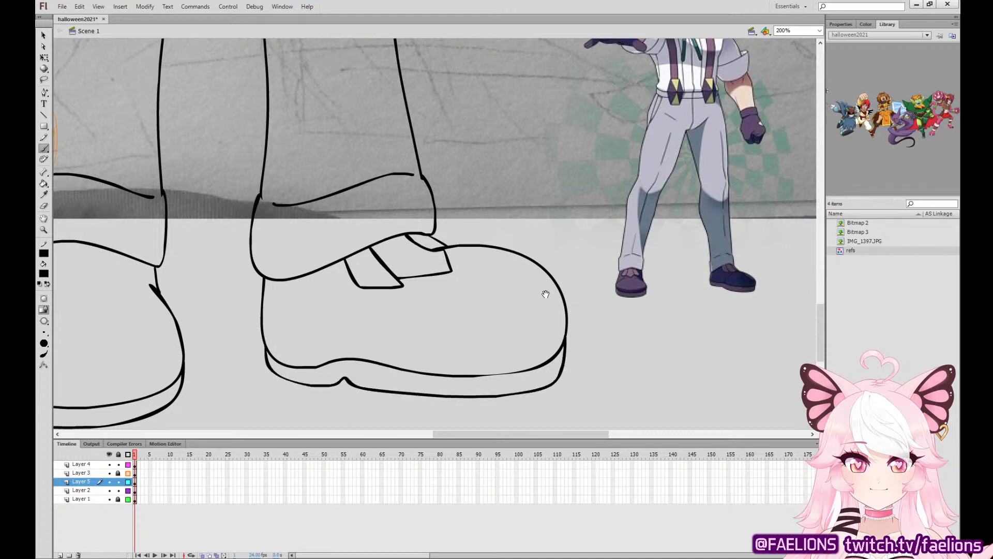
Ink the pointed tongue below the cuff on the left shoe.
drag(546, 293, 665, 309)
mouse_move(164, 259)
mouse_down()
mouse_move(148, 291)
mouse_move(187, 315)
mouse_move(229, 292)
mouse_move(221, 264)
mouse_up()
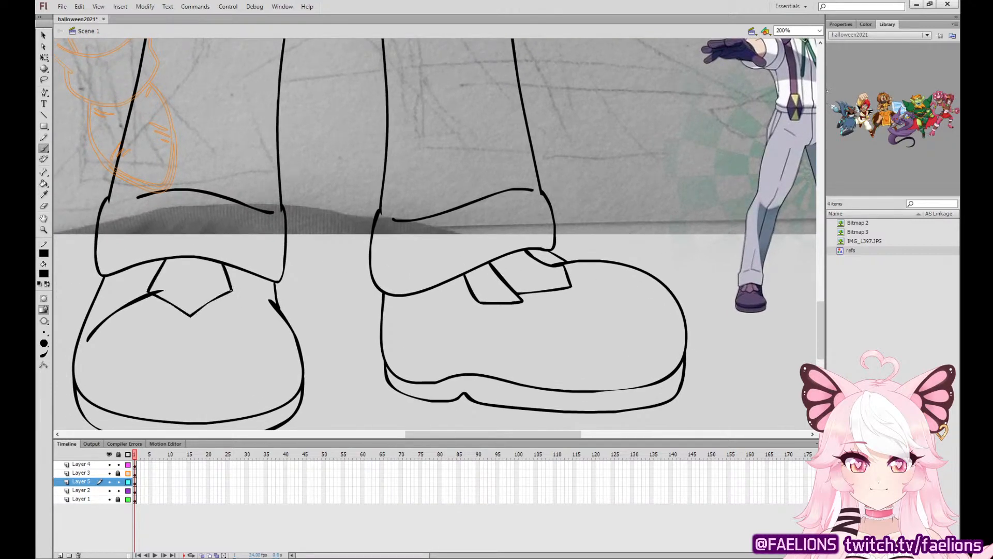
drag(249, 301, 260, 276)
key(ctrl+z)
mouse_move(140, 264)
mouse_down()
mouse_move(120, 284)
mouse_move(136, 311)
mouse_move(155, 275)
mouse_move(123, 306)
mouse_up()
key(ctrl+z)
Shorten the inked legs and shoes and taper them inward toward the feet with Free Transform.
drag(653, 239, 532, 426)
key(ctrl+minus)
key(ctrl+minus)
mouse_move(595, 218)
mouse_down()
mouse_move(596, 313)
mouse_move(632, 286)
mouse_move(577, 294)
mouse_move(647, 207)
mouse_up()
key(q)
mouse_move(366, 411)
mouse_down()
mouse_move(591, 185)
mouse_move(586, 191)
mouse_up()
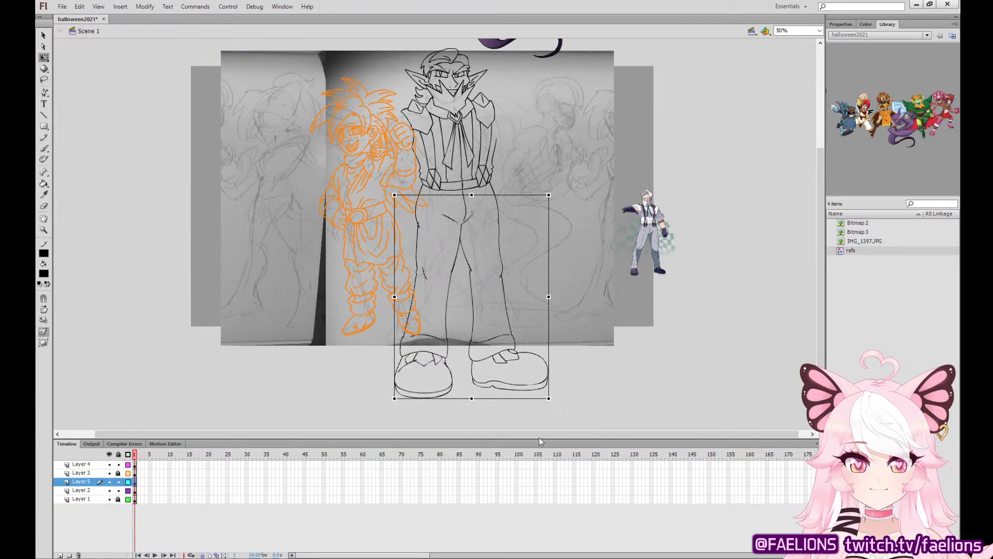
drag(548, 398, 529, 398)
drag(461, 396, 464, 361)
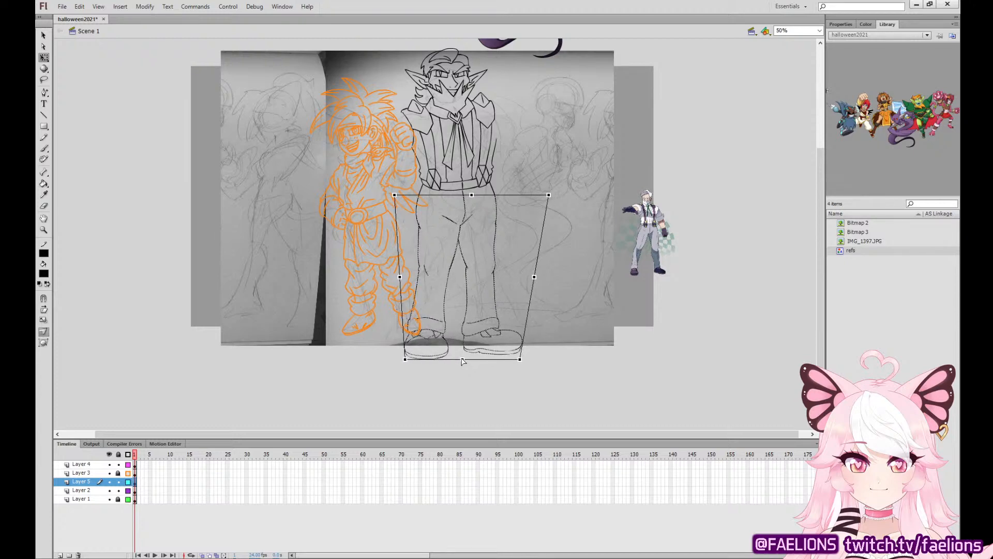
click(563, 358)
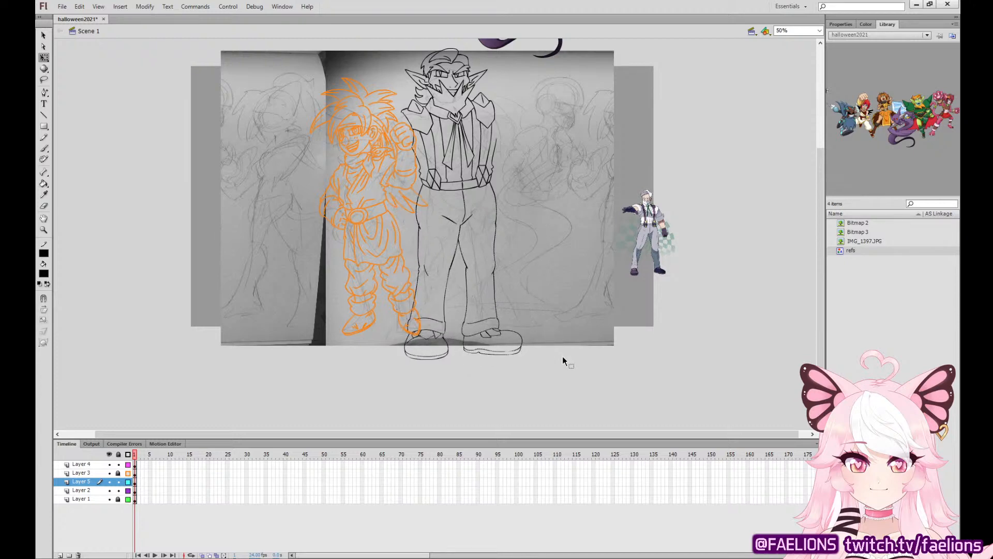
Move the reference figure up and closer, beside the inked trousers' hips and thighs.
key(ctrl+equal)
drag(706, 319, 607, 174)
key(ctrl+equal)
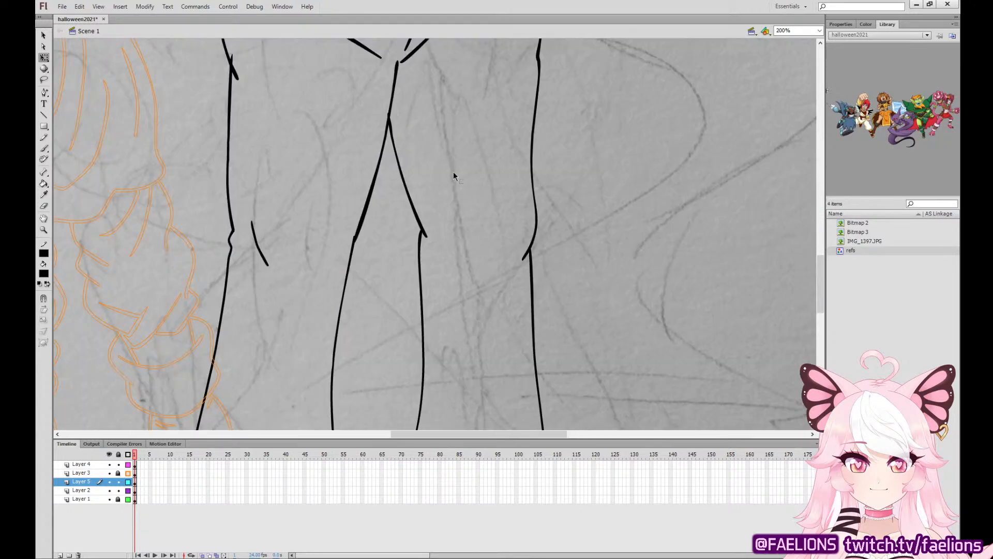
drag(332, 132, 579, 293)
drag(482, 236, 484, 196)
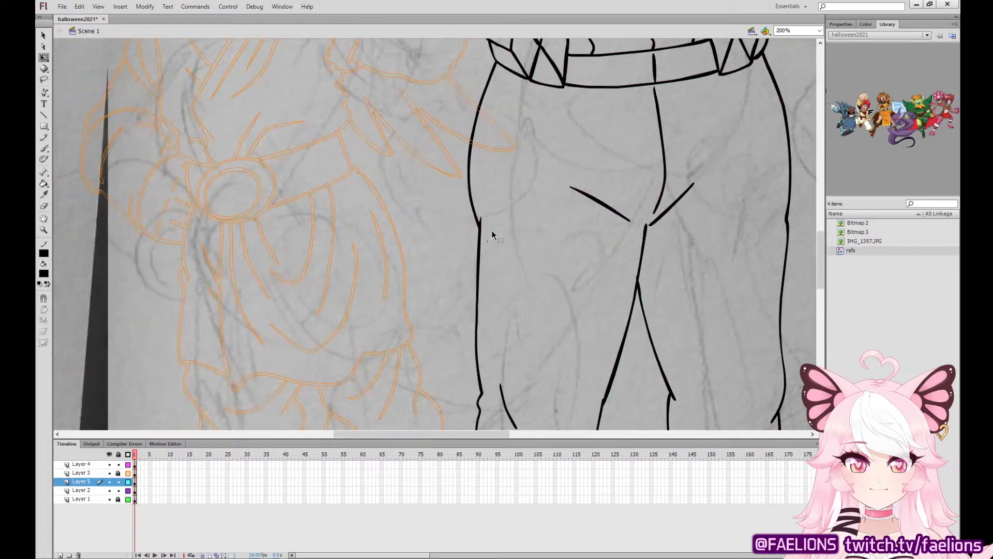
mouse_move(720, 304)
mouse_down()
mouse_move(595, 279)
mouse_move(380, 423)
mouse_up()
drag(454, 433, 530, 417)
mouse_move(754, 373)
mouse_down()
mouse_move(291, 276)
mouse_move(615, 177)
mouse_move(680, 168)
mouse_up()
click(383, 321)
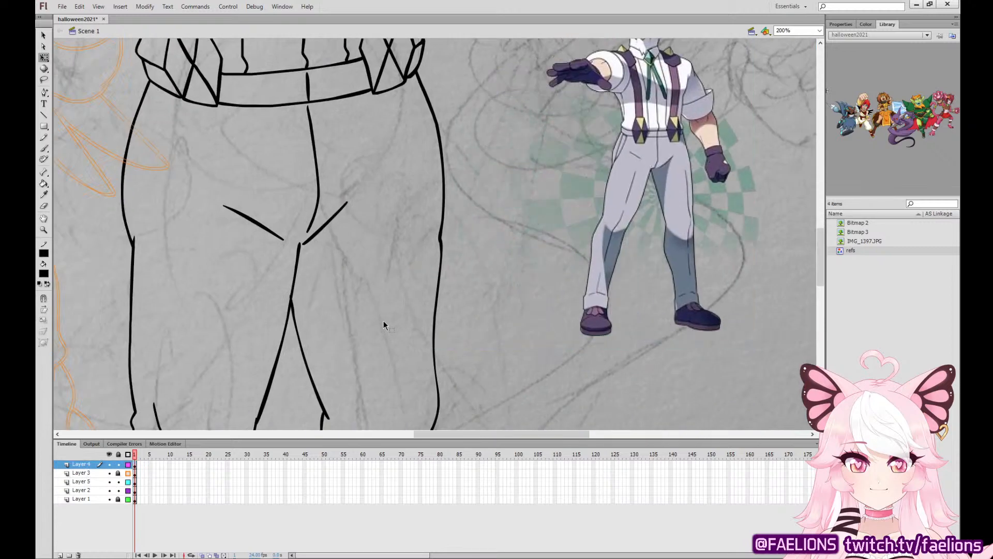
Ink two slanted pocket lines on the left hip of the trousers on Layer 5.
key(b)
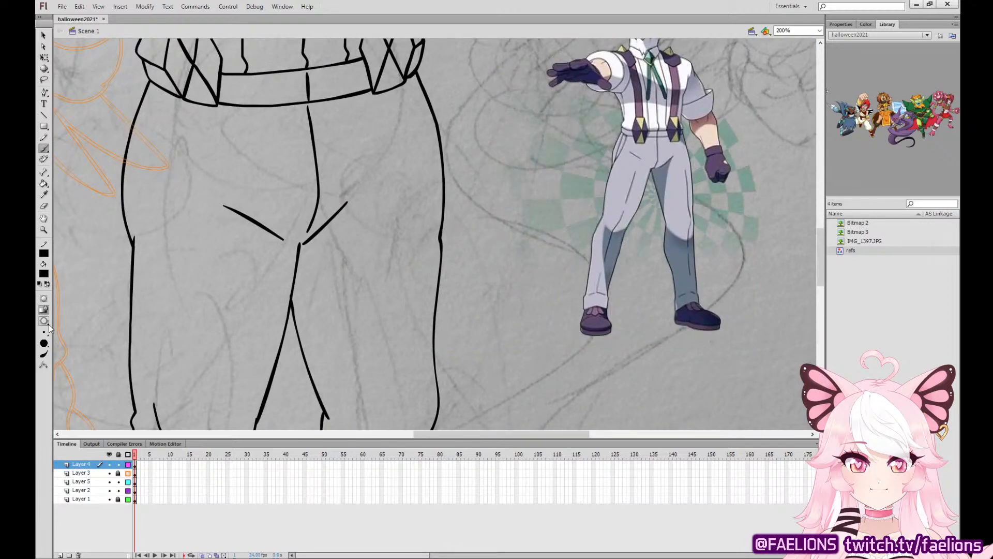
click(135, 482)
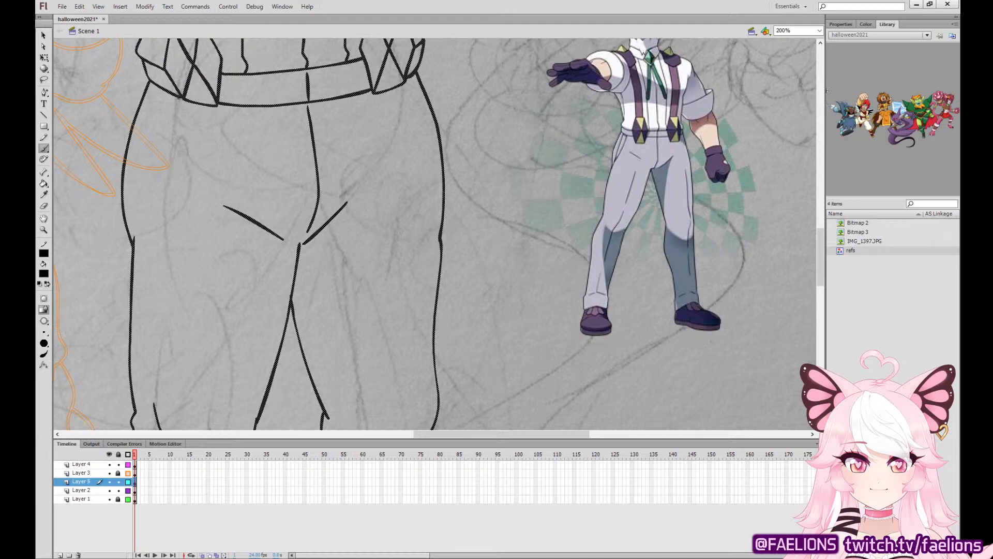
drag(179, 98, 140, 221)
drag(154, 116, 145, 196)
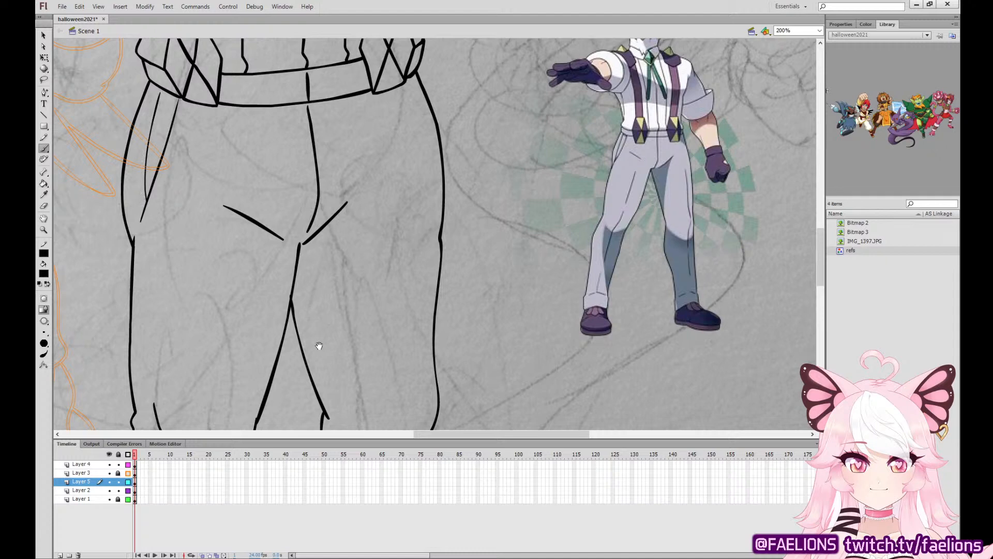
Ink thin lengthwise crease lines down both trouser legs, redrawing the right thigh's crease at a steeper outward slant.
mouse_move(331, 339)
mouse_down()
mouse_move(368, 319)
mouse_move(446, 159)
mouse_up()
drag(357, 86, 350, 128)
mouse_move(328, 92)
mouse_down()
mouse_move(307, 266)
mouse_move(373, 134)
mouse_up()
drag(341, 167, 312, 289)
mouse_move(557, 188)
mouse_down()
mouse_move(527, 218)
mouse_move(510, 331)
mouse_up()
drag(575, 205, 562, 422)
drag(512, 359, 501, 172)
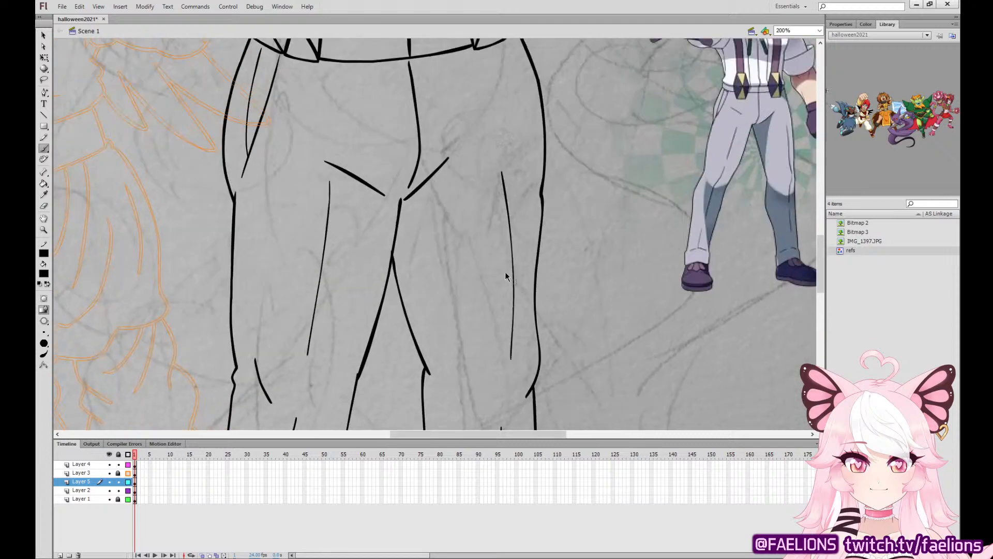
key(ctrl+z)
mouse_move(509, 342)
mouse_down()
mouse_move(481, 171)
mouse_move(543, 287)
mouse_up()
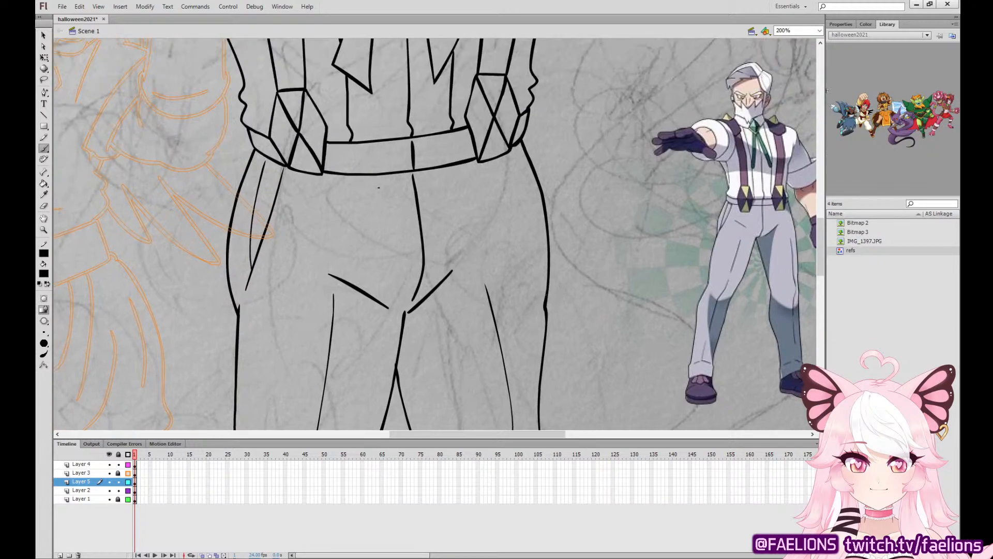
Shorten the outer ends of the two slanted crotch creases on the trousers.
key(q)
drag(452, 272, 436, 289)
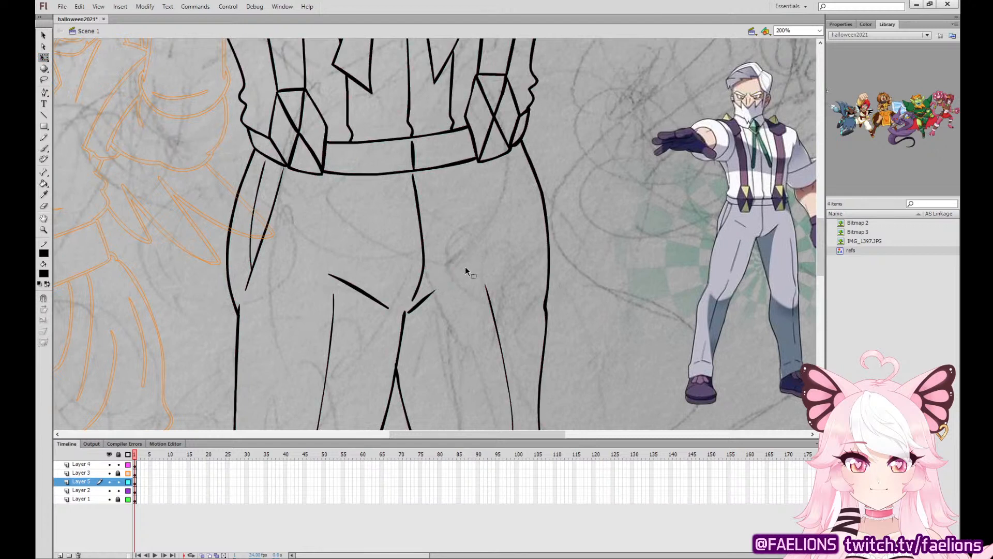
drag(311, 262, 392, 311)
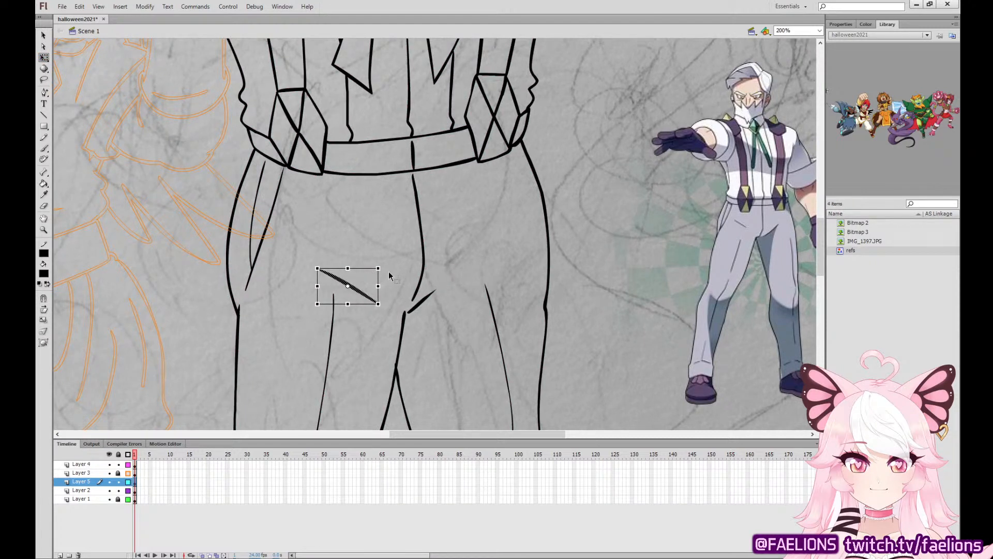
click(395, 257)
drag(346, 284, 336, 276)
key(ctrl+z)
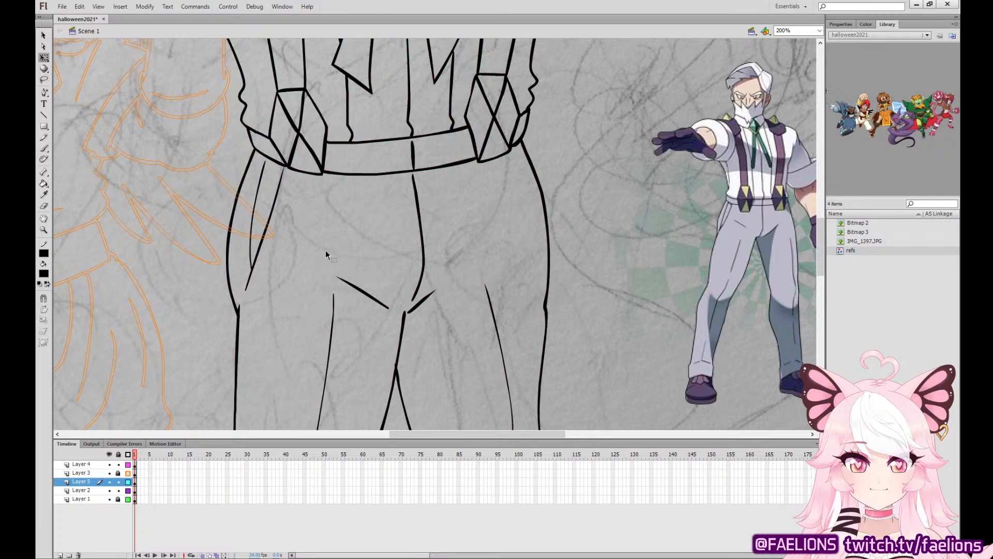
Ink the outer edge and lowest curled finger of a raised hand beside the bearded man's head on Layer 5.
scroll(325, 250, up, 3)
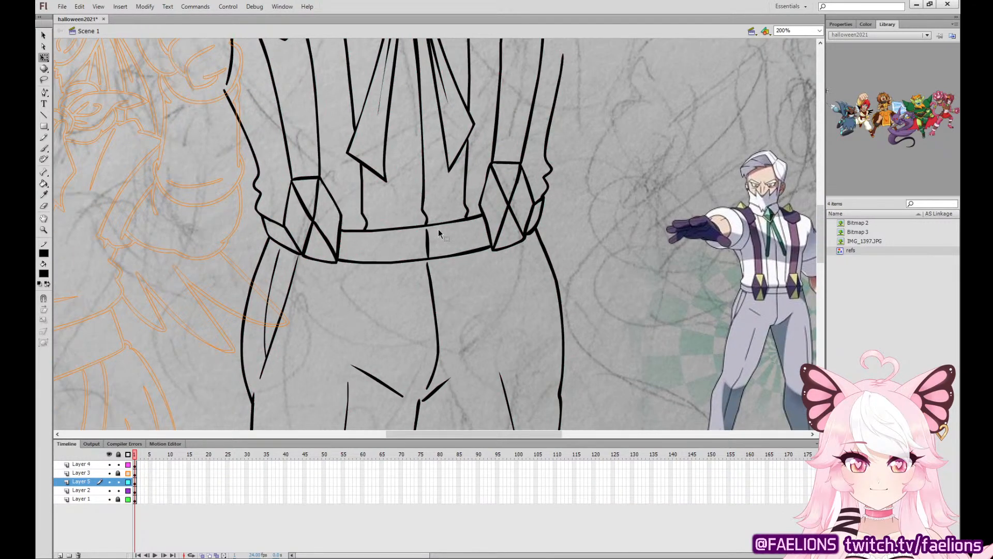
key(ctrl+minus)
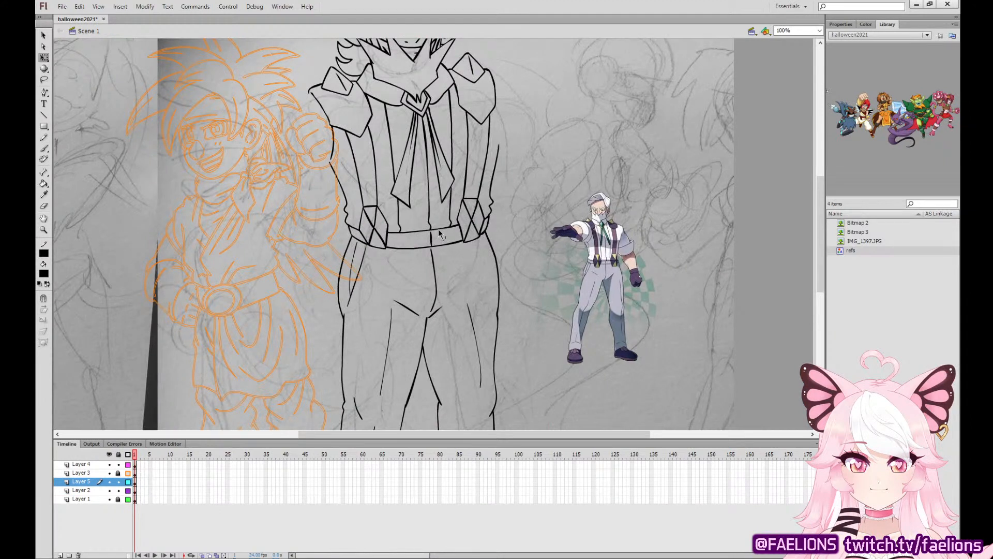
click(44, 148)
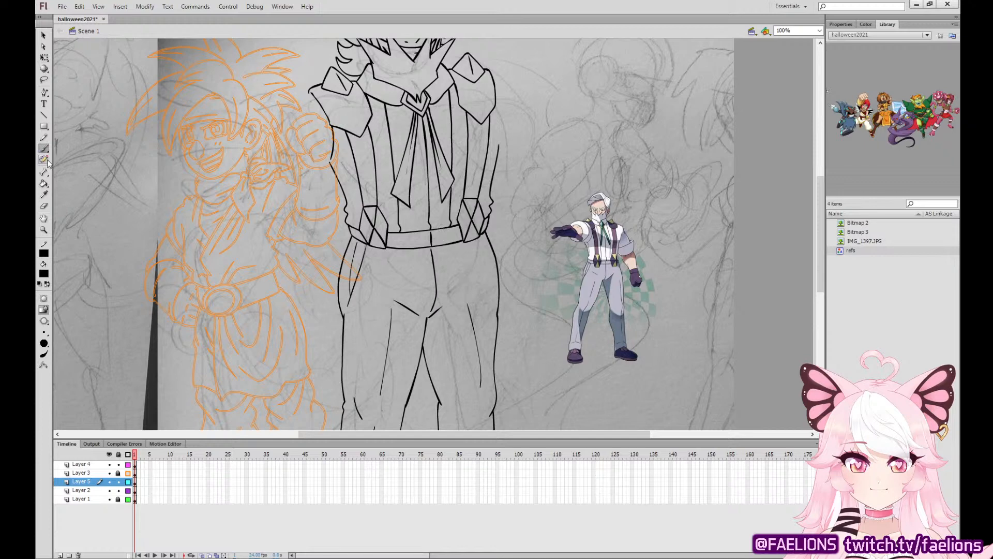
drag(587, 155, 579, 284)
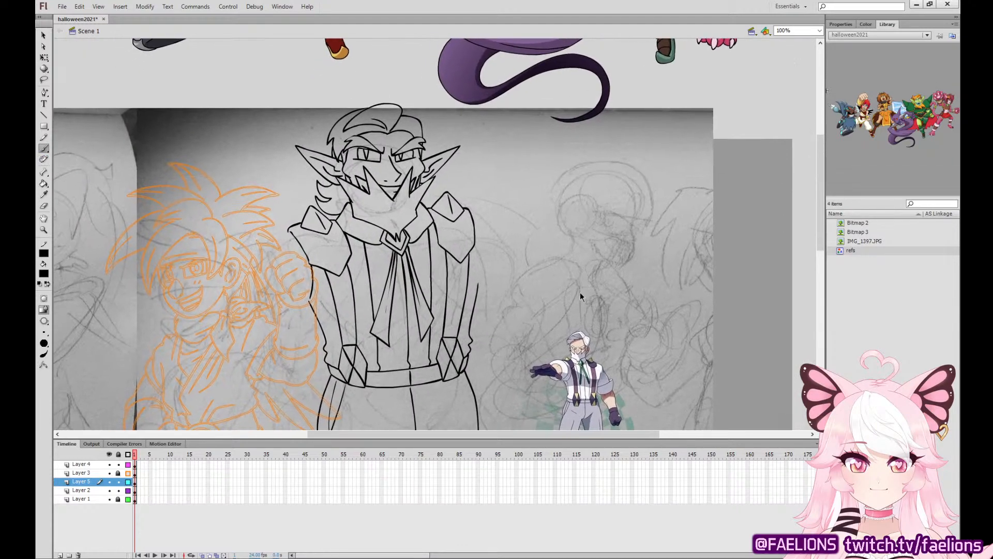
key(ctrl+=)
drag(648, 221, 568, 324)
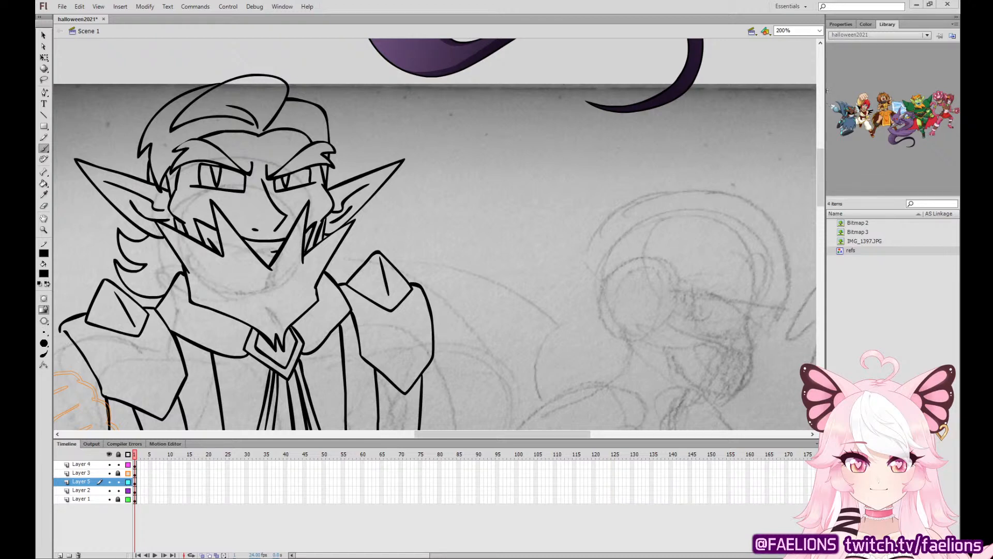
click(134, 481)
mouse_move(590, 263)
mouse_down()
mouse_move(583, 181)
mouse_move(546, 154)
mouse_move(501, 189)
mouse_move(504, 211)
mouse_move(530, 201)
mouse_up()
key(ctrl+z)
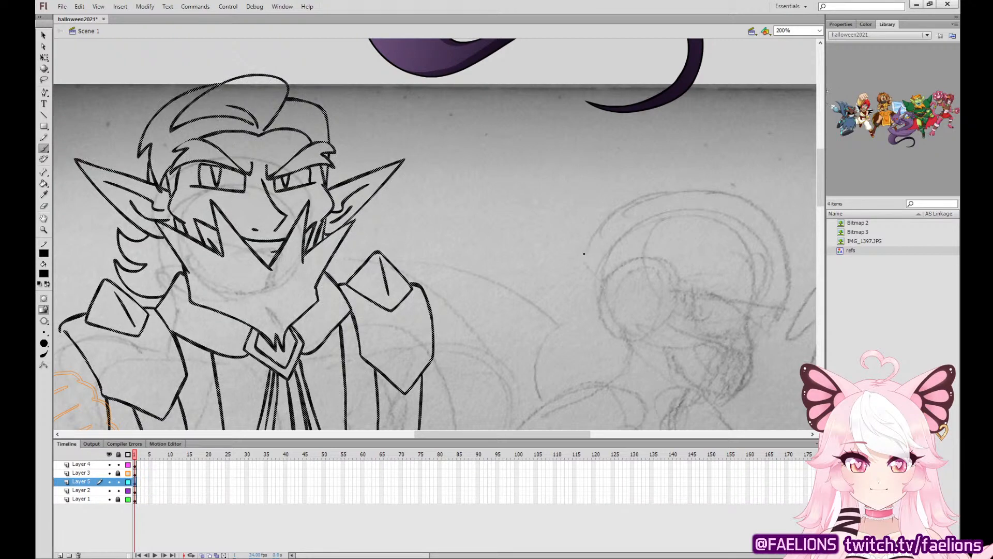
mouse_move(567, 282)
mouse_down()
mouse_move(557, 195)
mouse_move(520, 231)
mouse_up()
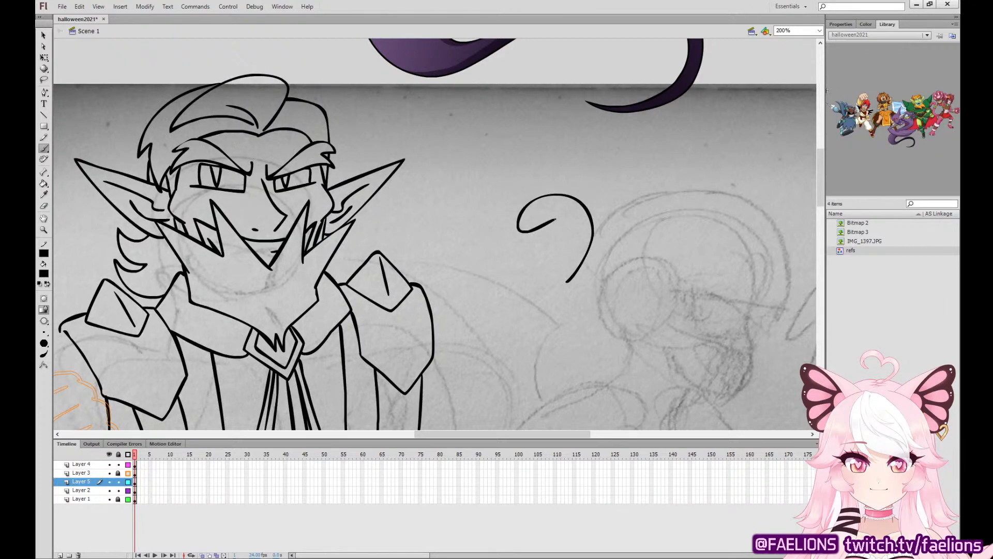
key(ctrl+z)
mouse_move(575, 281)
mouse_down()
mouse_move(517, 200)
mouse_move(554, 226)
mouse_move(566, 223)
mouse_move(564, 236)
mouse_up()
Ink the remaining curled fingers above the lowest one, redrawing the topmost finger with a rounder arch.
mouse_move(573, 195)
mouse_down()
mouse_move(528, 195)
mouse_move(543, 189)
mouse_move(503, 161)
mouse_move(542, 188)
mouse_up()
key(ctrl+z)
mouse_move(546, 153)
mouse_down()
mouse_move(500, 120)
mouse_move(496, 151)
mouse_move(517, 155)
mouse_up()
mouse_move(462, 139)
mouse_down()
mouse_move(467, 171)
mouse_move(488, 152)
mouse_move(444, 175)
mouse_move(486, 181)
mouse_up()
key(ctrl+z)
key(ctrl+z)
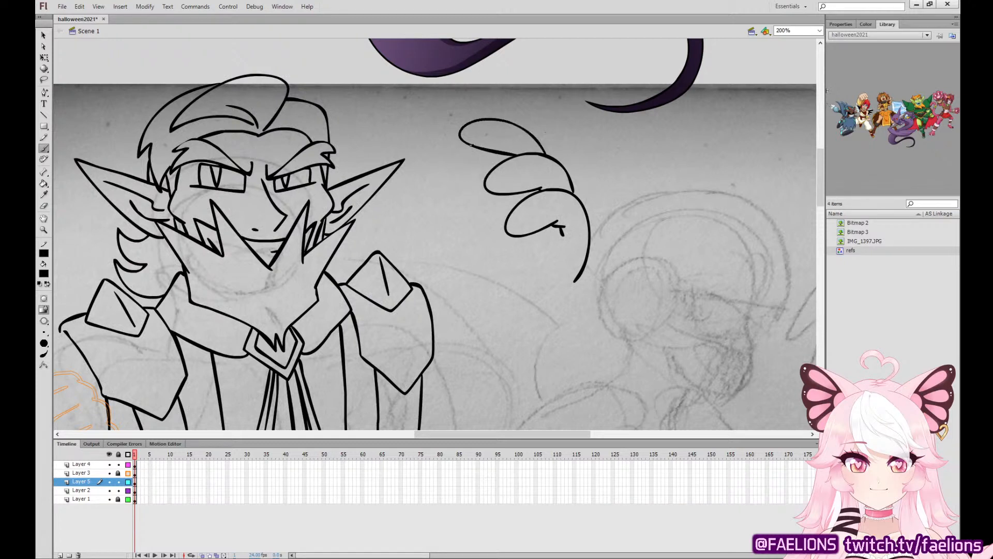
drag(469, 148, 478, 192)
key(ctrl+z)
key(ctrl+z)
mouse_move(542, 153)
mouse_down()
mouse_move(520, 132)
mouse_move(504, 155)
mouse_move(512, 154)
mouse_move(473, 158)
mouse_up()
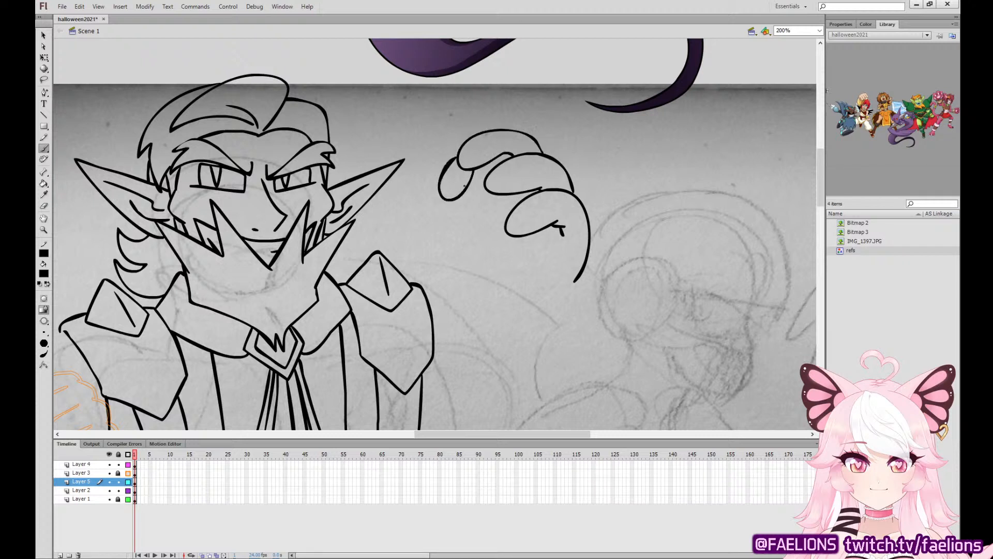
Ink a ball gripped beneath the curled fingers, with a round double-ringed button and a centre band.
mouse_move(449, 201)
mouse_down()
mouse_move(453, 246)
mouse_move(443, 214)
mouse_move(487, 268)
mouse_move(520, 261)
mouse_move(541, 240)
mouse_up()
key(ctrl+z)
key(ctrl+z)
mouse_move(445, 200)
mouse_down()
mouse_move(457, 251)
mouse_move(495, 269)
mouse_move(536, 254)
mouse_move(549, 230)
mouse_up()
key(ctrl+z)
mouse_move(453, 199)
mouse_down()
mouse_move(454, 243)
mouse_move(484, 262)
mouse_move(523, 258)
mouse_move(549, 227)
mouse_up()
mouse_move(495, 163)
mouse_down()
mouse_move(519, 168)
mouse_move(511, 157)
mouse_move(511, 169)
mouse_up()
key(ctrl+z)
key(ctrl+z)
key(ctrl+z)
mouse_move(495, 158)
mouse_down()
mouse_move(517, 169)
mouse_move(509, 160)
mouse_up()
key(ctrl+z)
mouse_move(462, 212)
mouse_down()
mouse_move(462, 241)
mouse_move(475, 229)
mouse_move(462, 211)
mouse_move(456, 229)
mouse_move(467, 225)
mouse_move(456, 224)
mouse_move(467, 236)
mouse_move(450, 228)
mouse_move(504, 223)
mouse_move(506, 214)
mouse_move(465, 224)
mouse_move(511, 210)
mouse_up()
key(ctrl+z)
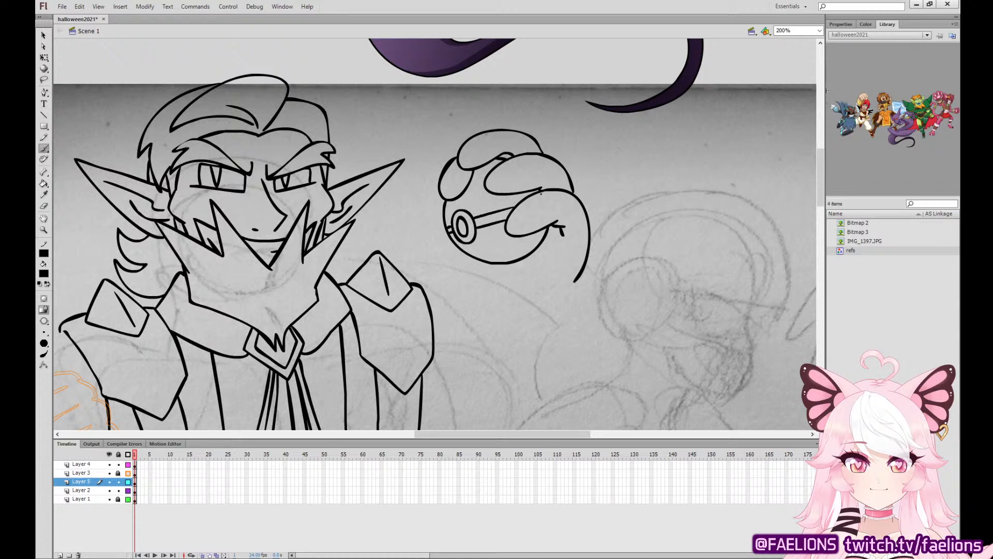
Fill the ball's centre band black and ink the curved edge of the hand beneath the ball.
key(k)
click(491, 217)
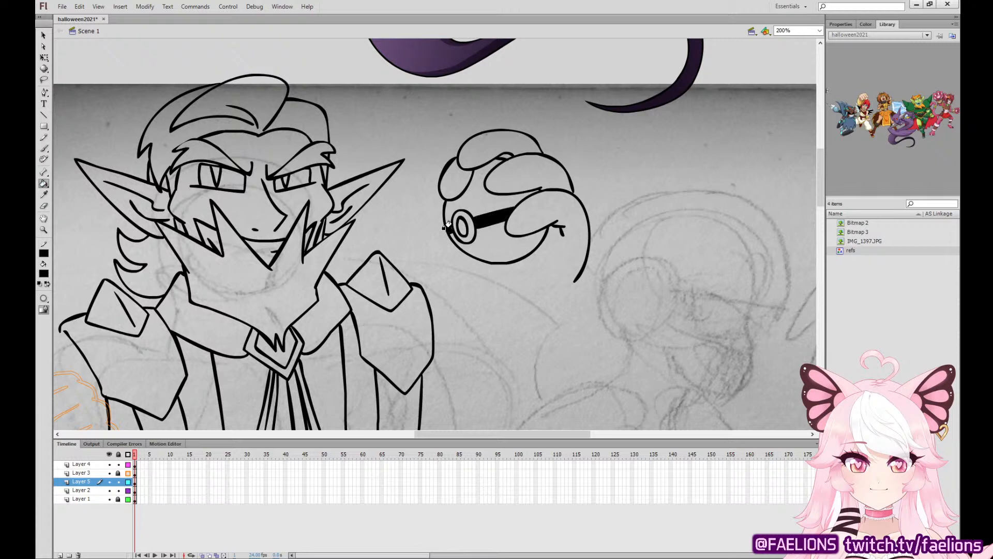
key(b)
mouse_move(451, 241)
mouse_down()
mouse_move(443, 246)
mouse_move(515, 291)
mouse_up()
key(ctrl+z)
mouse_move(441, 221)
mouse_down()
mouse_move(443, 259)
mouse_move(462, 278)
mouse_move(522, 295)
mouse_up()
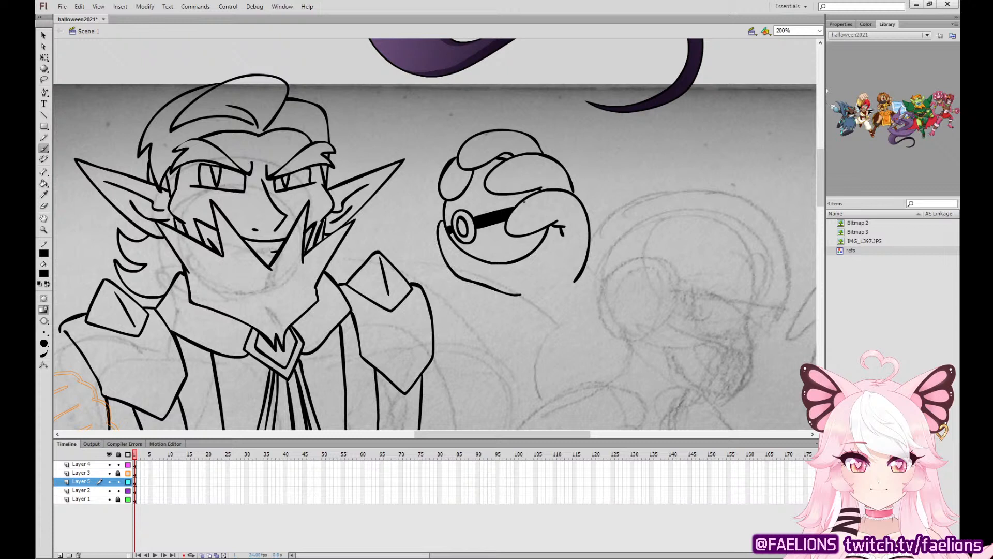
Ink oval claws on the fingertips on Layer 4 and fill them grey.
click(135, 465)
mouse_move(516, 212)
mouse_down()
mouse_move(499, 241)
mouse_move(515, 213)
mouse_up()
mouse_move(495, 169)
mouse_down()
mouse_move(489, 187)
mouse_move(454, 146)
mouse_move(472, 151)
mouse_move(439, 201)
mouse_move(443, 174)
mouse_up()
mouse_move(442, 209)
mouse_down()
mouse_move(437, 238)
mouse_move(438, 210)
mouse_move(444, 219)
mouse_up()
key(ctrl+z)
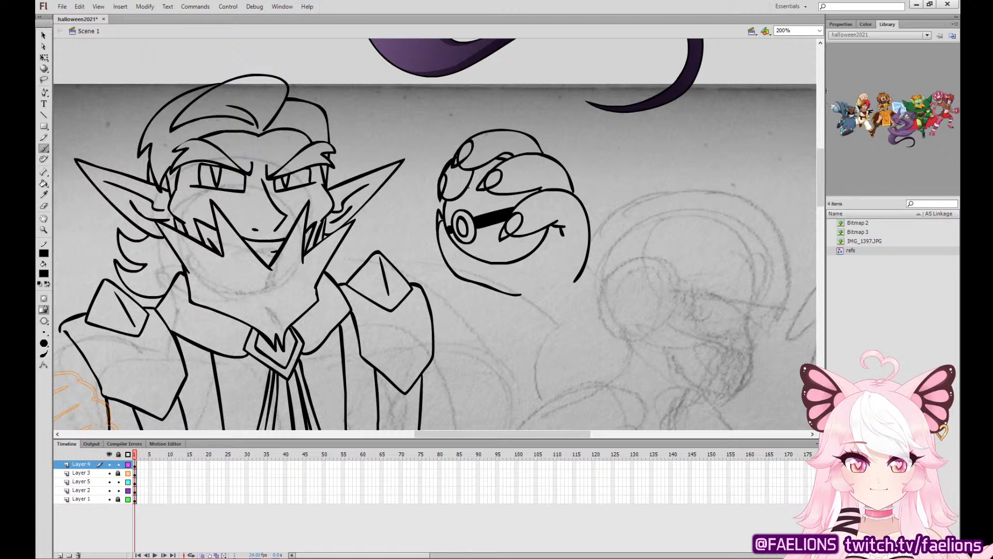
key(k)
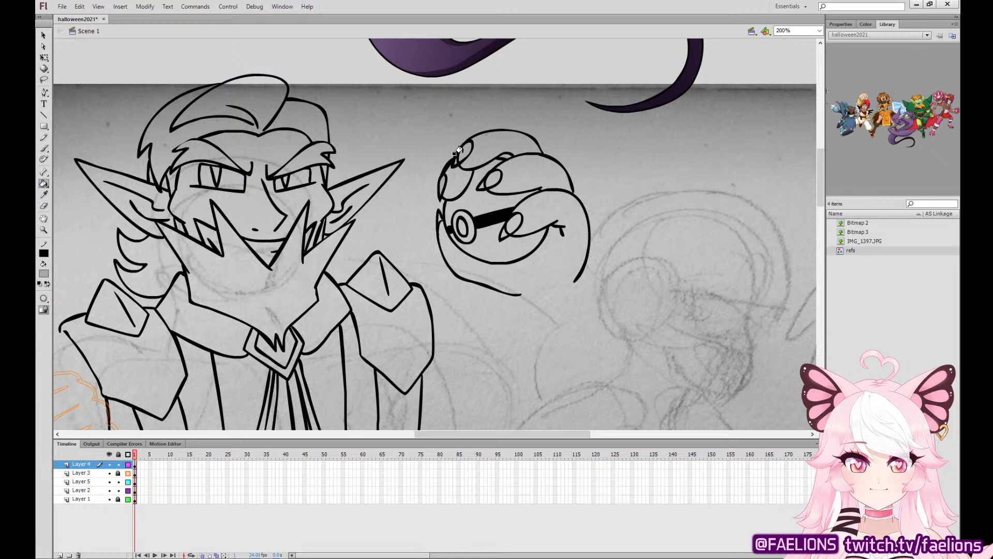
click(489, 176)
click(516, 218)
Cut the fingertip claws from Layer 4 and paste them in the same place on Layer 5.
click(44, 56)
click(134, 467)
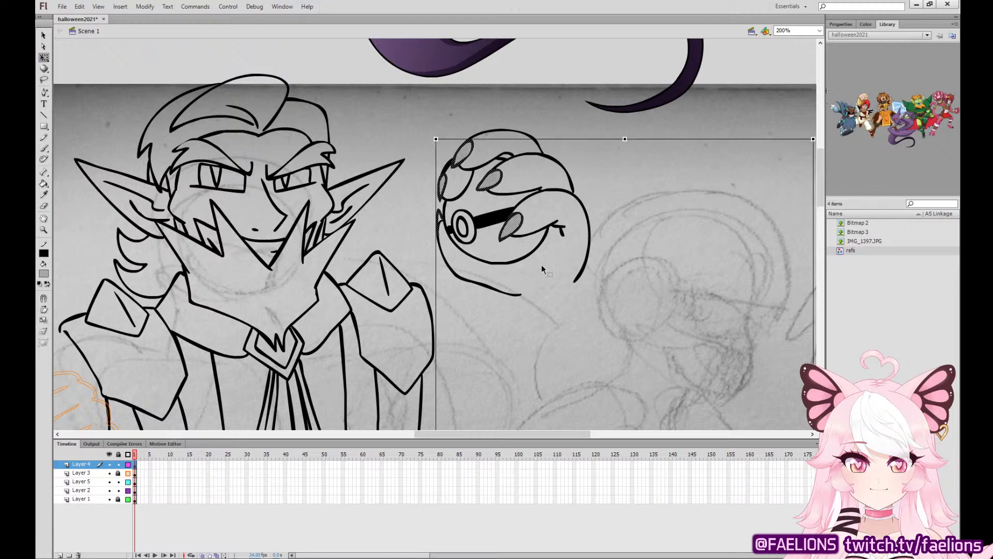
drag(708, 302, 343, 142)
shift+click(309, 385)
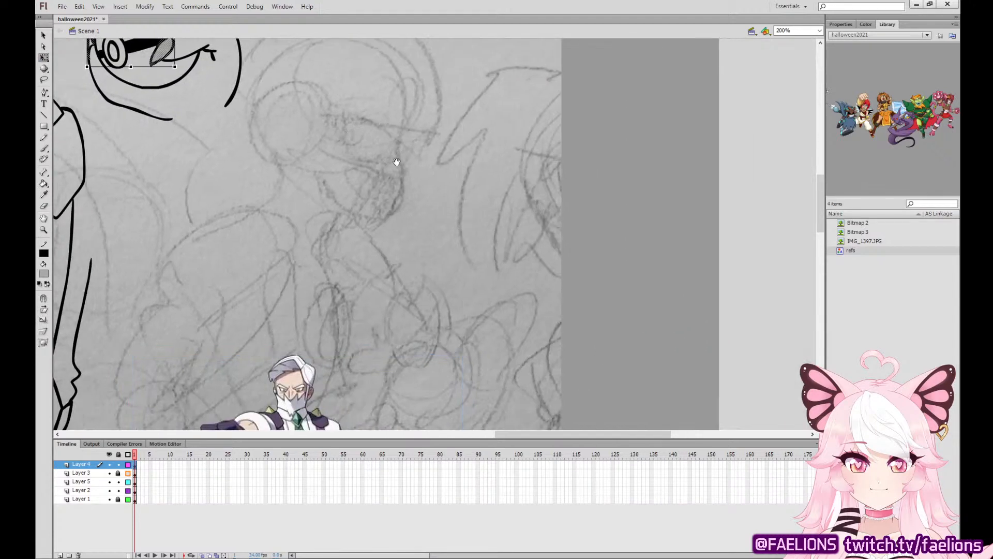
drag(397, 161, 615, 344)
key(ctrl+x)
click(135, 483)
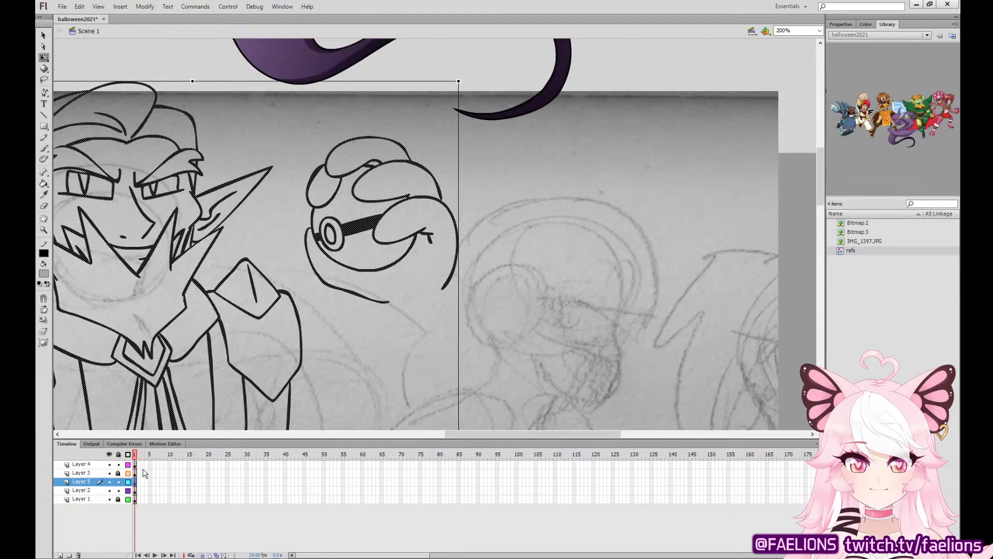
key(ctrl+shift+v)
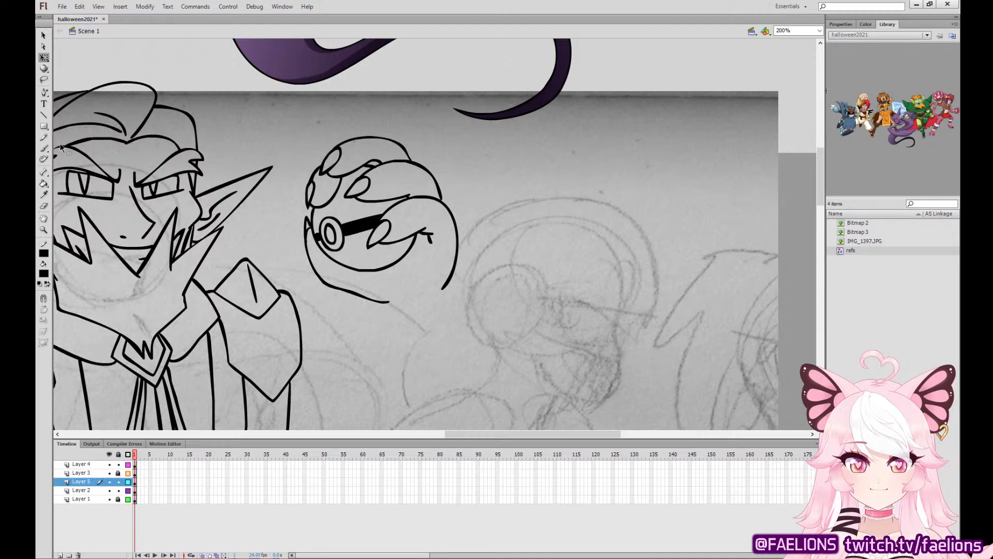
Delete the inner claw arcs so the fingers end in clean points, and tidy the overlap between the upper fingers.
click(44, 148)
click(135, 482)
mouse_move(647, 328)
mouse_down()
mouse_move(556, 3)
mouse_move(577, 200)
mouse_move(614, 313)
mouse_up()
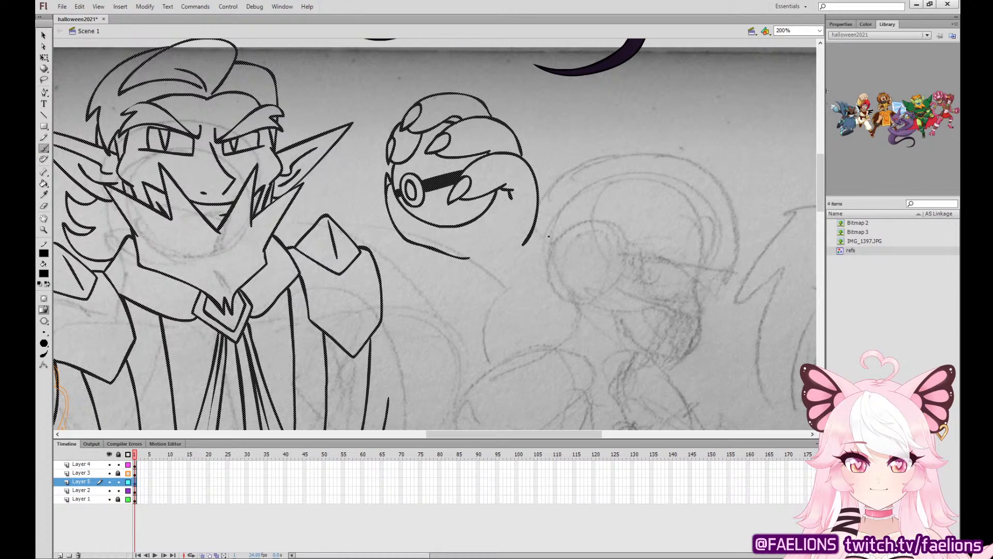
click(43, 35)
click(306, 83)
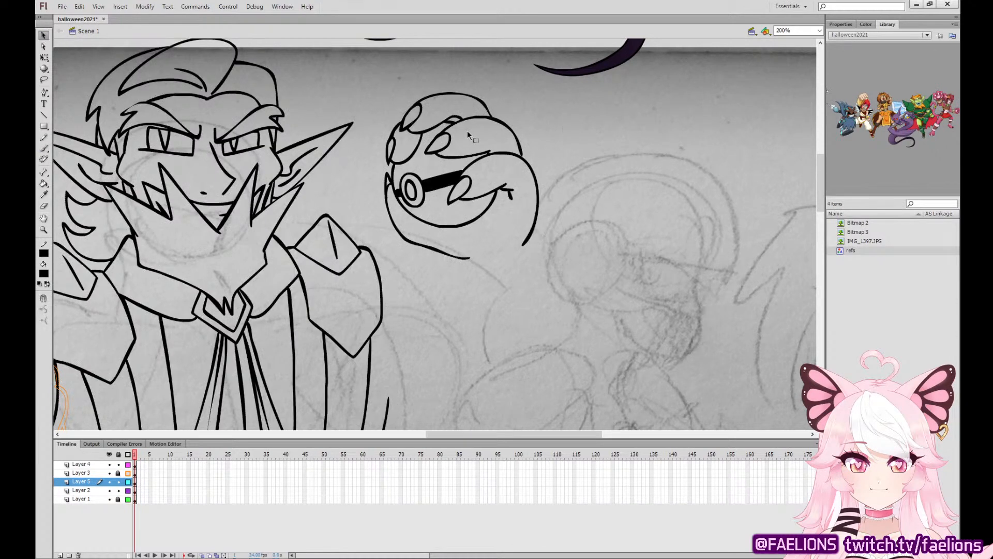
drag(441, 154, 436, 149)
key(ctrl+z)
drag(468, 193, 458, 188)
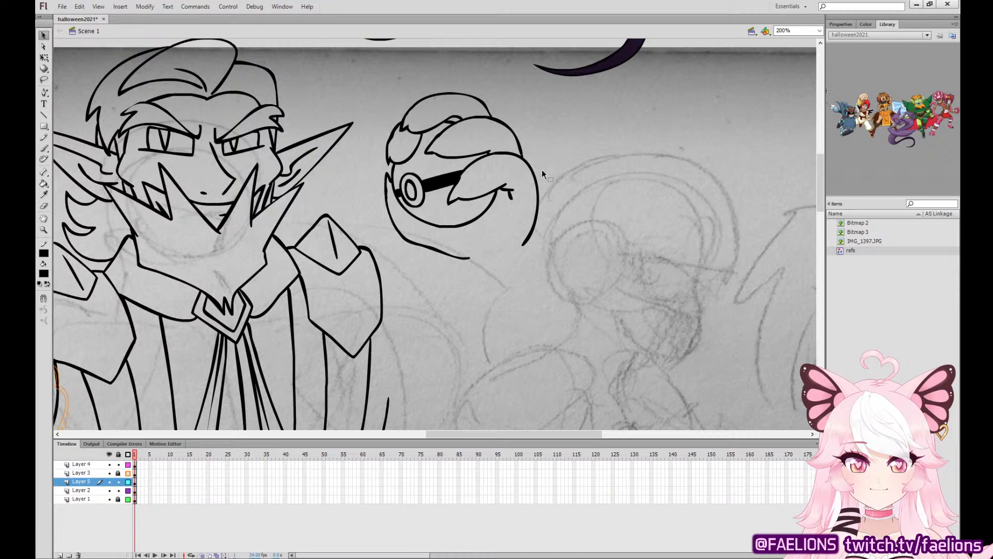
double_click(461, 117)
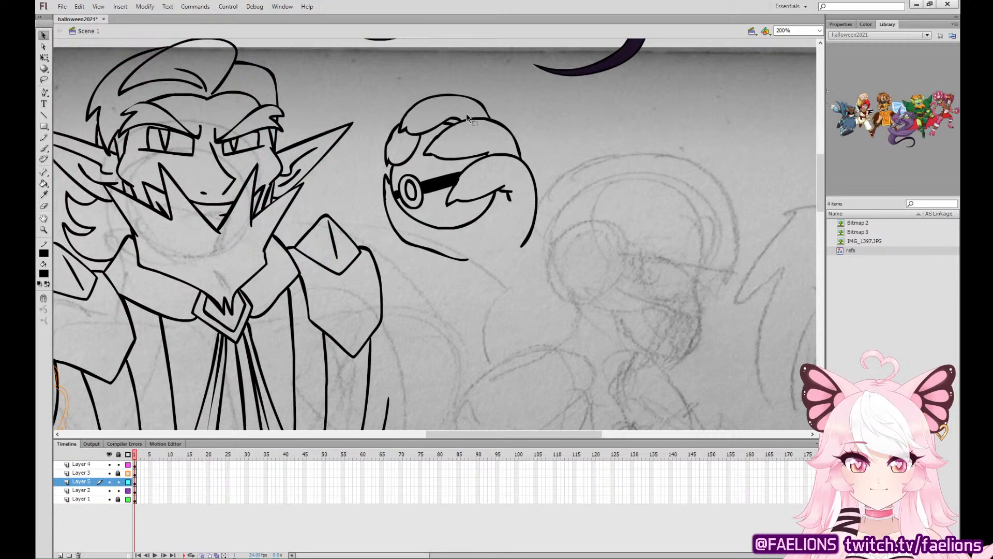
click(464, 117)
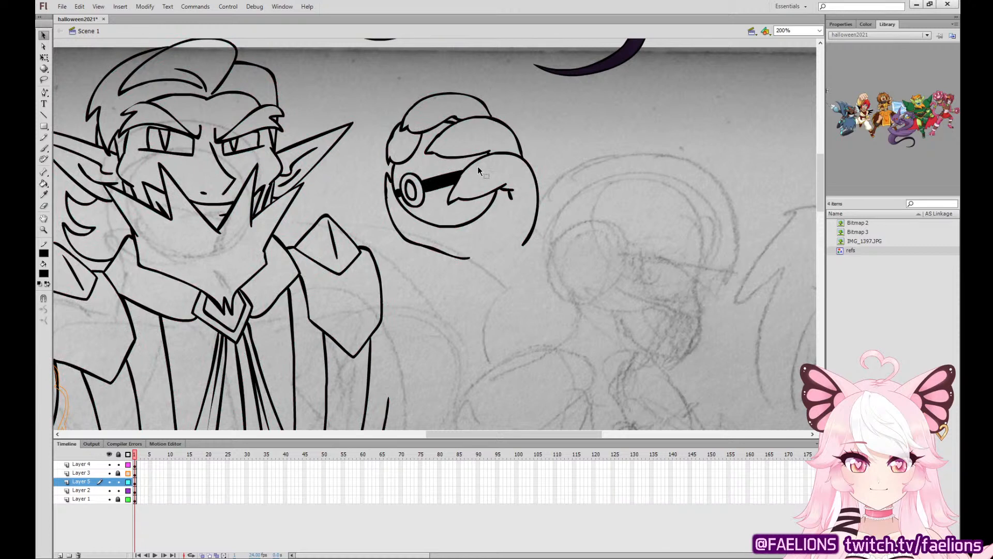
Ink the wrist below the raised hand and a large rounded forearm shape with a curved outer rim.
key(b)
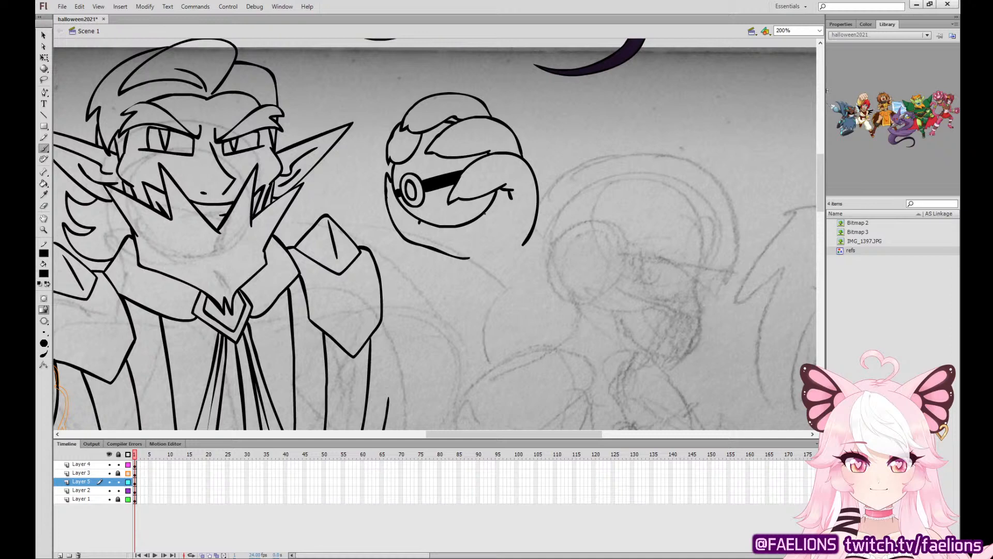
mouse_move(435, 250)
mouse_down()
mouse_move(438, 270)
mouse_move(500, 296)
mouse_move(541, 239)
mouse_move(521, 147)
mouse_move(336, 26)
mouse_up()
mouse_move(468, 247)
mouse_down()
mouse_move(540, 59)
mouse_move(530, 100)
mouse_move(613, 261)
mouse_move(621, 355)
mouse_up()
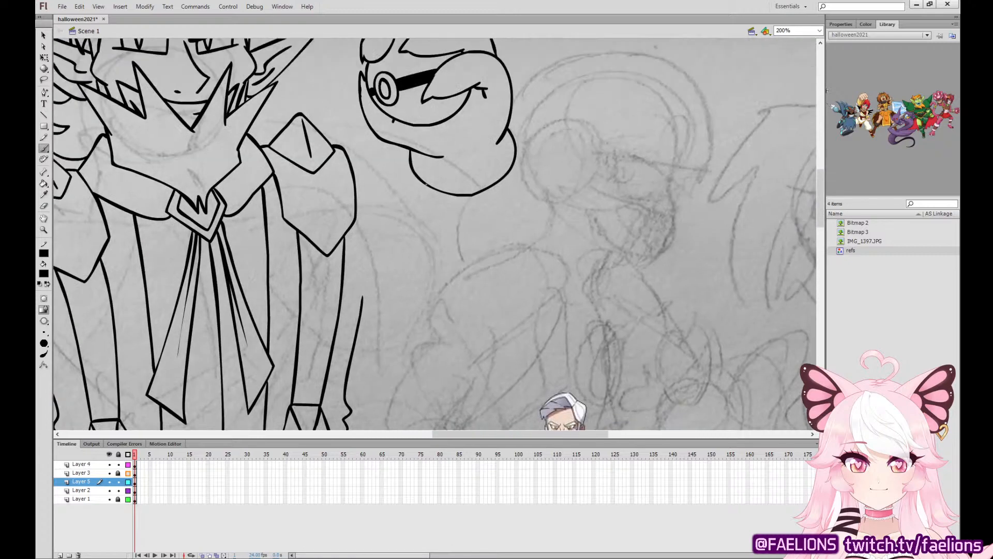
mouse_move(427, 184)
mouse_down()
mouse_move(425, 286)
mouse_move(440, 335)
mouse_move(482, 362)
mouse_move(540, 372)
mouse_move(569, 328)
mouse_move(578, 276)
mouse_move(517, 157)
mouse_up()
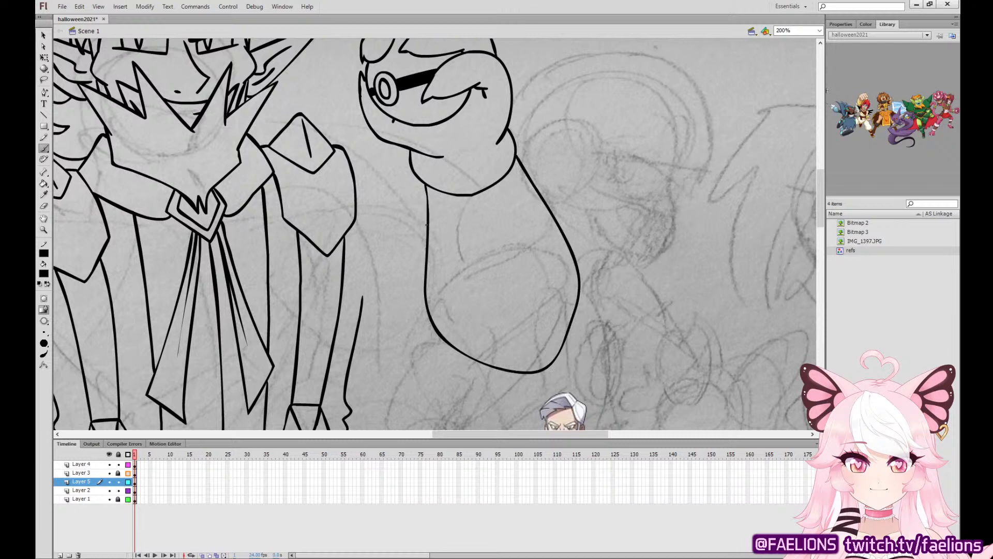
mouse_move(427, 225)
mouse_down()
mouse_move(398, 325)
mouse_move(473, 385)
mouse_move(546, 368)
mouse_up()
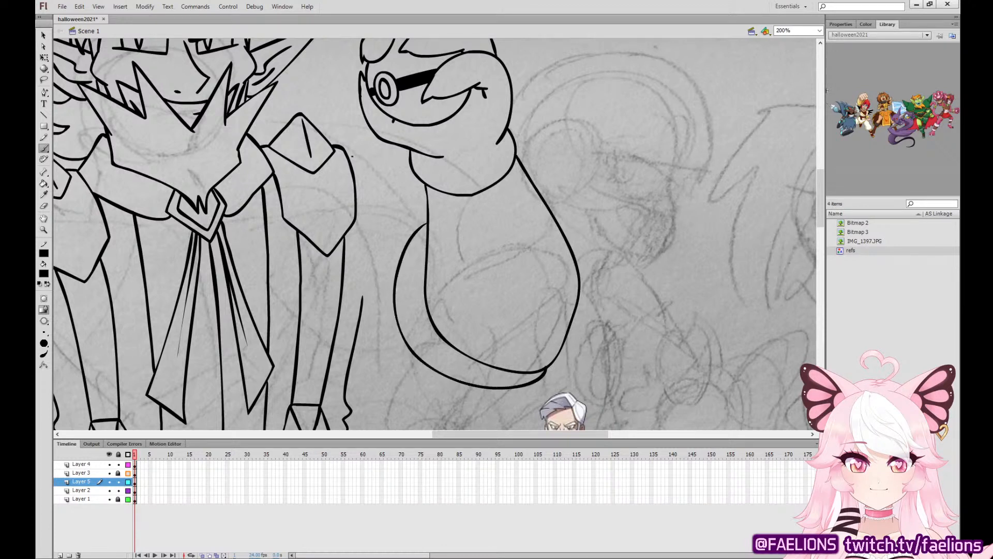
Ink the raised arm's upper and lower sleeve lines, joining the shoulder and torso to the forearm.
mouse_move(348, 156)
mouse_down()
mouse_move(424, 209)
mouse_move(347, 154)
mouse_up()
key(ctrl+z)
drag(363, 283, 356, 186)
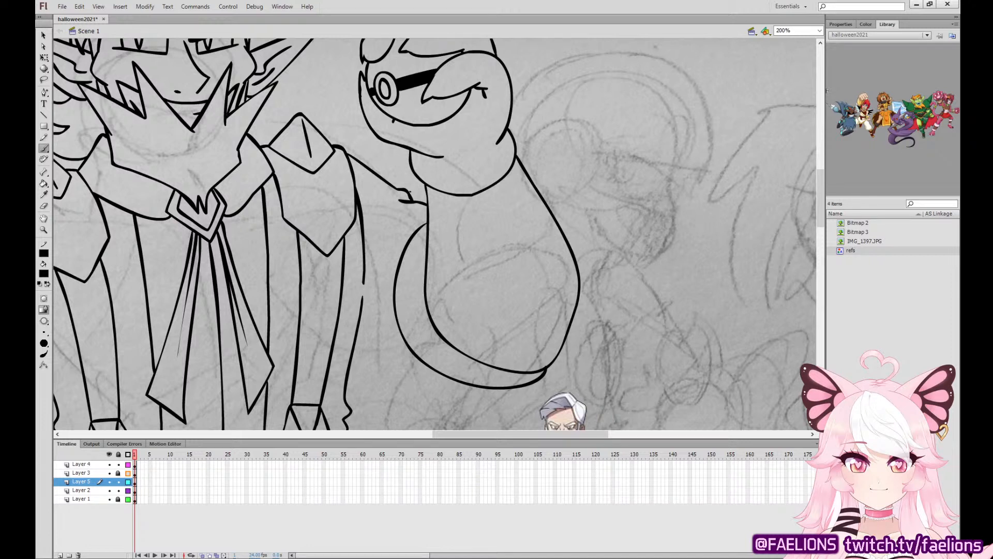
mouse_move(358, 327)
mouse_down()
mouse_move(375, 350)
mouse_move(471, 386)
mouse_up()
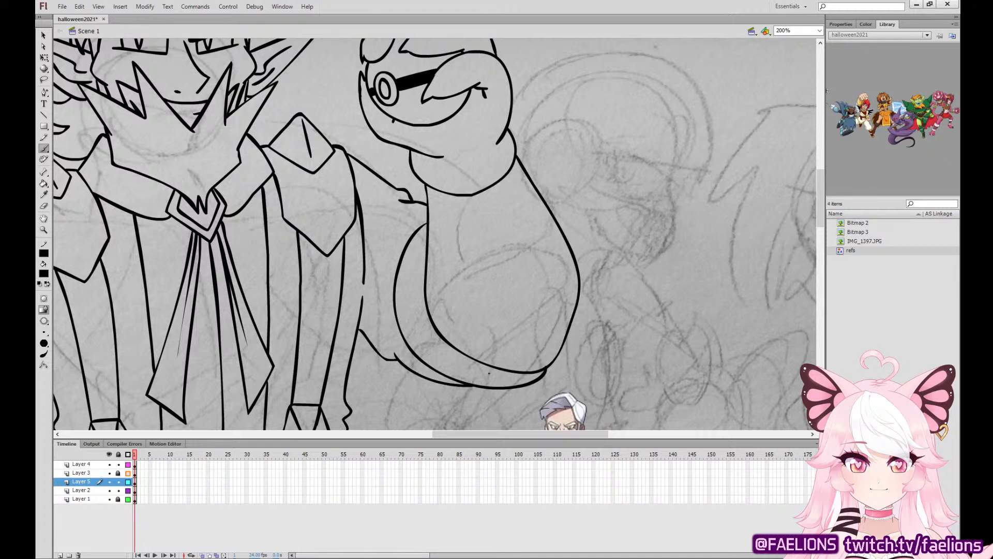
Ink the rounded back and first pointed finger of a lowered hand beside the trousers' left hip.
drag(481, 297, 694, 198)
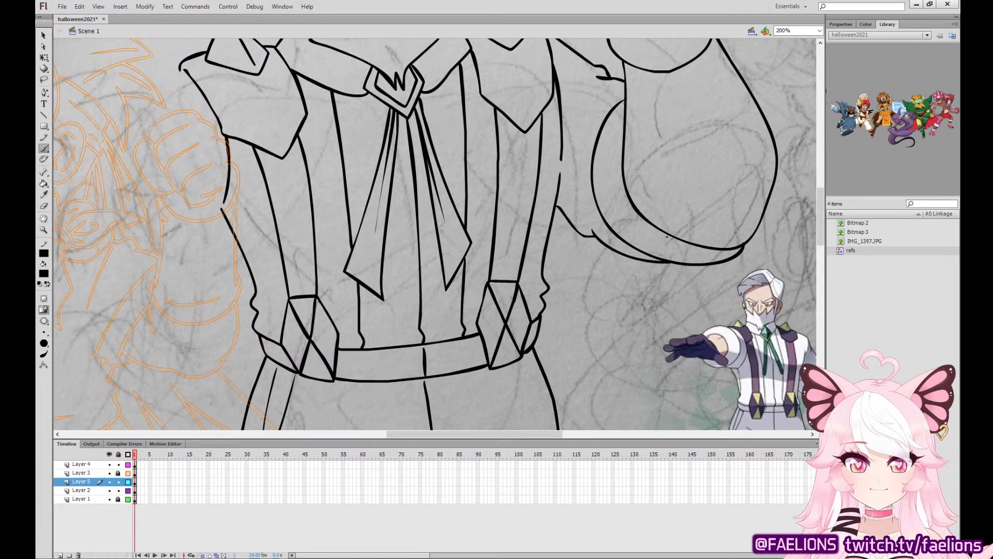
drag(499, 297, 618, 141)
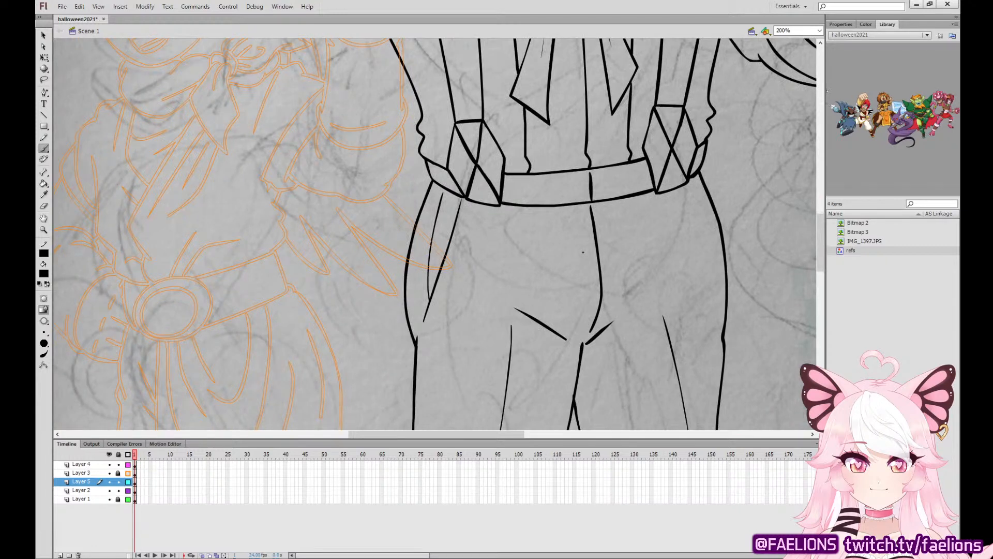
mouse_move(361, 280)
mouse_down()
mouse_move(236, 300)
mouse_move(253, 344)
mouse_up()
scroll(351, 209, down, 3)
key(ctrl+z)
mouse_move(346, 223)
mouse_down()
mouse_move(332, 178)
mouse_move(247, 274)
mouse_up()
mouse_move(318, 283)
mouse_down()
mouse_move(361, 346)
mouse_move(391, 361)
mouse_move(383, 296)
mouse_move(347, 231)
mouse_up()
key(ctrl+z)
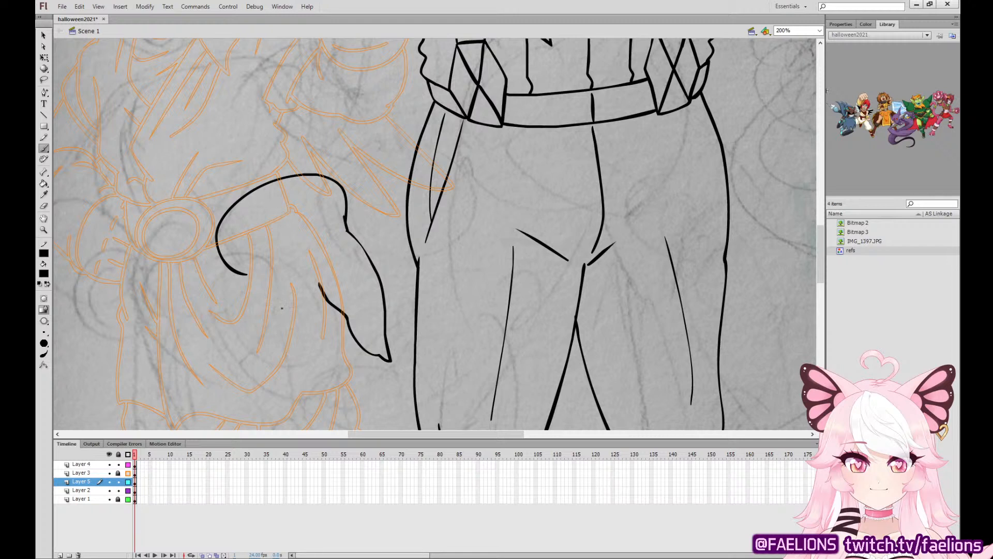
Ink the remaining overlapping fingers of the lowered hand, curving down to a pointed tip beside the first finger.
mouse_move(282, 309)
mouse_down()
mouse_move(291, 355)
mouse_move(319, 387)
mouse_up()
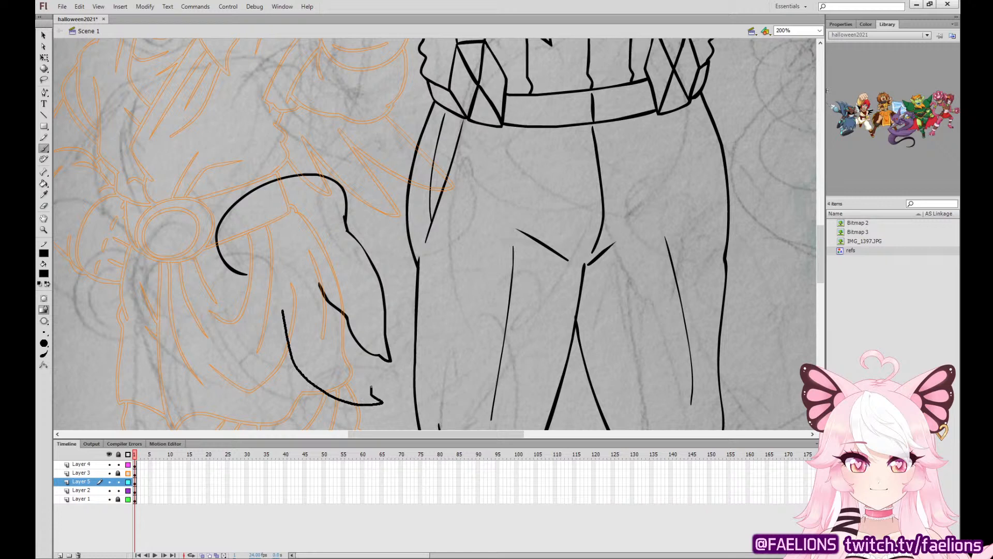
mouse_move(346, 358)
mouse_down()
mouse_move(319, 307)
mouse_move(280, 363)
mouse_move(326, 401)
mouse_move(357, 400)
mouse_up()
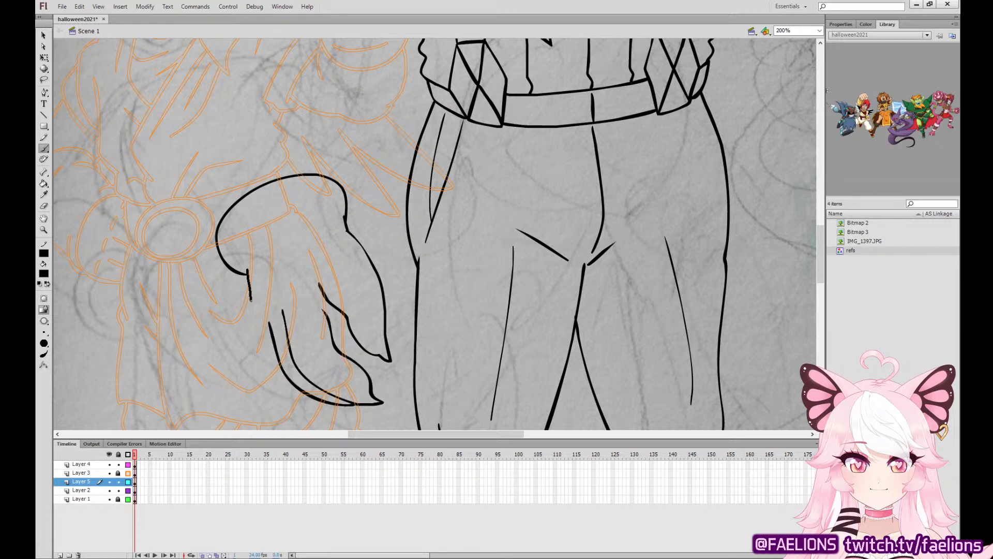
mouse_move(251, 300)
mouse_down()
mouse_move(277, 377)
mouse_move(314, 391)
mouse_up()
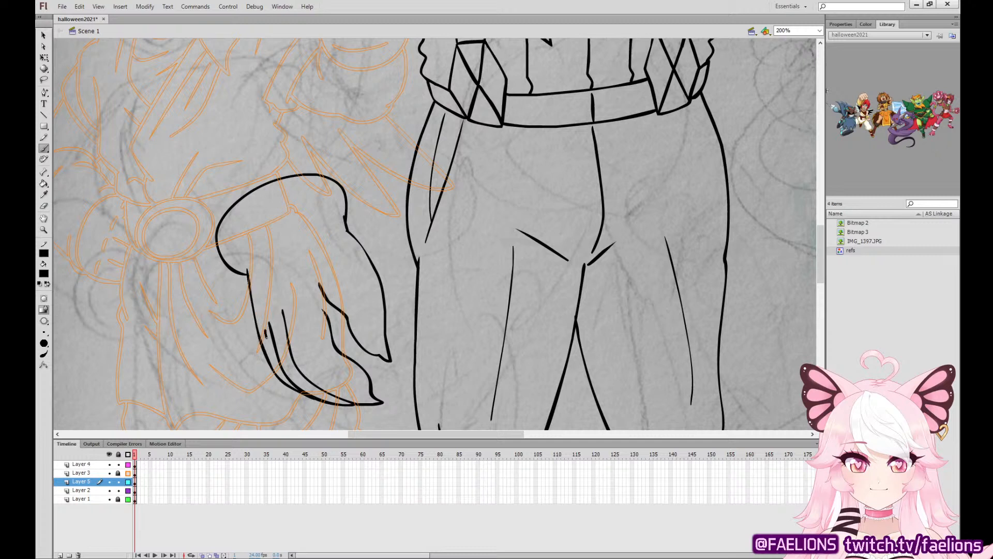
drag(266, 337, 290, 385)
key(ctrl+z)
Delete the rounded outline forming the back of the lowered hand, keeping the finger lines.
click(44, 34)
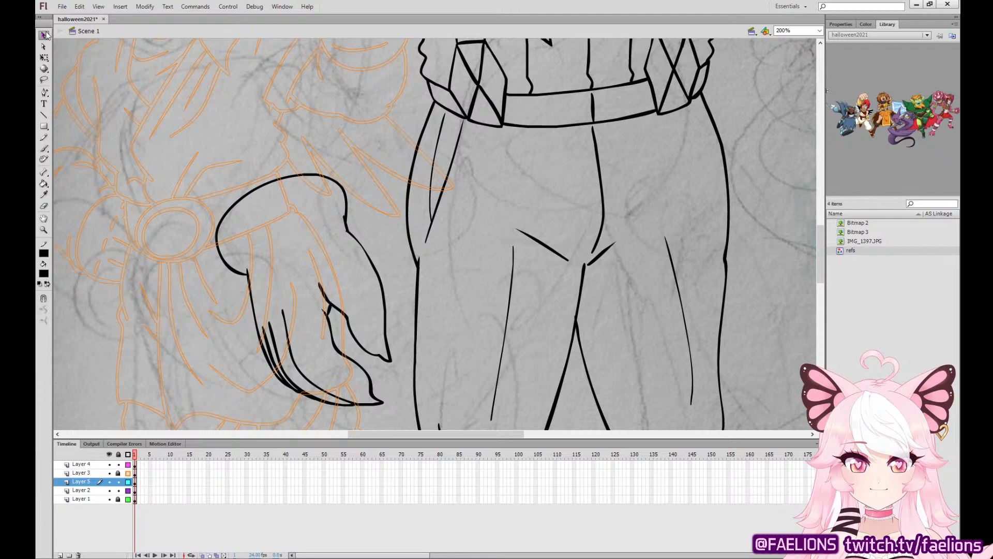
click(246, 277)
key(Delete)
click(347, 219)
key(Delete)
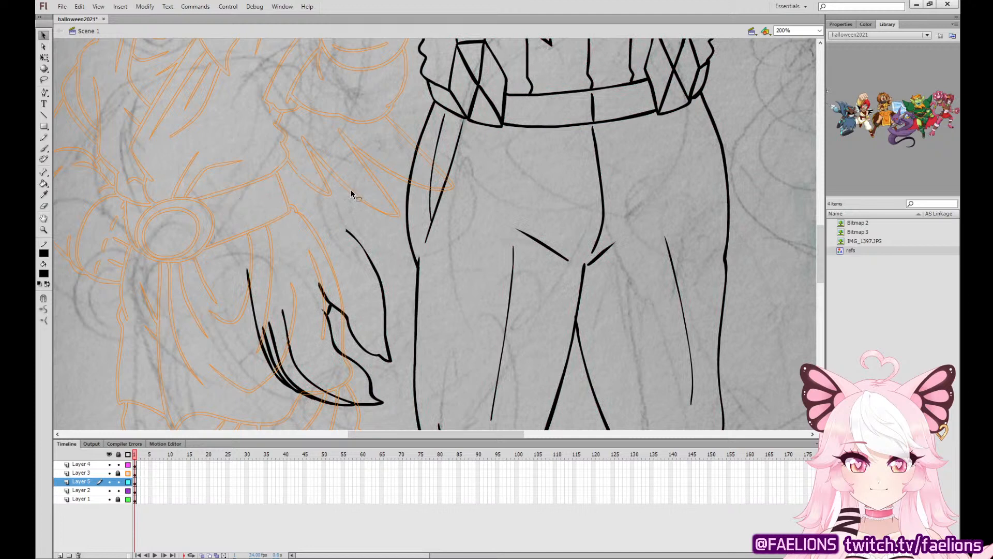
Redraw the back of the lowered hand as a narrower rounded cap and extend the outer finger line up to it.
click(48, 148)
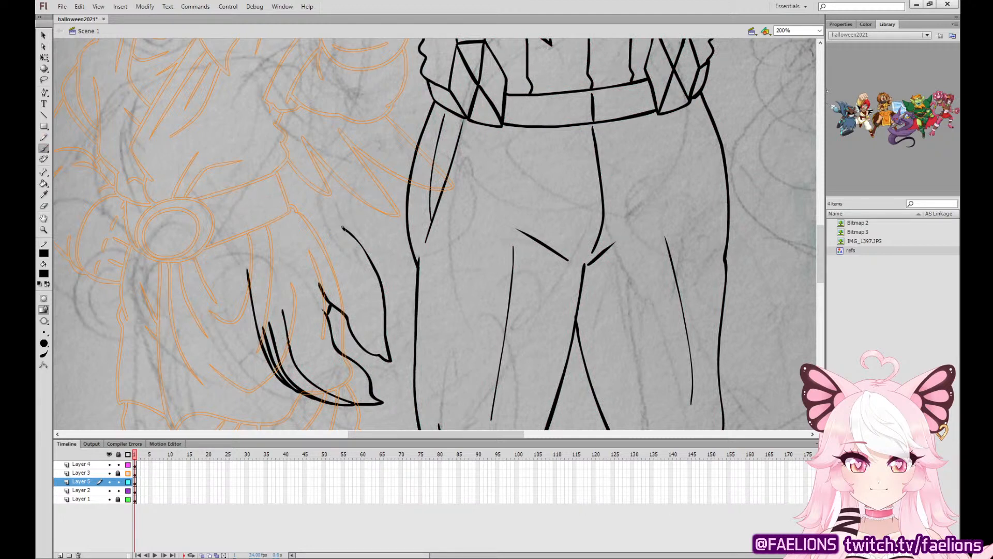
drag(246, 256, 248, 279)
key(ctrl+z)
key(ctrl+z)
drag(248, 245, 250, 277)
mouse_move(344, 199)
mouse_down()
mouse_move(325, 173)
mouse_move(255, 179)
mouse_move(233, 221)
mouse_move(243, 249)
mouse_up()
key(ctrl+z)
mouse_move(340, 219)
mouse_down()
mouse_move(335, 177)
mouse_move(283, 170)
mouse_move(241, 197)
mouse_move(247, 249)
mouse_up()
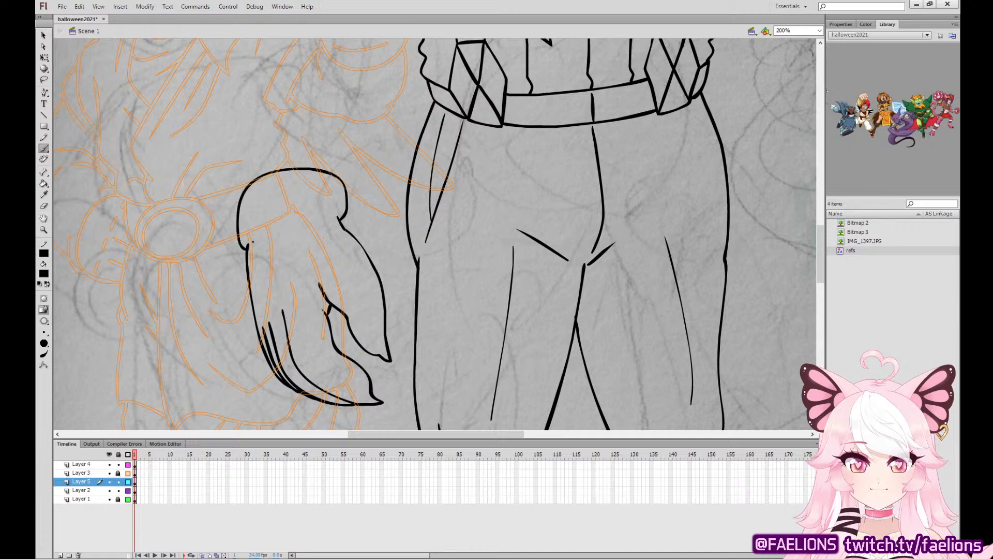
Ink a tapered forearm with a rounded, peaked elbow end rising from the back of the lowered hand.
key(ctrl+minus)
key(ctrl+minus)
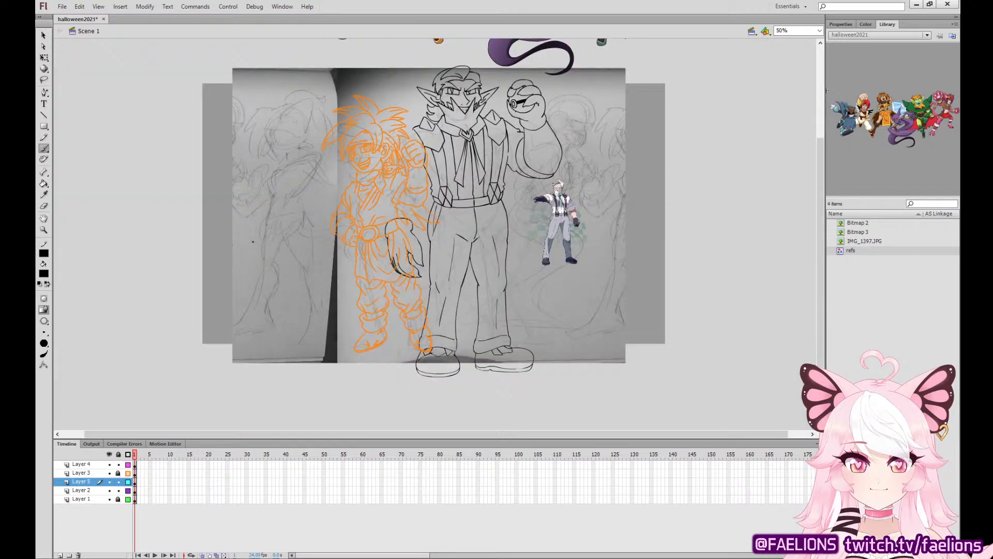
key(ctrl+equal)
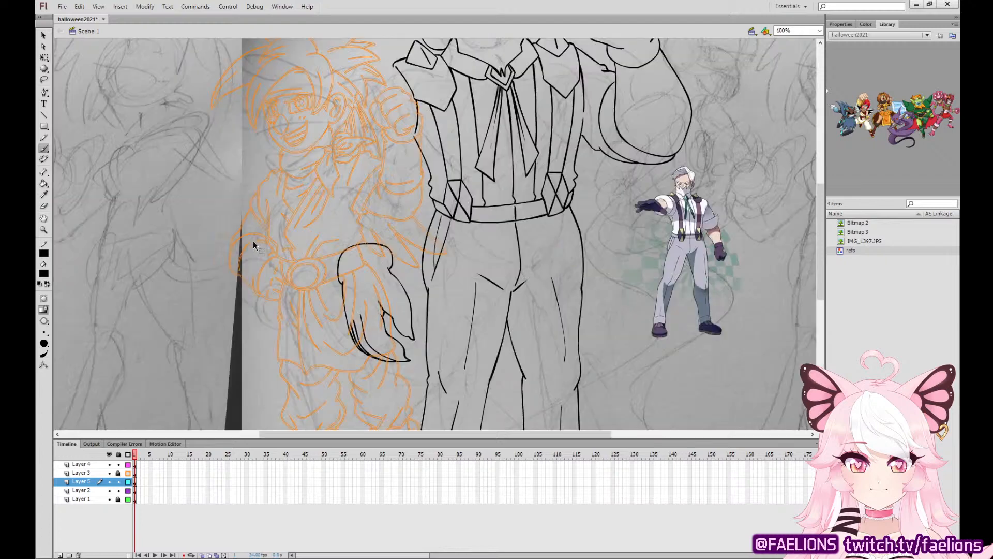
drag(586, 286, 671, 353)
key(ctrl+equal)
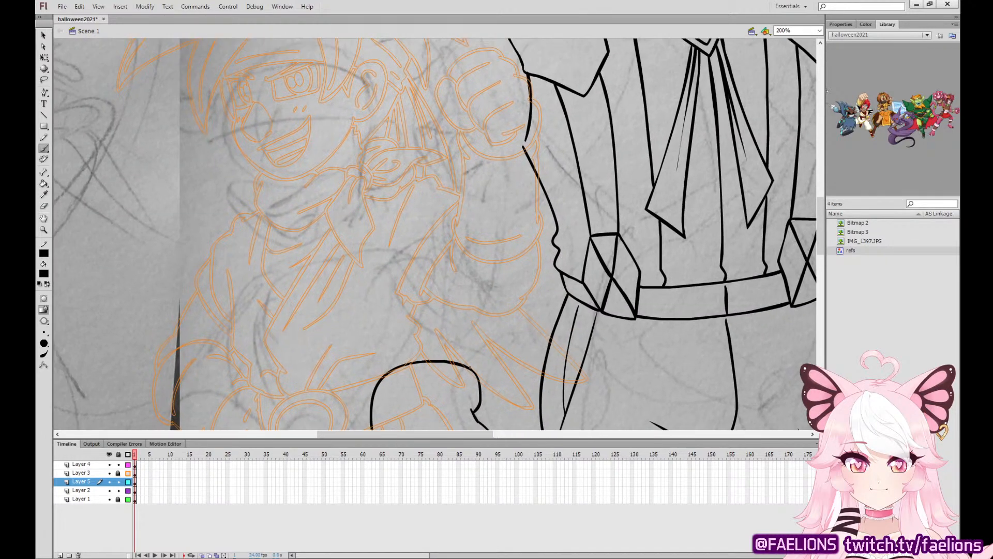
mouse_move(469, 368)
mouse_down()
mouse_move(494, 271)
mouse_move(409, 202)
mouse_move(368, 315)
mouse_move(381, 375)
mouse_up()
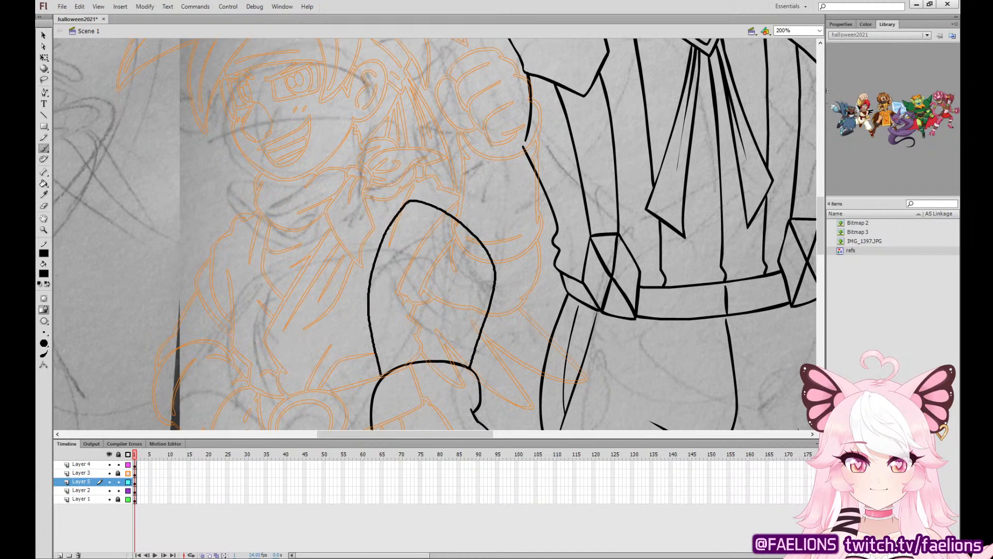
Rotate the lowered hand and forearm slightly counterclockwise and shift them a little down and to the left.
click(44, 57)
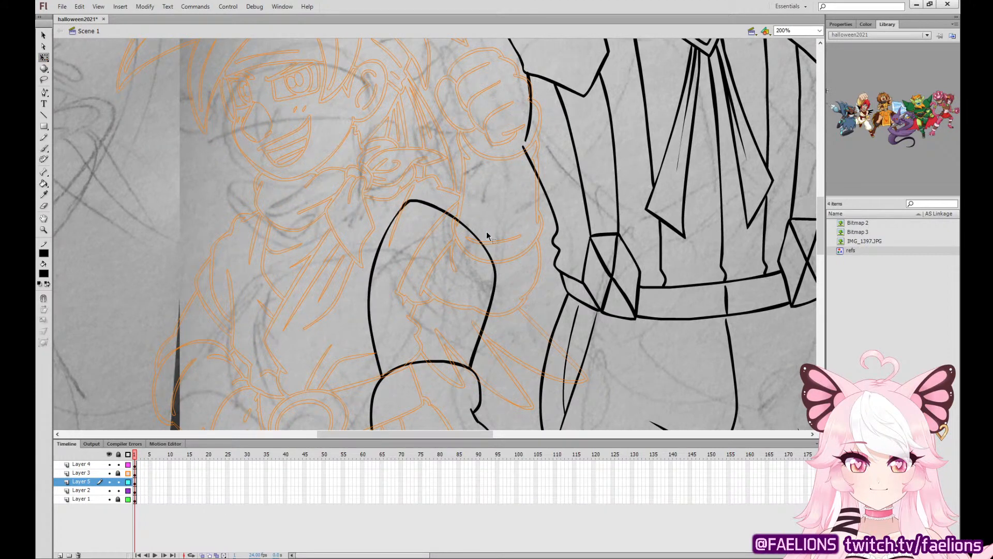
click(498, 273)
drag(482, 200, 524, 194)
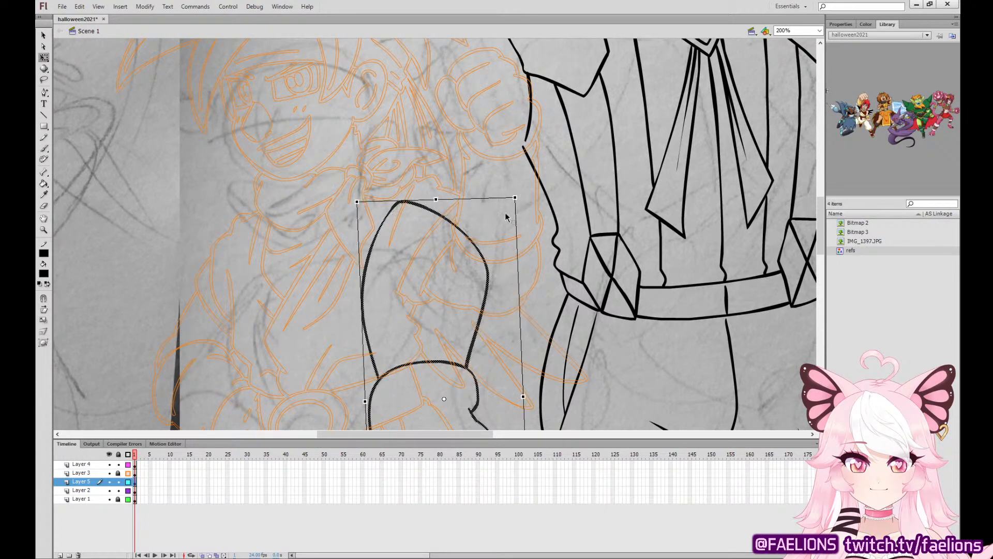
drag(489, 273, 486, 286)
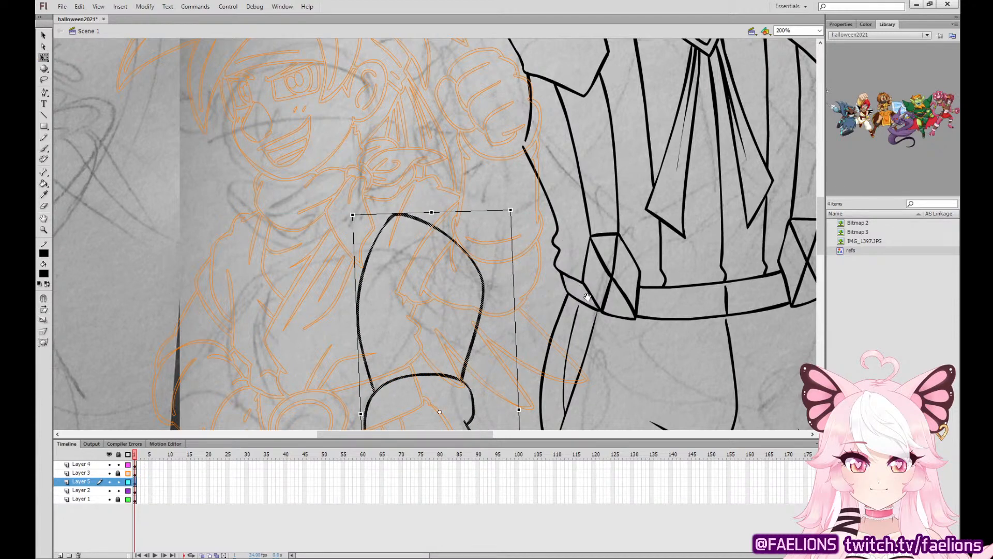
scroll(494, 280, down, 5)
scroll(559, 234, up, 5)
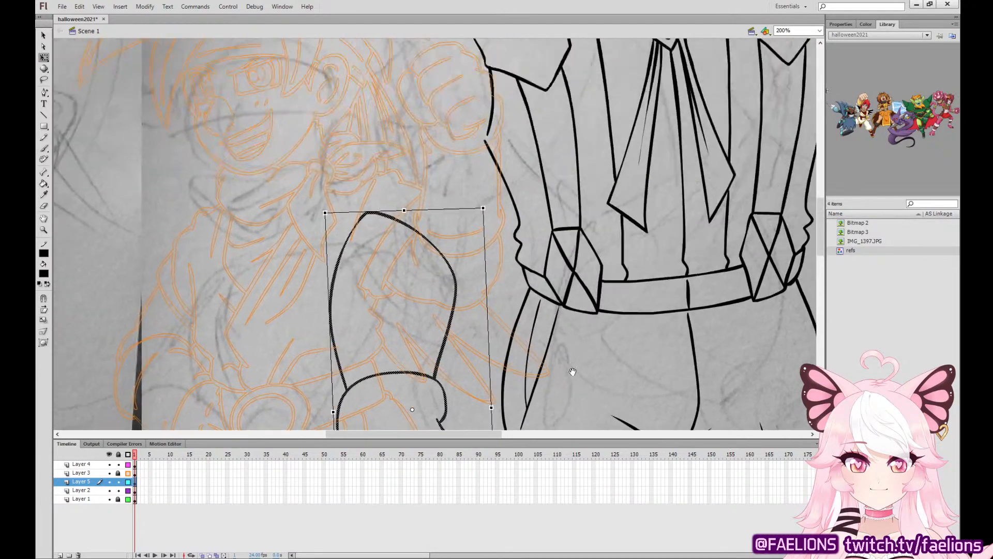
Ink a wide rolled-sleeve cuff wrapping over the top of the lowered arm's forearm.
click(45, 148)
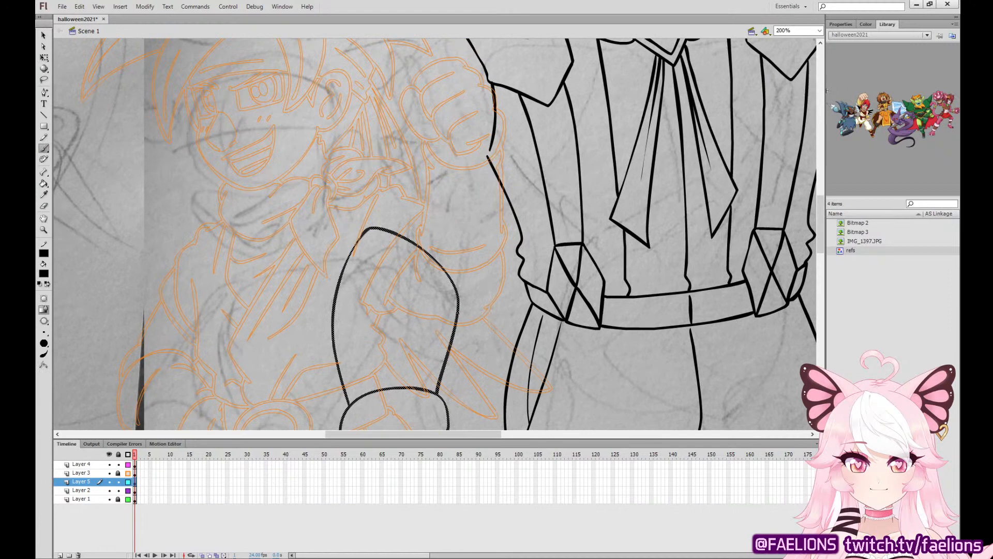
mouse_move(458, 313)
mouse_down()
mouse_move(487, 233)
mouse_move(419, 167)
mouse_move(357, 173)
mouse_move(345, 256)
mouse_up()
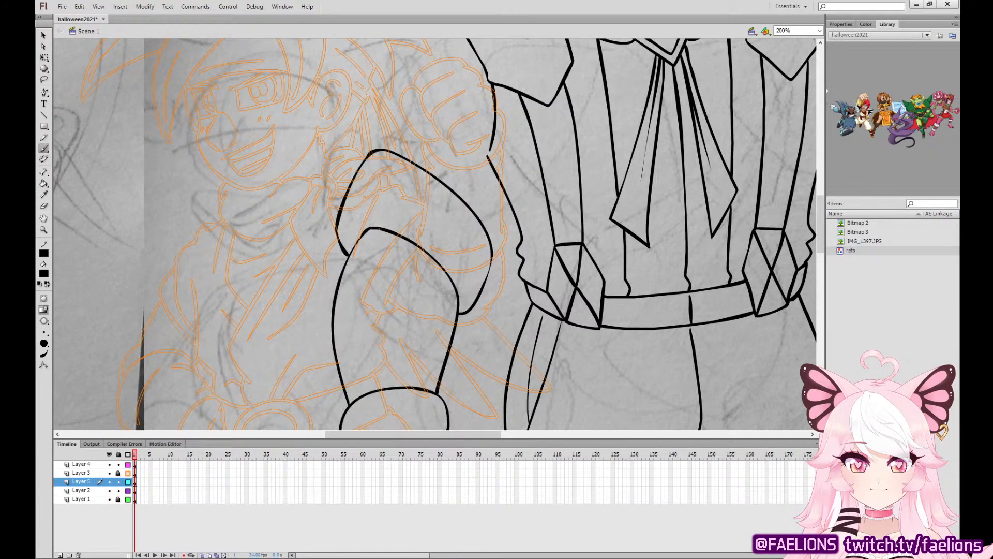
scroll(517, 208, up, 3)
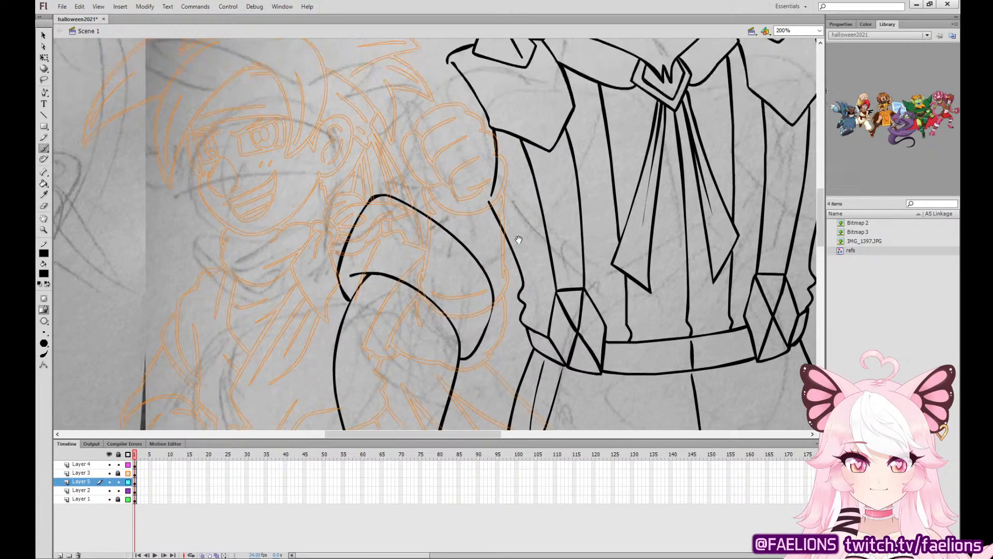
Rotate the lowered arm with its cuff slightly counterclockwise and nudge it to the left.
key(q)
scroll(502, 203, down, 4)
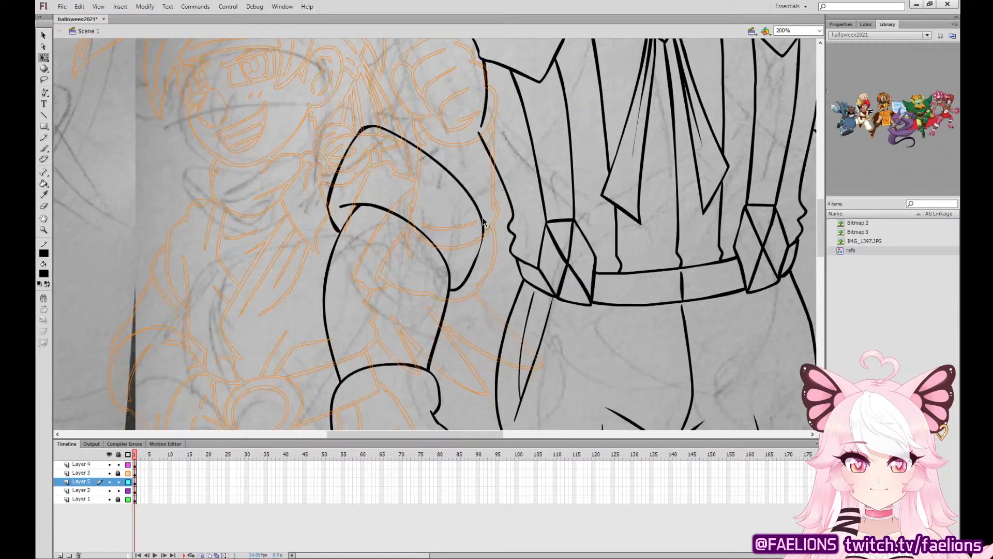
click(482, 223)
drag(495, 119, 480, 135)
drag(470, 204, 458, 205)
drag(546, 226, 502, 93)
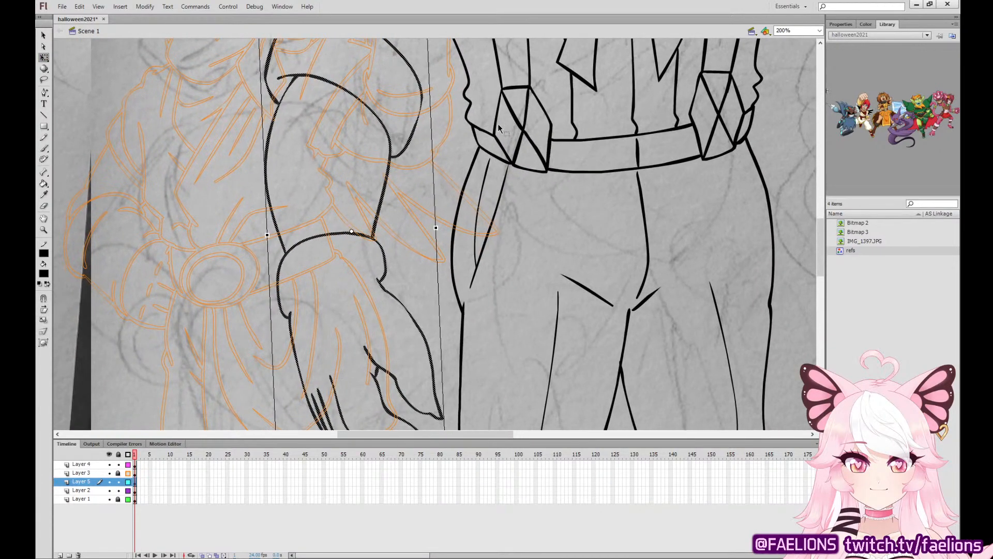
click(464, 161)
Ink the upper sleeve's inner and outer lines, joining the cuff to the torso and to the shoulder.
drag(479, 152, 517, 362)
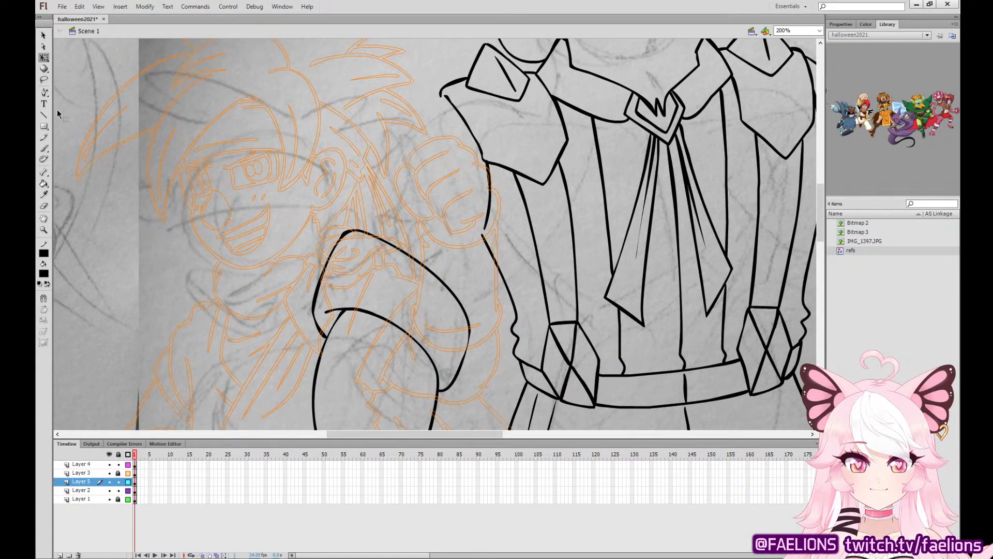
click(44, 148)
drag(471, 311, 483, 234)
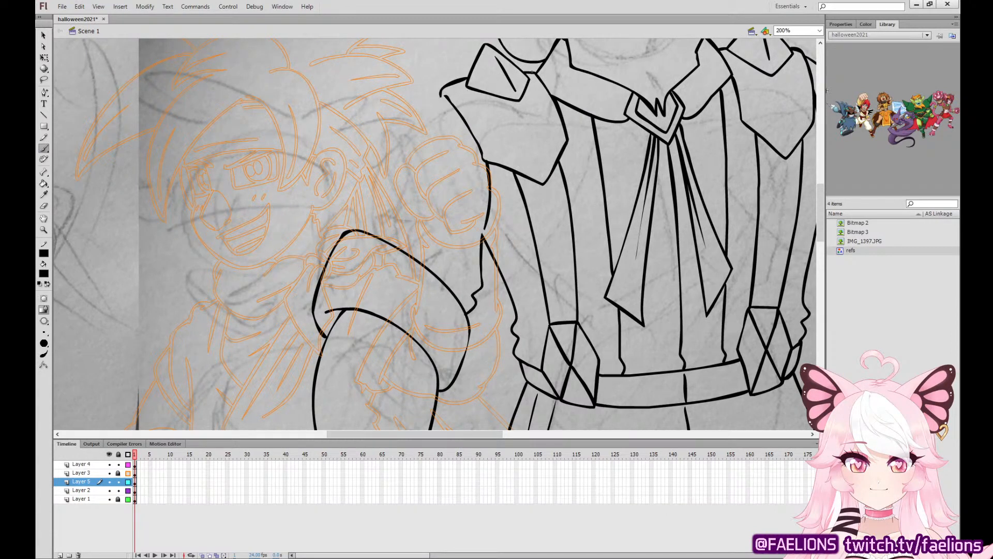
mouse_move(441, 96)
mouse_down()
mouse_move(384, 150)
mouse_move(360, 217)
mouse_up()
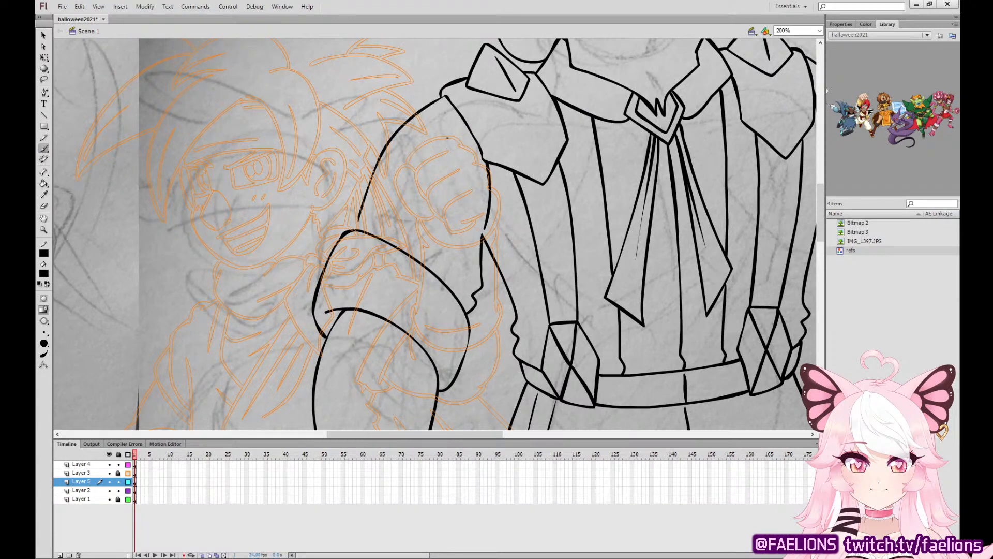
key(ctrl+z)
mouse_move(418, 112)
mouse_down()
mouse_move(372, 172)
mouse_move(352, 227)
mouse_up()
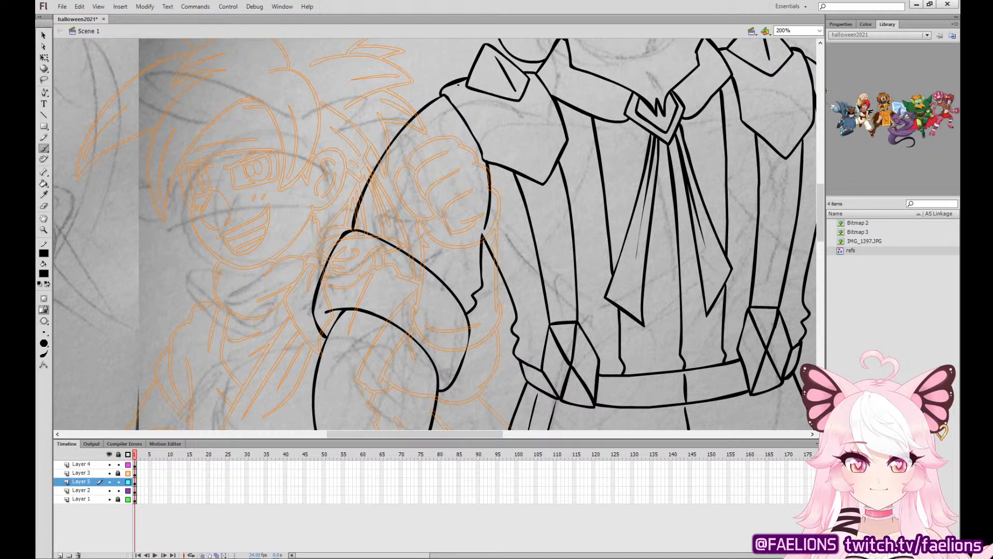
Fill the bearded man's face and pointed ears with light green sampled from the green-skinned armored character above the sketch.
key(ctrl+minus)
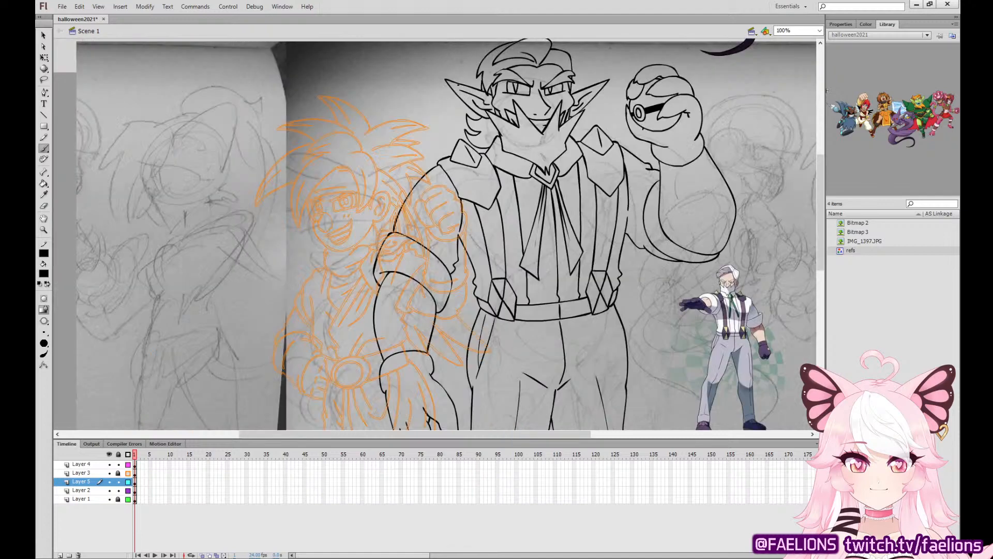
drag(649, 284, 518, 171)
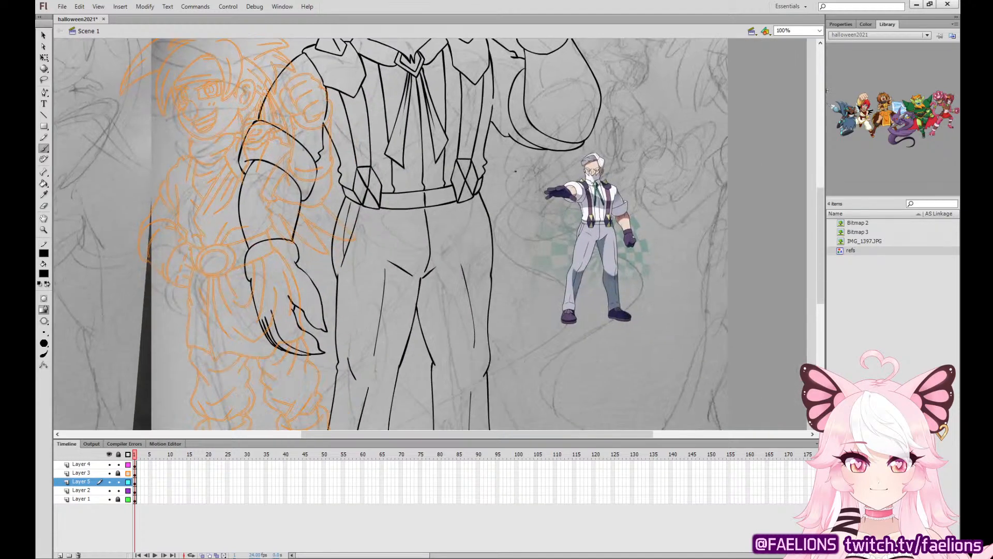
drag(676, 283, 678, 335)
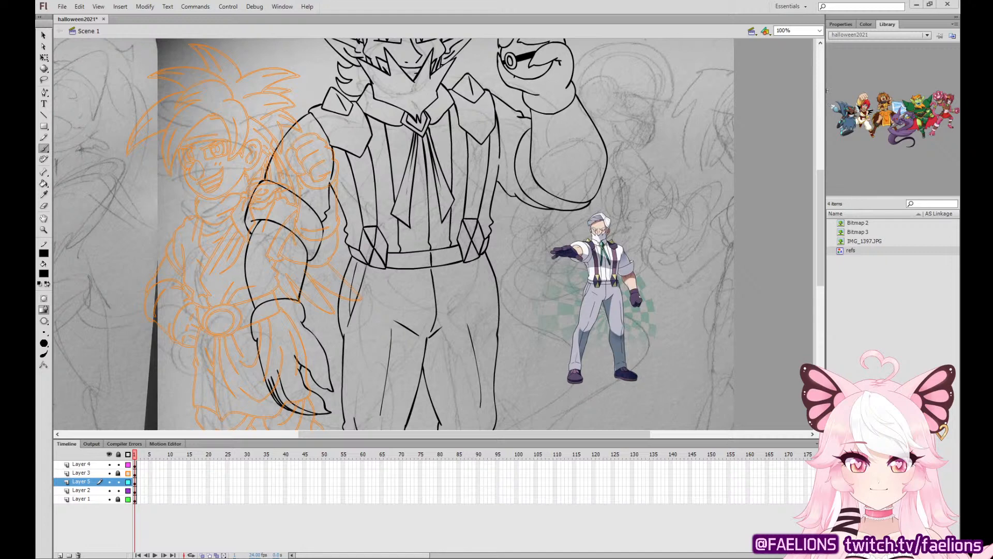
click(43, 194)
mouse_move(637, 197)
mouse_down()
mouse_move(619, 226)
mouse_move(641, 397)
mouse_move(604, 491)
mouse_up()
click(615, 141)
drag(492, 266, 556, 142)
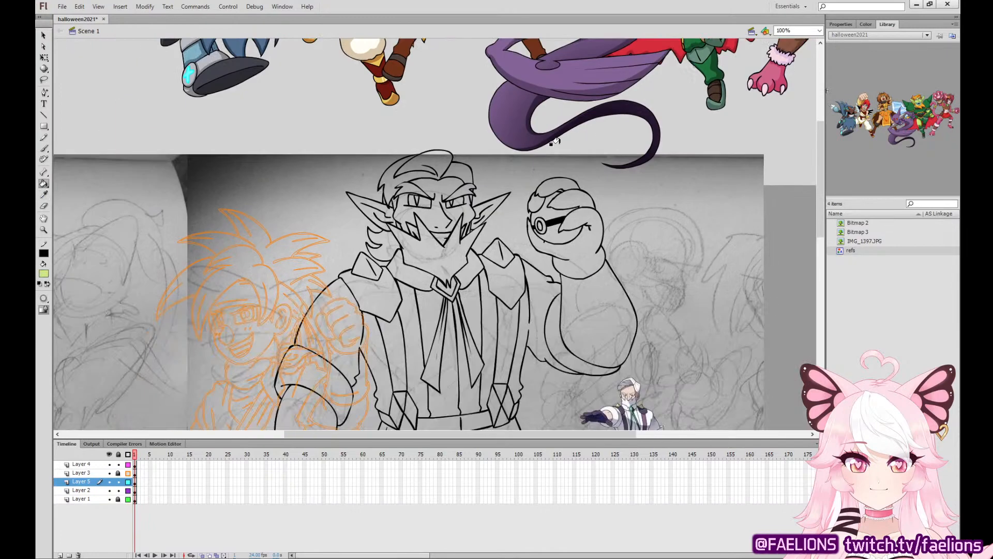
click(454, 203)
click(372, 212)
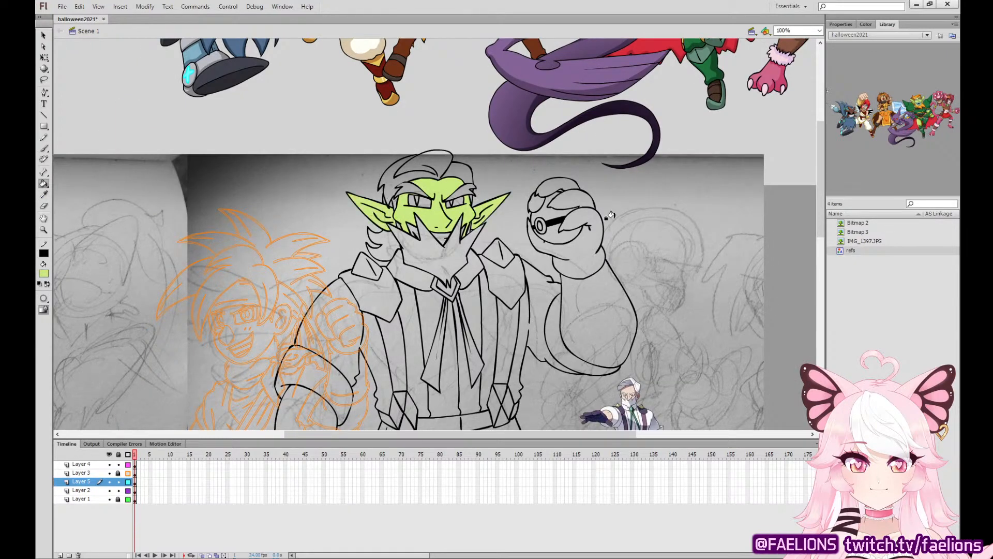
Fill the raised forearm and the lowered forearm with the same light green skin color.
click(590, 296)
scroll(573, 228, left, 1)
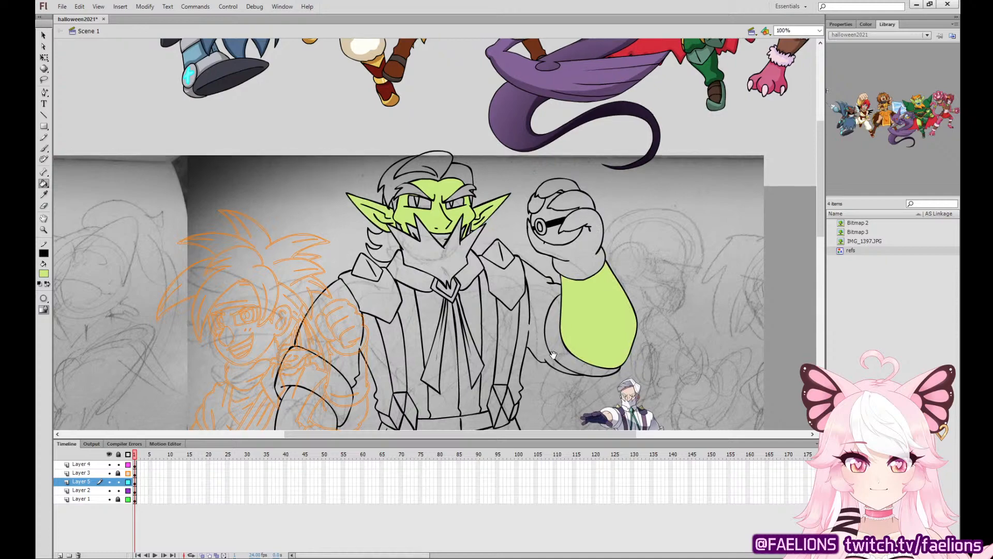
scroll(573, 228, down, 5)
click(347, 305)
scroll(465, 259, down, 5)
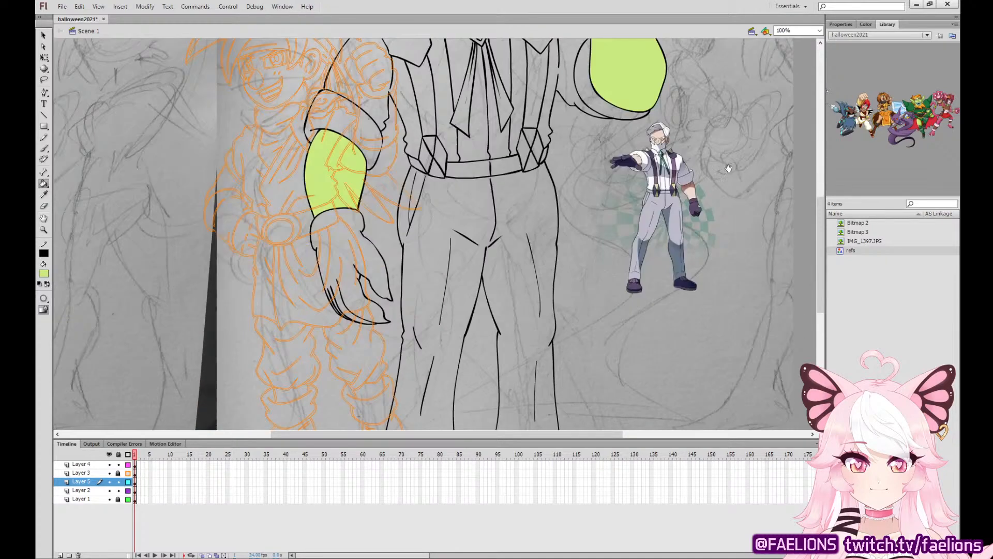
Fill the bearded man's hair, eyebrows, side lock and beard with orange sampled from the green-skinned reference character.
scroll(649, 376, up, 11)
scroll(649, 376, right, 2)
click(44, 195)
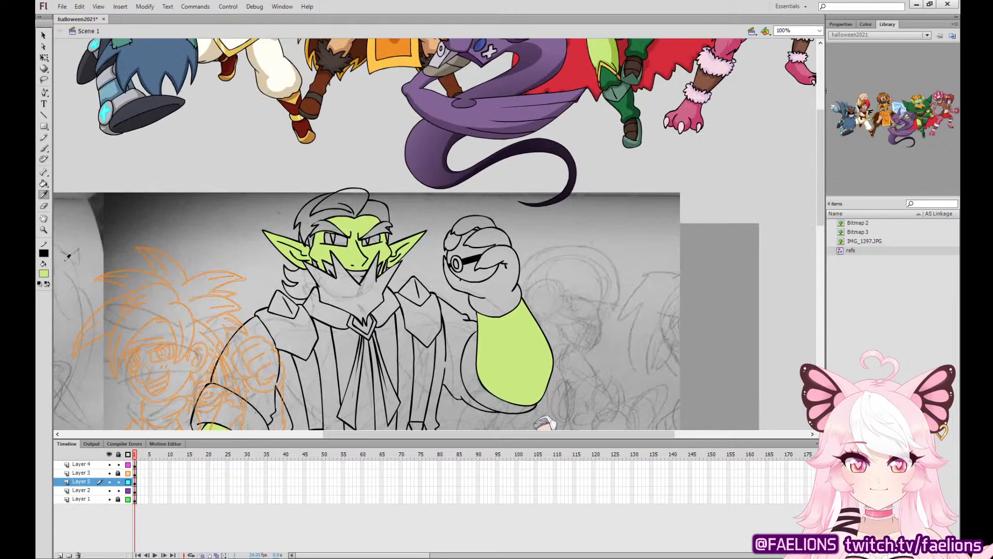
scroll(573, 189, up, 5)
scroll(572, 190, right, 2)
click(548, 78)
scroll(466, 207, down, 5)
scroll(465, 207, left, 2)
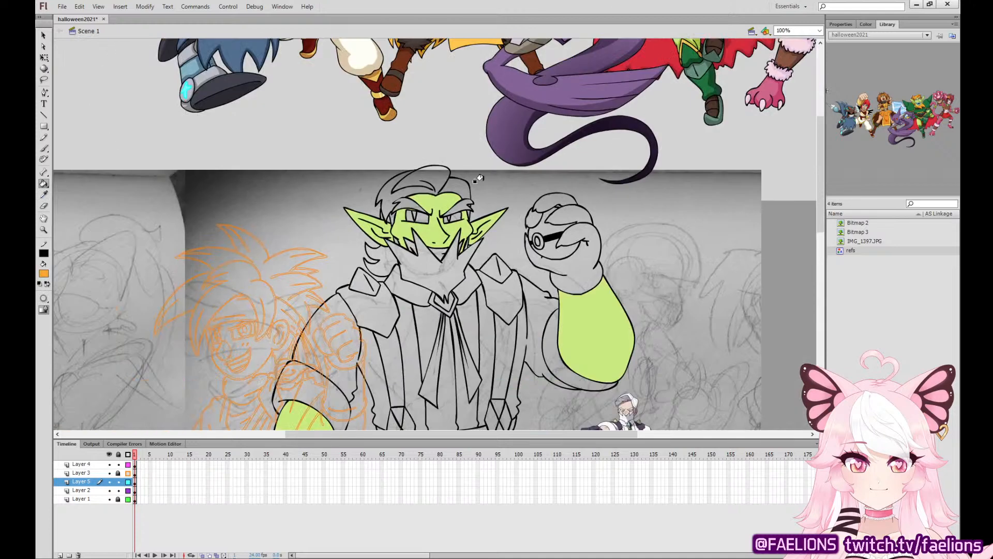
click(450, 186)
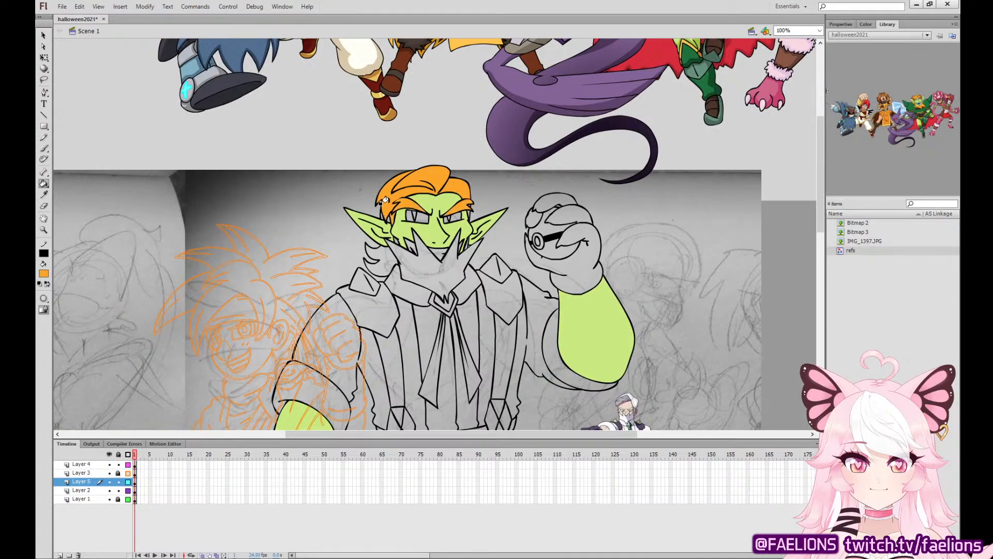
click(380, 258)
click(392, 239)
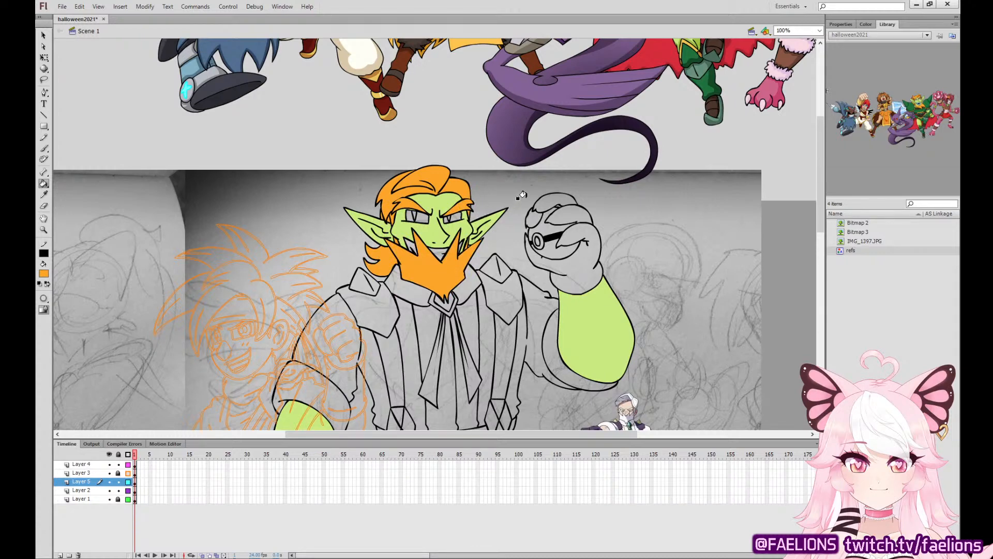
Fill the eye whites, fangs and teeth with white sampled from the green-skinned reference character's eye.
drag(520, 196, 392, 399)
click(44, 194)
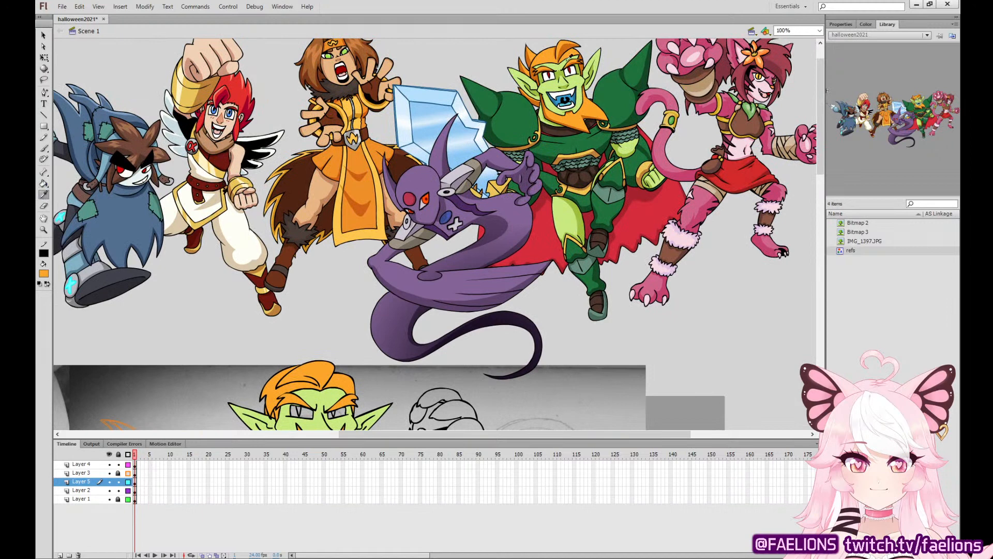
click(540, 77)
drag(433, 345, 521, 189)
click(395, 256)
click(428, 256)
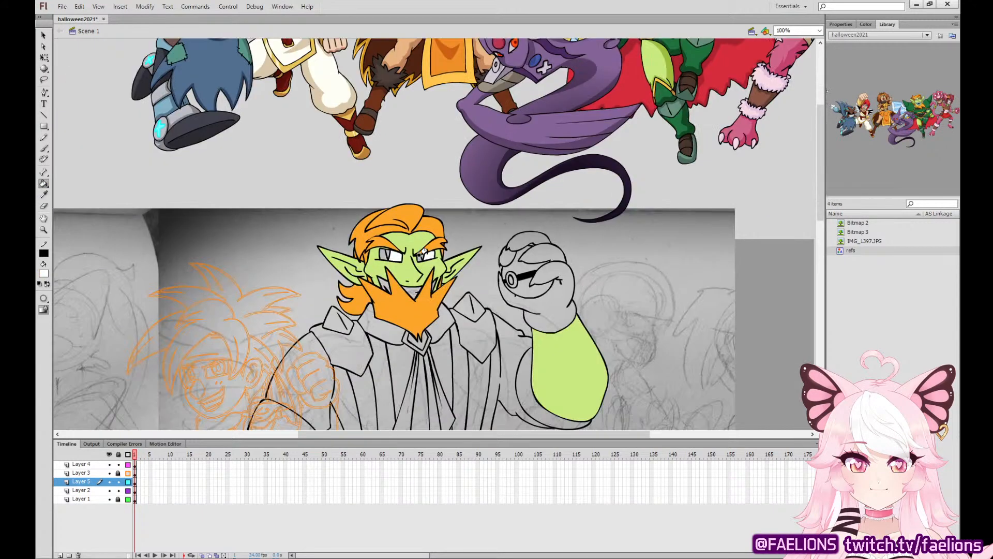
click(383, 256)
click(380, 282)
click(407, 290)
click(433, 283)
Fill both of the bearded man's irises with red sampled from the green-skinned reference character.
drag(519, 256, 448, 381)
click(49, 197)
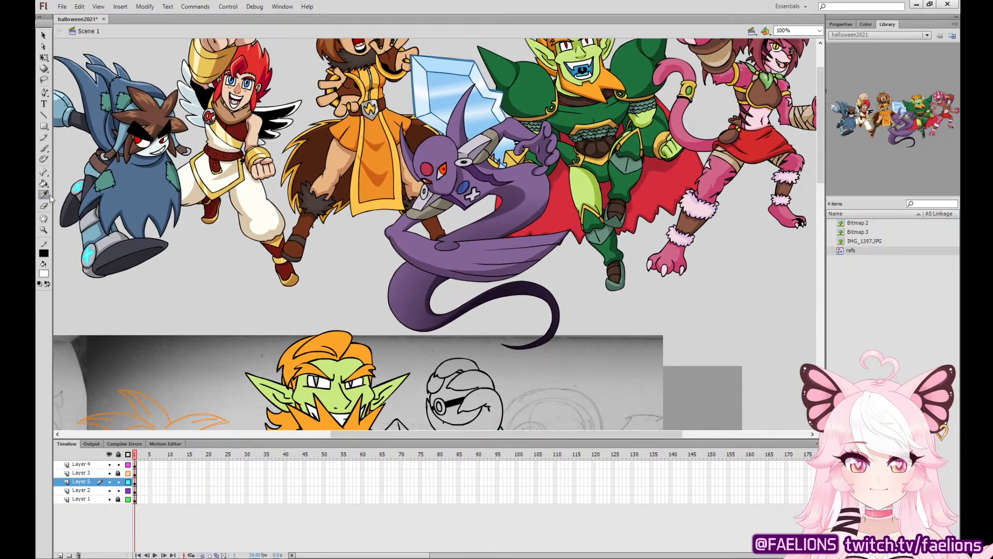
click(568, 45)
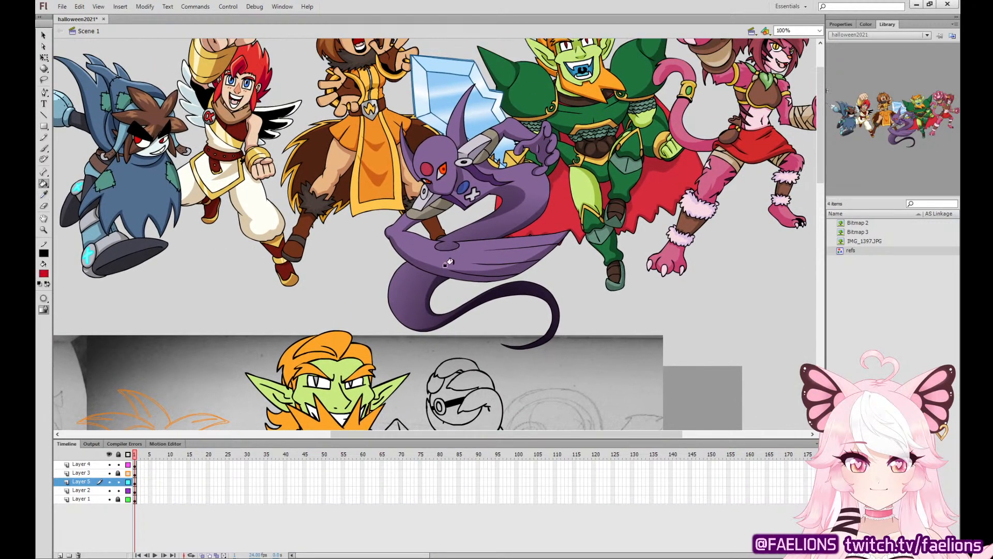
drag(446, 264, 501, 137)
click(369, 255)
click(405, 256)
Fill the raised and lowered gloves with dark purple sampled from the small suited reference figure's glove.
drag(473, 321, 394, 387)
key(i)
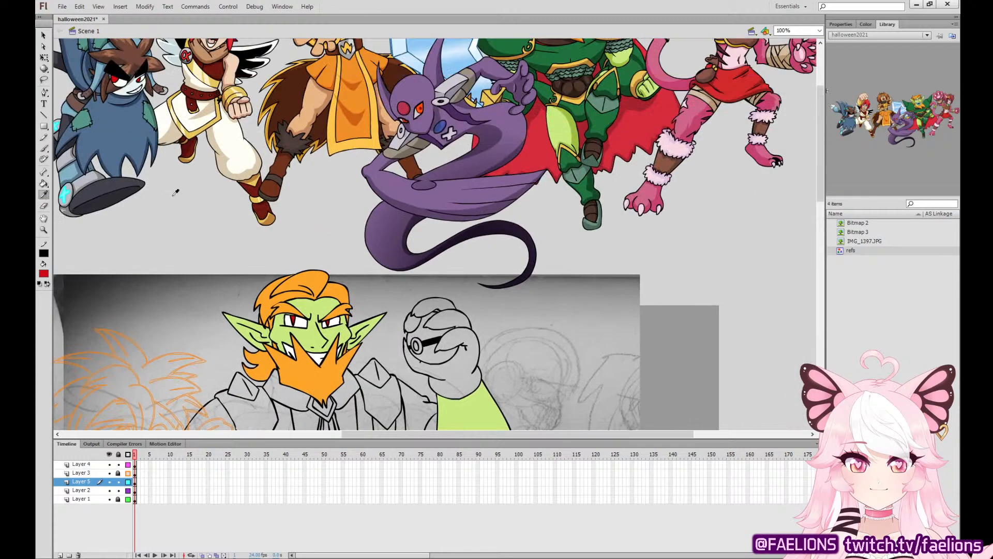
drag(552, 356, 587, 120)
drag(551, 288, 554, 277)
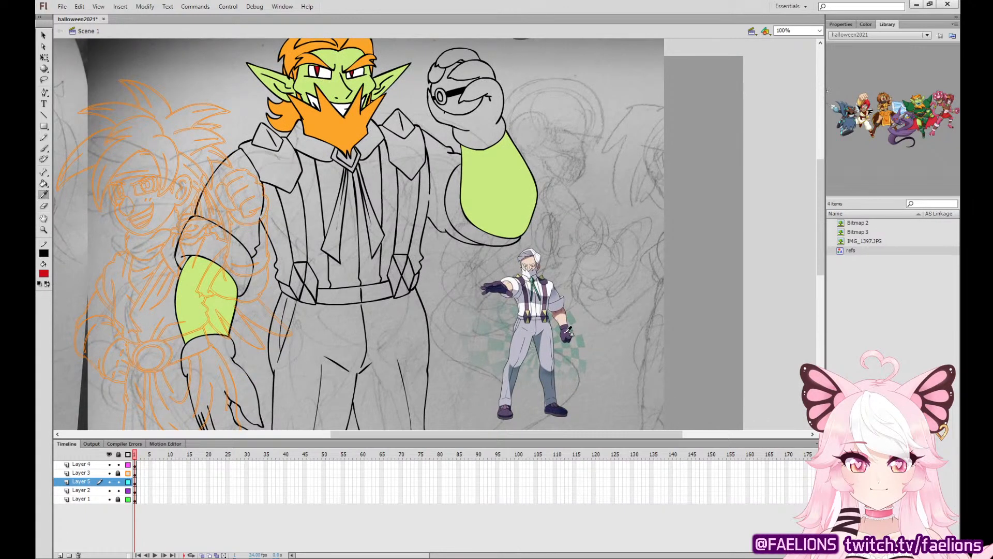
click(573, 330)
click(468, 121)
click(462, 70)
click(451, 57)
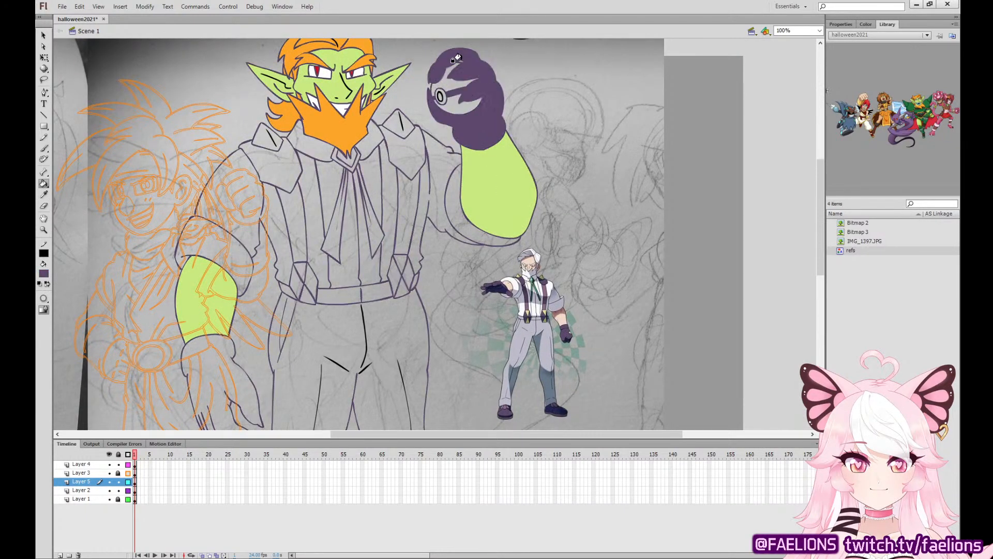
click(210, 366)
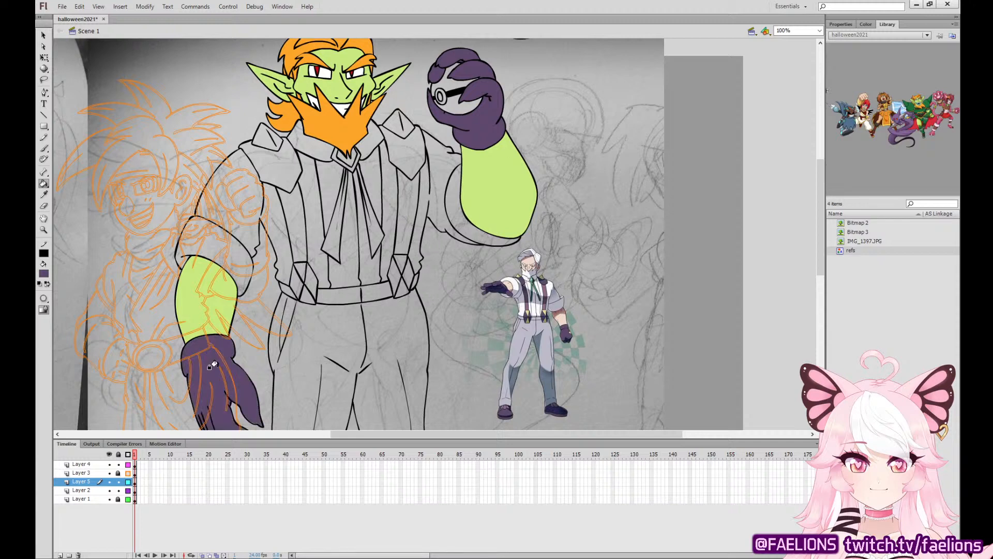
Fill both shoulder pieces and the side facets of both suspender buckles with the same dark purple.
click(281, 167)
click(417, 133)
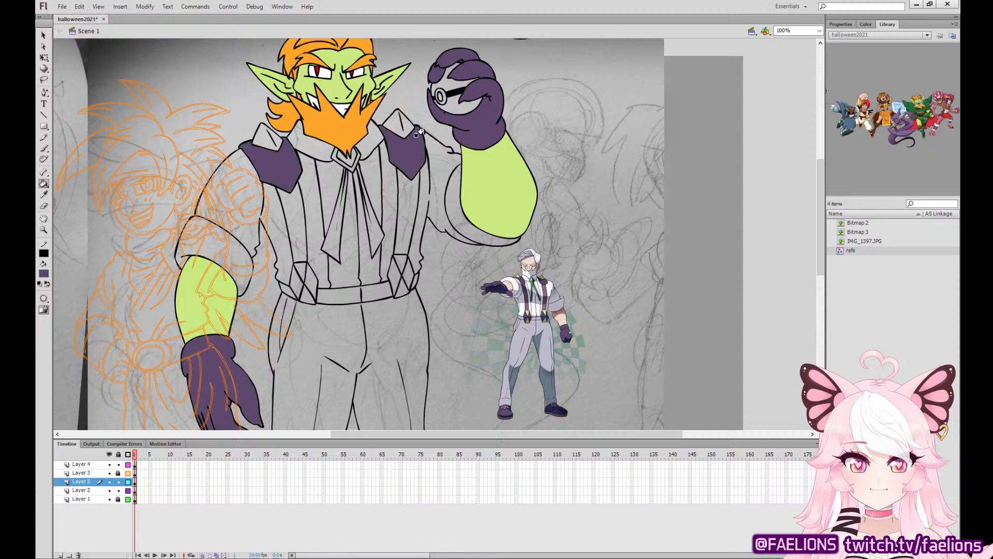
scroll(416, 133, down, 3)
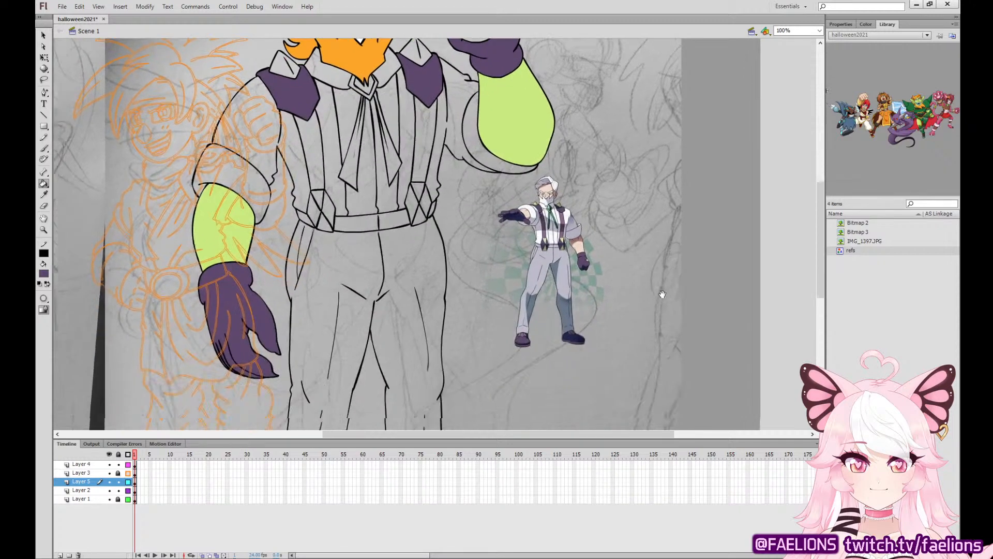
click(311, 201)
click(325, 203)
click(406, 196)
click(416, 190)
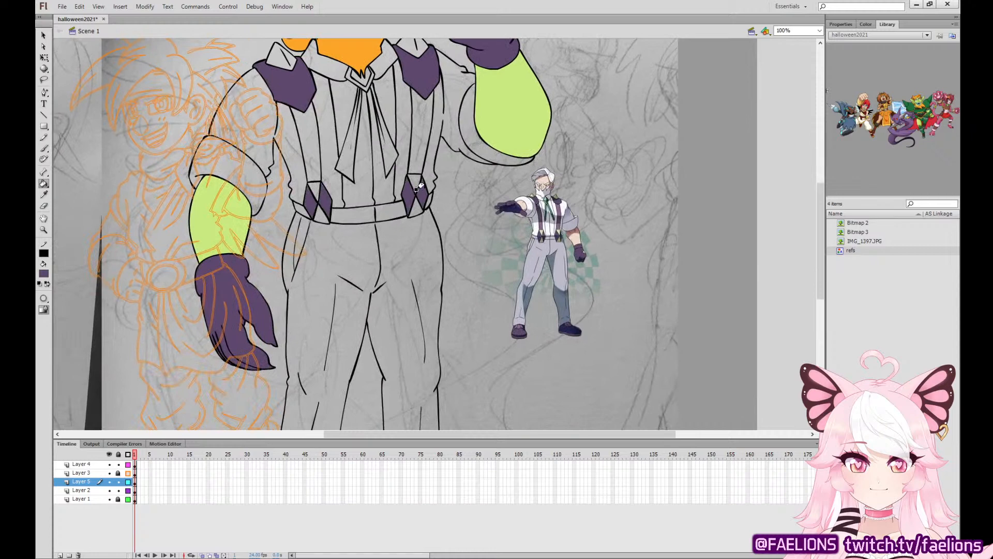
Fill the remaining suspender buckle facets and the diamond tips on both shoulders with pale yellow sampled from the suited reference figure.
click(43, 194)
click(555, 228)
click(312, 186)
click(321, 216)
click(413, 181)
click(417, 209)
scroll(587, 94, up, 2)
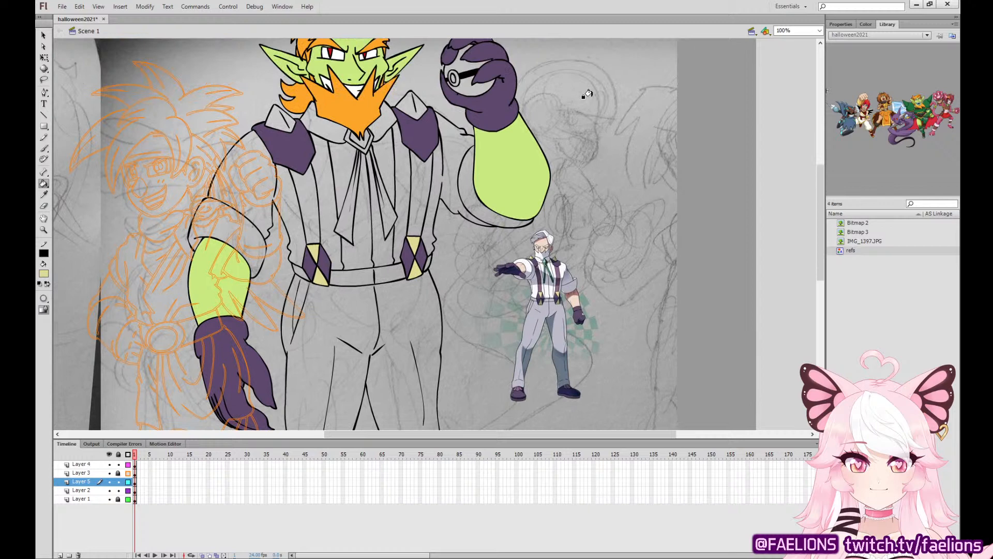
click(413, 103)
click(280, 118)
Fill both shirt sleeves, the rolled cuffs and all shirt front sections with off-white sampled from the suited reference figure's shirt.
click(43, 194)
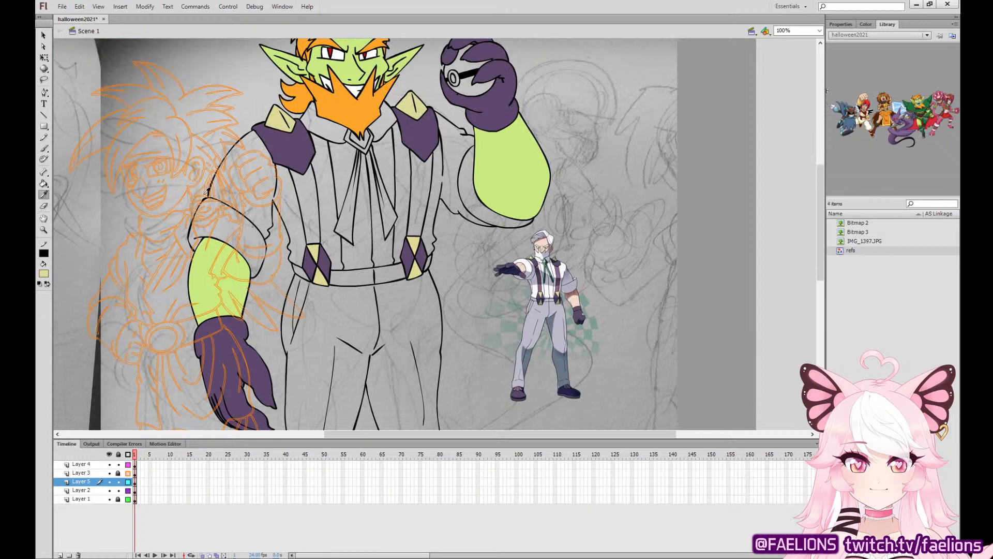
click(566, 266)
click(254, 182)
click(255, 210)
click(319, 183)
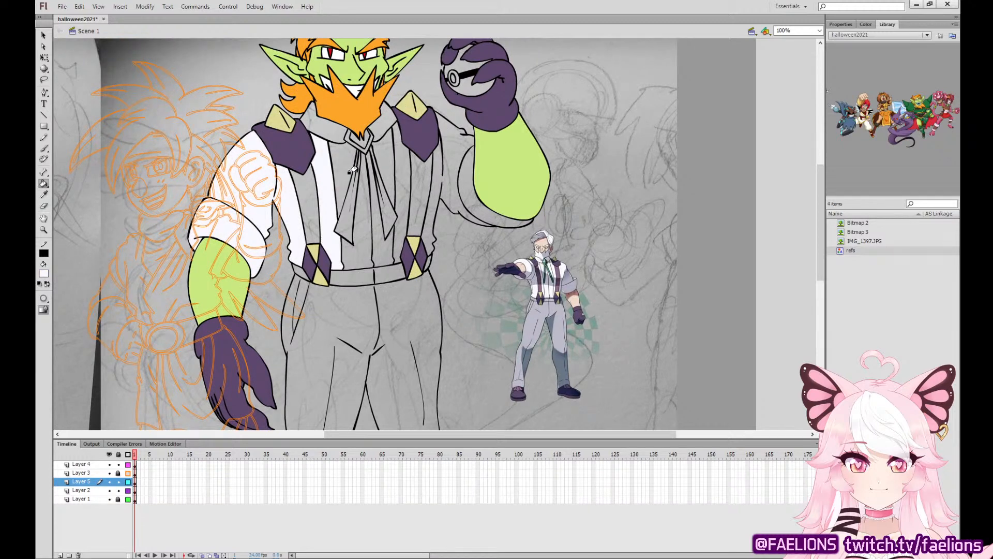
click(341, 172)
click(358, 232)
click(380, 232)
click(386, 166)
click(403, 169)
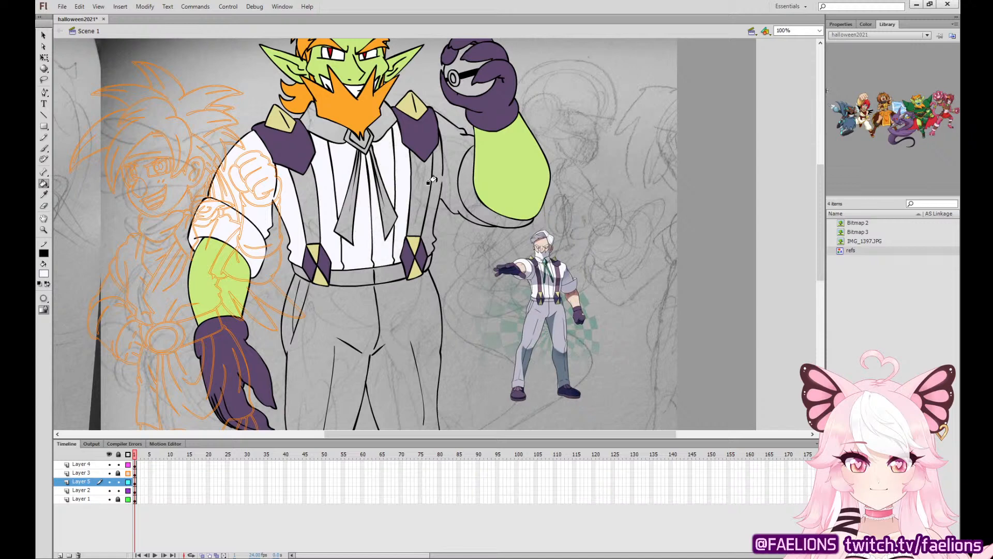
click(438, 174)
click(471, 170)
Fill both suspender straps with mauve sampled from the suited reference figure's suspenders.
drag(506, 299, 488, 254)
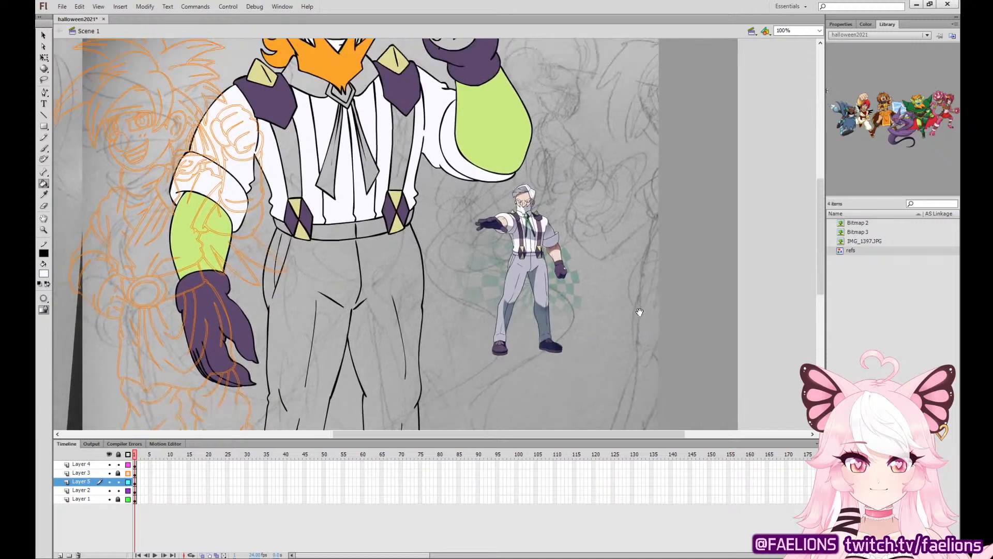
click(45, 196)
click(548, 219)
click(411, 151)
click(282, 141)
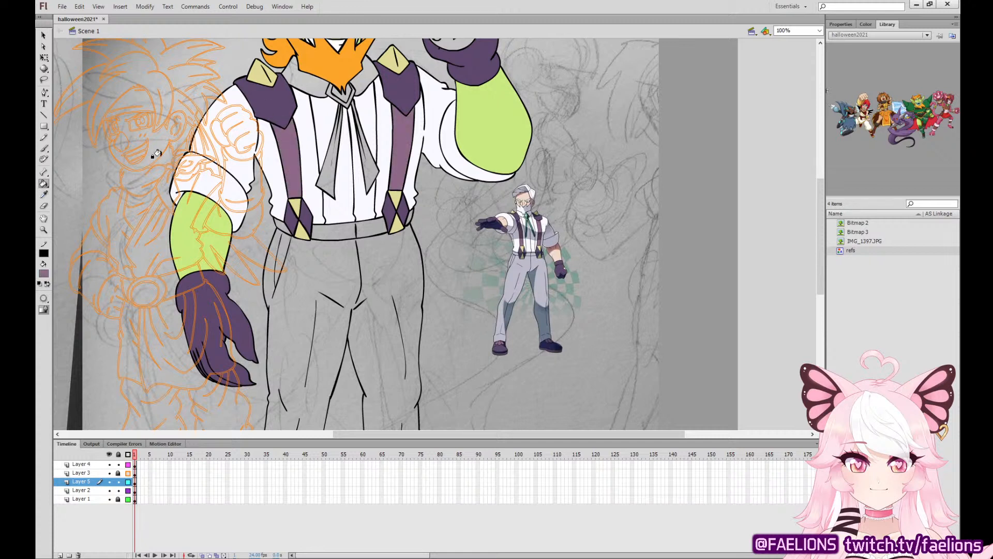
Fill both sides of the shirt collar with off-white sampled from the man's shirt front.
key(i)
click(313, 144)
click(308, 77)
click(365, 65)
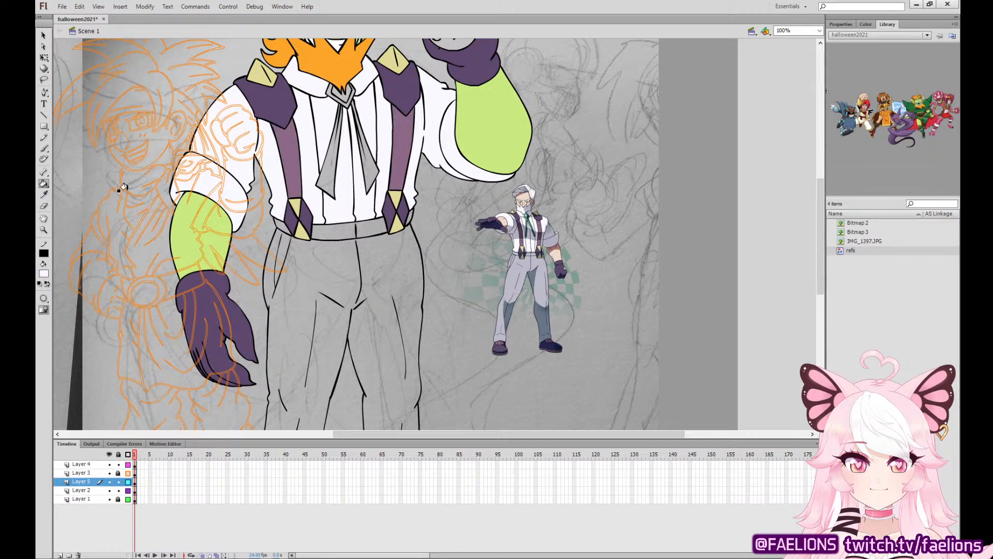
Fill the ribbon tie and the collar brooch's center with teal from the reference tie, and the brooch's rim with the buckles' pale yellow.
click(48, 195)
click(530, 216)
click(335, 93)
click(322, 167)
click(361, 169)
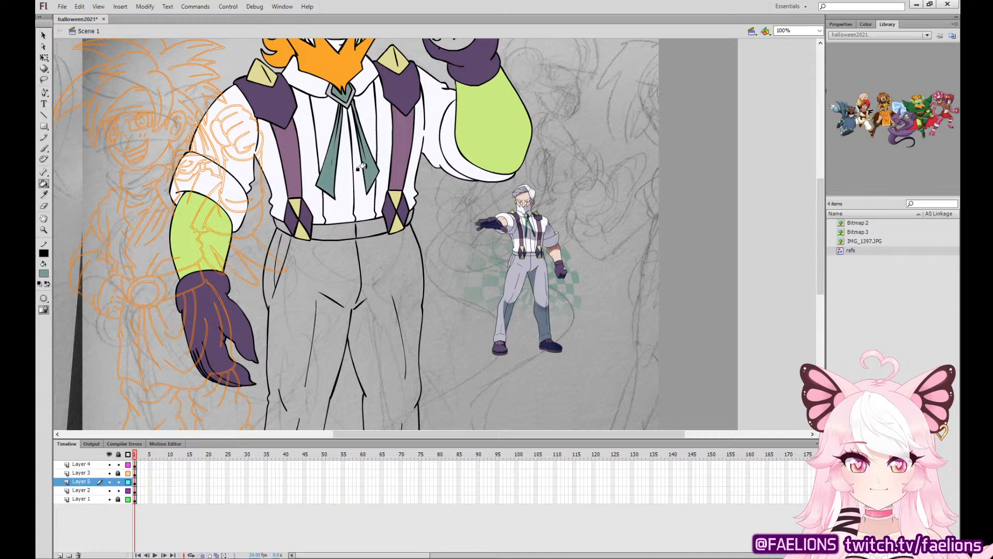
click(43, 194)
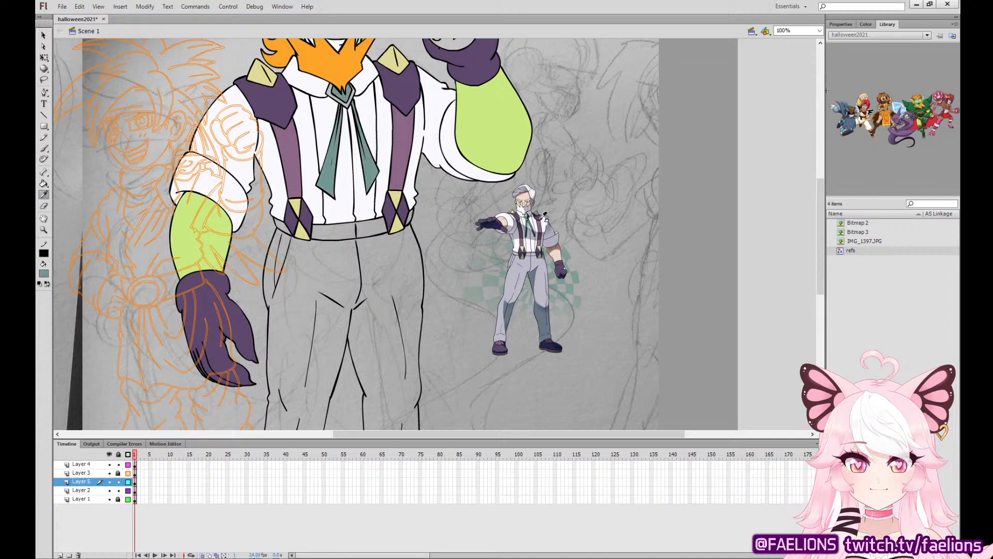
click(403, 196)
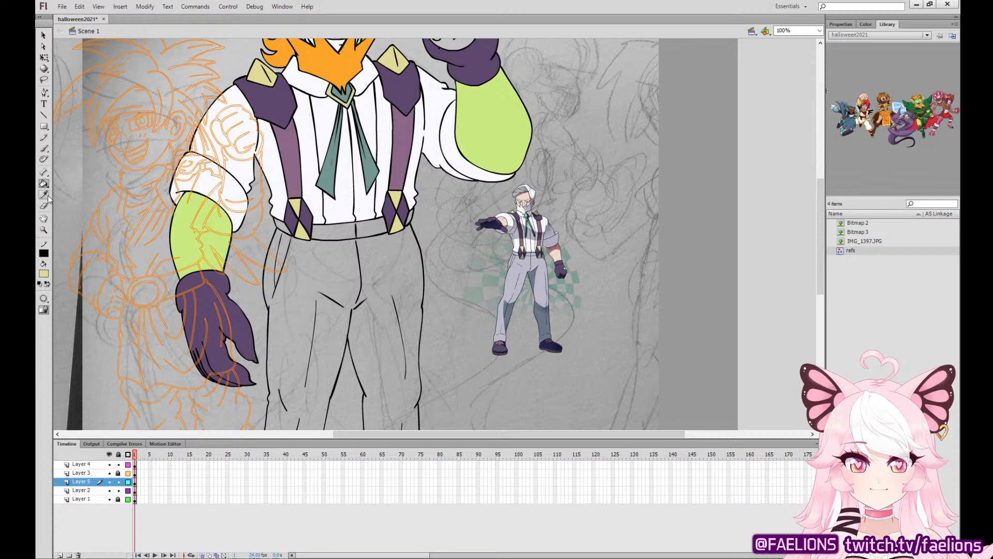
Fill the trousers with lavender-grey sampled from the suited reference figure's trousers.
click(43, 195)
click(509, 270)
click(393, 286)
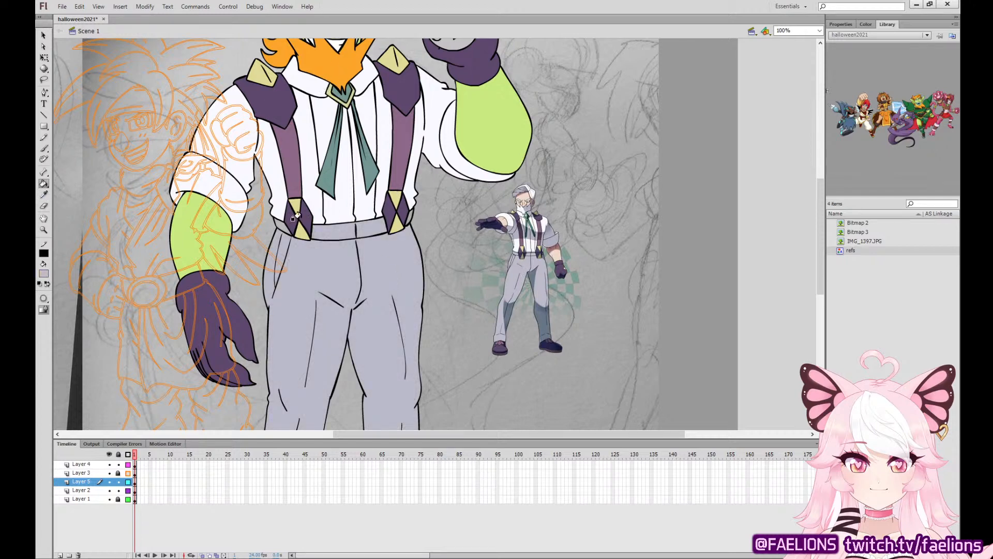
Fill the tongue shapes on both shoes with pale yellow sampled from the suspender buckles.
scroll(406, 215, down, 5)
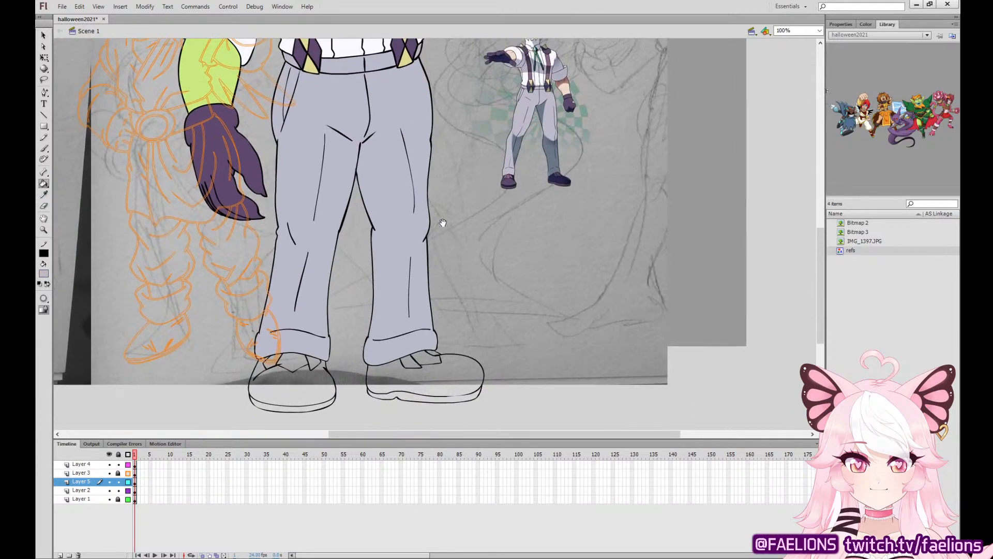
click(43, 194)
drag(317, 62, 309, 98)
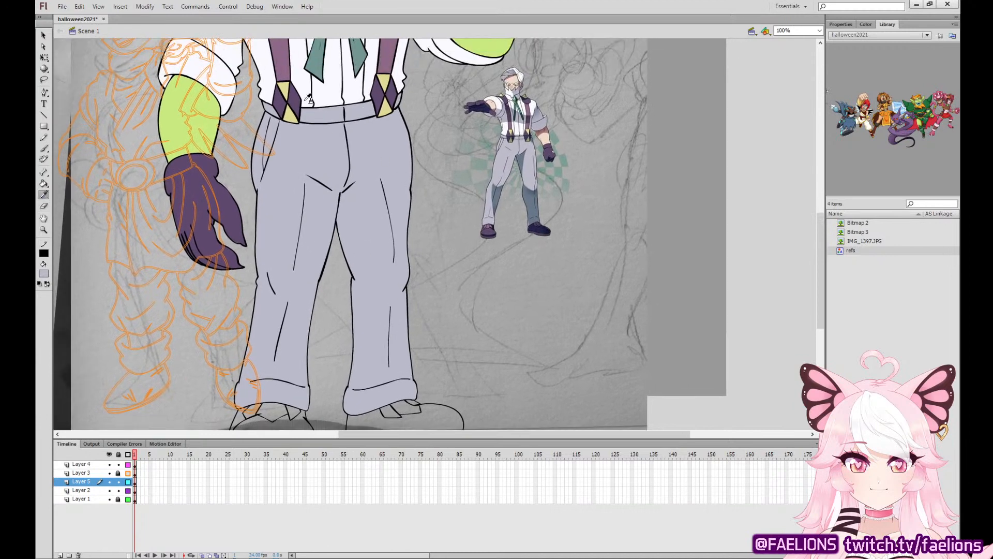
click(285, 90)
drag(325, 200, 342, 152)
click(288, 364)
click(267, 361)
click(308, 364)
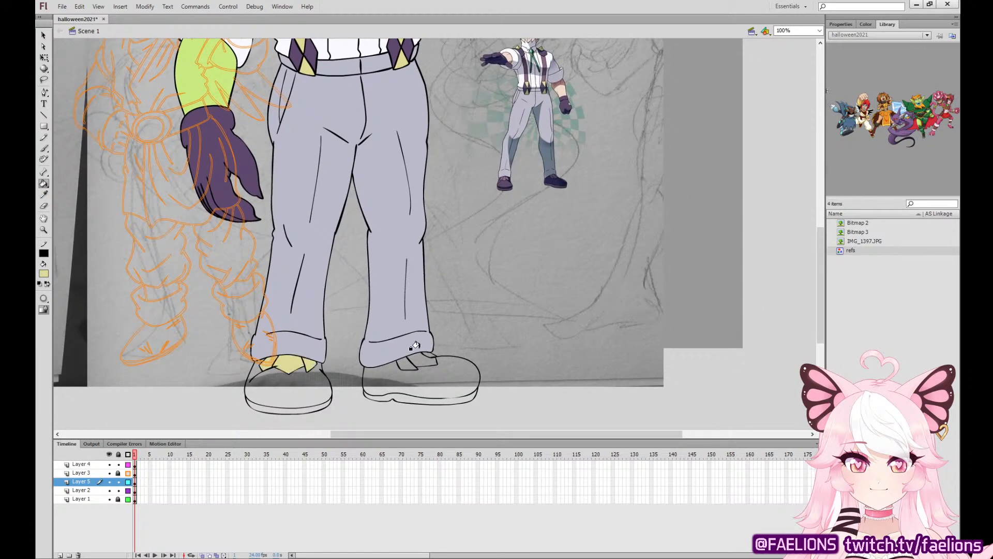
click(417, 355)
click(425, 353)
Fill the soles of both shoes with dark plum sampled from the suited reference figure's shoe.
click(43, 195)
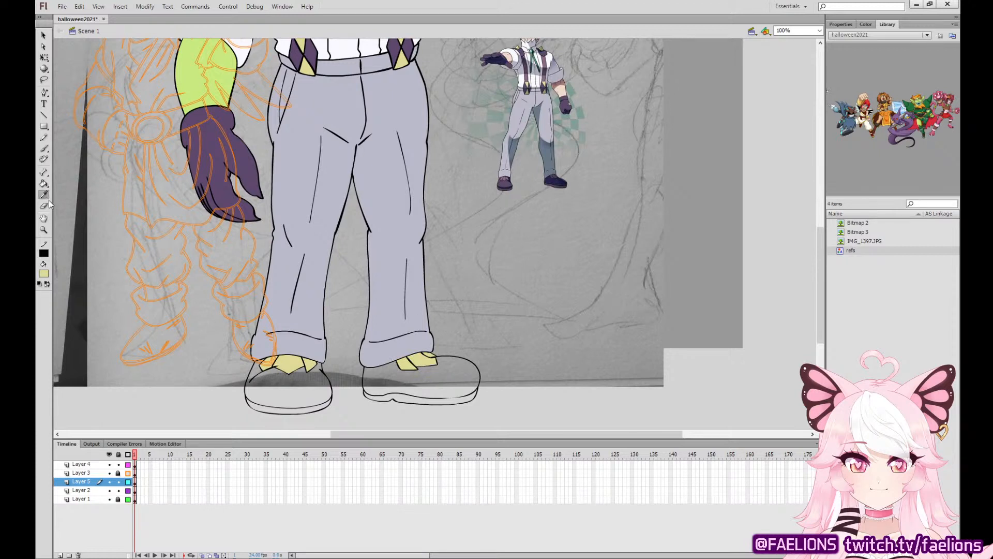
click(565, 185)
click(313, 402)
click(432, 398)
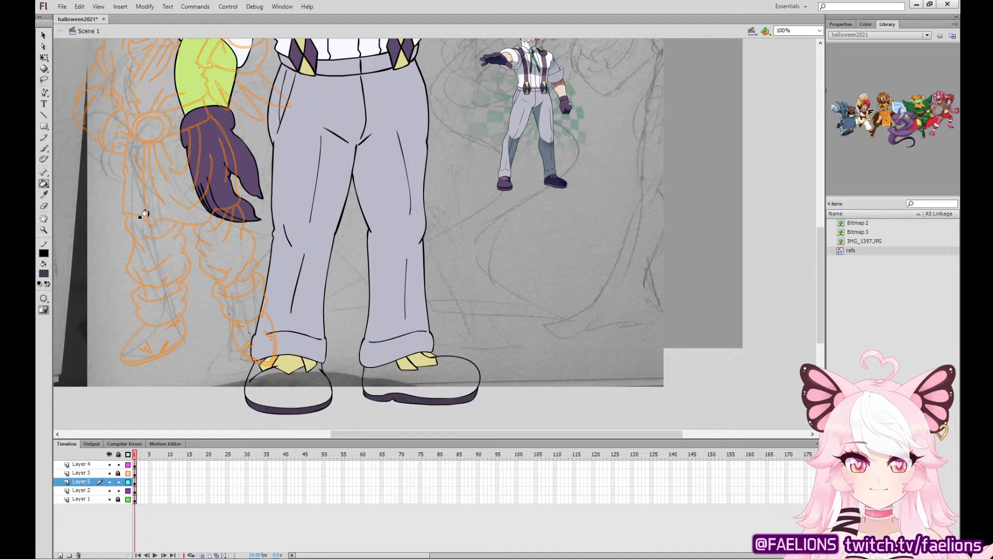
Fill the uppers of both shoes with the same dark purple as the gloves.
key(i)
click(290, 393)
click(421, 386)
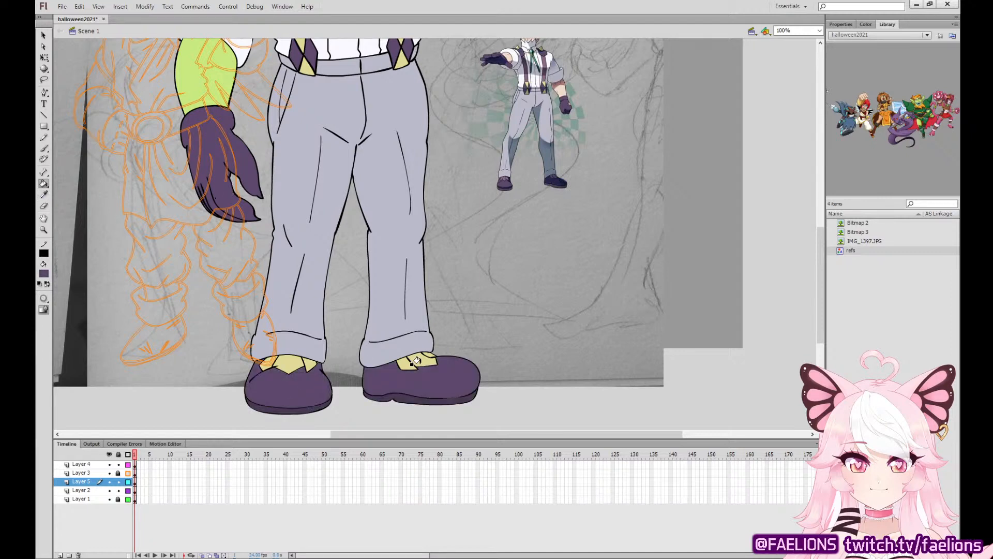
Fill the soles of both shoes with mauve sampled from the suspender straps.
scroll(460, 380, up, 4)
key(i)
click(279, 106)
scroll(363, 233, down, 4)
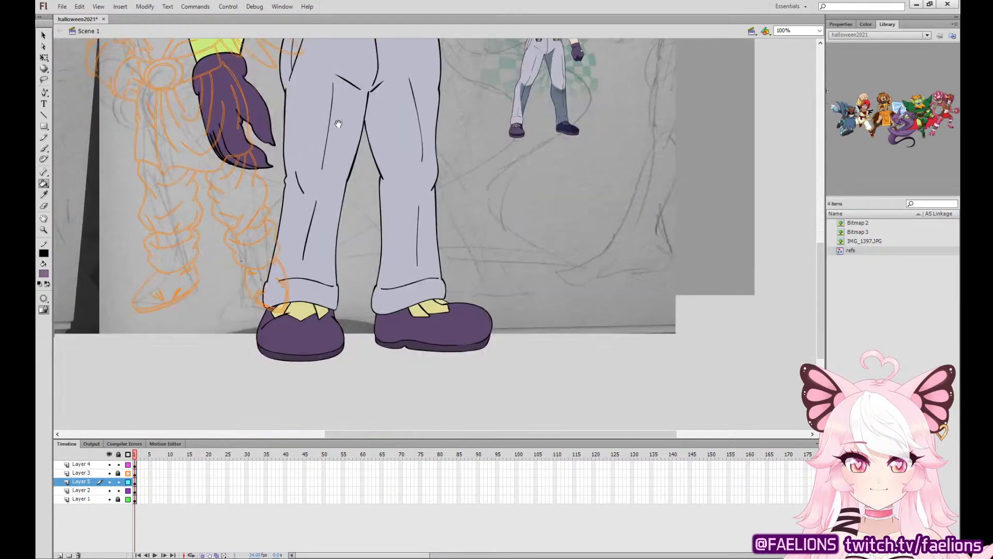
click(300, 356)
click(476, 344)
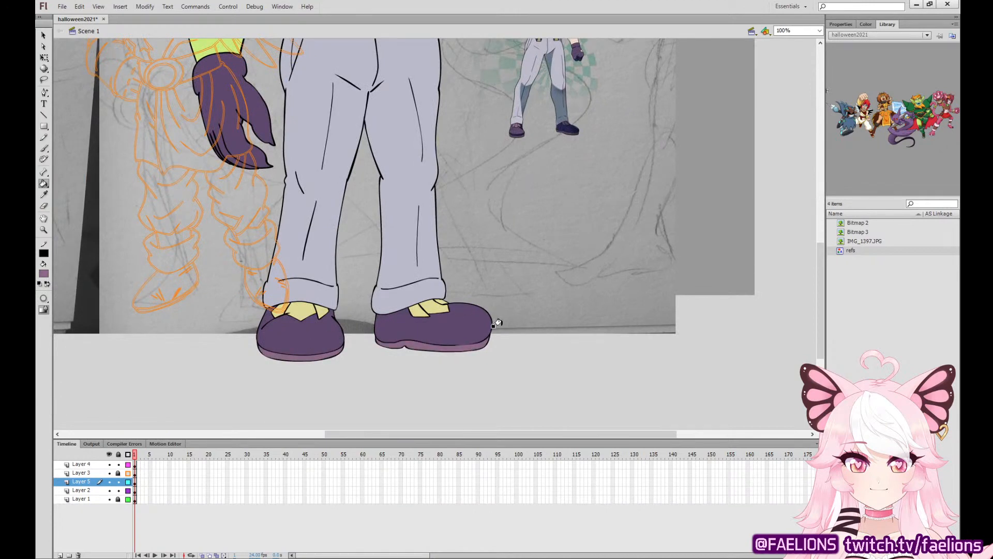
Fill the upper half of the ball held in the raised glove with dark green and its lower half with white.
scroll(498, 323, up, 6)
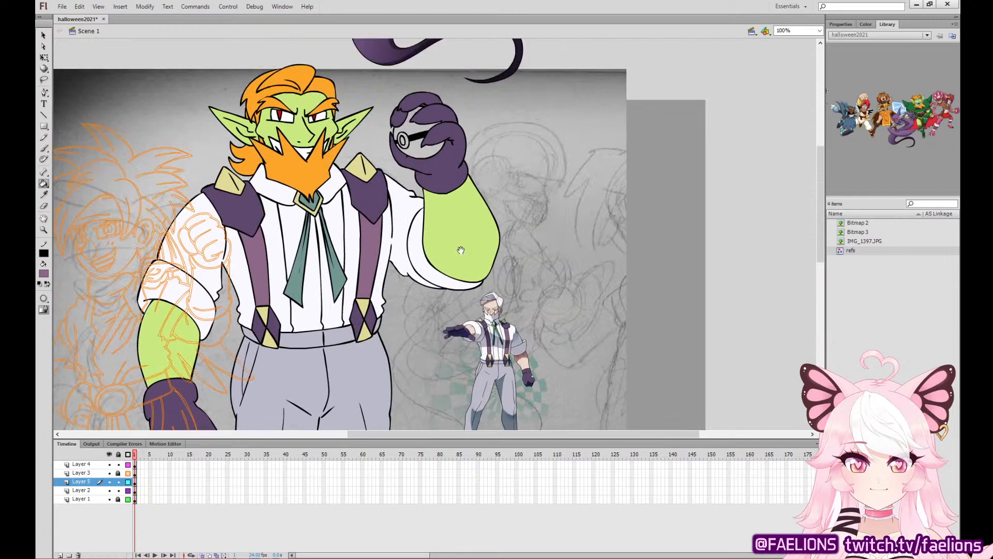
scroll(110, 177, down, 1)
click(46, 197)
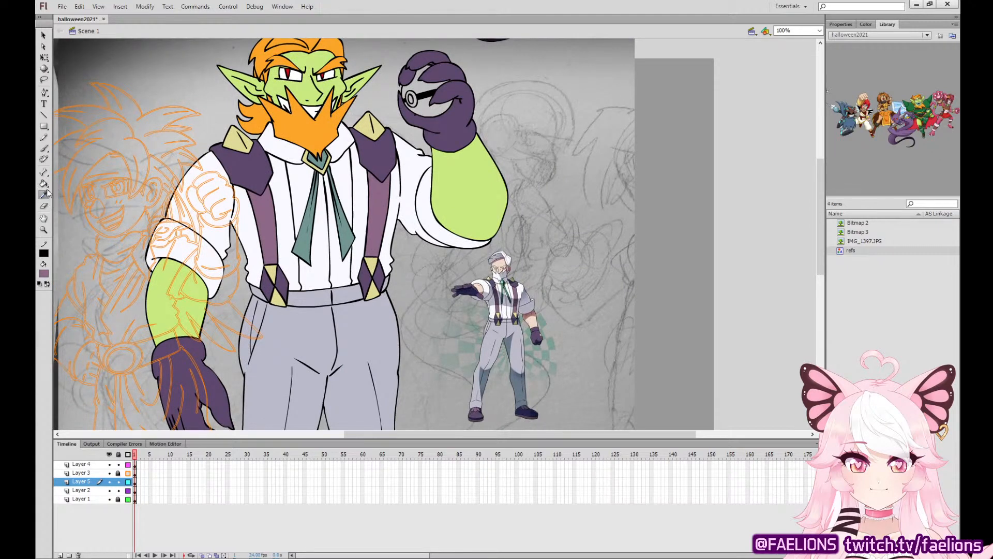
click(44, 184)
click(422, 348)
click(416, 88)
click(43, 194)
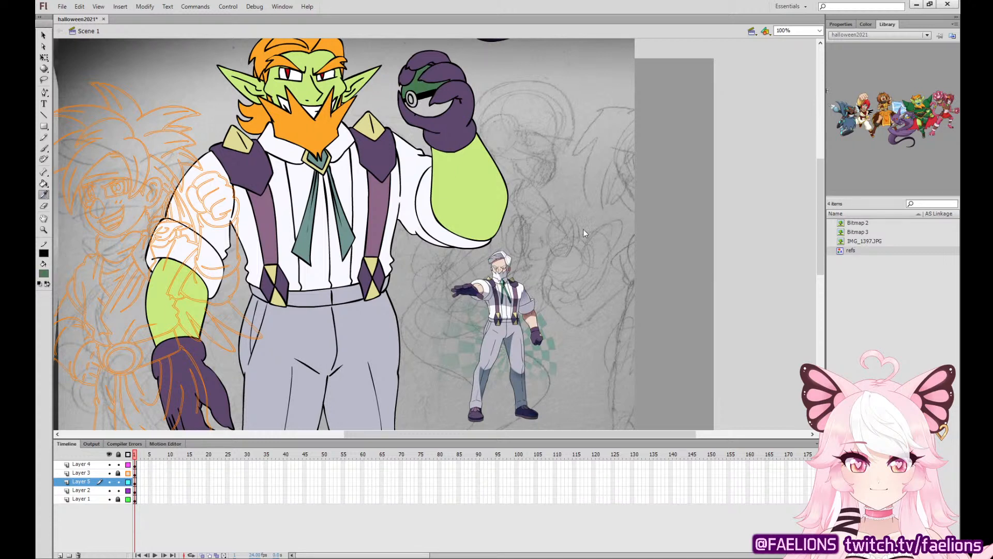
click(448, 240)
click(43, 183)
click(427, 110)
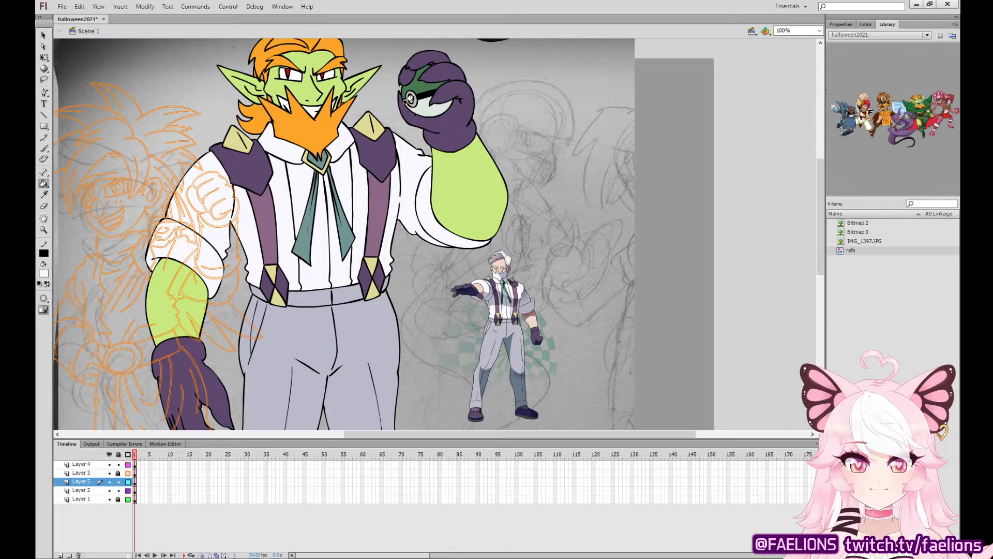
Move the whole goblin man up and to the right on the canvas, and delete the small suited reference figure.
key(ctrl+minus)
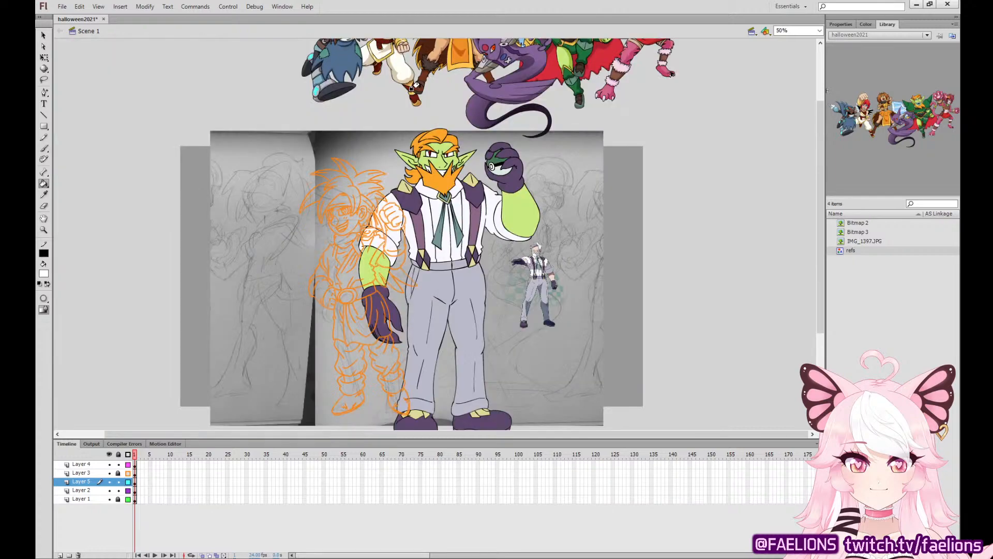
click(44, 58)
click(500, 217)
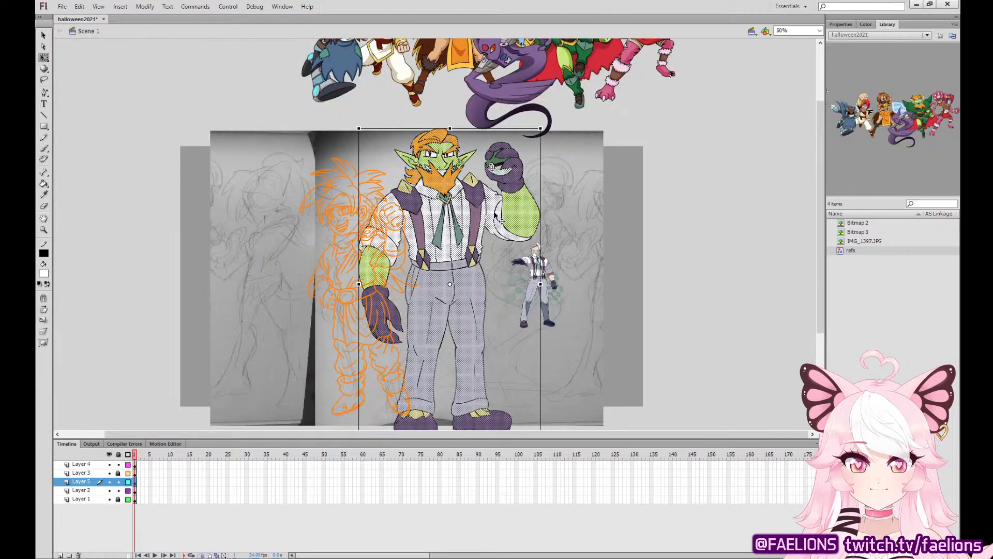
drag(499, 217, 542, 194)
click(567, 264)
key(Delete)
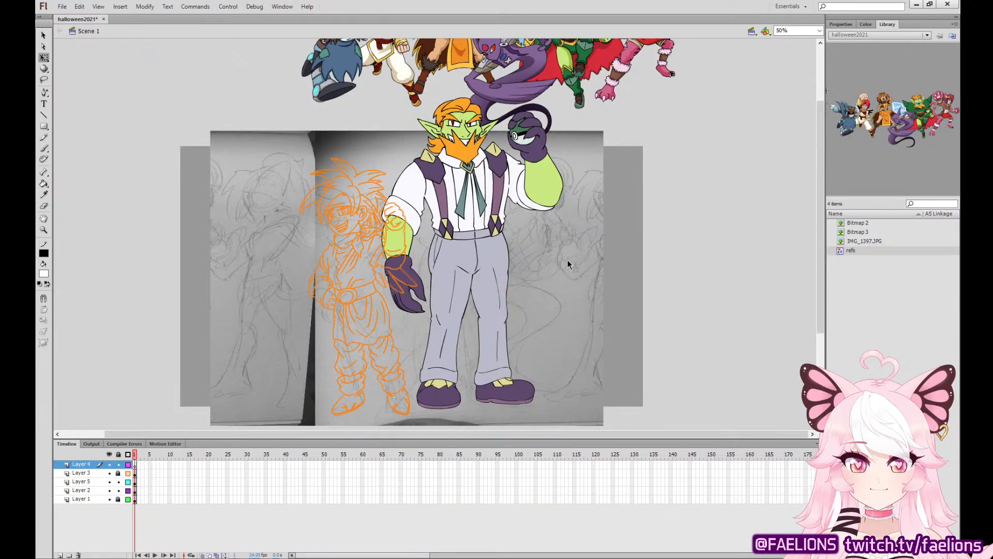
Lock Layer 5, save the file, and display Layers 3 and 5 as outlines.
click(128, 473)
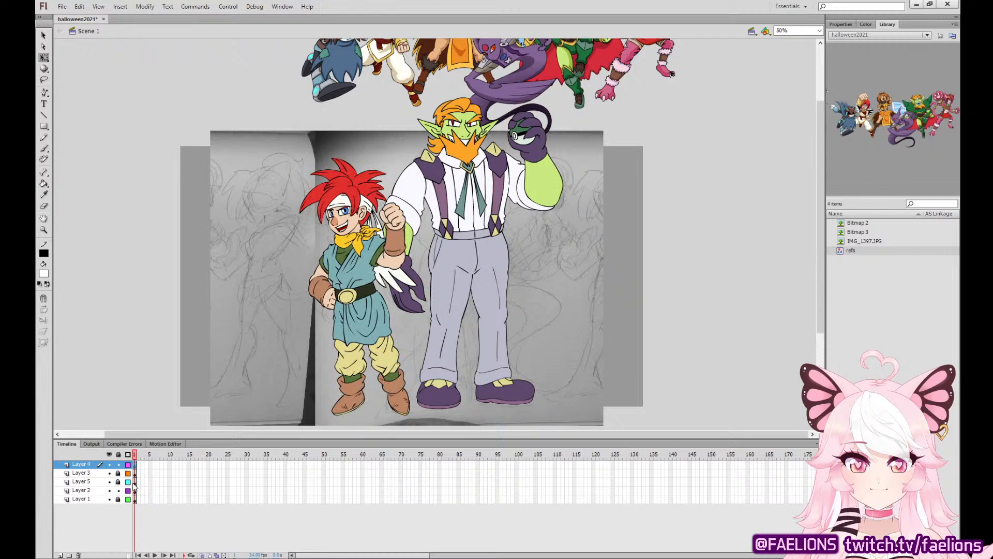
key(ctrl+s)
drag(128, 473, 130, 482)
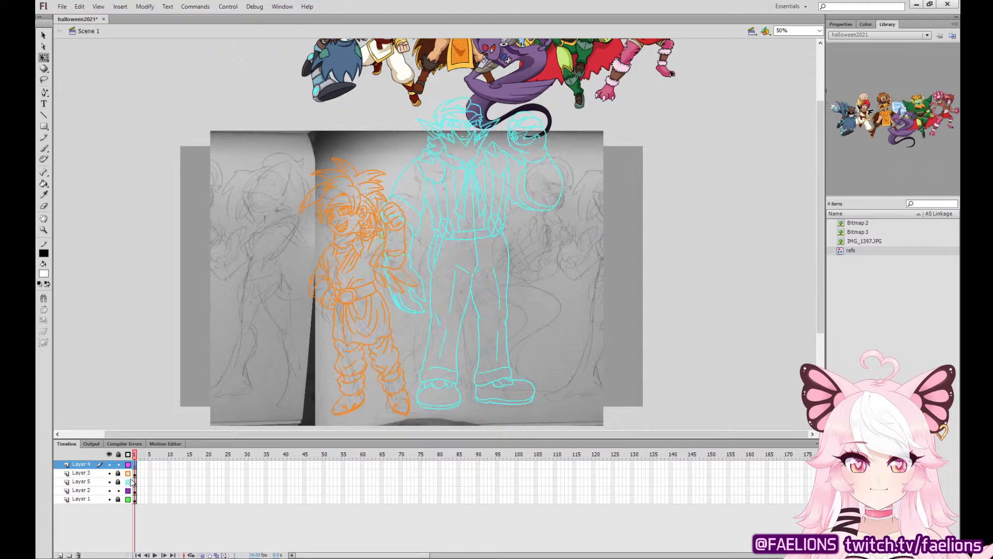
Move the reference character lineup down to the right side of the scanned sketch.
drag(512, 78, 781, 359)
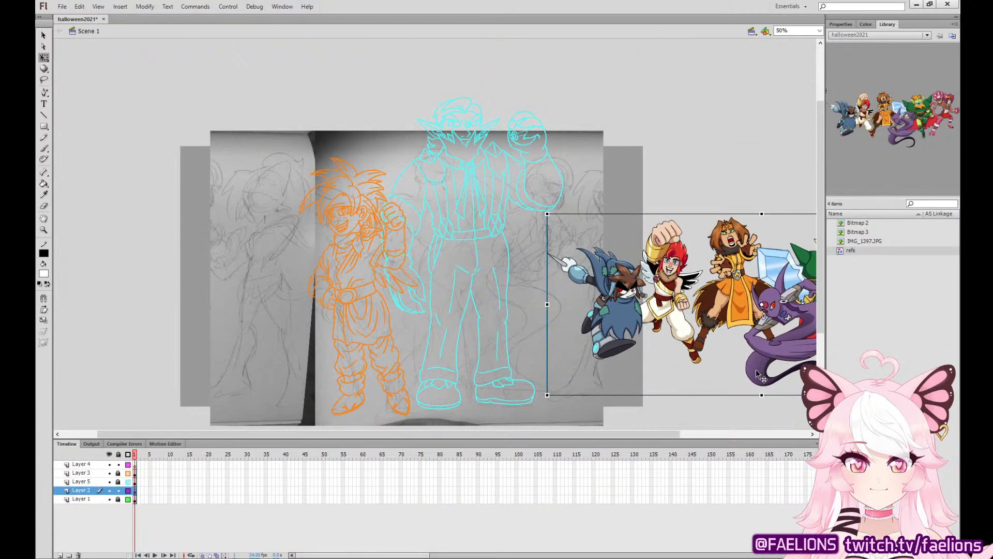
click(744, 390)
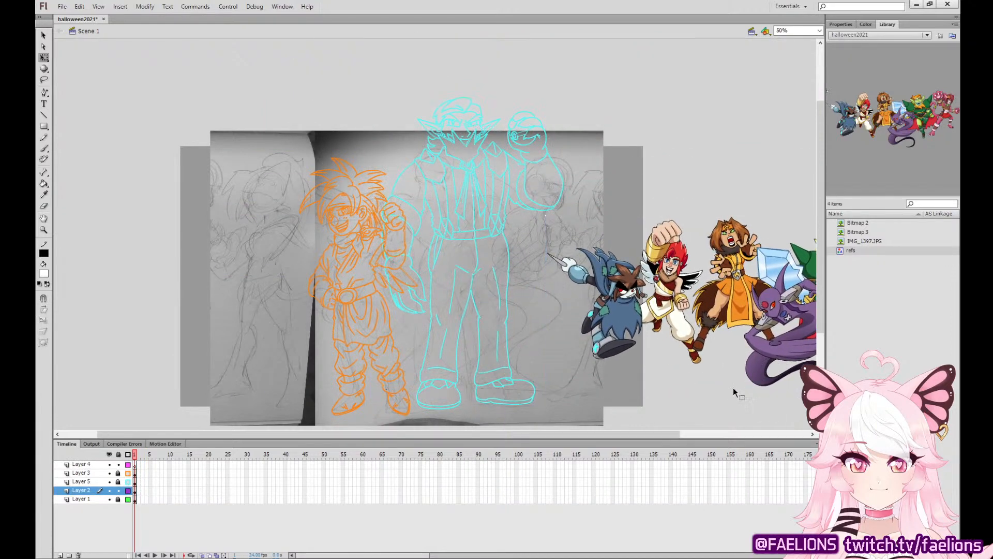
key(ctrl+=)
drag(699, 309, 597, 304)
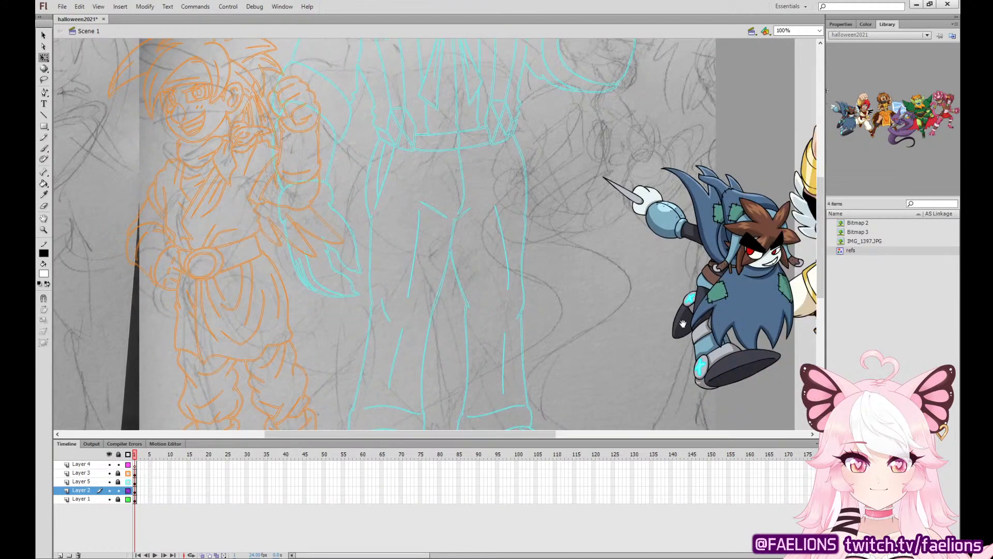
drag(683, 324, 757, 311)
Brush a blue rough of the cloaked character's round head and needle-tipped arm on Layer 4, in front of the two outlined characters.
click(135, 464)
key(ctrl+minus)
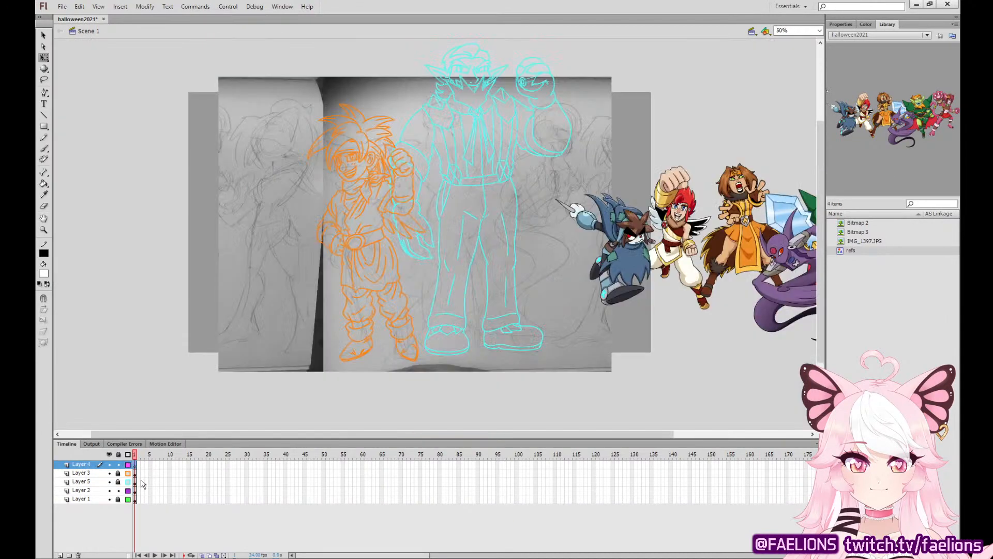
click(44, 149)
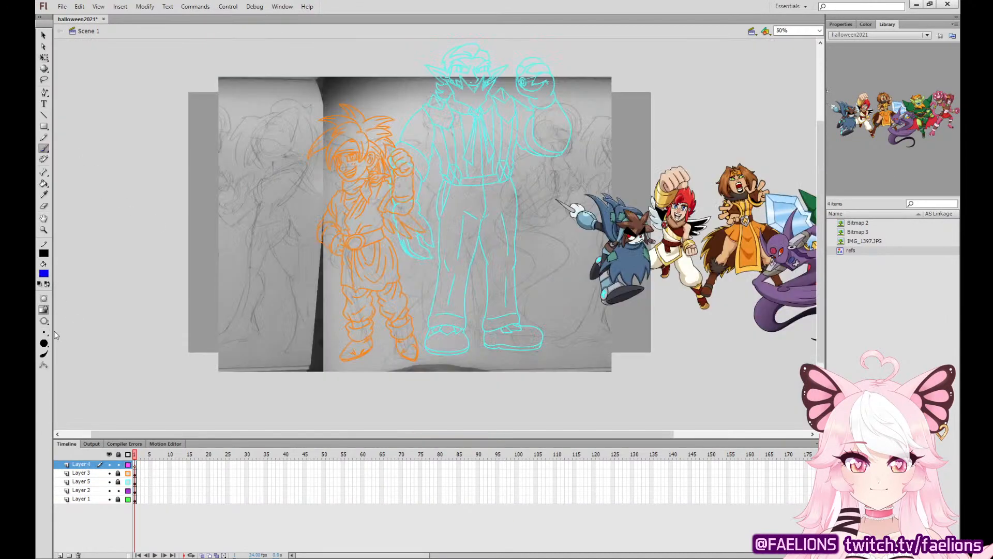
mouse_move(420, 193)
mouse_down()
mouse_move(395, 213)
mouse_move(408, 198)
mouse_up()
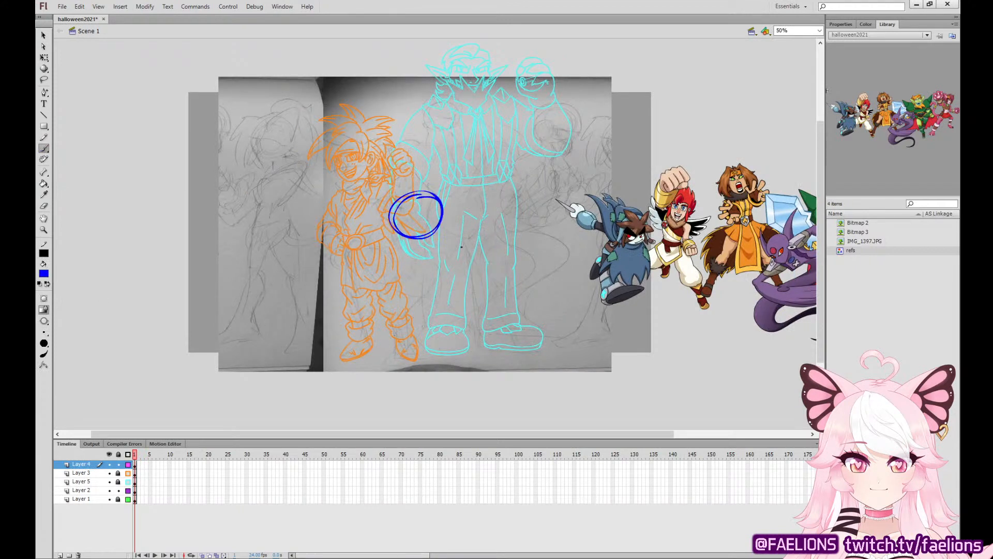
drag(459, 252, 494, 233)
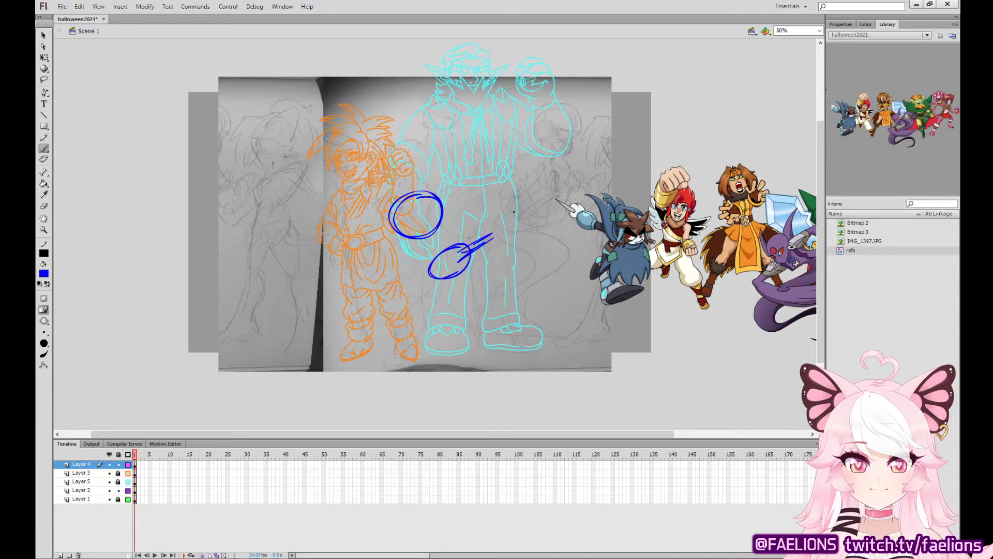
Sketch the cloak's jagged collar and the tall swept tufts and flap around the blue head.
drag(439, 253, 418, 298)
mouse_move(434, 251)
mouse_down()
mouse_move(426, 243)
mouse_move(398, 260)
mouse_move(433, 249)
mouse_move(439, 236)
mouse_up()
mouse_move(429, 200)
mouse_down()
mouse_move(423, 208)
mouse_move(458, 206)
mouse_up()
mouse_move(449, 209)
mouse_down()
mouse_move(451, 177)
mouse_move(444, 195)
mouse_up()
mouse_move(434, 192)
mouse_down()
mouse_move(449, 178)
mouse_move(429, 199)
mouse_move(409, 184)
mouse_move(379, 214)
mouse_move(400, 240)
mouse_up()
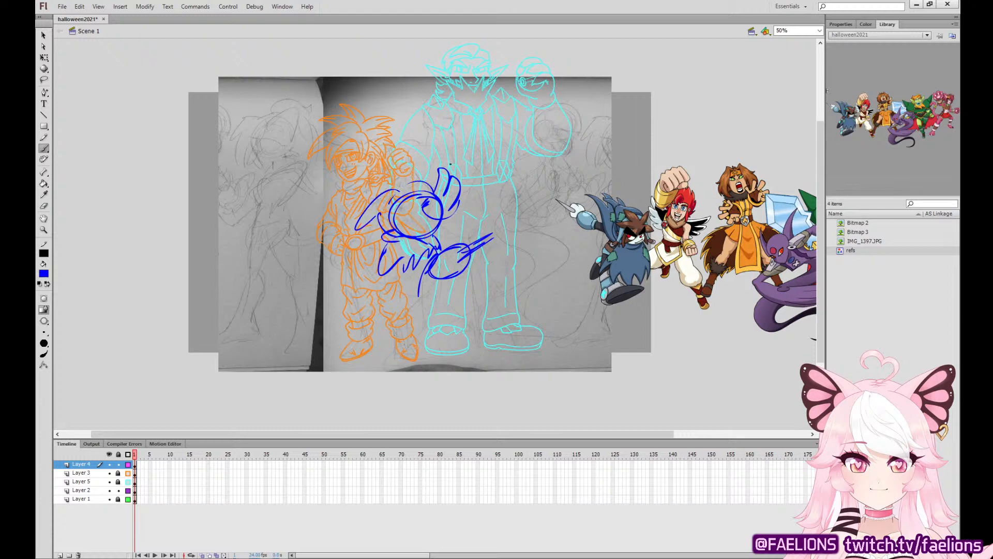
Sketch the face edge and side hair on the blue head, undoing the unwanted strokes.
mouse_move(423, 203)
mouse_down()
mouse_move(400, 224)
mouse_move(410, 249)
mouse_move(392, 239)
mouse_up()
drag(400, 225, 391, 248)
mouse_move(440, 229)
mouse_down()
mouse_move(442, 243)
mouse_move(422, 243)
mouse_move(433, 238)
mouse_up()
key(ctrl+z)
key(ctrl+z)
key(ctrl+z)
key(ctrl+y)
Sketch the lower edge of the cloak's collar and refine the oval forearm and its tip.
mouse_move(399, 263)
mouse_down()
mouse_move(421, 288)
mouse_move(437, 280)
mouse_move(422, 287)
mouse_up()
drag(477, 252, 429, 286)
key(ctrl+z)
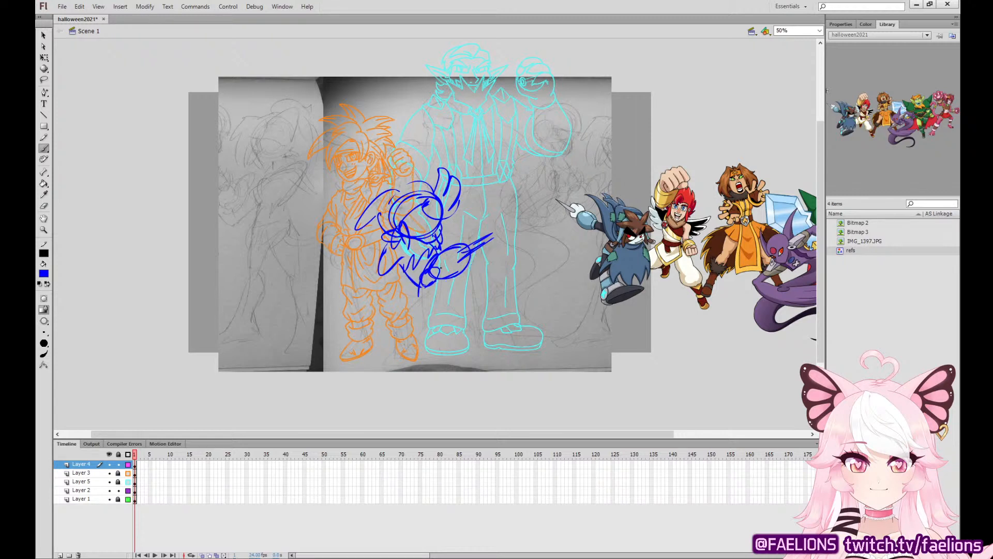
drag(473, 251, 431, 282)
drag(485, 229, 490, 237)
Sketch the long cloak hanging from the shoulders down to a jagged hem on both sides.
mouse_move(389, 254)
mouse_down()
mouse_move(354, 329)
mouse_move(410, 357)
mouse_up()
drag(421, 287, 423, 356)
mouse_move(455, 265)
mouse_down()
mouse_move(439, 285)
mouse_move(453, 301)
mouse_move(438, 299)
mouse_up()
key(ctrl+z)
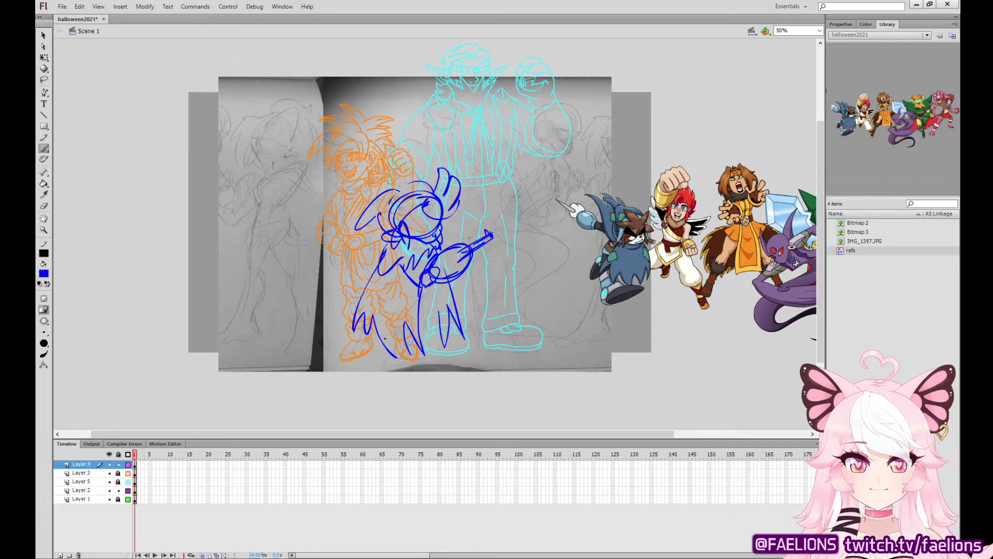
mouse_move(384, 340)
mouse_down()
mouse_move(369, 369)
mouse_move(372, 360)
mouse_move(386, 375)
mouse_move(408, 375)
mouse_up()
key(ctrl+z)
key(ctrl+z)
key(ctrl+z)
Sketch the large forward boot, both legs and waist details under the cloak, and the cloak's trailing corner.
drag(370, 313, 366, 336)
mouse_move(361, 337)
mouse_down()
mouse_move(335, 374)
mouse_move(383, 359)
mouse_move(337, 373)
mouse_move(383, 351)
mouse_move(359, 349)
mouse_up()
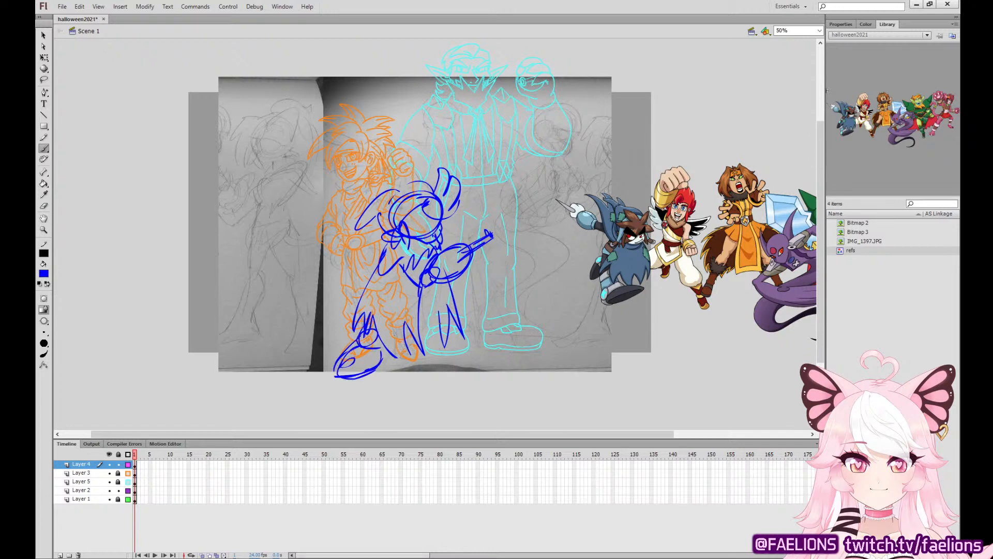
drag(410, 320, 443, 312)
drag(414, 291, 425, 302)
drag(378, 329, 396, 297)
mouse_move(396, 294)
mouse_down()
mouse_move(373, 326)
mouse_move(407, 283)
mouse_up()
mouse_move(399, 287)
mouse_down()
mouse_move(437, 315)
mouse_move(443, 340)
mouse_move(428, 352)
mouse_move(474, 366)
mouse_up()
drag(444, 334, 479, 363)
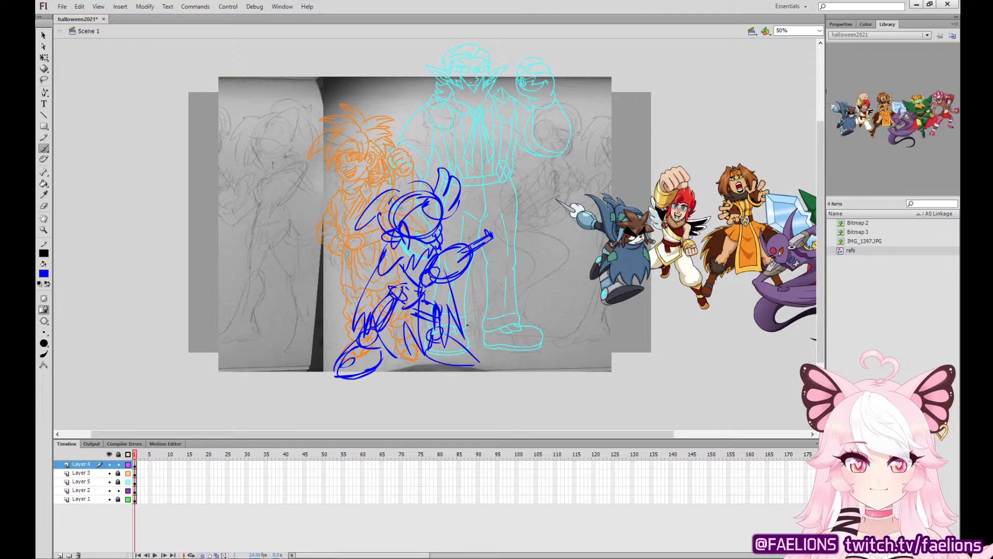
Move the entire blue rough sketch on Layer 4 to the right and nudge it slightly down.
click(44, 58)
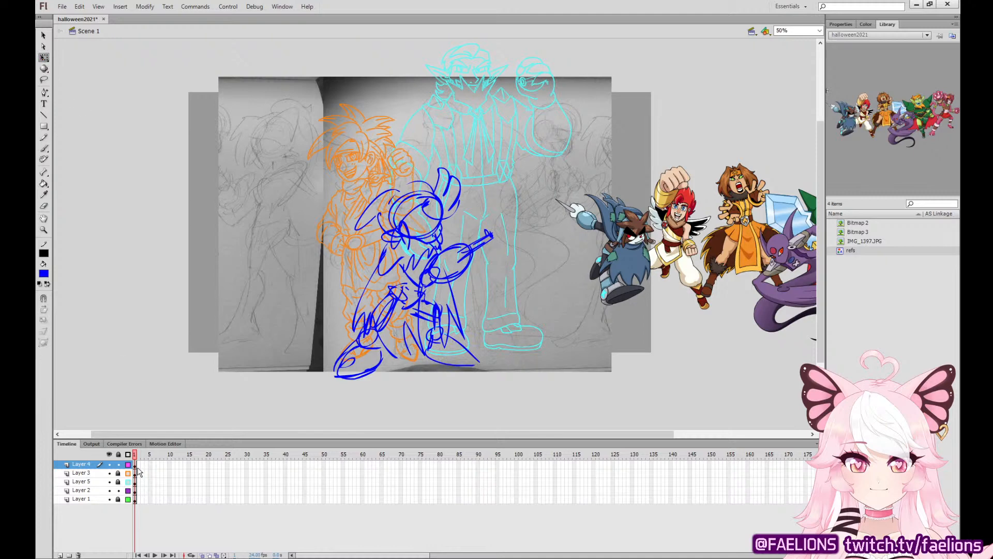
click(136, 466)
drag(459, 271, 483, 281)
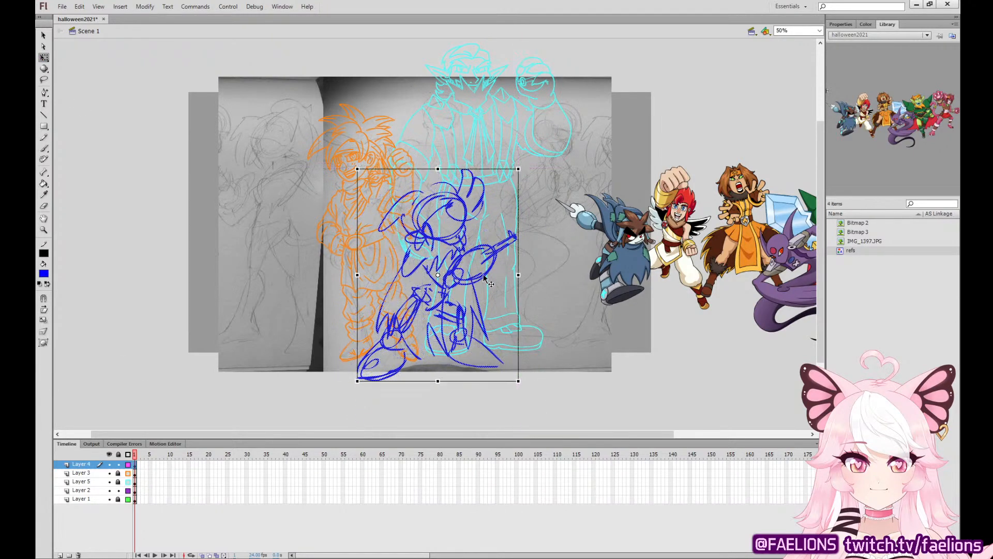
key(Down)
key(Down)
key(Down)
key(Down)
key(Down)
key(Down)
key(Down)
key(Down)
key(Down)
key(Down)
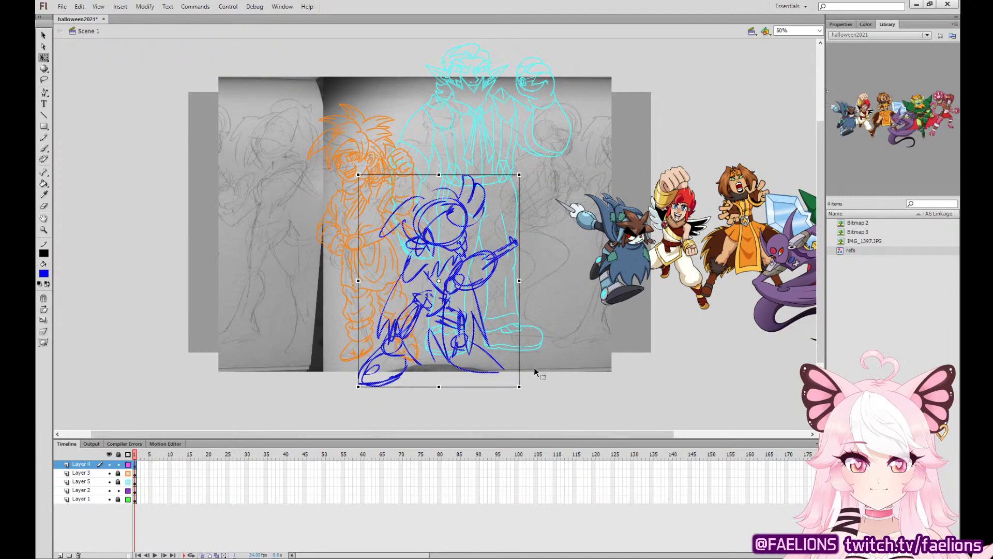
click(534, 368)
Display Layer 4 as outlines and add a new layer above it.
key(ctrl+=)
key(ctrl+=)
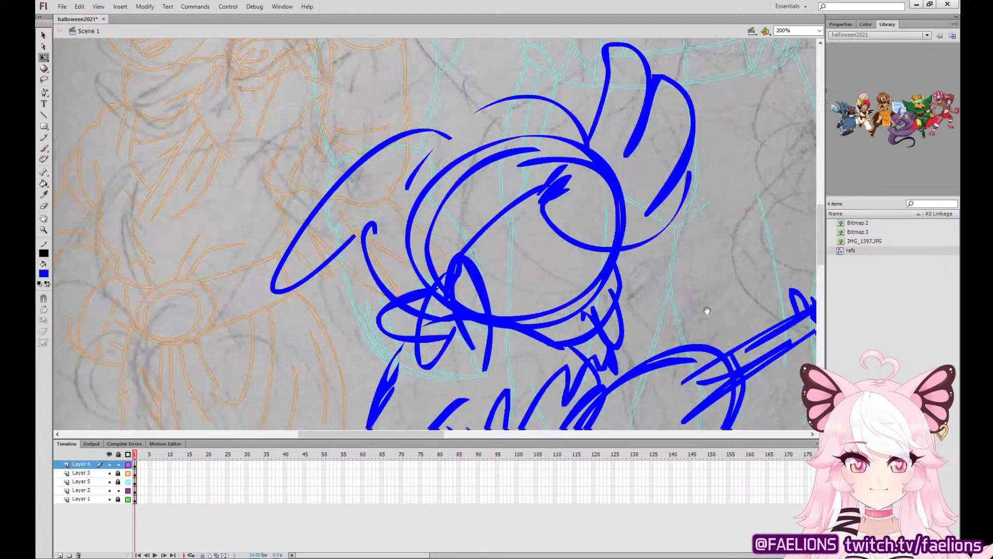
drag(707, 310, 506, 230)
click(128, 465)
click(60, 555)
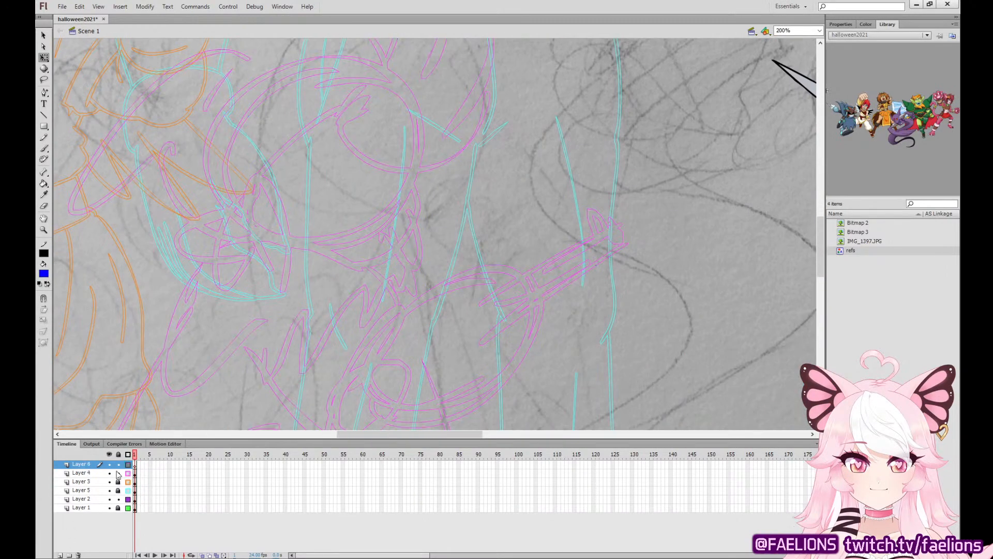
drag(413, 237, 431, 326)
Ink the fringe's short side lock, curved lower lock and tall upright tuft in black with the Brush tool on the new layer.
click(45, 146)
click(43, 275)
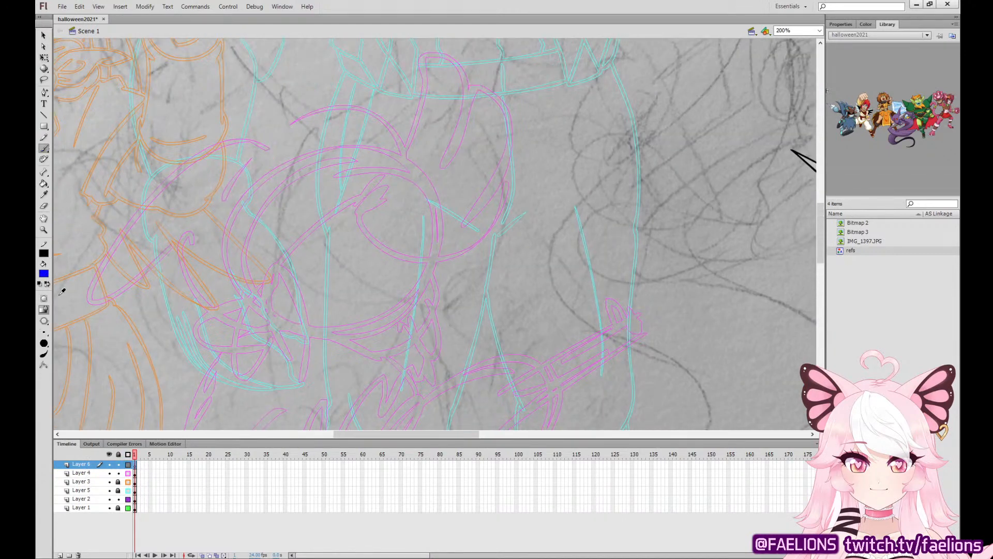
click(60, 290)
mouse_move(359, 195)
mouse_down()
mouse_move(309, 223)
mouse_move(309, 252)
mouse_move(367, 206)
mouse_move(361, 224)
mouse_move(385, 262)
mouse_move(453, 276)
mouse_move(424, 239)
mouse_move(521, 218)
mouse_move(471, 195)
mouse_move(439, 196)
mouse_move(512, 101)
mouse_move(503, 87)
mouse_move(421, 149)
mouse_move(406, 87)
mouse_move(387, 68)
mouse_move(357, 118)
mouse_move(359, 196)
mouse_up()
key(ctrl+z)
mouse_move(420, 148)
mouse_down()
mouse_move(416, 123)
mouse_move(323, 84)
mouse_move(331, 125)
mouse_move(372, 180)
mouse_up()
key(ctrl+z)
mouse_move(420, 149)
mouse_down()
mouse_move(321, 84)
mouse_move(367, 139)
mouse_move(359, 197)
mouse_move(328, 198)
mouse_move(304, 248)
mouse_move(365, 235)
mouse_move(466, 273)
mouse_move(499, 267)
mouse_move(438, 229)
mouse_move(481, 218)
mouse_move(527, 143)
mouse_up()
key(ctrl+z)
key(ctrl+z)
key(ctrl+z)
key(ctrl+z)
mouse_move(364, 224)
mouse_down()
mouse_move(488, 269)
mouse_move(437, 225)
mouse_move(528, 122)
mouse_move(448, 154)
mouse_up()
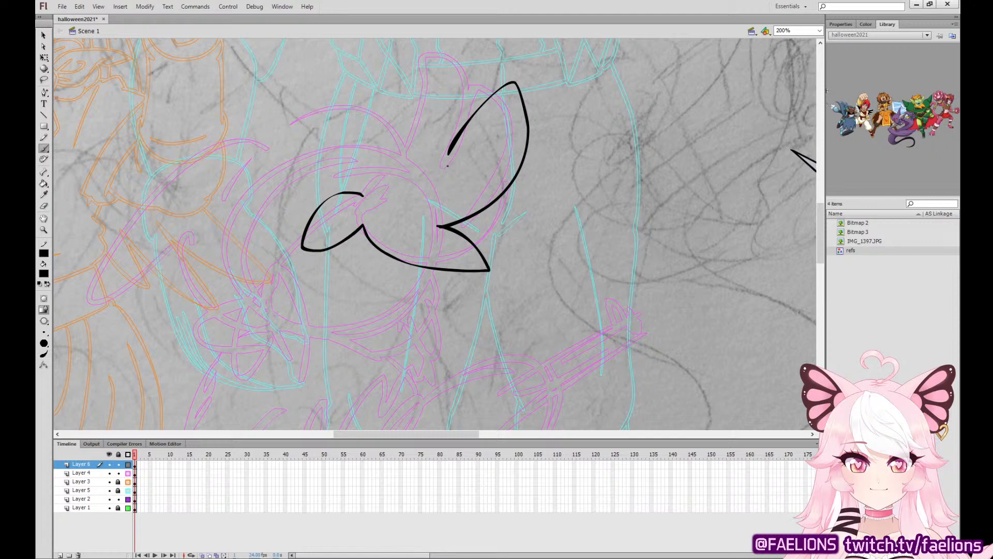
Ink the two pointed tufts that close the top of the hair and refine their outline.
drag(533, 253, 572, 340)
mouse_move(489, 234)
mouse_down()
mouse_move(436, 125)
mouse_move(394, 118)
mouse_move(360, 200)
mouse_move(315, 217)
mouse_move(403, 281)
mouse_up()
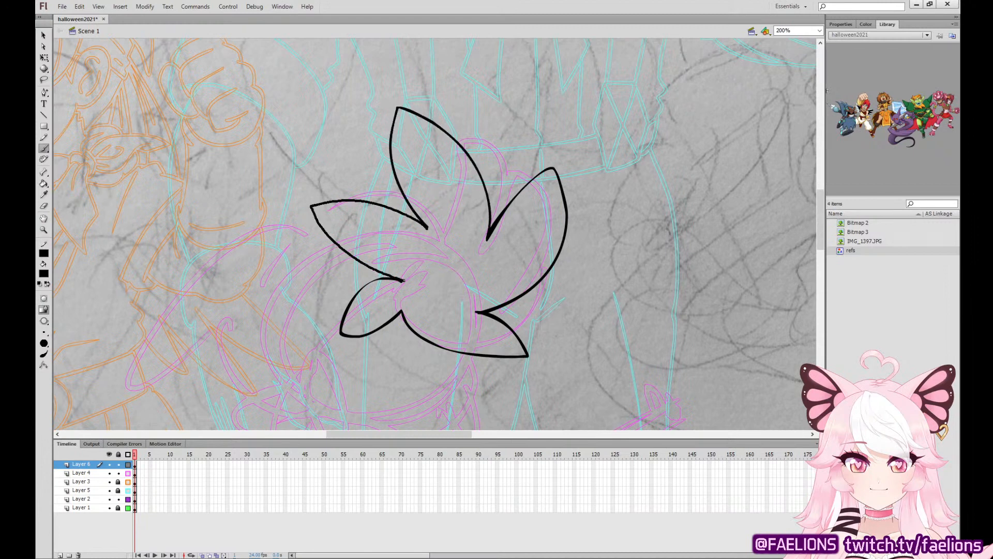
key(ctrl+z)
key(ctrl+z)
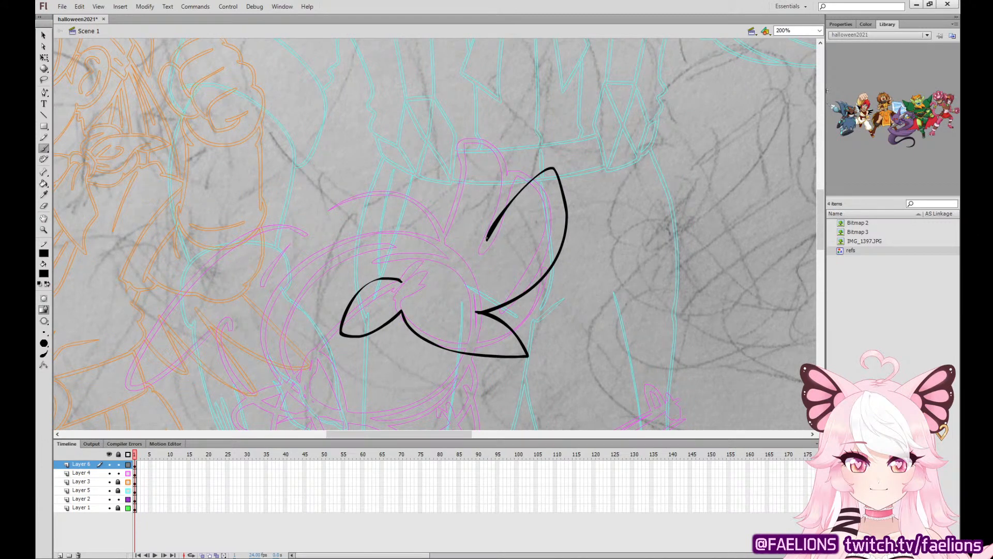
mouse_move(488, 238)
mouse_down()
mouse_move(400, 112)
mouse_move(424, 247)
mouse_move(351, 203)
mouse_move(341, 229)
mouse_move(404, 280)
mouse_up()
click(44, 35)
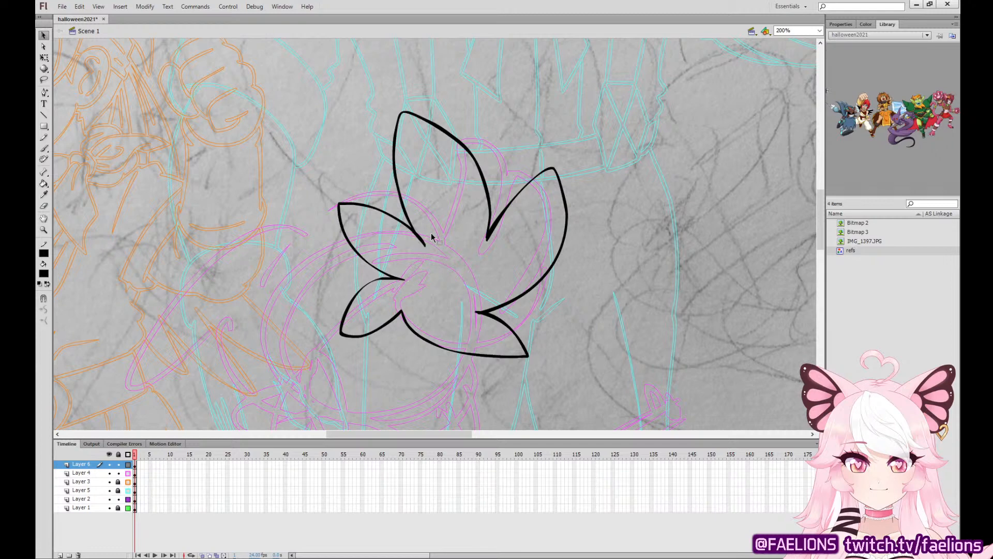
drag(487, 240, 490, 230)
Extend the fringe with a short inward stroke at the notch above its lower lock and tidy the stroke's end.
drag(473, 322, 520, 209)
click(44, 149)
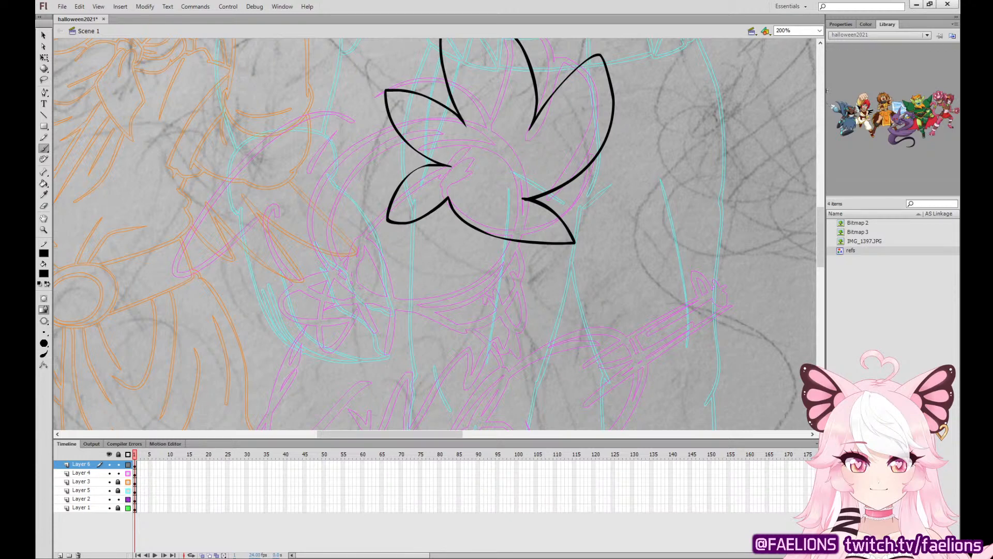
key(v)
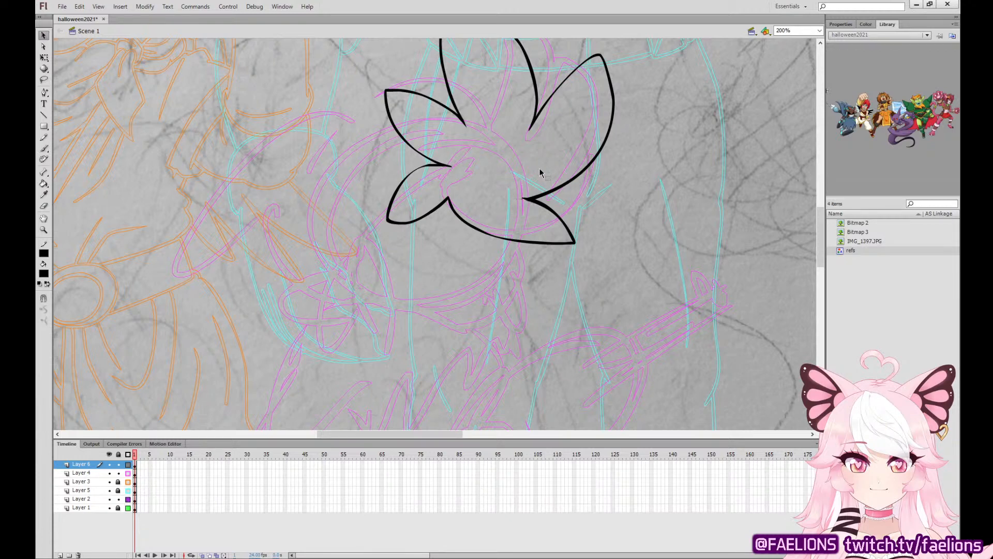
key(b)
drag(493, 190, 531, 198)
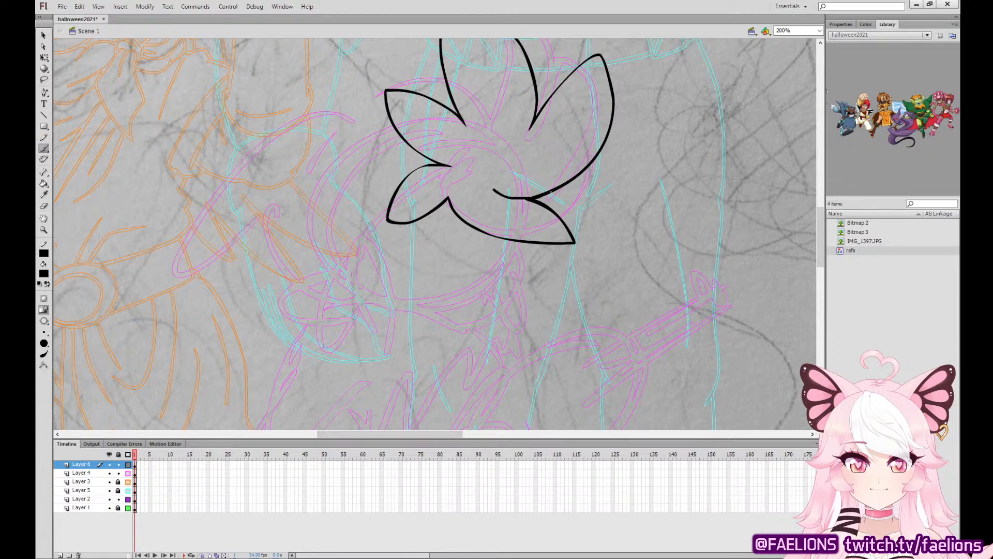
click(45, 35)
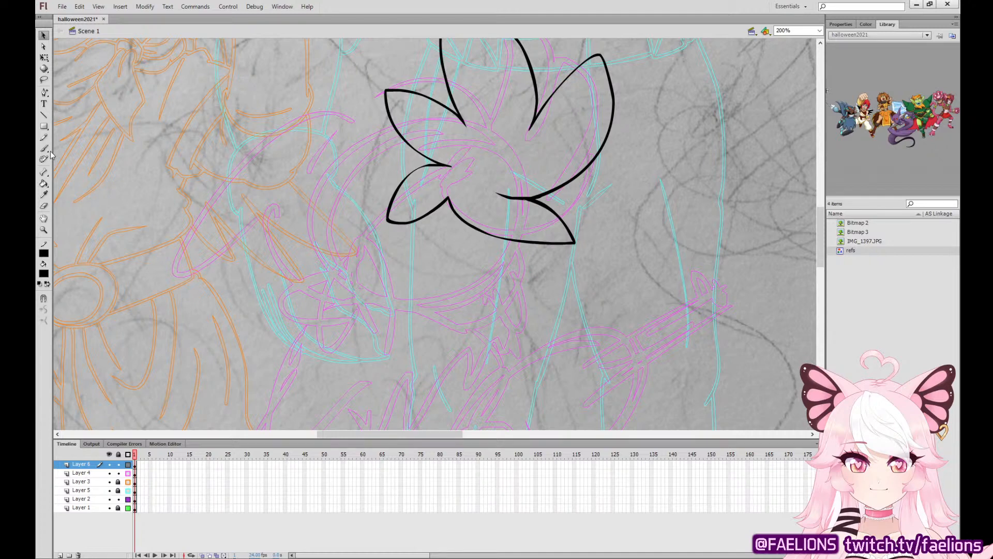
Ink the side of the head and the two overlapping pointed hair locks hanging below the fringe beside the face.
key(b)
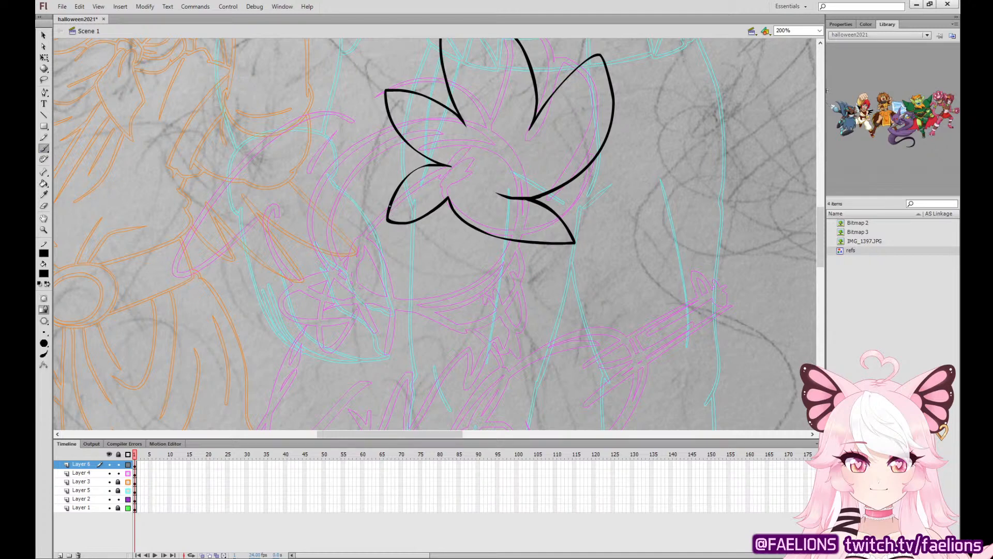
mouse_move(389, 206)
mouse_down()
mouse_move(350, 256)
mouse_move(320, 232)
mouse_up()
key(ctrl+z)
mouse_move(389, 208)
mouse_down()
mouse_move(341, 257)
mouse_move(324, 328)
mouse_move(346, 278)
mouse_move(368, 338)
mouse_move(402, 362)
mouse_move(410, 319)
mouse_move(391, 242)
mouse_move(375, 223)
mouse_up()
key(ctrl+z)
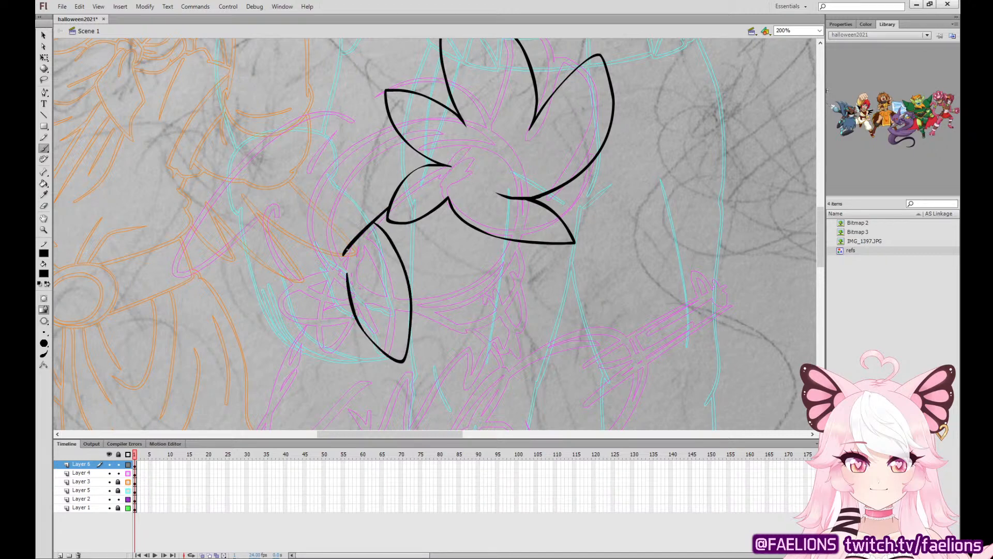
mouse_move(339, 257)
mouse_down()
mouse_move(316, 316)
mouse_move(323, 338)
mouse_move(352, 305)
mouse_up()
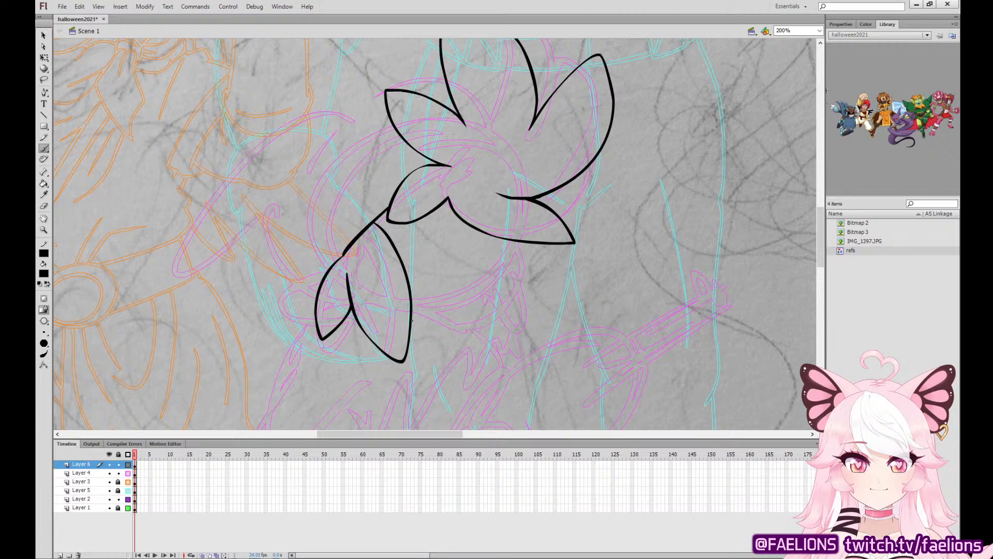
Ink the rounded cheek and chin line and the arched back of the head behind the fringe.
mouse_move(412, 320)
mouse_down()
mouse_move(431, 326)
mouse_move(516, 305)
mouse_up()
key(ctrl+z)
mouse_move(411, 318)
mouse_down()
mouse_move(492, 309)
mouse_move(526, 270)
mouse_move(518, 242)
mouse_move(594, 296)
mouse_up()
mouse_move(485, 155)
mouse_down()
mouse_move(344, 189)
mouse_move(327, 211)
mouse_up()
key(ctrl+z)
mouse_move(479, 155)
mouse_down()
mouse_move(445, 142)
mouse_move(333, 207)
mouse_up()
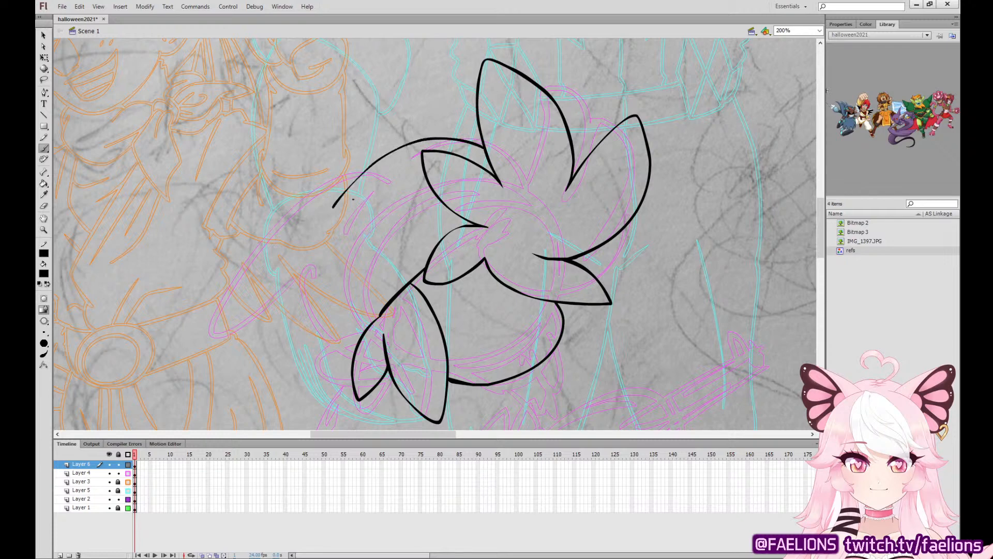
Ink the long, wavy tail sweeping back from the head, with short crease strokes where it begins.
mouse_move(371, 165)
mouse_down()
mouse_move(322, 213)
mouse_move(312, 185)
mouse_move(269, 263)
mouse_move(286, 248)
mouse_up()
key(ctrl+z)
mouse_move(332, 191)
mouse_down()
mouse_move(224, 209)
mouse_move(213, 280)
mouse_move(269, 250)
mouse_move(281, 259)
mouse_move(295, 299)
mouse_move(338, 336)
mouse_move(317, 348)
mouse_move(339, 337)
mouse_move(302, 365)
mouse_up()
key(ctrl+z)
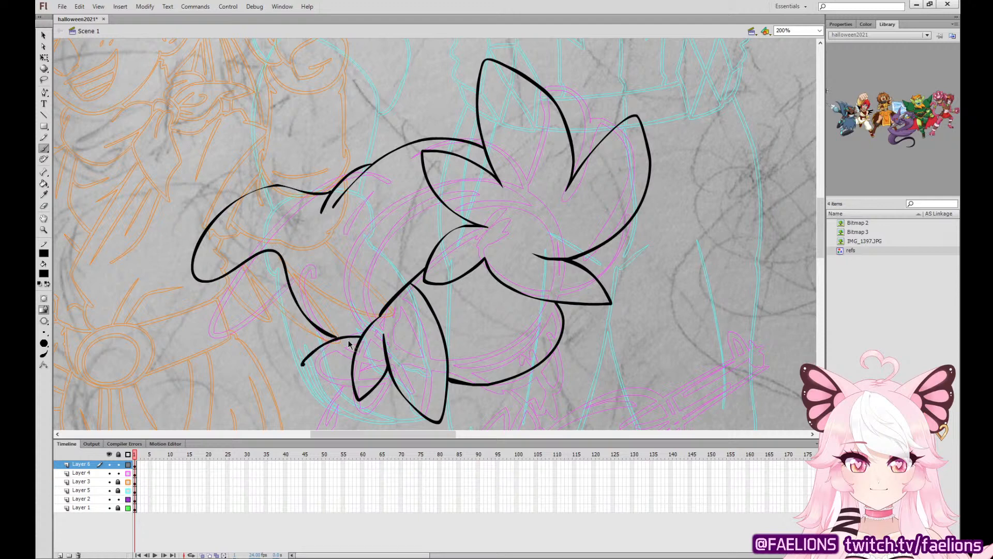
Ink the forked hair tuft behind the side locks, beneath the swept-back tail.
key(ctrl+z)
mouse_move(362, 336)
mouse_down()
mouse_move(337, 337)
mouse_move(346, 377)
mouse_move(354, 367)
mouse_move(312, 350)
mouse_move(351, 377)
mouse_move(356, 362)
mouse_move(303, 357)
mouse_move(344, 384)
mouse_move(354, 375)
mouse_up()
key(ctrl+z)
key(ctrl+z)
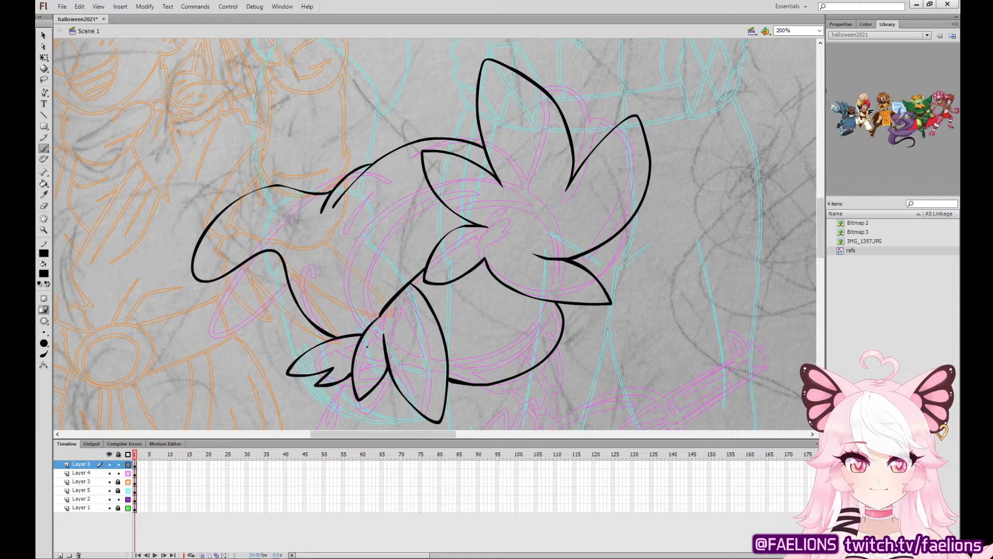
Ink the rounded loop behind the fringe with a smaller loop inside it.
mouse_move(422, 164)
mouse_down()
mouse_move(360, 216)
mouse_move(426, 227)
mouse_move(461, 218)
mouse_up()
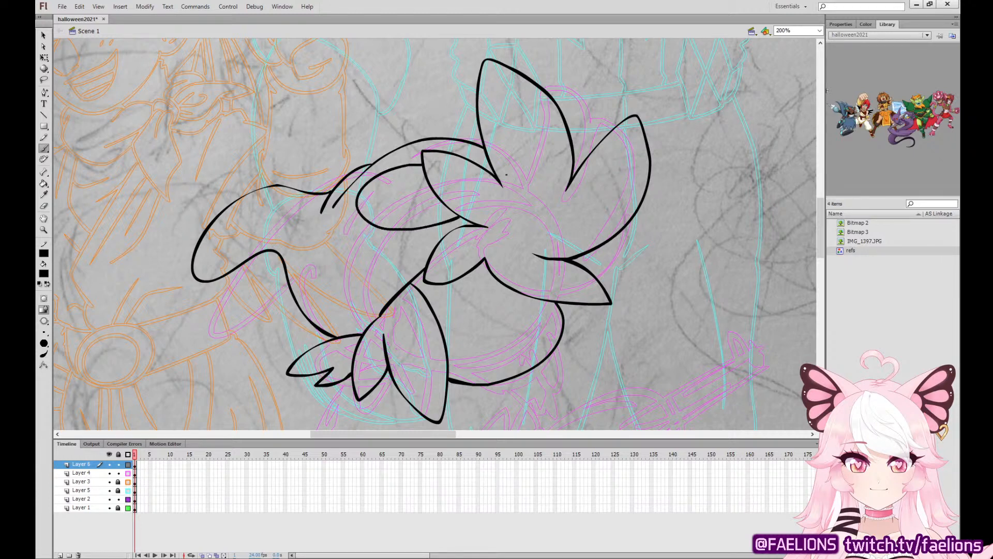
key(ctrl+z)
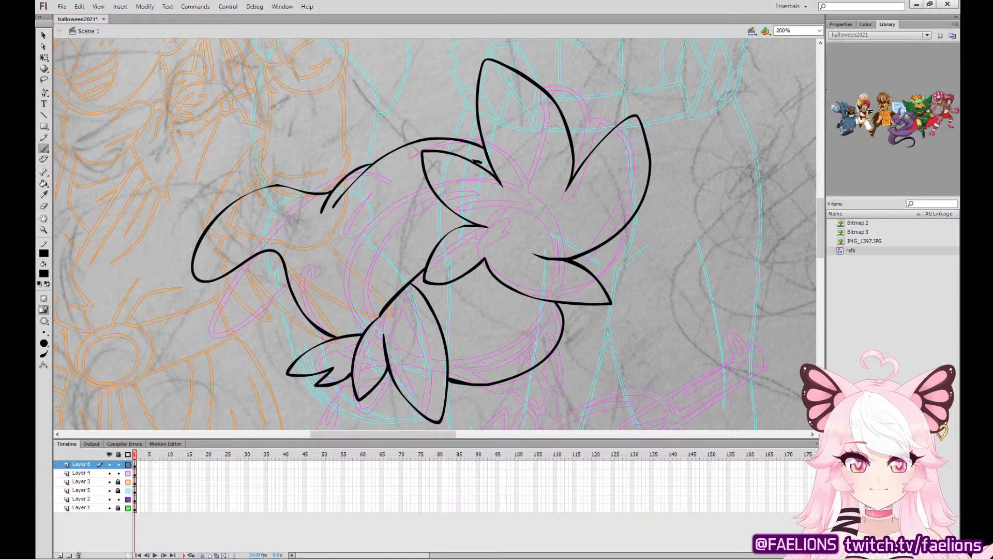
mouse_move(420, 162)
mouse_down()
mouse_move(375, 233)
mouse_move(459, 223)
mouse_up()
key(ctrl+z)
mouse_move(422, 161)
mouse_down()
mouse_move(388, 219)
mouse_move(467, 223)
mouse_up()
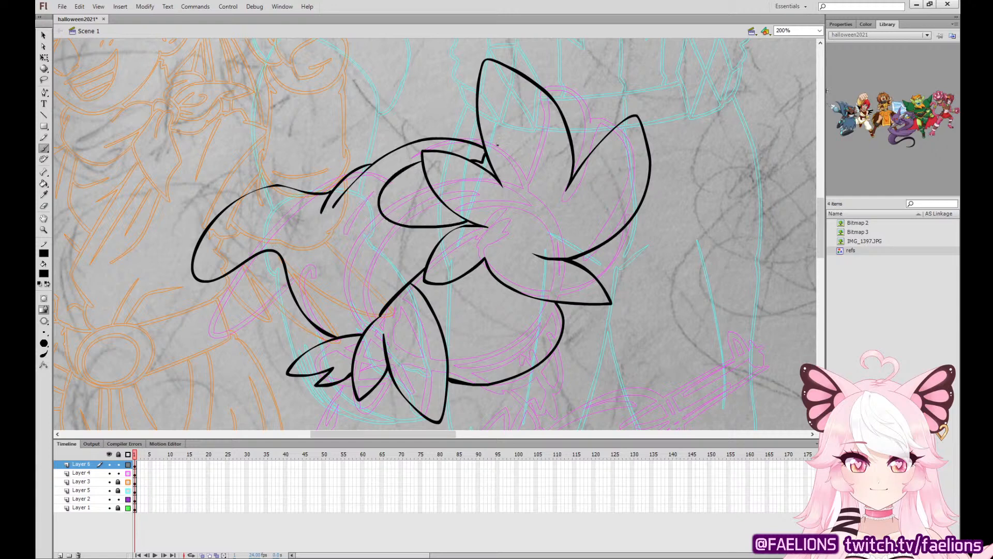
mouse_move(427, 182)
mouse_down()
mouse_move(408, 199)
mouse_move(443, 209)
mouse_move(402, 193)
mouse_move(440, 209)
mouse_move(419, 182)
mouse_move(443, 206)
mouse_up()
key(ctrl+z)
Ink the pointed hair lock hanging beside the chin on the far side of the face.
key(ctrl+z)
mouse_move(534, 368)
mouse_down()
mouse_move(564, 400)
mouse_move(572, 376)
mouse_move(558, 303)
mouse_move(548, 393)
mouse_move(562, 401)
mouse_move(573, 357)
mouse_move(559, 303)
mouse_up()
key(ctrl+z)
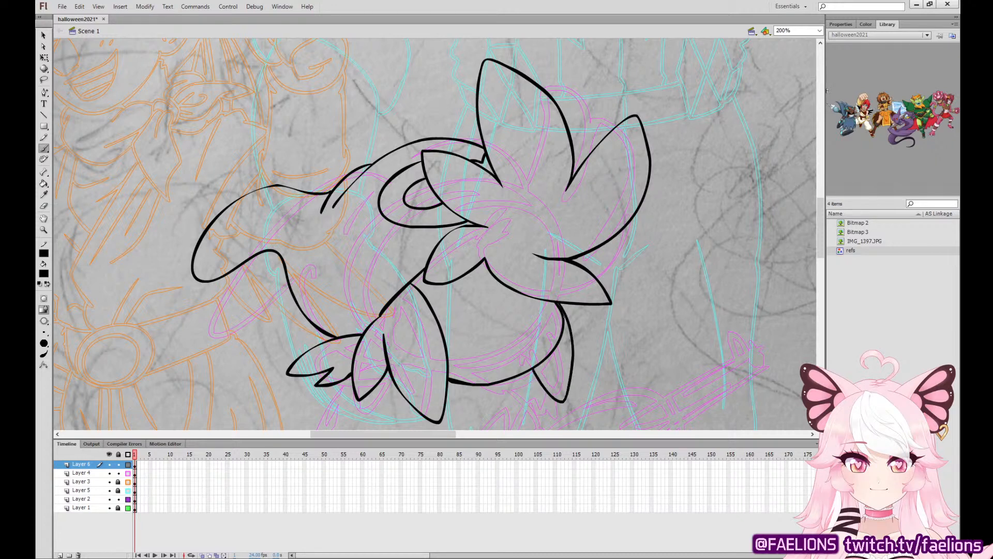
key(ctrl+z)
mouse_move(532, 370)
mouse_down()
mouse_move(569, 395)
mouse_move(575, 339)
mouse_move(560, 303)
mouse_up()
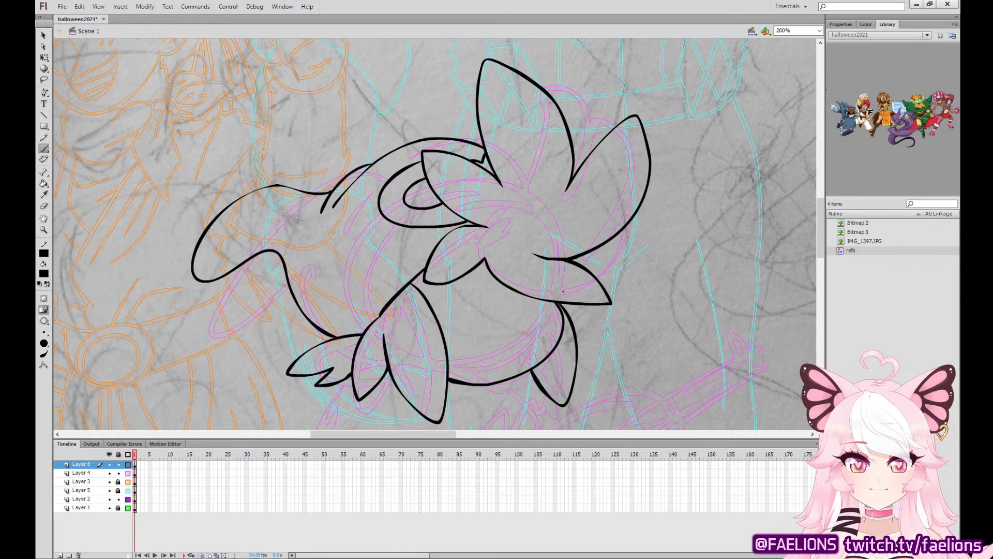
Ink the outlines of the two thick angry eyebrows and the half-closed eyes with their irises beneath them.
mouse_move(519, 268)
mouse_down()
mouse_move(443, 219)
mouse_move(429, 235)
mouse_move(428, 268)
mouse_move(496, 293)
mouse_move(513, 294)
mouse_move(521, 269)
mouse_move(538, 290)
mouse_move(555, 289)
mouse_move(549, 268)
mouse_up()
key(ctrl+z)
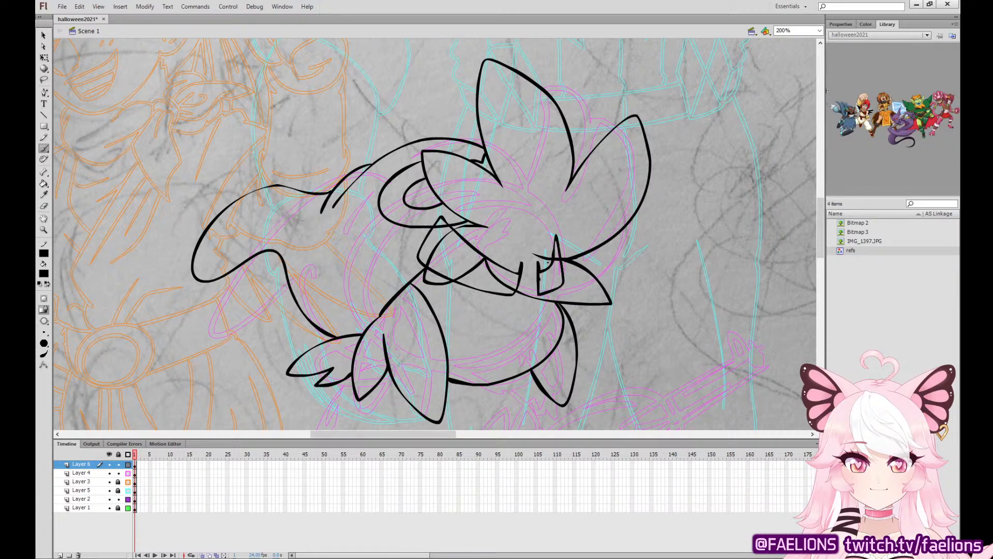
mouse_move(499, 290)
mouse_down()
mouse_move(440, 290)
mouse_move(454, 312)
mouse_move(492, 318)
mouse_move(505, 297)
mouse_move(544, 307)
mouse_move(554, 290)
mouse_up()
mouse_move(452, 292)
mouse_down()
mouse_move(459, 306)
mouse_move(489, 293)
mouse_up()
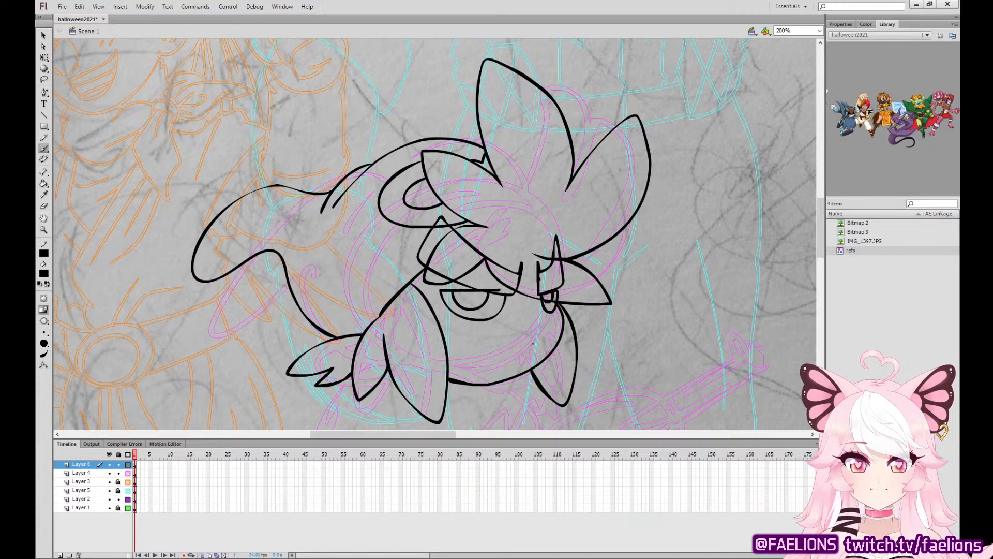
Ink the smirking mouth and the vertical marking lines running down the lower face.
mouse_move(538, 343)
mouse_down()
mouse_move(484, 345)
mouse_move(541, 341)
mouse_up()
key(ctrl+z)
drag(467, 322, 460, 381)
key(ctrl+z)
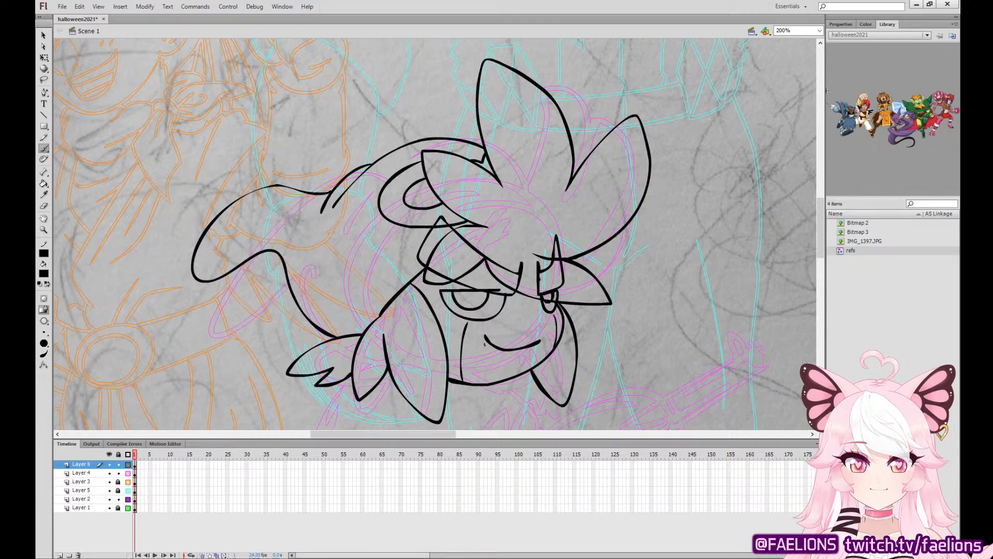
drag(485, 344, 484, 383)
Fill both eyebrows solid black and adjust the edge of the far brow's spike.
click(44, 183)
click(431, 245)
click(454, 257)
click(441, 223)
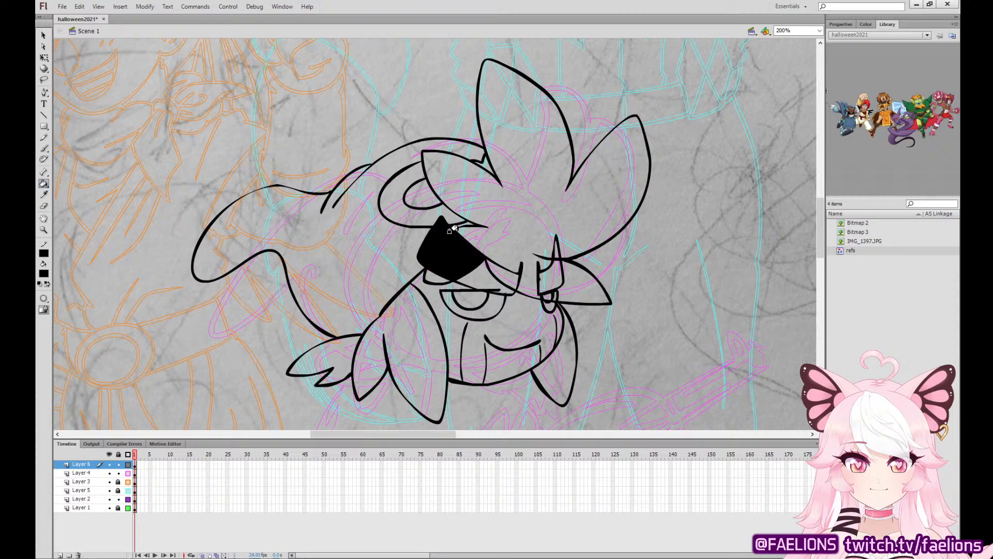
click(481, 276)
click(508, 279)
click(542, 269)
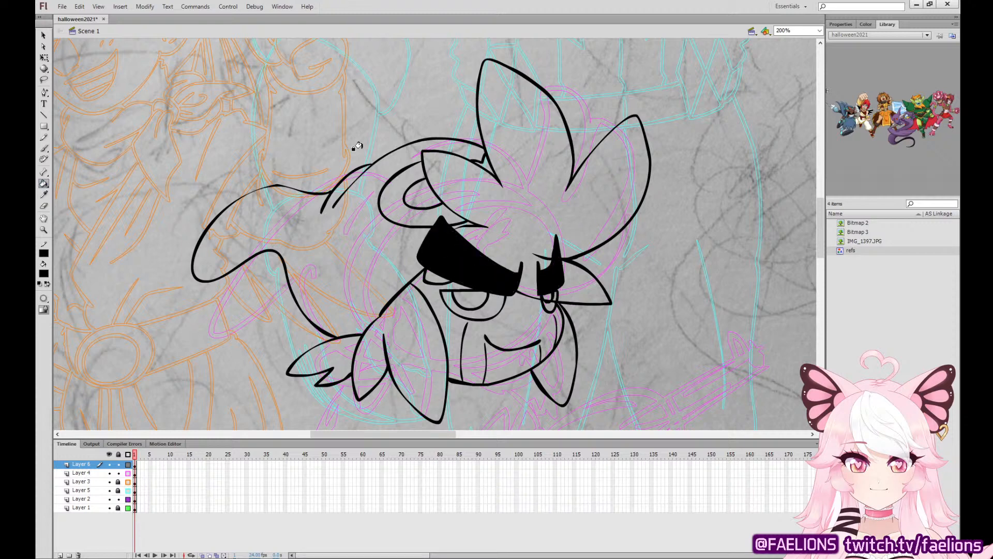
click(45, 37)
mouse_move(556, 244)
mouse_down()
mouse_move(554, 231)
mouse_move(552, 250)
mouse_up()
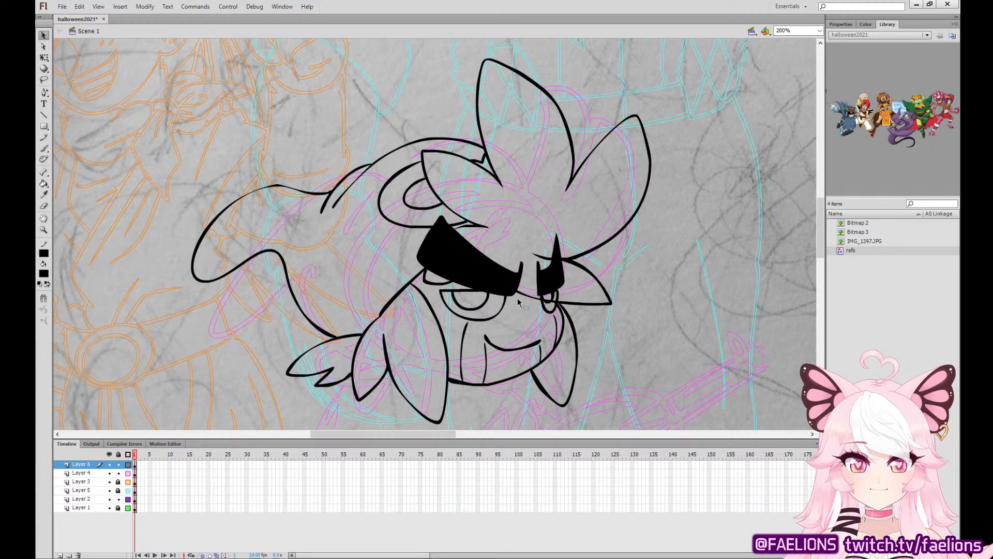
Trim the lower ends of the two long vertical face markings and delete the short marking beside the mouth's far end.
key(ctrl+equal)
scroll(537, 377, down, 4)
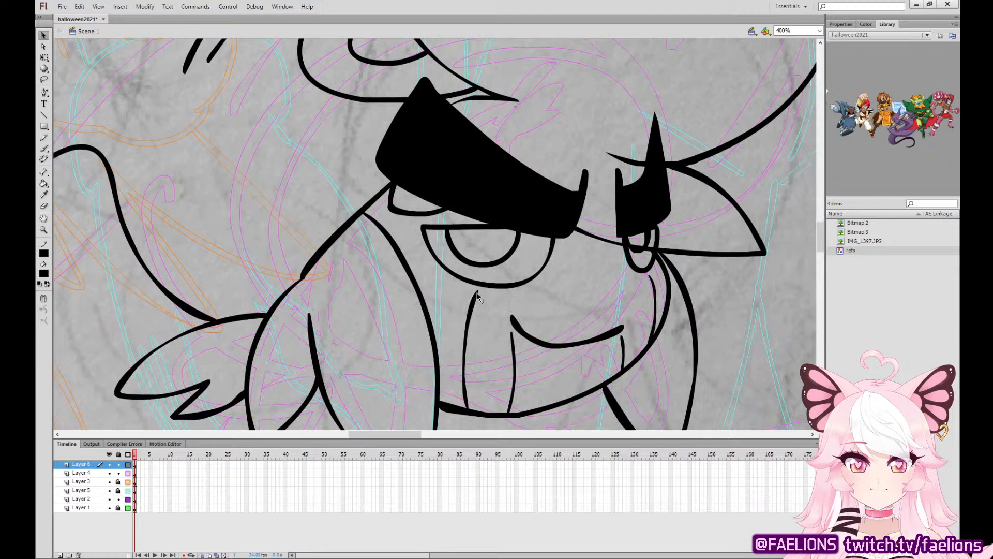
drag(477, 298, 478, 291)
key(ctrl+z)
key(ctrl+y)
click(465, 404)
key(Delete)
click(510, 409)
key(Delete)
click(624, 356)
key(Delete)
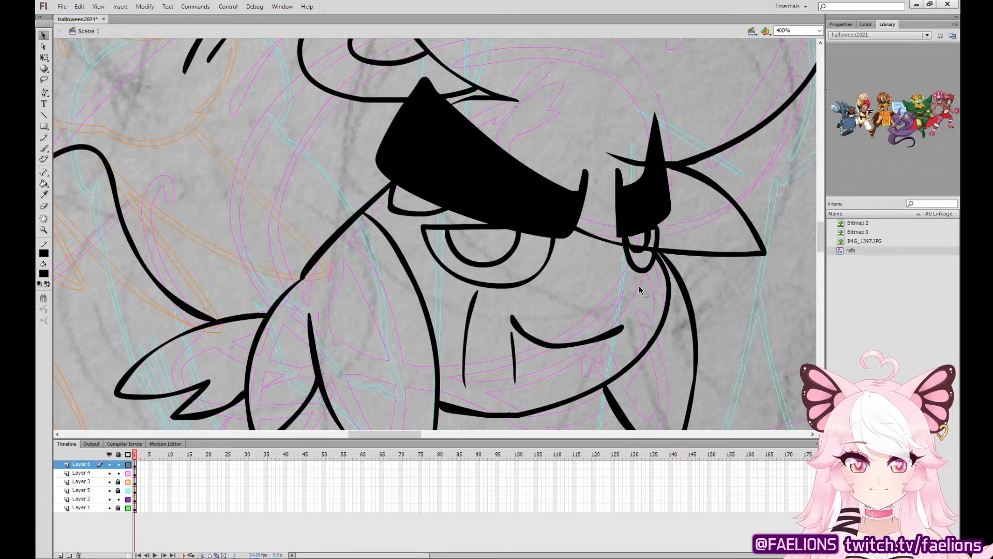
Delete the two remaining vertical marking lines below the near eye and the mouth.
click(515, 357)
key(Delete)
click(471, 341)
key(Delete)
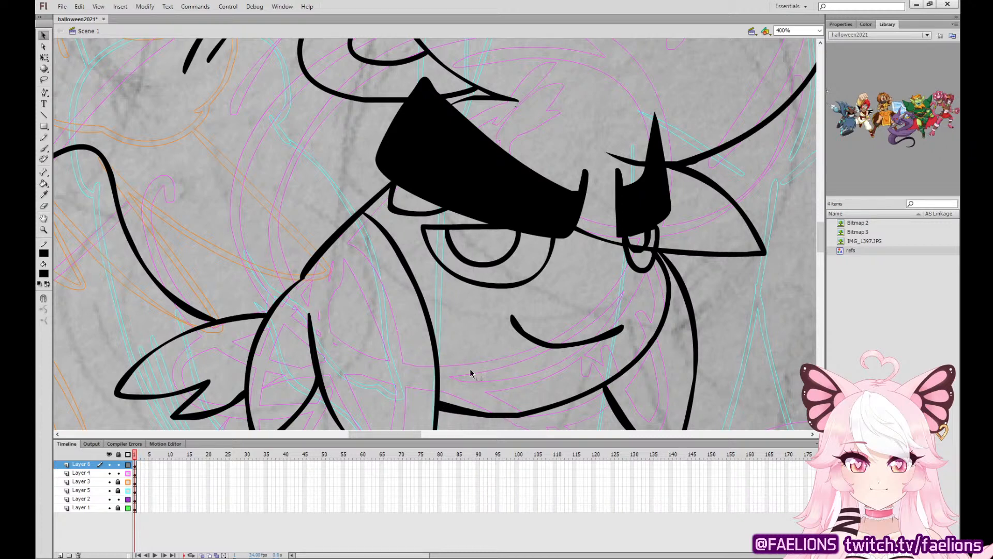
Ink a short crease line along the underside of the large near eye.
key(ctrl+1)
key(b)
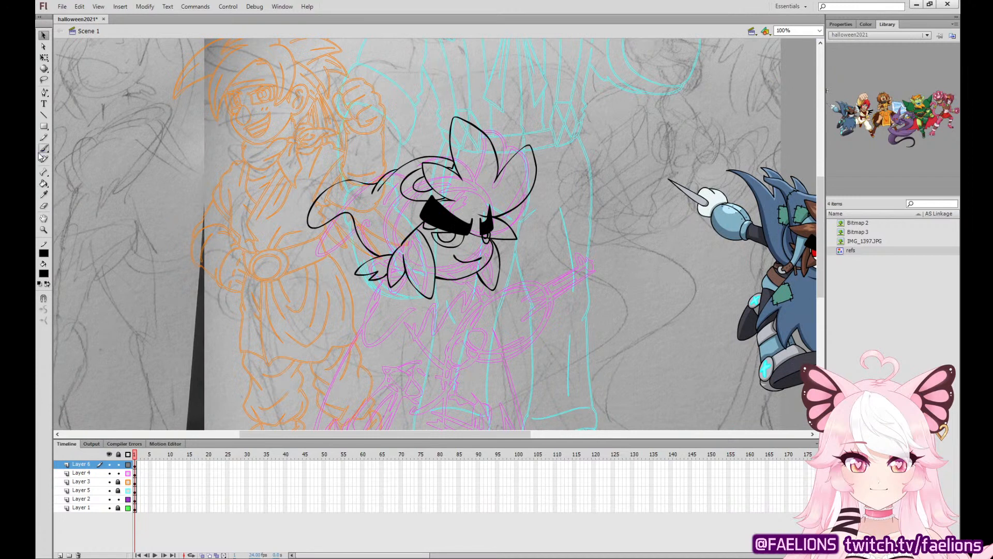
key(ctrl+equal)
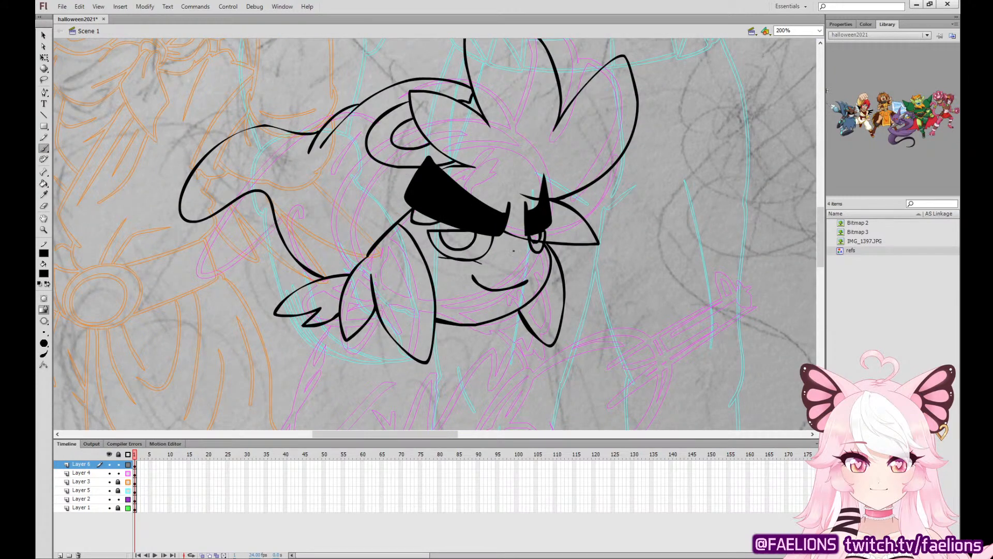
key(ctrl+z)
mouse_move(432, 256)
mouse_down()
mouse_move(468, 259)
mouse_move(439, 257)
mouse_up()
key(ctrl+z)
key(v)
key(ctrl+=)
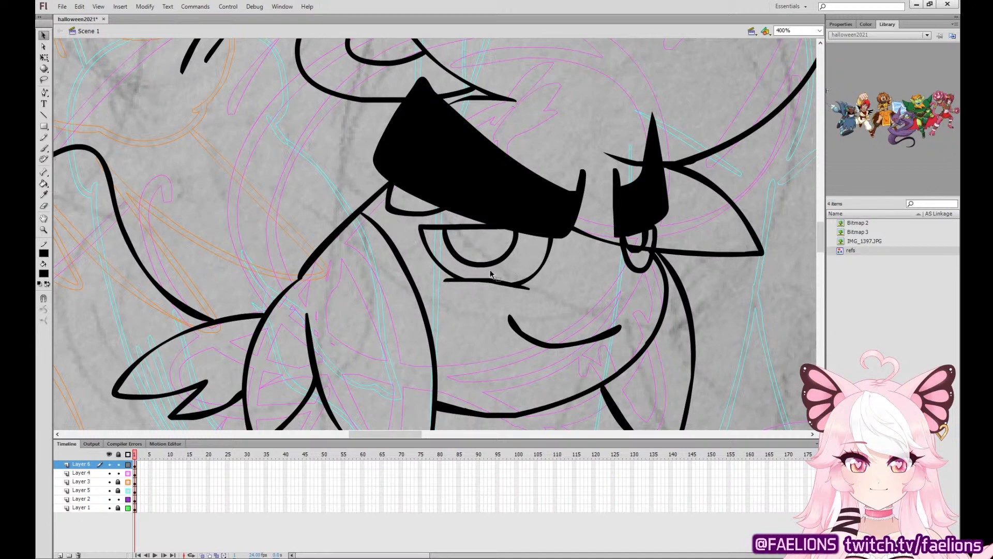
key(ctrl+minus)
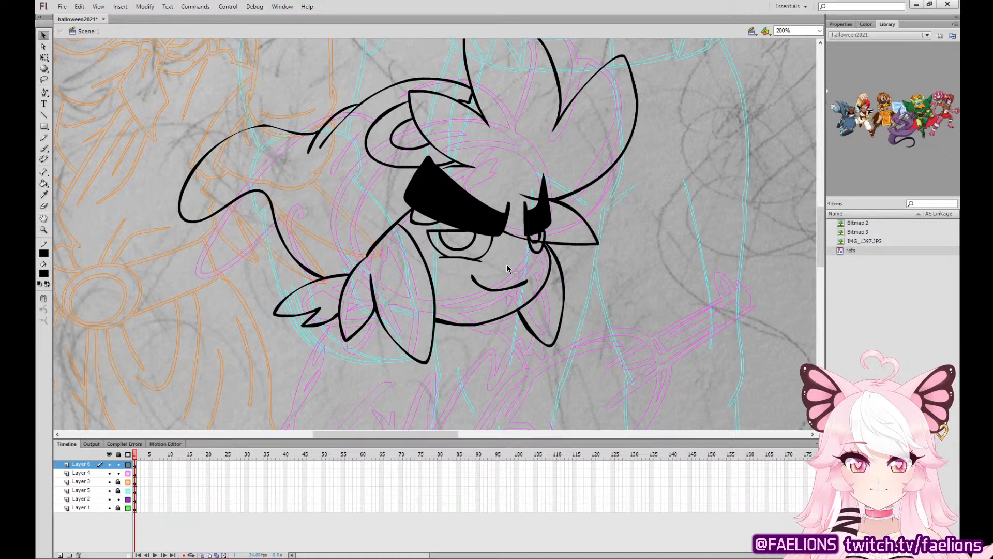
Ink the arm cannon's barrel with its muzzle and raised sight, and the rounded arm body with its double curved band.
click(45, 149)
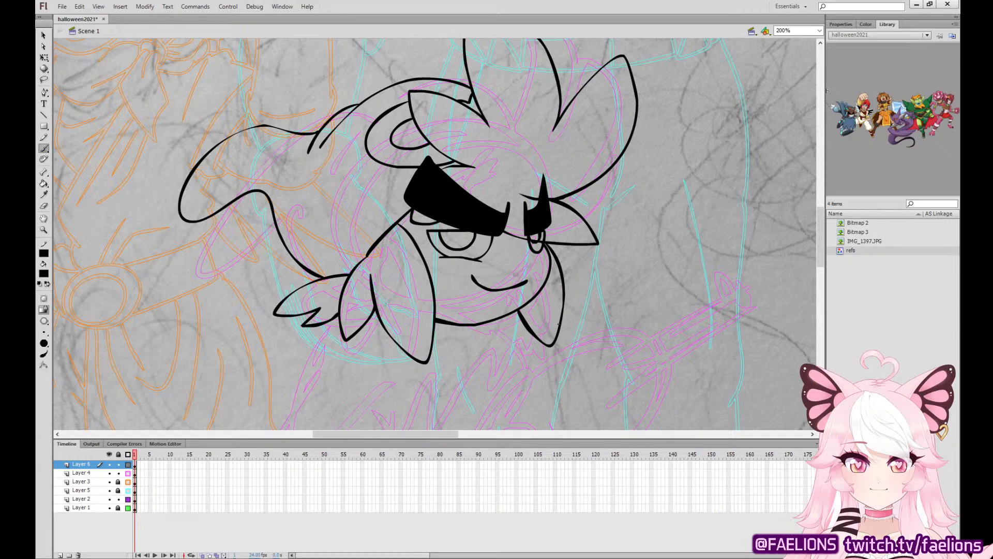
drag(615, 322, 522, 156)
drag(618, 202, 573, 229)
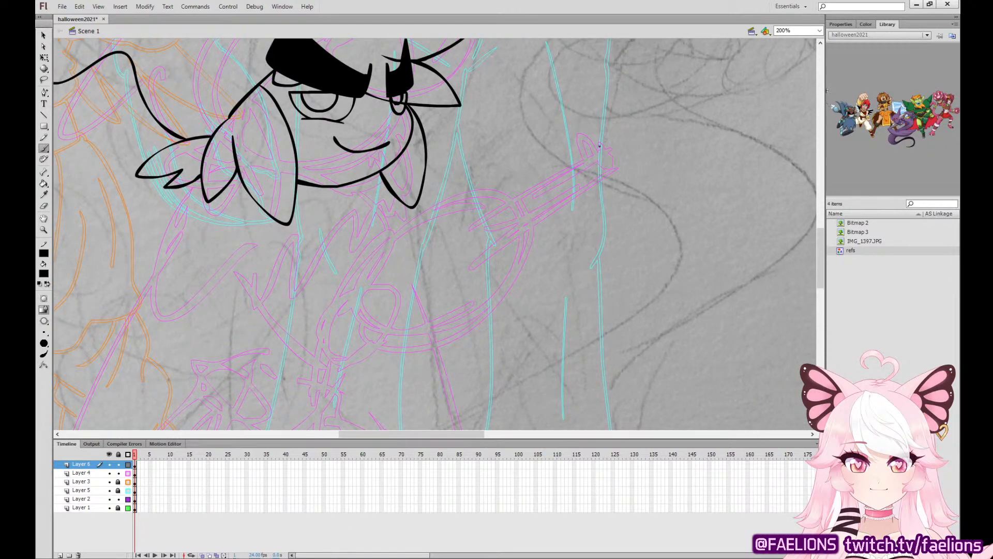
mouse_move(597, 147)
mouse_down()
mouse_move(486, 225)
mouse_move(488, 247)
mouse_move(564, 210)
mouse_up()
key(ctrl+z)
mouse_move(598, 145)
mouse_down()
mouse_move(492, 206)
mouse_move(479, 229)
mouse_move(492, 246)
mouse_move(610, 184)
mouse_move(617, 168)
mouse_move(608, 145)
mouse_move(597, 155)
mouse_move(612, 179)
mouse_move(582, 123)
mouse_move(593, 139)
mouse_up()
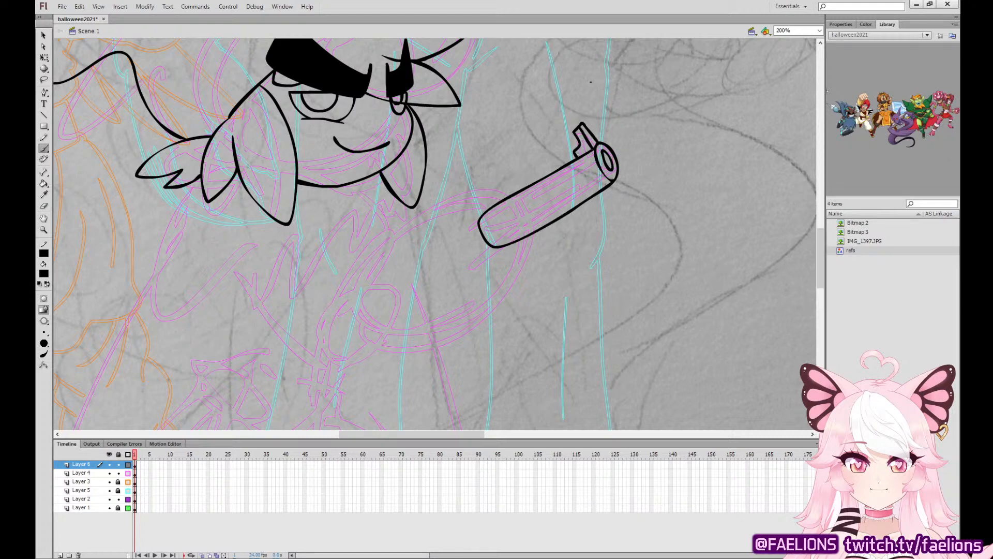
drag(497, 198, 525, 243)
mouse_move(419, 213)
mouse_down()
mouse_move(472, 314)
mouse_move(414, 271)
mouse_move(456, 318)
mouse_move(466, 309)
mouse_up()
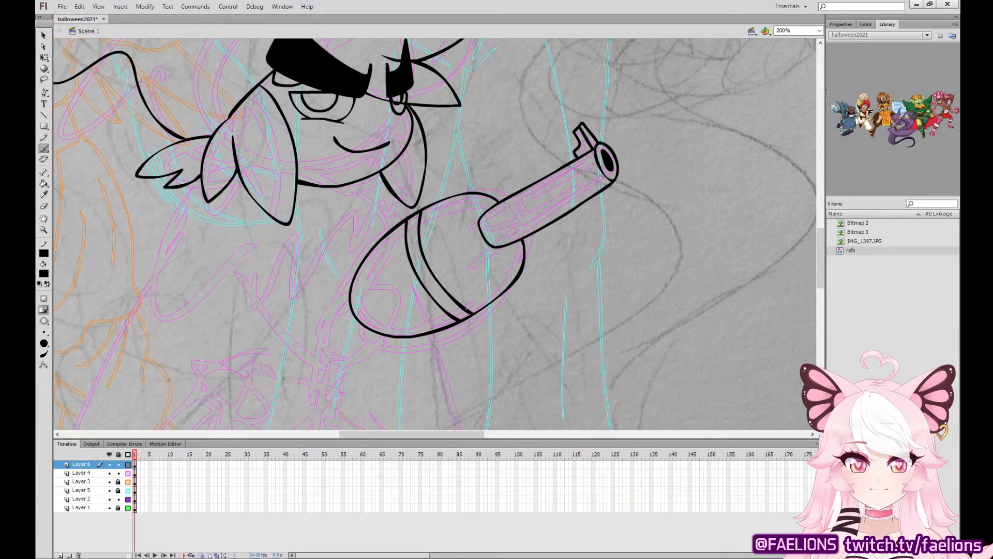
Ink the jagged collar across the chest below the head and the neckline curve running from the jaw to the arm.
mouse_move(178, 188)
mouse_down()
mouse_move(131, 274)
mouse_move(180, 222)
mouse_up()
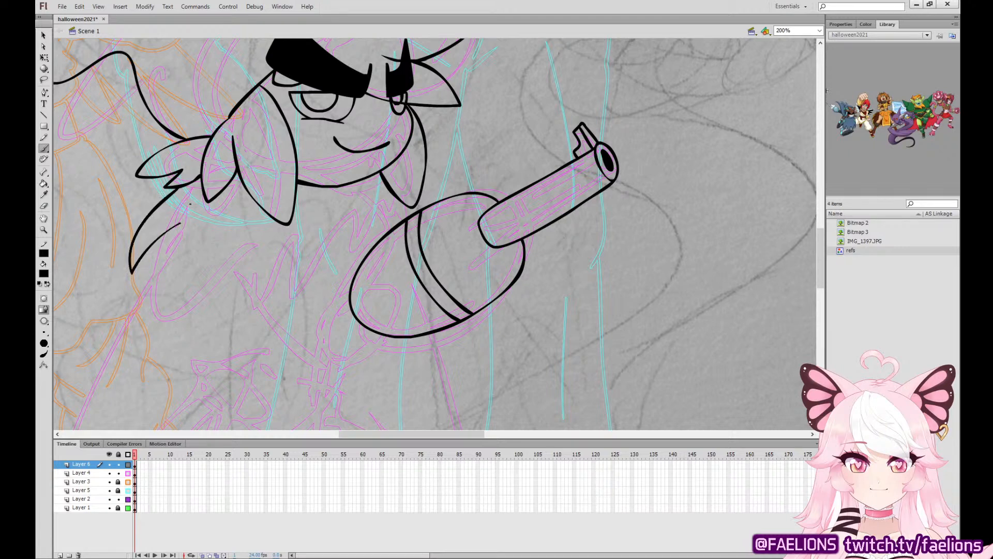
key(ctrl+z)
mouse_move(177, 188)
mouse_down()
mouse_move(135, 263)
mouse_move(134, 286)
mouse_move(189, 237)
mouse_move(186, 261)
mouse_move(210, 340)
mouse_move(255, 267)
mouse_move(248, 330)
mouse_move(294, 284)
mouse_move(309, 247)
mouse_move(307, 304)
mouse_move(371, 224)
mouse_move(298, 185)
mouse_up()
key(ctrl+z)
mouse_move(370, 238)
mouse_down()
mouse_move(357, 211)
mouse_move(297, 188)
mouse_up()
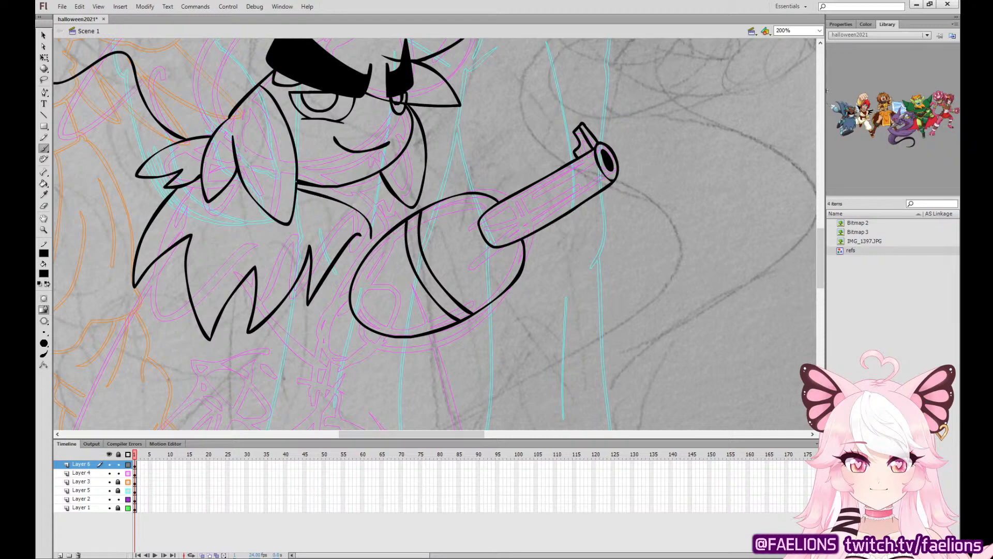
Ink the long cape hanging from the collar, with both side edges and a jagged, spiked hem.
mouse_move(388, 427)
mouse_down()
mouse_move(481, 295)
mouse_move(544, 180)
mouse_move(526, 257)
mouse_up()
mouse_move(279, 99)
mouse_down()
mouse_move(191, 314)
mouse_move(189, 360)
mouse_up()
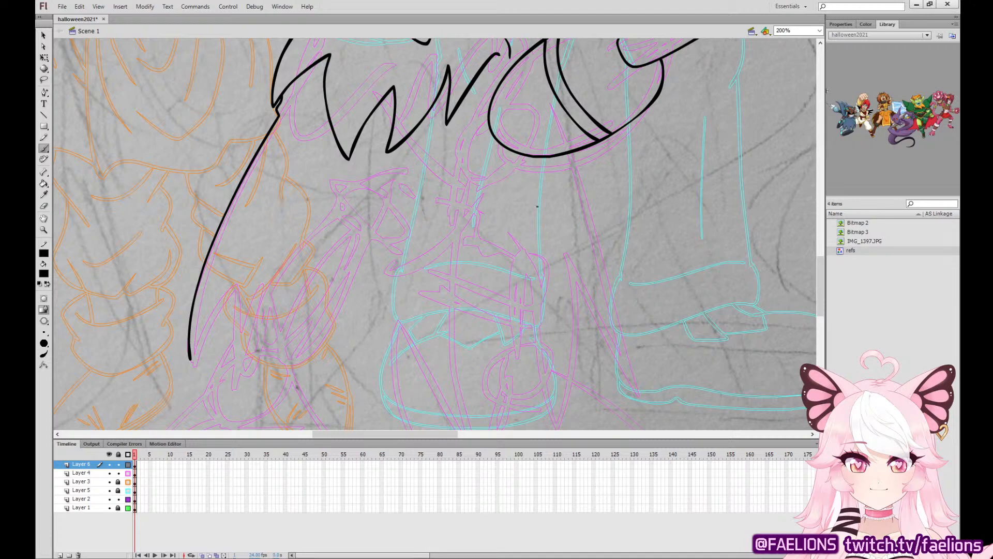
mouse_move(489, 61)
mouse_down()
mouse_move(463, 231)
mouse_move(435, 294)
mouse_move(426, 239)
mouse_up()
key(ctrl+z)
mouse_move(491, 56)
mouse_down()
mouse_move(396, 354)
mouse_move(397, 261)
mouse_move(279, 389)
mouse_move(278, 263)
mouse_move(225, 387)
mouse_move(211, 281)
mouse_up()
mouse_move(190, 359)
mouse_down()
mouse_move(196, 316)
mouse_move(190, 357)
mouse_up()
key(ctrl+z)
drag(212, 283, 191, 337)
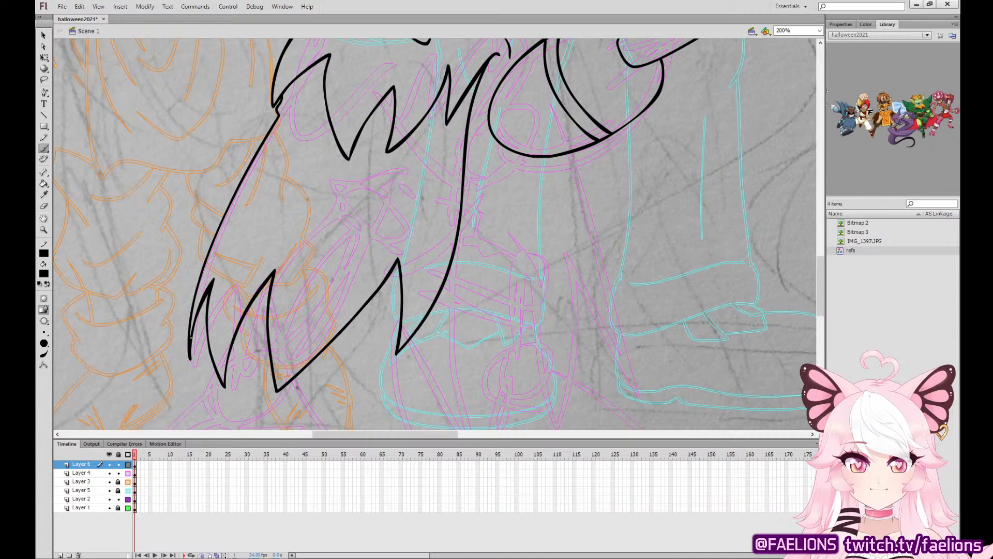
Ink the curved body lines behind the rounded arm and two short neck lines, and fill the narrow neck strip black.
drag(585, 250, 510, 368)
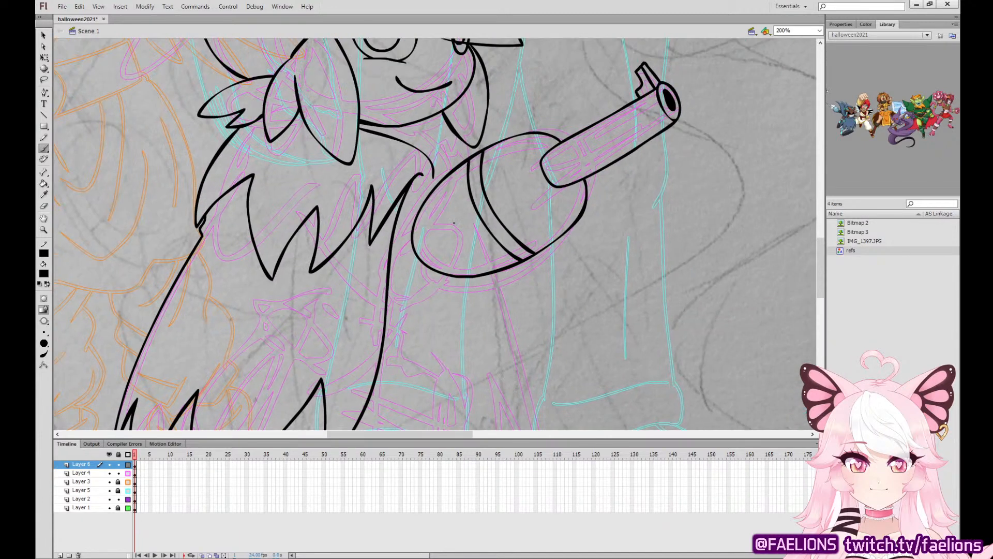
mouse_move(422, 204)
mouse_down()
mouse_move(401, 224)
mouse_move(400, 262)
mouse_move(458, 278)
mouse_up()
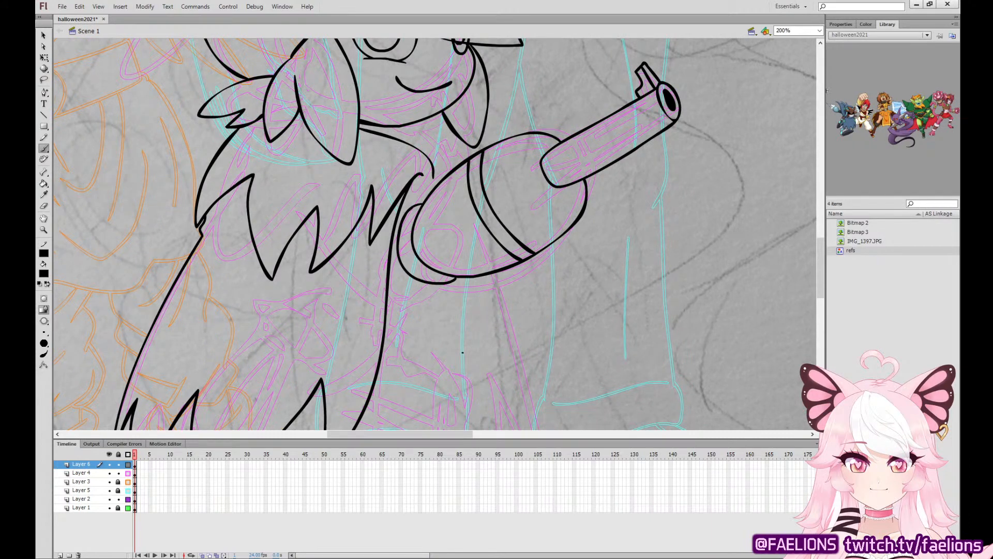
click(44, 57)
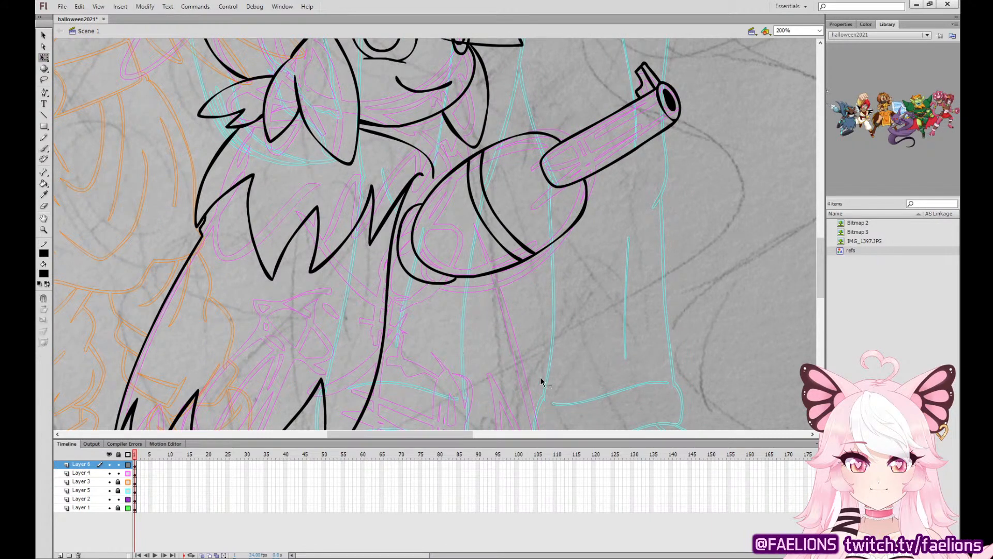
click(44, 148)
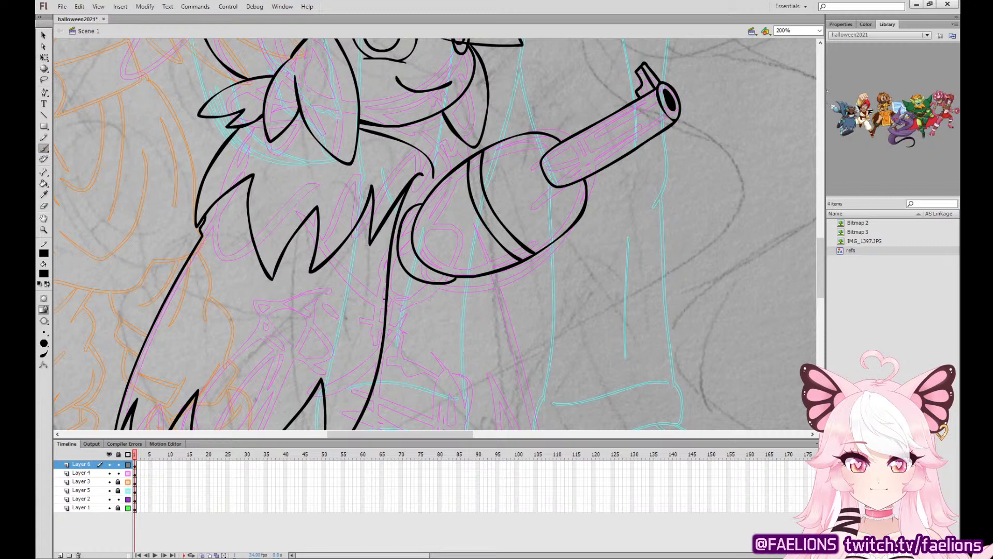
mouse_move(387, 290)
mouse_down()
mouse_move(433, 288)
mouse_move(453, 279)
mouse_up()
drag(406, 211, 433, 175)
drag(417, 148, 429, 120)
drag(405, 143, 424, 119)
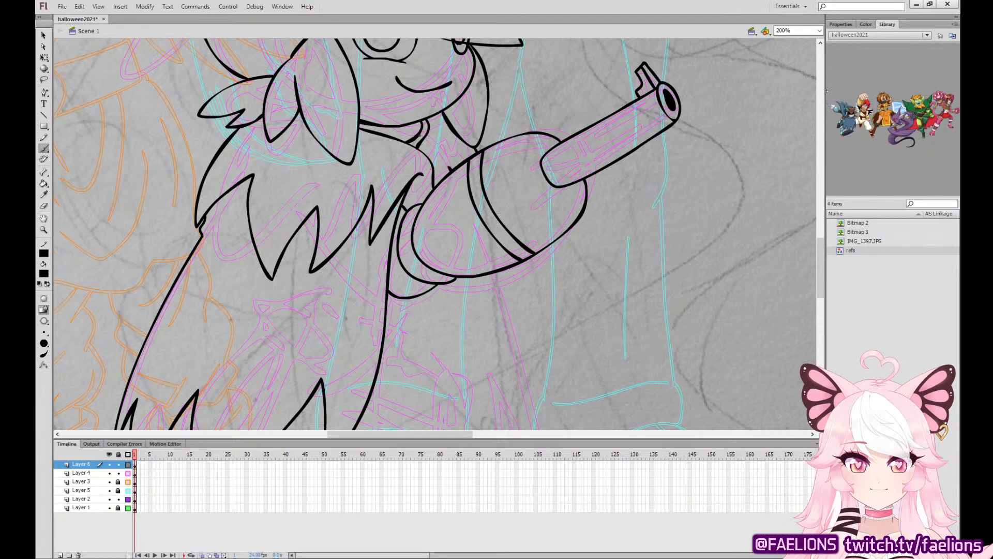
click(45, 183)
click(425, 127)
Ink a long, narrow, pointed cape strip hanging from the underside of the rounded arm.
click(45, 149)
scroll(554, 215, down, 3)
mouse_move(484, 168)
mouse_down()
mouse_move(550, 318)
mouse_move(558, 367)
mouse_up()
key(ctrl+z)
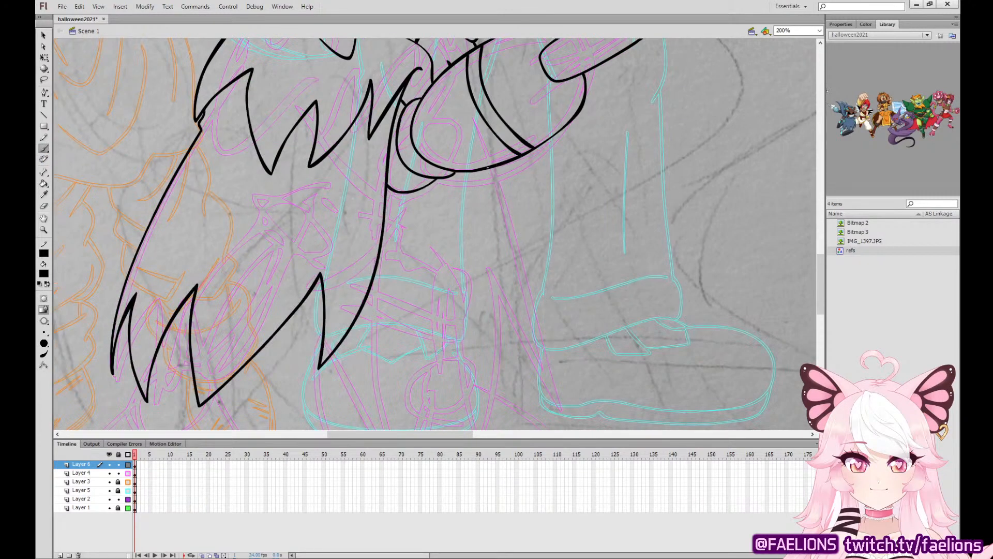
mouse_move(486, 168)
mouse_down()
mouse_move(513, 209)
mouse_move(558, 362)
mouse_move(551, 252)
mouse_move(522, 156)
mouse_move(505, 198)
mouse_move(536, 268)
mouse_up()
key(ctrl+z)
key(ctrl+z)
mouse_move(476, 170)
mouse_down()
mouse_move(506, 218)
mouse_move(557, 371)
mouse_move(555, 298)
mouse_move(511, 160)
mouse_up()
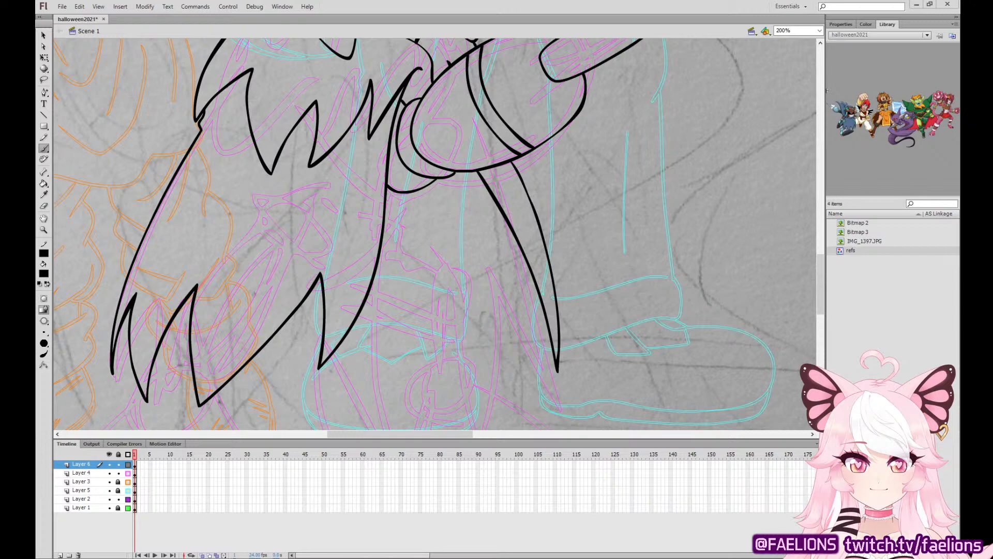
Try to ink a rounded ankle cuff and the lower leg behind the cape's jagged hem.
scroll(812, 294, down, 3)
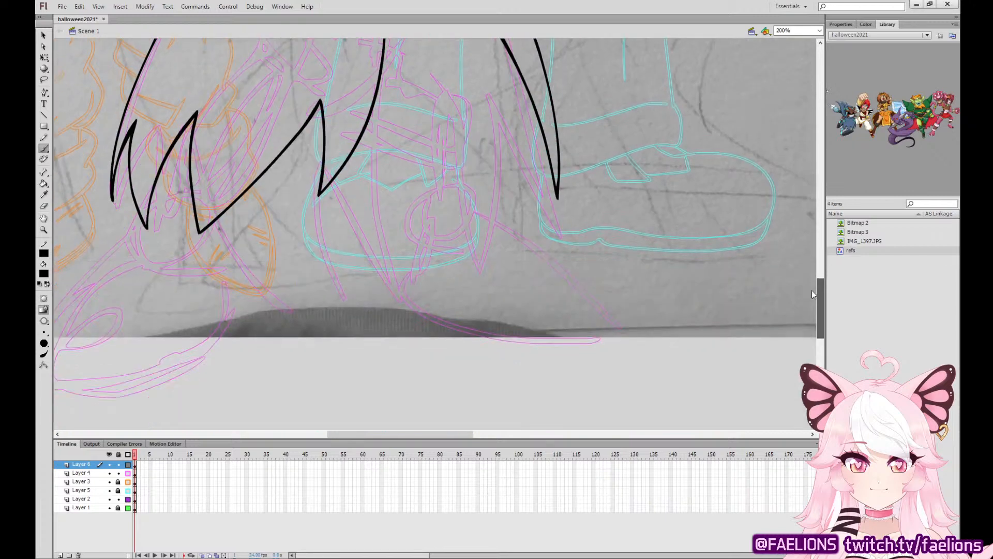
drag(481, 279, 637, 299)
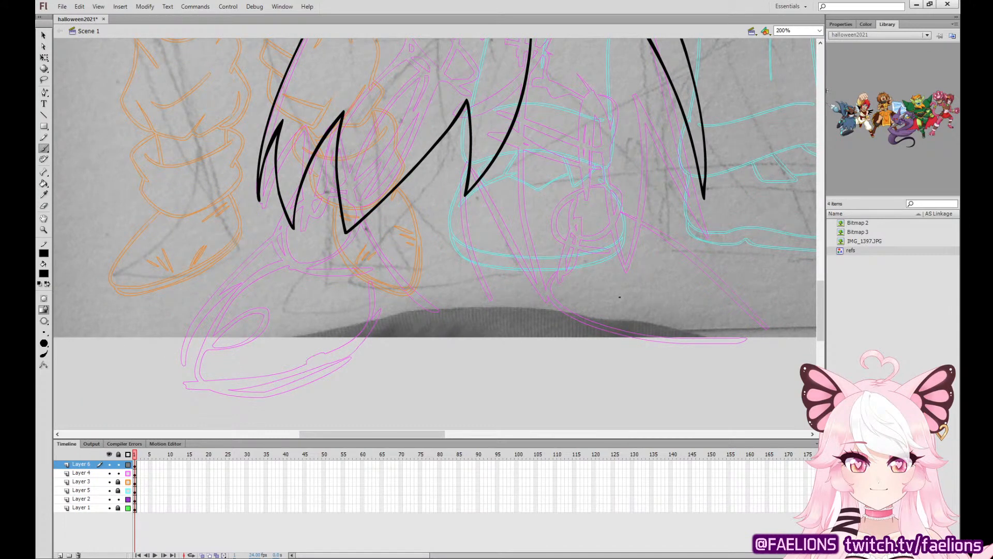
mouse_move(283, 206)
mouse_down()
mouse_move(275, 232)
mouse_move(293, 262)
mouse_move(336, 277)
mouse_move(382, 260)
mouse_move(386, 211)
mouse_up()
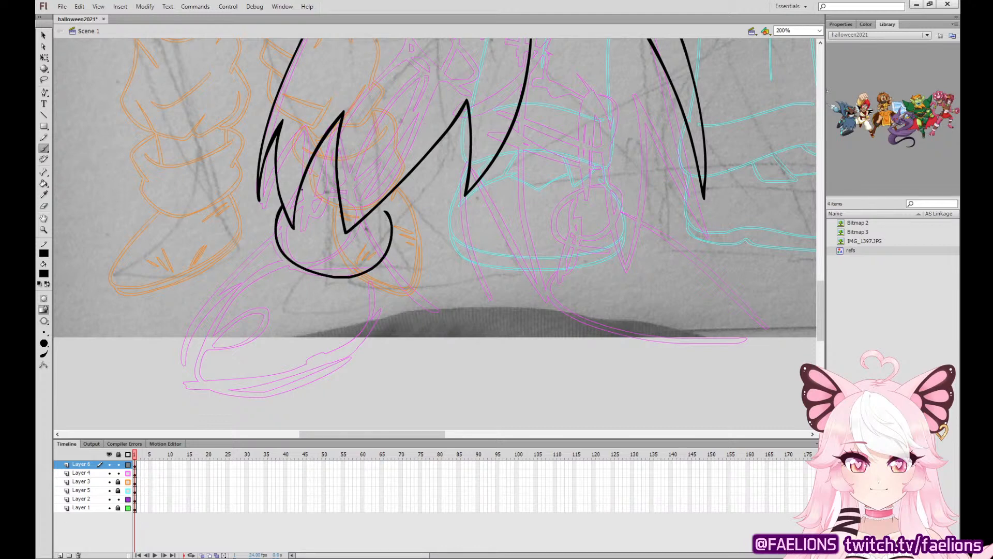
mouse_move(336, 126)
mouse_down()
mouse_move(305, 192)
mouse_move(341, 209)
mouse_up()
key(ctrl+z)
mouse_move(323, 136)
mouse_down()
mouse_move(302, 202)
mouse_move(315, 223)
mouse_move(340, 230)
mouse_move(381, 215)
mouse_move(391, 191)
mouse_up()
key(ctrl+z)
key(ctrl+z)
mouse_move(332, 130)
mouse_down()
mouse_move(313, 213)
mouse_move(352, 229)
mouse_move(382, 213)
mouse_move(398, 186)
mouse_up()
key(ctrl+z)
drag(354, 229, 395, 190)
key(ctrl+z)
mouse_move(354, 229)
mouse_down()
mouse_move(382, 213)
mouse_move(395, 189)
mouse_up()
drag(309, 190, 300, 194)
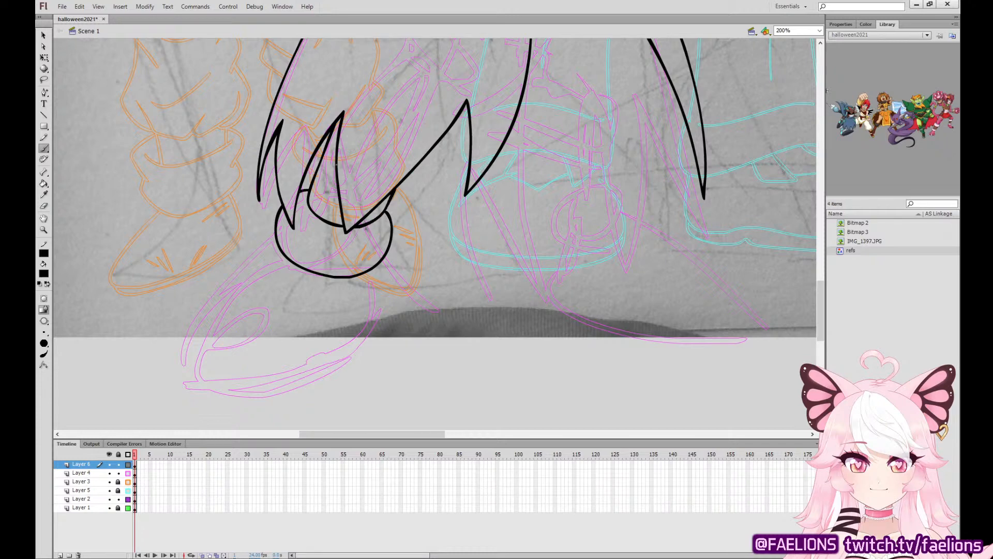
Try to ink the boot below the ankle cuff, and undo the boot, leg and cuff lines.
mouse_move(276, 237)
mouse_down()
mouse_move(224, 268)
mouse_move(186, 334)
mouse_move(221, 393)
mouse_move(289, 396)
mouse_move(333, 373)
mouse_move(261, 239)
mouse_move(192, 311)
mouse_move(209, 384)
mouse_move(290, 400)
mouse_move(343, 380)
mouse_move(374, 342)
mouse_move(378, 304)
mouse_move(218, 279)
mouse_move(186, 368)
mouse_move(247, 397)
mouse_move(307, 385)
mouse_move(352, 349)
mouse_move(363, 319)
mouse_move(256, 245)
mouse_move(190, 325)
mouse_move(230, 392)
mouse_move(303, 390)
mouse_move(349, 356)
mouse_move(374, 312)
mouse_move(375, 265)
mouse_up()
key(ctrl+z)
key(ctrl+z)
key(ctrl+z)
drag(656, 231, 574, 286)
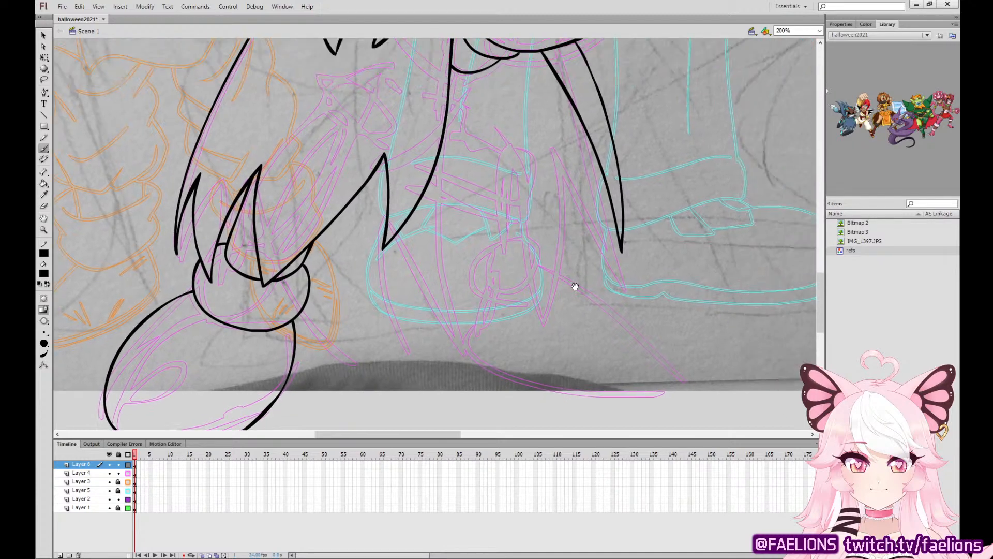
drag(646, 280, 654, 303)
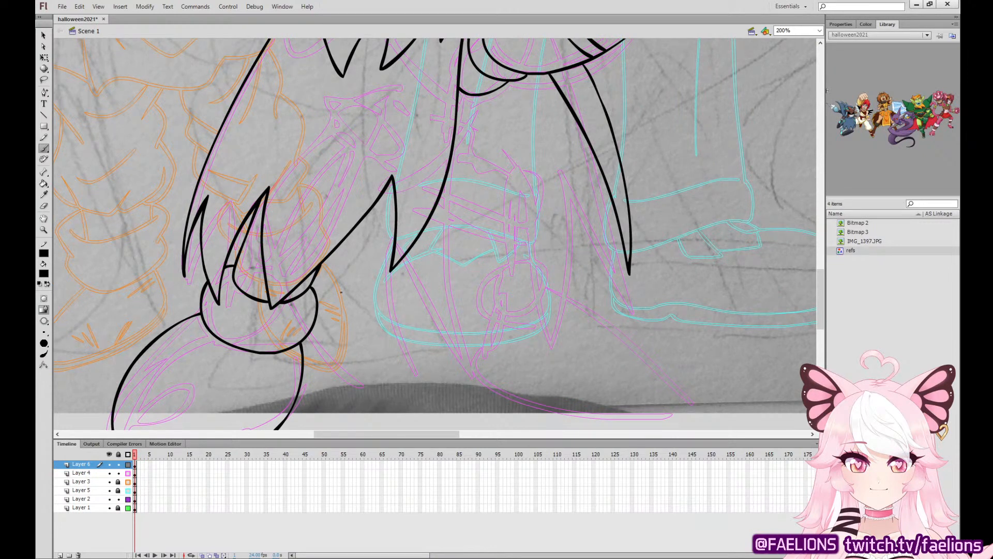
key(ctrl+z)
key(ctrl+z)
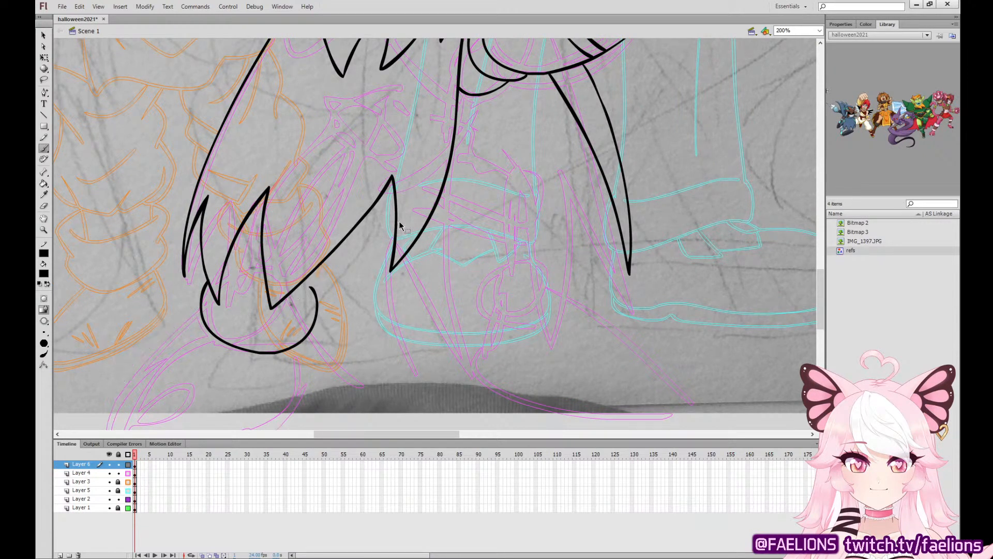
key(ctrl+z)
Fill the large cape and the narrow pointed strip under the arm with light grey.
key(k)
click(309, 140)
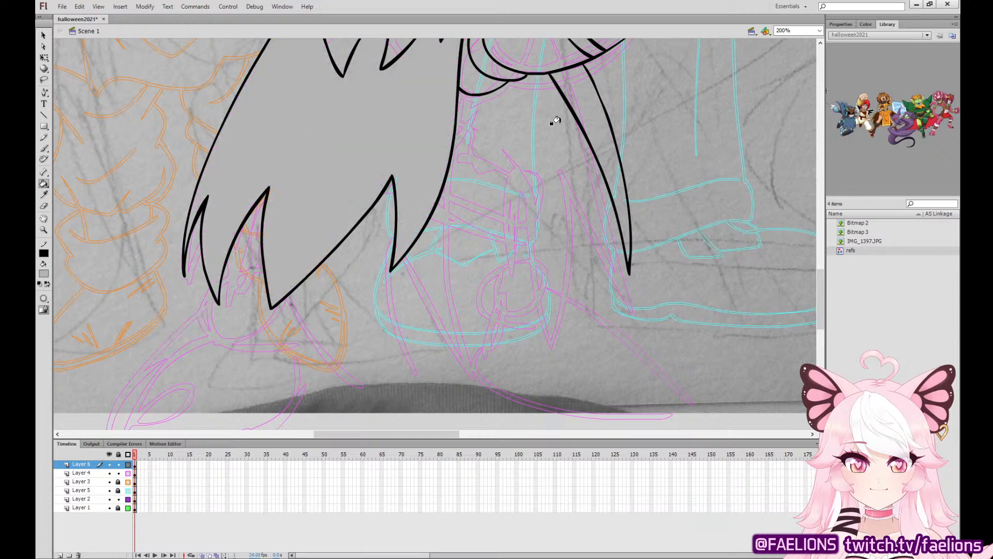
click(595, 122)
Ink the bent leg's thigh in black beside the grey cape and add the rounded knee guard at its end.
scroll(501, 95, down, 2)
key(b)
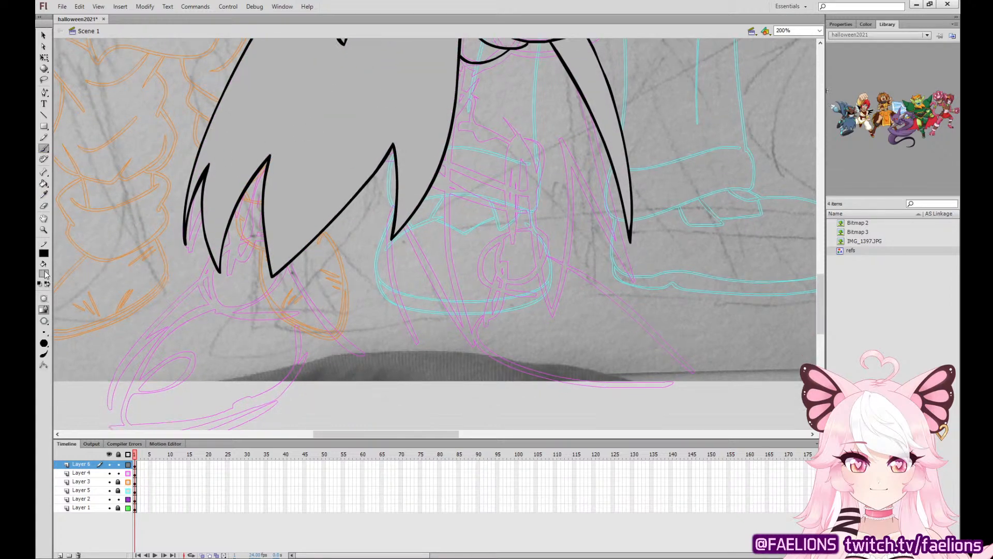
click(136, 463)
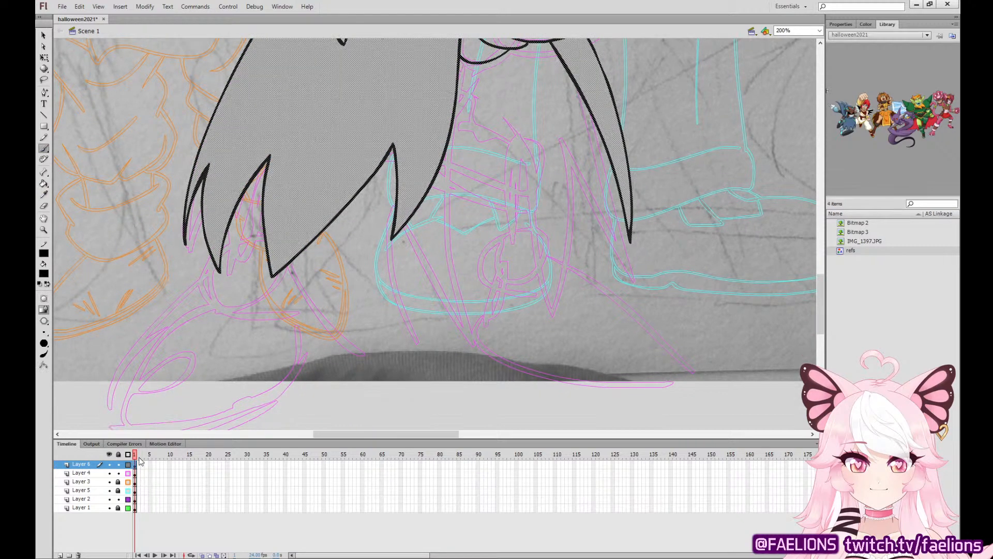
drag(489, 153, 452, 260)
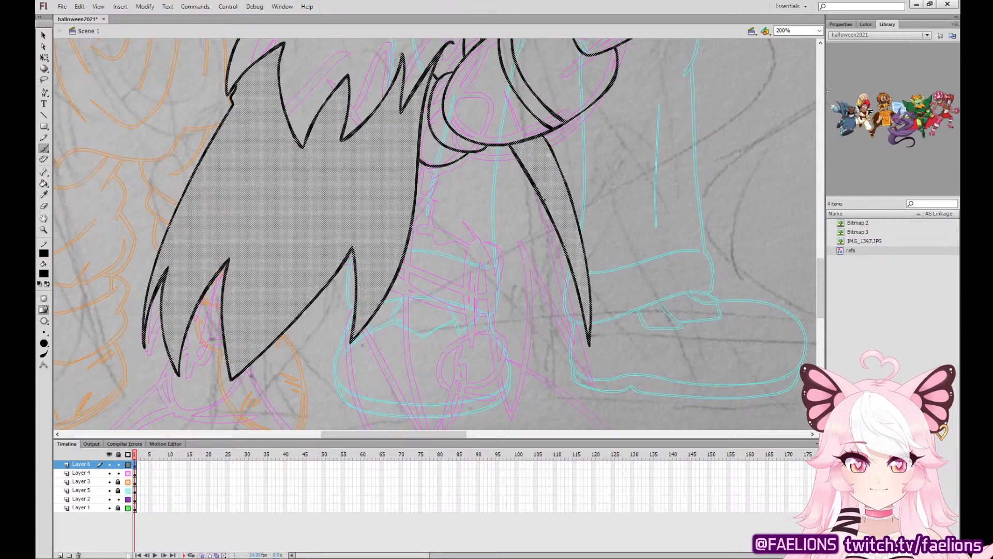
mouse_move(475, 230)
mouse_down()
mouse_move(459, 245)
mouse_move(450, 288)
mouse_move(485, 292)
mouse_move(499, 271)
mouse_move(493, 242)
mouse_move(414, 206)
mouse_up()
drag(448, 285, 397, 275)
drag(559, 267, 574, 208)
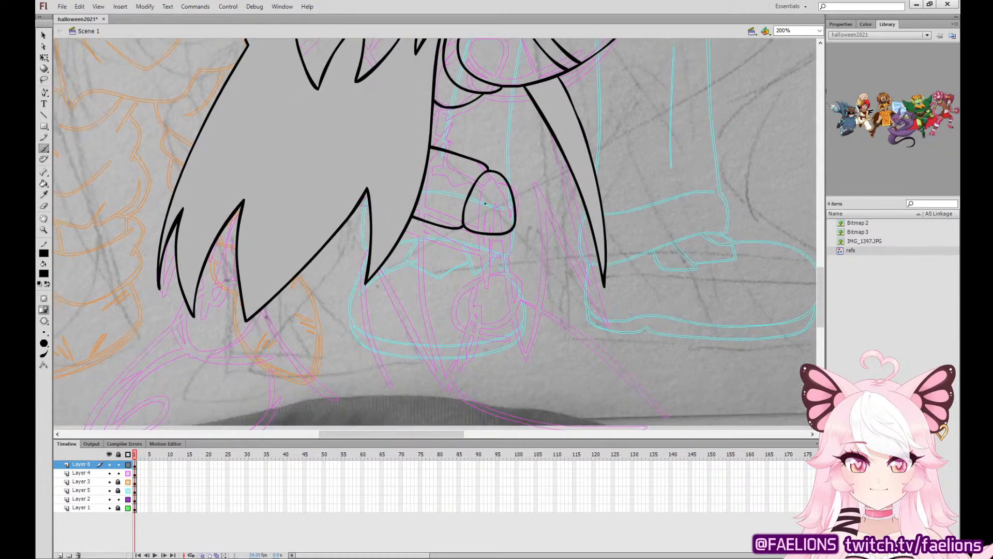
Ink the shin below the knee guard, the rounded ankle cuff and the large boot of the same leg.
drag(456, 226, 454, 267)
mouse_move(482, 298)
mouse_down()
mouse_move(515, 291)
mouse_move(520, 226)
mouse_up()
mouse_move(464, 285)
mouse_down()
mouse_move(450, 301)
mouse_move(460, 328)
mouse_move(479, 340)
mouse_move(531, 323)
mouse_move(521, 279)
mouse_up()
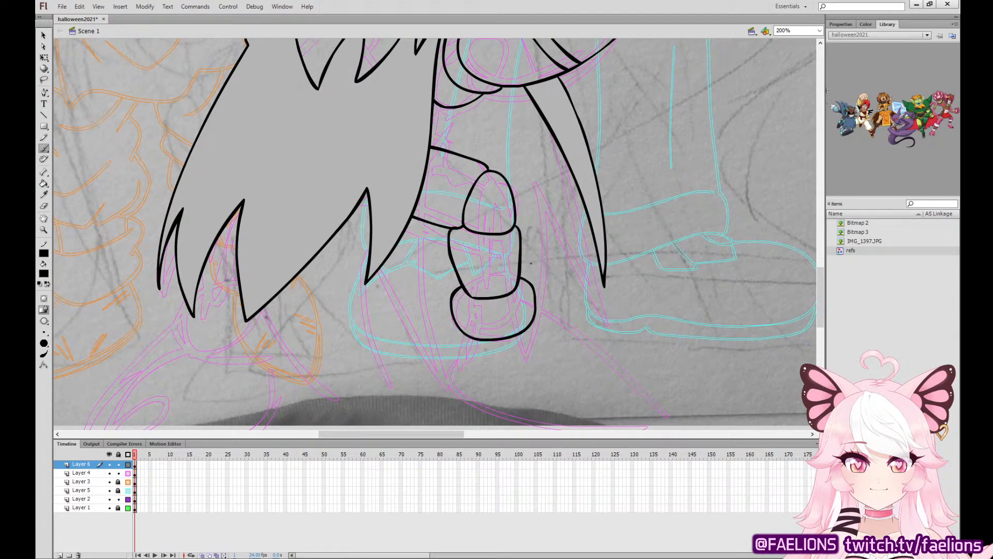
drag(655, 256, 563, 138)
mouse_move(369, 213)
mouse_down()
mouse_move(369, 283)
mouse_move(445, 319)
mouse_move(514, 327)
mouse_move(544, 307)
mouse_move(545, 270)
mouse_move(504, 216)
mouse_move(441, 200)
mouse_up()
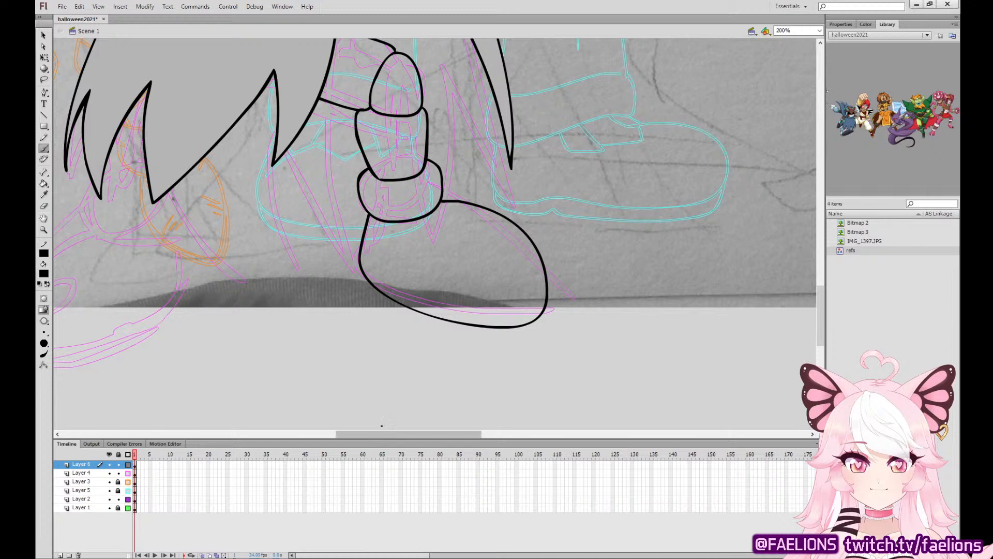
Ink the other leg's shin where it shows behind the cape's hem spikes, and its rounded ankle cuff.
mouse_move(134, 88)
mouse_down()
mouse_move(121, 137)
mouse_move(151, 190)
mouse_move(177, 185)
mouse_up()
key(ctrl+z)
mouse_move(148, 89)
mouse_down()
mouse_move(125, 135)
mouse_move(149, 188)
mouse_move(184, 182)
mouse_move(190, 170)
mouse_up()
drag(446, 253, 573, 314)
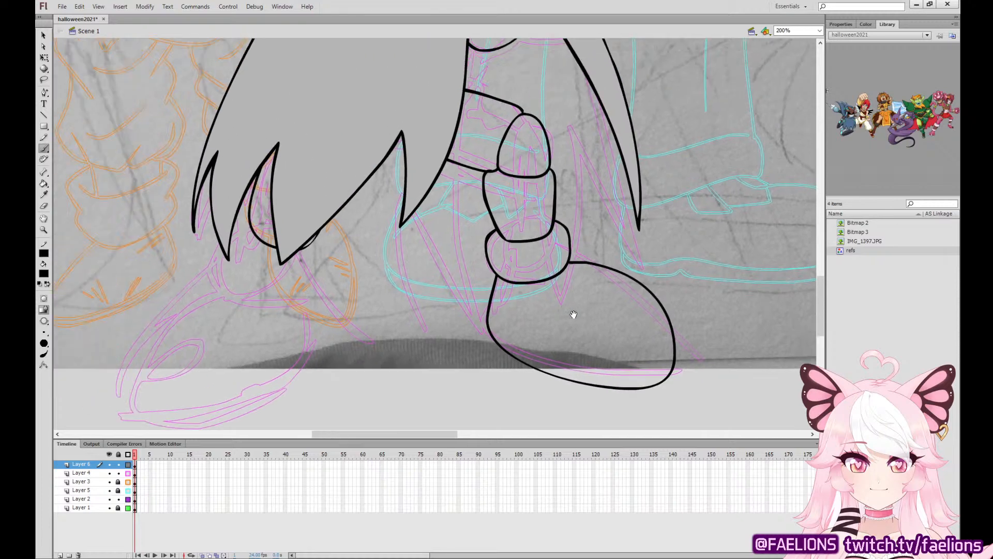
mouse_move(271, 162)
mouse_down()
mouse_move(226, 235)
mouse_move(230, 286)
mouse_move(288, 299)
mouse_up()
key(ctrl+z)
mouse_move(249, 206)
mouse_down()
mouse_move(225, 232)
mouse_move(221, 275)
mouse_move(262, 303)
mouse_up()
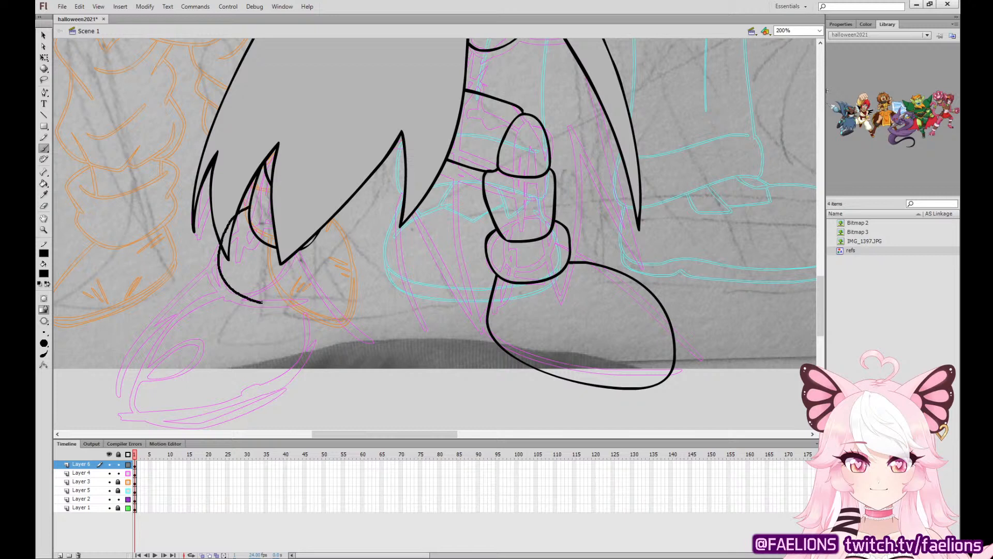
key(ctrl+z)
mouse_move(250, 203)
mouse_down()
mouse_move(221, 233)
mouse_move(227, 279)
mouse_move(274, 297)
mouse_move(301, 290)
mouse_move(321, 265)
mouse_move(324, 232)
mouse_up()
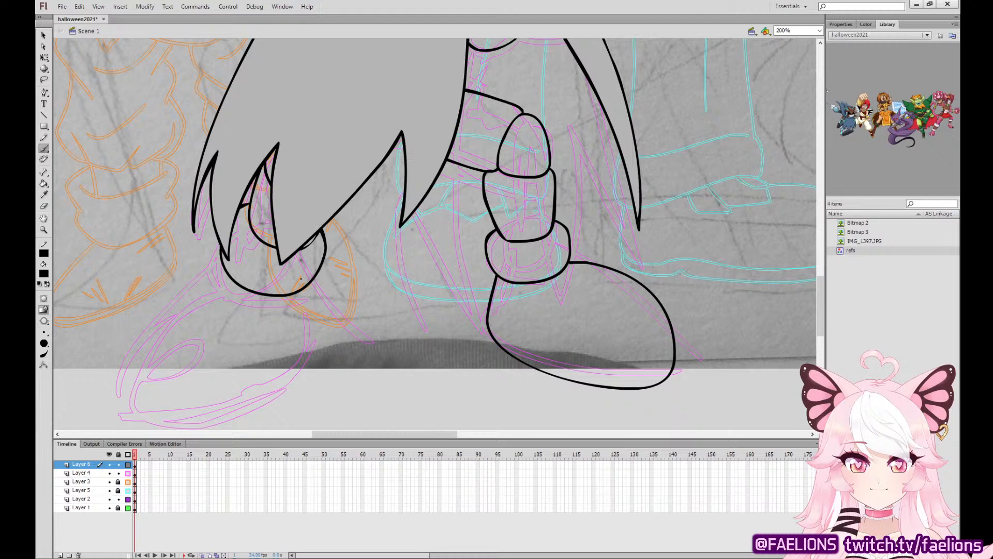
Ink the large boot below the second ankle cuff, redrawing it more upright than the sketch.
mouse_move(243, 266)
mouse_down()
mouse_move(258, 236)
mouse_move(209, 249)
mouse_move(158, 345)
mouse_move(182, 385)
mouse_move(241, 397)
mouse_move(278, 381)
mouse_move(299, 349)
mouse_move(319, 247)
mouse_up()
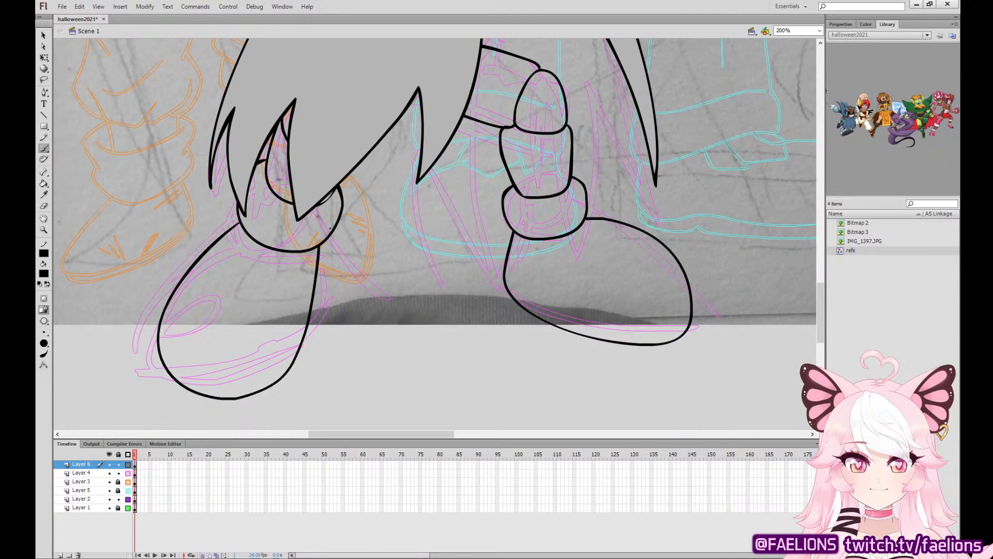
key(ctrl+z)
mouse_move(239, 221)
mouse_down()
mouse_move(186, 334)
mouse_move(214, 391)
mouse_move(269, 397)
mouse_move(329, 374)
mouse_move(344, 318)
mouse_move(334, 227)
mouse_up()
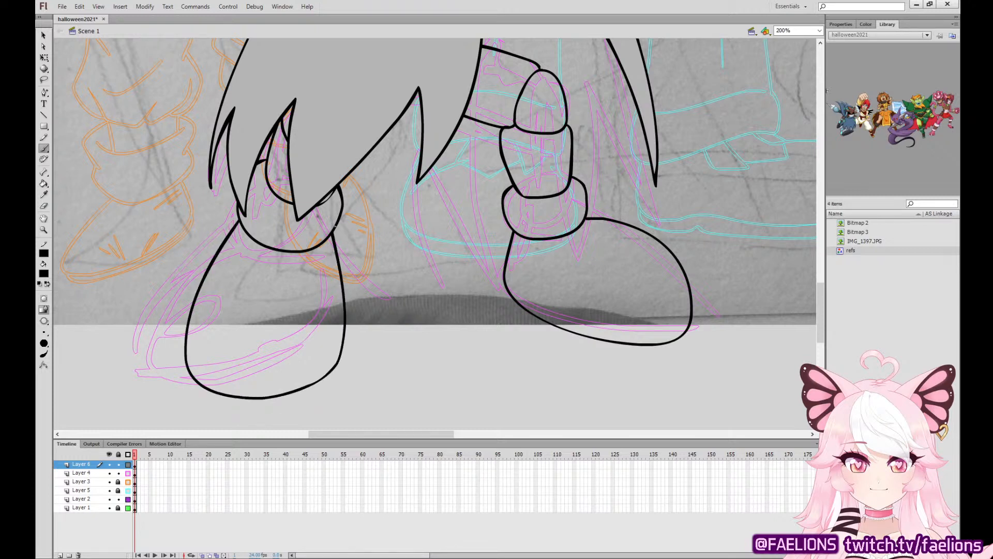
Ink an extra pointed fold between the cape's outermost hem spikes.
drag(572, 220, 587, 353)
mouse_move(241, 248)
mouse_down()
mouse_move(240, 335)
mouse_move(245, 314)
mouse_up()
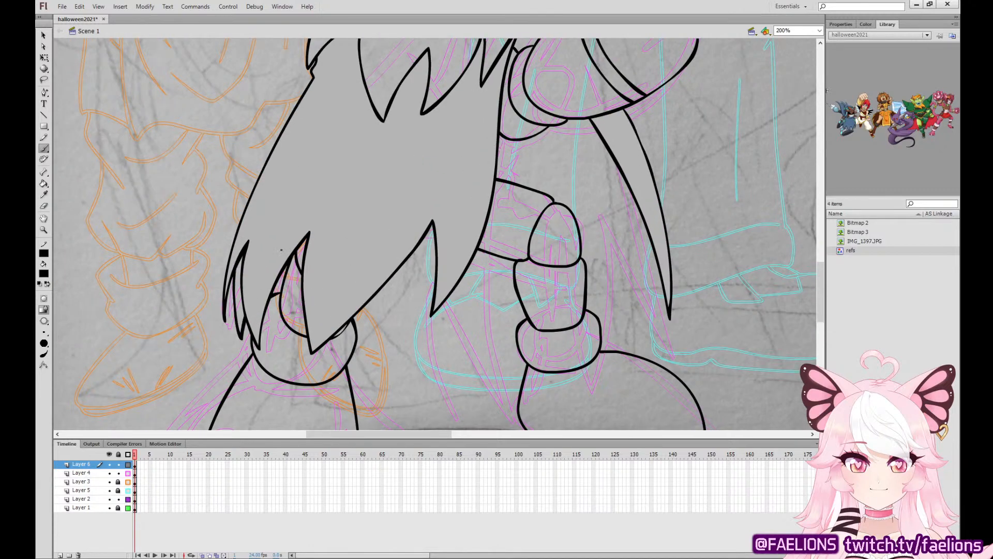
Ink a pointed cape hem spike beside the front leg's knee guard, redrawing it until it tapers cleanly.
drag(651, 223, 632, 322)
key(ctrl+z)
mouse_move(644, 209)
mouse_down()
mouse_move(638, 332)
mouse_move(581, 238)
mouse_up()
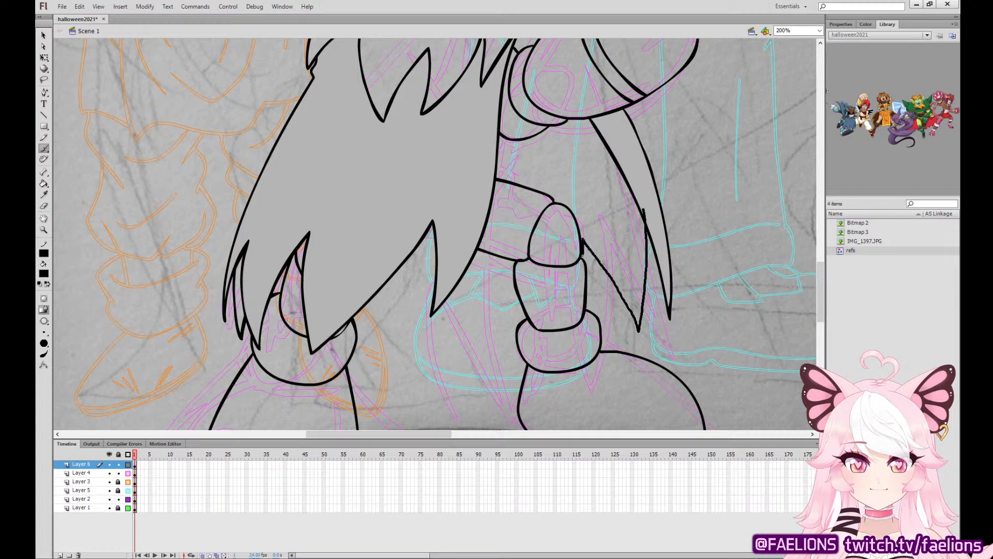
key(ctrl+z)
mouse_move(641, 208)
mouse_down()
mouse_move(643, 238)
mouse_move(617, 290)
mouse_move(585, 236)
mouse_move(584, 256)
mouse_move(588, 248)
mouse_move(624, 303)
mouse_move(641, 266)
mouse_move(641, 220)
mouse_move(641, 285)
mouse_move(595, 236)
mouse_move(588, 265)
mouse_up()
key(ctrl+z)
key(ctrl+z)
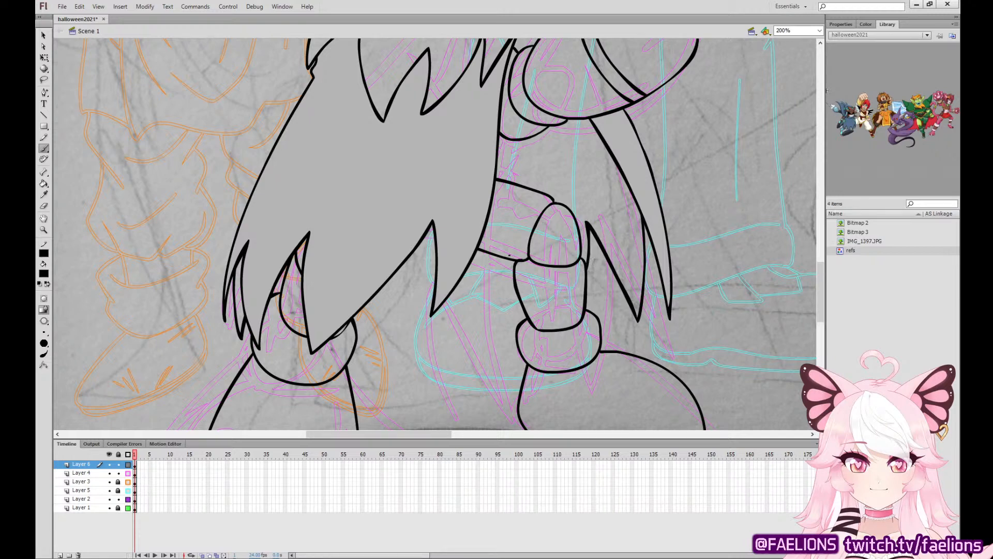
Ink two pointed back-cape spikes showing between the legs, behind the front hem.
mouse_move(510, 255)
mouse_down()
mouse_move(478, 334)
mouse_move(460, 263)
mouse_up()
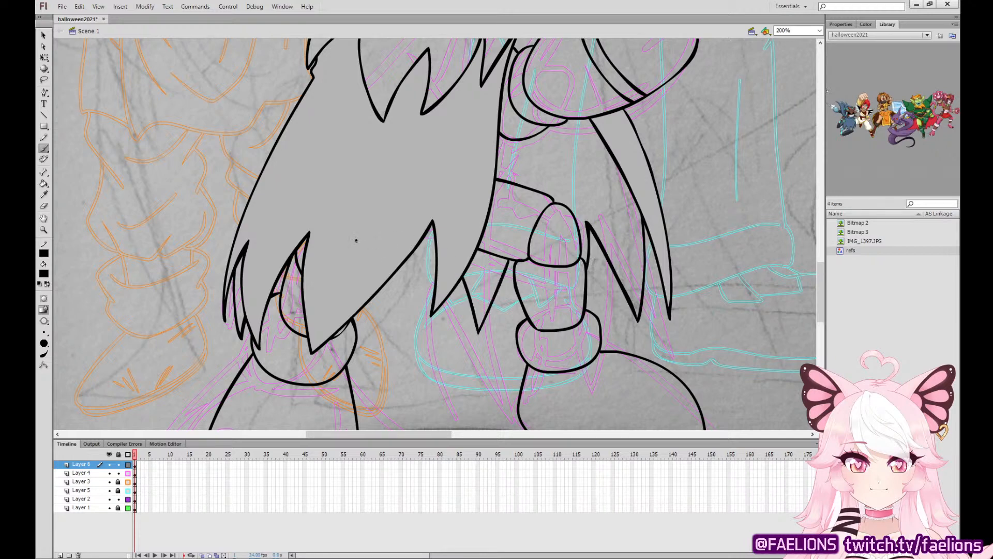
mouse_move(356, 240)
mouse_down()
mouse_move(368, 333)
mouse_move(429, 236)
mouse_move(376, 307)
mouse_move(388, 333)
mouse_move(442, 231)
mouse_up()
key(ctrl+z)
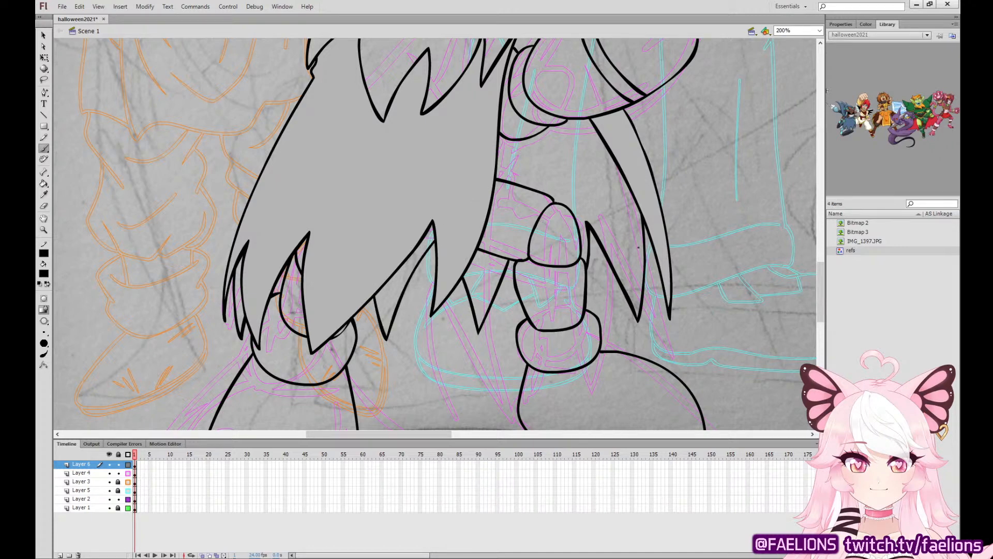
Ink short curved fold lines on the hood just above the side hair tuft.
drag(638, 247, 564, 405)
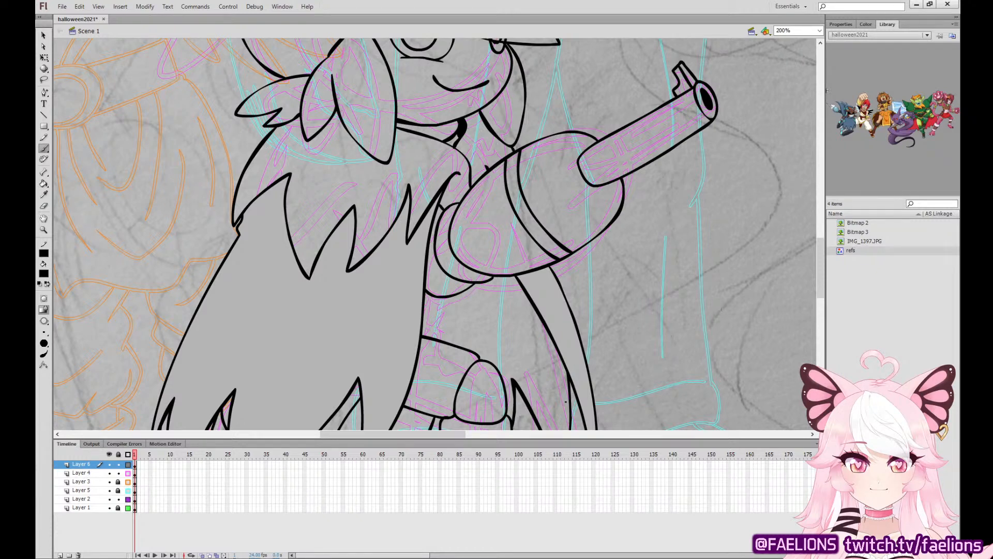
mouse_move(604, 169)
mouse_down()
mouse_move(546, 359)
mouse_move(585, 292)
mouse_move(614, 271)
mouse_up()
key(v)
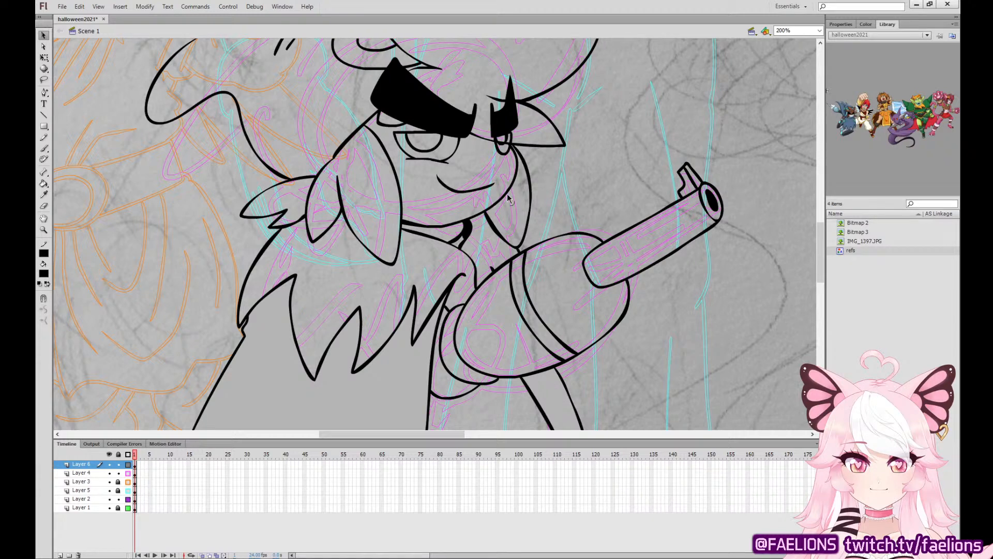
key(b)
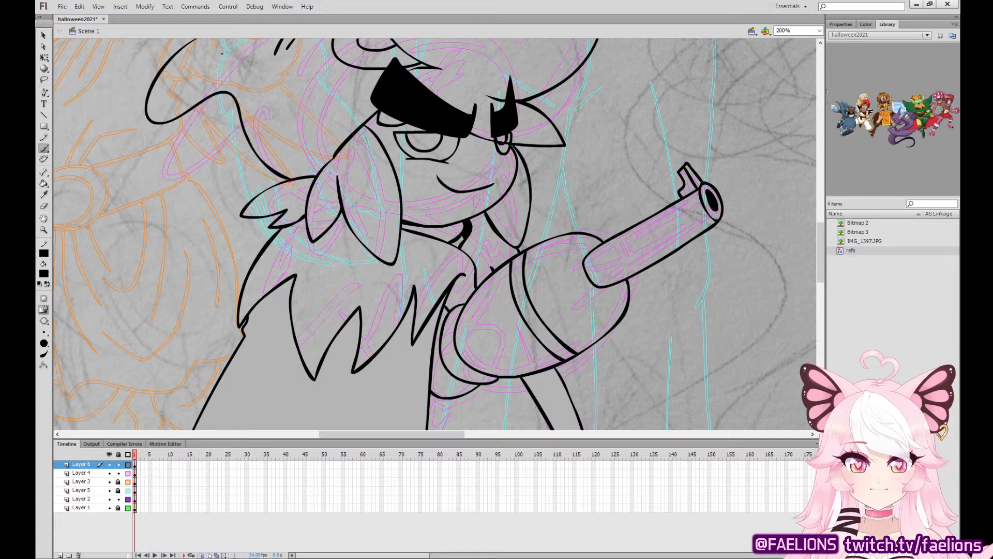
mouse_move(314, 176)
mouse_down()
mouse_move(303, 103)
mouse_move(293, 147)
mouse_up()
key(ctrl+z)
click(43, 35)
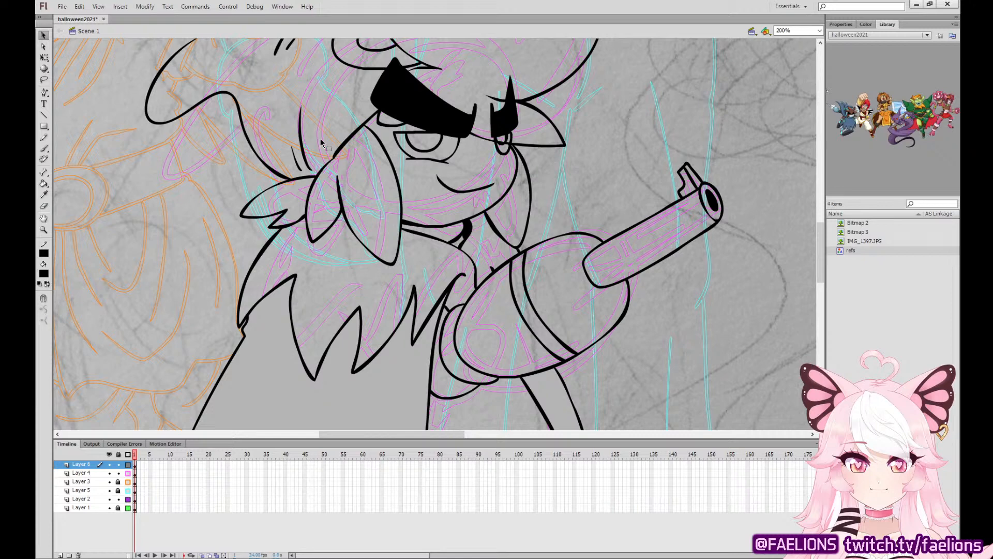
key(b)
Add a small pointed tuft to the upper edge of the thick black eyebrow.
click(135, 464)
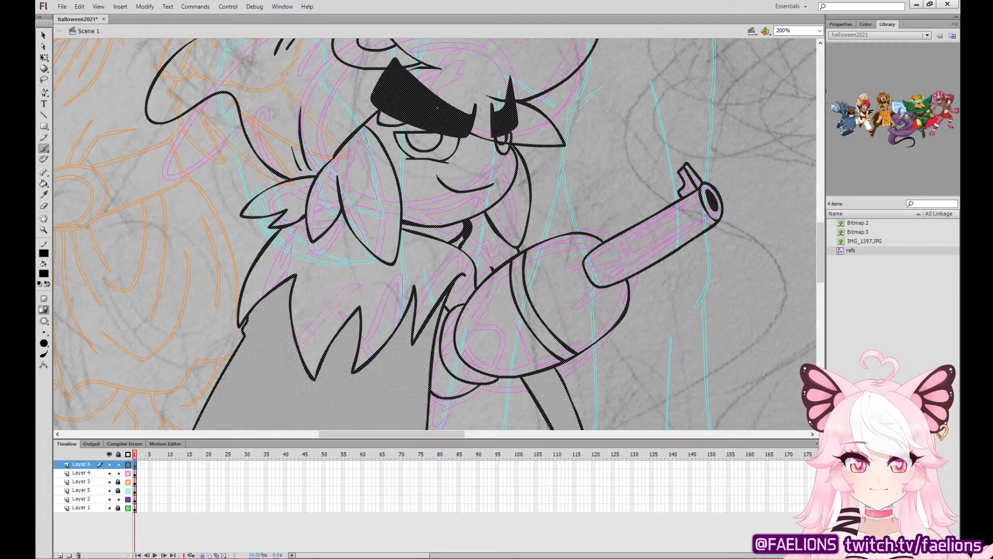
mouse_move(437, 108)
mouse_down()
mouse_move(446, 92)
mouse_move(445, 101)
mouse_up()
key(ctrl+z)
key(ctrl+z)
key(v)
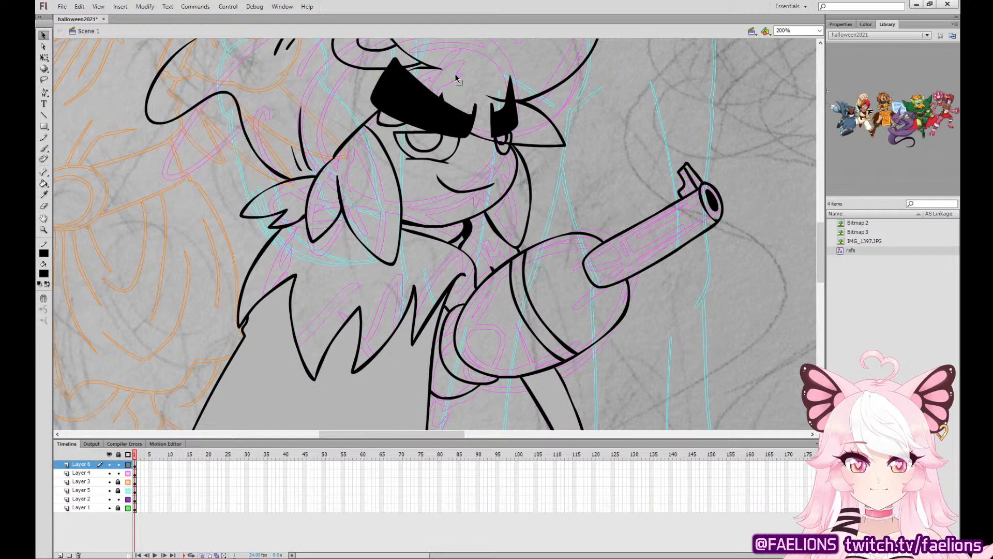
Delete the grey fill from inside the cape so only its ink lines remain.
drag(523, 205, 487, 310)
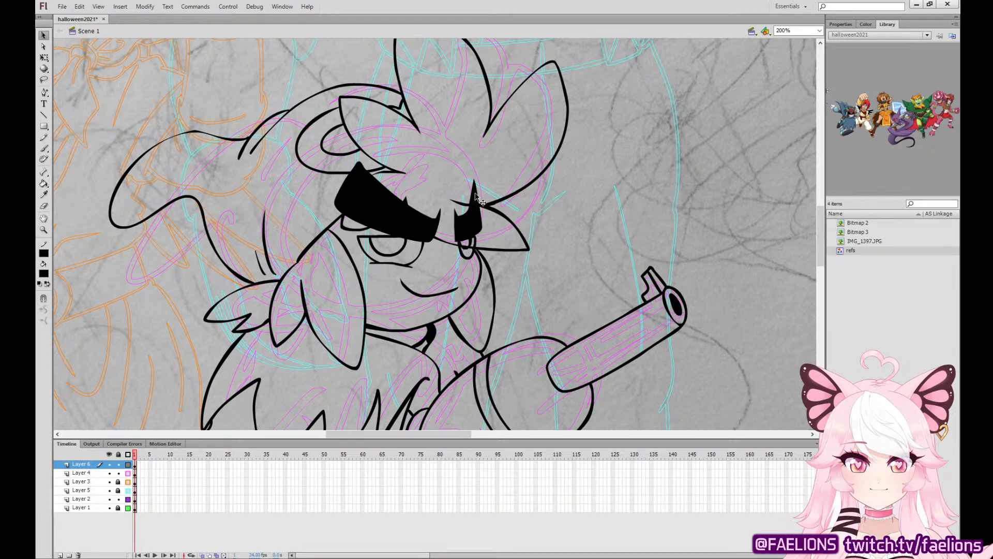
scroll(572, 289, down, 5)
key(ctrl+minus)
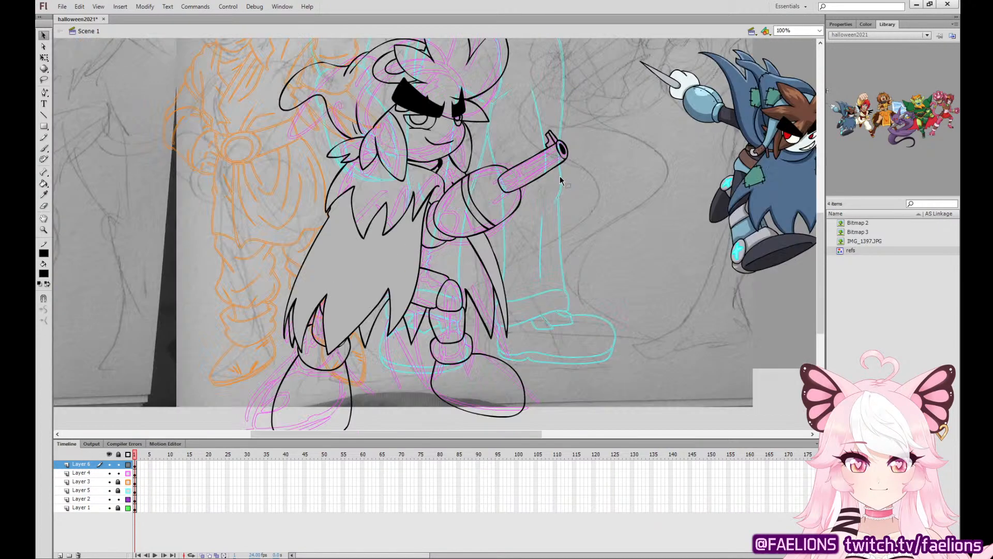
drag(561, 191, 562, 213)
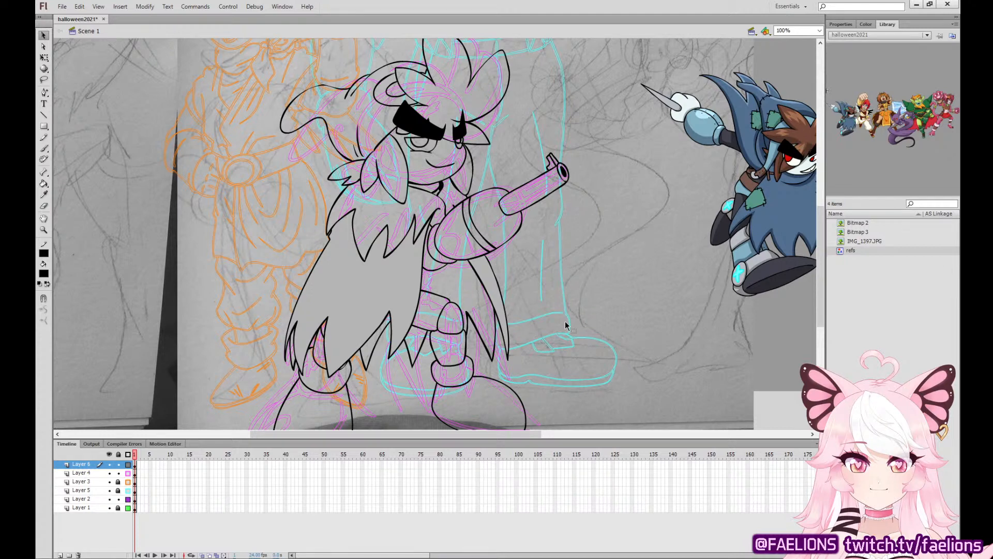
key(ctrl+equal)
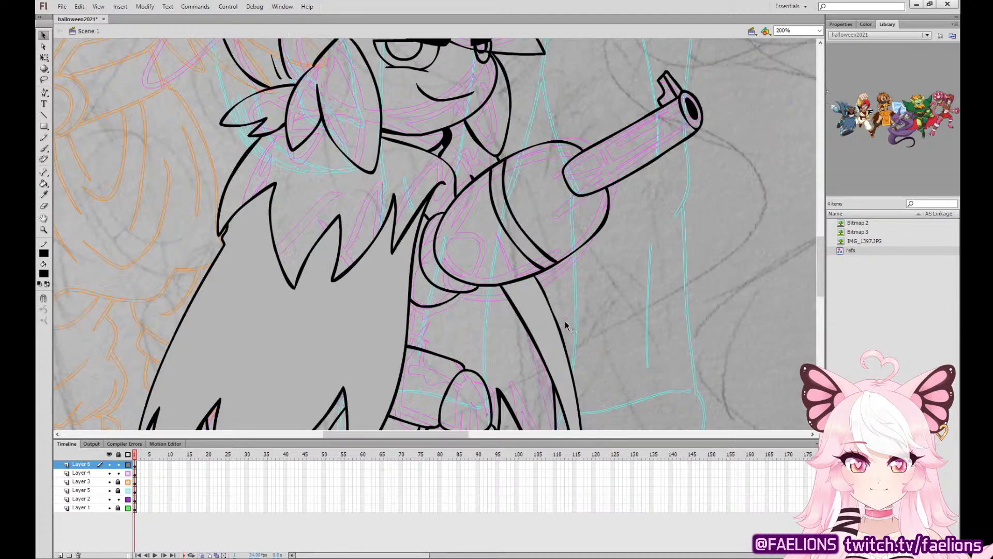
key(b)
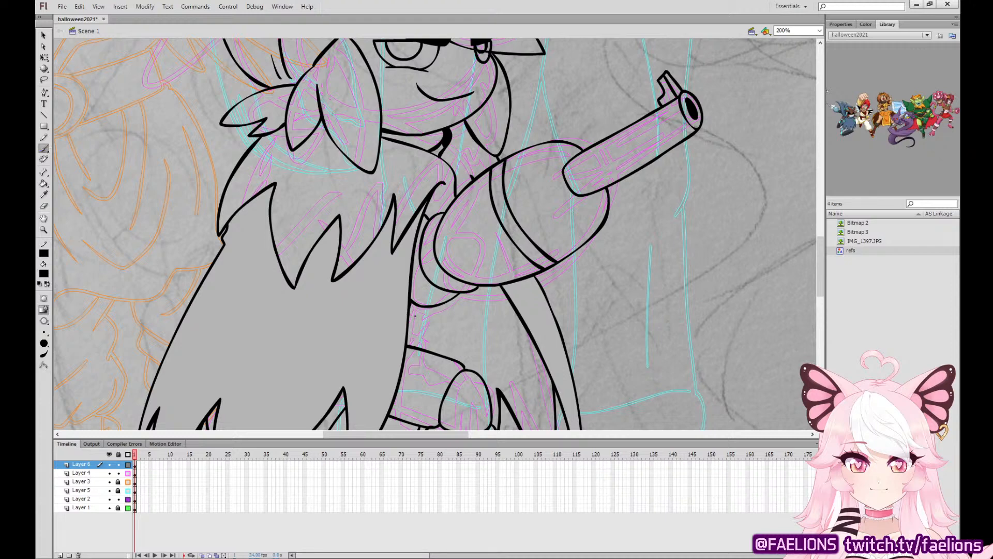
key(ctrl+minus)
key(q)
click(396, 266)
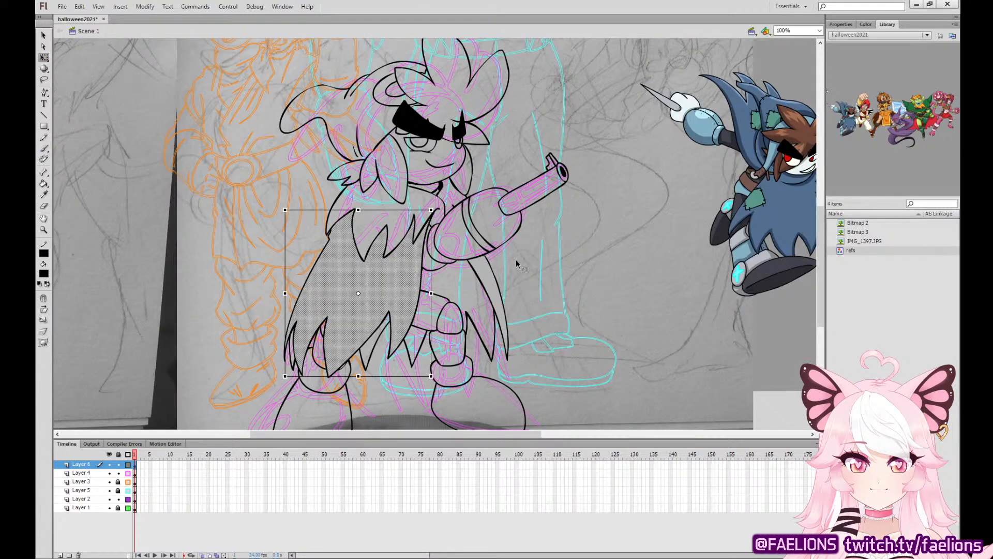
key(Delete)
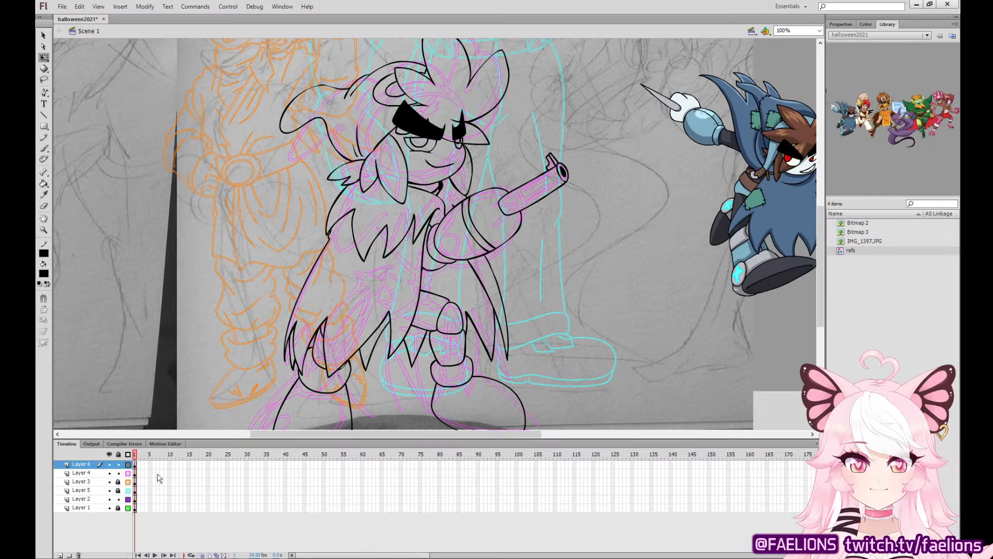
Paste the blue-capped puppet reference image and place it below the caped character in the colored reference lineup.
click(136, 465)
key(ctrl+minus)
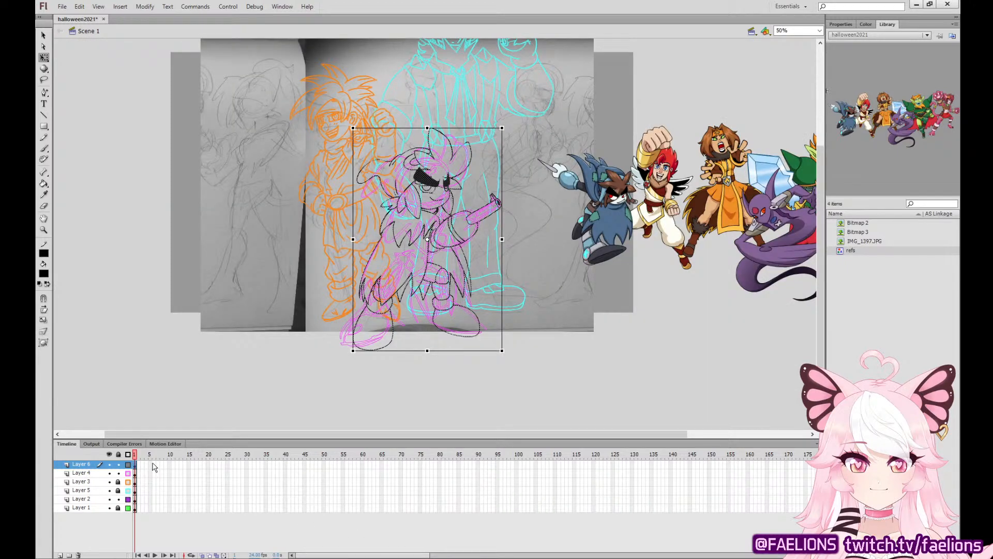
key(ctrl+v)
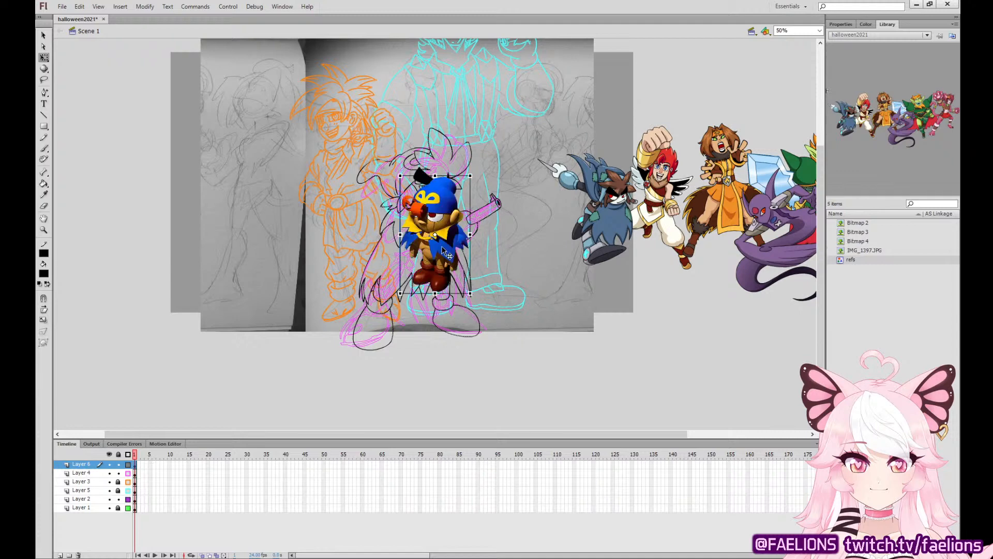
drag(442, 247, 664, 305)
click(598, 357)
key(ctrl+1)
drag(791, 219, 665, 213)
drag(749, 309, 576, 257)
drag(758, 336, 646, 308)
click(543, 344)
Fill the face with the pale skin color sampled from the caped reference character.
click(43, 195)
click(583, 201)
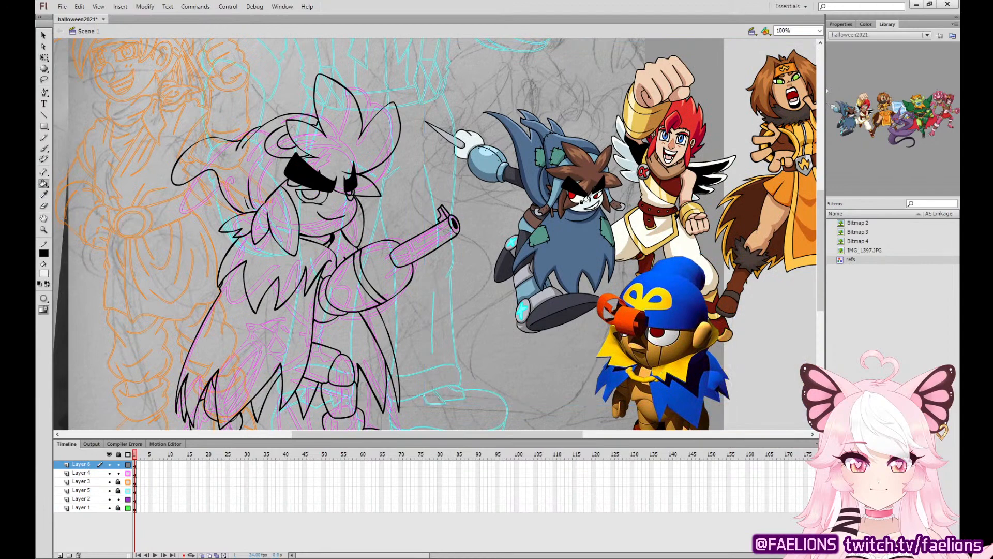
click(349, 218)
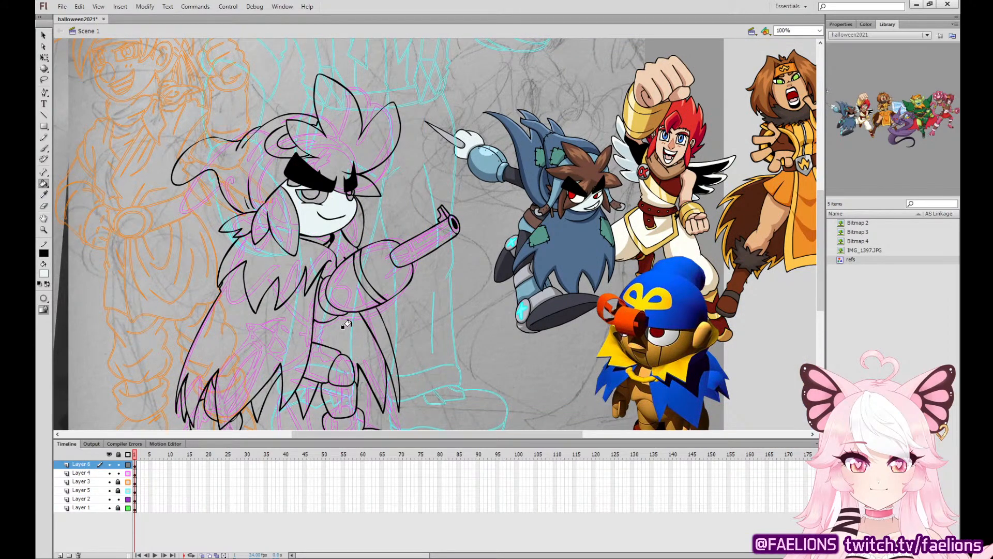
scroll(386, 360, down, 2)
Fill the spiky hair, the side locks and the rear tuft with the brown sampled from the caped reference character.
click(43, 195)
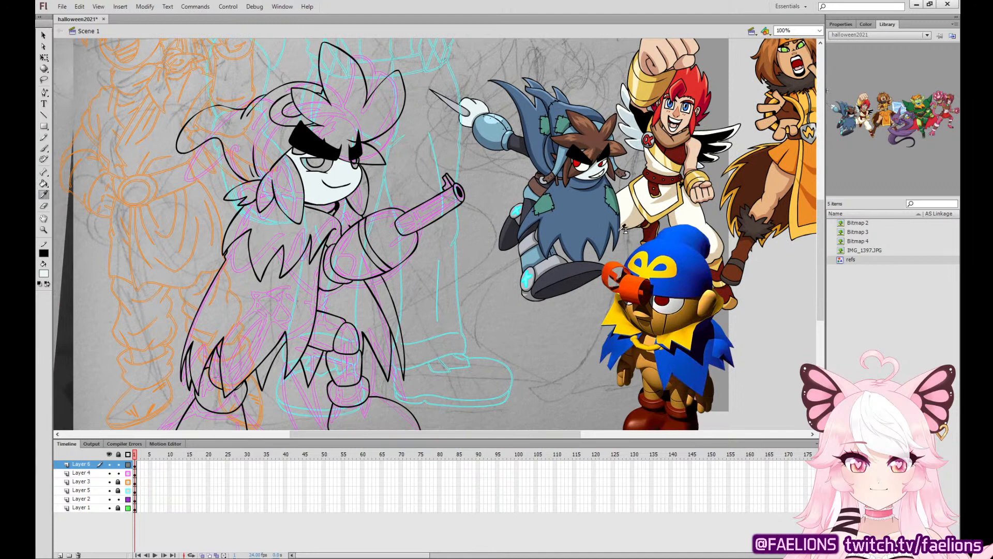
click(596, 210)
click(43, 194)
click(607, 165)
click(330, 118)
click(278, 175)
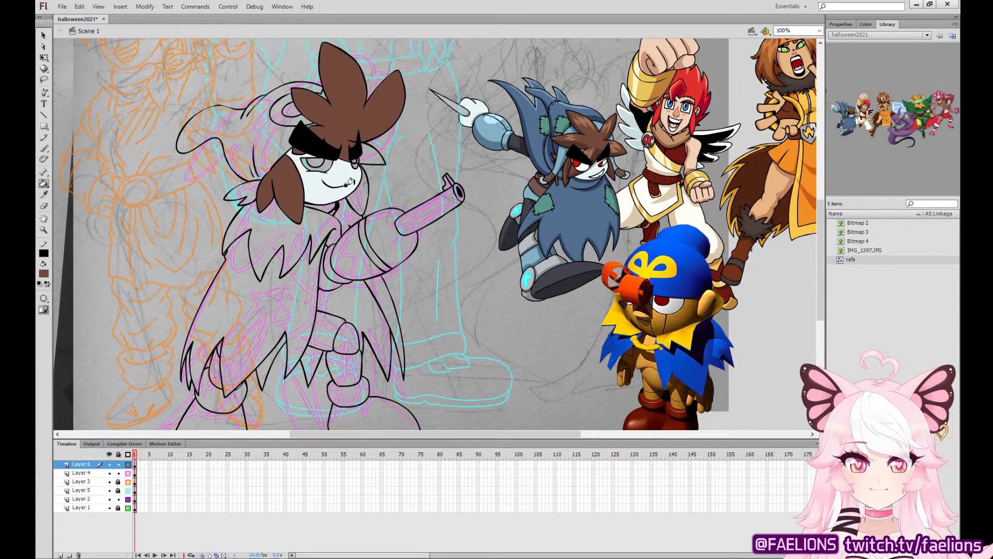
click(348, 184)
Fill the hat and the cape's outer side with the bright blue sampled from the puppet reference's cap.
click(43, 195)
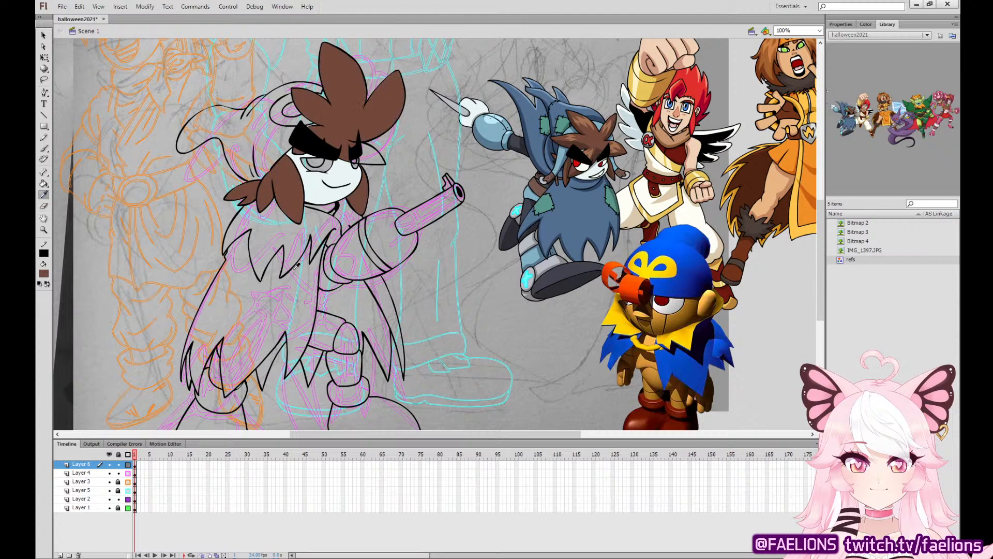
click(694, 260)
click(286, 101)
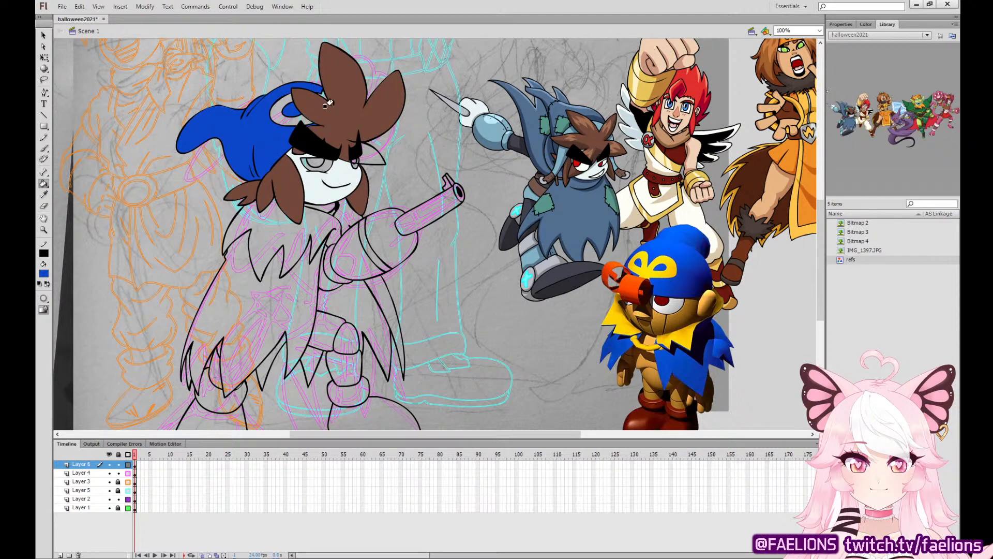
click(327, 248)
click(378, 285)
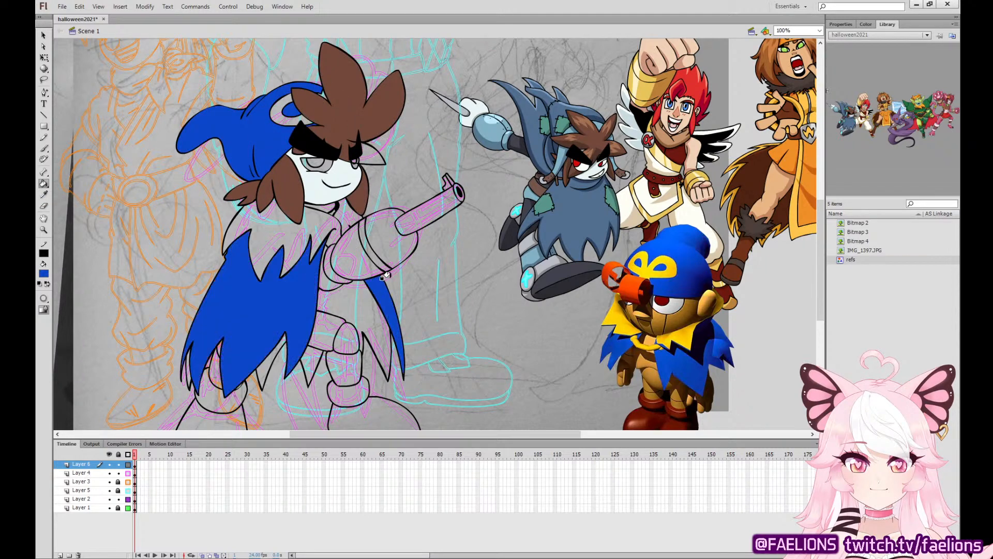
Fill the cape's inner lining and the back hem spikes with a dark navy sampled from the puppet reference.
click(44, 196)
click(708, 341)
click(378, 322)
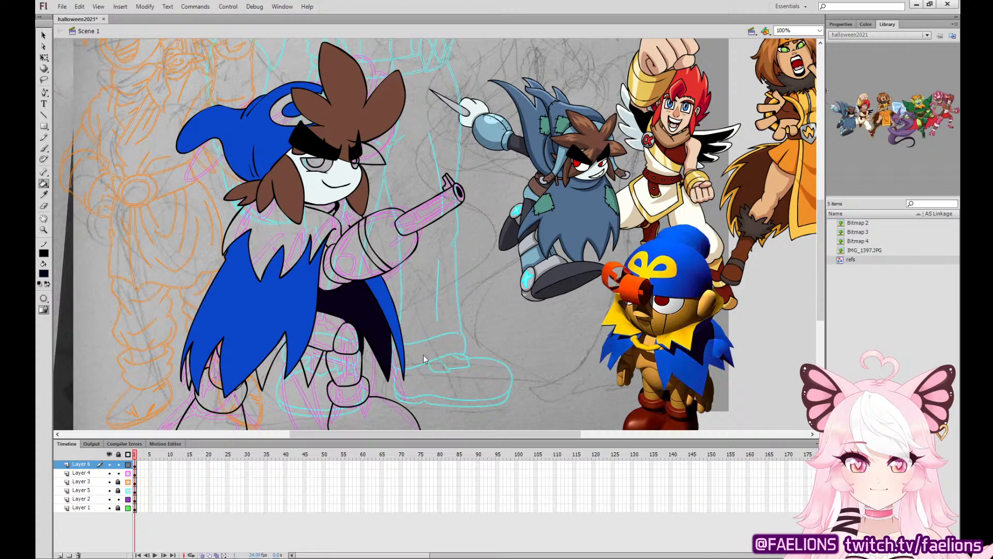
click(366, 299)
click(305, 350)
click(256, 363)
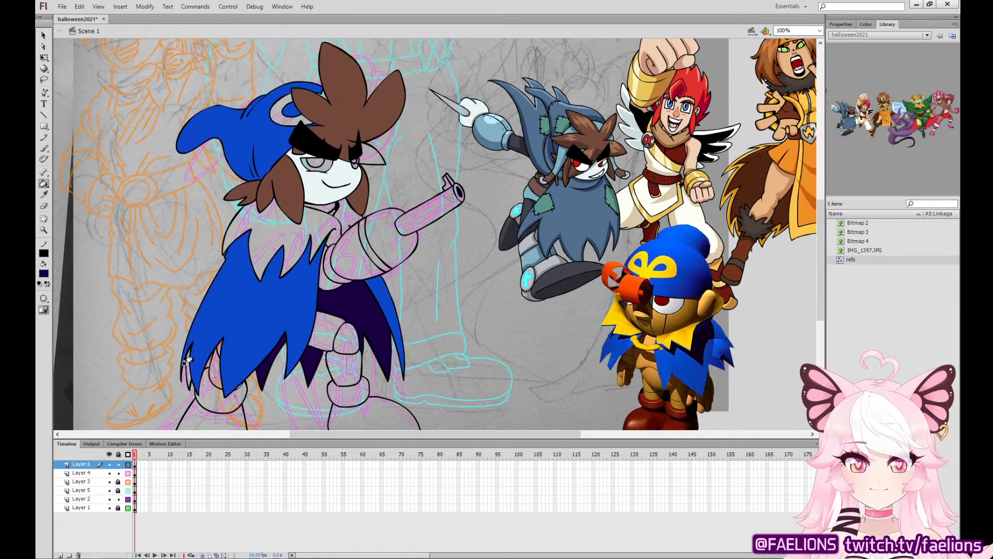
click(185, 352)
Fill the jagged collar and hat emblem with the puppet reference's golden yellow, and the remaining hair tuft with the hair's brown.
key(i)
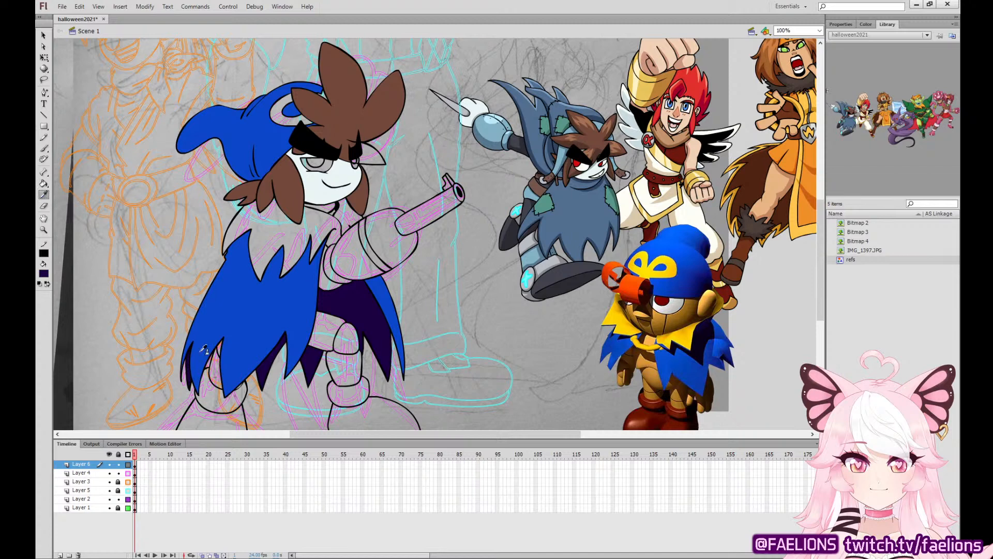
click(684, 333)
click(319, 245)
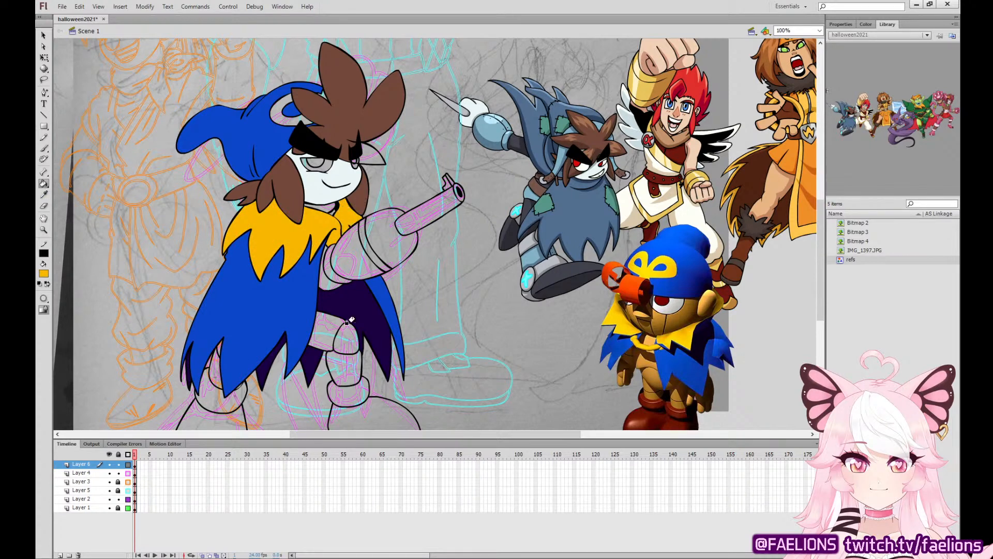
click(272, 105)
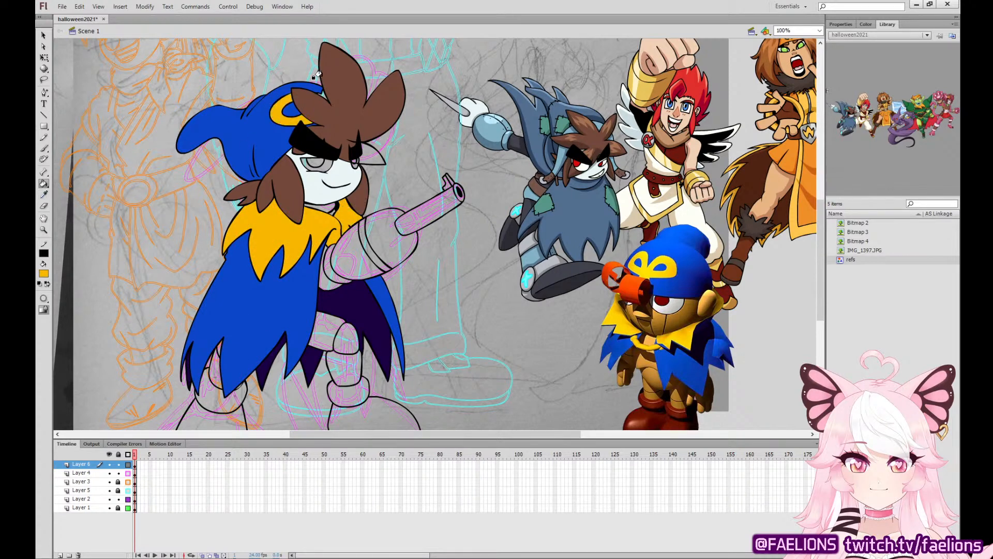
key(i)
click(331, 78)
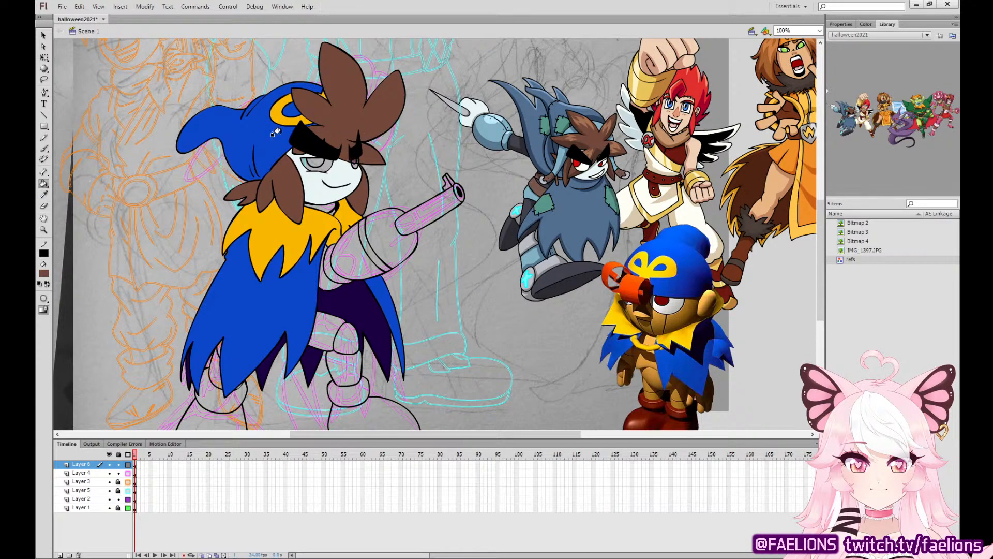
Fill the irises with red and the eye whites with white, using colors sampled from the caped reference character.
click(44, 197)
click(578, 161)
click(313, 161)
click(44, 195)
click(602, 161)
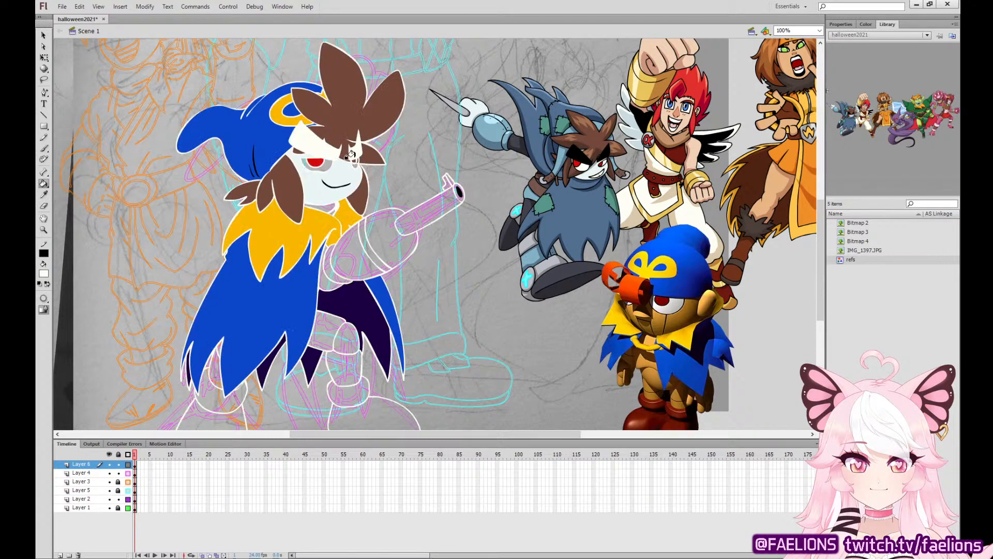
click(354, 163)
Fill the arm cannon's sleeve segments and the legs with the tan sampled from the puppet reference's wooden face.
click(44, 195)
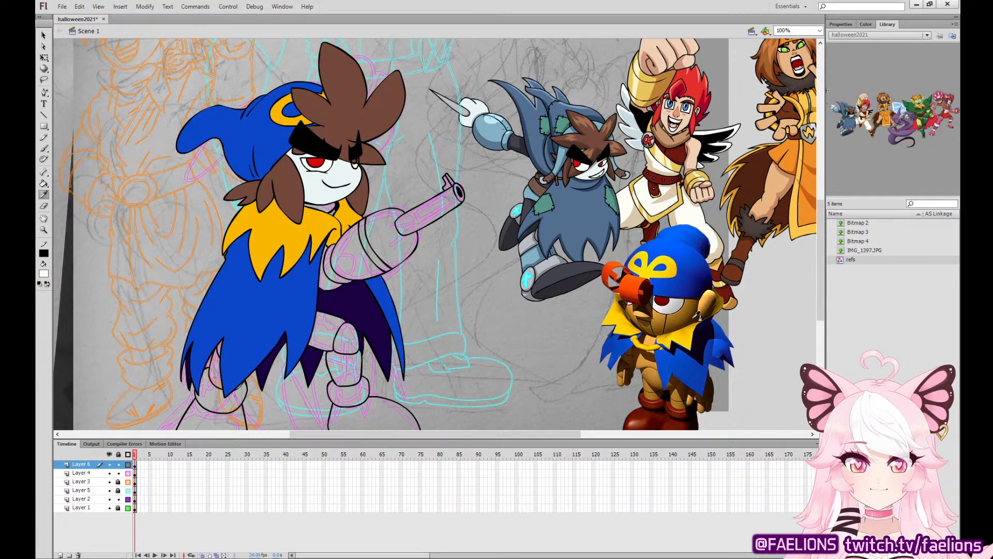
click(661, 313)
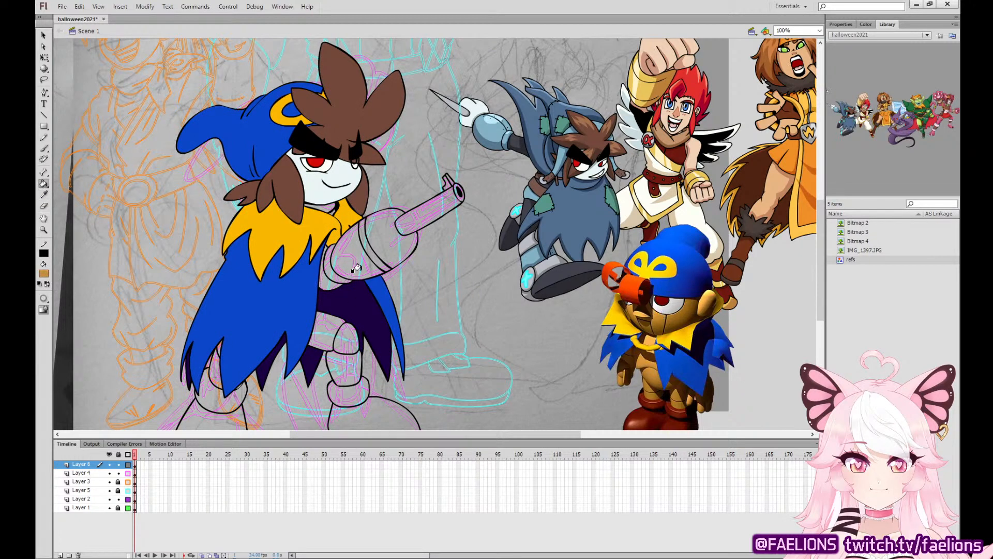
drag(417, 269, 427, 230)
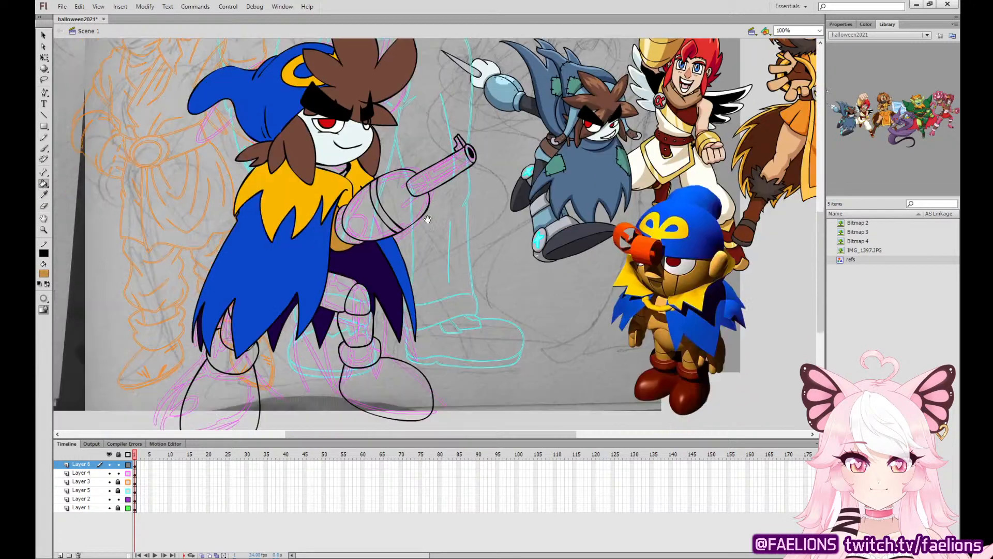
click(394, 186)
click(376, 207)
click(365, 211)
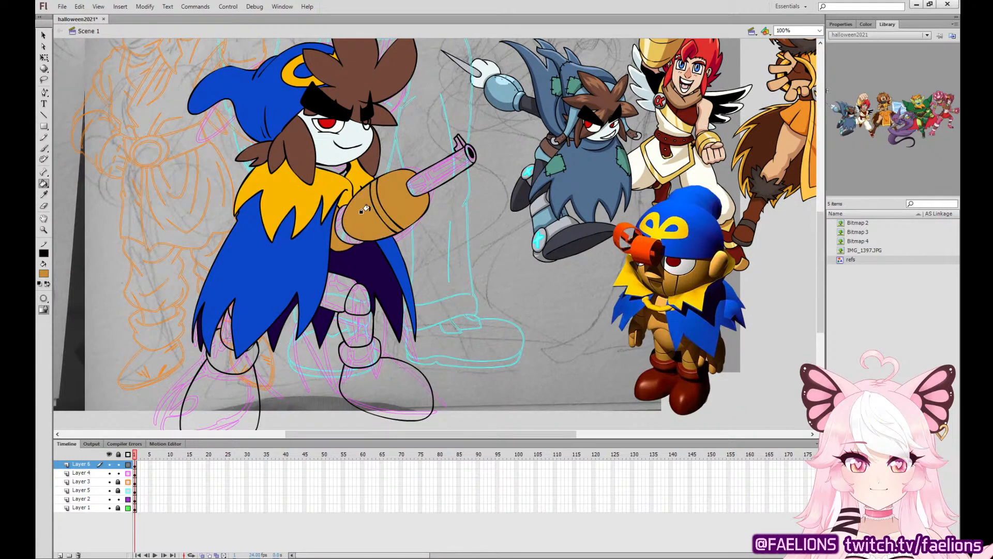
click(335, 300)
click(356, 329)
click(228, 329)
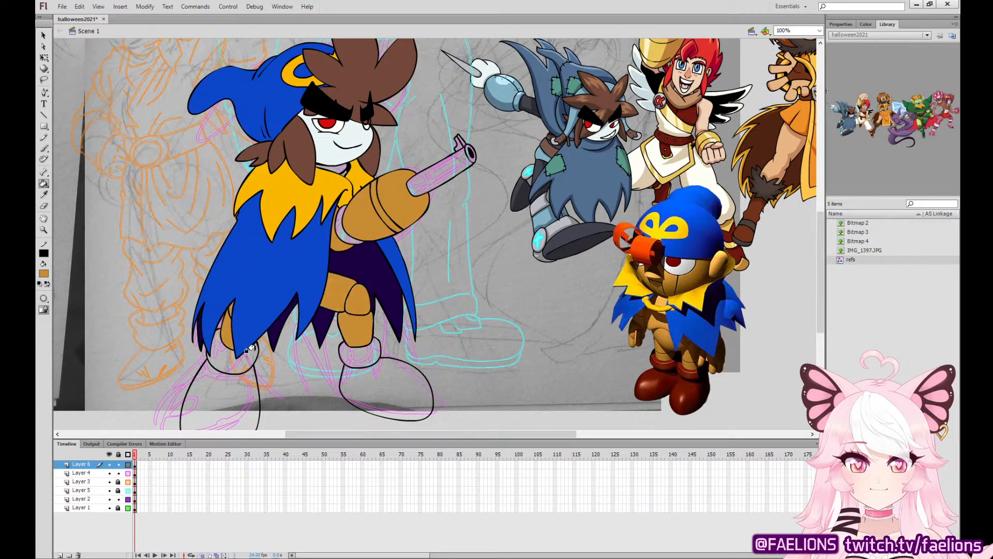
Fill the boots, boot cuffs, neck and shoulder joint with the dark red sampled from the puppet reference's shoes.
click(44, 195)
click(697, 385)
click(394, 390)
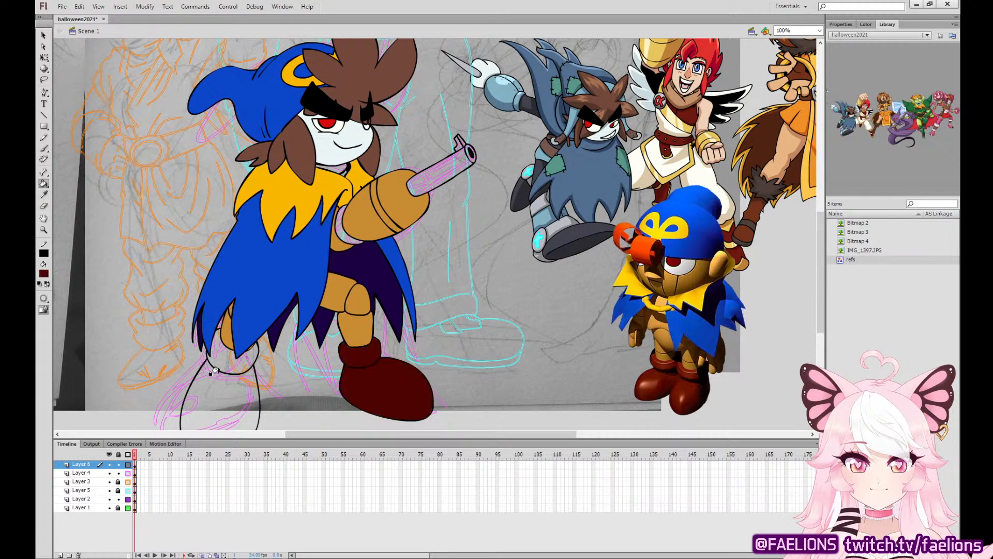
click(218, 377)
click(237, 357)
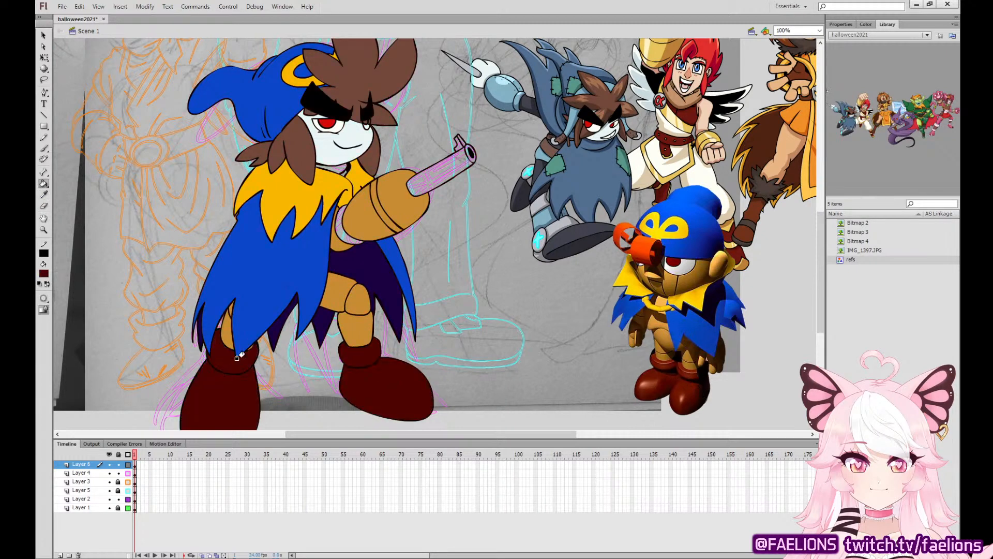
click(336, 226)
click(335, 166)
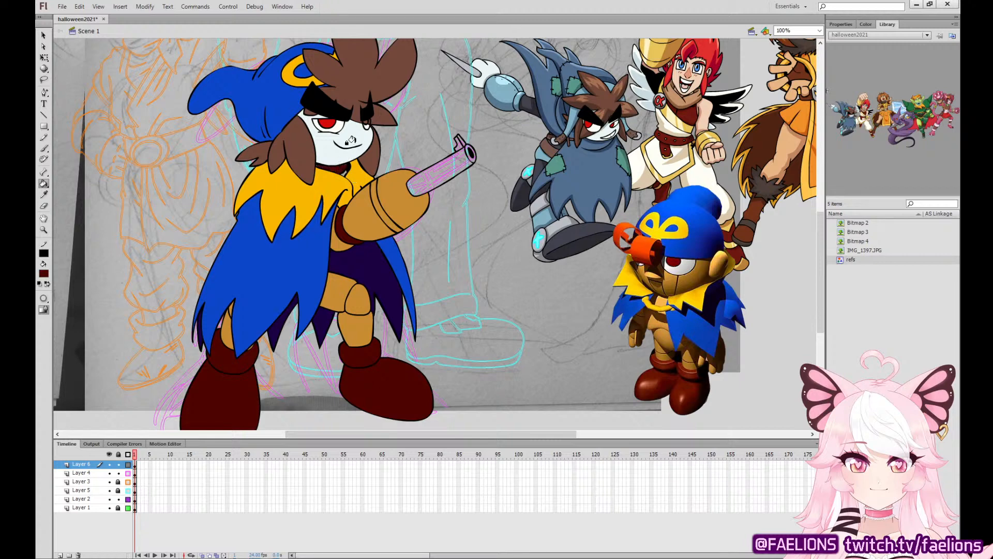
Fill the cannon barrel with blue-gray, and its muzzle rim and front sight with gray tones.
click(44, 194)
click(362, 221)
click(44, 195)
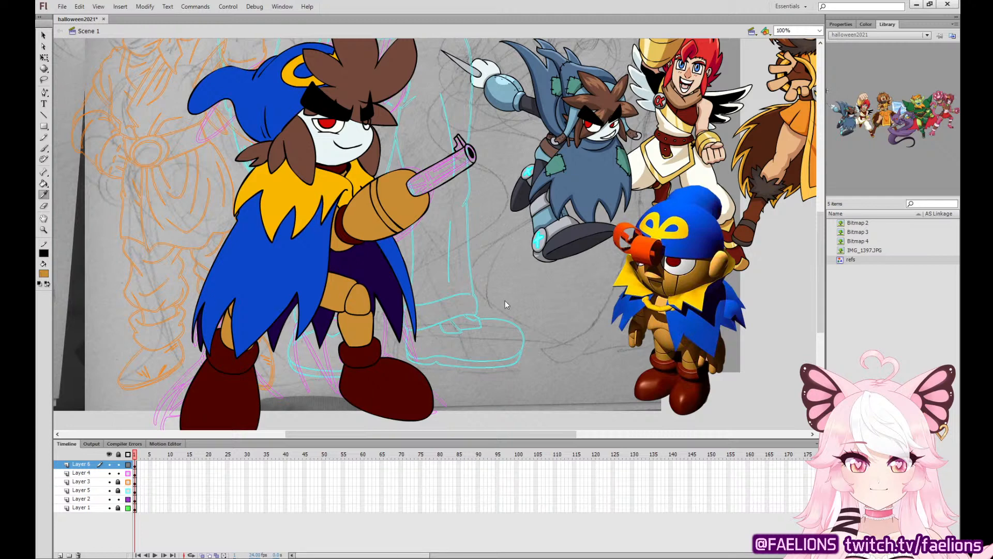
click(439, 164)
click(442, 160)
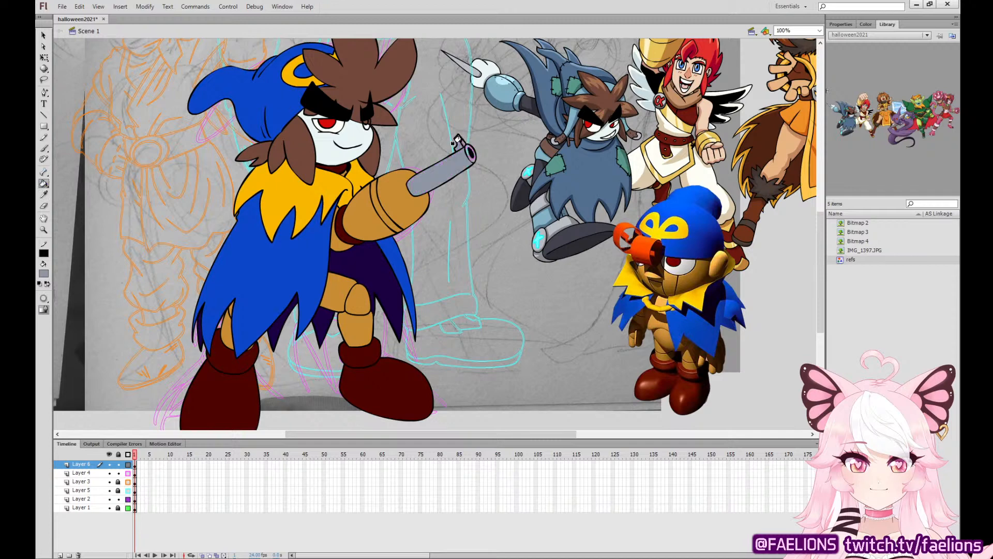
click(467, 146)
click(44, 273)
click(460, 142)
Select the face fill and brush thin gray-teal puppet crease lines down the cheek and chin beneath the eye and mouth.
key(ctrl+=)
drag(405, 179, 529, 404)
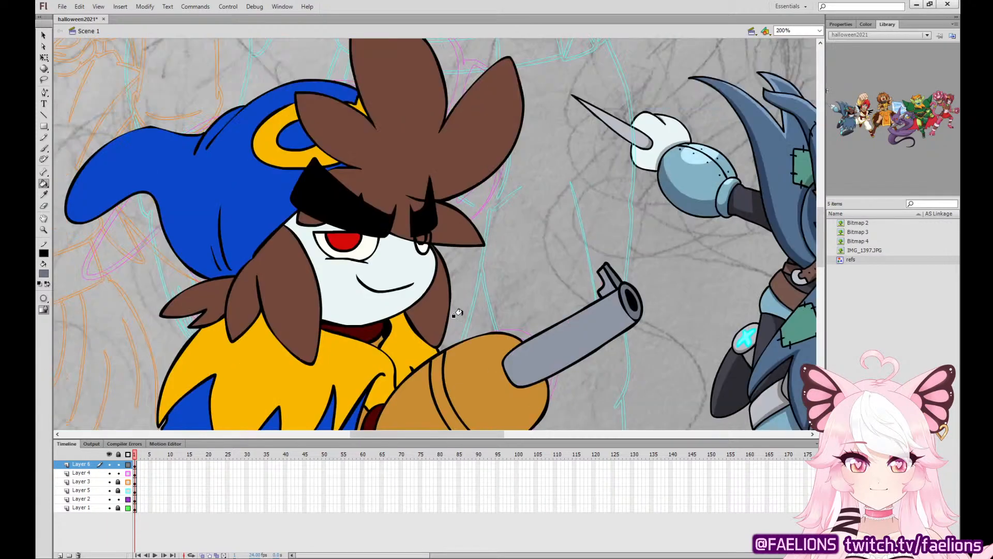
click(45, 274)
click(379, 252)
key(q)
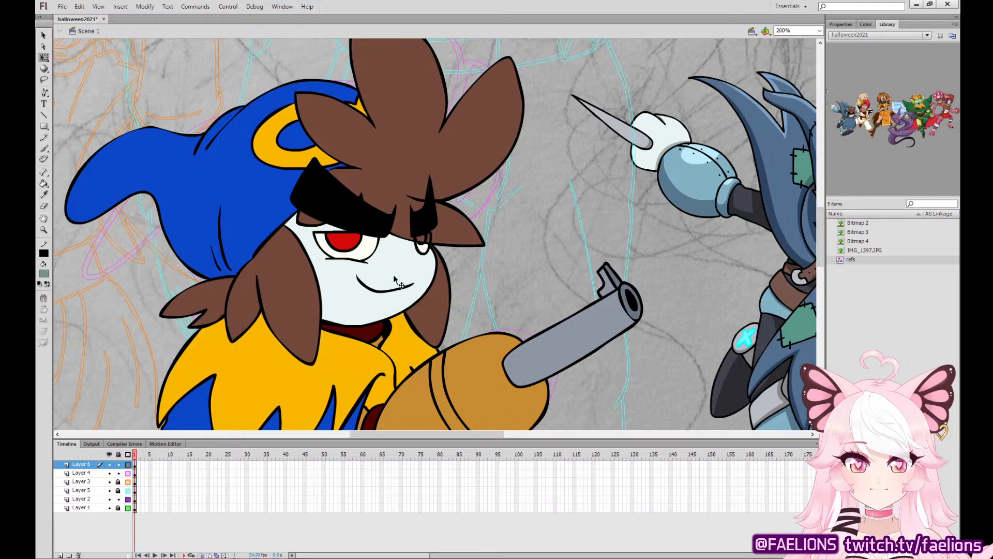
click(394, 279)
key(b)
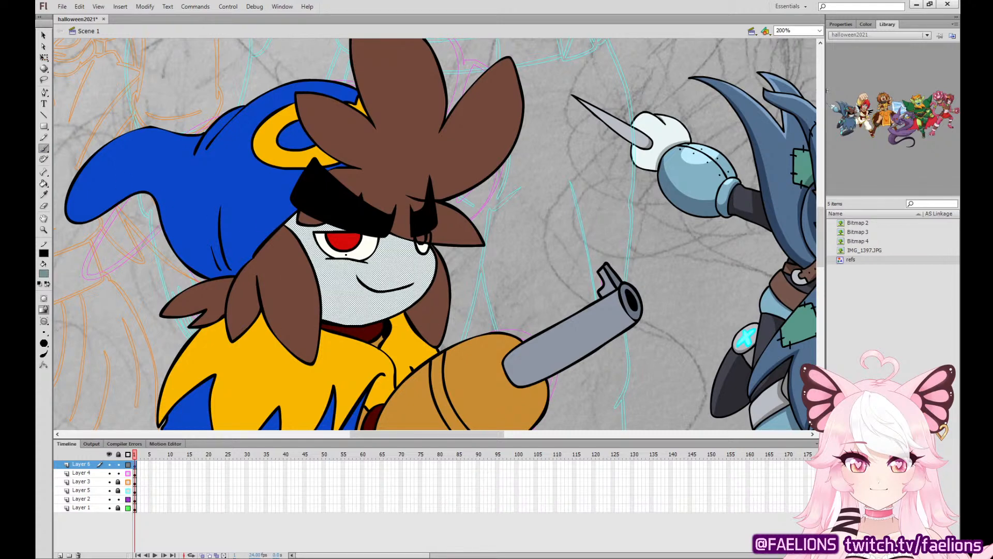
drag(345, 255, 326, 335)
drag(358, 279, 348, 325)
mouse_move(413, 285)
mouse_down()
mouse_move(398, 319)
mouse_move(423, 298)
mouse_move(405, 308)
mouse_up()
Redo the crease strokes beside the mouth until a thin line runs from the far eye to the jaw, and deselect the face.
key(ctrl+z)
key(ctrl+z)
key(ctrl+z)
key(ctrl+z)
mouse_move(426, 276)
mouse_down()
mouse_move(401, 317)
mouse_move(405, 308)
mouse_up()
key(ctrl+z)
key(ctrl+z)
mouse_move(424, 254)
mouse_down()
mouse_move(407, 315)
mouse_move(427, 290)
mouse_up()
key(ctrl+z)
drag(425, 254, 421, 297)
key(ctrl+z)
drag(426, 253, 422, 296)
key(ctrl+z)
mouse_move(428, 254)
mouse_down()
mouse_move(430, 286)
mouse_move(417, 309)
mouse_up()
key(ctrl+z)
key(q)
click(513, 227)
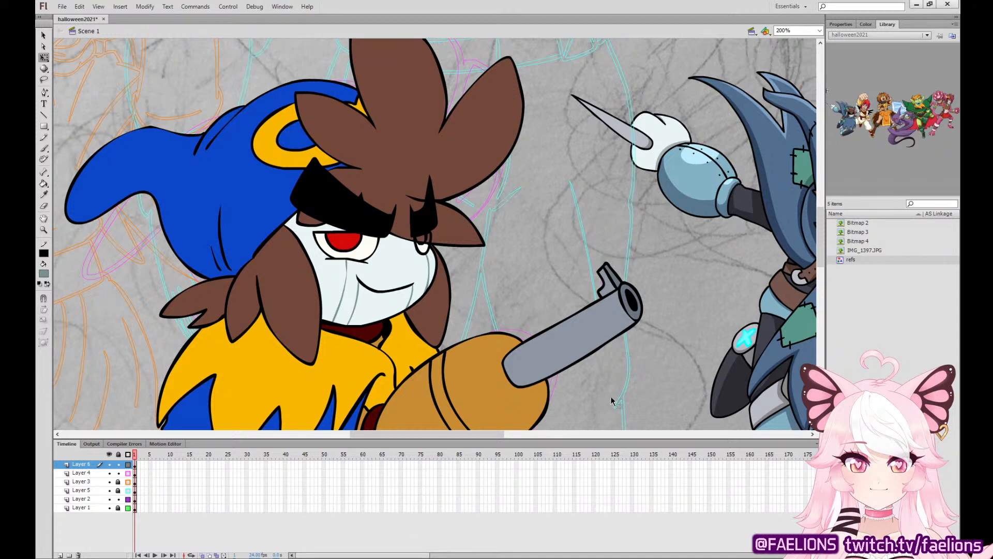
Delete the puppet reference image in front of the other reference characters.
key(ctrl+minus)
key(ctrl+minus)
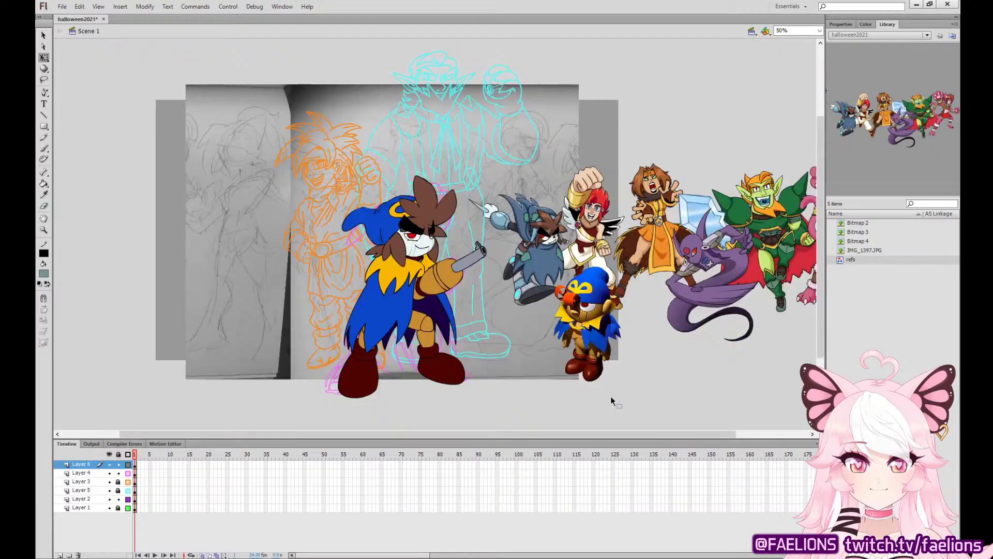
key(ctrl+equal)
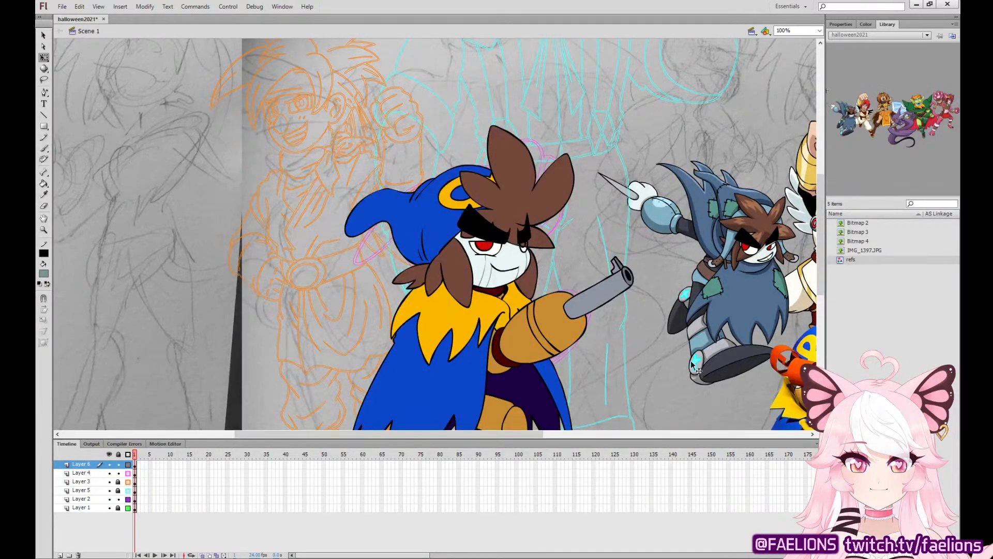
drag(688, 368, 430, 247)
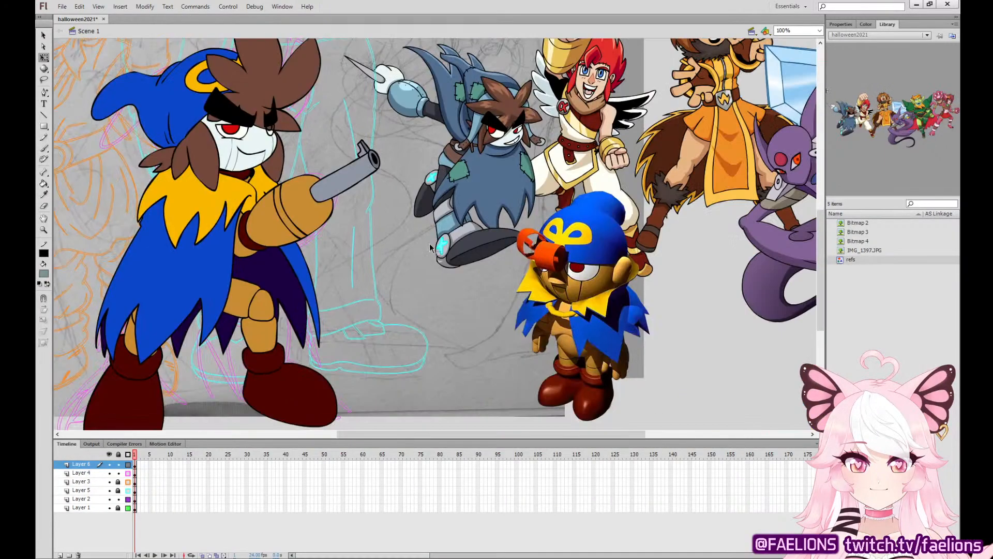
click(583, 275)
key(Delete)
Fill the narrow band around the cannon arm with the blue-gray sampled from the barrel.
click(44, 195)
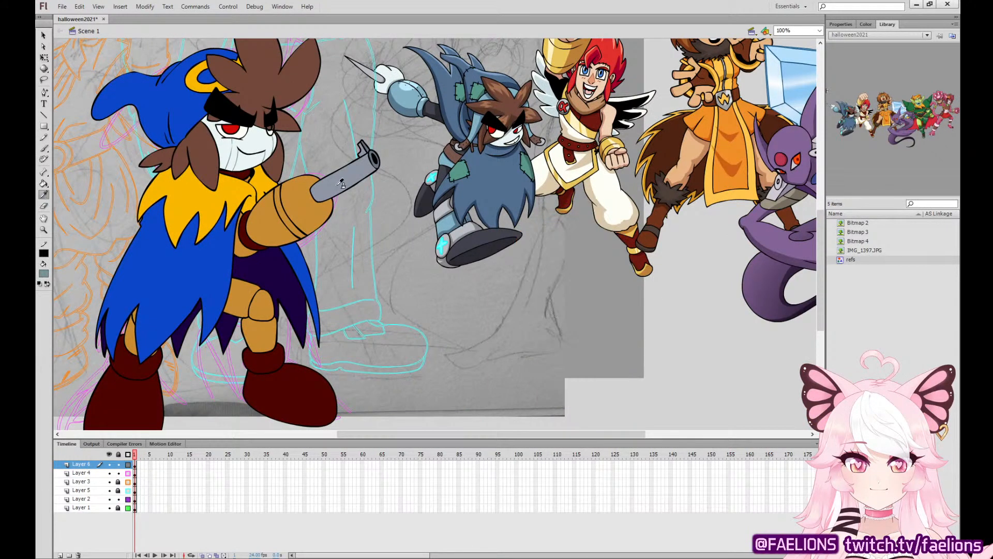
click(337, 188)
click(277, 196)
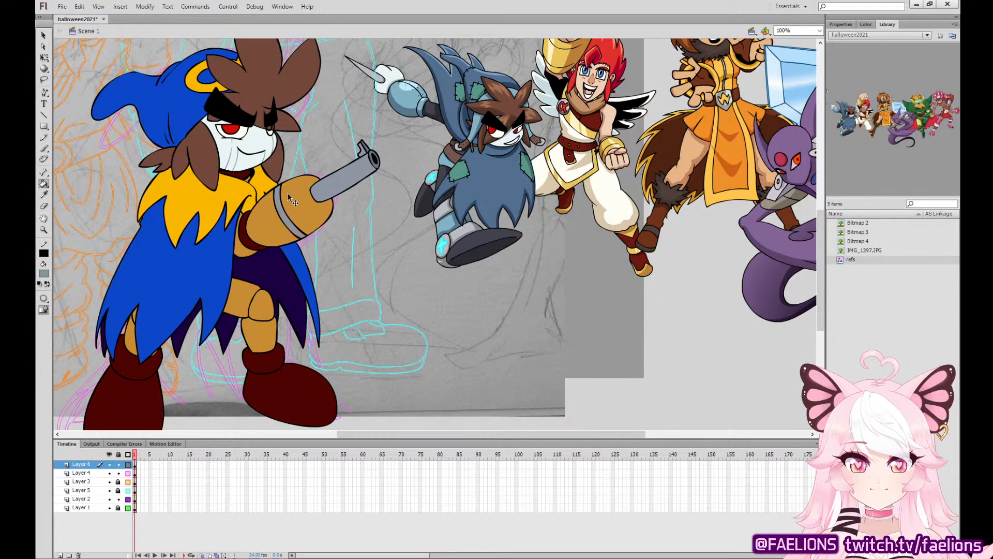
Display Layer 3 and Layer 5 in full color instead of outlines, and delete the rough sketch lines on Layer 4.
key(ctrl+minus)
drag(512, 240, 515, 281)
key(q)
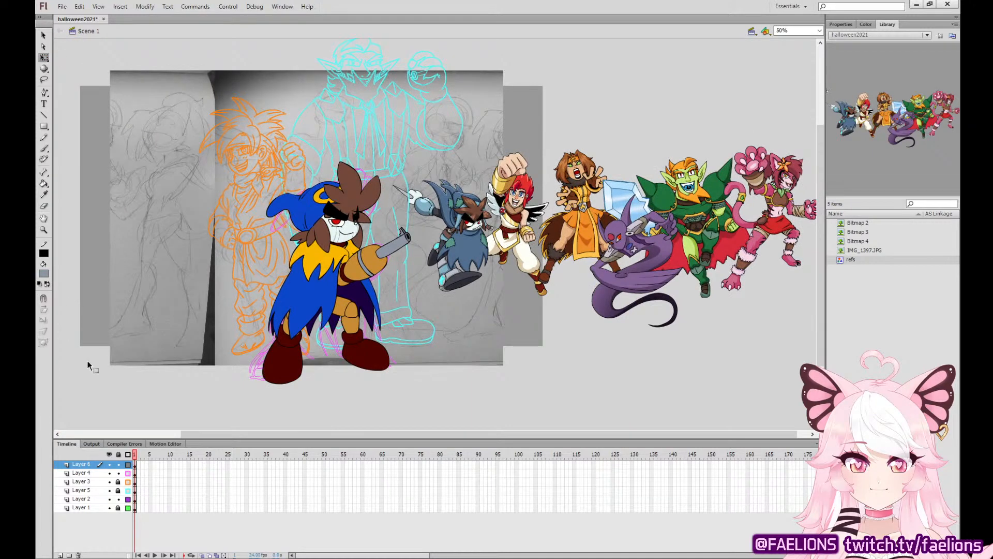
click(128, 481)
click(127, 490)
click(135, 465)
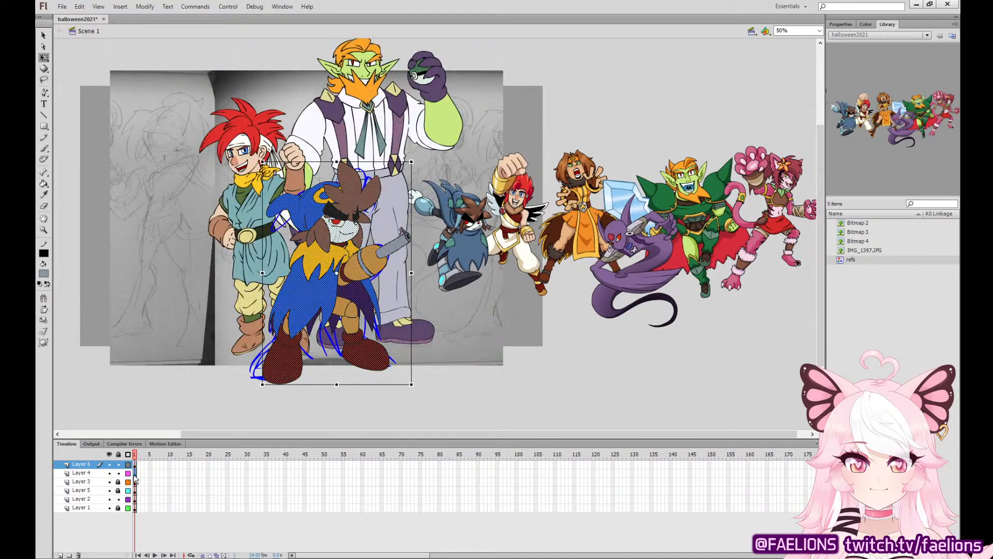
click(133, 472)
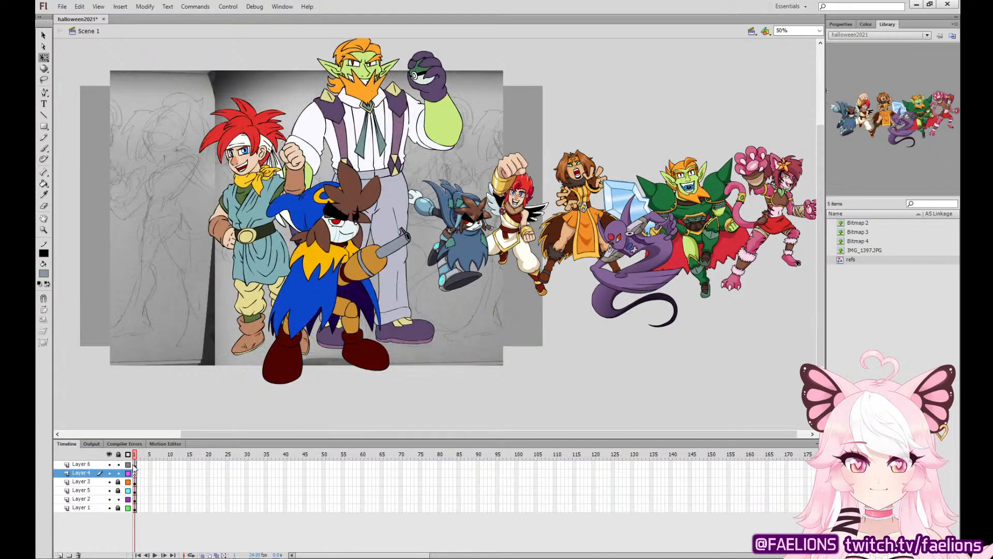
Nudge the blue-caped character on Layer 6 slightly up, and unlock Layer 3 and Layer 5.
click(135, 464)
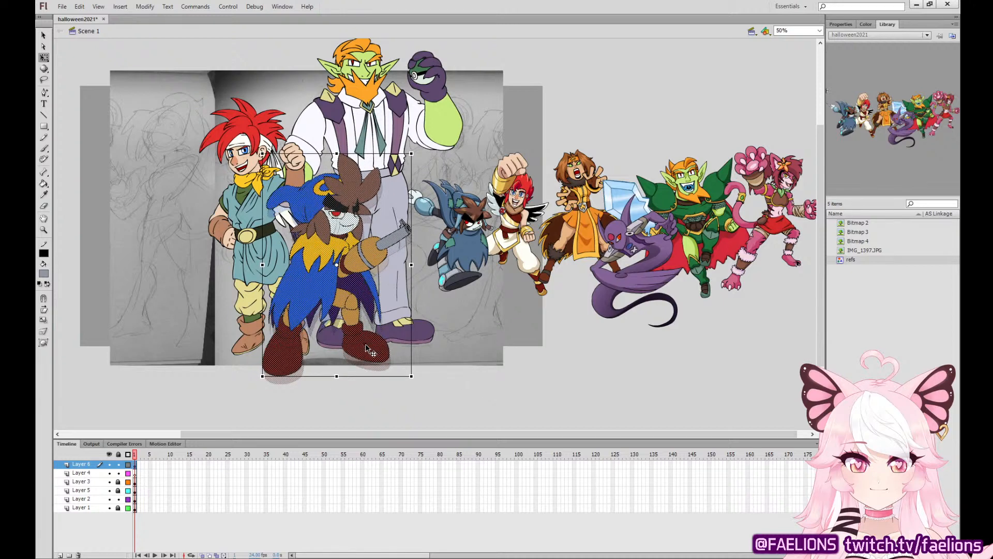
click(129, 490)
drag(119, 481, 118, 490)
Move the green-skinned giant on Layer 5 to the right and slightly up behind the blue-caped character.
click(135, 482)
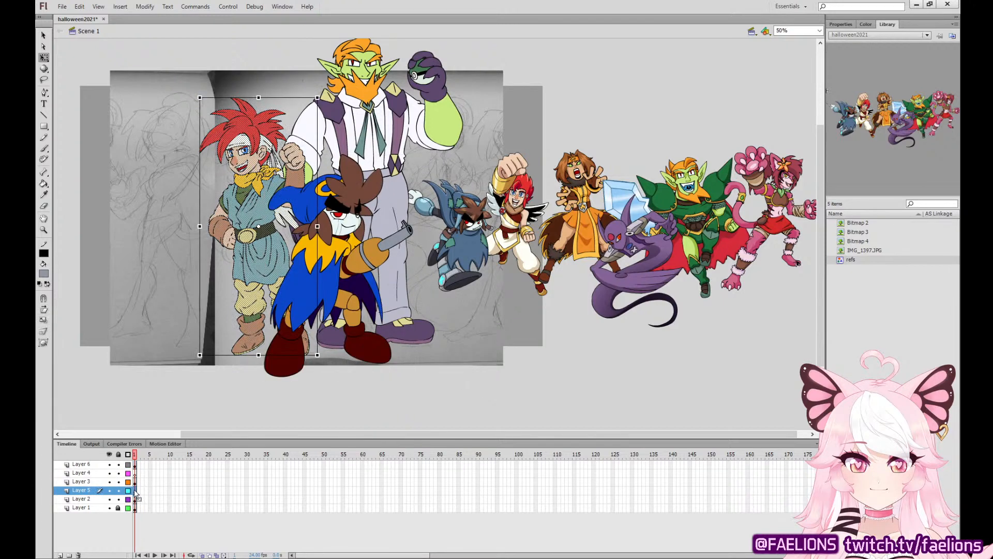
click(135, 490)
key(shift+Right)
key(shift+Right)
key(shift+Right)
key(shift+Right)
key(shift+Right)
key(shift+Right)
key(shift+Right)
key(shift+Right)
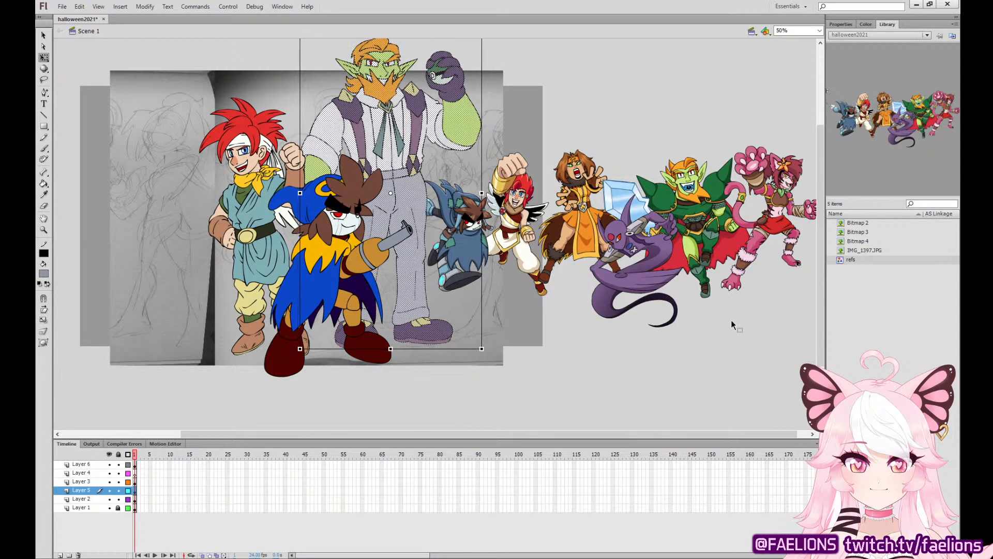
key(shift+Up)
key(shift+Up)
key(shift+Right)
key(shift+Right)
key(shift+Right)
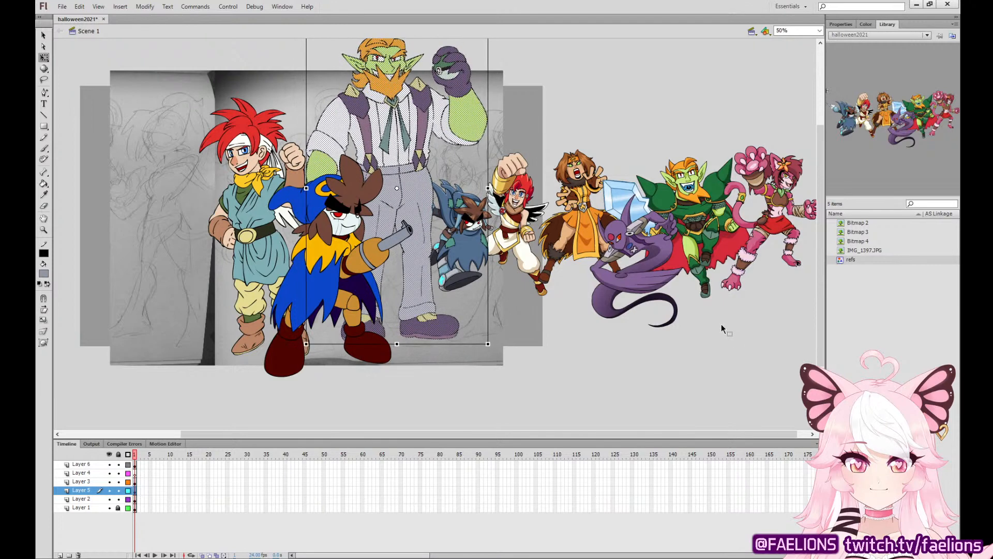
Fine-tune the giant's position with small nudges down and sideways, and deselect it.
key(Down)
key(Down)
key(Down)
key(Down)
key(Left)
key(Left)
key(Left)
key(Left)
key(Left)
key(Left)
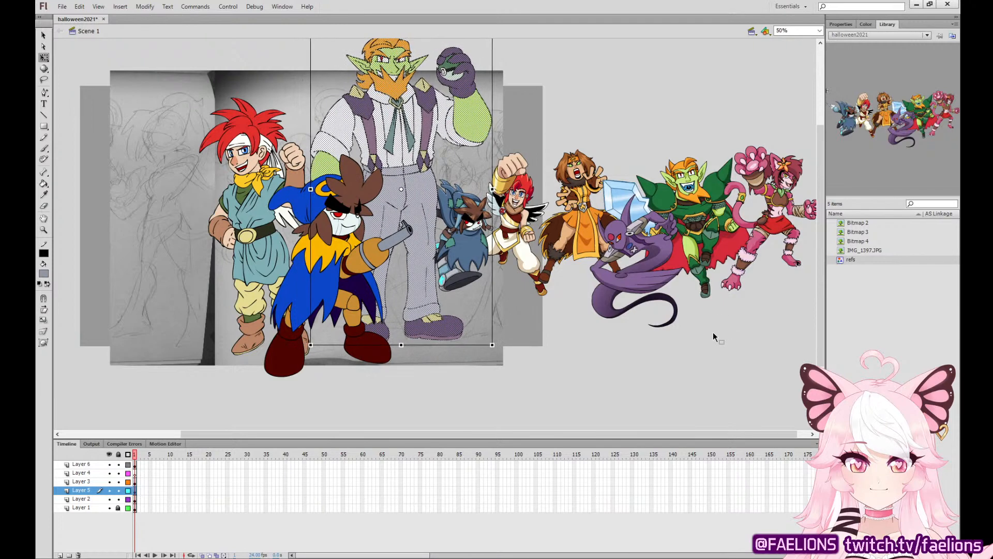
click(712, 335)
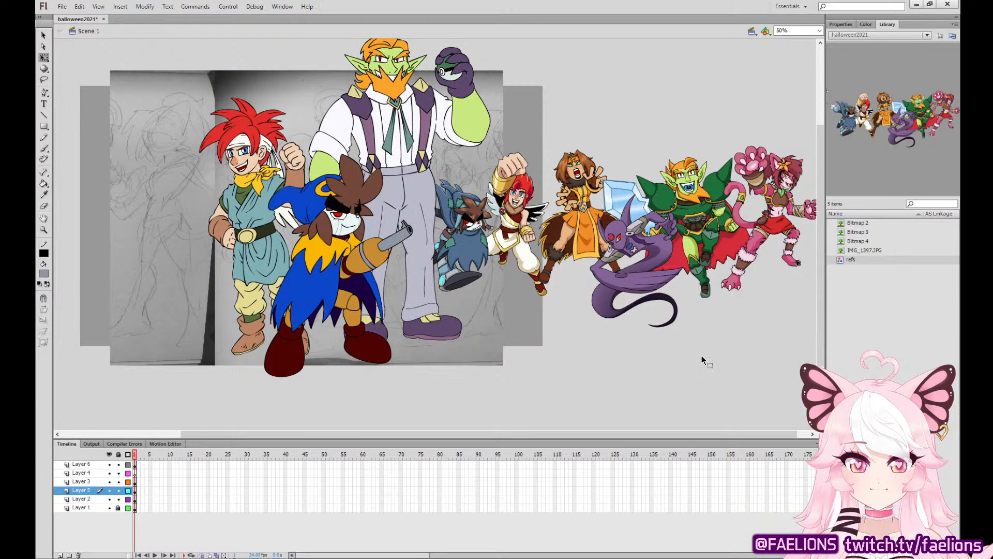
key(ctrl+z)
key(Left)
key(Left)
key(Left)
key(Left)
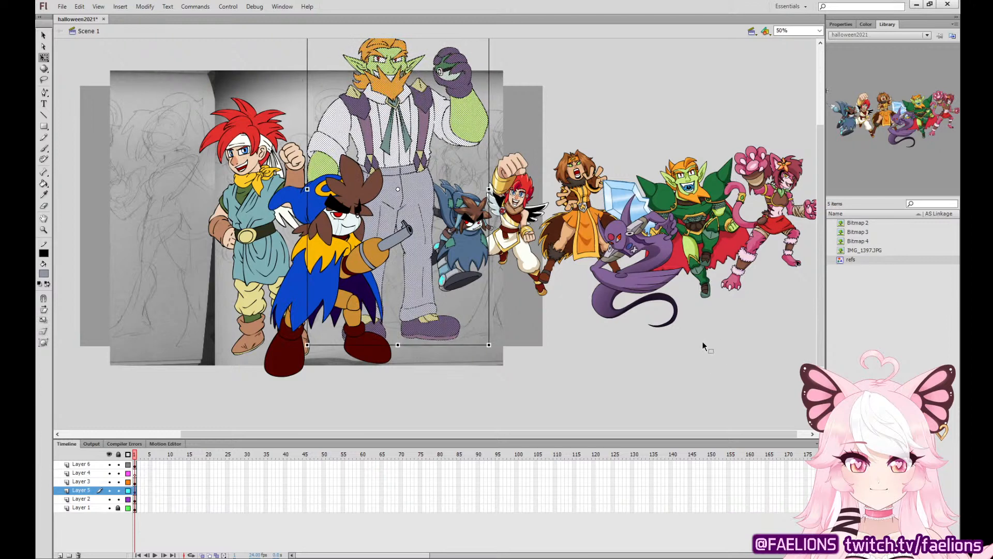
click(686, 367)
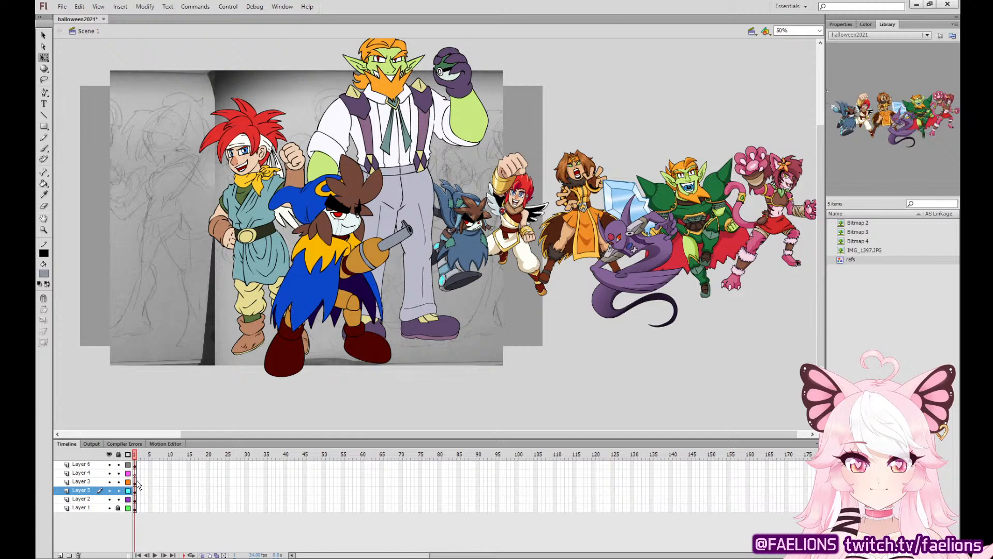
Select the artwork on Layers 3 to 6 together and shift all three characters to the left.
click(135, 499)
click(192, 472)
click(135, 466)
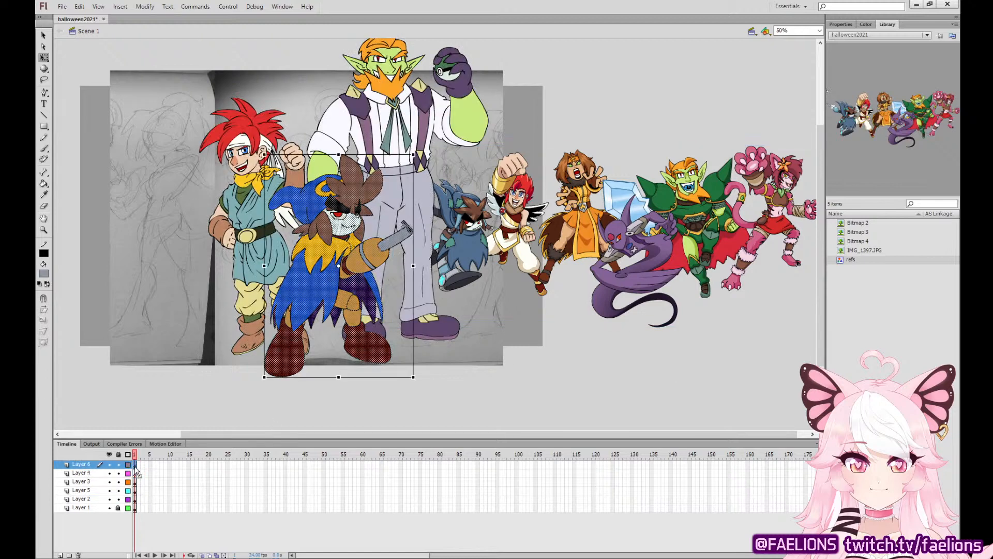
mouse_move(135, 466)
mouse_down()
mouse_move(136, 474)
mouse_move(136, 465)
mouse_up()
click(135, 474)
key(shift+Left)
key(shift+Left)
key(shift+Left)
key(shift+Left)
key(shift+Left)
key(shift+Left)
key(shift+Left)
key(shift+Left)
key(shift+Left)
key(shift+Left)
key(shift+Left)
key(shift+Left)
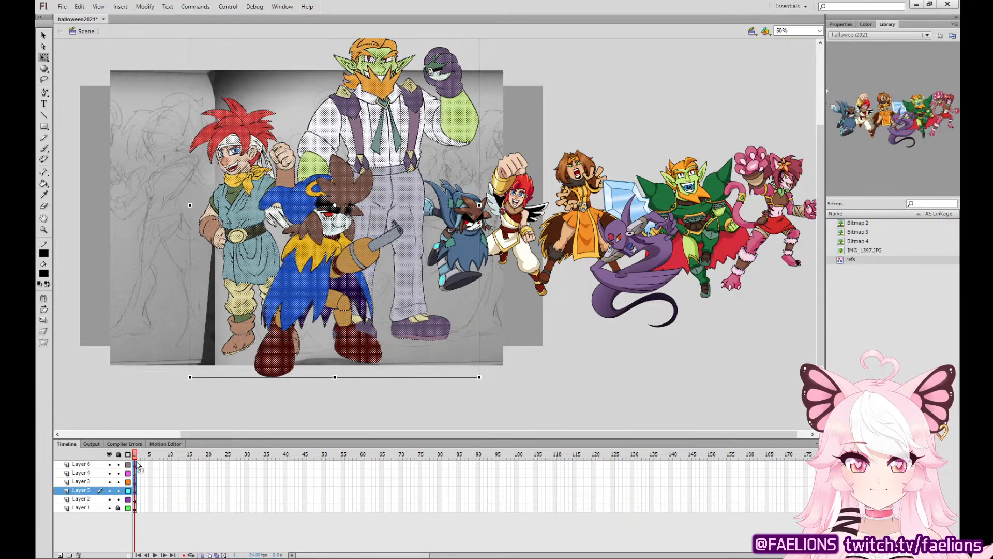
key(shift+Left)
key(shift+Left)
key(shift+Left)
key(shift+Left)
key(shift+Left)
key(shift+Left)
key(shift+Left)
key(shift+Left)
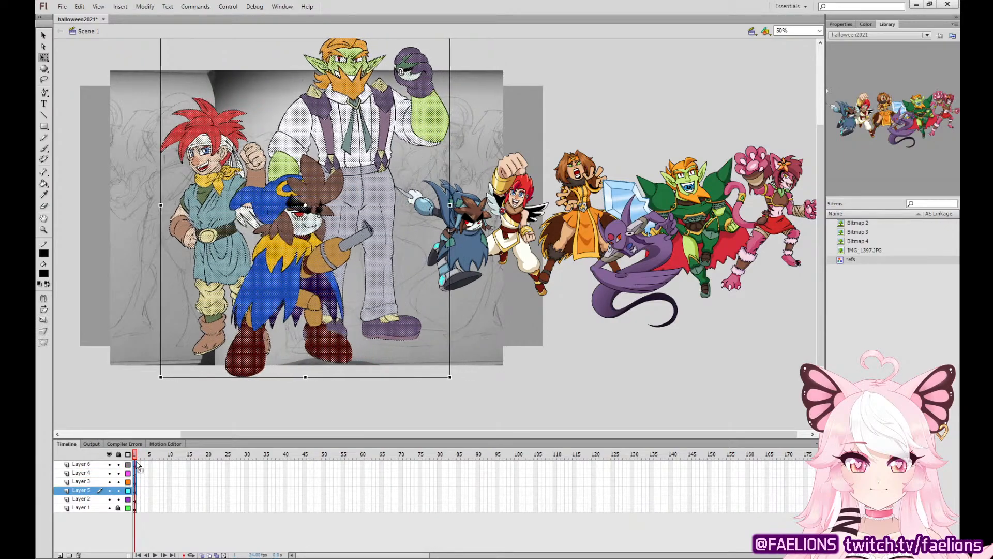
View the three characters as outlines over the scanned sketch, and return their layers to full color.
drag(133, 466, 136, 483)
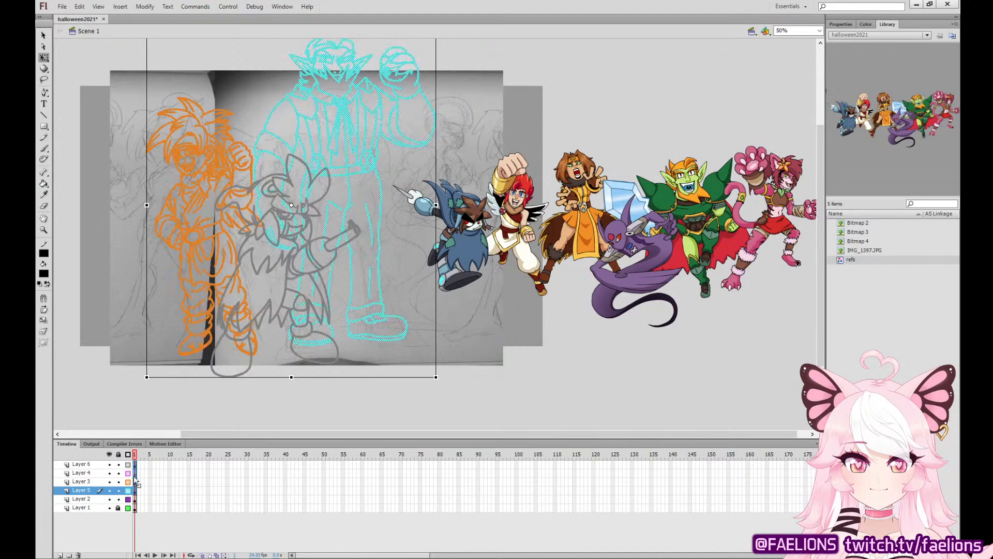
click(585, 372)
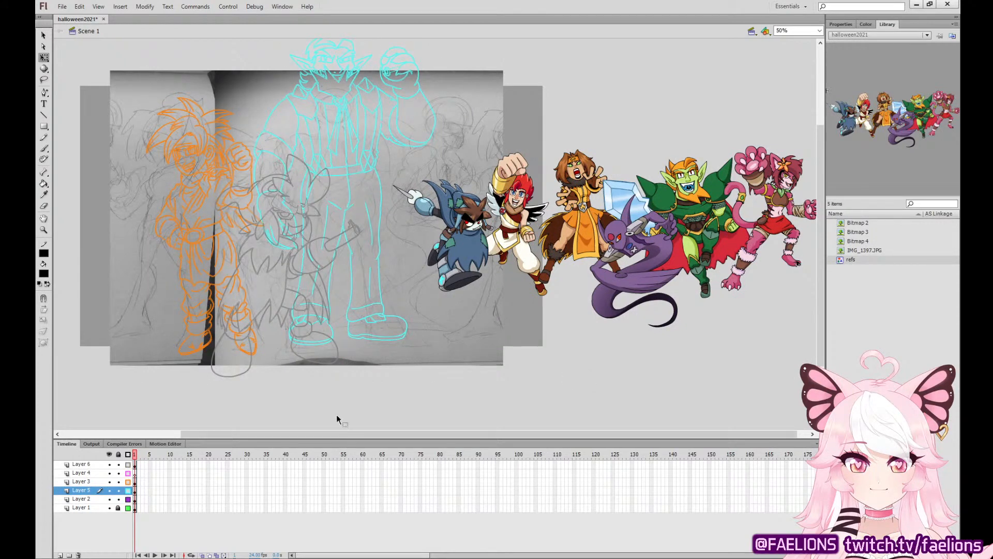
drag(128, 466, 128, 482)
click(127, 491)
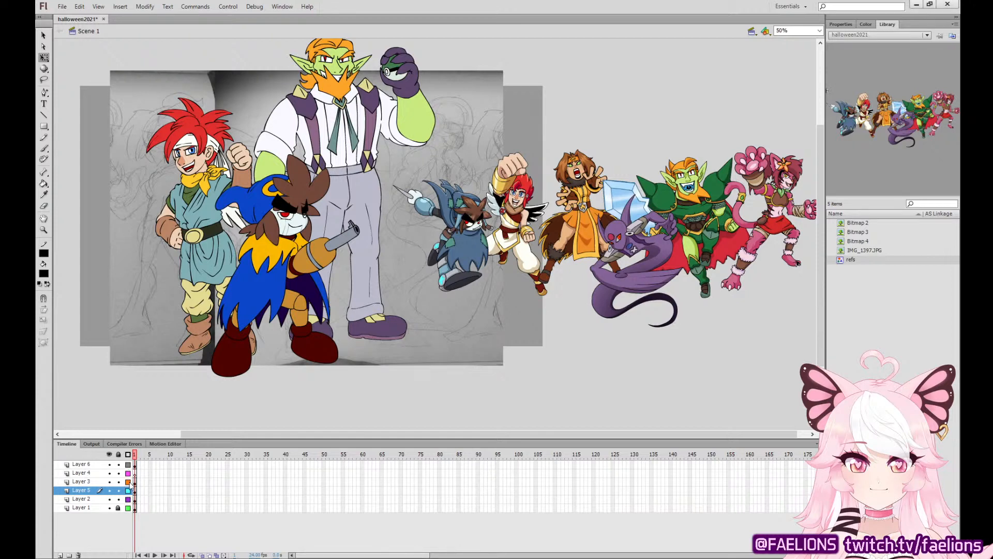
Lock Layers 3, 5 and 6, display them as outlines, and make Layer 4 the active layer.
drag(128, 481, 118, 490)
click(128, 464)
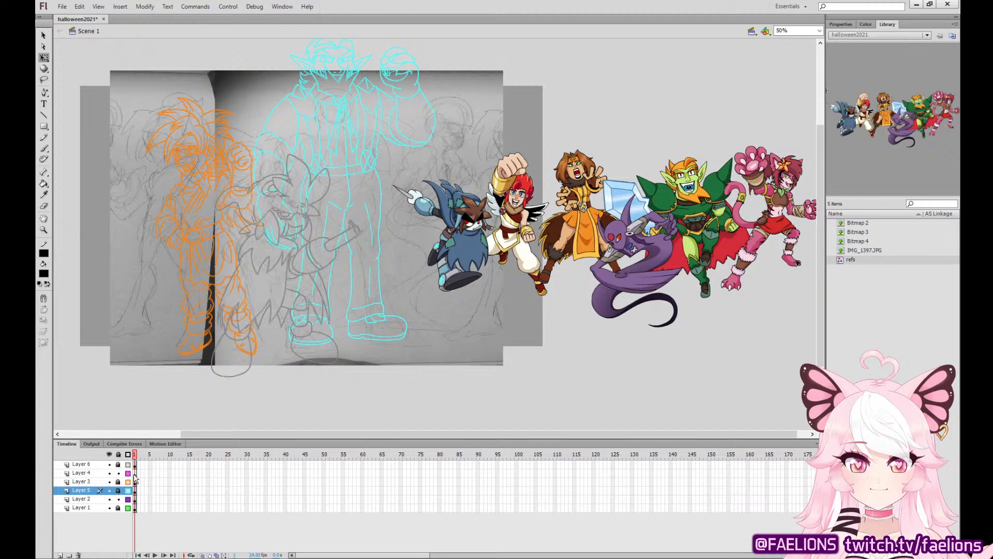
click(135, 474)
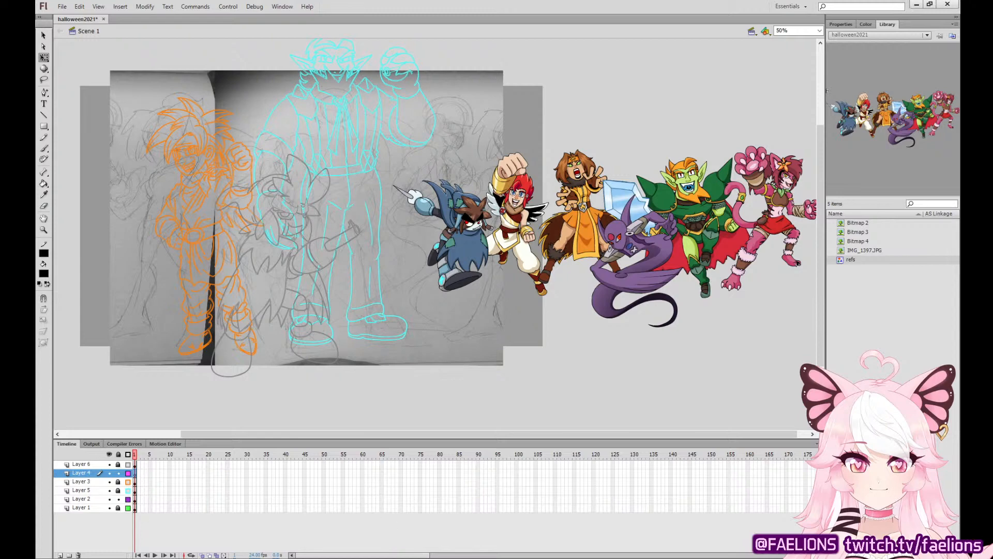
Paste the pink-haired swordswoman reference image onto Layer 4 beside the sketch, and shift the colored character lineup slightly to the right.
key(ctrl+v)
drag(463, 237, 526, 223)
drag(632, 225, 639, 226)
click(594, 345)
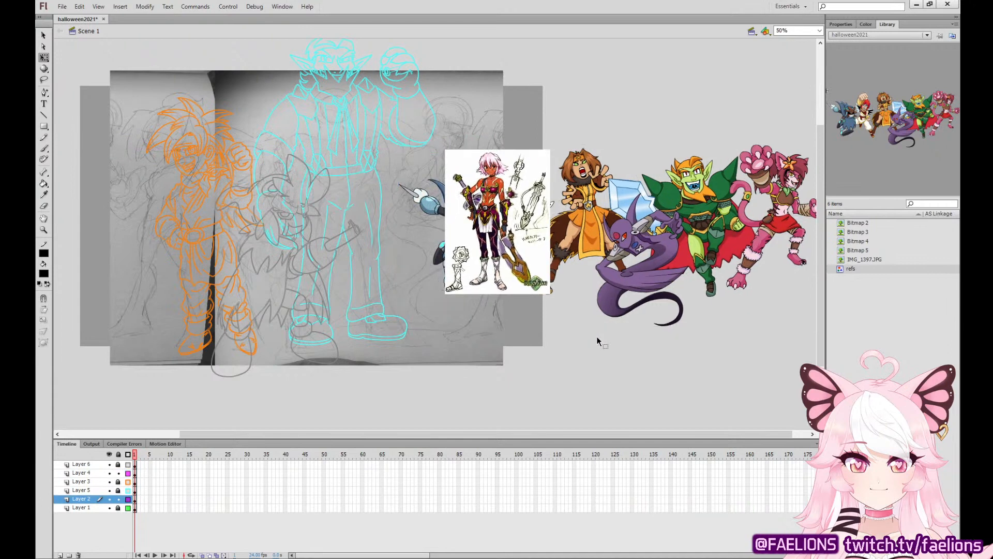
Set up the Brush tool with a blue fill color for sketching on Layer 4.
key(b)
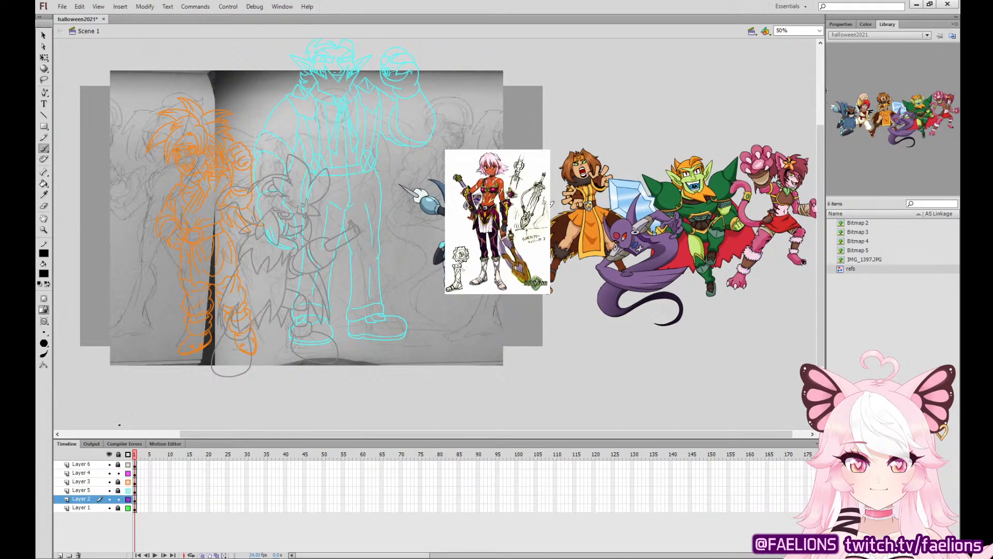
click(137, 472)
click(45, 59)
click(155, 378)
click(45, 149)
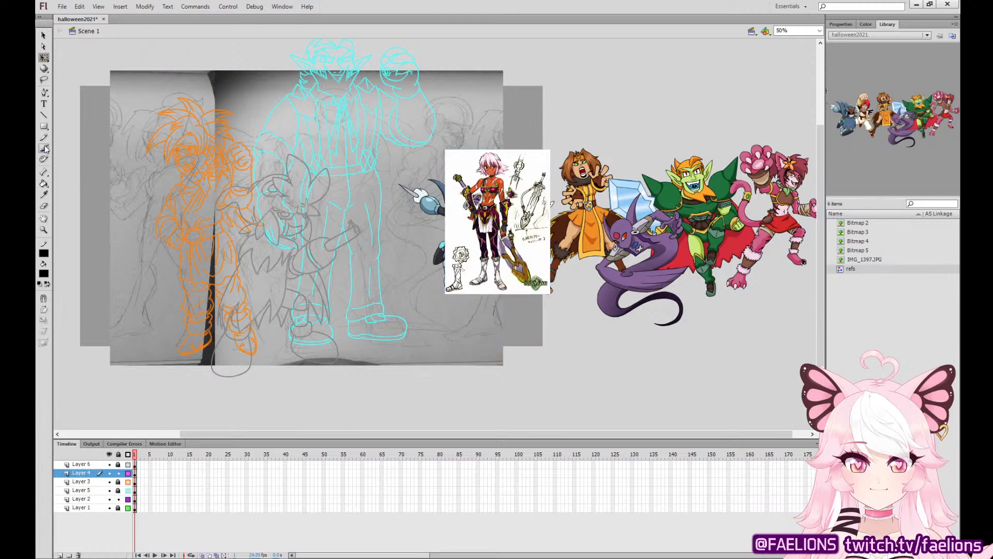
click(45, 275)
click(68, 329)
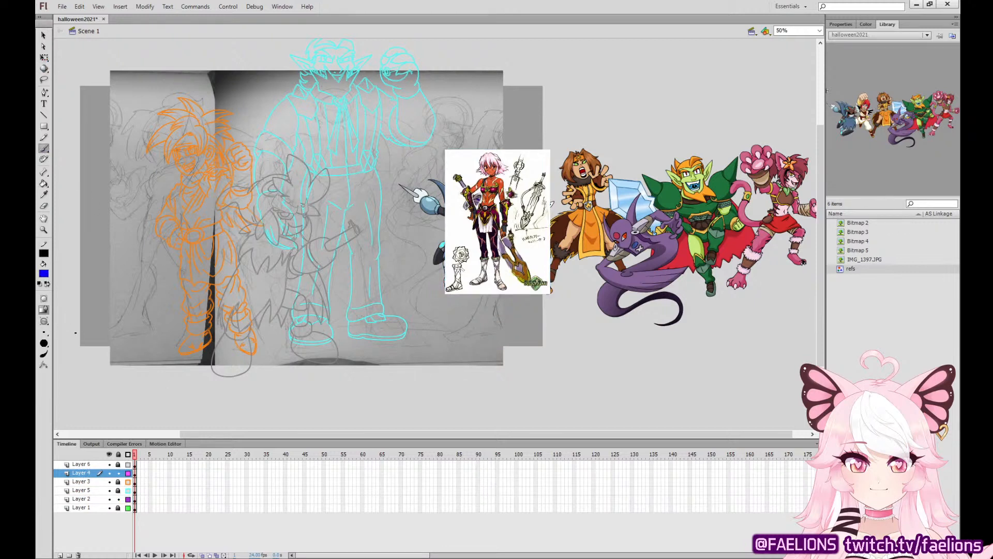
click(135, 474)
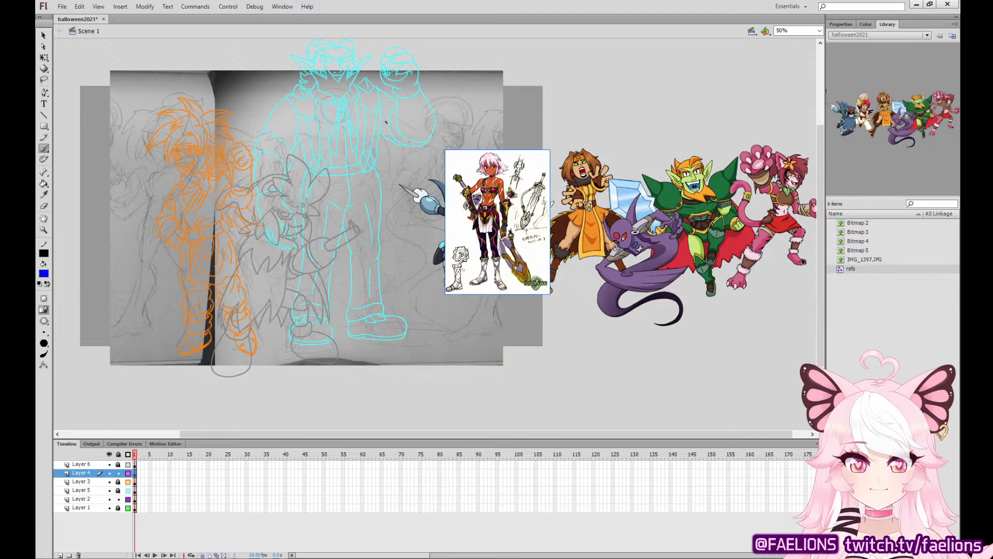
Rough in the swordswoman's head circle, neck and shoulder line in blue, right of the giant's torso on Layer 4.
drag(386, 122, 384, 120)
mouse_move(371, 157)
mouse_down()
mouse_move(390, 165)
mouse_move(390, 131)
mouse_move(383, 151)
mouse_move(394, 133)
mouse_up()
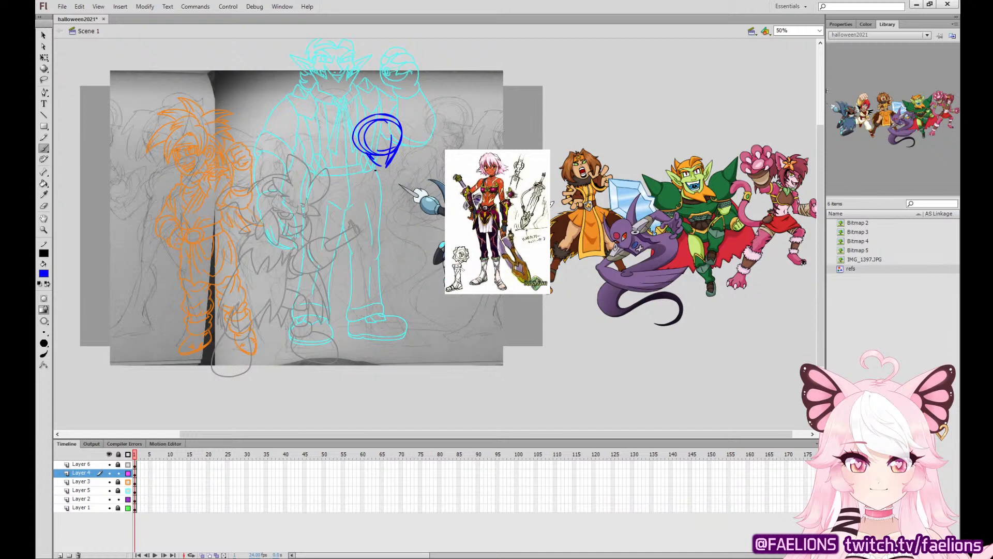
mouse_move(375, 170)
mouse_down()
mouse_move(372, 203)
mouse_move(393, 237)
mouse_up()
mouse_move(408, 165)
mouse_down()
mouse_move(406, 181)
mouse_move(390, 175)
mouse_move(336, 202)
mouse_move(367, 169)
mouse_move(351, 182)
mouse_up()
mouse_move(370, 158)
mouse_down()
mouse_move(368, 175)
mouse_move(376, 172)
mouse_up()
mouse_move(368, 148)
mouse_down()
mouse_move(404, 176)
mouse_move(392, 173)
mouse_move(392, 212)
mouse_up()
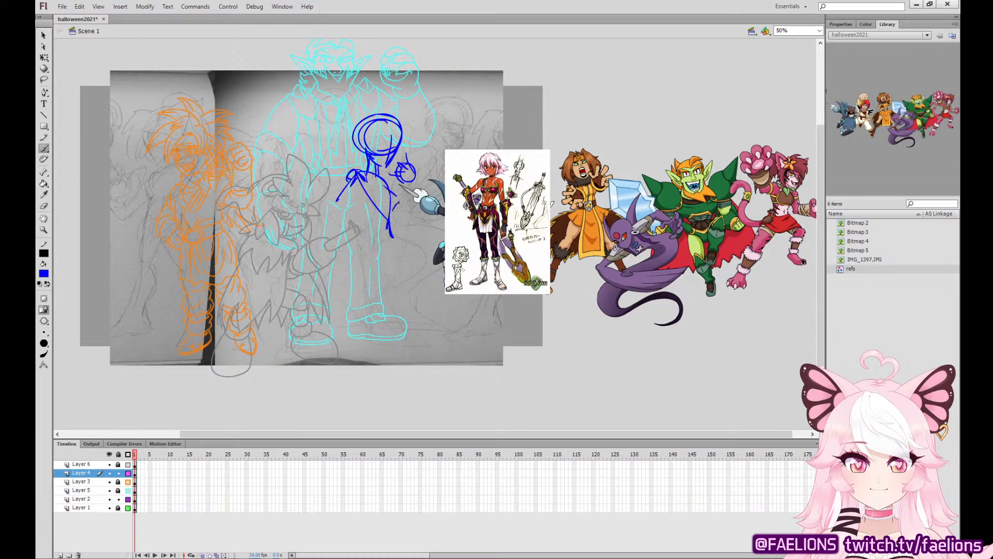
Sketch the figure's torso and hips, with one hand resting on the hip.
drag(384, 177, 393, 212)
mouse_move(399, 188)
mouse_down()
mouse_move(396, 206)
mouse_move(362, 232)
mouse_move(384, 243)
mouse_move(365, 246)
mouse_up()
mouse_move(377, 239)
mouse_down()
mouse_move(359, 261)
mouse_move(384, 270)
mouse_up()
drag(385, 227, 399, 269)
mouse_move(364, 228)
mouse_down()
mouse_move(352, 257)
mouse_move(371, 243)
mouse_move(350, 240)
mouse_up()
mouse_move(364, 230)
mouse_down()
mouse_move(328, 211)
mouse_move(337, 209)
mouse_up()
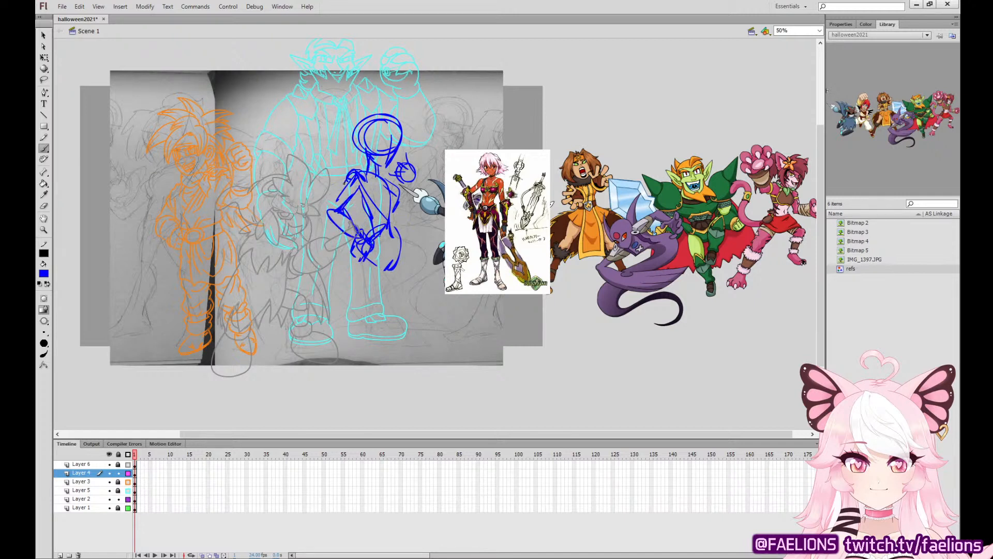
Build up both arms of the blue sketch, one bent at the waist and the other raised toward the chin.
drag(352, 173, 331, 217)
drag(342, 201, 331, 210)
mouse_move(408, 182)
mouse_down()
mouse_move(415, 218)
mouse_move(405, 219)
mouse_up()
mouse_move(379, 181)
mouse_down()
mouse_move(406, 206)
mouse_move(395, 207)
mouse_up()
drag(391, 201, 406, 213)
drag(384, 178, 393, 190)
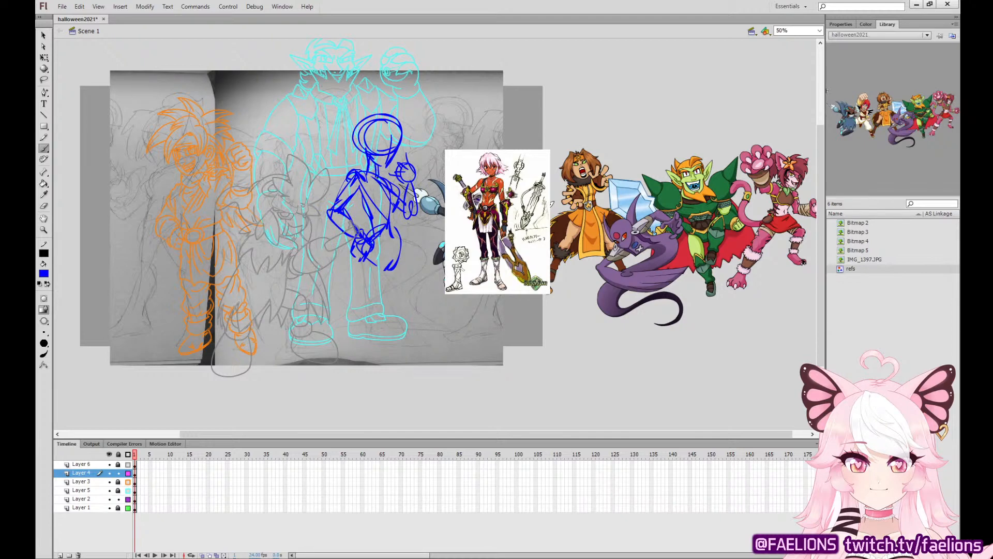
Sketch the figure's two long legs and feet, reaching just below the scanned sketch's lower edge.
drag(364, 244, 387, 313)
mouse_move(378, 249)
mouse_down()
mouse_move(390, 312)
mouse_move(394, 265)
mouse_move(382, 316)
mouse_up()
drag(380, 267, 402, 377)
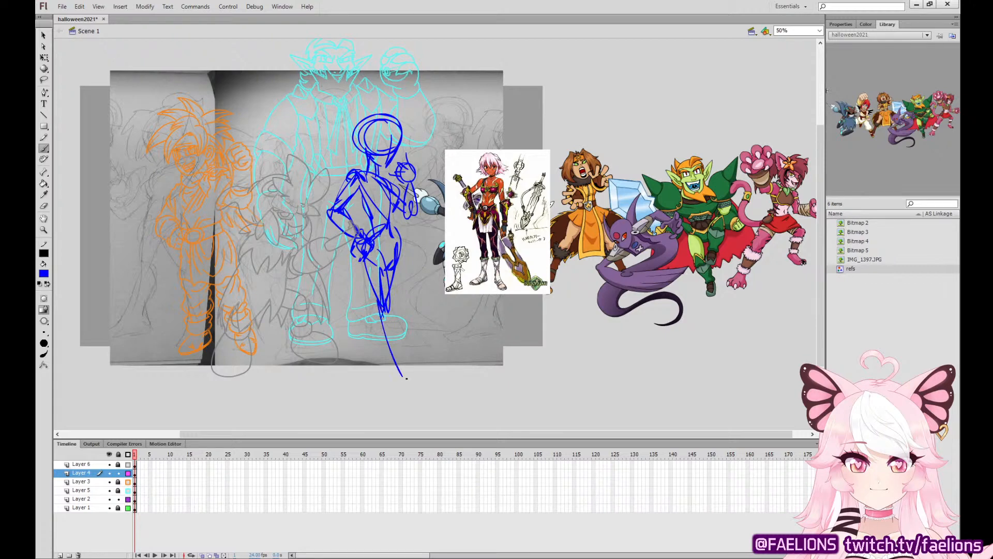
drag(393, 296, 405, 381)
mouse_move(385, 313)
mouse_down()
mouse_move(397, 377)
mouse_move(432, 382)
mouse_move(407, 353)
mouse_up()
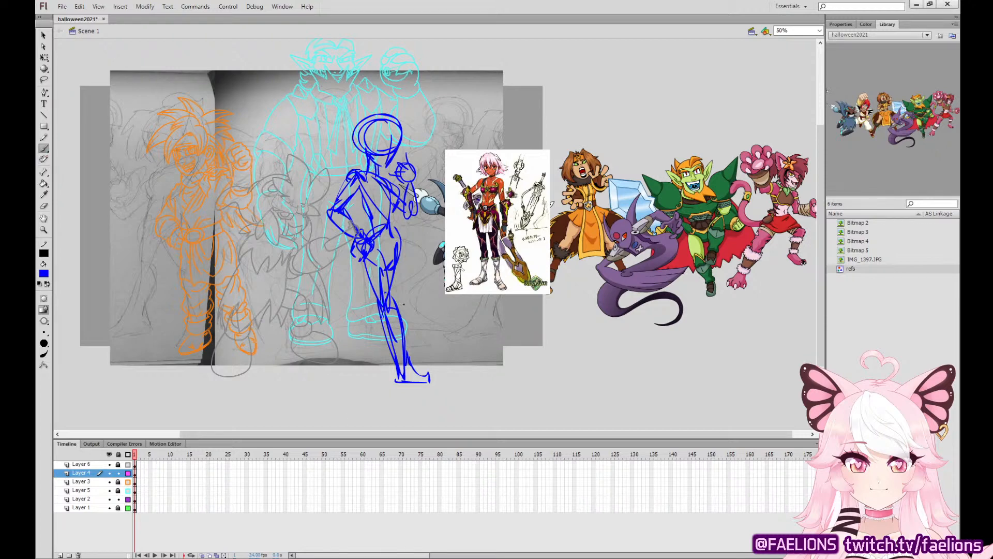
drag(382, 288, 365, 336)
mouse_move(377, 314)
mouse_down()
mouse_move(357, 354)
mouse_move(362, 373)
mouse_move(382, 376)
mouse_up()
mouse_move(383, 342)
mouse_down()
mouse_move(368, 376)
mouse_move(361, 361)
mouse_move(429, 379)
mouse_up()
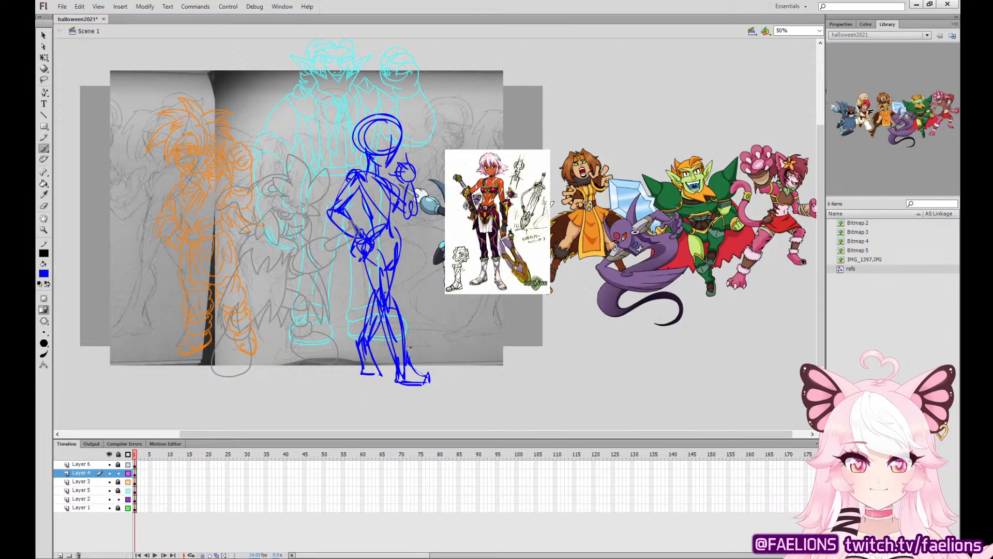
Draw the hanging waist cloth around the figure's hips and thighs.
mouse_move(360, 239)
mouse_down()
mouse_move(350, 273)
mouse_move(362, 304)
mouse_up()
drag(399, 235, 394, 293)
mouse_move(371, 251)
mouse_down()
mouse_move(370, 311)
mouse_move(397, 296)
mouse_up()
drag(401, 283, 395, 305)
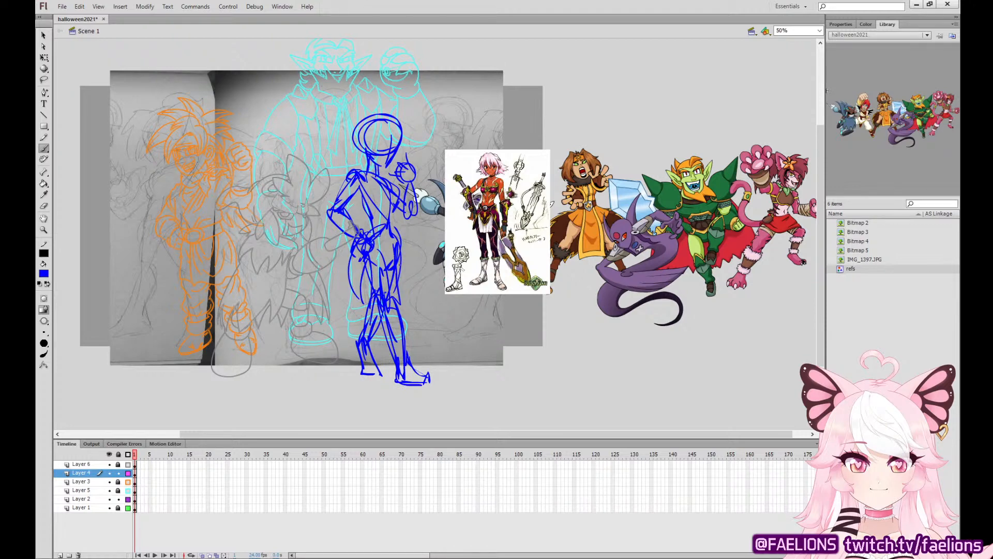
Add pointed elbow guards and rough spiky hair to the blue figure, undoing a misplaced hair stroke.
drag(360, 207, 322, 221)
drag(323, 221, 349, 239)
drag(413, 194, 419, 224)
mouse_move(354, 132)
mouse_down()
mouse_move(345, 166)
mouse_move(373, 130)
mouse_move(379, 144)
mouse_move(393, 124)
mouse_up()
mouse_move(403, 128)
mouse_down()
mouse_move(402, 144)
mouse_move(394, 112)
mouse_move(369, 113)
mouse_move(385, 111)
mouse_move(345, 140)
mouse_move(348, 131)
mouse_up()
key(ctrl+z)
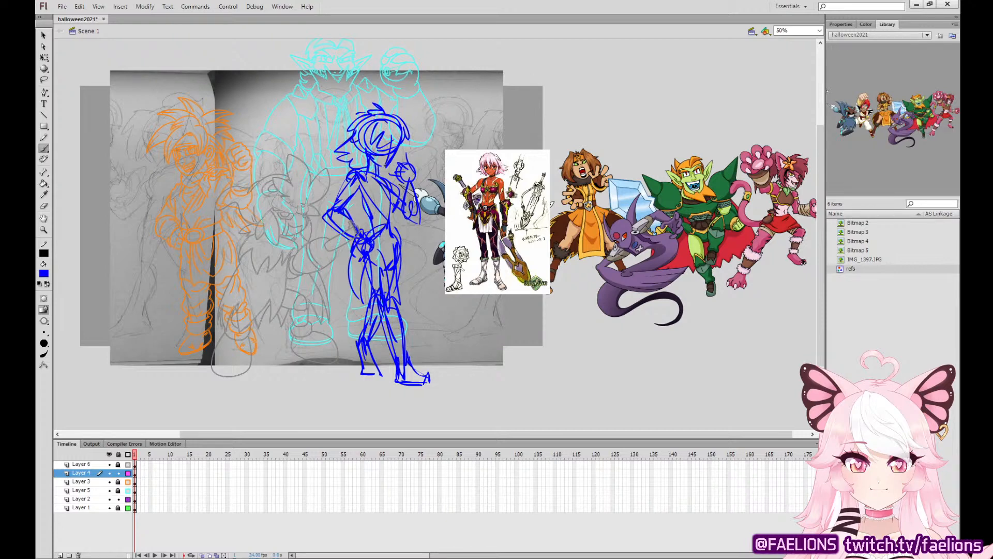
Reinforce the blue figure's neck and torso lines, and add a long stroke down the thigh.
mouse_move(386, 173)
mouse_down()
mouse_move(399, 158)
mouse_move(401, 168)
mouse_move(373, 175)
mouse_move(396, 155)
mouse_up()
drag(364, 190, 367, 234)
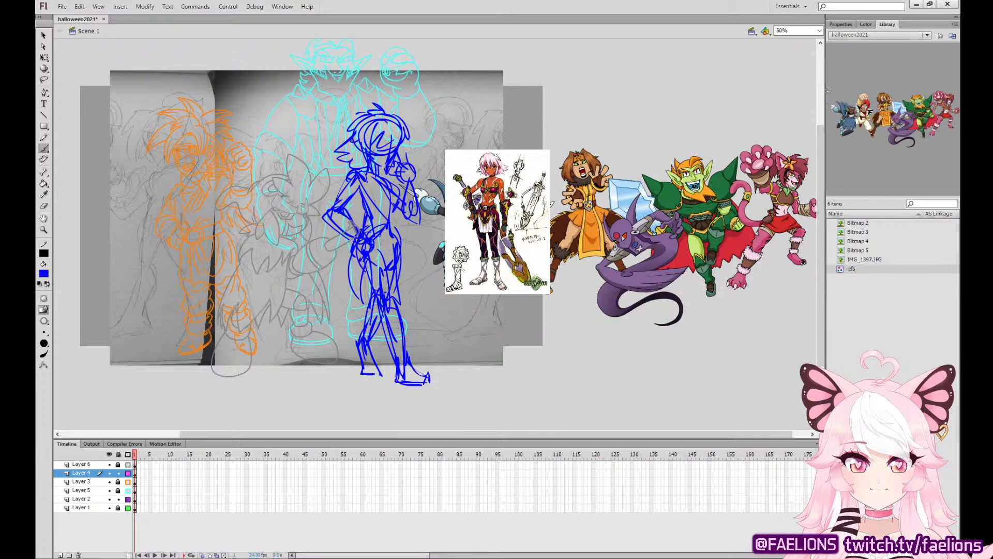
drag(391, 246, 392, 300)
Select everything on Layer 4, move it up and left, and make it slightly shorter and wider.
key(q)
key(ctrl+a)
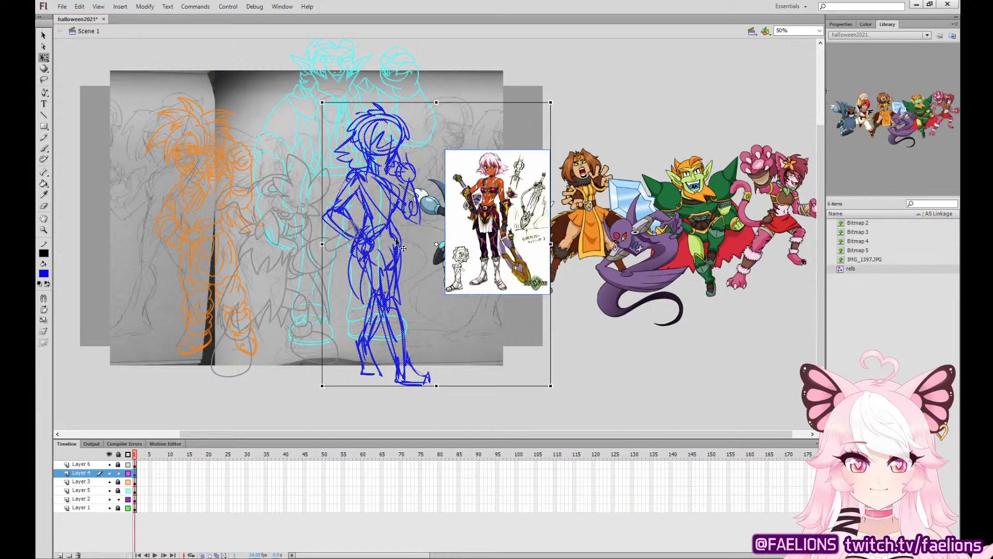
drag(396, 240, 384, 218)
drag(538, 76, 544, 86)
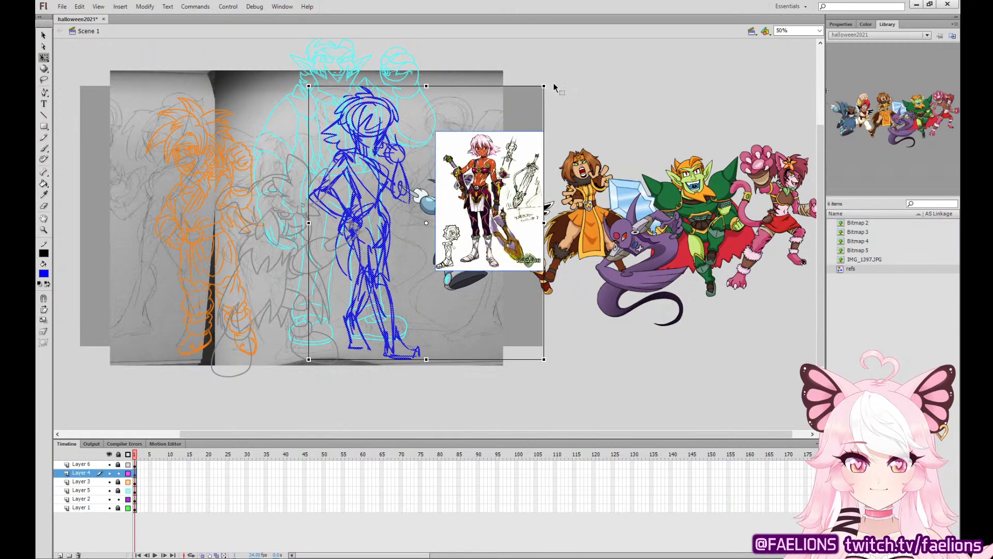
Nudge the blue sketch and reference image right and slightly down, and shift the reference image alone slightly up and left.
key(Right)
key(Right)
key(Right)
key(Right)
key(Right)
key(Right)
key(Right)
key(Right)
key(Right)
key(Right)
key(Right)
key(Right)
key(Right)
key(Right)
key(Right)
key(Right)
key(Right)
key(Right)
key(Right)
key(Right)
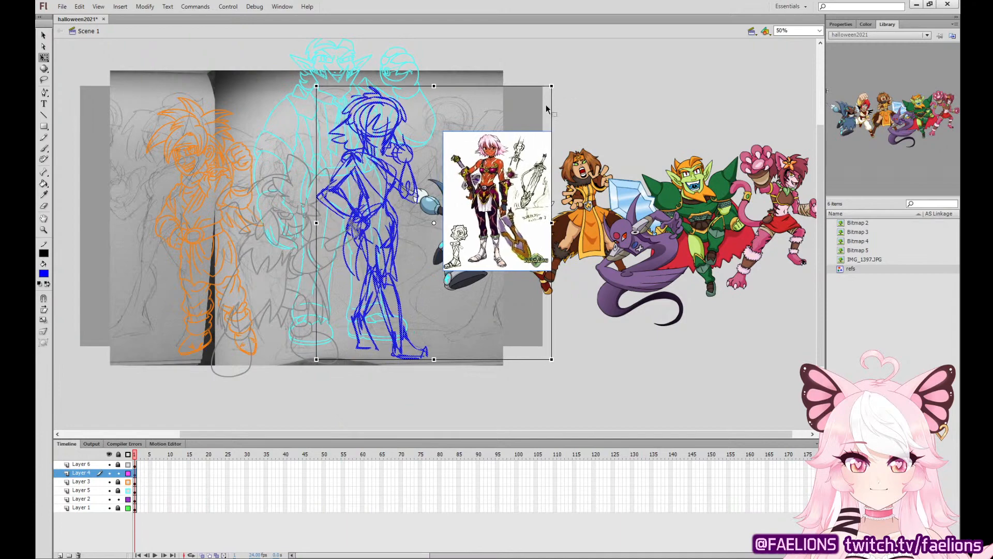
key(Right)
key(Right)
key(Right)
key(Right)
key(Right)
key(Right)
key(Right)
key(Right)
key(Right)
key(Right)
key(Right)
key(Right)
key(Right)
key(Right)
key(Right)
key(Right)
key(Right)
key(Right)
key(Right)
key(Right)
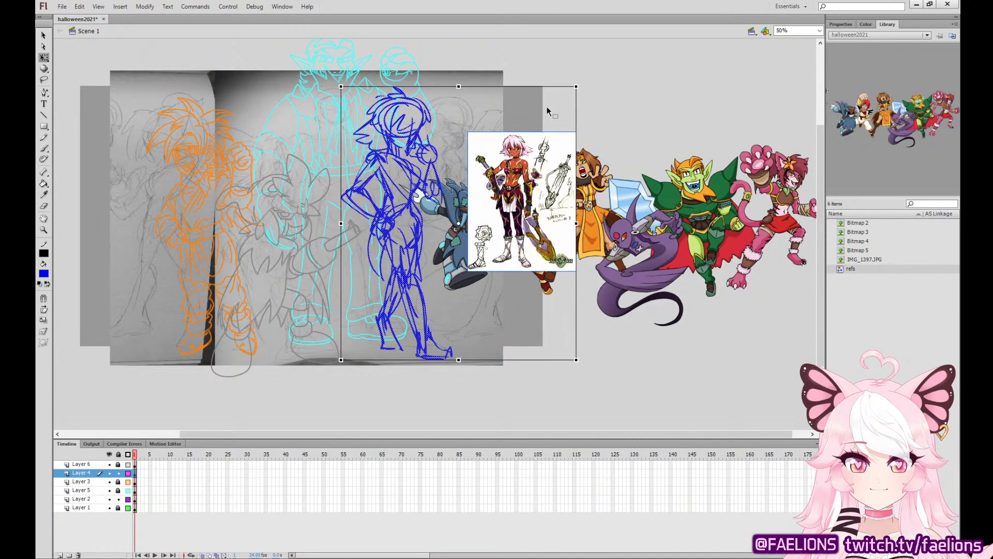
key(Down)
key(Down)
key(Down)
key(Down)
key(Down)
key(Right)
key(Right)
key(Right)
key(Right)
key(Right)
key(Right)
key(Right)
key(Down)
key(Down)
key(Down)
key(Down)
key(Down)
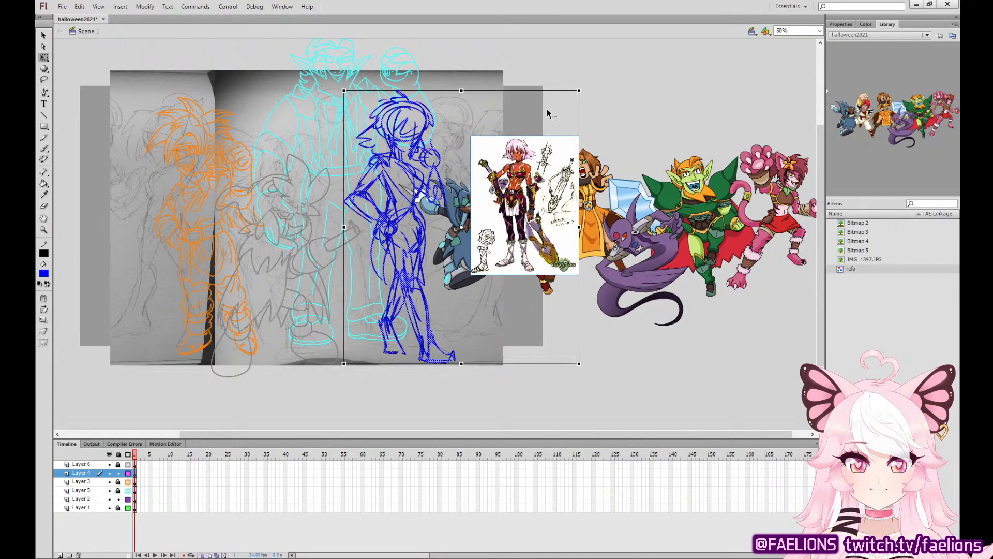
key(Right)
key(Right)
key(Right)
key(Right)
key(Right)
key(Right)
key(Right)
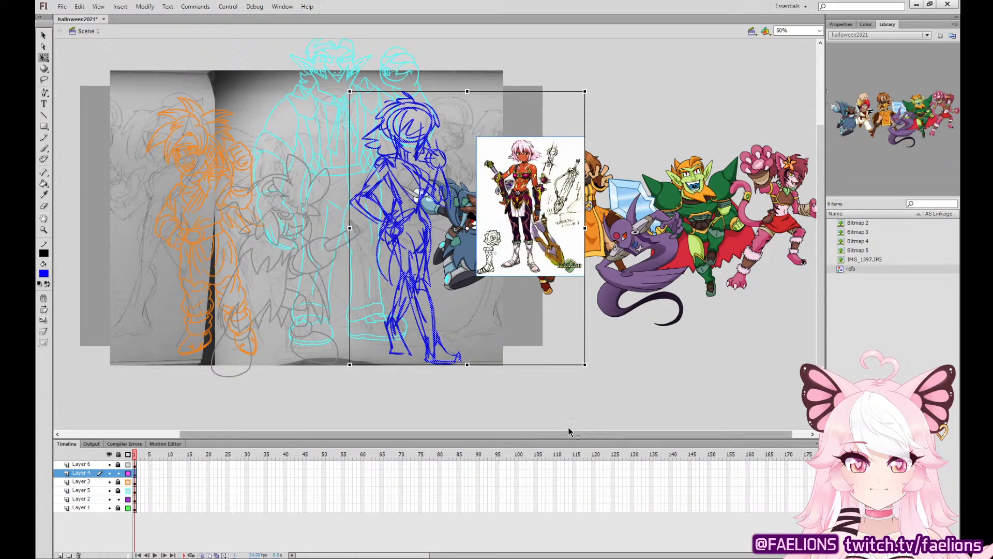
click(614, 390)
drag(558, 220, 542, 211)
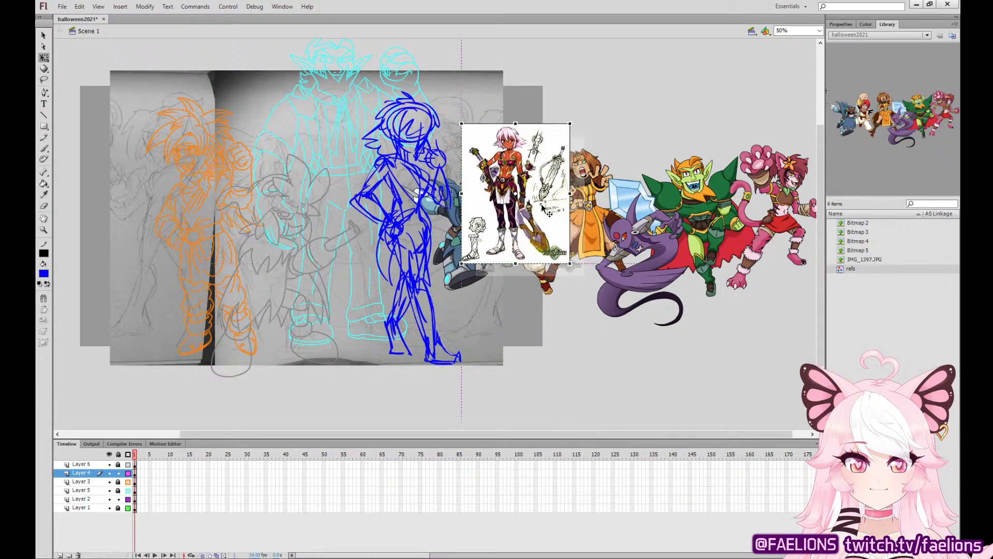
Transfer the swordswoman reference image in place to a new layer above Layer 4, and display Layer 4 as outlines.
click(128, 474)
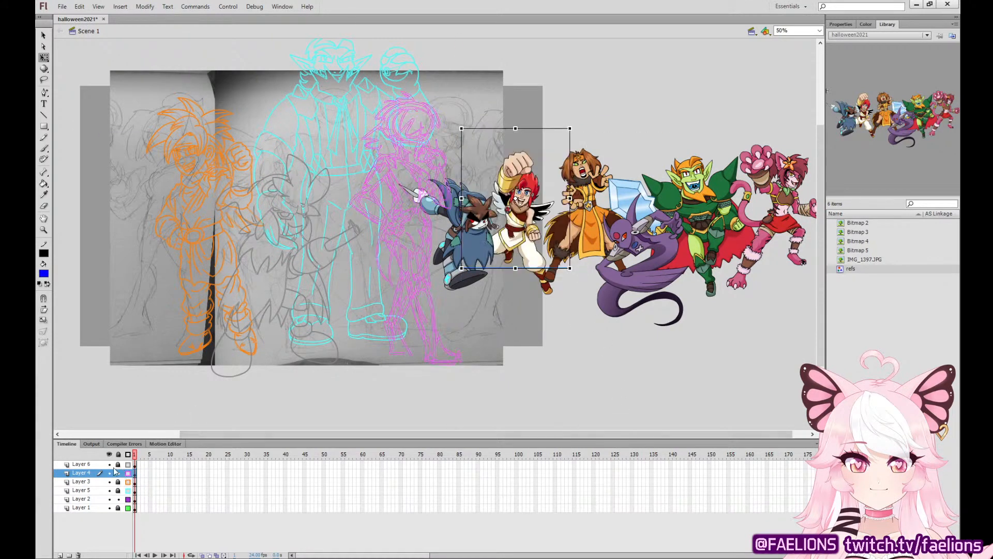
click(61, 554)
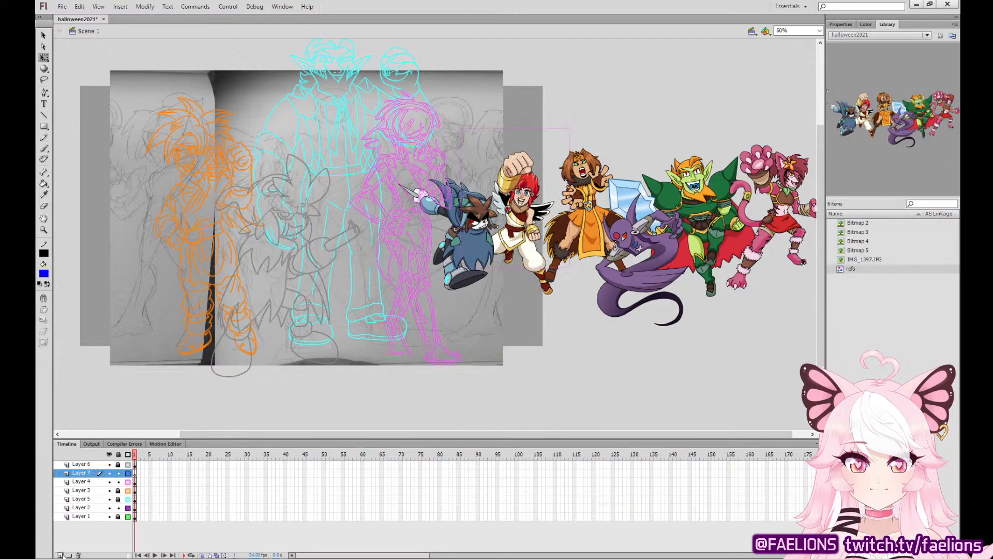
click(128, 481)
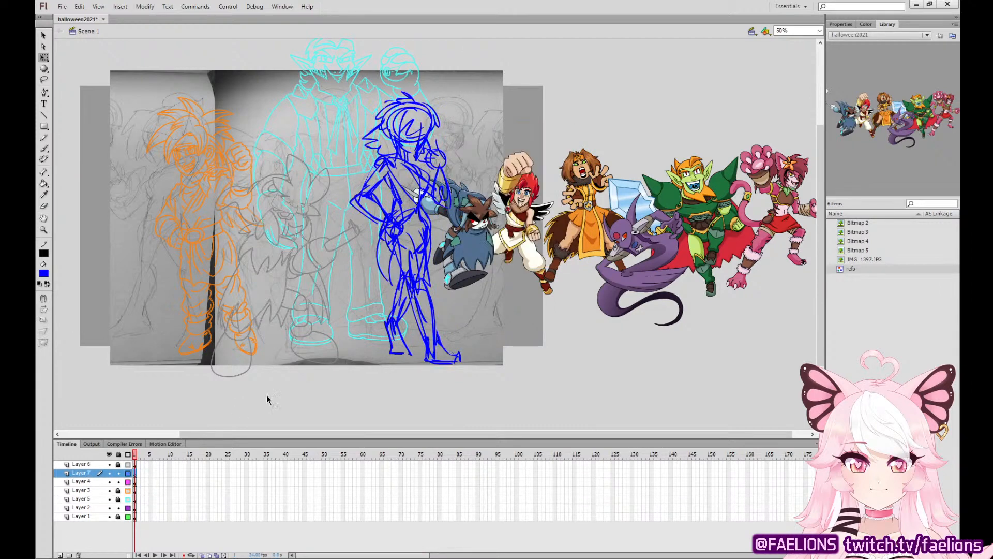
key(ctrl+shift+v)
click(128, 482)
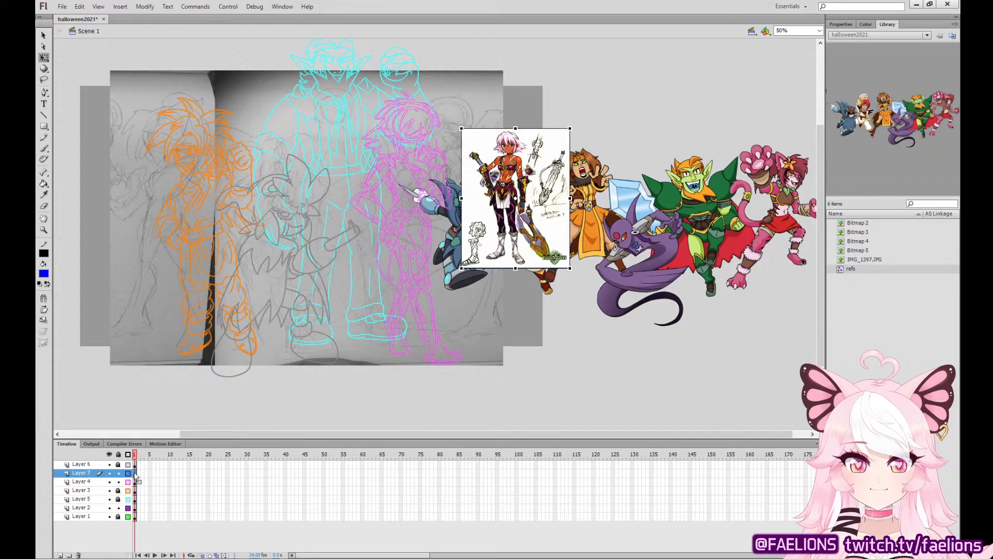
click(300, 391)
Move the colored character lineup on Layer 2 up and left so it clears the swordswoman reference image, and deselect it.
key(ctrl+equal)
key(ctrl+equal)
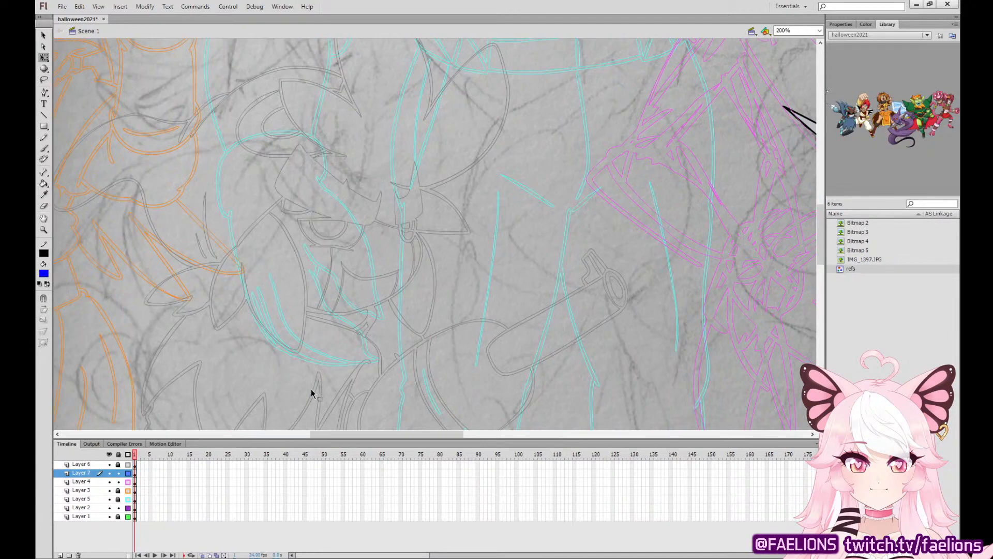
drag(584, 324, 279, 440)
drag(802, 192, 595, 349)
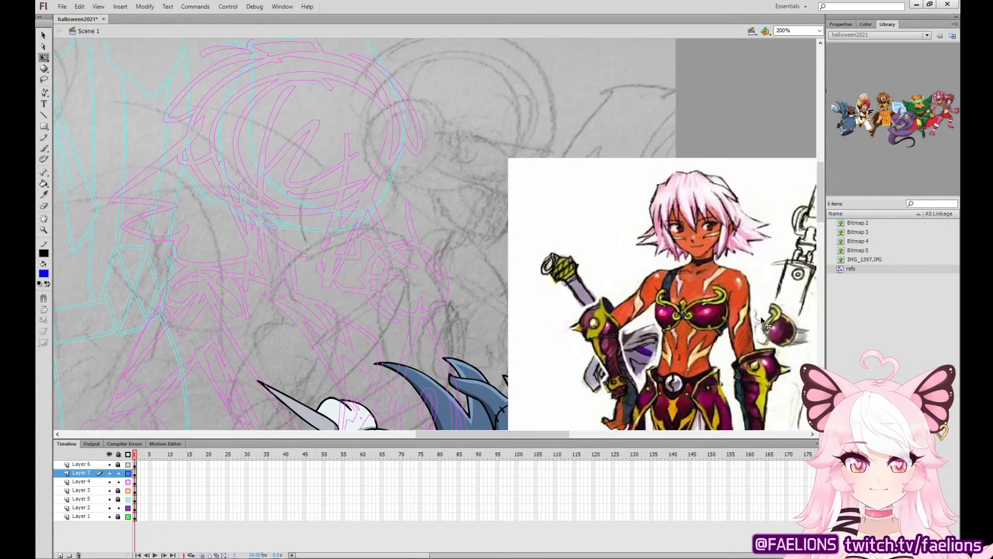
key(ctrl+minus)
key(ctrl+minus)
drag(684, 297, 708, 163)
drag(675, 224, 562, 186)
drag(683, 119, 675, 113)
click(659, 276)
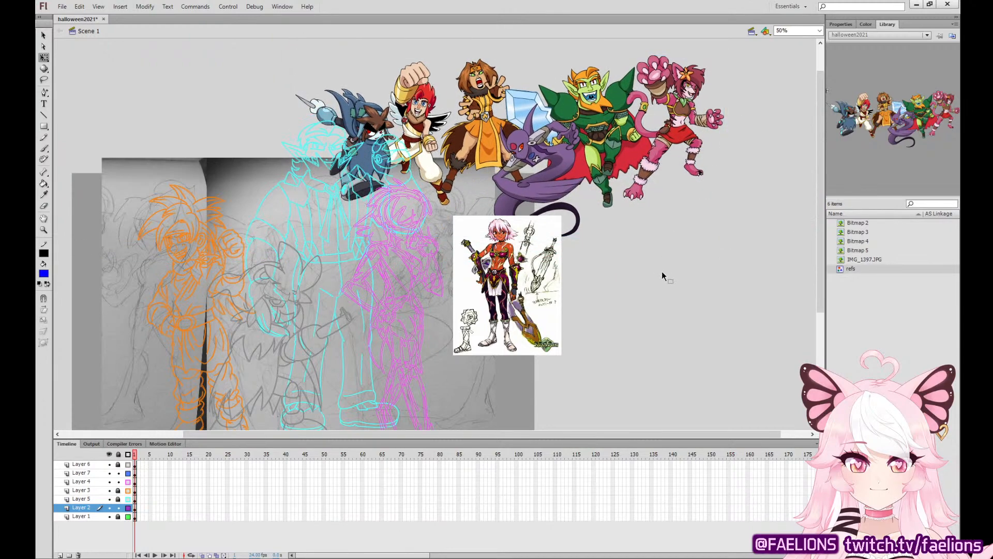
Zoom to 200% on the swordswoman sketch and its reference image, and save the document.
key(ctrl+equal)
key(ctrl+equal)
drag(768, 303, 368, 248)
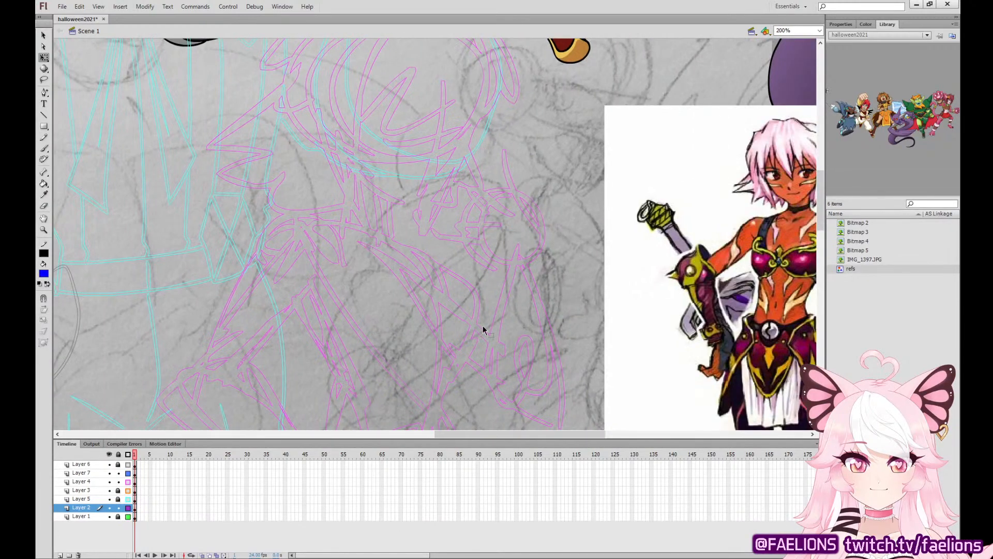
key(ctrl+s)
Lock Layer 4 and set up the Brush tool with a black fill for inking on Layer 7.
click(135, 473)
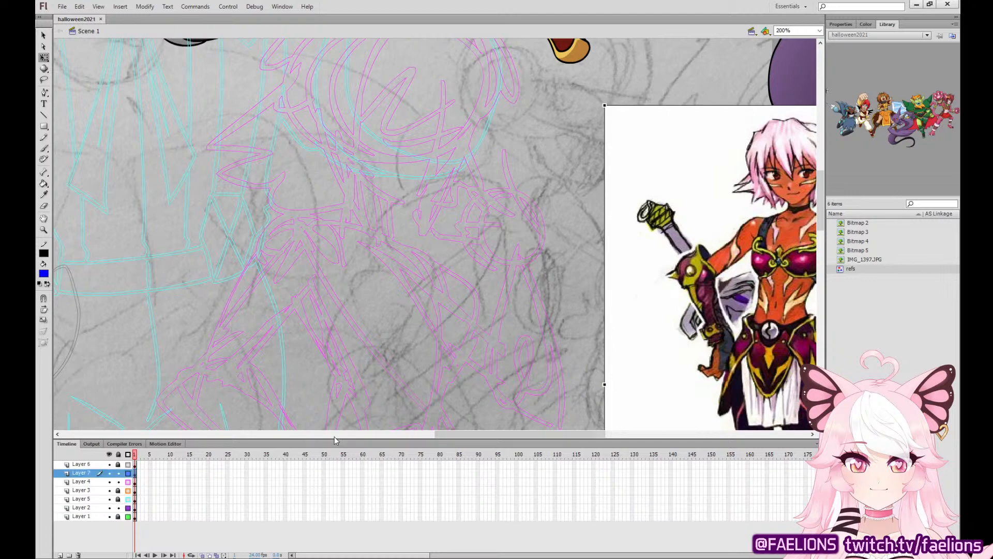
click(118, 482)
drag(556, 214, 473, 346)
key(b)
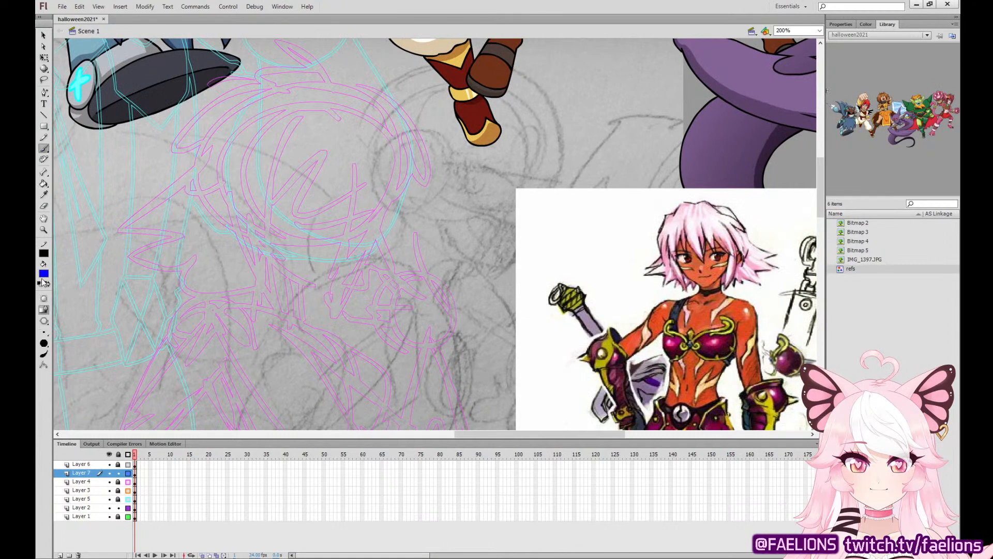
click(60, 298)
click(135, 473)
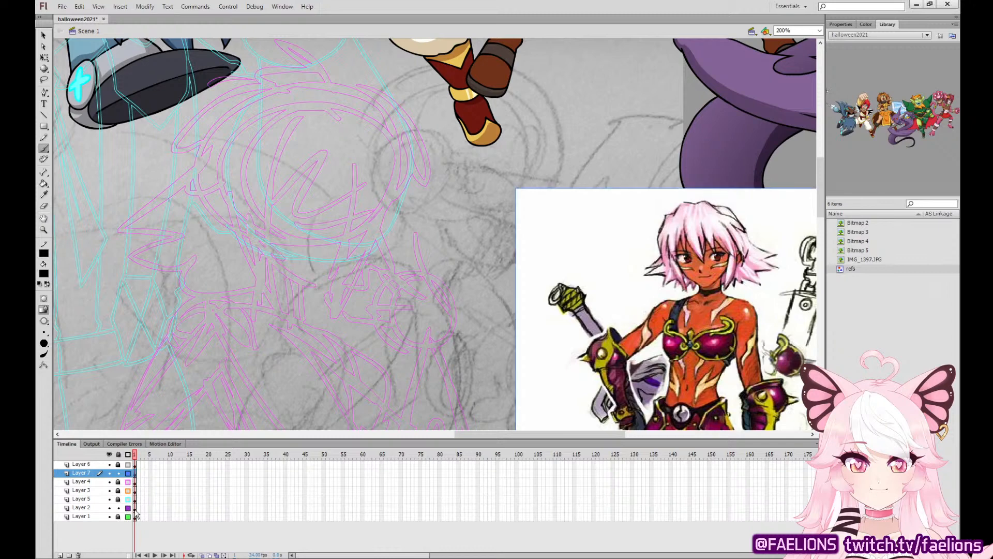
Ink the jagged fringe strands falling over the centre and right side of the swordswoman's face.
mouse_move(294, 138)
mouse_down()
mouse_move(299, 188)
mouse_move(334, 220)
mouse_up()
key(ctrl+z)
mouse_move(295, 129)
mouse_down()
mouse_move(295, 168)
mouse_move(303, 162)
mouse_move(364, 245)
mouse_move(363, 200)
mouse_move(367, 224)
mouse_move(378, 194)
mouse_move(372, 130)
mouse_up()
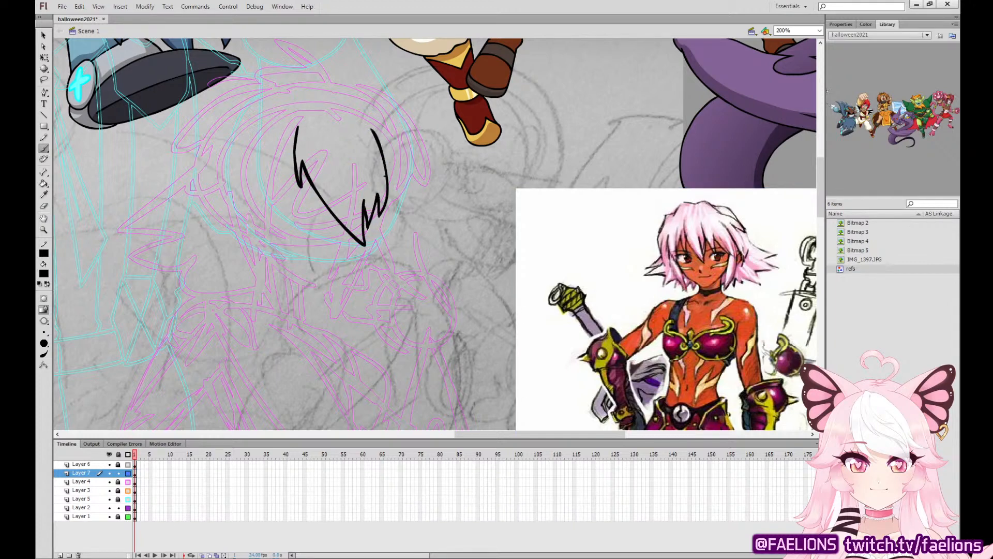
key(ctrl+z)
mouse_move(365, 223)
mouse_down()
mouse_move(389, 177)
mouse_move(405, 189)
mouse_move(370, 107)
mouse_up()
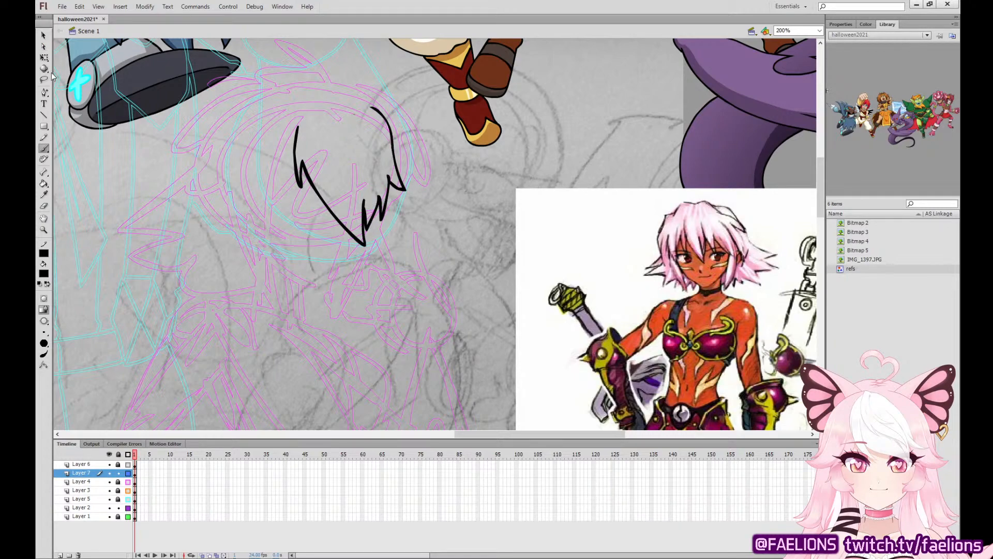
Ink the long pointed bangs on the left side of the face, joining them to the central fringe strand.
drag(322, 294, 786, 215)
drag(804, 254, 603, 218)
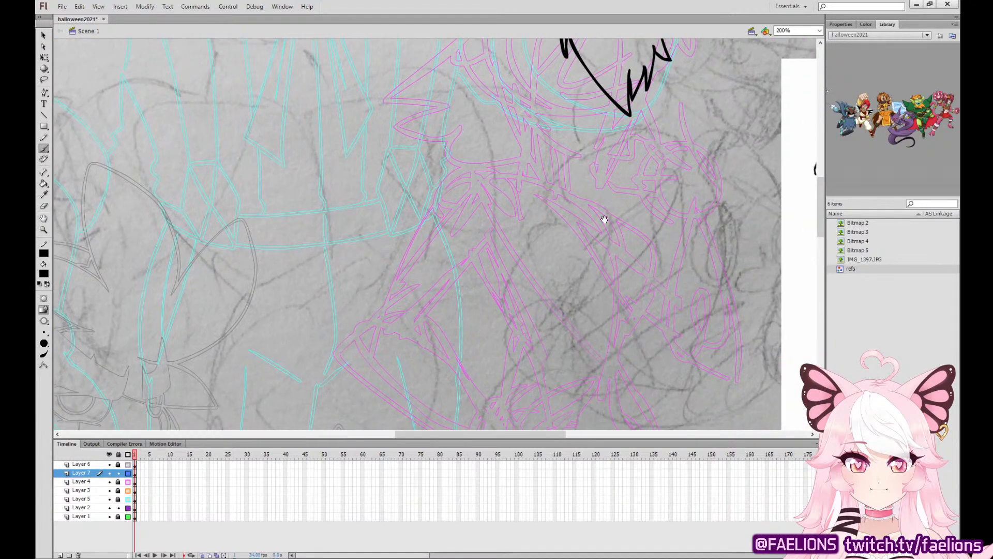
drag(429, 285, 689, 238)
mouse_move(636, 338)
mouse_down()
mouse_move(583, 286)
mouse_move(73, 430)
mouse_up()
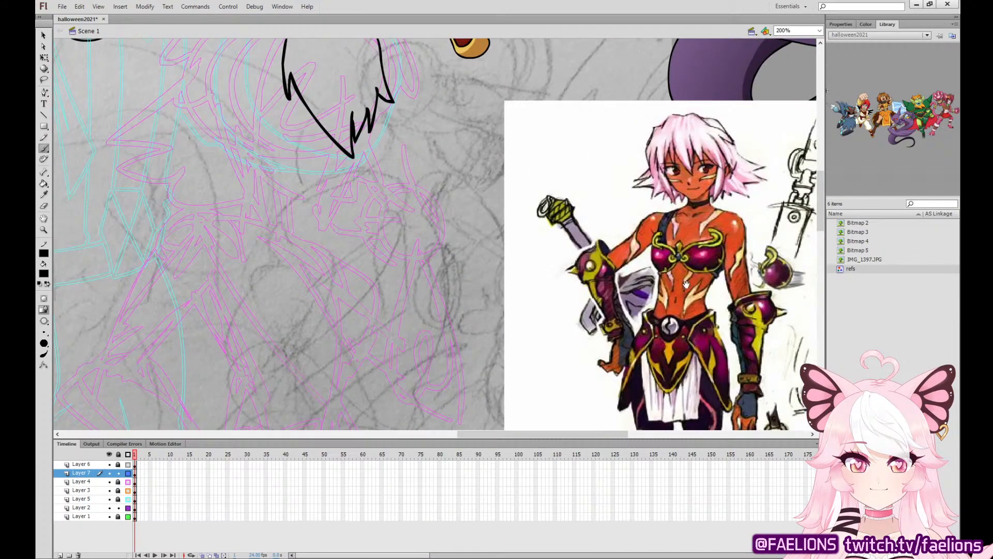
drag(331, 207, 303, 319)
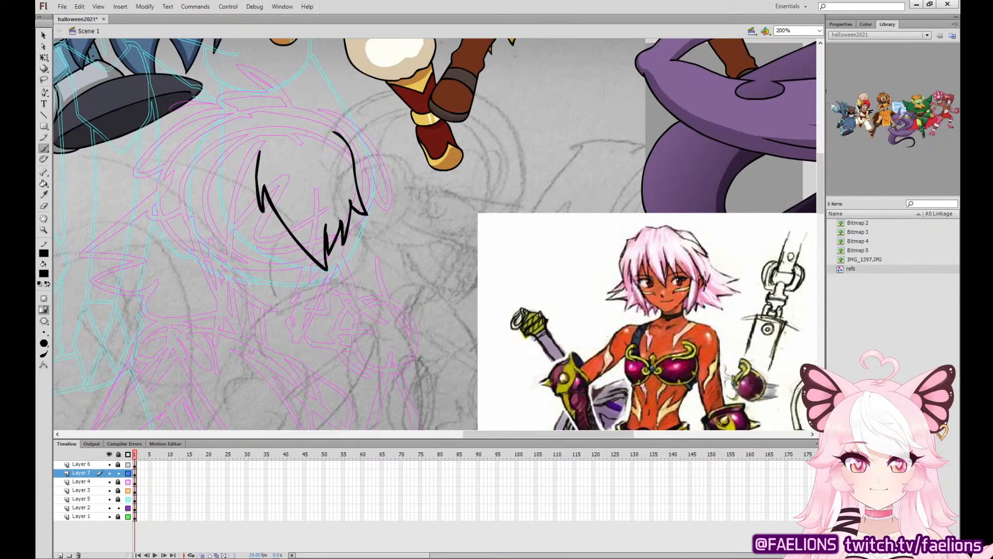
mouse_move(206, 139)
mouse_down()
mouse_move(191, 230)
mouse_move(243, 282)
mouse_move(259, 153)
mouse_up()
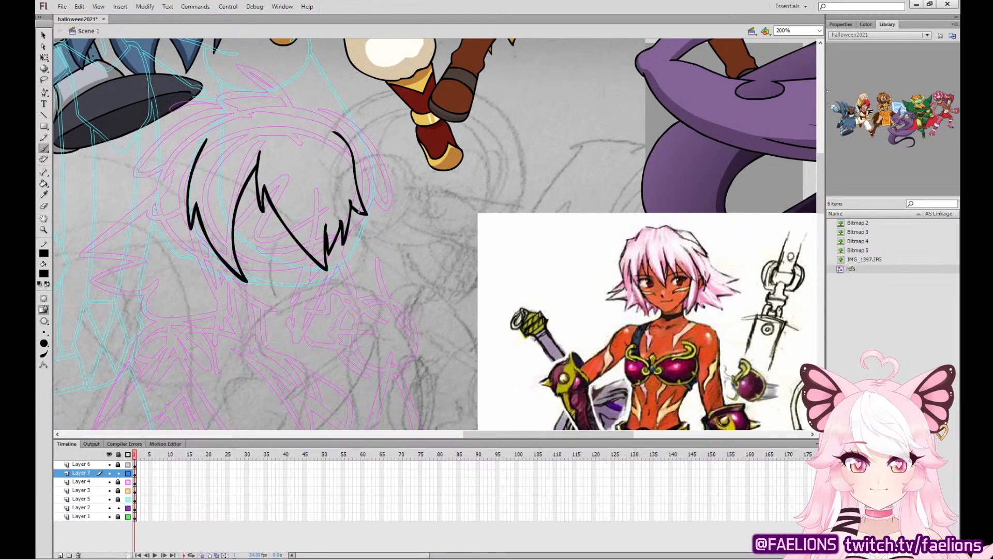
Ink the outer lock on the right side of the head, the crown outline and the tuft on top.
mouse_move(360, 211)
mouse_down()
mouse_move(360, 260)
mouse_move(355, 241)
mouse_move(357, 258)
mouse_move(381, 179)
mouse_move(345, 125)
mouse_up()
key(ctrl+z)
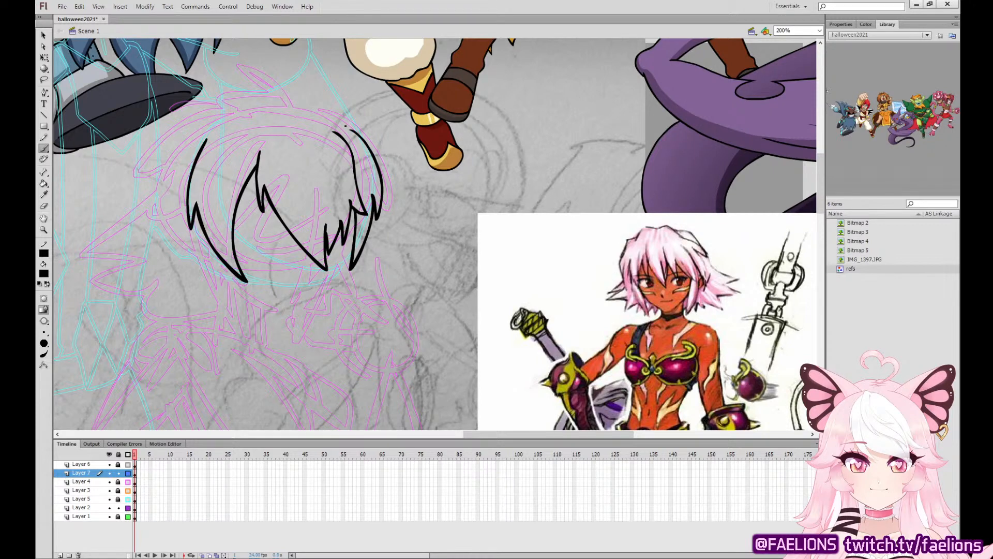
mouse_move(277, 91)
mouse_down()
mouse_move(223, 58)
mouse_move(197, 58)
mouse_move(238, 109)
mouse_move(342, 113)
mouse_move(367, 139)
mouse_move(277, 95)
mouse_up()
key(ctrl+z)
key(ctrl+z)
mouse_move(357, 132)
mouse_down()
mouse_move(325, 96)
mouse_move(277, 96)
mouse_up()
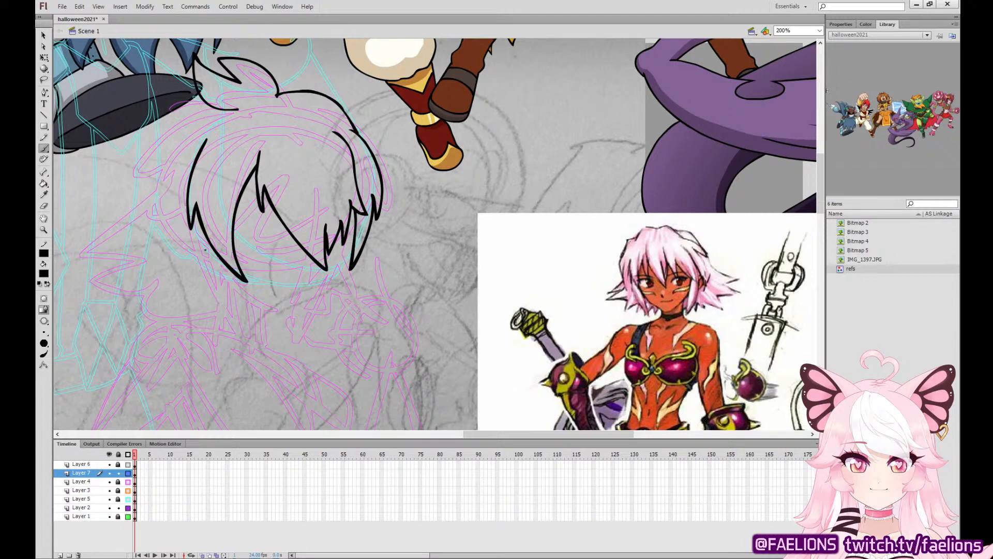
Ink the long pointed side lock left of the face, and the jawline curving around the chin.
mouse_move(183, 232)
mouse_down()
mouse_move(194, 287)
mouse_move(197, 268)
mouse_move(250, 348)
mouse_move(231, 274)
mouse_move(251, 307)
mouse_move(281, 317)
mouse_move(310, 316)
mouse_move(323, 286)
mouse_up()
key(ctrl+z)
mouse_move(239, 300)
mouse_down()
mouse_move(297, 320)
mouse_move(314, 314)
mouse_move(340, 239)
mouse_up()
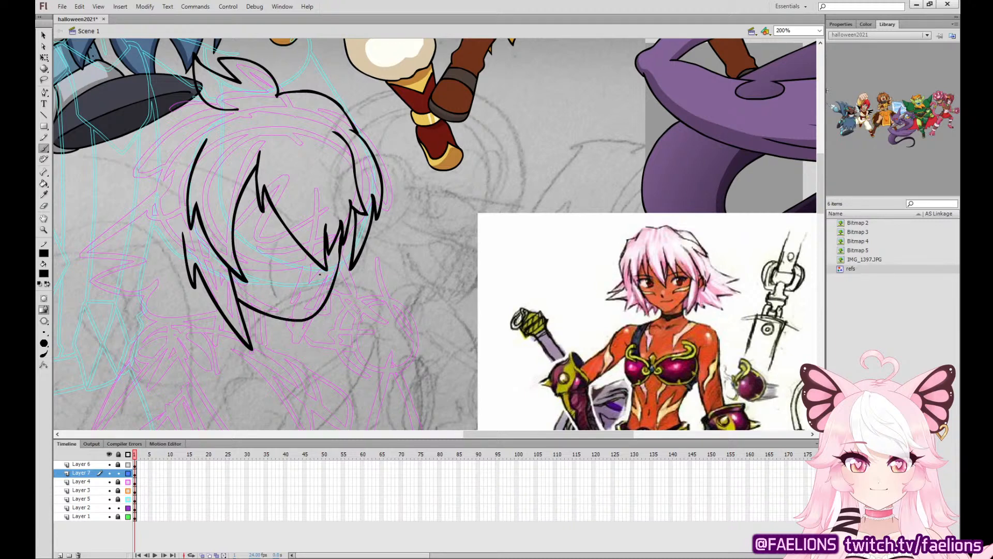
Ink a small nose mark and a slightly smiling mouth with a short lower-lip line.
drag(322, 277, 323, 276)
key(ctrl+z)
drag(278, 286, 315, 292)
mouse_move(312, 289)
mouse_down()
mouse_move(317, 296)
mouse_move(296, 294)
mouse_move(316, 292)
mouse_move(312, 300)
mouse_up()
key(ctrl+z)
key(ctrl+z)
Ink both eyes and eyebrows, and fill the near eye's thick lash shape with black.
key(ctrl+z)
drag(302, 213, 234, 180)
key(ctrl+z)
mouse_move(295, 229)
mouse_down()
mouse_move(224, 209)
mouse_move(251, 242)
mouse_move(286, 227)
mouse_move(243, 239)
mouse_move(251, 221)
mouse_move(308, 242)
mouse_move(295, 250)
mouse_move(307, 227)
mouse_move(232, 211)
mouse_move(251, 246)
mouse_move(243, 222)
mouse_move(293, 230)
mouse_move(286, 252)
mouse_move(299, 237)
mouse_move(254, 238)
mouse_move(283, 228)
mouse_move(255, 239)
mouse_move(280, 227)
mouse_move(258, 222)
mouse_move(299, 217)
mouse_move(270, 194)
mouse_up()
key(ctrl+z)
key(ctrl+z)
key(ctrl+z)
key(ctrl+z)
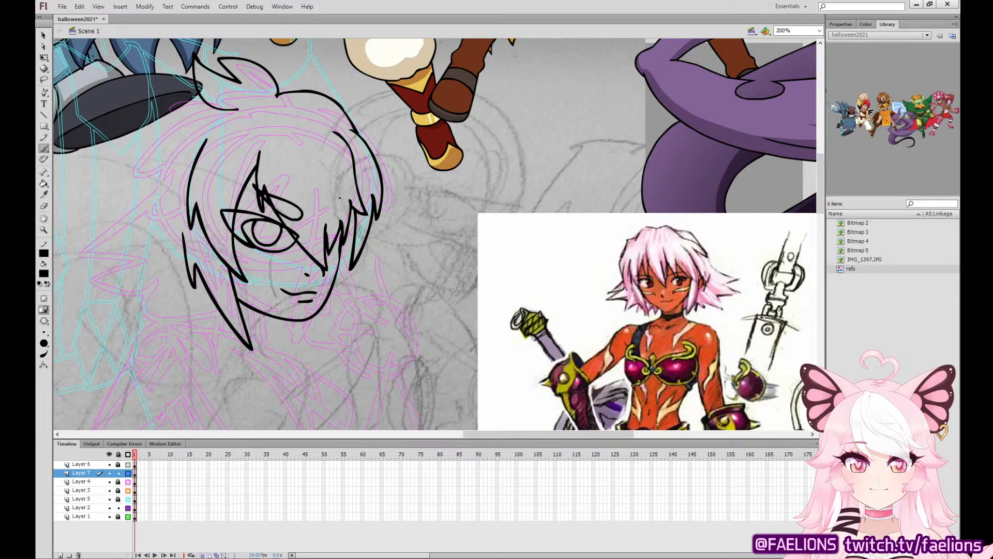
mouse_move(340, 198)
mouse_down()
mouse_move(325, 218)
mouse_move(343, 238)
mouse_move(322, 247)
mouse_move(340, 241)
mouse_move(334, 233)
mouse_up()
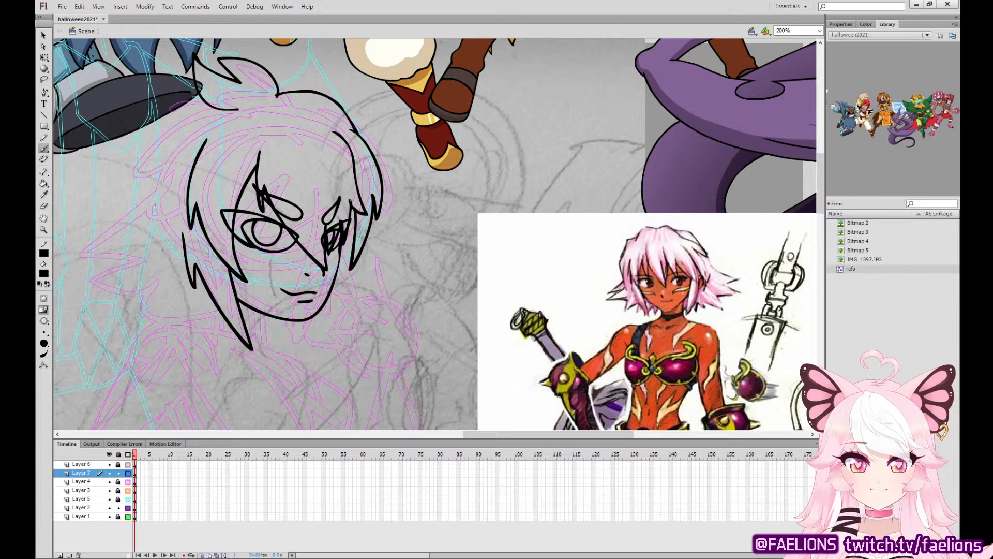
click(44, 183)
click(228, 218)
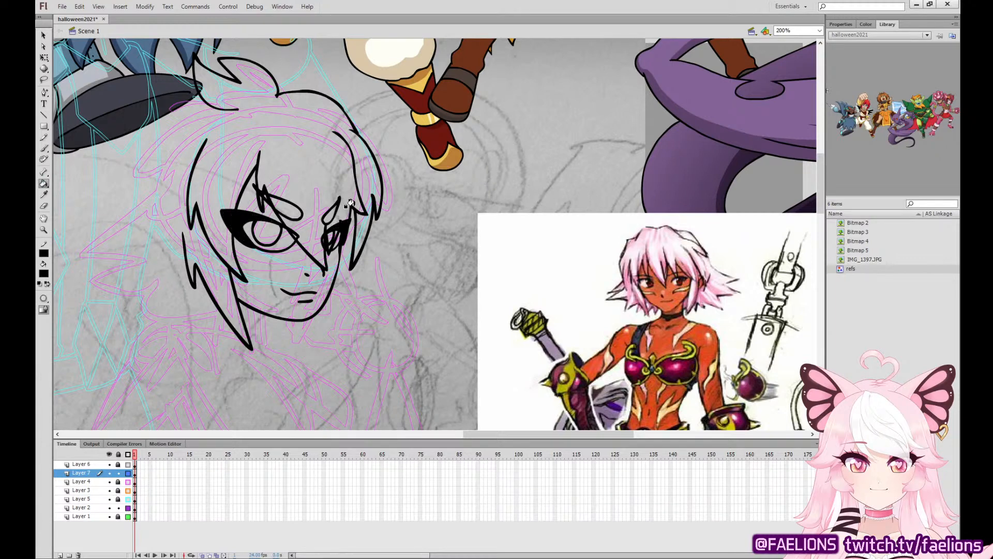
Ink the upper back contour of the hair from the top tuft down to curled tips on the left.
click(44, 148)
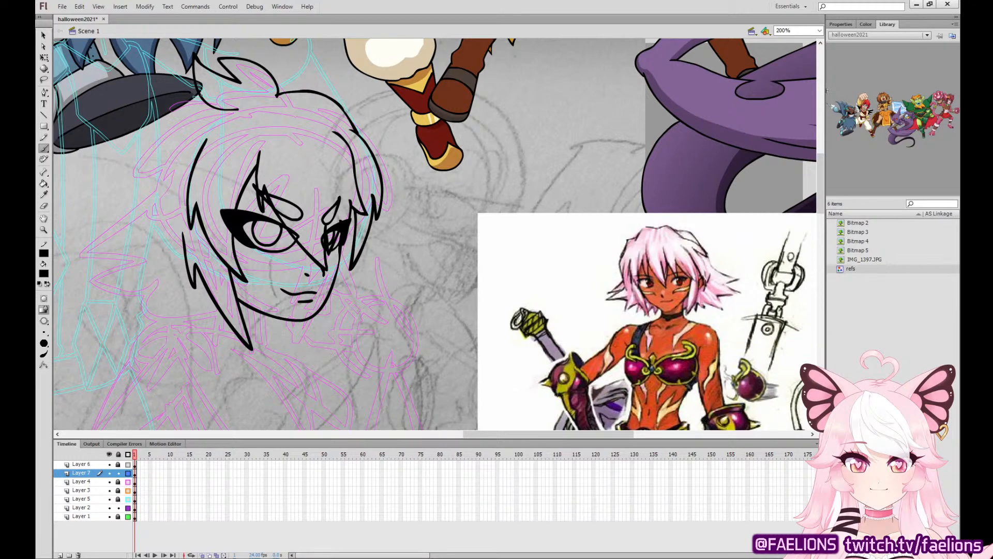
drag(201, 100, 143, 177)
key(ctrl+z)
drag(197, 102, 143, 178)
key(ctrl+z)
mouse_move(206, 100)
mouse_down()
mouse_move(163, 116)
mouse_move(146, 152)
mouse_move(126, 156)
mouse_up()
key(ctrl+z)
mouse_move(203, 100)
mouse_down()
mouse_move(117, 160)
mouse_move(129, 175)
mouse_move(137, 203)
mouse_up()
Ink the pointed hair lock hanging beside the right cheek and jaw.
mouse_move(324, 304)
mouse_down()
mouse_move(313, 346)
mouse_move(333, 321)
mouse_move(329, 300)
mouse_move(322, 338)
mouse_move(342, 285)
mouse_move(317, 345)
mouse_move(353, 278)
mouse_move(321, 340)
mouse_up()
key(ctrl+z)
key(ctrl+z)
key(ctrl+z)
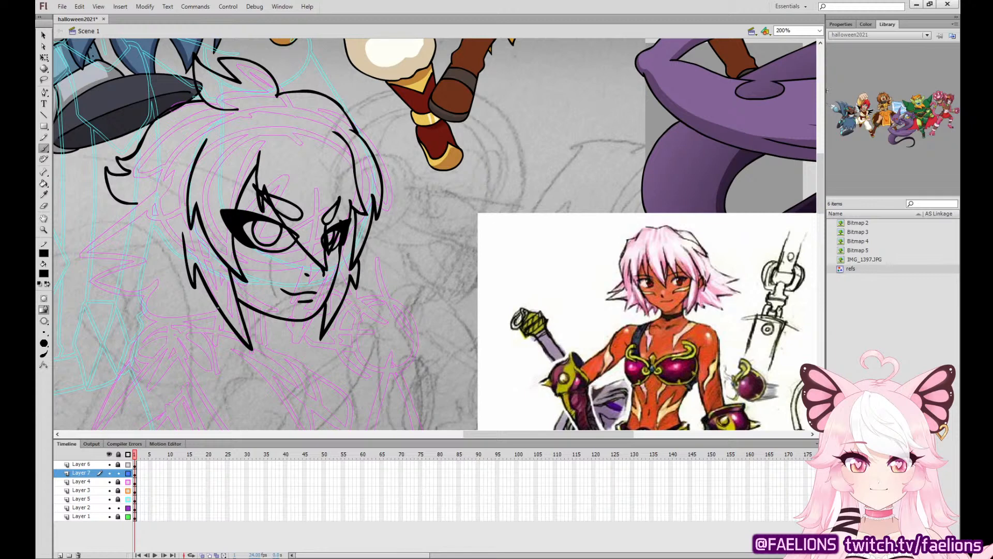
Ink the long spiky hair tips flaring out behind the neck and up to the curled tips.
mouse_move(216, 309)
mouse_down()
mouse_move(133, 318)
mouse_move(157, 302)
mouse_move(100, 297)
mouse_up()
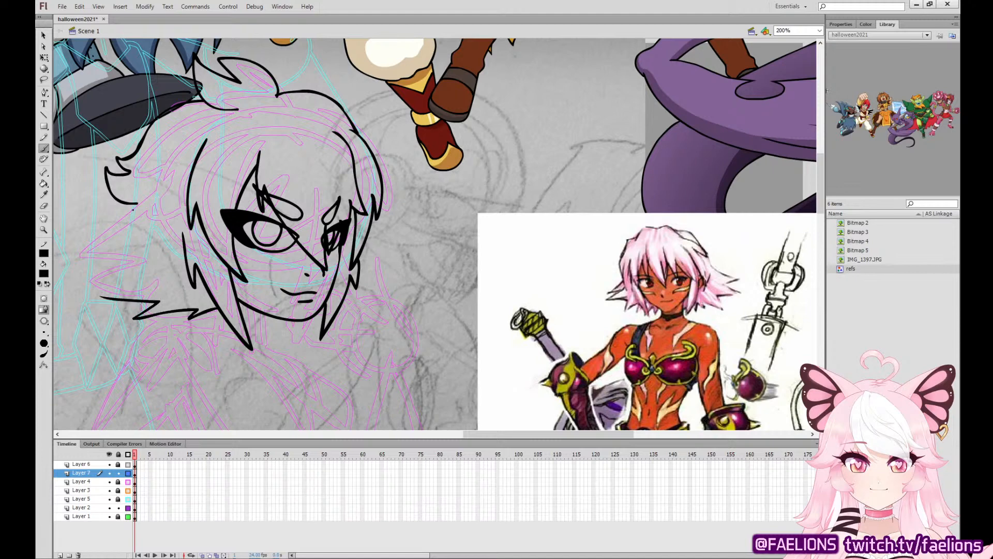
mouse_move(121, 208)
mouse_down()
mouse_move(82, 223)
mouse_move(115, 228)
mouse_move(91, 243)
mouse_move(84, 265)
mouse_move(116, 272)
mouse_move(106, 297)
mouse_up()
key(ctrl+z)
mouse_move(130, 204)
mouse_down()
mouse_move(62, 225)
mouse_move(113, 242)
mouse_move(84, 269)
mouse_move(96, 284)
mouse_move(88, 286)
mouse_move(113, 293)
mouse_move(118, 280)
mouse_move(93, 291)
mouse_move(140, 301)
mouse_up()
key(ctrl+z)
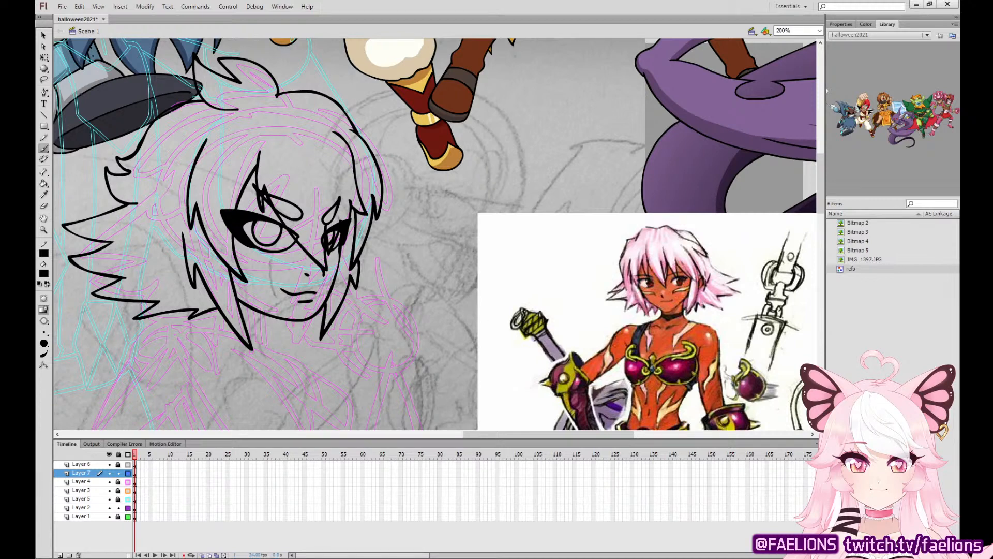
Delete the stray ink pieces around the far eye where it overlaps the fringe strands.
key(v)
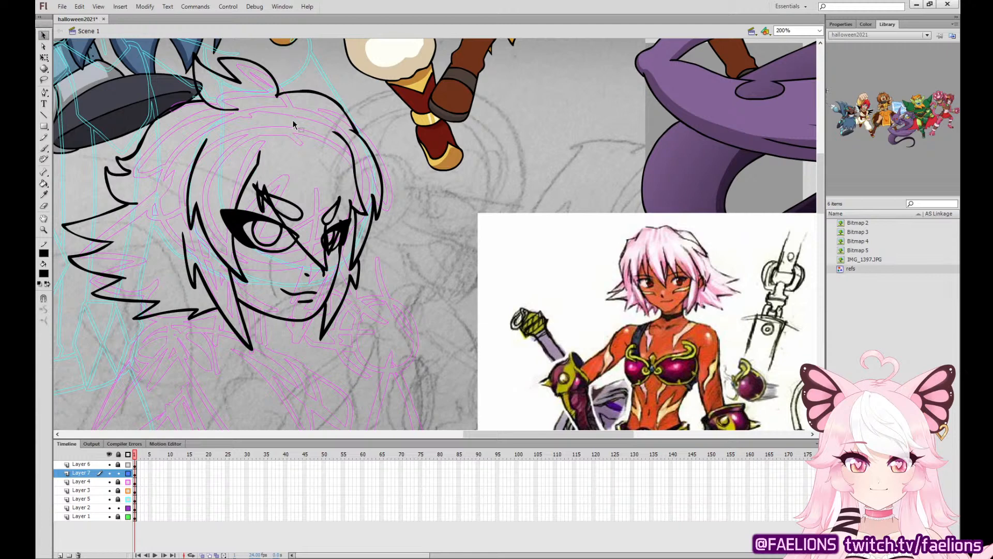
click(340, 247)
key(Delete)
click(344, 235)
key(Delete)
click(335, 215)
key(Delete)
key(ctrl+z)
Delete the near eyebrow, the central fringe strands crossing the face and the rest of the far eye.
click(299, 242)
key(Delete)
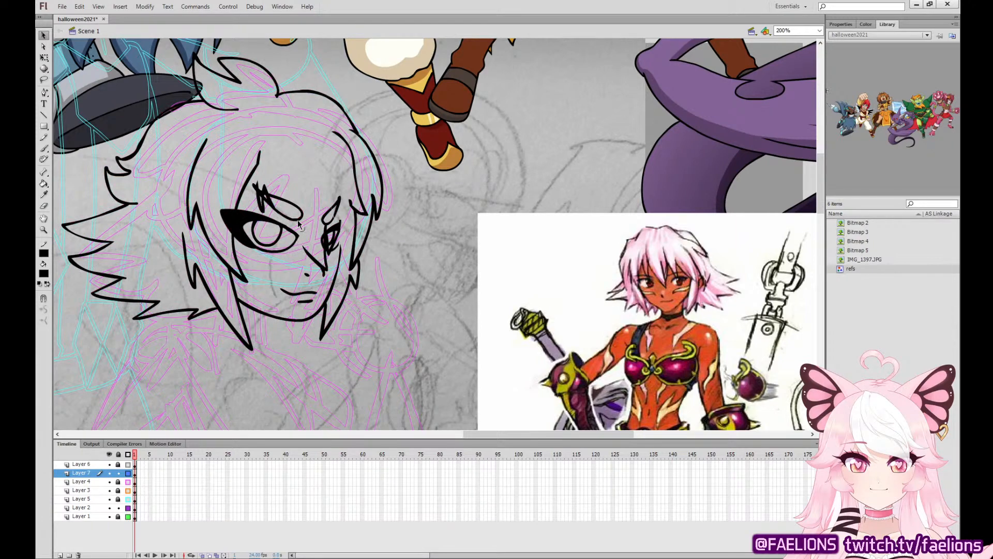
double_click(276, 210)
key(Delete)
double_click(333, 257)
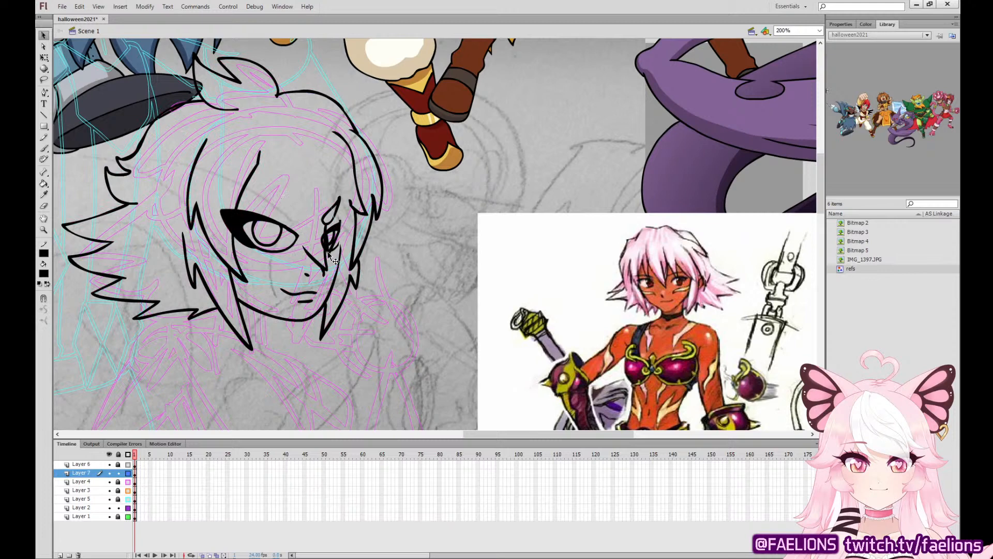
key(Delete)
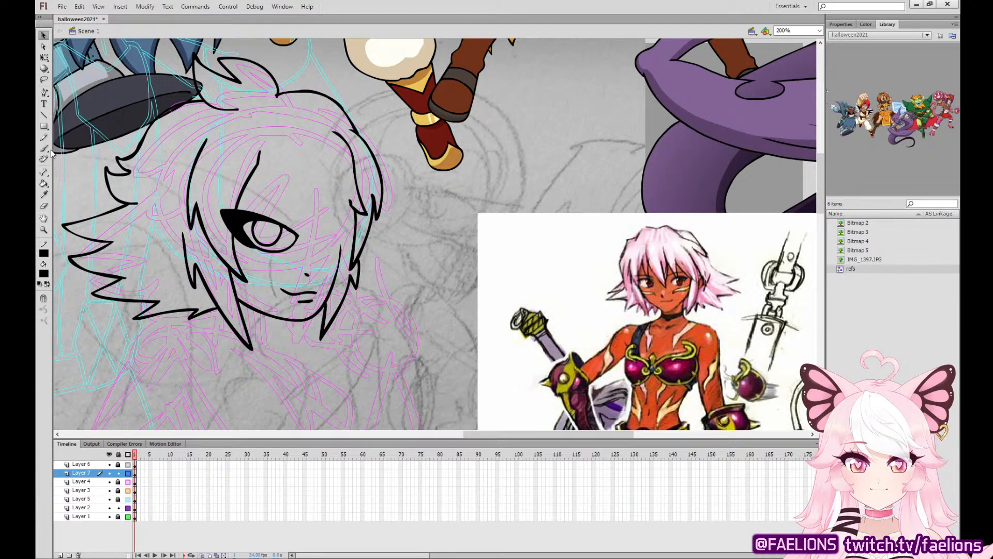
Redraw the far eye with its iris and black-filled lashes, and ink the nose bridge beside it.
key(b)
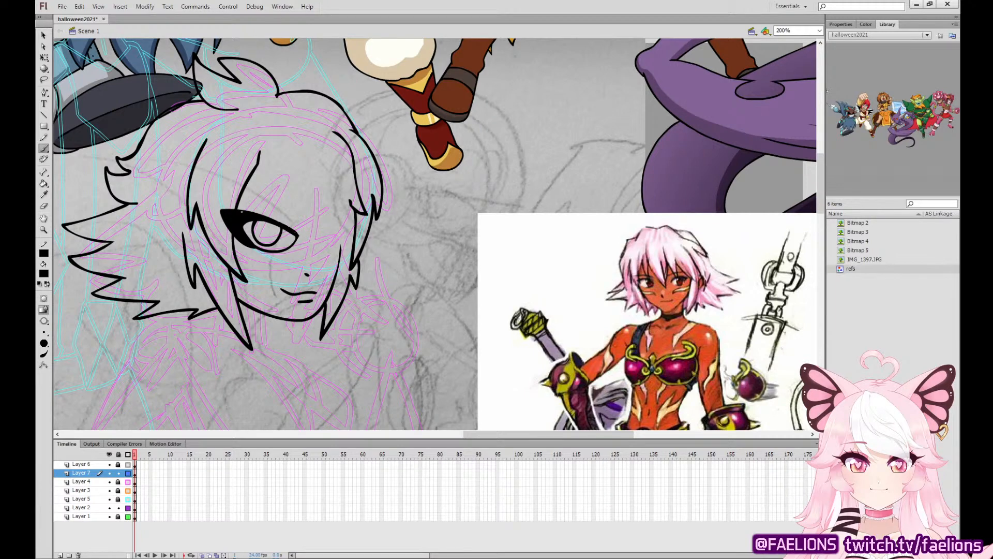
mouse_move(320, 234)
mouse_down()
mouse_move(351, 213)
mouse_move(335, 246)
mouse_move(318, 238)
mouse_move(331, 226)
mouse_move(343, 228)
mouse_move(340, 238)
mouse_up()
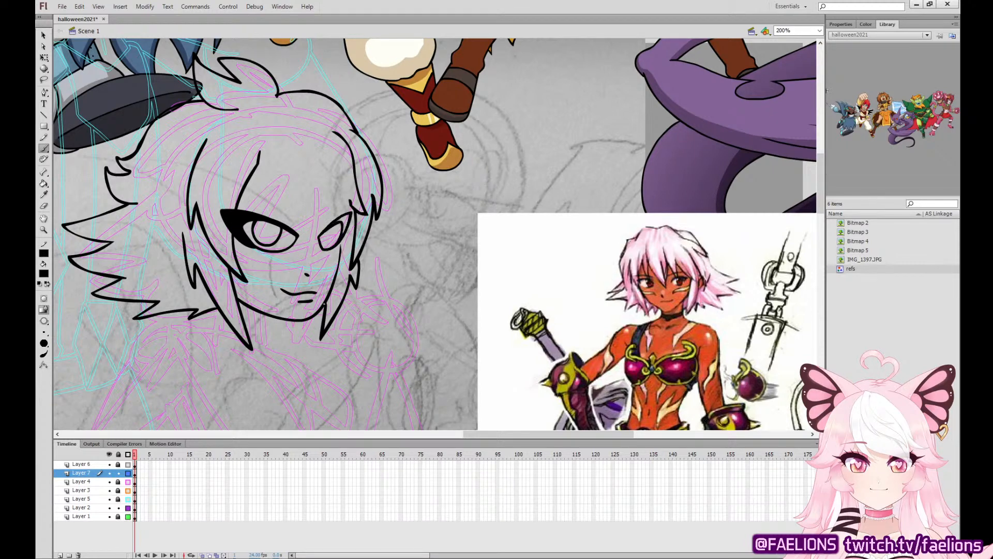
mouse_move(335, 281)
mouse_down()
mouse_move(341, 241)
mouse_move(332, 227)
mouse_up()
key(ctrl+z)
drag(322, 273, 314, 254)
mouse_move(322, 269)
mouse_down()
mouse_move(332, 259)
mouse_move(313, 260)
mouse_up()
key(ctrl+z)
key(ctrl+z)
key(ctrl+z)
drag(316, 260, 314, 250)
key(k)
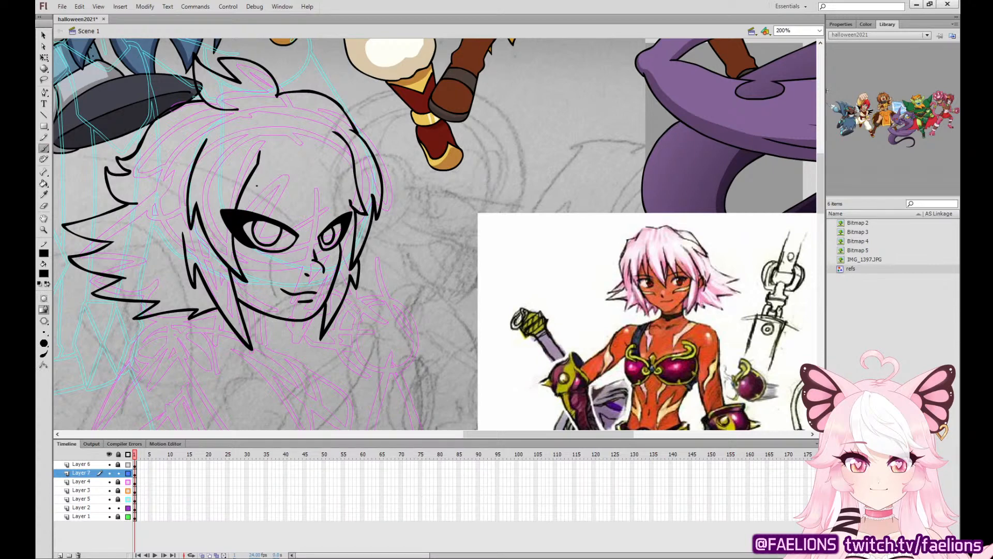
Ink short, rounded, pointed eyebrows above both eyes.
mouse_move(256, 184)
mouse_down()
mouse_move(288, 212)
mouse_move(260, 201)
mouse_move(293, 216)
mouse_move(286, 199)
mouse_move(253, 182)
mouse_up()
key(ctrl+z)
mouse_move(333, 188)
mouse_down()
mouse_move(320, 218)
mouse_move(334, 188)
mouse_up()
key(ctrl+z)
key(ctrl+z)
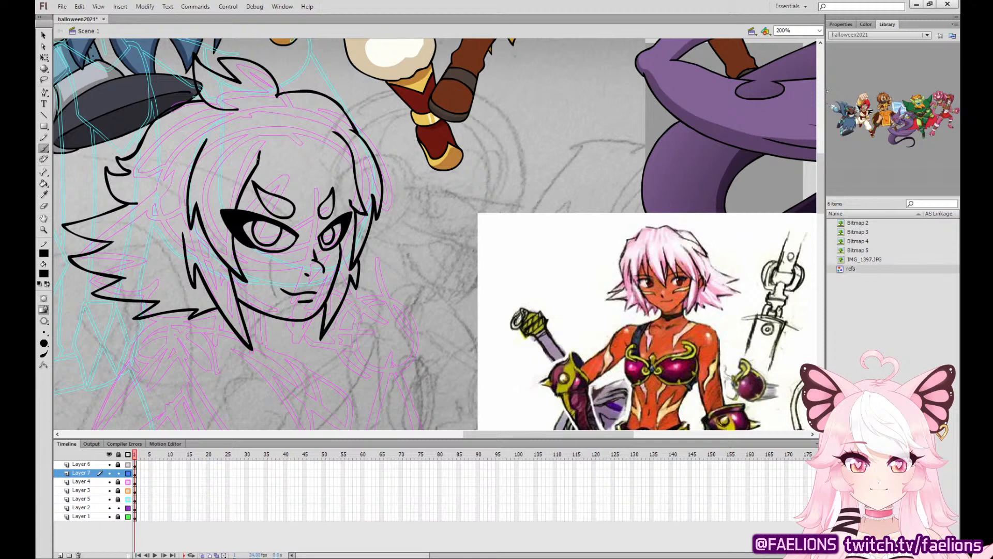
Ink the central bang running from the parting across the near eyebrow to a point between the eyes.
drag(258, 164, 279, 213)
key(ctrl+z)
mouse_move(258, 163)
mouse_down()
mouse_move(318, 247)
mouse_move(317, 169)
mouse_move(275, 206)
mouse_move(317, 247)
mouse_move(331, 181)
mouse_up()
key(ctrl+z)
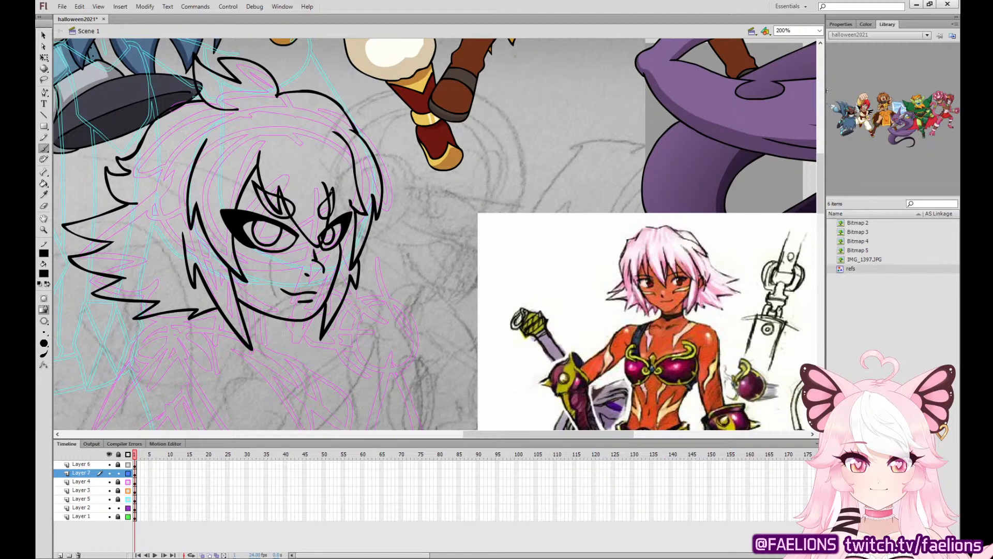
key(ctrl+z)
mouse_move(259, 150)
mouse_down()
mouse_move(277, 211)
mouse_move(276, 188)
mouse_move(334, 259)
mouse_up()
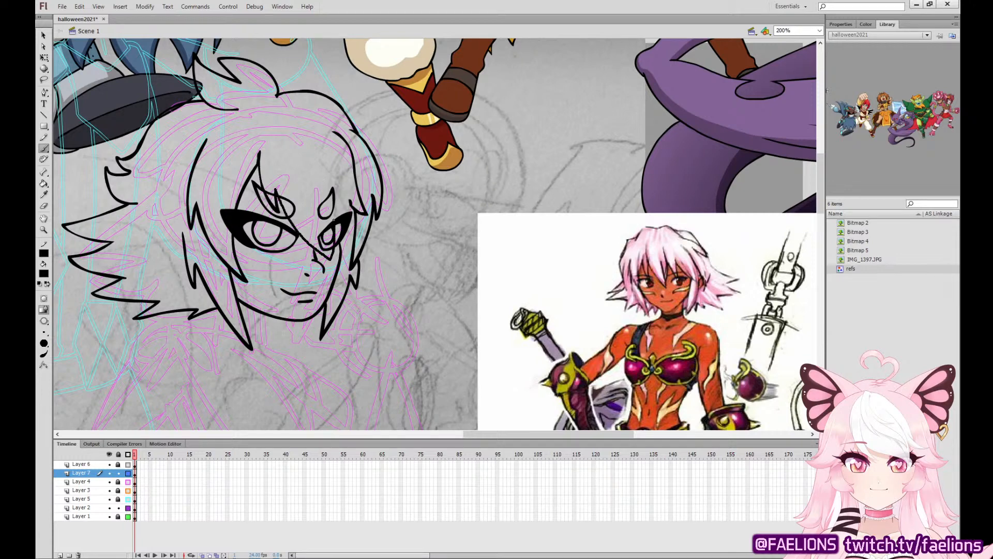
Ink the fringe strands over the far eye and eyebrow, connecting them to the right-hand bangs.
drag(323, 188, 347, 190)
key(ctrl+z)
key(ctrl+z)
key(ctrl+z)
mouse_move(278, 198)
mouse_down()
mouse_move(334, 265)
mouse_move(326, 191)
mouse_move(291, 223)
mouse_move(330, 257)
mouse_move(336, 187)
mouse_move(347, 213)
mouse_up()
key(ctrl+z)
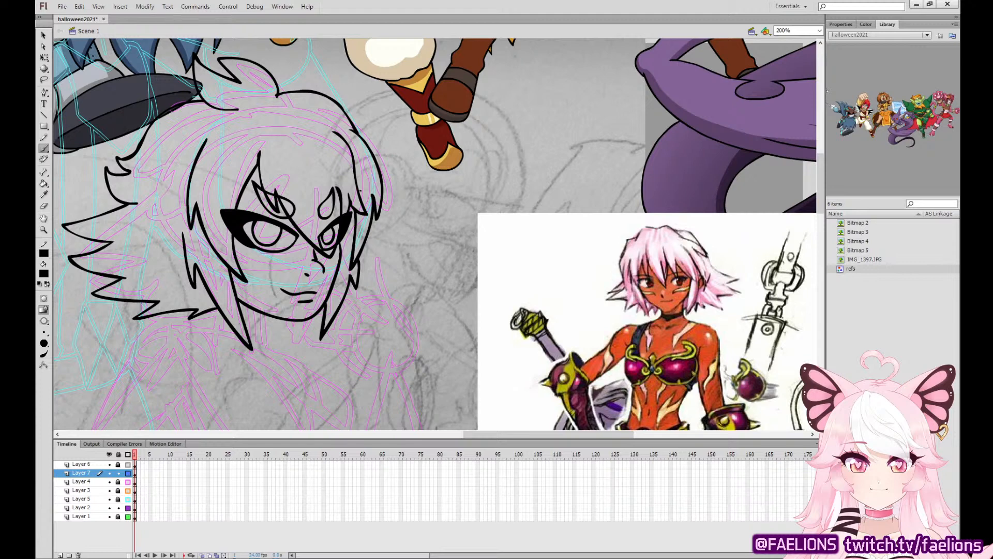
Ink the striped face markings below the eyes, and select the artwork on Layer 7's frame.
drag(456, 343, 518, 300)
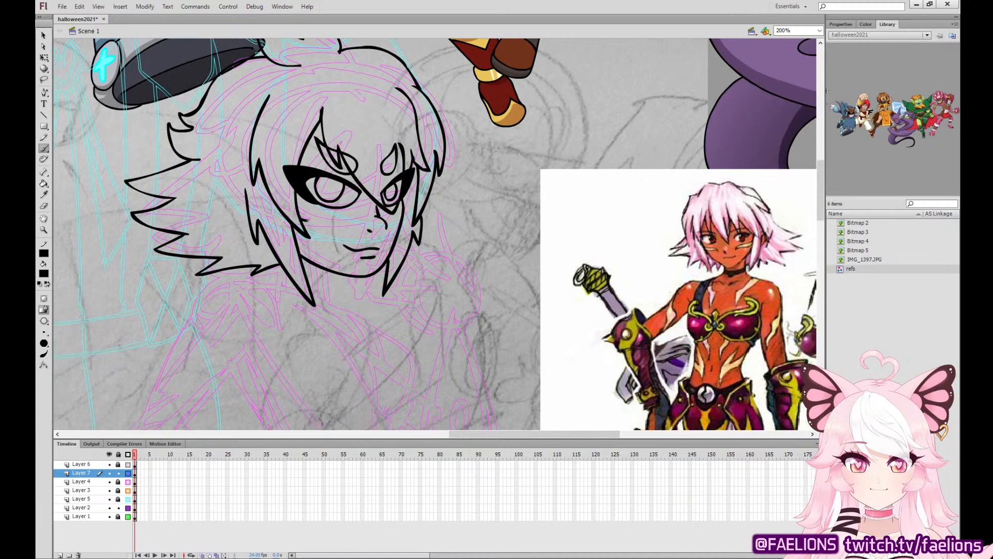
mouse_move(308, 220)
mouse_down()
mouse_move(348, 239)
mouse_move(327, 214)
mouse_move(315, 225)
mouse_move(334, 217)
mouse_move(299, 203)
mouse_up()
key(ctrl+z)
key(ctrl+z)
drag(402, 215, 397, 232)
click(135, 472)
Ink the shoulder contour from the neck, curving down to the upper arm on the left.
mouse_move(497, 336)
mouse_down()
mouse_move(569, 216)
mouse_move(472, 250)
mouse_move(469, 263)
mouse_up()
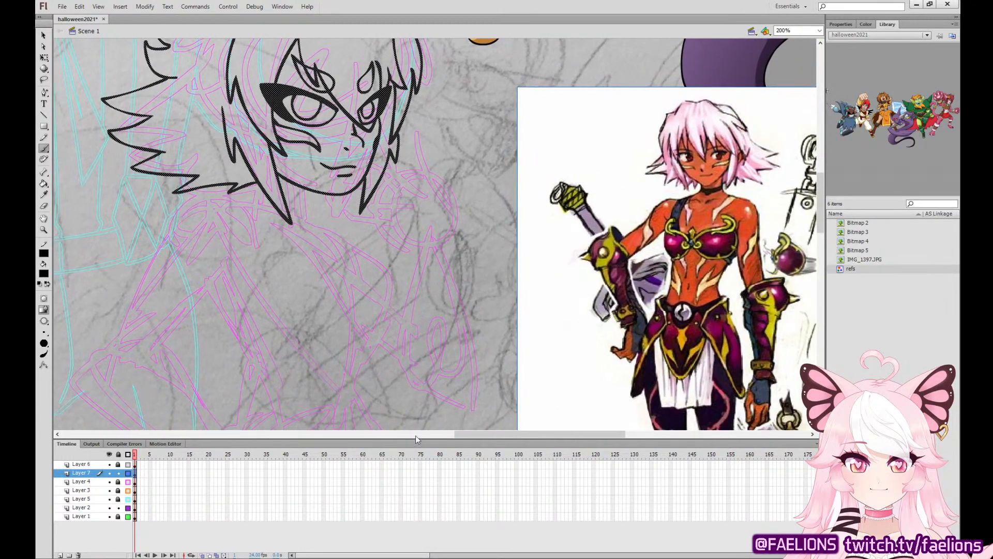
mouse_move(259, 204)
mouse_down()
mouse_move(223, 193)
mouse_move(137, 276)
mouse_up()
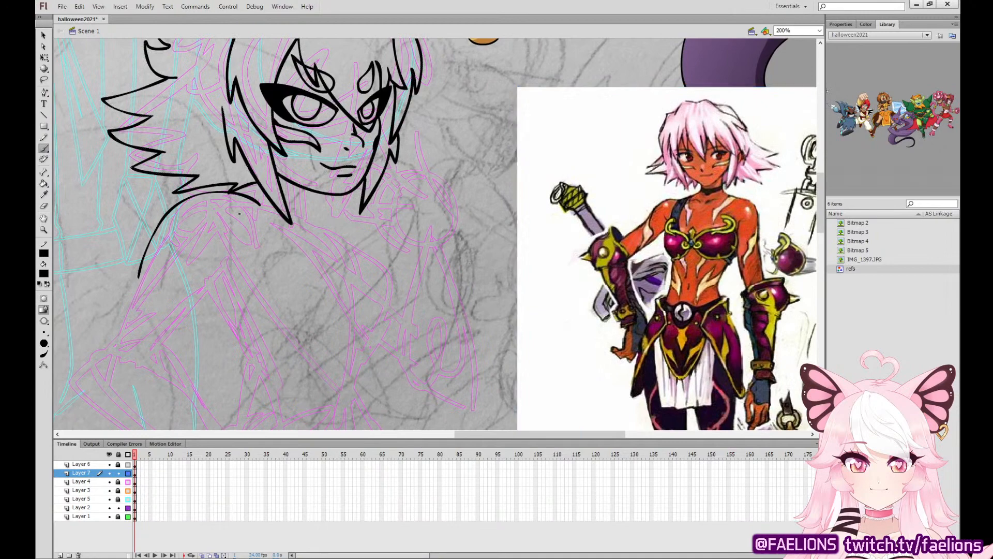
key(ctrl+z)
mouse_move(262, 205)
mouse_down()
mouse_move(236, 192)
mouse_move(156, 260)
mouse_up()
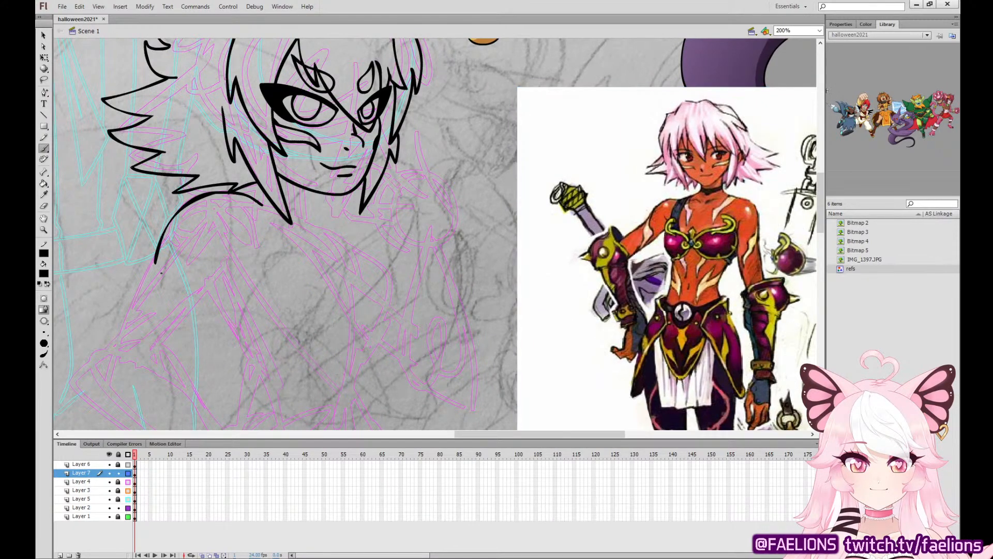
Ink the near arm's elbow guard with three pointed spikes and a rounded outline flaring toward the forearm.
drag(368, 371, 463, 226)
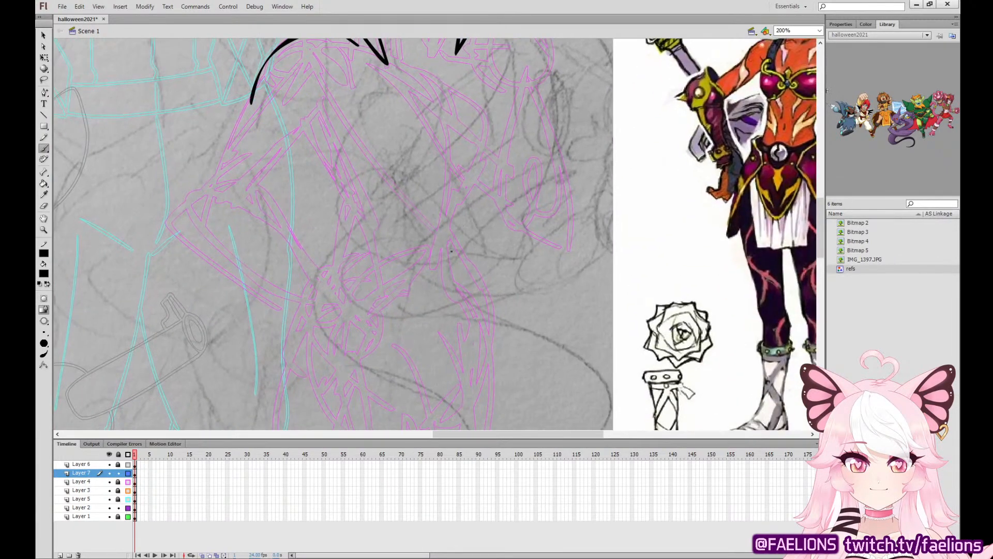
mouse_move(682, 295)
mouse_down()
mouse_move(499, 321)
mouse_move(732, 334)
mouse_up()
mouse_move(292, 225)
mouse_down()
mouse_move(269, 207)
mouse_move(279, 243)
mouse_move(289, 236)
mouse_move(217, 244)
mouse_move(244, 260)
mouse_move(246, 238)
mouse_move(246, 292)
mouse_move(267, 303)
mouse_up()
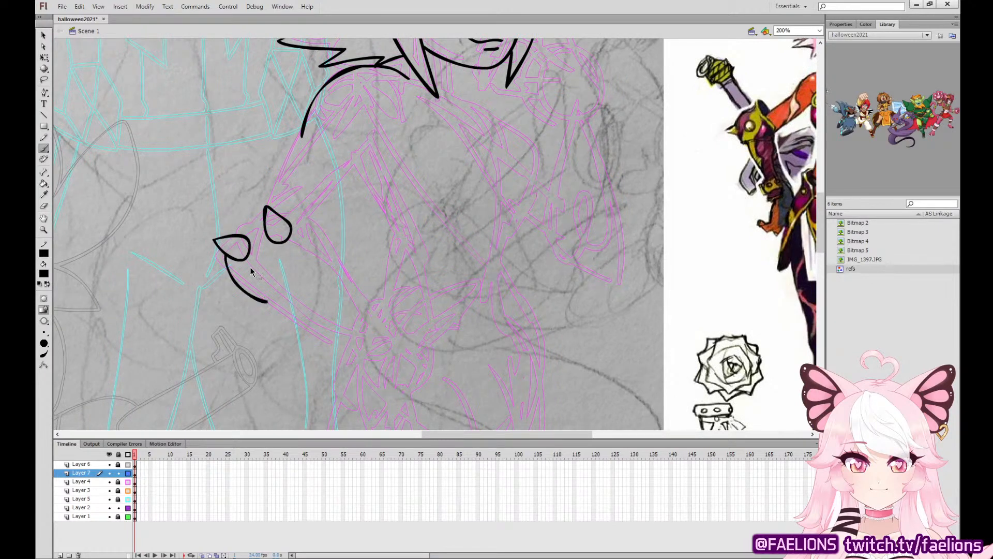
key(ctrl+z)
mouse_move(225, 256)
mouse_down()
mouse_move(251, 293)
mouse_move(268, 294)
mouse_move(320, 247)
mouse_move(310, 226)
mouse_move(278, 211)
mouse_move(242, 221)
mouse_move(220, 289)
mouse_move(233, 280)
mouse_move(217, 294)
mouse_move(246, 292)
mouse_up()
key(ctrl+z)
key(ctrl+z)
key(ctrl+z)
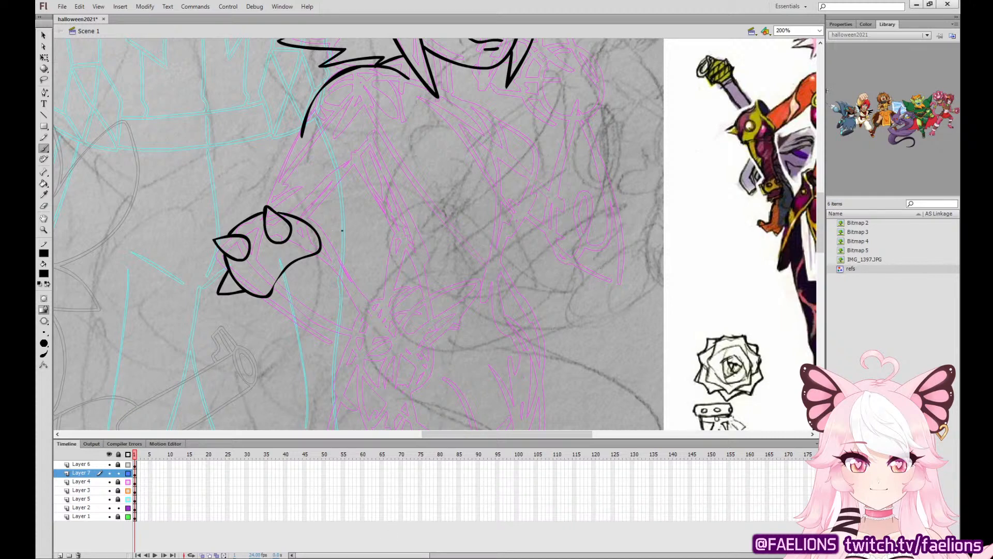
Redraw the elbow guard's rounded upper edge and bend it into a smooth arc above the spikes.
mouse_move(320, 242)
mouse_down()
mouse_move(270, 200)
mouse_move(239, 211)
mouse_move(231, 230)
mouse_up()
key(v)
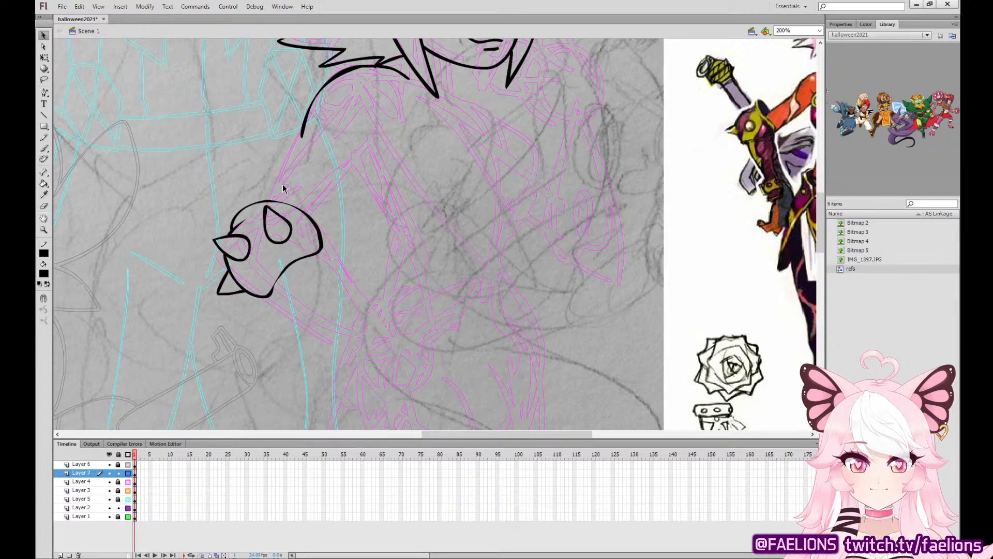
key(ctrl+equal)
drag(310, 166, 526, 227)
drag(324, 231, 323, 225)
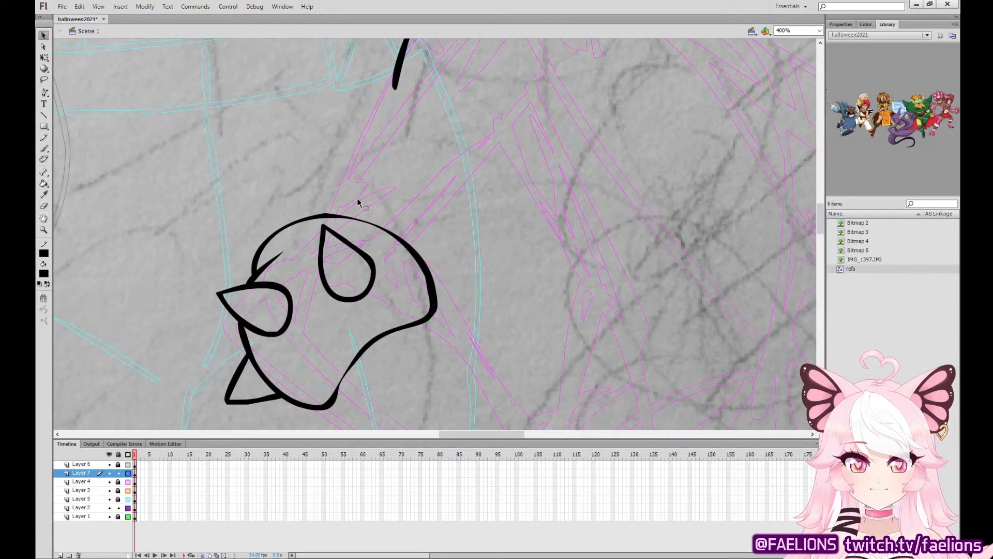
key(ctrl+minus)
click(402, 249)
drag(402, 249, 399, 244)
click(418, 205)
Ink the thumb and four spread fingers of the near hand beside the hip.
mouse_move(499, 194)
mouse_down()
mouse_move(447, 197)
mouse_move(304, 153)
mouse_up()
click(44, 149)
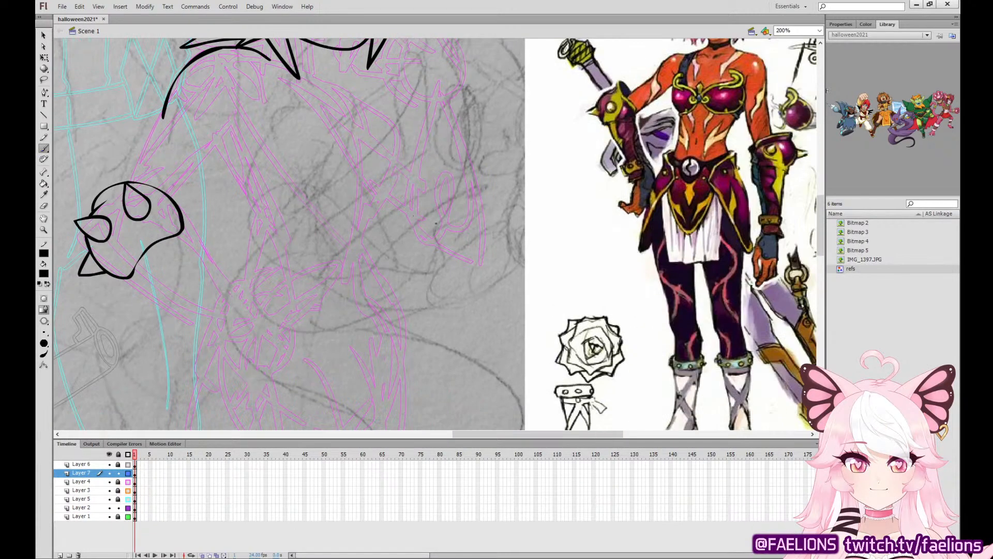
drag(373, 284, 405, 248)
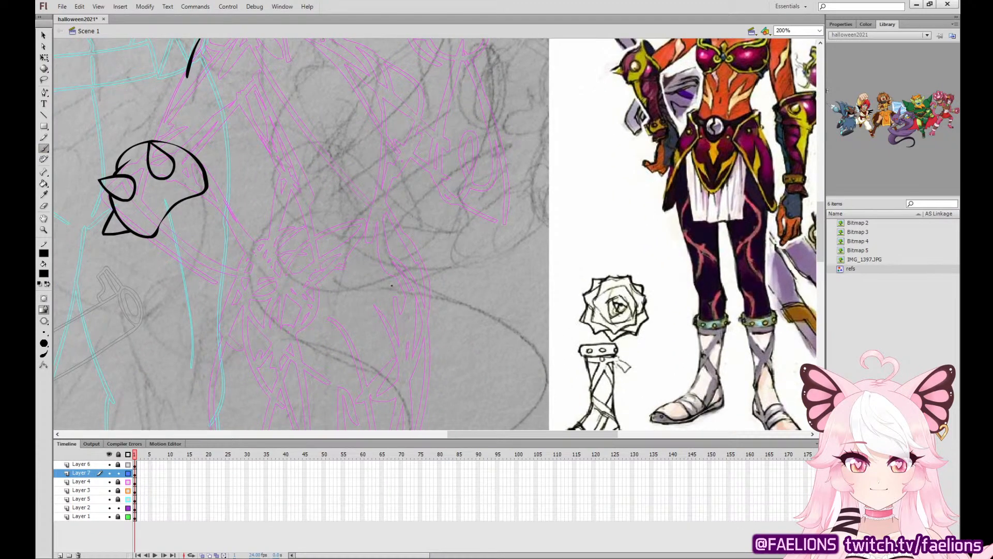
drag(240, 297, 258, 330)
key(ctrl+z)
mouse_move(235, 292)
mouse_down()
mouse_move(245, 340)
mouse_move(261, 354)
mouse_move(259, 326)
mouse_move(283, 351)
mouse_move(287, 323)
mouse_move(306, 336)
mouse_move(311, 320)
mouse_move(281, 296)
mouse_move(293, 329)
mouse_move(311, 334)
mouse_move(280, 287)
mouse_move(312, 308)
mouse_move(284, 318)
mouse_move(312, 334)
mouse_move(306, 312)
mouse_move(275, 295)
mouse_move(312, 309)
mouse_move(320, 301)
mouse_move(302, 278)
mouse_move(274, 277)
mouse_move(310, 263)
mouse_move(270, 255)
mouse_move(282, 271)
mouse_move(312, 265)
mouse_move(268, 256)
mouse_move(260, 264)
mouse_move(278, 274)
mouse_move(298, 257)
mouse_move(257, 266)
mouse_up()
key(ctrl+z)
key(ctrl+z)
key(ctrl+z)
key(ctrl+z)
key(ctrl+z)
key(ctrl+z)
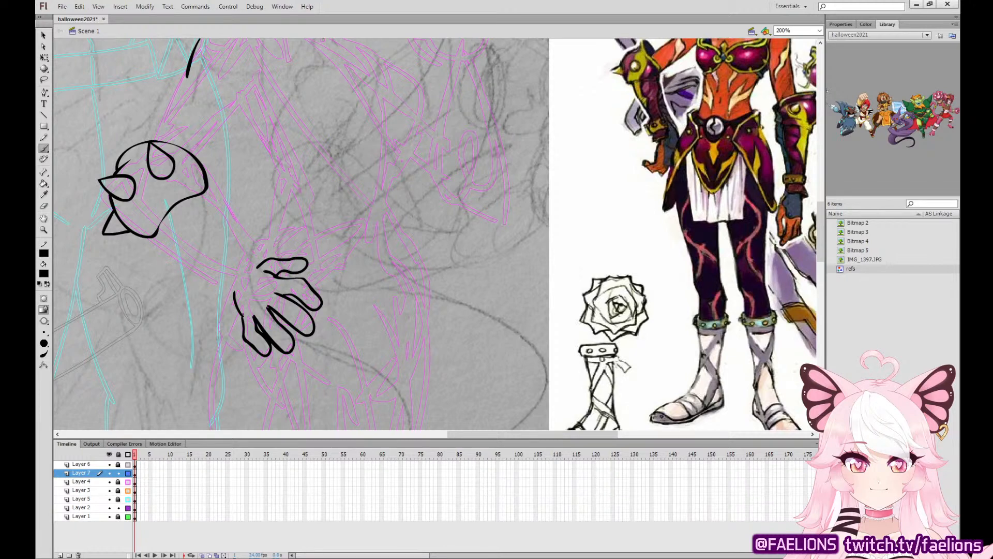
Ink the back of the hand and the glove edge across it, and erase the stray overlap by the thumb.
mouse_move(243, 319)
mouse_down()
mouse_move(276, 278)
mouse_move(262, 270)
mouse_move(240, 282)
mouse_move(242, 317)
mouse_up()
key(ctrl+z)
key(ctrl+z)
click(44, 206)
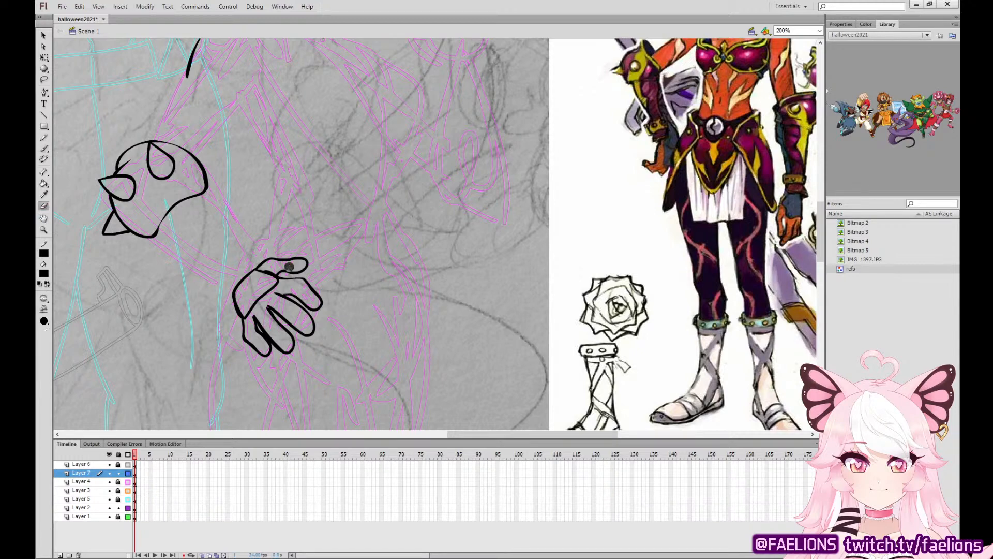
drag(266, 278, 256, 277)
click(44, 149)
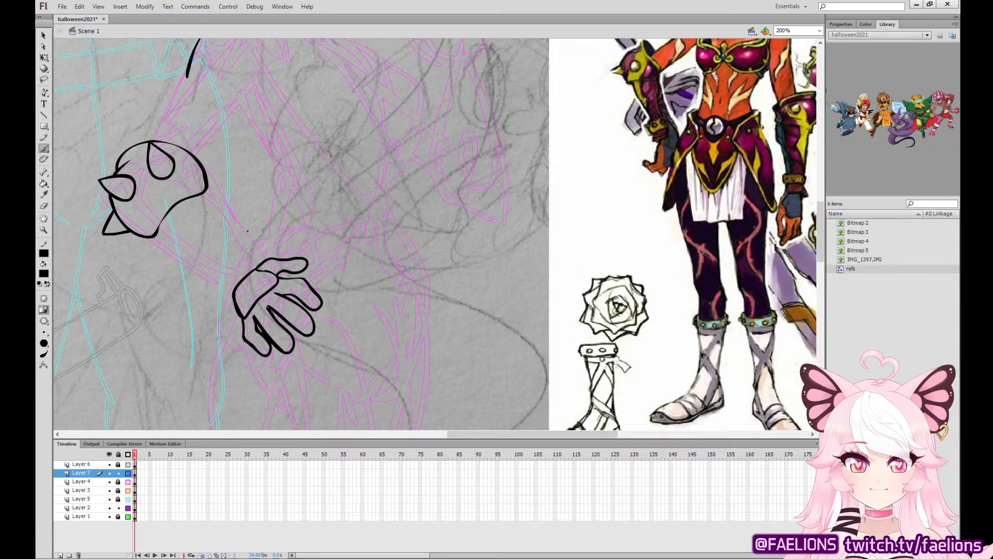
Ink the wrist cuff with its row of round studs above the hand.
mouse_move(237, 239)
mouse_down()
mouse_move(226, 295)
mouse_move(238, 265)
mouse_move(263, 255)
mouse_move(237, 239)
mouse_up()
mouse_move(226, 294)
mouse_down()
mouse_move(267, 257)
mouse_move(212, 278)
mouse_up()
mouse_move(220, 258)
mouse_down()
mouse_move(246, 248)
mouse_move(207, 187)
mouse_move(248, 235)
mouse_move(234, 206)
mouse_move(210, 191)
mouse_up()
key(ctrl+z)
key(ctrl+z)
key(ctrl+z)
key(ctrl+z)
Ink the forearm contours from elbow guard to cuff and the curved edges of the inner forearm plate.
mouse_move(155, 237)
mouse_down()
mouse_move(172, 262)
mouse_move(207, 280)
mouse_up()
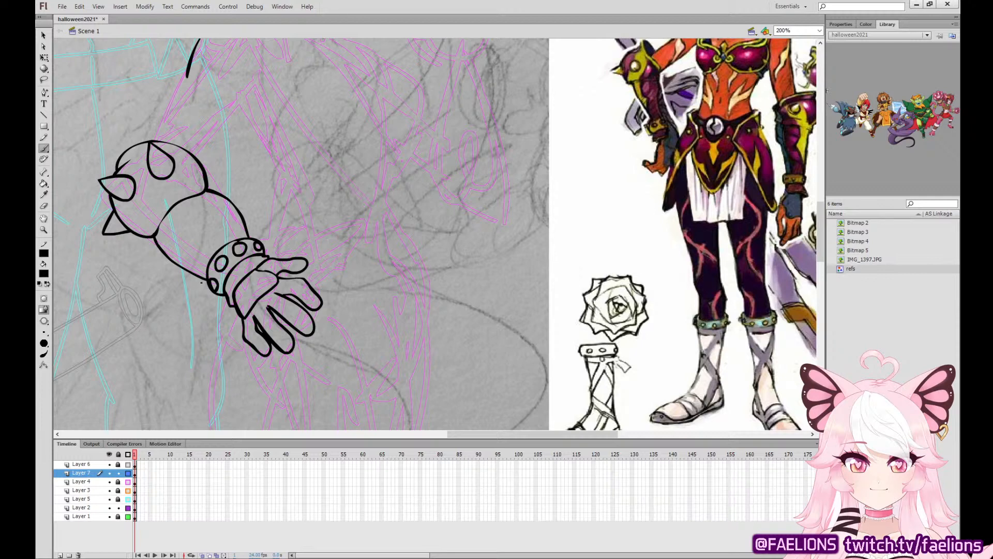
mouse_move(160, 229)
mouse_down()
mouse_move(171, 252)
mouse_move(201, 256)
mouse_move(165, 238)
mouse_move(202, 258)
mouse_move(205, 235)
mouse_move(178, 207)
mouse_up()
key(ctrl+z)
drag(225, 175, 245, 253)
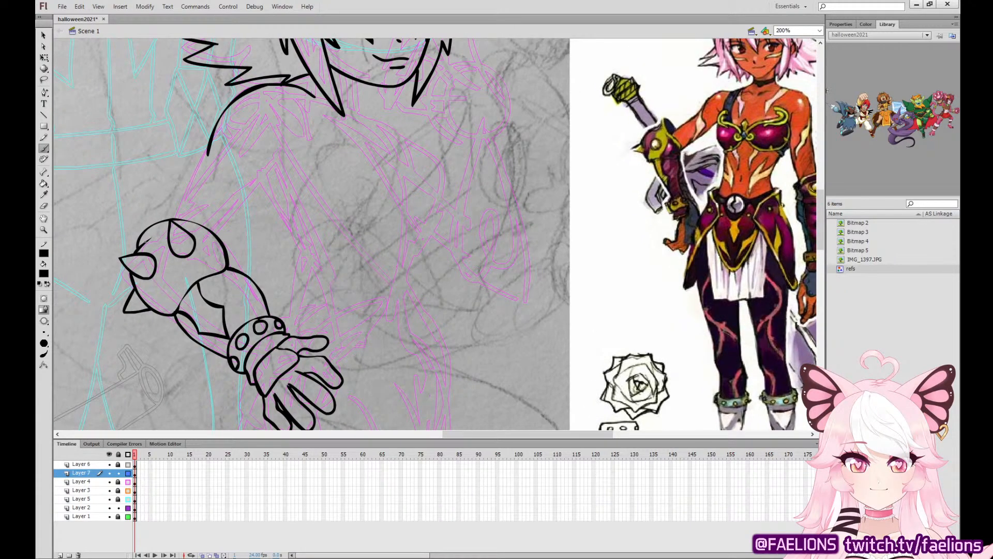
Ink the jagged trim around the elbow guard's spikes and along its inner side.
mouse_move(142, 248)
mouse_down()
mouse_move(153, 243)
mouse_move(180, 277)
mouse_move(180, 292)
mouse_move(157, 290)
mouse_up()
key(ctrl+z)
key(ctrl+z)
mouse_move(147, 288)
mouse_down()
mouse_move(179, 297)
mouse_move(170, 270)
mouse_move(152, 296)
mouse_move(177, 297)
mouse_move(163, 244)
mouse_move(141, 242)
mouse_up()
key(ctrl+z)
mouse_move(214, 234)
mouse_down()
mouse_move(220, 272)
mouse_move(208, 257)
mouse_move(205, 277)
mouse_move(212, 255)
mouse_move(202, 235)
mouse_move(212, 259)
mouse_move(200, 236)
mouse_move(203, 278)
mouse_up()
key(ctrl+z)
key(ctrl+z)
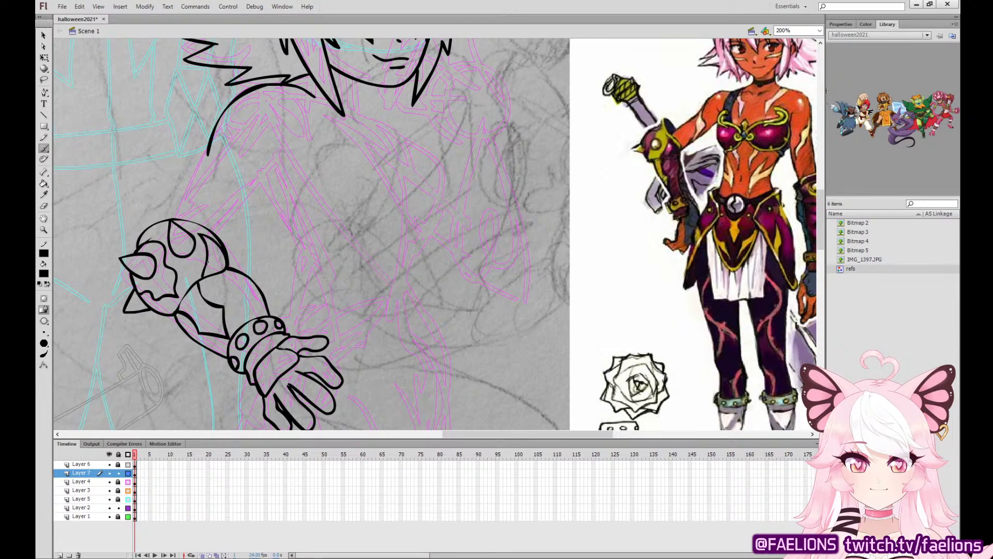
Ink a short curved line above the elbow guard where the upper arm enters it.
mouse_move(210, 137)
mouse_down()
mouse_move(141, 235)
mouse_move(215, 147)
mouse_up()
key(ctrl+z)
key(ctrl+z)
key(ctrl+z)
key(ctrl+z)
Shift the shoulder contour inward and delete its lower end above the upper arm.
key(q)
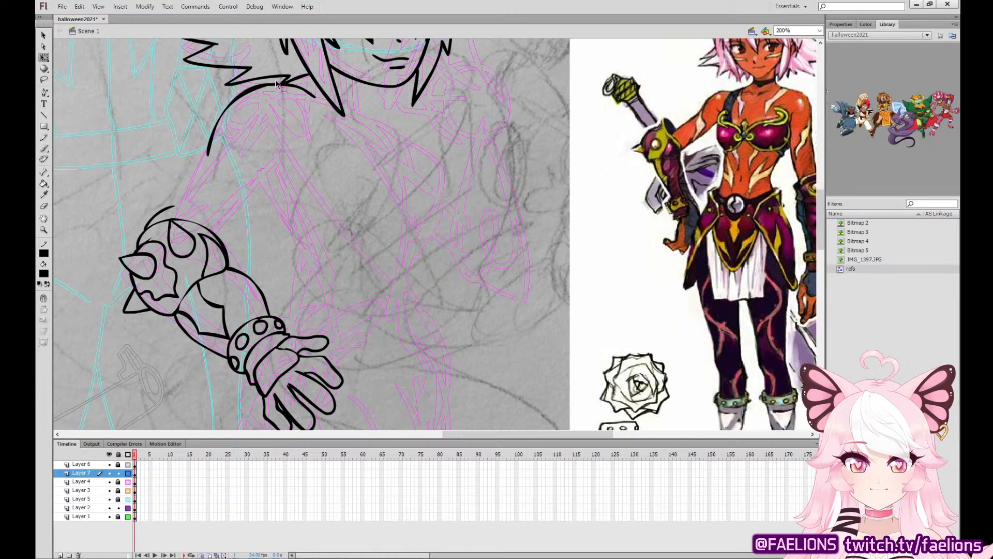
click(269, 82)
drag(212, 119, 220, 119)
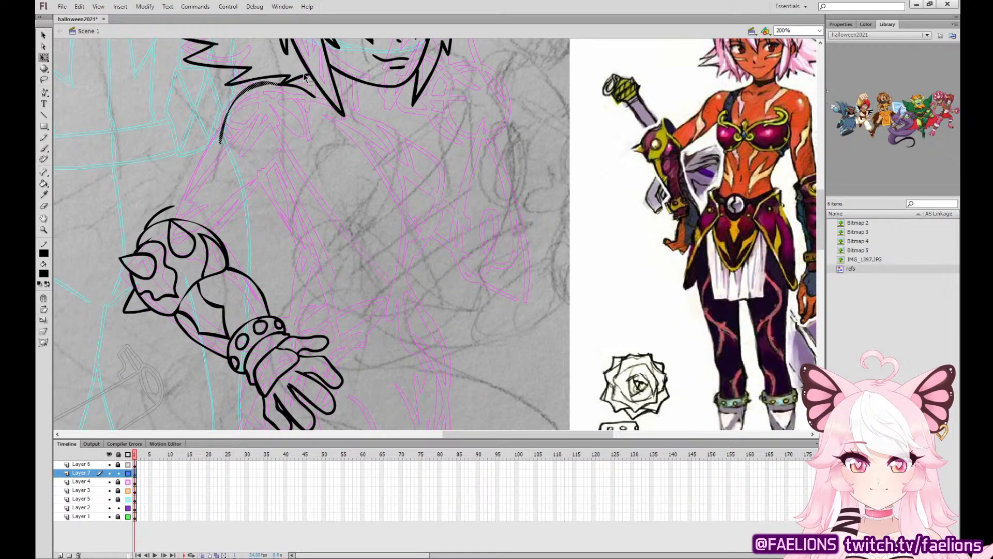
click(287, 104)
drag(212, 172, 244, 133)
key(Delete)
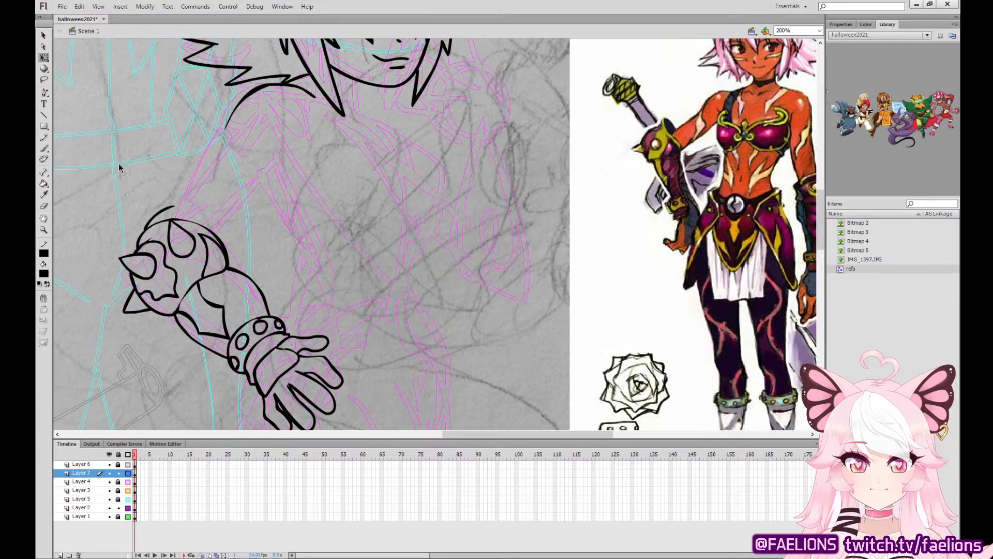
Ink the upper arm's outer edge down to the elbow guard and its inner edge up toward the armpit.
key(b)
drag(224, 131, 171, 207)
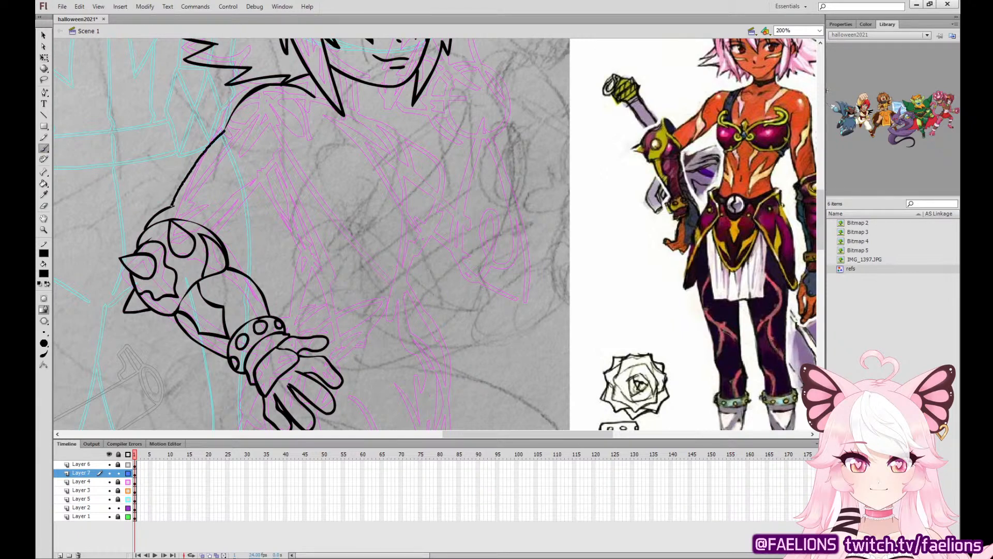
key(ctrl+z)
drag(222, 139, 169, 207)
drag(221, 232, 280, 185)
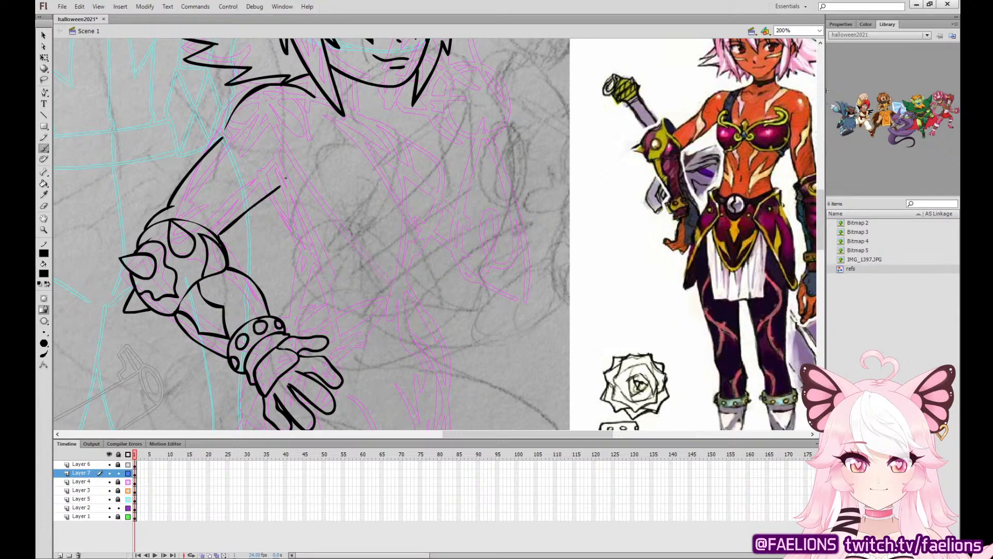
Ink the shoulder curve joining the outer upper arm to the neck line, and erase the excess beneath it.
drag(223, 138, 256, 87)
key(ctrl+z)
drag(222, 138, 247, 101)
key(ctrl+z)
drag(223, 139, 257, 87)
click(43, 205)
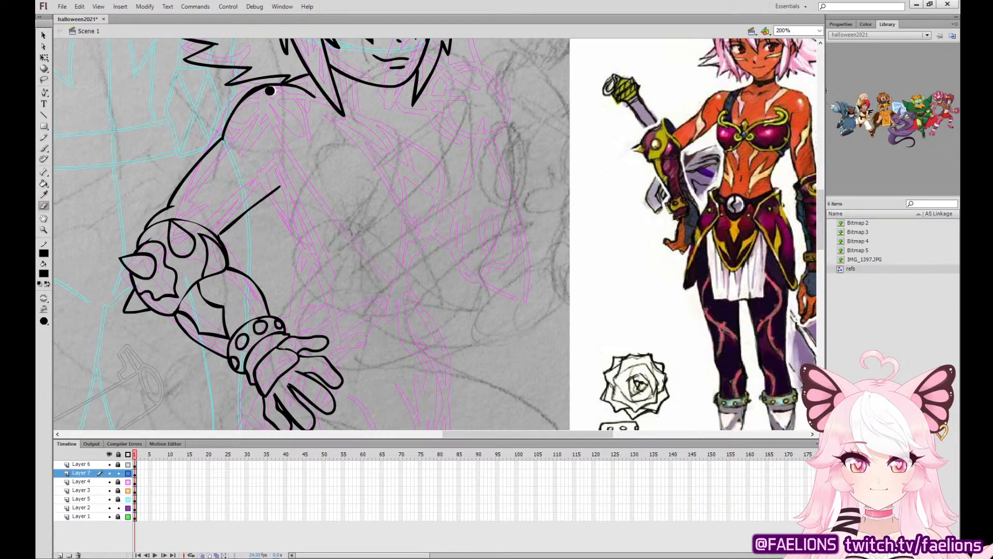
mouse_move(274, 91)
mouse_down()
mouse_move(245, 113)
mouse_move(271, 90)
mouse_move(229, 134)
mouse_move(269, 90)
mouse_move(247, 102)
mouse_move(226, 145)
mouse_up()
mouse_move(274, 89)
mouse_down()
mouse_move(243, 107)
mouse_move(227, 142)
mouse_move(249, 103)
mouse_move(275, 87)
mouse_up()
Reshape the shoulder curve's inner edge so the line thickens evenly and meets the upper arm.
key(ctrl+=)
mouse_move(333, 117)
mouse_down()
mouse_move(538, 240)
mouse_move(609, 255)
mouse_up()
click(44, 35)
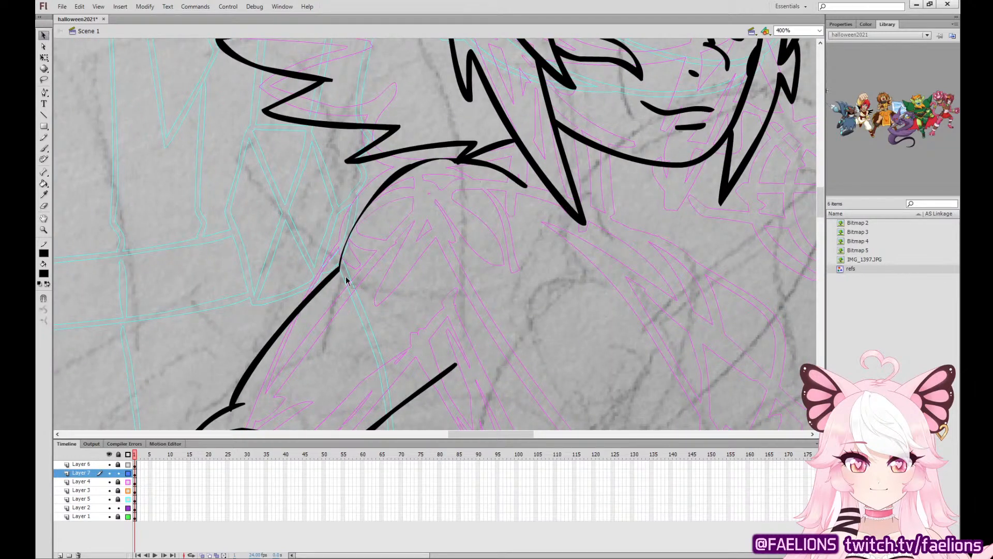
drag(339, 287, 348, 257)
mouse_move(442, 164)
mouse_down()
mouse_move(413, 165)
mouse_move(410, 176)
mouse_up()
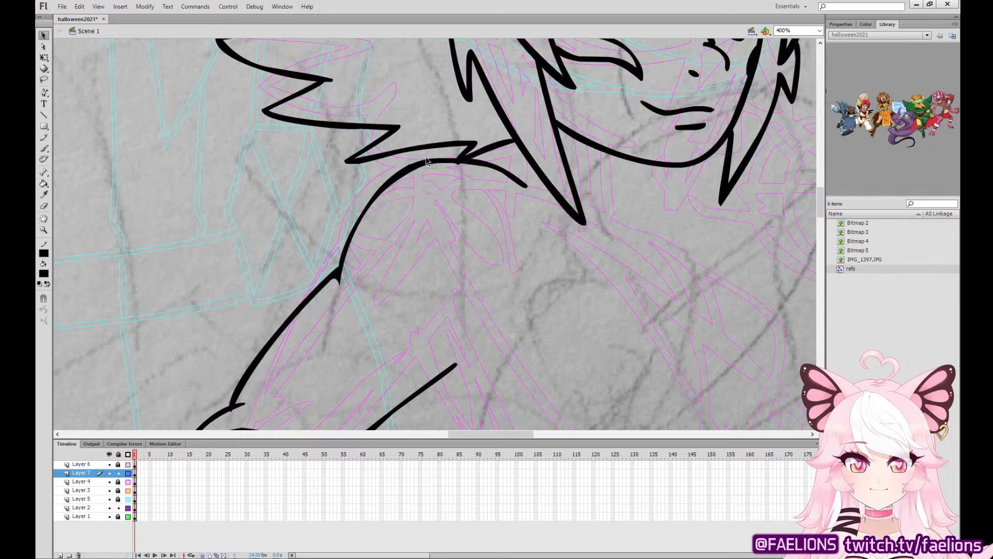
drag(343, 288, 343, 272)
key(ctrl+minus)
key(ctrl+minus)
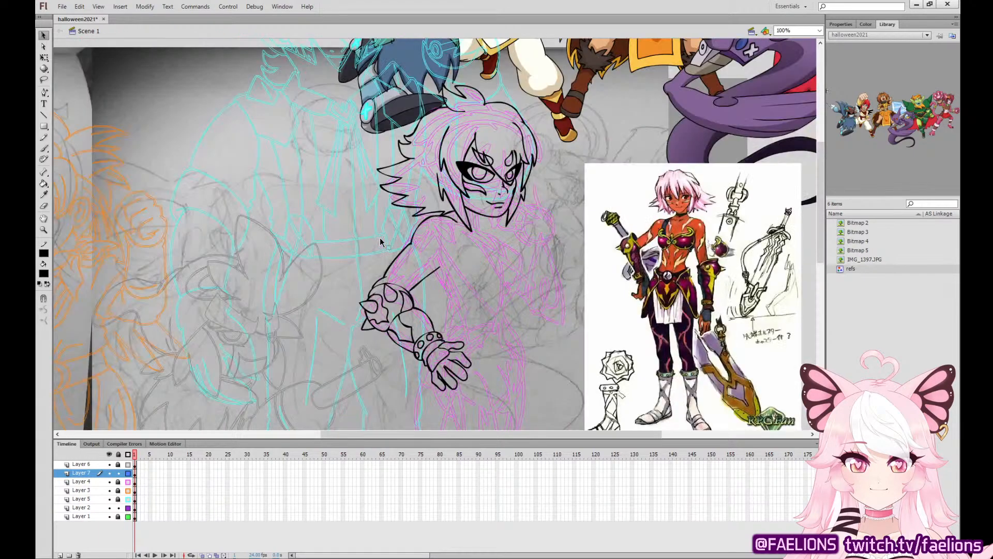
Unlock Layer 4 and rough in guide strokes for the chest armor on the sketch.
key(ctrl+equal)
drag(659, 348, 251, 246)
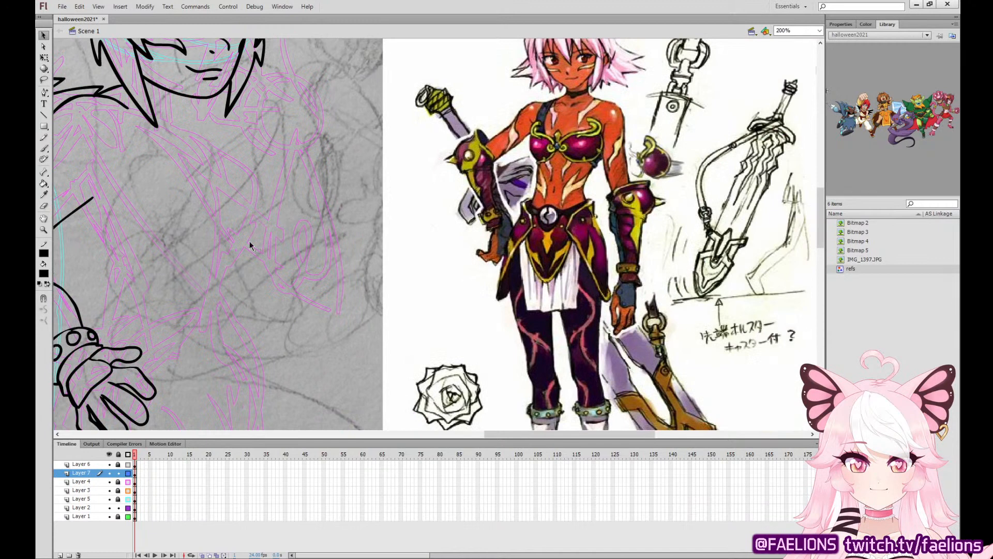
click(45, 148)
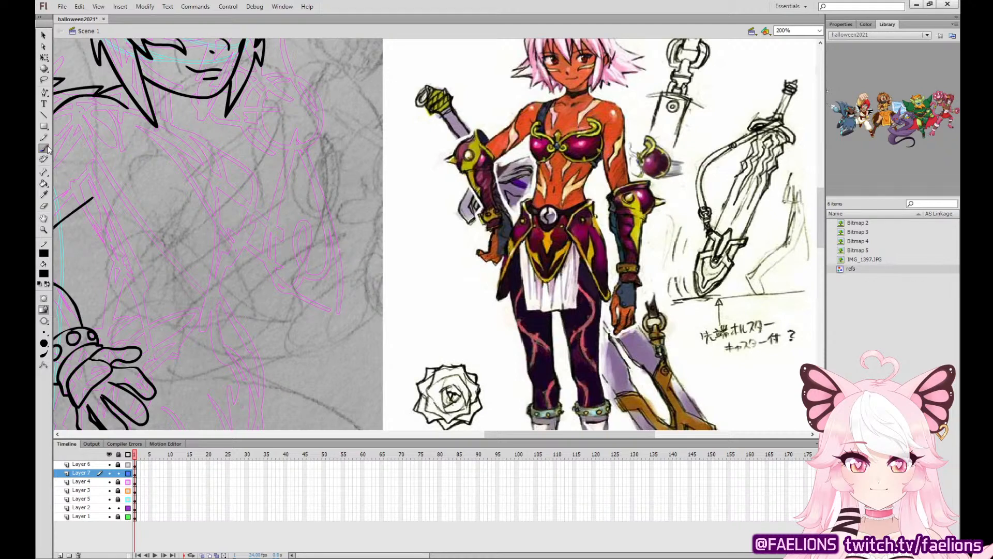
click(81, 481)
click(118, 481)
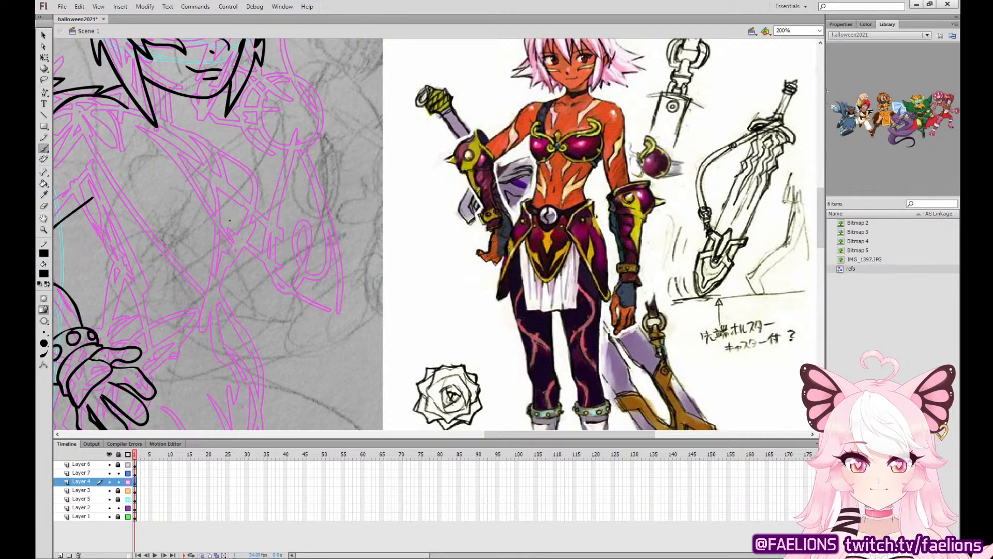
mouse_move(224, 191)
mouse_down()
mouse_move(168, 151)
mouse_move(137, 180)
mouse_move(191, 238)
mouse_up()
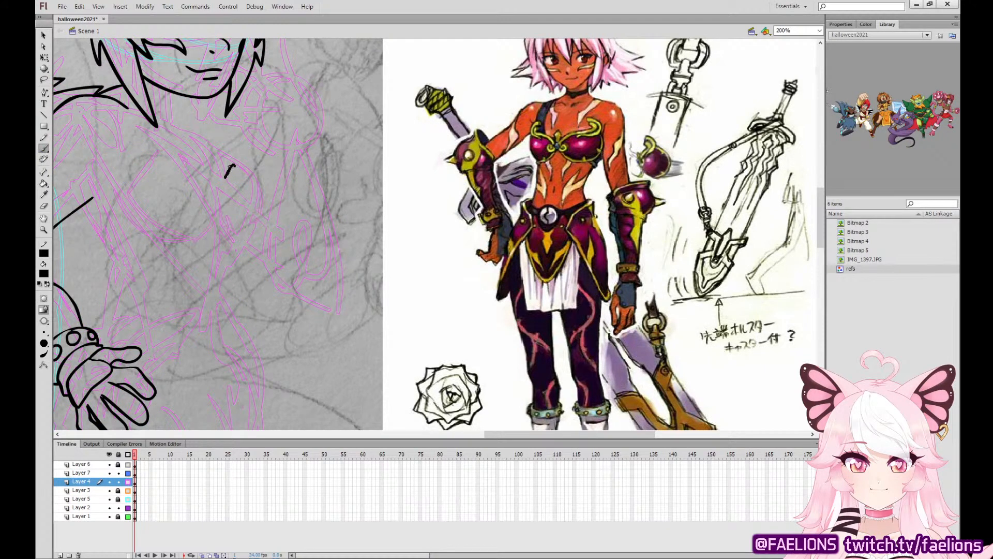
drag(211, 153, 230, 164)
key(ctrl+z)
Ink the curled horn trim, small spiral and central diamond clasp of the chest armor on Layer 7.
click(135, 473)
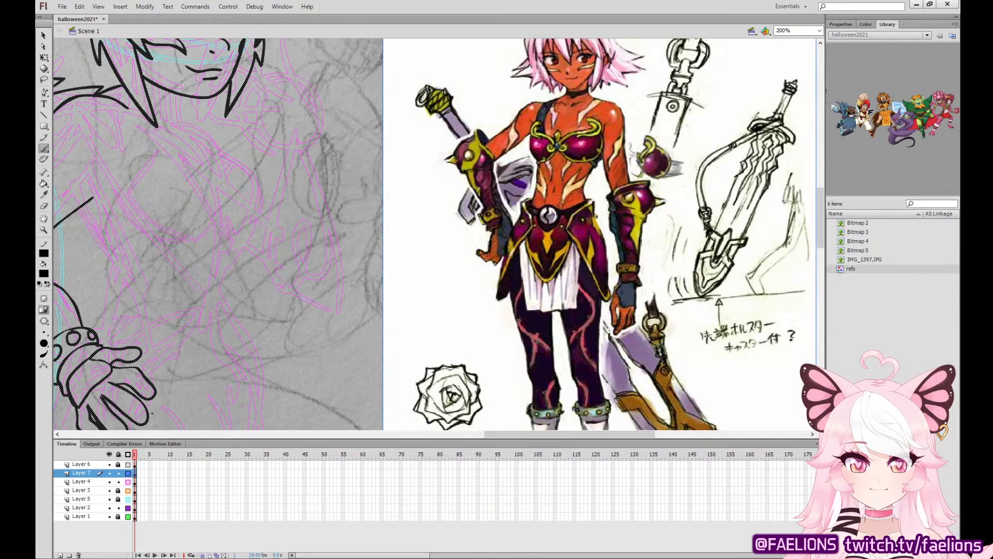
mouse_move(153, 143)
mouse_down()
mouse_move(152, 171)
mouse_move(205, 181)
mouse_move(218, 200)
mouse_move(200, 204)
mouse_move(203, 215)
mouse_move(220, 215)
mouse_move(221, 192)
mouse_move(216, 200)
mouse_move(229, 214)
mouse_move(231, 193)
mouse_move(224, 188)
mouse_move(228, 215)
mouse_move(218, 178)
mouse_move(158, 145)
mouse_up()
key(ctrl+z)
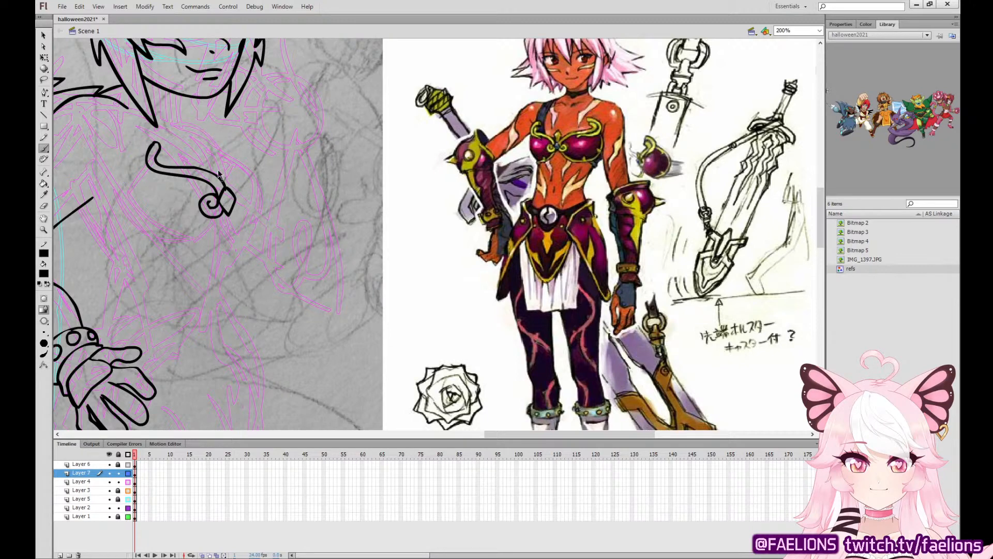
mouse_move(224, 187)
mouse_down()
mouse_move(169, 166)
mouse_move(157, 159)
mouse_move(155, 137)
mouse_move(144, 138)
mouse_move(160, 138)
mouse_move(139, 144)
mouse_move(142, 176)
mouse_move(186, 185)
mouse_up()
key(ctrl+z)
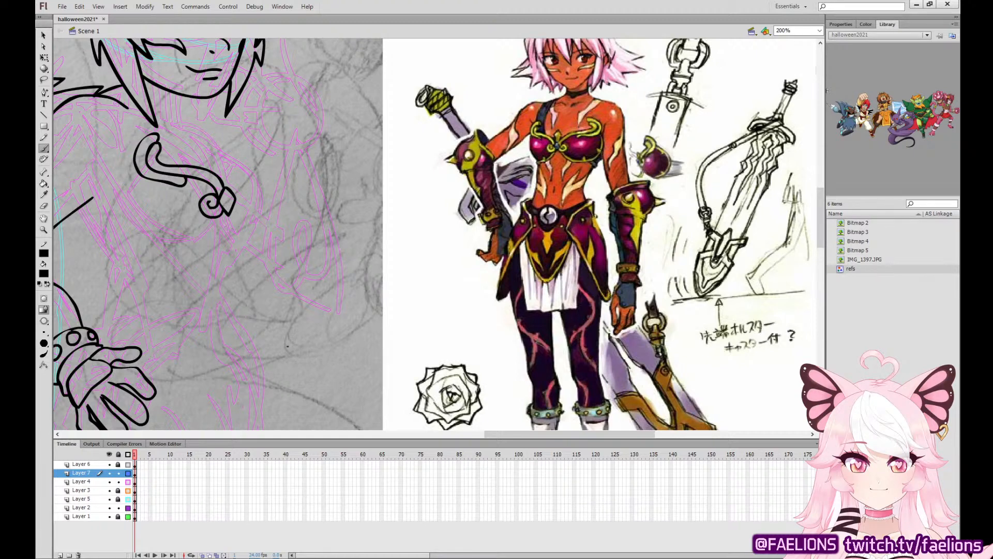
Ink the near chest cup's round outline and its inner rim with pointed trim.
mouse_move(136, 168)
mouse_down()
mouse_move(123, 200)
mouse_move(133, 232)
mouse_move(171, 258)
mouse_up()
key(ctrl+z)
mouse_move(135, 168)
mouse_down()
mouse_move(121, 206)
mouse_move(144, 242)
mouse_move(186, 254)
mouse_move(225, 218)
mouse_up()
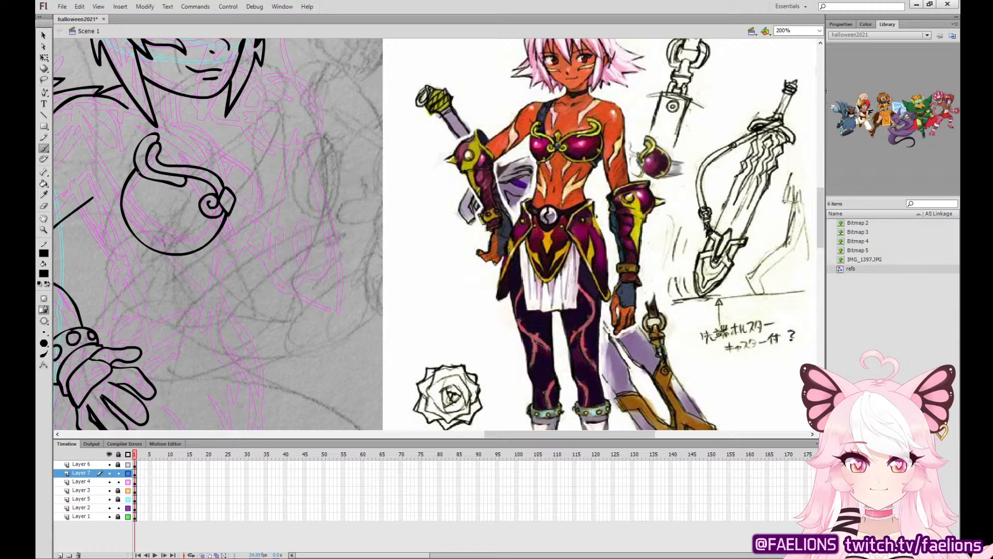
mouse_move(135, 174)
mouse_down()
mouse_move(128, 216)
mouse_move(141, 214)
mouse_move(140, 235)
mouse_move(153, 242)
mouse_move(185, 236)
mouse_move(185, 248)
mouse_move(217, 216)
mouse_up()
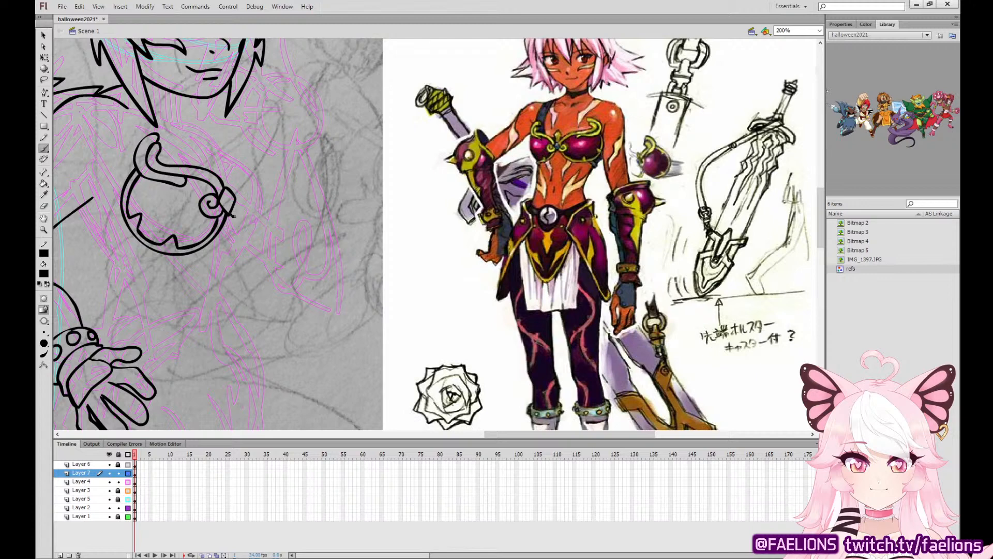
Ink the far chest cup with its curled horn, clasp connection and inner rim.
mouse_move(232, 216)
mouse_down()
mouse_move(245, 244)
mouse_move(263, 205)
mouse_move(256, 177)
mouse_move(230, 170)
mouse_move(239, 150)
mouse_move(245, 172)
mouse_move(232, 181)
mouse_move(247, 170)
mouse_move(229, 147)
mouse_up()
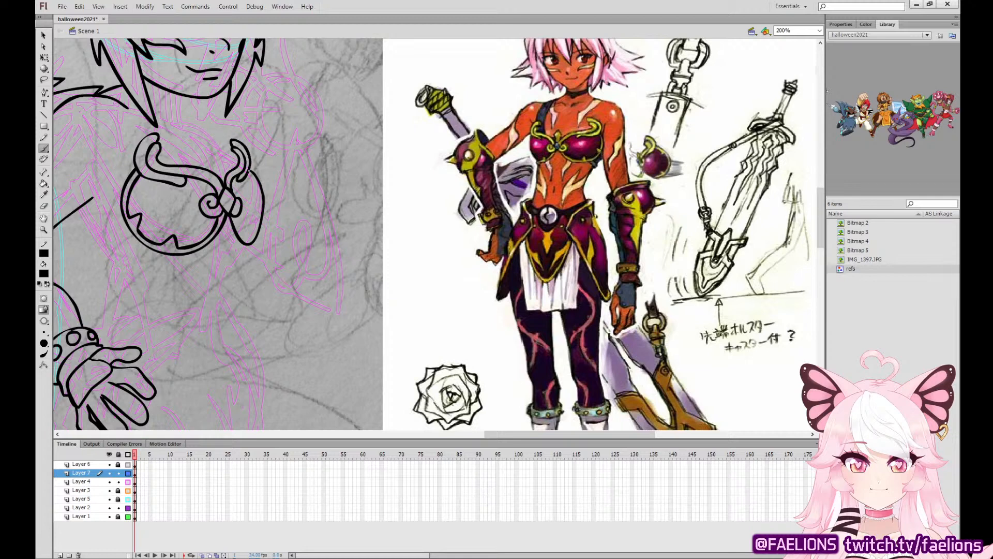
mouse_move(236, 216)
mouse_down()
mouse_move(252, 240)
mouse_move(264, 173)
mouse_up()
key(ctrl+z)
Bend the far chest cup's outer edge outward and delete the surplus piece inside it.
key(v)
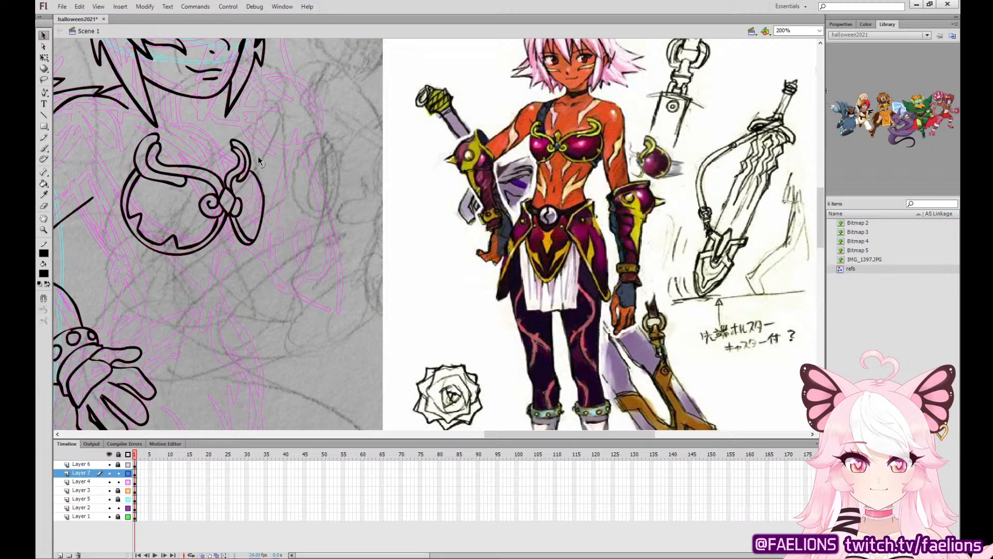
drag(259, 157, 258, 155)
mouse_move(257, 234)
mouse_down()
mouse_move(272, 197)
mouse_move(269, 180)
mouse_move(254, 238)
mouse_move(268, 208)
mouse_move(254, 164)
mouse_up()
click(262, 209)
key(Delete)
Ink the small pointed flourish above the chest armor's central clasp.
key(b)
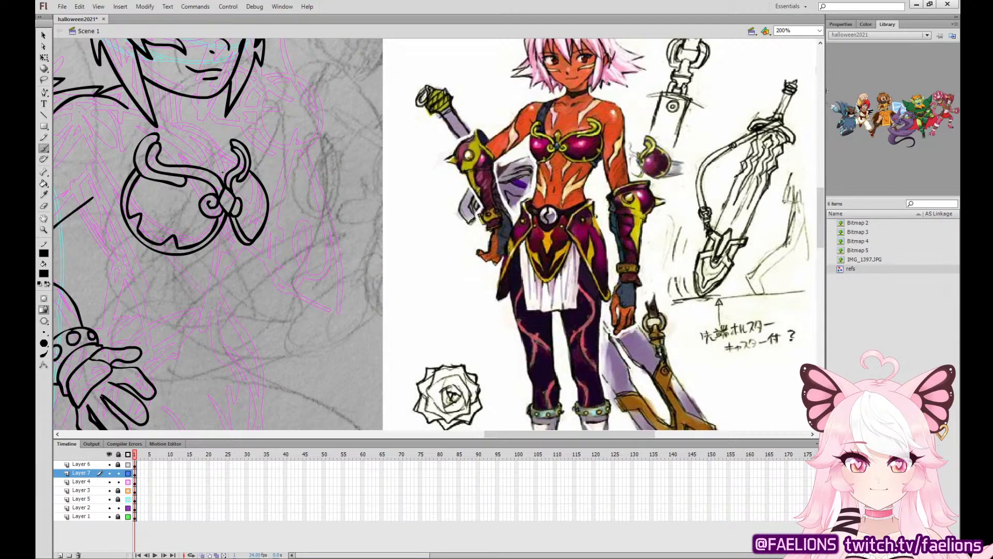
mouse_move(217, 176)
mouse_down()
mouse_move(213, 169)
mouse_move(227, 172)
mouse_move(214, 169)
mouse_up()
key(ctrl+z)
mouse_move(228, 193)
mouse_down()
mouse_move(230, 204)
mouse_move(227, 194)
mouse_up()
key(ctrl+z)
key(ctrl+z)
drag(322, 237, 424, 298)
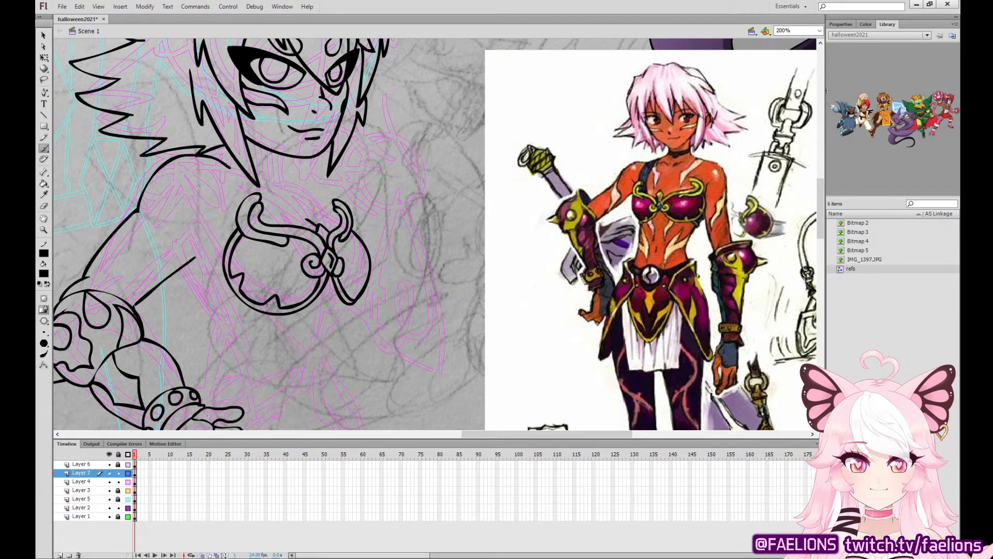
Ink the strap running from beneath the hair down to the near chest cup.
drag(340, 224, 325, 215)
drag(229, 166, 240, 205)
key(ctrl+z)
mouse_move(291, 225)
mouse_down()
mouse_move(241, 169)
mouse_move(243, 201)
mouse_move(224, 163)
mouse_up()
key(ctrl+z)
key(ctrl+z)
key(ctrl+z)
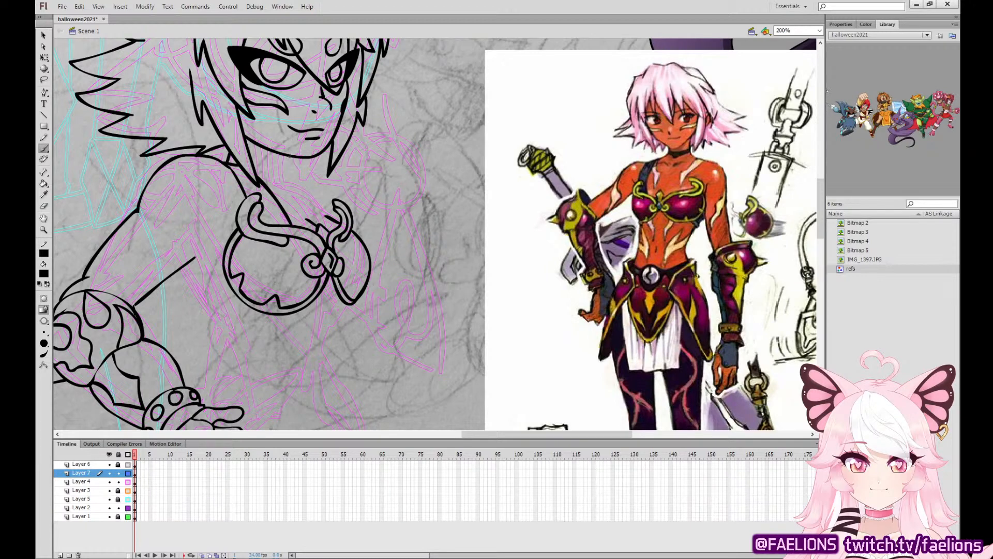
Ink the neck's side line and the body contour curving above the far chest cup.
drag(287, 157, 293, 193)
drag(315, 186, 292, 181)
drag(337, 214, 339, 220)
Ink the chest armor's side band beside the near cup, with its rims and outer edge.
drag(225, 250, 180, 282)
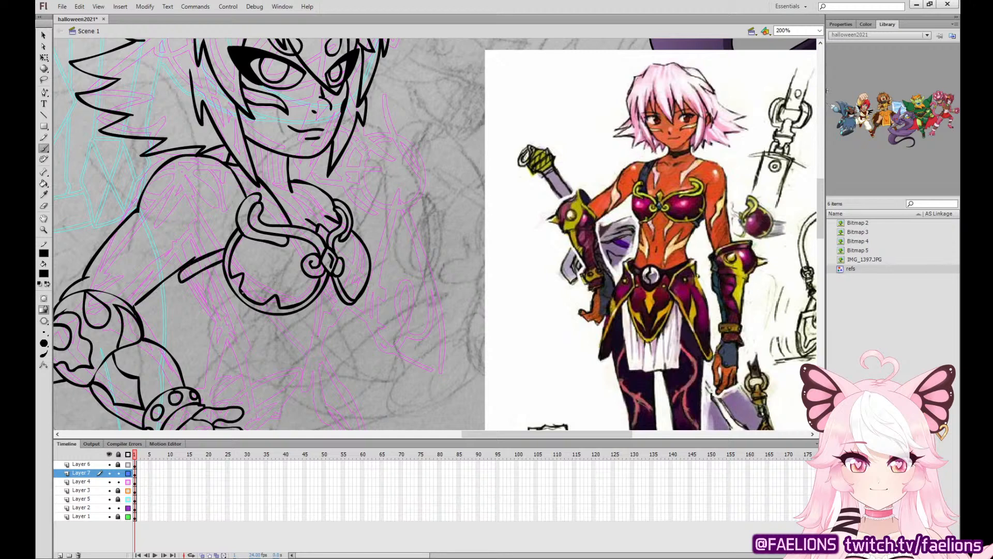
mouse_move(241, 301)
mouse_down()
mouse_move(212, 324)
mouse_move(250, 309)
mouse_move(210, 325)
mouse_move(251, 309)
mouse_up()
key(ctrl+z)
drag(182, 280, 211, 323)
drag(181, 277, 175, 267)
Ink both sides of the waist below the chest armor and adjust the lower end of the far line.
drag(213, 326, 234, 357)
drag(349, 304, 332, 351)
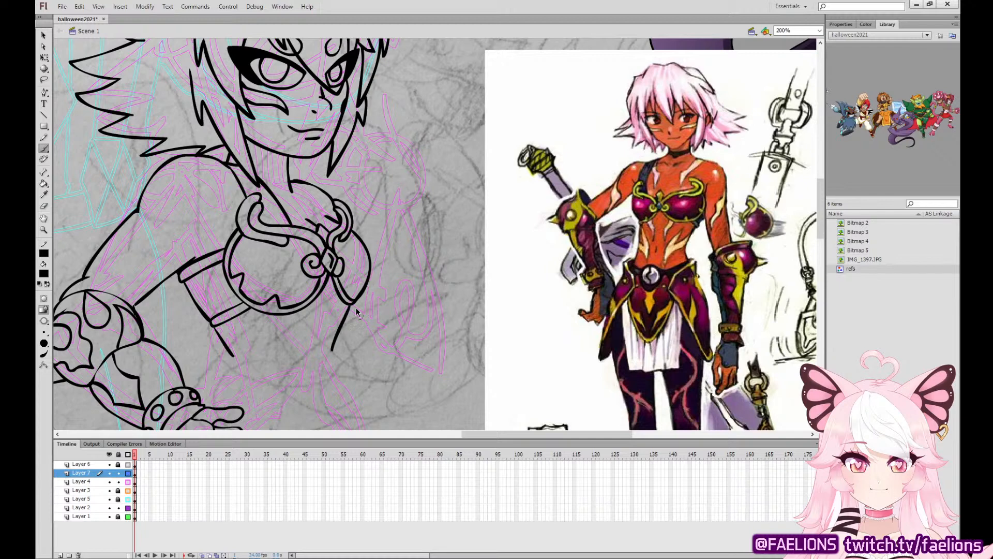
key(ctrl+z)
mouse_move(348, 304)
mouse_down()
mouse_move(331, 337)
mouse_move(336, 325)
mouse_move(337, 409)
mouse_up()
key(ctrl+z)
key(ctrl+z)
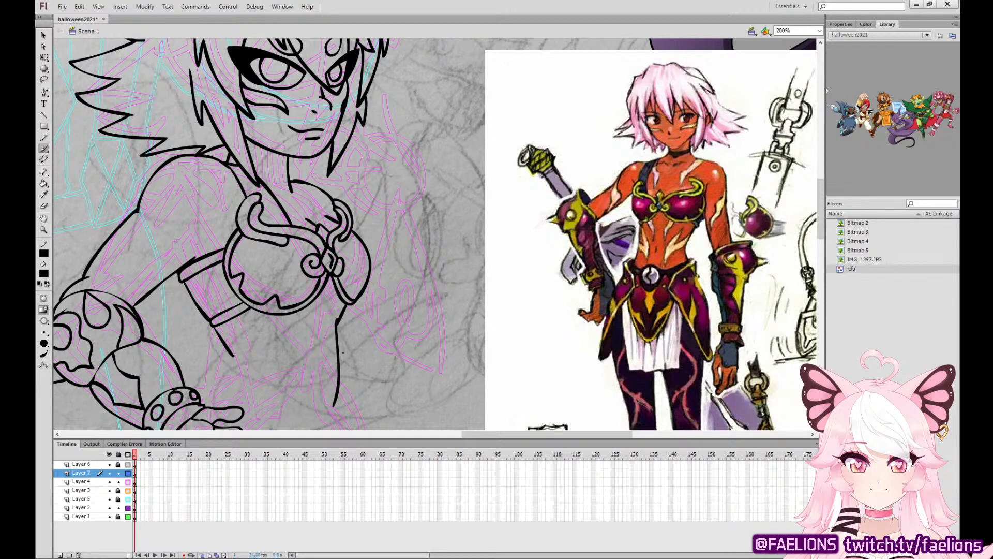
key(ctrl+z)
drag(336, 322, 337, 414)
drag(223, 341, 204, 405)
drag(364, 346, 386, 166)
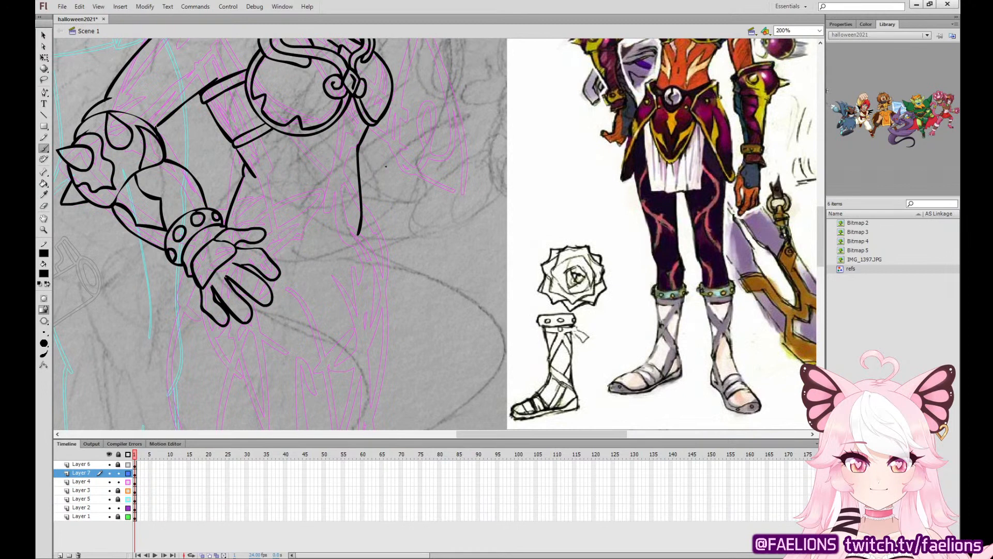
key(v)
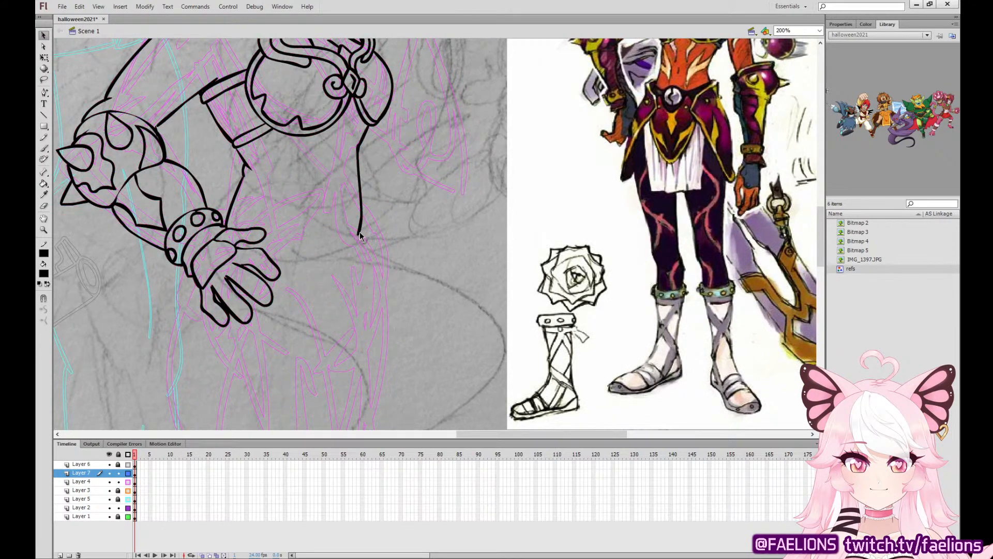
drag(359, 233, 367, 242)
Ink an oval belt buckle at the far end of the waist, narrow it, and add its inner emblem and curved outer rim.
key(b)
mouse_move(343, 210)
mouse_down()
mouse_move(347, 254)
mouse_move(365, 240)
mouse_move(357, 210)
mouse_move(344, 209)
mouse_up()
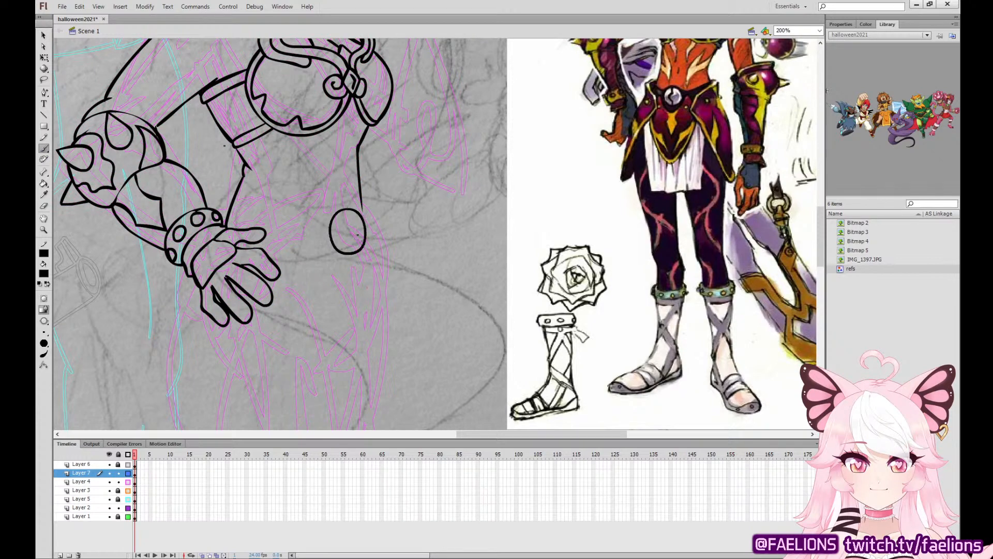
key(q)
click(340, 234)
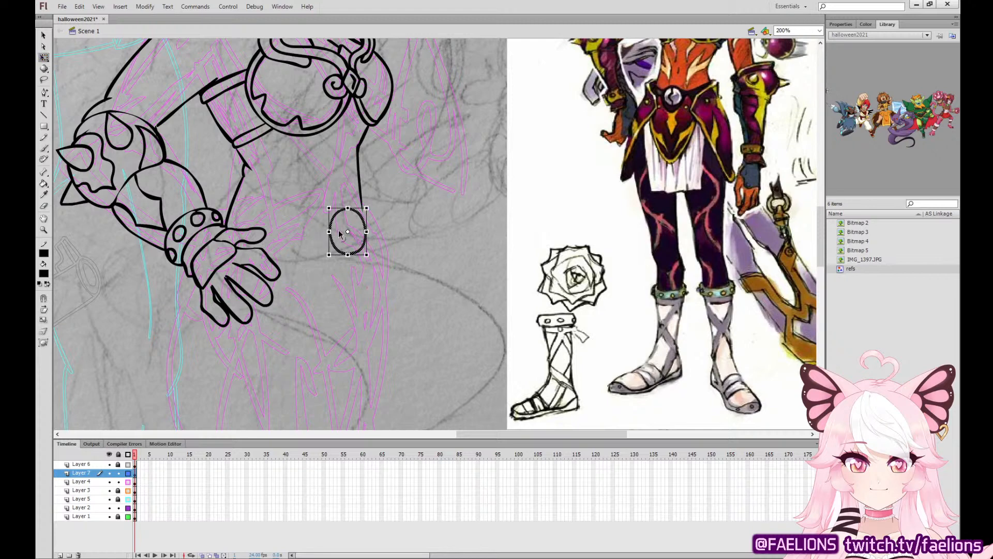
mouse_move(329, 232)
mouse_down()
mouse_move(362, 204)
mouse_move(348, 216)
mouse_move(357, 253)
mouse_up()
key(b)
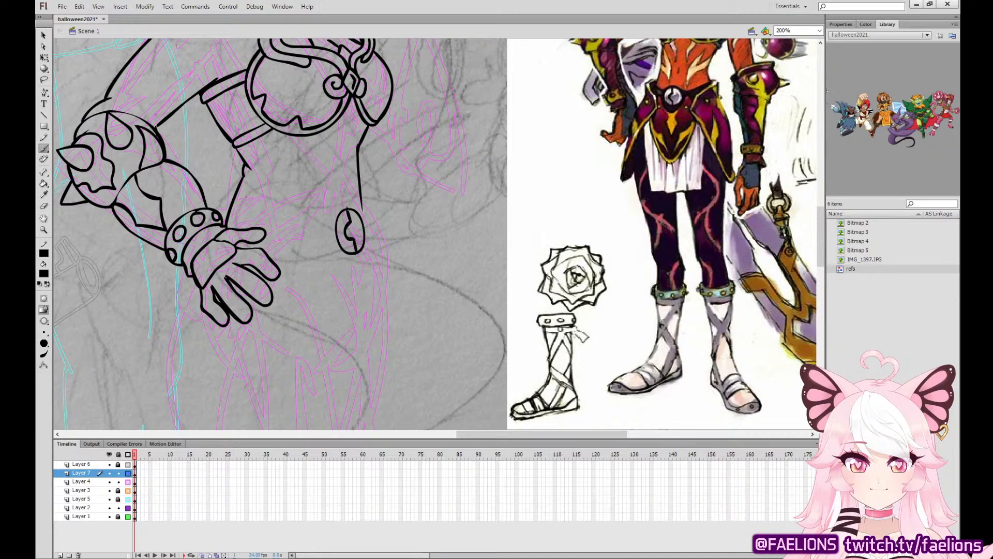
key(ctrl+z)
drag(349, 210, 356, 252)
mouse_move(365, 216)
mouse_down()
mouse_move(343, 202)
mouse_move(326, 224)
mouse_up()
Ink the near hip plate's long pointed outline behind the hand and delete the surplus stroke at its upper corner.
key(v)
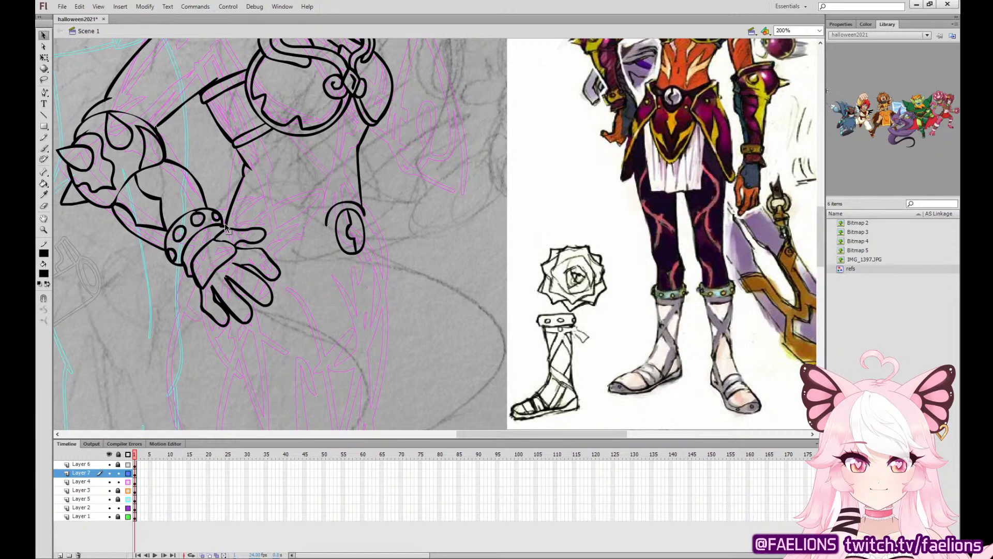
key(ctrl+z)
key(b)
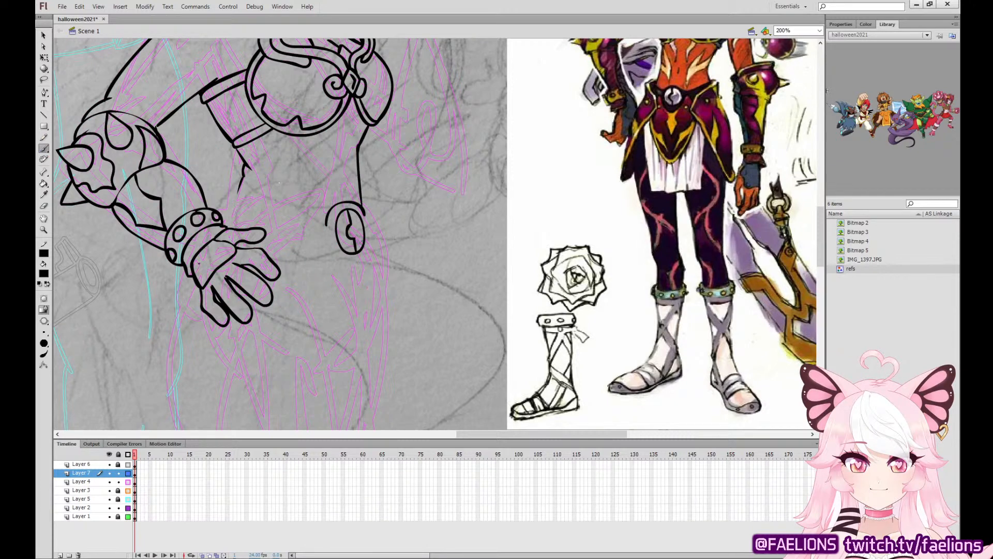
mouse_move(214, 265)
mouse_down()
mouse_move(220, 224)
mouse_move(182, 255)
mouse_move(193, 379)
mouse_move(212, 407)
mouse_move(297, 277)
mouse_move(311, 176)
mouse_up()
key(ctrl+z)
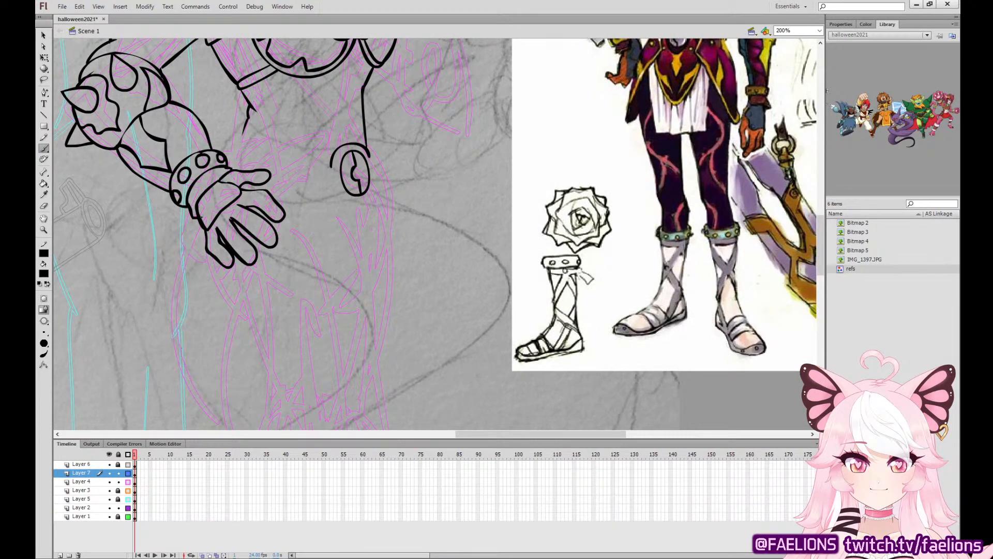
mouse_move(193, 218)
mouse_down()
mouse_move(182, 254)
mouse_move(182, 362)
mouse_move(212, 410)
mouse_move(288, 312)
mouse_move(318, 244)
mouse_move(311, 144)
mouse_move(318, 260)
mouse_move(274, 257)
mouse_move(220, 225)
mouse_move(193, 252)
mouse_up()
key(v)
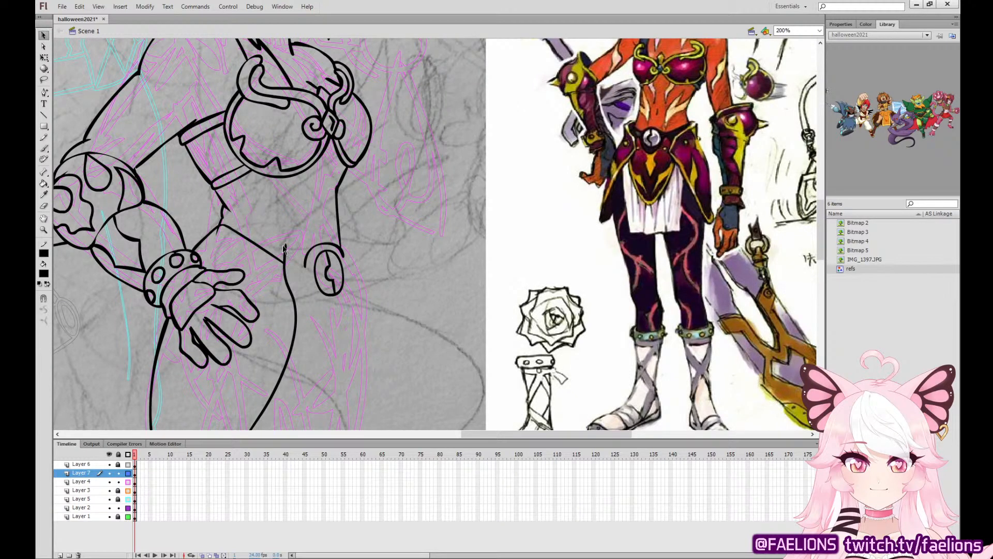
click(286, 247)
key(Delete)
click(45, 149)
click(45, 149)
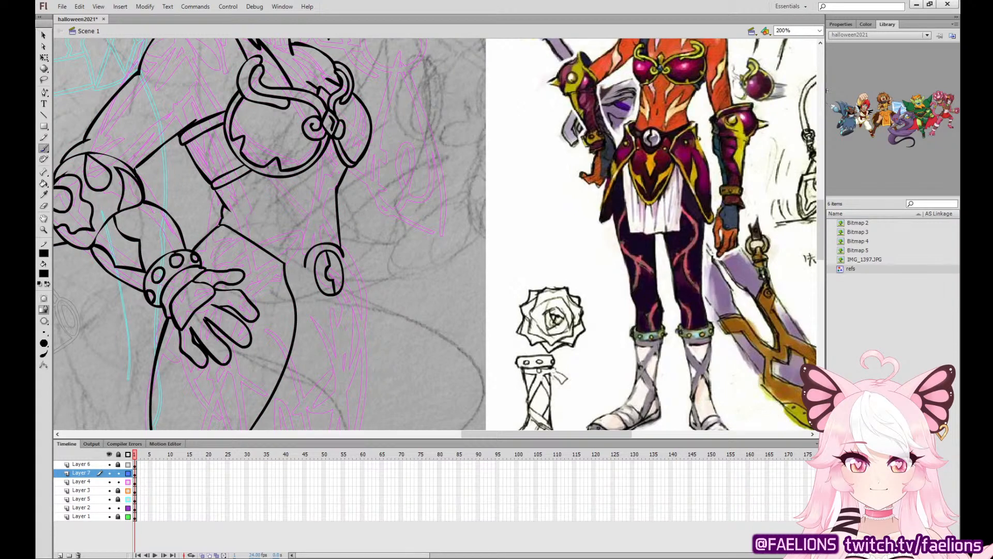
Ink the near hip plate's inner rim down to its tip and add round studs beside the fingers.
mouse_move(214, 231)
mouse_down()
mouse_move(275, 267)
mouse_move(288, 321)
mouse_move(302, 331)
mouse_move(320, 211)
mouse_up()
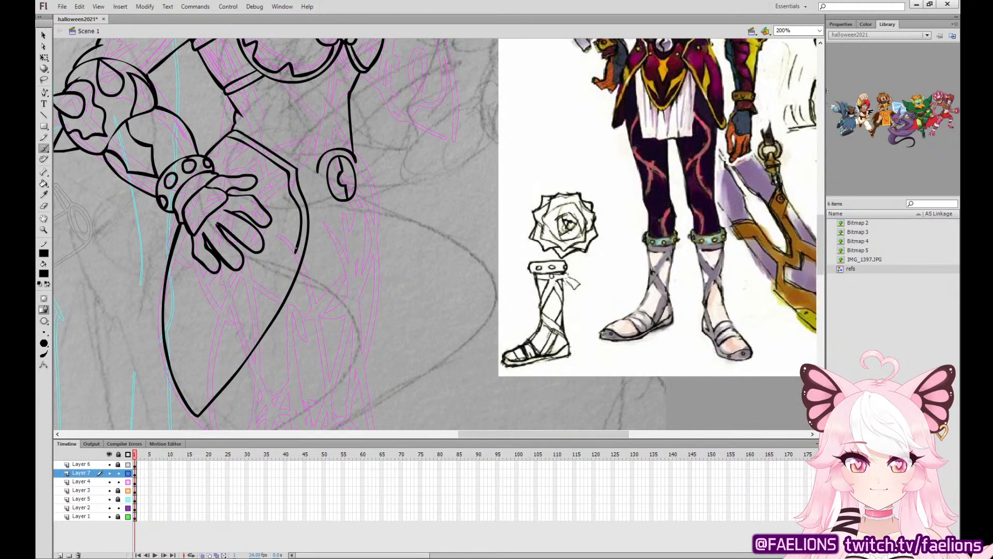
mouse_move(295, 252)
mouse_down()
mouse_move(249, 342)
mouse_move(195, 404)
mouse_up()
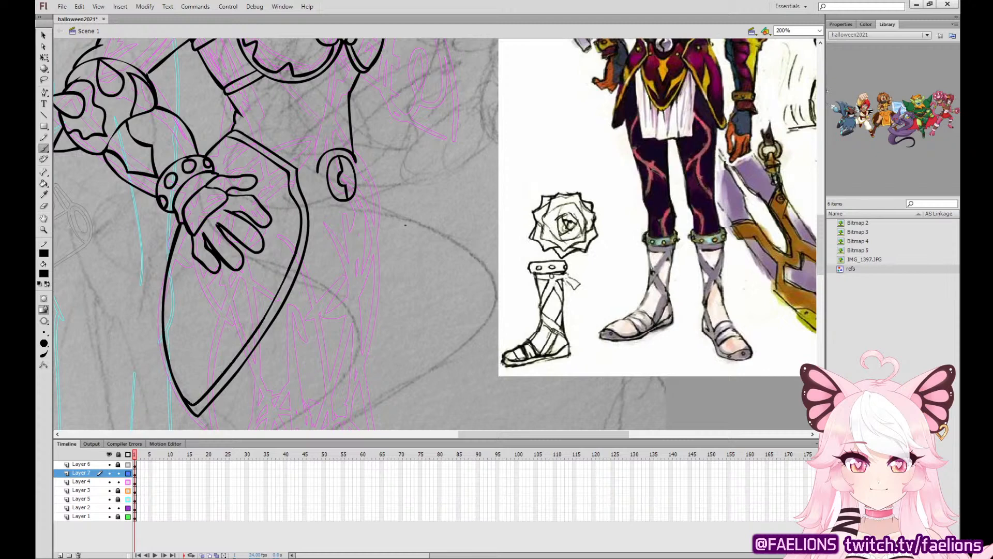
drag(397, 240, 386, 283)
mouse_move(259, 228)
mouse_down()
mouse_move(259, 242)
mouse_move(259, 228)
mouse_up()
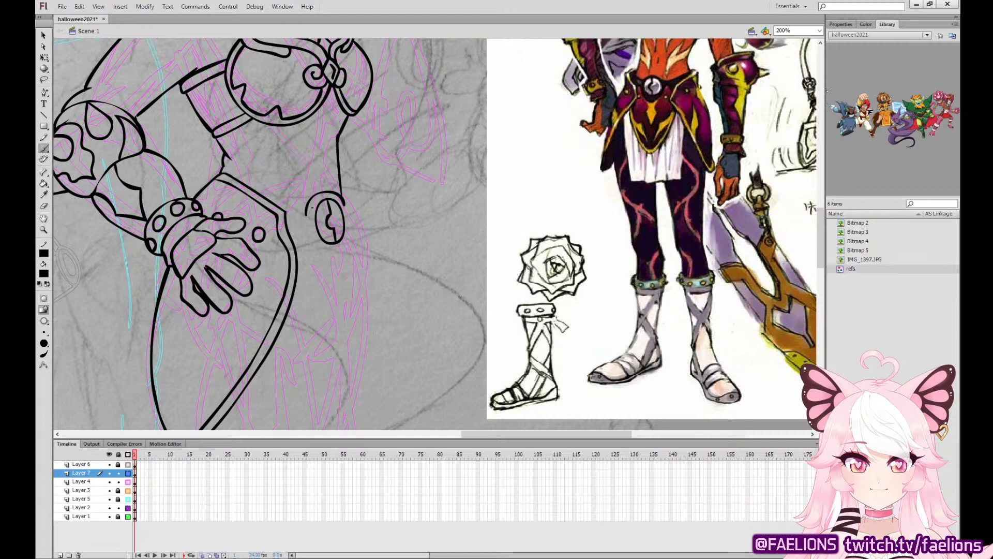
Ink the belt section joining the near hip plate to the buckle, with its pointed tab below.
mouse_move(305, 215)
mouse_down()
mouse_move(285, 213)
mouse_move(304, 245)
mouse_move(345, 270)
mouse_move(344, 202)
mouse_up()
key(ctrl+z)
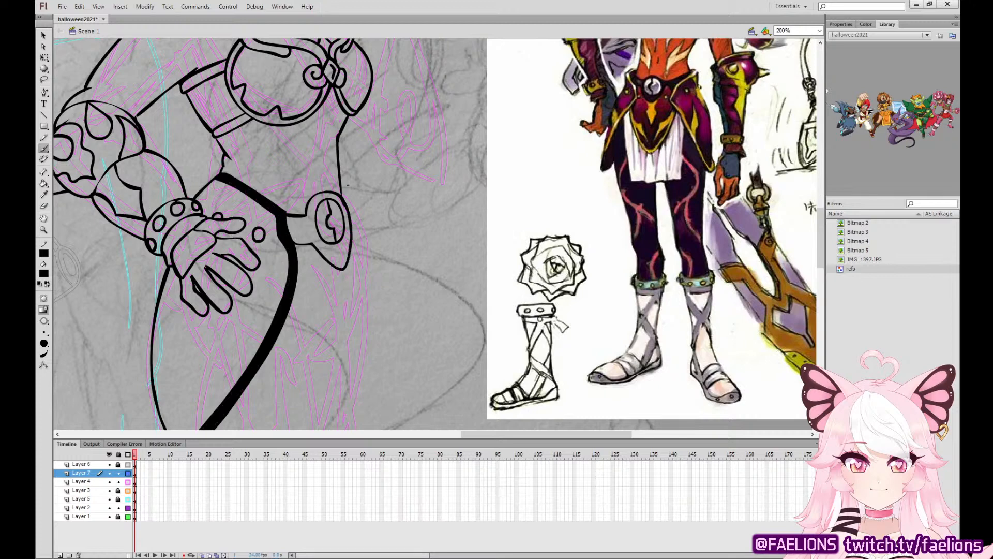
key(ctrl+z)
mouse_move(292, 241)
mouse_down()
mouse_move(313, 244)
mouse_move(334, 269)
mouse_move(351, 243)
mouse_move(344, 200)
mouse_up()
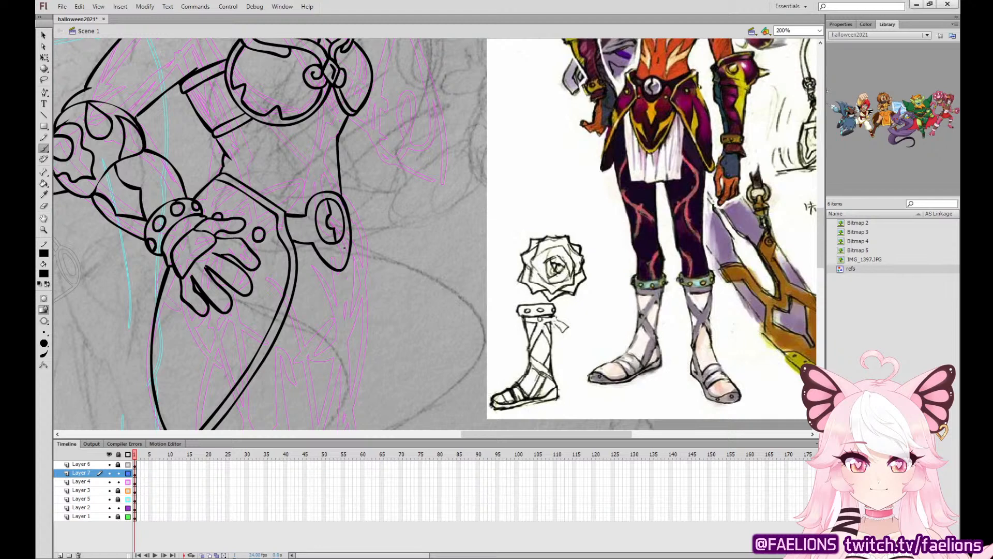
Ink the far hip plate's pointed outline below the buckle, with its inner rim and a round stud.
mouse_move(349, 250)
mouse_down()
mouse_move(366, 346)
mouse_move(363, 409)
mouse_up()
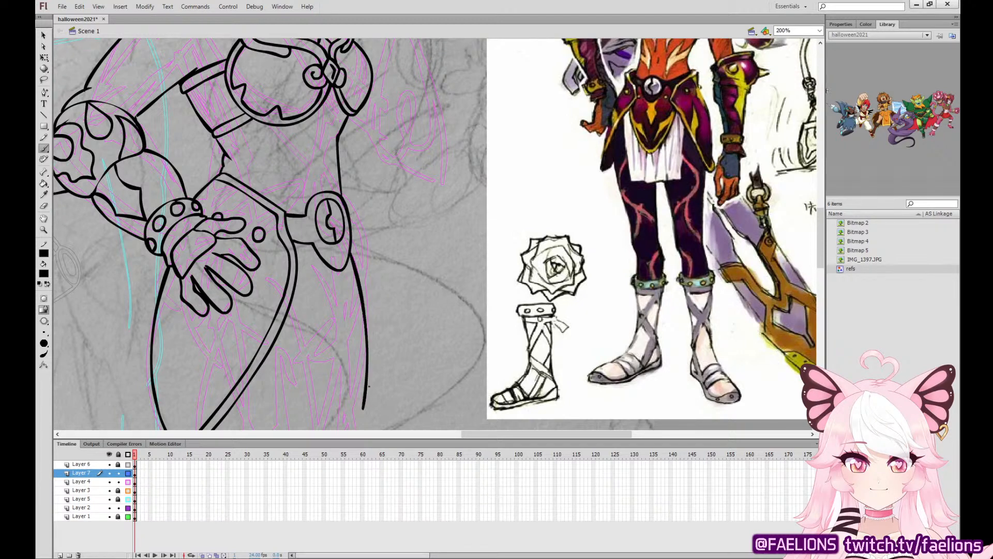
drag(358, 243, 374, 158)
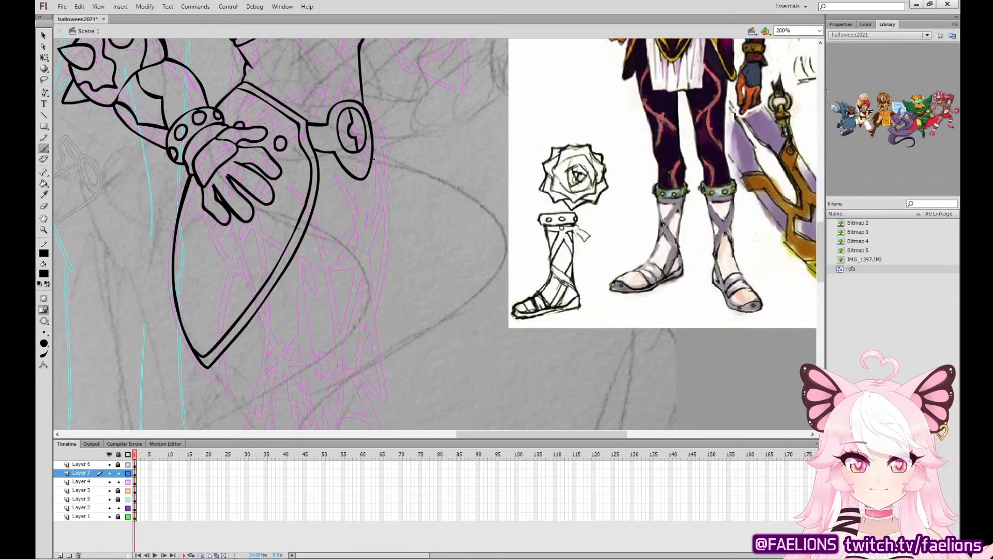
drag(394, 212, 371, 264)
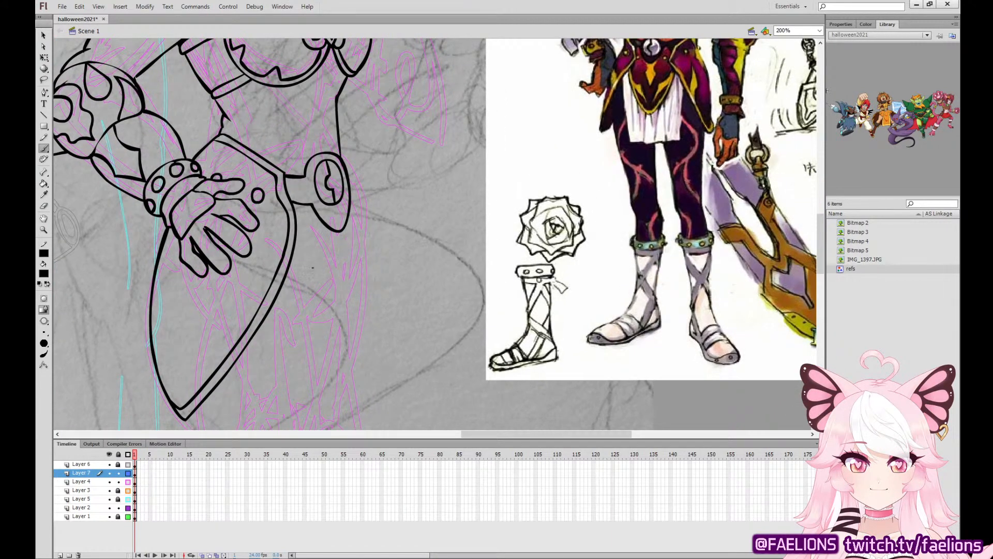
mouse_move(288, 274)
mouse_down()
mouse_move(322, 338)
mouse_move(342, 354)
mouse_move(359, 307)
mouse_move(356, 186)
mouse_up()
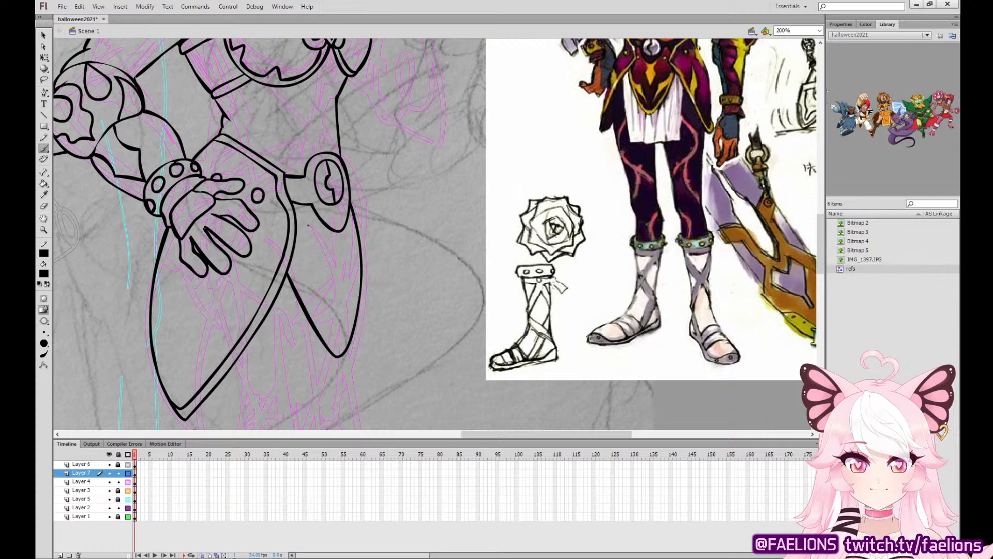
drag(309, 226, 354, 222)
drag(290, 264, 340, 347)
key(ctrl+z)
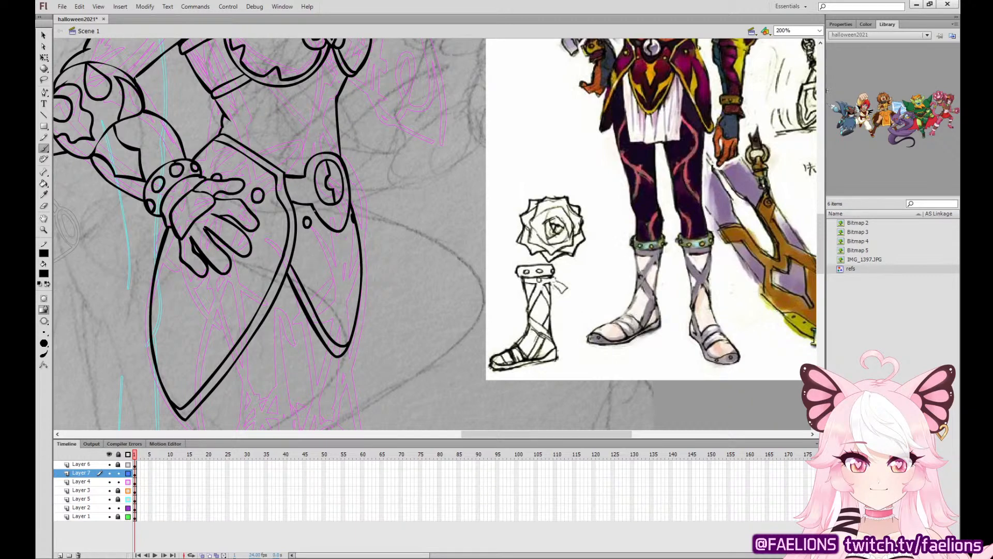
Ink the jagged pointed trim inside the far hip plate, carrying it along the outer edge toward the tip.
mouse_move(314, 213)
mouse_down()
mouse_move(327, 235)
mouse_move(316, 258)
mouse_move(346, 307)
mouse_move(358, 255)
mouse_move(349, 213)
mouse_up()
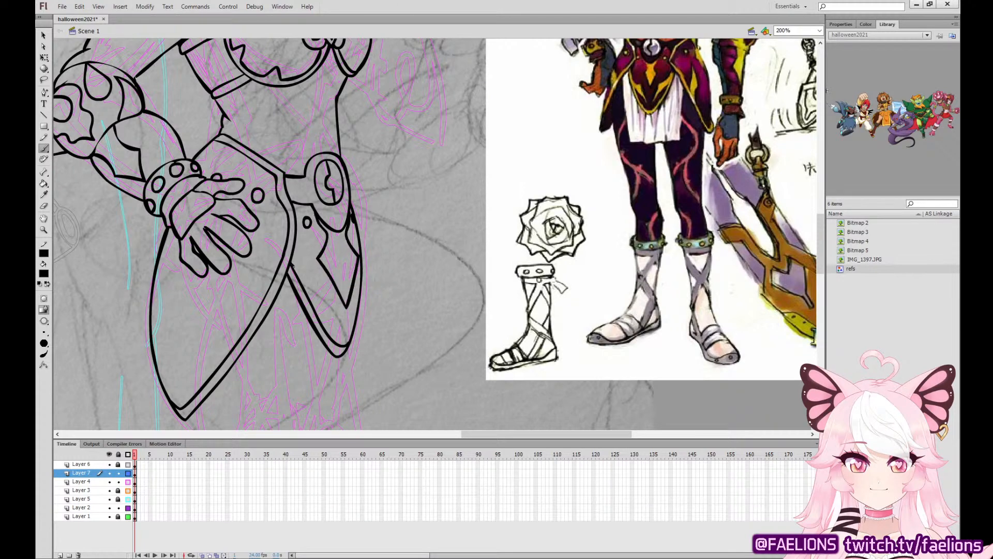
mouse_move(292, 265)
mouse_down()
mouse_move(312, 276)
mouse_move(334, 313)
mouse_move(321, 305)
mouse_move(307, 278)
mouse_move(353, 322)
mouse_up()
key(ctrl+z)
drag(361, 285, 353, 325)
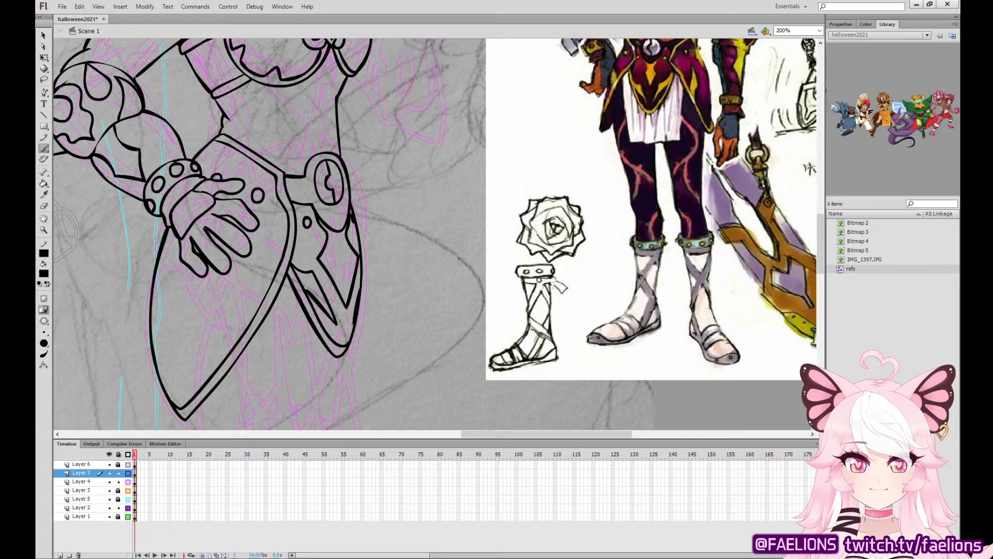
key(ctrl+z)
key(ctrl+y)
key(ctrl+z)
key(ctrl+y)
key(ctrl+z)
drag(360, 286, 353, 320)
key(ctrl+z)
drag(359, 286, 354, 320)
Ink the curved trim at the top of the near hip plate and the rear hip line above the wrist, bending it into shape.
mouse_move(212, 141)
mouse_down()
mouse_move(201, 176)
mouse_move(249, 157)
mouse_move(238, 179)
mouse_up()
key(ctrl+z)
key(ctrl+z)
key(ctrl+z)
drag(213, 138, 201, 178)
key(v)
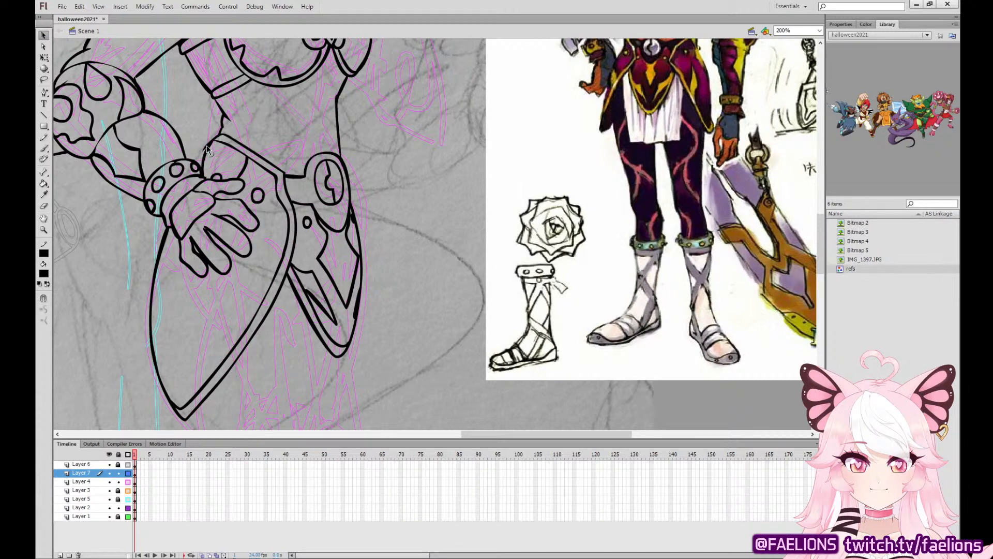
drag(206, 146, 199, 165)
click(44, 148)
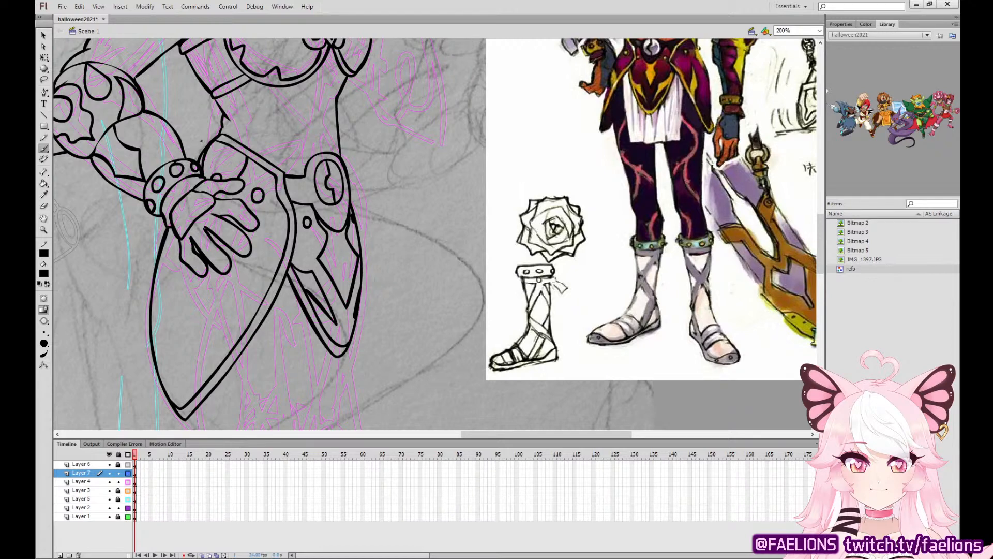
Ink the pointed trim inside the near hip plate, descending from the fingers to the inner rim.
drag(205, 179, 195, 180)
drag(227, 274, 238, 349)
key(ctrl+z)
drag(224, 274, 229, 353)
drag(254, 258, 245, 327)
drag(217, 272, 210, 375)
key(ctrl+z)
key(ctrl+z)
drag(224, 276, 218, 366)
mouse_move(253, 320)
mouse_down()
mouse_move(249, 282)
mouse_move(223, 315)
mouse_move(220, 365)
mouse_move(253, 309)
mouse_move(245, 254)
mouse_move(254, 285)
mouse_move(246, 320)
mouse_up()
key(ctrl+z)
key(ctrl+z)
key(ctrl+z)
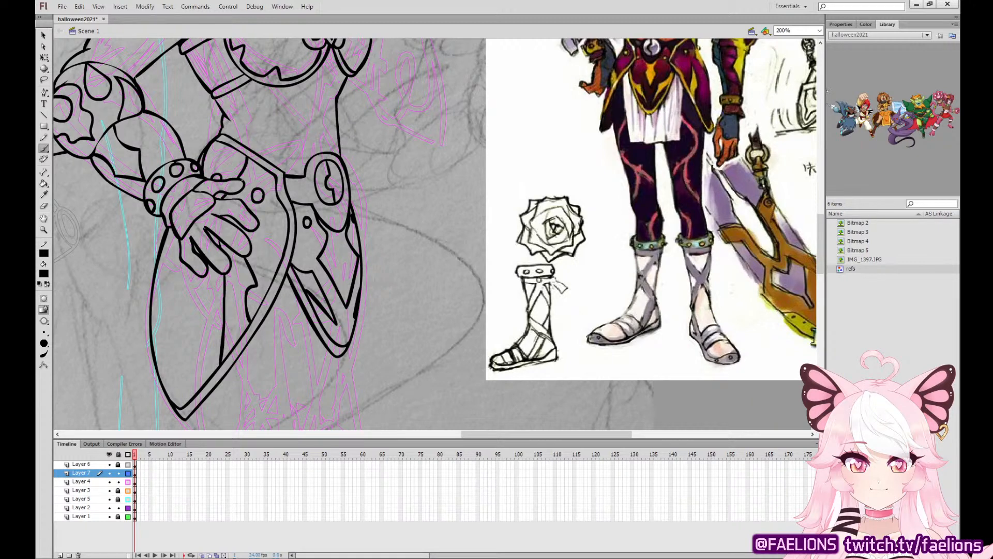
Ink the inner rim line along the rear edge of the near hip plate, up to the hand.
drag(152, 351, 179, 243)
key(ctrl+z)
drag(153, 337, 179, 236)
Ink the midriff's body markings, with pointed shapes beneath the chest armor and a flame shape above the belt.
scroll(419, 295, up, 5)
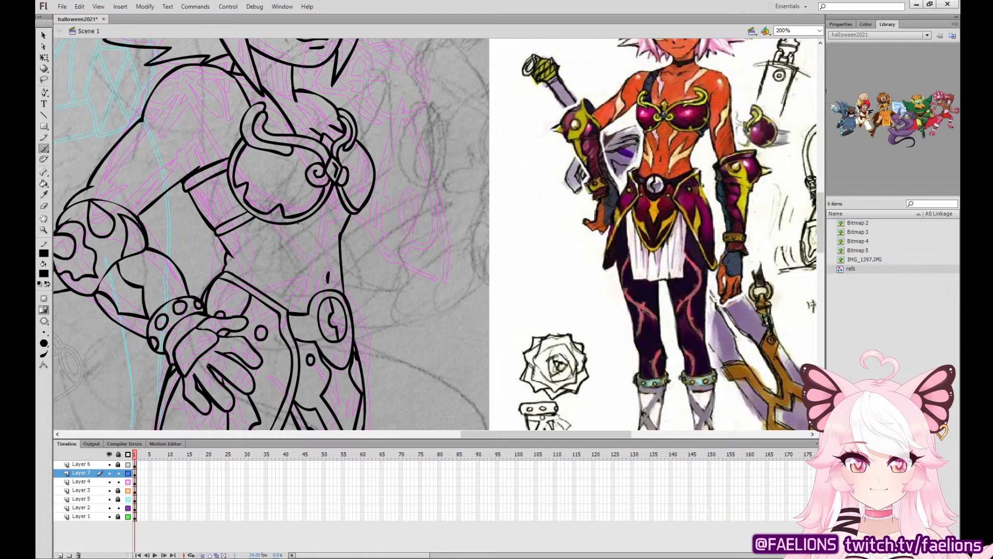
drag(293, 224, 320, 269)
key(ctrl+z)
mouse_move(294, 226)
mouse_down()
mouse_move(322, 267)
mouse_move(318, 240)
mouse_move(322, 261)
mouse_move(310, 238)
mouse_move(321, 263)
mouse_up()
key(ctrl+z)
key(ctrl+z)
mouse_move(298, 225)
mouse_down()
mouse_move(324, 260)
mouse_move(309, 217)
mouse_move(340, 225)
mouse_move(334, 259)
mouse_up()
key(ctrl+z)
drag(346, 212, 334, 260)
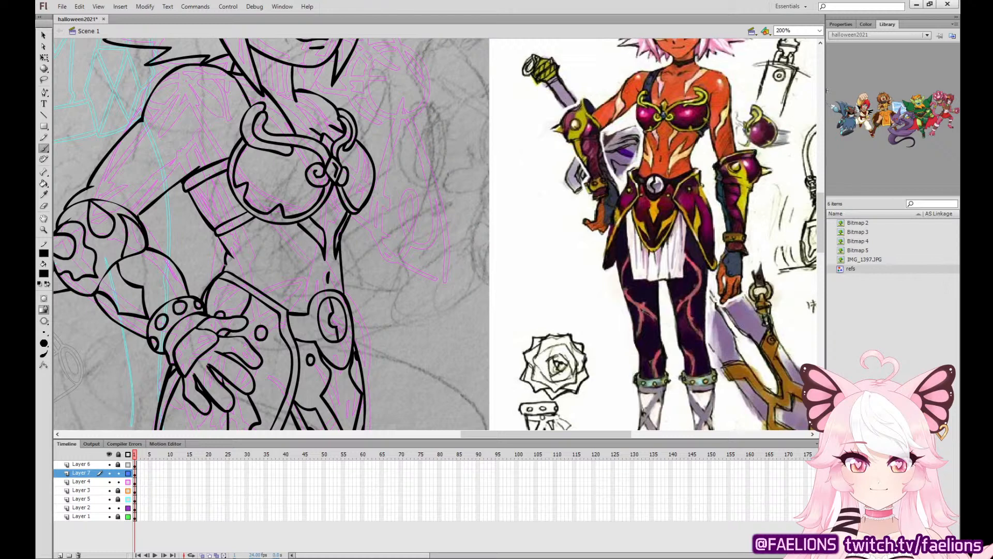
mouse_move(226, 265)
mouse_down()
mouse_move(303, 309)
mouse_move(305, 284)
mouse_move(233, 263)
mouse_move(306, 297)
mouse_move(307, 277)
mouse_move(270, 234)
mouse_move(277, 266)
mouse_move(226, 249)
mouse_up()
key(ctrl+z)
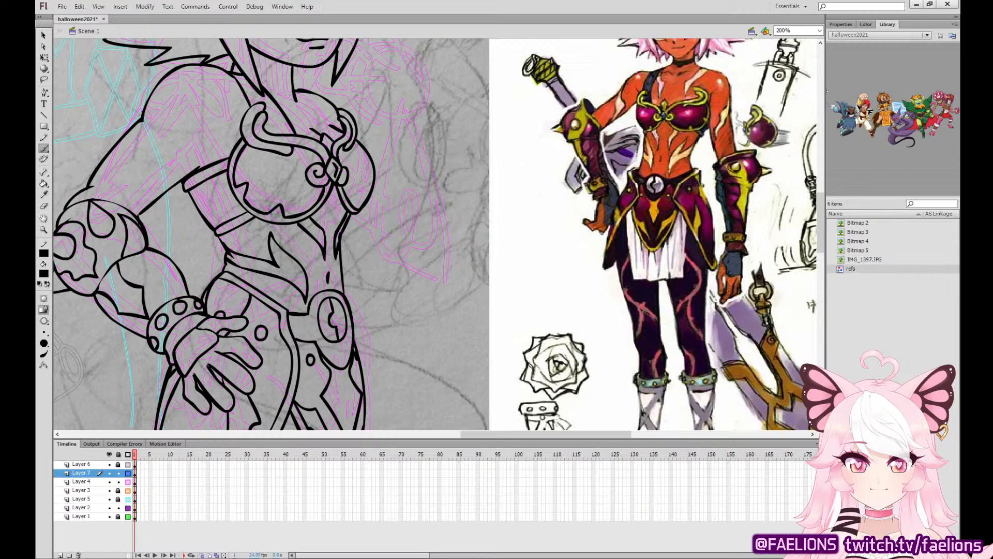
Ink the pointed body markings on the upper chest below the neck and across the near upper arm.
mouse_move(297, 96)
mouse_down()
mouse_move(328, 134)
mouse_move(297, 97)
mouse_move(323, 129)
mouse_move(304, 92)
mouse_move(308, 123)
mouse_move(275, 98)
mouse_up()
key(ctrl+z)
key(ctrl+z)
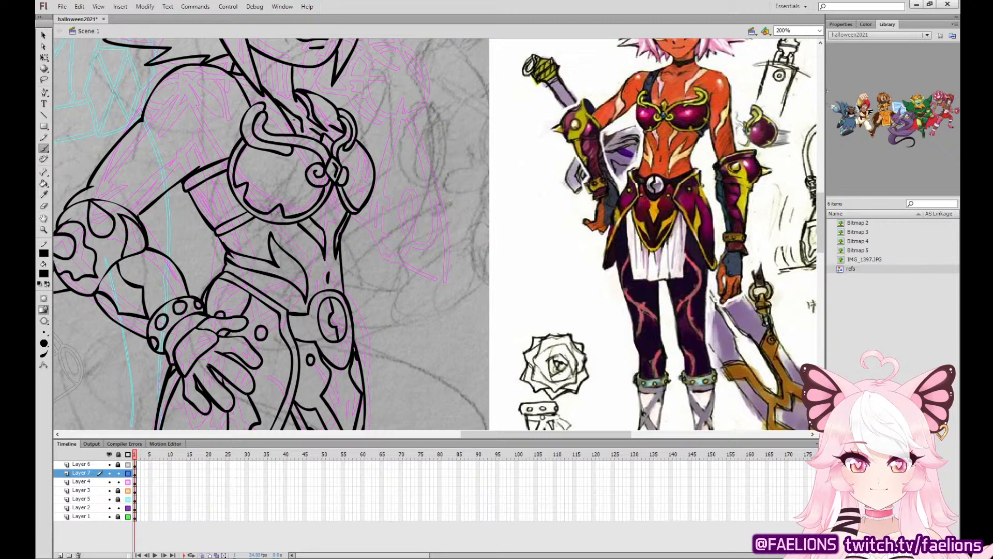
drag(302, 131, 286, 113)
mouse_move(134, 125)
mouse_down()
mouse_move(147, 185)
mouse_move(138, 214)
mouse_move(161, 171)
mouse_move(141, 126)
mouse_up()
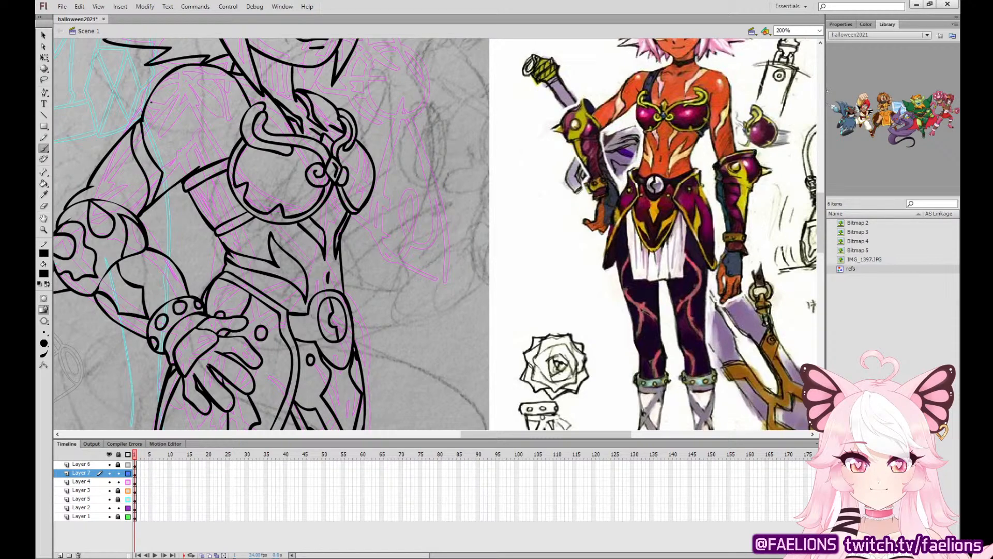
scroll(383, 350, up, 3)
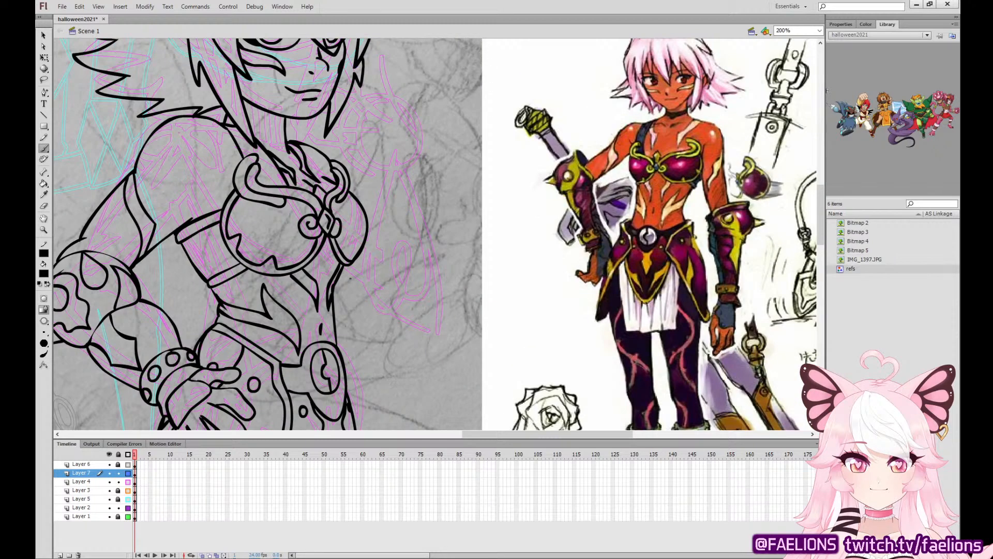
Ink the edge of the choker around the neck and fill the choker solid black.
mouse_move(283, 132)
mouse_down()
mouse_move(250, 120)
mouse_move(285, 142)
mouse_up()
click(44, 183)
click(228, 118)
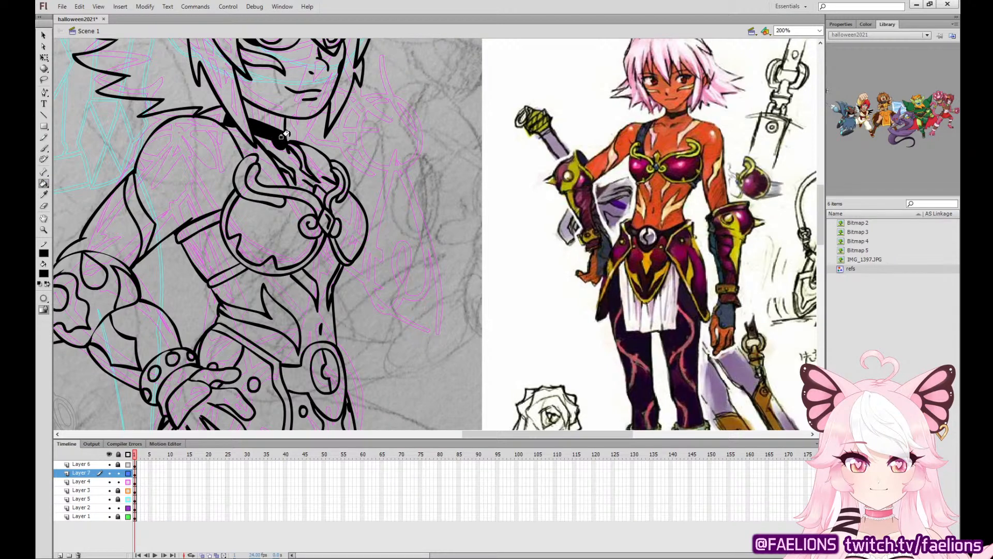
Add a new layer and ink the curved, studded cuff at the raised arm's wrist.
click(45, 148)
click(60, 555)
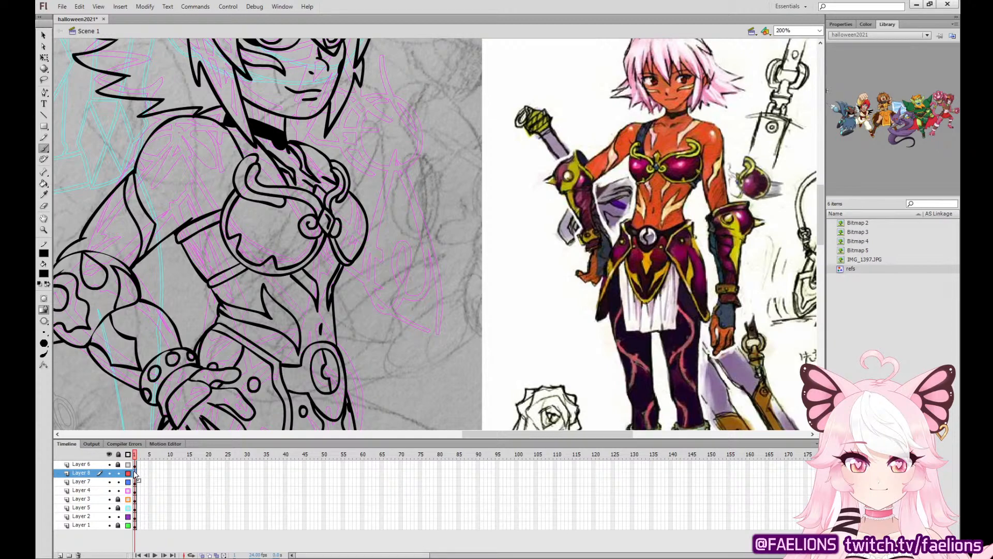
mouse_move(417, 188)
mouse_down()
mouse_move(424, 149)
mouse_move(362, 176)
mouse_move(372, 190)
mouse_move(407, 192)
mouse_move(426, 163)
mouse_move(420, 143)
mouse_move(364, 178)
mouse_move(383, 192)
mouse_move(404, 188)
mouse_move(373, 202)
mouse_move(385, 209)
mouse_move(420, 197)
mouse_move(423, 173)
mouse_up()
key(ctrl+z)
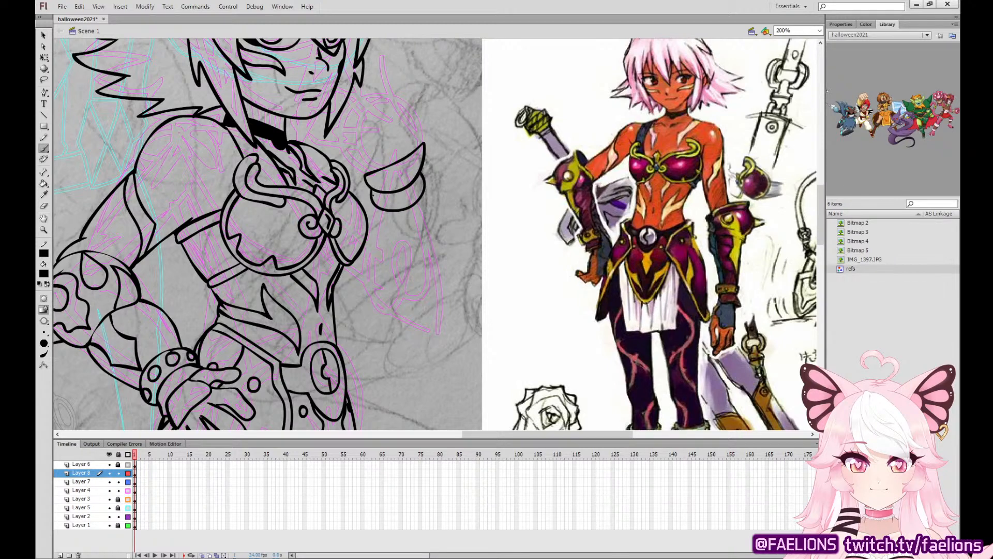
mouse_move(373, 195)
mouse_down()
mouse_move(375, 207)
mouse_move(411, 193)
mouse_up()
key(ctrl+z)
Remove the unwanted line above the raised wrist's cuff and redraw the curved, pointed upper rim.
click(47, 37)
drag(395, 162, 423, 127)
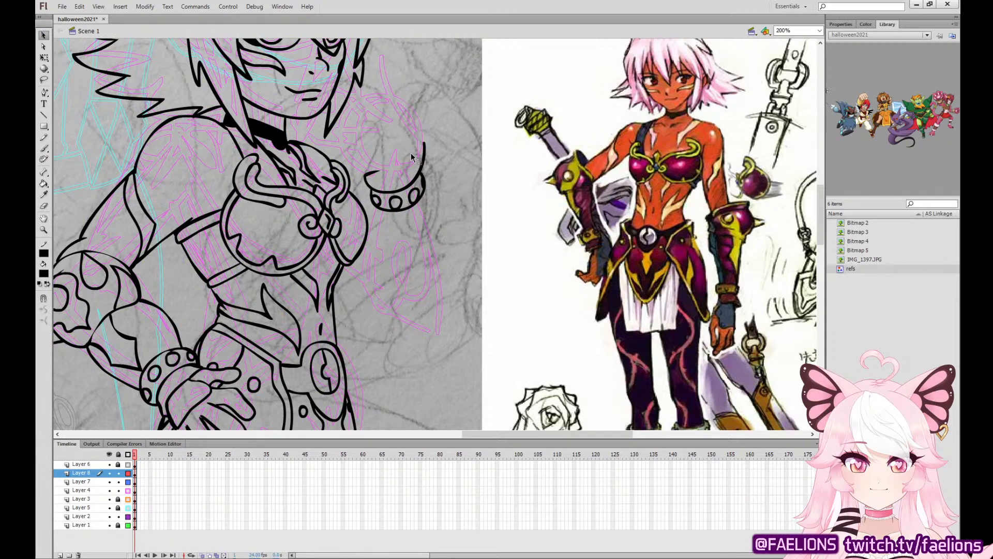
drag(369, 178, 379, 166)
key(b)
mouse_move(425, 143)
mouse_down()
mouse_move(398, 173)
mouse_move(365, 175)
mouse_up()
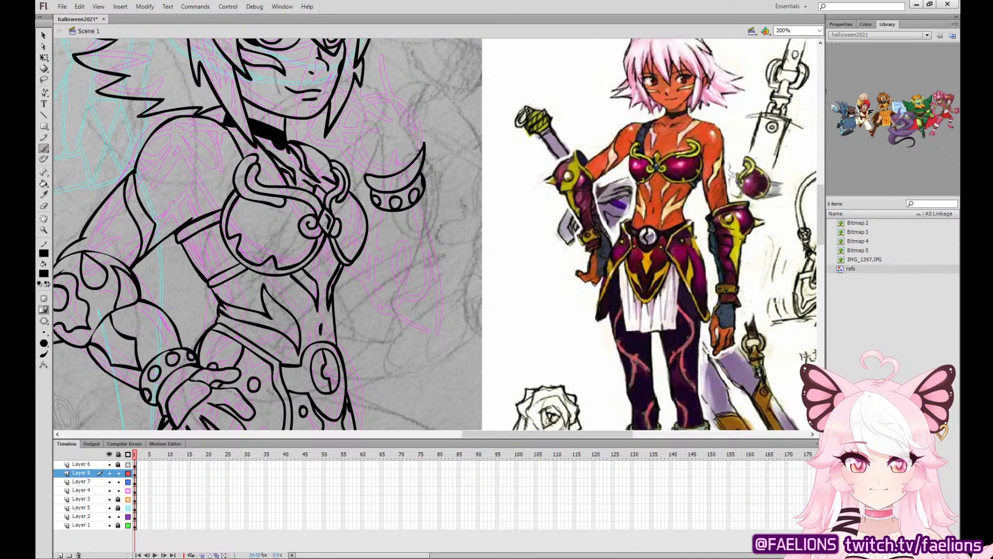
Ink the plate on the back of the raised hand and dot rivets on both hand plates.
mouse_move(421, 151)
mouse_down()
mouse_move(409, 107)
mouse_move(366, 155)
mouse_move(370, 177)
mouse_up()
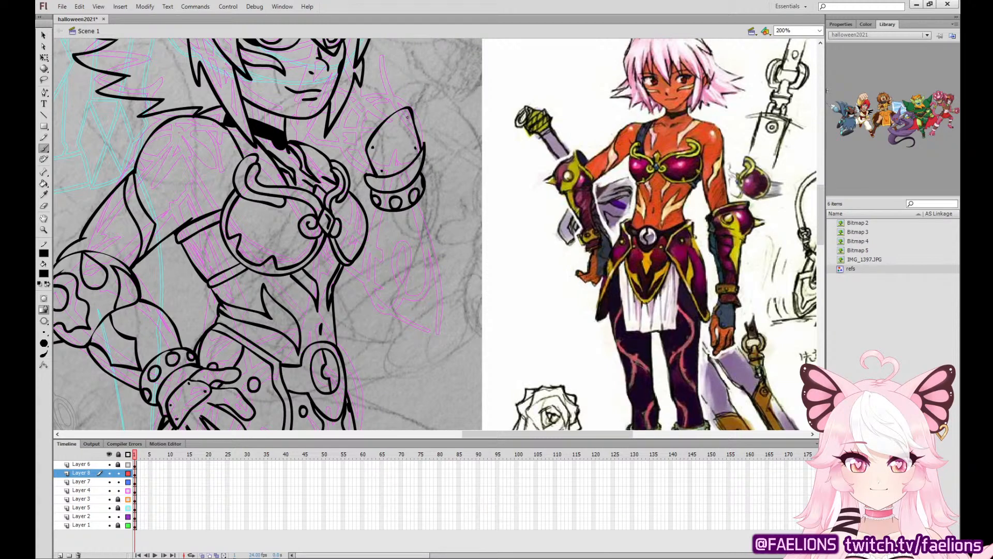
key(v)
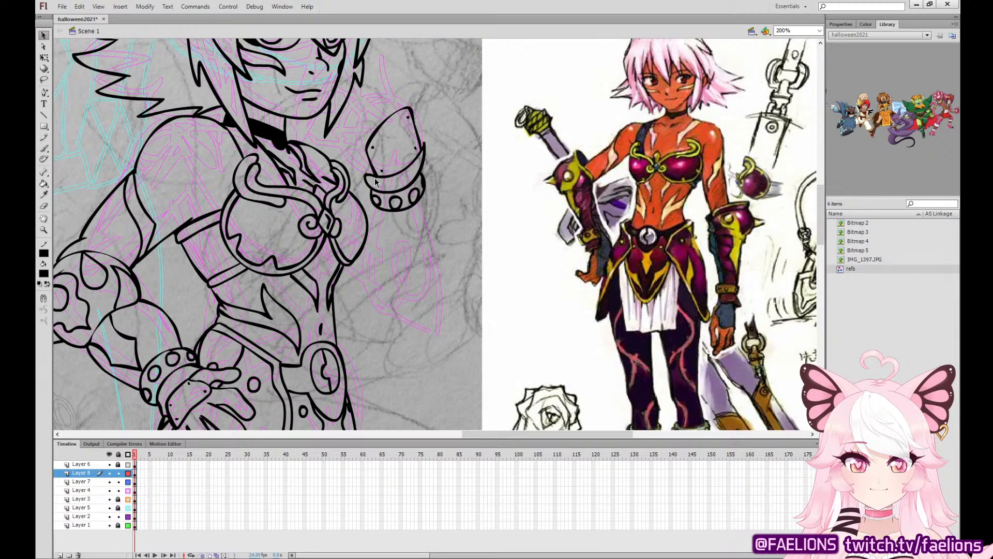
key(b)
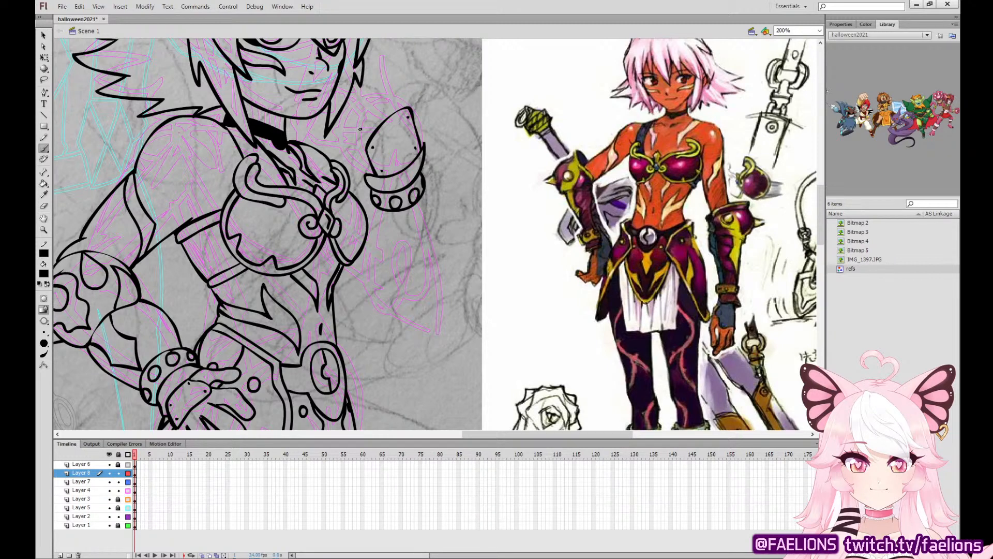
Ink the raised hand's thumb and fingers reaching over the chin and cheek.
mouse_move(360, 129)
mouse_down()
mouse_move(306, 136)
mouse_move(346, 147)
mouse_move(354, 130)
mouse_move(313, 128)
mouse_move(314, 141)
mouse_move(355, 149)
mouse_move(366, 174)
mouse_up()
key(ctrl+z)
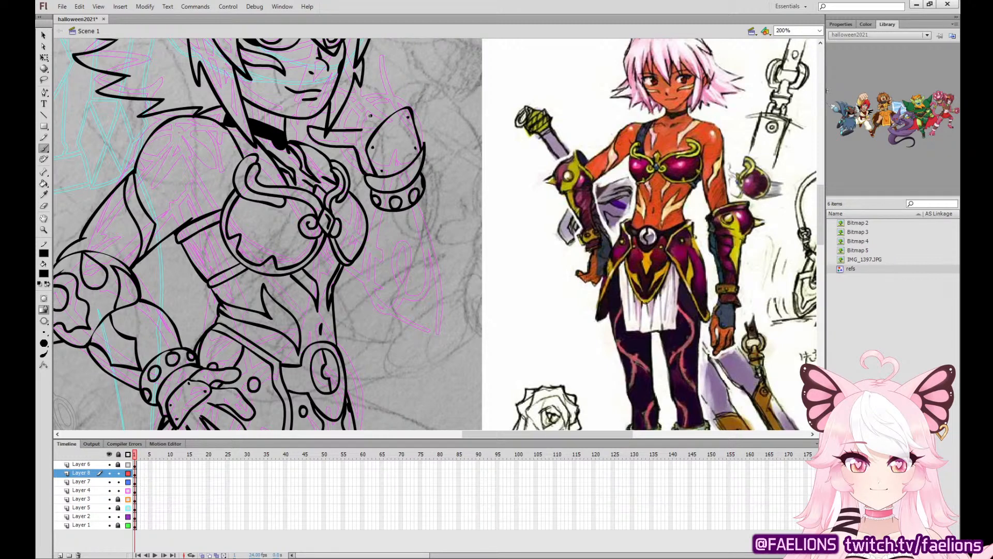
mouse_move(371, 115)
mouse_down()
mouse_move(310, 103)
mouse_move(361, 129)
mouse_move(328, 63)
mouse_move(344, 98)
mouse_move(383, 108)
mouse_move(369, 60)
mouse_move(380, 103)
mouse_move(397, 105)
mouse_move(367, 87)
mouse_move(377, 103)
mouse_move(372, 61)
mouse_move(380, 105)
mouse_up()
key(ctrl+z)
key(ctrl+z)
Lock Layer 4, narrow the outer side of the raised hand and cuff, and reshape the plate's pointed tip.
key(q)
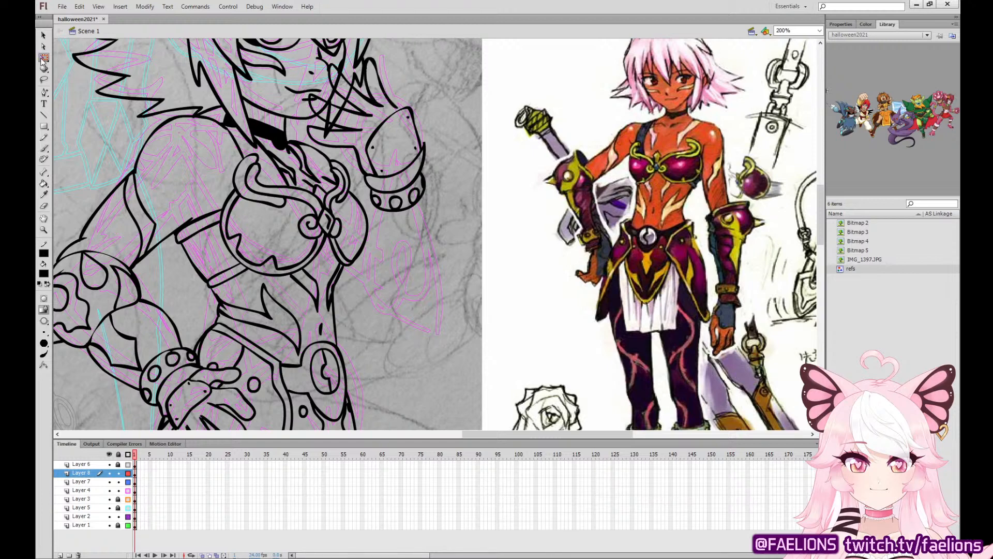
mouse_move(450, 60)
mouse_down()
mouse_move(417, 210)
mouse_move(392, 238)
mouse_up()
click(119, 490)
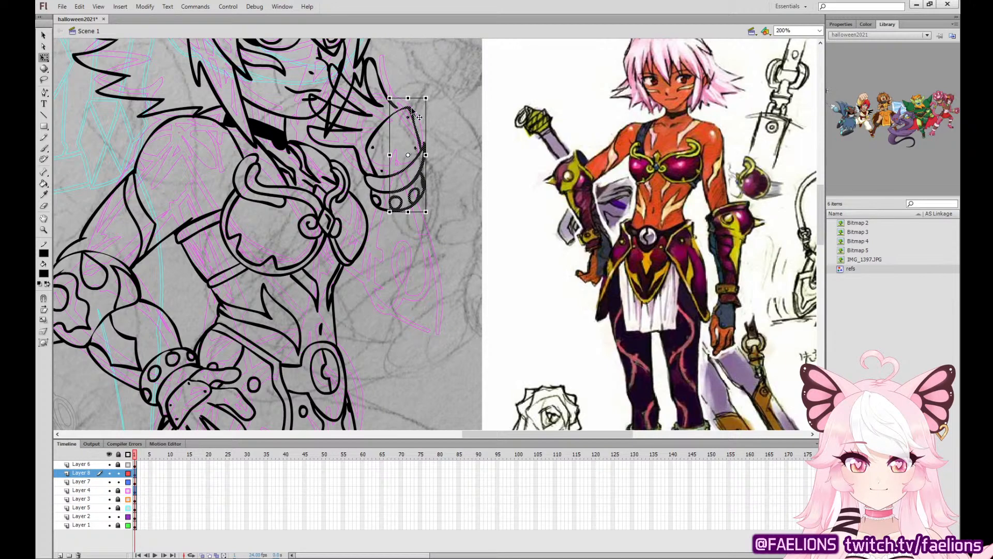
shift+click(395, 107)
drag(426, 160, 420, 159)
click(423, 145)
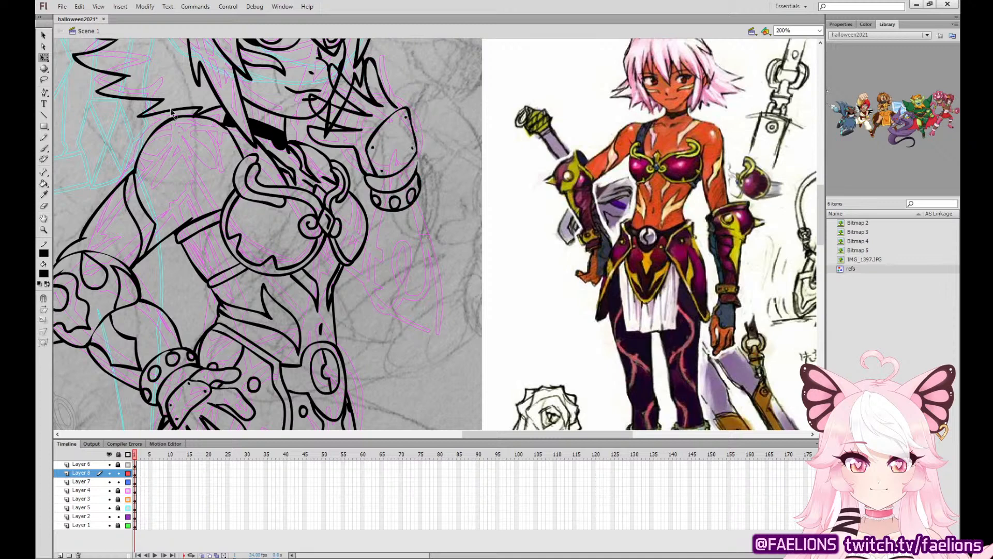
click(401, 113)
drag(401, 113, 402, 111)
mouse_move(405, 114)
mouse_down()
mouse_move(401, 105)
mouse_move(405, 112)
mouse_up()
Ink the raised arm's elbow guard with its curved rim and three pointed spikes.
click(45, 148)
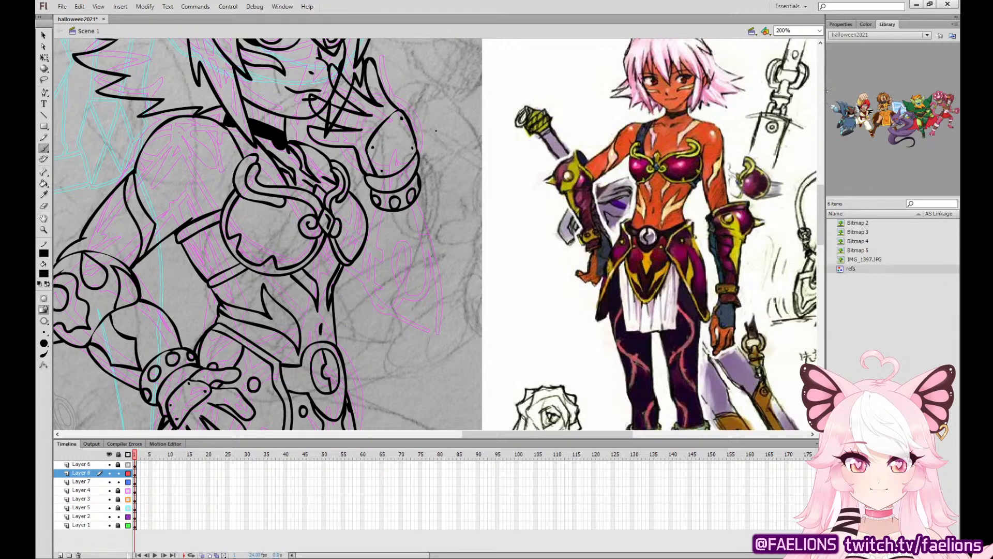
drag(445, 262, 503, 229)
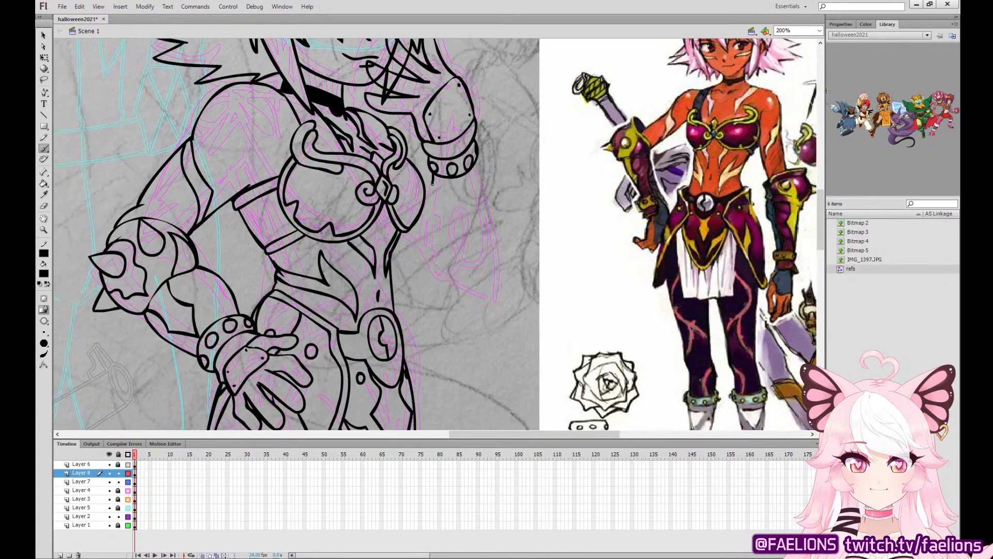
mouse_move(433, 183)
mouse_down()
mouse_move(424, 241)
mouse_move(434, 264)
mouse_move(455, 272)
mouse_move(491, 251)
mouse_move(426, 248)
mouse_move(433, 311)
mouse_move(454, 283)
mouse_move(432, 274)
mouse_move(502, 303)
mouse_move(486, 264)
mouse_up()
key(ctrl+z)
drag(453, 294, 479, 294)
key(ctrl+z)
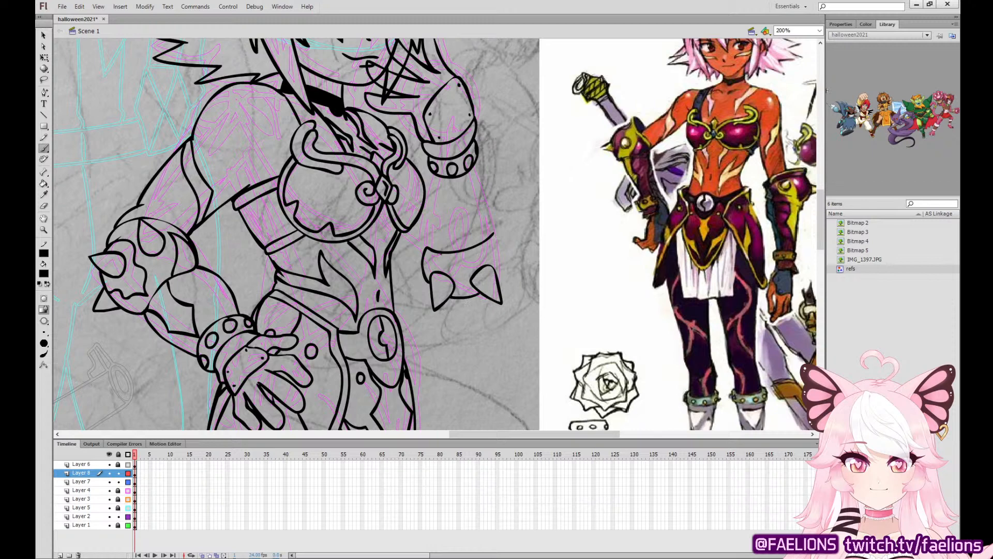
drag(436, 264, 490, 248)
drag(501, 284, 496, 248)
drag(501, 282, 520, 266)
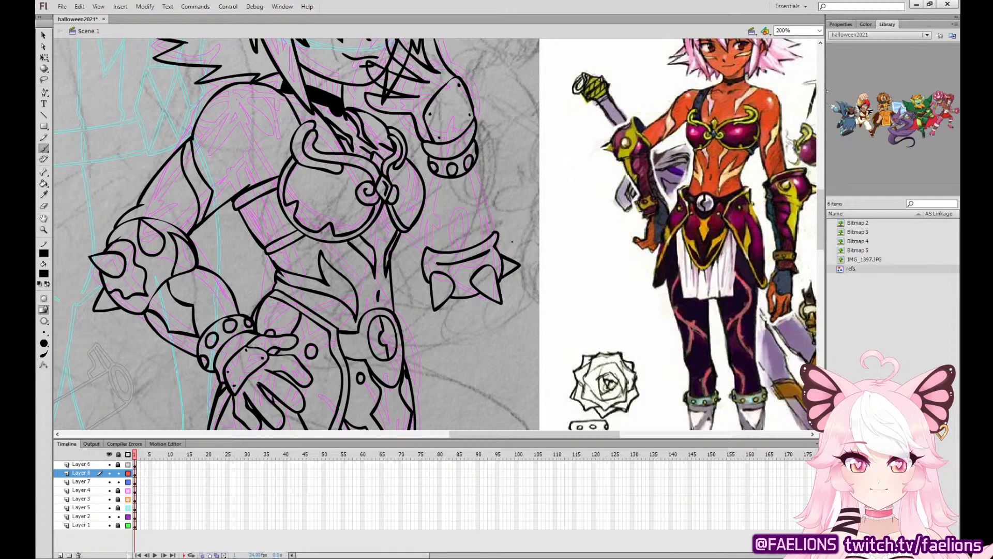
Ink both forearm contours between the raised wrist's cuff and the elbow guard, with wavy trim lines inside.
drag(430, 182, 419, 241)
key(ctrl+z)
drag(431, 172, 423, 247)
key(ctrl+z)
drag(433, 173, 424, 247)
drag(495, 235, 476, 164)
key(ctrl+z)
drag(493, 227, 475, 166)
key(ctrl+z)
drag(495, 234, 476, 156)
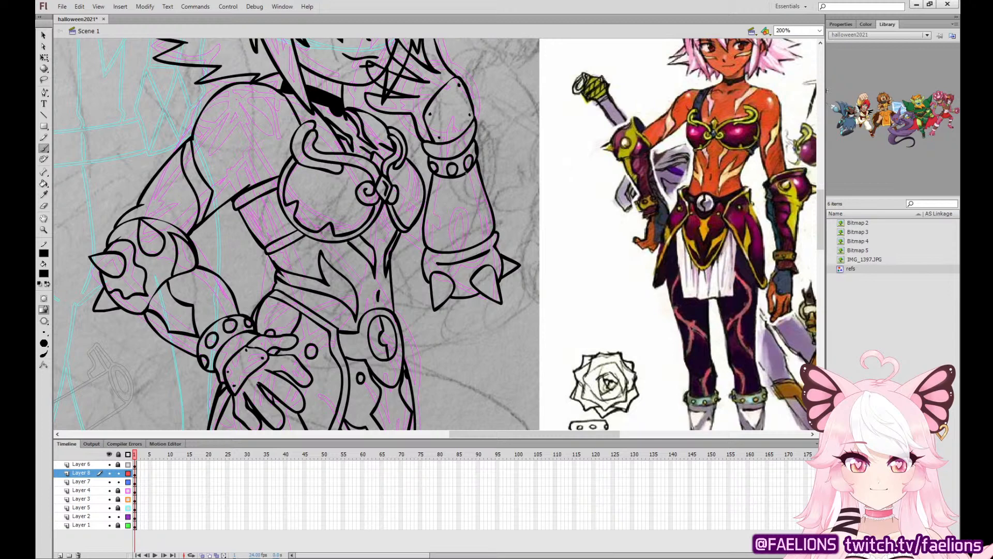
mouse_move(461, 172)
mouse_down()
mouse_move(451, 215)
mouse_move(464, 250)
mouse_move(480, 206)
mouse_move(468, 170)
mouse_up()
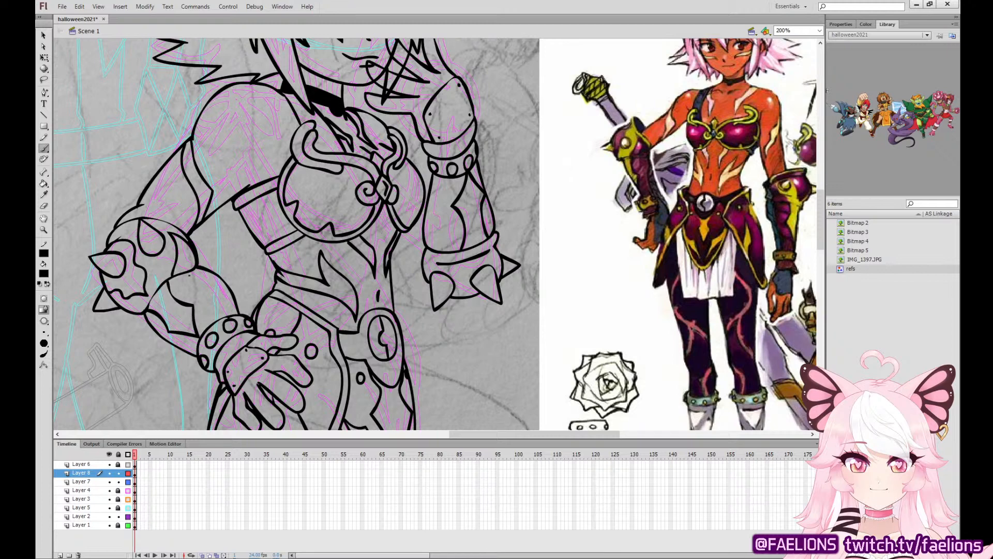
Ink a curved strap below the near arm's spiked elbow guard and erase the lines inside it.
mouse_move(158, 276)
mouse_down()
mouse_move(137, 306)
mouse_move(148, 325)
mouse_up()
click(43, 36)
click(44, 206)
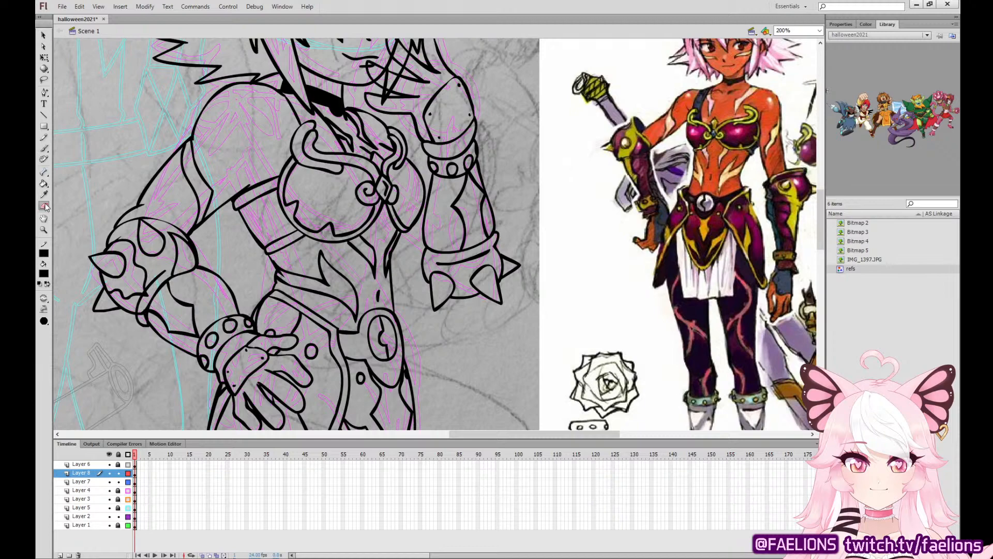
key(ctrl+=)
drag(335, 313, 662, 158)
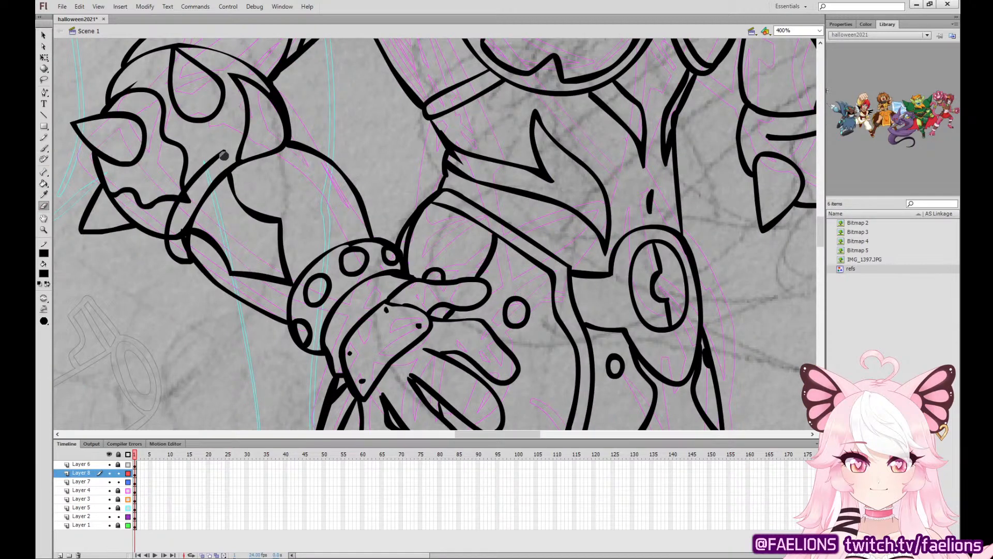
mouse_move(224, 155)
mouse_down()
mouse_move(179, 213)
mouse_move(172, 233)
mouse_move(186, 255)
mouse_move(194, 202)
mouse_move(230, 154)
mouse_move(179, 213)
mouse_up()
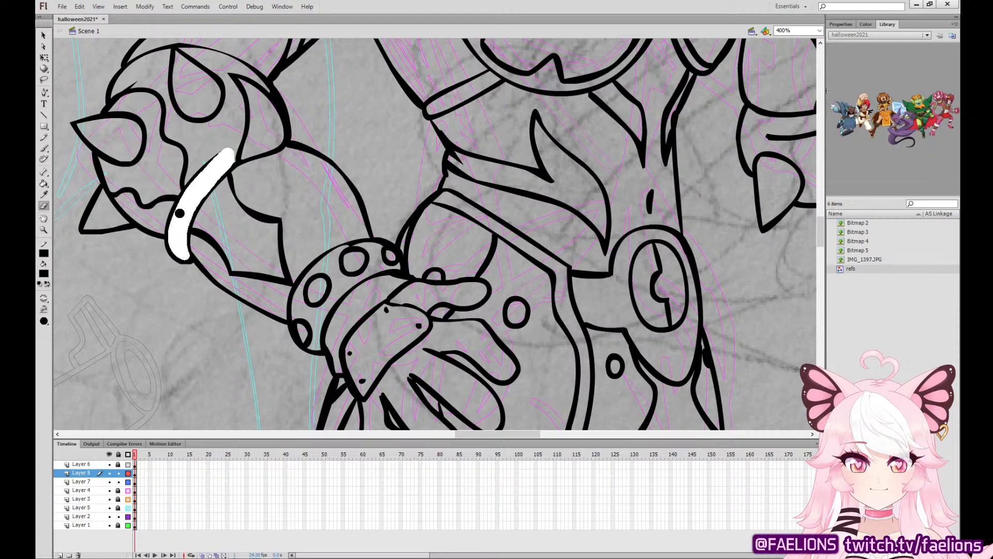
key(ctrl+minus)
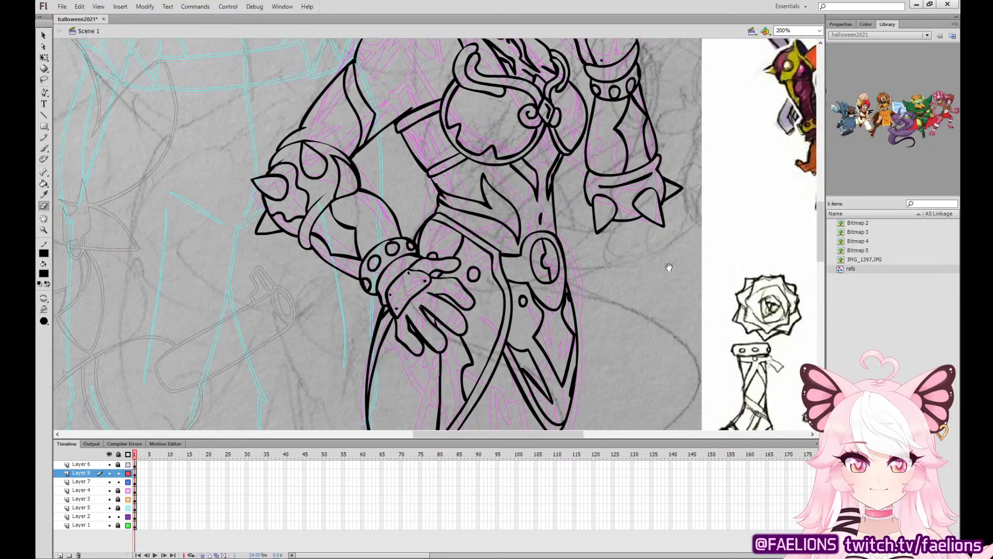
Delete the stray line piece at the rim of the raised arm's elbow guard.
drag(669, 267, 553, 330)
click(43, 35)
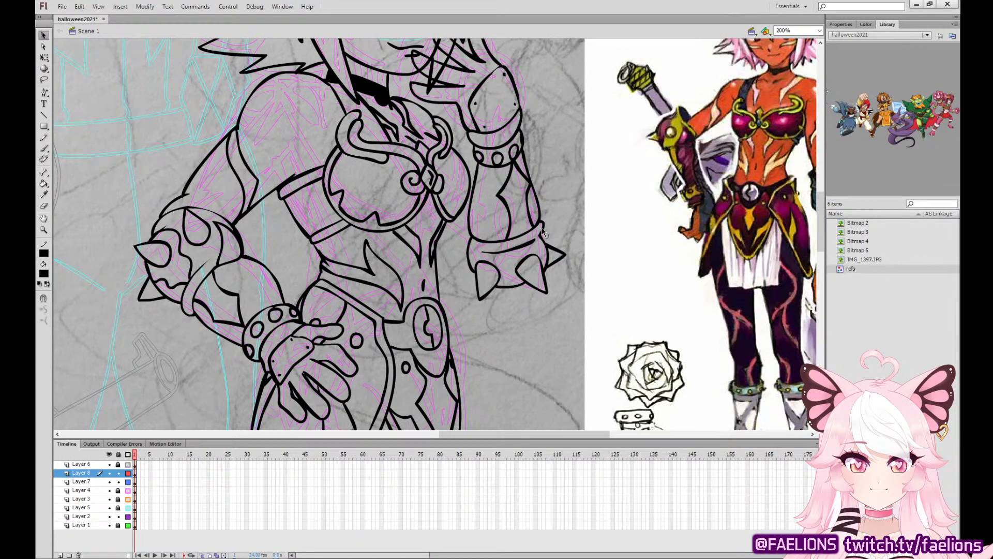
click(529, 243)
key(Delete)
Ink the wavy trim around and between the spikes on the raised arm's elbow guard.
click(45, 149)
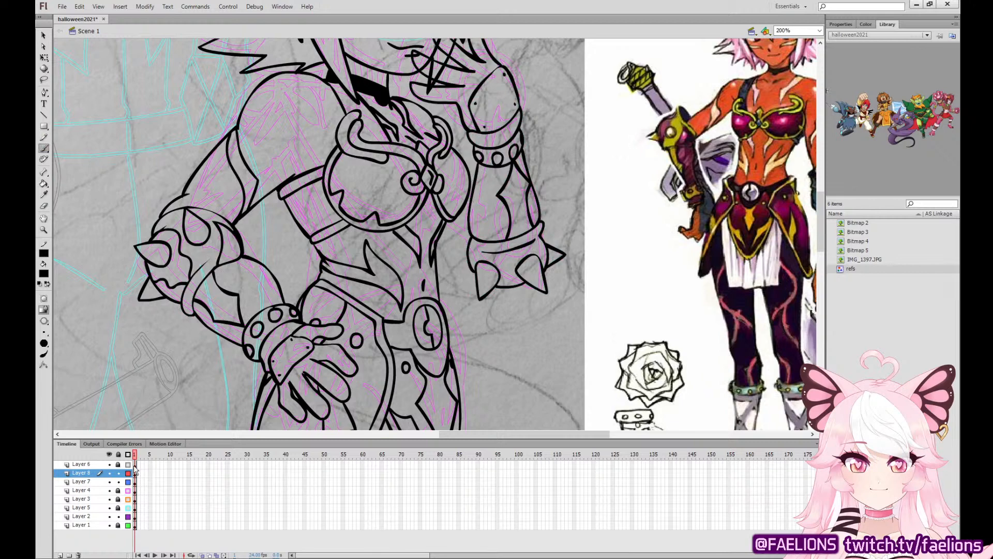
click(135, 474)
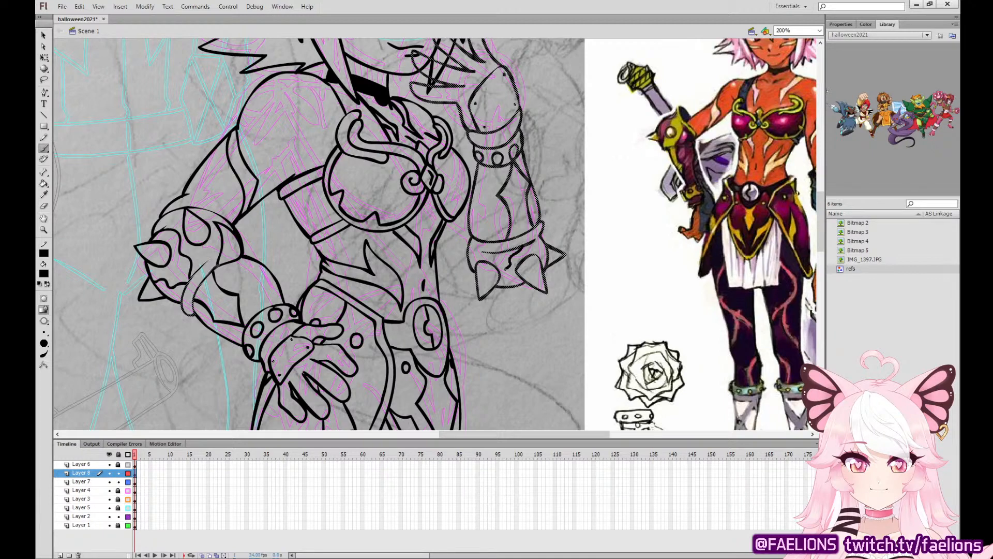
drag(504, 282, 507, 285)
key(ctrl+z)
mouse_move(522, 249)
mouse_down()
mouse_move(509, 285)
mouse_move(529, 245)
mouse_up()
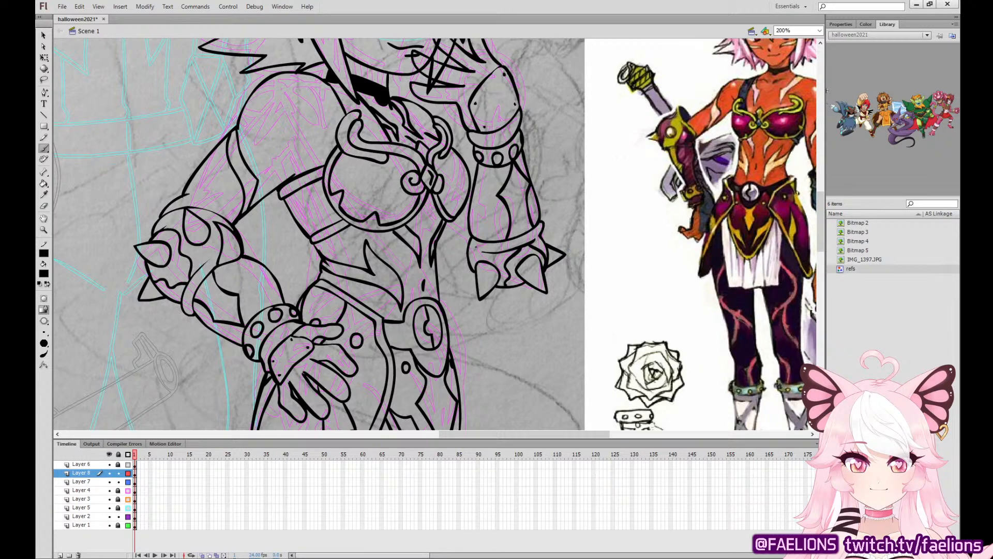
key(ctrl+z)
mouse_move(473, 267)
mouse_down()
mouse_move(476, 244)
mouse_move(475, 270)
mouse_move(487, 242)
mouse_move(474, 266)
mouse_up()
key(ctrl+z)
key(ctrl+z)
key(ctrl+z)
Sample the grey background color and fill the raised hand's fingers so they cover the face lines.
drag(513, 211, 473, 291)
key(i)
click(473, 129)
click(446, 143)
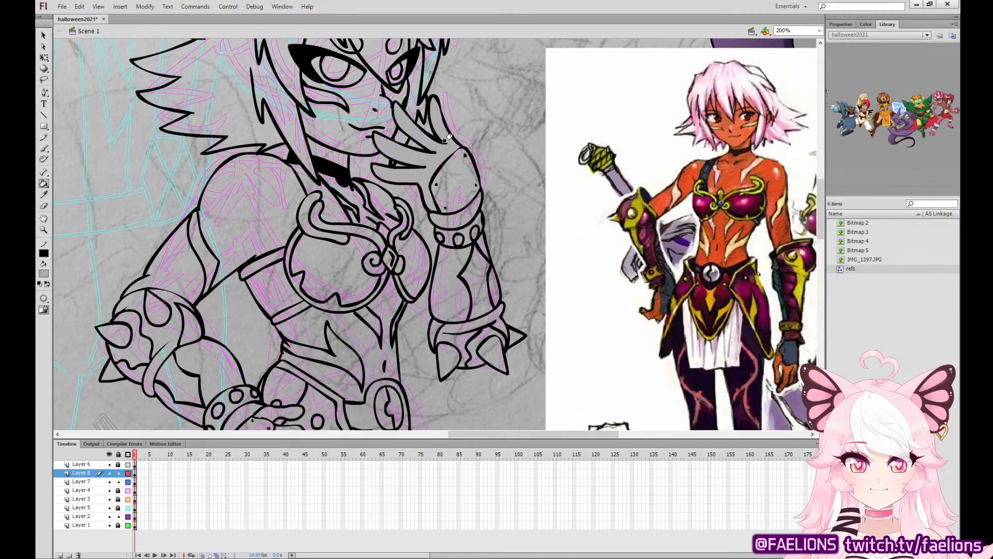
click(45, 58)
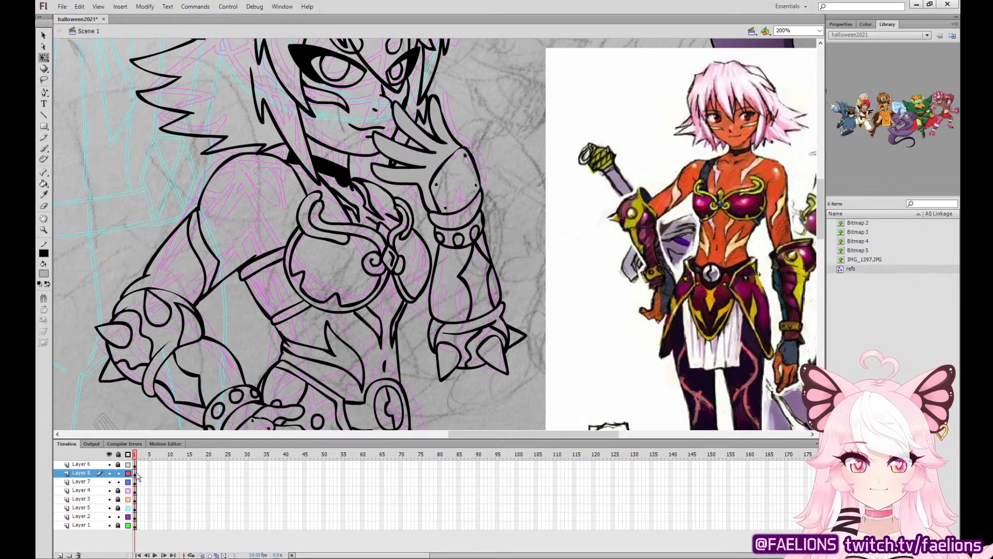
click(136, 474)
key(ctrl+x)
click(136, 481)
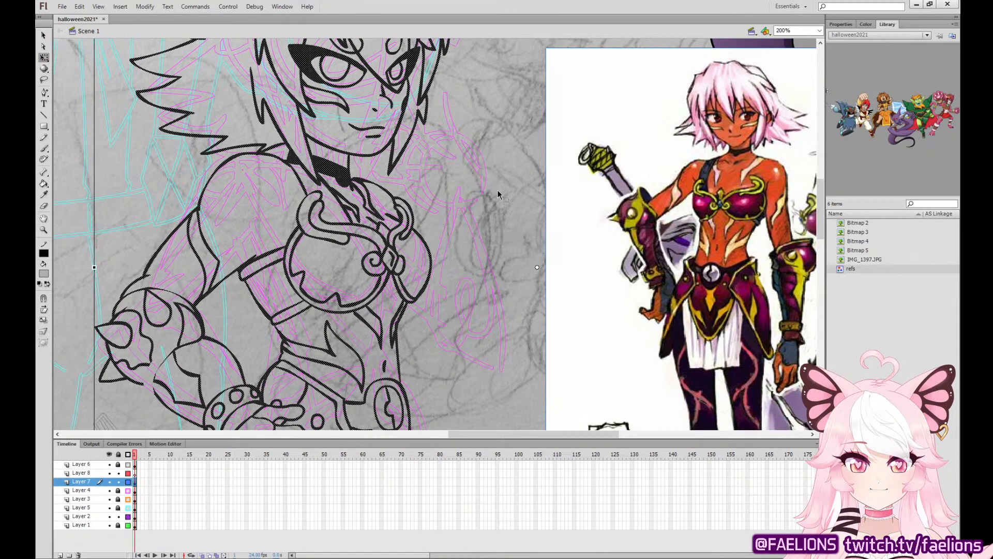
key(ctrl+shift+v)
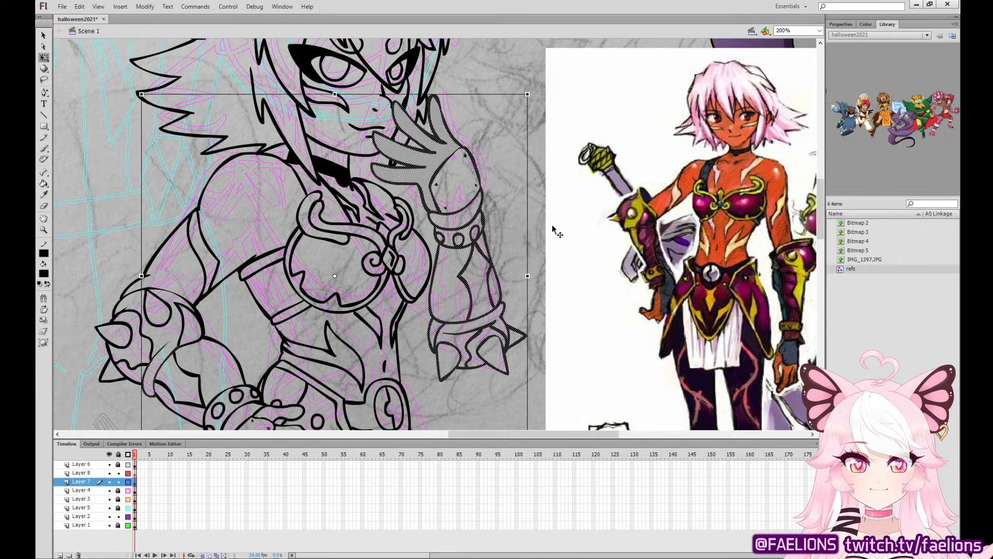
key(ctrl+z)
key(ctrl+z)
key(ctrl+z)
key(ctrl+z)
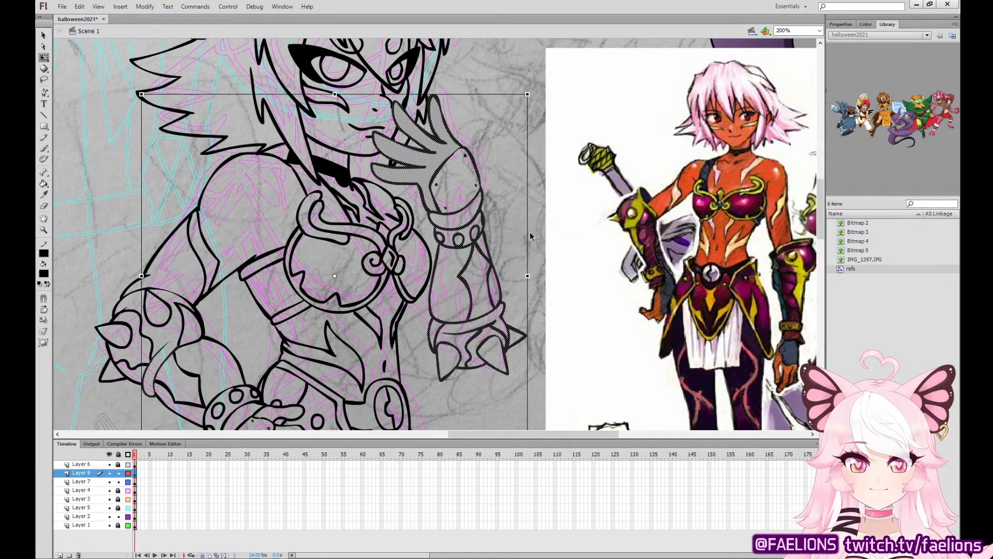
Move the near elbow's strap lines from Layer 8 to the same place on Layer 7.
click(531, 232)
click(175, 353)
key(ctrl+x)
click(135, 482)
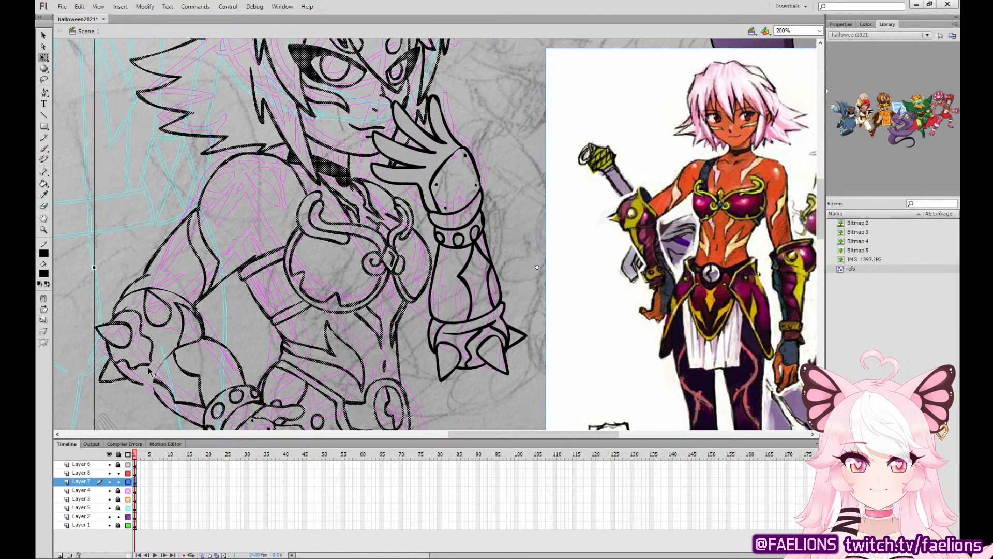
click(133, 206)
key(ctrl+shift+v)
click(177, 195)
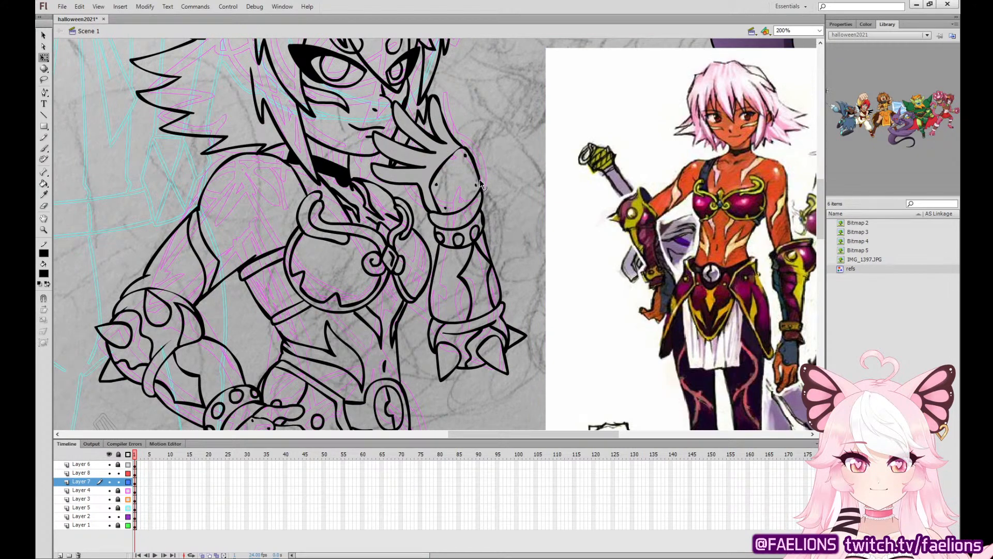
Select the raised arm's artwork on Layer 8 without the hand on the hip, and nudge it slightly down and right.
double_click(480, 179)
click(134, 474)
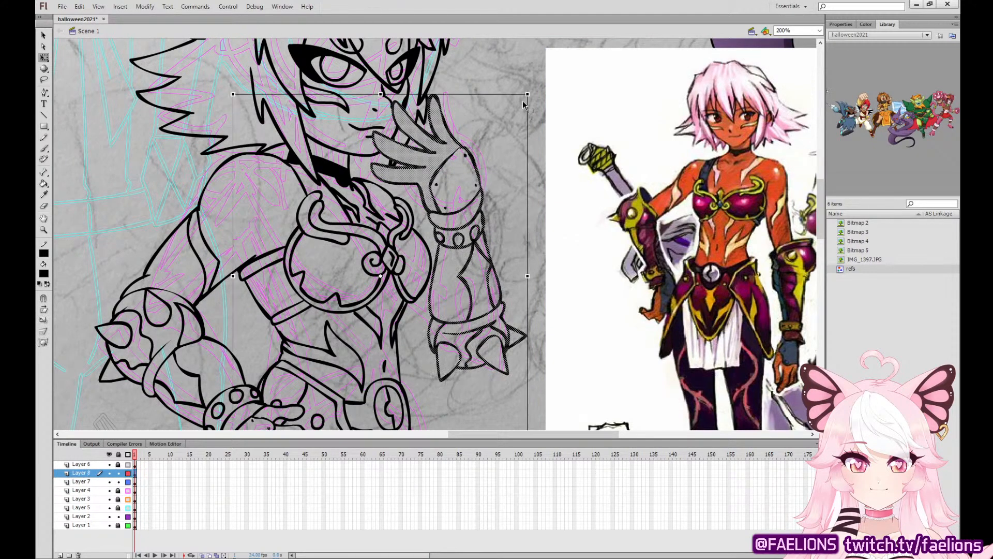
drag(495, 246, 520, 105)
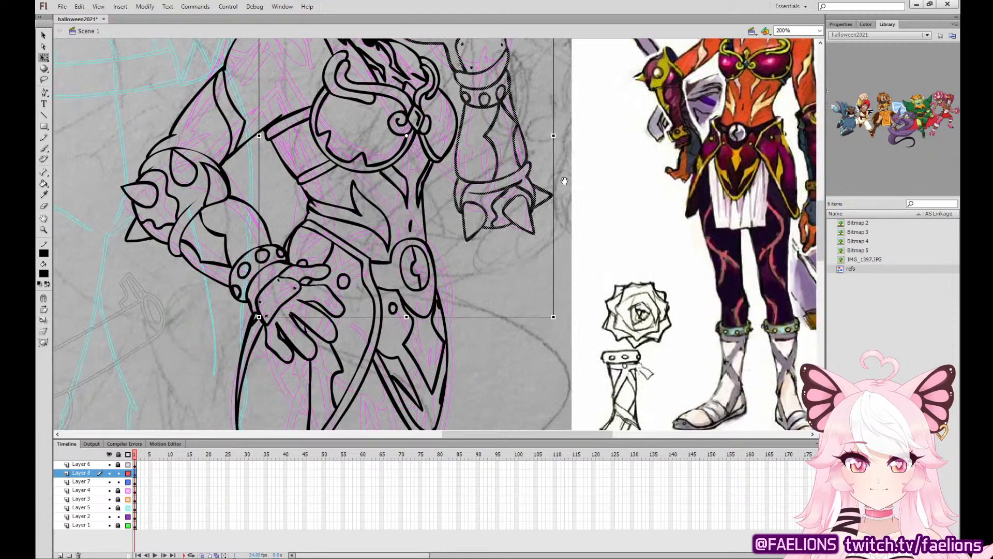
drag(564, 180, 555, 201)
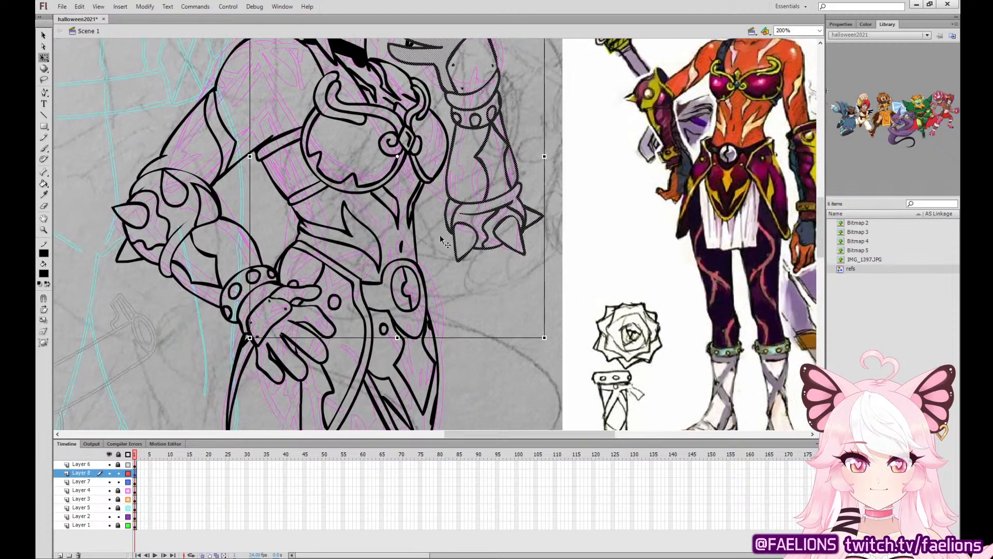
shift+click(252, 324)
shift+click(257, 337)
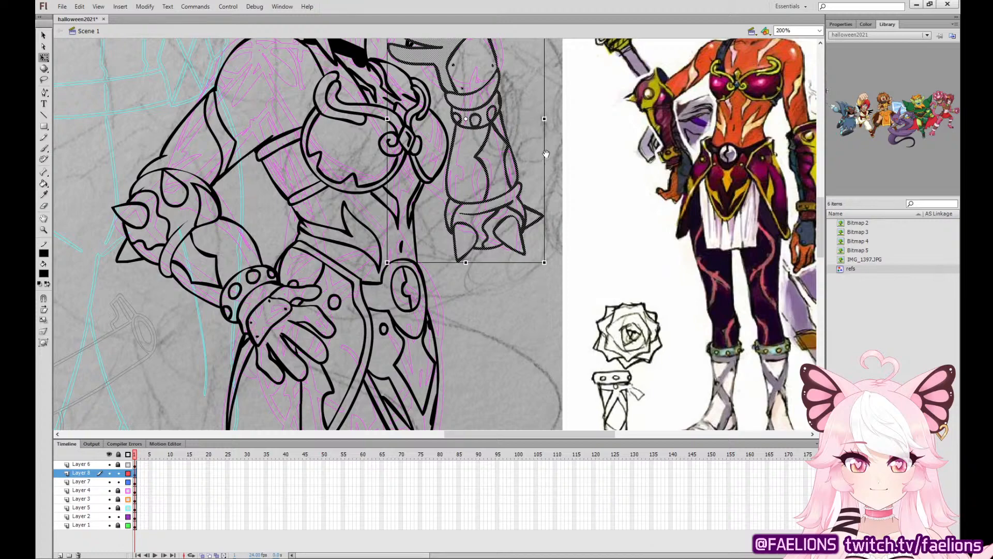
drag(546, 154, 513, 237)
drag(410, 132, 426, 130)
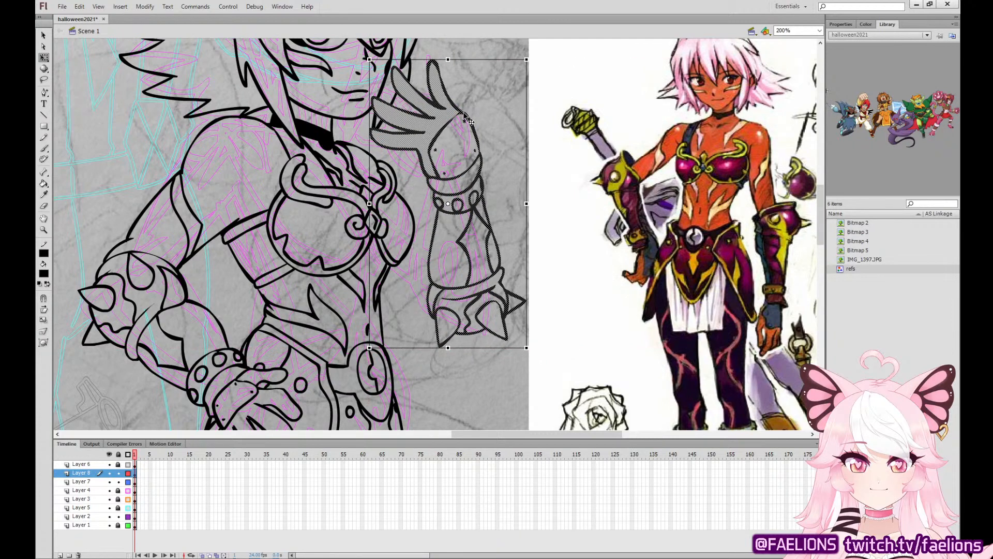
key(Down)
key(Down)
key(Right)
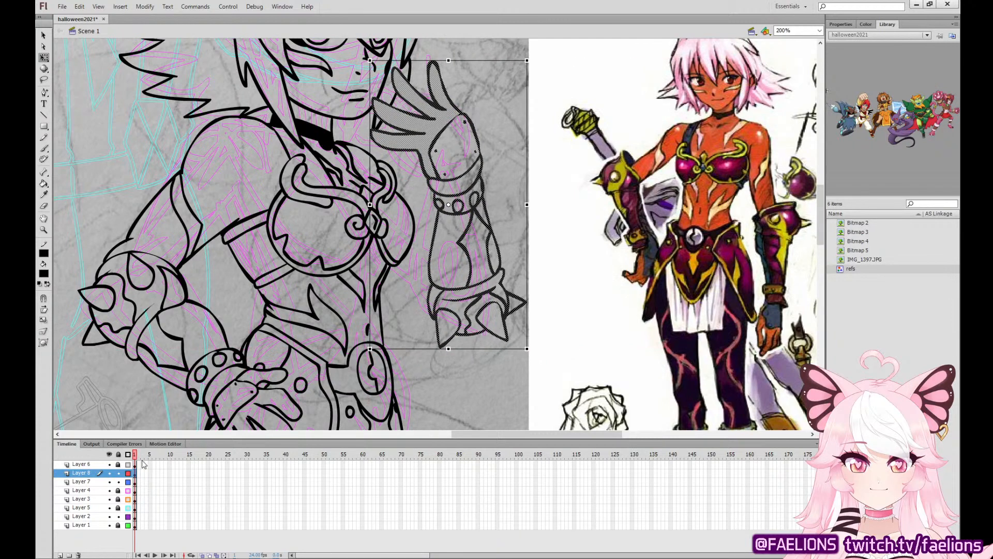
Move the selected raised arm from Layer 8 to the same place on Layer 7.
click(135, 481)
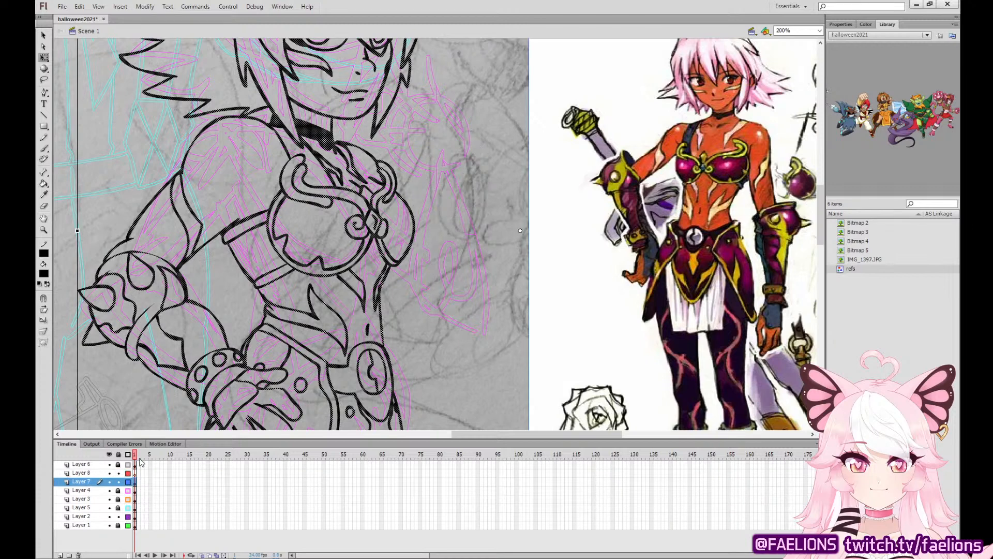
click(505, 203)
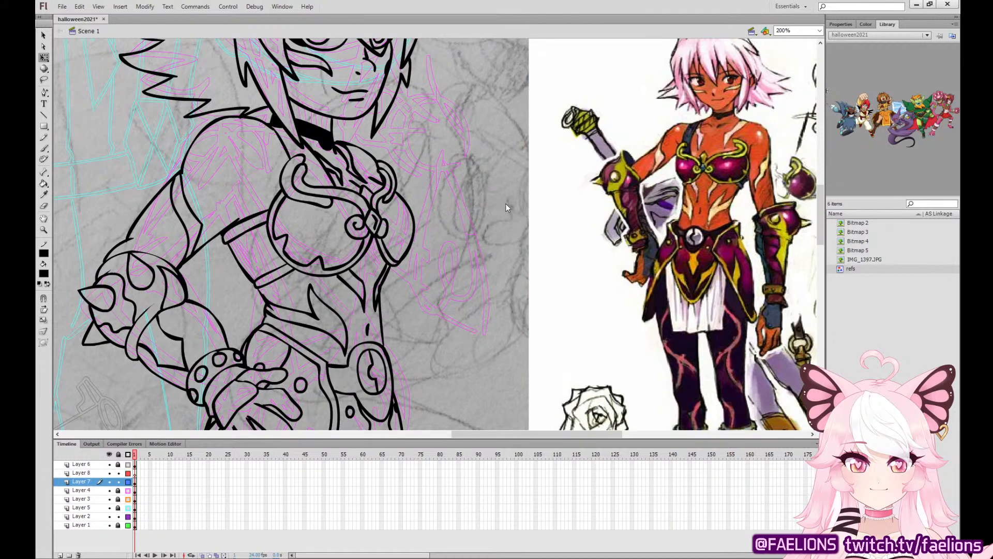
key(ctrl+shift+v)
click(519, 237)
Ink the raised arm's upper arm lines running from beside the breastplate down to the spiked elbow guard.
key(b)
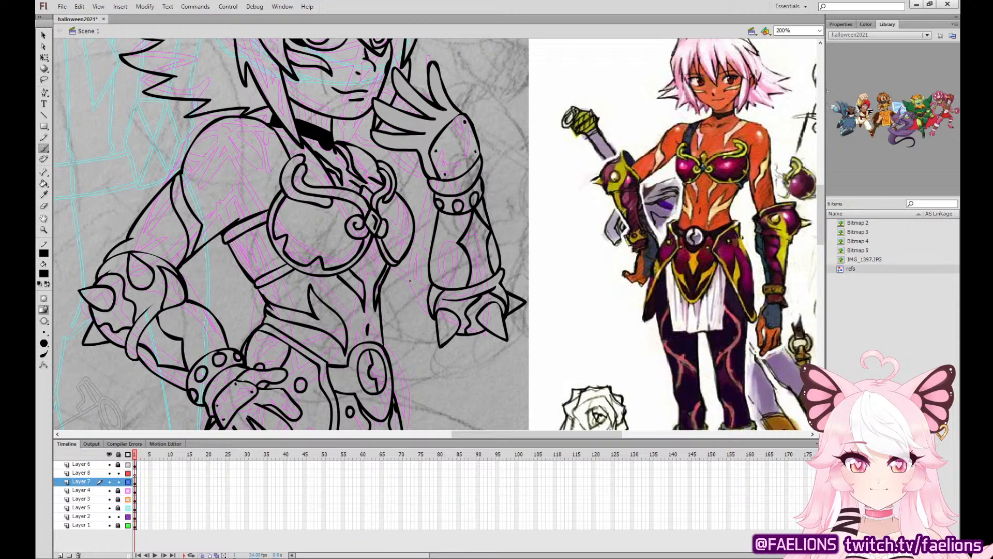
drag(418, 230, 431, 251)
drag(437, 334, 414, 315)
key(ctrl+z)
drag(389, 272, 436, 330)
key(ctrl+z)
key(ctrl+z)
drag(413, 297, 430, 320)
key(ctrl+z)
mouse_move(385, 277)
mouse_down()
mouse_move(432, 328)
mouse_move(458, 312)
mouse_up()
key(ctrl+z)
key(ctrl+z)
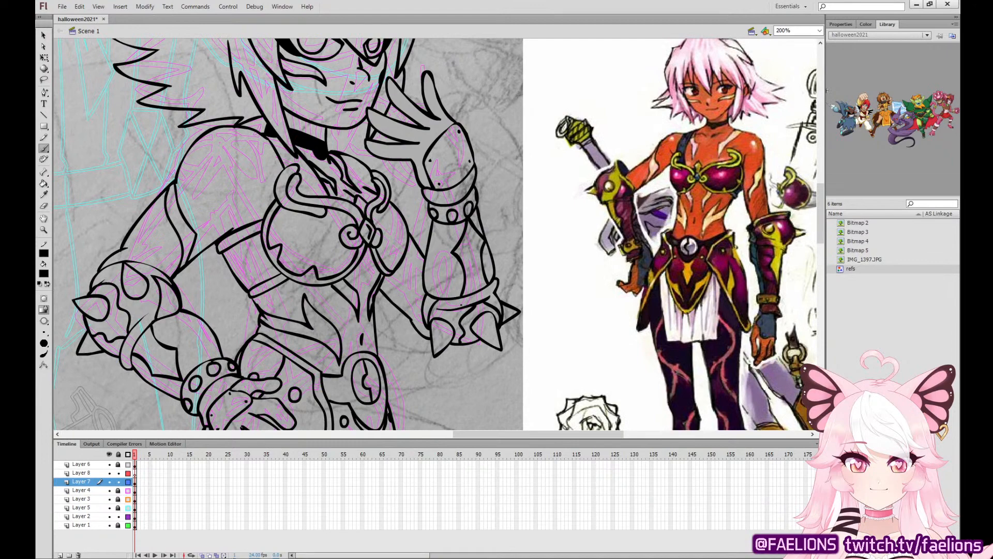
drag(409, 243, 396, 298)
Ink the outline of the white cloth hanging below the waist armor, ending in a jagged, pointed hem.
drag(430, 232, 458, 44)
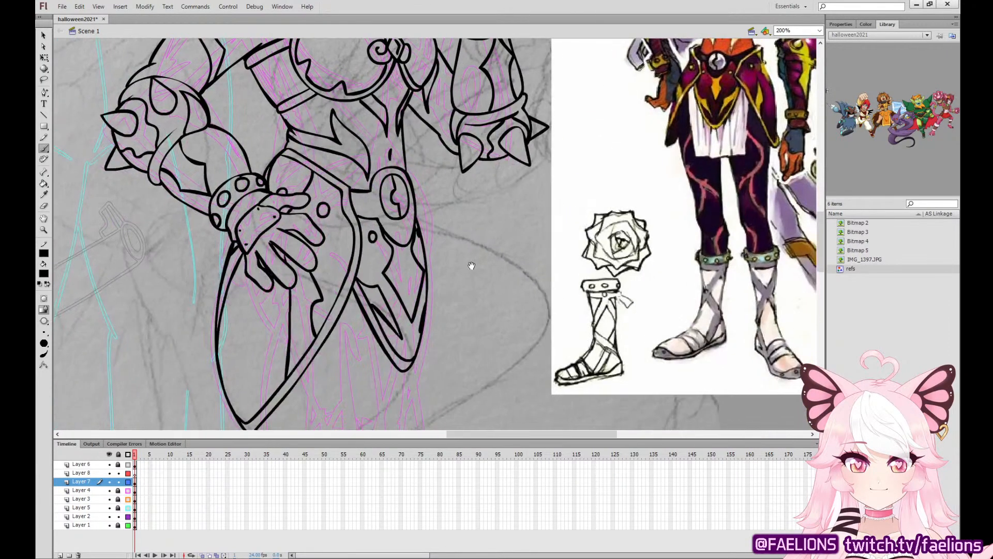
mouse_move(471, 266)
mouse_down()
mouse_move(445, 250)
mouse_move(386, 161)
mouse_up()
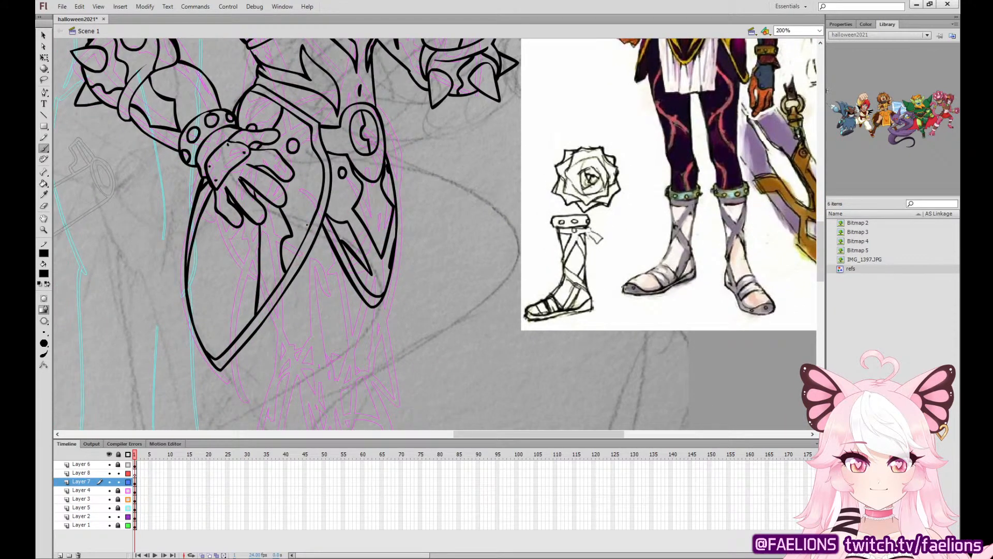
mouse_move(304, 261)
mouse_down()
mouse_move(313, 332)
mouse_move(346, 393)
mouse_move(399, 383)
mouse_move(317, 288)
mouse_move(368, 389)
mouse_move(427, 408)
mouse_move(402, 327)
mouse_move(396, 253)
mouse_up()
key(ctrl+z)
key(ctrl+z)
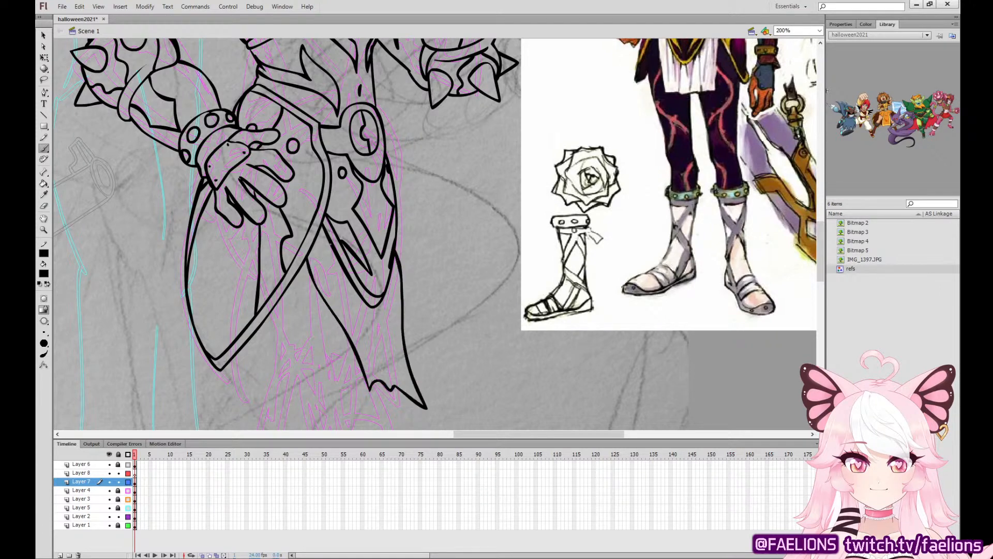
Ink the fold lines inside the hanging cloth and adjust the curve of the fold nearest its outer edge.
mouse_move(322, 228)
mouse_down()
mouse_move(335, 272)
mouse_move(369, 327)
mouse_move(370, 358)
mouse_up()
drag(362, 298, 392, 371)
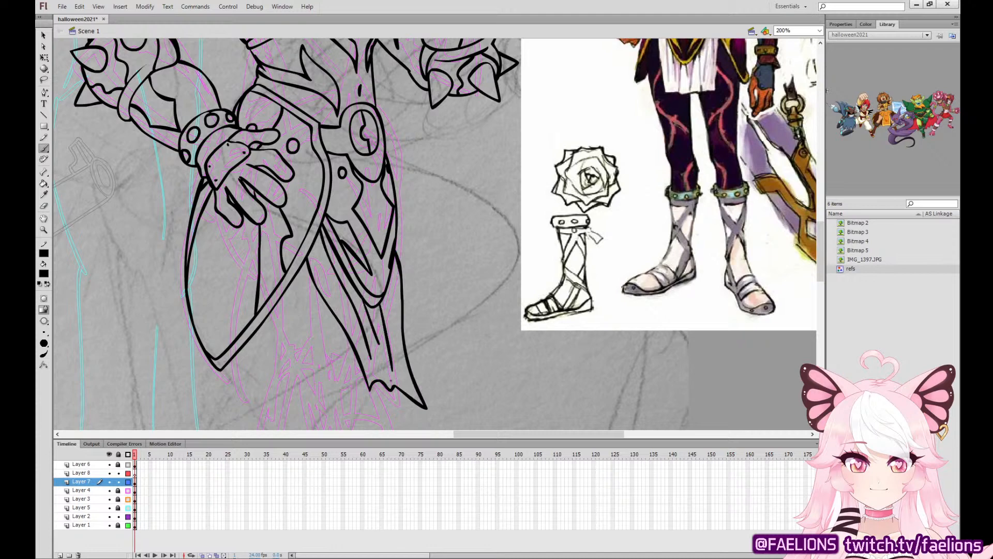
drag(389, 271, 394, 352)
key(ctrl+z)
drag(389, 273, 391, 329)
key(v)
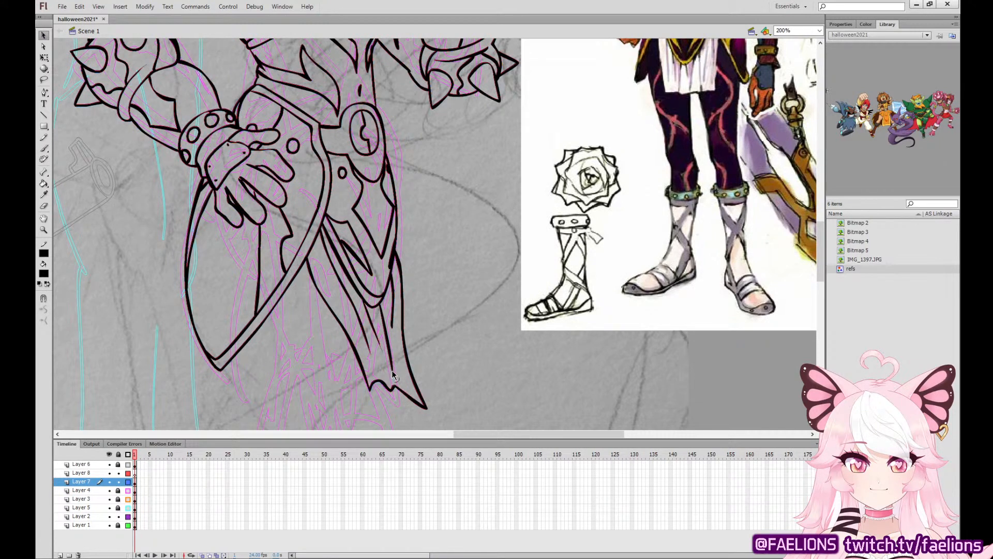
drag(392, 328, 394, 314)
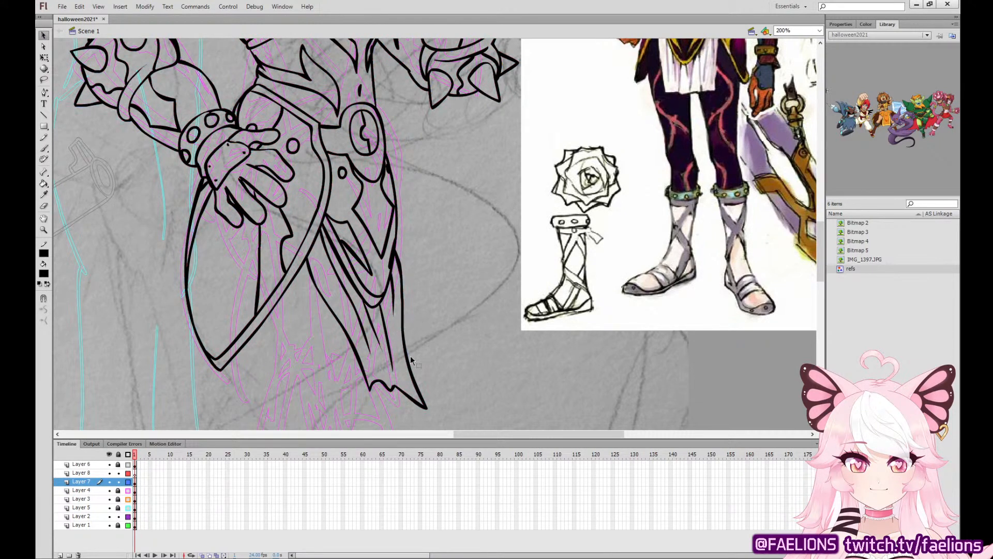
Ink the outline of the curved band around the front leg below the hanging cloth.
click(43, 149)
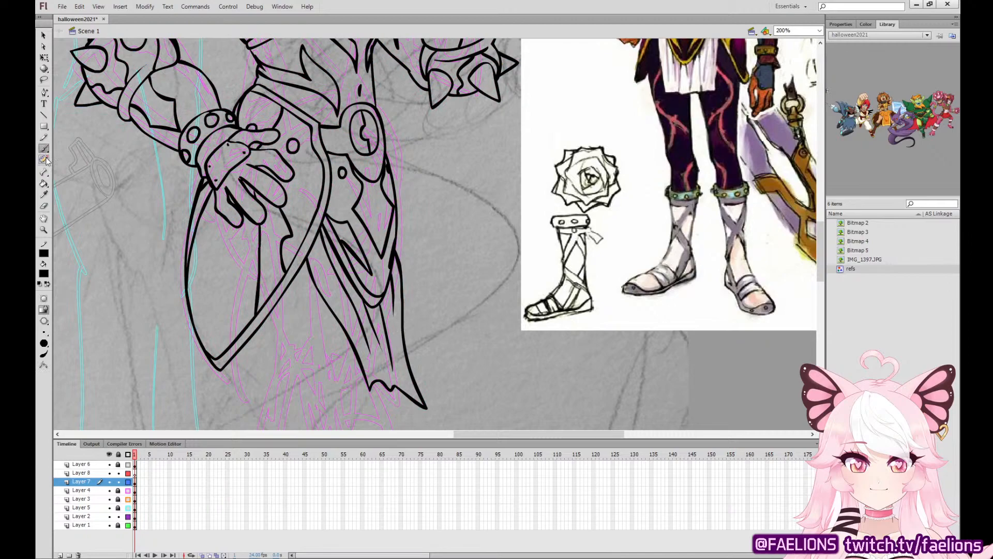
mouse_move(504, 371)
mouse_down()
mouse_move(491, 300)
mouse_move(499, 109)
mouse_move(395, 359)
mouse_move(435, 224)
mouse_move(488, 166)
mouse_move(343, 337)
mouse_move(398, 316)
mouse_move(492, 148)
mouse_up()
mouse_move(400, 195)
mouse_down()
mouse_move(326, 225)
mouse_move(324, 250)
mouse_move(411, 226)
mouse_move(406, 197)
mouse_move(353, 211)
mouse_move(323, 246)
mouse_move(351, 248)
mouse_move(343, 207)
mouse_move(315, 243)
mouse_move(411, 225)
mouse_move(407, 197)
mouse_up()
key(ctrl+z)
key(ctrl+z)
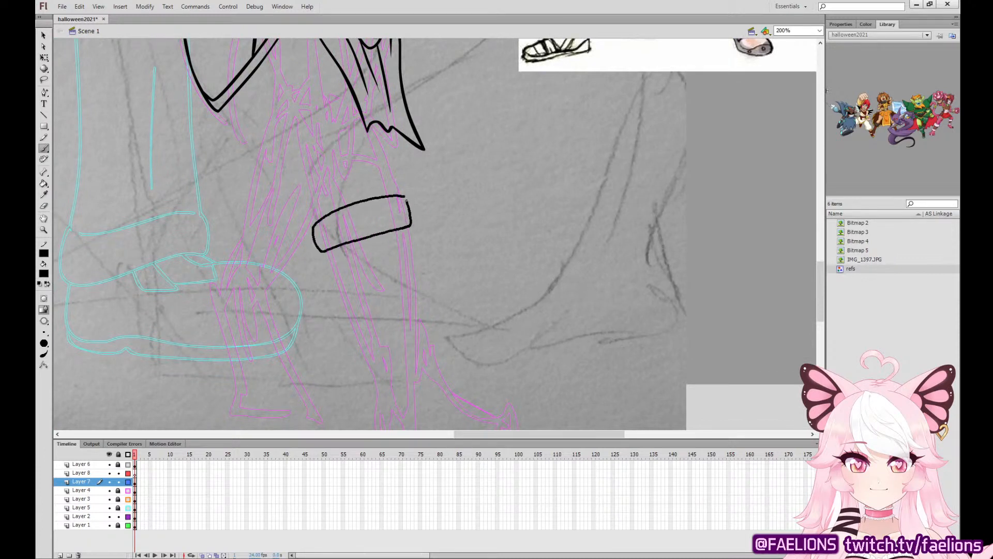
Ink three round studs on the front leg's band and thicken the outline at its rear end.
mouse_move(340, 219)
mouse_down()
mouse_move(344, 236)
mouse_move(346, 221)
mouse_move(374, 209)
mouse_move(381, 221)
mouse_move(374, 209)
mouse_move(408, 208)
mouse_move(399, 211)
mouse_move(402, 202)
mouse_up()
key(ctrl+z)
key(ctrl+z)
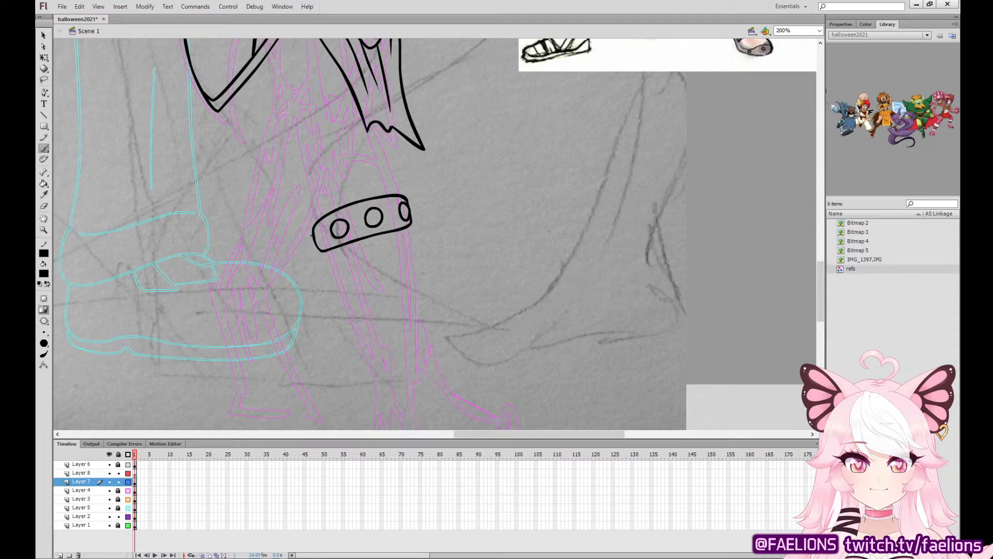
drag(312, 235, 317, 249)
Move the character reference sheet down the canvas so its sandal drawings sit beside the lower legs.
drag(545, 211, 477, 359)
drag(544, 172, 481, 314)
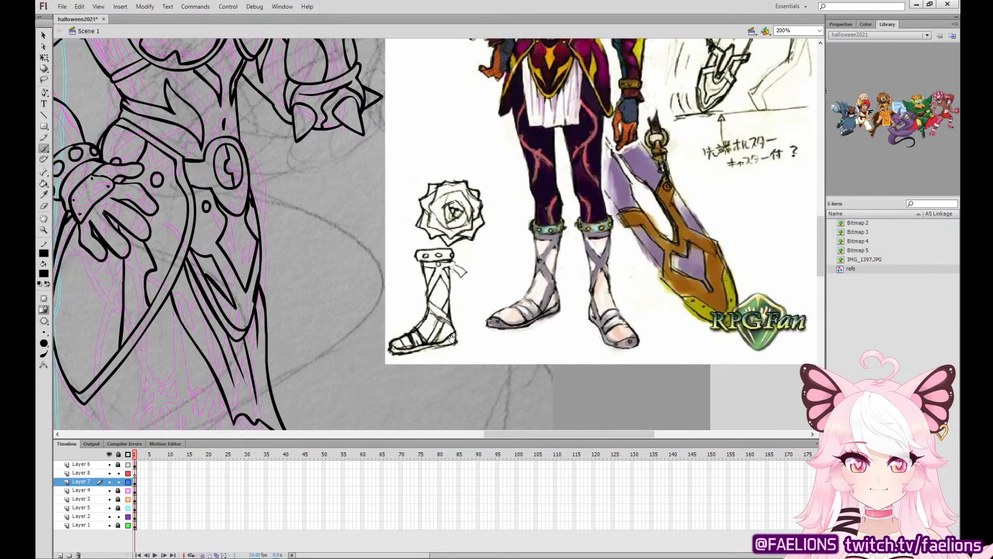
drag(438, 361, 437, 109)
drag(425, 254, 514, 124)
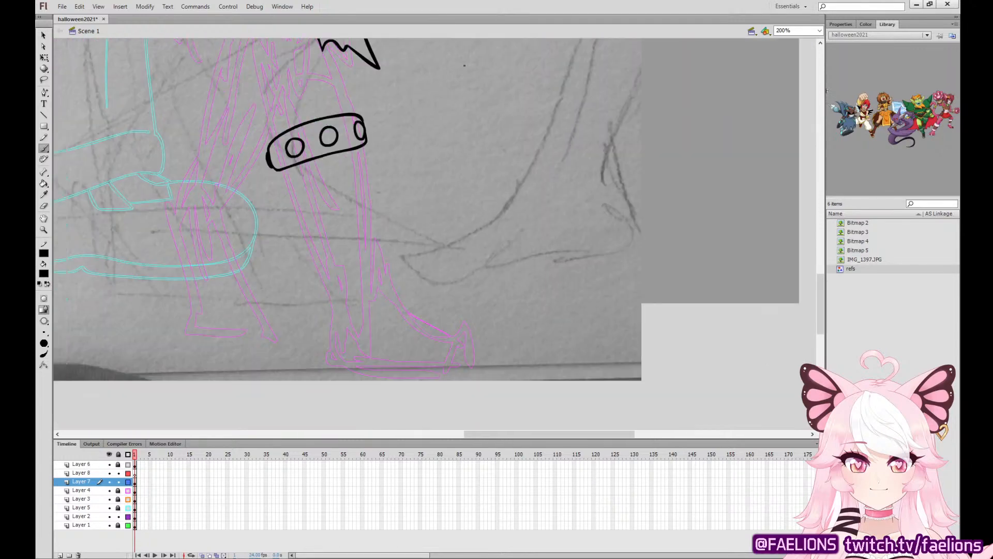
click(45, 57)
drag(321, 93, 304, 279)
drag(536, 139, 530, 364)
drag(531, 364, 557, 195)
Ink the front lower leg and foot outline on Layer 7, starting from the underside of the studded band.
click(137, 482)
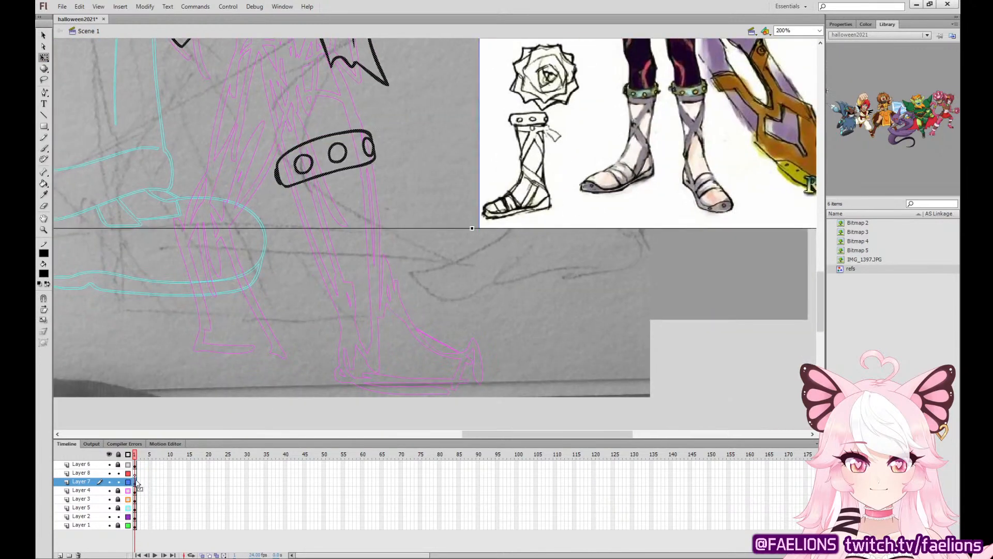
click(44, 148)
mouse_move(289, 185)
mouse_down()
mouse_move(319, 247)
mouse_move(337, 314)
mouse_move(335, 365)
mouse_move(347, 381)
mouse_move(504, 395)
mouse_move(512, 357)
mouse_move(413, 302)
mouse_move(379, 235)
mouse_move(375, 165)
mouse_up()
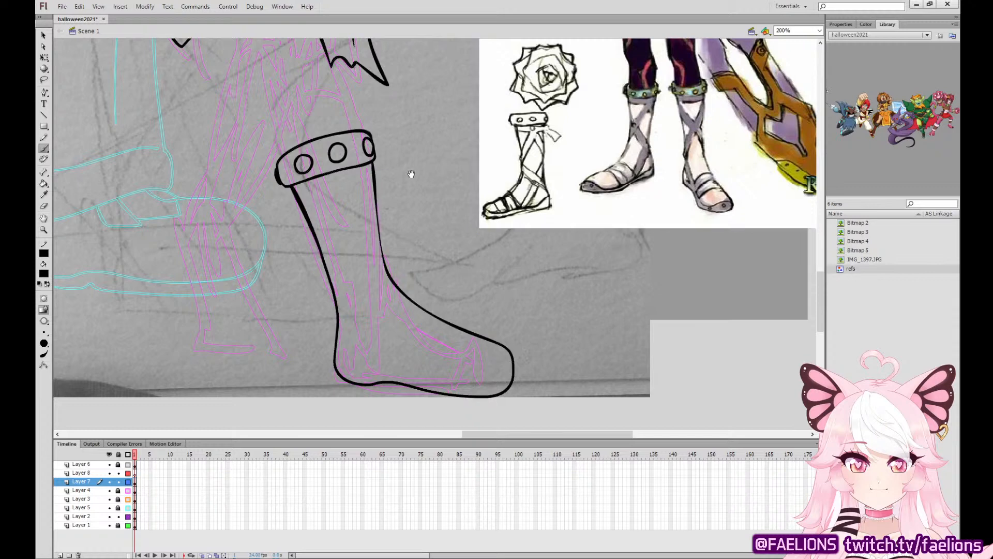
Ink both sides of the front leg between the waist armor and hanging cloth and the studded band.
scroll(411, 171, up, 5)
mouse_move(357, 269)
mouse_down()
mouse_move(368, 288)
mouse_move(340, 228)
mouse_up()
key(ctrl+z)
mouse_move(219, 154)
mouse_down()
mouse_move(248, 218)
mouse_move(267, 241)
mouse_up()
key(ctrl+z)
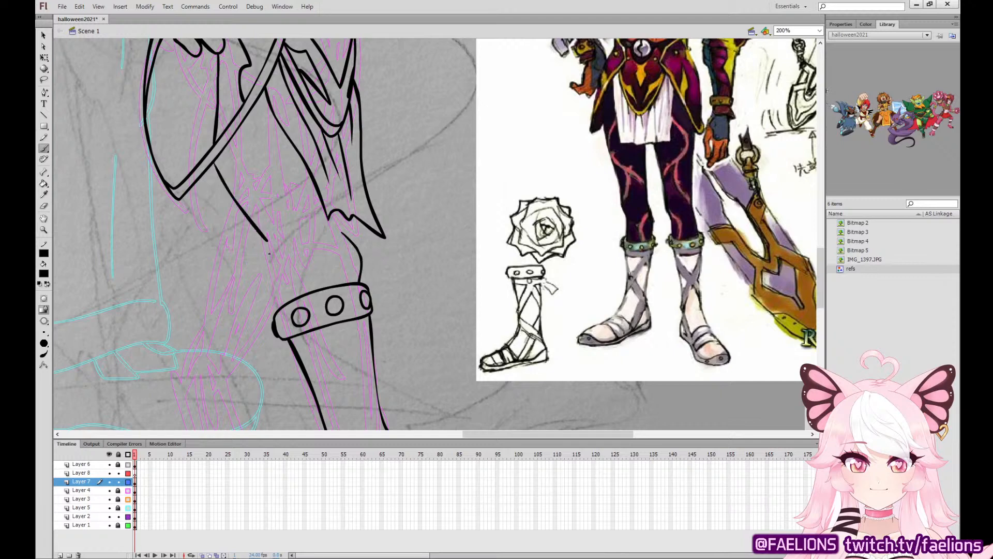
key(ctrl+z)
drag(212, 164, 266, 239)
key(ctrl+z)
mouse_move(280, 308)
mouse_down()
mouse_move(285, 243)
mouse_move(275, 284)
mouse_move(275, 223)
mouse_move(269, 264)
mouse_move(213, 162)
mouse_up()
drag(344, 233, 340, 208)
key(ctrl+z)
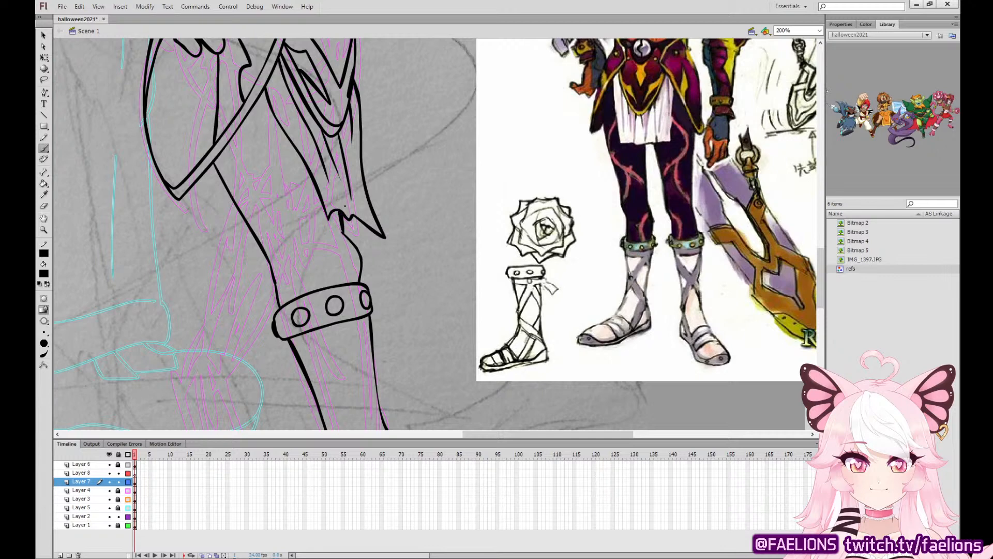
Ink the crisscross sandal straps and the toe and heel openings on the front lower leg and foot.
scroll(614, 309, down, 5)
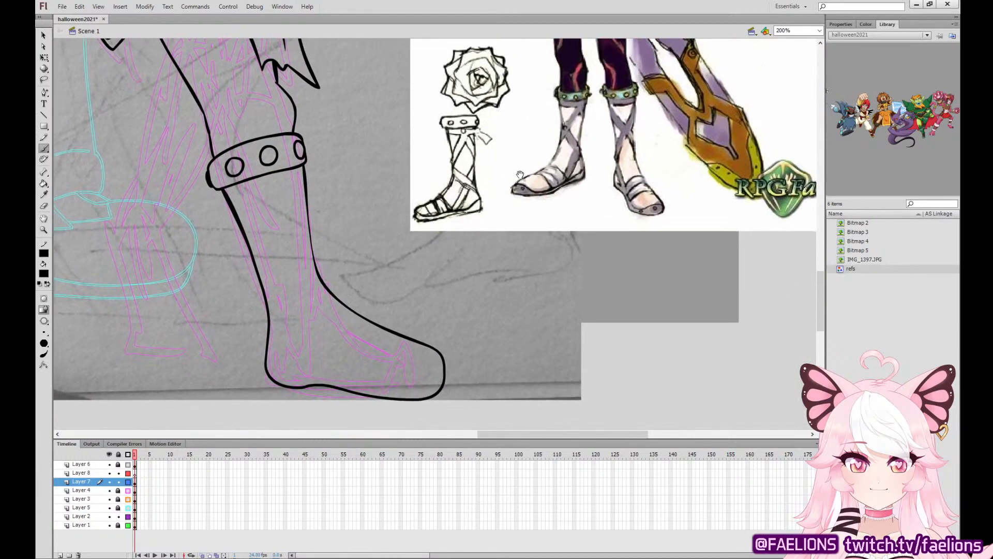
mouse_move(267, 361)
mouse_down()
mouse_move(299, 360)
mouse_move(273, 332)
mouse_move(285, 364)
mouse_move(269, 330)
mouse_up()
key(ctrl+z)
mouse_move(439, 353)
mouse_down()
mouse_move(394, 378)
mouse_move(324, 368)
mouse_move(370, 322)
mouse_move(314, 331)
mouse_move(309, 346)
mouse_move(277, 311)
mouse_move(269, 289)
mouse_move(303, 238)
mouse_move(311, 245)
mouse_up()
mouse_move(303, 167)
mouse_down()
mouse_move(295, 201)
mouse_move(274, 181)
mouse_move(301, 179)
mouse_move(296, 202)
mouse_move(262, 179)
mouse_move(279, 181)
mouse_move(254, 190)
mouse_move(300, 216)
mouse_move(305, 176)
mouse_up()
key(ctrl+z)
key(ctrl+z)
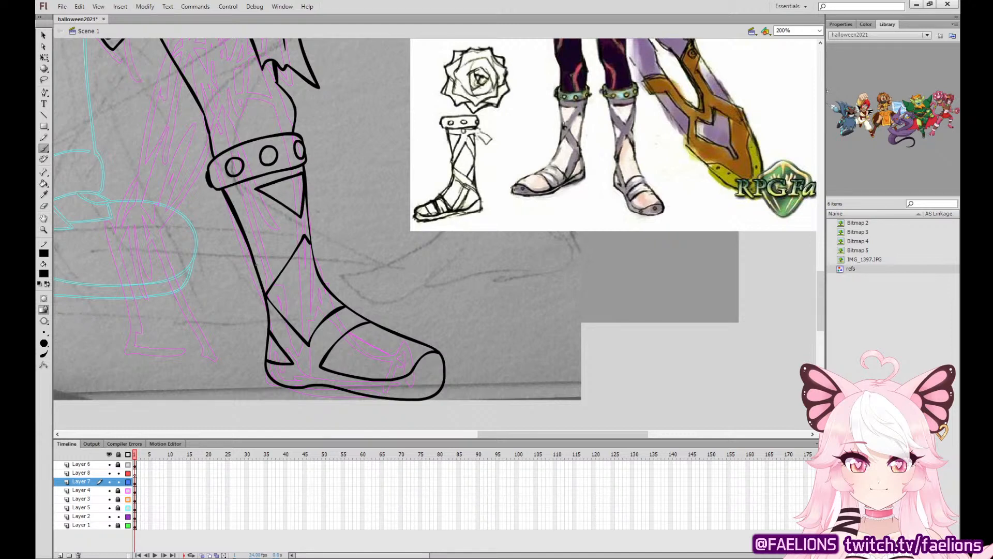
mouse_move(257, 264)
mouse_down()
mouse_move(281, 230)
mouse_move(233, 202)
mouse_up()
Ink the rear foot's outline with a rounded toe beside the finished front sandal.
mouse_move(433, 250)
mouse_down()
mouse_move(538, 349)
mouse_move(569, 324)
mouse_up()
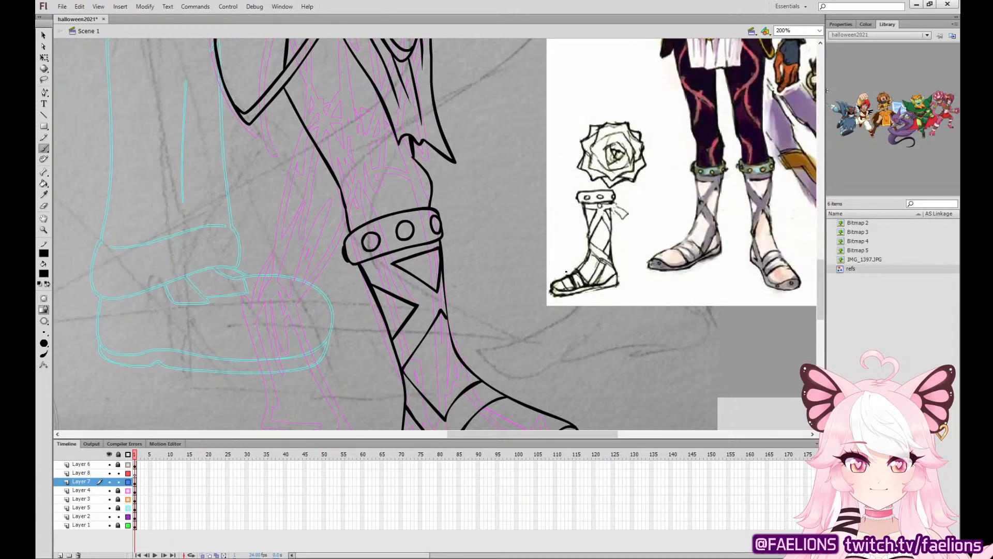
drag(450, 334, 456, 255)
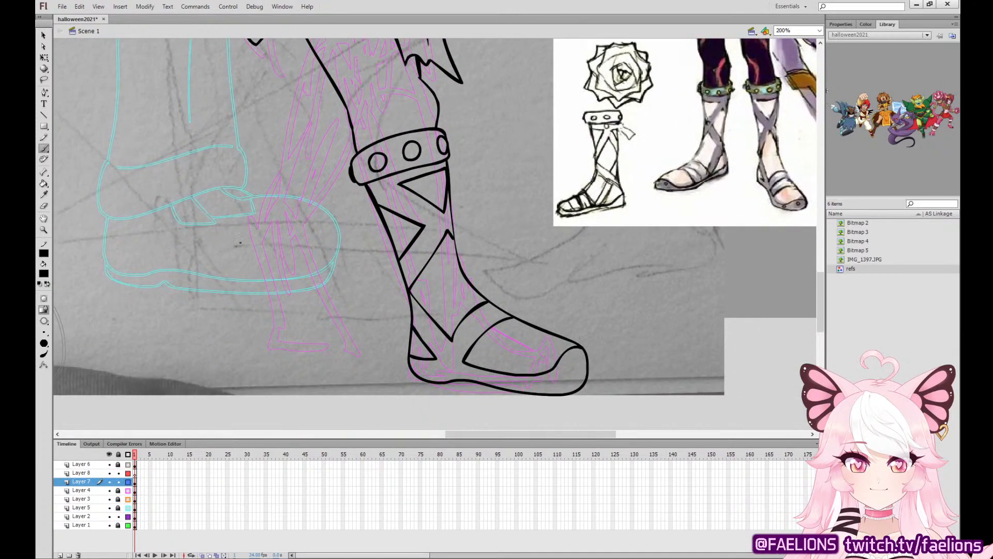
drag(241, 250, 262, 310)
key(ctrl+z)
drag(232, 255, 250, 315)
key(ctrl+z)
mouse_move(238, 241)
mouse_down()
mouse_move(250, 304)
mouse_move(304, 334)
mouse_move(351, 343)
mouse_up()
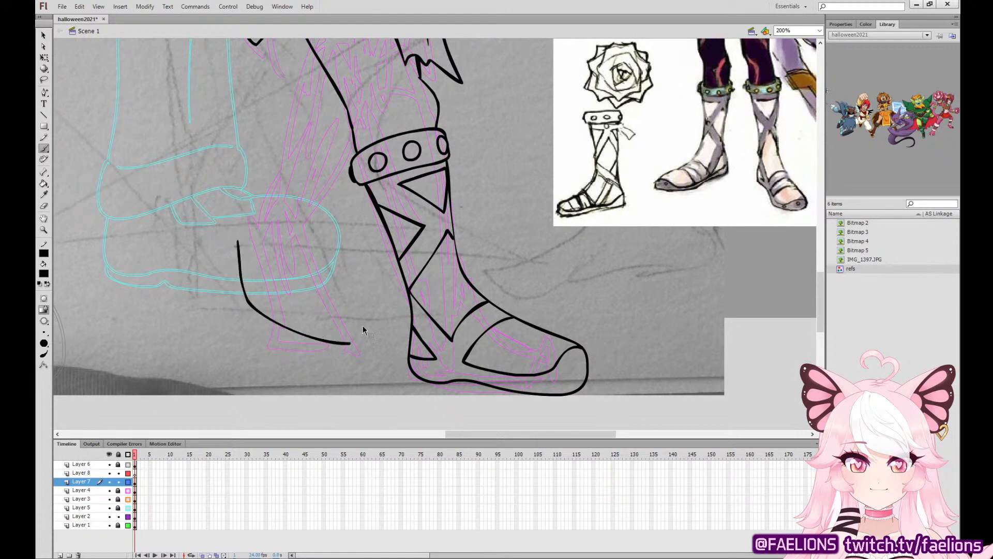
key(ctrl+z)
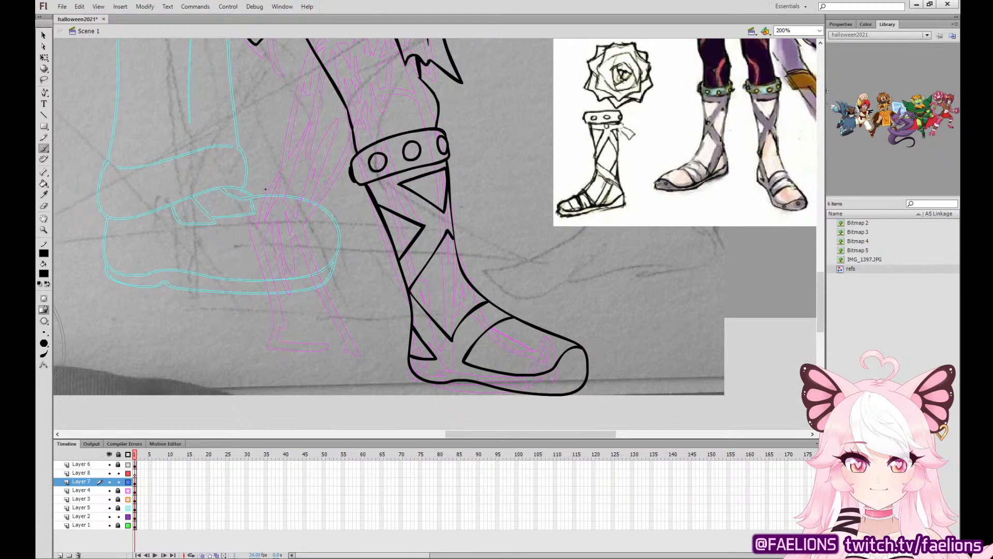
mouse_move(267, 190)
mouse_down()
mouse_move(229, 233)
mouse_move(276, 332)
mouse_move(332, 346)
mouse_move(349, 332)
mouse_move(345, 310)
mouse_move(314, 272)
mouse_move(309, 221)
mouse_up()
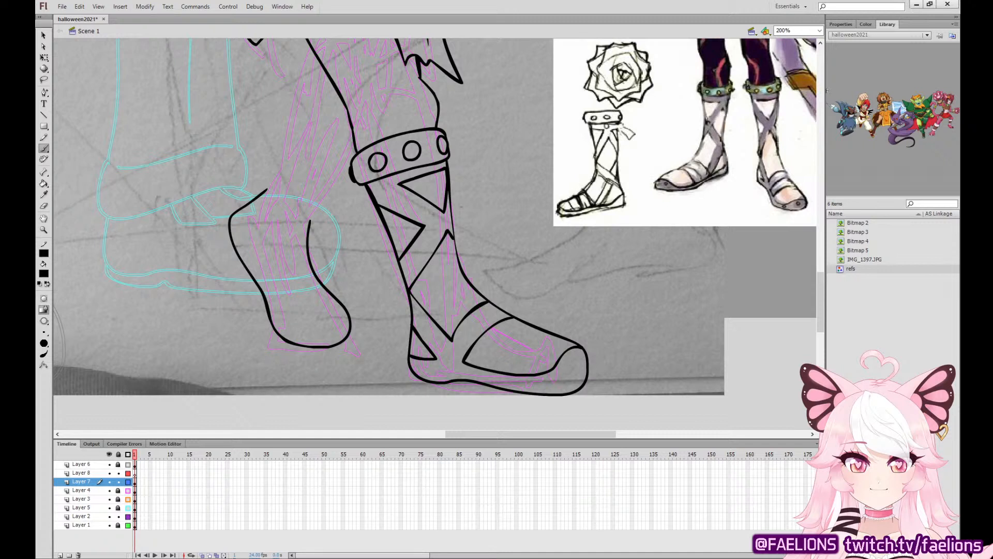
Ink the rear boot's sole line and the straps across its foot and heel, plus a second strap line on the front boot.
mouse_move(346, 310)
mouse_down()
mouse_move(304, 317)
mouse_move(258, 258)
mouse_up()
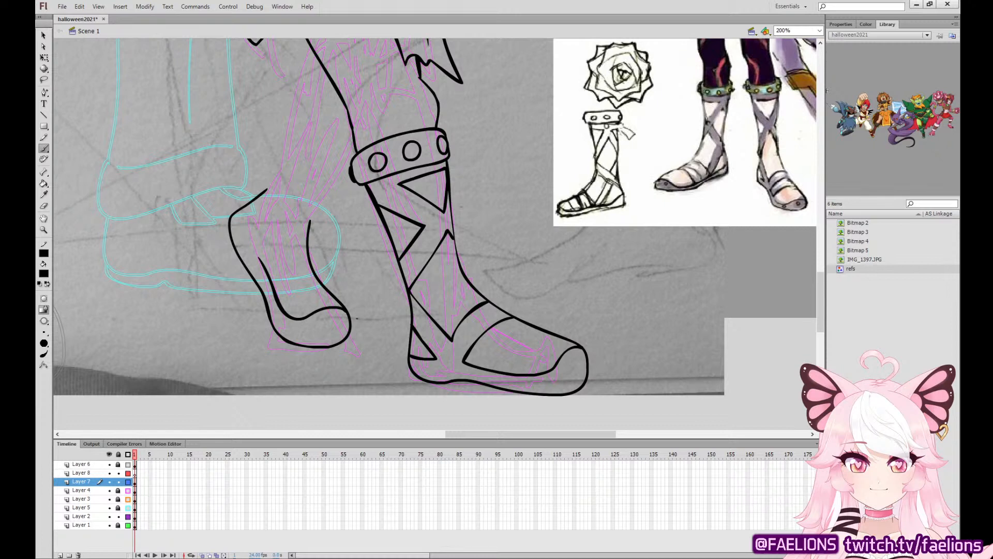
drag(487, 367, 536, 327)
mouse_move(261, 259)
mouse_down()
mouse_move(309, 256)
mouse_move(290, 226)
mouse_move(256, 234)
mouse_move(267, 190)
mouse_move(244, 224)
mouse_move(239, 211)
mouse_up()
mouse_move(248, 214)
mouse_down()
mouse_move(255, 204)
mouse_move(243, 225)
mouse_move(248, 206)
mouse_up()
key(ctrl+z)
key(ctrl+z)
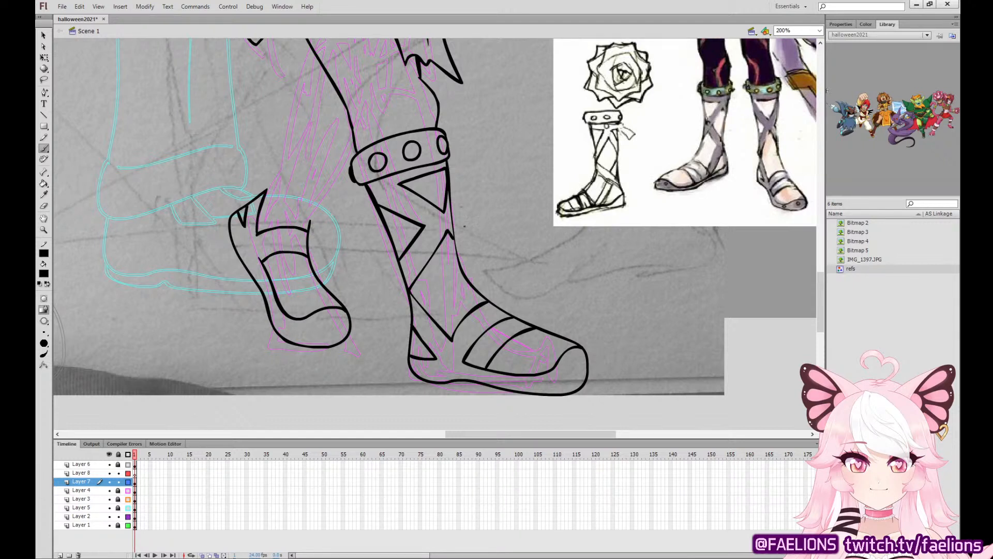
drag(317, 273, 272, 283)
key(v)
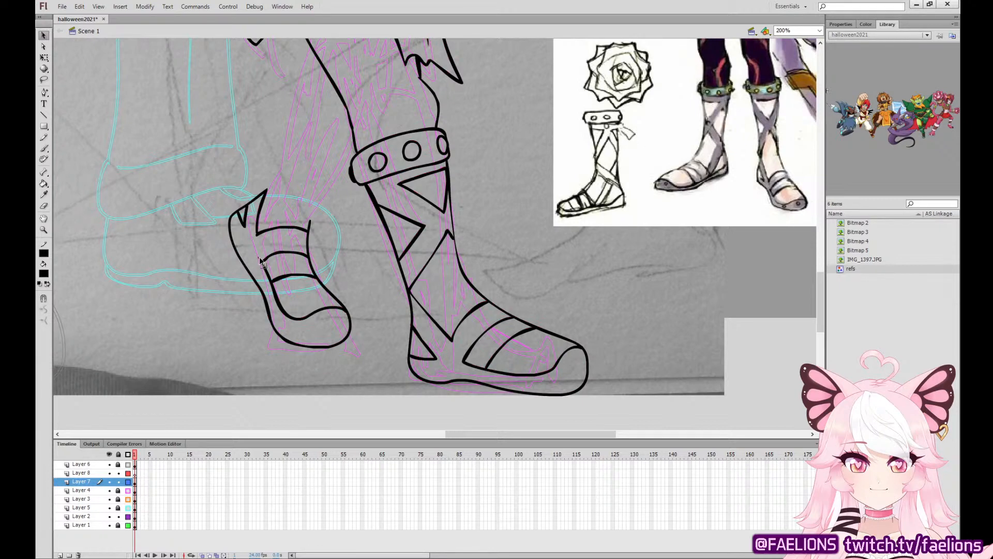
Ink the rear leg's curved cuff edge behind the front shin and its calf outline down to the heel.
drag(675, 279, 684, 372)
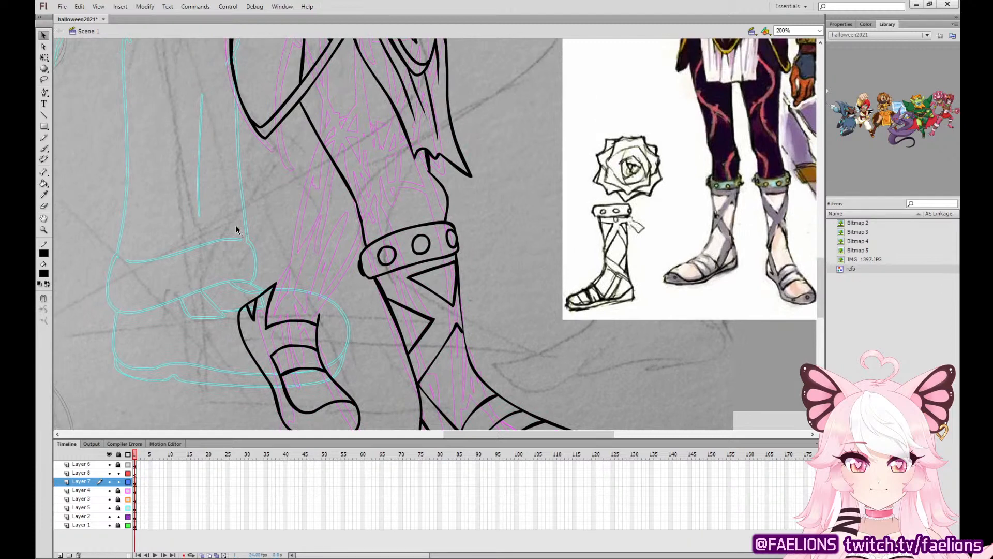
click(44, 149)
mouse_move(335, 167)
mouse_down()
mouse_move(336, 199)
mouse_move(363, 231)
mouse_up()
key(ctrl+z)
mouse_move(335, 168)
mouse_down()
mouse_move(349, 228)
mouse_move(362, 236)
mouse_up()
drag(332, 184, 278, 278)
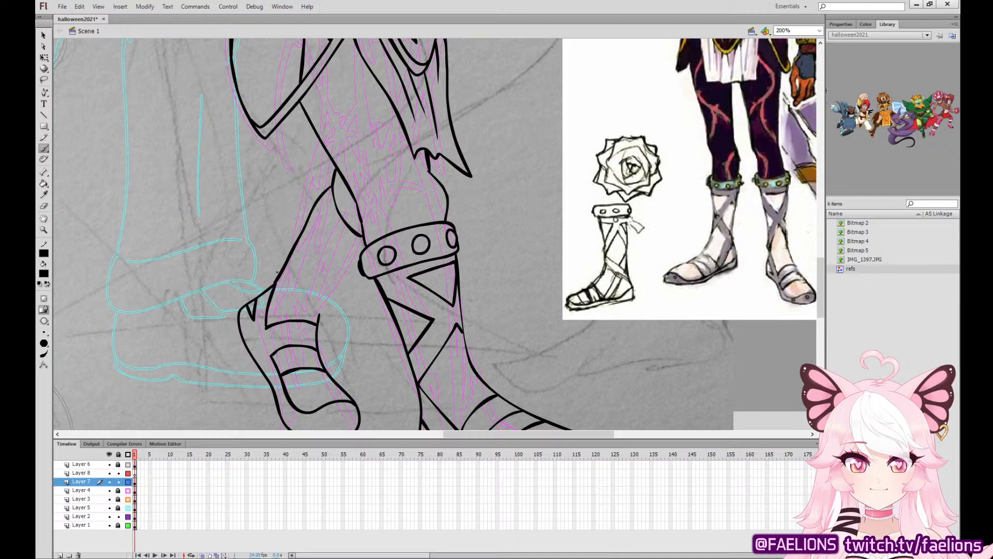
key(ctrl+z)
drag(333, 179, 275, 285)
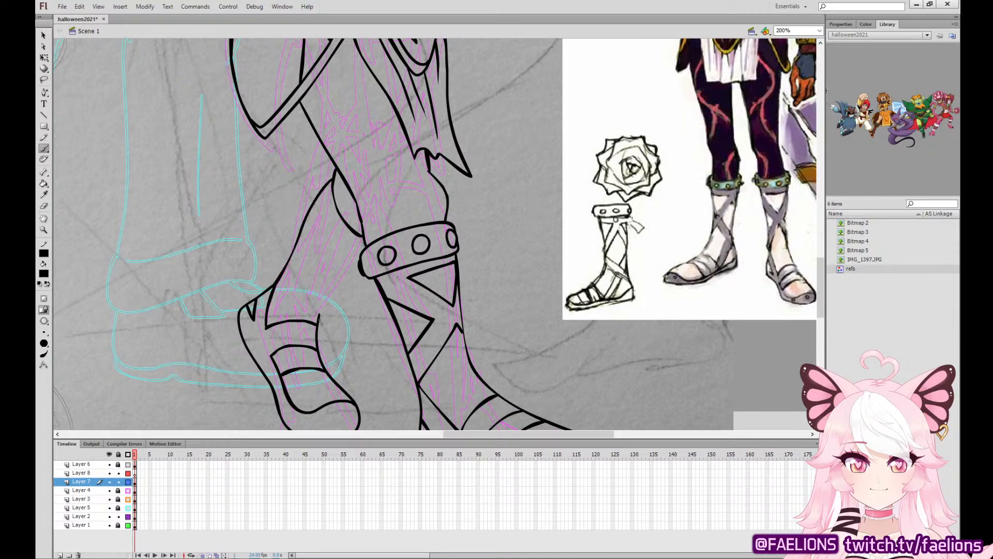
Ink the rear boot's front edge and the triangular gap between straps just below its cuff.
drag(317, 324, 360, 266)
drag(329, 182, 338, 227)
key(ctrl+z)
mouse_move(363, 248)
mouse_down()
mouse_move(341, 233)
mouse_move(336, 268)
mouse_move(361, 261)
mouse_up()
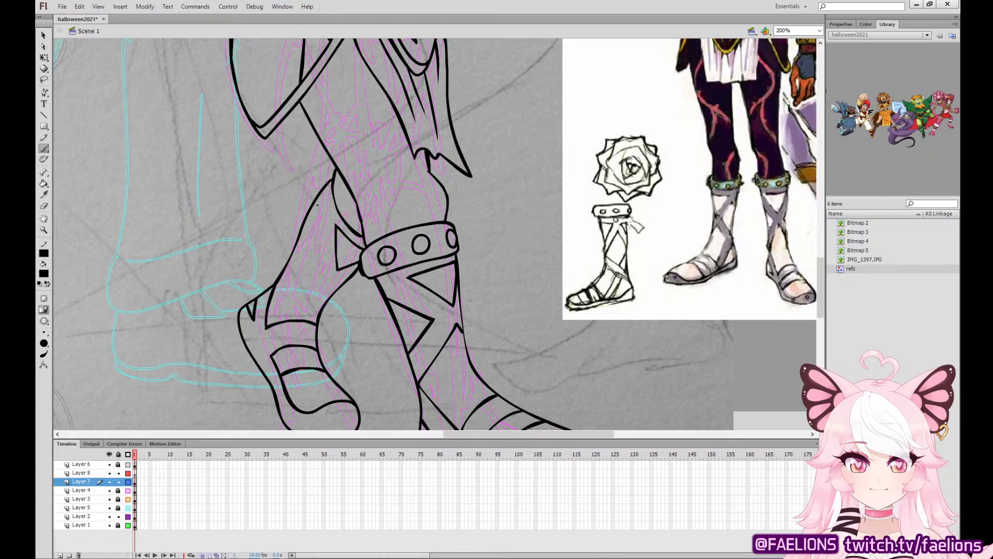
Ink the narrow triangular strap gap along the rear boot's calf and the strap line across its ankle.
drag(315, 197, 315, 268)
key(ctrl+z)
mouse_move(315, 202)
mouse_down()
mouse_move(316, 273)
mouse_move(285, 267)
mouse_up()
mouse_move(273, 288)
mouse_down()
mouse_move(316, 290)
mouse_move(322, 306)
mouse_up()
key(ctrl+z)
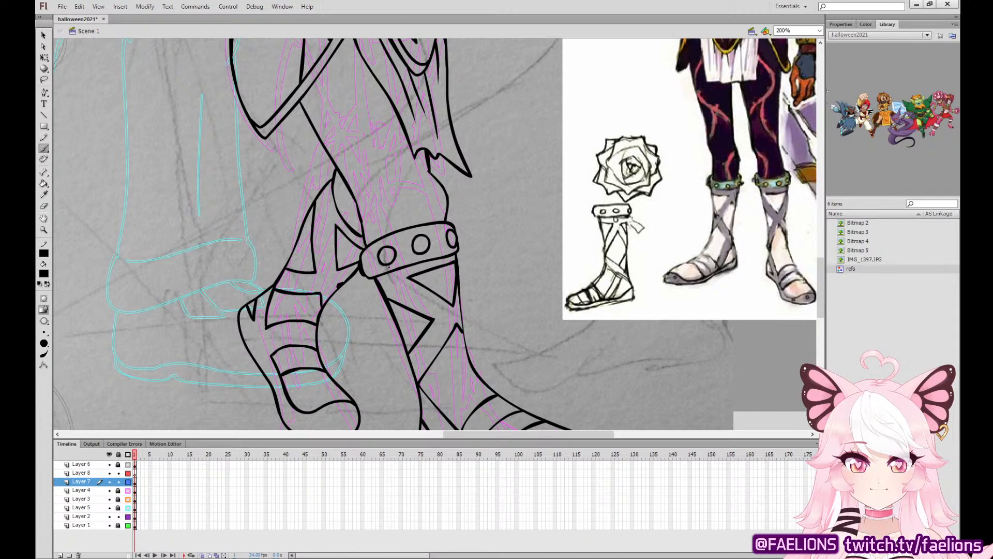
key(ctrl+minus)
key(ctrl+minus)
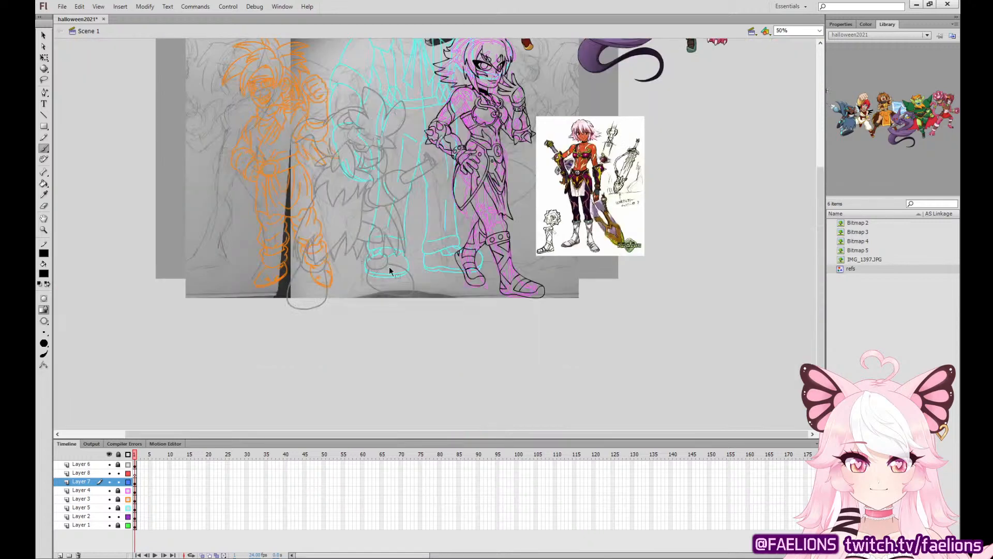
key(ctrl+equal)
scroll(389, 266, right, 3)
key(q)
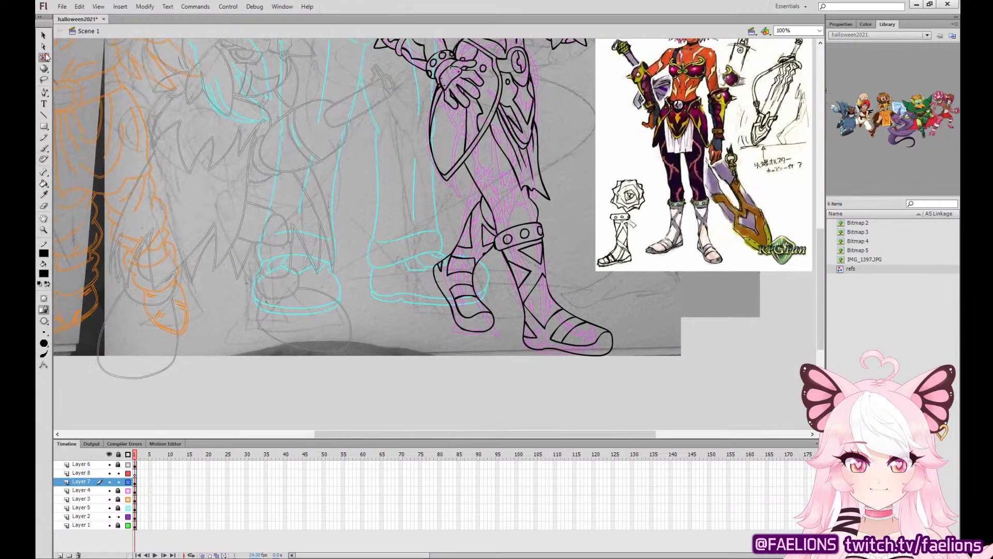
drag(433, 374, 673, 166)
click(462, 176)
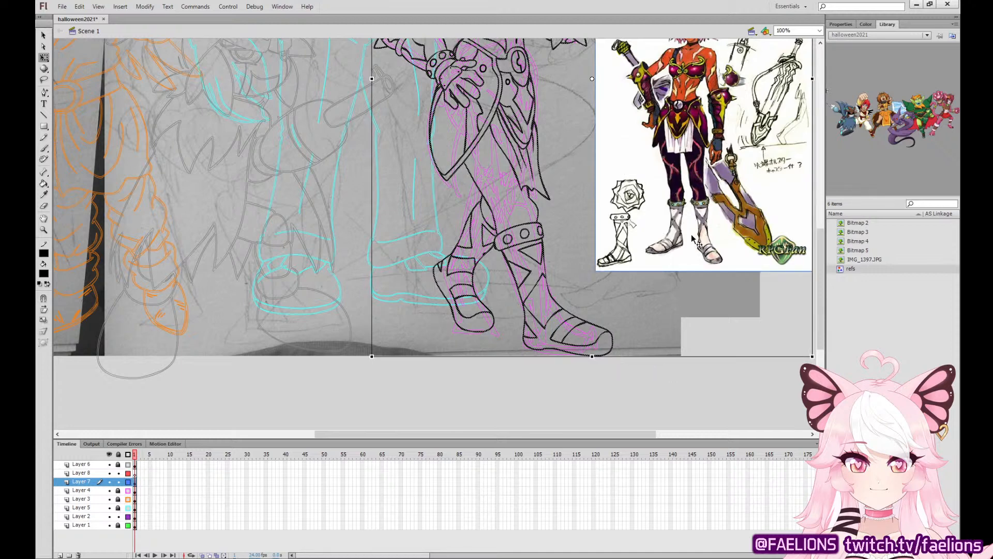
key(ctrl+z)
key(ctrl+z)
key(ctrl+z)
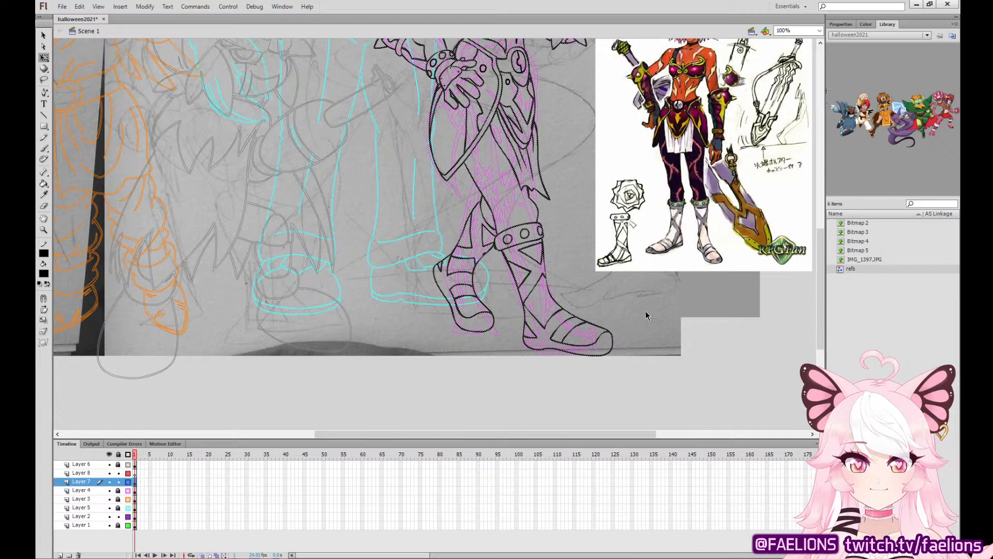
Select the inked legs below the skirt with Free Transform and skew them so the feet shift slightly to the left.
drag(373, 378, 775, 165)
shift+click(696, 169)
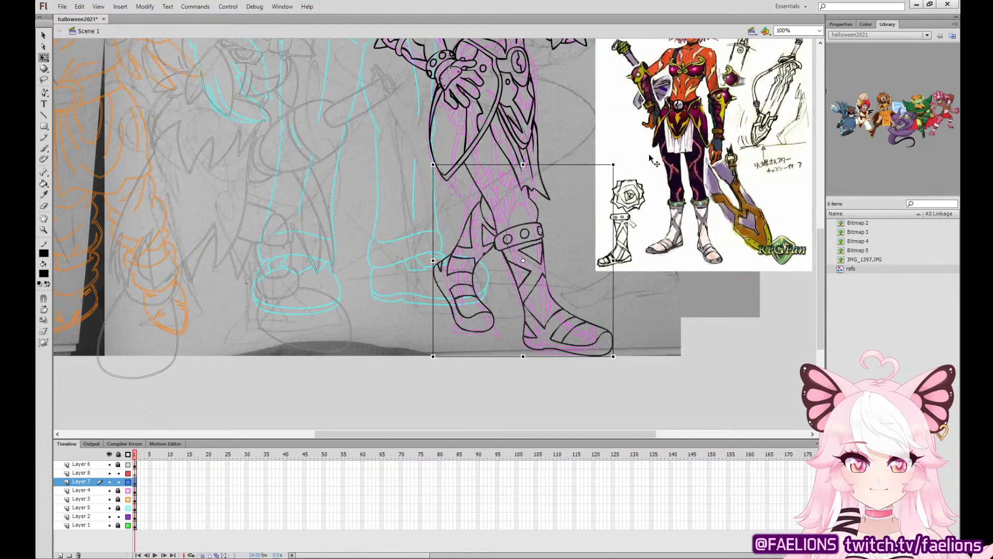
shift+click(452, 172)
drag(583, 356, 562, 355)
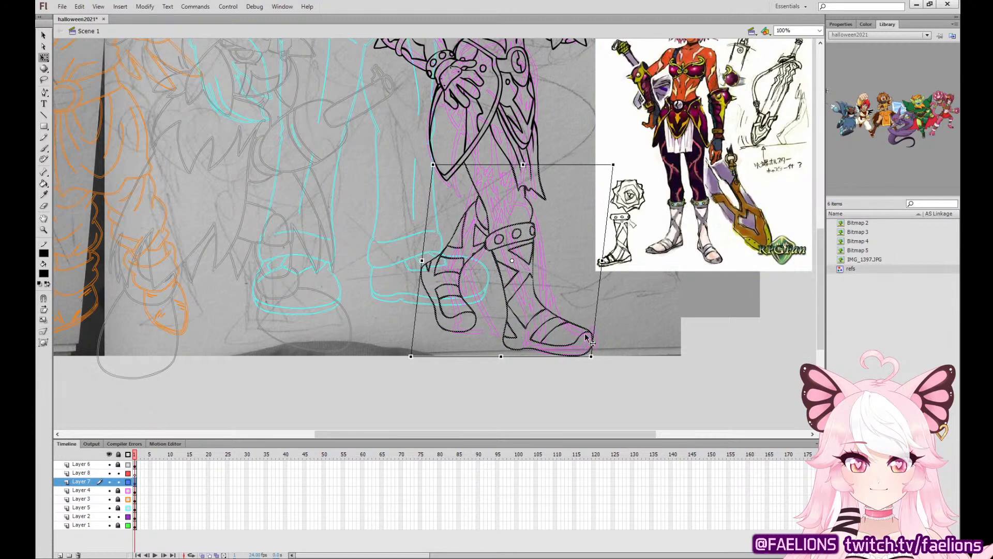
click(637, 311)
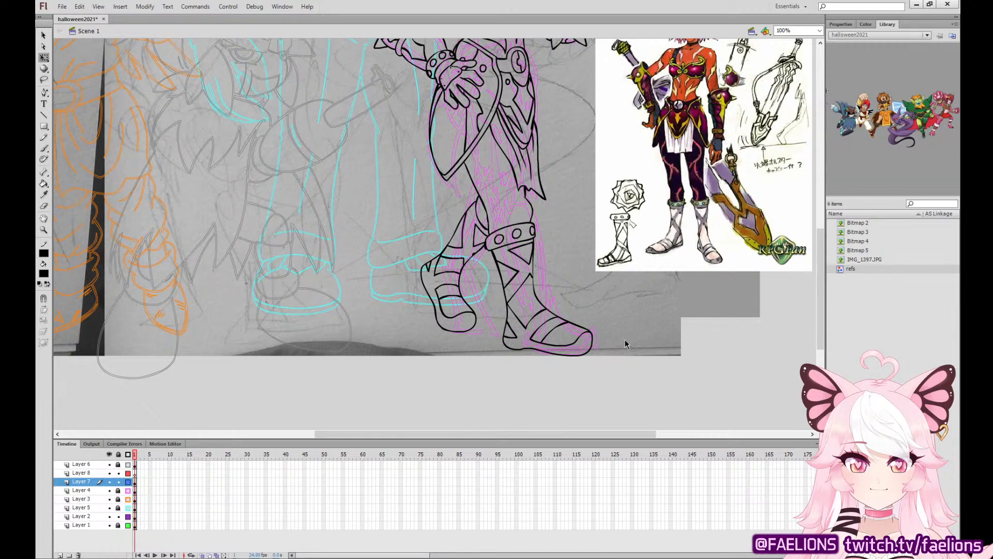
Ink the inner edge and oval studs of the rear leg's cuff with the brush.
scroll(569, 352, up, 3)
scroll(569, 352, right, 1)
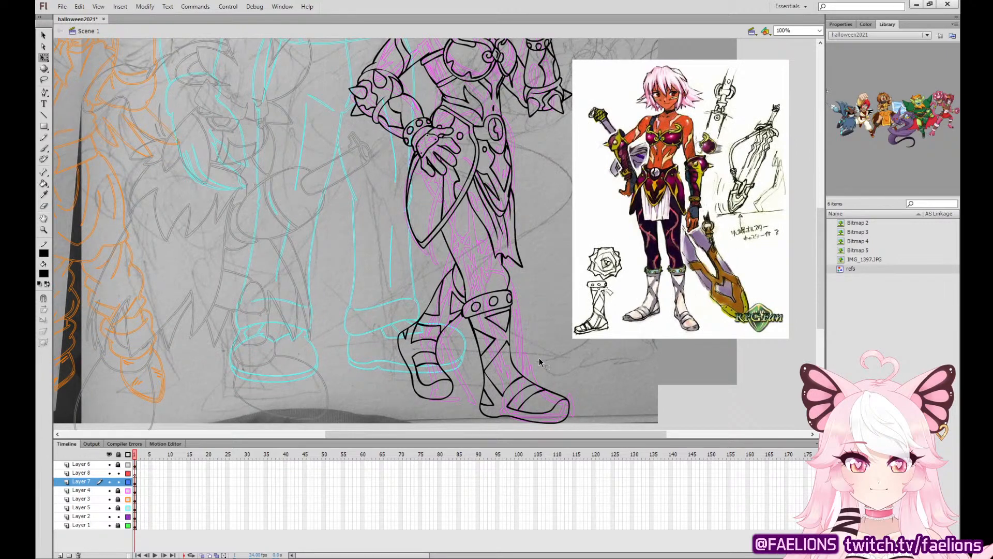
key(ctrl+equal)
scroll(558, 310, right, 3)
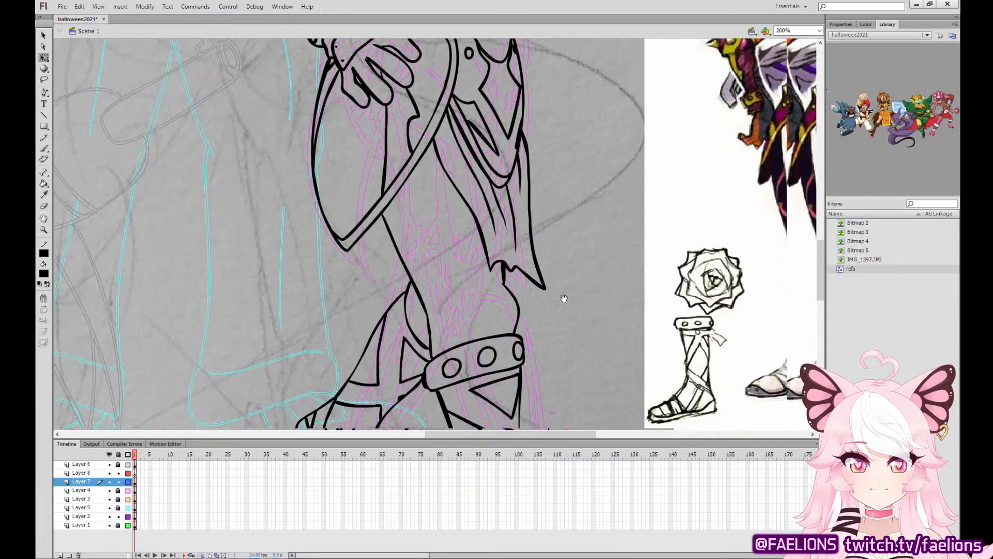
key(b)
click(135, 481)
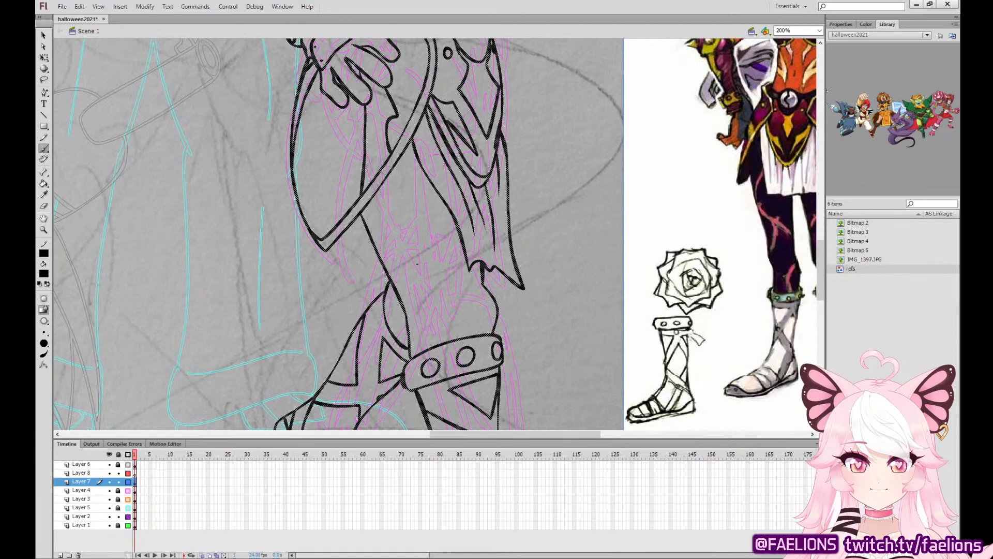
mouse_move(390, 284)
mouse_down()
mouse_move(393, 324)
mouse_move(393, 302)
mouse_move(409, 342)
mouse_up()
key(ctrl+z)
key(ctrl+z)
key(ctrl+z)
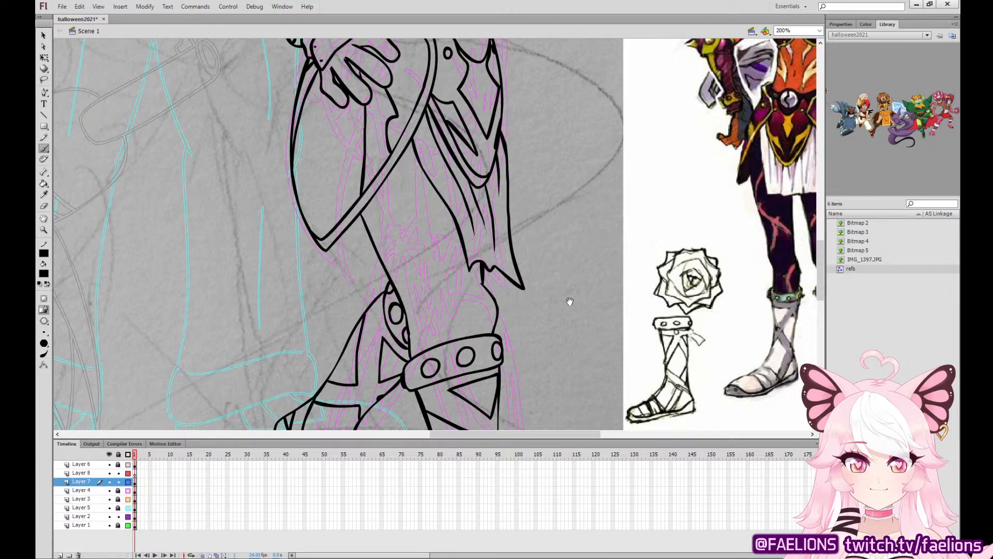
drag(568, 302, 430, 311)
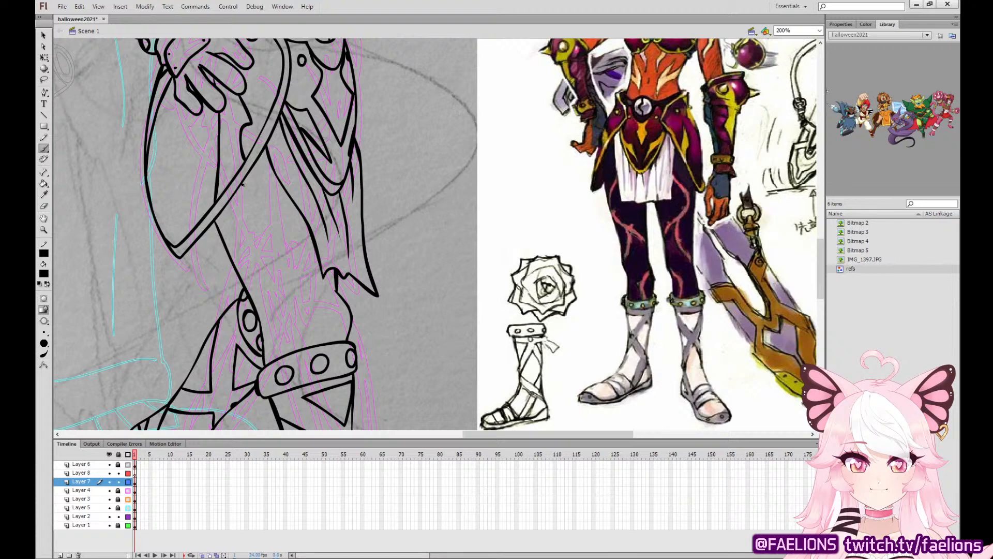
mouse_move(242, 184)
mouse_down()
mouse_move(281, 199)
mouse_move(293, 233)
mouse_move(252, 297)
mouse_move(289, 259)
mouse_move(287, 278)
mouse_move(352, 315)
mouse_up()
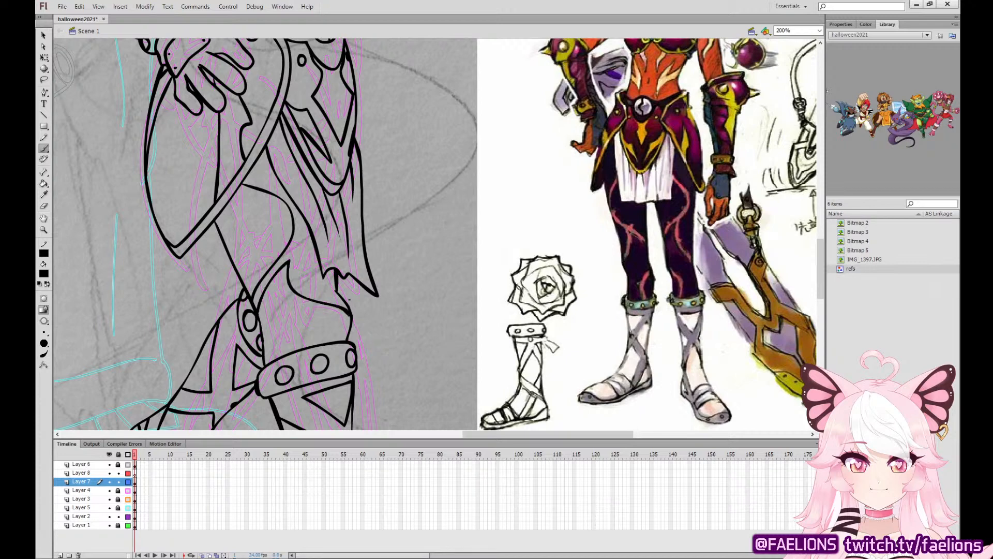
key(ctrl+z)
key(ctrl+z)
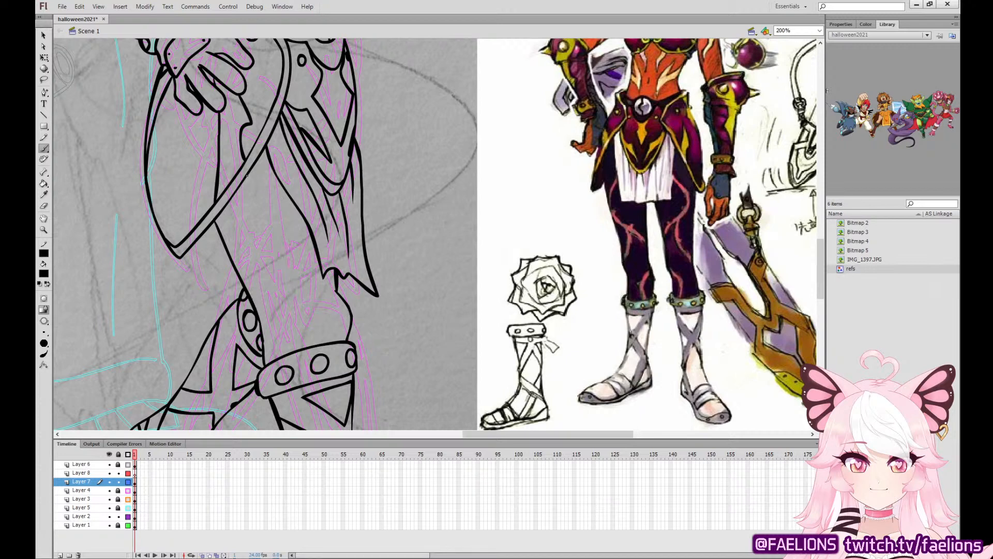
Ink the rear edge of the branching marking on the front thigh, curving from the skirt trim towards the knee.
mouse_move(247, 174)
mouse_down()
mouse_move(271, 220)
mouse_move(240, 274)
mouse_move(272, 237)
mouse_up()
key(ctrl+z)
mouse_move(248, 290)
mouse_down()
mouse_move(268, 239)
mouse_move(273, 274)
mouse_move(333, 279)
mouse_up()
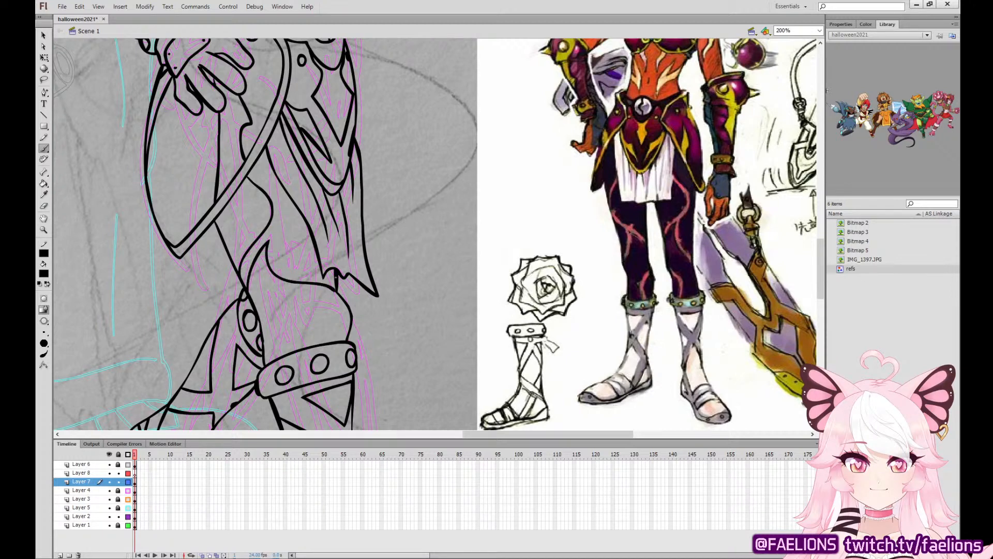
key(ctrl+z)
mouse_move(247, 287)
mouse_down()
mouse_move(273, 238)
mouse_move(310, 279)
mouse_move(337, 287)
mouse_move(327, 271)
mouse_move(293, 262)
mouse_move(295, 214)
mouse_up()
key(ctrl+z)
key(ctrl+z)
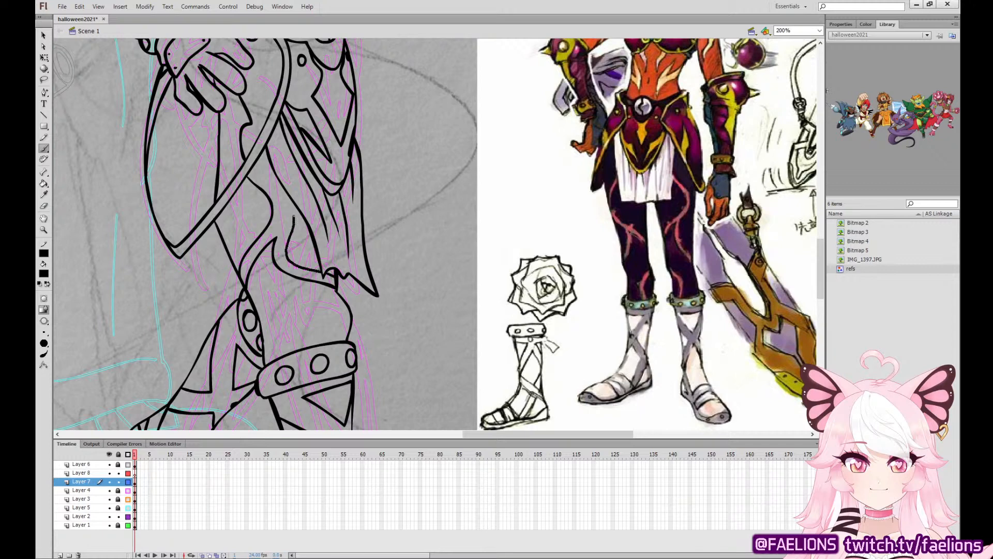
Redraw the front edge of the thigh marking down to the cloth's hem and close its forked lower edge.
key(ctrl+z)
drag(254, 166, 295, 218)
key(ctrl+z)
key(ctrl+z)
mouse_move(253, 166)
mouse_down()
mouse_move(282, 195)
mouse_move(292, 260)
mouse_move(323, 269)
mouse_move(290, 257)
mouse_move(285, 198)
mouse_move(256, 174)
mouse_move(285, 200)
mouse_move(289, 250)
mouse_move(323, 270)
mouse_up()
key(ctrl+z)
key(ctrl+z)
key(ctrl+z)
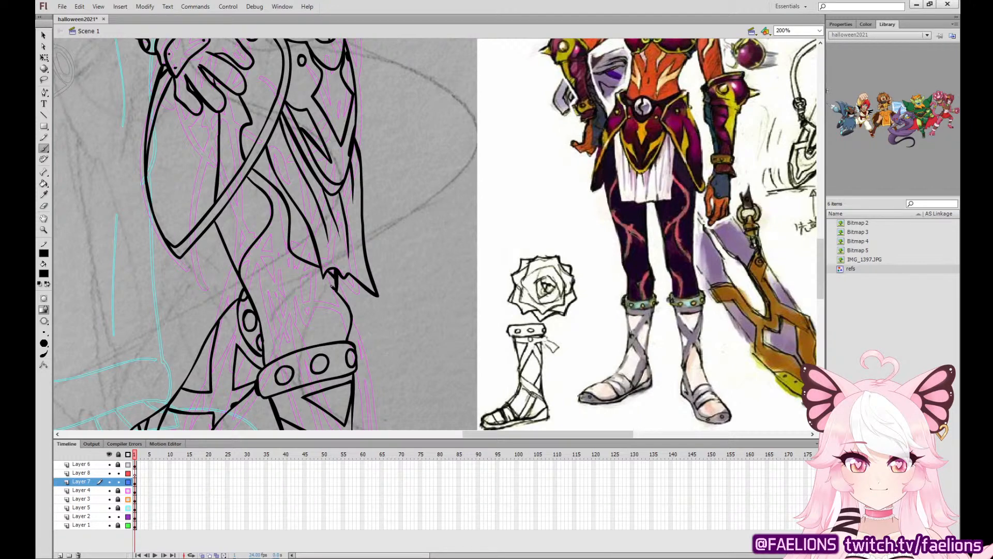
mouse_move(331, 285)
mouse_down()
mouse_move(283, 260)
mouse_move(275, 237)
mouse_move(248, 294)
mouse_up()
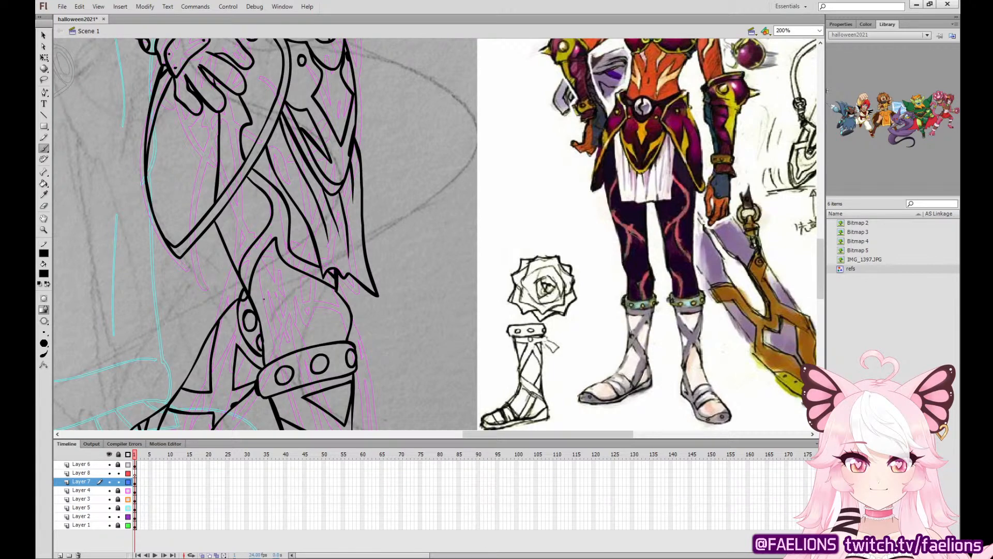
Ink a smaller marking above the front cuff and add jagged edges along both leg markings.
mouse_move(256, 308)
mouse_down()
mouse_move(302, 333)
mouse_move(303, 346)
mouse_move(258, 312)
mouse_up()
mouse_move(251, 181)
mouse_down()
mouse_move(270, 217)
mouse_move(251, 253)
mouse_move(251, 238)
mouse_move(254, 272)
mouse_up()
key(ctrl+z)
key(ctrl+z)
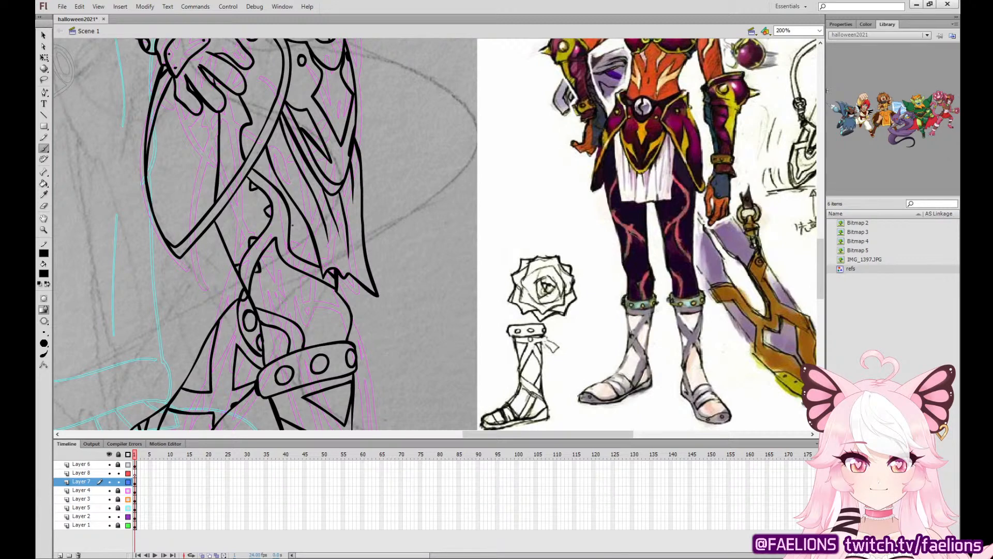
drag(296, 232, 290, 236)
mouse_move(289, 260)
mouse_down()
mouse_move(281, 268)
mouse_move(308, 262)
mouse_move(327, 287)
mouse_up()
mouse_move(273, 305)
mouse_down()
mouse_move(297, 304)
mouse_move(285, 323)
mouse_move(300, 323)
mouse_move(271, 335)
mouse_up()
click(43, 35)
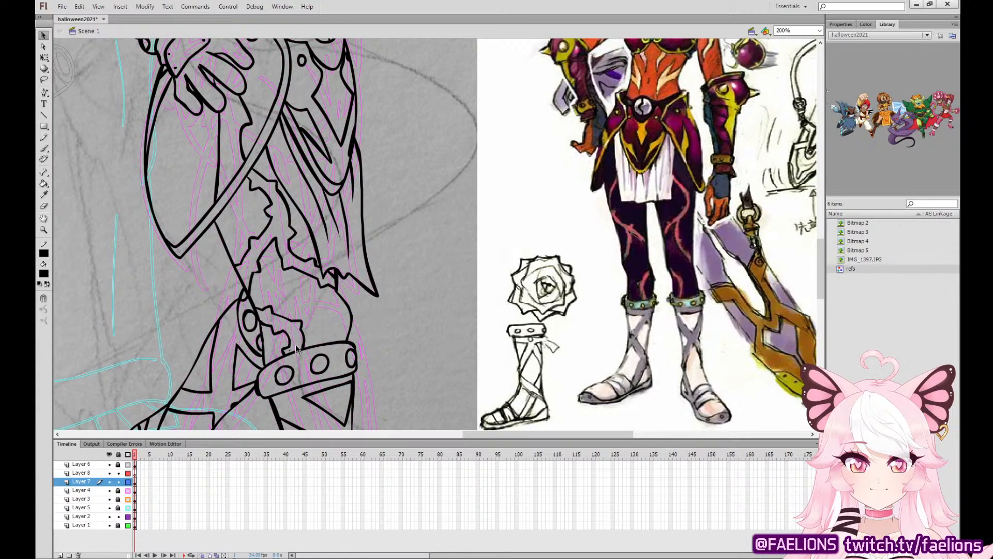
Sample the tan skin colour from the finished orange-robed character and fill the pink-sketched character's face with it.
key(ctrl+minus)
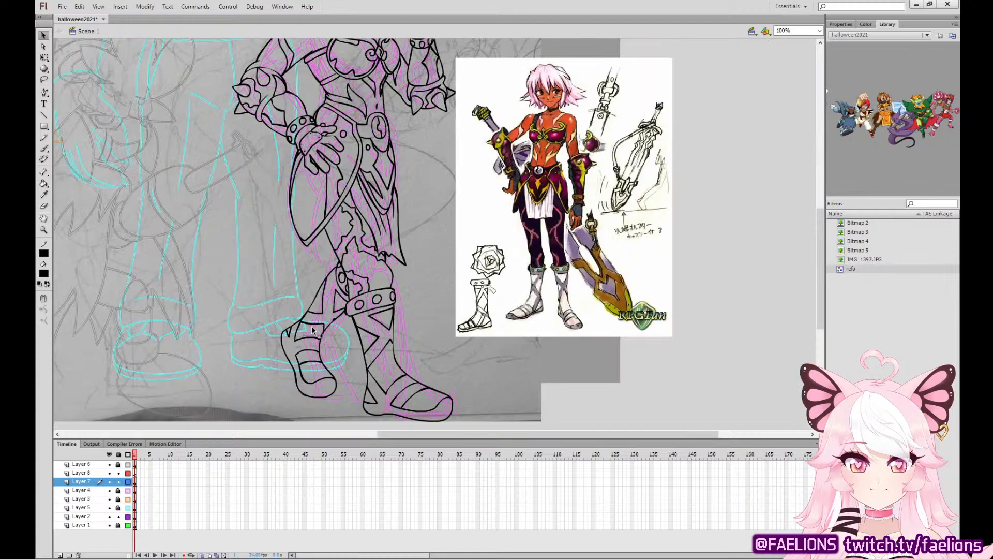
drag(556, 229, 489, 384)
click(47, 194)
drag(387, 163, 412, 325)
click(456, 57)
click(316, 292)
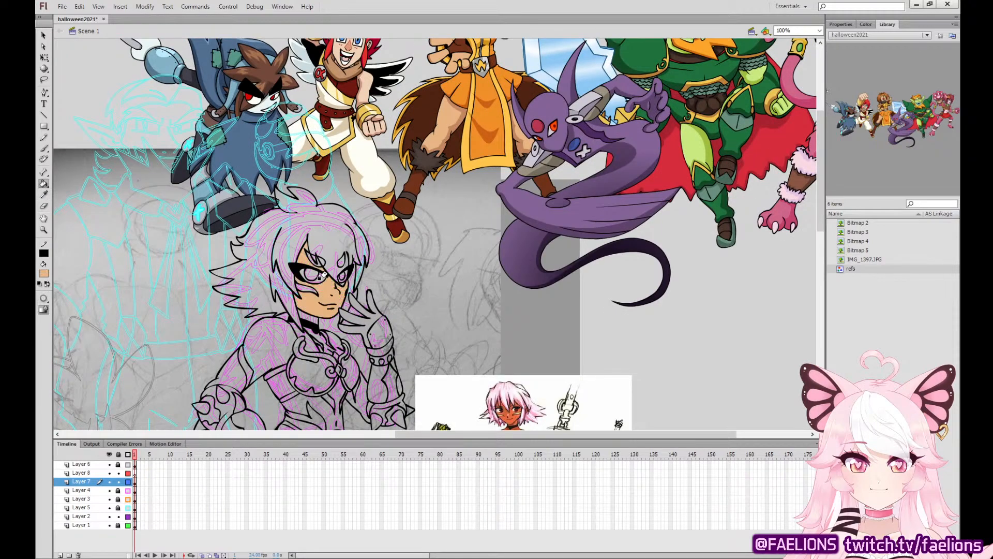
click(302, 253)
Fill the character's raised hand, shoulders, upper arms, midriff and hip hand with the tan skin colour.
drag(350, 284, 353, 211)
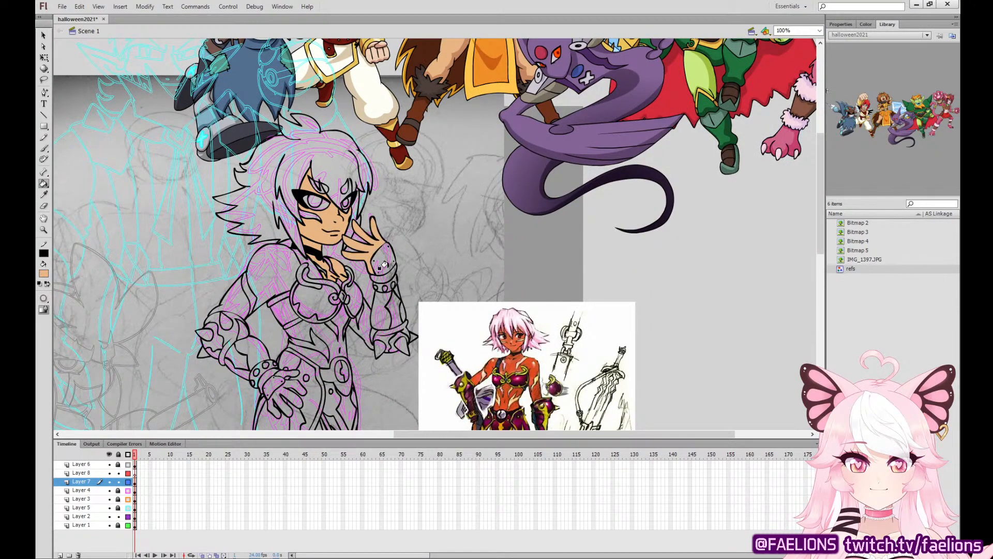
click(361, 307)
click(239, 298)
click(274, 267)
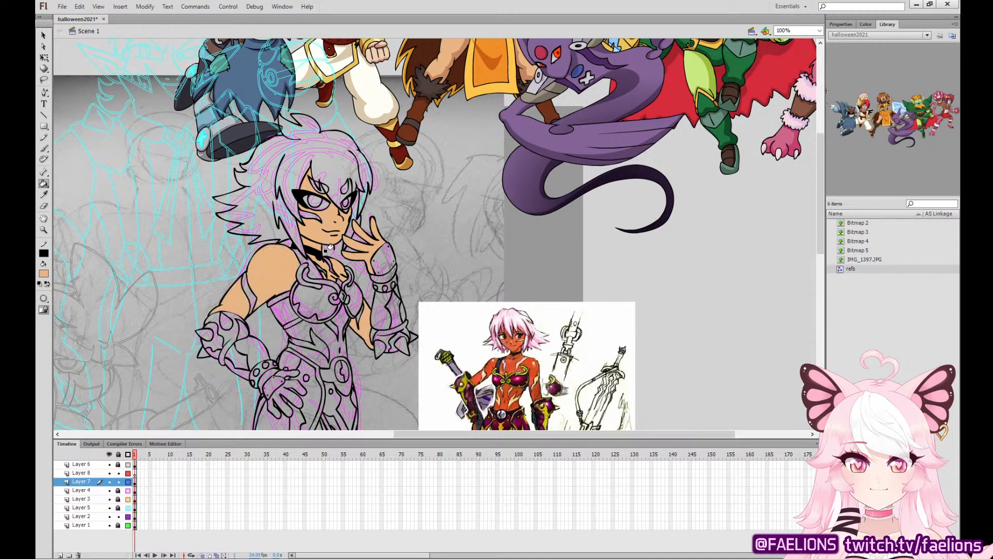
click(314, 316)
scroll(331, 310, down, 3)
click(278, 263)
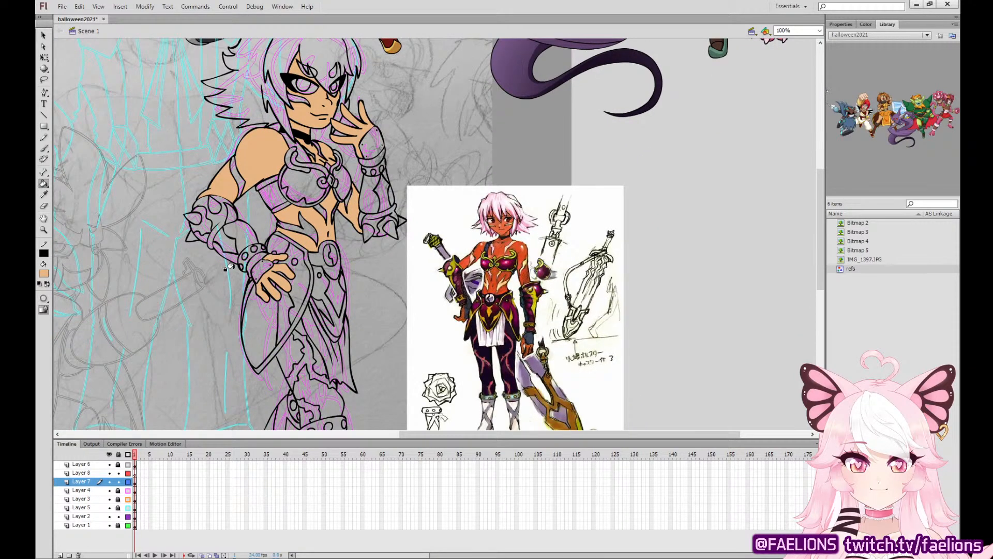
Sample the pale yellow of the reference character's body markings and fill the matching markings on the arm, midriff and face.
click(44, 196)
click(531, 258)
click(233, 166)
click(321, 208)
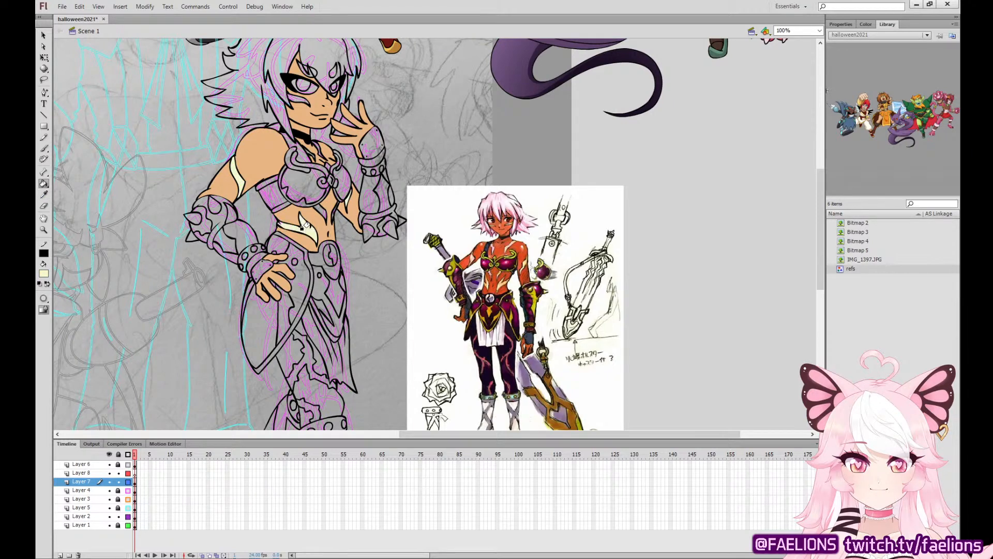
click(315, 146)
drag(321, 152, 314, 177)
key(ctrl+z)
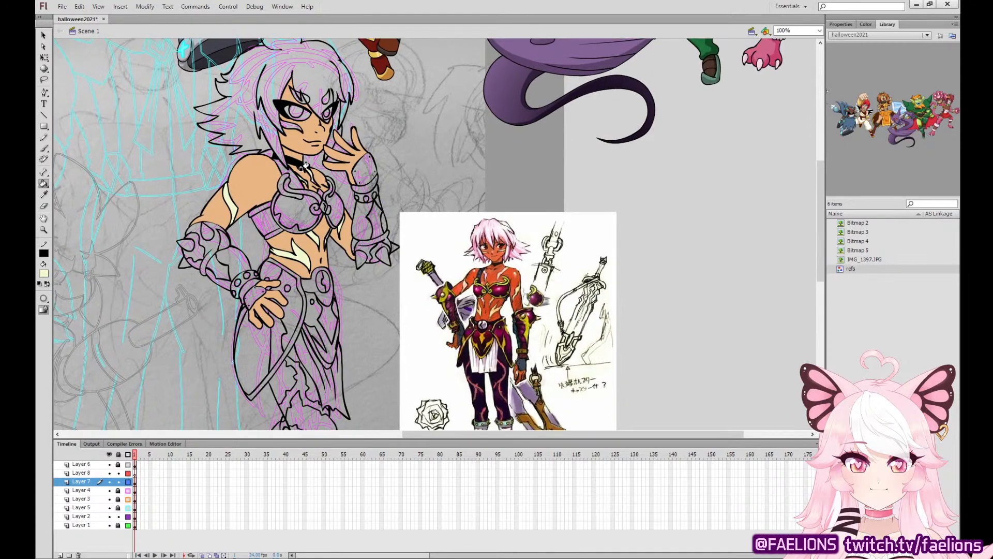
Sample the brown of the finished orange-robed character's fur and fill the armoured character's hair with it.
click(43, 195)
scroll(497, 186, up, 5)
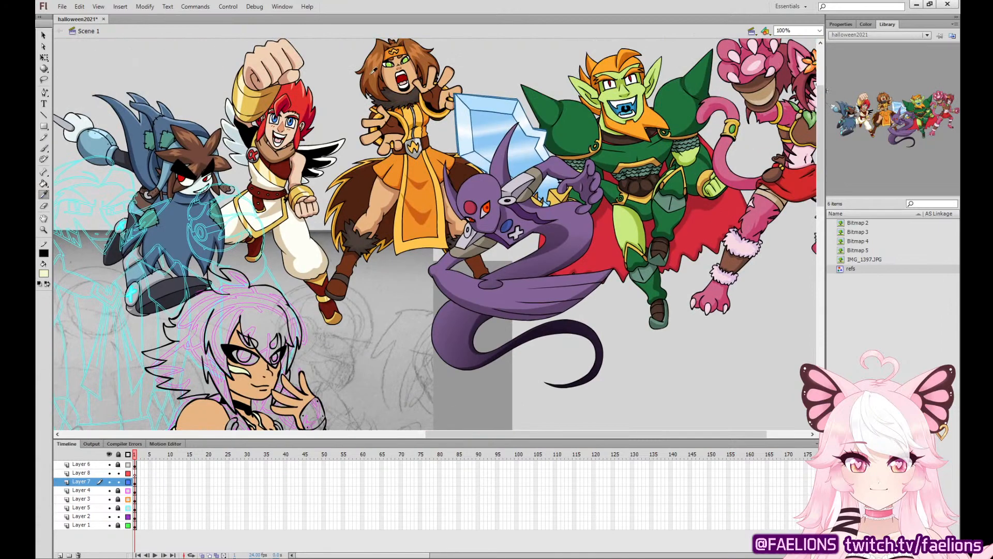
click(374, 70)
drag(388, 216, 423, 169)
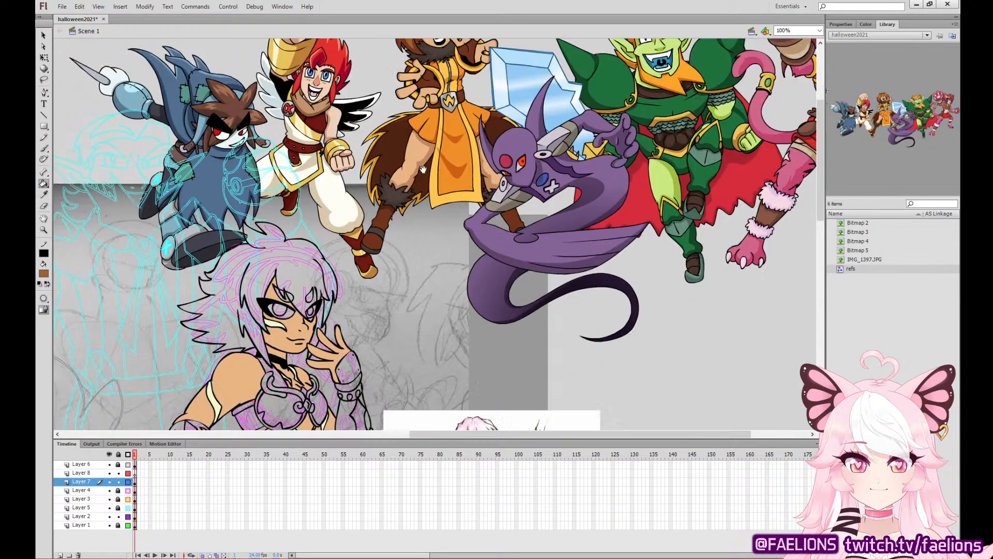
click(304, 249)
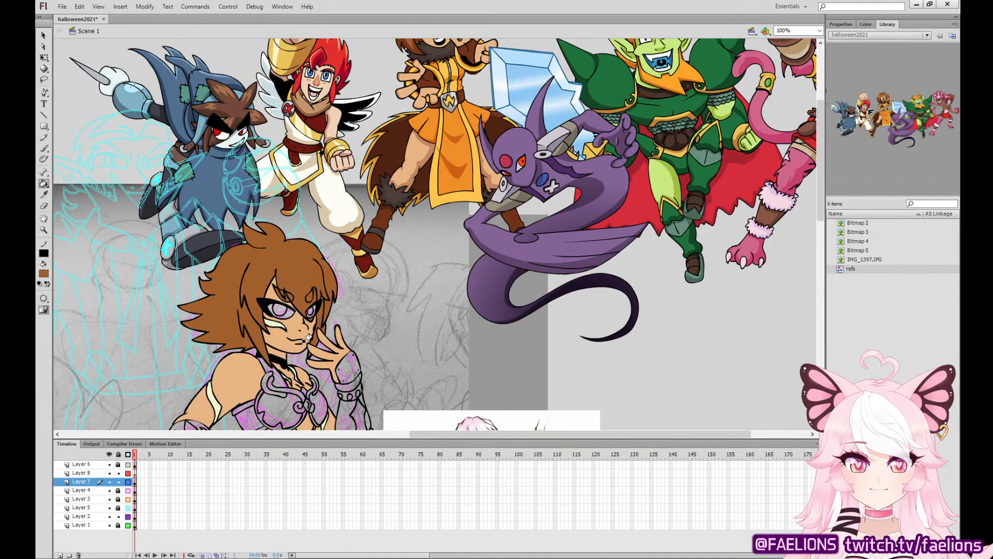
Sample a bright green and fill both of the armoured character's irises with it.
click(44, 194)
drag(535, 326, 494, 406)
click(385, 75)
drag(244, 346, 305, 248)
click(294, 267)
click(329, 270)
Sample white from the reference sheet and fill the whites of both eyes, undoing any fill that recolours the outlines.
click(44, 194)
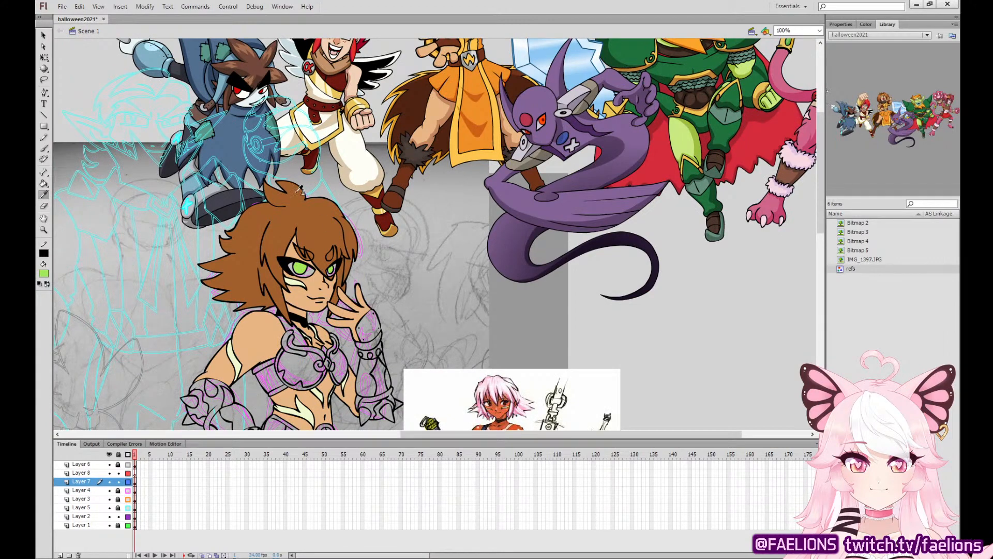
click(451, 398)
click(326, 263)
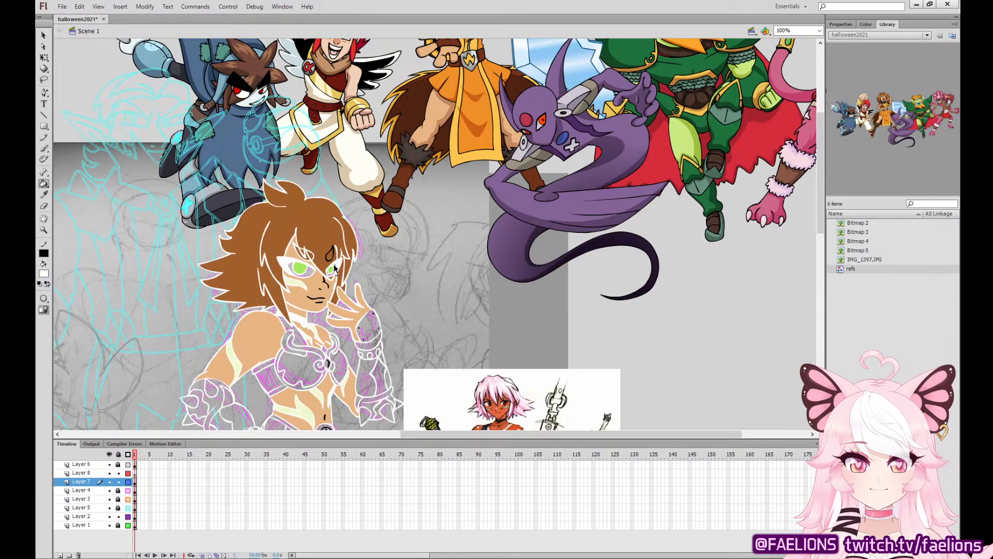
key(ctrl+z)
click(334, 265)
click(307, 270)
Try a dark maroon and a bright magenta sampled from the reference character's top on the breastplate cups.
drag(404, 308, 387, 173)
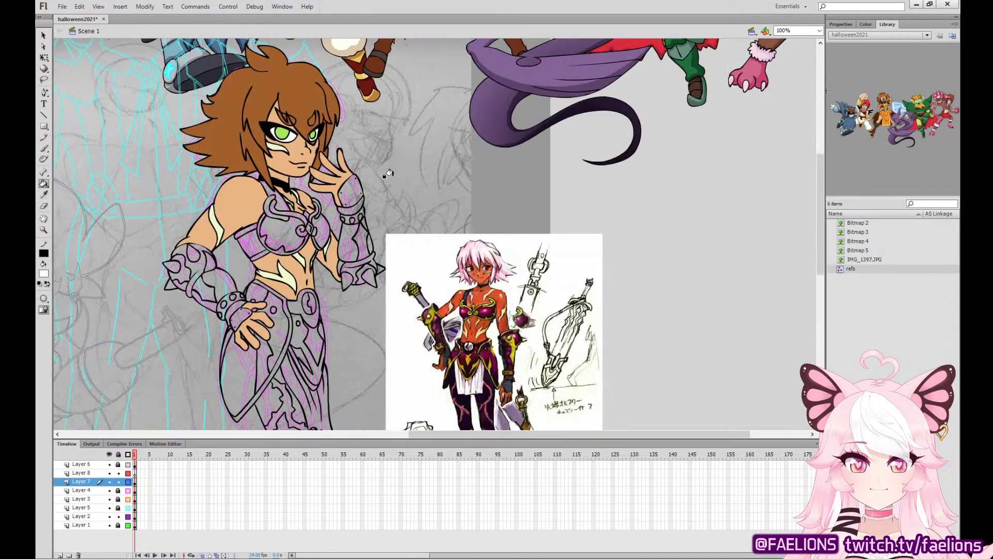
click(45, 196)
click(491, 309)
click(279, 227)
click(315, 223)
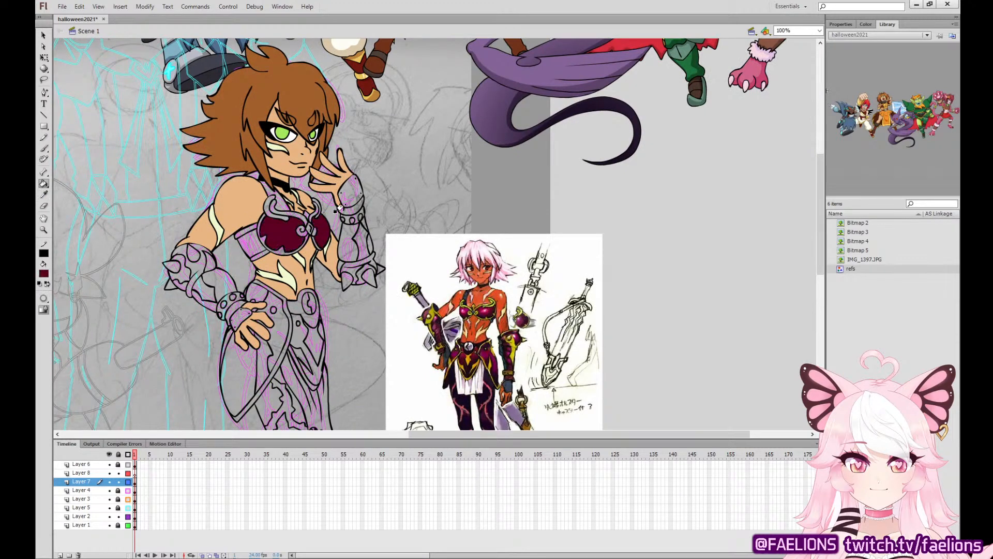
click(46, 194)
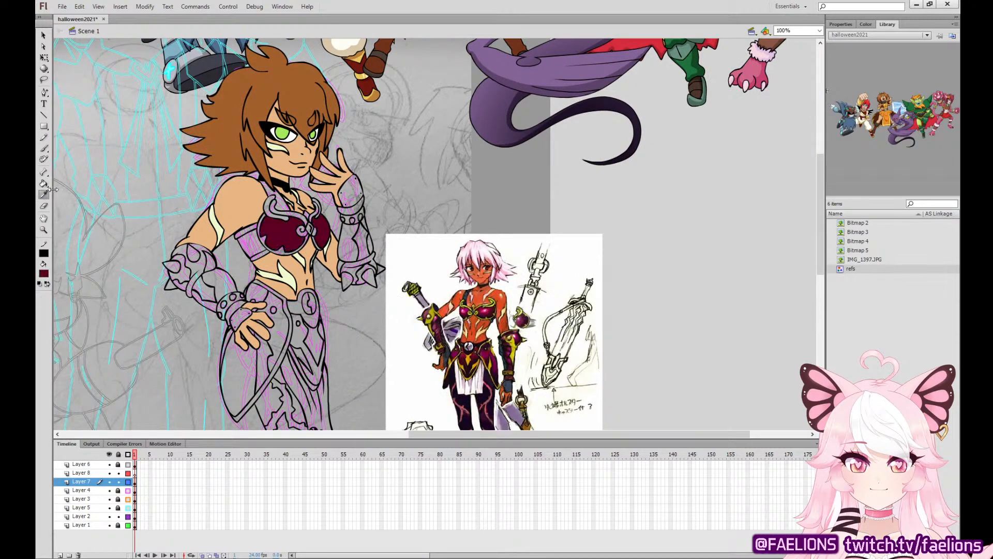
click(489, 310)
click(289, 232)
click(312, 225)
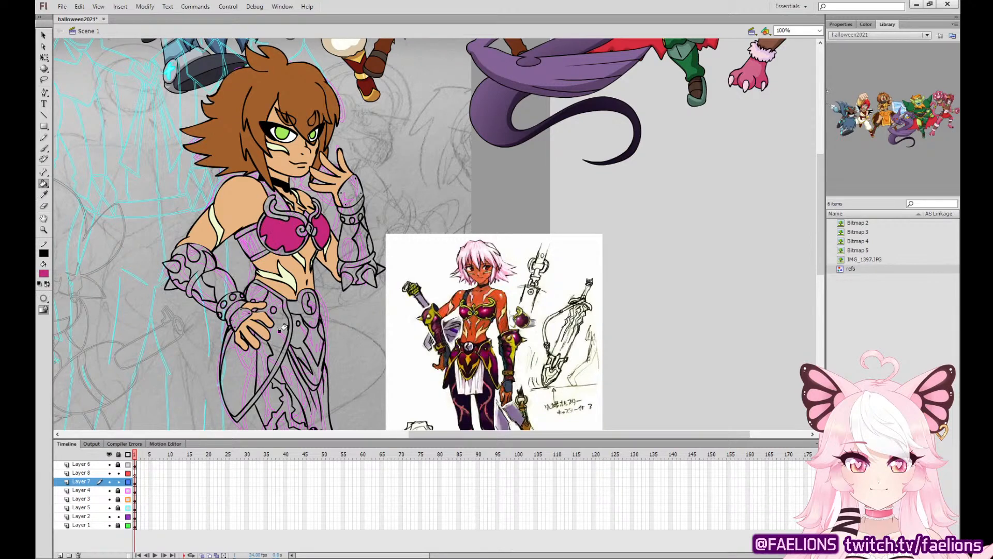
Sample the berry purple of the reference character's arm armour and fill both breastplate cups with it.
click(44, 194)
click(512, 328)
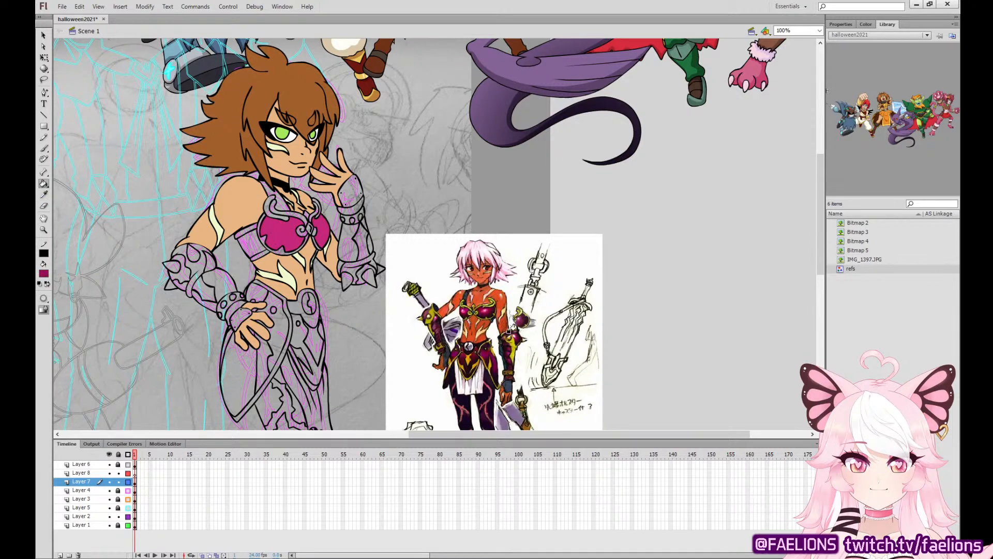
click(284, 226)
click(315, 227)
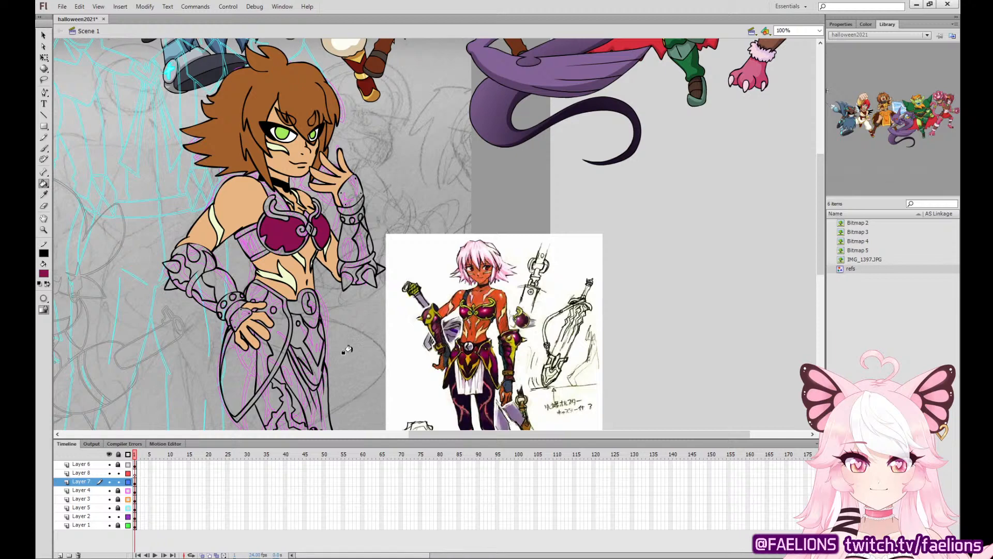
Fill the main plates and cuffs of both arm guards with the same berry purple.
click(195, 270)
click(222, 280)
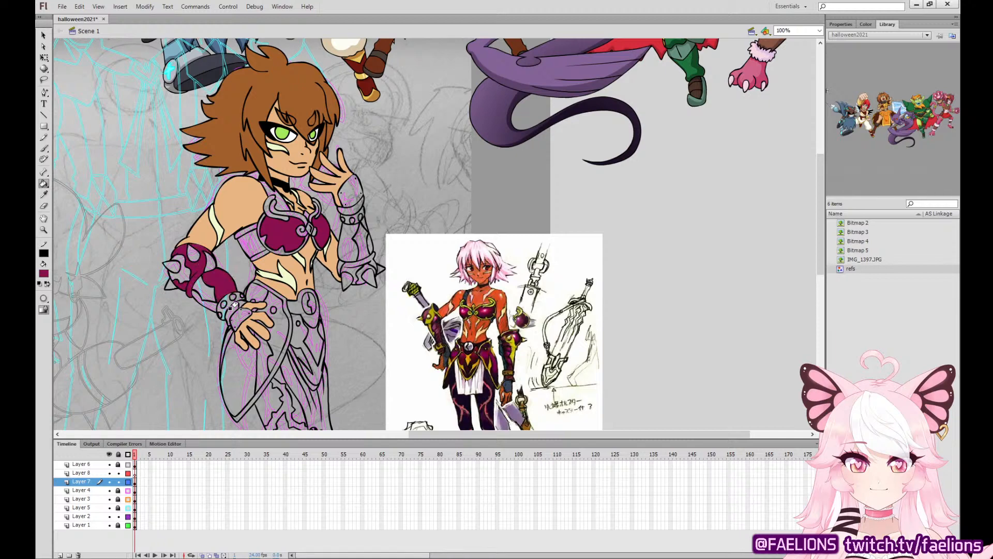
click(230, 308)
click(209, 300)
click(347, 220)
click(357, 205)
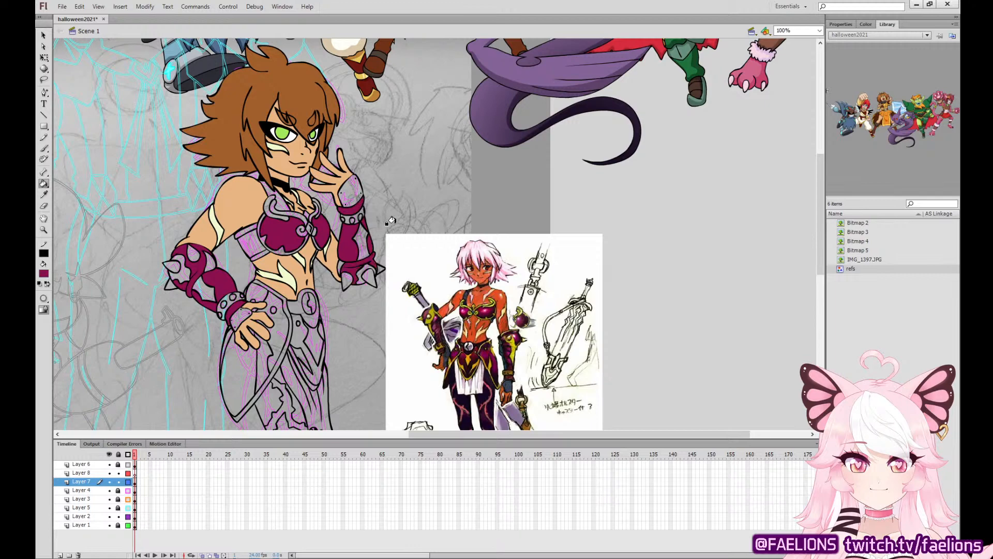
Fill the hip plate and the front skirt armour with the berry purple.
click(252, 337)
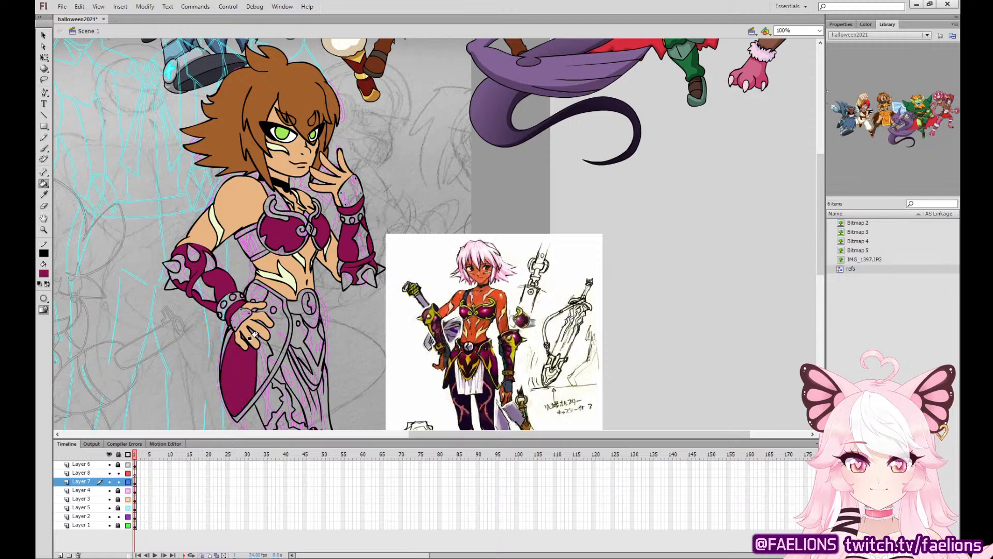
click(269, 299)
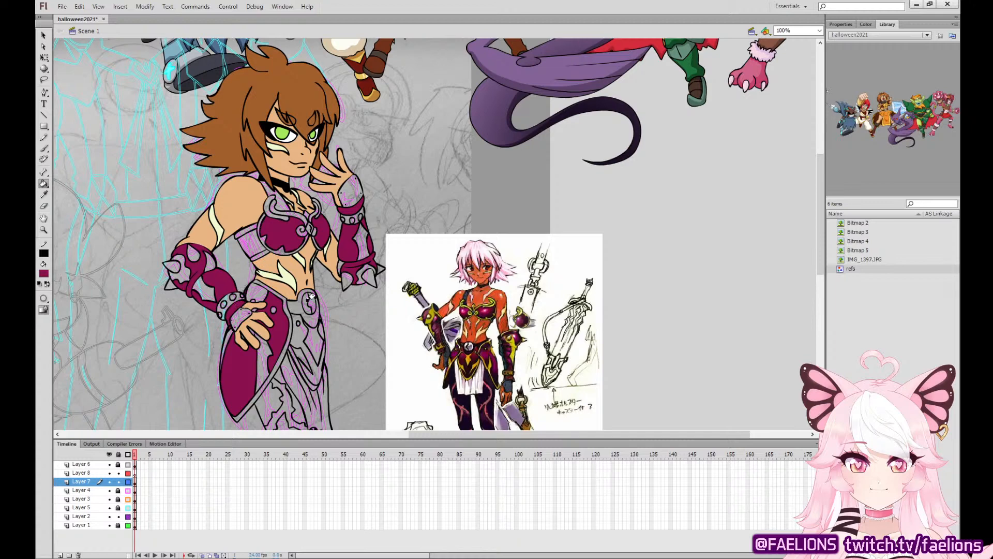
click(292, 338)
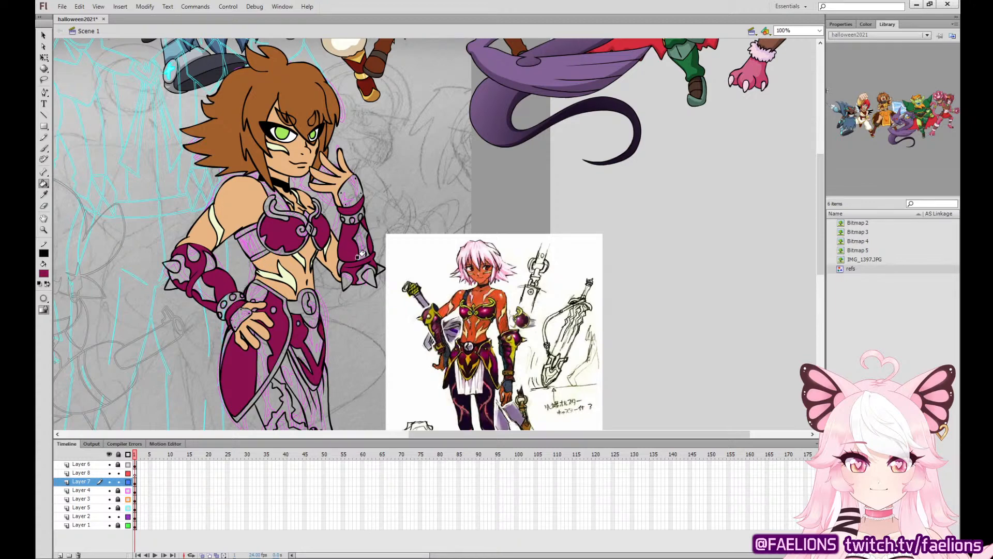
Brush a curved black outline for the rear skirt plate, from the belt down to the cloth on the far hip.
scroll(344, 285, down, 2)
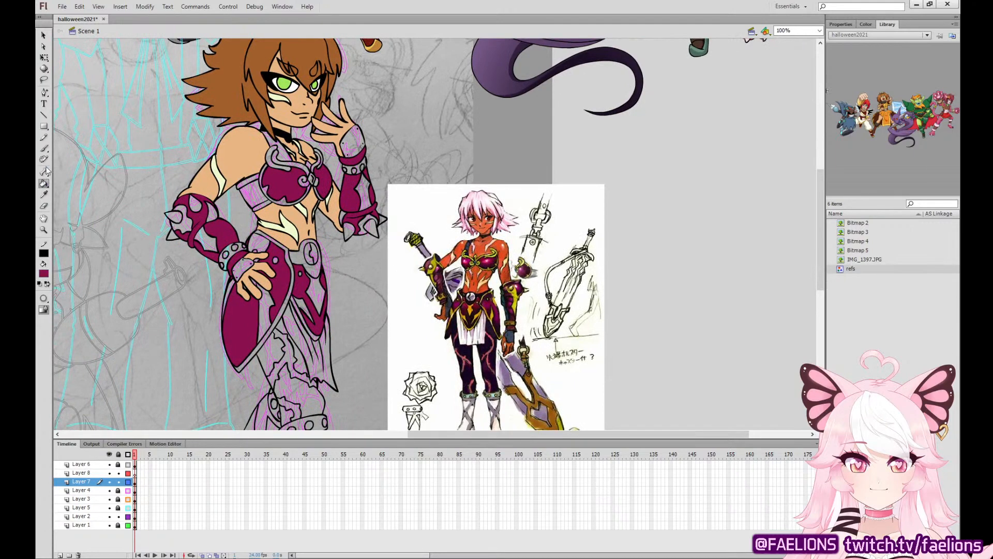
click(45, 149)
key(ctrl+equal)
drag(349, 318, 446, 188)
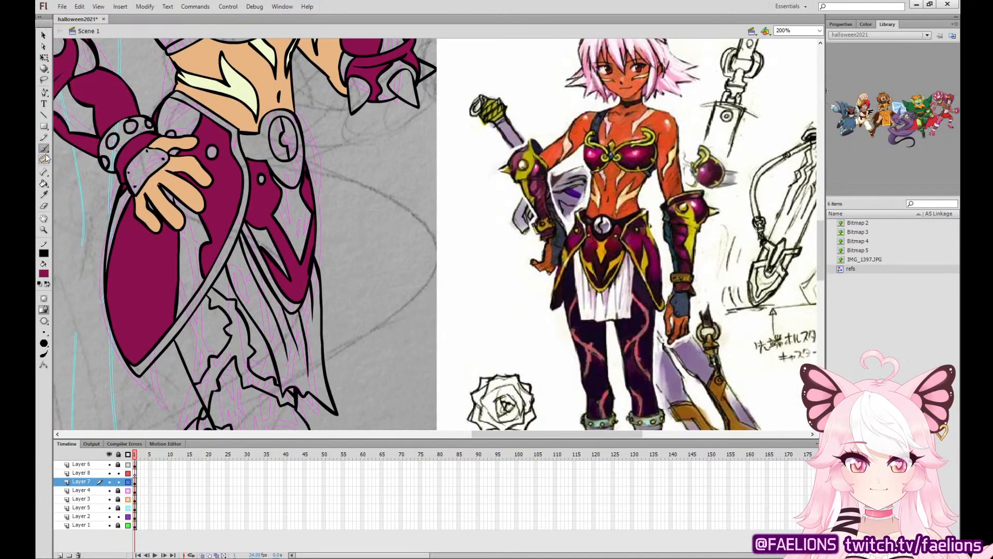
click(136, 485)
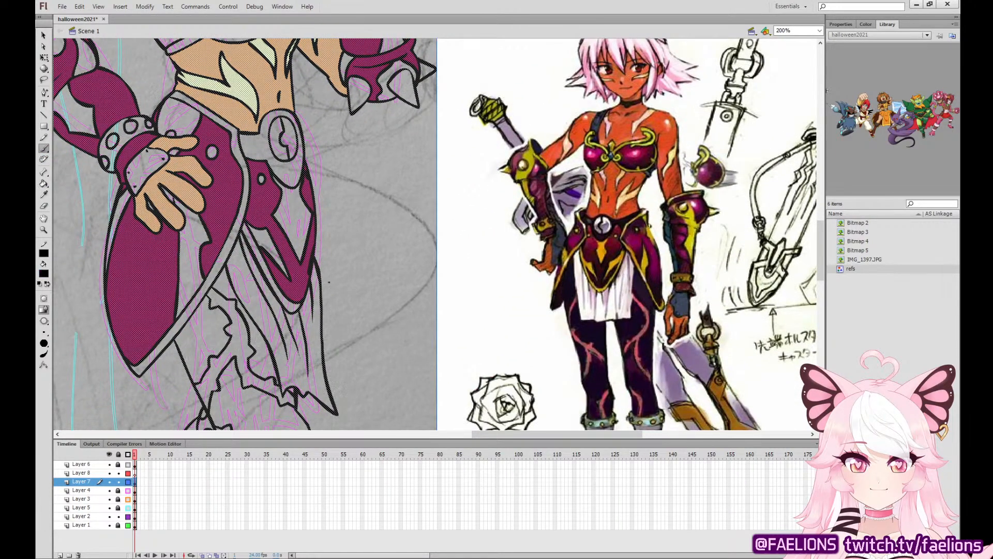
mouse_move(332, 340)
mouse_down()
mouse_move(341, 290)
mouse_move(334, 211)
mouse_move(310, 151)
mouse_up()
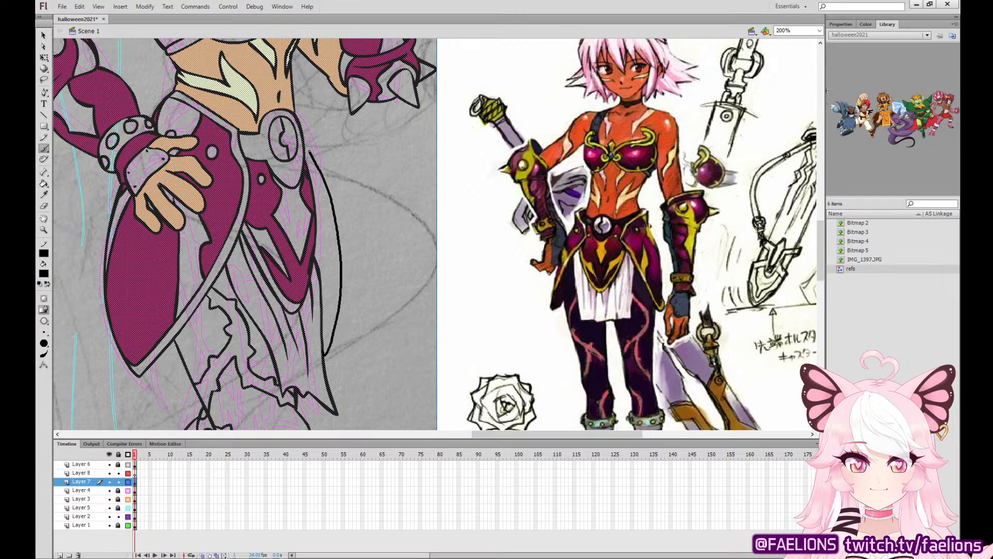
drag(297, 105, 292, 101)
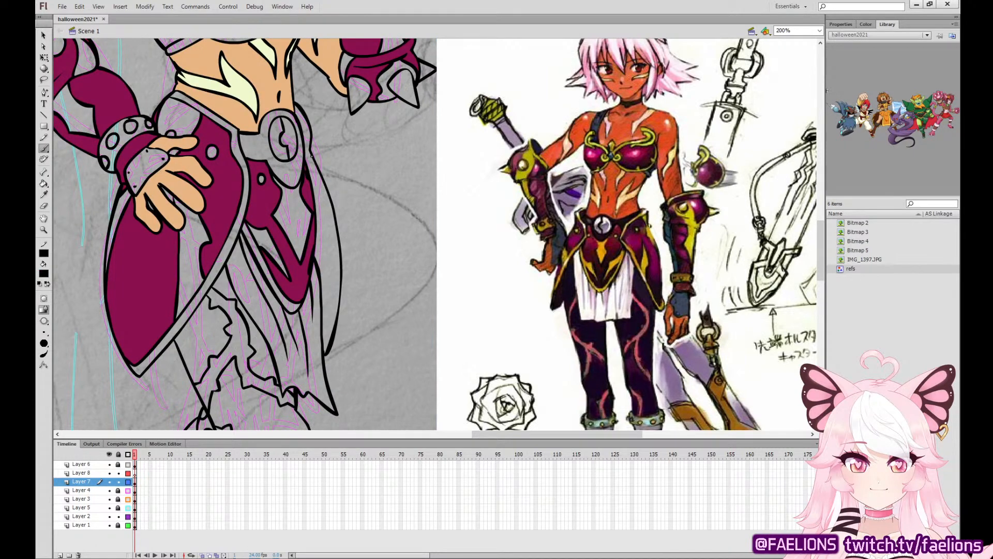
Ink an inner contour along the rear skirt plate, redoing rejected strokes, and fill the gap beside it with black.
drag(322, 206, 331, 249)
key(ctrl+z)
mouse_move(327, 345)
mouse_down()
mouse_move(331, 251)
mouse_move(313, 190)
mouse_up()
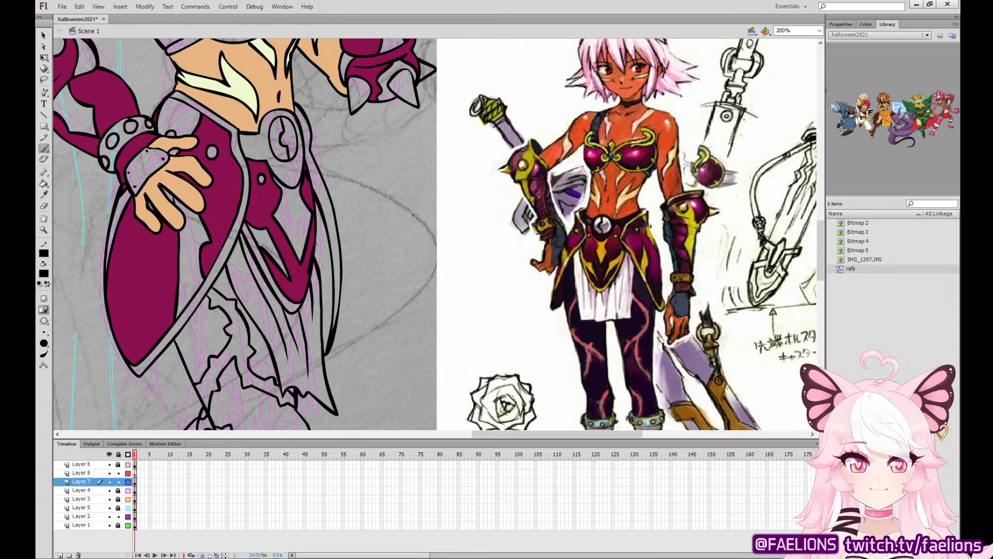
key(ctrl+z)
mouse_move(328, 338)
mouse_down()
mouse_move(329, 268)
mouse_move(309, 184)
mouse_move(324, 234)
mouse_move(324, 334)
mouse_up()
key(ctrl+z)
key(k)
click(319, 247)
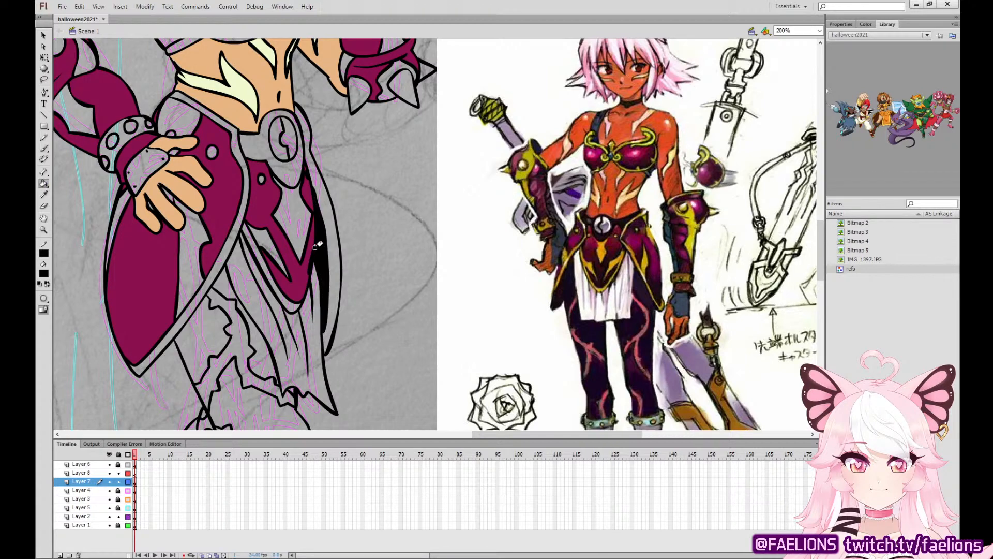
Sample the yellow of the reference character's arm guard and fill the hip plate's inner design, edging and waist section.
key(ctrl+minus)
drag(402, 247, 348, 307)
key(i)
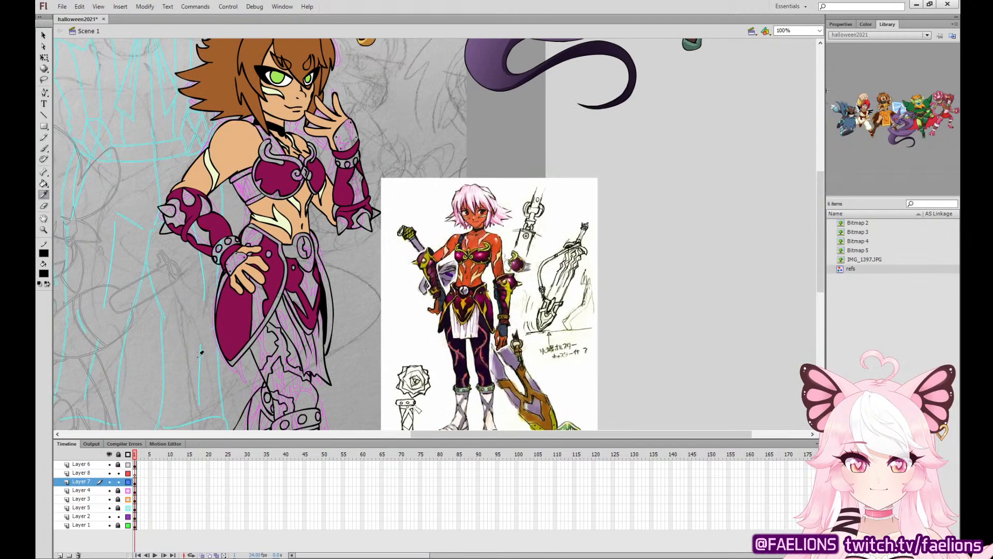
click(511, 282)
click(258, 293)
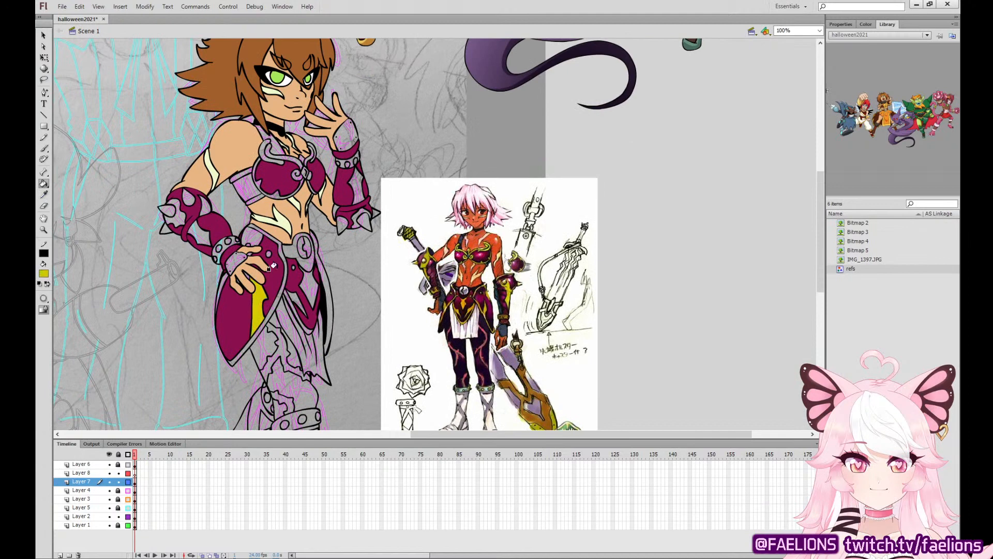
click(248, 235)
click(223, 277)
Fill the decorative panels on both arm guards with the sampled yellow.
click(195, 221)
click(201, 206)
click(175, 213)
click(352, 181)
click(341, 215)
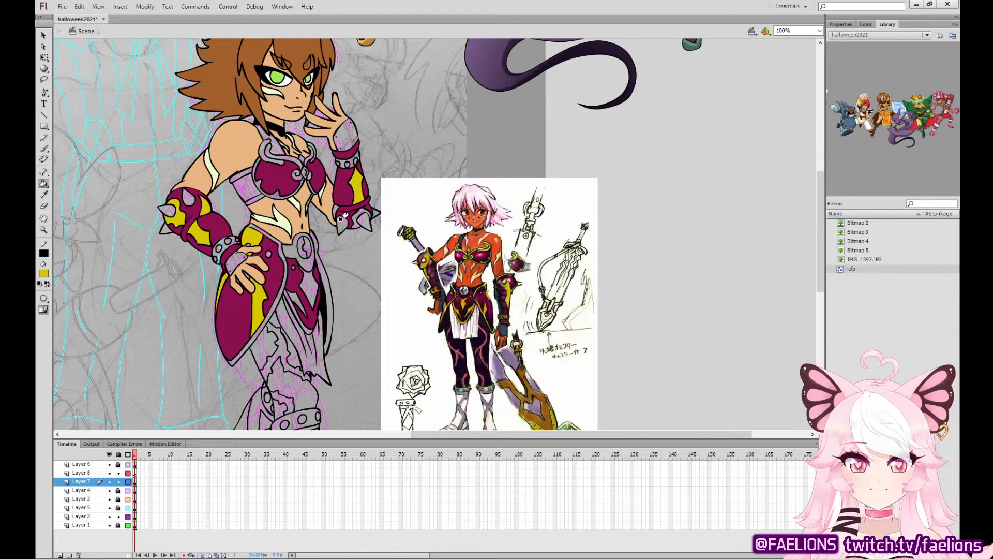
click(357, 217)
Fill the front skirt emblem, the hip armour's edging and the rear skirt plate with the yellow.
click(306, 286)
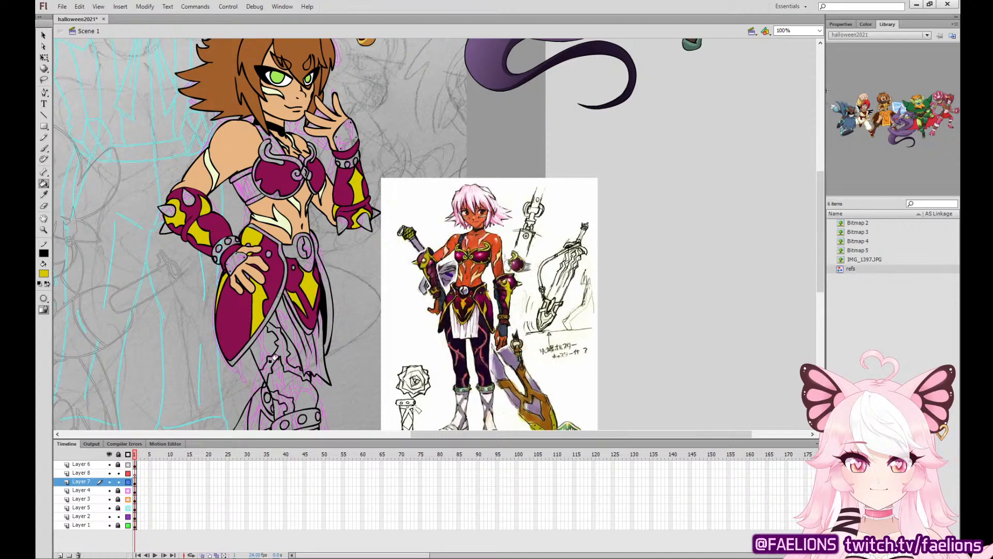
click(253, 231)
click(43, 195)
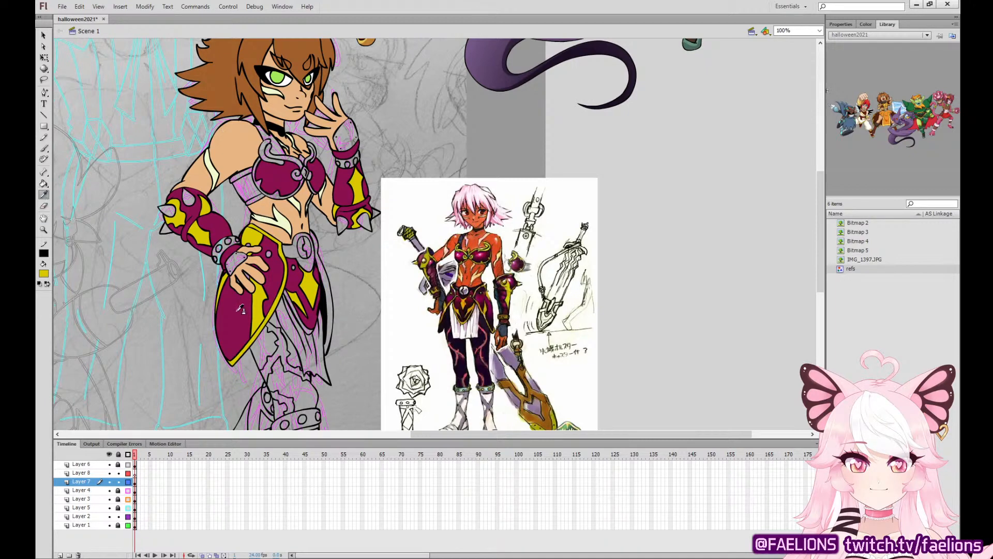
click(239, 311)
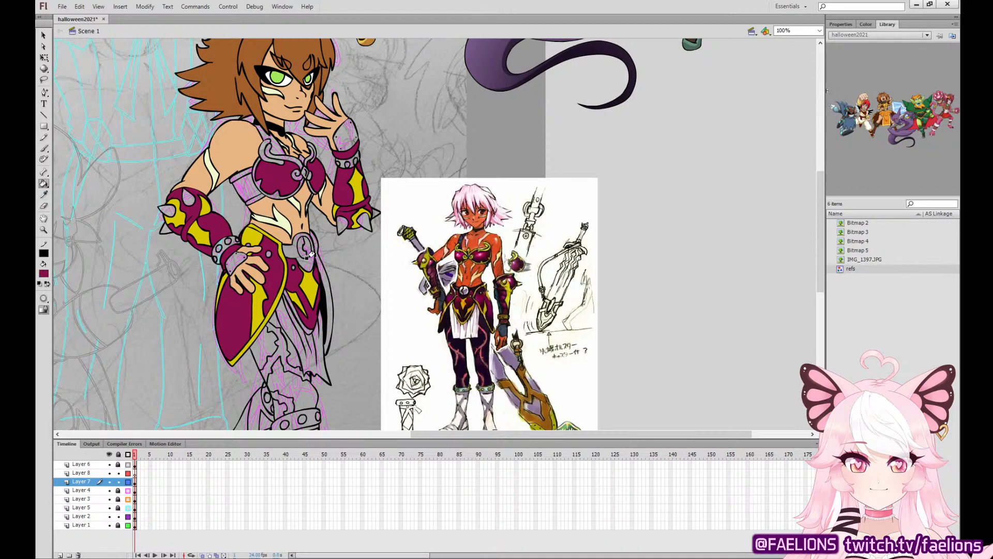
click(43, 194)
click(308, 284)
click(316, 273)
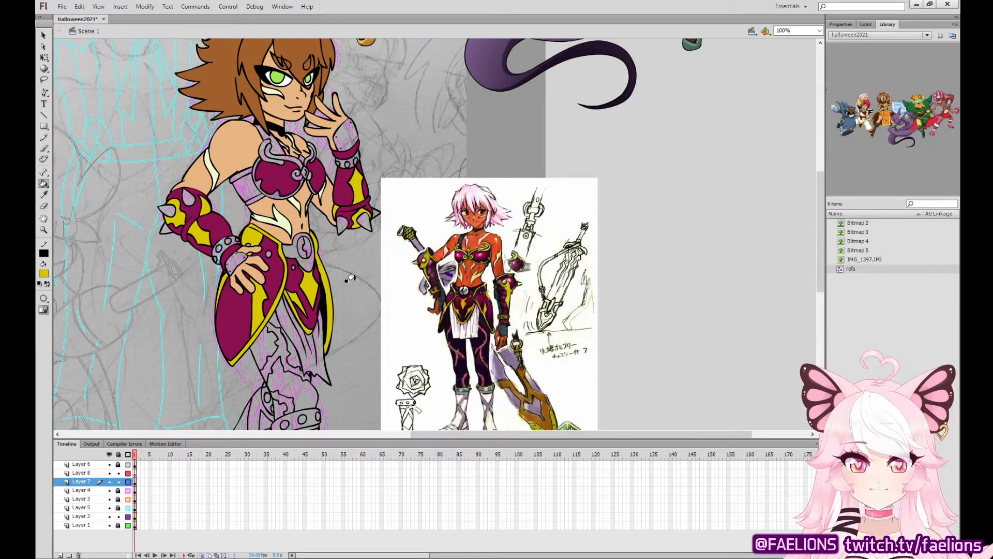
Try white and an olive yellow sampled from the reference on the spikes of the hip-side arm guard.
click(44, 194)
click(416, 257)
click(167, 211)
click(165, 227)
click(189, 203)
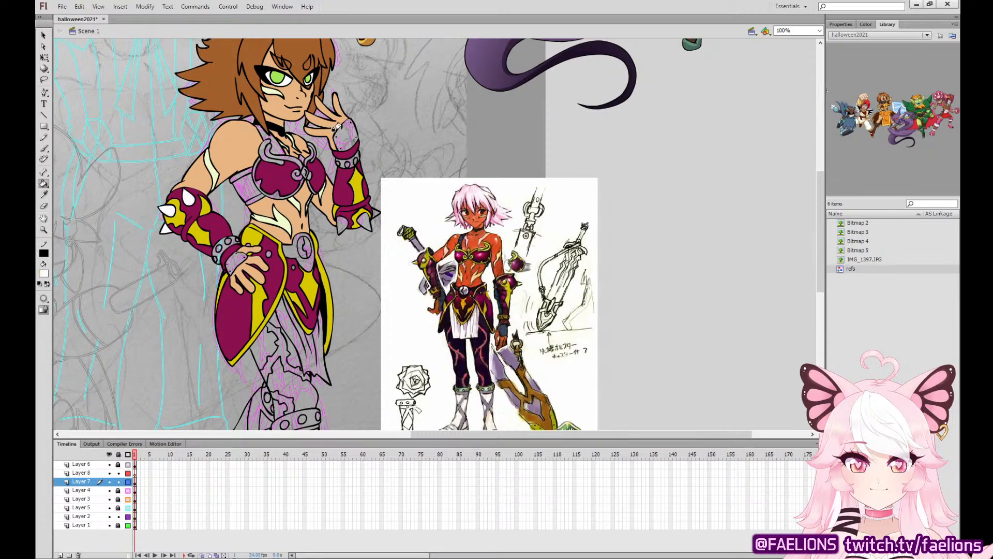
click(44, 195)
click(420, 262)
click(165, 226)
click(166, 209)
click(186, 198)
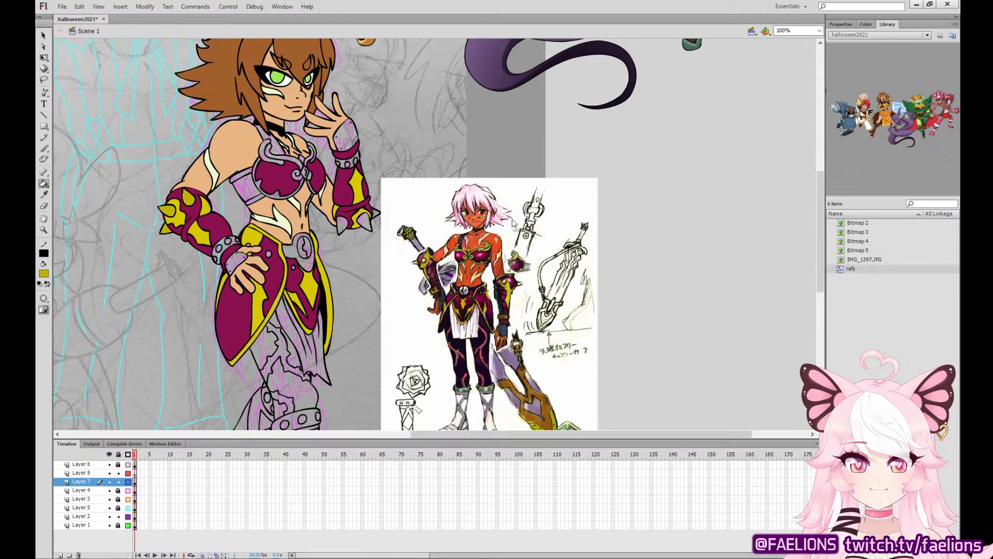
Sample a darker brownish gold and fill the spikes and wristbands of both arm guards, undoing any fill that recolours the outlines.
click(406, 333)
click(167, 229)
click(170, 210)
click(187, 197)
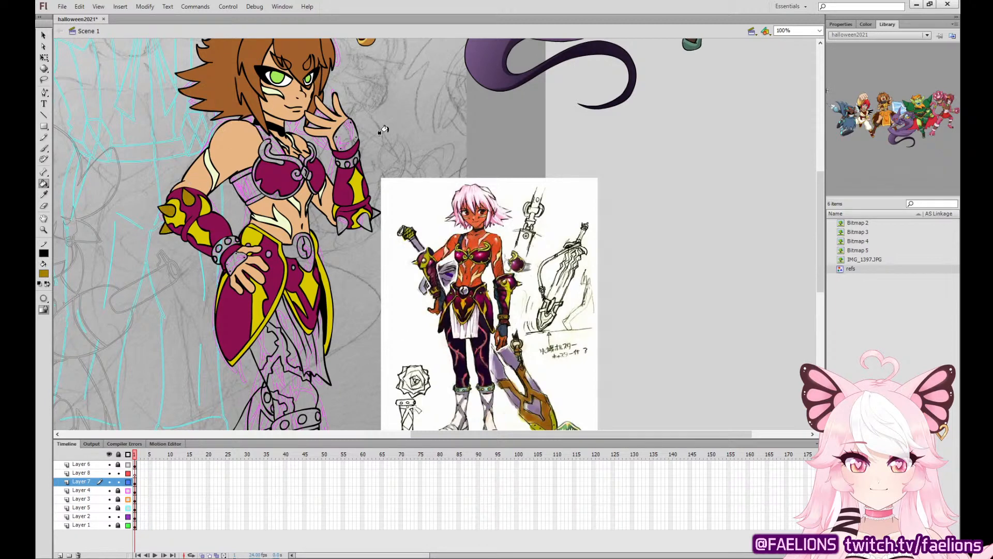
click(343, 220)
click(361, 217)
click(222, 245)
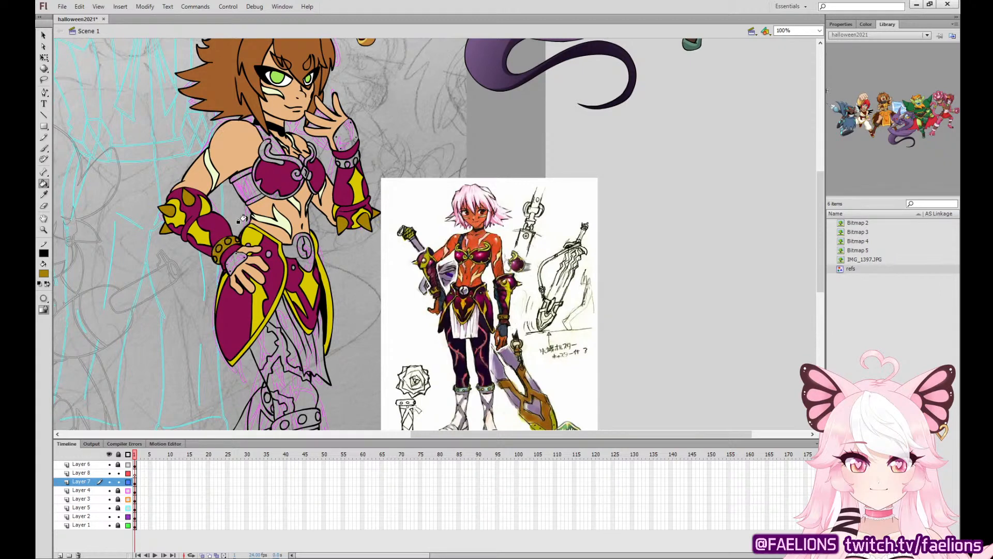
click(340, 147)
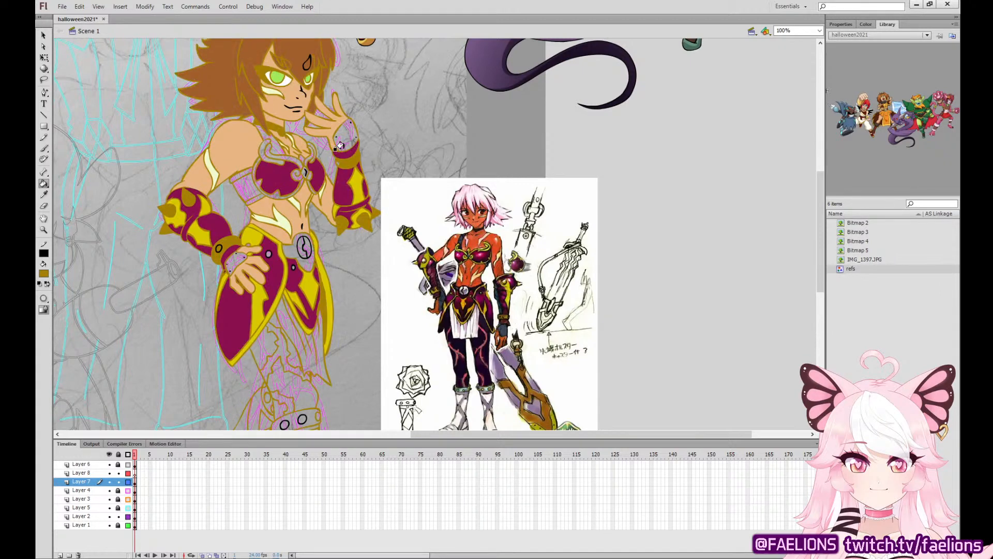
key(ctrl+z)
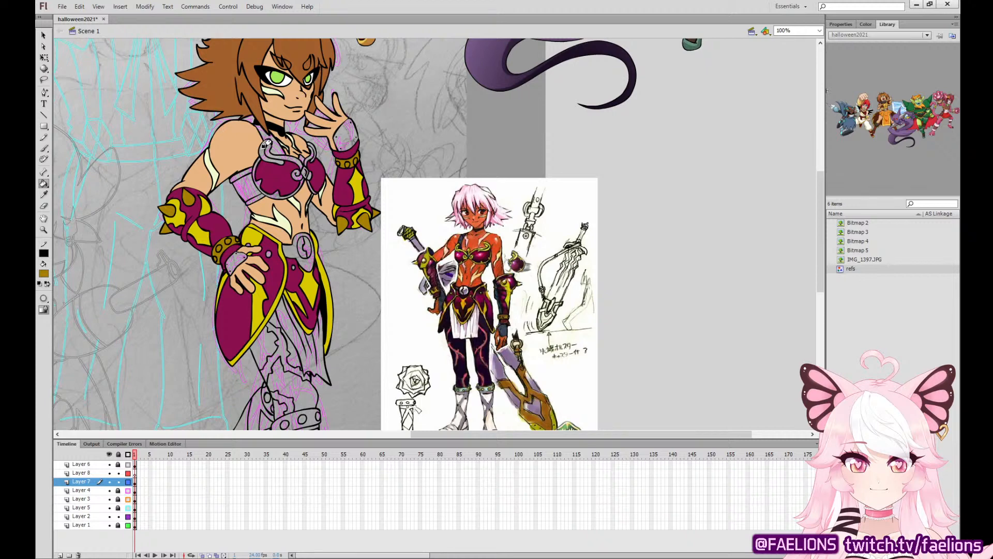
Sample the yellow of the waist armour and fill the breastplate's curled trim and the side band's edging.
click(44, 195)
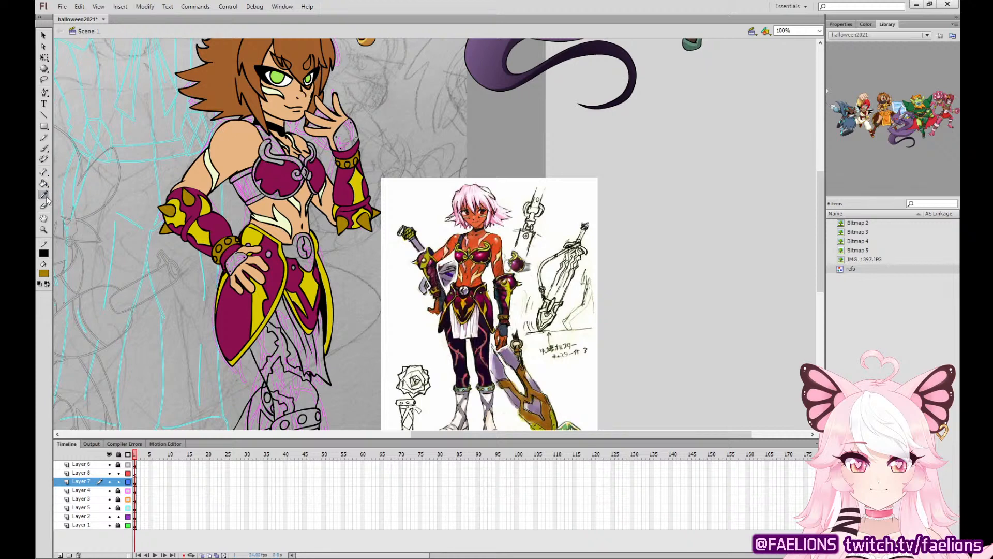
click(254, 235)
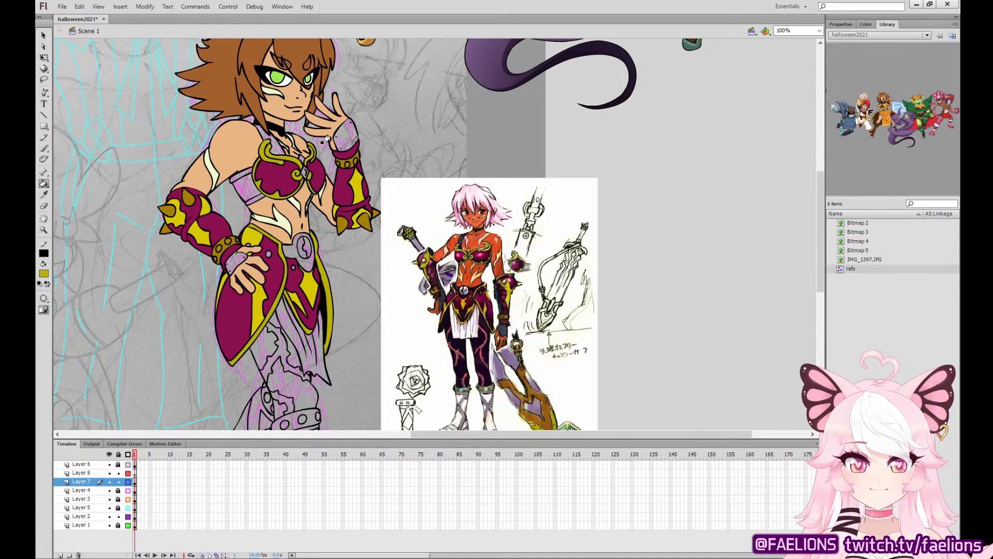
click(255, 199)
click(242, 175)
Sample the breastplate's berry purple and fill the side band beneath the arm with it.
click(43, 195)
click(259, 178)
click(256, 178)
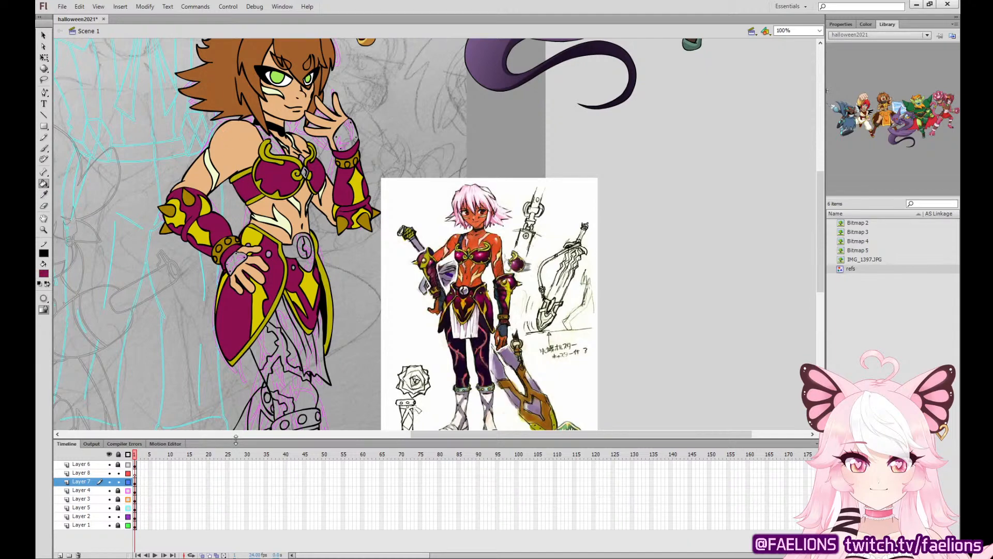
Sample the dark slate of the reference's glove and fill both of the character's gloves with it.
click(44, 195)
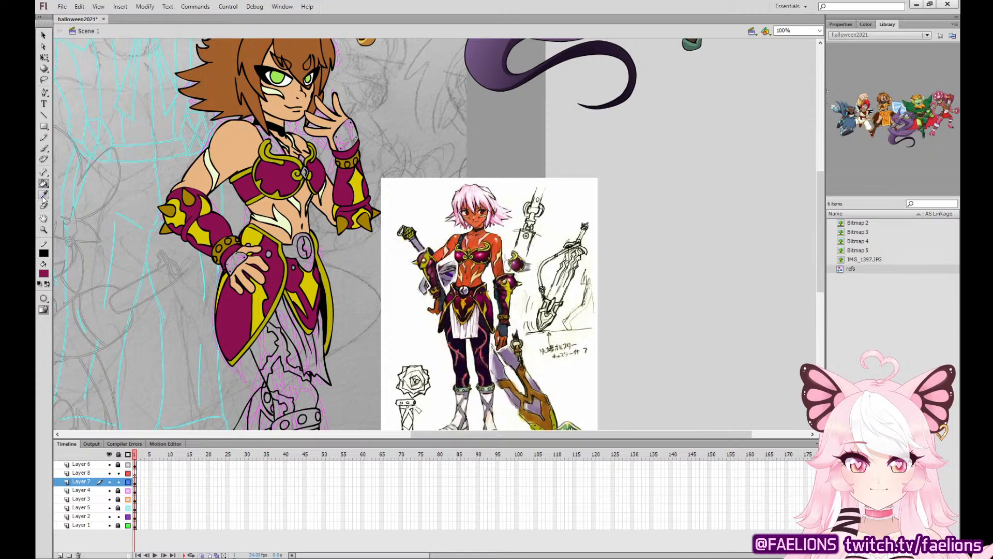
click(502, 332)
click(236, 257)
click(350, 136)
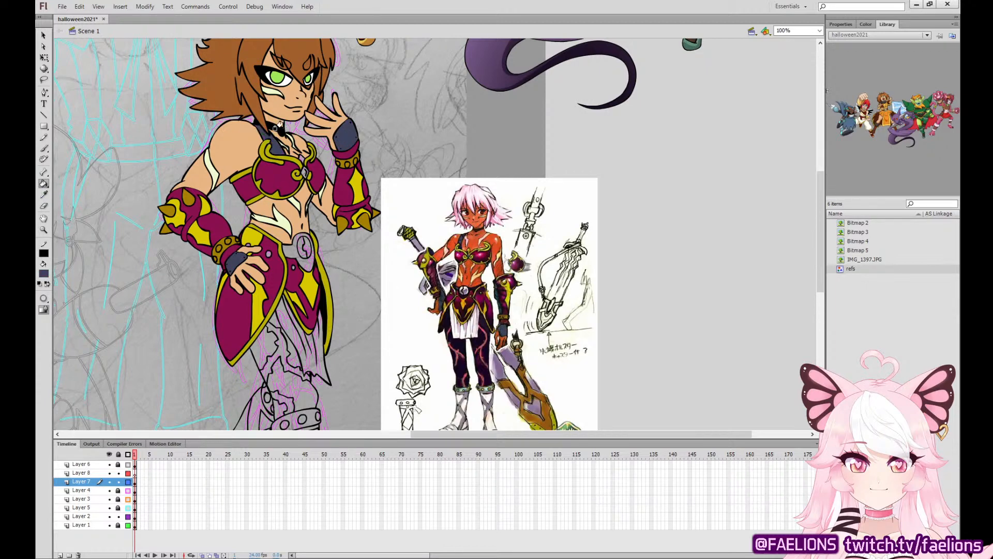
Sample the dark clasp colour from the reference's chest armour and fill the breastplate's centre clasp.
click(44, 195)
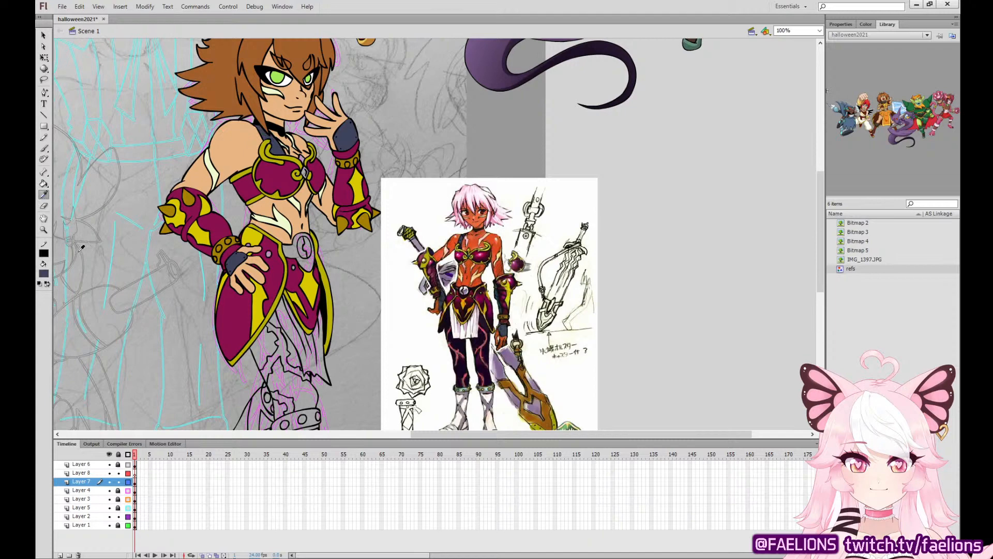
click(470, 257)
click(305, 172)
Try a belt colour sampled from the reference on the belt buckle, and fill it with the gloves' dark slate.
click(44, 195)
click(284, 152)
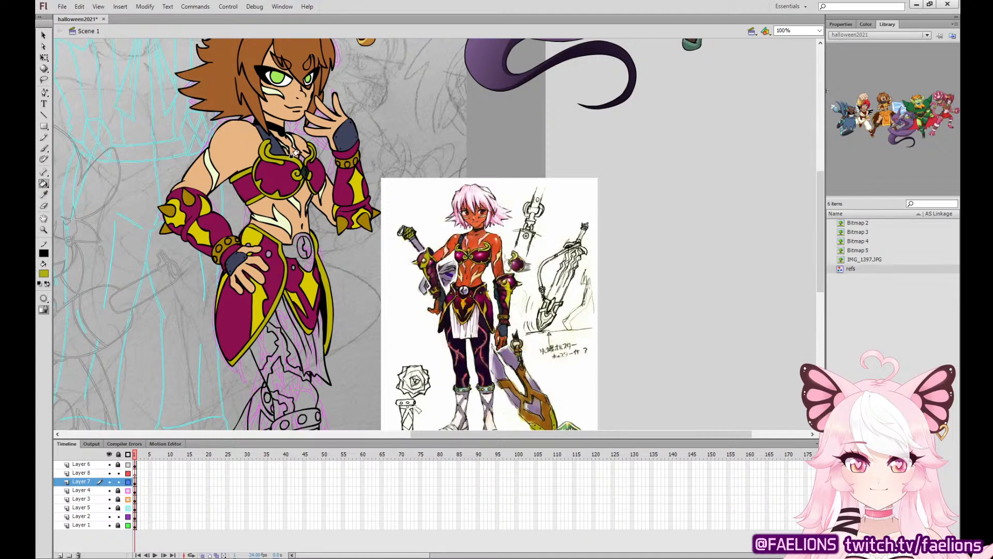
click(43, 195)
click(460, 288)
click(290, 250)
click(44, 195)
click(344, 139)
click(299, 248)
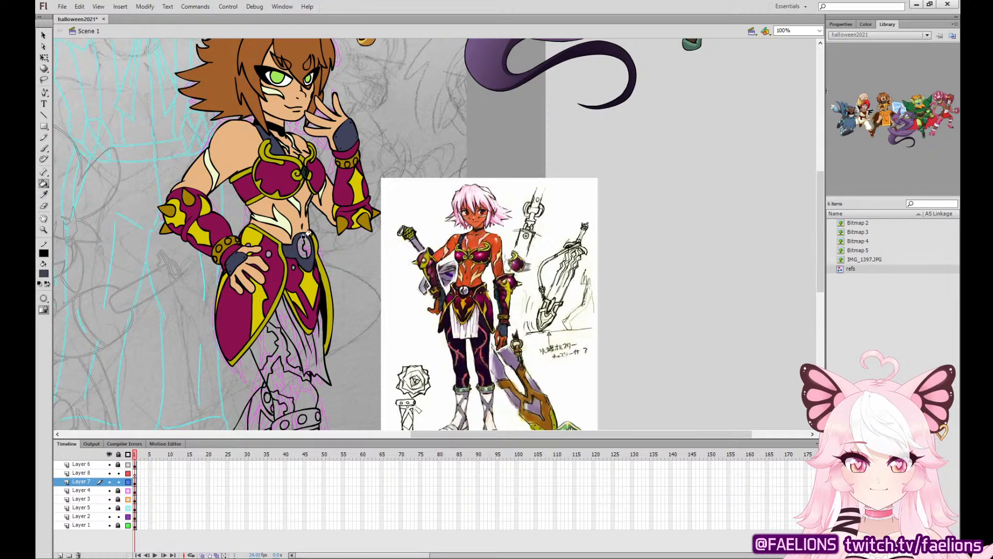
Sample the dark purple of the reference's leggings and fill all sections of the character's leggings.
drag(421, 283, 391, 192)
click(44, 195)
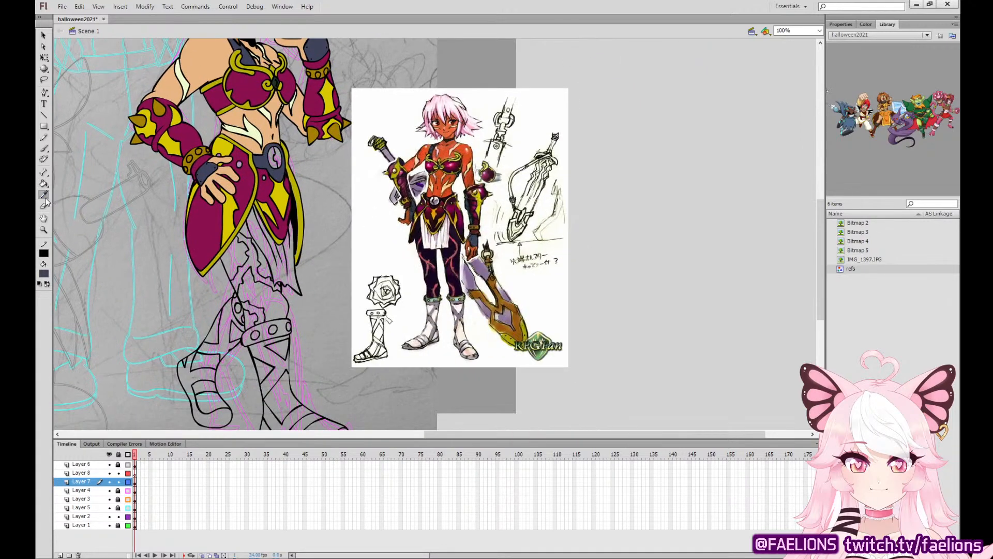
click(454, 269)
click(262, 293)
click(233, 248)
click(248, 269)
click(249, 319)
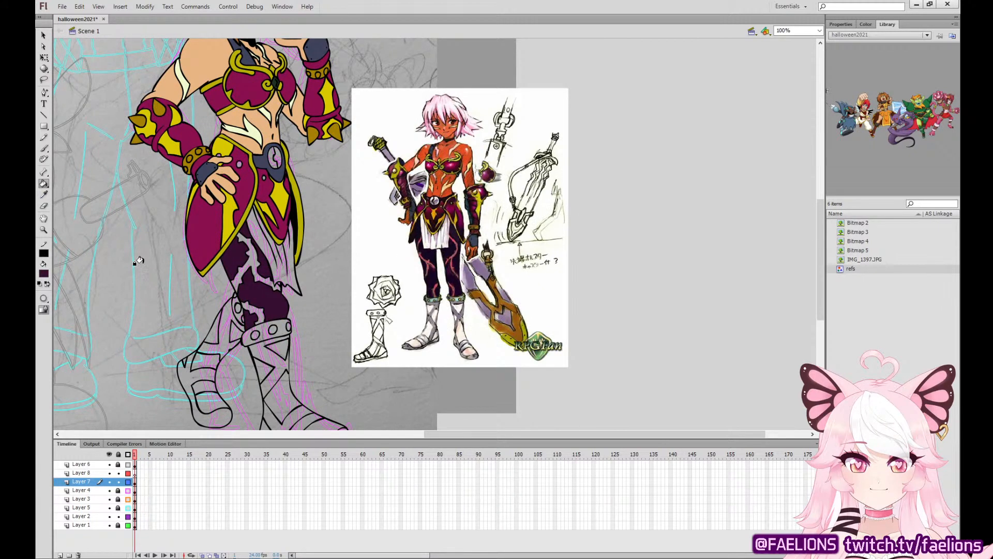
Sample the coral red of the reference's legging markings and fill the jagged markings on the leg.
click(45, 195)
click(458, 264)
click(250, 257)
click(249, 306)
Sample the pale mint of the reference's boot cuff and fill the cuffs below both knees.
click(45, 195)
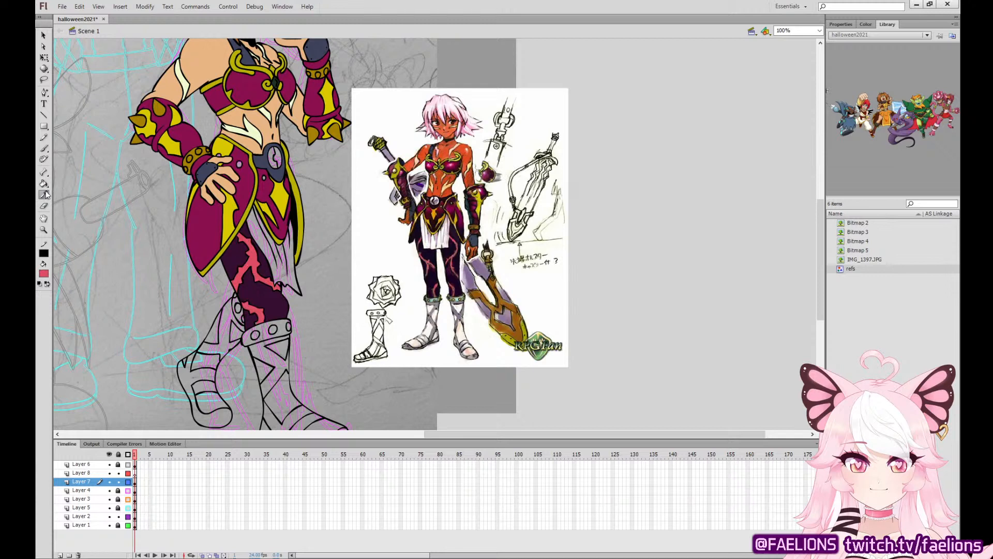
click(460, 299)
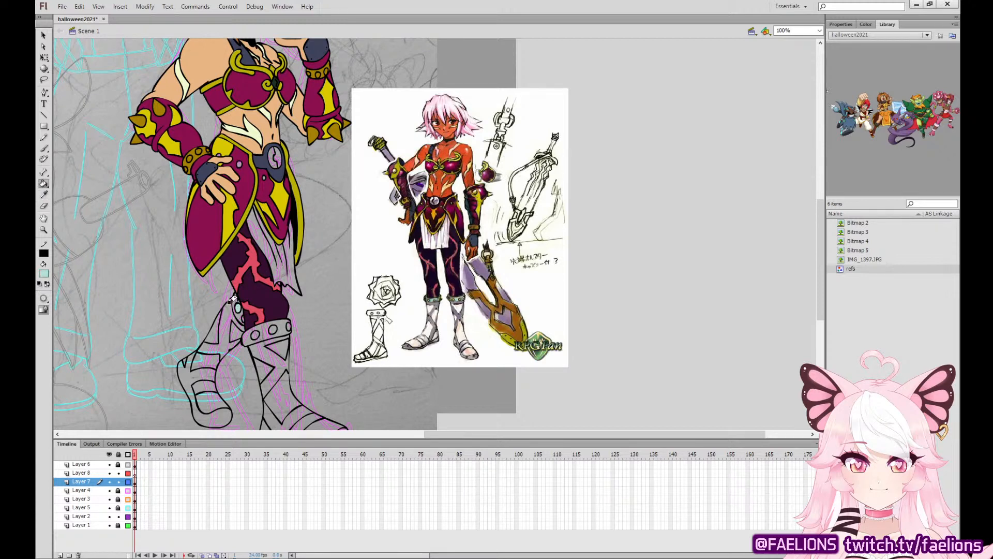
click(238, 306)
click(253, 331)
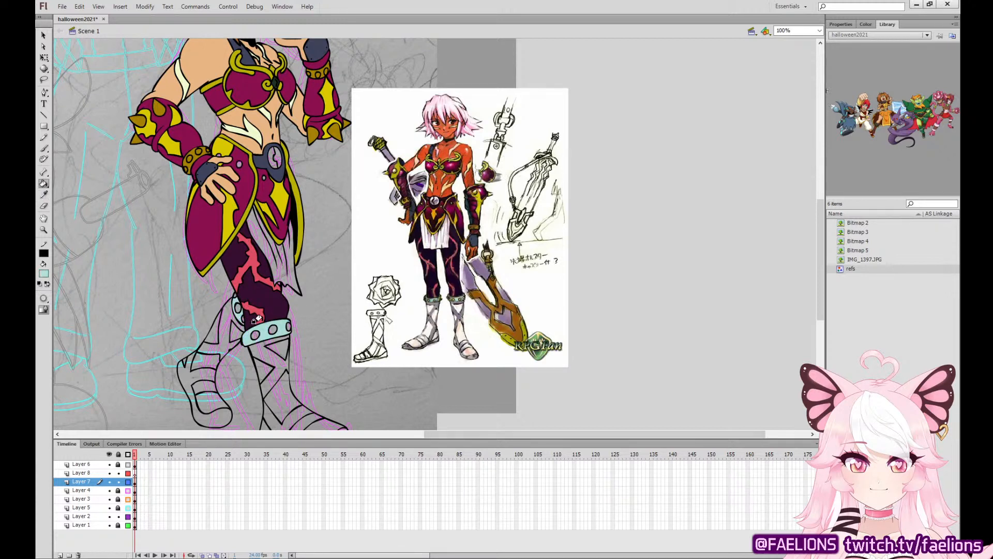
Sample the yellow of the waist armour and fill the round studs on the cuffs.
click(44, 196)
click(270, 192)
click(254, 335)
click(271, 329)
click(286, 326)
Sample a pale pink from the reference's footwear and fill the areas between the sandal straps on both legs.
click(44, 195)
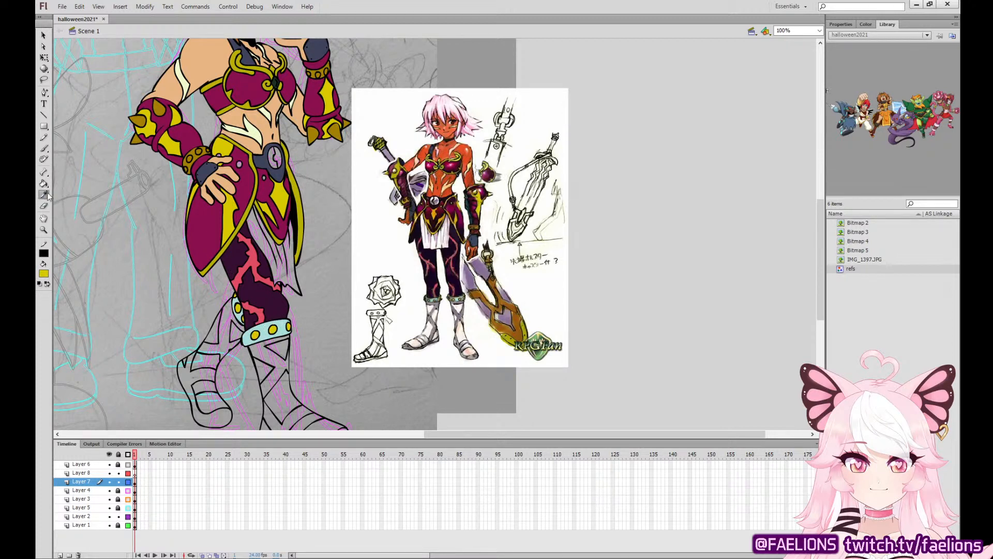
click(462, 328)
click(232, 327)
click(211, 331)
click(205, 360)
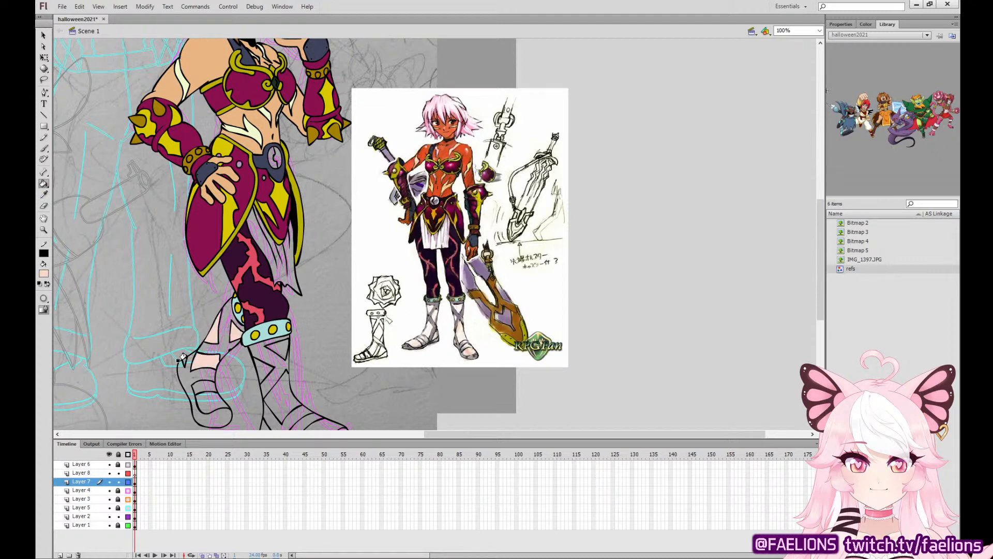
click(182, 359)
click(210, 401)
click(277, 376)
click(263, 368)
click(282, 348)
click(318, 423)
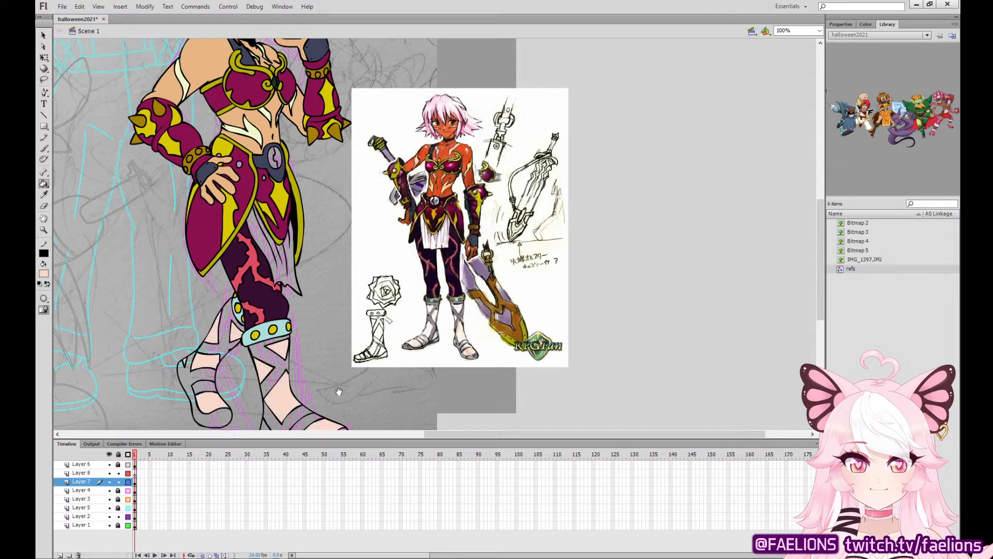
drag(338, 392, 336, 335)
click(262, 372)
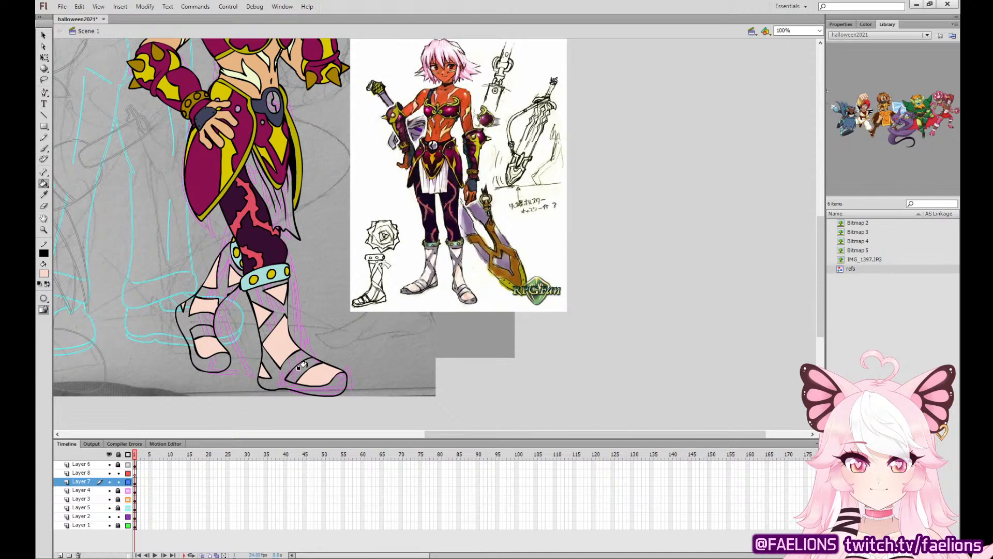
Sample a light lavender grey from the reference's sandal and fill the straps and soles of both sandals.
click(43, 194)
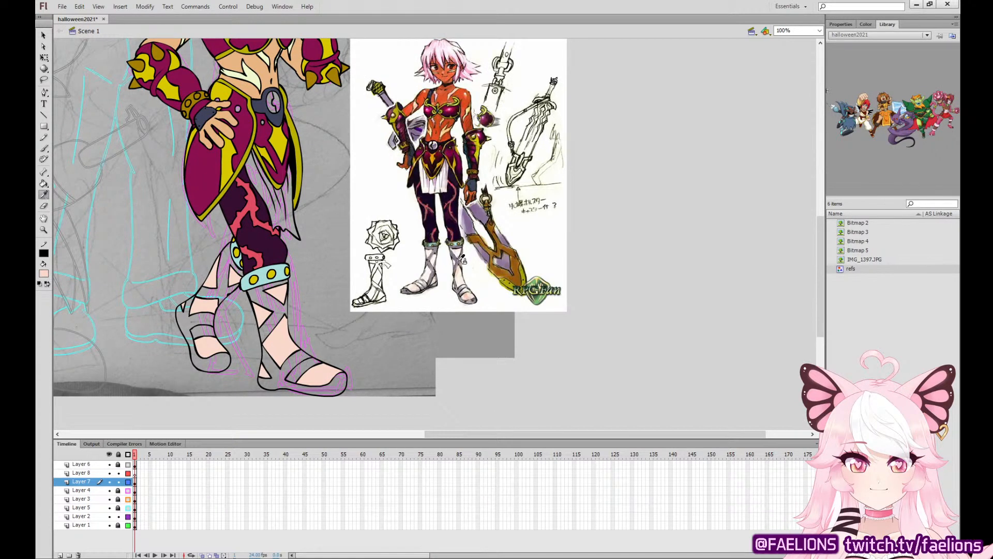
click(467, 290)
click(199, 318)
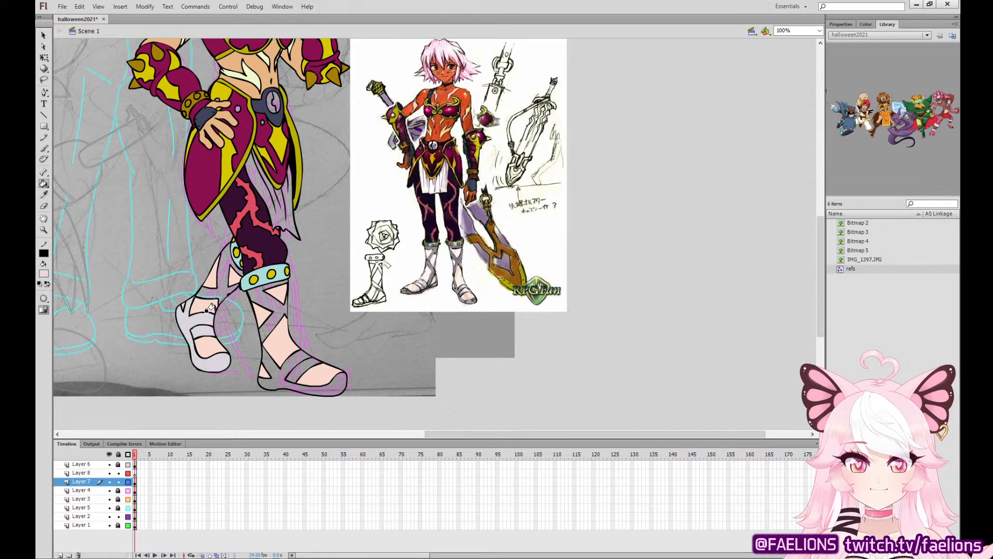
click(220, 269)
click(276, 289)
click(311, 386)
click(303, 367)
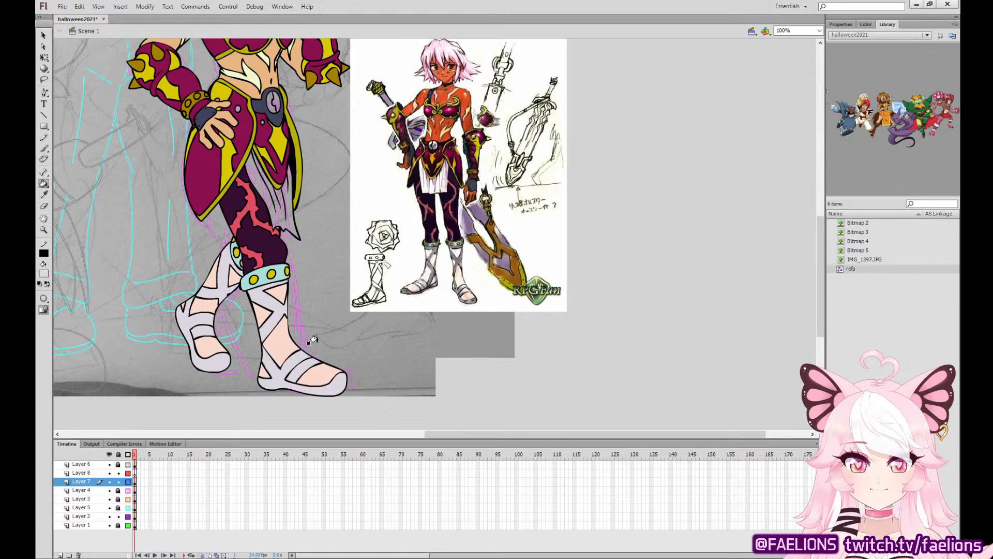
Fill the hanging waist cloth with white sampled from the reference, and pick up the leggings' dark purple.
click(44, 194)
mouse_move(407, 228)
mouse_down()
mouse_move(432, 262)
mouse_move(445, 331)
mouse_up()
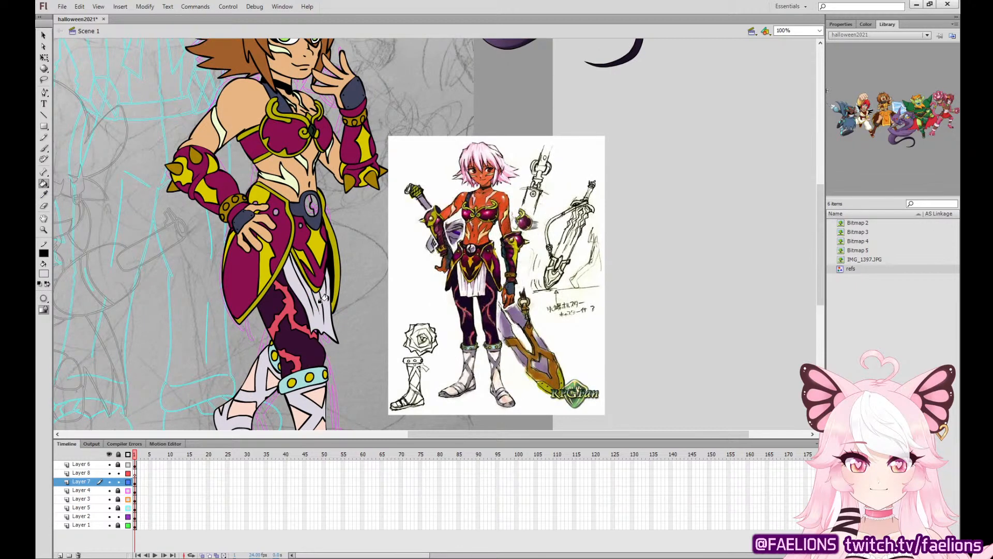
click(44, 195)
click(301, 316)
Delete the pasted reference picture beside the armoured character.
key(ctrl+minus)
key(q)
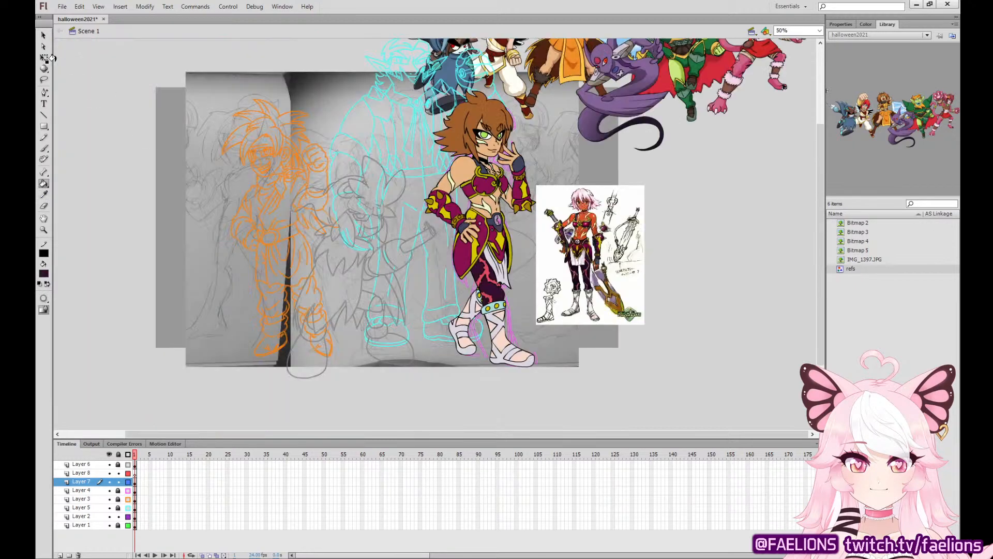
click(600, 239)
key(Delete)
Show Layers 6, 4, 3 and 5 in full colour instead of outlines, and unlock Layer 6.
click(128, 464)
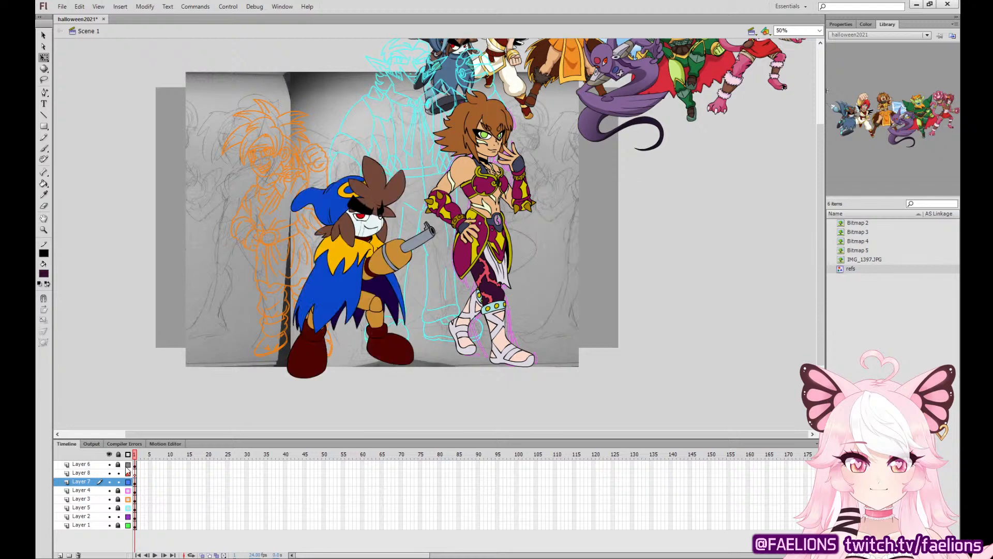
click(118, 464)
drag(127, 491, 128, 508)
Unlock Layer 4 and remove the armoured character's rough sketch lines.
click(135, 482)
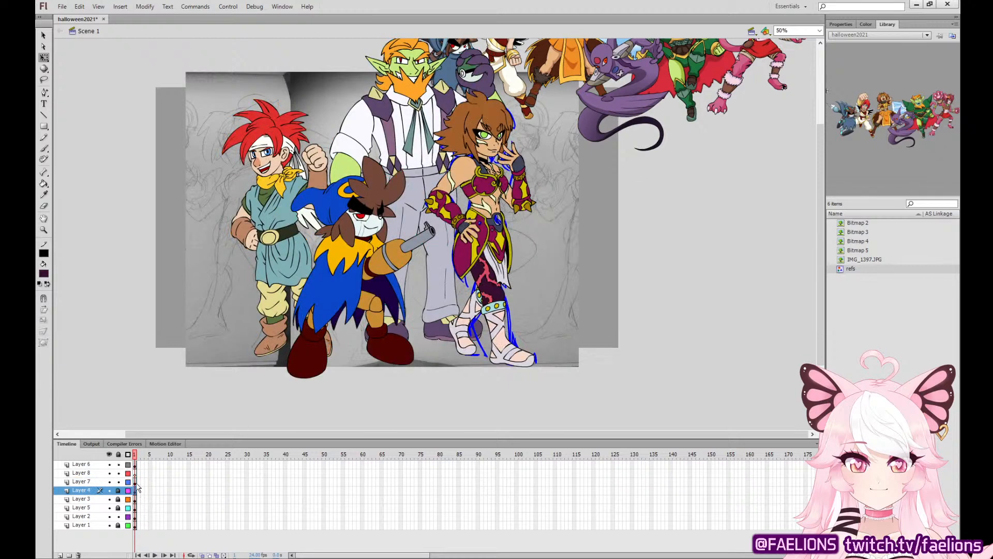
click(135, 490)
click(117, 490)
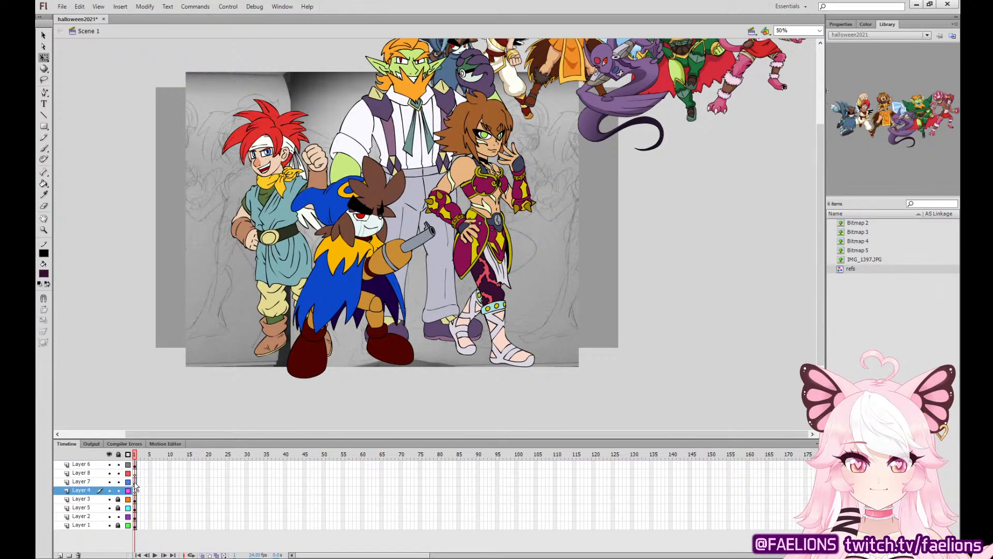
Move the reference line-up of finished characters over the upper-left part of the sketch.
drag(629, 96, 406, 118)
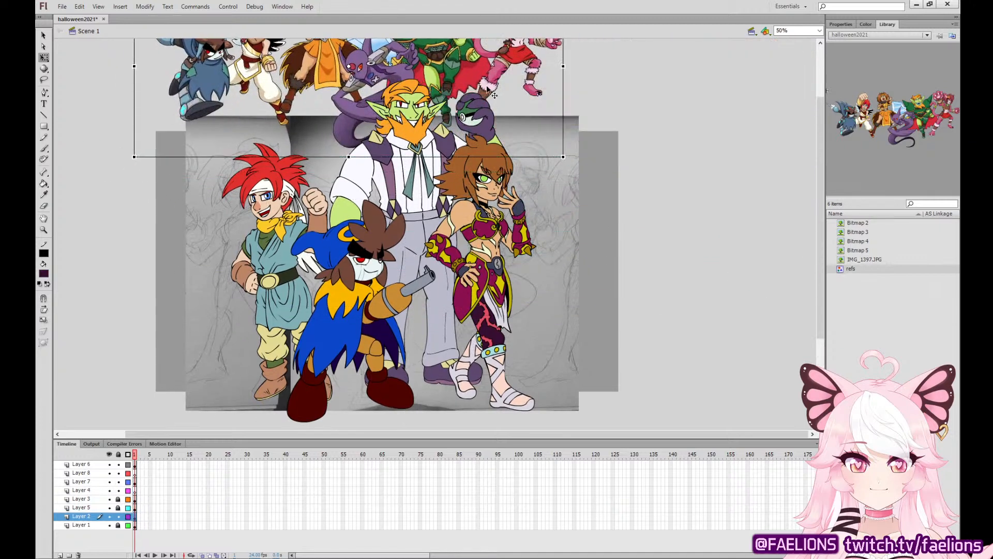
drag(492, 92, 331, 124)
click(624, 301)
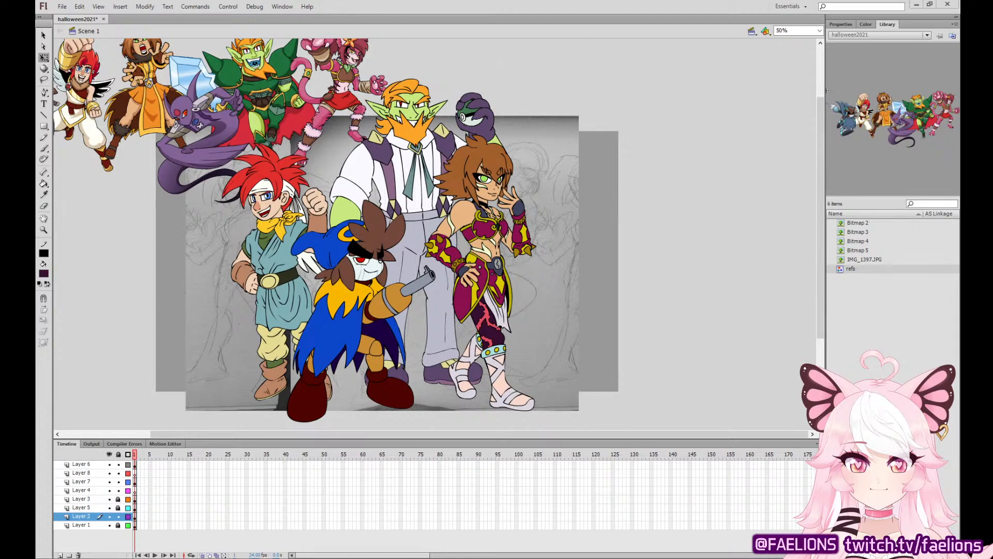
Paste the copied blue-haired character picture into a new document, zoom out to view it, and close the document.
click(70, 16)
double_click(322, 233)
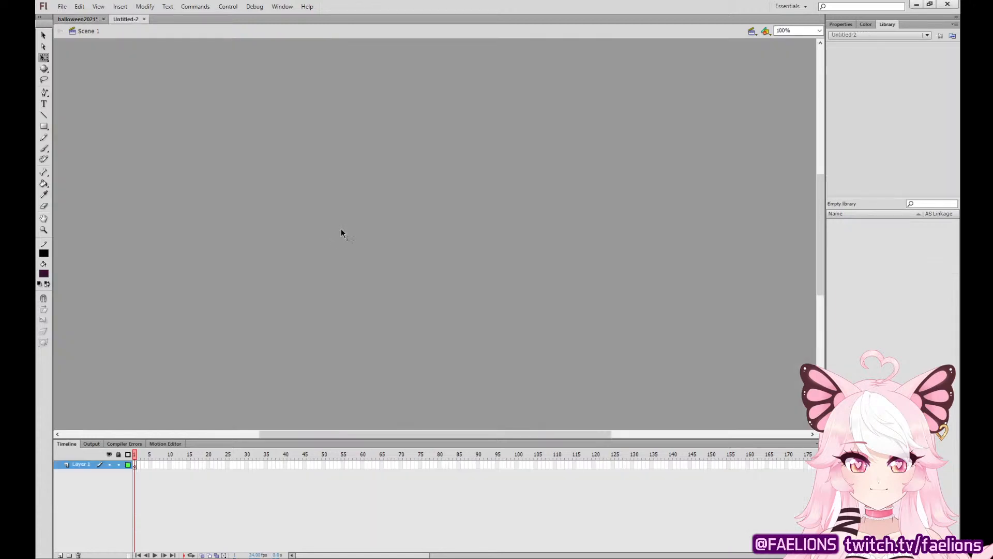
key(ctrl+v)
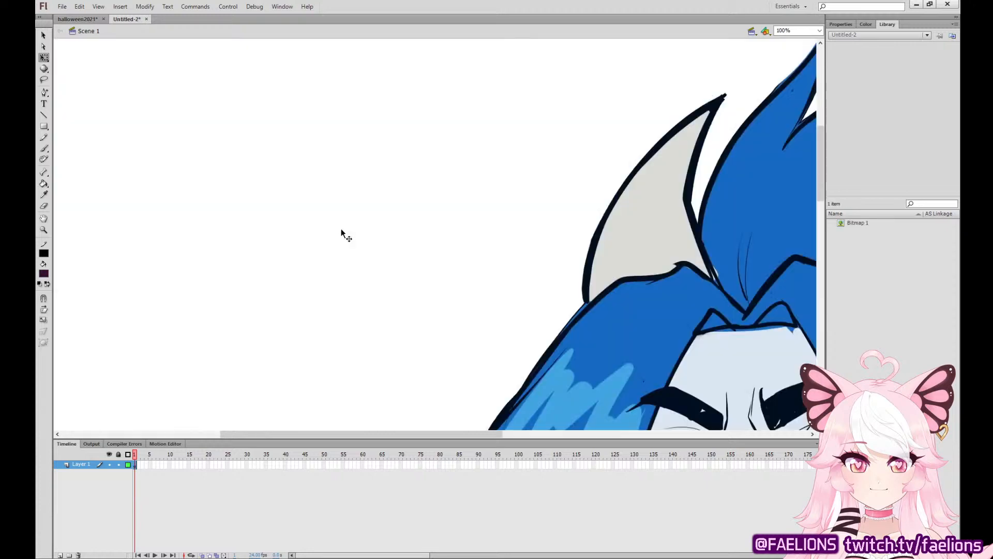
key(ctrl+minus)
key(ctrl+minus)
key(ctrl+minus)
key(ctrl+equal)
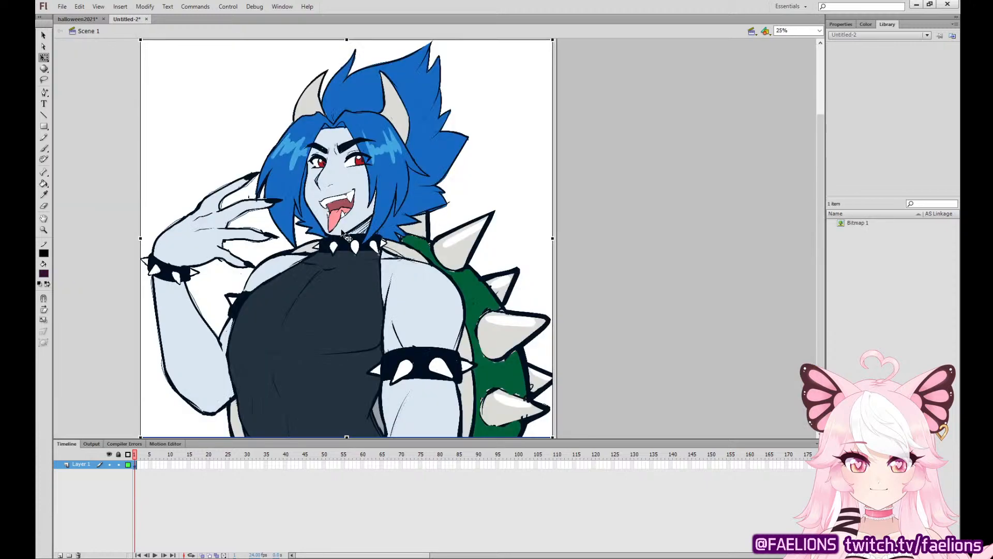
click(109, 283)
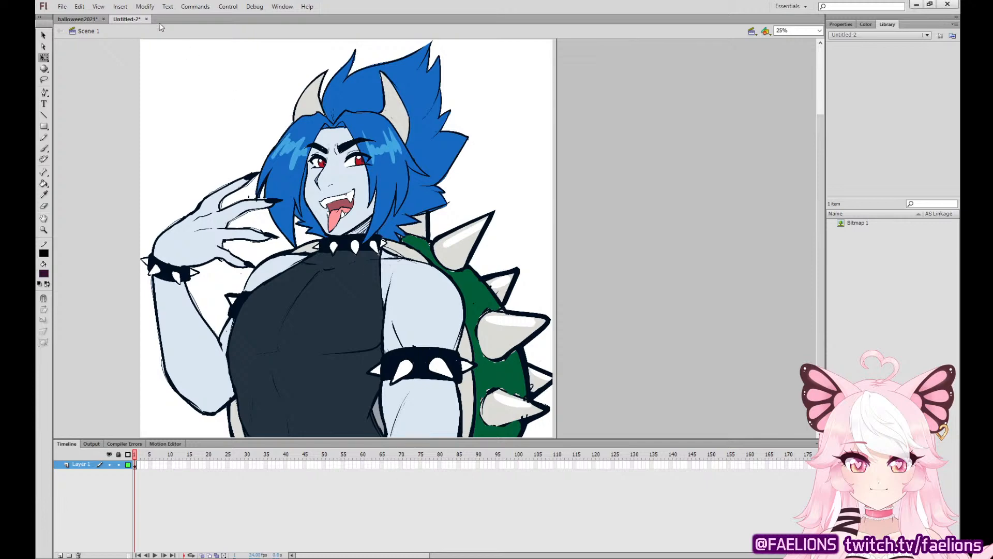
key(ctrl+w)
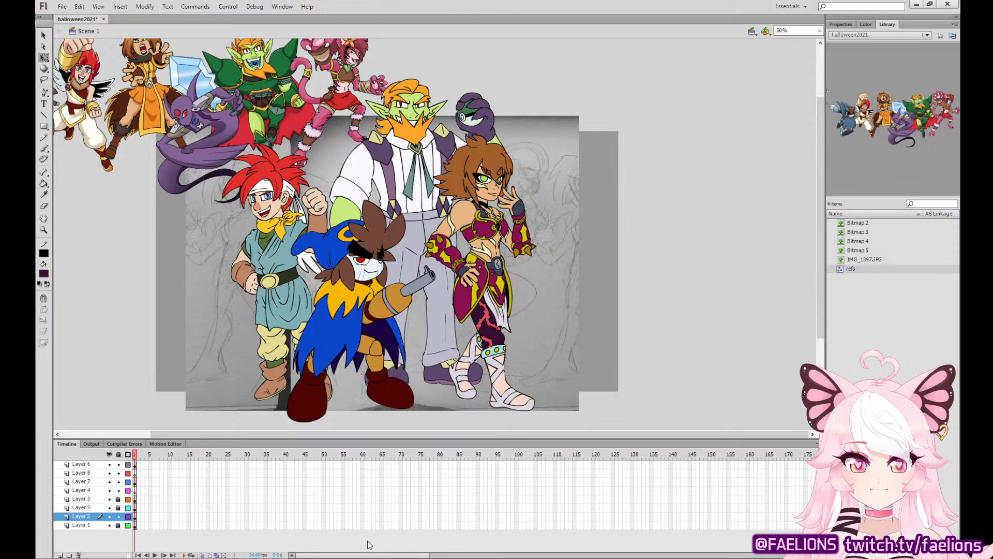
Select the artwork on all layers above the sketch photo and move it to the left.
drag(135, 464, 138, 510)
key(Left)
key(Left)
key(Left)
key(Left)
key(Left)
key(Left)
key(Left)
key(Left)
key(Left)
key(Left)
key(Left)
key(Left)
key(Left)
key(Left)
key(Left)
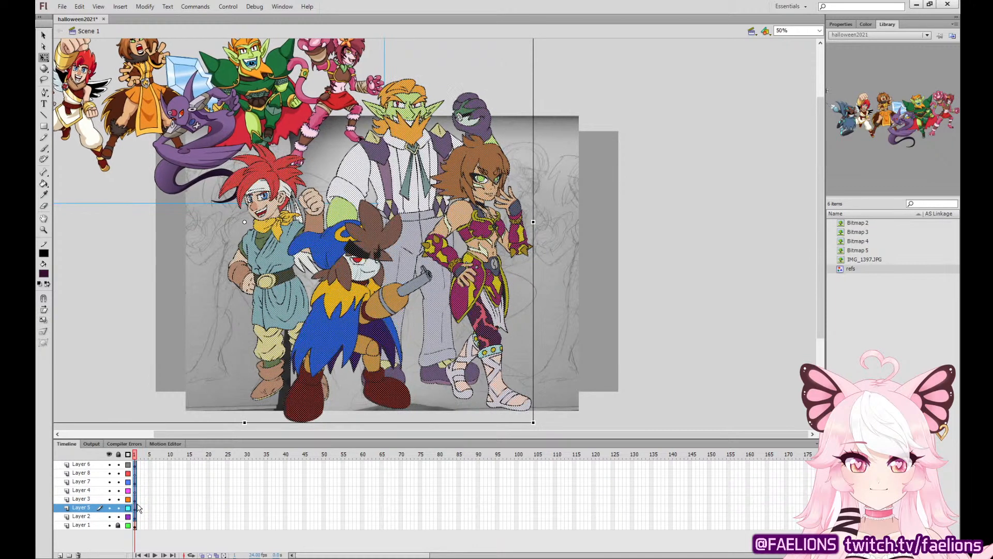
drag(519, 235, 482, 238)
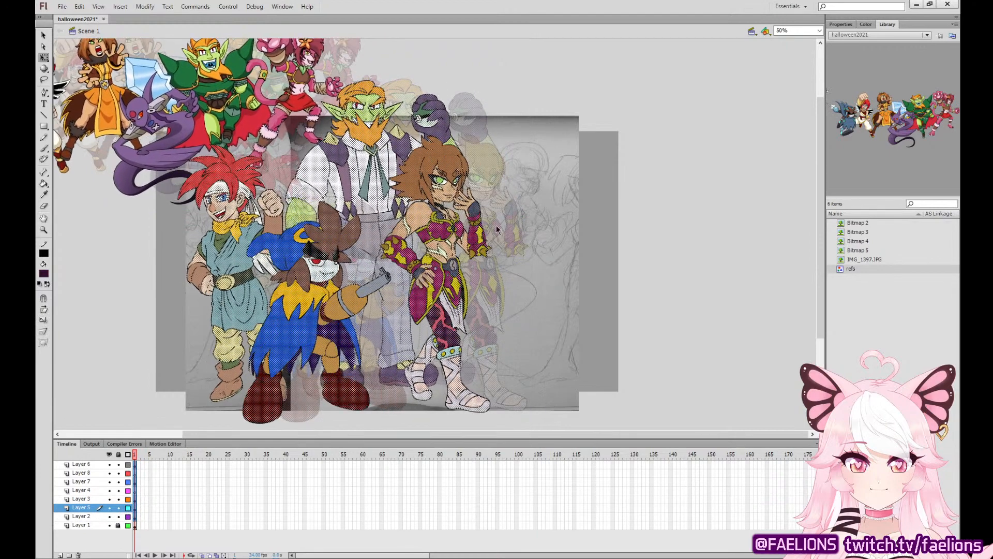
click(565, 218)
Unlock Layer 1, enlarge the background sketch photo and reposition it behind the coloured characters.
click(118, 525)
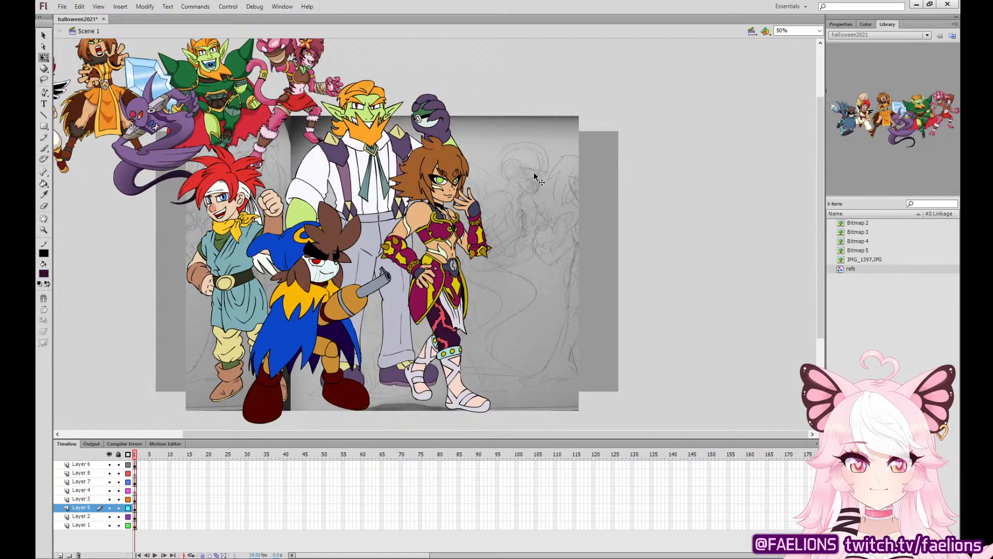
click(534, 177)
drag(579, 116, 611, 93)
drag(572, 172, 563, 168)
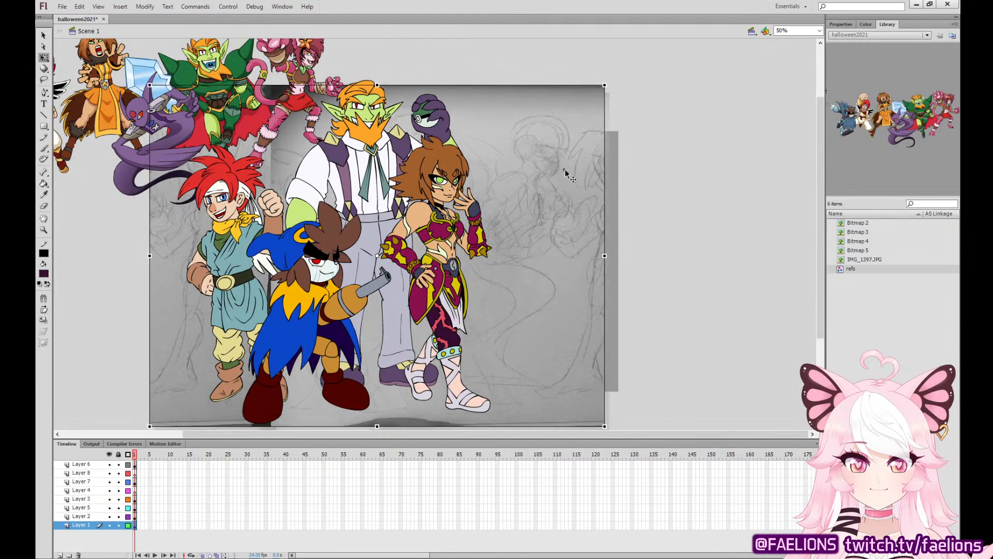
drag(600, 89, 609, 83)
mouse_move(575, 140)
mouse_down()
mouse_move(568, 148)
mouse_move(572, 137)
mouse_up()
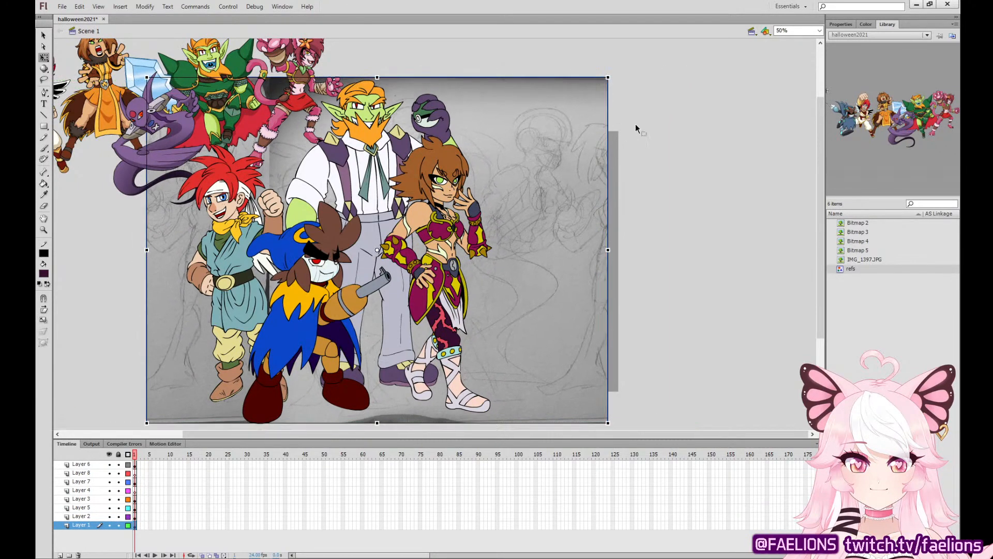
click(641, 260)
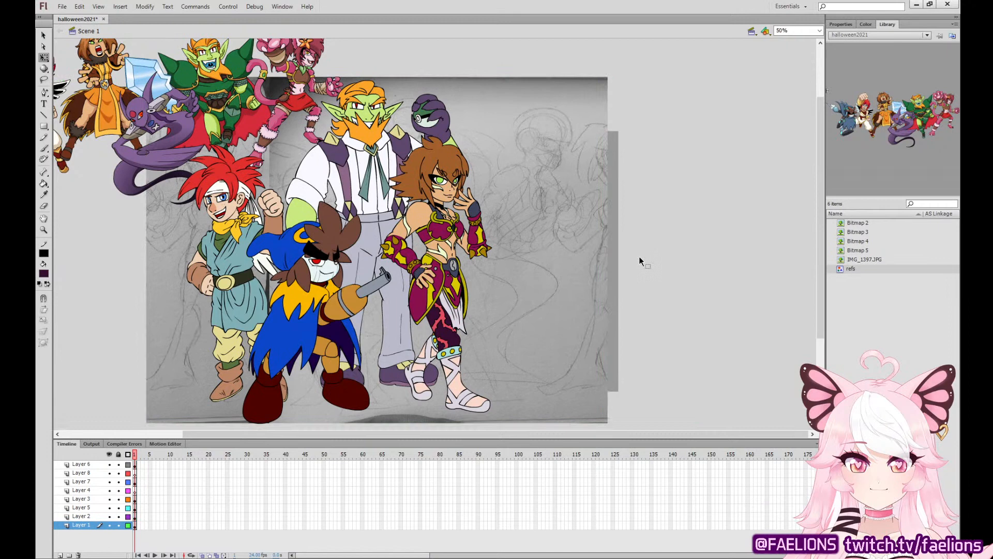
Move the reference line-up of finished characters above the right side of the sketch photo.
drag(211, 126, 644, 72)
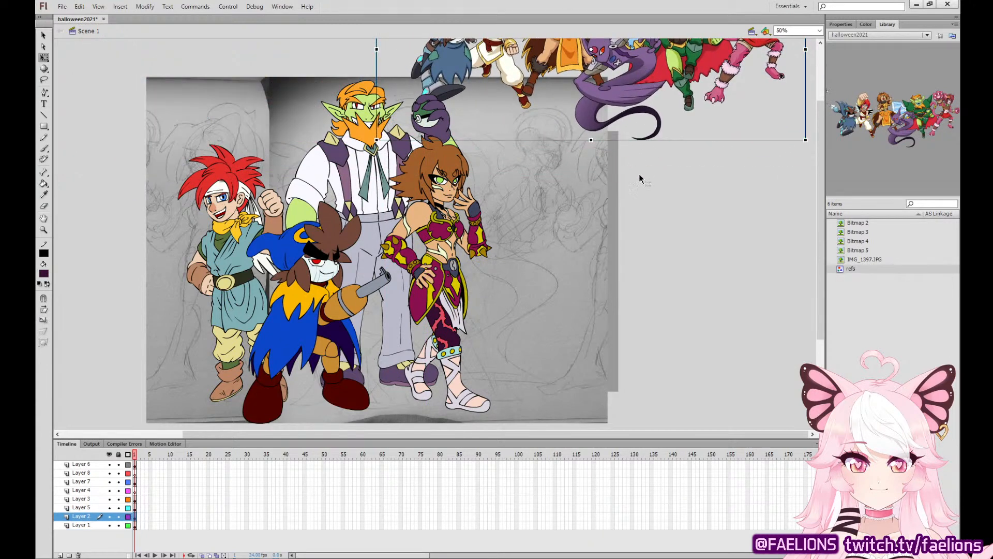
click(644, 179)
Paste the blue-helmeted character reference picture onto Layer 5 and move it beside the lower right of the sketch photo.
click(134, 490)
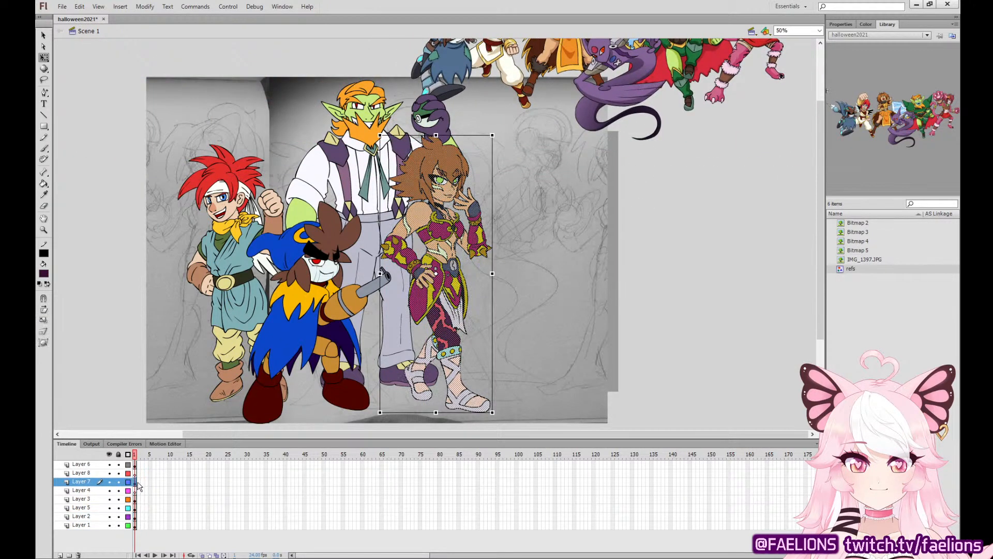
click(135, 508)
click(135, 490)
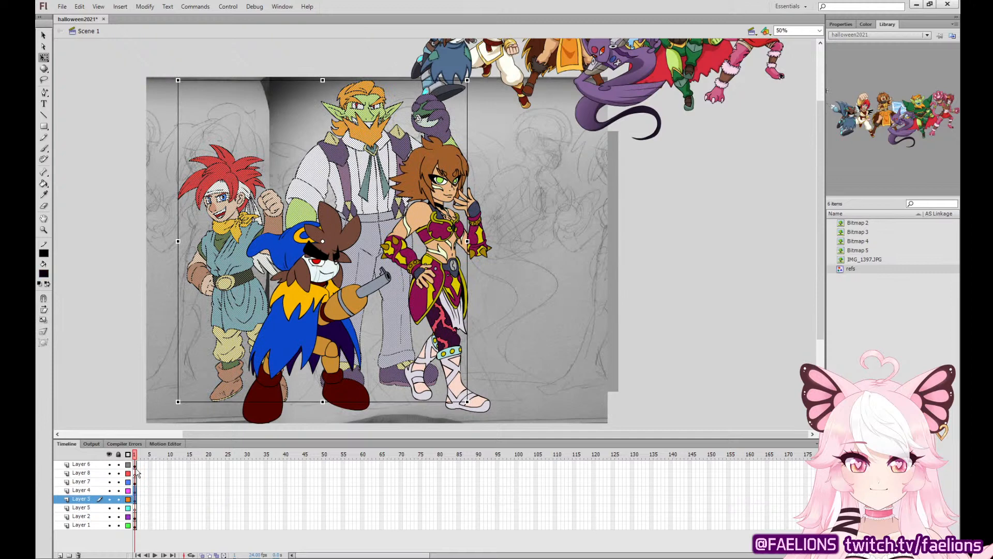
click(136, 500)
click(136, 508)
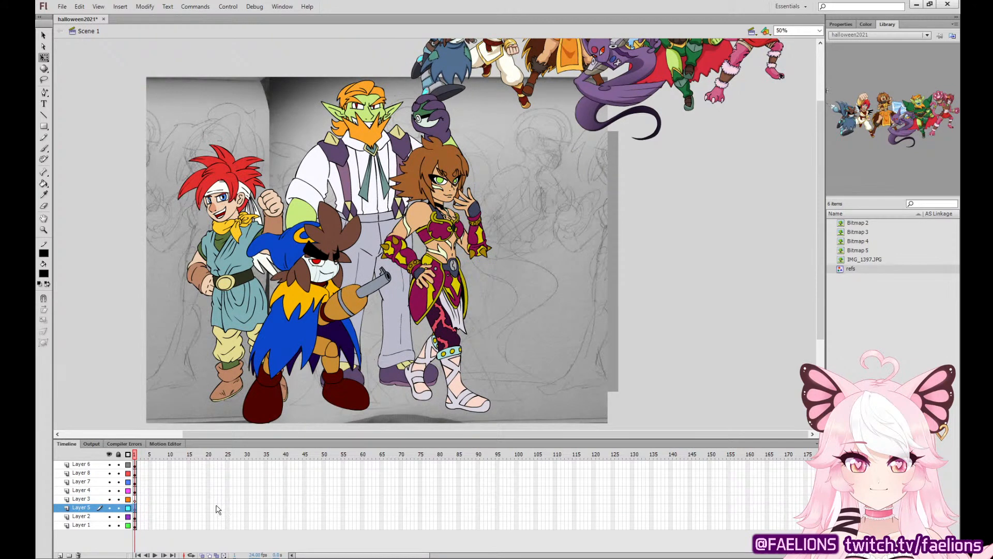
key(ctrl+v)
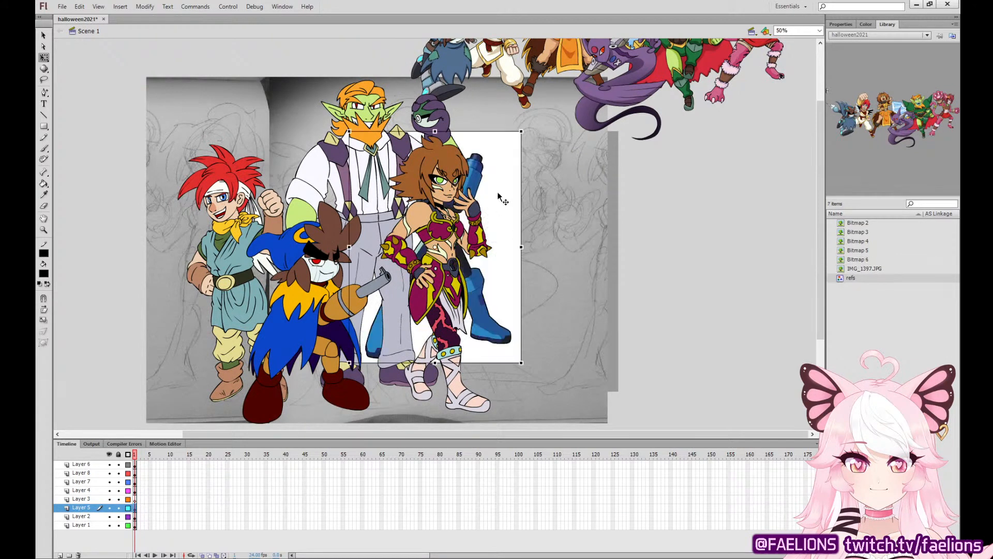
mouse_move(499, 195)
mouse_down()
mouse_move(775, 192)
mouse_move(521, 303)
mouse_move(586, 360)
mouse_up()
click(684, 383)
Shrink the pasted reference picture to about half its size and place it just right of the sketched helmeted character.
key(ctrl+equal)
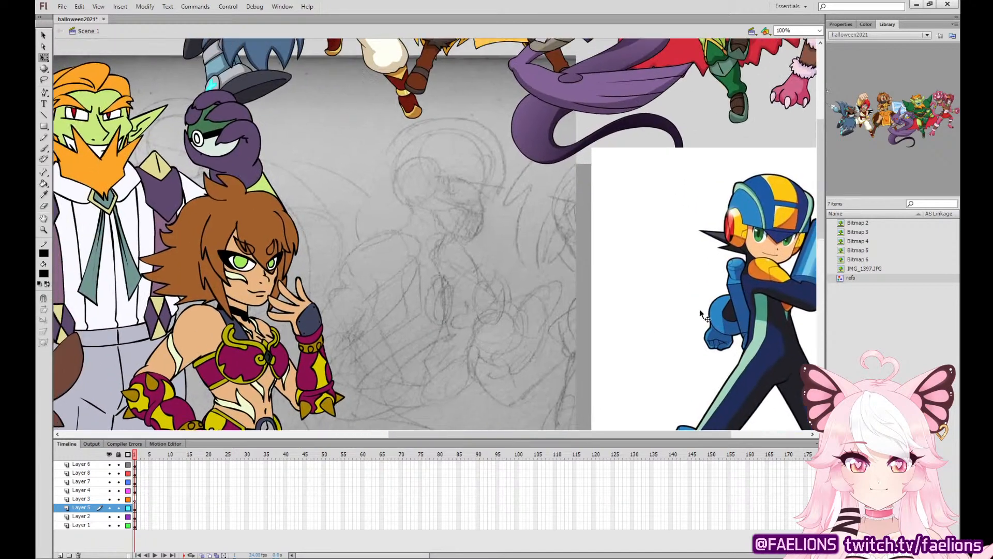
drag(649, 315, 501, 277)
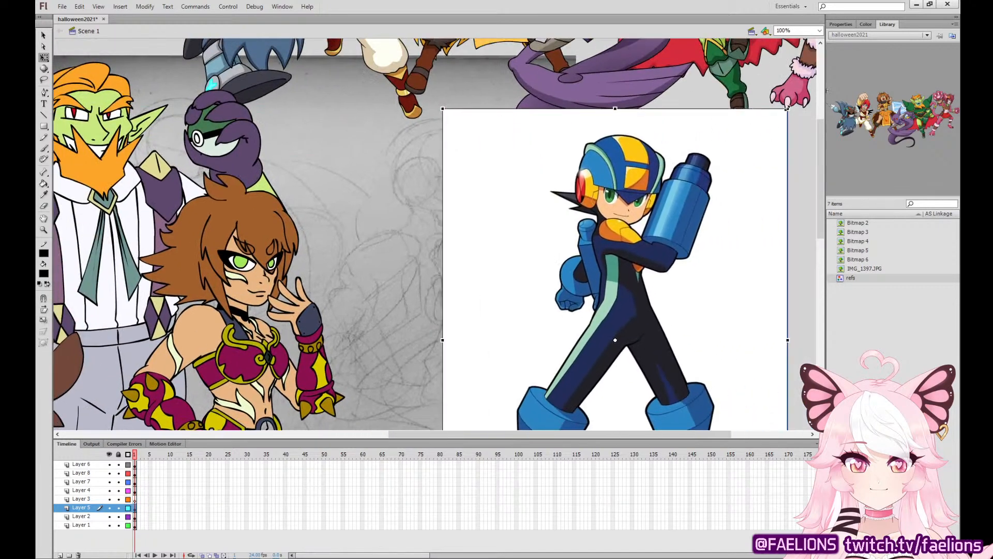
drag(787, 108, 712, 154)
drag(648, 291, 691, 259)
click(757, 273)
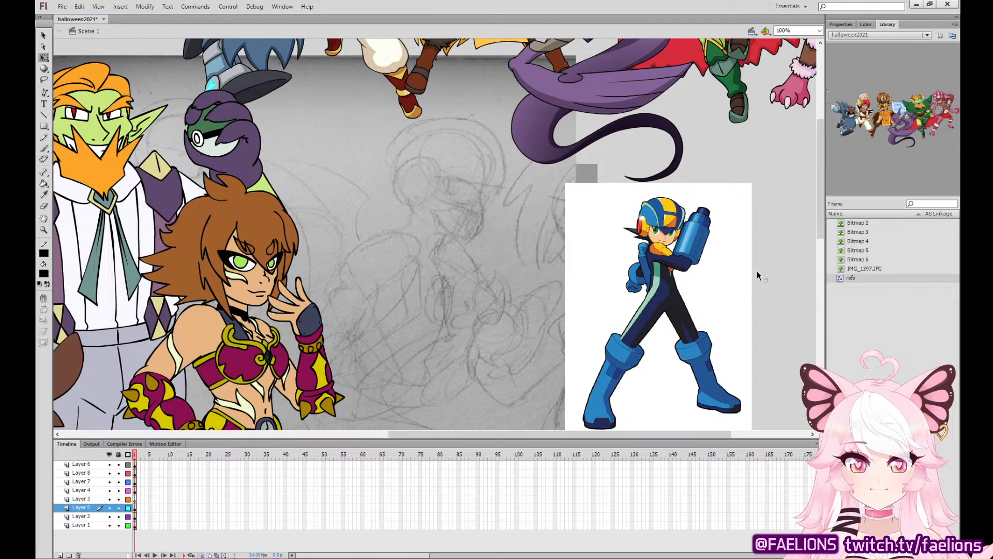
On Layer 3, ink the outer circle of the sketched helmet's ear disc in black and smooth the joint at its top.
key(ctrl+=)
drag(729, 300, 554, 350)
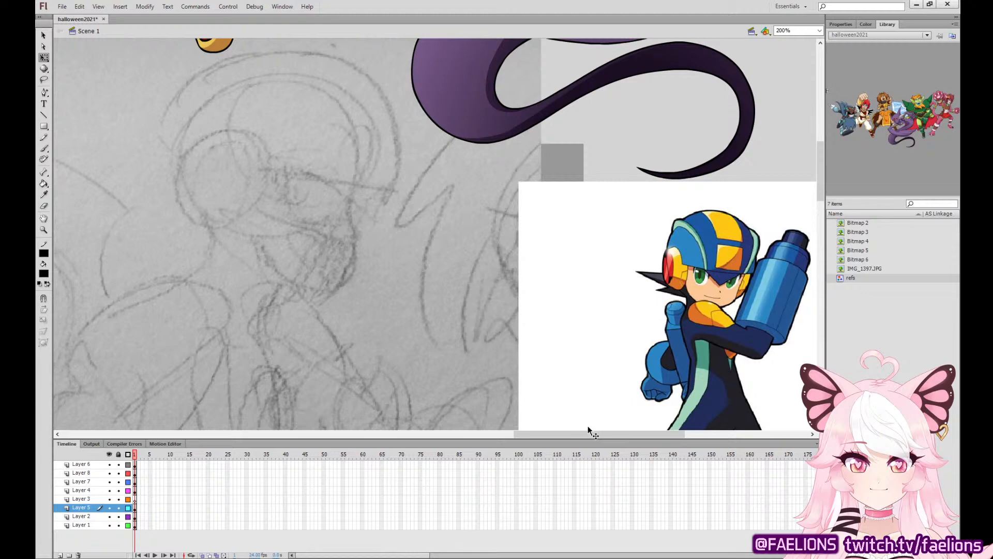
drag(588, 426, 526, 427)
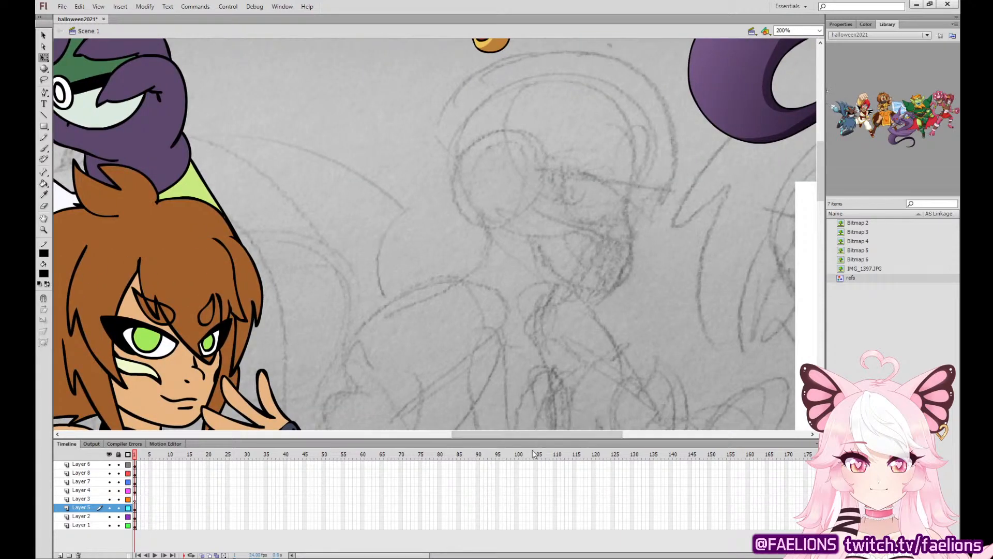
click(46, 147)
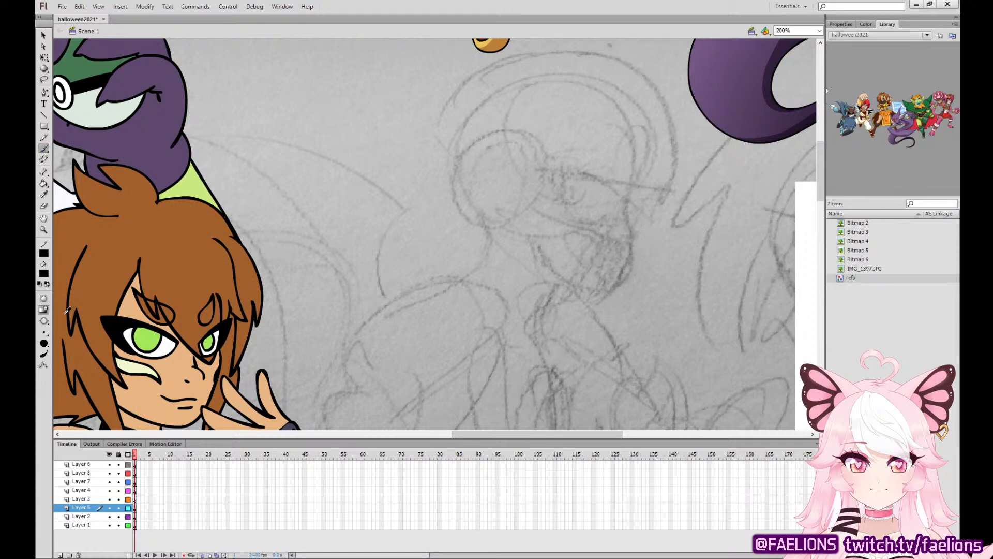
click(133, 499)
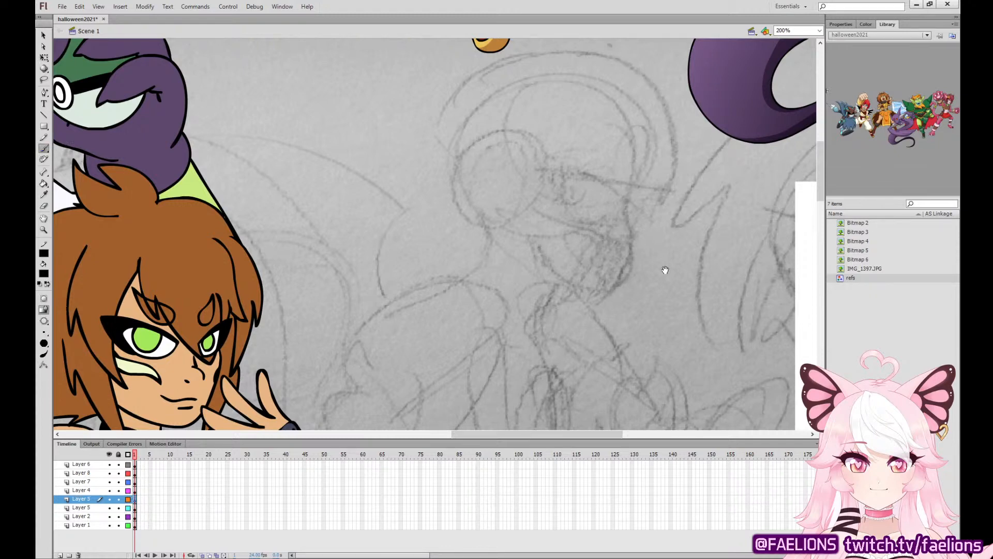
drag(661, 271, 377, 277)
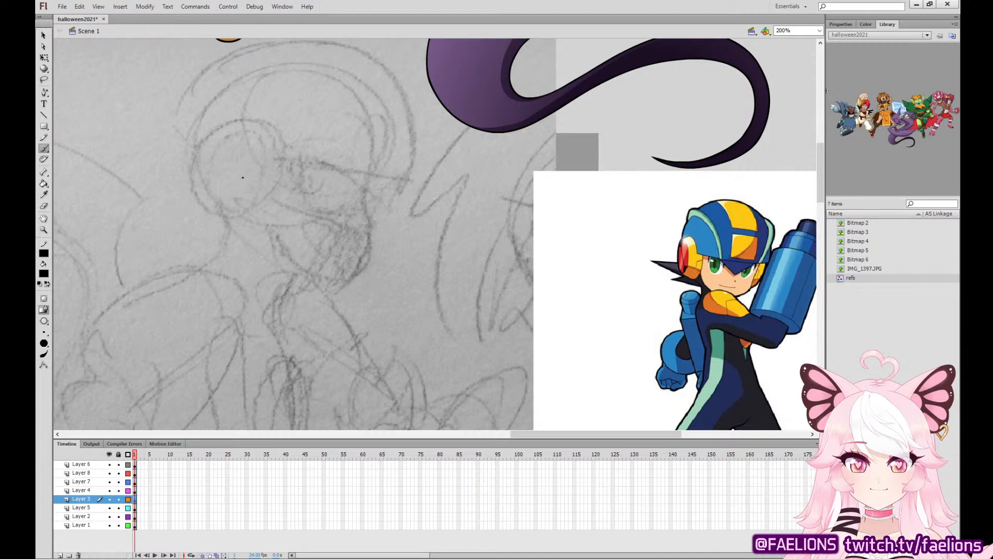
mouse_move(247, 118)
mouse_down()
mouse_move(199, 146)
mouse_move(197, 194)
mouse_move(234, 218)
mouse_move(255, 217)
mouse_move(284, 186)
mouse_move(280, 139)
mouse_move(247, 118)
mouse_up()
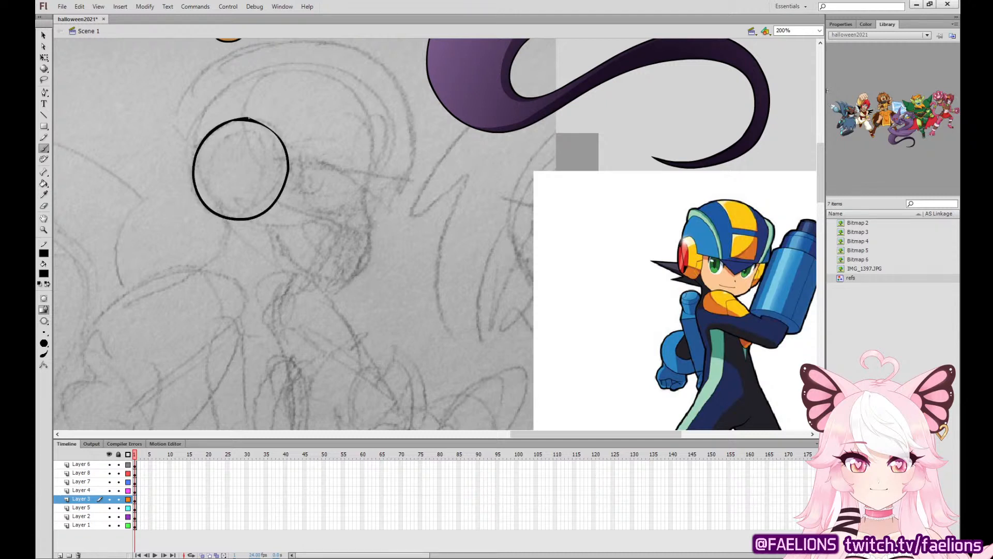
click(43, 36)
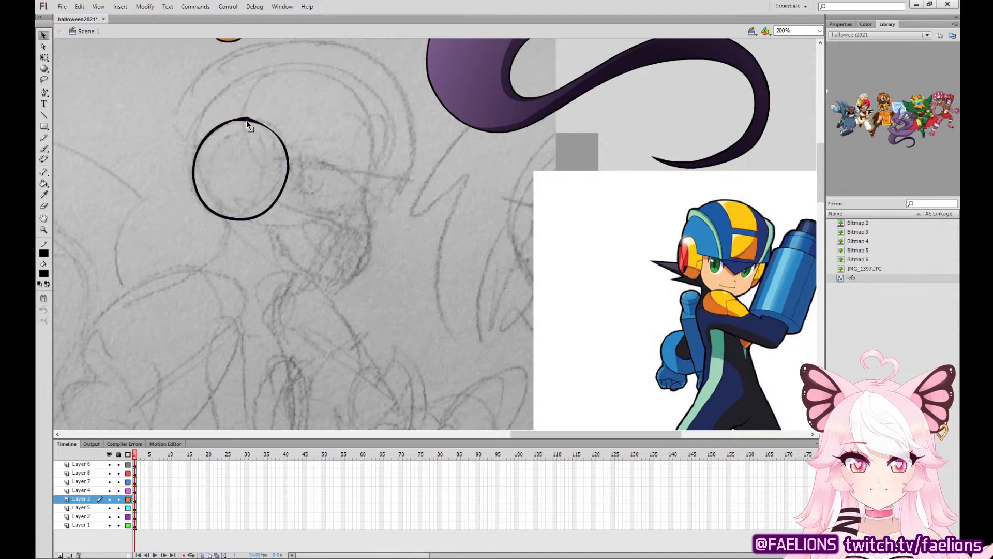
click(43, 149)
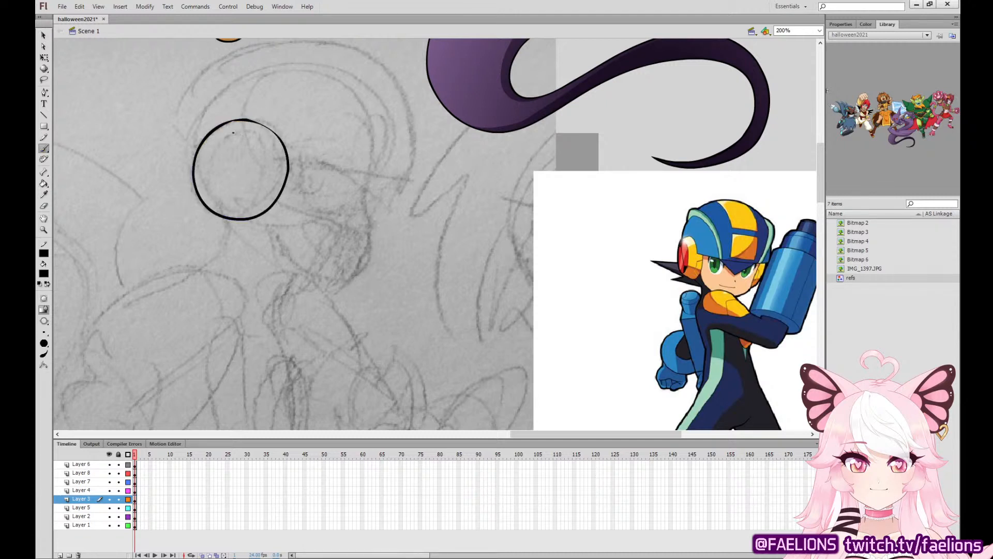
Ink an inner ring and diagonal bar inside the ear disc and fill the bar's two wedge-shaped ends with black.
mouse_move(229, 131)
mouse_down()
mouse_move(201, 157)
mouse_move(201, 190)
mouse_move(228, 208)
mouse_move(260, 196)
mouse_move(266, 146)
mouse_move(227, 130)
mouse_move(206, 147)
mouse_move(222, 134)
mouse_up()
mouse_move(260, 191)
mouse_down()
mouse_move(246, 188)
mouse_move(246, 203)
mouse_up()
drag(221, 150, 247, 192)
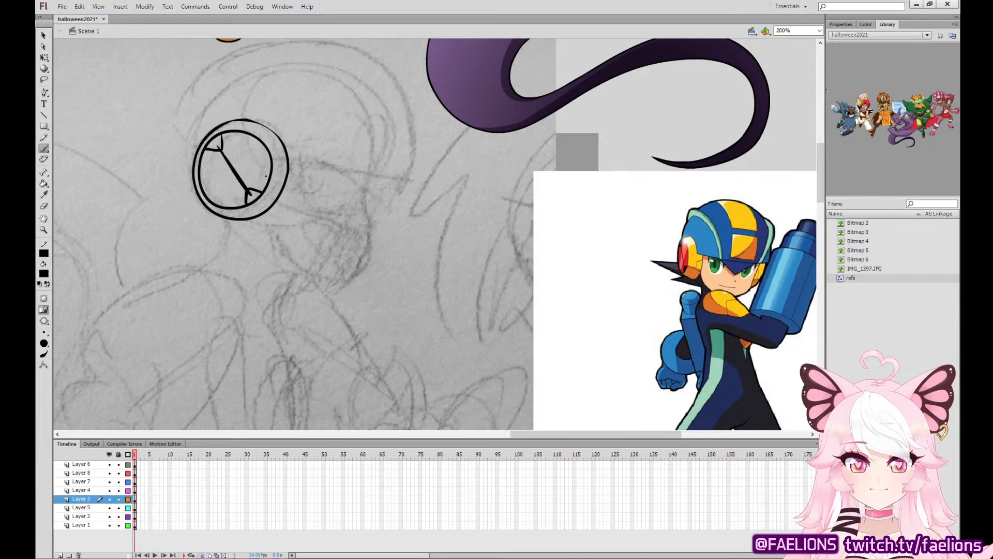
click(43, 183)
click(212, 143)
click(252, 196)
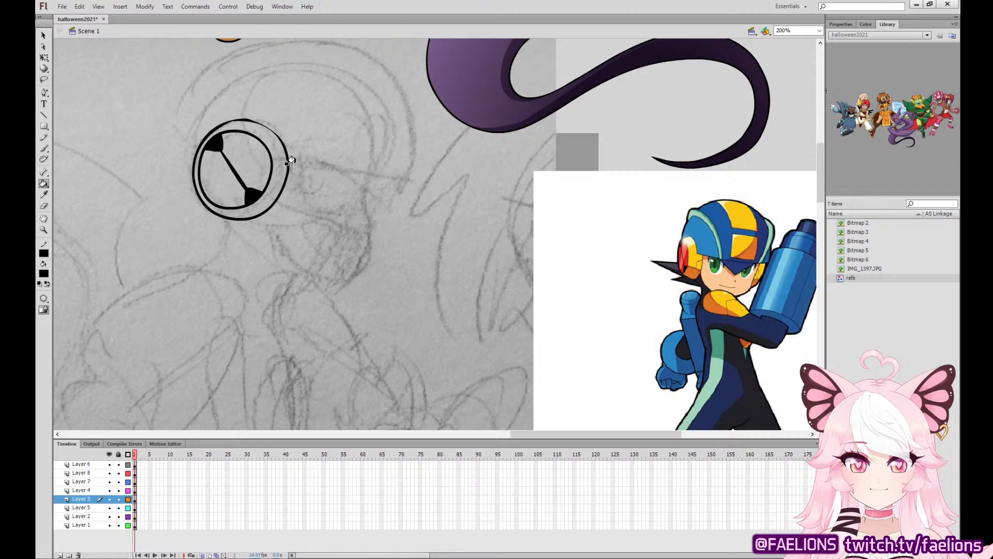
Ink the helmet dome with a double-line band, a front rim running from the ear disc, and the outer curve of the crest.
click(44, 148)
drag(289, 164, 376, 174)
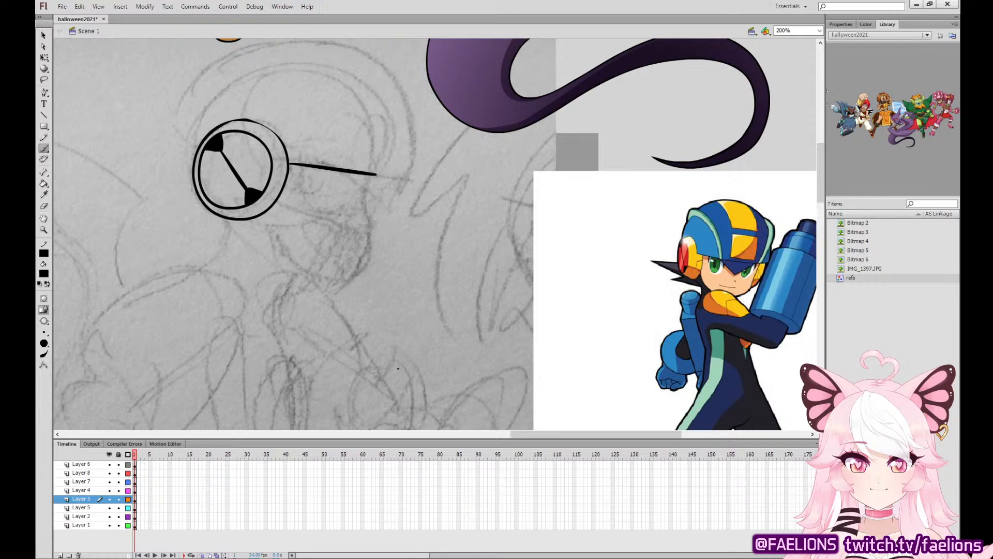
key(ctrl+z)
mouse_move(363, 176)
mouse_down()
mouse_move(381, 121)
mouse_move(362, 80)
mouse_move(328, 54)
mouse_move(291, 48)
mouse_move(236, 64)
mouse_move(199, 99)
mouse_move(187, 161)
mouse_move(198, 196)
mouse_up()
key(ctrl+z)
mouse_move(365, 175)
mouse_down()
mouse_move(381, 136)
mouse_move(364, 87)
mouse_move(326, 57)
mouse_move(270, 48)
mouse_move(227, 60)
mouse_move(192, 101)
mouse_move(181, 155)
mouse_move(198, 197)
mouse_up()
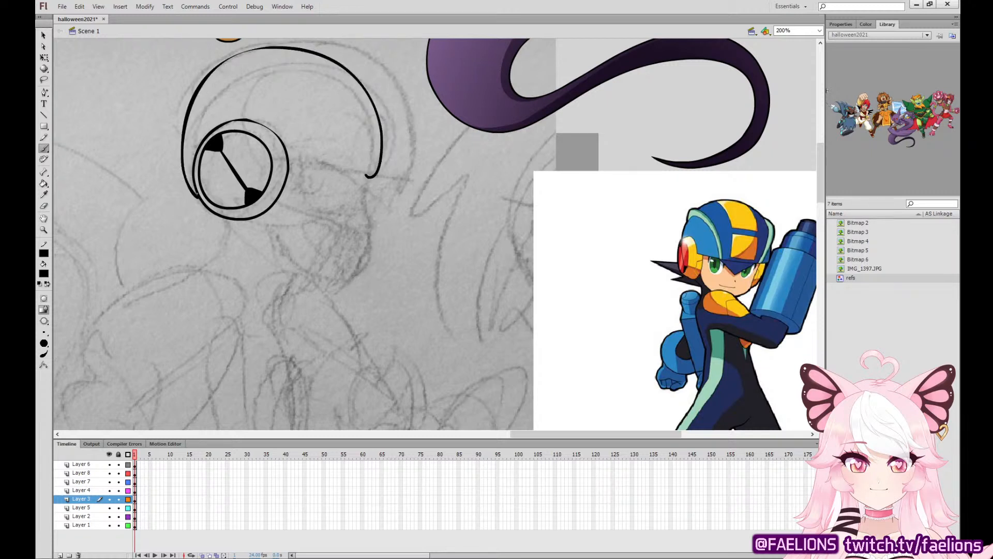
mouse_move(368, 173)
mouse_down()
mouse_move(371, 126)
mouse_move(350, 82)
mouse_move(315, 59)
mouse_move(270, 53)
mouse_move(236, 61)
mouse_move(200, 97)
mouse_move(194, 194)
mouse_up()
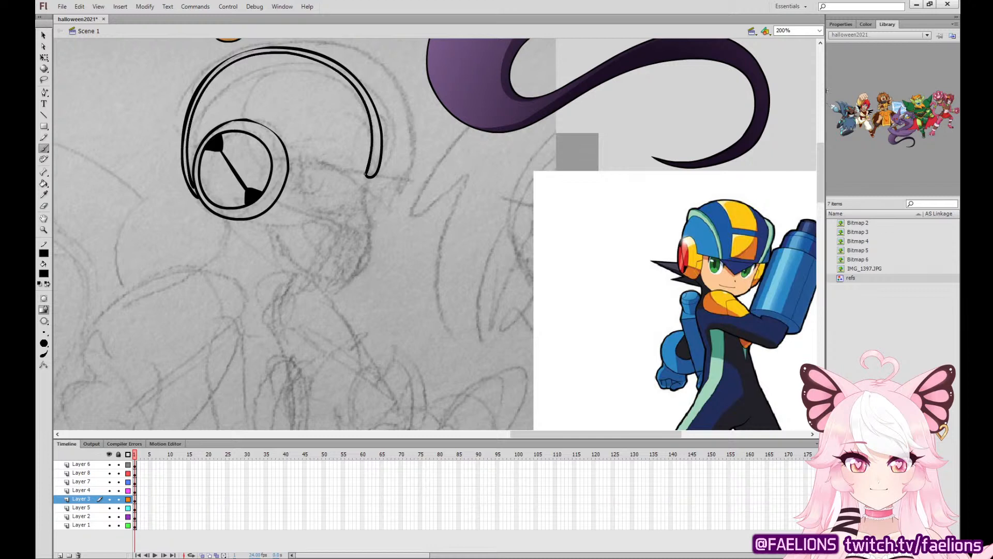
drag(365, 174, 288, 160)
mouse_move(373, 176)
mouse_down()
mouse_move(407, 179)
mouse_move(414, 133)
mouse_move(403, 86)
mouse_move(371, 54)
mouse_move(301, 39)
mouse_move(220, 64)
mouse_up()
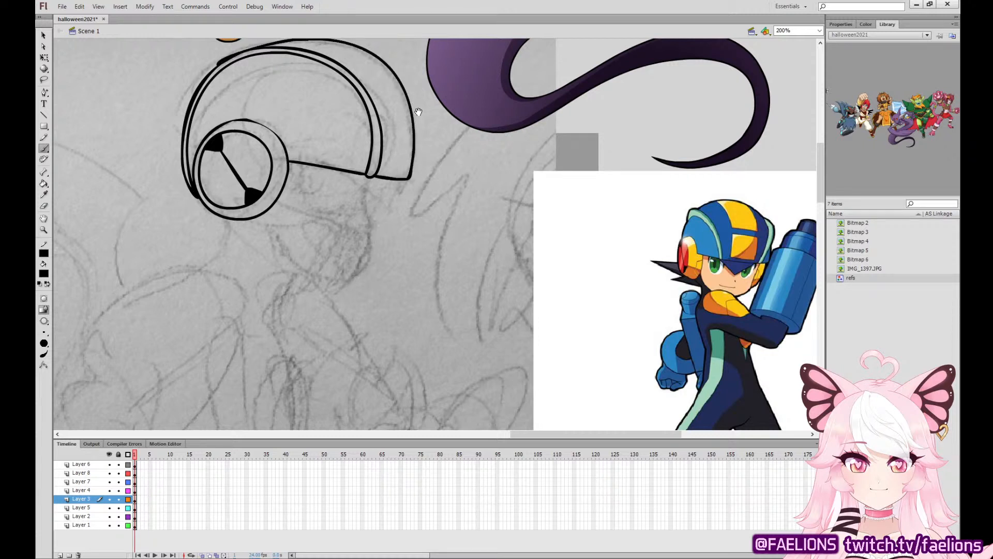
Ink the crest's inner contour lines and a rectangular panel at its front end on the helmet.
drag(418, 112, 433, 170)
key(ctrl+z)
mouse_move(391, 233)
mouse_down()
mouse_move(422, 239)
mouse_move(425, 177)
mouse_move(411, 139)
mouse_move(379, 112)
mouse_move(345, 100)
mouse_move(273, 98)
mouse_move(221, 133)
mouse_up()
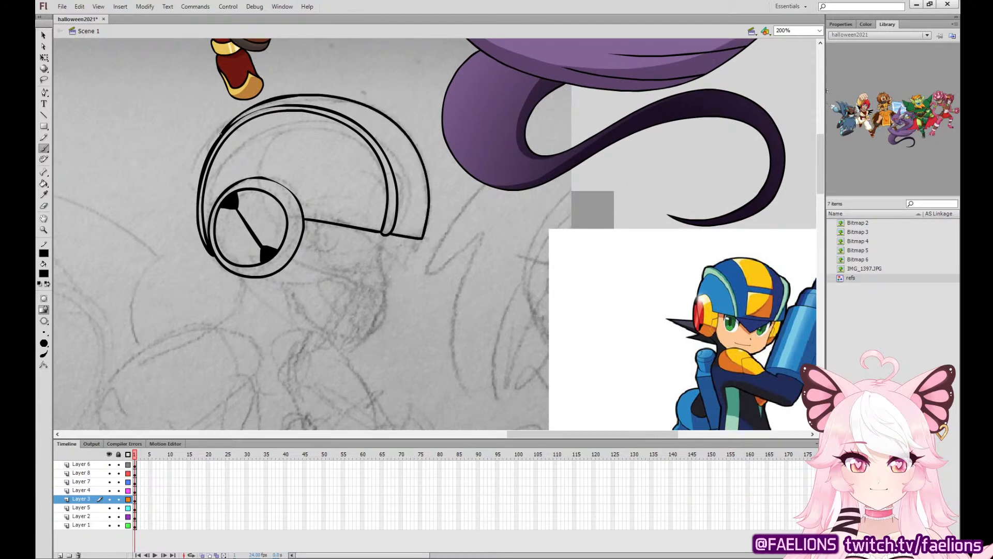
key(ctrl+z)
mouse_move(391, 232)
mouse_down()
mouse_move(420, 239)
mouse_move(423, 176)
mouse_move(406, 135)
mouse_move(369, 106)
mouse_move(287, 96)
mouse_move(253, 106)
mouse_move(212, 144)
mouse_up()
mouse_move(403, 175)
mouse_down()
mouse_move(402, 224)
mouse_move(421, 228)
mouse_up()
mouse_move(416, 173)
mouse_down()
mouse_move(402, 175)
mouse_move(375, 127)
mouse_move(304, 100)
mouse_move(277, 102)
mouse_up()
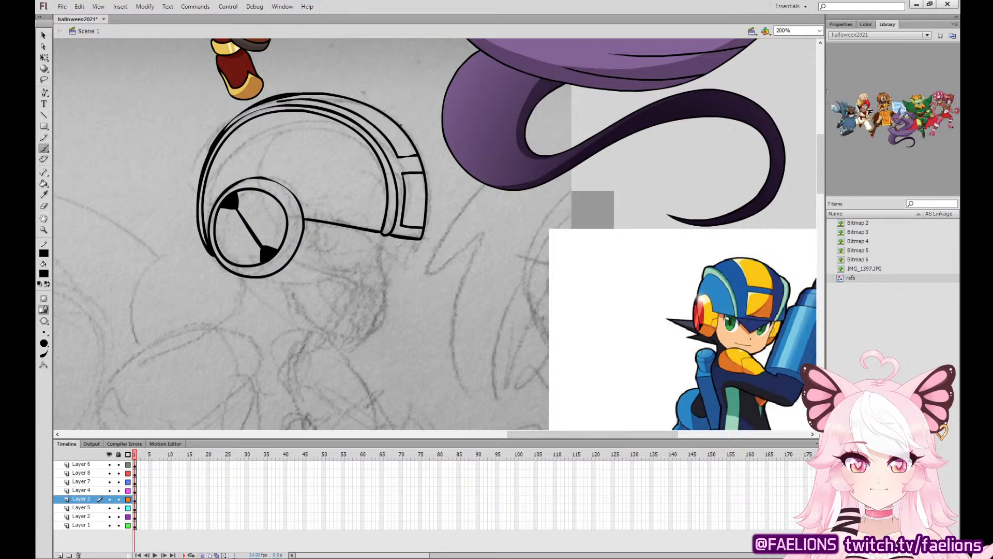
key(ctrl+z)
mouse_move(418, 156)
mouse_down()
mouse_move(400, 158)
mouse_move(327, 104)
mouse_move(280, 96)
mouse_up()
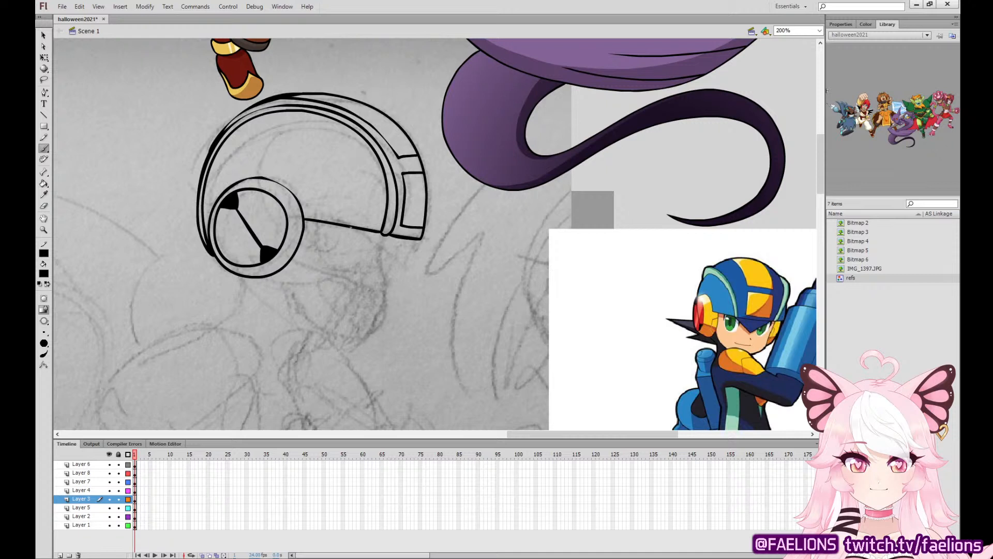
Ink the pointed tip below the helmet's front rim and an almond-shaped eye with a thick lower edge.
mouse_move(350, 229)
mouse_down()
mouse_move(387, 268)
mouse_move(413, 244)
mouse_move(381, 268)
mouse_move(358, 233)
mouse_move(380, 241)
mouse_move(380, 263)
mouse_move(420, 240)
mouse_move(366, 240)
mouse_move(324, 223)
mouse_up()
key(ctrl+z)
key(ctrl+z)
key(ctrl+z)
mouse_move(369, 259)
mouse_down()
mouse_move(345, 235)
mouse_move(312, 228)
mouse_move(332, 261)
mouse_move(368, 259)
mouse_move(342, 232)
mouse_move(310, 228)
mouse_move(331, 260)
mouse_move(368, 262)
mouse_up()
mouse_move(311, 227)
mouse_down()
mouse_move(328, 256)
mouse_move(364, 263)
mouse_up()
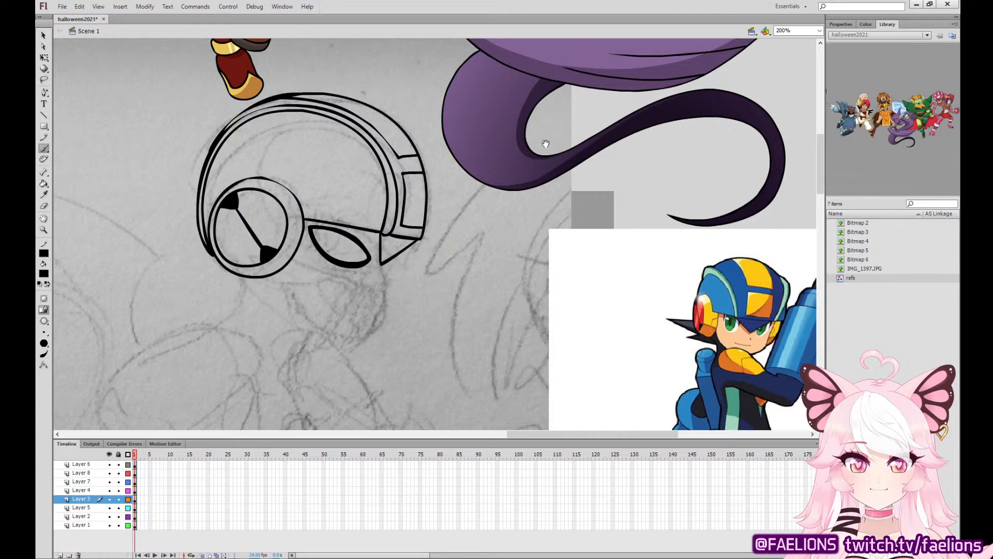
Sample the dark red from the purple reference character's eye and paint the iris ring and pupil inside the inked eye.
drag(546, 145, 399, 392)
click(44, 195)
click(406, 111)
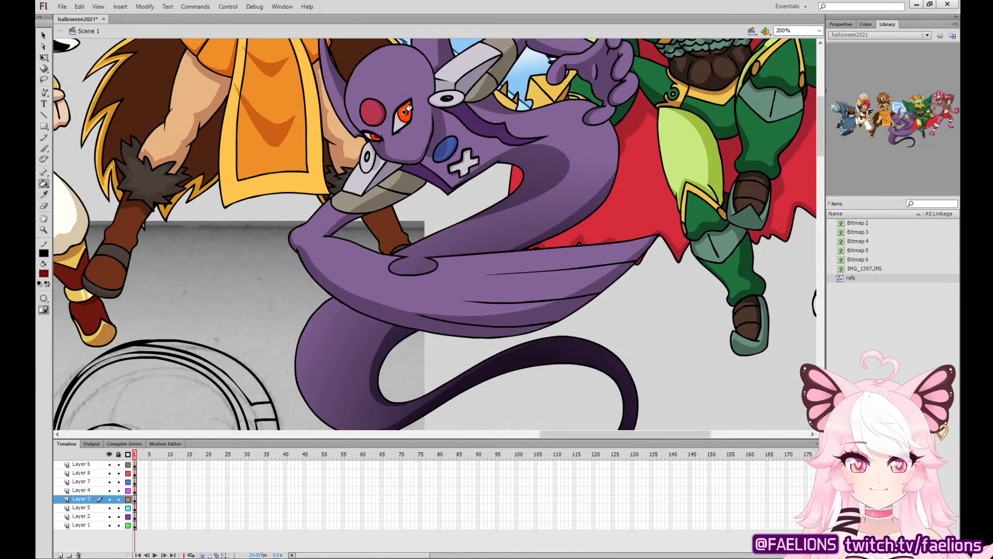
drag(355, 288, 435, 67)
click(45, 148)
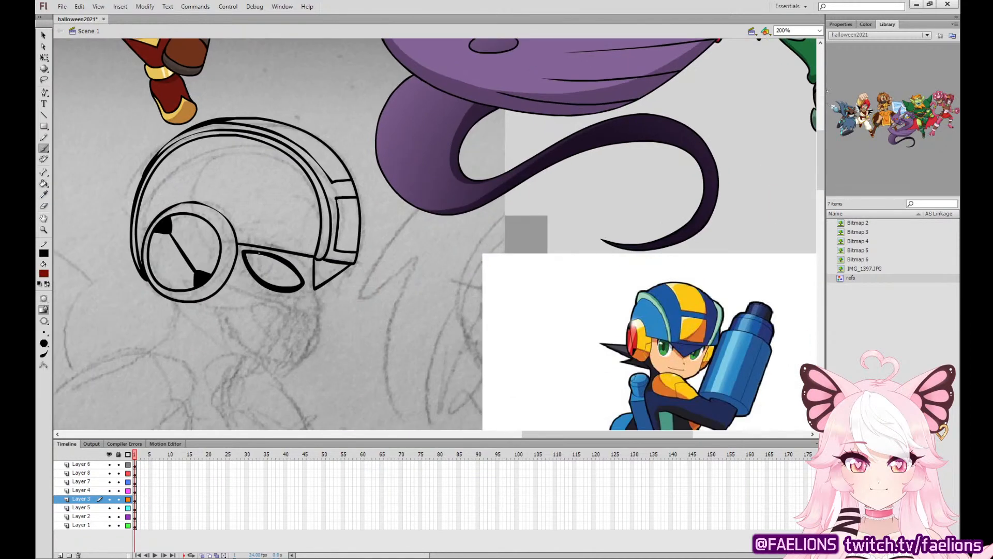
mouse_move(259, 254)
mouse_down()
mouse_move(253, 266)
mouse_move(283, 273)
mouse_move(253, 270)
mouse_move(282, 278)
mouse_move(261, 254)
mouse_move(267, 266)
mouse_up()
key(ctrl+z)
Sample black from the ear disc and ink the jaw outline and the contour under the eye.
key(i)
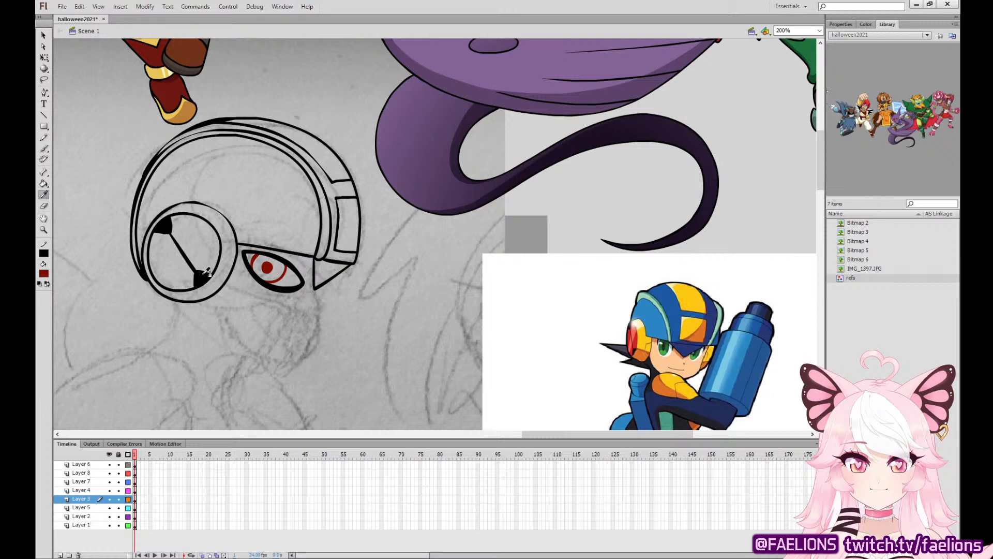
click(196, 275)
click(47, 148)
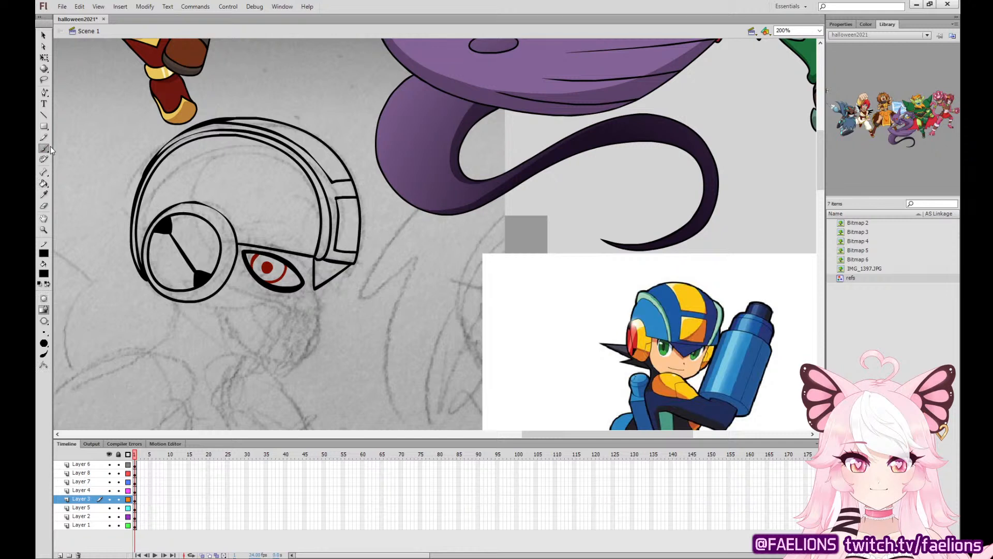
mouse_move(204, 318)
mouse_down()
mouse_move(250, 365)
mouse_move(294, 367)
mouse_move(321, 322)
mouse_move(315, 293)
mouse_move(288, 300)
mouse_move(234, 277)
mouse_move(235, 266)
mouse_up()
key(ctrl+z)
mouse_move(318, 287)
mouse_down()
mouse_move(288, 299)
mouse_move(243, 279)
mouse_move(235, 263)
mouse_up()
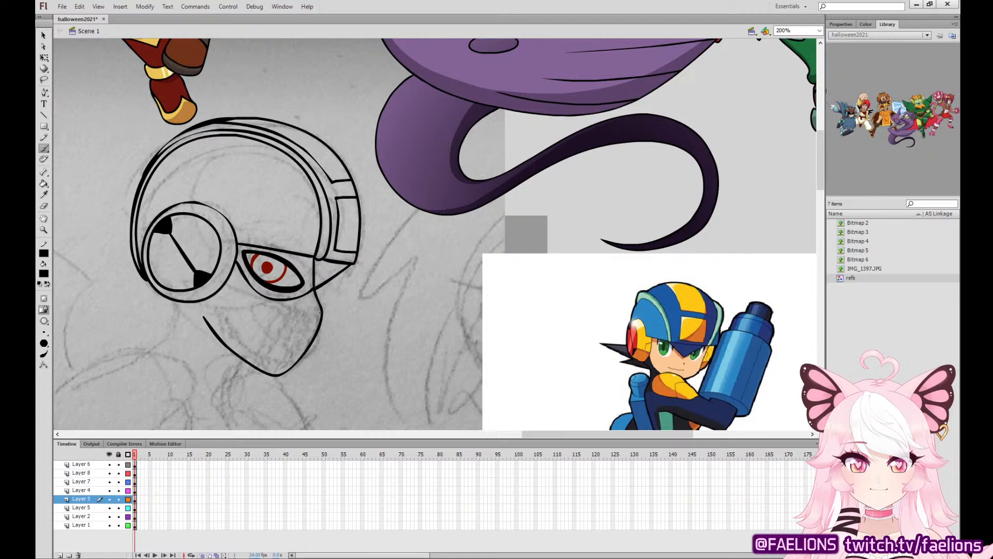
Ink the side and front panels of the mask covering the lower face.
mouse_move(320, 306)
mouse_down()
mouse_move(292, 314)
mouse_move(274, 354)
mouse_move(286, 371)
mouse_up()
mouse_move(282, 309)
mouse_down()
mouse_move(236, 286)
mouse_move(219, 309)
mouse_move(230, 332)
mouse_move(265, 350)
mouse_move(284, 315)
mouse_move(235, 289)
mouse_move(217, 313)
mouse_move(258, 348)
mouse_move(280, 310)
mouse_up()
key(ctrl+z)
key(ctrl+z)
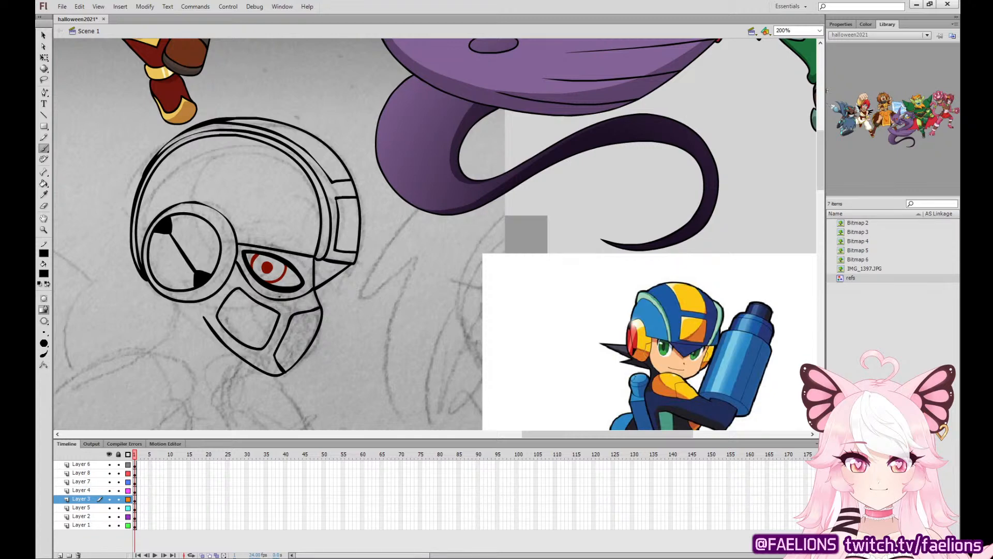
Ink the large rounded shoulder, the arm section below it and the neck line up to the helmet.
mouse_move(362, 336)
mouse_down()
mouse_move(534, 150)
mouse_move(409, 149)
mouse_move(492, 147)
mouse_up()
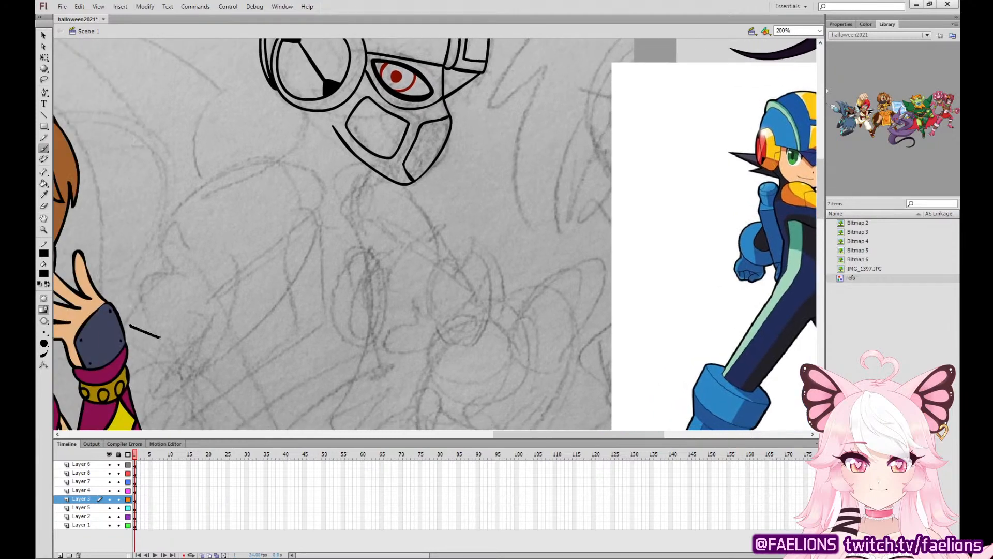
drag(257, 281, 215, 272)
mouse_move(94, 310)
mouse_down()
mouse_move(124, 326)
mouse_move(177, 275)
mouse_move(163, 227)
mouse_move(137, 234)
mouse_move(99, 282)
mouse_move(94, 307)
mouse_up()
mouse_move(177, 276)
mouse_down()
mouse_move(259, 231)
mouse_move(278, 204)
mouse_move(277, 179)
mouse_move(246, 153)
mouse_move(218, 150)
mouse_move(182, 164)
mouse_move(122, 234)
mouse_up()
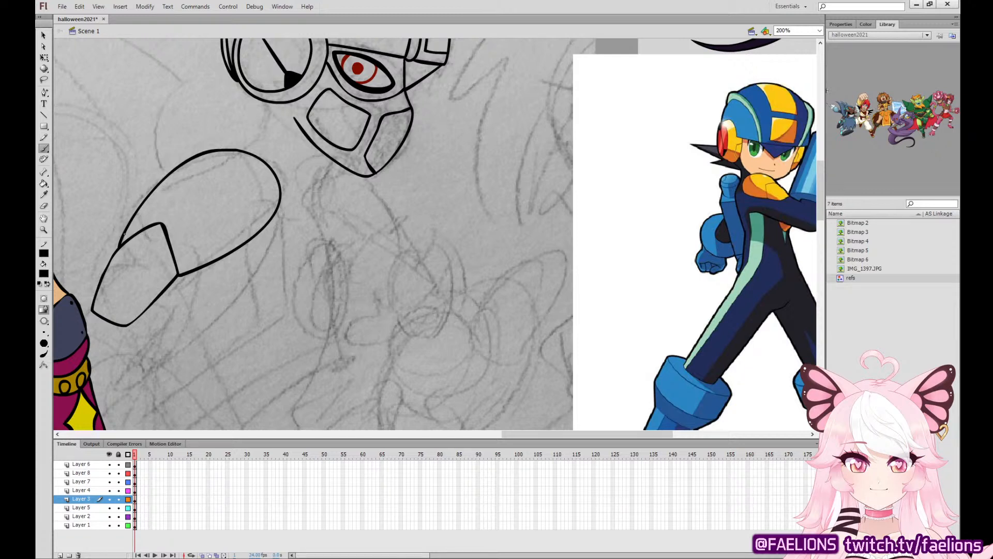
drag(264, 103, 241, 150)
key(ctrl+z)
key(ctrl+z)
Ink the curled fingers of the raised hand below the mask, following the sketch.
drag(500, 320, 346, 295)
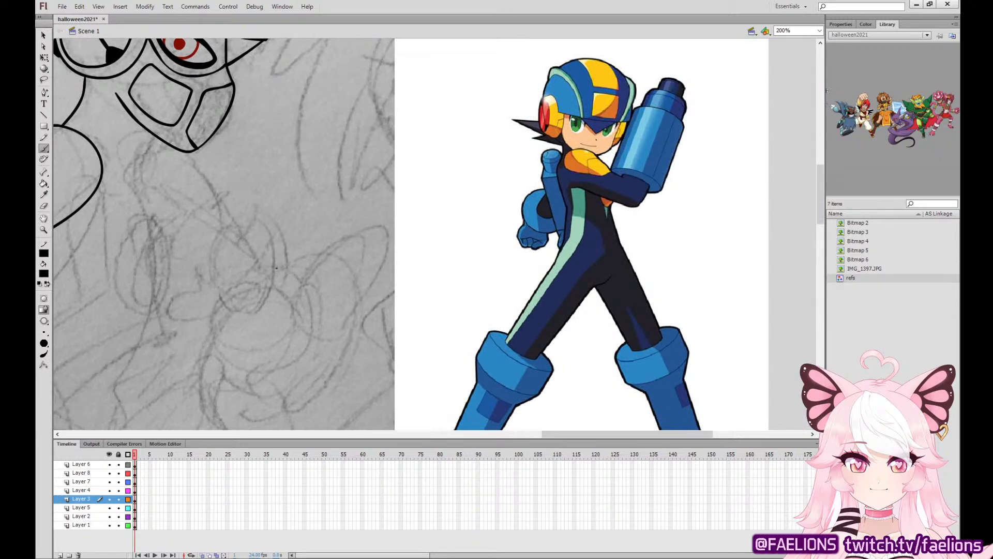
mouse_move(274, 283)
mouse_down()
mouse_move(242, 233)
mouse_move(263, 245)
mouse_up()
key(ctrl+z)
mouse_move(275, 280)
mouse_down()
mouse_move(274, 238)
mouse_move(228, 258)
mouse_move(258, 274)
mouse_move(227, 212)
mouse_move(191, 259)
mouse_move(235, 234)
mouse_move(204, 228)
mouse_move(204, 264)
mouse_move(230, 238)
mouse_move(167, 229)
mouse_move(161, 258)
mouse_move(184, 257)
mouse_move(191, 249)
mouse_move(142, 248)
mouse_move(146, 279)
mouse_move(173, 265)
mouse_up()
key(ctrl+z)
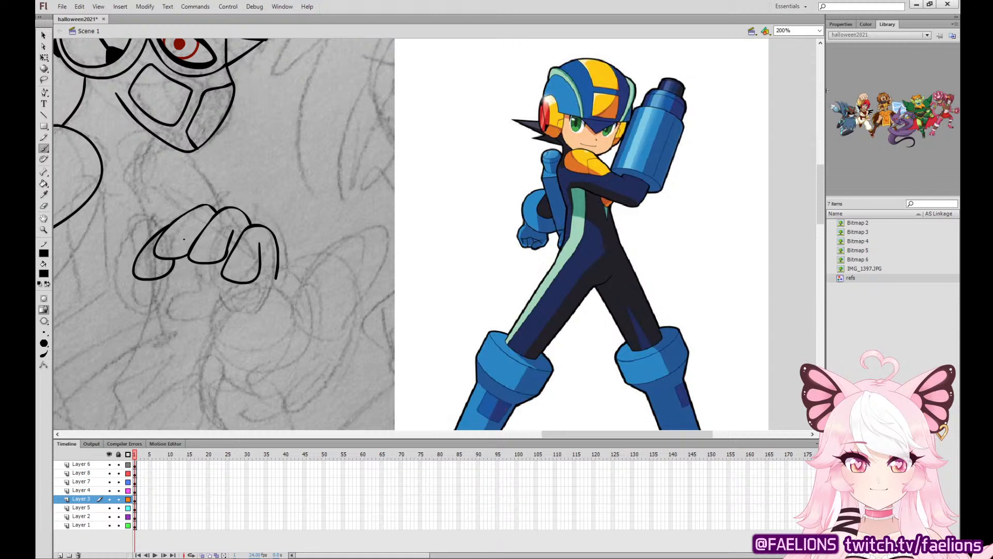
key(v)
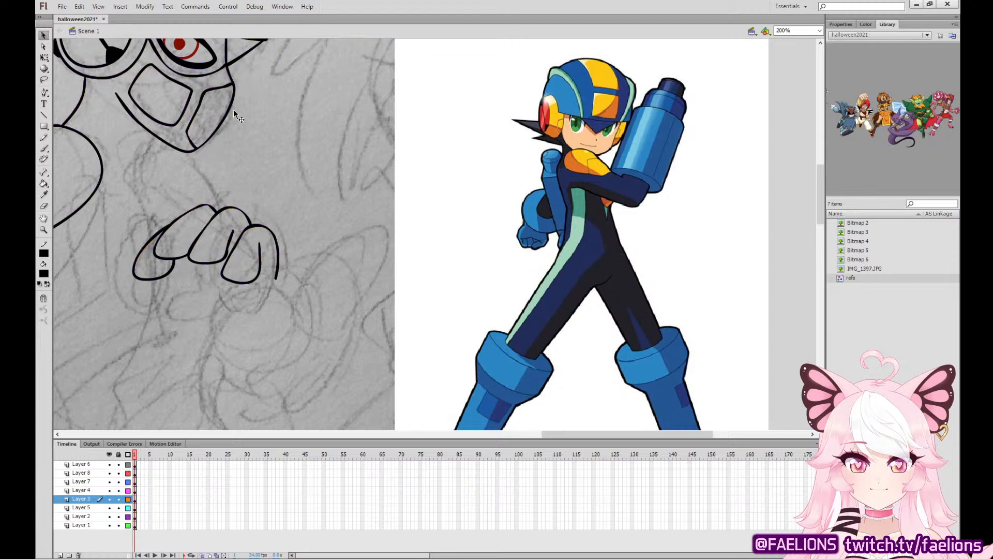
click(44, 149)
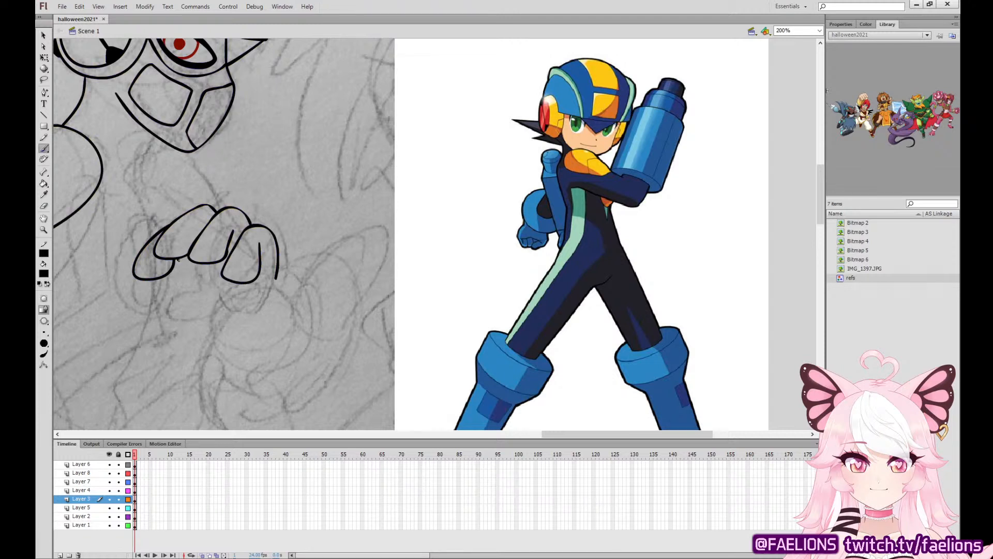
Ink the hand's thumb and palm crease, and darken the gap between the curled fingers.
mouse_move(177, 260)
mouse_down()
mouse_move(194, 290)
mouse_move(151, 311)
mouse_move(180, 332)
mouse_move(200, 321)
mouse_move(245, 321)
mouse_up()
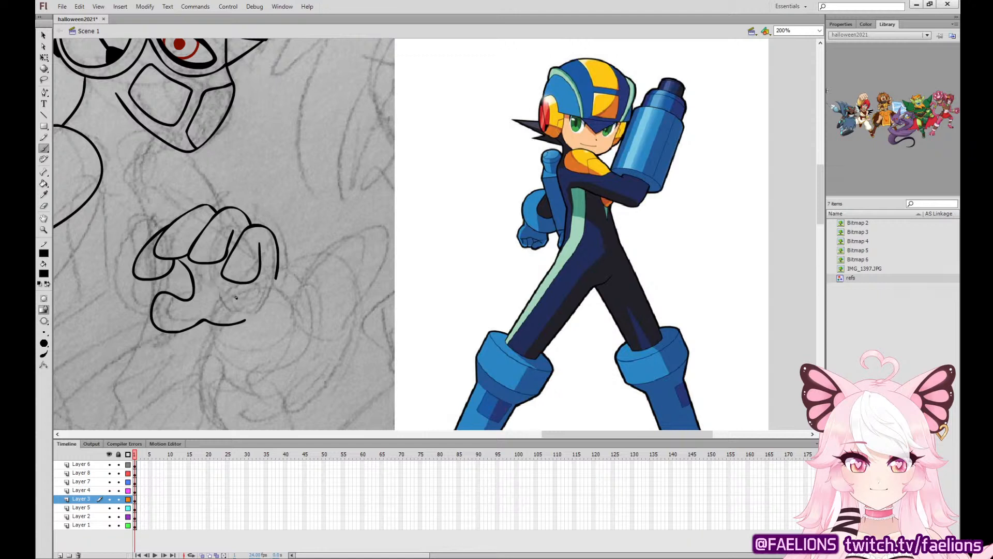
drag(238, 300, 203, 296)
key(v)
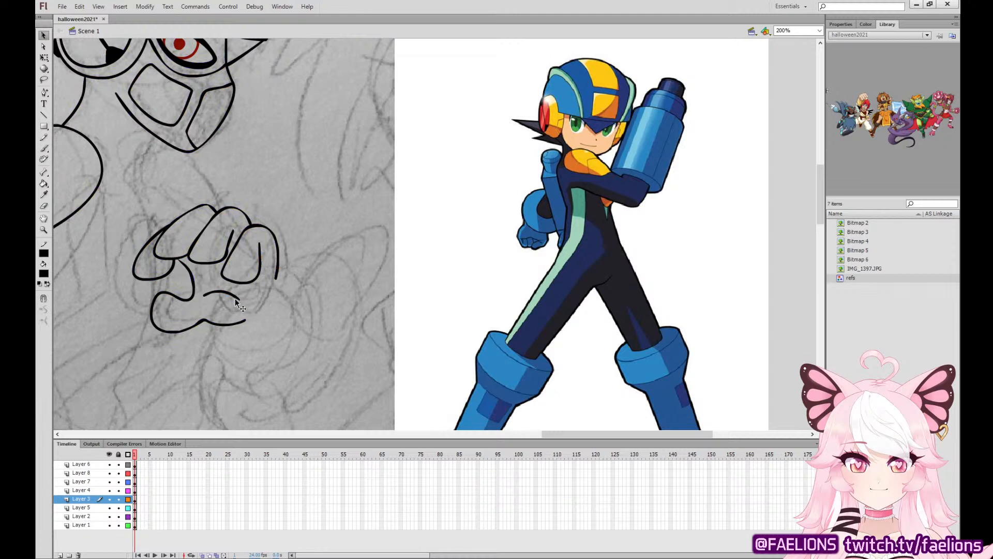
mouse_move(235, 299)
mouse_down()
mouse_move(241, 293)
mouse_move(224, 292)
mouse_up()
key(b)
drag(238, 235, 231, 242)
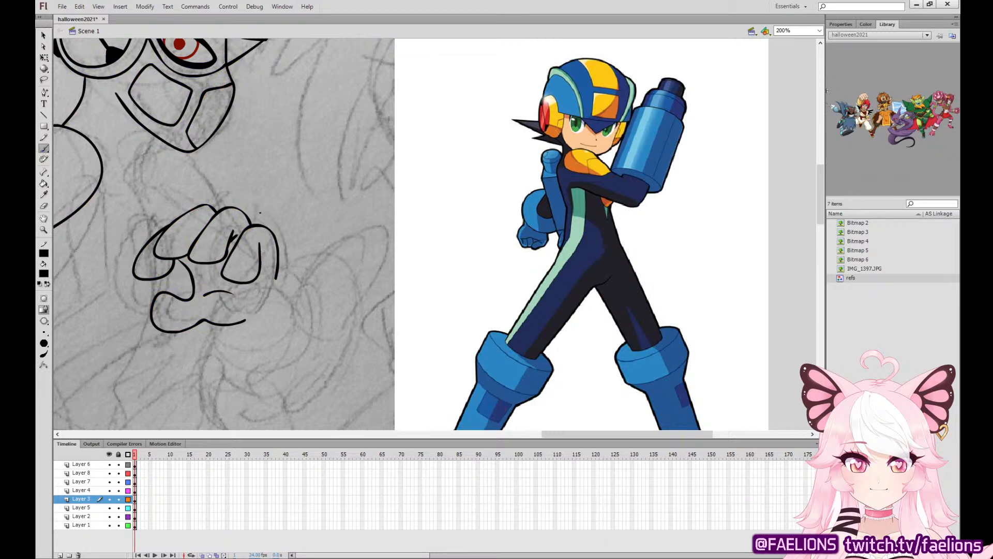
Ink the rounded cuff below the raised hand with its inner fold lines.
drag(219, 326, 249, 355)
mouse_move(214, 324)
mouse_down()
mouse_move(233, 375)
mouse_move(283, 384)
mouse_move(319, 340)
mouse_move(296, 293)
mouse_up()
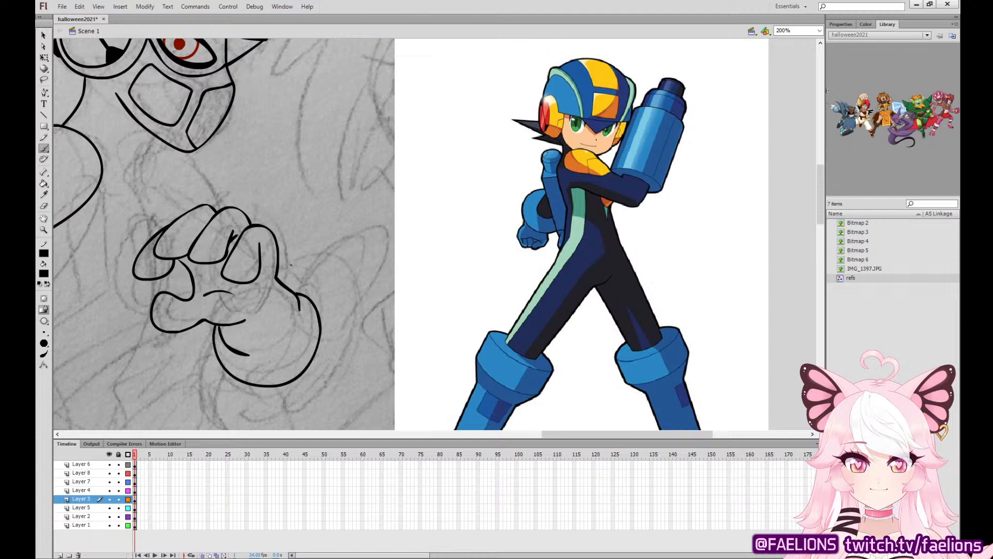
mouse_move(291, 344)
mouse_down()
mouse_move(300, 326)
mouse_move(291, 289)
mouse_move(277, 278)
mouse_up()
key(v)
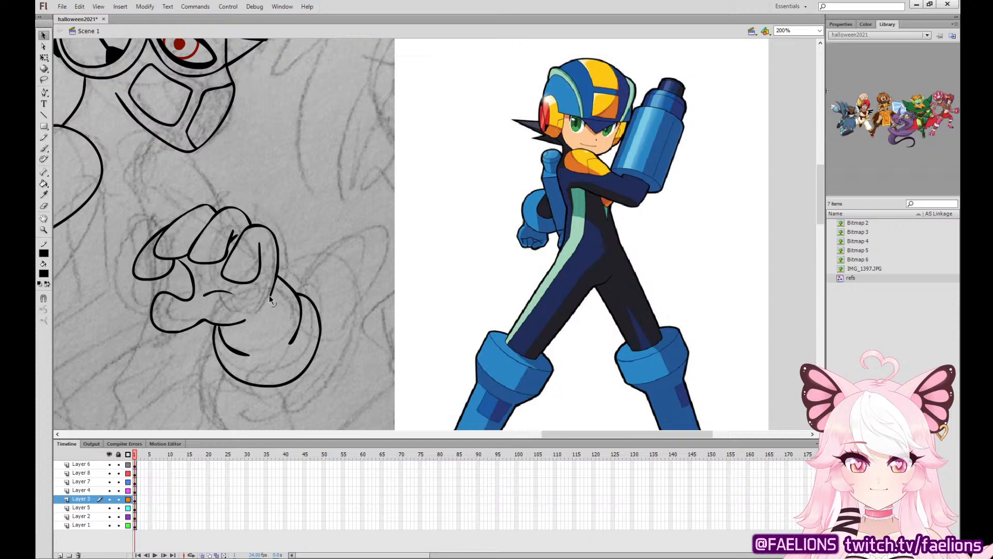
drag(244, 321, 251, 317)
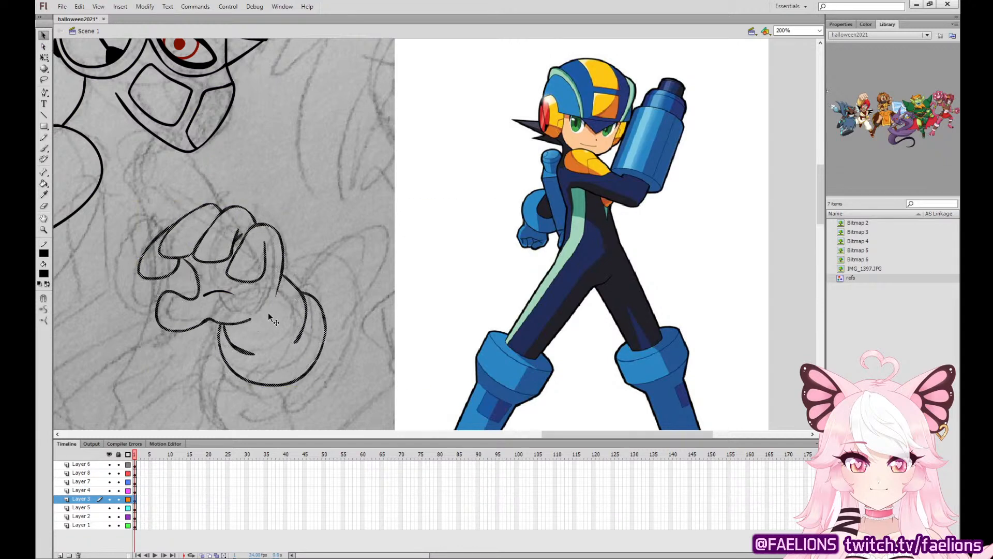
key(ctrl+z)
key(ctrl+z)
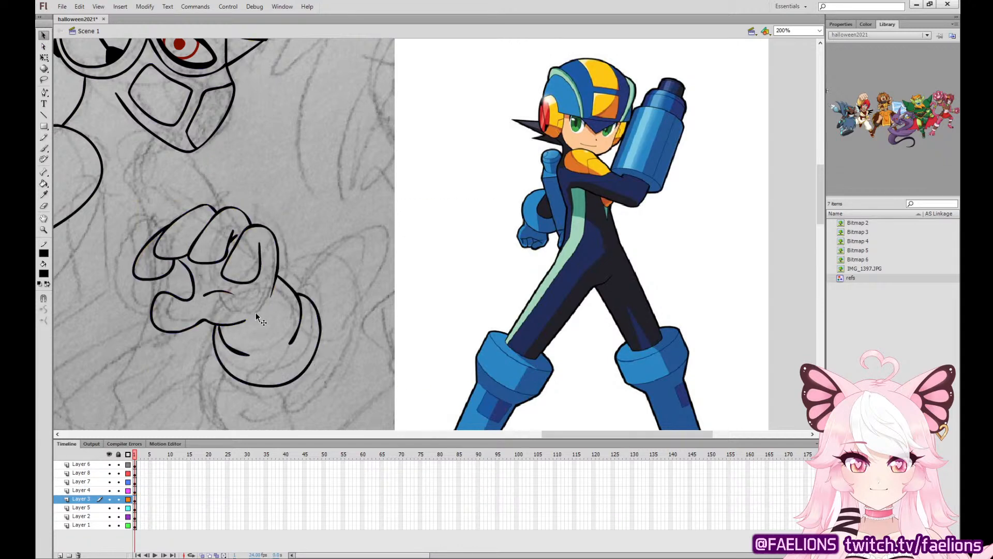
Ink the long curved piece rising behind the large shoulder and the small pointed shape behind the helmet.
scroll(256, 312, left, 5)
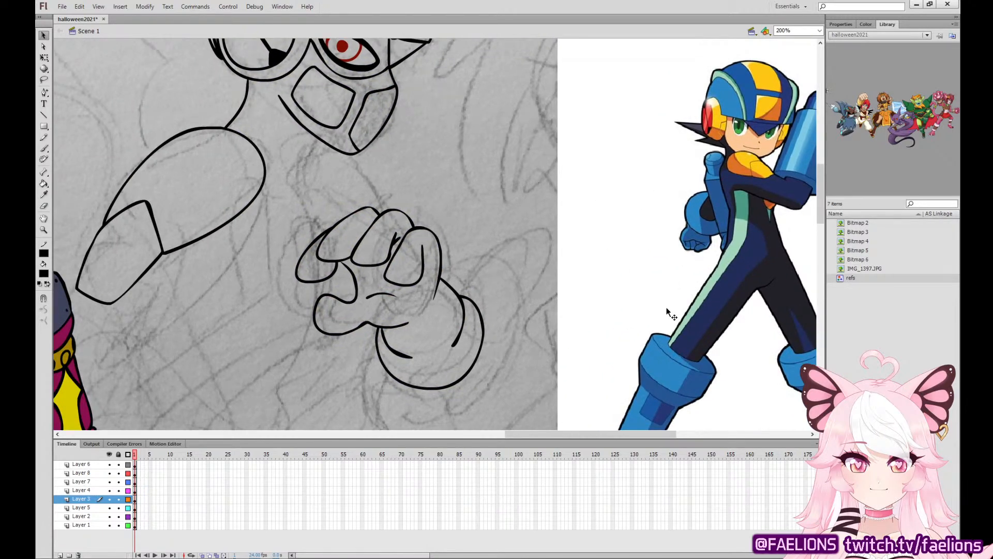
key(b)
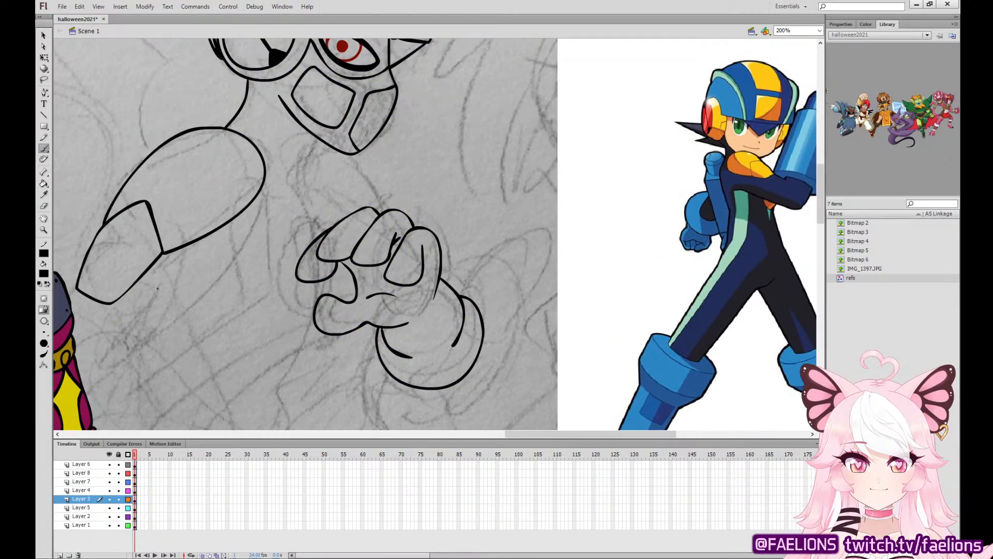
mouse_move(365, 254)
mouse_down()
mouse_move(550, 322)
mouse_move(515, 374)
mouse_up()
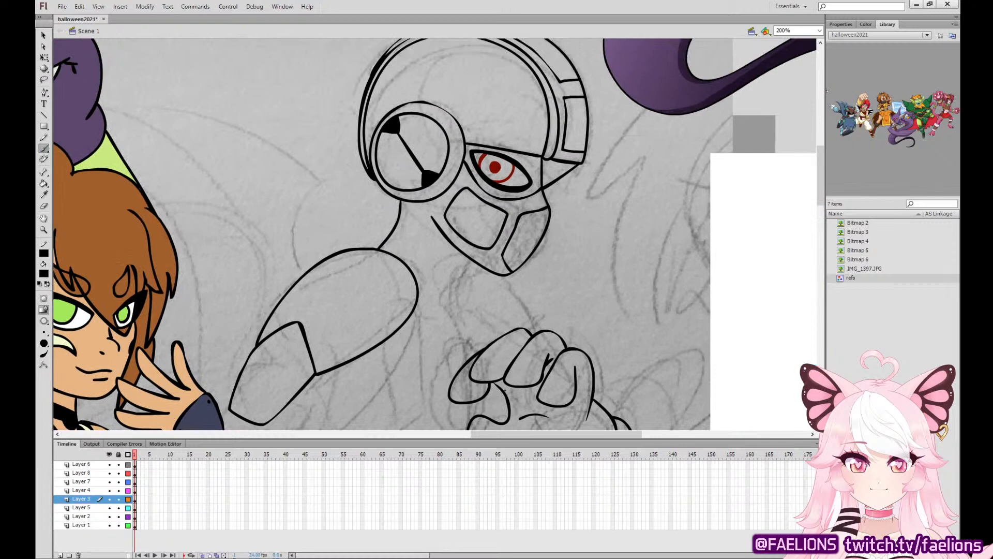
mouse_move(304, 271)
mouse_down()
mouse_move(303, 241)
mouse_move(329, 203)
mouse_move(326, 188)
mouse_move(216, 108)
mouse_move(63, 148)
mouse_move(114, 142)
mouse_move(216, 179)
mouse_move(260, 236)
mouse_move(273, 314)
mouse_up()
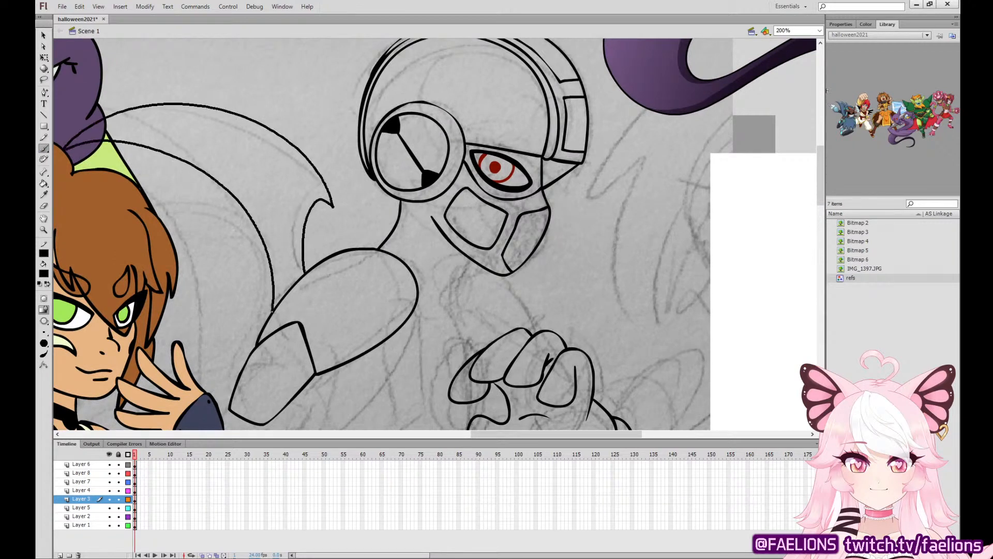
key(ctrl+z)
mouse_move(311, 267)
mouse_down()
mouse_move(335, 212)
mouse_move(226, 110)
mouse_move(84, 139)
mouse_move(182, 140)
mouse_move(257, 197)
mouse_move(282, 296)
mouse_move(267, 283)
mouse_move(261, 326)
mouse_up()
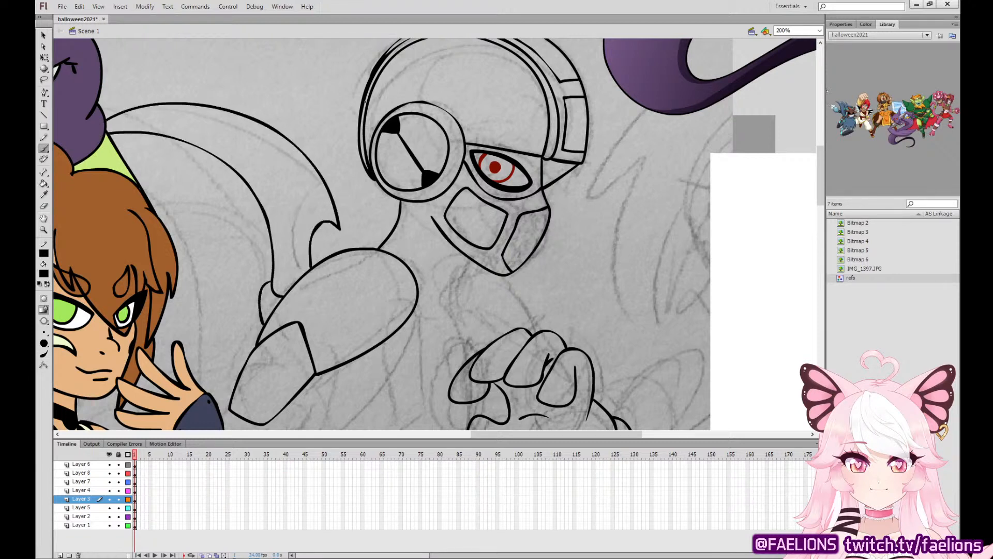
mouse_move(362, 99)
mouse_down()
mouse_move(300, 120)
mouse_move(347, 127)
mouse_up()
Ink the short neck line under the mask and the rounded outer contour beside the hand's curled fingers.
drag(465, 255, 448, 310)
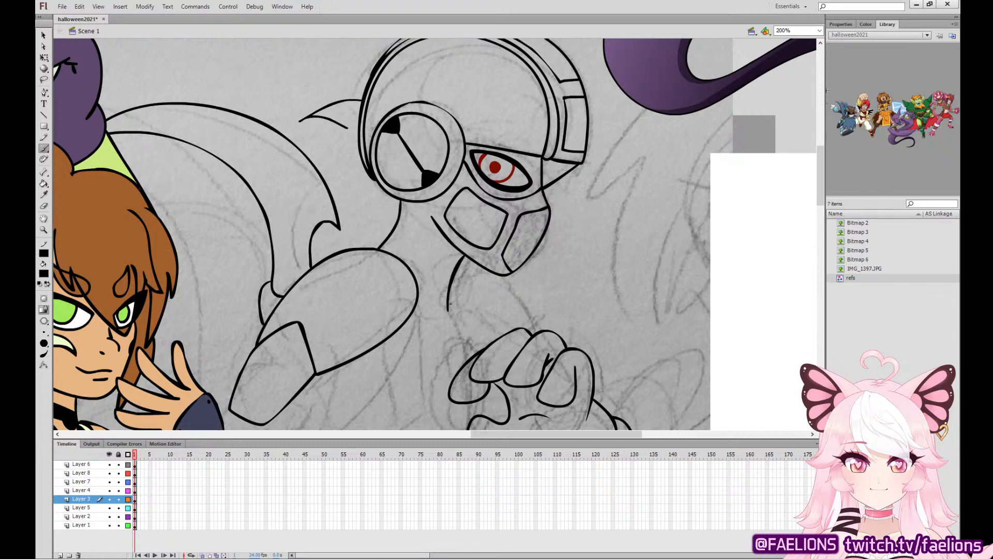
drag(631, 330, 464, 181)
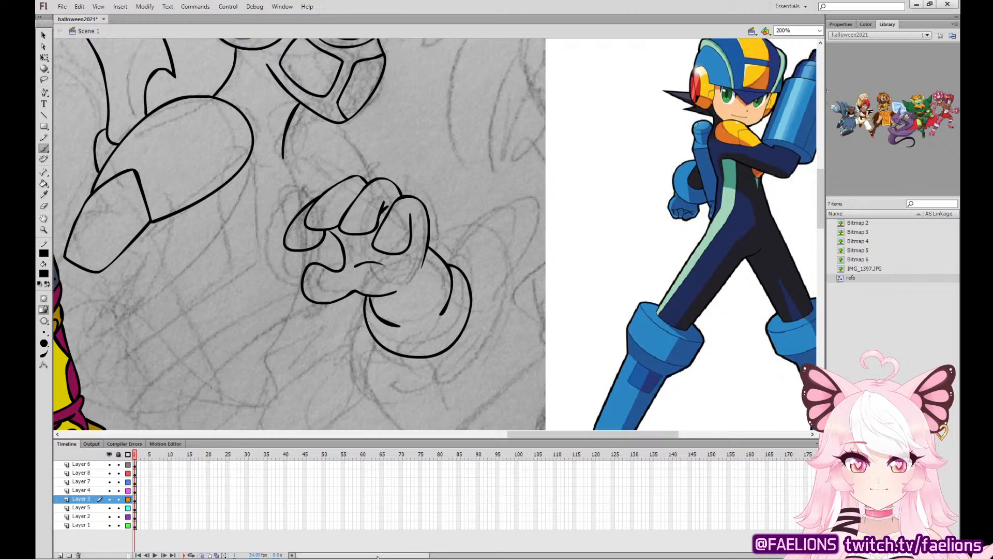
mouse_move(313, 200)
mouse_down()
mouse_move(272, 202)
mouse_move(269, 246)
mouse_move(295, 279)
mouse_up()
key(ctrl+z)
mouse_move(310, 193)
mouse_down()
mouse_move(268, 207)
mouse_move(267, 248)
mouse_move(285, 273)
mouse_move(305, 276)
mouse_up()
key(ctrl+z)
mouse_move(313, 196)
mouse_down()
mouse_move(295, 182)
mouse_move(272, 193)
mouse_move(267, 250)
mouse_move(304, 276)
mouse_up()
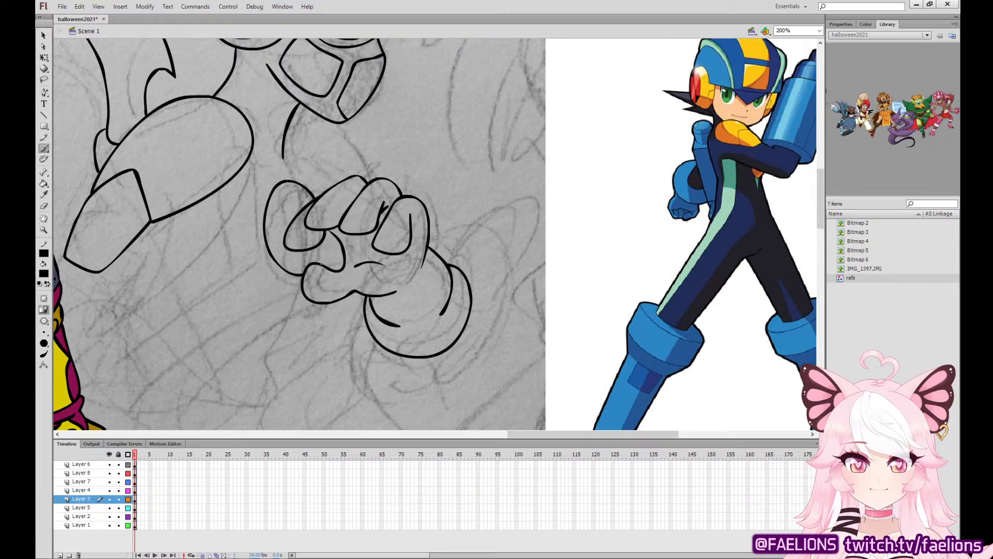
Ink the inner lines of the hand's outermost finger and fill the small gap inside it with black.
mouse_move(325, 237)
mouse_down()
mouse_move(322, 265)
mouse_move(325, 231)
mouse_move(281, 213)
mouse_move(284, 236)
mouse_up()
key(ctrl+z)
key(ctrl+z)
mouse_move(314, 199)
mouse_down()
mouse_move(290, 198)
mouse_move(285, 230)
mouse_move(303, 258)
mouse_move(323, 243)
mouse_move(314, 262)
mouse_move(324, 241)
mouse_up()
key(ctrl+z)
drag(287, 213, 290, 198)
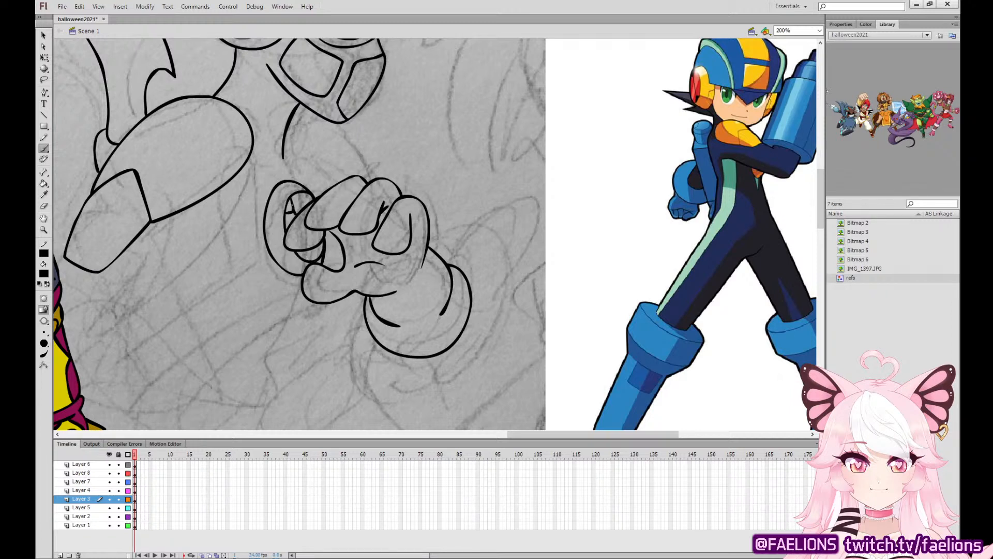
drag(321, 253, 324, 242)
click(44, 183)
click(288, 206)
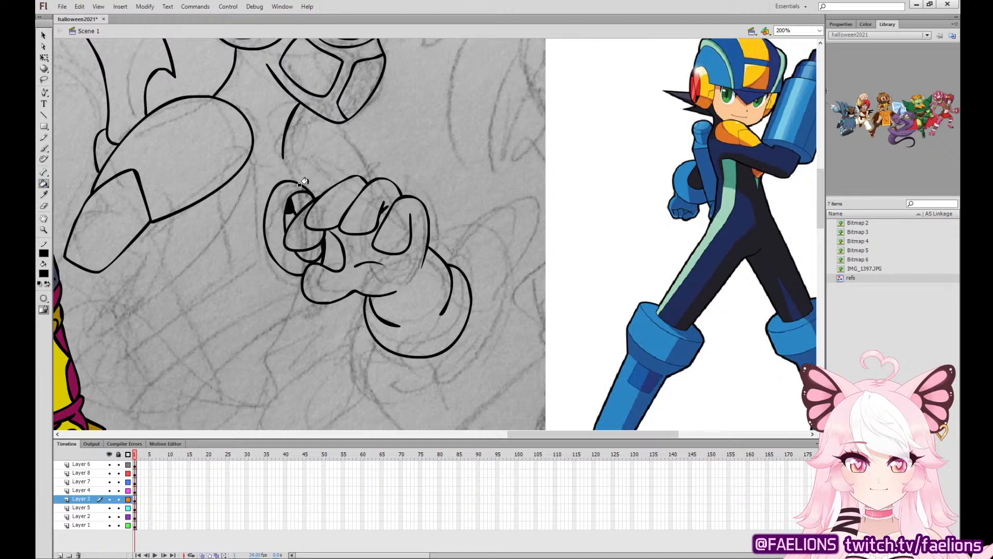
Ink the two curved lines joining the neck area to the raised hand.
key(b)
drag(283, 153, 322, 192)
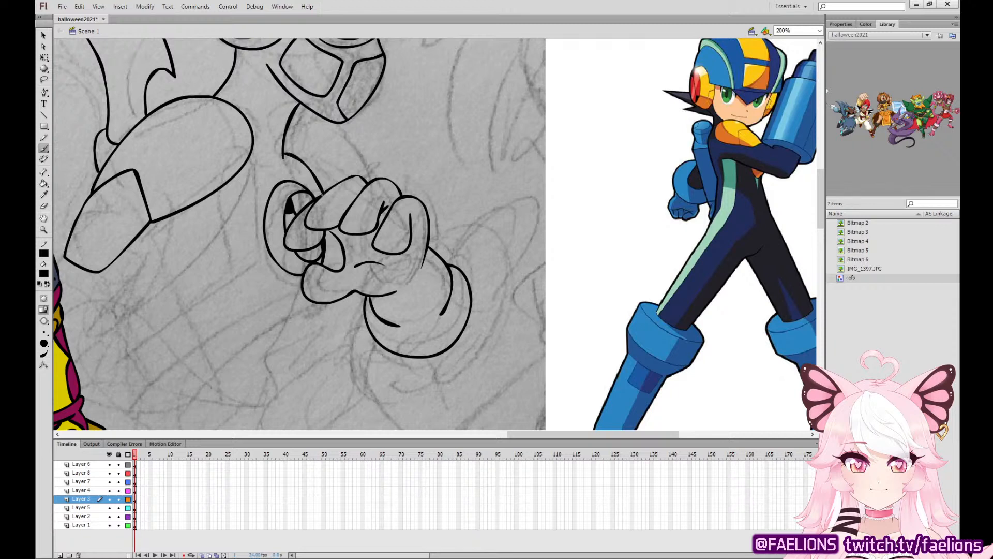
key(ctrl+z)
drag(334, 235, 343, 269)
key(ctrl+z)
mouse_move(369, 182)
mouse_down()
mouse_move(344, 136)
mouse_move(295, 118)
mouse_up()
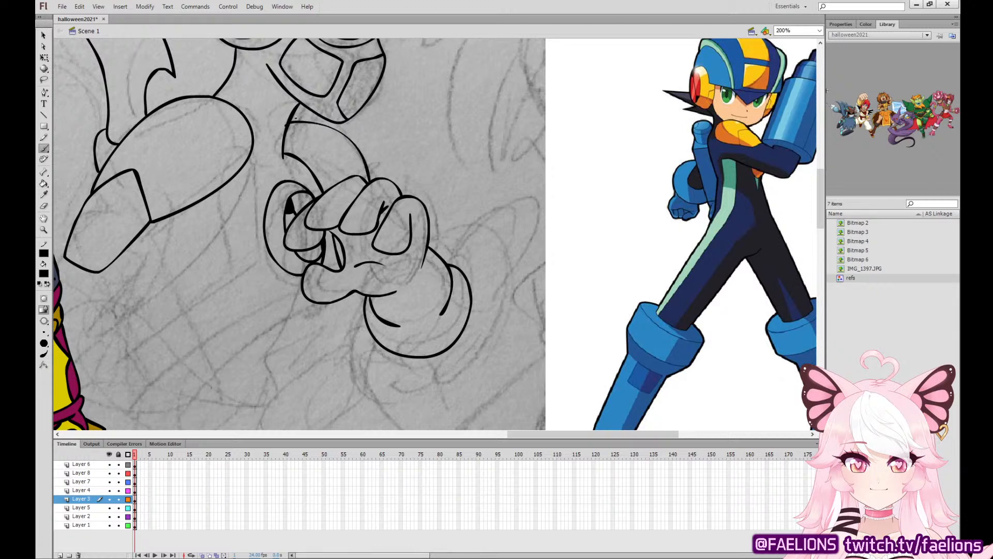
key(ctrl+z)
mouse_move(371, 182)
mouse_down()
mouse_move(334, 132)
mouse_move(286, 125)
mouse_up()
Ink the arm cannon's muzzle below the hand as two nested rounded blocks with a black slot at the tip.
mouse_move(383, 350)
mouse_down()
mouse_move(474, 247)
mouse_move(516, 257)
mouse_up()
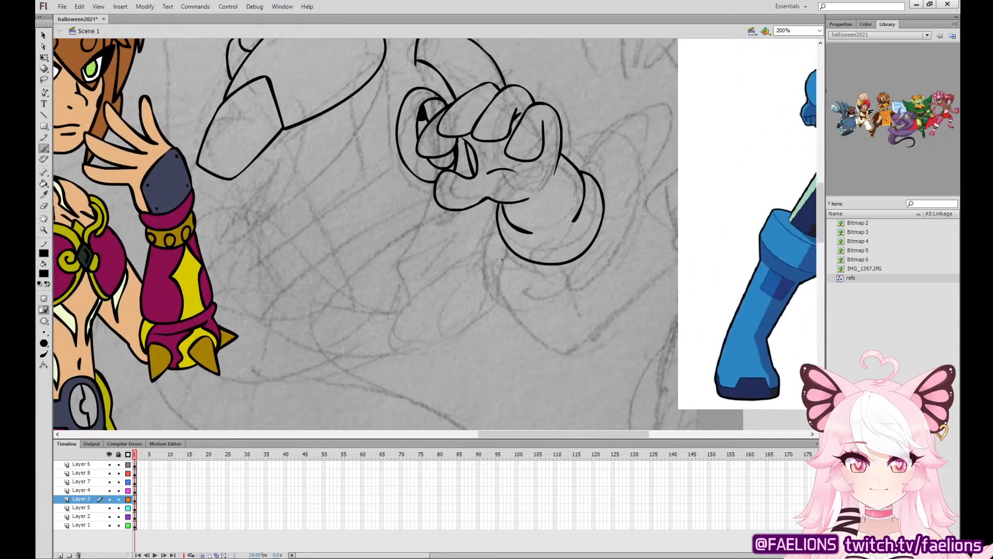
mouse_move(685, 277)
mouse_down()
mouse_move(445, 250)
mouse_move(439, 377)
mouse_move(563, 266)
mouse_up()
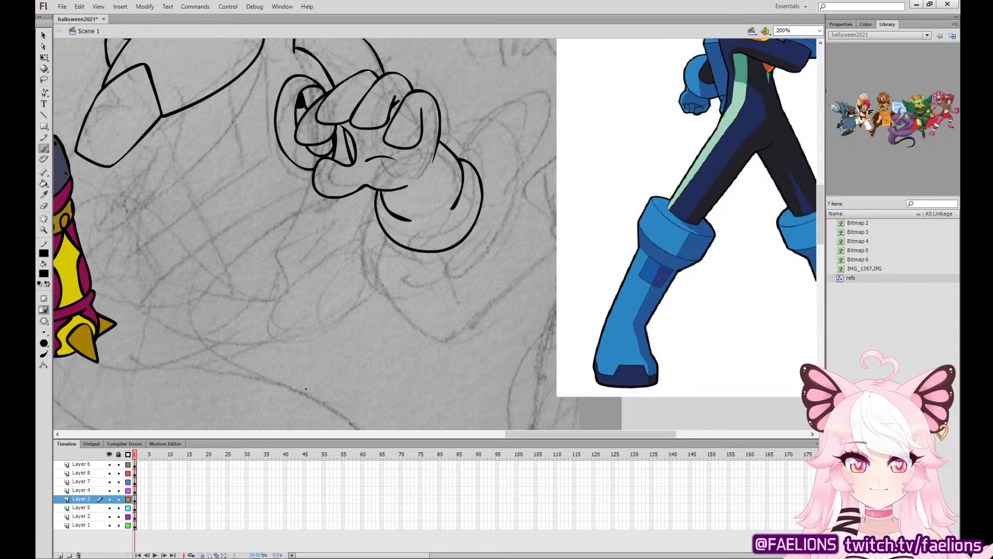
mouse_move(612, 187)
mouse_down()
mouse_move(375, 331)
mouse_move(621, 165)
mouse_up()
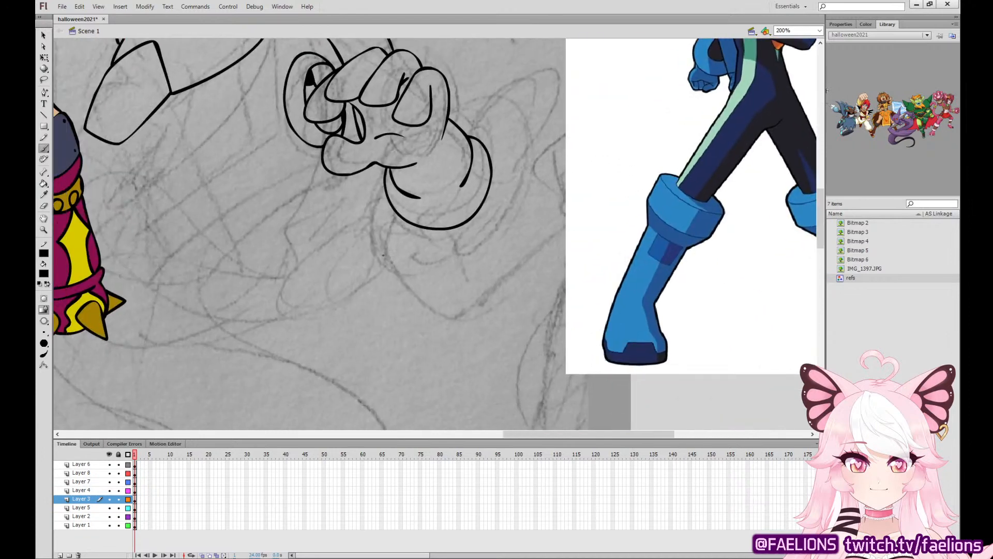
mouse_move(376, 272)
mouse_down()
mouse_move(333, 277)
mouse_move(325, 326)
mouse_move(329, 343)
mouse_move(347, 349)
mouse_move(375, 337)
mouse_move(374, 272)
mouse_move(370, 330)
mouse_move(373, 286)
mouse_move(373, 310)
mouse_move(375, 294)
mouse_move(343, 247)
mouse_move(301, 244)
mouse_move(291, 265)
mouse_move(284, 343)
mouse_move(293, 358)
mouse_move(349, 356)
mouse_up()
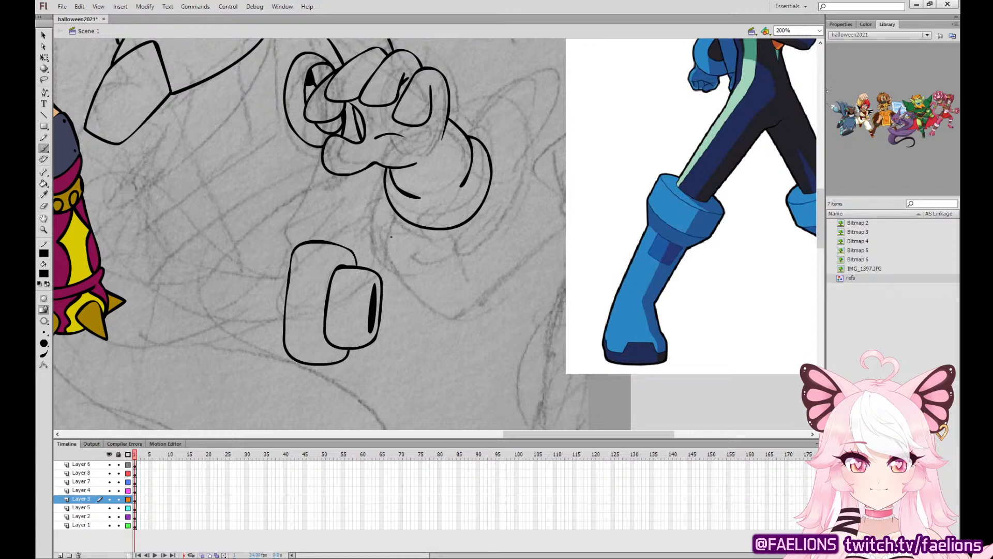
key(v)
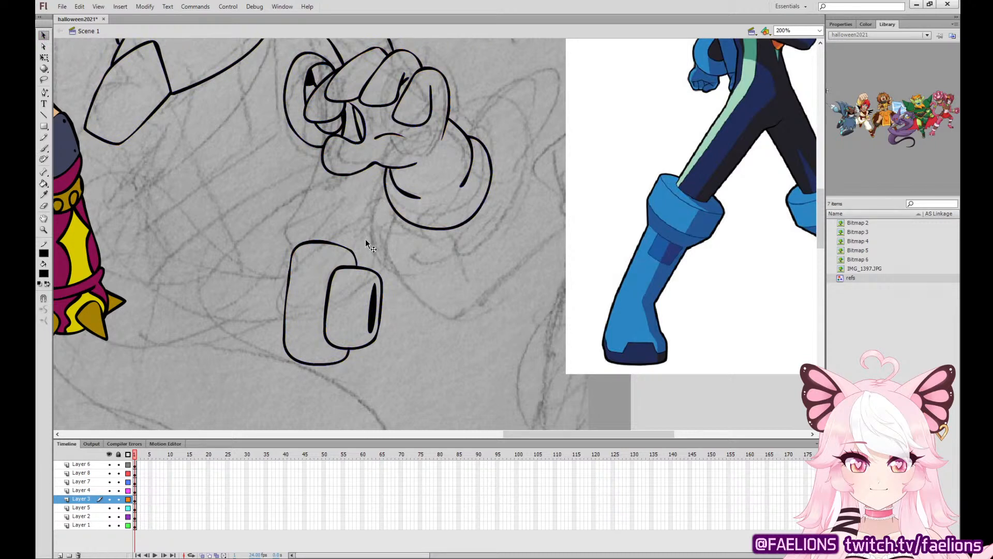
key(b)
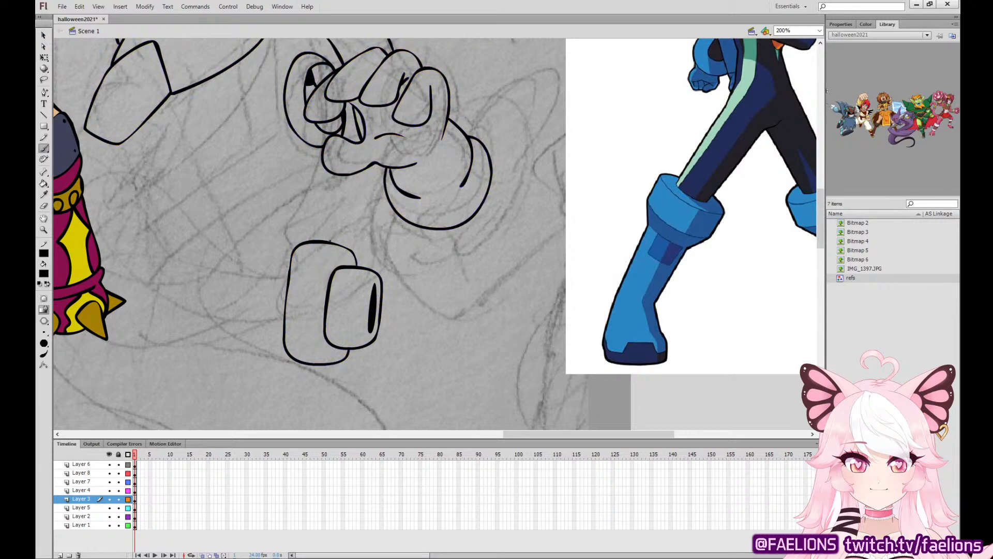
Ink the long rounded body of the arm cannon extending back from the muzzle.
mouse_move(331, 241)
mouse_down()
mouse_move(253, 210)
mouse_move(146, 223)
mouse_move(114, 257)
mouse_move(107, 306)
mouse_move(187, 359)
mouse_up()
key(ctrl+z)
mouse_move(332, 240)
mouse_down()
mouse_move(323, 214)
mouse_move(269, 201)
mouse_move(198, 200)
mouse_up()
key(ctrl+z)
mouse_move(334, 242)
mouse_down()
mouse_move(283, 212)
mouse_move(146, 224)
mouse_move(109, 252)
mouse_move(100, 298)
mouse_move(107, 324)
mouse_move(186, 367)
mouse_move(273, 385)
mouse_move(319, 363)
mouse_up()
Select the inked arm cannon, squash it slightly in height and tilt its muzzle end downward.
key(v)
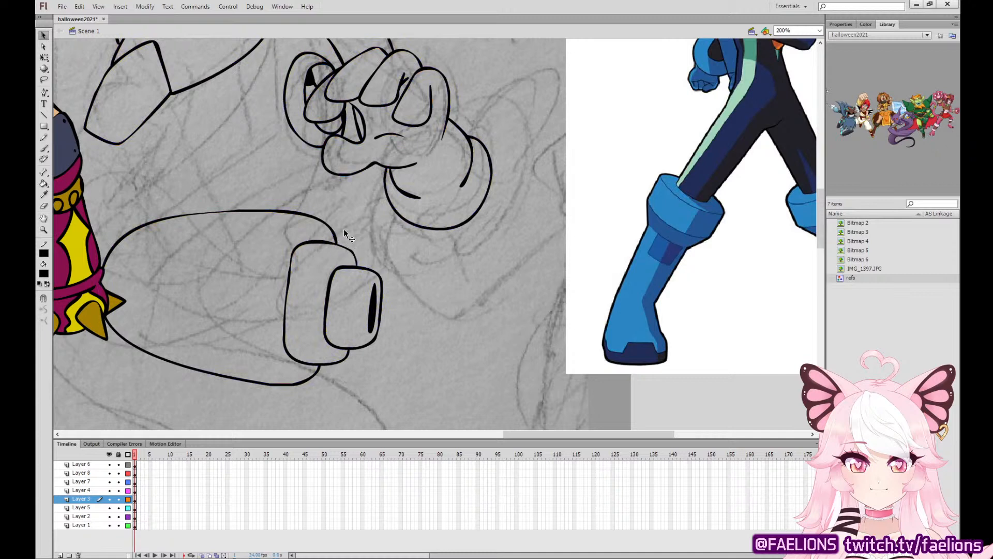
double_click(355, 253)
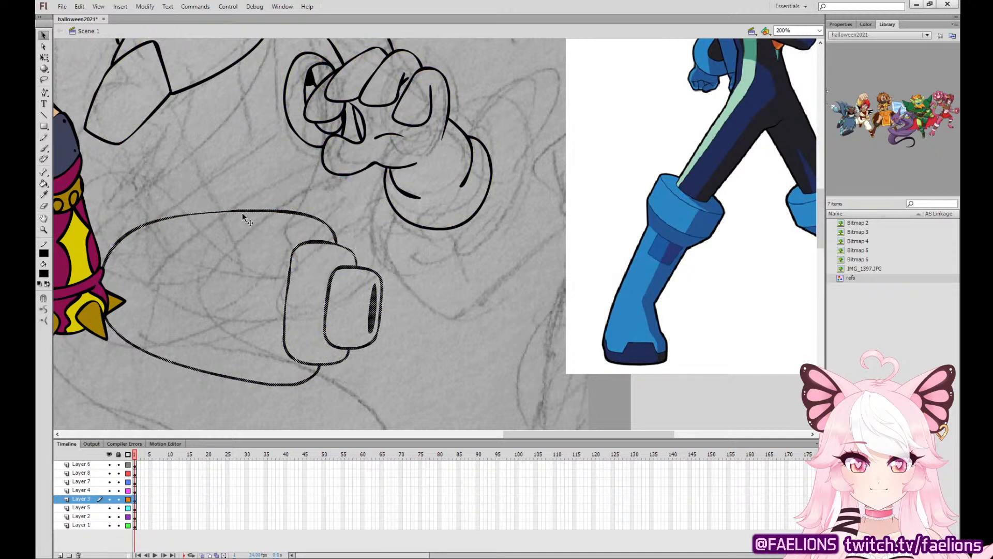
click(44, 58)
drag(241, 211, 241, 224)
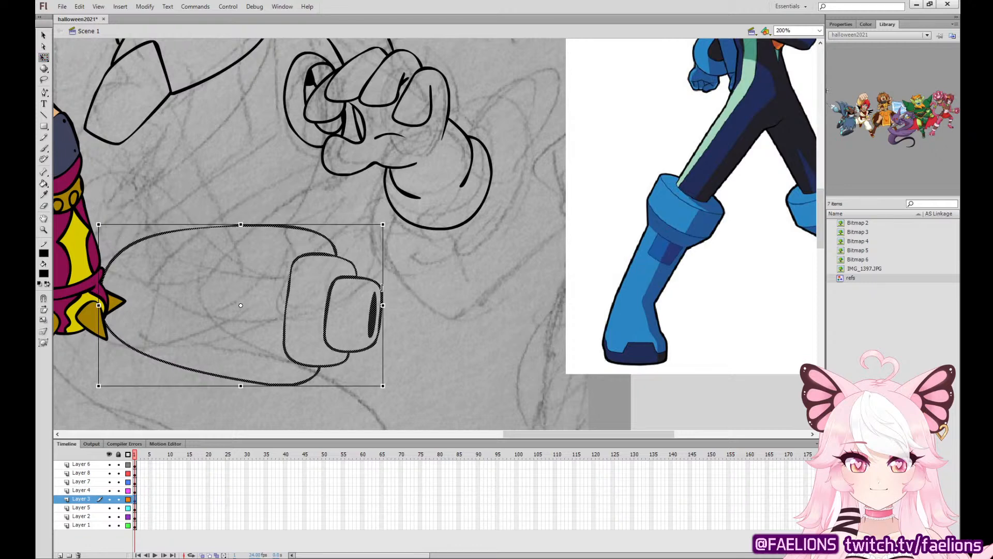
drag(383, 223, 398, 248)
key(ctrl+z)
mouse_move(343, 262)
mouse_down()
mouse_move(330, 266)
mouse_move(337, 272)
mouse_up()
click(410, 276)
Lock Layer 1 and make Layer 3 active again for inking with the Brush tool.
click(44, 149)
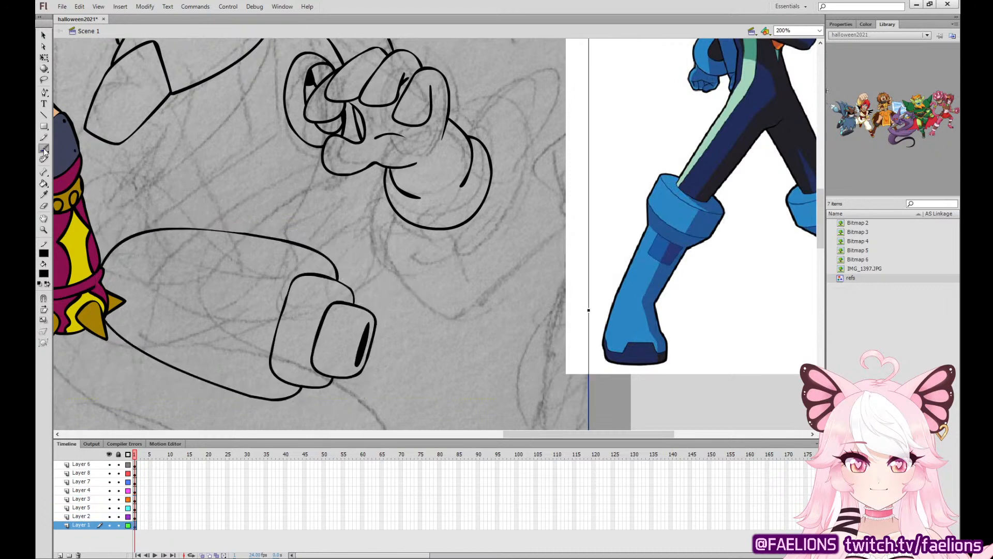
click(119, 525)
click(136, 481)
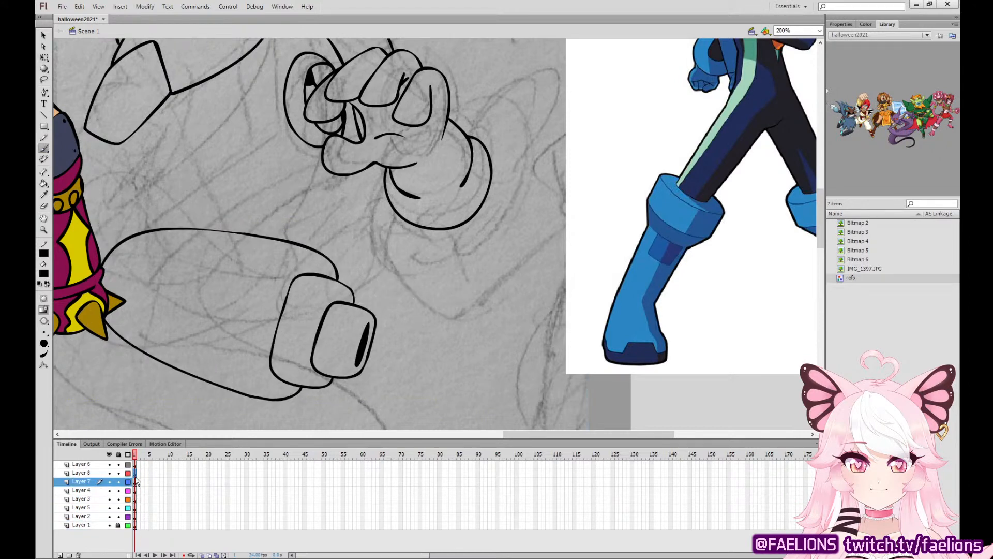
click(136, 476)
click(135, 492)
click(136, 501)
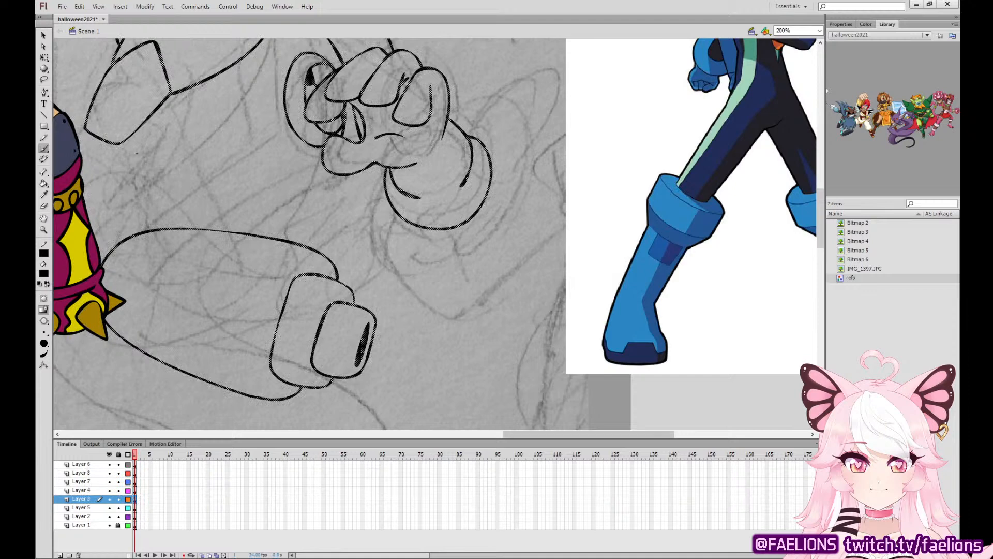
Display Layers 6, 8, 7 and 4 as outlines so the finished neighbouring character no longer covers the sketched arm.
drag(83, 129, 64, 219)
key(ctrl+z)
drag(127, 464, 127, 491)
Ink the arm's outer edge from the shoulder cuff down around the elbow to the back of the arm cannon.
mouse_move(85, 128)
mouse_down()
mouse_move(65, 257)
mouse_move(100, 315)
mouse_up()
key(ctrl+z)
key(ctrl+z)
drag(153, 250, 373, 323)
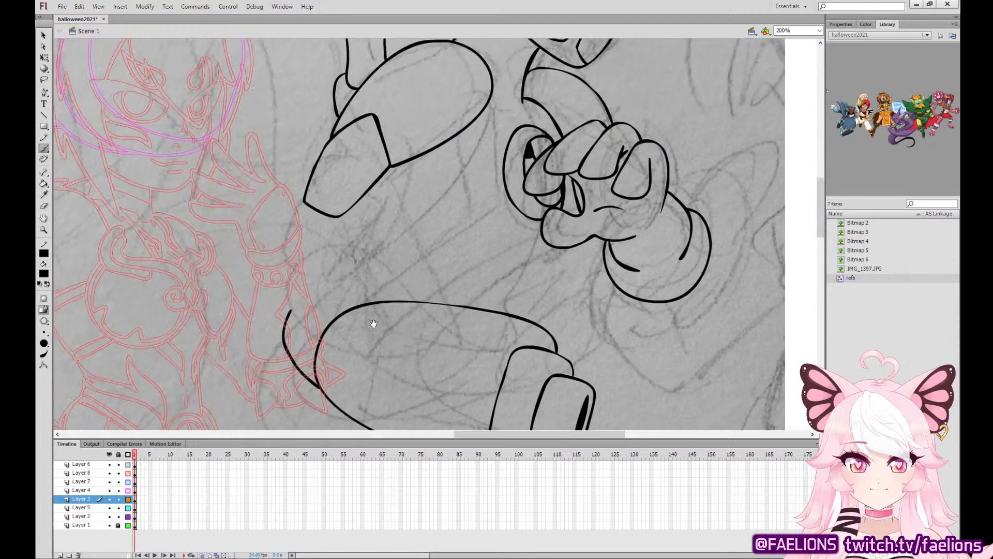
drag(305, 202, 290, 311)
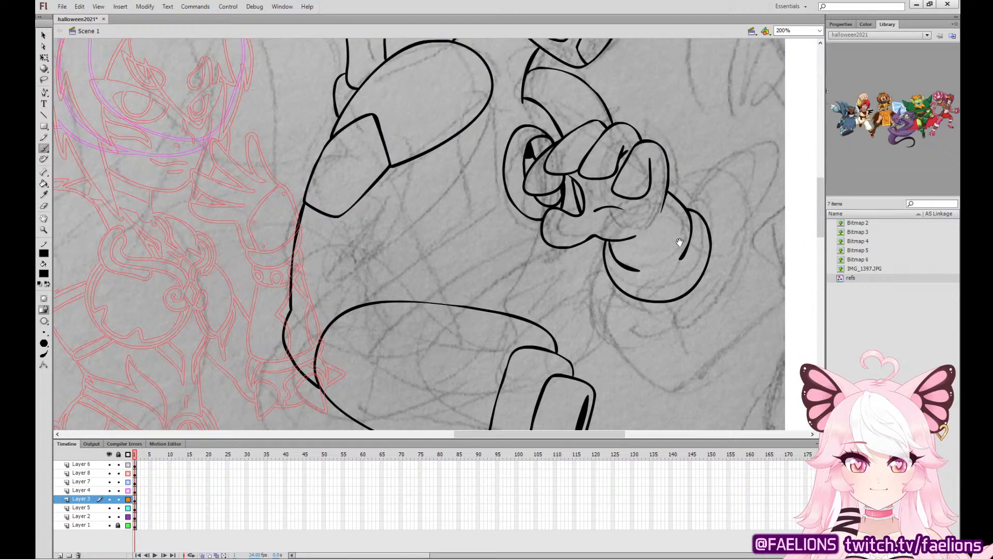
Ink the arm's inner edge as a curve rising from the top of the arm cannon toward the chest.
mouse_move(675, 261)
mouse_down()
mouse_move(419, 327)
mouse_move(415, 356)
mouse_up()
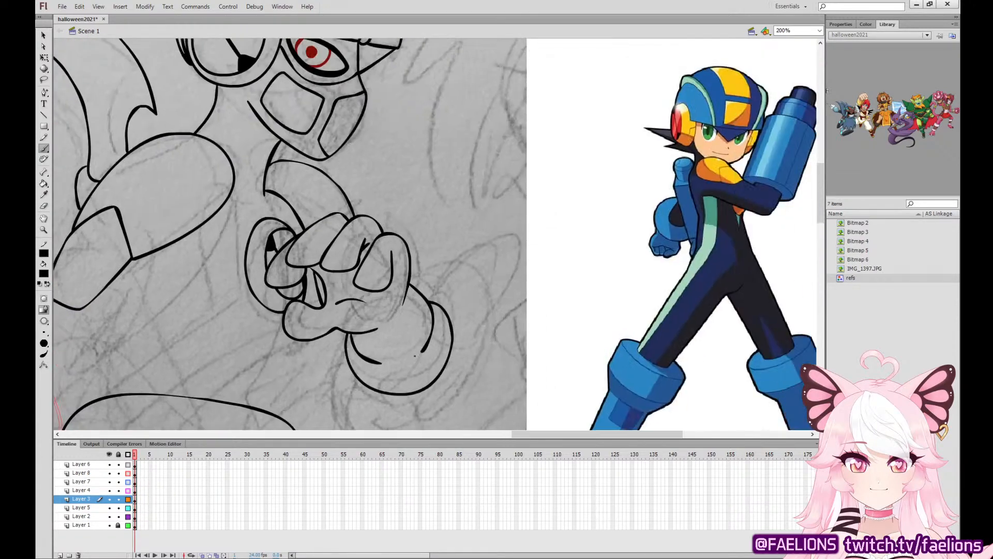
drag(306, 341, 452, 288)
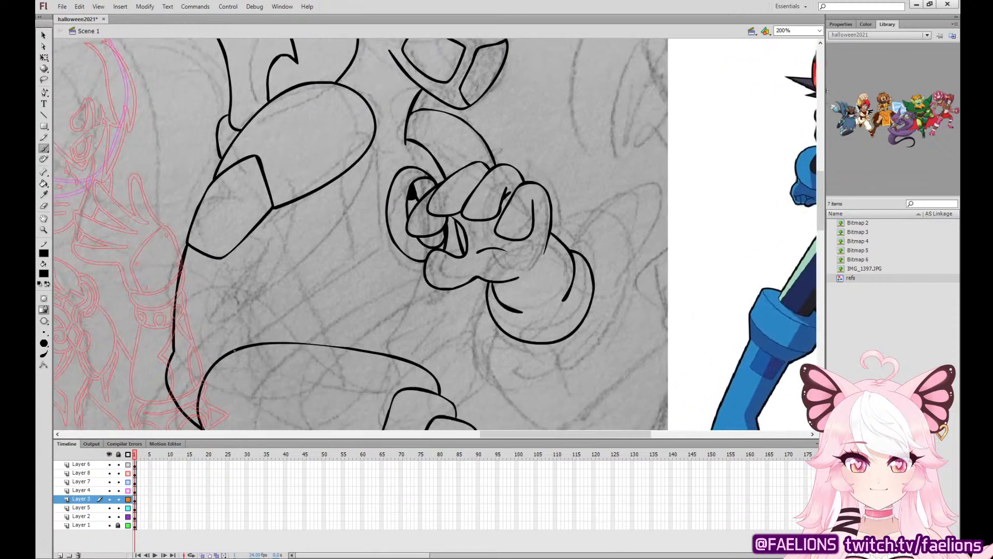
drag(234, 349, 334, 221)
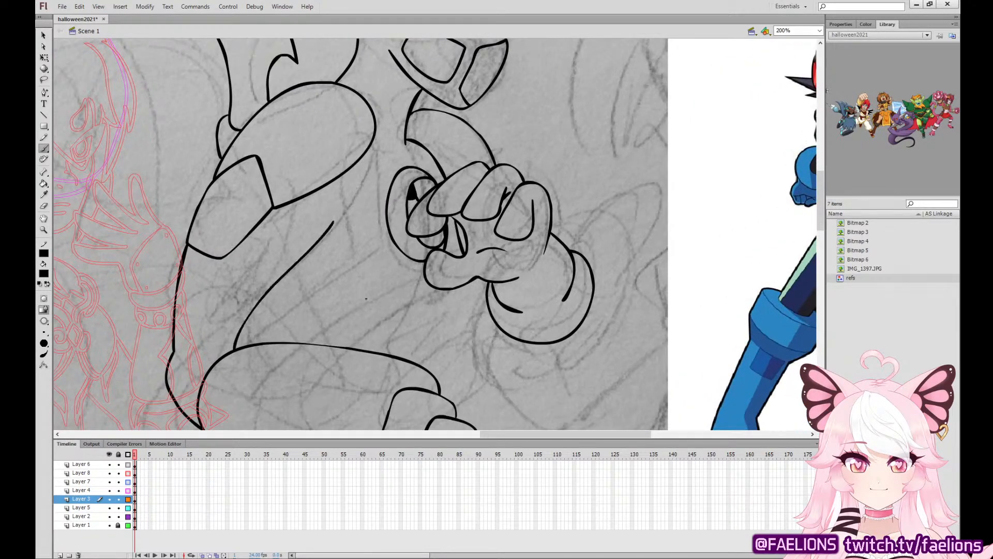
drag(460, 303, 361, 358)
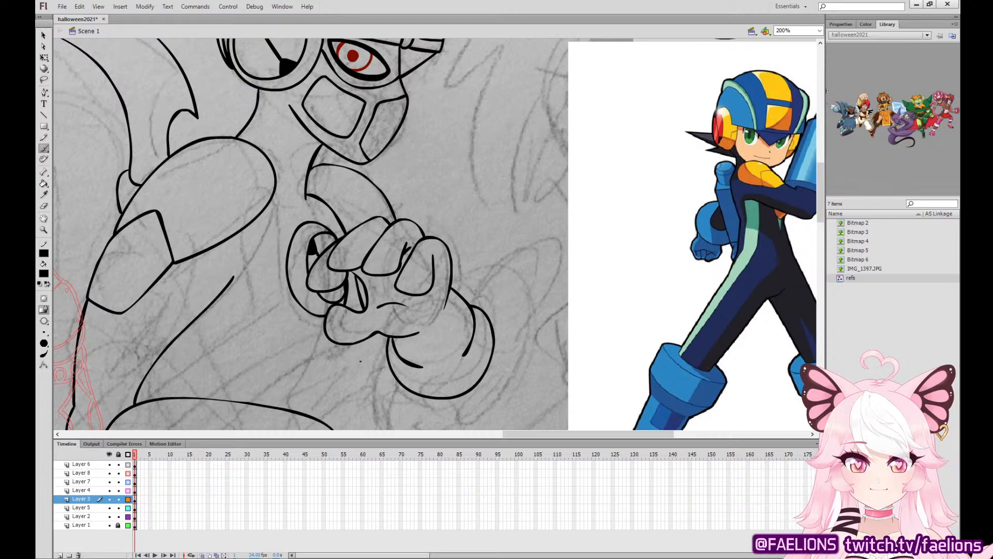
Try inking a curve behind the shoulder cuff and the torso's front edge from the fist down to the arm cannon.
drag(329, 268, 457, 213)
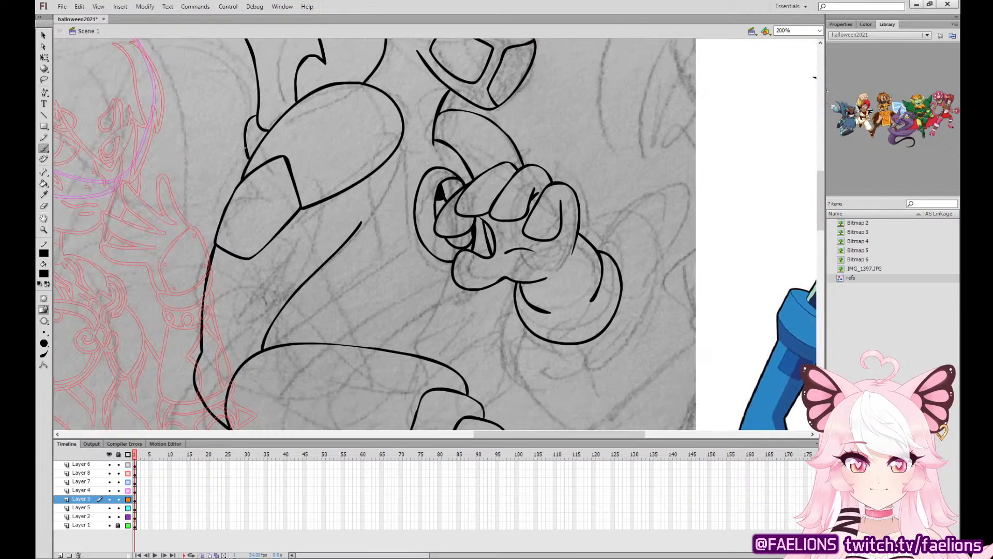
drag(244, 147, 229, 190)
drag(493, 283, 398, 351)
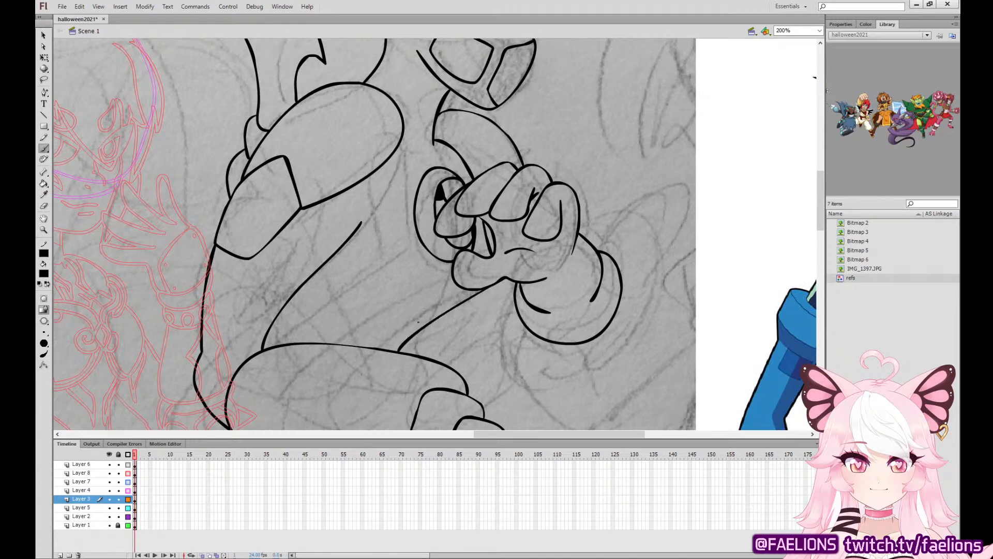
drag(436, 303, 480, 368)
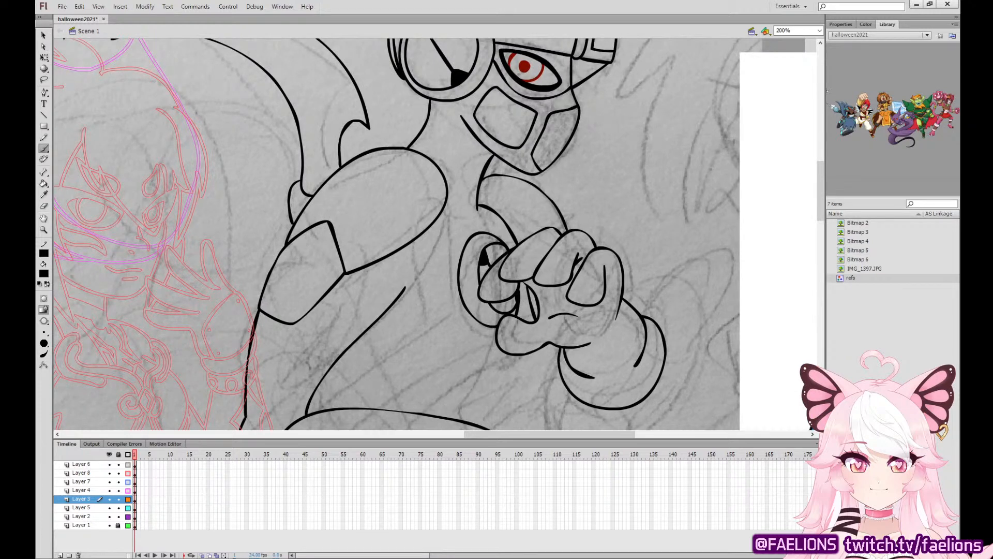
Delete the small curve stroke behind the shoulder cuff.
key(v)
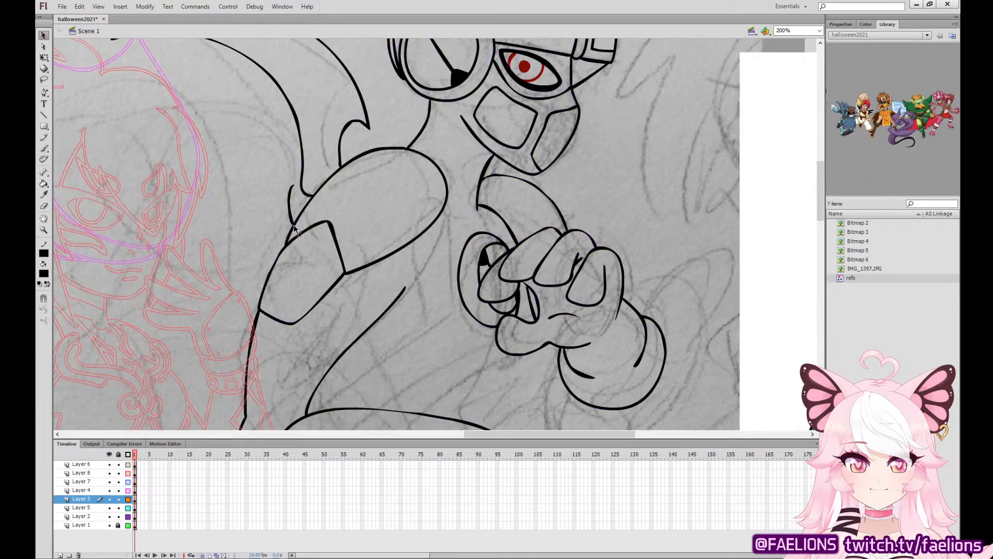
click(289, 212)
key(Delete)
Ink the torso's front edge from the fist to the arm cannon, plus a curve running parallel to the arm's inner edge.
click(44, 149)
drag(586, 310, 561, 218)
drag(494, 263, 406, 322)
key(ctrl+z)
drag(494, 263, 417, 325)
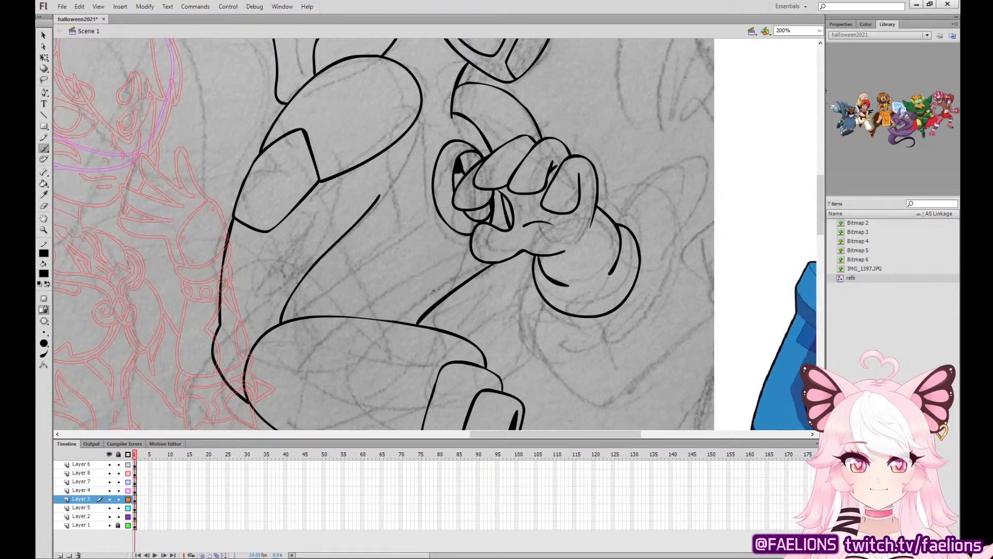
mouse_move(620, 268)
mouse_down()
mouse_move(379, 297)
mouse_move(557, 296)
mouse_move(637, 306)
mouse_up()
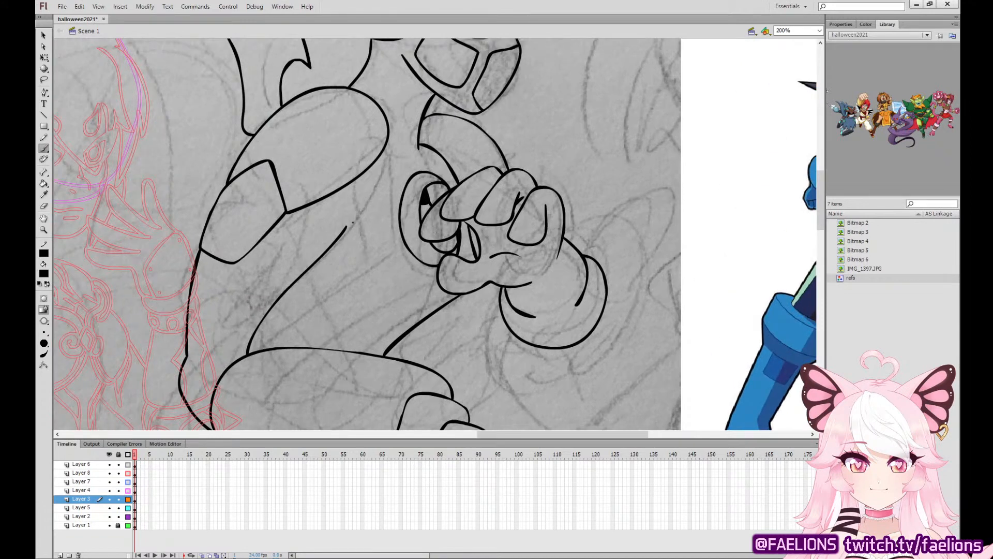
mouse_move(351, 231)
mouse_down()
mouse_move(332, 289)
mouse_move(279, 345)
mouse_up()
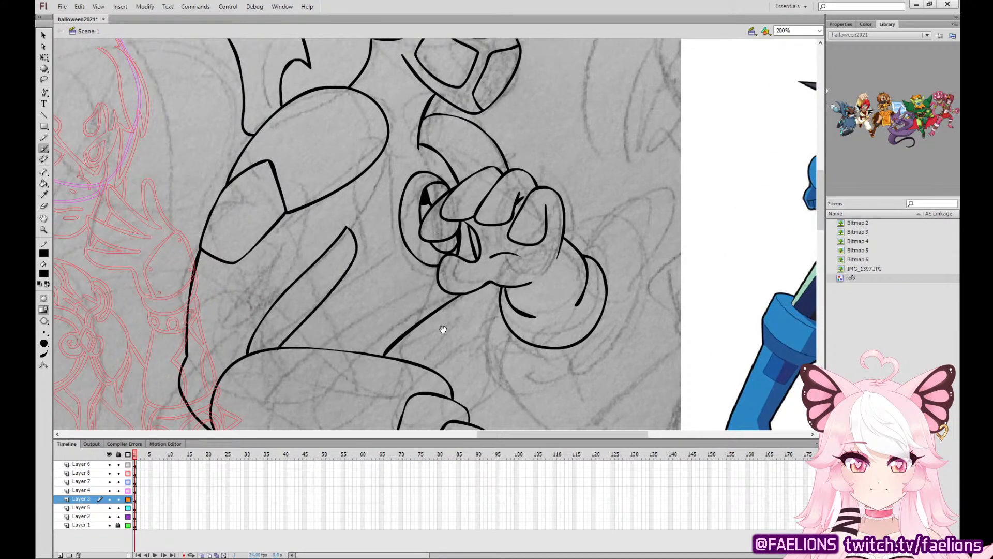
Ink the trailing lower body's back curve, starting behind the elbow and sweeping below the arm cannon.
drag(443, 329, 548, 119)
drag(590, 248, 584, 172)
mouse_move(270, 104)
mouse_down()
mouse_move(220, 168)
mouse_move(341, 281)
mouse_move(398, 291)
mouse_up()
Ink the ragged end of the trailing lower body as a series of long pointed tips over the sketch.
mouse_move(514, 312)
mouse_down()
mouse_move(514, 67)
mouse_move(563, 139)
mouse_up()
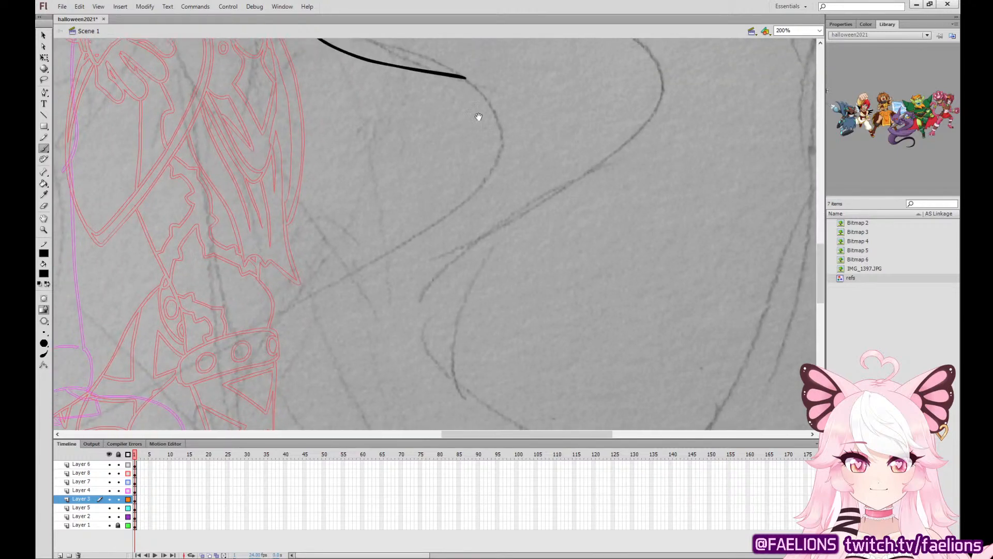
mouse_move(482, 164)
mouse_down()
mouse_move(576, 91)
mouse_move(545, 57)
mouse_up()
mouse_move(540, 187)
mouse_down()
mouse_move(511, 109)
mouse_move(540, 142)
mouse_move(555, 135)
mouse_up()
mouse_move(84, 247)
mouse_down()
mouse_move(219, 264)
mouse_move(266, 305)
mouse_move(256, 354)
mouse_up()
key(ctrl+z)
mouse_move(89, 272)
mouse_down()
mouse_move(253, 267)
mouse_move(278, 336)
mouse_move(259, 361)
mouse_move(647, 313)
mouse_move(710, 323)
mouse_move(525, 239)
mouse_move(492, 191)
mouse_up()
mouse_move(533, 245)
mouse_down()
mouse_move(715, 270)
mouse_move(596, 340)
mouse_up()
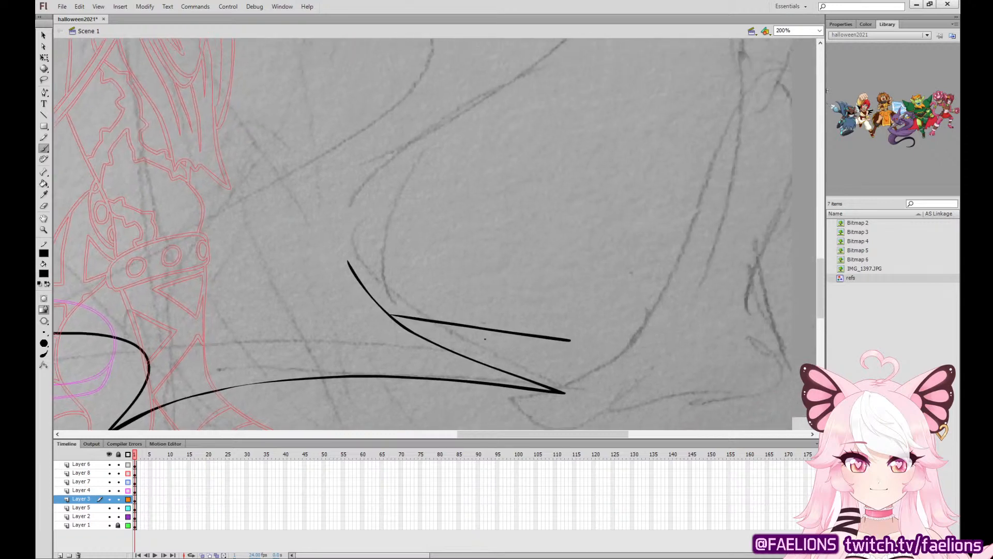
key(ctrl+z)
drag(393, 319, 591, 340)
With the timeline shrunk for a taller stage, ink both long S-curved edges of the trailing lower body down to its outer tips.
drag(596, 263, 558, 411)
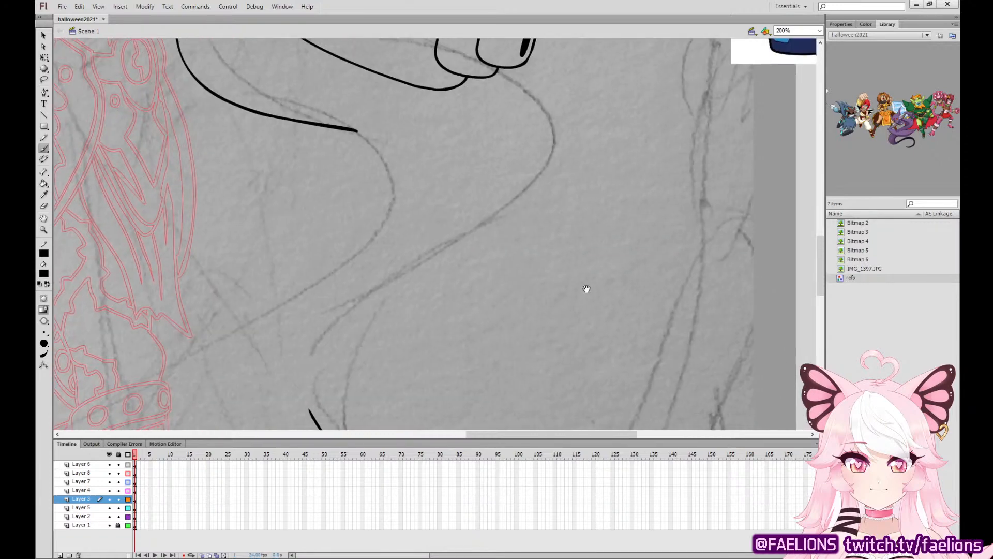
mouse_move(588, 288)
mouse_down()
mouse_move(637, 195)
mouse_move(598, 277)
mouse_up()
drag(524, 440, 523, 495)
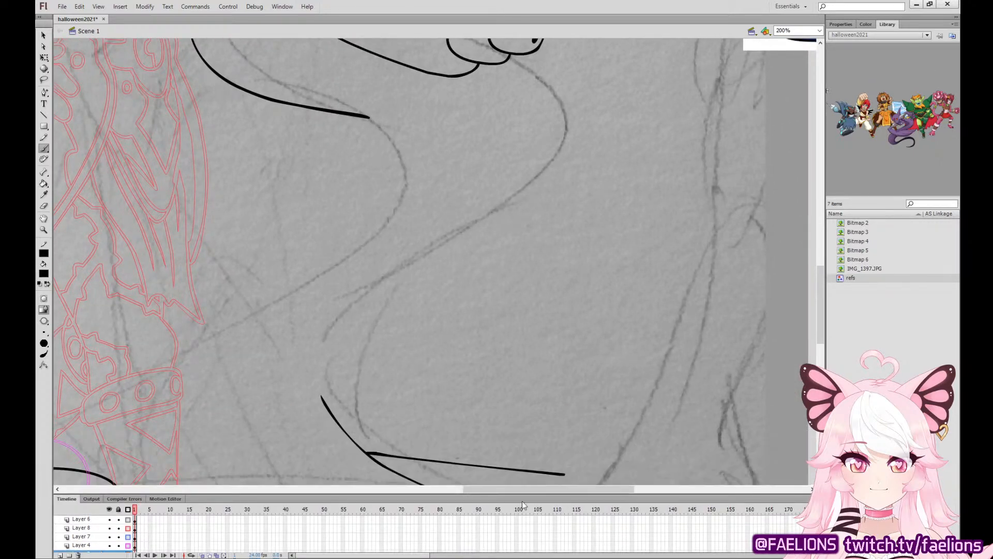
drag(627, 277, 624, 260)
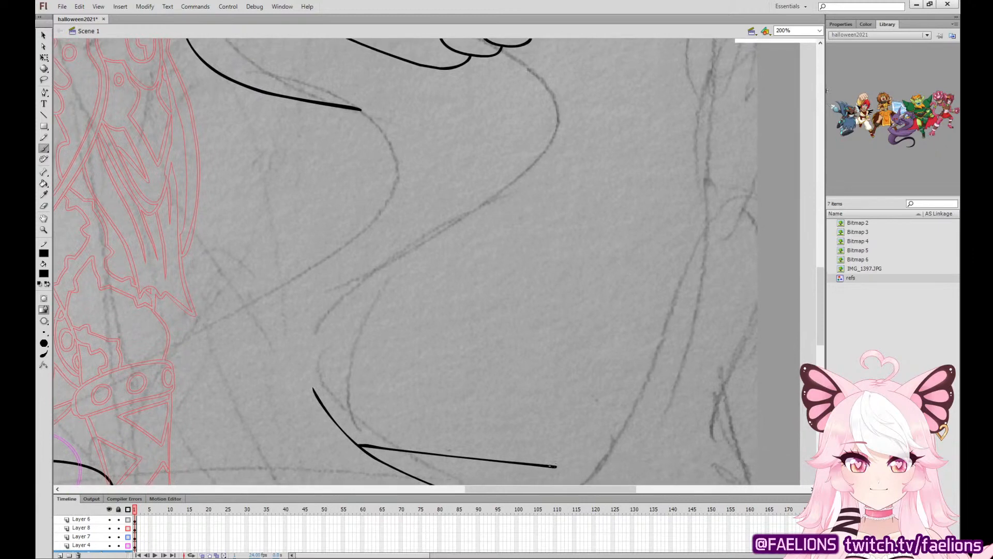
mouse_move(551, 466)
mouse_down()
mouse_move(388, 406)
mouse_move(352, 323)
mouse_move(520, 171)
mouse_move(536, 85)
mouse_move(502, 49)
mouse_up()
drag(461, 166, 681, 172)
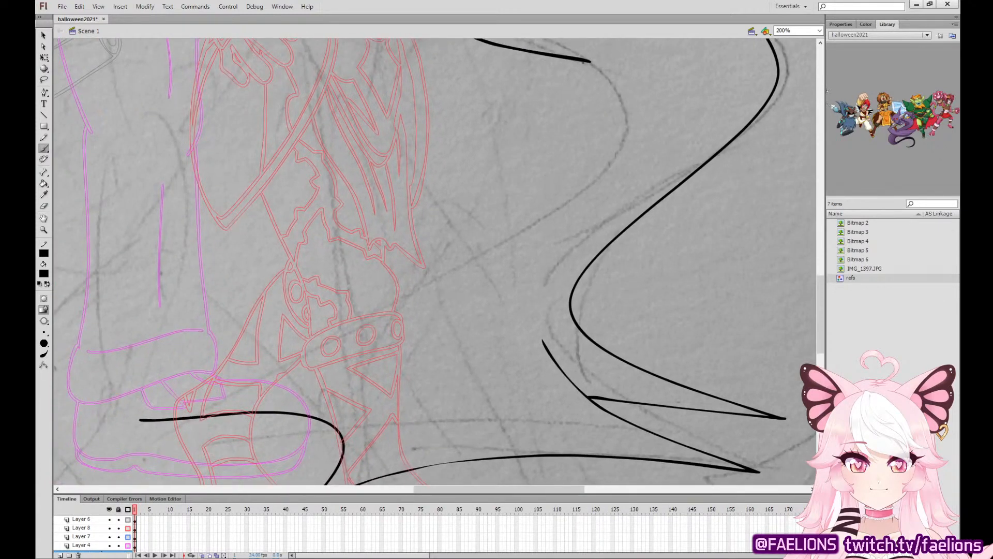
mouse_move(589, 61)
mouse_down()
mouse_move(619, 124)
mouse_move(553, 215)
mouse_move(308, 345)
mouse_move(136, 418)
mouse_up()
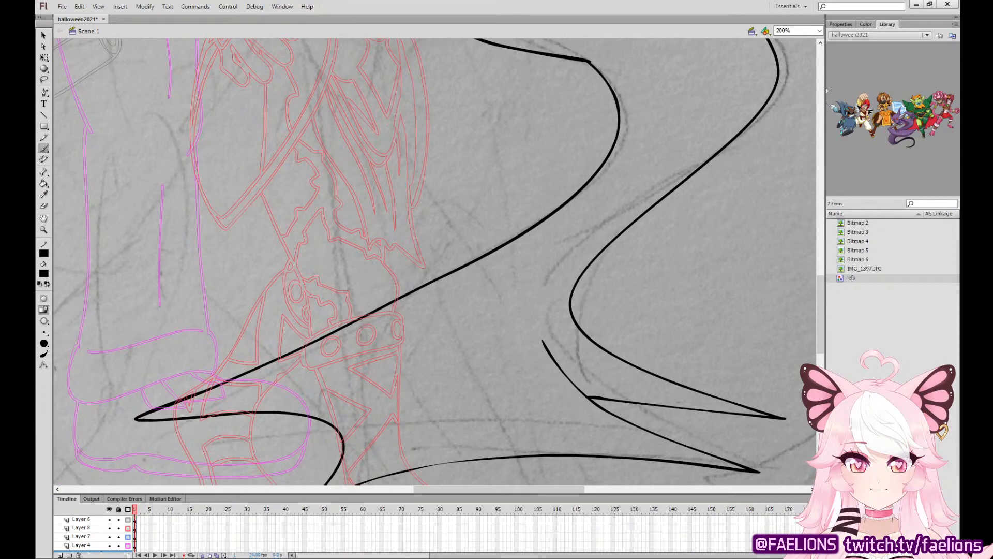
Ink an inner contour along the back of the trailing lower body, starting just behind the arm cannon.
mouse_move(681, 148)
mouse_down()
mouse_move(453, 266)
mouse_move(351, 278)
mouse_move(418, 288)
mouse_move(403, 319)
mouse_up()
key(v)
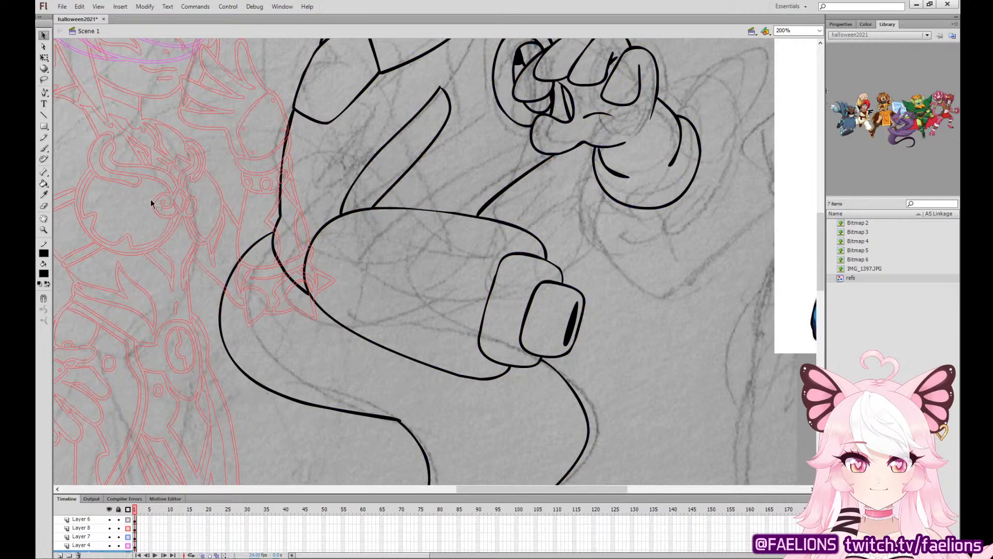
key(b)
drag(376, 194, 386, 87)
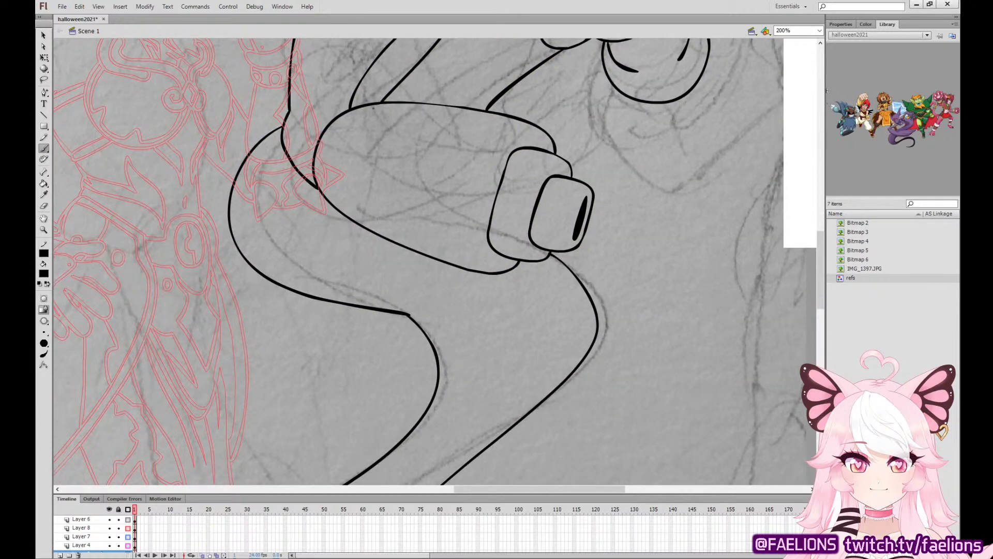
mouse_move(305, 178)
mouse_down()
mouse_move(302, 192)
mouse_move(391, 264)
mouse_move(472, 365)
mouse_move(411, 301)
mouse_move(301, 274)
mouse_move(242, 211)
mouse_move(281, 137)
mouse_up()
Ink a short curved piece running down from the round chest emblem behind the fist.
drag(600, 171, 491, 455)
mouse_move(551, 381)
mouse_down()
mouse_move(323, 318)
mouse_move(381, 311)
mouse_move(401, 328)
mouse_up()
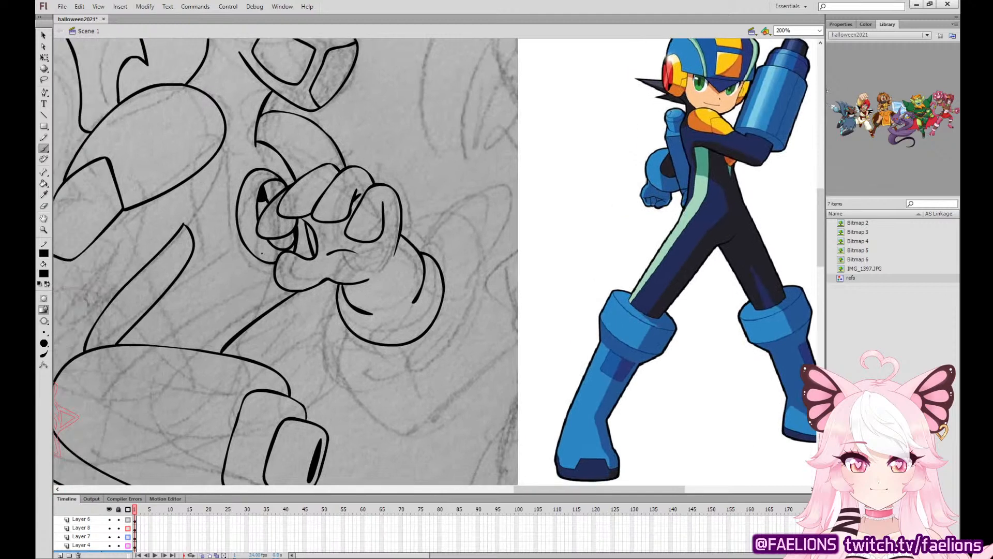
mouse_move(260, 260)
mouse_down()
mouse_move(239, 309)
mouse_move(273, 281)
mouse_up()
Try a small curved horn at the back of the helmet.
mouse_move(405, 232)
mouse_down()
mouse_move(414, 412)
mouse_move(560, 429)
mouse_up()
click(44, 35)
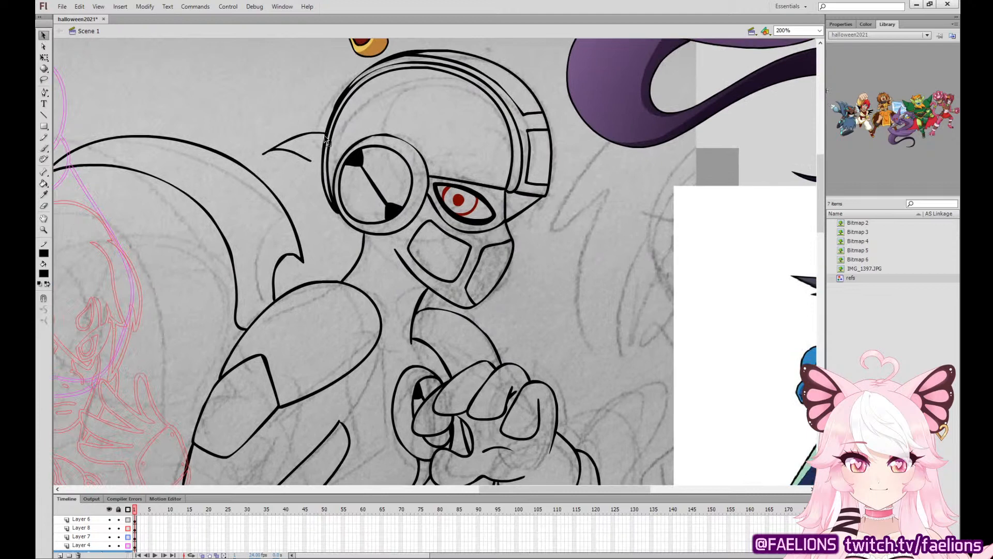
drag(328, 237, 486, 92)
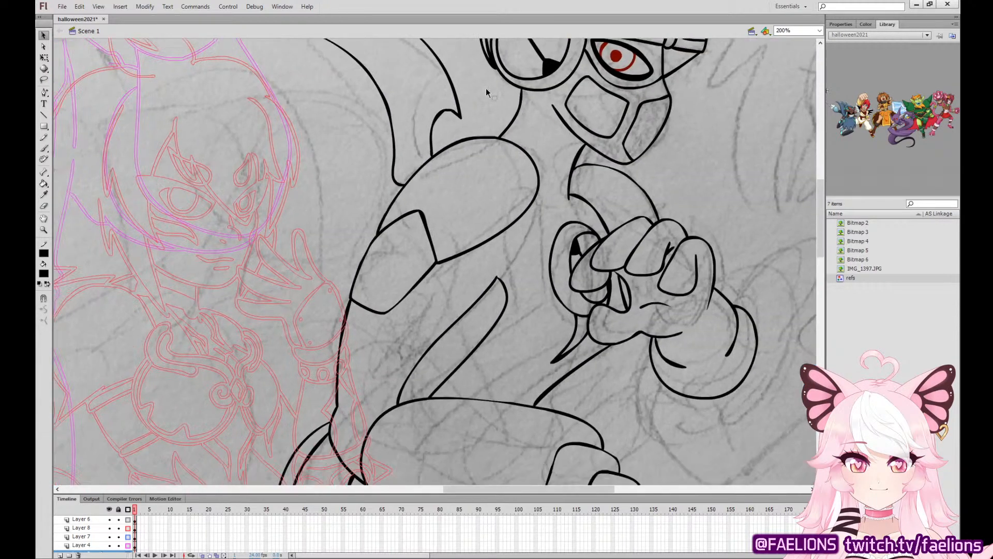
Ink a small curve and a larger curved shape behind the shoulder pad and cuff, redoing strokes until they fit.
click(45, 148)
drag(393, 162, 385, 210)
key(ctrl+z)
mouse_move(393, 162)
mouse_down()
mouse_move(384, 214)
mouse_move(360, 211)
mouse_move(348, 307)
mouse_up()
key(ctrl+z)
mouse_move(380, 195)
mouse_down()
mouse_move(348, 301)
mouse_move(357, 213)
mouse_move(342, 317)
mouse_up()
key(ctrl+z)
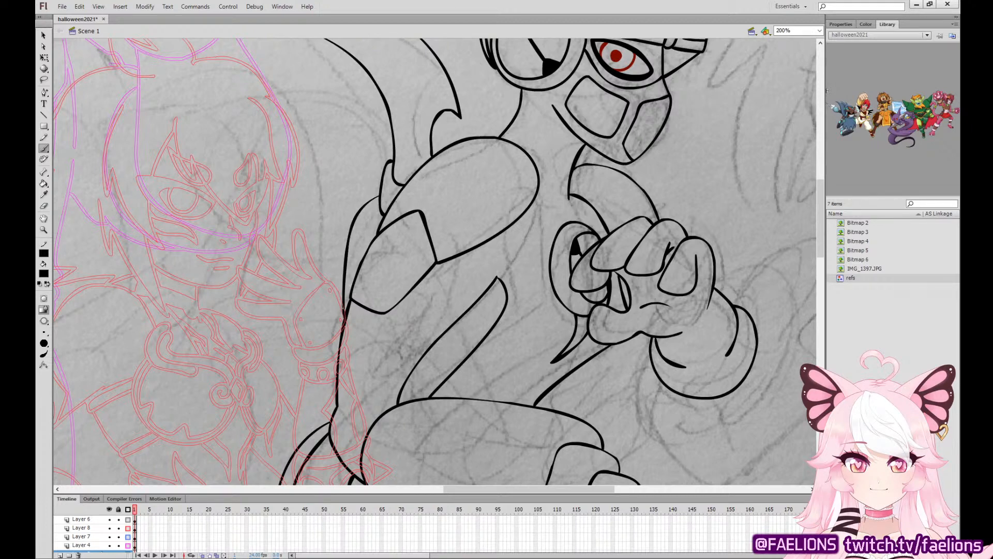
Ink a small curved horn projecting from the back of the helmet above the ear disc.
drag(675, 358, 407, 358)
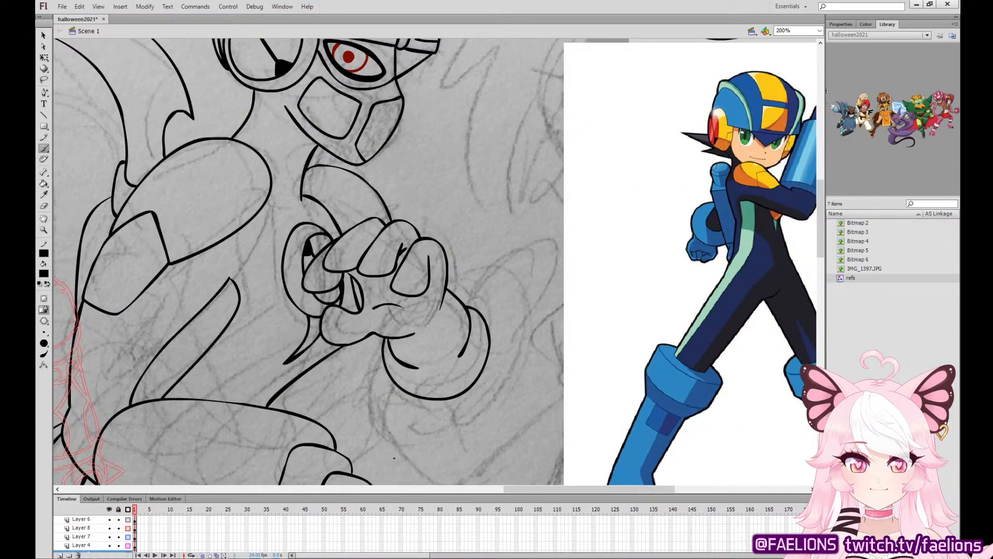
drag(468, 177, 646, 343)
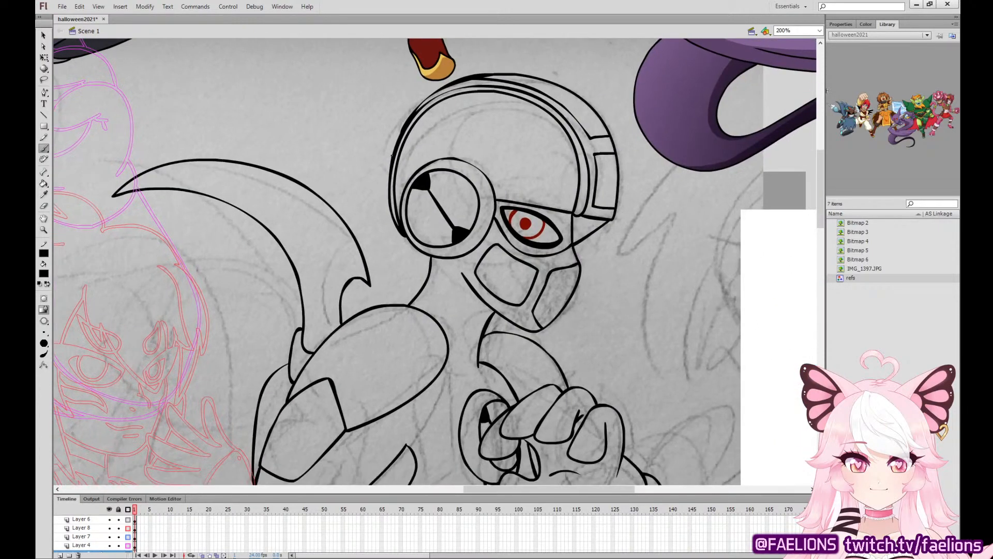
mouse_move(392, 156)
mouse_down()
mouse_move(371, 167)
mouse_move(378, 187)
mouse_move(384, 156)
mouse_move(379, 185)
mouse_move(390, 193)
mouse_up()
key(ctrl+z)
Try inking curved tufts behind the neck, below the helmet's ear disc.
drag(420, 250, 423, 291)
key(ctrl+z)
key(ctrl+z)
drag(420, 251, 423, 281)
key(ctrl+z)
mouse_move(405, 238)
mouse_down()
mouse_move(383, 244)
mouse_move(395, 280)
mouse_move(423, 268)
mouse_move(400, 241)
mouse_move(381, 275)
mouse_move(387, 285)
mouse_move(429, 259)
mouse_move(375, 243)
mouse_move(428, 279)
mouse_up()
key(ctrl+z)
key(ctrl+z)
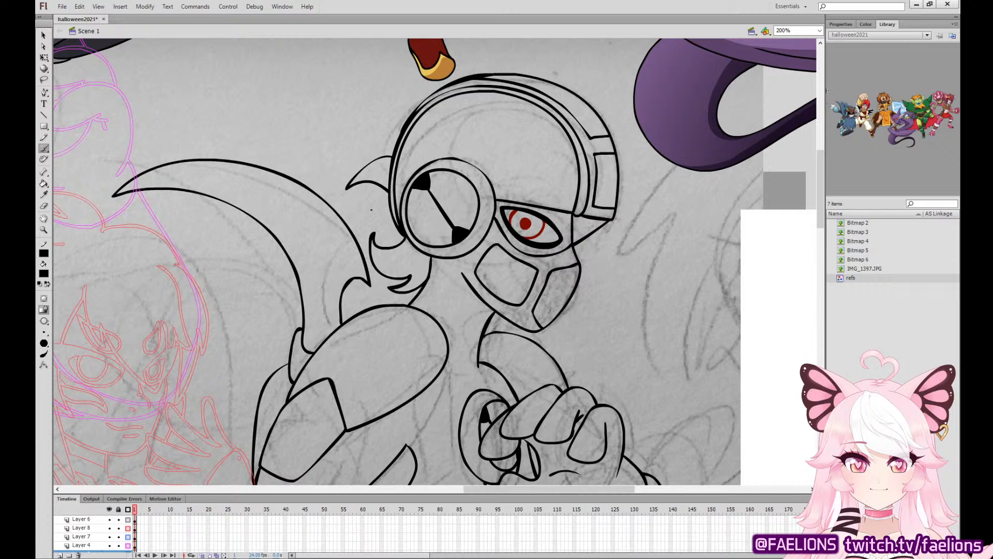
Replace the curved tufts behind the neck with jagged, straight-edged spikes.
click(46, 36)
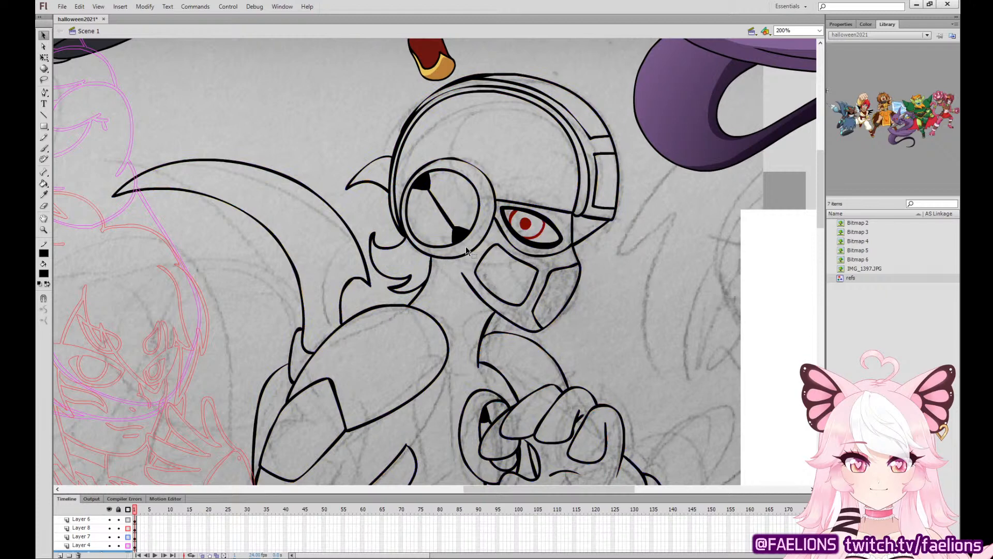
key(b)
key(ctrl+z)
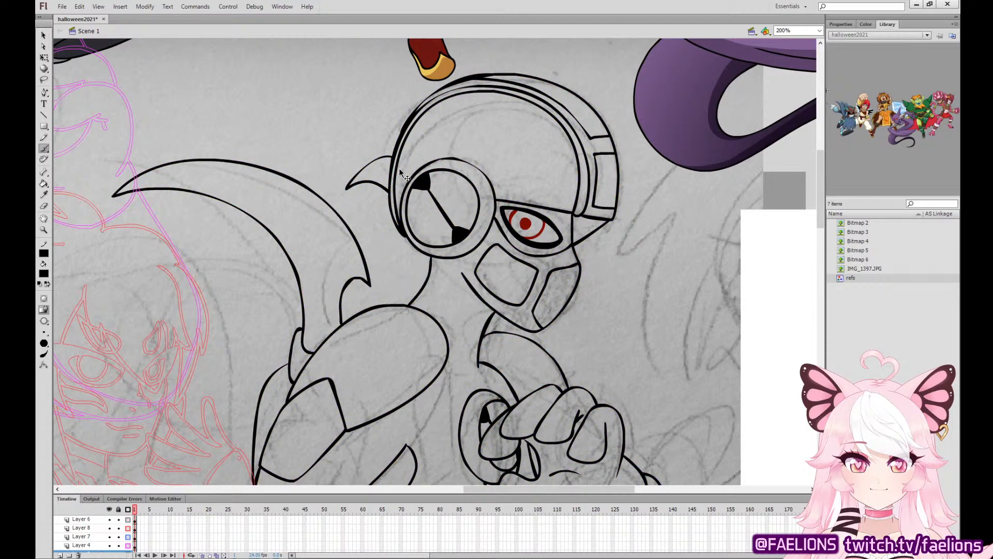
mouse_move(406, 237)
mouse_down()
mouse_move(355, 224)
mouse_move(380, 279)
mouse_move(426, 283)
mouse_up()
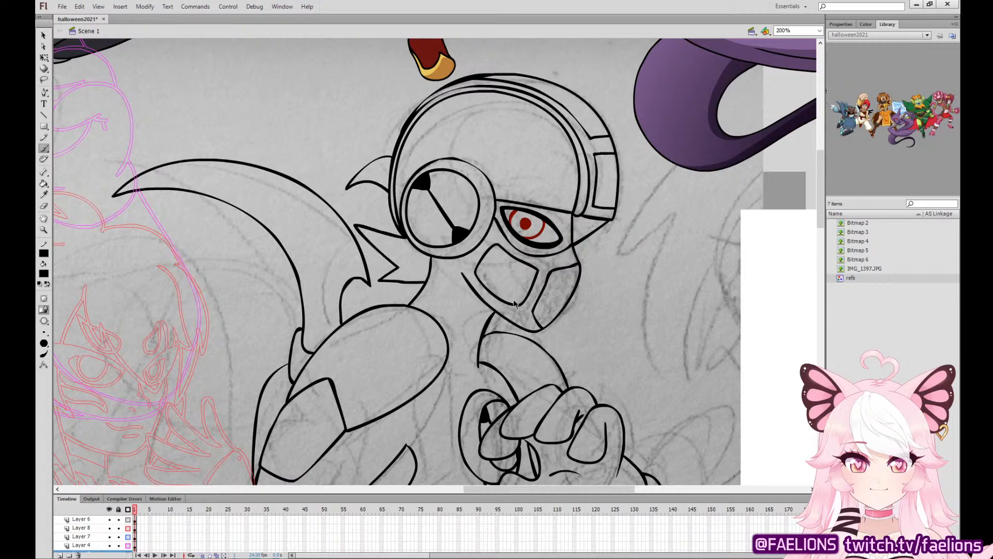
Sample the finished serpentine character's purple and fill the large crescent, helmet horn, neck spikes and mask area around the eye.
key(ctrl+minus)
drag(627, 364, 532, 188)
mouse_move(534, 308)
mouse_down()
mouse_move(573, 201)
mouse_move(598, 376)
mouse_up()
click(47, 195)
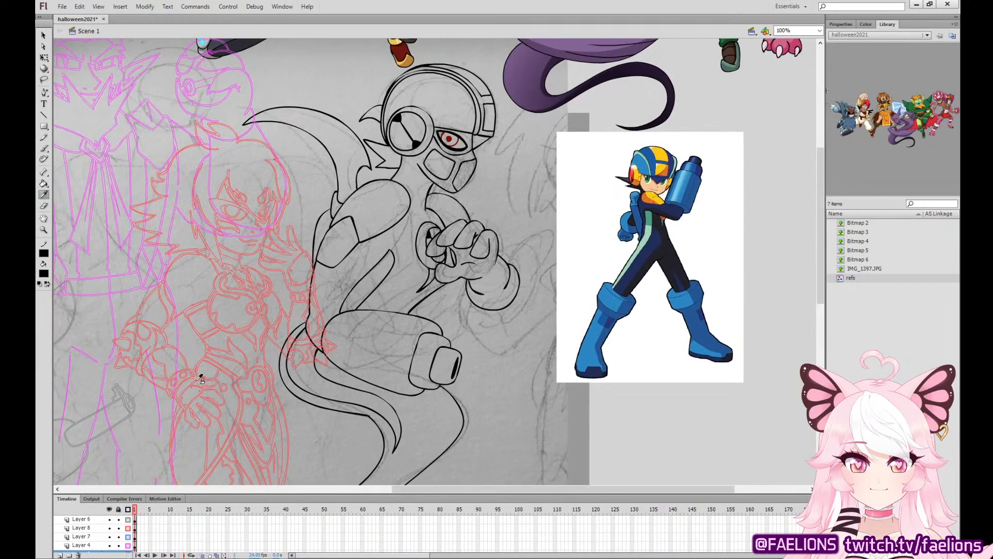
drag(675, 133, 628, 301)
click(512, 96)
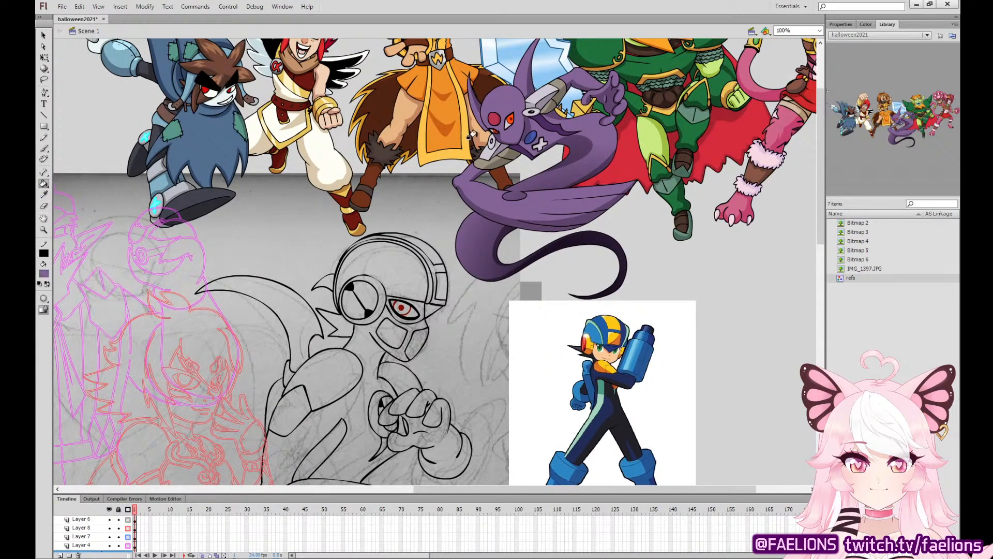
click(412, 310)
click(313, 310)
click(326, 282)
drag(473, 330, 459, 248)
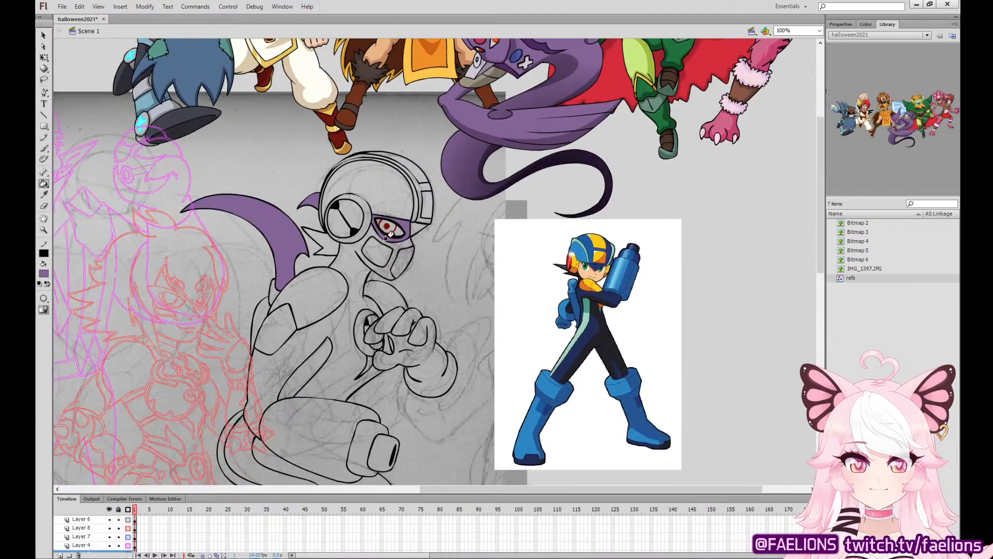
Sample the red of the reference character's ear disc and fill the helmet's ear disc and the round chest emblem.
click(44, 195)
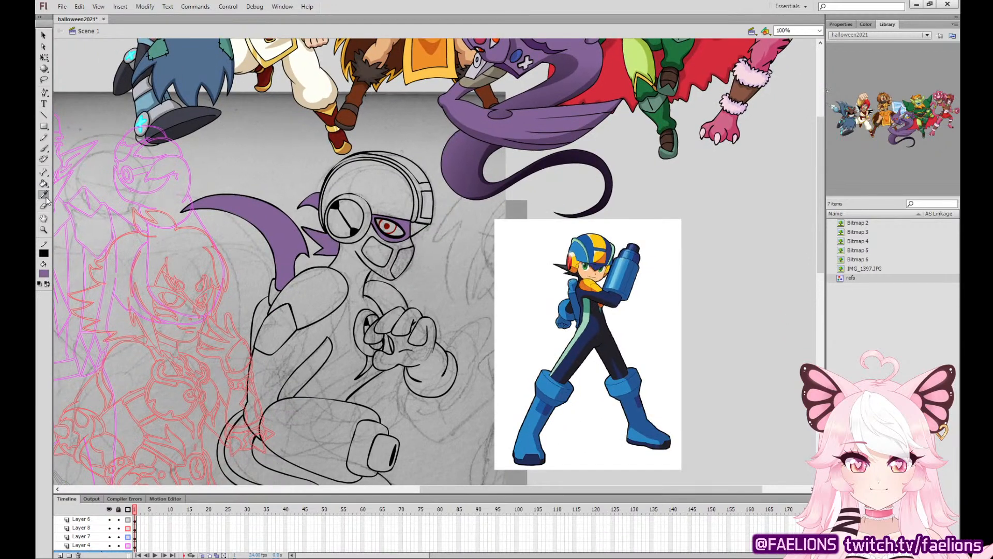
click(572, 258)
click(338, 225)
click(357, 209)
click(370, 320)
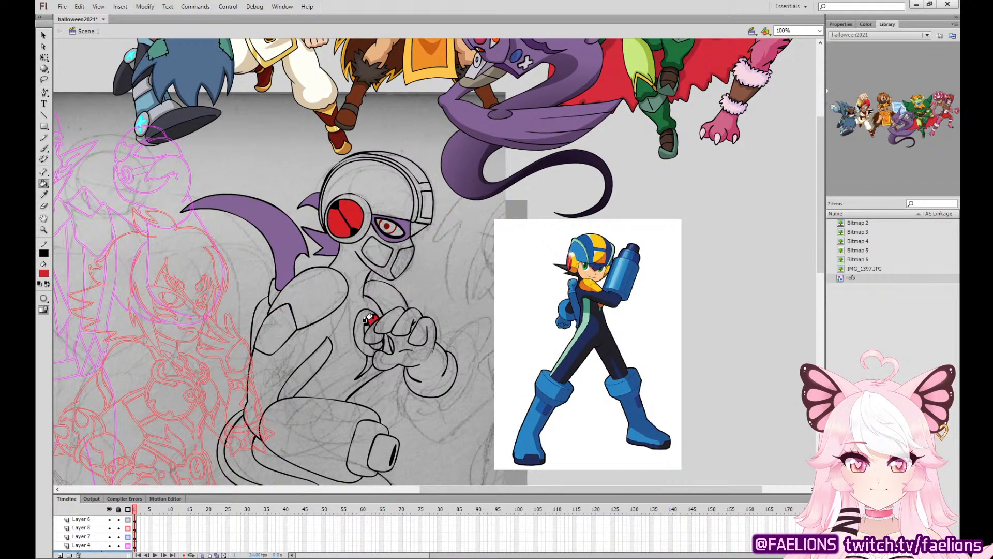
click(365, 328)
click(373, 345)
Sample yellow from the reference helmet and fill the helmet strip and side panel, ear ring, shoulder pad, cuff and far shoulder.
click(44, 195)
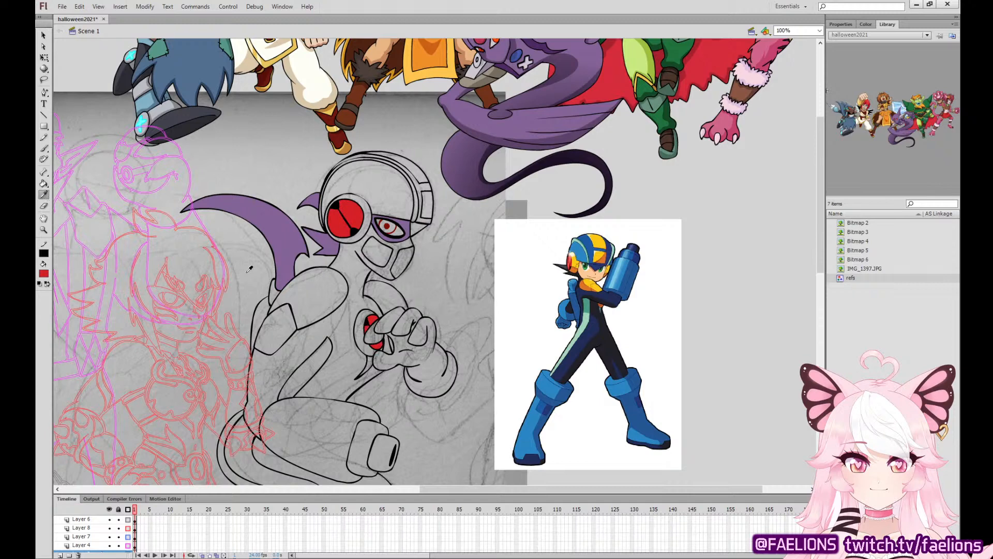
click(602, 241)
click(395, 157)
click(427, 199)
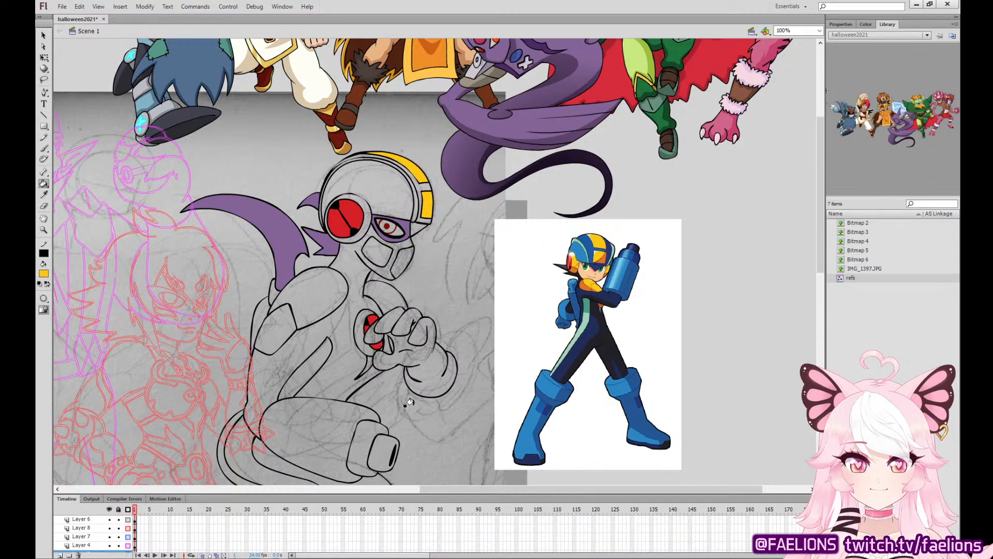
click(348, 193)
click(338, 284)
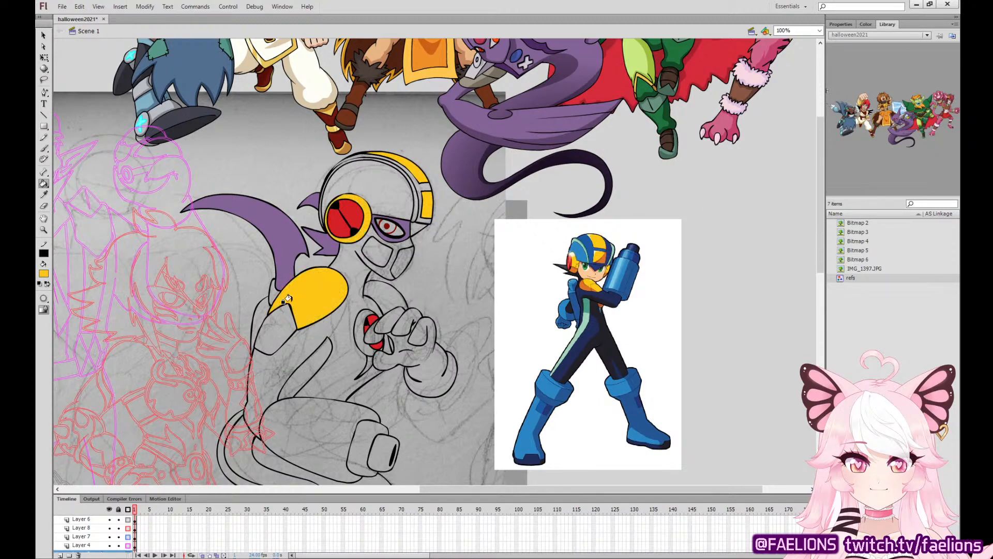
click(274, 325)
click(384, 298)
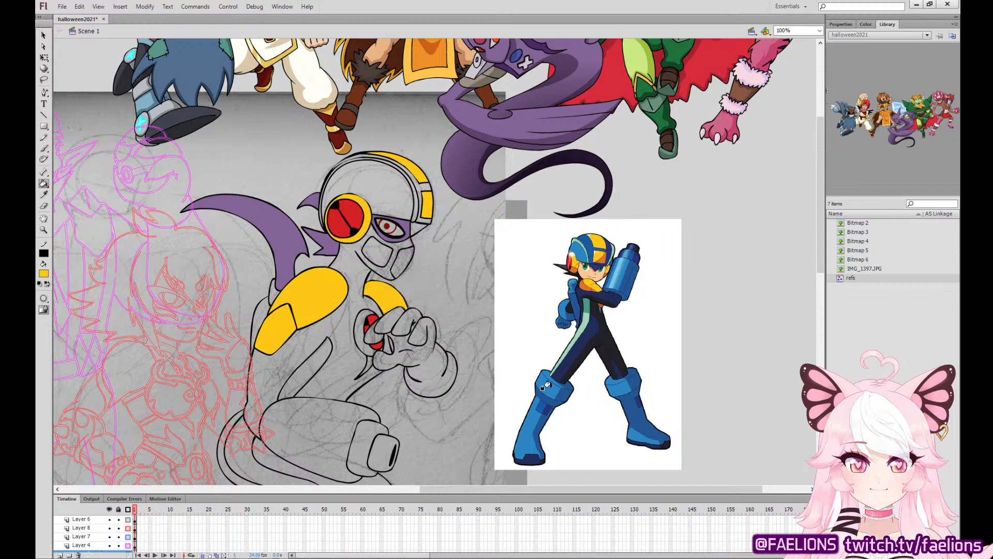
On Layer 3, draw a curved black outline around the underside of the raised glove to form the forearm.
key(ctrl+equal)
drag(674, 381, 607, 162)
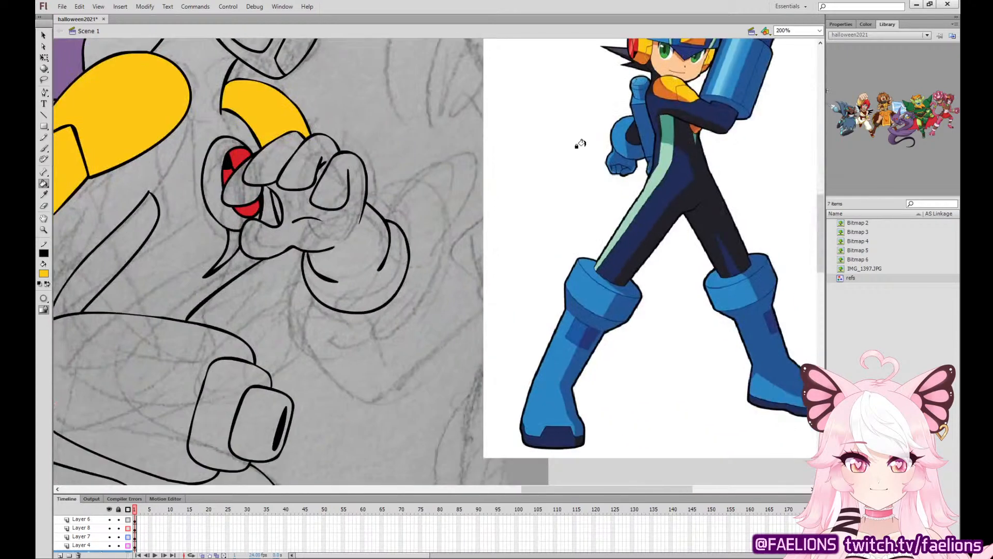
click(44, 194)
click(226, 165)
key(b)
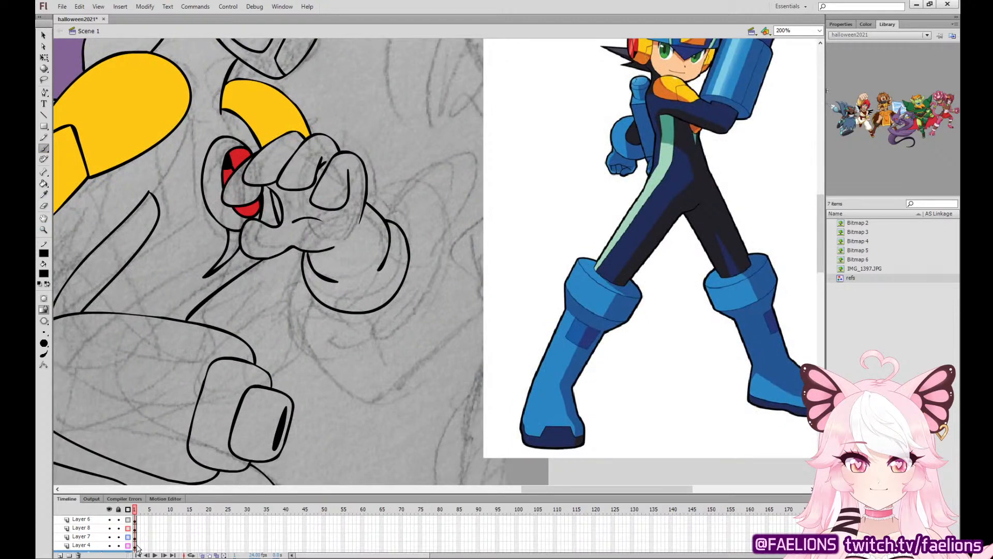
drag(323, 495, 322, 418)
click(81, 476)
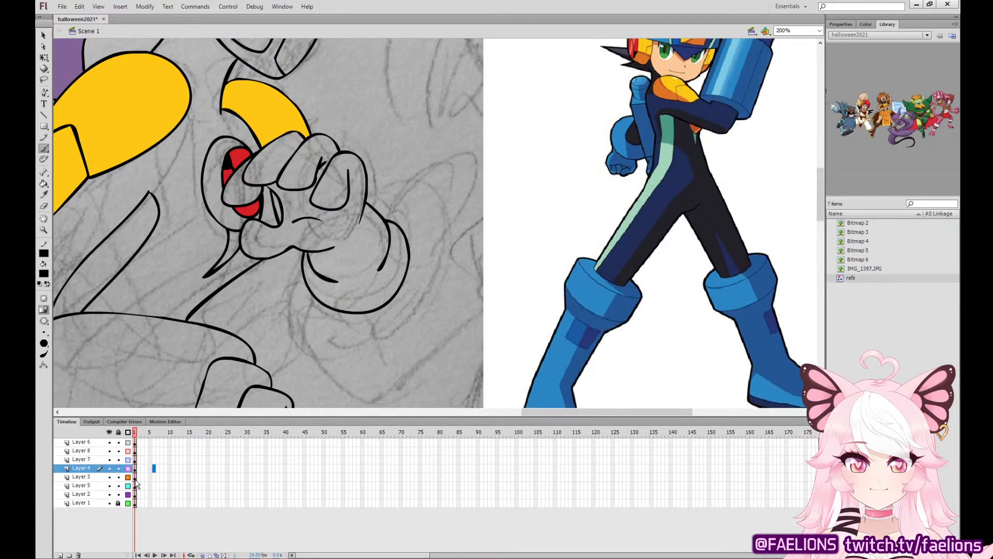
drag(286, 251, 321, 318)
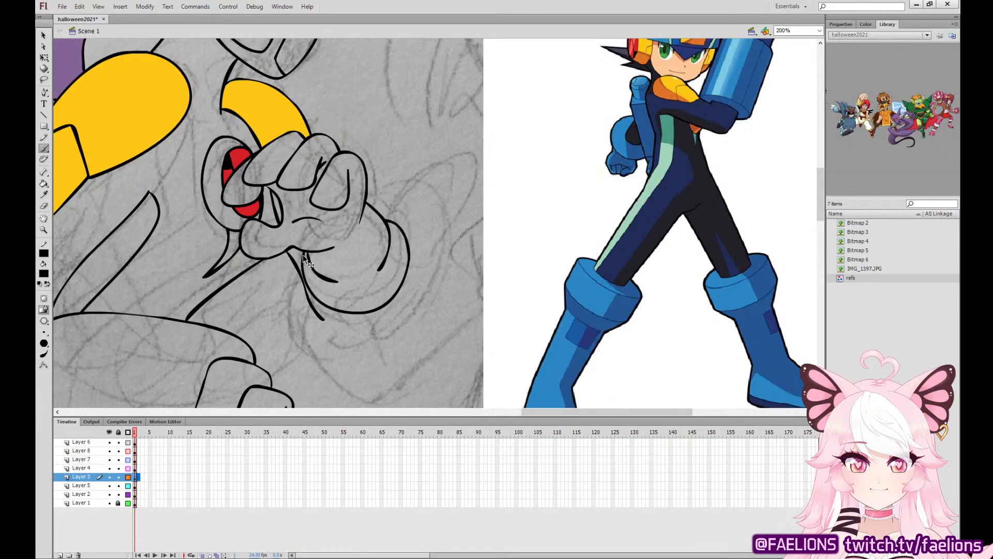
key(ctrl+z)
mouse_move(286, 252)
mouse_down()
mouse_move(305, 305)
mouse_move(357, 329)
mouse_up()
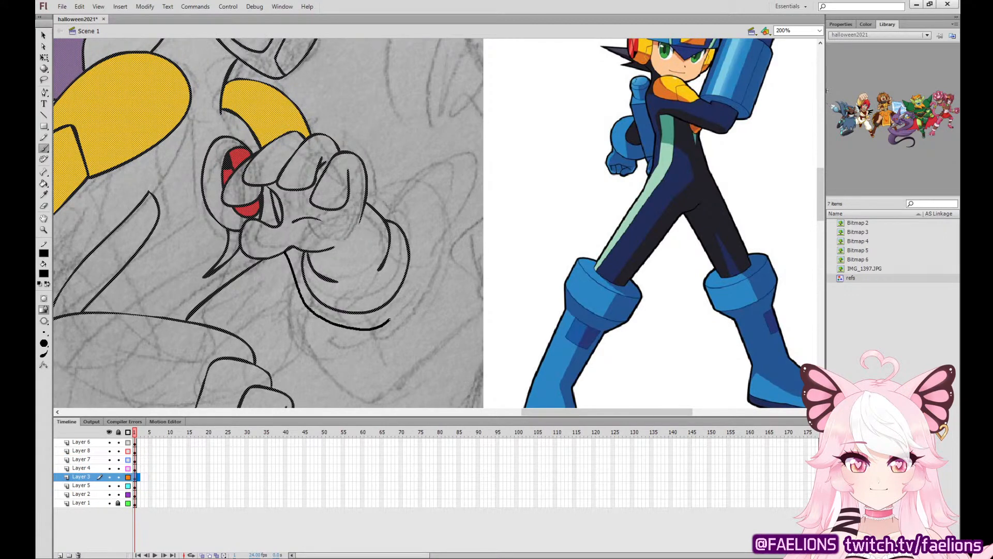
drag(402, 289, 402, 283)
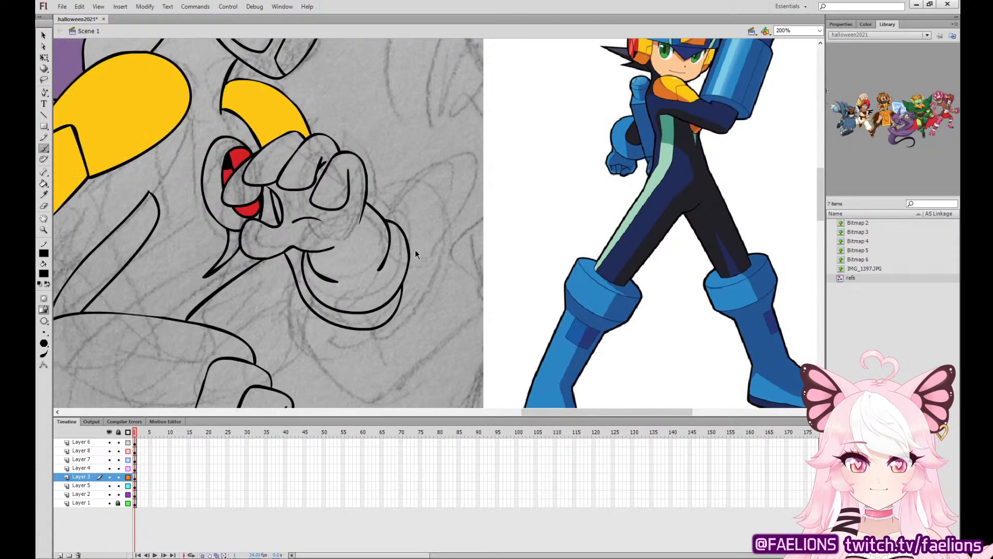
Sample the shoulder pad's yellow and fill the ring around the chest emblem.
key(ctrl+minus)
click(44, 195)
click(273, 153)
click(322, 205)
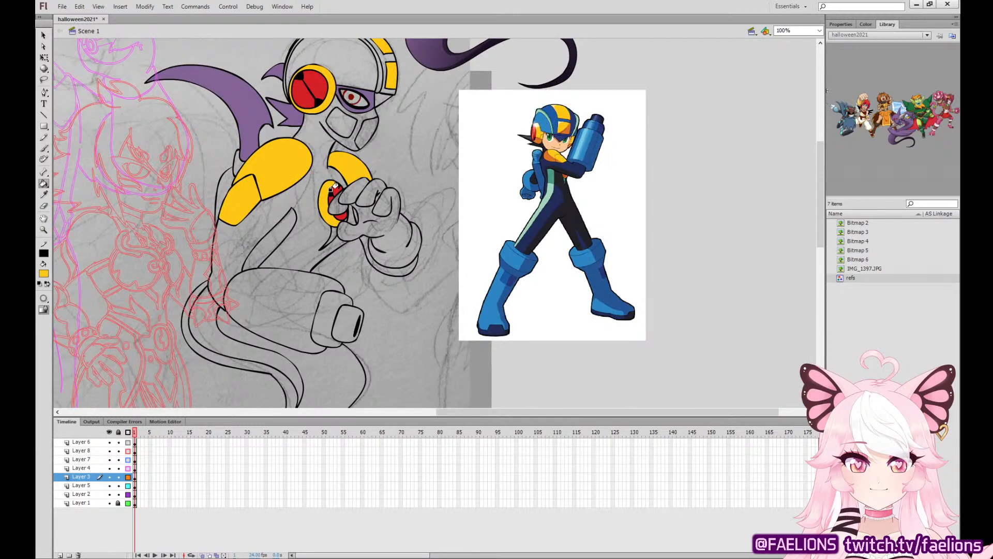
Sample the reference arm cannon's blue and fill the helmet dome, back piece behind the shoulder, arm cannon, glove and fingers.
drag(347, 213, 323, 269)
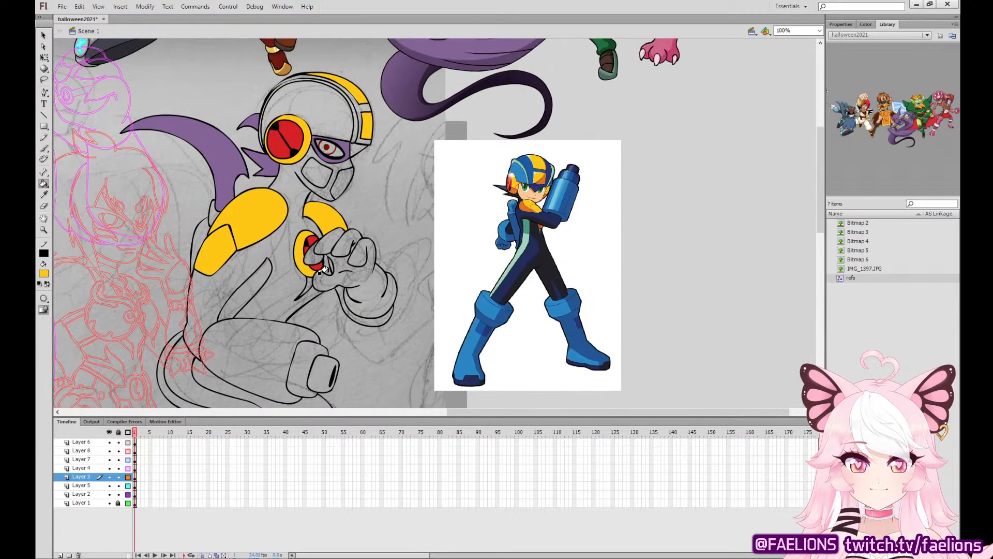
click(44, 195)
click(561, 189)
click(361, 128)
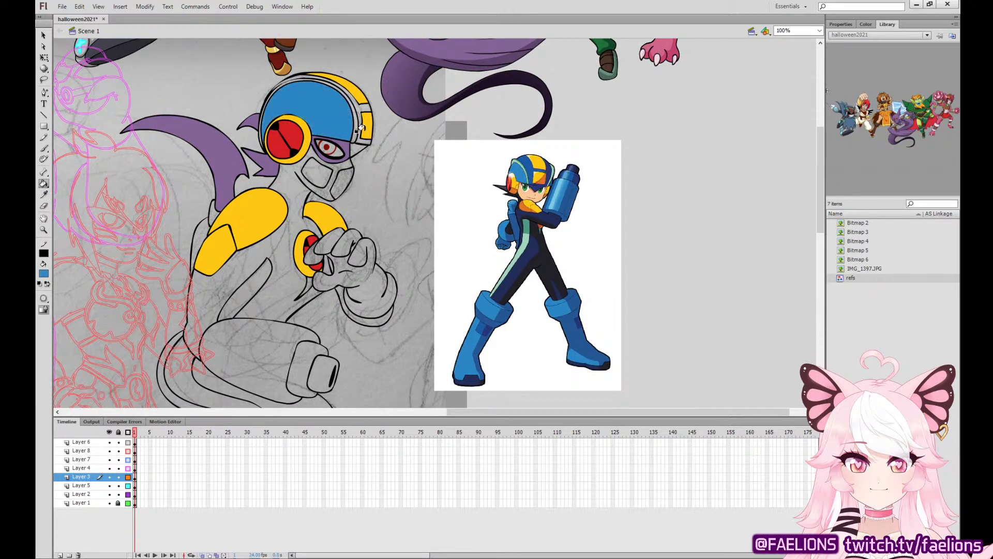
click(201, 232)
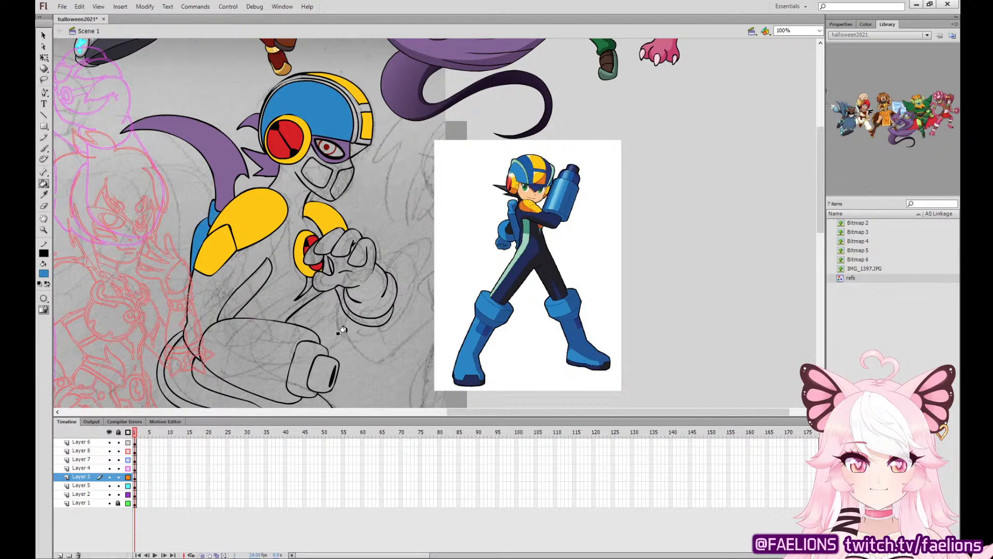
click(269, 357)
click(357, 259)
click(339, 241)
click(318, 251)
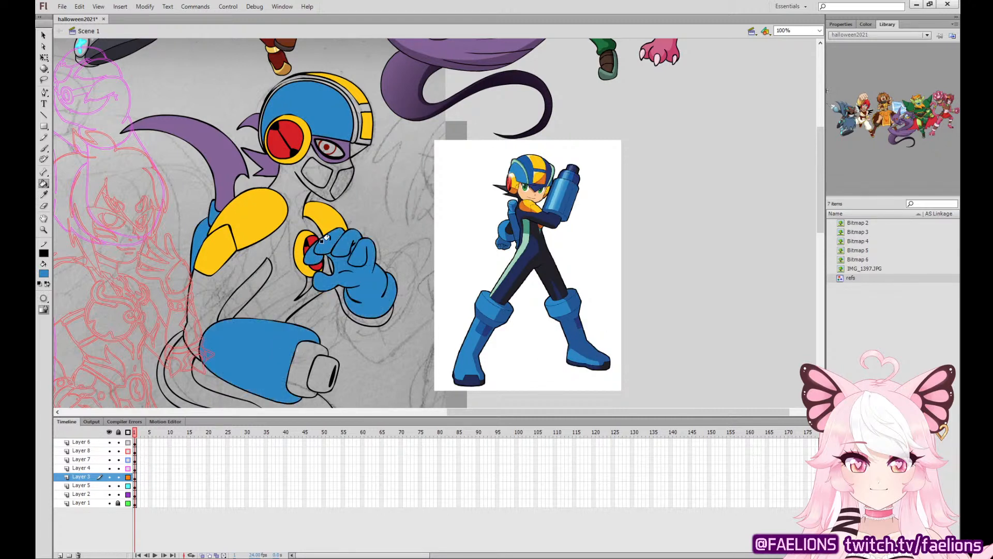
Sample the reference cannon's darker blue and fill the arm cannon's front collar and the helmet's band.
key(i)
click(565, 176)
click(323, 358)
key(ctrl+z)
click(311, 345)
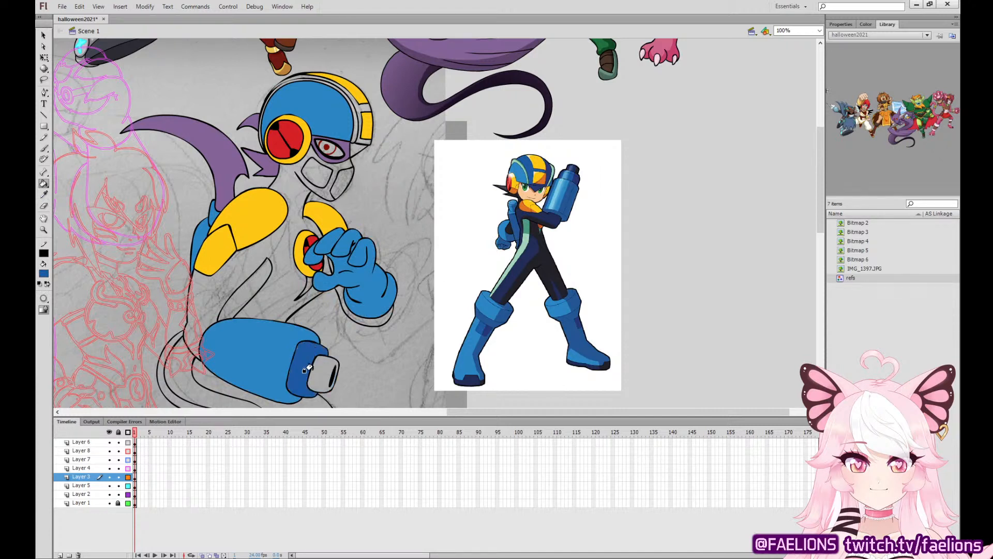
click(353, 107)
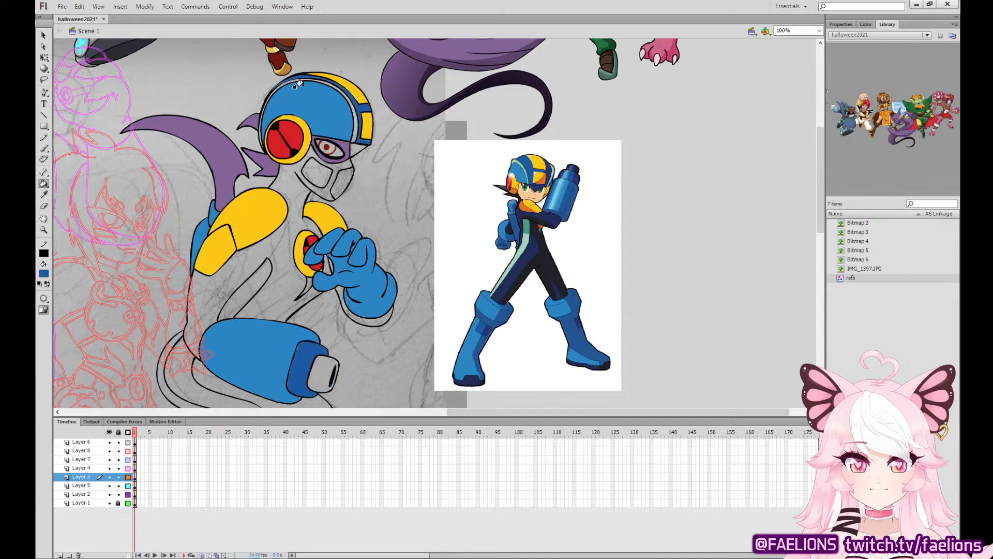
Sample the reference suit's mint green and fill the torso stripe, the small chest stripe and the long tail stripe.
key(i)
click(525, 233)
click(226, 282)
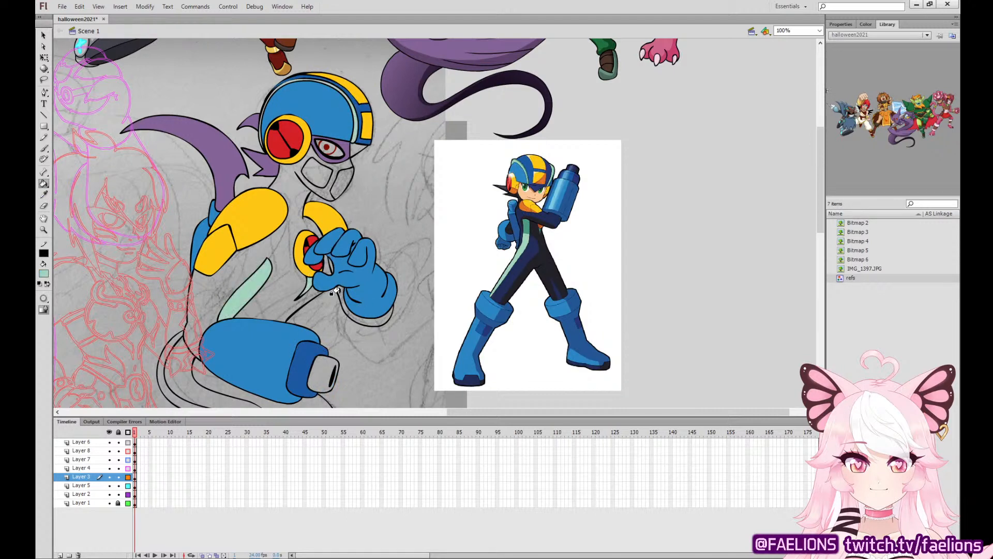
click(313, 332)
key(ctrl+z)
click(237, 402)
Sample the reference suit's navy and fill the tail, torso, neck, raised forearm and the gap between thumb and fingers.
drag(322, 361, 330, 136)
drag(354, 208, 299, 379)
key(i)
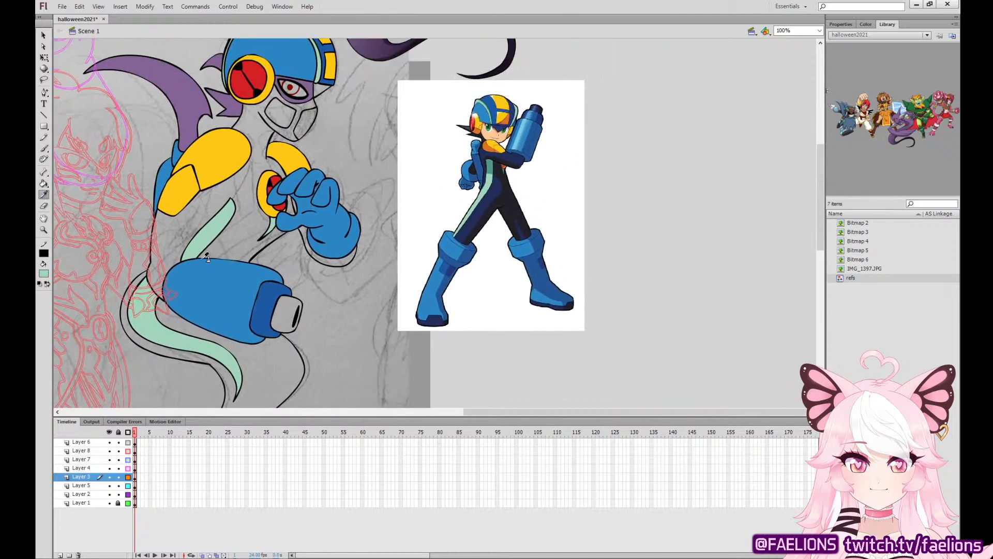
click(475, 200)
click(282, 357)
click(299, 236)
click(253, 229)
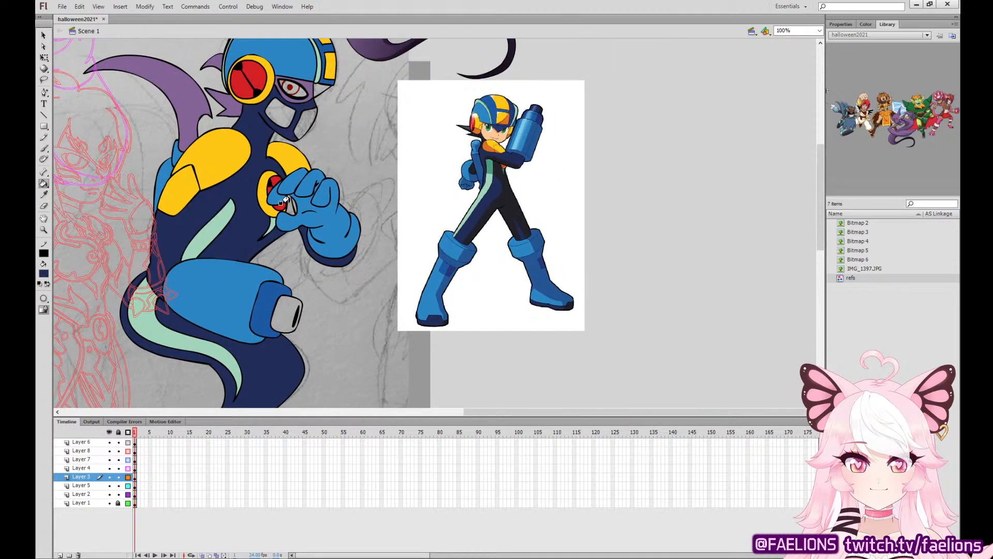
click(281, 204)
Sample the tail stripe's mint green and fill the two panels of the face mask.
click(44, 194)
click(139, 326)
click(283, 115)
click(306, 123)
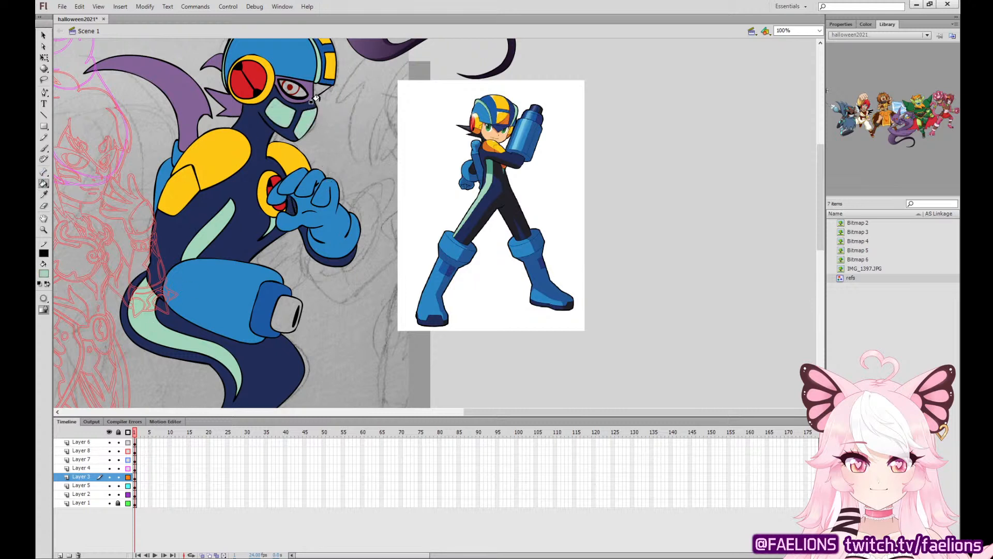
Fill the helmet's front edge with its dark blue and recolour the eye with colours sampled from the serpentine character's eye.
click(44, 195)
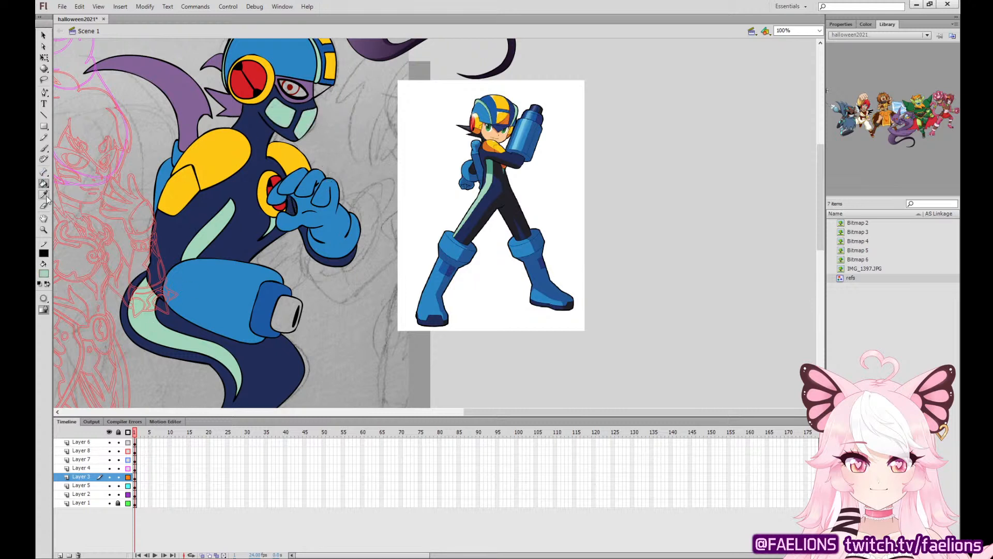
click(329, 82)
scroll(427, 295, up, 5)
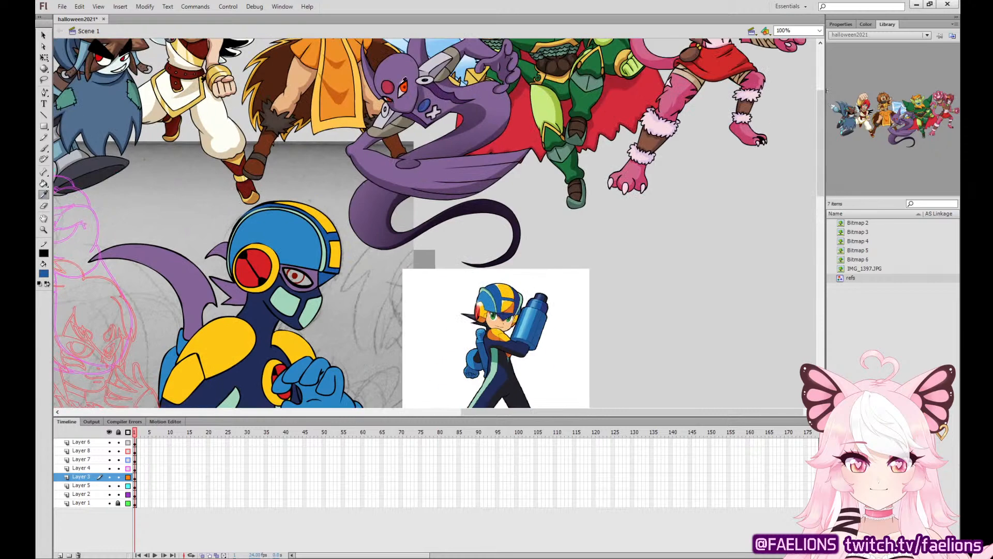
click(403, 85)
click(294, 273)
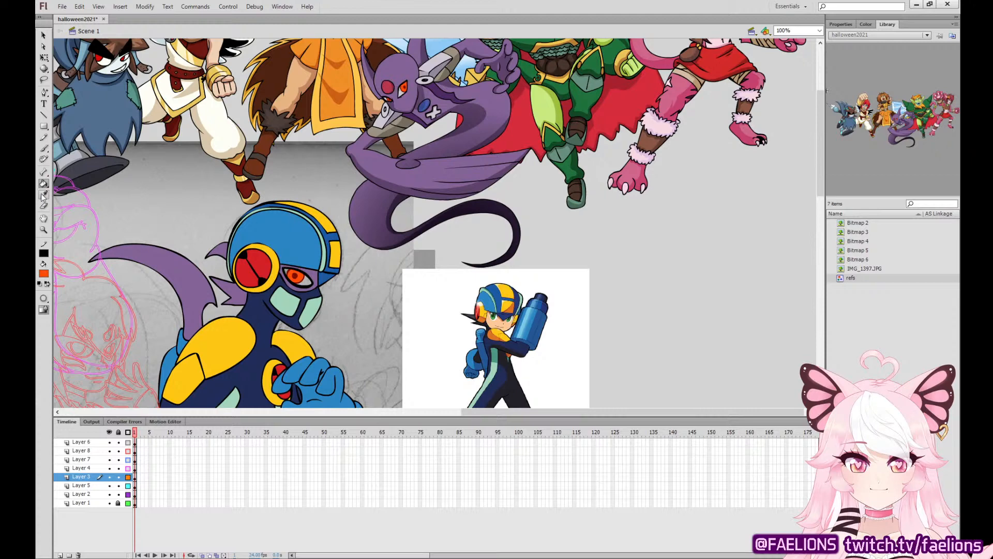
click(44, 195)
click(402, 90)
Delete the navy fill from the torso and from the gap between the thumb and fingers.
click(45, 56)
drag(428, 337, 562, 144)
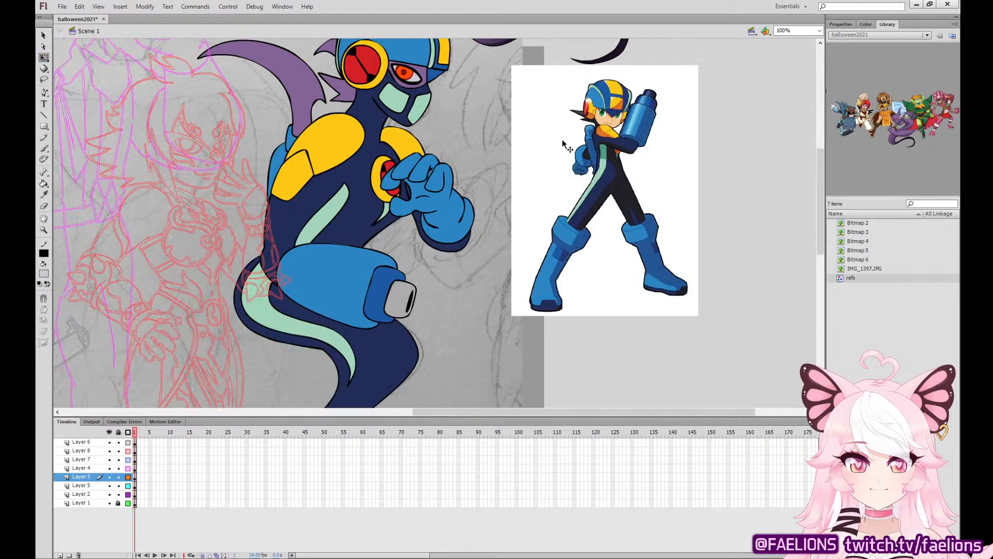
key(ctrl+equal)
drag(481, 249, 594, 324)
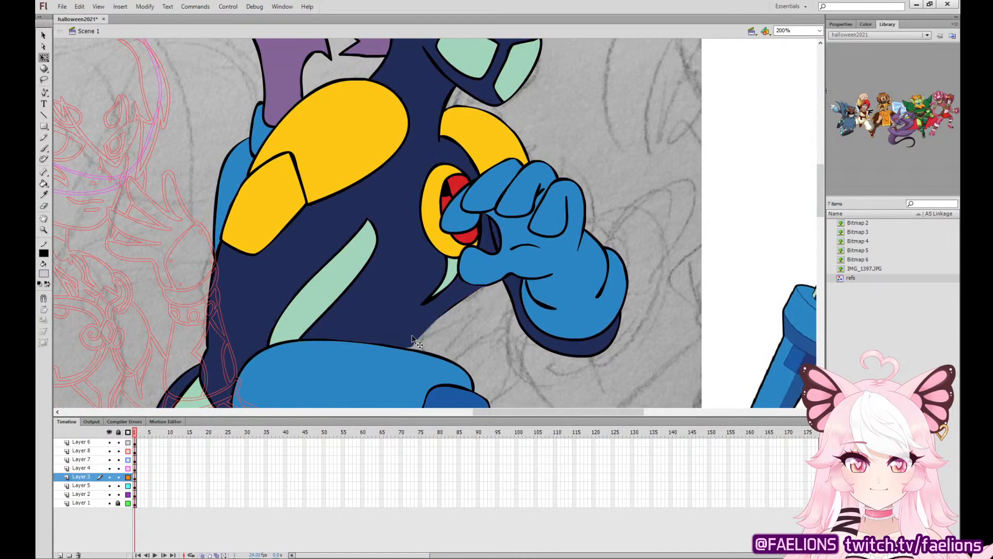
click(492, 284)
key(Delete)
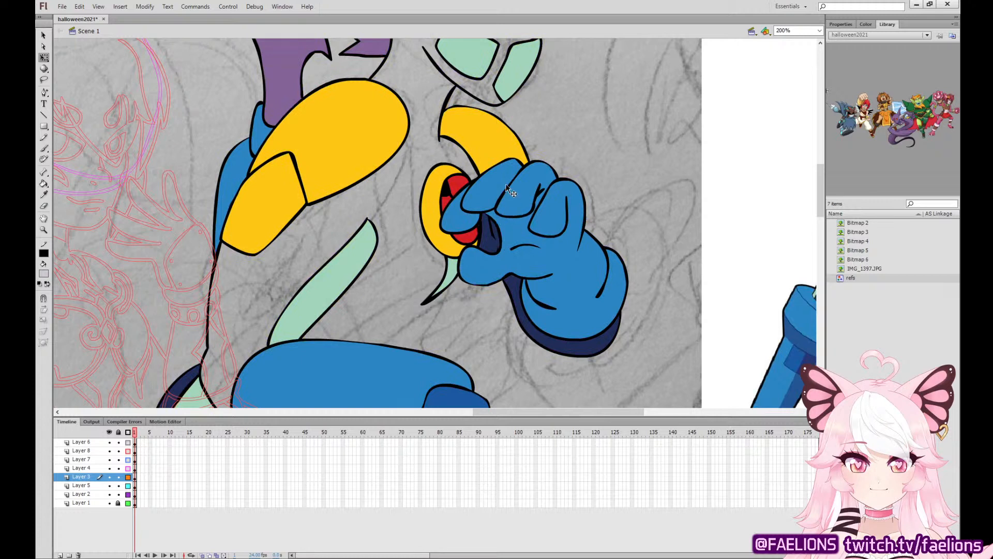
click(492, 235)
key(Delete)
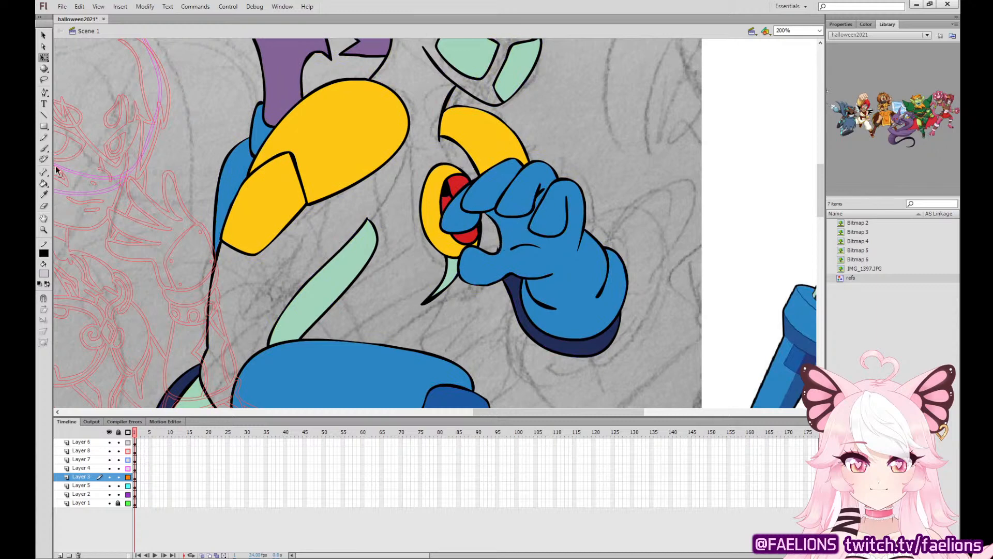
Redraw the torso's front outline on Layer 3, running from the arm cannon up behind the raised hand to the chest.
key(b)
click(135, 476)
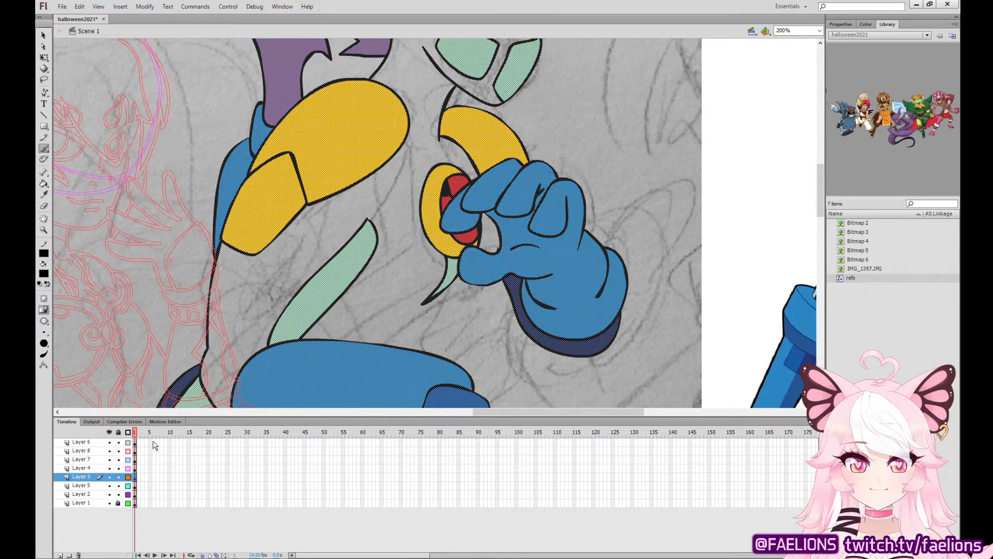
scroll(450, 272, down, 3)
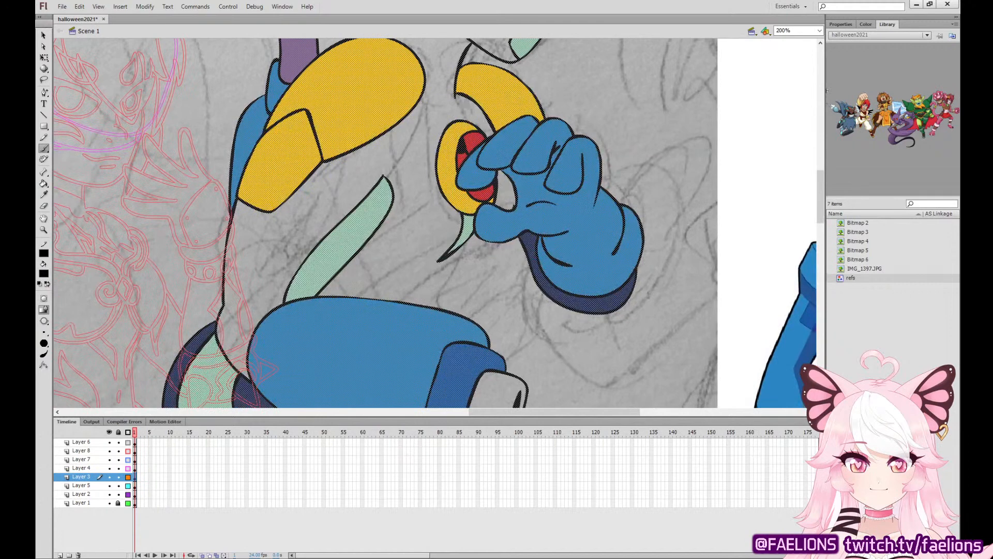
mouse_move(351, 370)
mouse_down()
mouse_move(397, 314)
mouse_move(490, 252)
mouse_up()
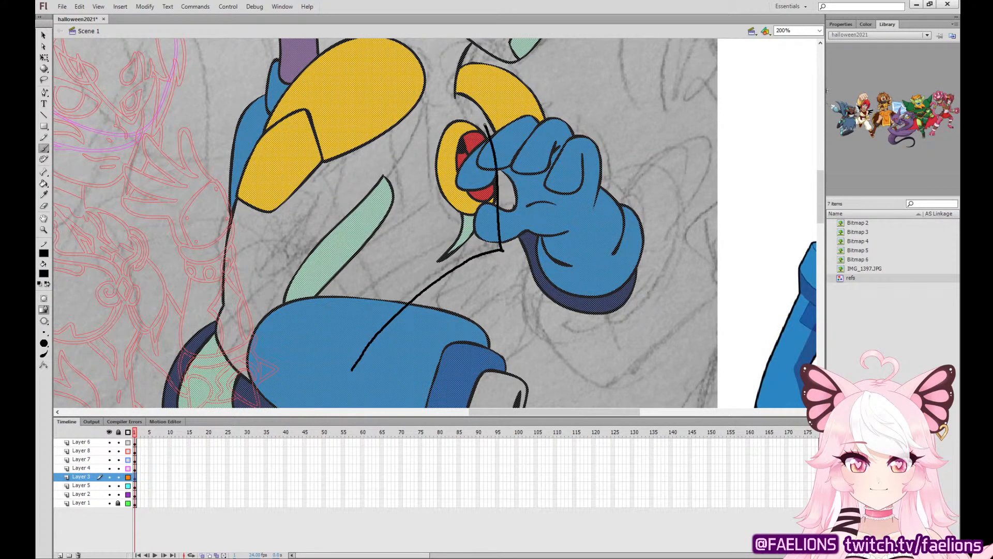
drag(485, 124, 477, 113)
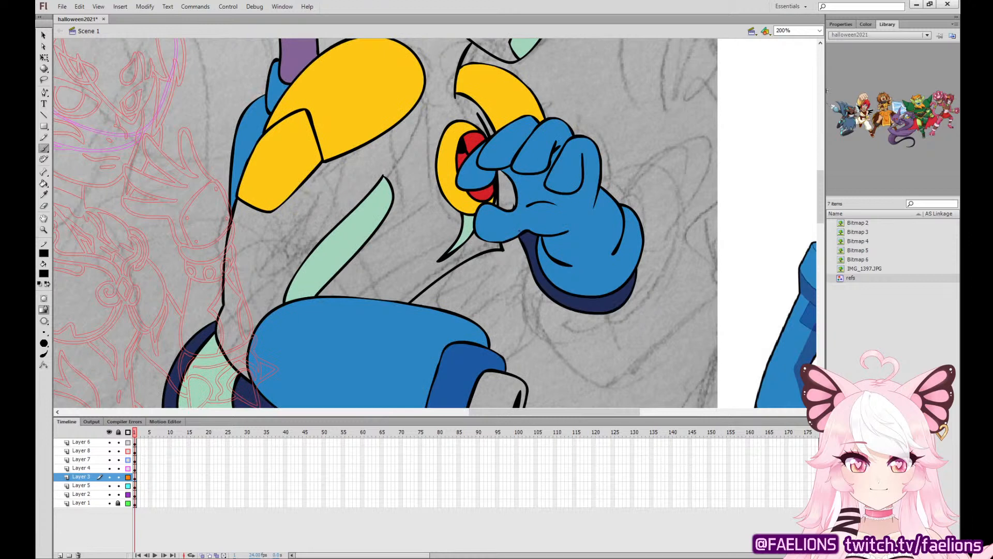
drag(511, 221, 501, 193)
key(v)
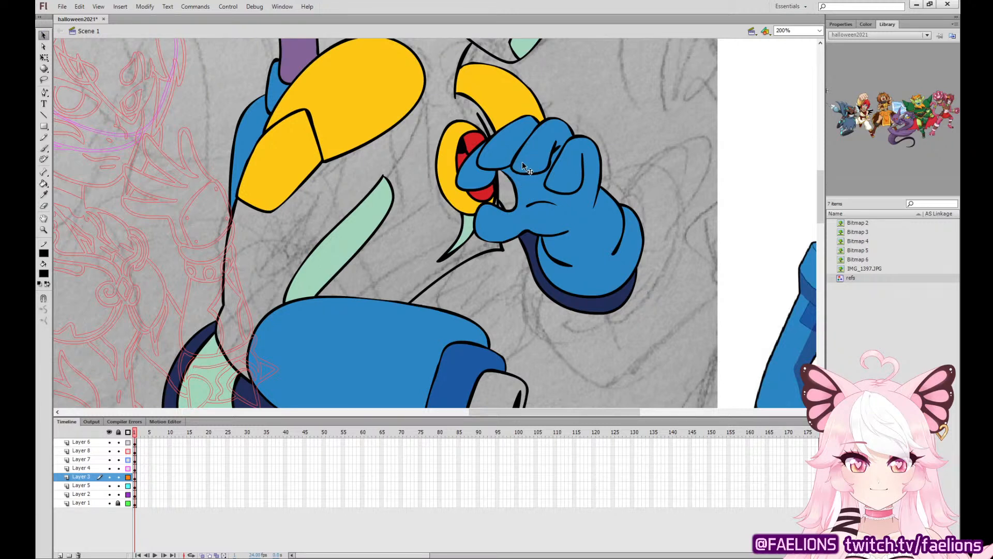
Sample the forearm's navy and refill the torso and the gap between the thumb and fingers.
click(44, 194)
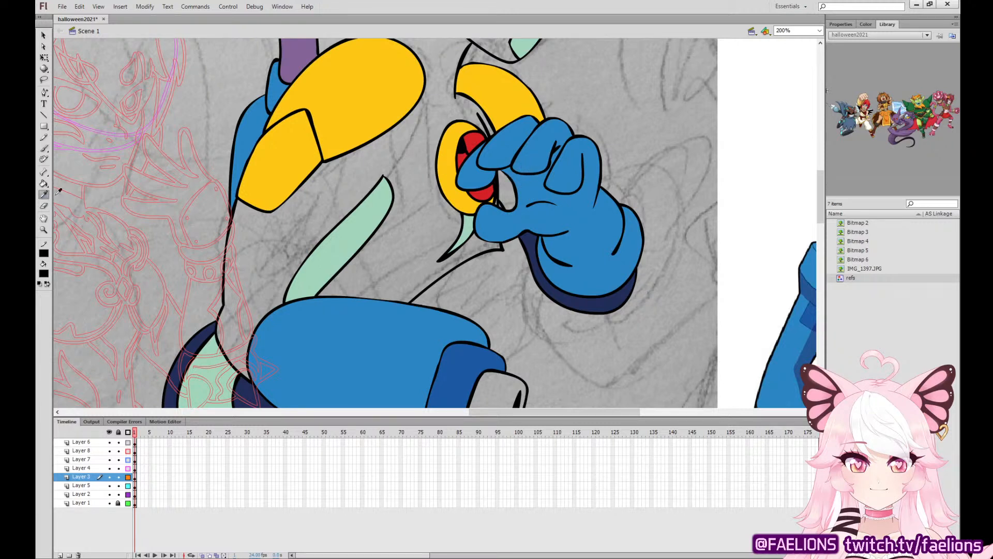
click(529, 239)
click(520, 236)
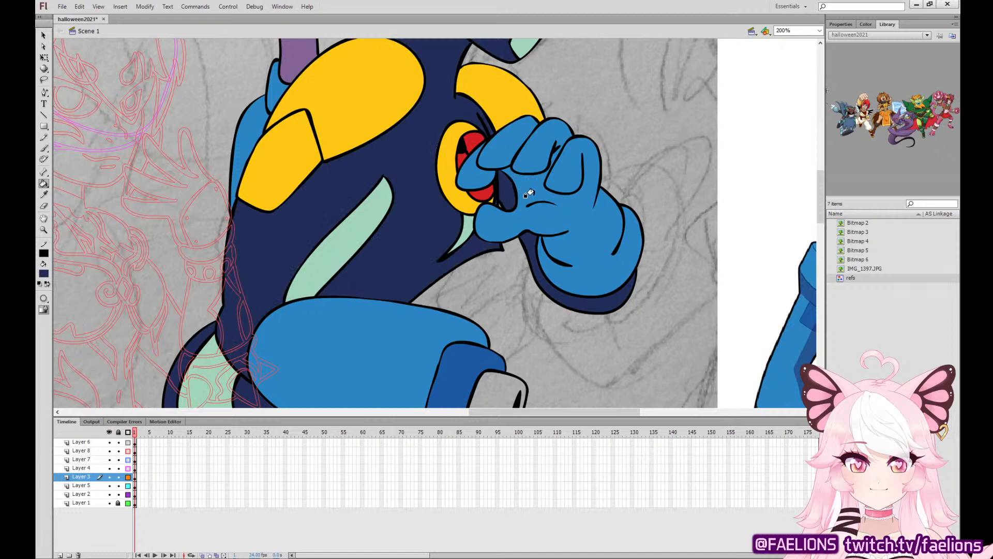
Sample the dark blue of the reference cannon's muzzle and fill the tip of the arm cannon.
key(ctrl+minus)
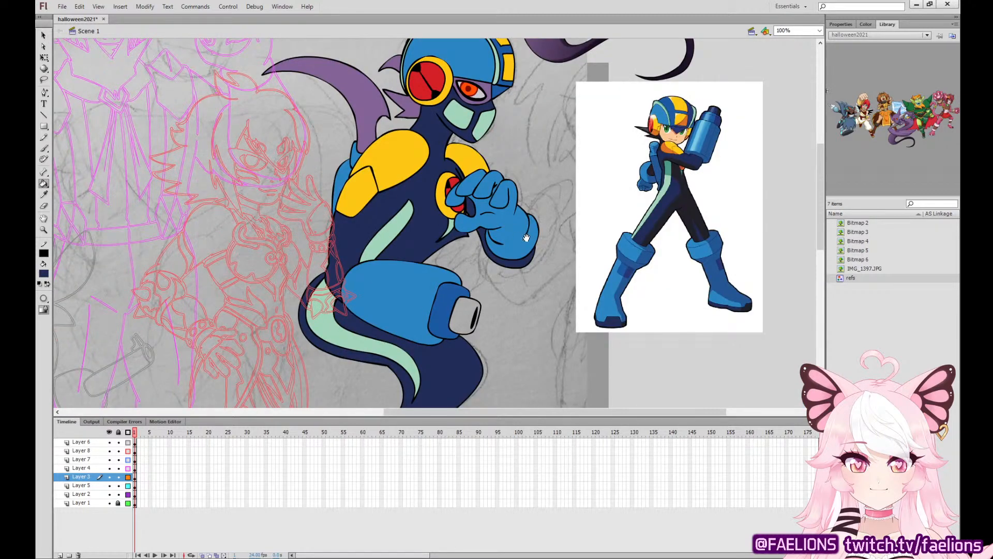
drag(524, 276, 412, 264)
click(46, 196)
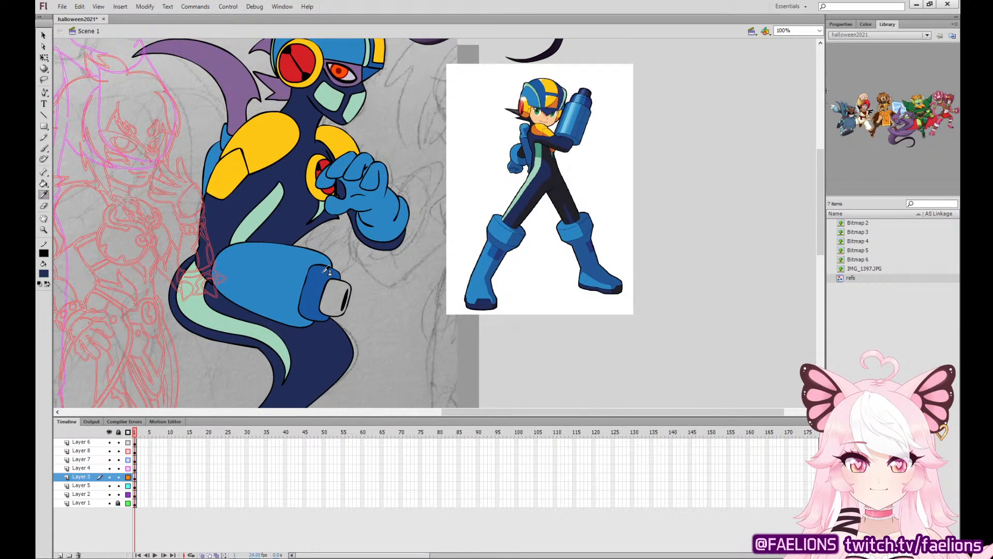
click(589, 87)
click(336, 289)
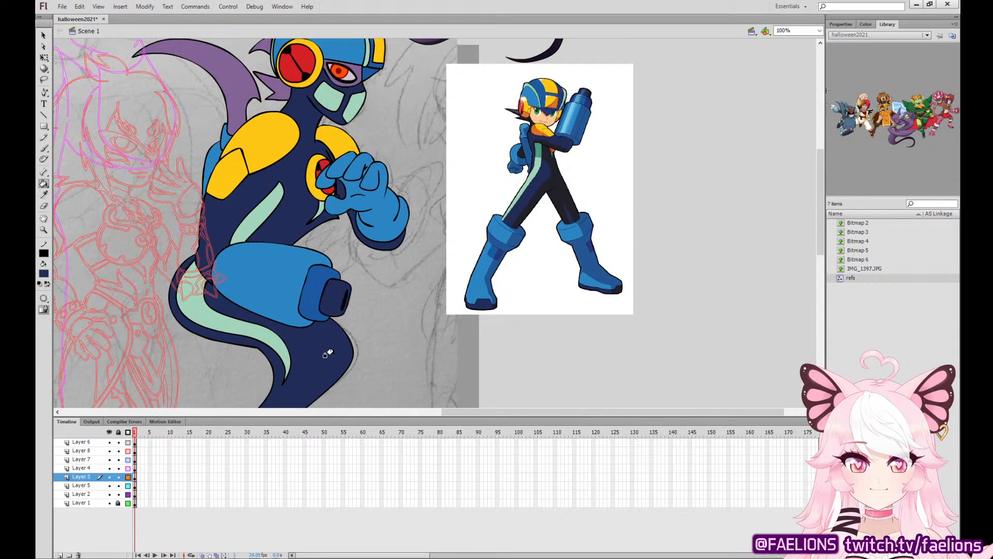
Sample the torso's dark navy as the fill colour and delete the blue-armoured reference picture.
click(45, 195)
click(296, 199)
click(45, 58)
click(560, 176)
key(Delete)
Set the fill to a radial gradient running from navy 212D57, with its stop near the middle, out to black.
key(ctrl+minus)
scroll(646, 350, down, 2)
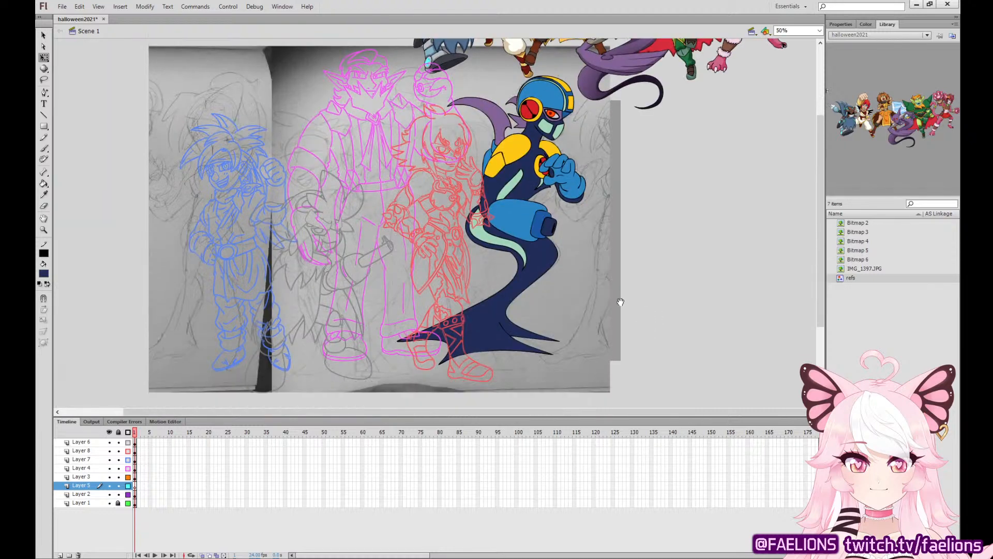
click(841, 24)
click(872, 25)
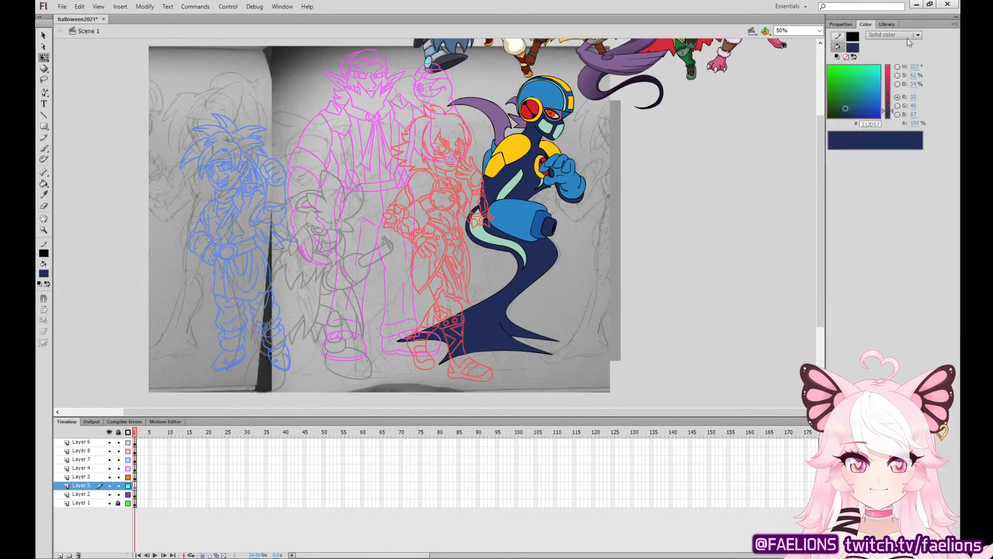
click(909, 35)
click(912, 79)
click(922, 148)
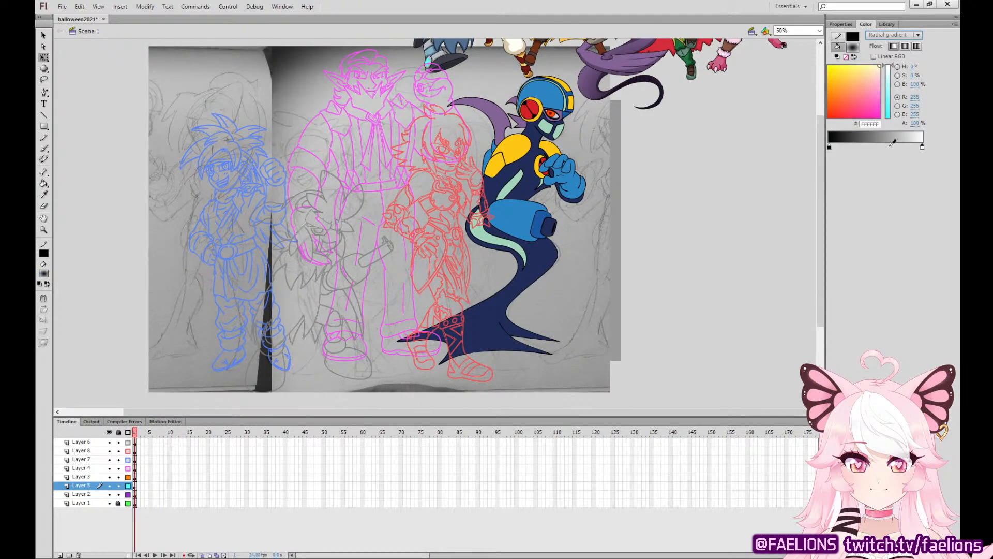
click(845, 108)
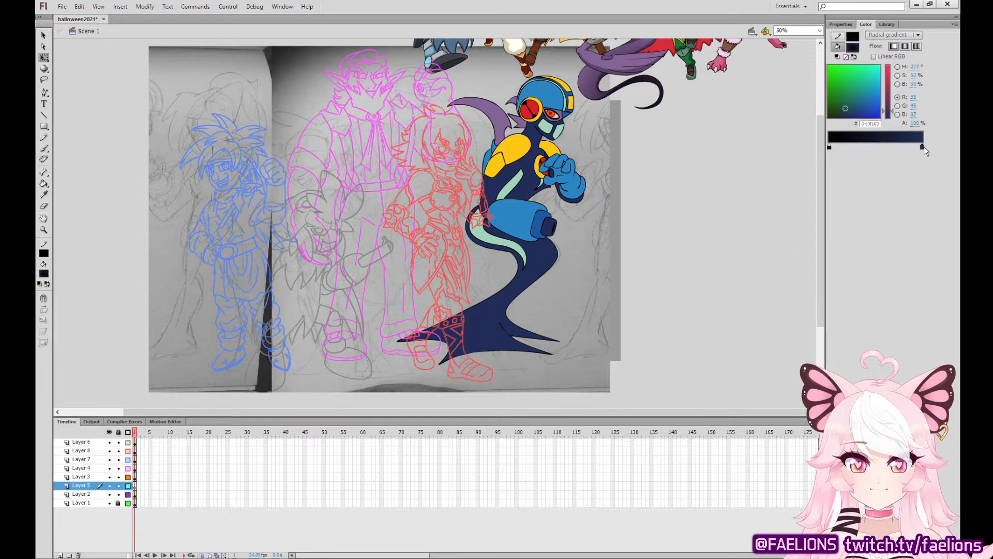
mouse_move(923, 148)
mouse_down()
mouse_move(874, 148)
mouse_move(926, 148)
mouse_up()
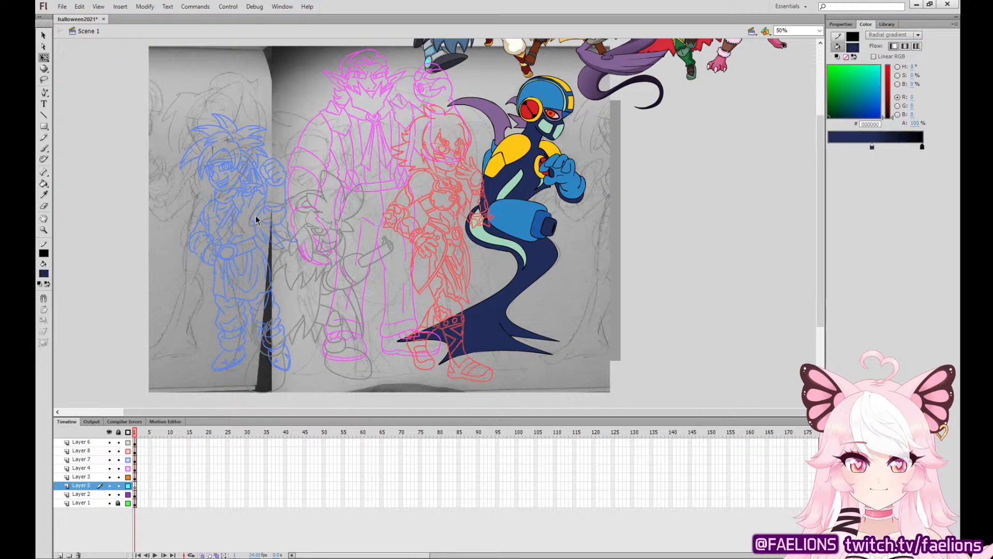
Fill the helmeted character's lower body with the gradient and reposition its centre so the tail fades to black at its tips.
click(43, 183)
click(533, 257)
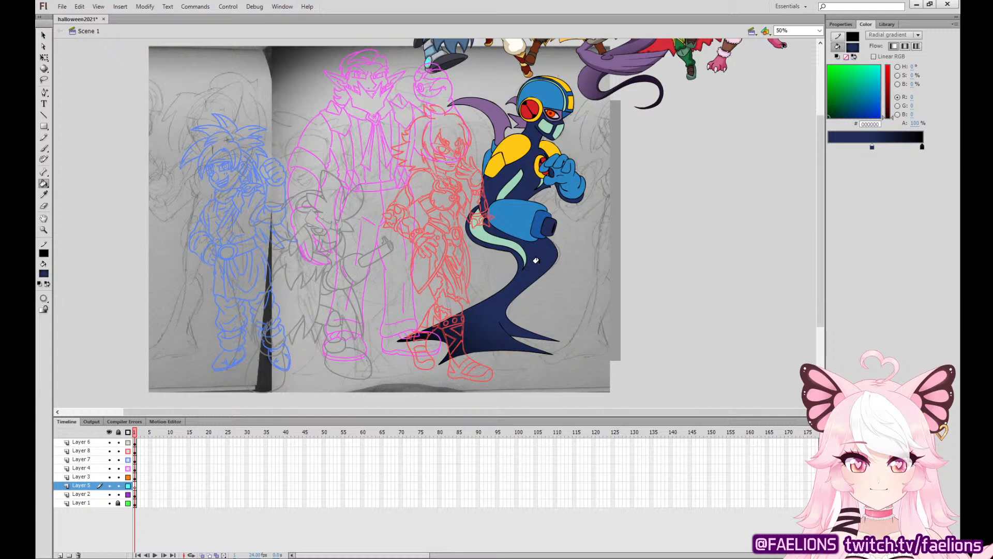
key(f)
click(542, 253)
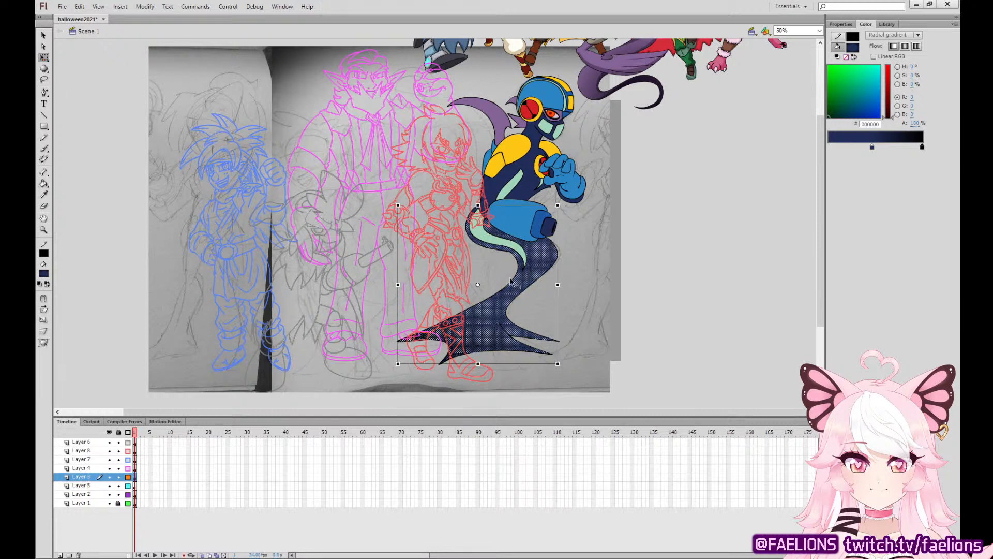
key(f)
click(538, 256)
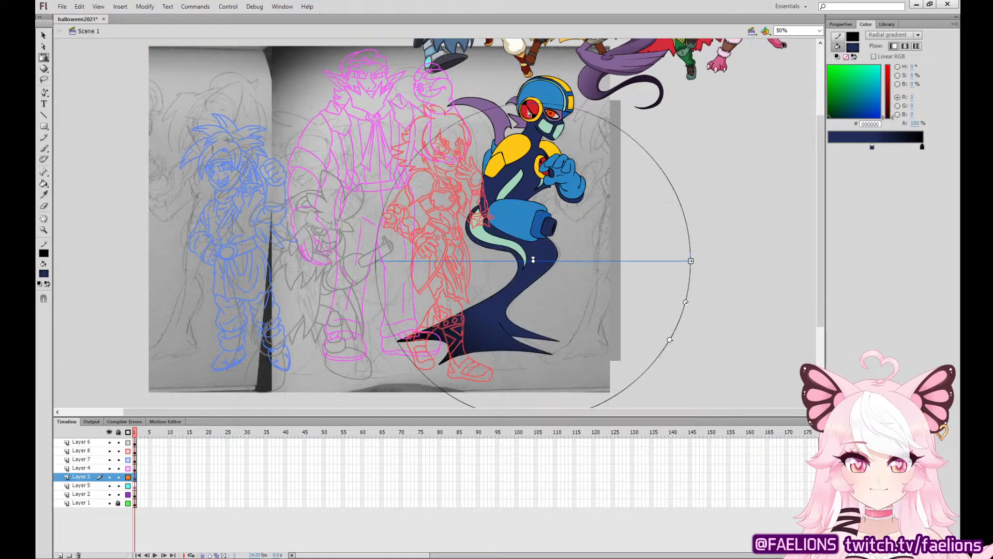
drag(533, 261, 479, 186)
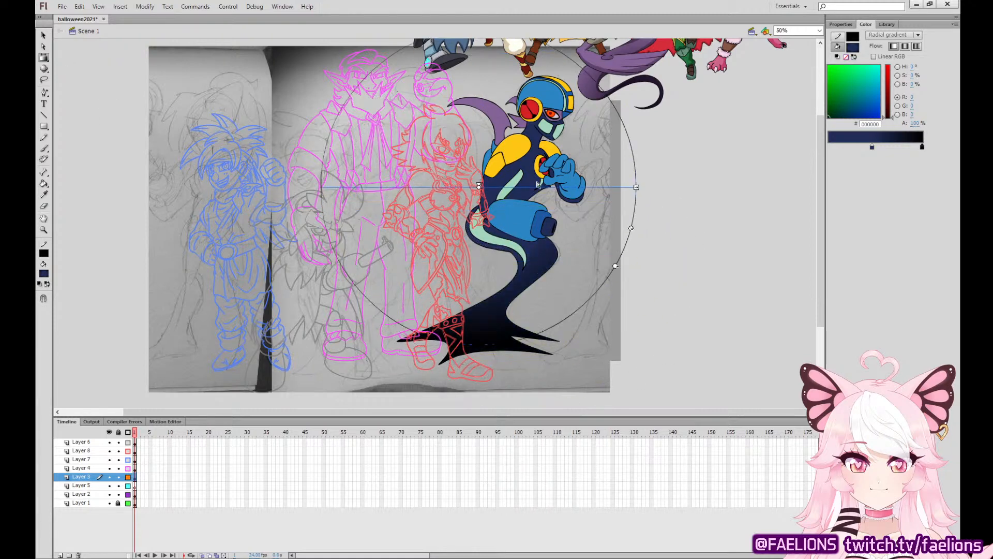
click(680, 199)
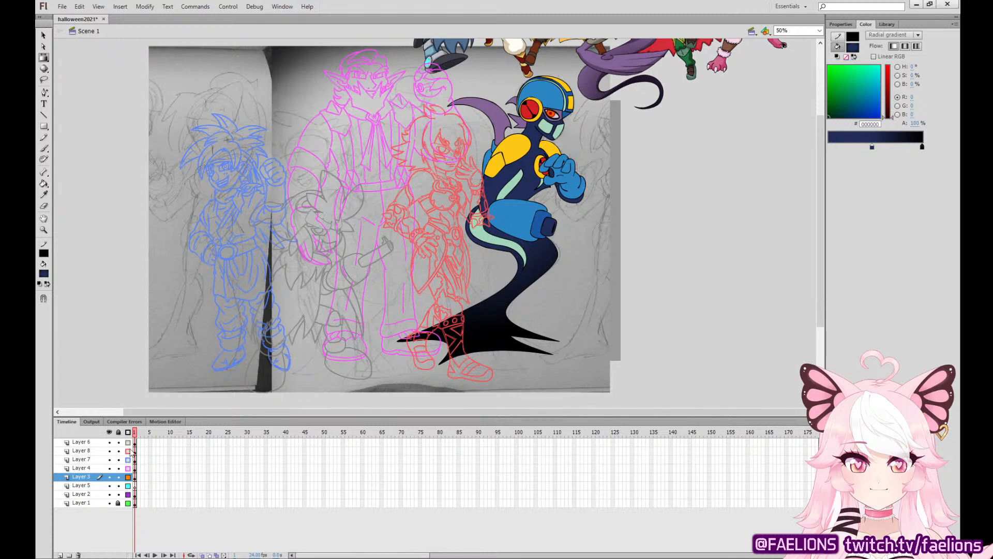
Turn off outline display for Layers 6, 8, 7 and 4, and move the finished group picture to the left of the sketch.
drag(128, 442, 128, 469)
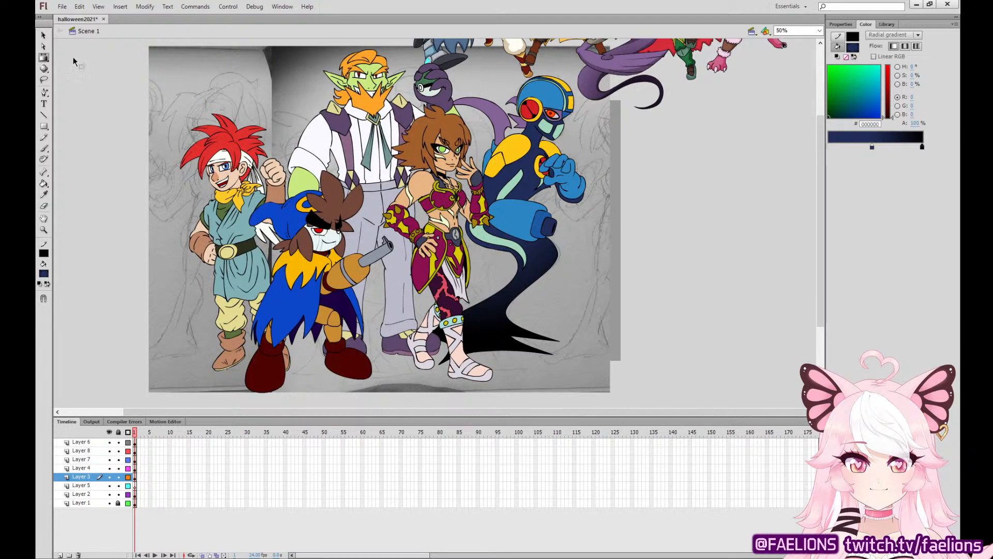
key(q)
drag(653, 61, 97, 216)
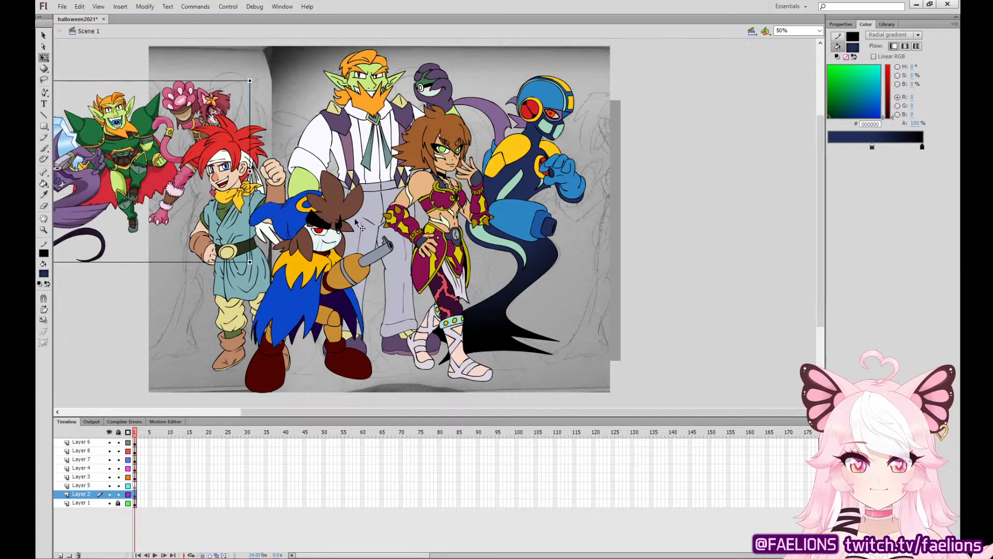
drag(395, 239, 637, 280)
drag(449, 153, 331, 172)
drag(664, 234, 463, 190)
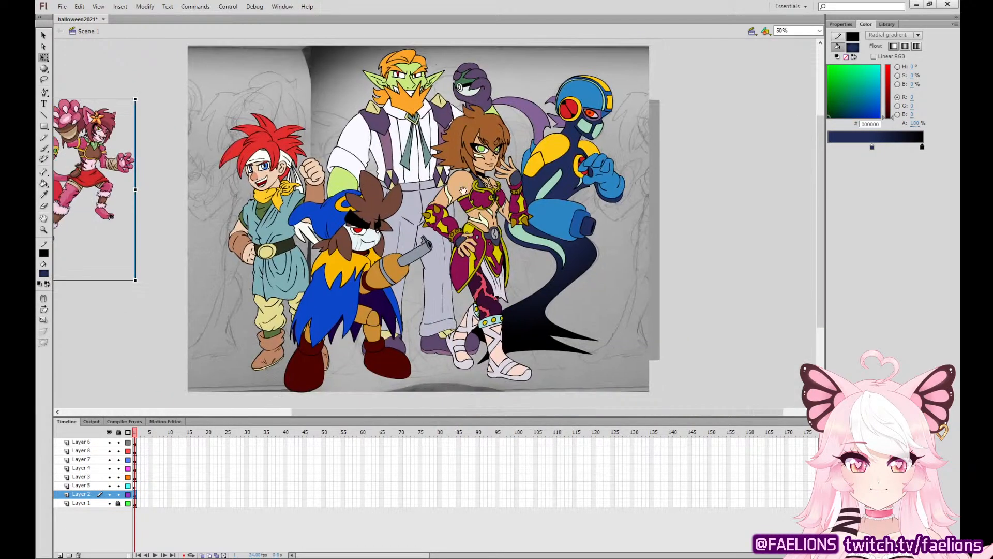
Select all the coloured characters across their layers and shift them together slightly to the right over the sketch.
drag(136, 485, 135, 441)
drag(502, 211, 555, 207)
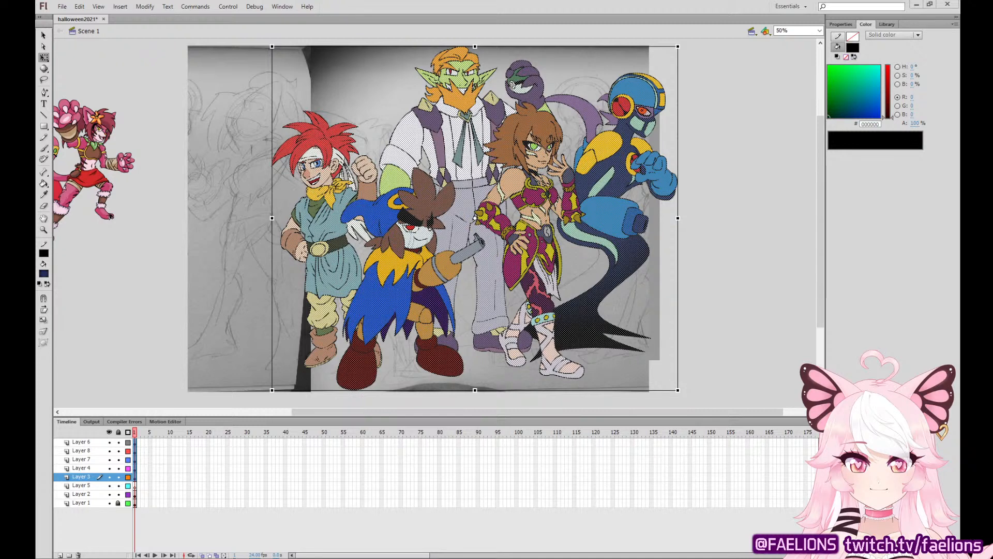
click(231, 442)
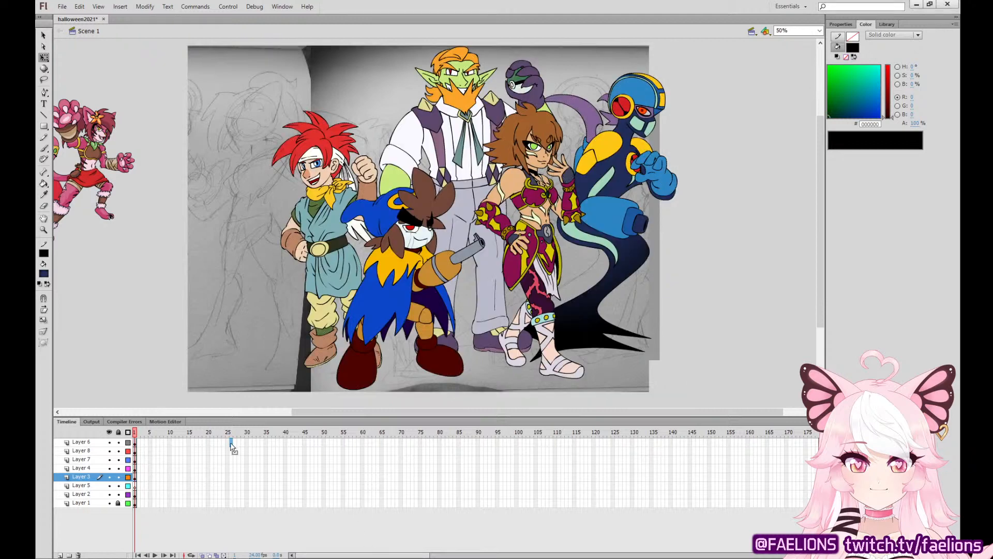
On Layer 2, place the blue pixel-character reference beside the sketch and bring the group picture to the front of it.
click(137, 486)
click(132, 494)
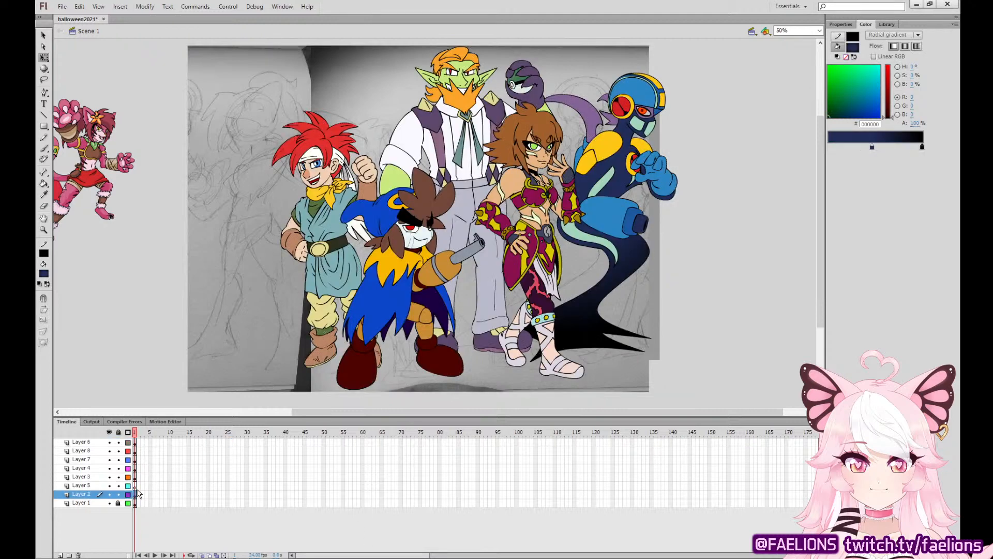
drag(393, 140, 88, 181)
drag(253, 193, 472, 203)
drag(430, 168, 366, 179)
drag(343, 218, 366, 242)
click(332, 157)
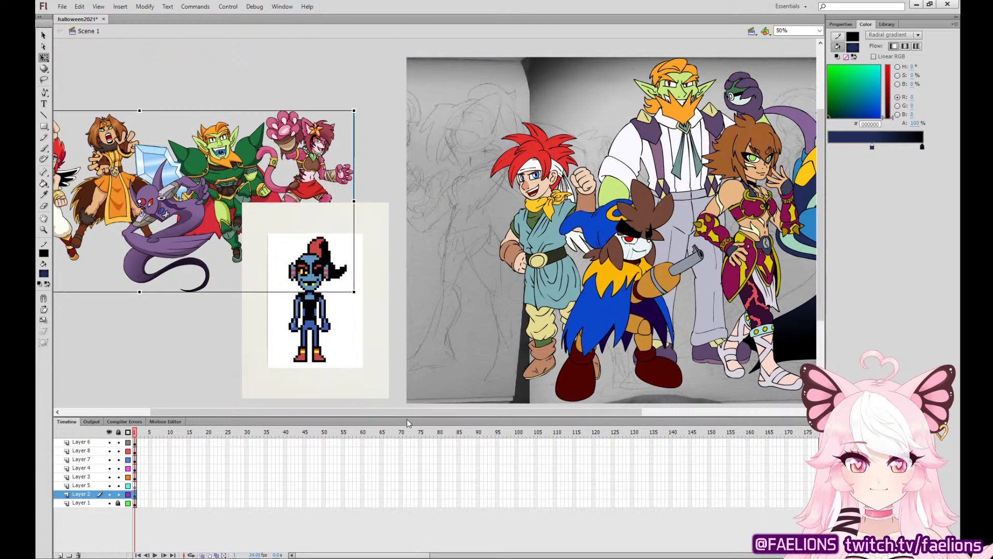
key(ctrl+shift+Up)
Shift the group picture and the pixel-character reference upward beside the sketch, keeping the reference figure beneath the group.
drag(332, 173, 354, 170)
drag(345, 77, 304, 304)
drag(357, 268, 364, 243)
click(380, 73)
drag(353, 106, 350, 119)
click(388, 74)
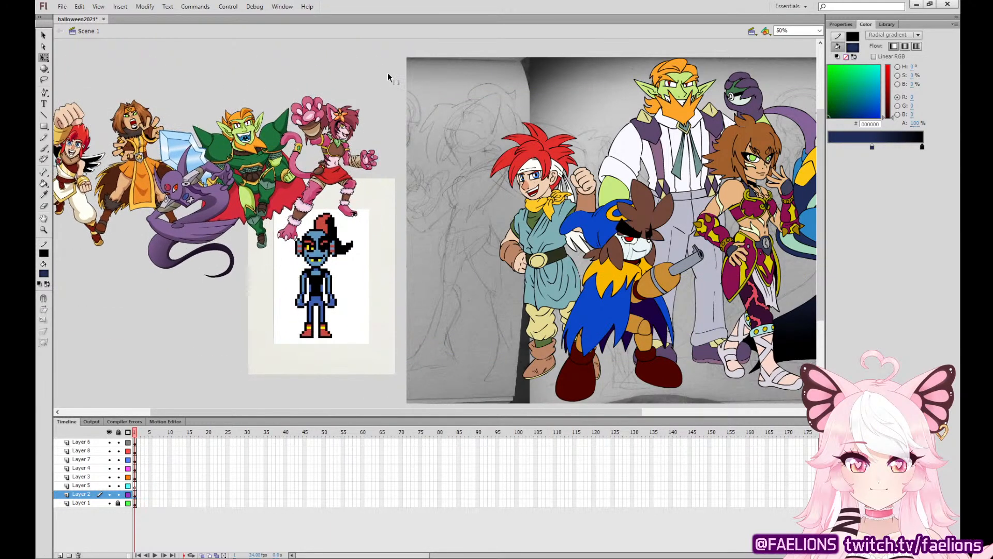
Select Layer 5 and examine the coloured line-up next to the sketch figures that are still uninked.
click(703, 227)
drag(803, 222, 631, 208)
click(774, 213)
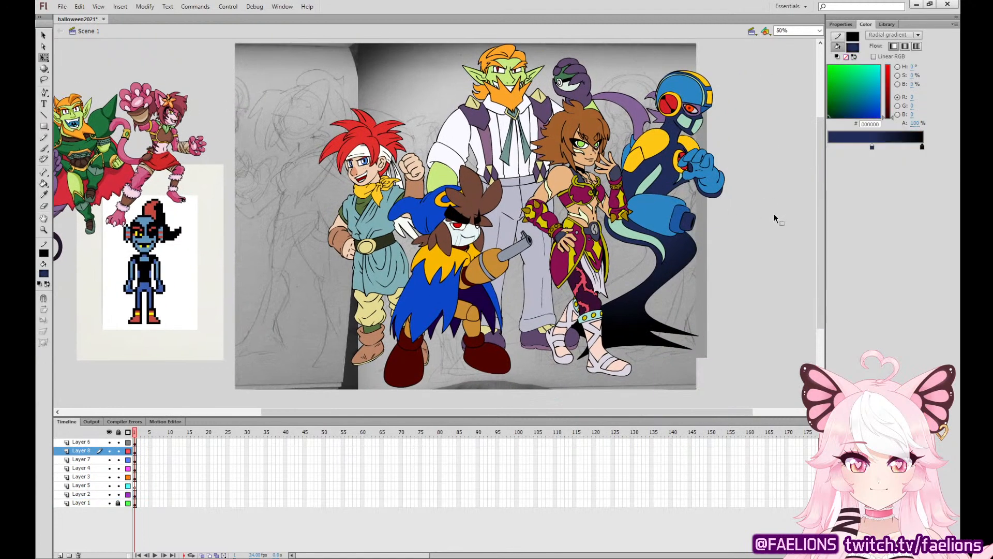
click(135, 486)
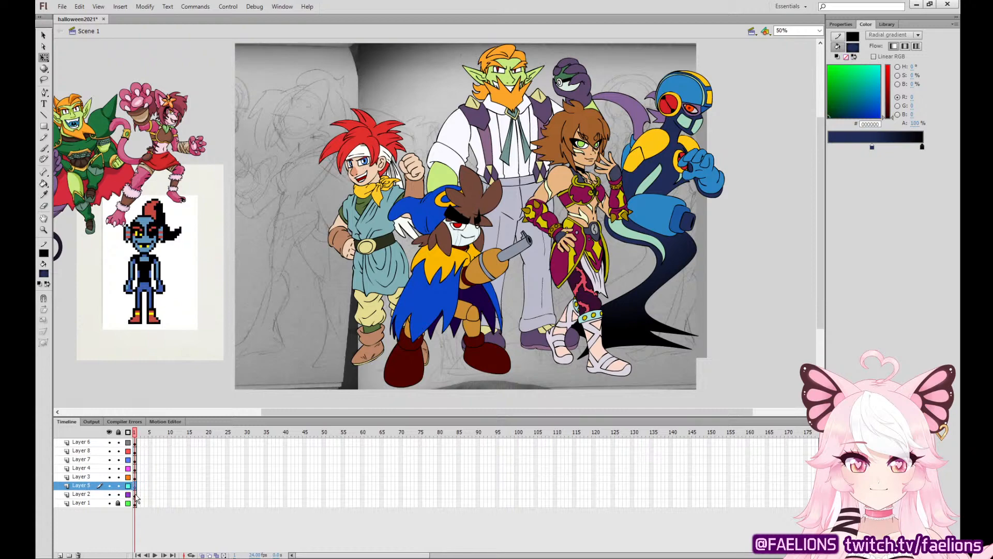
key(ctrl+equal)
key(ctrl+equal)
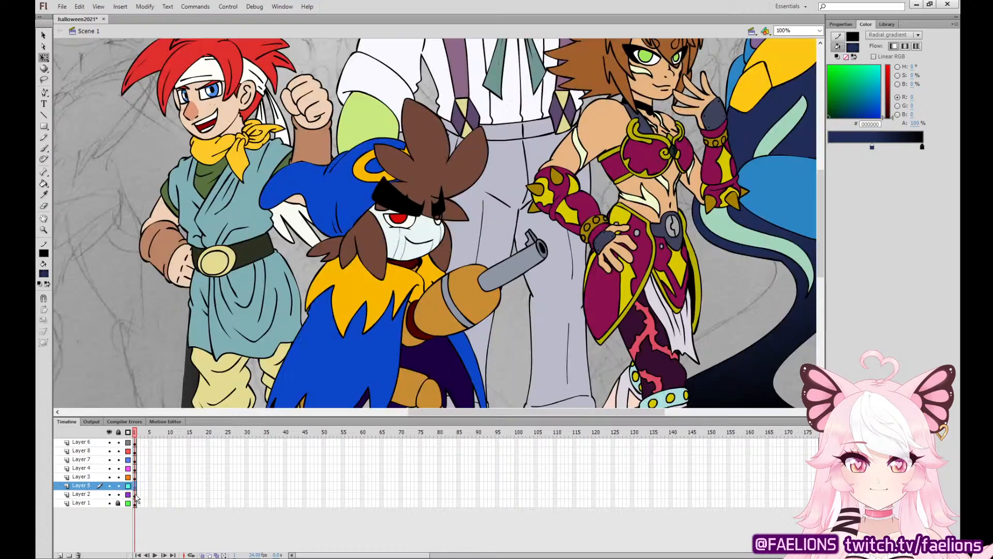
mouse_move(409, 175)
mouse_down()
mouse_move(883, 306)
mouse_move(527, 344)
mouse_up()
key(ctrl+minus)
key(ctrl+minus)
drag(694, 300, 643, 262)
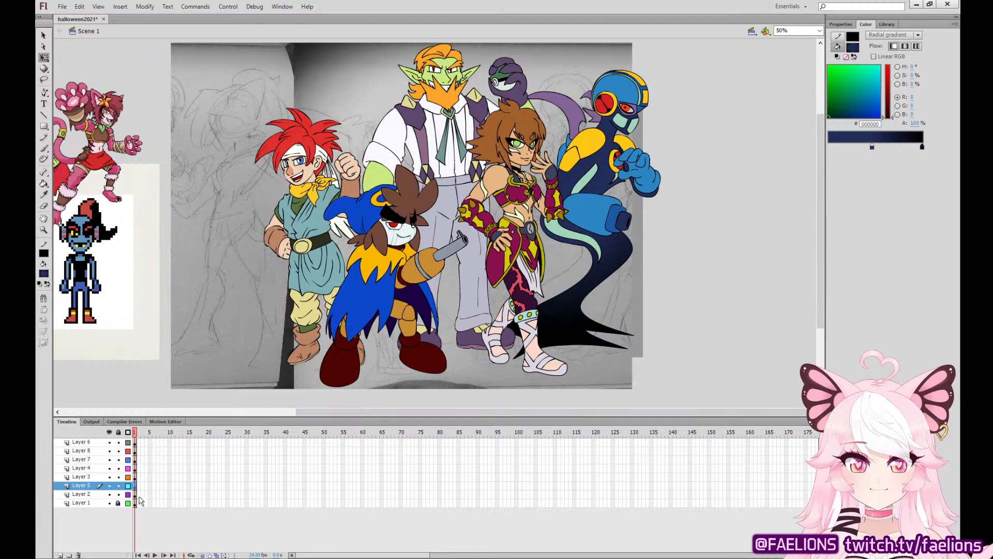
Choose the Brush and sample solid black as the fill colour for inking the sketched head beside the red-haired character.
key(ctrl+=)
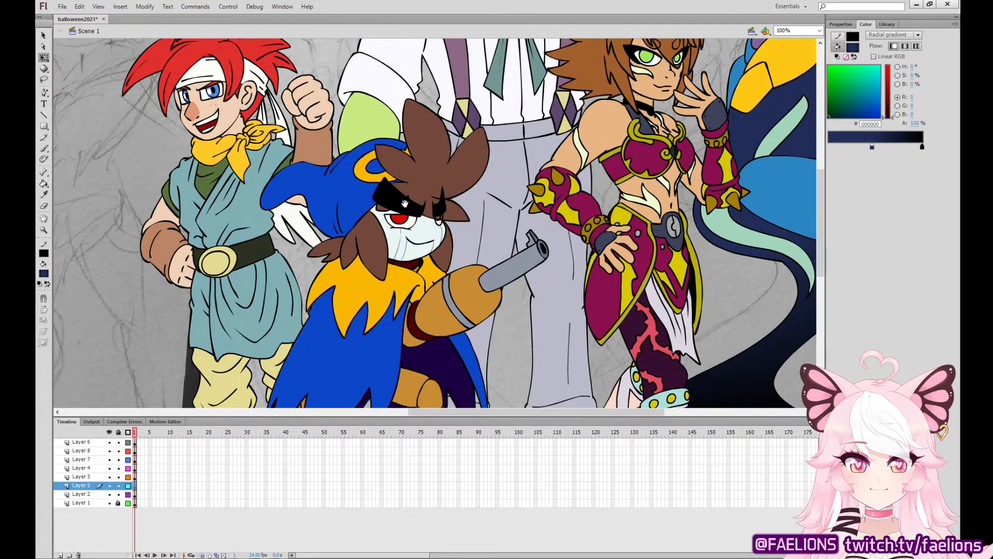
drag(404, 203, 444, 402)
key(ctrl+=)
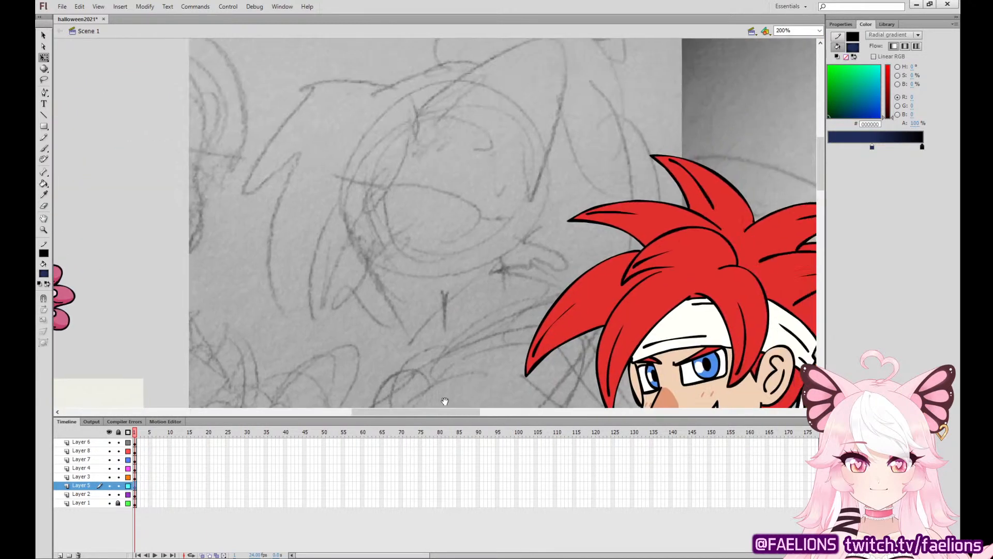
key(b)
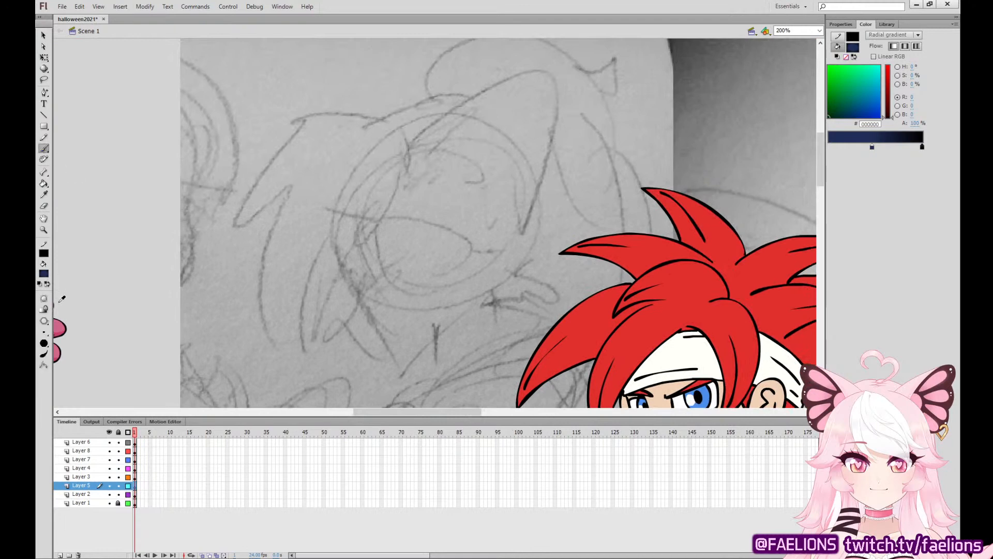
click(59, 302)
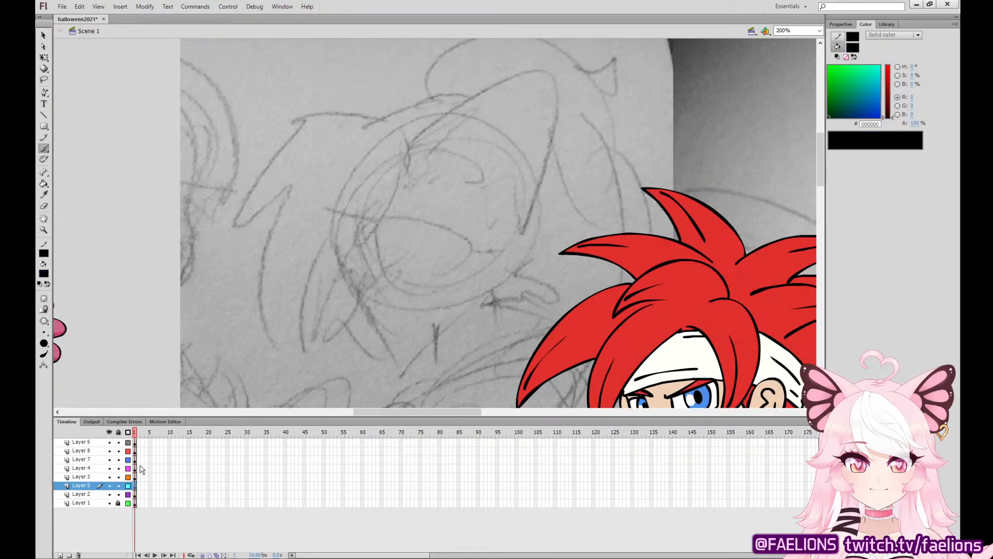
Scale the pixel-character reference down to about a third of its size and place it at the sketch's left edge.
drag(317, 328, 377, 228)
drag(295, 341, 408, 233)
click(44, 57)
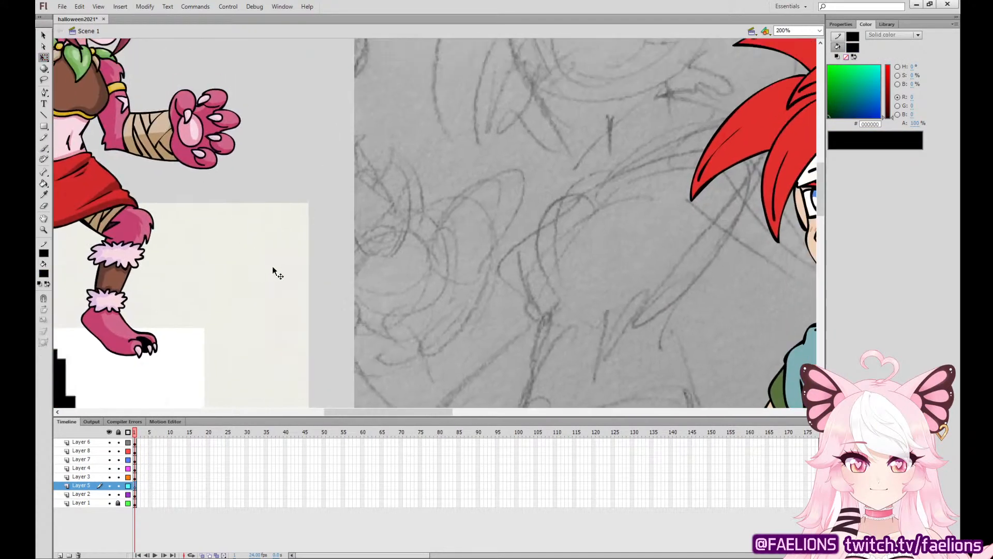
click(272, 271)
drag(310, 202, 235, 300)
drag(193, 378, 460, 51)
drag(506, 120, 423, 217)
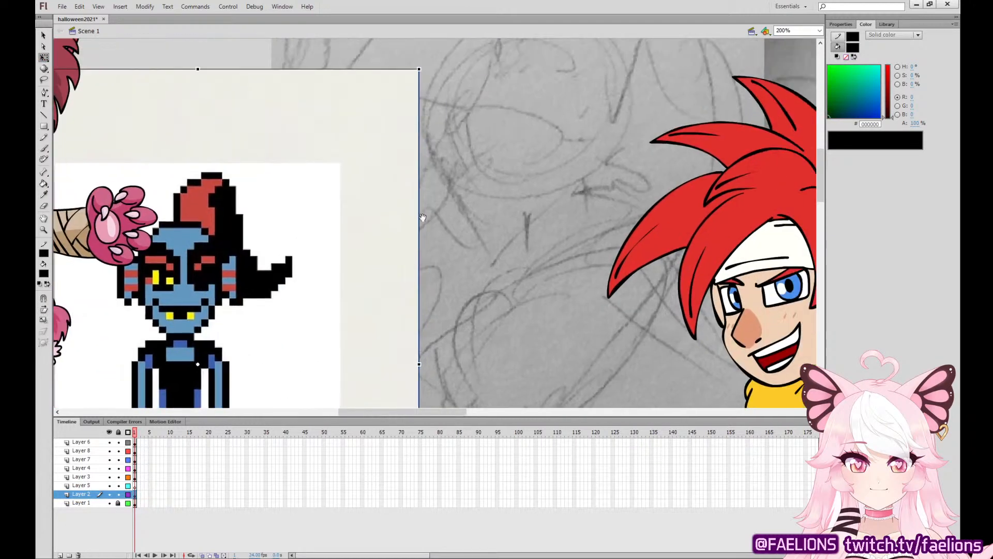
drag(419, 69, 288, 173)
drag(269, 357, 270, 272)
On Layer 5, ink the sketched head's spiky hair outline, redoing stray strokes, with its front lock and a small loop below.
click(137, 486)
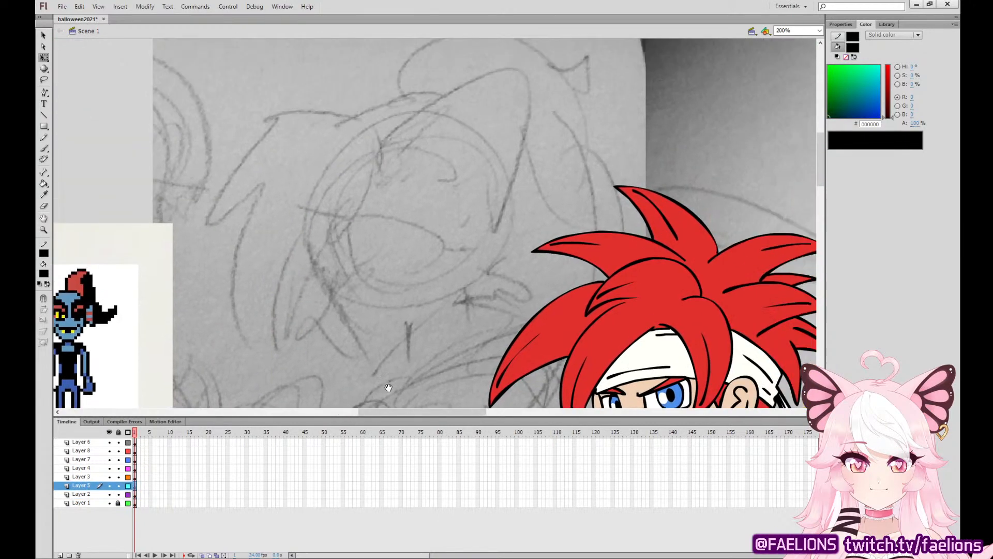
drag(531, 244, 414, 347)
click(45, 148)
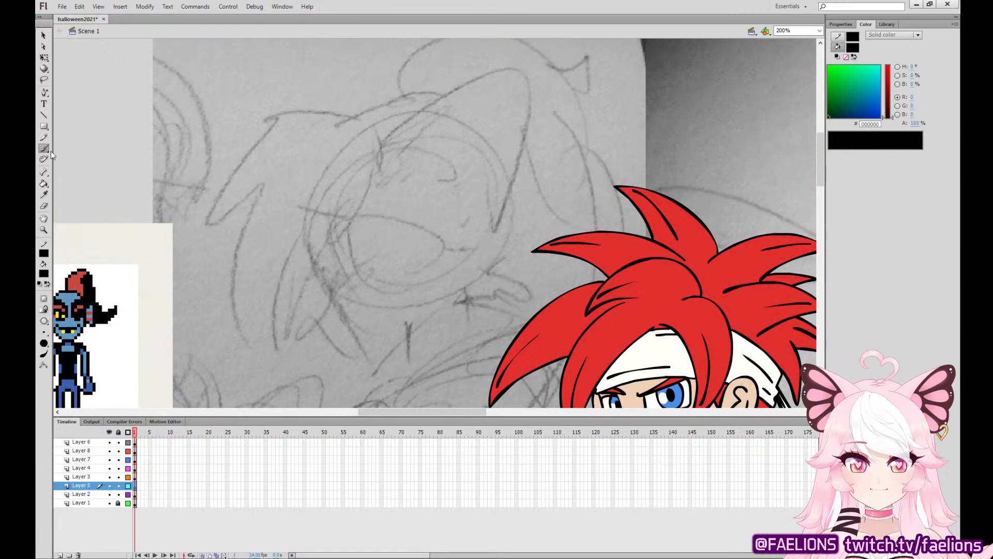
mouse_move(444, 303)
mouse_down()
mouse_move(713, 177)
mouse_move(687, 311)
mouse_move(486, 304)
mouse_move(705, 281)
mouse_move(481, 288)
mouse_move(541, 333)
mouse_move(594, 320)
mouse_move(586, 343)
mouse_up()
mouse_move(463, 101)
mouse_down()
mouse_move(405, 84)
mouse_move(298, 180)
mouse_move(451, 92)
mouse_move(338, 126)
mouse_move(255, 187)
mouse_move(305, 207)
mouse_move(285, 257)
mouse_move(297, 302)
mouse_move(328, 239)
mouse_move(337, 368)
mouse_move(375, 310)
mouse_up()
key(ctrl+z)
mouse_move(460, 118)
mouse_down()
mouse_move(426, 230)
mouse_move(410, 217)
mouse_move(394, 251)
mouse_move(396, 325)
mouse_move(386, 346)
mouse_up()
key(ctrl+z)
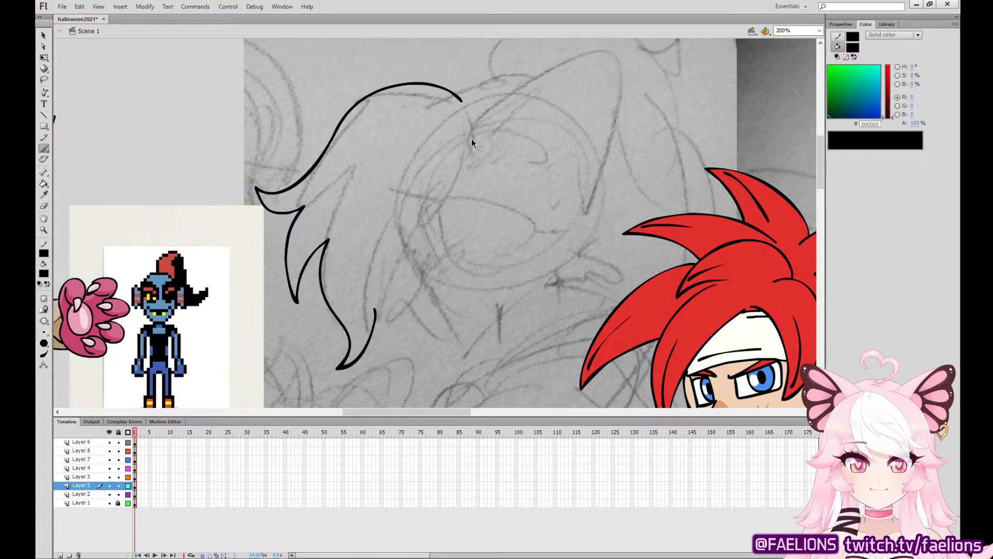
mouse_move(459, 112)
mouse_down()
mouse_move(468, 136)
mouse_move(452, 227)
mouse_move(433, 212)
mouse_move(413, 249)
mouse_move(396, 324)
mouse_move(402, 338)
mouse_move(381, 320)
mouse_move(487, 198)
mouse_move(534, 220)
mouse_move(615, 230)
mouse_move(449, 243)
mouse_move(437, 271)
mouse_move(446, 247)
mouse_up()
key(ctrl+z)
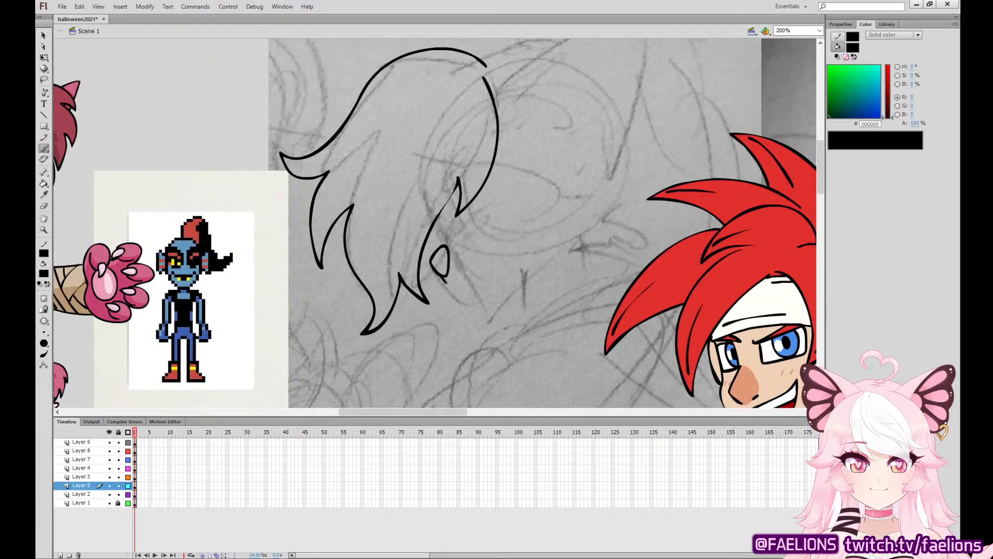
Ink the head's lower face line and a large pointed ear with its inner outline, undoing the misplaced strokes.
mouse_move(455, 285)
mouse_down()
mouse_move(501, 240)
mouse_move(507, 214)
mouse_up()
mouse_move(456, 287)
mouse_down()
mouse_move(506, 262)
mouse_move(508, 216)
mouse_move(506, 237)
mouse_move(460, 292)
mouse_move(484, 309)
mouse_move(546, 269)
mouse_move(678, 275)
mouse_move(598, 276)
mouse_move(506, 303)
mouse_move(455, 374)
mouse_up()
key(ctrl+z)
mouse_move(495, 159)
mouse_down()
mouse_move(600, 57)
mouse_move(621, 131)
mouse_move(601, 264)
mouse_move(581, 226)
mouse_move(556, 93)
mouse_move(517, 122)
mouse_move(460, 205)
mouse_move(547, 270)
mouse_move(545, 144)
mouse_move(538, 141)
mouse_move(483, 230)
mouse_move(546, 135)
mouse_move(547, 269)
mouse_move(514, 236)
mouse_move(481, 234)
mouse_up()
key(ctrl+z)
key(ctrl+z)
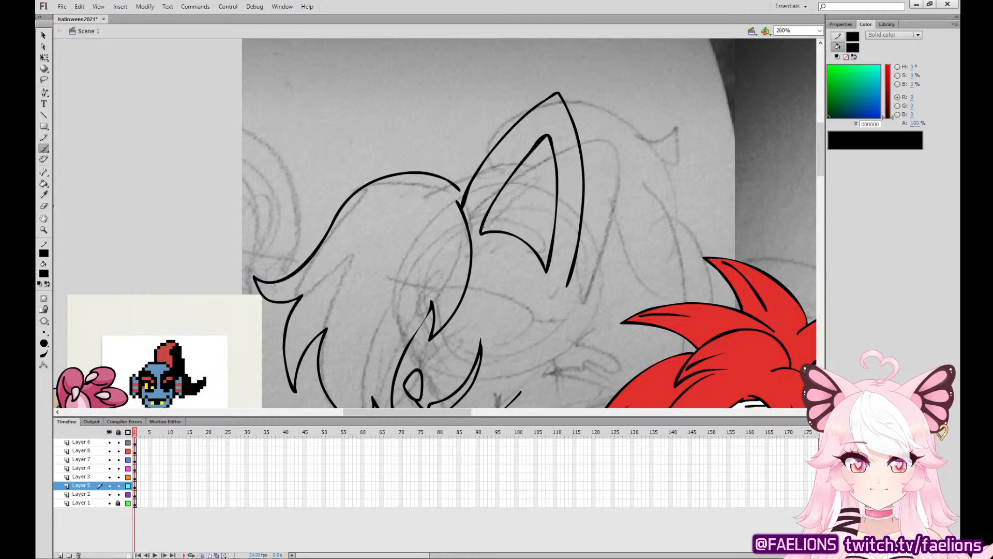
drag(523, 266, 566, 145)
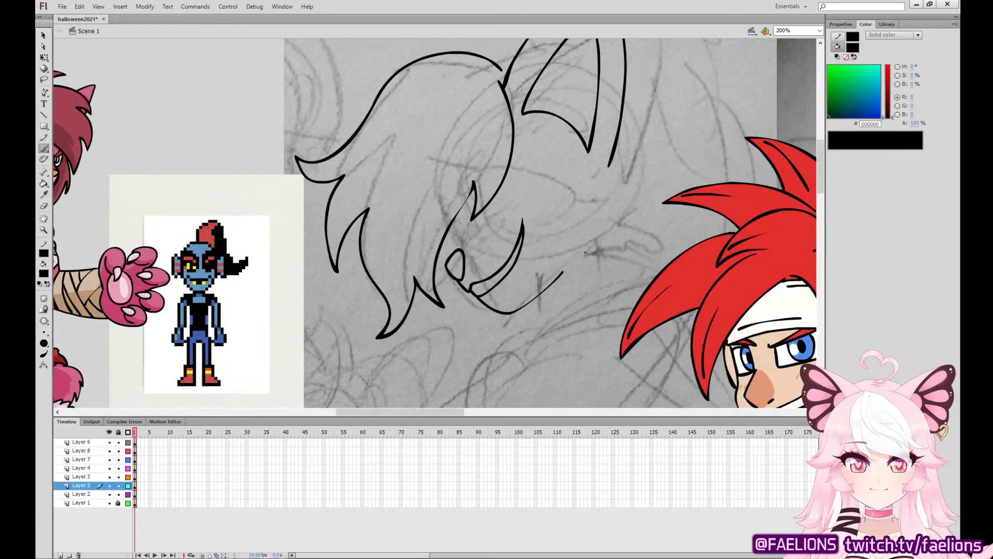
Ink the jagged cheek fur below the large ear, undoing the misplaced strokes.
mouse_move(576, 264)
mouse_down()
mouse_move(619, 250)
mouse_move(616, 234)
mouse_move(642, 222)
mouse_move(616, 197)
mouse_move(641, 196)
mouse_move(594, 174)
mouse_up()
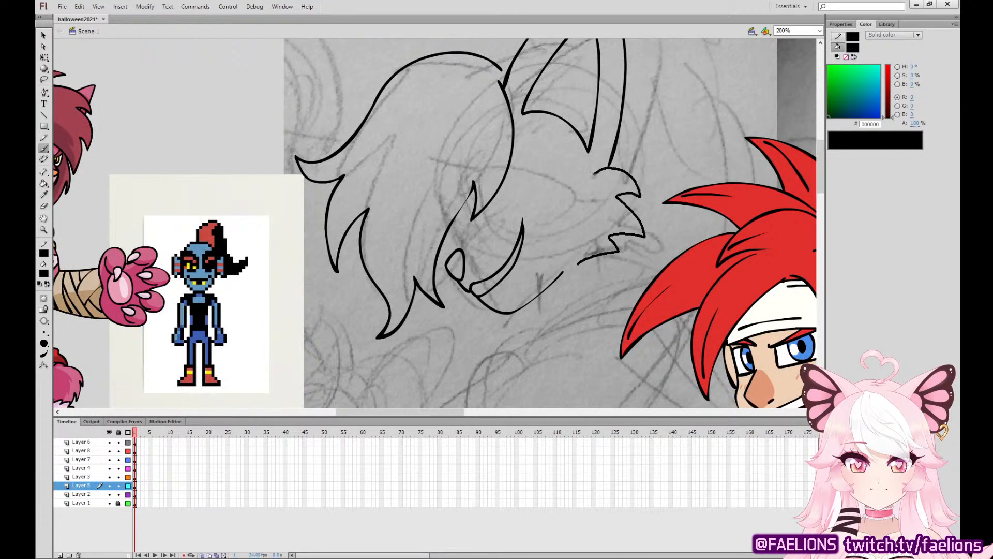
key(ctrl+z)
mouse_move(576, 264)
mouse_down()
mouse_move(625, 251)
mouse_move(605, 232)
mouse_up()
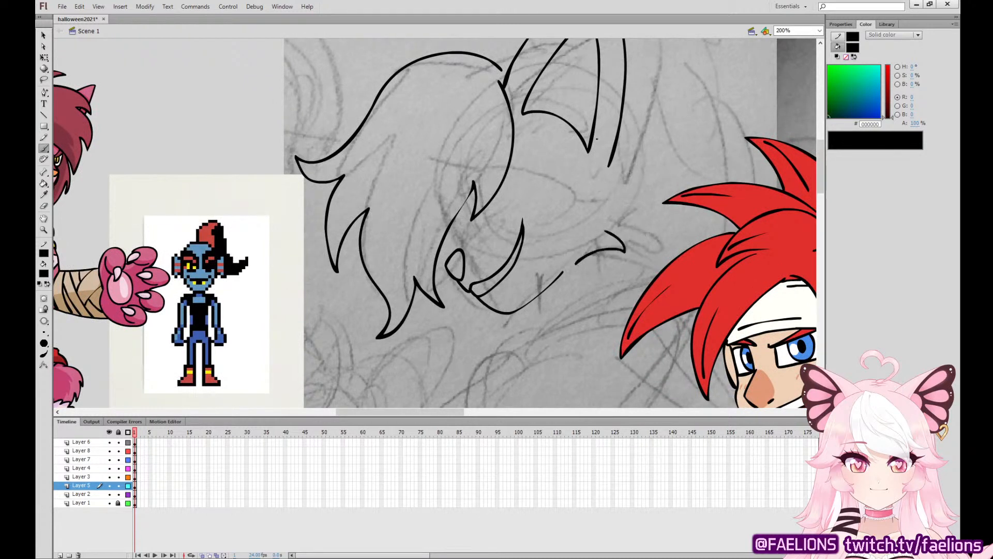
mouse_move(599, 166)
mouse_down()
mouse_move(685, 215)
mouse_move(631, 242)
mouse_move(619, 269)
mouse_move(590, 245)
mouse_move(564, 284)
mouse_move(629, 254)
mouse_up()
mouse_move(574, 312)
mouse_down()
mouse_move(639, 281)
mouse_move(653, 303)
mouse_move(661, 250)
mouse_move(635, 229)
mouse_up()
key(ctrl+z)
key(ctrl+z)
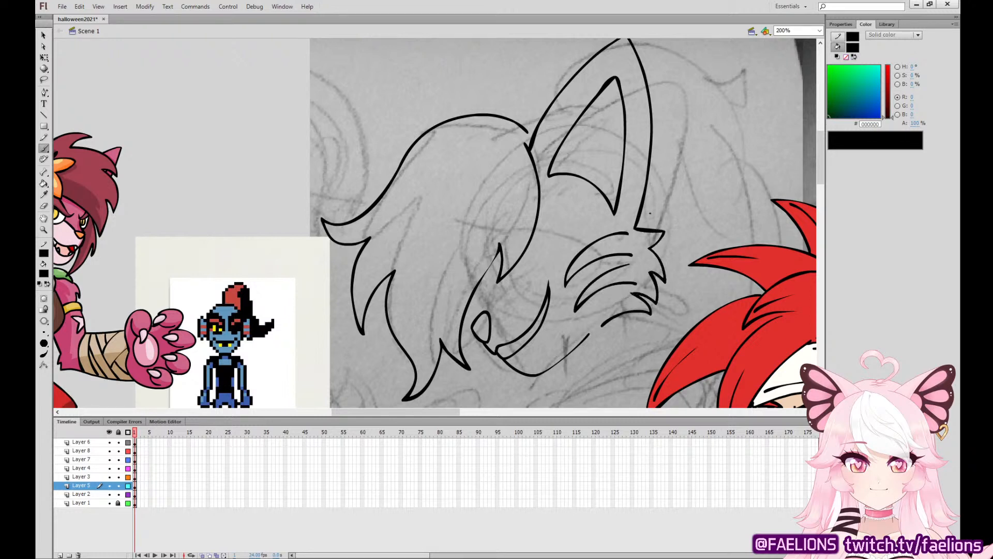
Delete the curved stripe strokes that run inward from the cheek fur.
key(ctrl+z)
key(q)
click(629, 265)
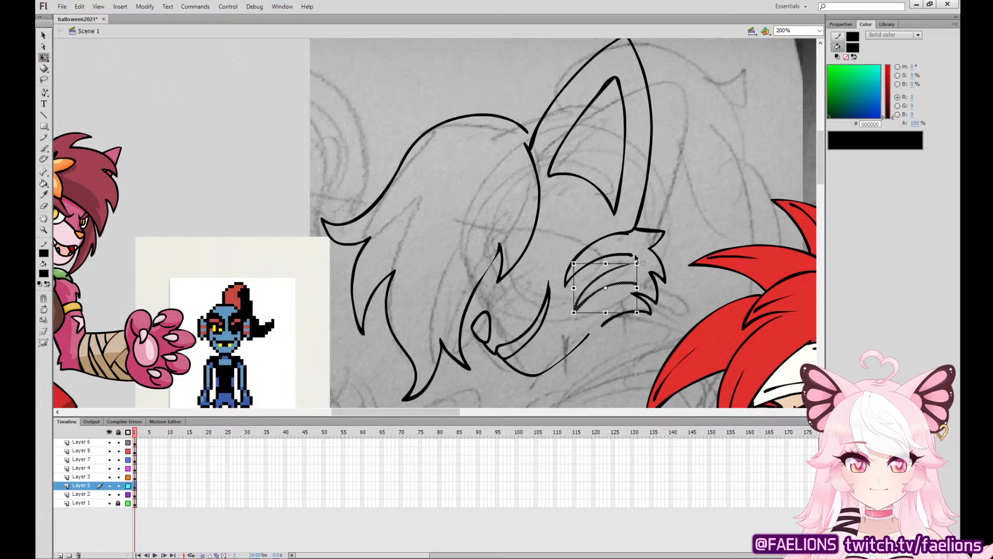
key(Delete)
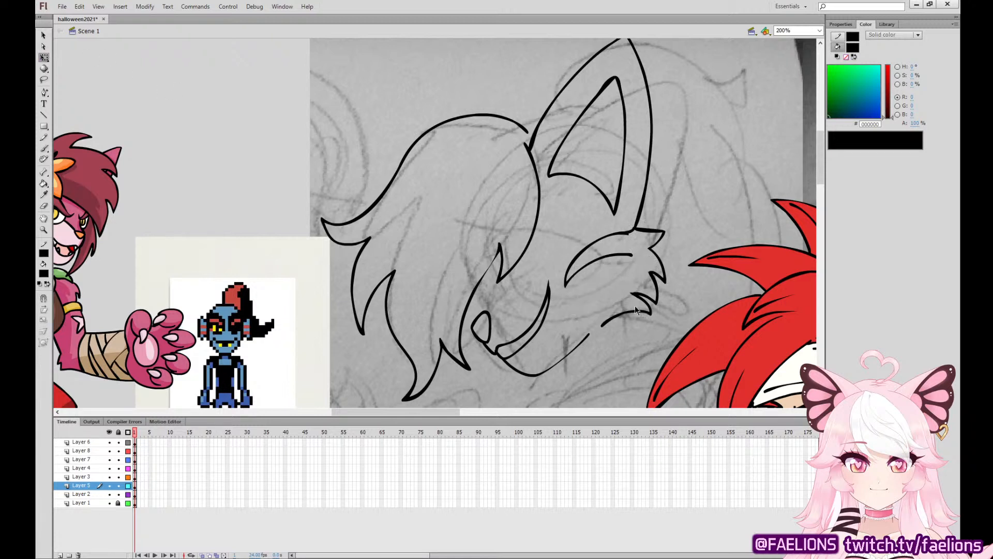
click(630, 233)
key(Delete)
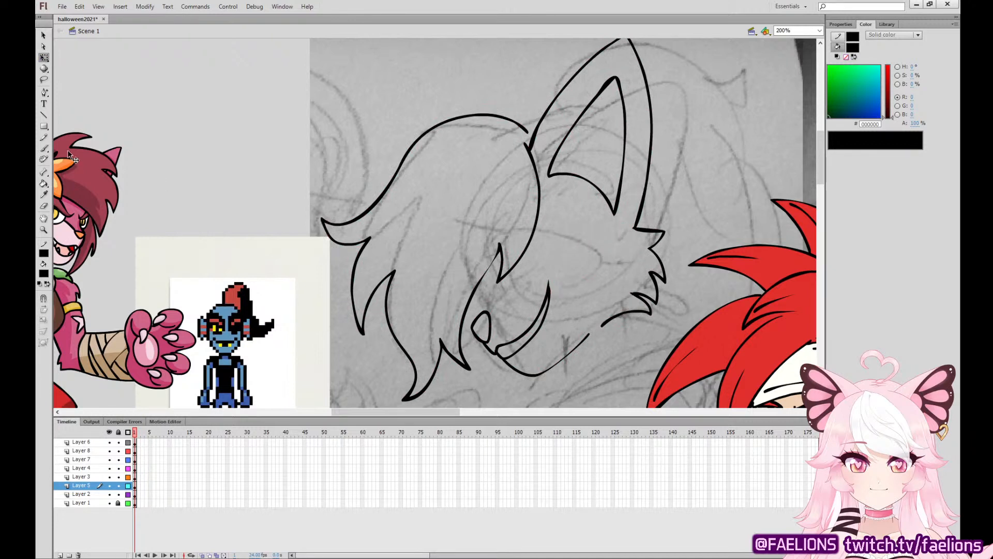
Redraw the two curved, pointed stripes running inward from the cheek fur and shorten the inner end of the lowest fur line.
key(b)
mouse_move(635, 228)
mouse_down()
mouse_move(570, 288)
mouse_move(628, 255)
mouse_move(627, 231)
mouse_move(575, 288)
mouse_move(638, 263)
mouse_up()
key(ctrl+z)
key(ctrl+z)
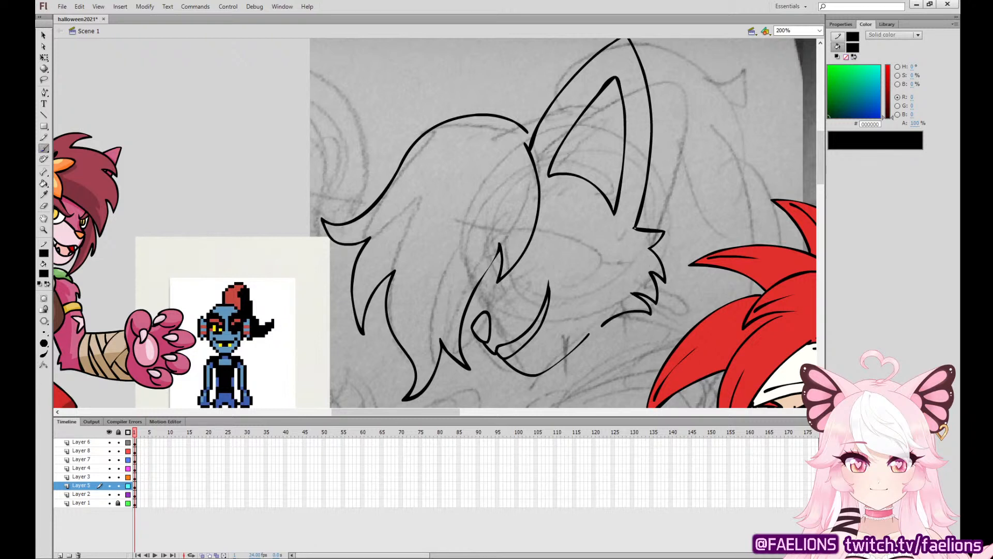
mouse_move(634, 228)
mouse_down()
mouse_move(570, 287)
mouse_move(628, 266)
mouse_move(590, 301)
mouse_move(628, 292)
mouse_move(609, 273)
mouse_up()
key(ctrl+z)
drag(601, 300, 637, 293)
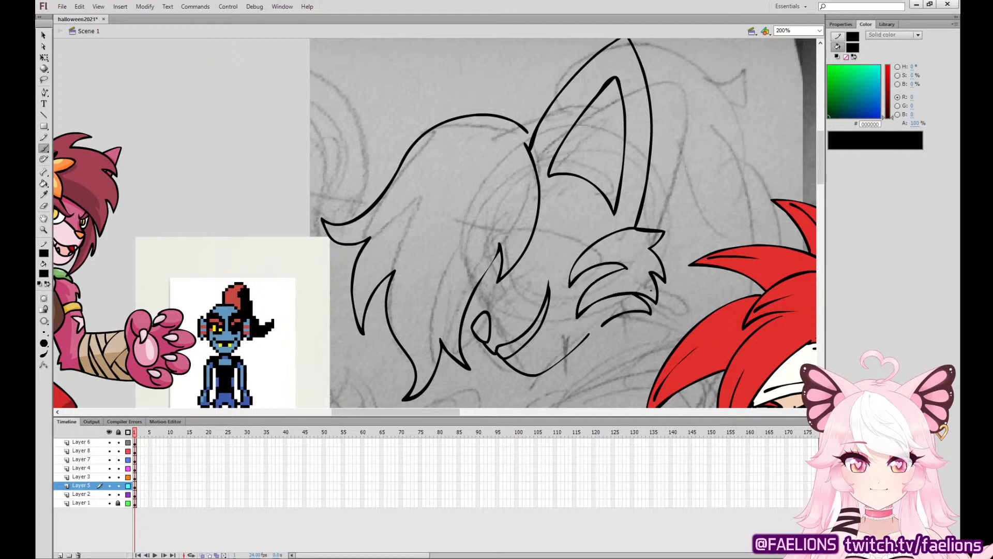
key(v)
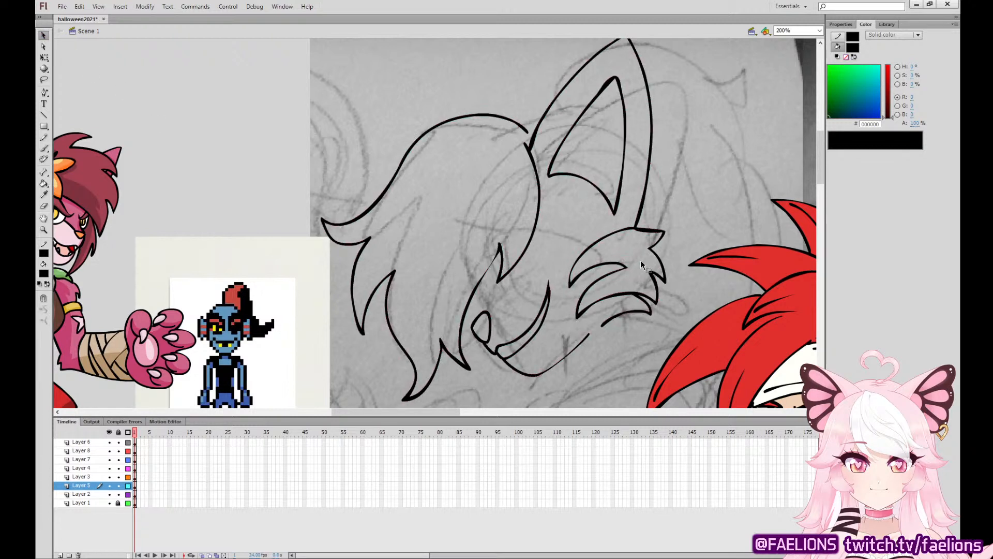
drag(604, 325, 610, 316)
Ink the line above the nose and a row of pointed teeth inside the grinning mouth.
key(b)
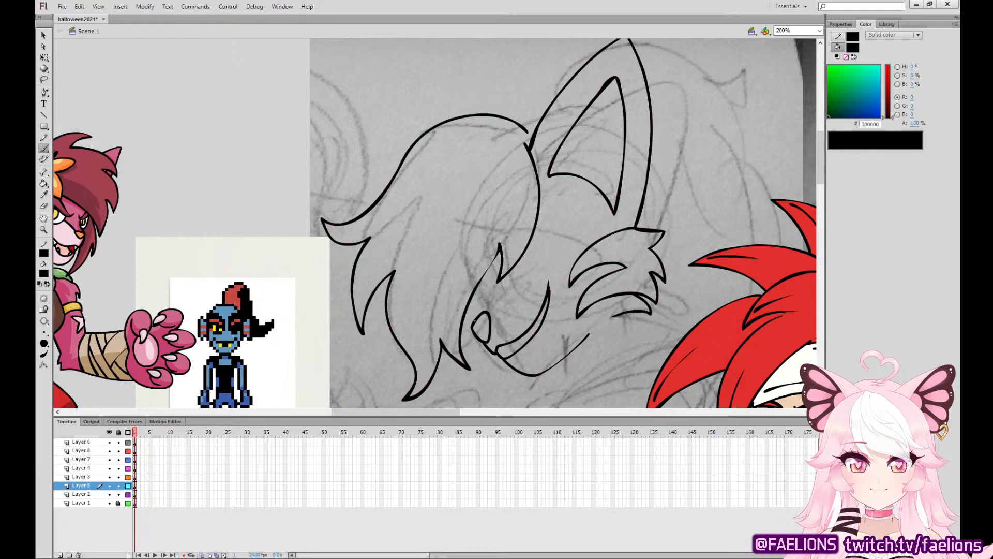
drag(474, 319, 485, 282)
mouse_move(505, 357)
mouse_down()
mouse_move(501, 350)
mouse_move(534, 333)
mouse_up()
drag(547, 307, 549, 293)
key(i)
click(99, 178)
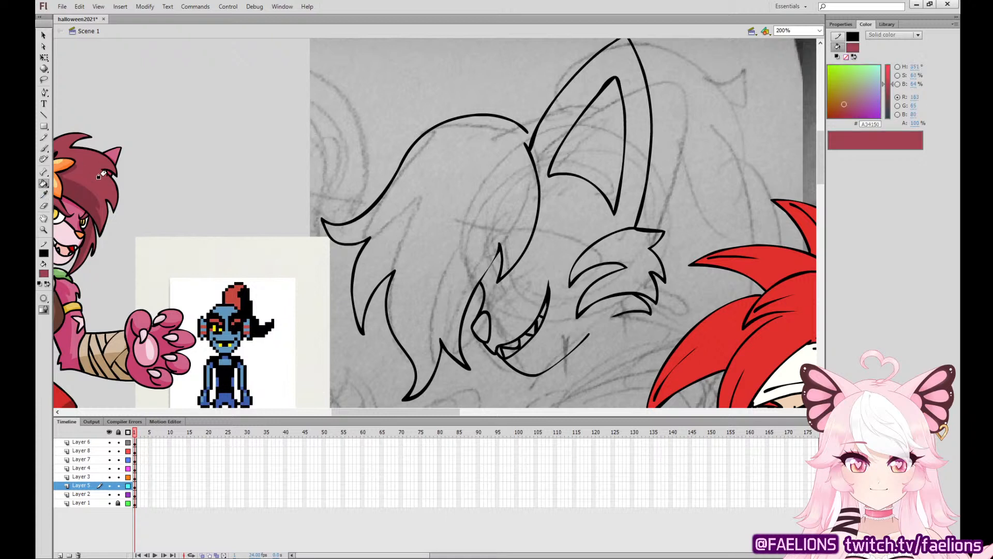
click(44, 148)
click(45, 275)
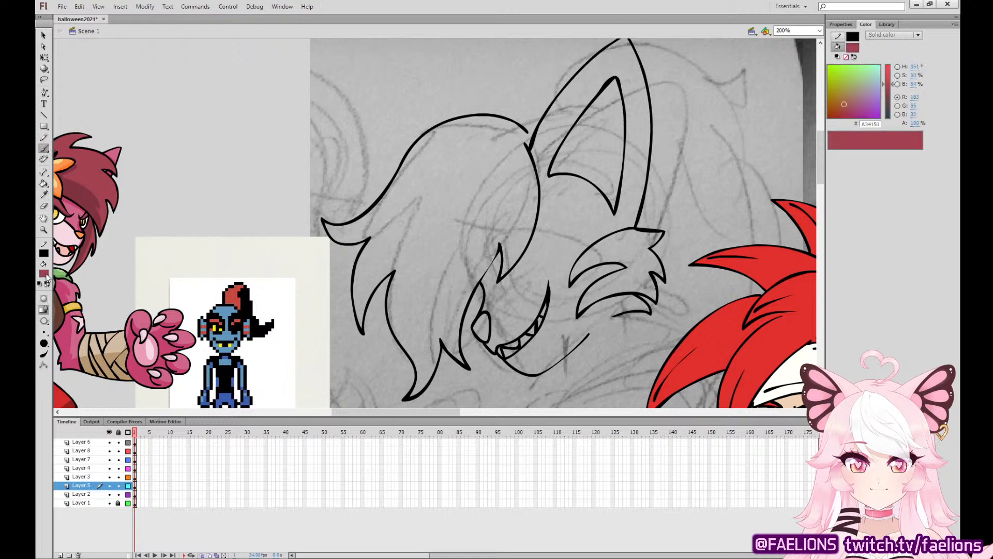
click(57, 288)
click(135, 487)
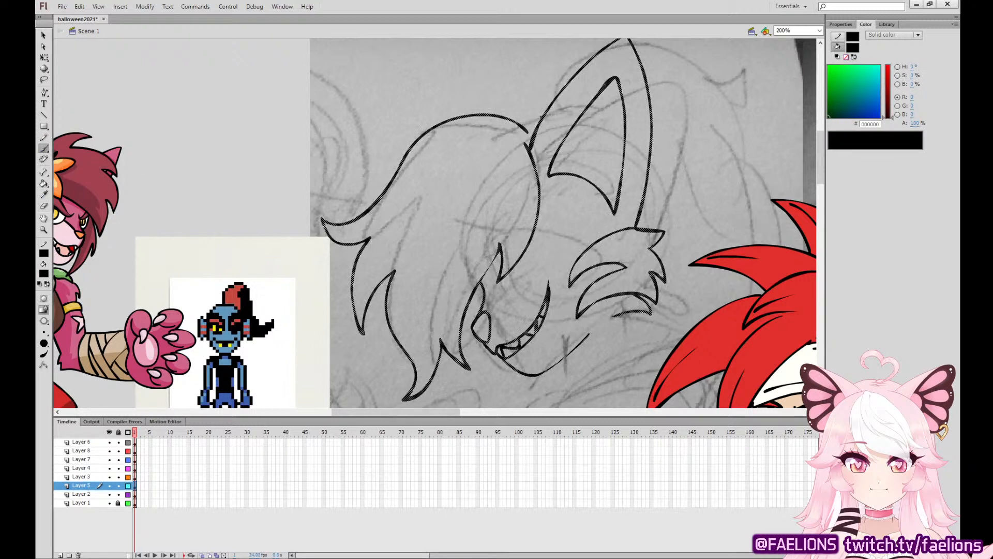
Ink the line closing the hair against the ear's base and fill the hair with maroon #A34150 sampled from the pink cat.
mouse_move(542, 118)
mouse_down()
mouse_move(524, 117)
mouse_move(545, 113)
mouse_up()
key(ctrl+z)
key(ctrl+z)
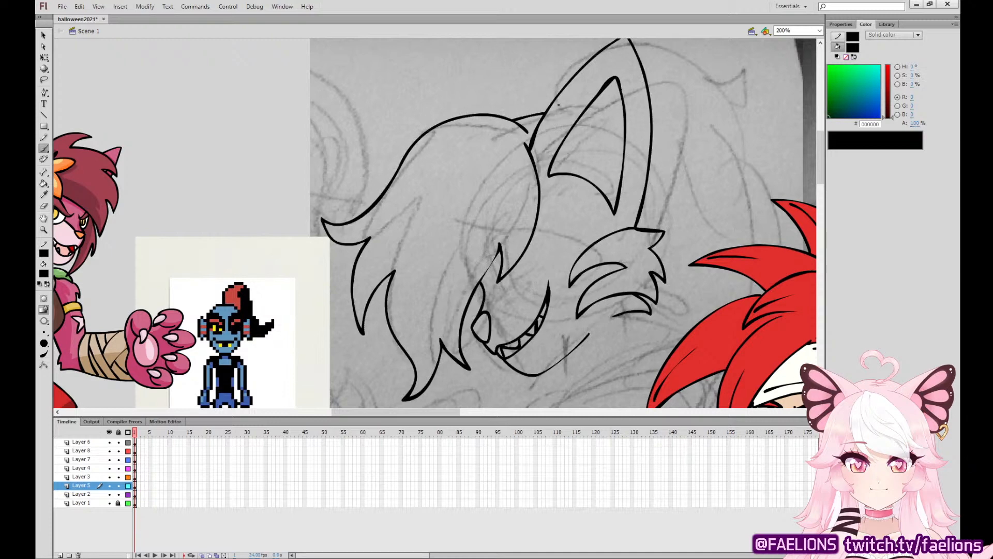
click(45, 195)
click(98, 163)
click(506, 186)
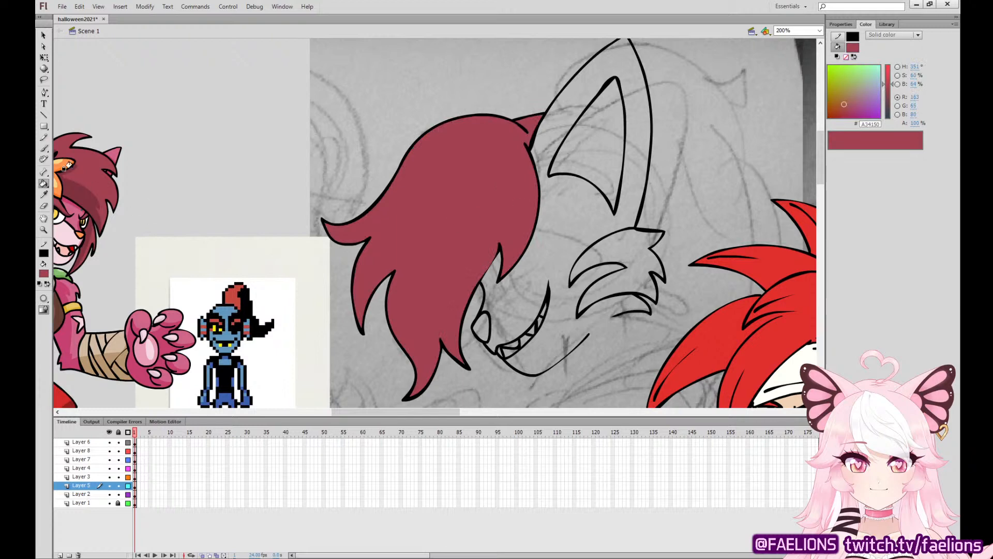
Restore black as the fill colour and ink the spiky tuft beside the hair's edge and the small marks under the front lock.
click(44, 148)
click(45, 273)
click(59, 295)
click(134, 485)
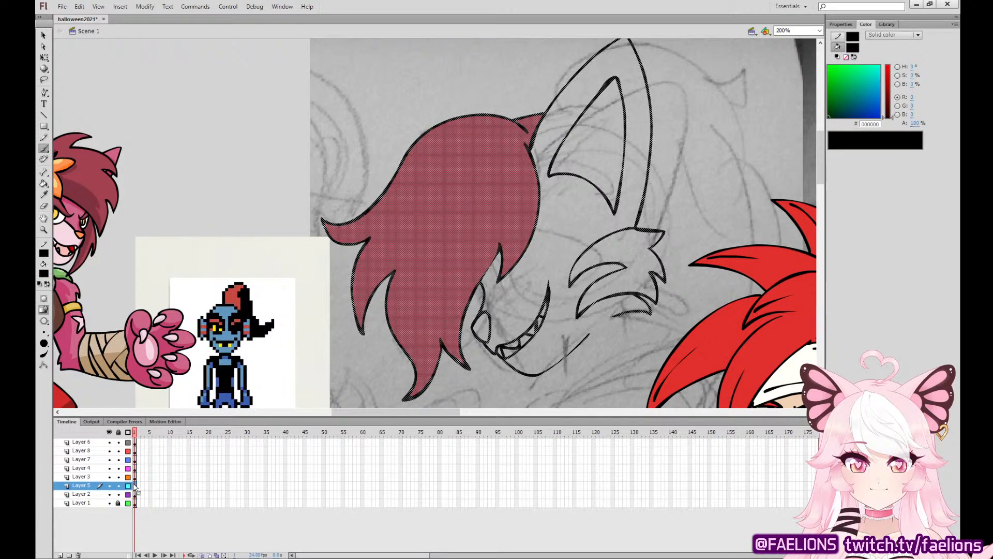
mouse_move(492, 285)
mouse_down()
mouse_move(556, 222)
mouse_move(560, 208)
mouse_move(494, 283)
mouse_move(551, 225)
mouse_move(554, 212)
mouse_move(535, 201)
mouse_move(497, 283)
mouse_move(565, 217)
mouse_move(569, 199)
mouse_move(497, 253)
mouse_move(496, 275)
mouse_up()
key(ctrl+z)
key(ctrl+z)
drag(406, 365, 513, 264)
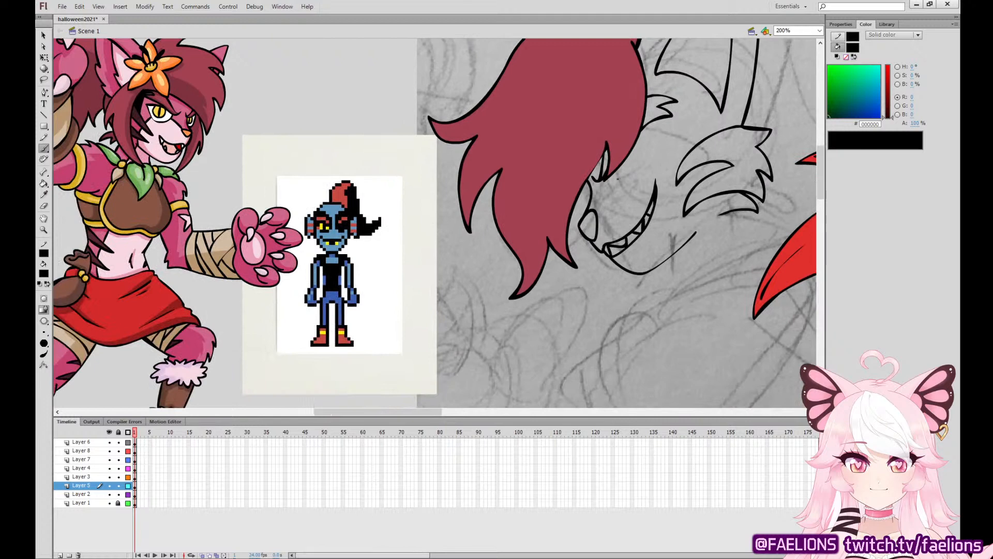
Ink the slanted eye with its slit pupil beside the front lock and the muzzle line toward the nose.
mouse_move(616, 167)
mouse_down()
mouse_move(609, 176)
mouse_move(645, 162)
mouse_move(638, 139)
mouse_move(610, 173)
mouse_move(652, 147)
mouse_move(638, 139)
mouse_move(636, 160)
mouse_move(642, 134)
mouse_up()
key(ctrl+z)
mouse_move(632, 141)
mouse_down()
mouse_move(639, 152)
mouse_move(633, 137)
mouse_up()
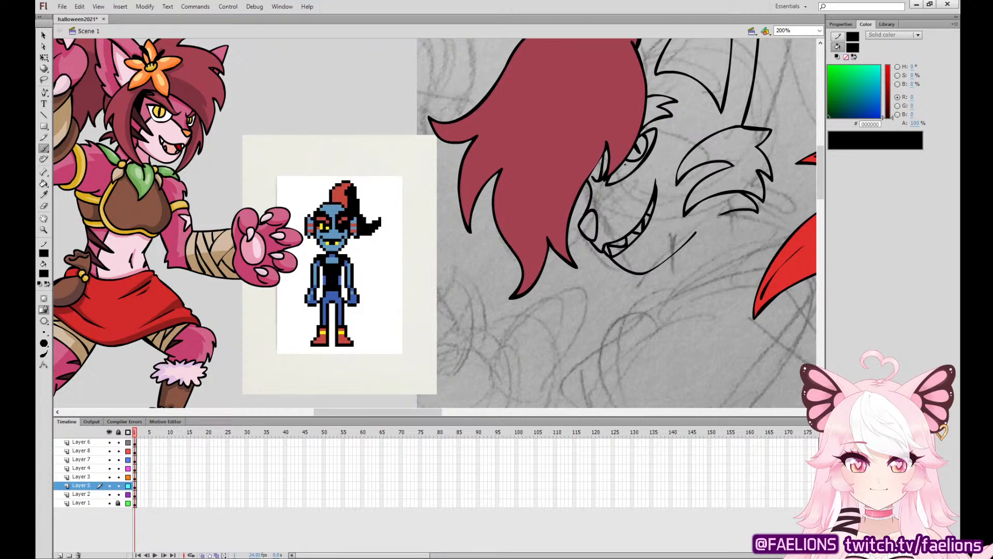
drag(607, 185, 597, 211)
key(ctrl+z)
Fill the striped cheek fur with dark maroon #57282E sampled from the pink cat's hair shading.
key(i)
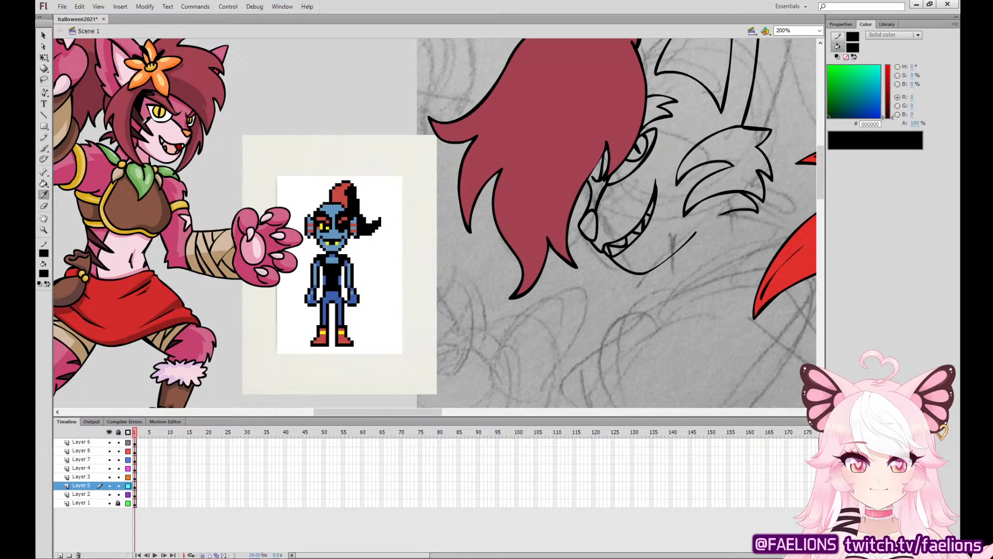
click(146, 117)
click(731, 139)
drag(766, 198, 739, 214)
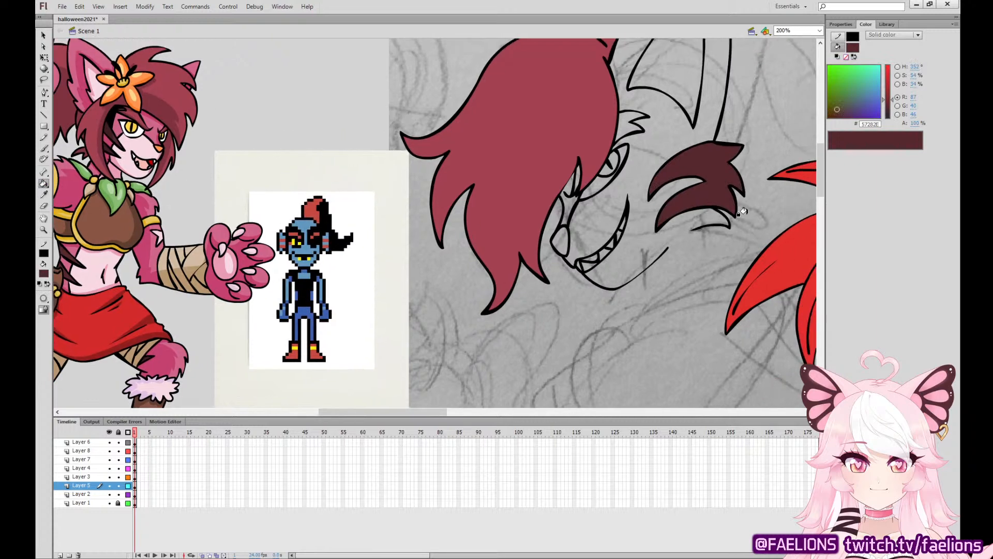
Restore black as the fill colour and ink the curved line from the eye past the cheek stripes, redoing the first attempt.
click(44, 148)
click(46, 274)
click(57, 291)
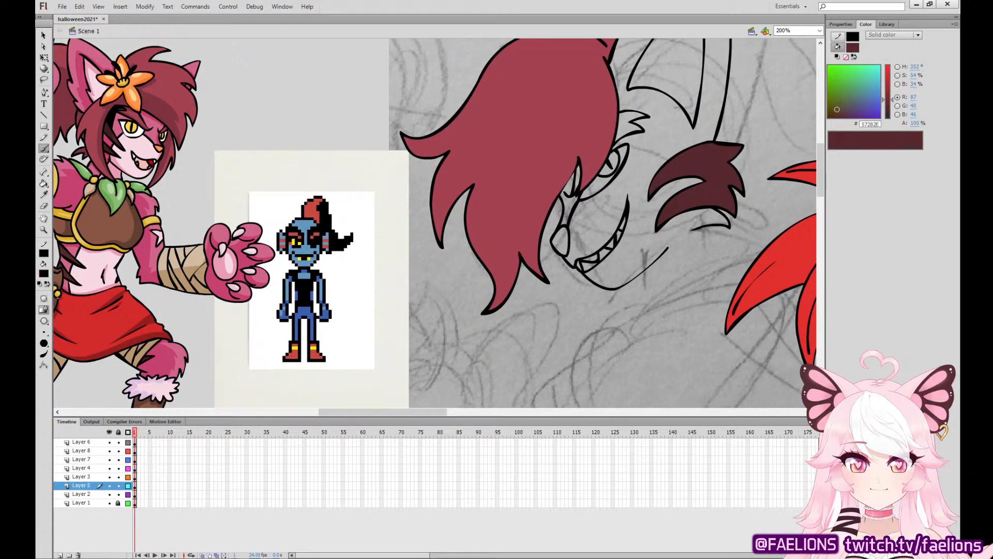
click(133, 485)
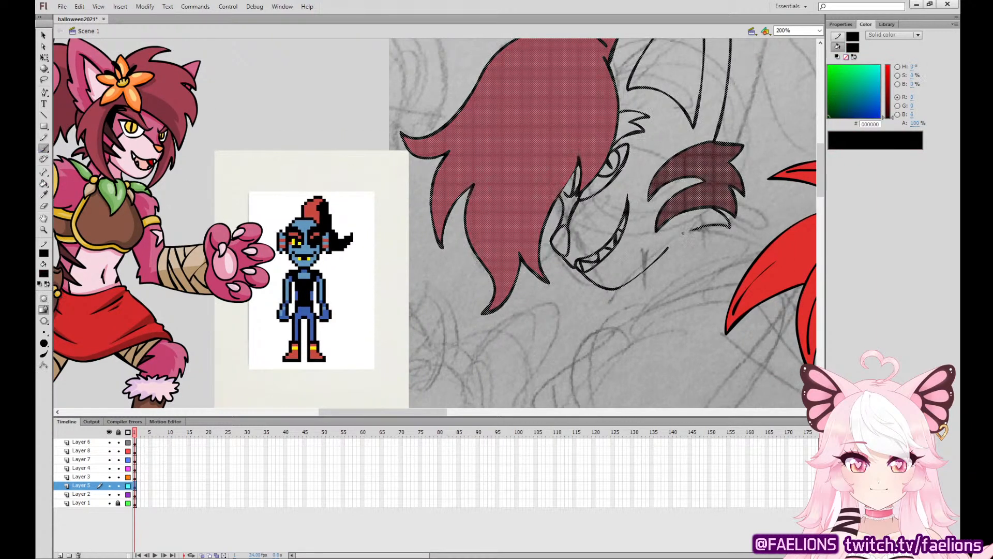
mouse_move(683, 234)
mouse_down()
mouse_move(688, 211)
mouse_move(658, 161)
mouse_move(636, 150)
mouse_up()
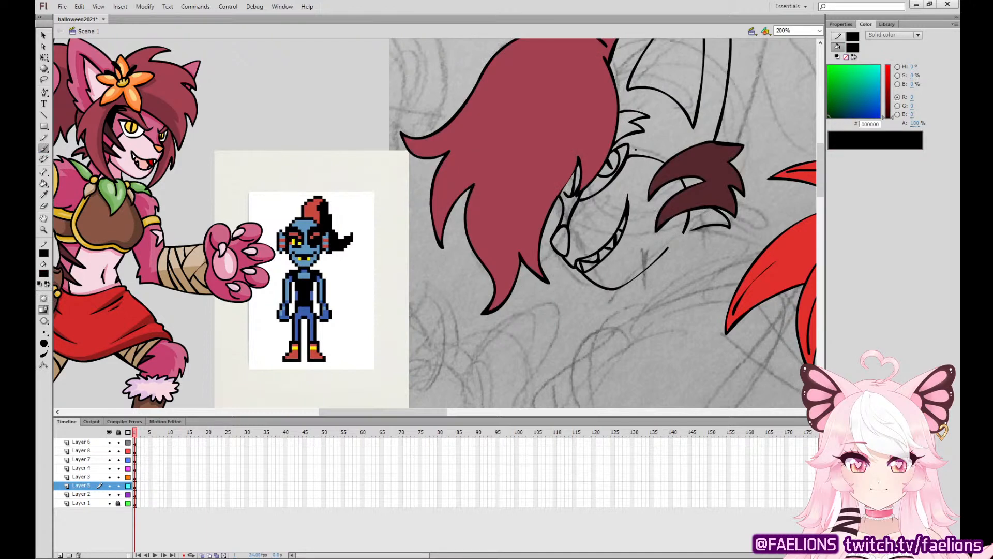
key(ctrl+z)
mouse_move(682, 233)
mouse_down()
mouse_move(680, 193)
mouse_move(647, 160)
mouse_move(628, 157)
mouse_up()
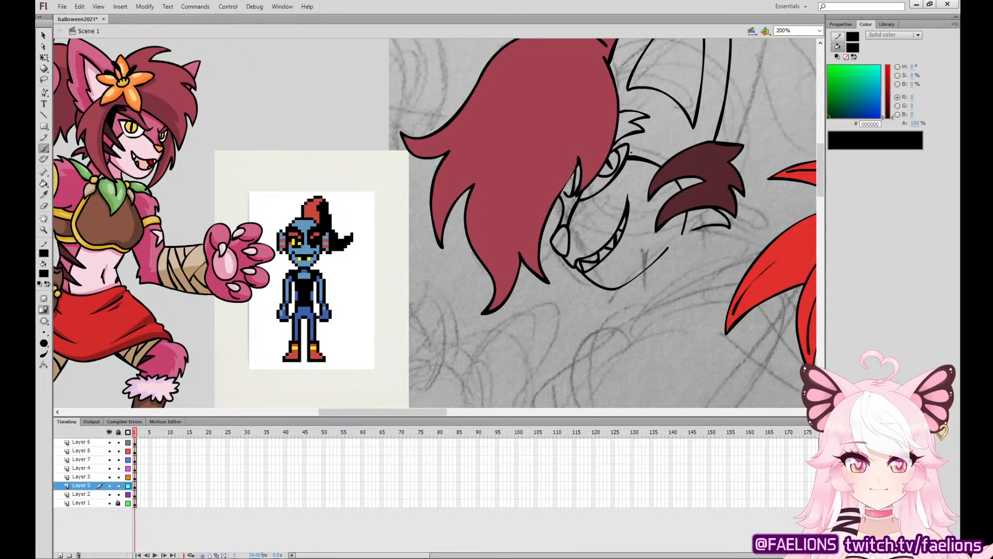
key(i)
click(705, 153)
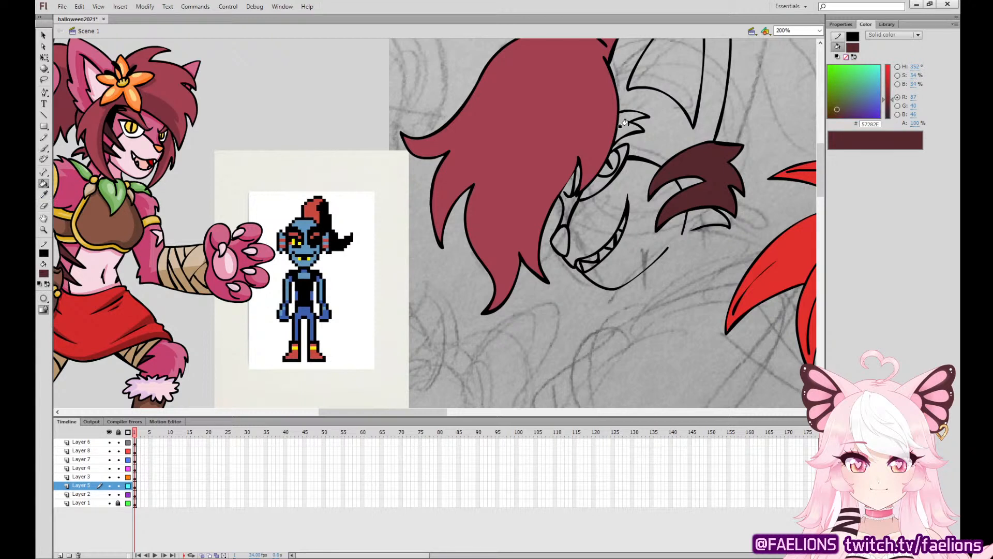
click(44, 148)
click(45, 273)
click(58, 303)
click(136, 485)
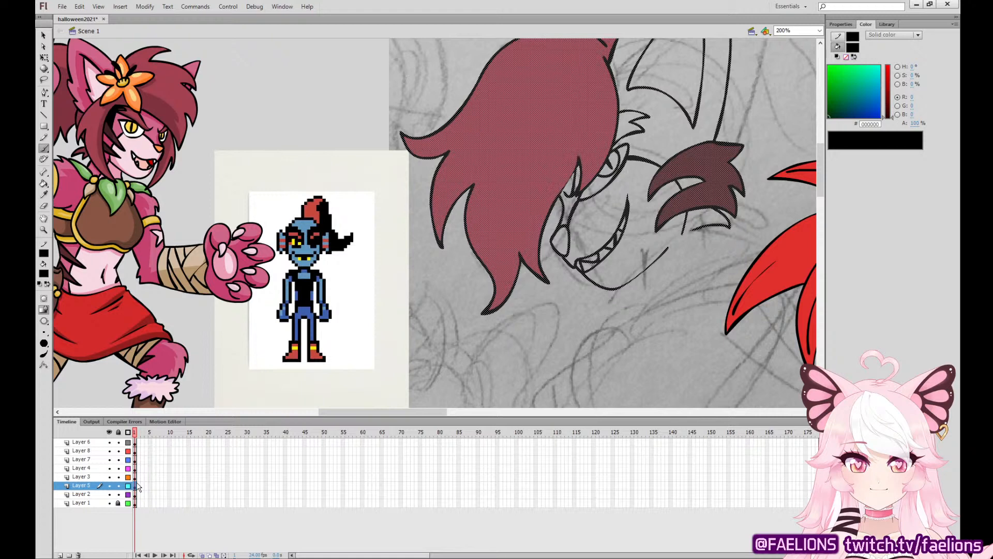
Ink a hair strand behind the large ear's base and fill it, the tuft and the lock by the eye with maroon #A34150.
drag(736, 238, 698, 310)
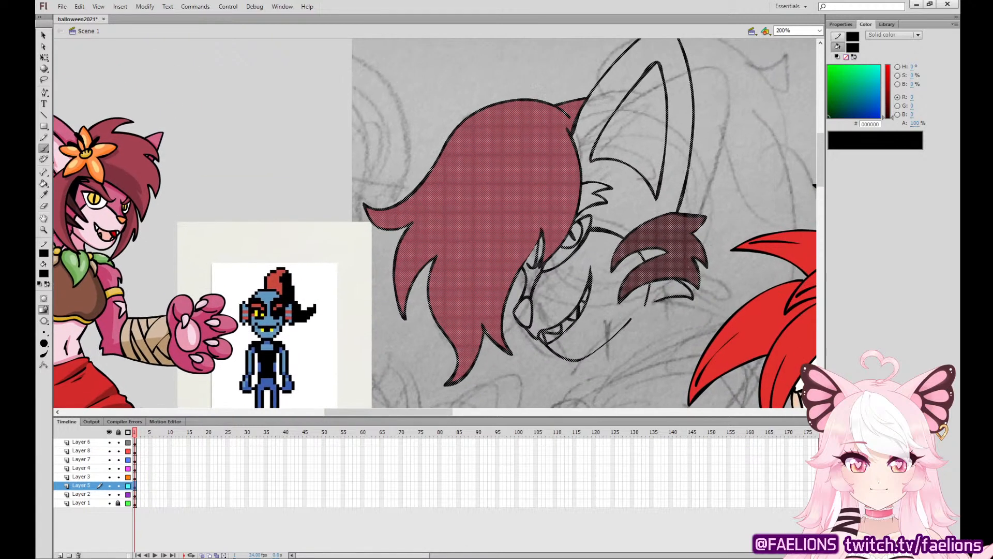
mouse_move(688, 273)
mouse_down()
mouse_move(703, 207)
mouse_move(693, 159)
mouse_up()
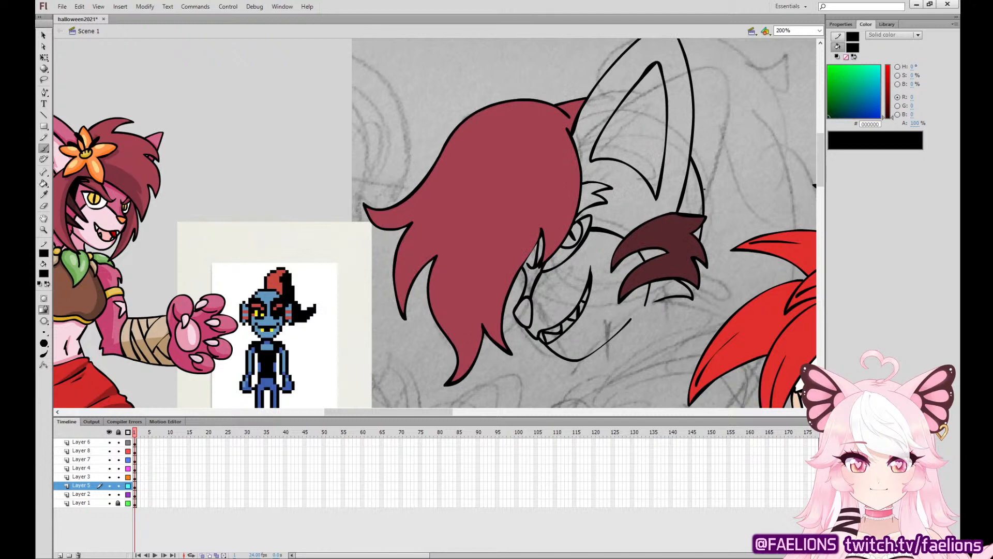
key(i)
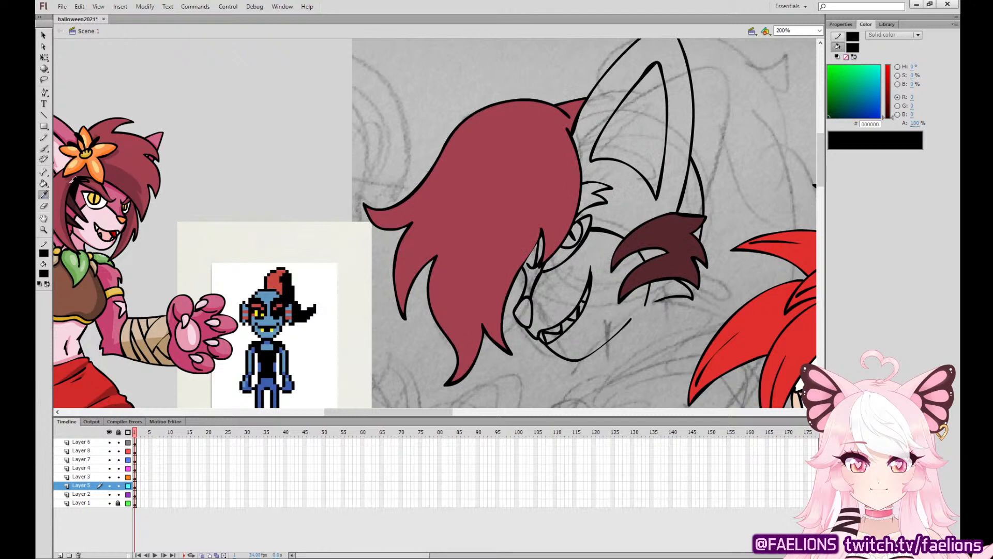
click(541, 135)
click(689, 185)
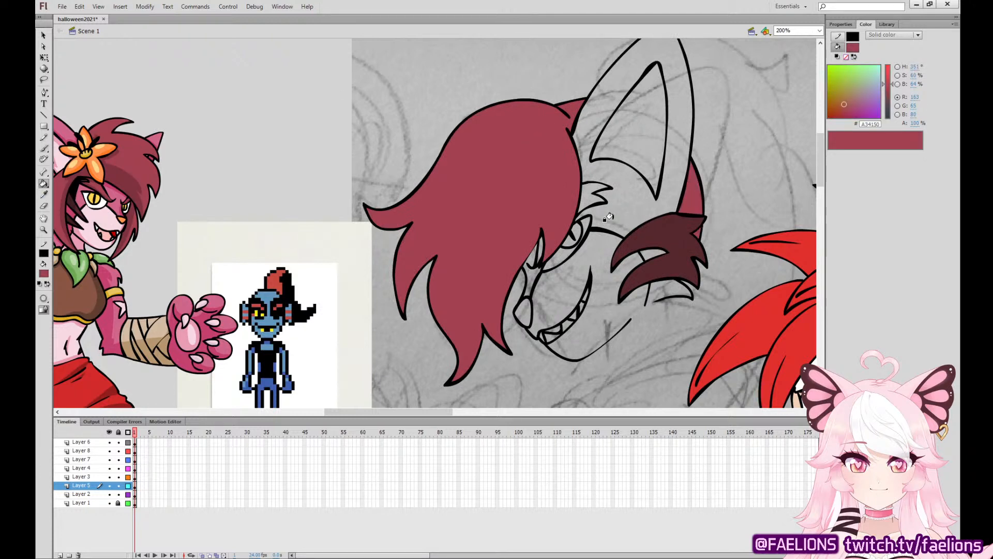
click(589, 196)
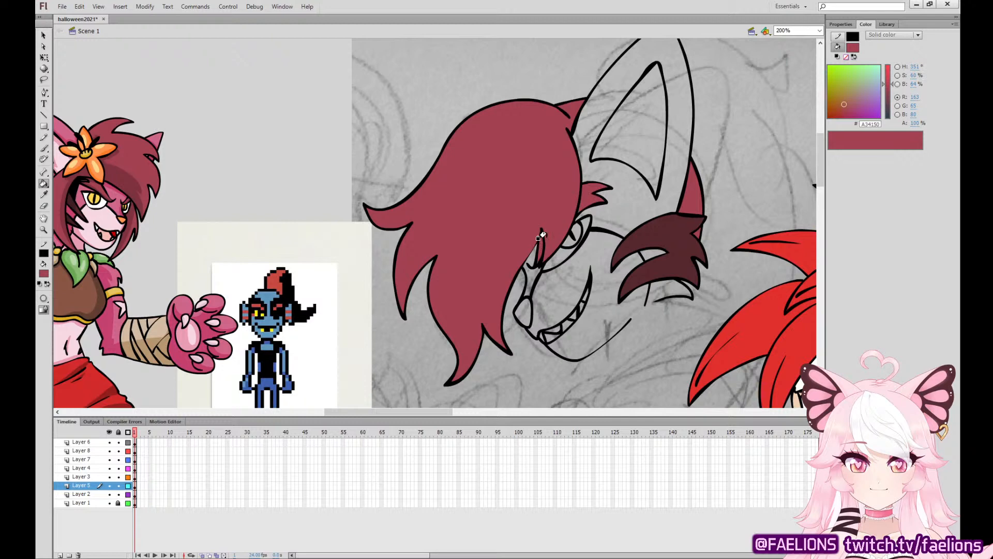
Ink the far ear's pointed outline above the hair in black, redoing the first attempt, and select Layer 6's first frame.
key(b)
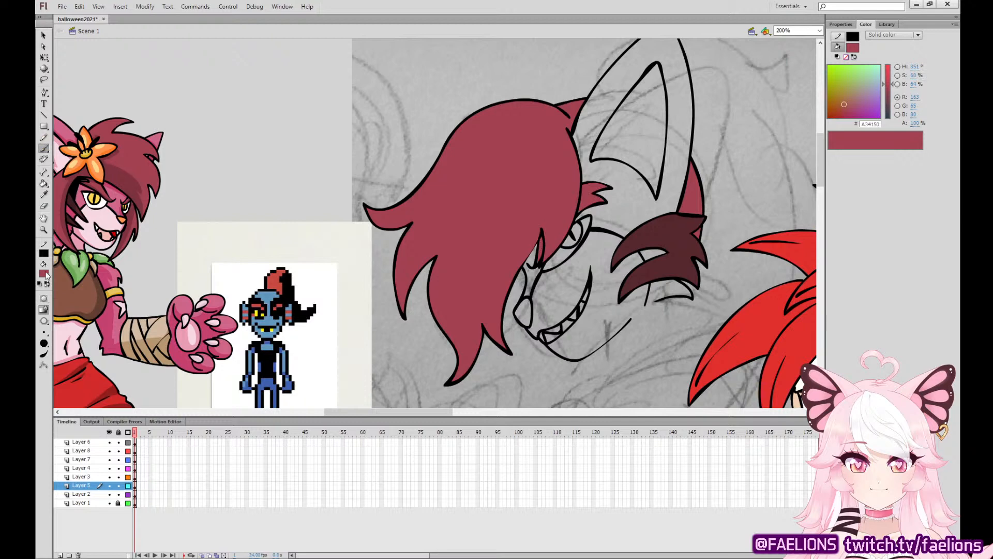
click(136, 486)
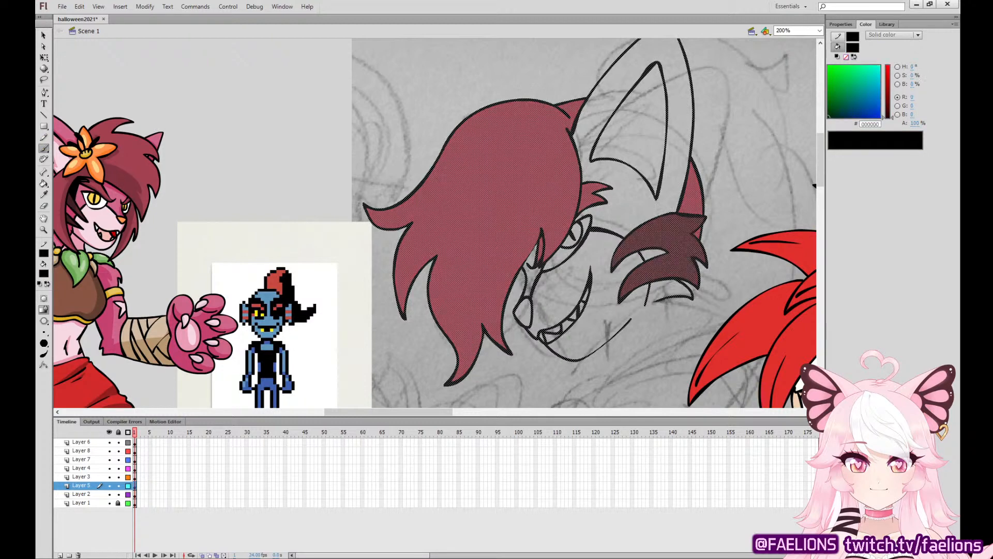
mouse_move(560, 104)
mouse_down()
mouse_move(461, 61)
mouse_move(460, 150)
mouse_up()
key(ctrl+z)
mouse_move(544, 116)
mouse_down()
mouse_move(443, 98)
mouse_move(448, 135)
mouse_up()
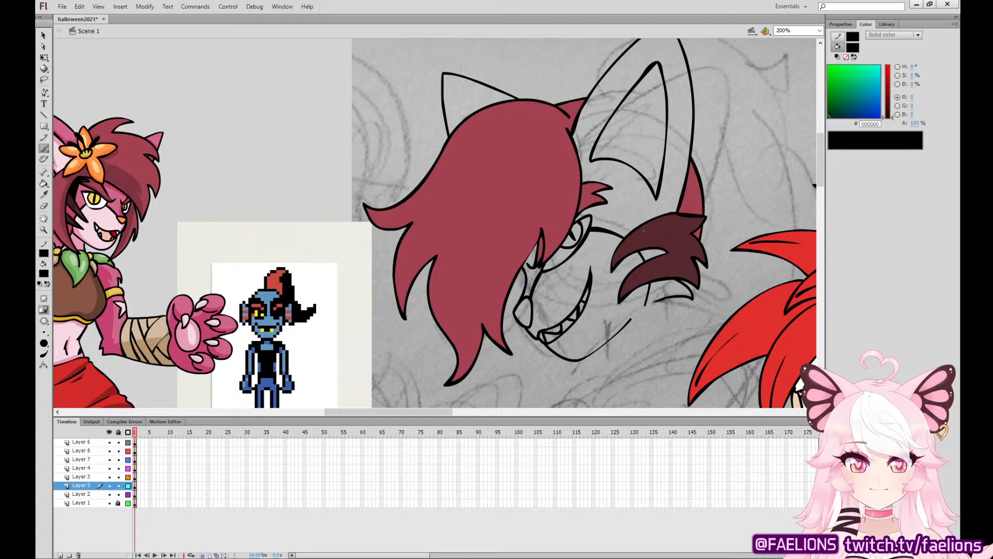
click(137, 443)
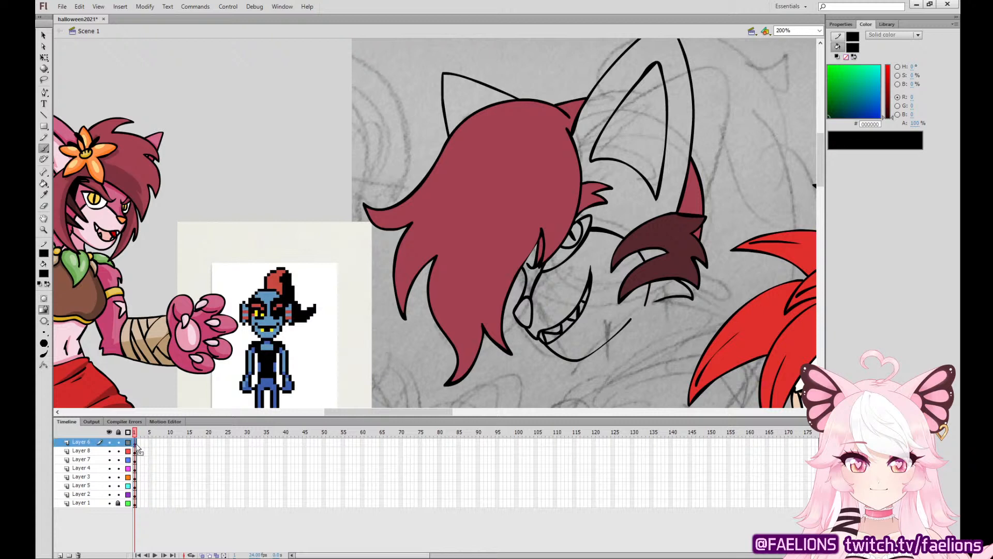
Add a new layer above Layer 6 for the eye patch.
click(136, 450)
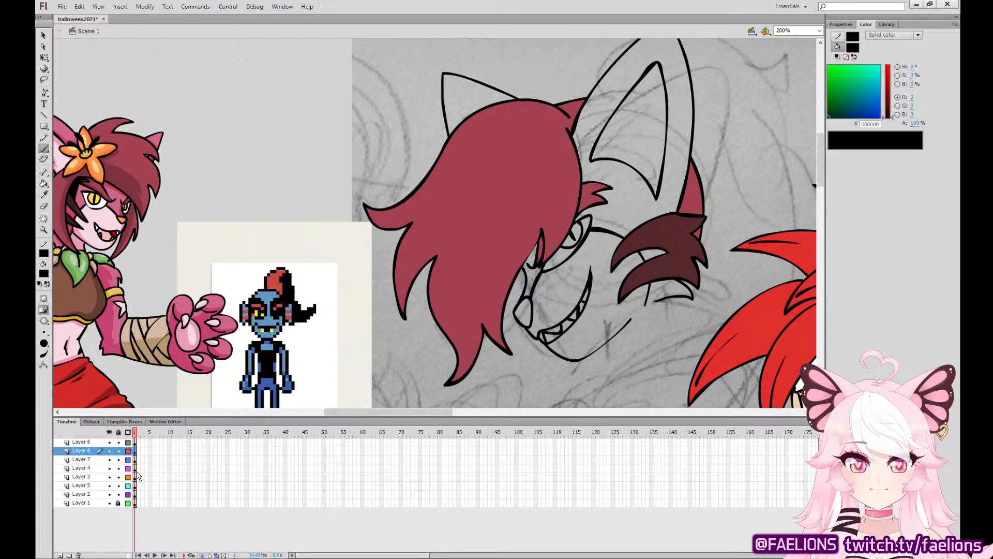
click(137, 469)
click(136, 480)
click(137, 487)
click(138, 480)
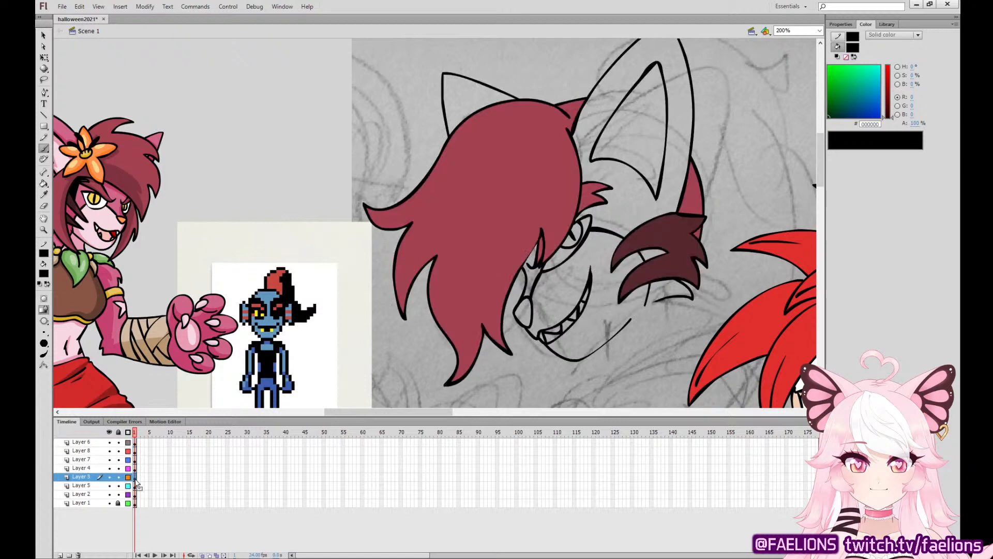
click(95, 443)
click(60, 555)
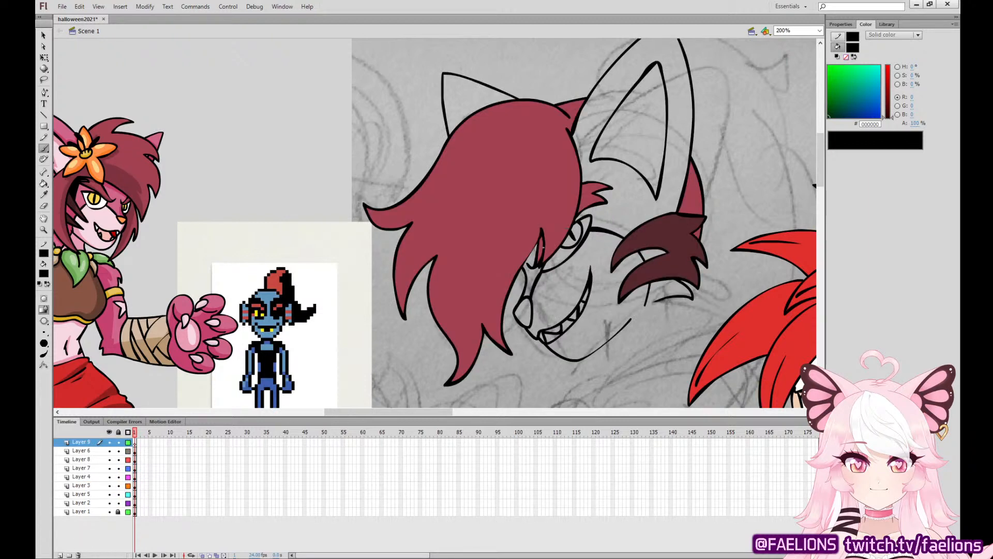
Ink the eye patch outline around the visible eye and fill the patch with solid black.
mouse_move(543, 247)
mouse_down()
mouse_move(542, 271)
mouse_move(578, 254)
mouse_move(595, 214)
mouse_move(581, 212)
mouse_move(548, 263)
mouse_up()
drag(595, 209, 579, 256)
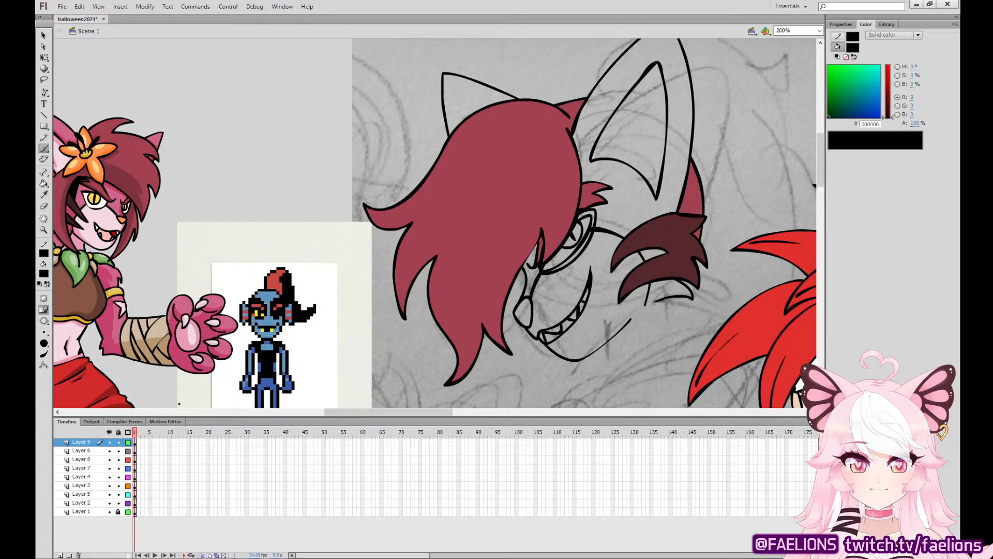
click(44, 184)
click(568, 233)
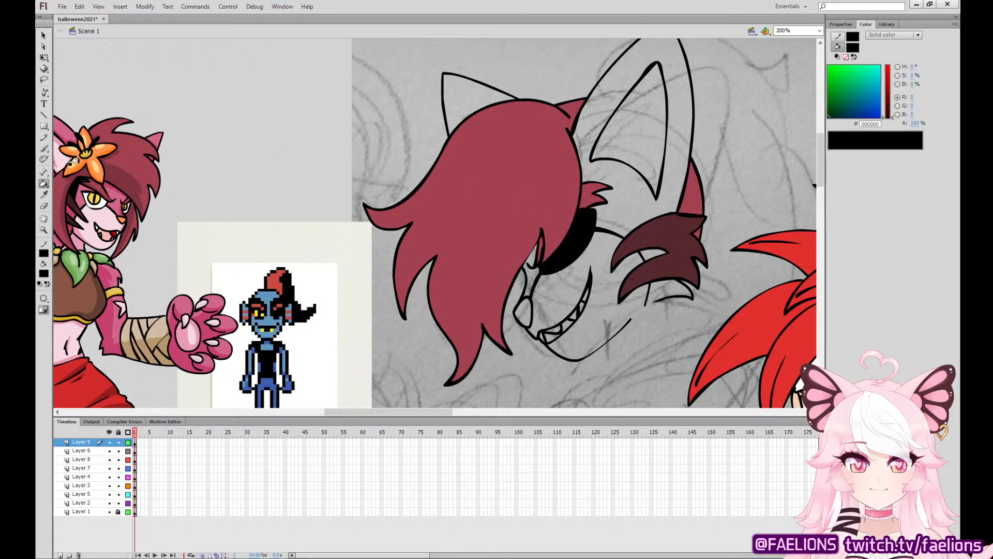
click(46, 149)
click(135, 443)
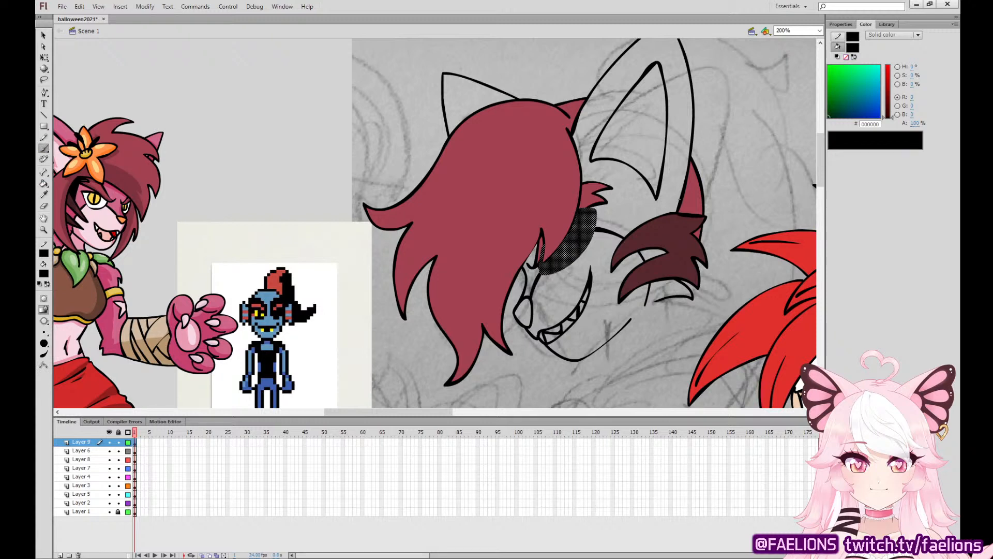
Ink the eye patch's strap from its upper edge to the dark cheek fur and the short band across the nose bridge, redoing failed strokes.
mouse_move(678, 212)
mouse_down()
mouse_move(590, 218)
mouse_move(677, 211)
mouse_move(592, 215)
mouse_move(674, 211)
mouse_move(622, 211)
mouse_up()
key(ctrl+z)
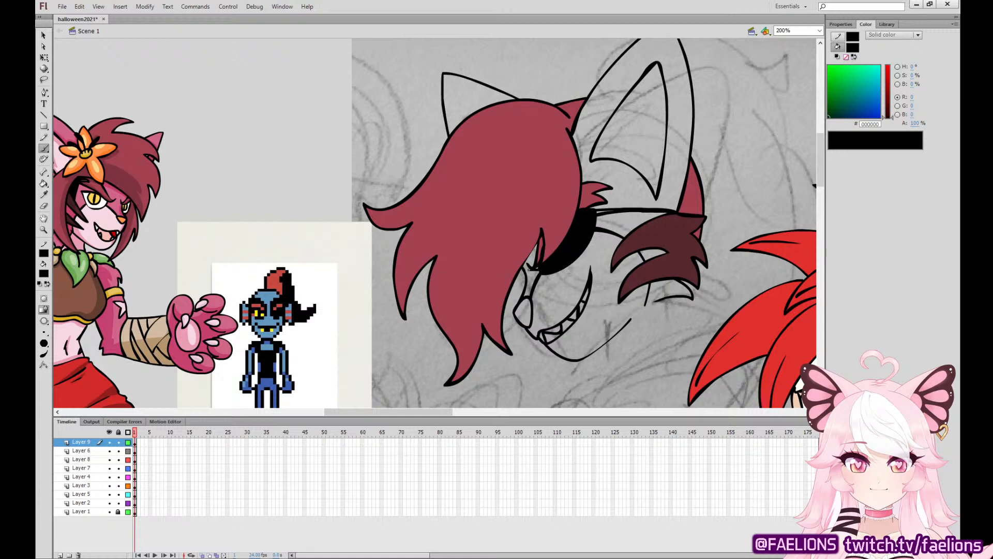
drag(529, 269, 538, 273)
key(ctrl+z)
key(ctrl+z)
key(ctrl+z)
key(v)
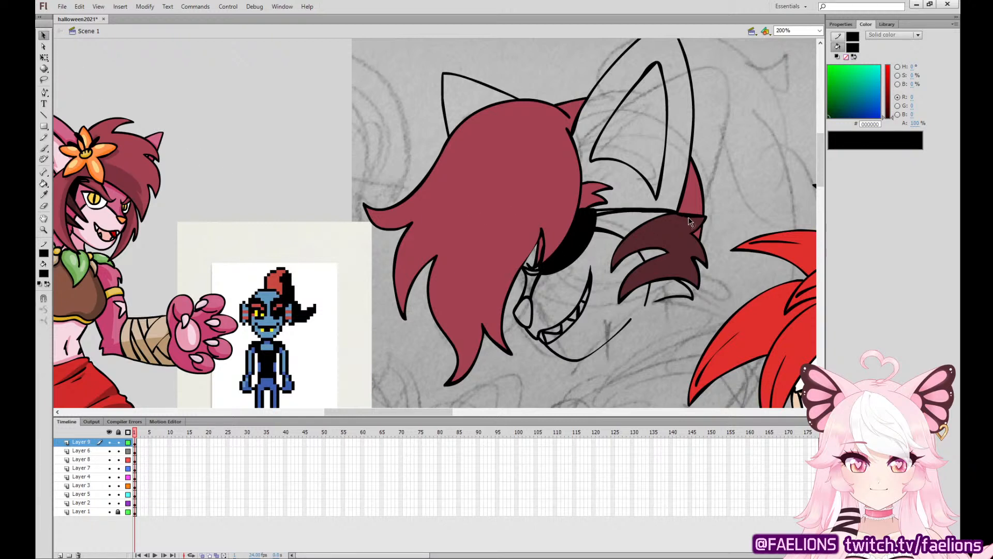
click(690, 220)
click(710, 213)
click(44, 183)
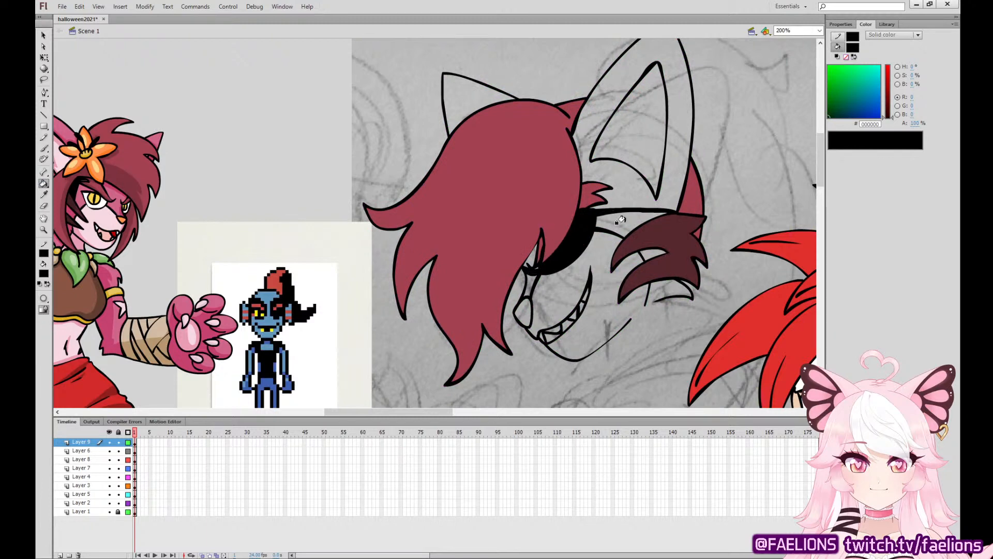
Move the eye patch and strap artwork from Layer 9 to Layer 5, pasting it in place.
click(44, 57)
click(135, 442)
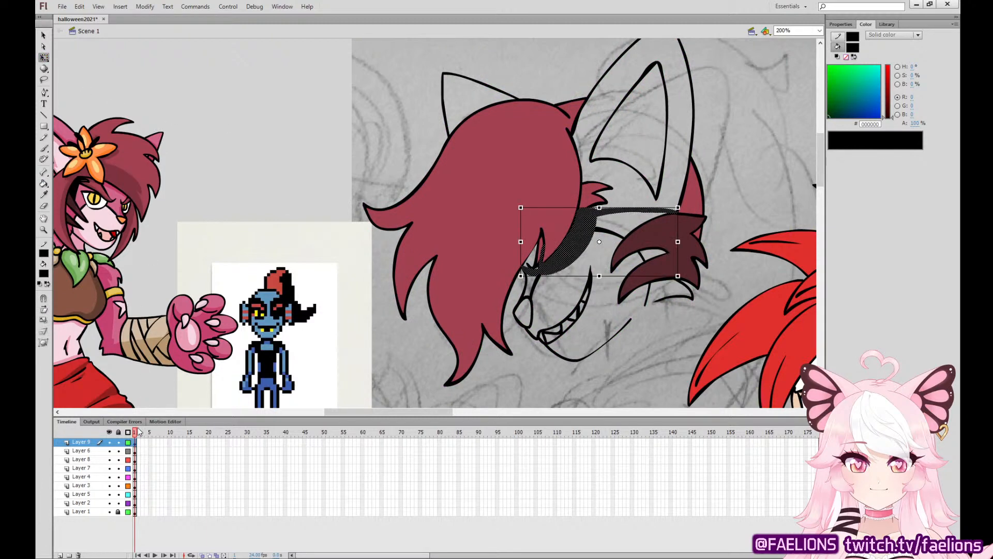
click(135, 450)
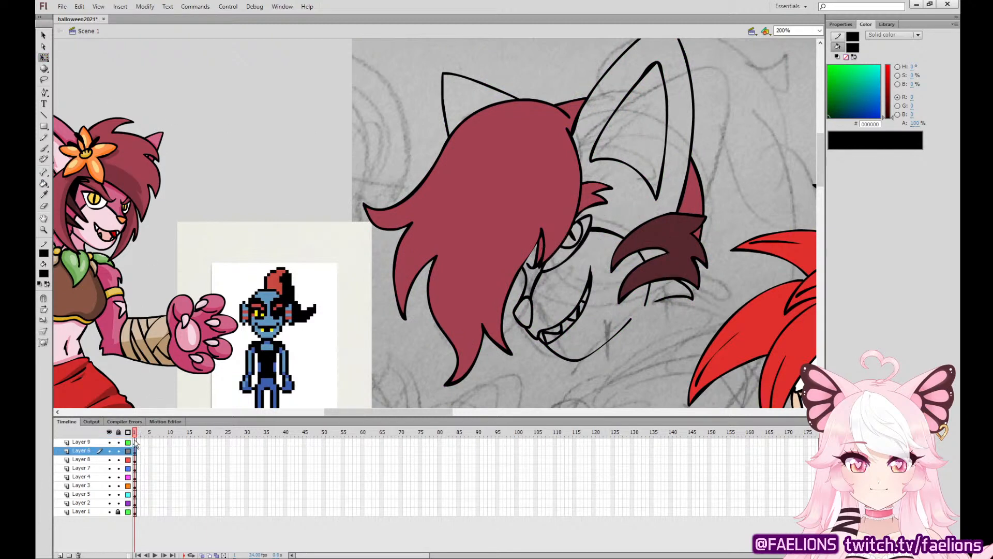
click(133, 494)
click(301, 185)
key(ctrl+shift+v)
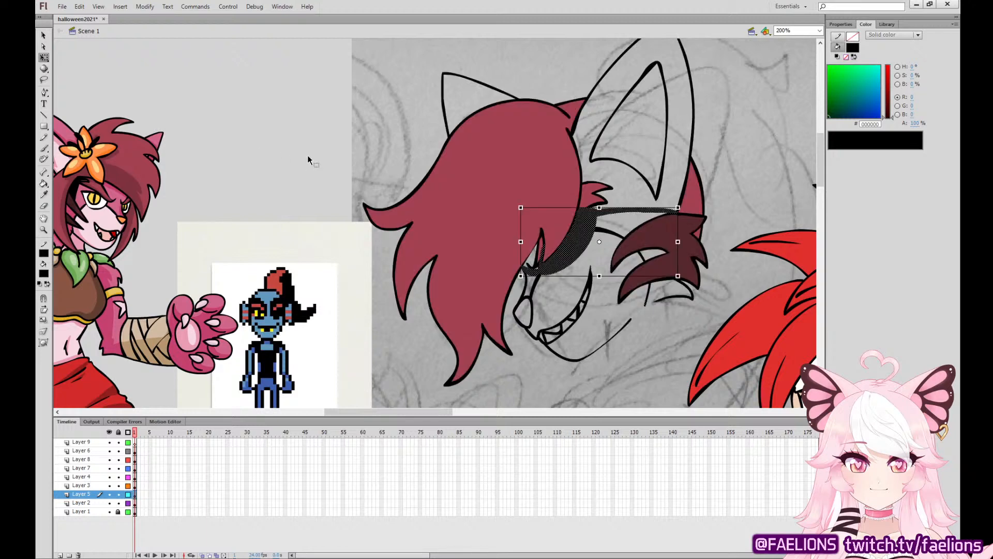
click(305, 159)
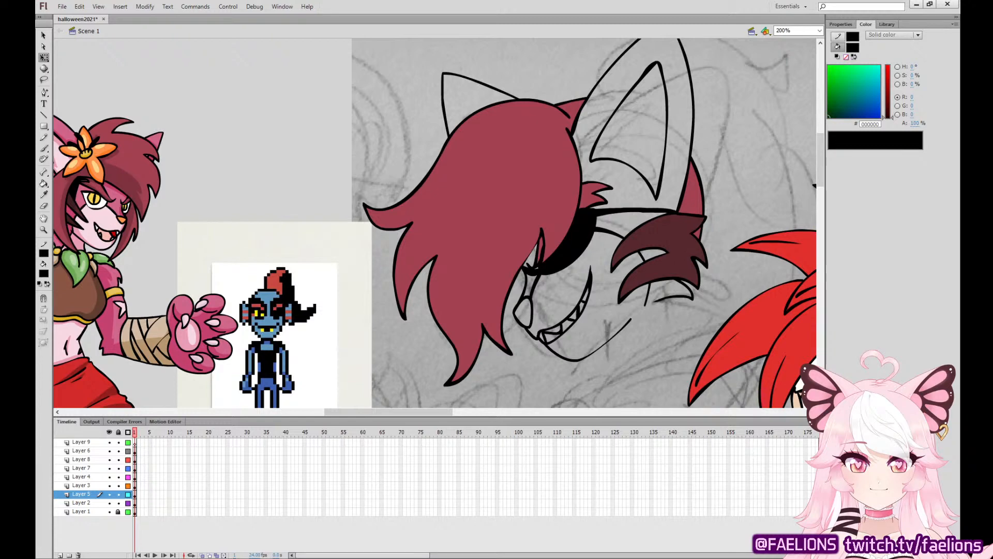
Ink the small inner-ear line inside the far ear on Layer 5, redoing the first attempt.
click(135, 494)
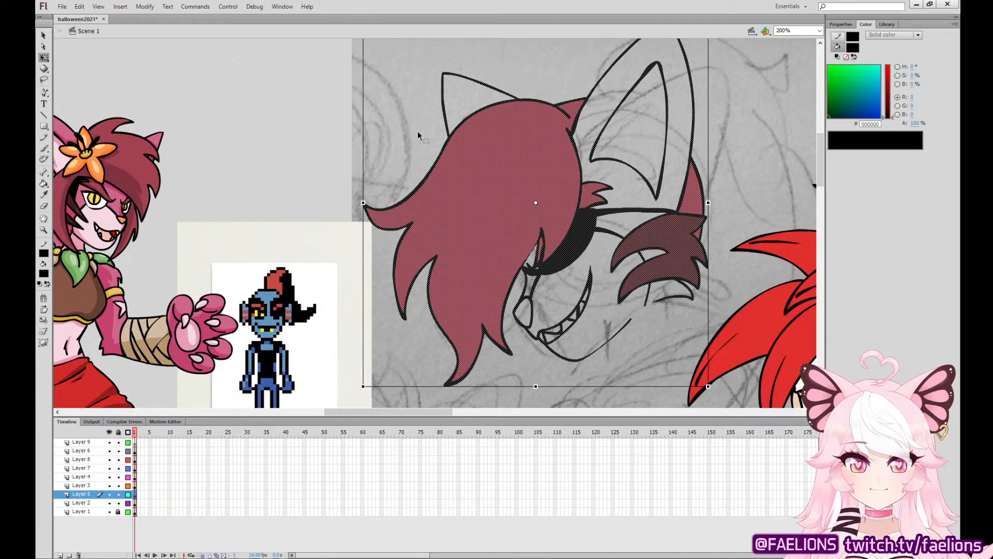
key(b)
mouse_move(475, 125)
mouse_down()
mouse_move(458, 152)
mouse_move(456, 106)
mouse_move(454, 145)
mouse_up()
key(ctrl+z)
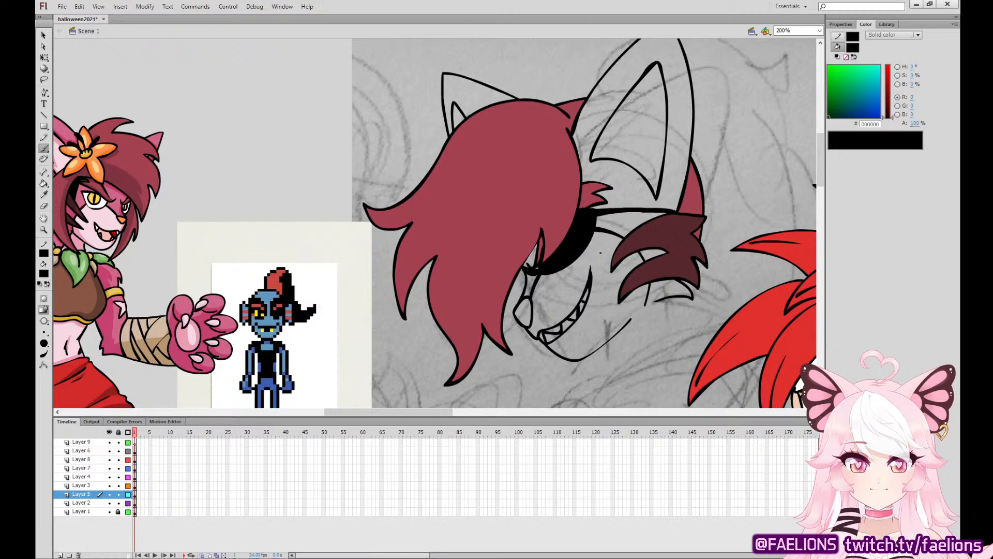
Ink the first, lowest curled finger of the raised paw below the hair on Layer 5.
drag(819, 176, 819, 205)
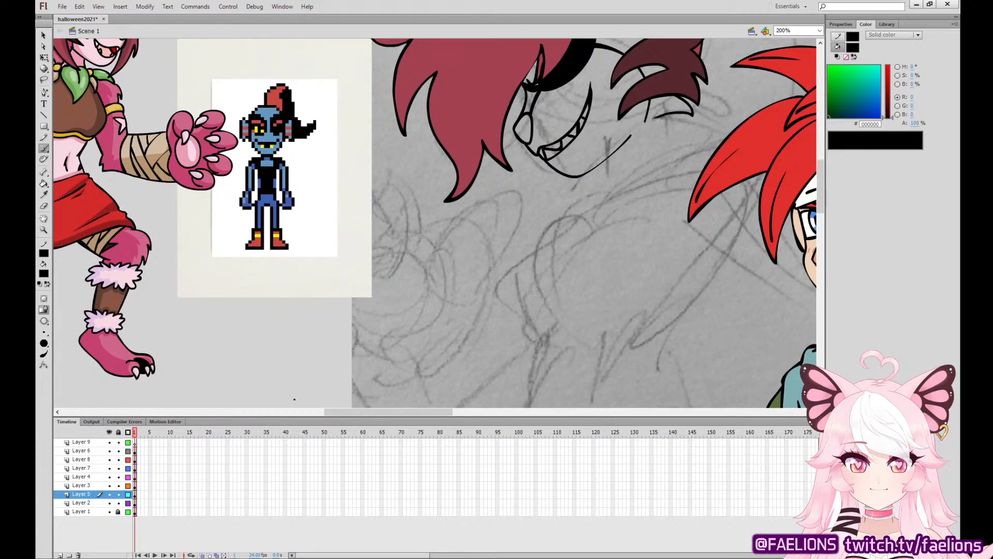
click(136, 496)
drag(571, 275, 579, 61)
drag(684, 168, 682, 348)
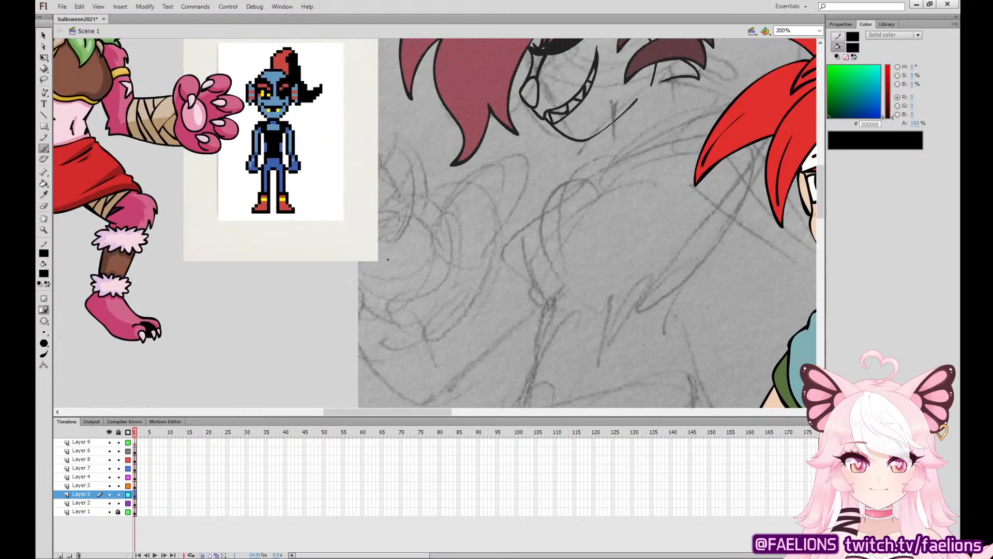
mouse_move(341, 295)
mouse_down()
mouse_move(382, 255)
mouse_move(312, 316)
mouse_move(360, 351)
mouse_up()
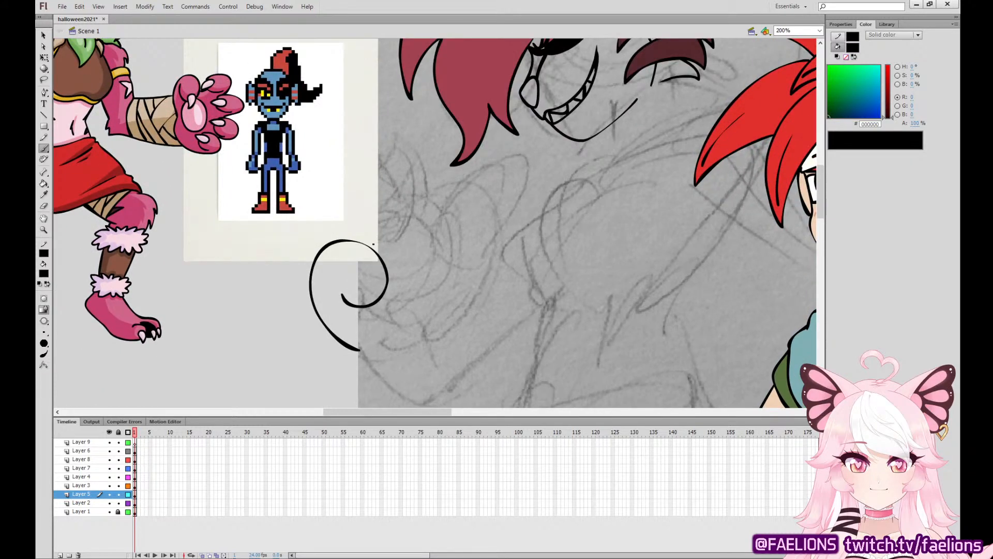
mouse_move(370, 240)
mouse_down()
mouse_move(336, 187)
mouse_move(378, 228)
mouse_move(384, 181)
mouse_move(329, 190)
mouse_move(319, 248)
mouse_up()
key(ctrl+z)
key(ctrl+z)
Ink the paw's second and third curled fingers above the first one, redoing the third until its curve fits.
mouse_move(344, 214)
mouse_down()
mouse_move(395, 196)
mouse_move(343, 172)
mouse_move(314, 250)
mouse_up()
mouse_move(402, 200)
mouse_down()
mouse_move(443, 189)
mouse_move(427, 139)
mouse_move(358, 169)
mouse_up()
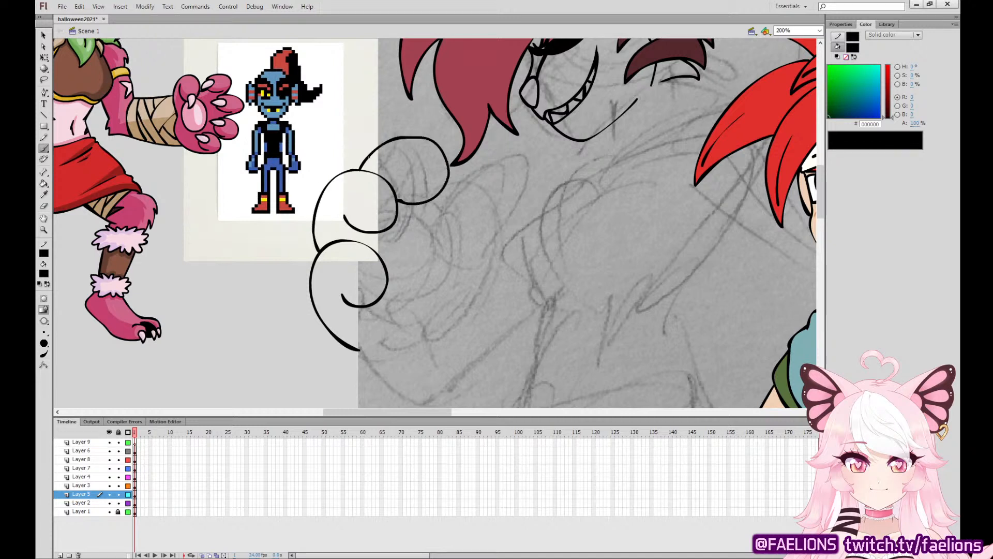
key(ctrl+z)
mouse_move(398, 199)
mouse_down()
mouse_move(444, 182)
mouse_move(427, 144)
mouse_move(367, 154)
mouse_move(357, 171)
mouse_move(416, 196)
mouse_move(447, 174)
mouse_move(421, 143)
mouse_move(369, 153)
mouse_move(357, 171)
mouse_up()
key(ctrl+z)
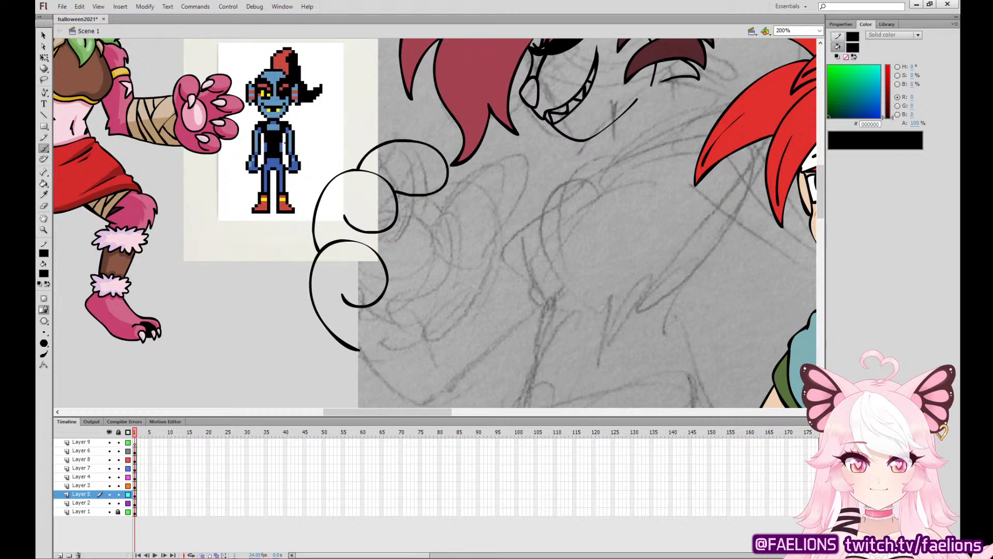
Shift the inked paw fingers to the left, away from the head, with Free Transform.
click(44, 58)
mouse_move(448, 175)
mouse_down()
mouse_move(435, 178)
mouse_move(470, 214)
mouse_move(461, 169)
mouse_move(388, 158)
mouse_up()
click(44, 148)
key(ctrl+z)
key(q)
click(44, 148)
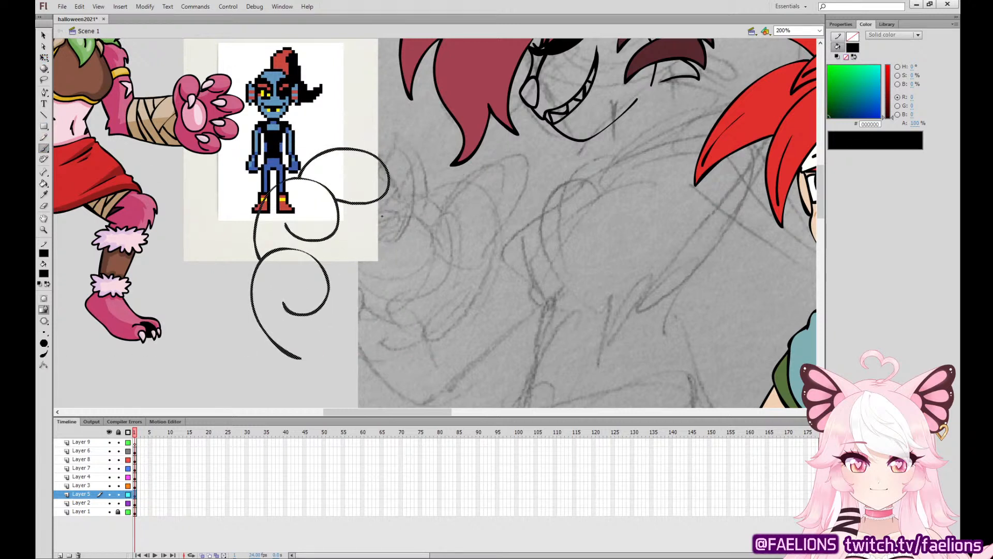
Ink the paw's fourth curled finger and the short crease lines below the fingers.
mouse_move(379, 220)
mouse_down()
mouse_move(416, 225)
mouse_move(439, 195)
mouse_move(410, 163)
mouse_move(386, 158)
mouse_up()
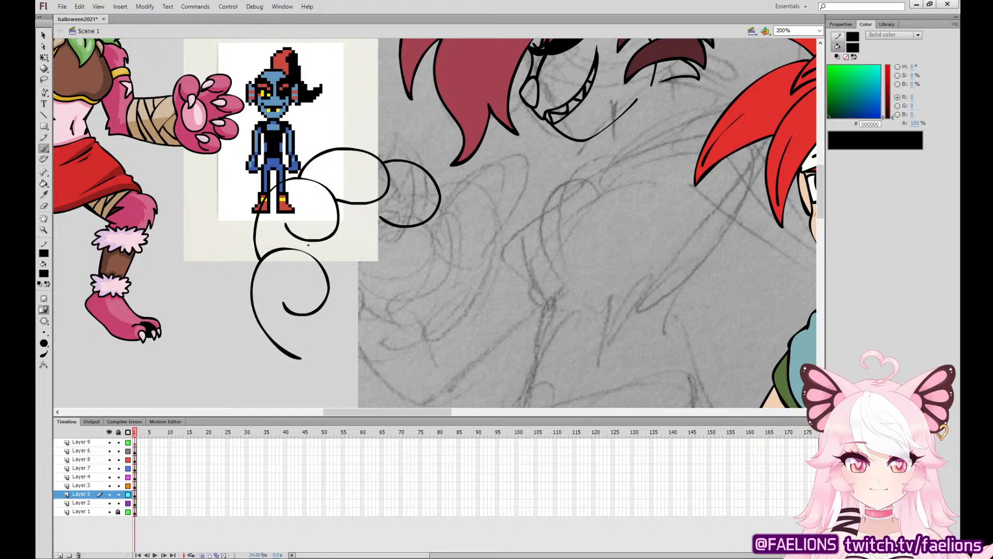
drag(308, 239, 309, 248)
mouse_move(351, 204)
mouse_down()
mouse_move(347, 230)
mouse_move(384, 238)
mouse_up()
Ink the paw's far-side outline down to the wrist and the large rounded shape beside the first finger, redoing failed strokes.
mouse_move(444, 332)
mouse_down()
mouse_move(503, 239)
mouse_move(437, 228)
mouse_move(434, 259)
mouse_up()
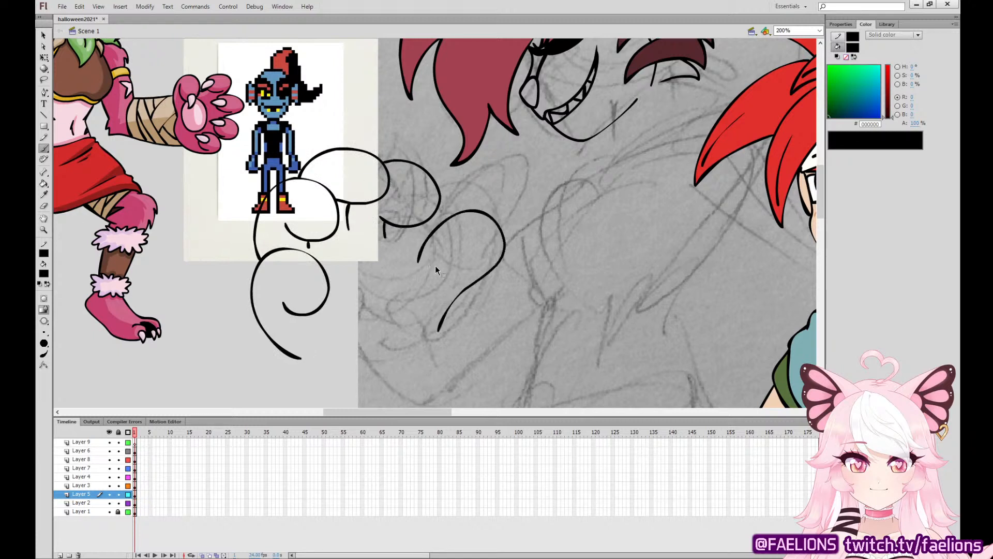
key(ctrl+z)
mouse_move(428, 327)
mouse_down()
mouse_move(486, 233)
mouse_move(446, 225)
mouse_move(405, 264)
mouse_move(391, 253)
mouse_move(389, 223)
mouse_move(393, 265)
mouse_move(412, 266)
mouse_move(433, 236)
mouse_move(484, 237)
mouse_move(479, 271)
mouse_move(396, 340)
mouse_up()
key(ctrl+z)
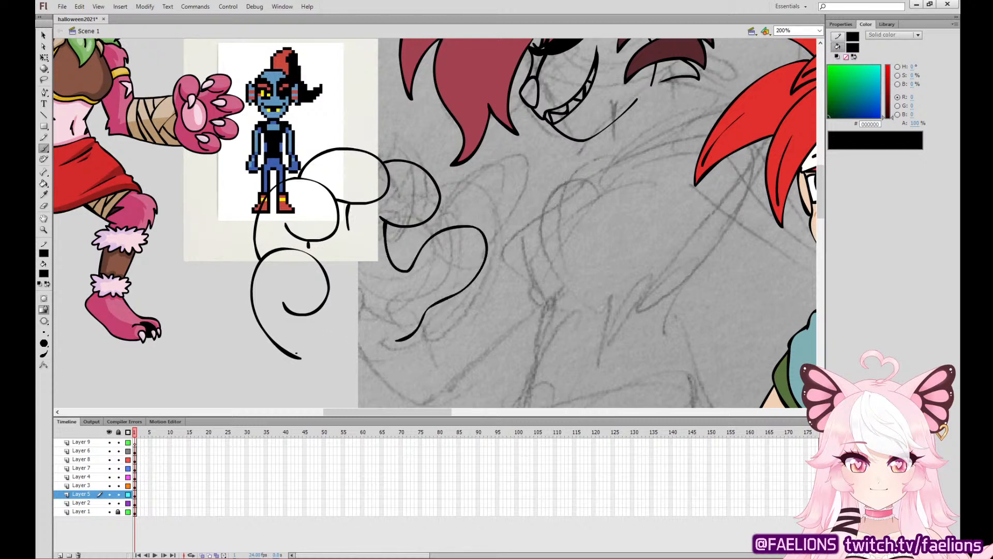
drag(299, 357, 323, 361)
key(ctrl+z)
mouse_move(375, 262)
mouse_down()
mouse_move(334, 304)
mouse_move(342, 337)
mouse_move(367, 338)
mouse_move(389, 315)
mouse_move(386, 271)
mouse_move(343, 270)
mouse_move(313, 313)
mouse_move(314, 328)
mouse_move(334, 346)
mouse_move(363, 342)
mouse_move(396, 286)
mouse_move(375, 260)
mouse_move(331, 277)
mouse_up()
key(ctrl+z)
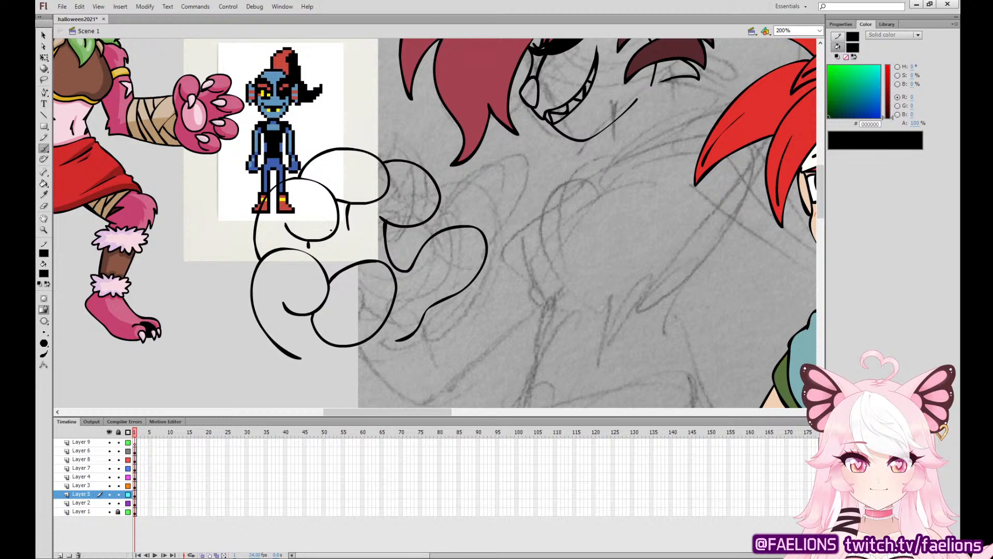
Ink pointed claws on the paw's fingers and at the tip of its far-side outline, redoing failed strokes.
drag(296, 314, 312, 316)
mouse_move(330, 216)
mouse_down()
mouse_move(335, 256)
mouse_move(339, 217)
mouse_move(326, 230)
mouse_move(340, 220)
mouse_up()
key(ctrl+z)
mouse_move(382, 162)
mouse_down()
mouse_move(392, 190)
mouse_move(445, 211)
mouse_move(436, 182)
mouse_up()
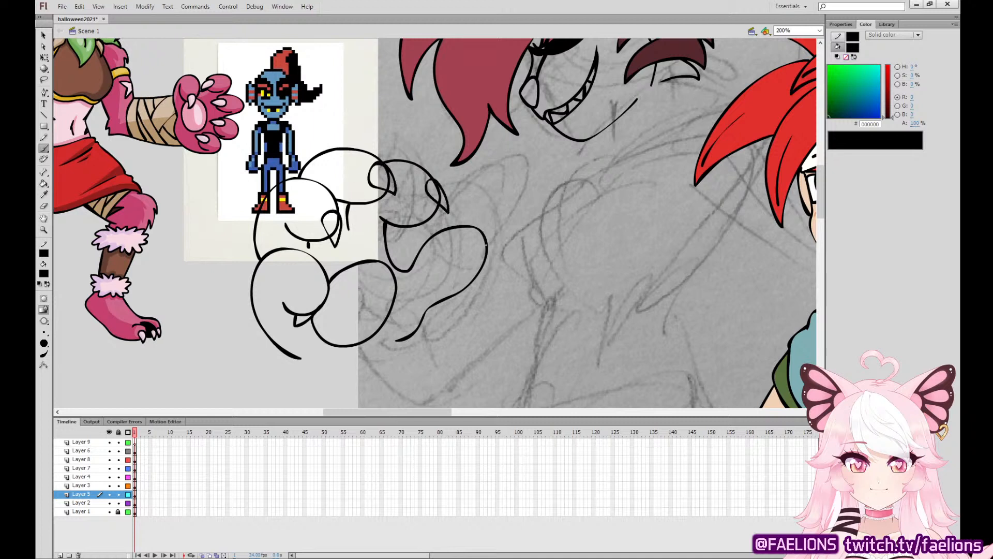
drag(487, 245, 470, 225)
key(ctrl+z)
Delete the finger outline segments that cross the inside of the claws.
key(v)
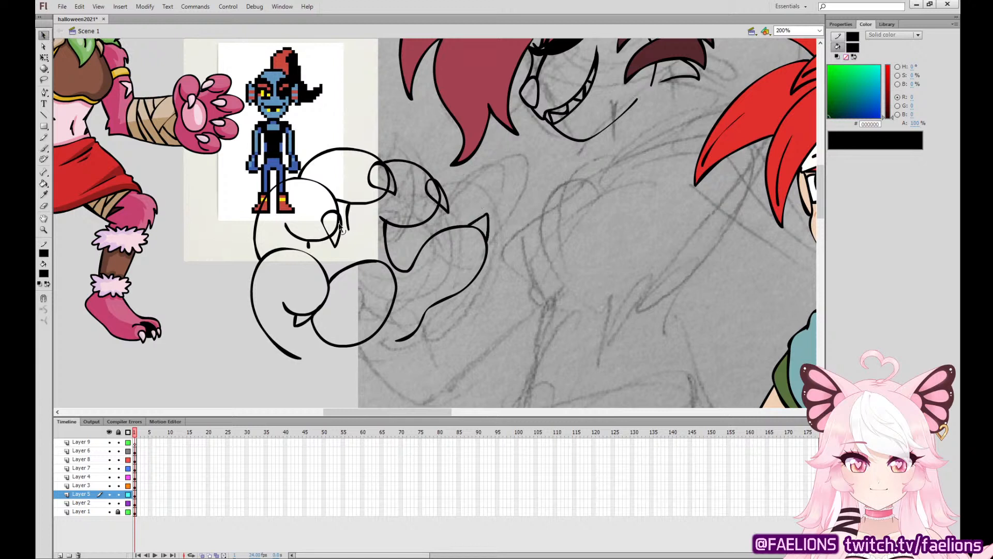
click(337, 219)
key(Delete)
click(333, 233)
key(Delete)
click(389, 185)
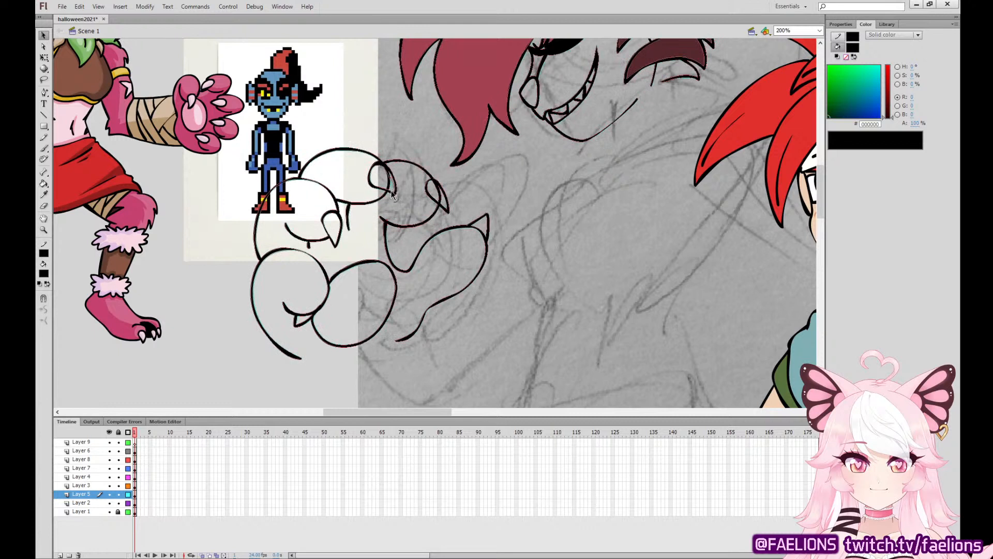
key(Delete)
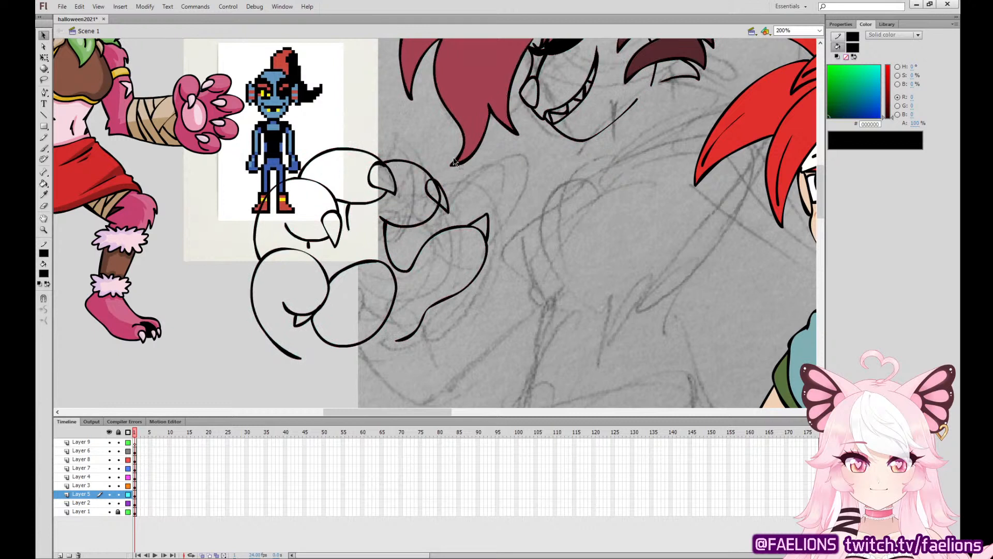
click(388, 170)
click(389, 173)
Ink the forearm's lower edge from the wrist to the elbow with jagged fur tufts at both ends.
click(45, 149)
drag(505, 261, 471, 133)
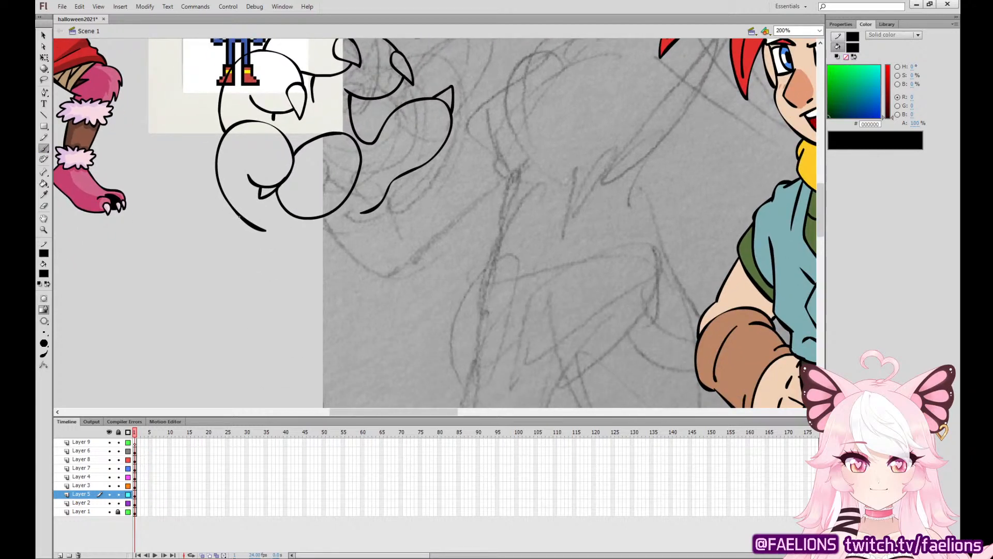
mouse_move(239, 216)
mouse_down()
mouse_move(274, 260)
mouse_move(416, 346)
mouse_move(420, 335)
mouse_move(454, 385)
mouse_up()
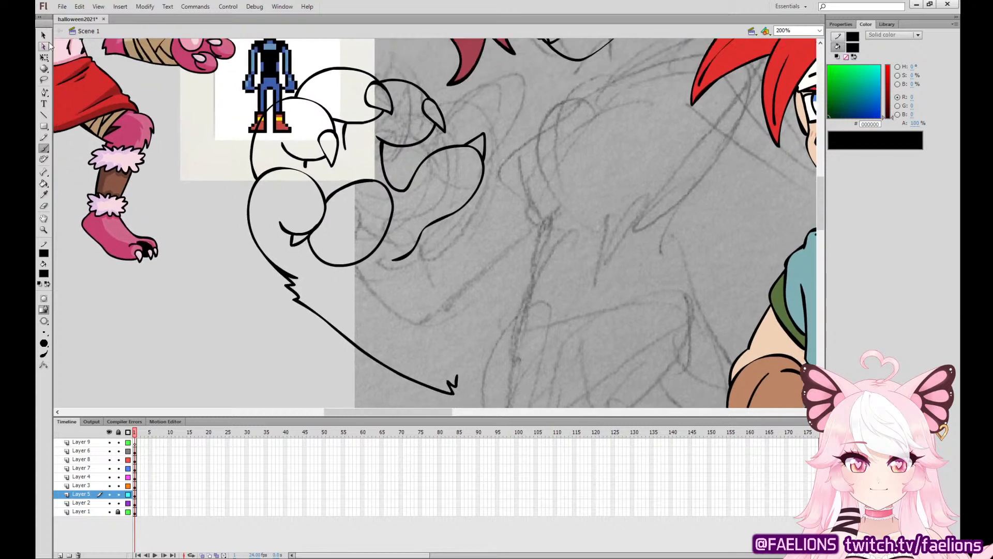
click(43, 35)
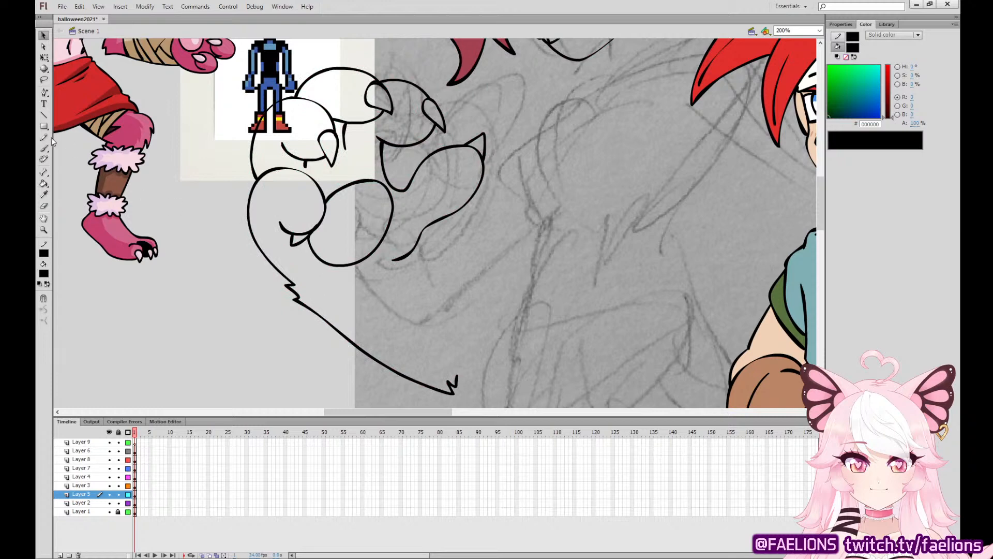
Ink the curved line across the base of the paw at the wrist, redoing the first attempt.
key(b)
mouse_move(300, 283)
mouse_down()
mouse_move(358, 279)
mouse_move(369, 268)
mouse_up()
key(ctrl+z)
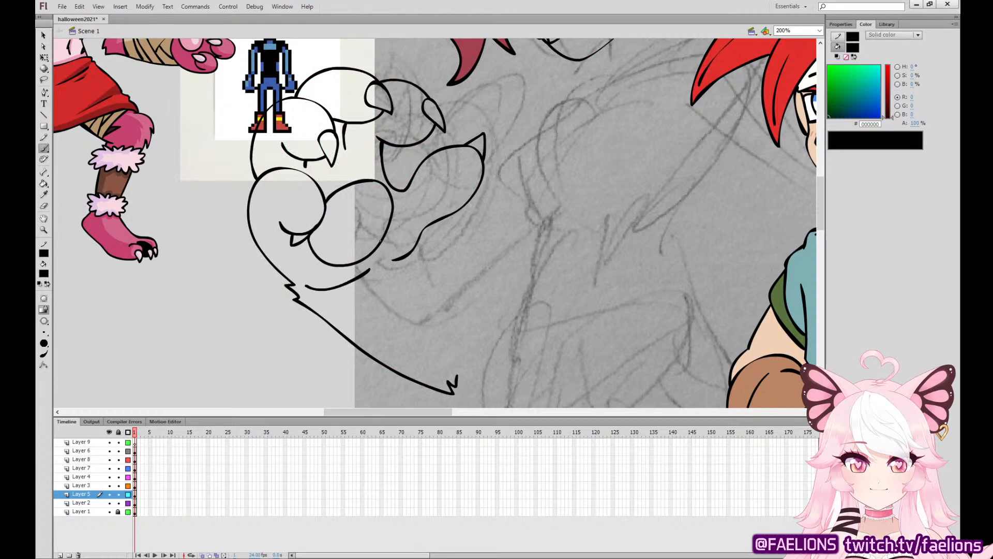
mouse_move(497, 248)
mouse_down()
mouse_move(563, 324)
mouse_move(238, 346)
mouse_up()
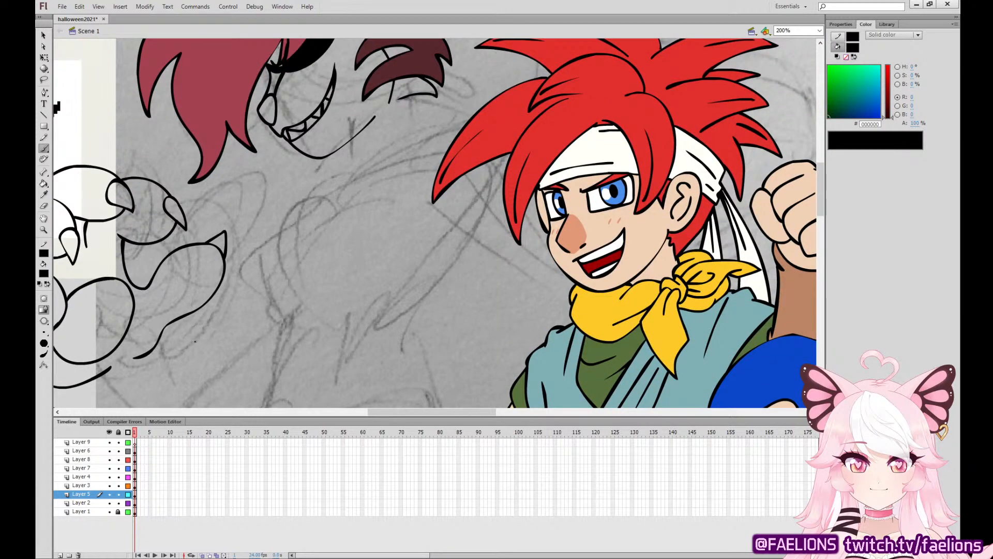
drag(442, 287, 354, 284)
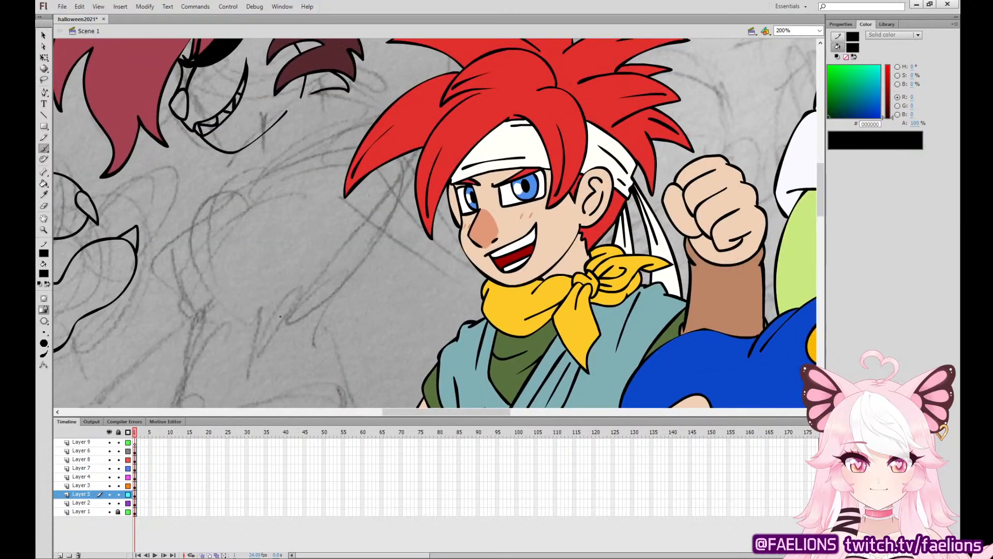
Show the layers above the working layer as outlines and lock Layers 3, 4, 7, 8 and 6.
drag(127, 486, 127, 444)
drag(118, 493, 119, 452)
click(119, 493)
click(135, 495)
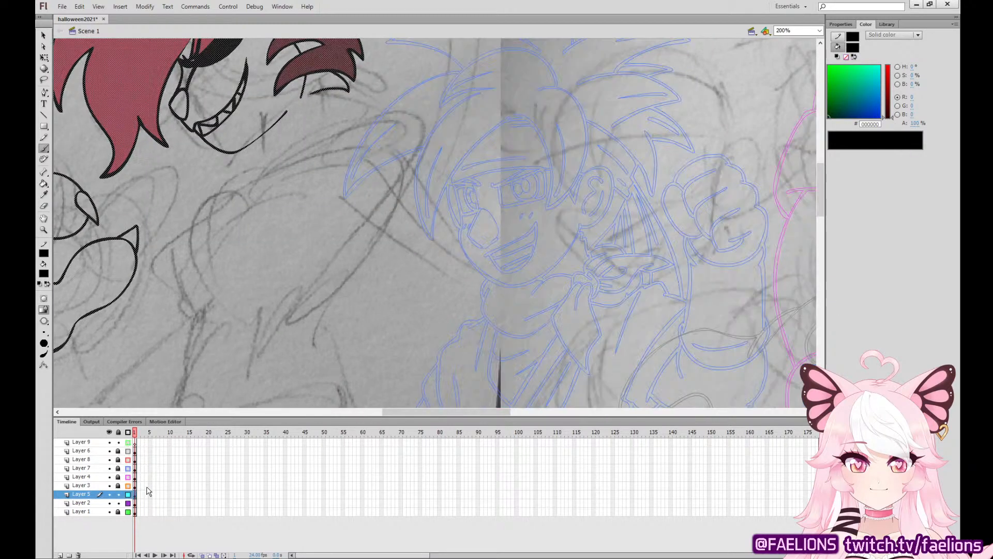
Ink the inner edge of the bent arm with a small fur tuft at the elbow and begin the forearm down to the hip.
drag(452, 274, 505, 288)
drag(402, 243, 509, 317)
drag(577, 287, 618, 79)
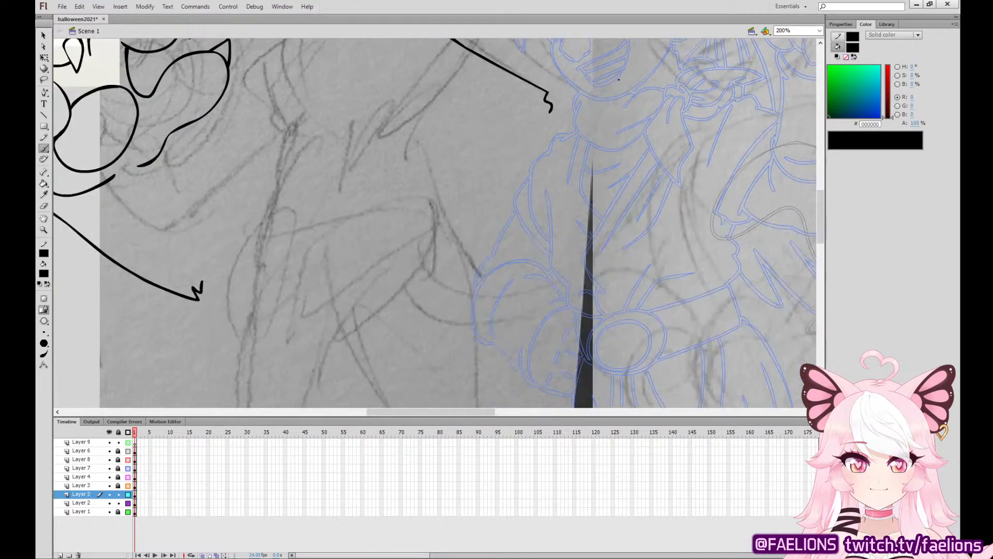
mouse_move(550, 110)
mouse_down()
mouse_move(472, 205)
mouse_move(352, 275)
mouse_move(440, 265)
mouse_move(444, 295)
mouse_move(413, 339)
mouse_move(402, 335)
mouse_move(357, 408)
mouse_move(481, 343)
mouse_up()
mouse_move(497, 311)
mouse_down()
mouse_move(516, 263)
mouse_move(500, 246)
mouse_up()
key(ctrl+z)
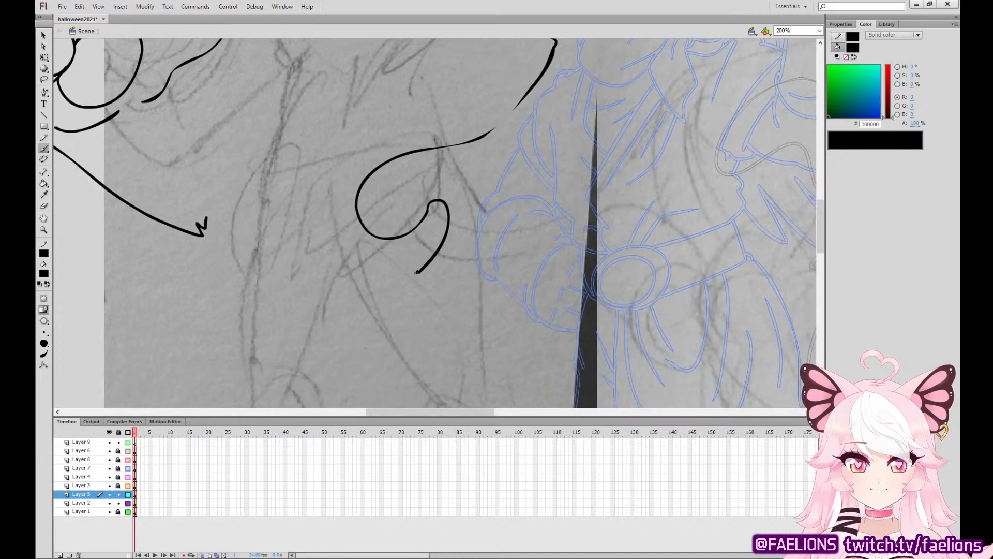
Ink the hip paw's lower fingers as overlapping curves and extend the forearm's outer edge upward, redoing failed strokes.
mouse_move(417, 271)
mouse_down()
mouse_move(360, 342)
mouse_move(482, 282)
mouse_up()
mouse_move(412, 348)
mouse_down()
mouse_move(469, 332)
mouse_move(518, 280)
mouse_up()
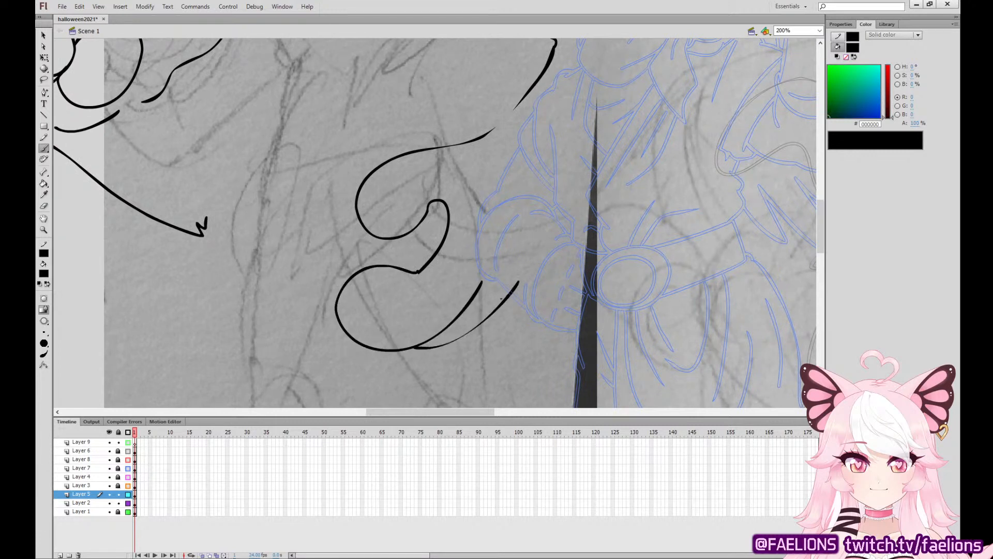
key(ctrl+z)
mouse_move(414, 346)
mouse_down()
mouse_move(489, 318)
mouse_move(509, 296)
mouse_move(424, 345)
mouse_move(505, 297)
mouse_up()
key(ctrl+z)
key(ctrl+z)
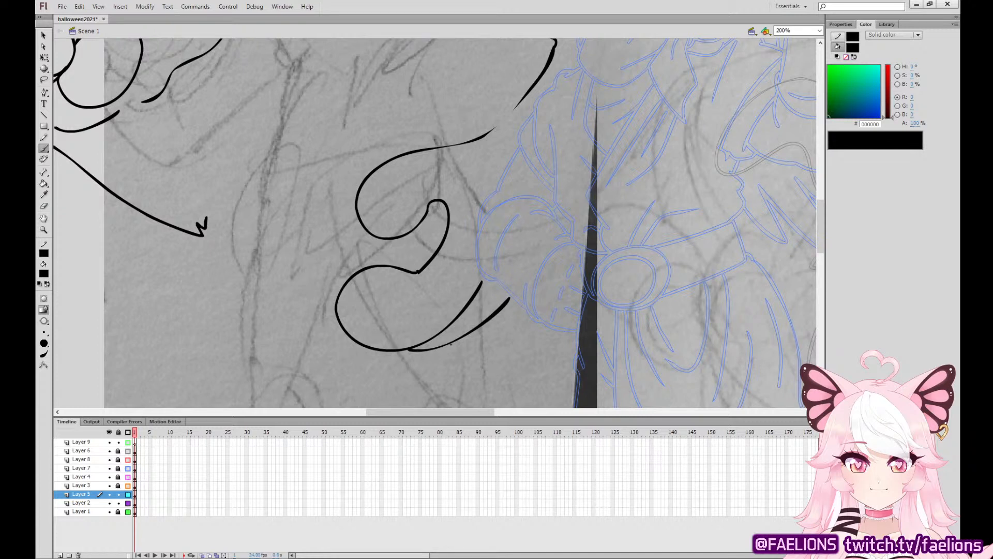
mouse_move(451, 344)
mouse_down()
mouse_move(517, 325)
mouse_move(559, 297)
mouse_move(583, 267)
mouse_move(607, 186)
mouse_up()
drag(544, 170, 600, 191)
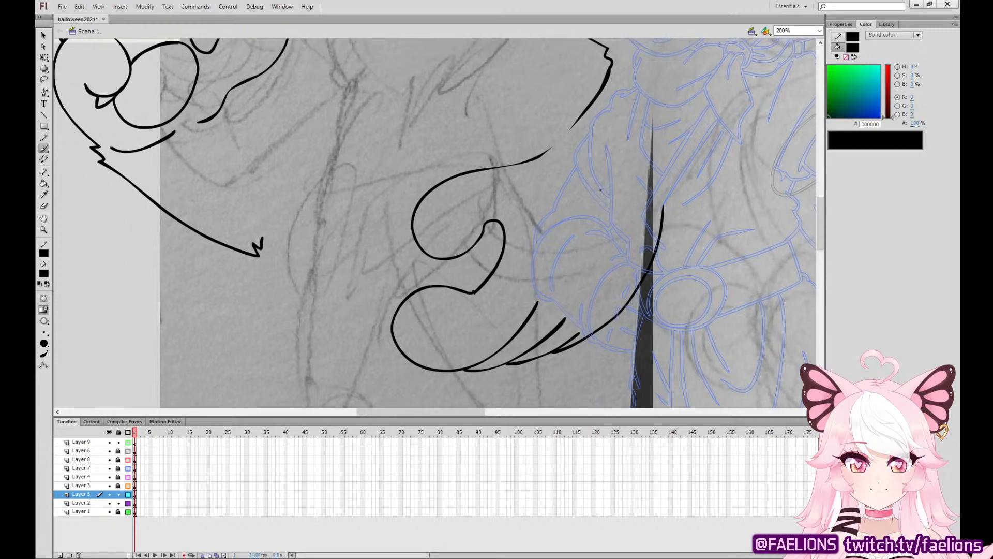
Ink pointed claws on the upper two fingers of the hip paw, redoing the first attempt.
drag(411, 227, 438, 276)
key(ctrl+z)
drag(413, 234, 441, 269)
mouse_move(392, 324)
mouse_down()
mouse_move(386, 290)
mouse_move(401, 305)
mouse_up()
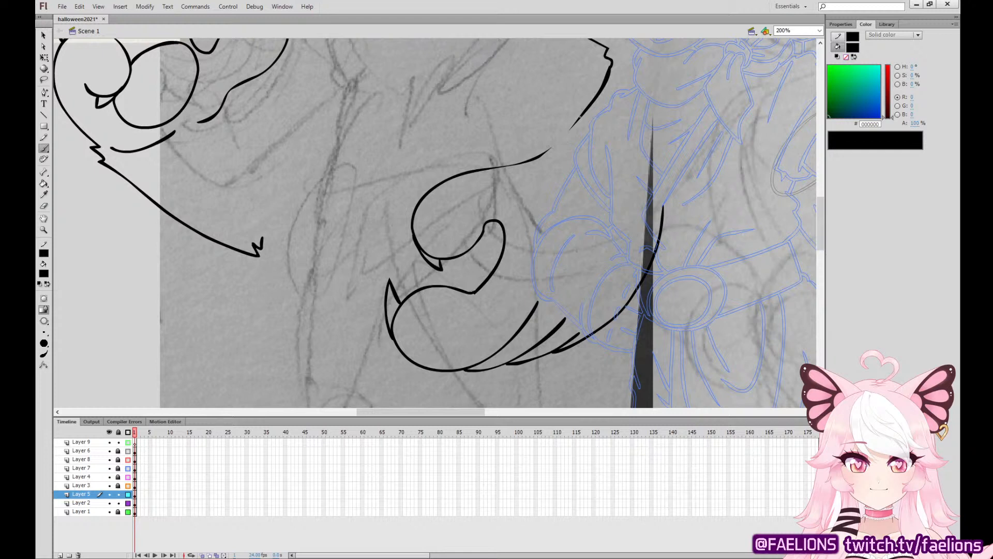
Connect the forearm's inner edge from the elbow tuft to the hip paw with one smooth curve, redoing failed strokes.
drag(580, 117, 536, 156)
key(ctrl+z)
key(ctrl+z)
key(ctrl+z)
mouse_move(592, 101)
mouse_down()
mouse_move(537, 156)
mouse_move(517, 309)
mouse_move(473, 271)
mouse_move(529, 191)
mouse_up()
key(ctrl+z)
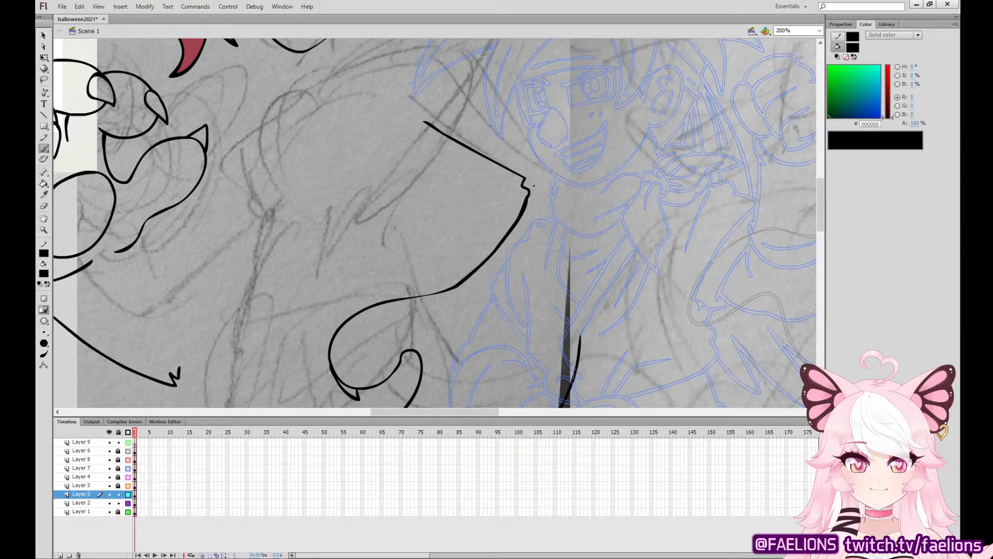
Ink the bent arm's outer edge from the furry shoulder past jagged elbow tufts down to the forearm.
mouse_move(603, 213)
mouse_down()
mouse_move(600, 168)
mouse_move(692, 306)
mouse_up()
mouse_move(501, 189)
mouse_down()
mouse_move(529, 167)
mouse_move(576, 174)
mouse_move(709, 294)
mouse_move(656, 211)
mouse_move(599, 186)
mouse_move(599, 199)
mouse_up()
key(q)
click(610, 194)
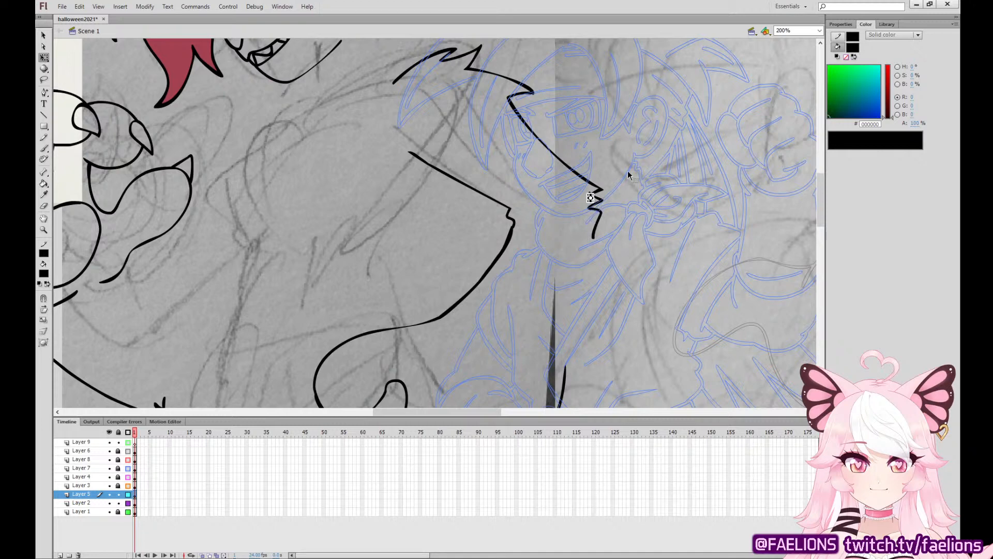
key(space)
mouse_move(598, 268)
mouse_down()
mouse_move(596, 128)
mouse_move(587, 112)
mouse_move(557, 248)
mouse_move(544, 212)
mouse_move(642, 327)
mouse_up()
click(43, 148)
key(space)
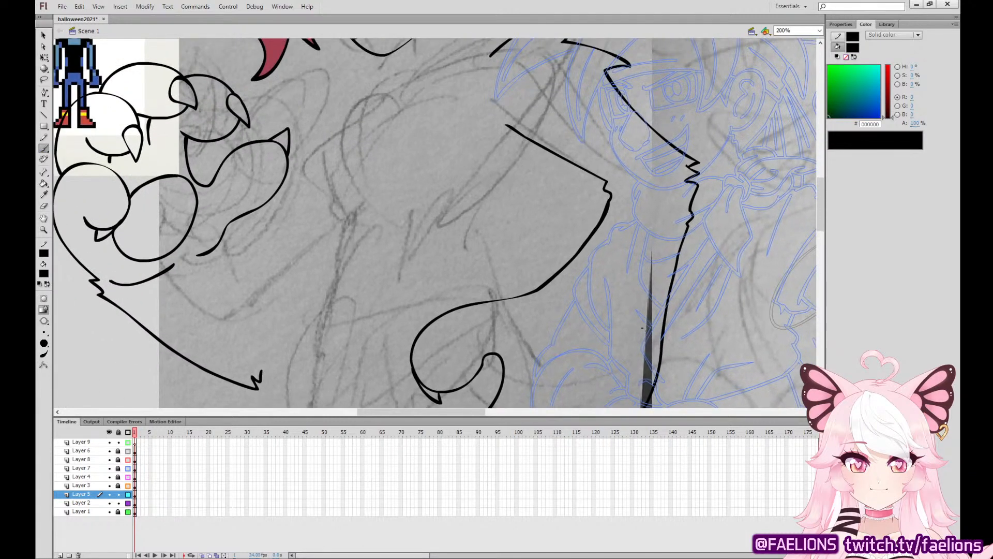
Ink a star-shaped marking on the upper arm against its outer edge.
key(space)
drag(406, 215, 540, 344)
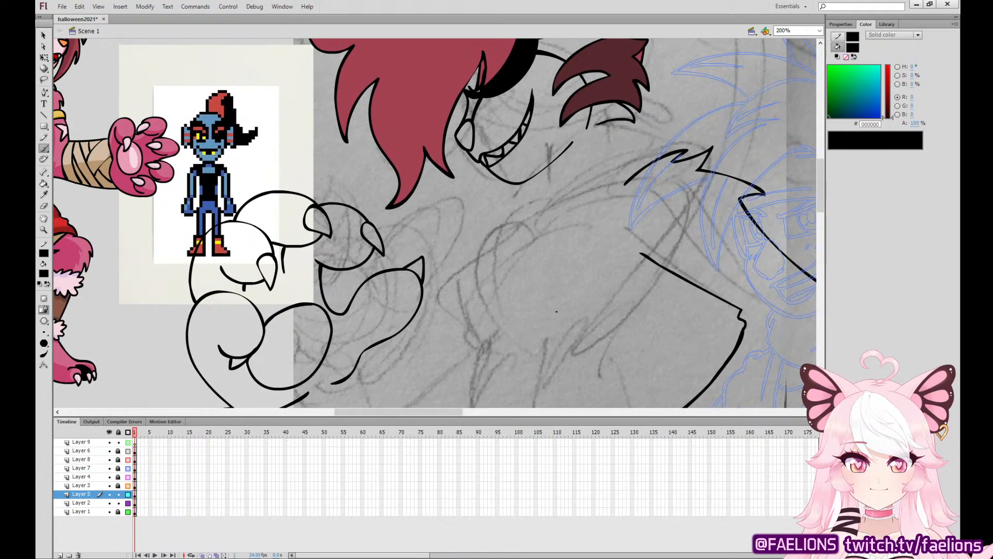
key(space)
drag(676, 272, 456, 263)
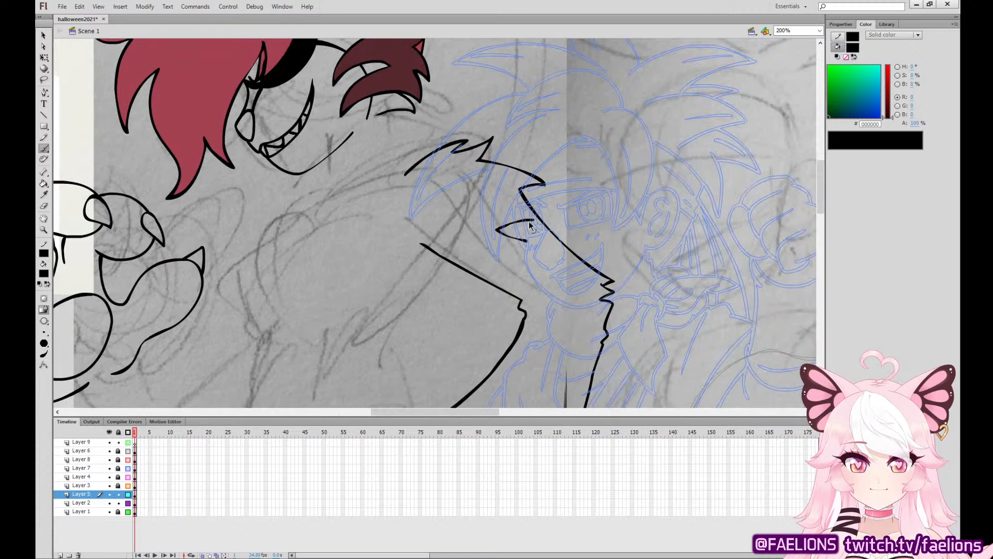
mouse_move(529, 223)
mouse_down()
mouse_move(486, 234)
mouse_move(517, 250)
mouse_move(525, 285)
mouse_move(564, 245)
mouse_up()
drag(532, 211, 522, 224)
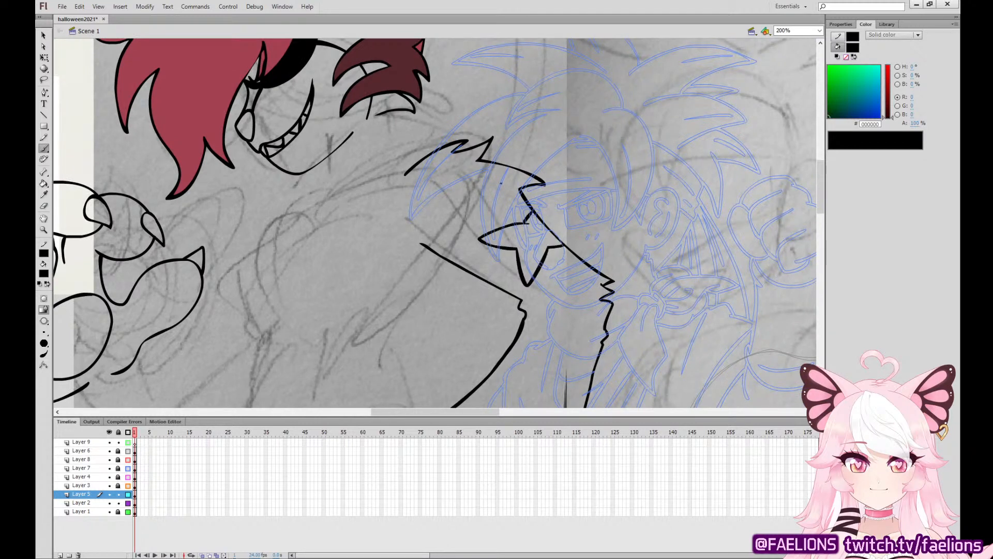
key(v)
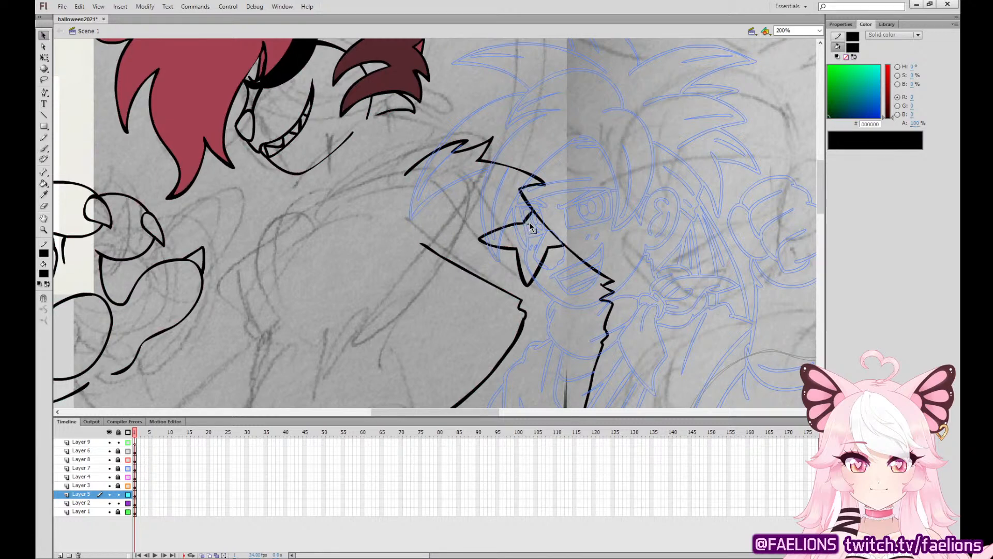
click(44, 149)
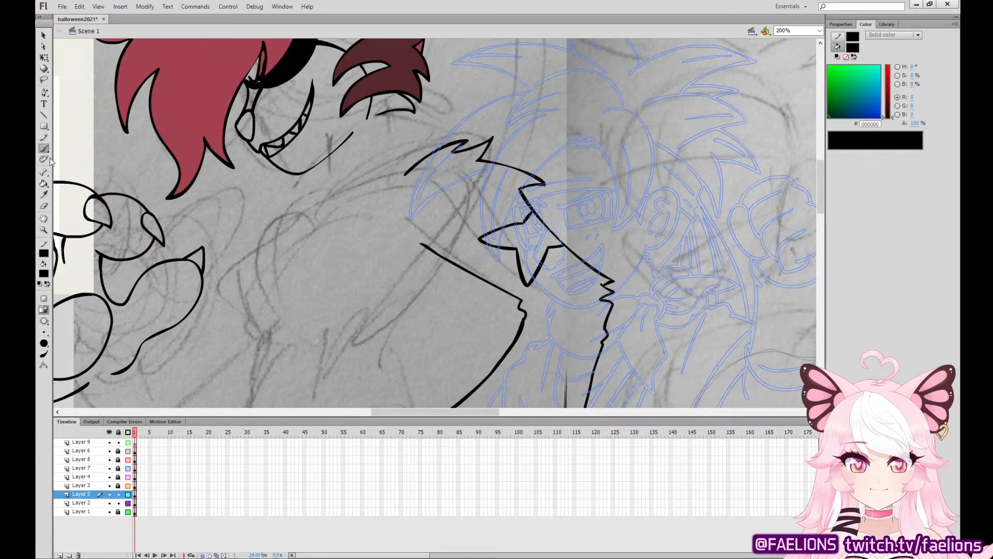
Ink the back of the neck from below the ear tuft down to the shoulder fur, redoing failed strokes.
drag(567, 285, 813, 281)
drag(668, 293, 667, 314)
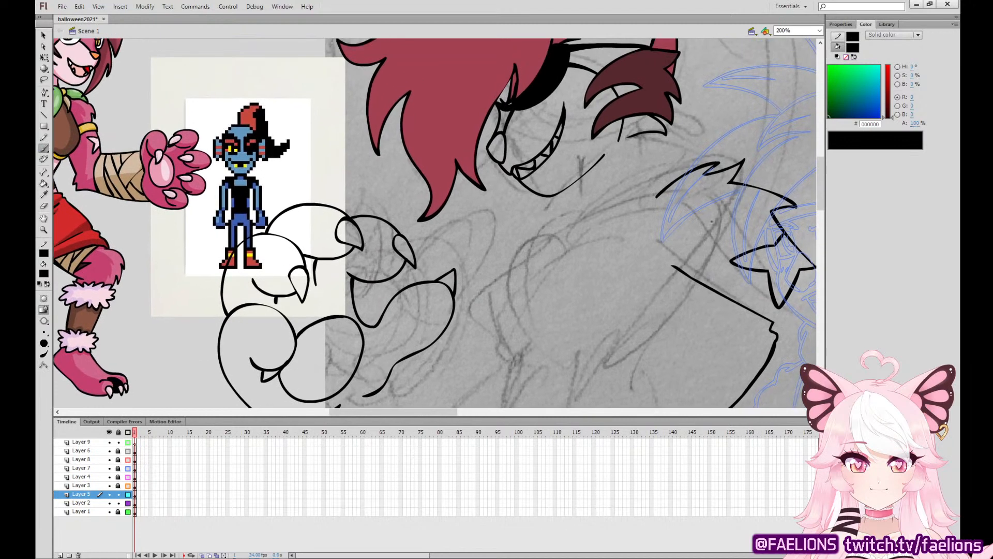
mouse_move(636, 137)
mouse_down()
mouse_move(639, 156)
mouse_move(671, 182)
mouse_up()
key(ctrl+z)
drag(638, 136, 671, 182)
key(ctrl+z)
mouse_move(638, 136)
mouse_down()
mouse_move(655, 180)
mouse_move(669, 184)
mouse_up()
Ink the front neck line below the chin and the rounded near-side edge of the chest, redoing failed strokes.
drag(579, 180, 571, 227)
key(ctrl+z)
mouse_move(578, 180)
mouse_down()
mouse_move(572, 224)
mouse_move(480, 308)
mouse_move(505, 354)
mouse_up()
key(ctrl+z)
mouse_move(540, 249)
mouse_down()
mouse_move(473, 331)
mouse_move(504, 356)
mouse_up()
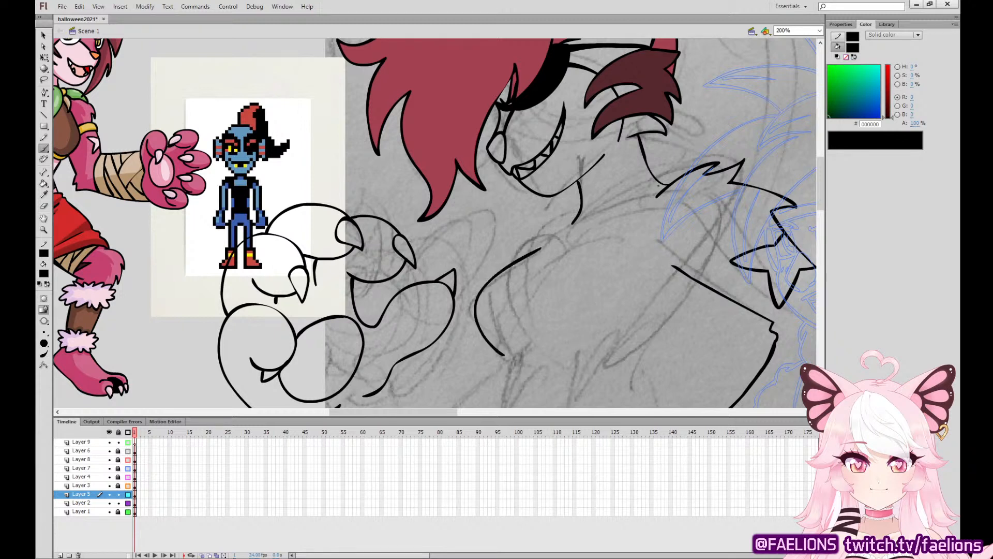
Ink the curved neckline of the top from the shoulder fur around the base of the neck, redoing the first attempt.
mouse_move(667, 185)
mouse_down()
mouse_move(589, 249)
mouse_move(558, 234)
mouse_up()
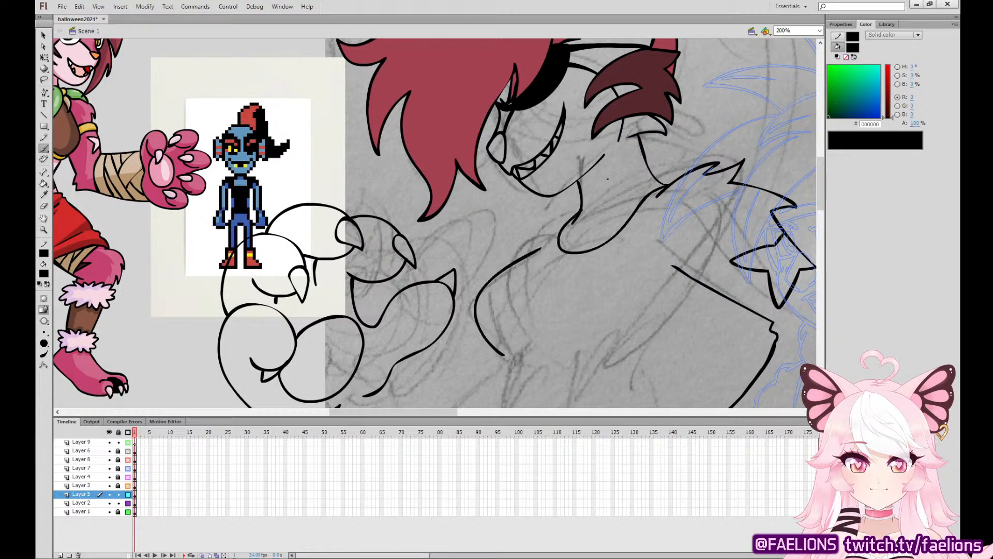
key(ctrl+z)
mouse_move(664, 185)
mouse_down()
mouse_move(625, 227)
mouse_move(561, 255)
mouse_move(563, 225)
mouse_move(576, 213)
mouse_move(529, 253)
mouse_up()
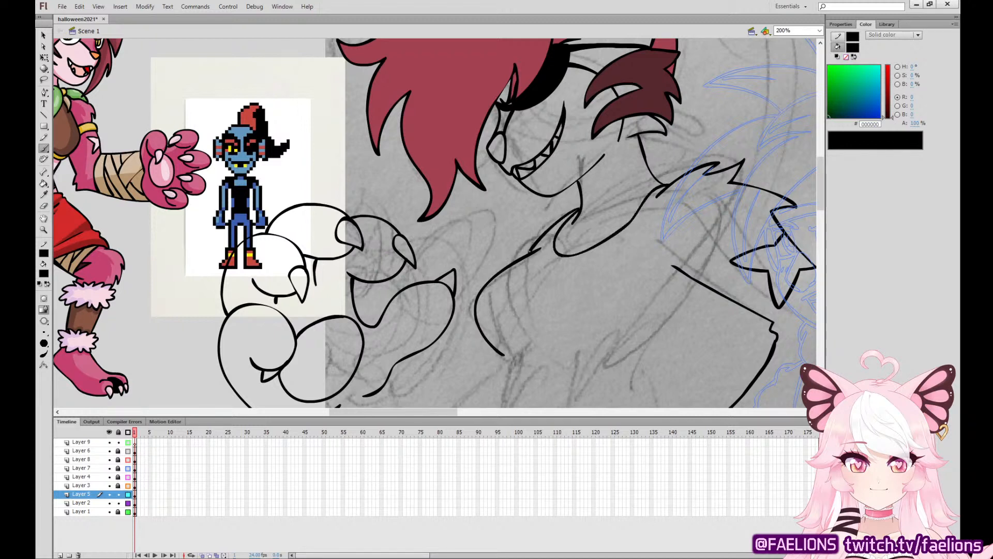
Ink jagged fur tufts on the near shoulder between the neck and the chest edge, redoing failed attempts.
mouse_move(579, 208)
mouse_down()
mouse_move(537, 221)
mouse_move(529, 255)
mouse_up()
key(ctrl+z)
mouse_move(578, 209)
mouse_down()
mouse_move(524, 229)
mouse_move(511, 263)
mouse_up()
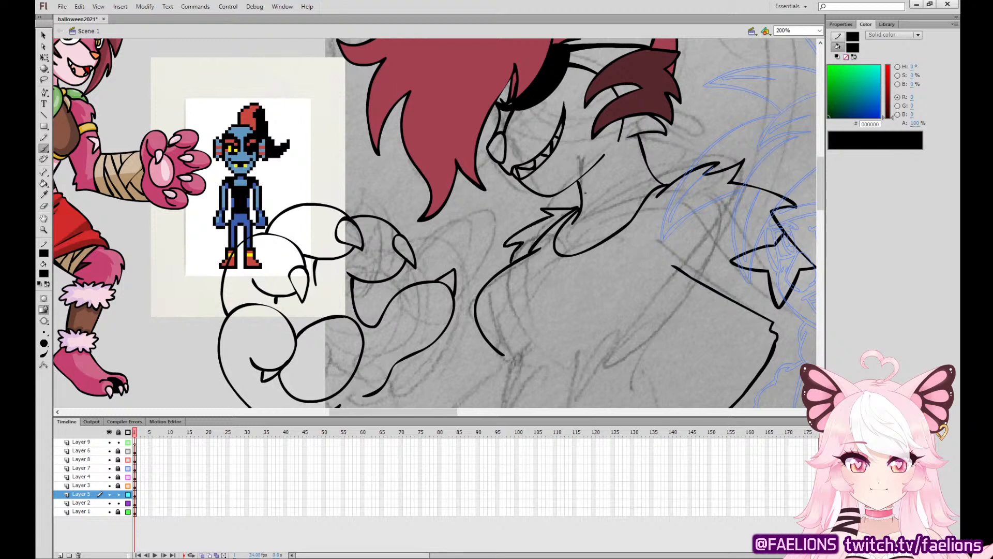
key(ctrl+z)
mouse_move(579, 209)
mouse_down()
mouse_move(542, 210)
mouse_move(511, 254)
mouse_move(524, 253)
mouse_up()
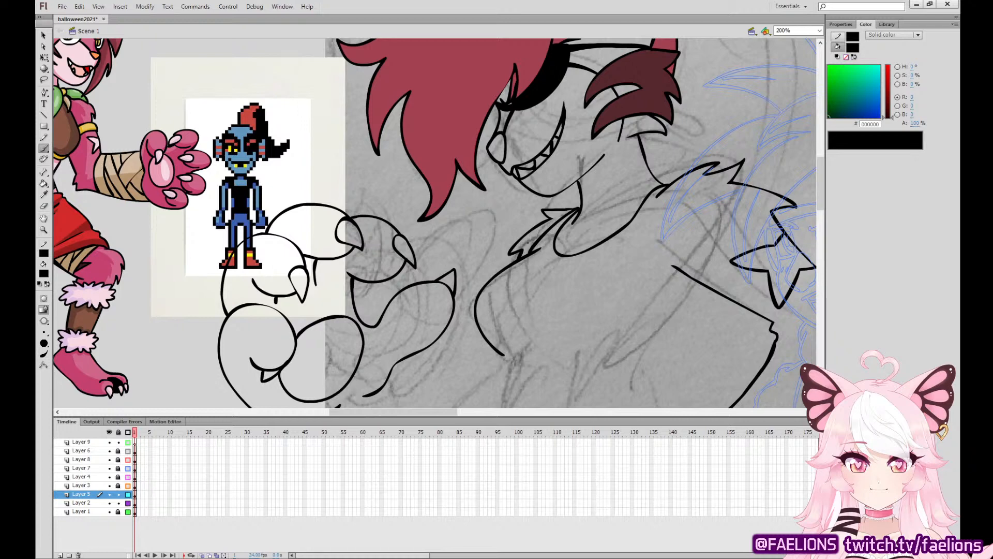
Select the raised clawed paw with its forearm, move it slightly up and rotate it counterclockwise with Free Transform.
key(v)
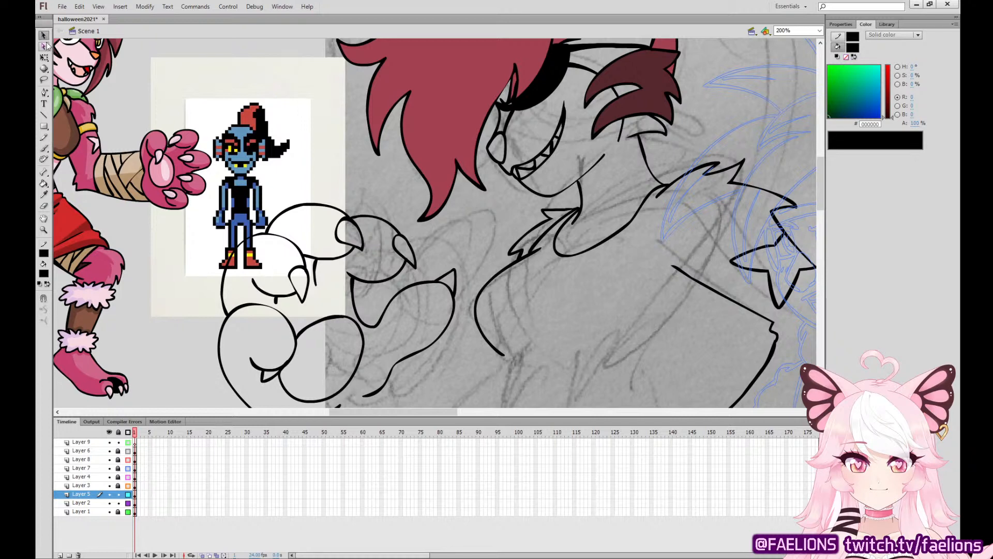
key(ctrl+1)
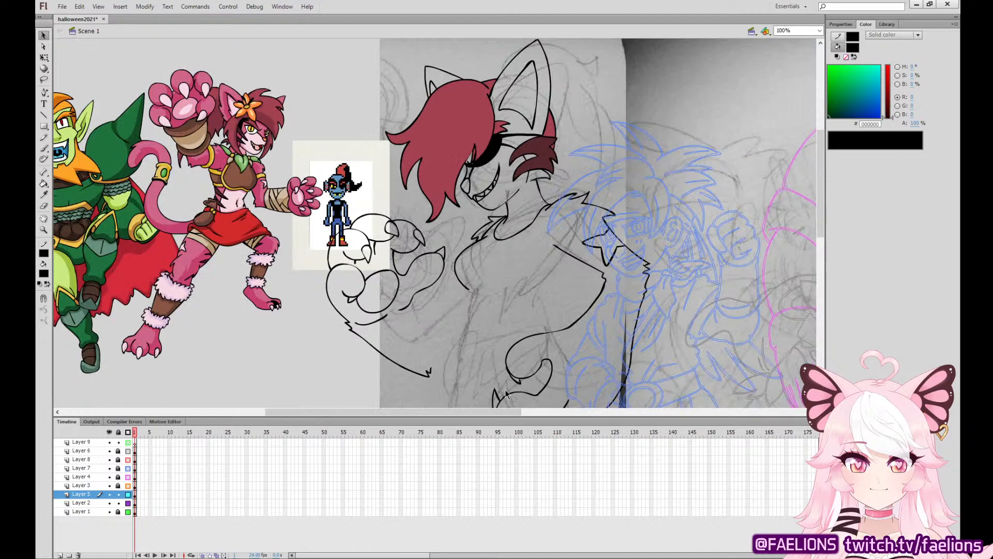
double_click(444, 261)
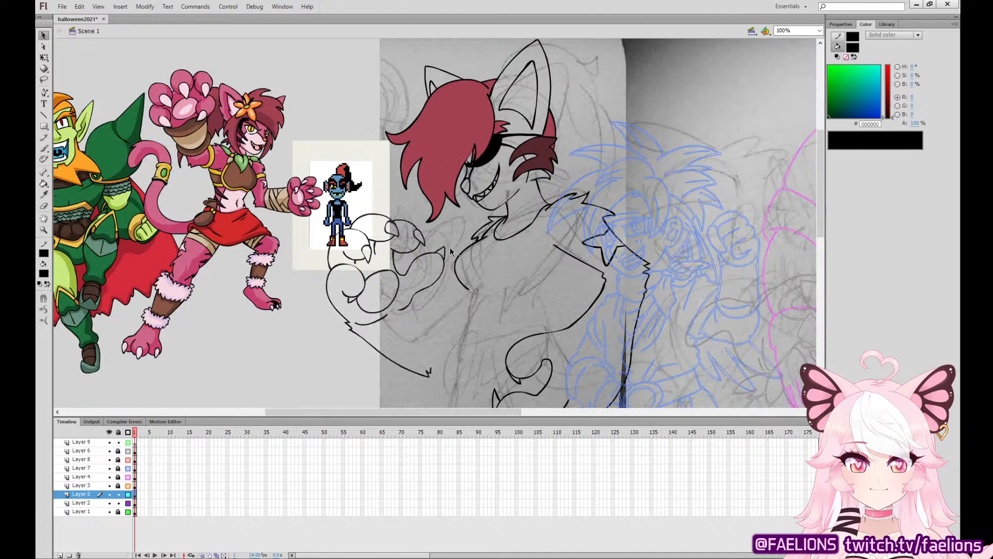
drag(448, 265, 448, 239)
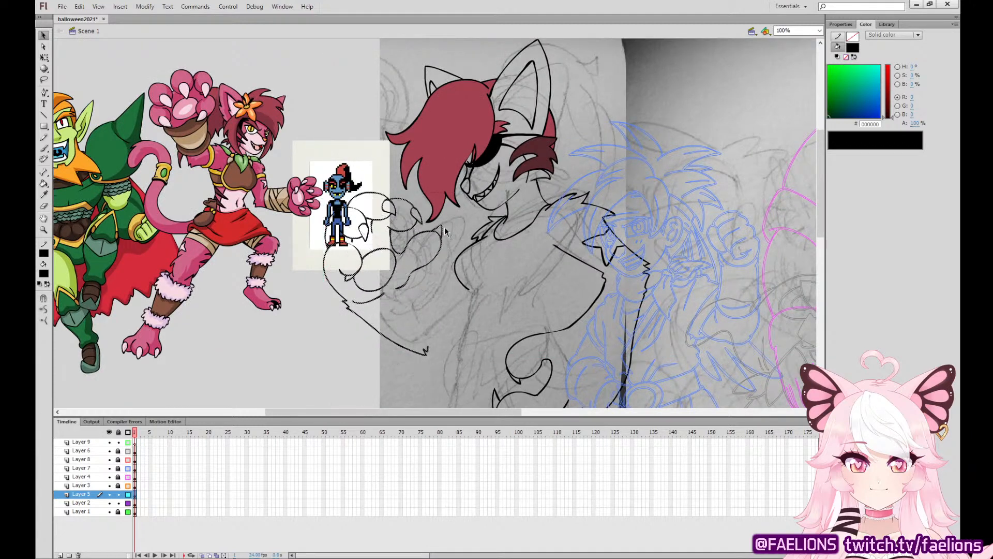
key(q)
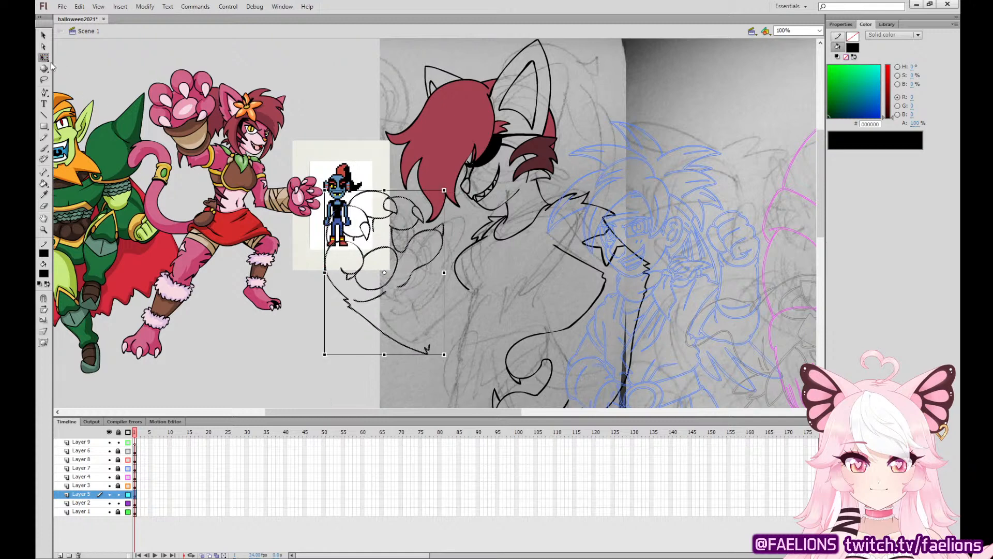
drag(457, 347, 481, 320)
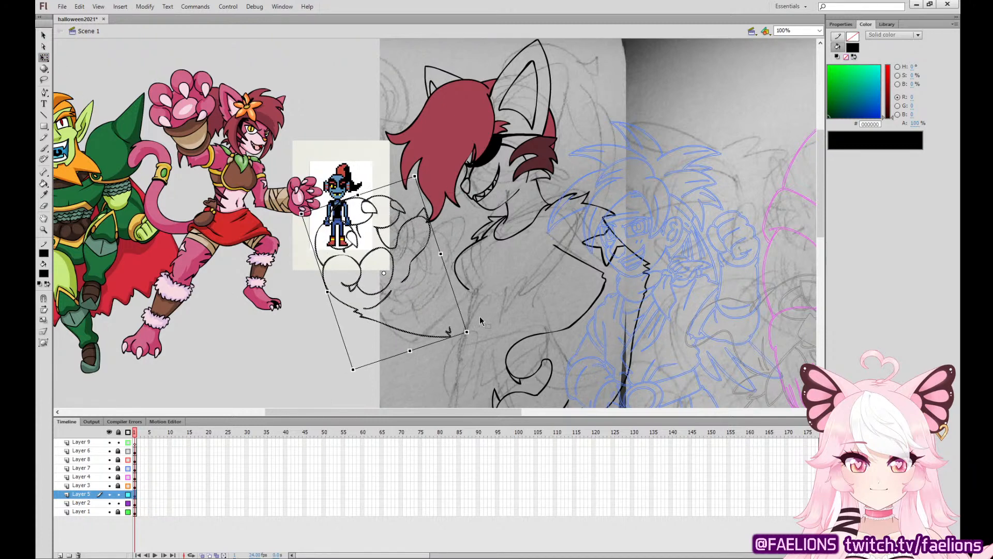
Nudge the rotated paw and forearm slightly down and sideways, and rotate them a little further counterclockwise.
key(Left)
key(Left)
key(Left)
key(Left)
key(Left)
key(Down)
key(Down)
key(Down)
key(Down)
key(Down)
key(Down)
key(Down)
key(Down)
key(Left)
key(Left)
key(Left)
key(Left)
key(Left)
key(Down)
key(Down)
key(Down)
key(Down)
key(Right)
key(Right)
key(Right)
key(Right)
key(Right)
key(Right)
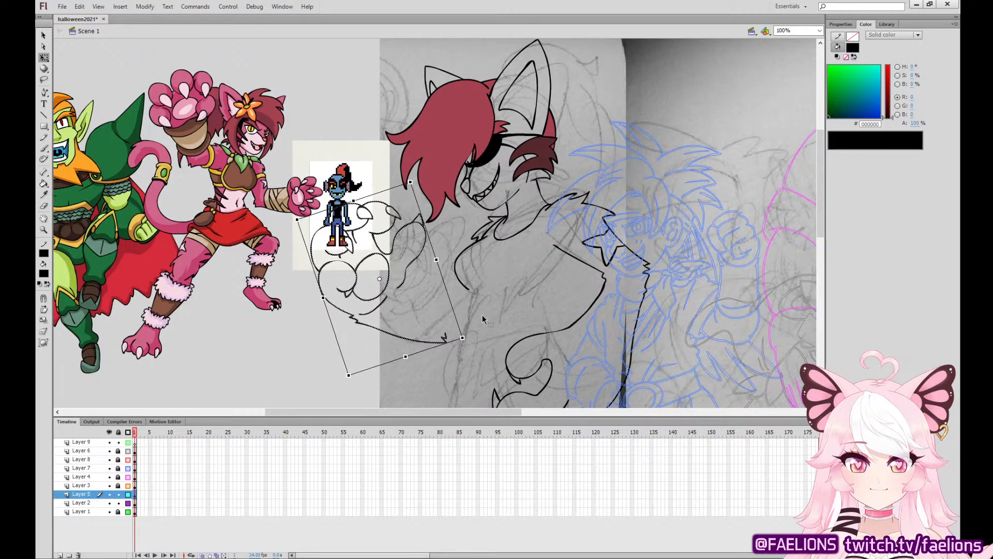
key(Down)
key(Down)
key(Down)
key(Down)
key(Down)
key(Down)
key(Down)
key(Left)
key(Left)
key(Left)
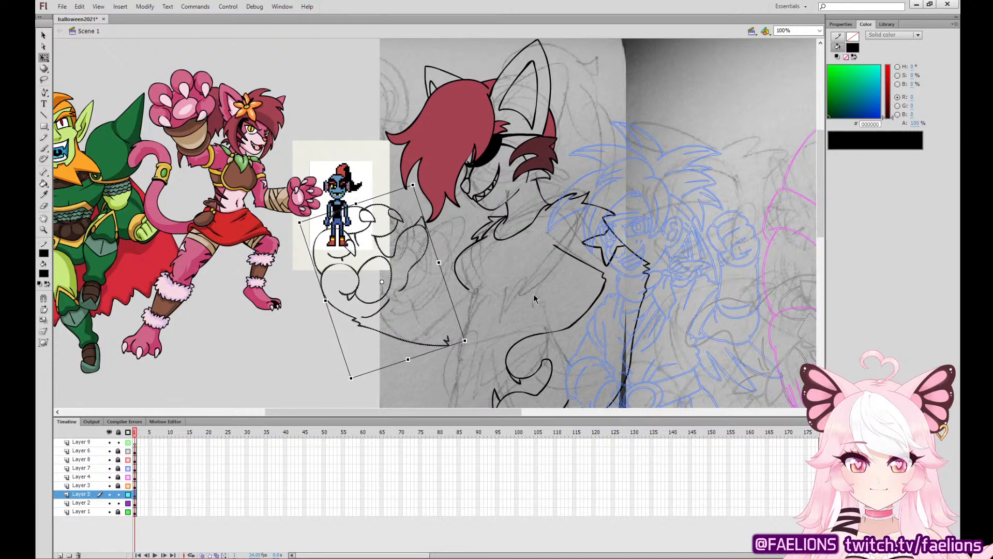
drag(418, 179, 411, 177)
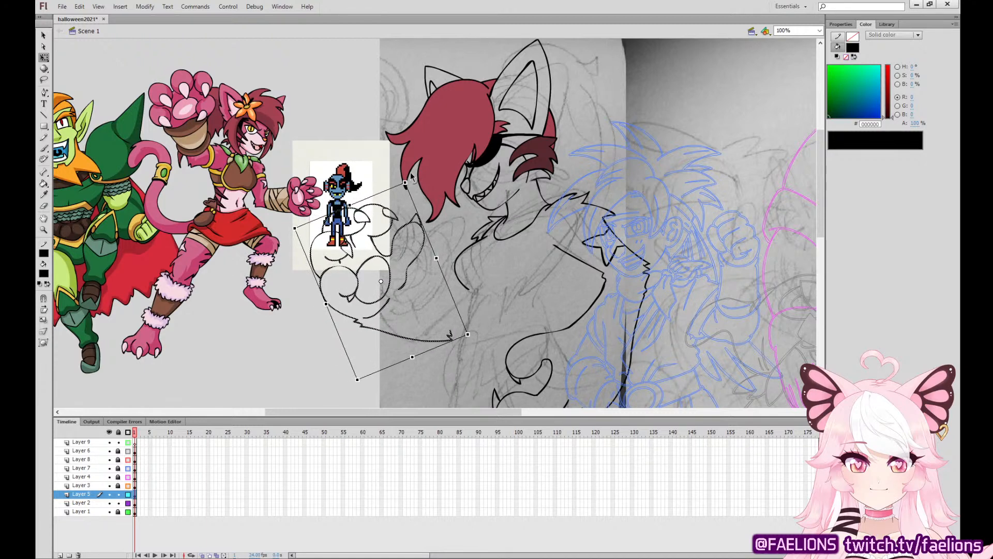
click(554, 281)
Ink the far-side torso edge from the upper arm down to a small tuft at the waist.
key(ctrl+=)
mouse_move(648, 284)
mouse_down()
mouse_move(527, 136)
mouse_move(548, 228)
mouse_up()
click(44, 148)
key(ctrl+z)
drag(582, 138, 541, 237)
Ink the near-side torso edge down to the hip and the hem across to the hip paw, redoing failed strokes.
mouse_move(379, 207)
mouse_down()
mouse_move(378, 273)
mouse_move(361, 337)
mouse_move(406, 367)
mouse_move(456, 365)
mouse_up()
key(ctrl+z)
mouse_move(375, 206)
mouse_down()
mouse_move(378, 265)
mouse_move(351, 373)
mouse_move(381, 391)
mouse_move(464, 382)
mouse_up()
key(ctrl+z)
key(ctrl+z)
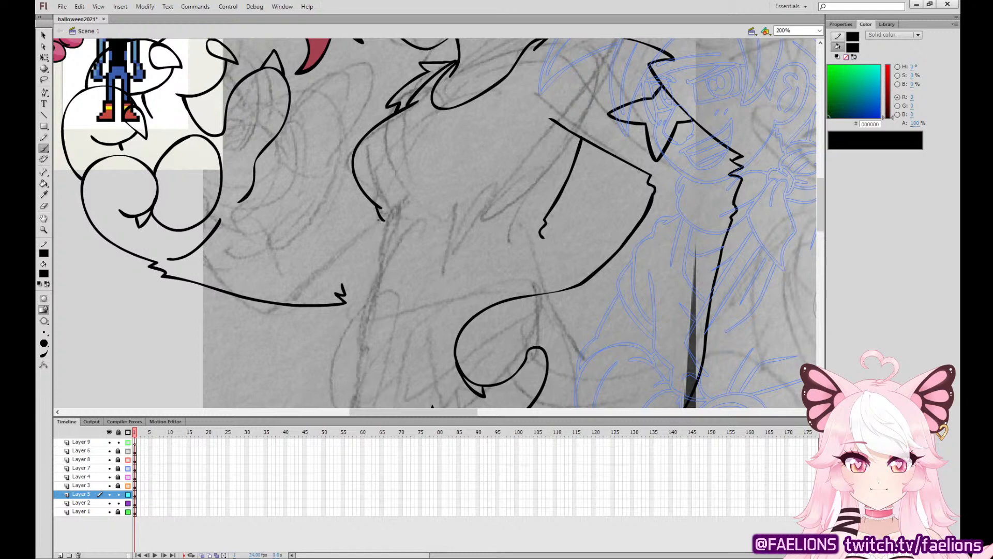
mouse_move(379, 231)
mouse_down()
mouse_move(363, 318)
mouse_move(375, 385)
mouse_move(469, 391)
mouse_up()
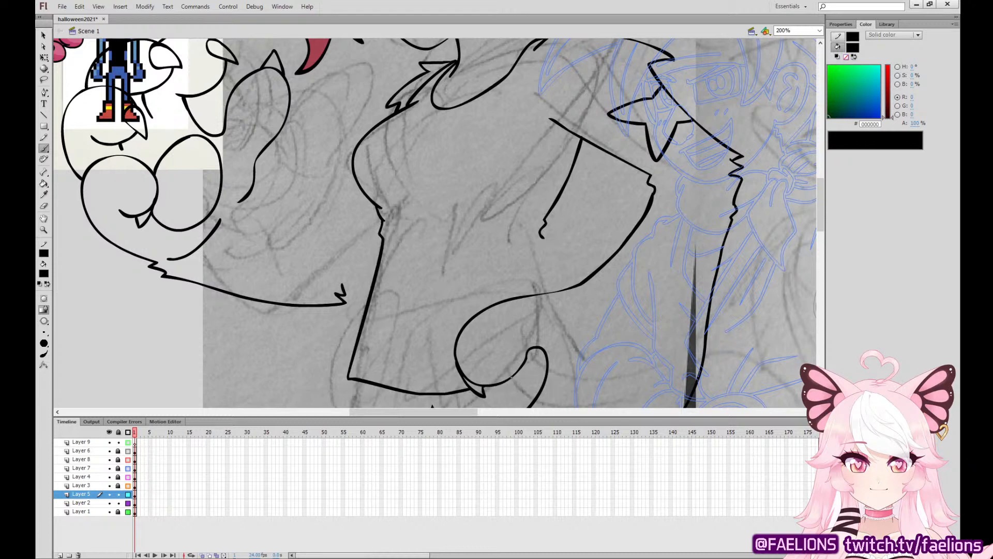
Continue the hem line between the hip paw's fingers and extend the far-side waist edge with jagged fur to the forearm.
mouse_move(510, 377)
mouse_down()
mouse_move(545, 369)
mouse_move(511, 378)
mouse_up()
key(ctrl+z)
key(ctrl+z)
mouse_move(568, 285)
mouse_down()
mouse_move(547, 238)
mouse_move(559, 289)
mouse_up()
key(ctrl+z)
Ink the curved line under the chest across the torso, redoing the first attempt.
key(v)
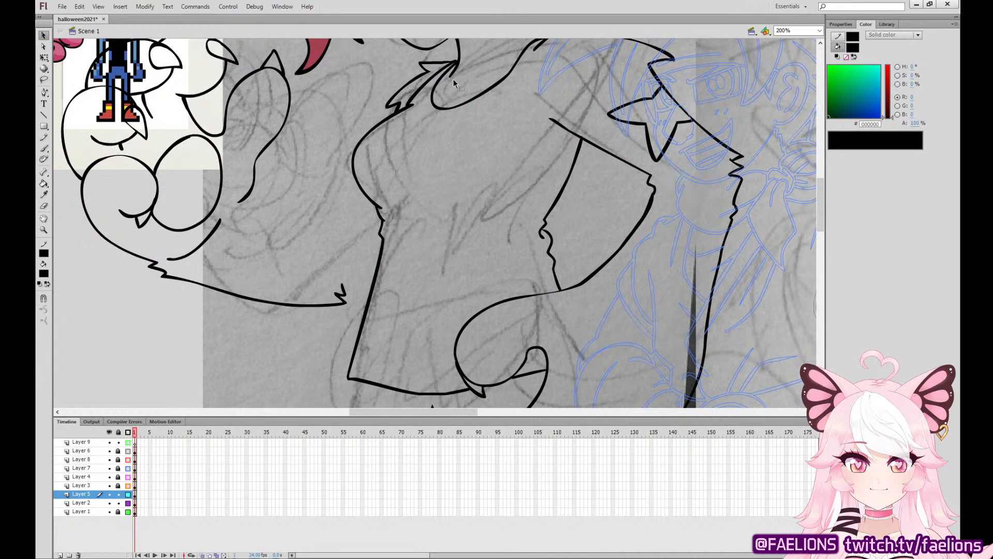
click(48, 149)
drag(459, 210, 545, 150)
key(ctrl+z)
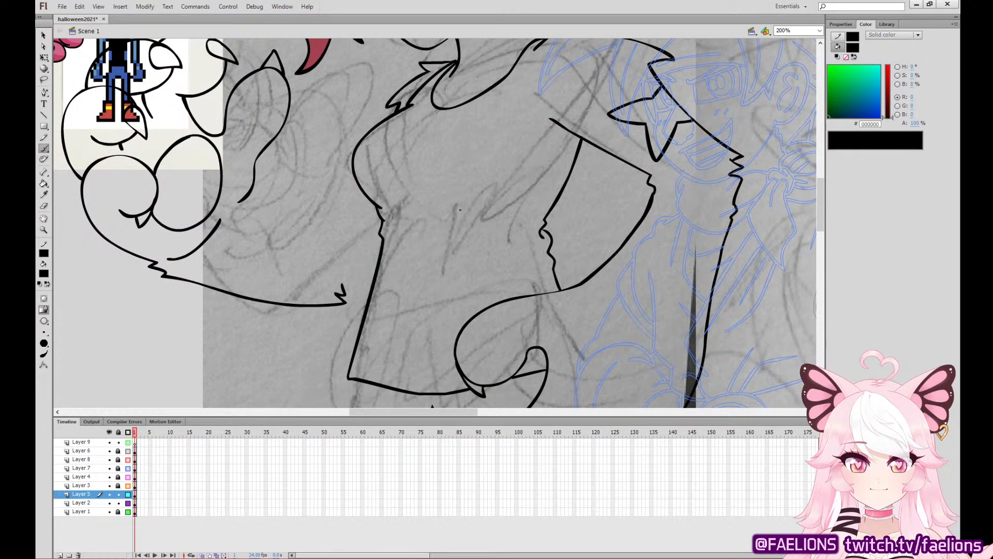
mouse_move(455, 210)
mouse_down()
mouse_move(525, 184)
mouse_move(636, 266)
mouse_up()
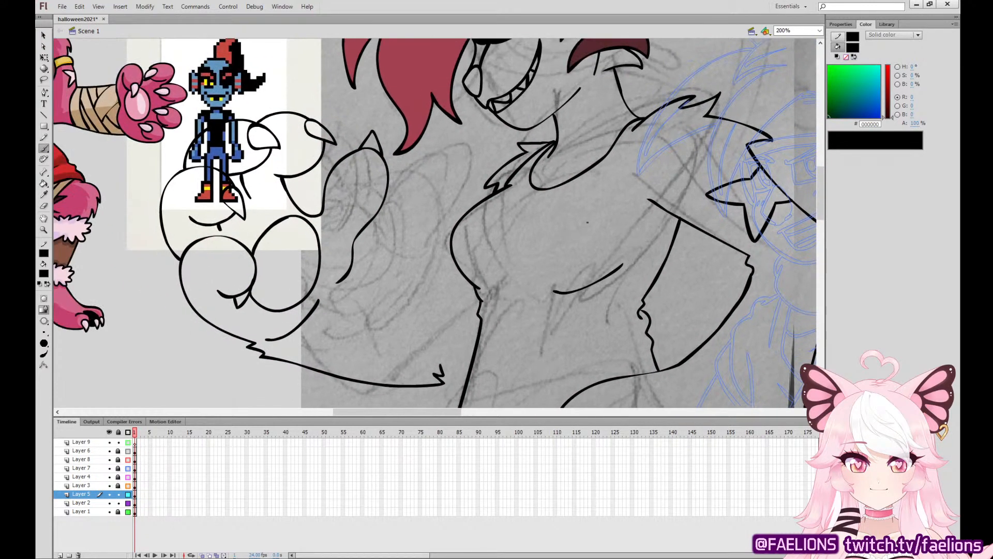
Ink the raised arm's lower edge from the palm through the elbow to the torso, and extend the jagged fur line to the waist.
drag(355, 246, 433, 300)
drag(456, 263, 429, 300)
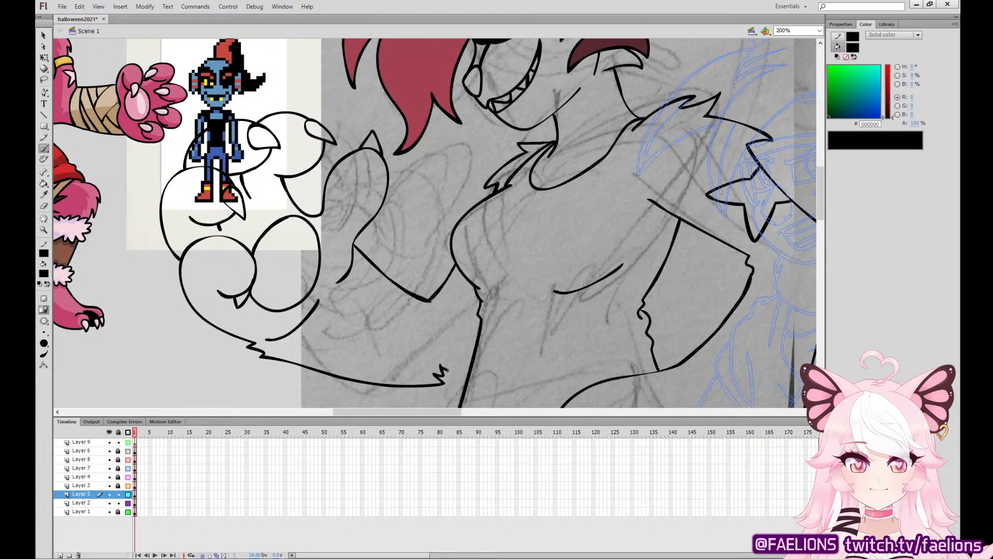
drag(444, 369, 476, 338)
Ink the curved armhole of the shirt around the near shoulder, redoing the first attempt, with a short mark at the armpit.
mouse_move(636, 125)
mouse_down()
mouse_move(632, 204)
mouse_move(669, 229)
mouse_up()
key(ctrl+z)
mouse_move(651, 113)
mouse_down()
mouse_move(625, 186)
mouse_move(657, 235)
mouse_move(679, 218)
mouse_up()
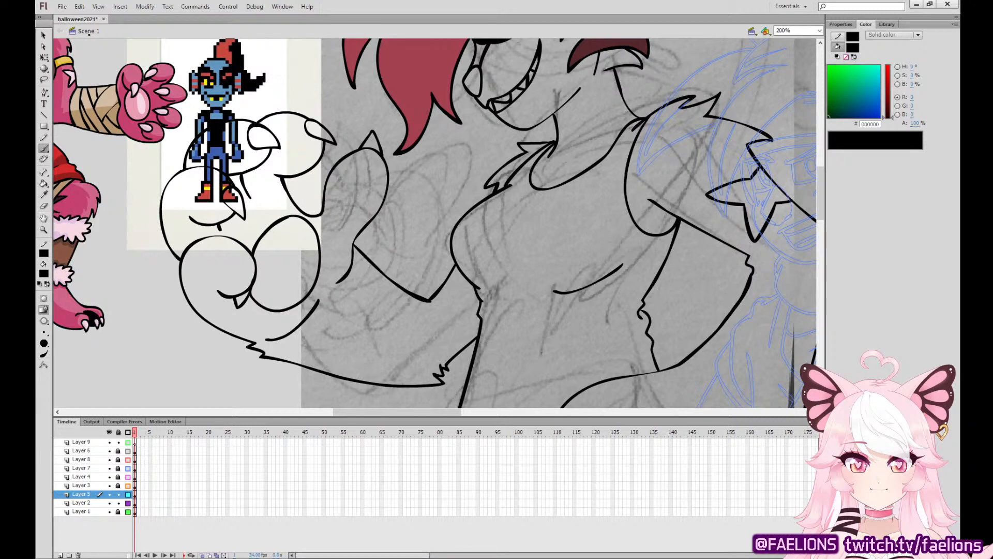
key(v)
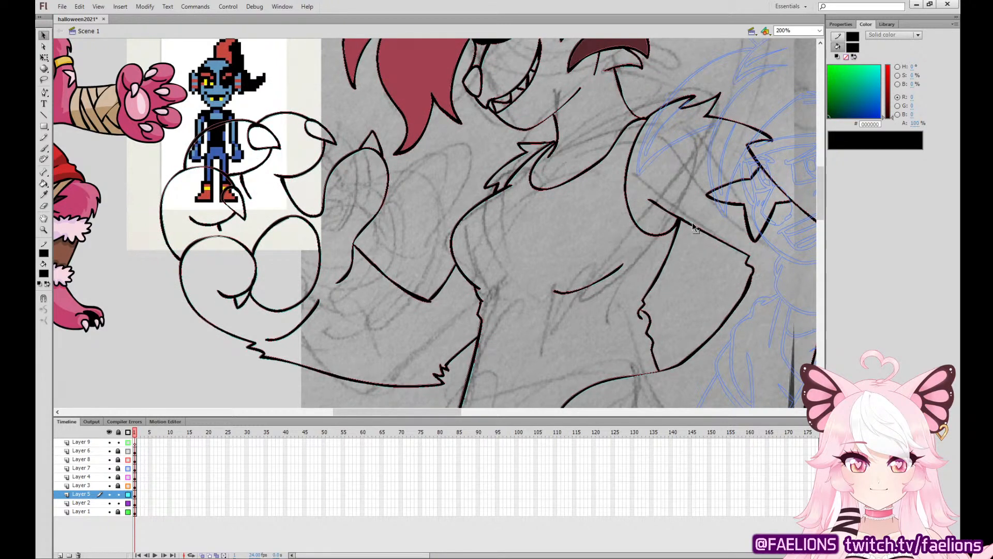
key(b)
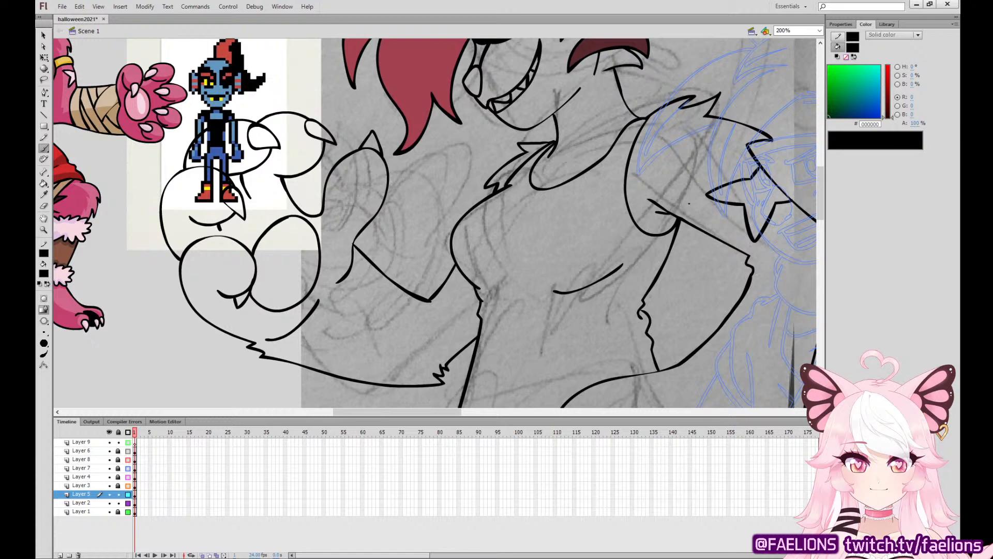
Ink curled hair tufts behind the neck below the dark ear fluff, and adjust their edge where they meet the neckline.
mouse_move(692, 147)
mouse_down()
mouse_move(632, 201)
mouse_move(534, 332)
mouse_up()
mouse_move(458, 257)
mouse_down()
mouse_move(494, 283)
mouse_move(517, 248)
mouse_move(524, 228)
mouse_move(499, 199)
mouse_move(486, 269)
mouse_move(506, 220)
mouse_move(489, 204)
mouse_up()
key(ctrl+z)
key(ctrl+z)
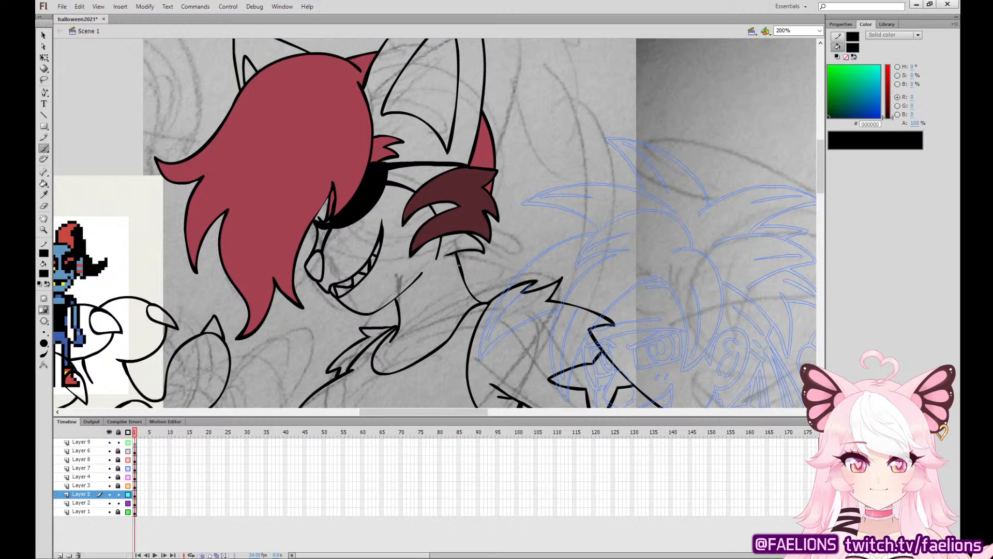
mouse_move(466, 267)
mouse_down()
mouse_move(497, 259)
mouse_move(541, 271)
mouse_move(493, 206)
mouse_up()
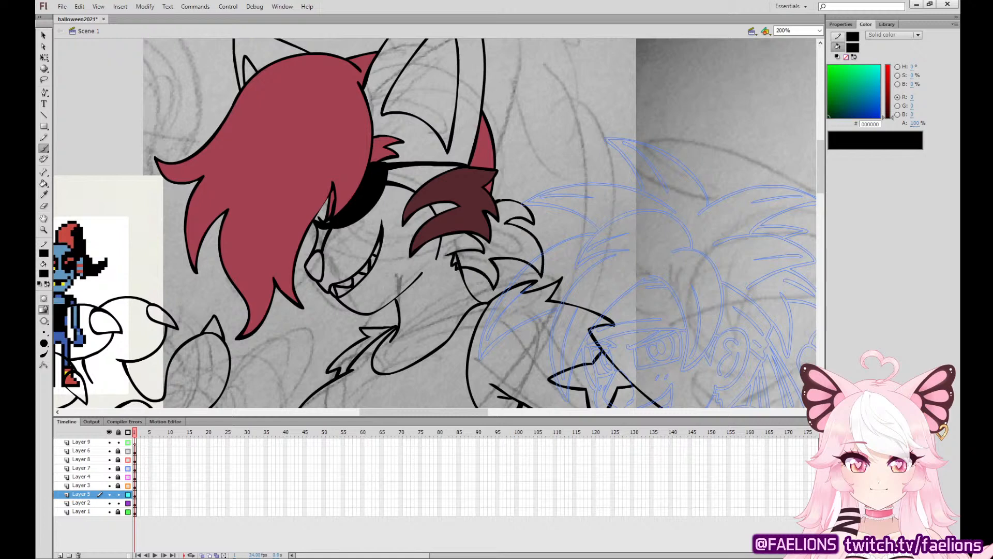
key(v)
drag(460, 265, 455, 256)
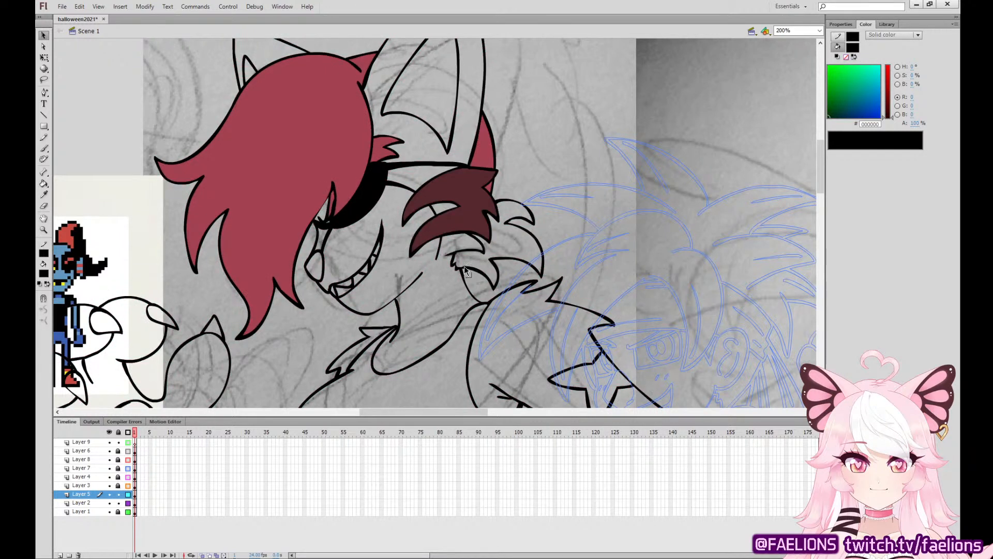
drag(462, 267, 462, 266)
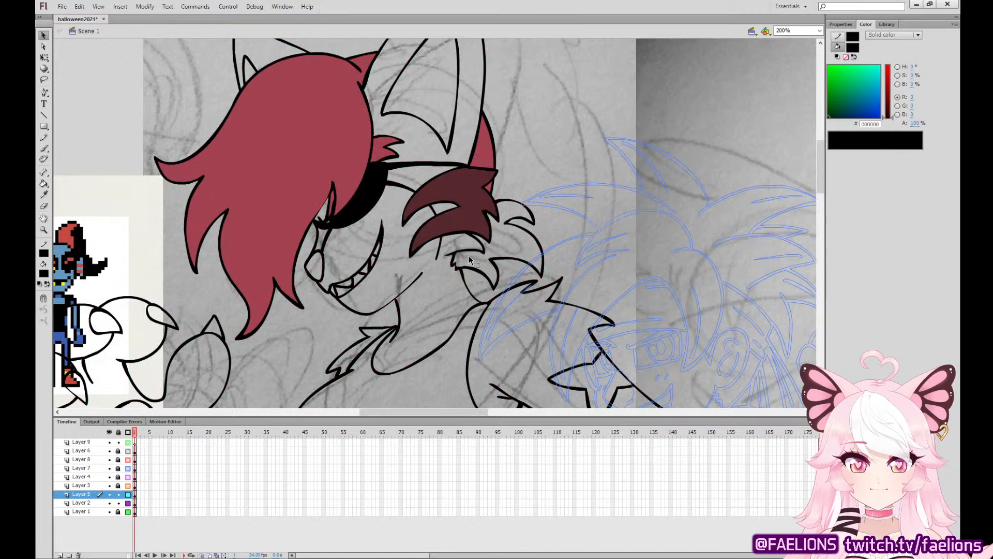
Fill the new hair tufts with the maroon hair colour A34150, and return to black 000000 for inking on the same layer.
click(43, 194)
click(496, 213)
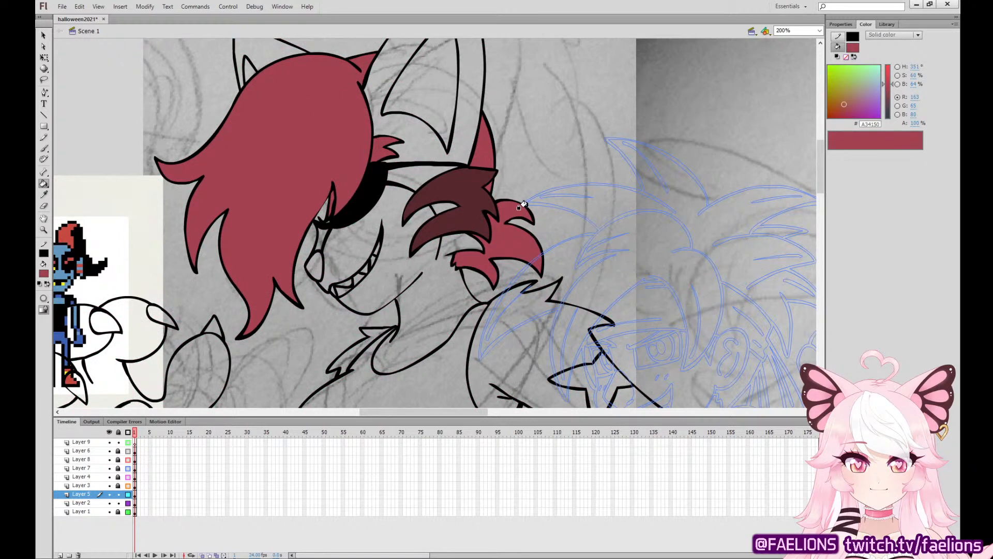
click(46, 149)
click(44, 274)
click(58, 300)
click(135, 494)
Delete the large ear's tip, near-side edge and inner-ear lines, keeping its front edge.
drag(435, 240, 439, 383)
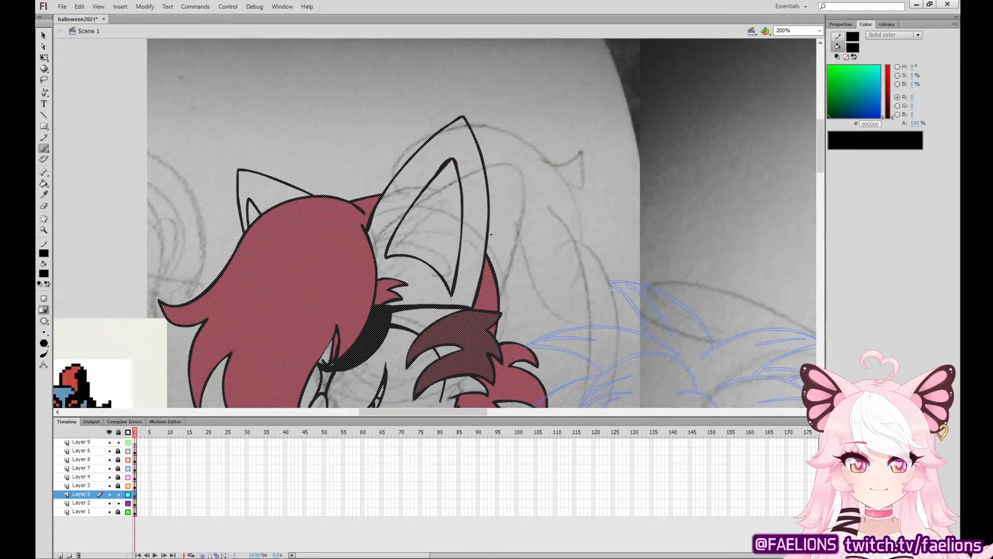
drag(473, 304, 519, 292)
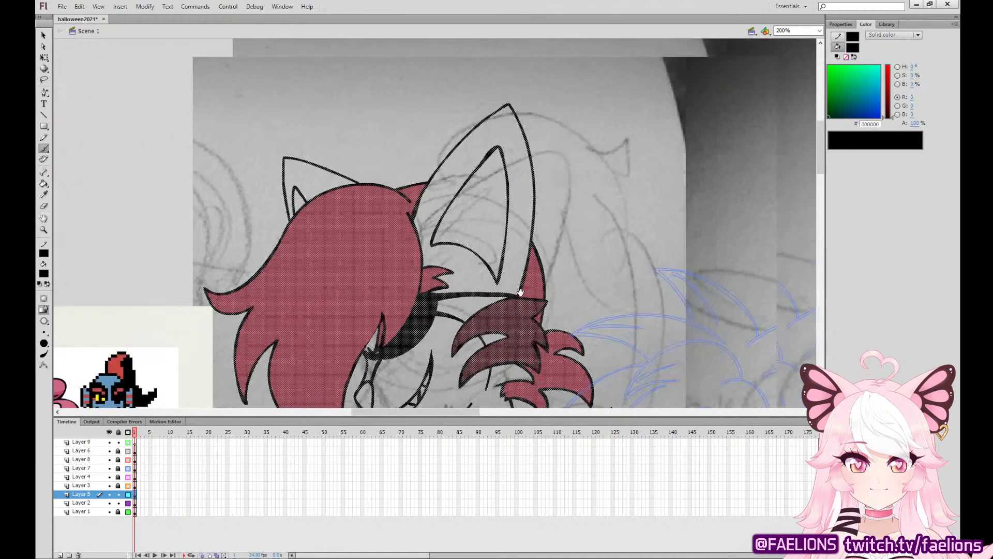
click(48, 56)
click(595, 153)
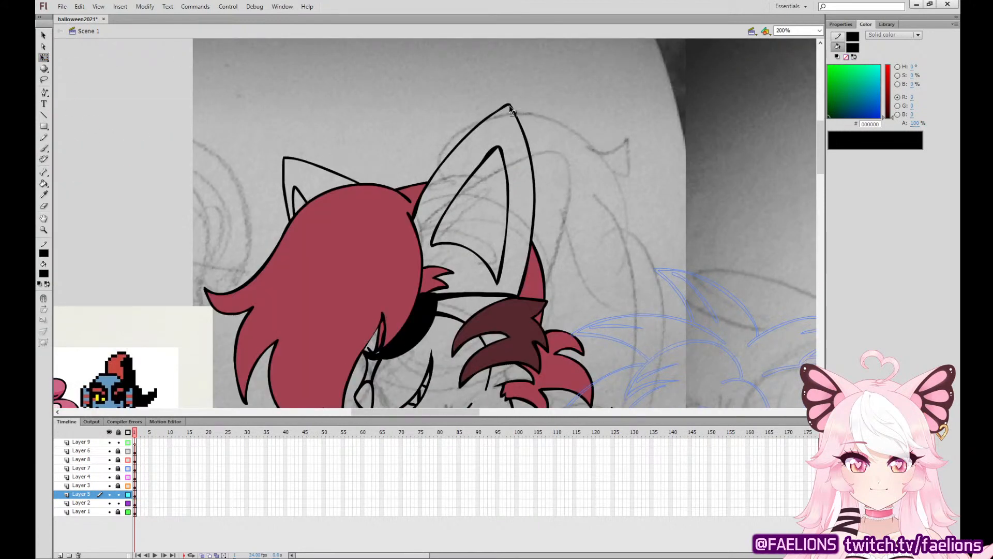
click(509, 106)
key(Delete)
click(533, 233)
key(Delete)
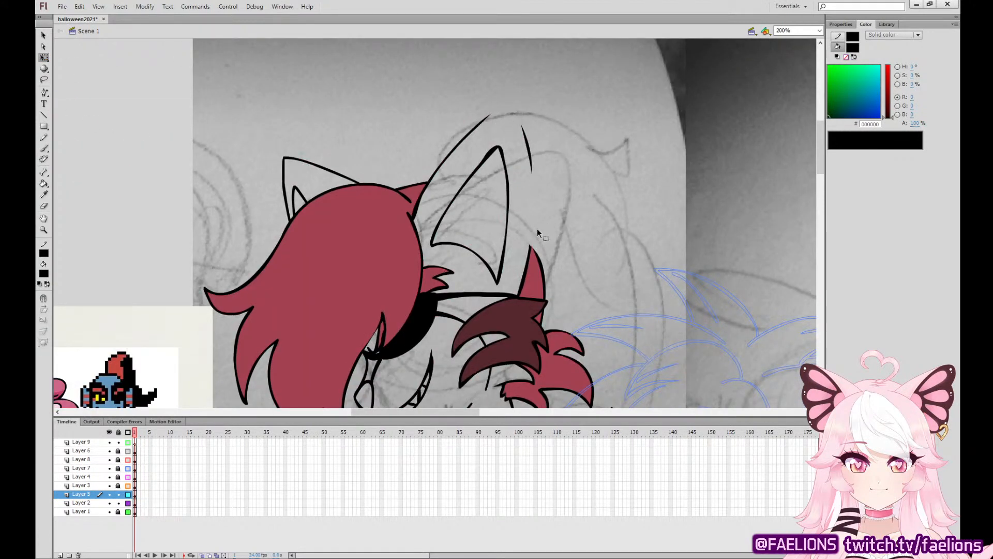
key(ctrl+z)
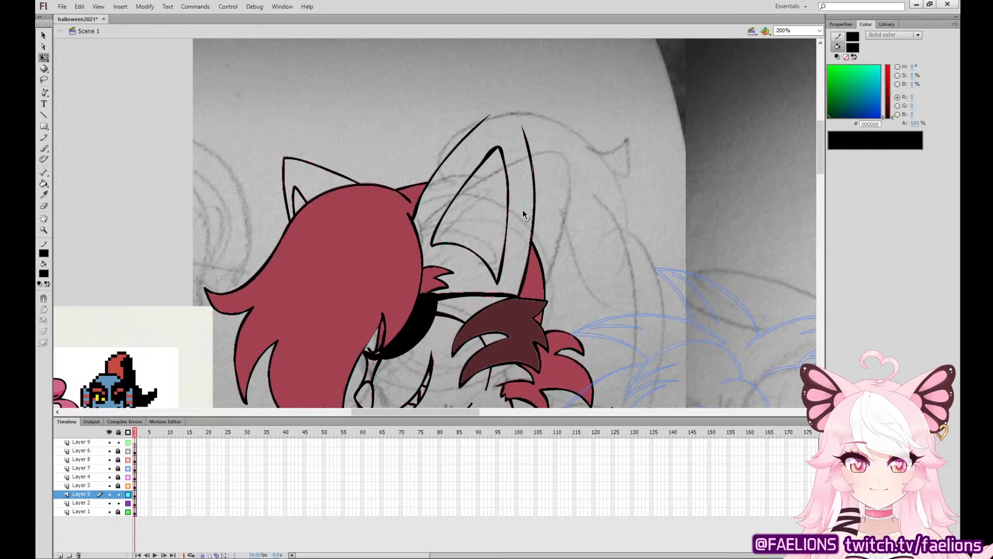
click(504, 262)
key(Delete)
click(530, 155)
key(Delete)
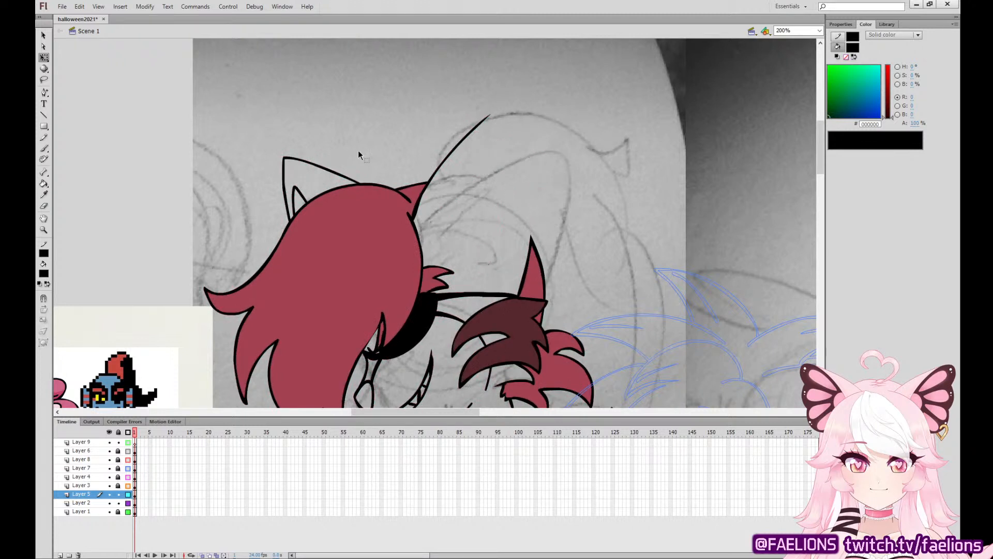
Redraw the large ear's tip and back edge with jagged fur notches, and ink a matching notched inner-ear shape.
click(44, 149)
mouse_move(532, 244)
mouse_down()
mouse_move(498, 110)
mouse_move(419, 200)
mouse_up()
key(ctrl+z)
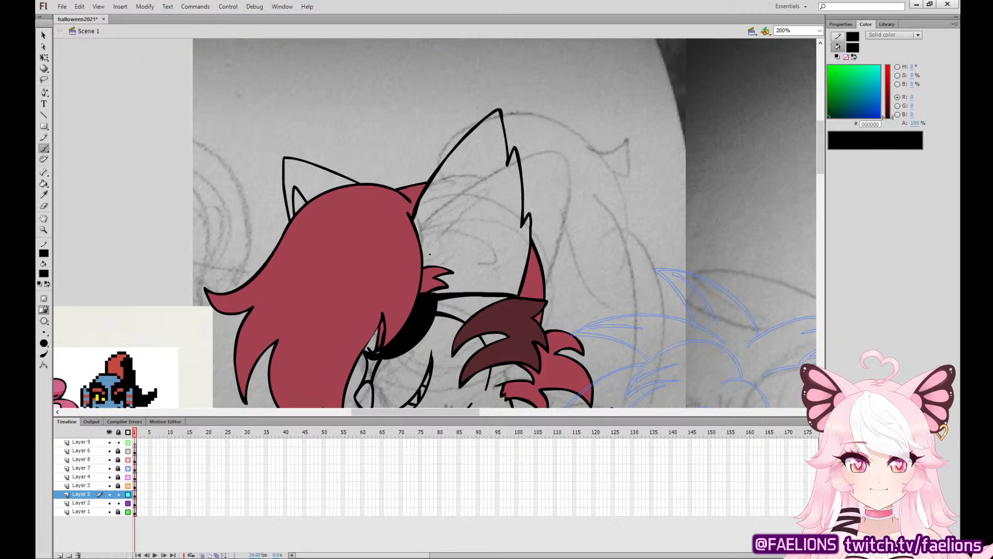
mouse_move(427, 251)
mouse_down()
mouse_move(496, 282)
mouse_move(497, 202)
mouse_move(488, 216)
mouse_move(478, 154)
mouse_move(427, 251)
mouse_move(445, 203)
mouse_move(480, 160)
mouse_move(491, 228)
mouse_move(499, 218)
mouse_move(496, 279)
mouse_move(428, 249)
mouse_up()
key(ctrl+z)
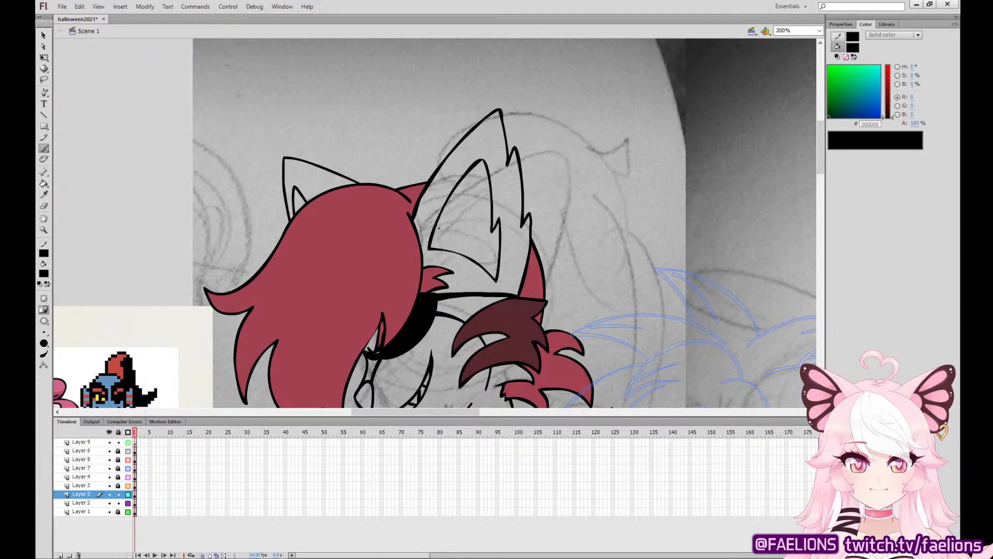
Ink the ponytail's top arc behind the large ear and its curled upper tip, following the sketch.
drag(248, 370, 616, 249)
drag(614, 337, 269, 346)
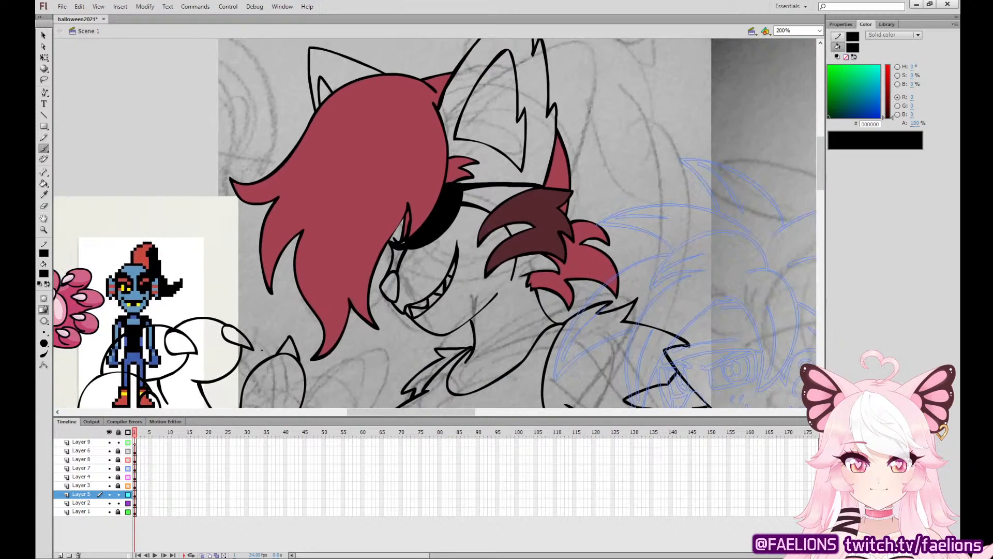
drag(612, 314, 579, 149)
drag(479, 113, 407, 179)
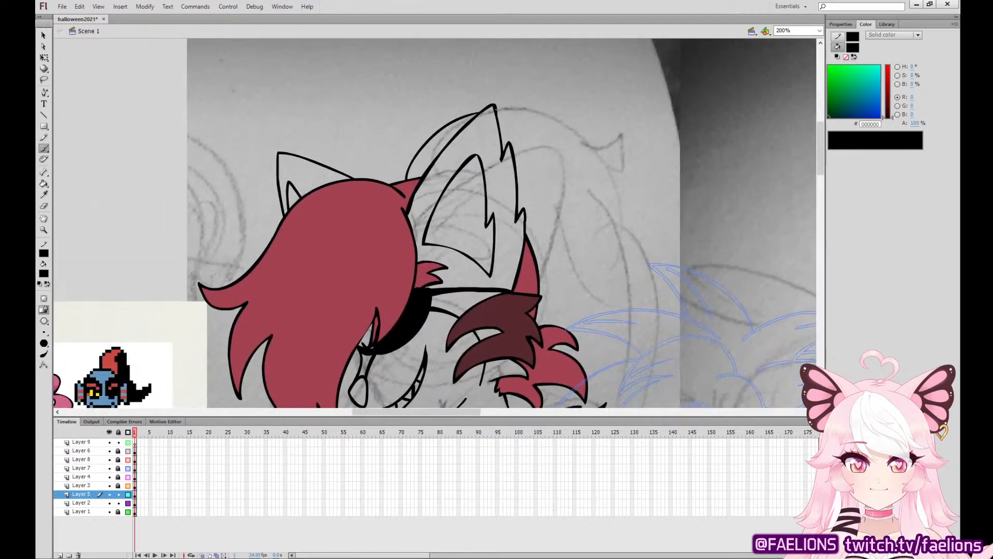
mouse_move(501, 112)
mouse_down()
mouse_move(613, 135)
mouse_move(599, 165)
mouse_move(603, 102)
mouse_move(588, 85)
mouse_move(615, 220)
mouse_up()
key(ctrl+z)
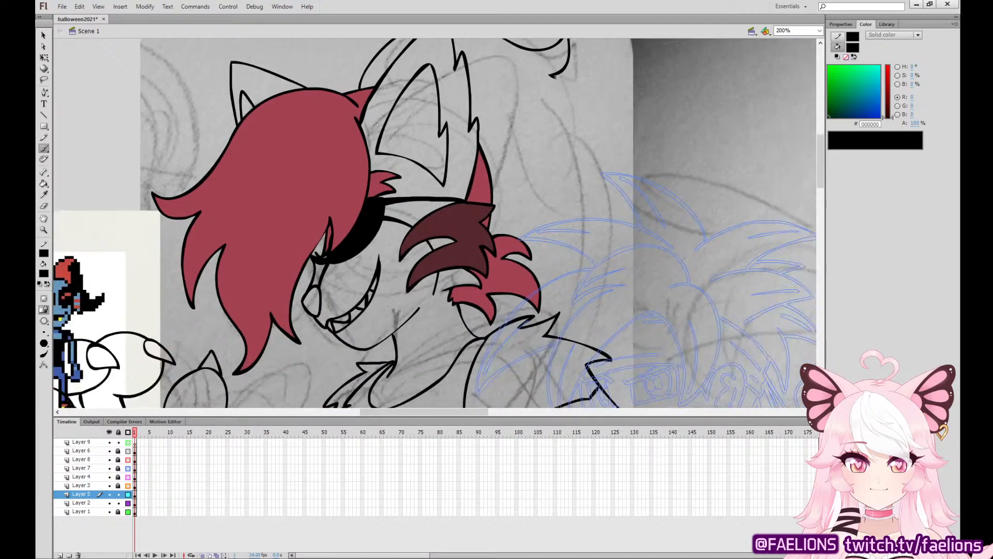
Ink the ponytail's outer edge down to a pointed tip and its inner edge from behind the head to the shoulder, redoing failed strokes.
mouse_move(552, 75)
mouse_down()
mouse_move(592, 110)
mouse_move(623, 191)
mouse_move(631, 322)
mouse_up()
drag(630, 321, 601, 261)
mouse_move(483, 184)
mouse_down()
mouse_move(527, 218)
mouse_move(553, 270)
mouse_move(520, 212)
mouse_move(568, 304)
mouse_move(575, 341)
mouse_up()
key(ctrl+z)
key(ctrl+z)
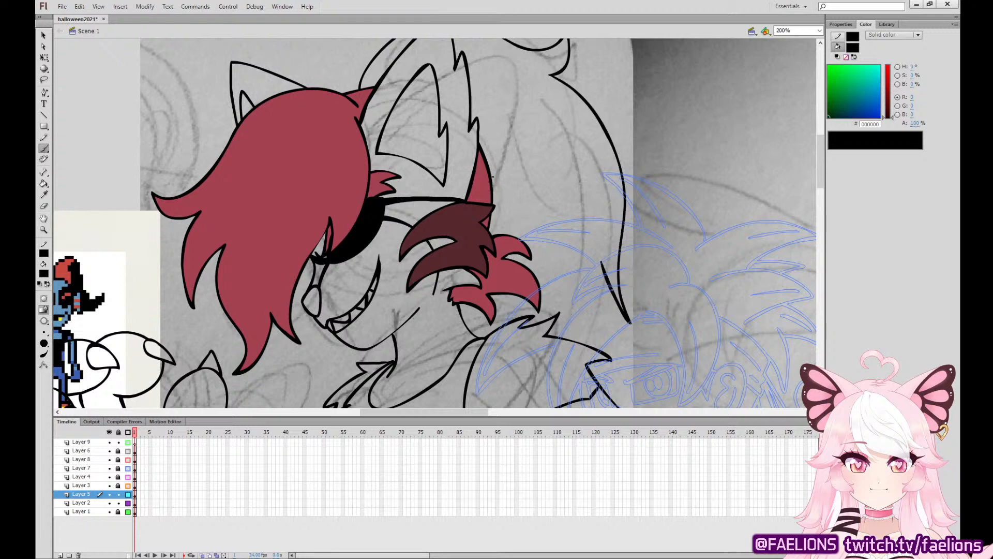
mouse_move(476, 172)
mouse_down()
mouse_move(552, 277)
mouse_move(563, 318)
mouse_move(491, 190)
mouse_up()
key(ctrl+z)
Ink the ponytail's lower strand down to the star-marked arm and its pointed ends in the gap beneath the upper arm.
mouse_move(683, 318)
mouse_down()
mouse_move(660, 130)
mouse_move(650, 233)
mouse_up()
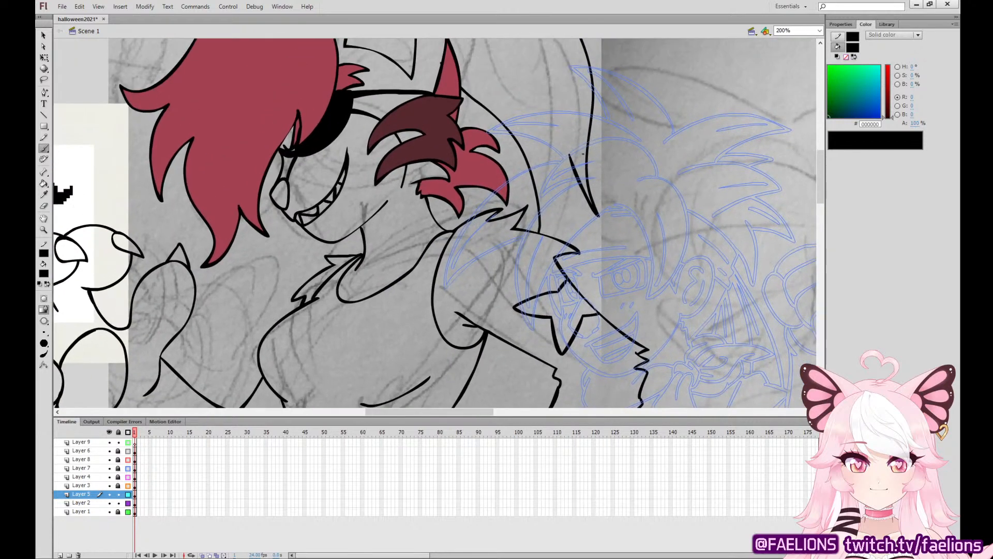
drag(577, 181, 588, 251)
key(ctrl+z)
drag(581, 189, 586, 300)
drag(608, 268, 612, 145)
mouse_move(519, 225)
mouse_down()
mouse_move(517, 286)
mouse_move(530, 240)
mouse_move(530, 317)
mouse_up()
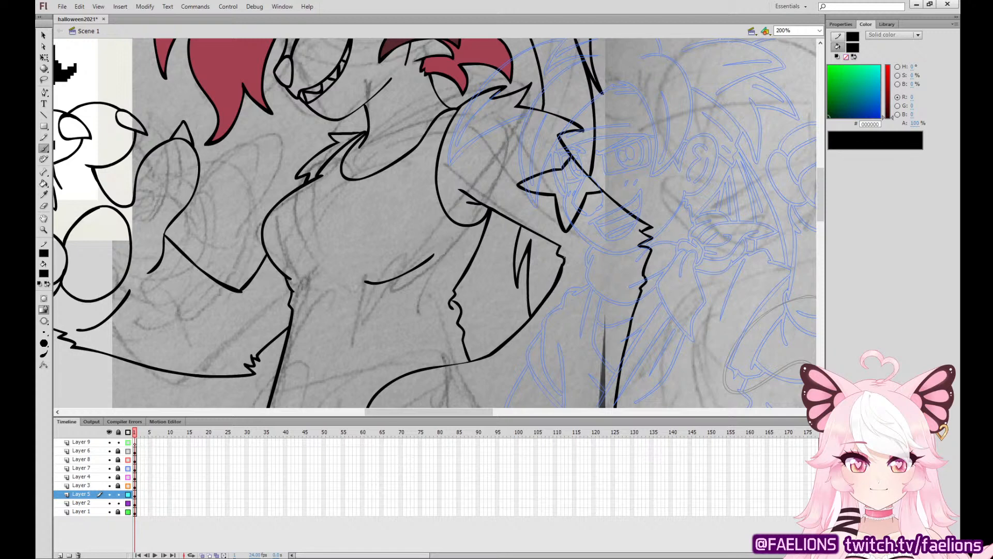
Delete the raised forearm's lower edge and redraw it as a smooth curve from the elbow to the palm.
drag(551, 215, 774, 233)
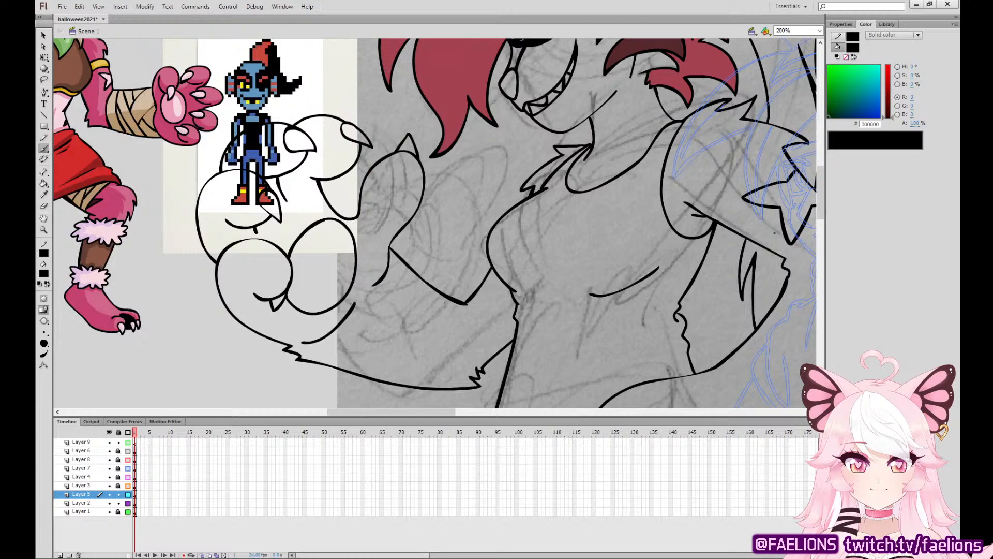
key(q)
key(ctrl+a)
click(397, 259)
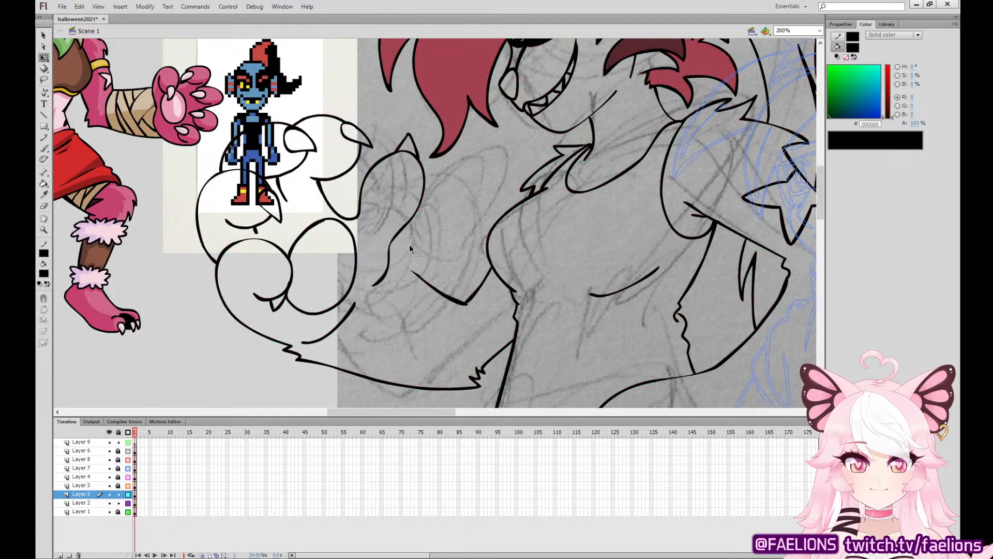
click(459, 298)
key(Delete)
key(Delete)
click(44, 148)
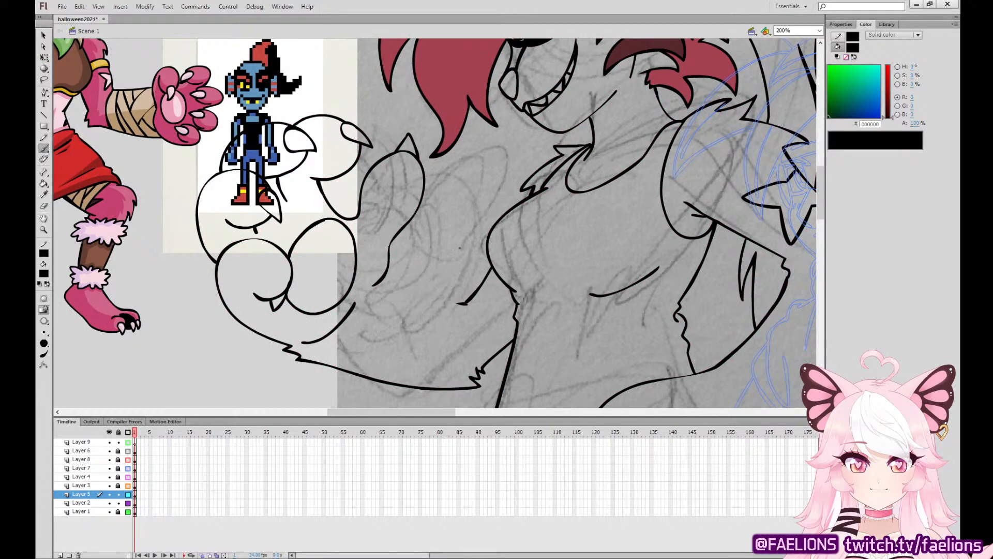
mouse_move(464, 303)
mouse_down()
mouse_move(393, 267)
mouse_move(389, 239)
mouse_up()
Ink the back line of the neck from under the hair down to the shirt collar, redoing the failed strokes.
drag(631, 77, 643, 137)
key(ctrl+z)
key(ctrl+z)
mouse_move(631, 76)
mouse_down()
mouse_move(641, 127)
mouse_move(654, 138)
mouse_up()
key(ctrl+z)
drag(630, 76, 646, 151)
Ink a short inner curve along the near armhole, redoing the first stroke, and adjust the line where the neck meets the collar.
drag(660, 195, 553, 331)
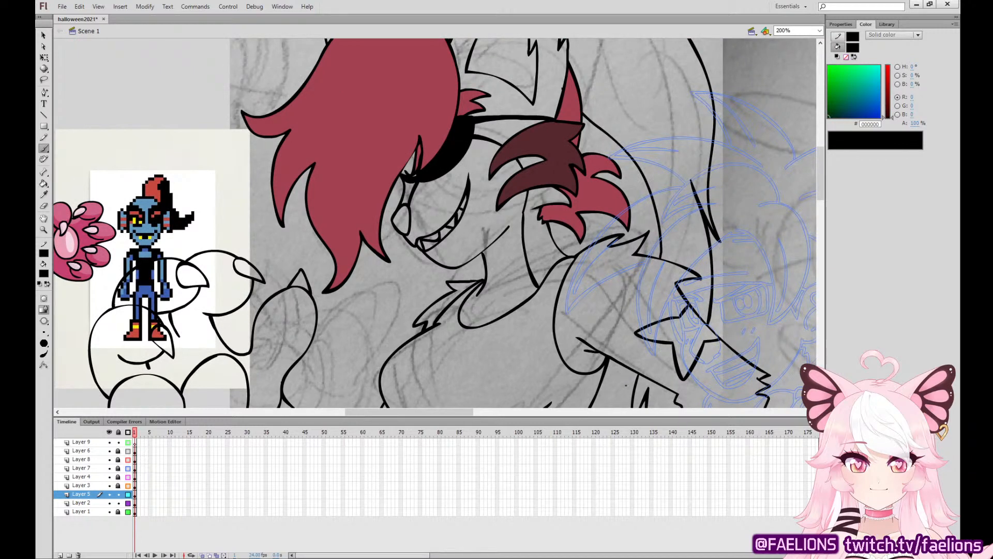
mouse_move(461, 381)
mouse_down()
mouse_move(450, 342)
mouse_move(522, 236)
mouse_up()
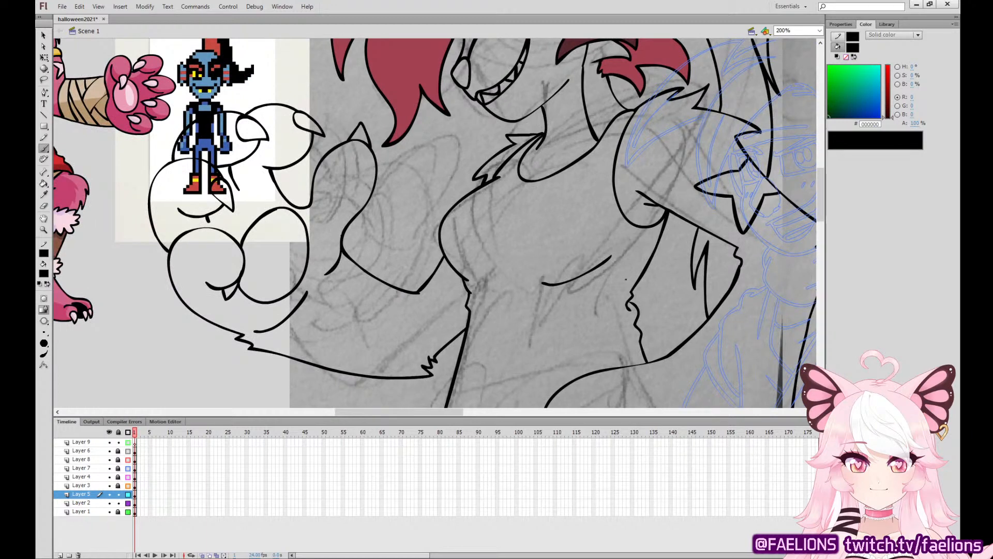
drag(628, 217, 617, 157)
key(ctrl+z)
drag(628, 218, 616, 160)
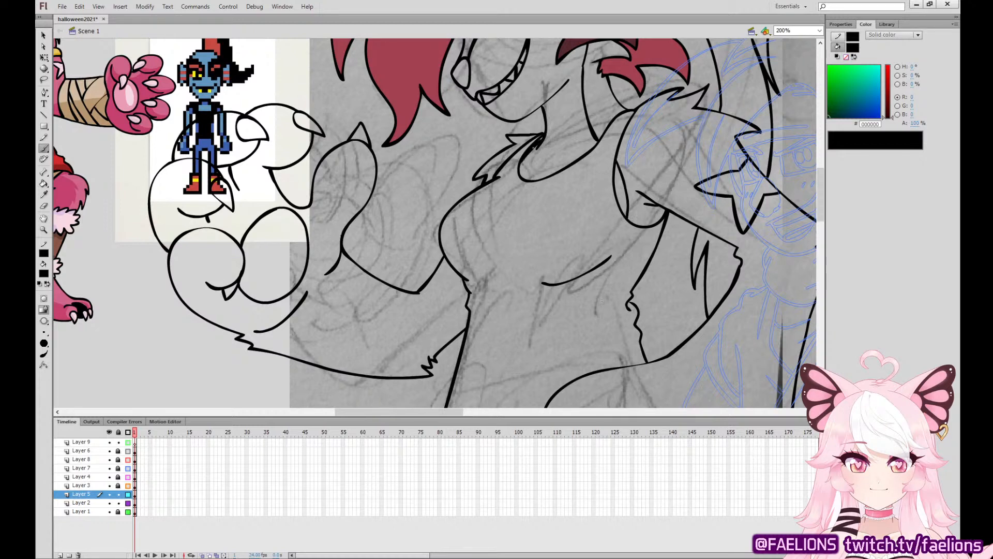
key(v)
drag(539, 141, 543, 136)
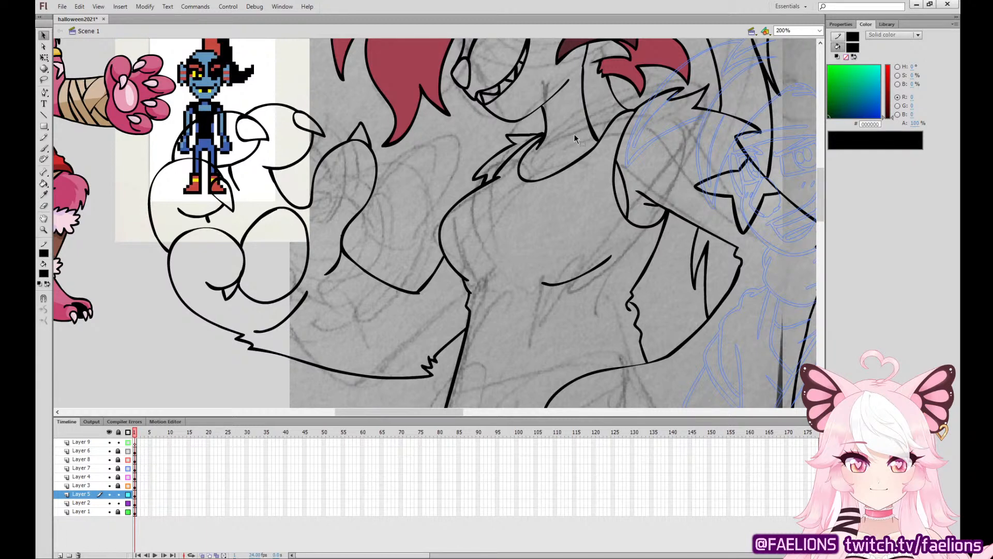
Move the pixel-sprite reference image down beside the leg sketch, and shift the finished coloured characters lower.
drag(617, 329, 569, 149)
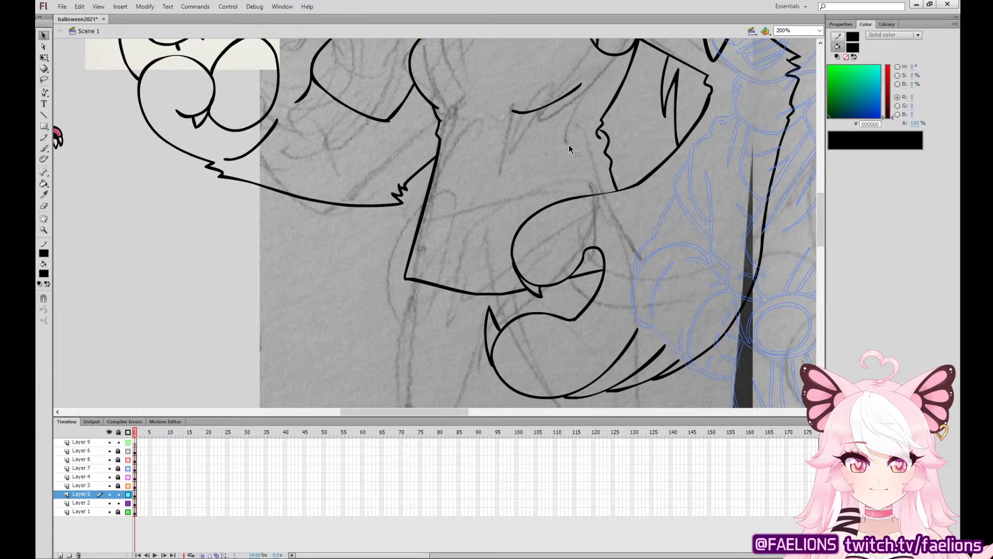
drag(635, 331, 604, 164)
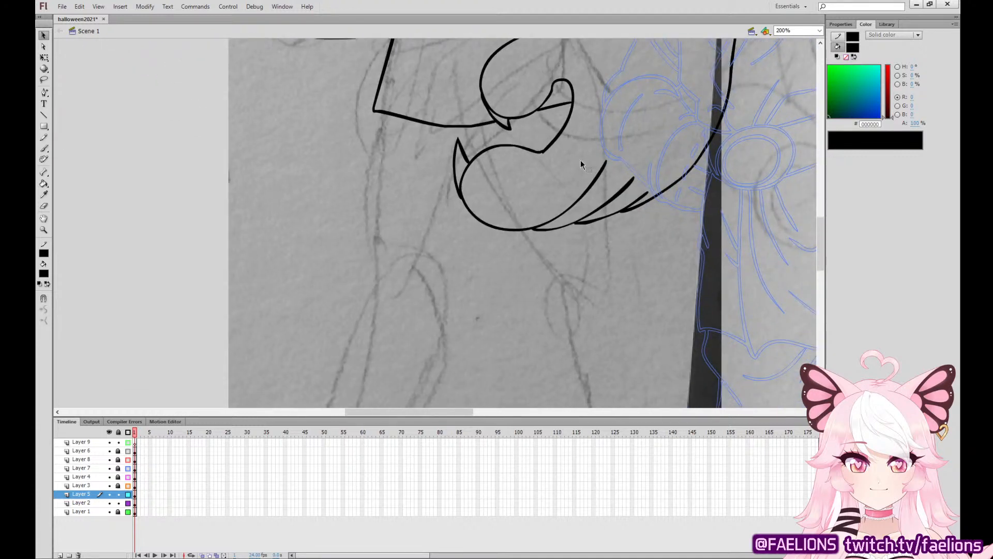
key(ctrl+minus)
key(ctrl+minus)
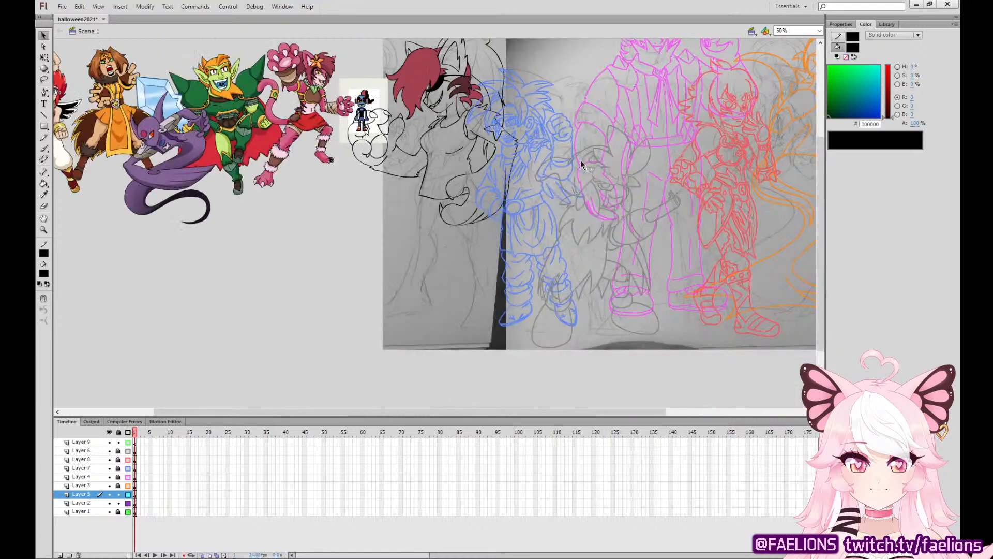
drag(632, 254, 534, 288)
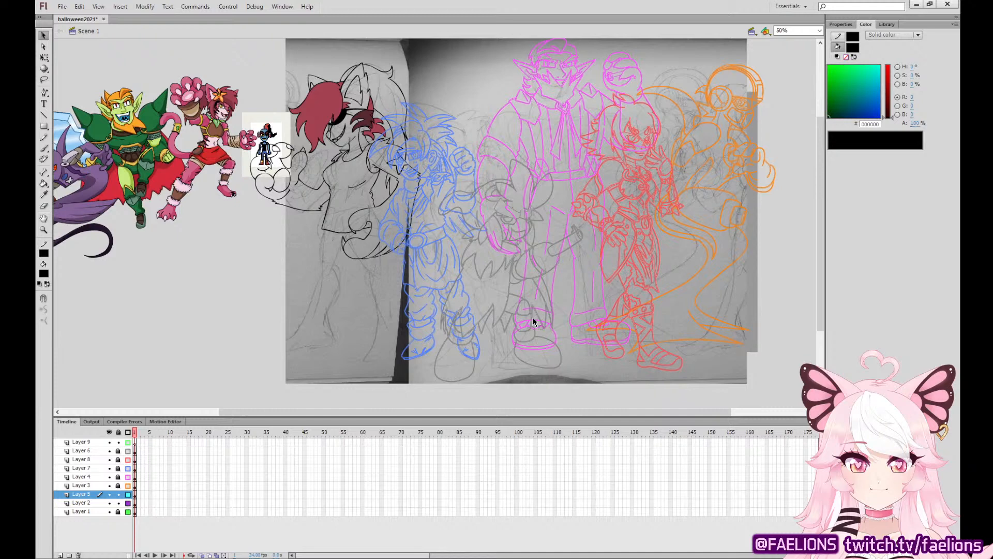
drag(279, 169, 262, 340)
drag(220, 236, 220, 237)
drag(224, 178, 229, 253)
click(262, 250)
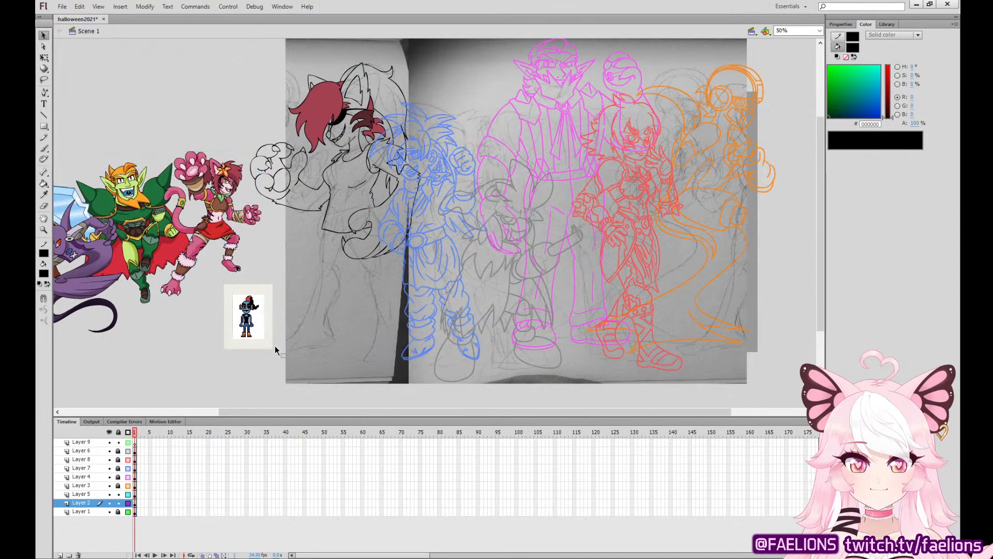
Enlarge and reposition the pixel-sprite reference next to the leg sketch, and return to the Brush tool on Layer 5.
key(ctrl+equal)
drag(517, 318, 790, 95)
drag(529, 229, 586, 275)
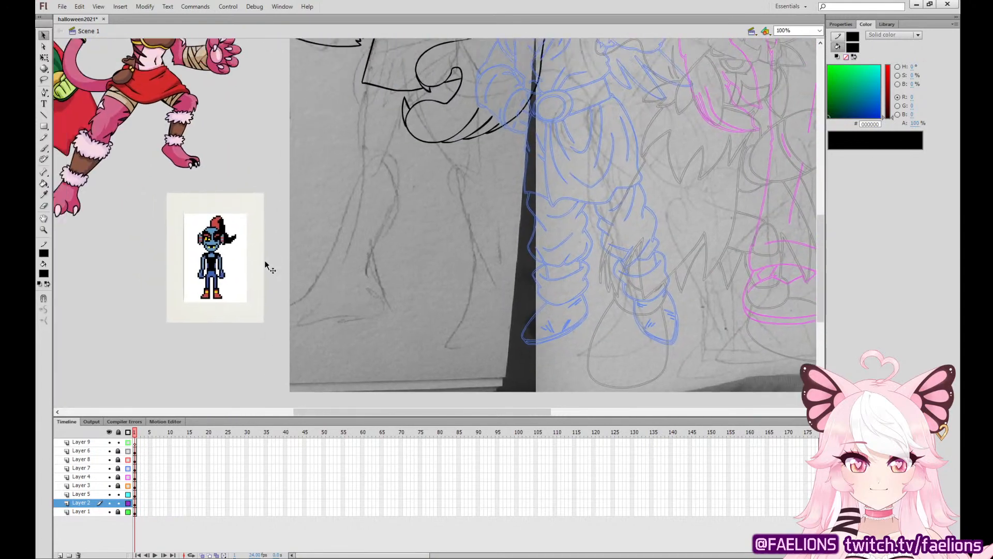
drag(266, 263, 264, 195)
key(q)
drag(263, 123, 286, 96)
drag(272, 140, 264, 170)
click(253, 312)
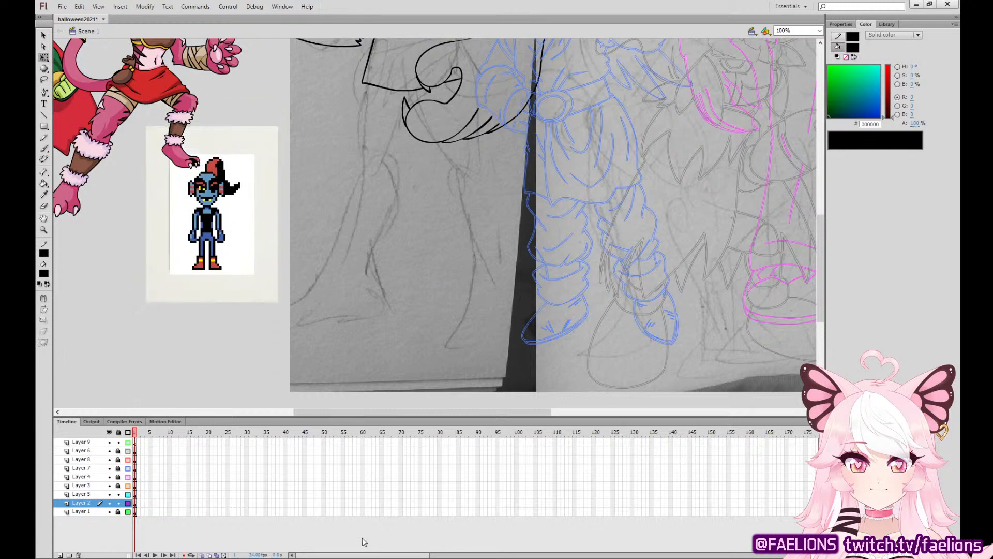
click(135, 502)
click(135, 494)
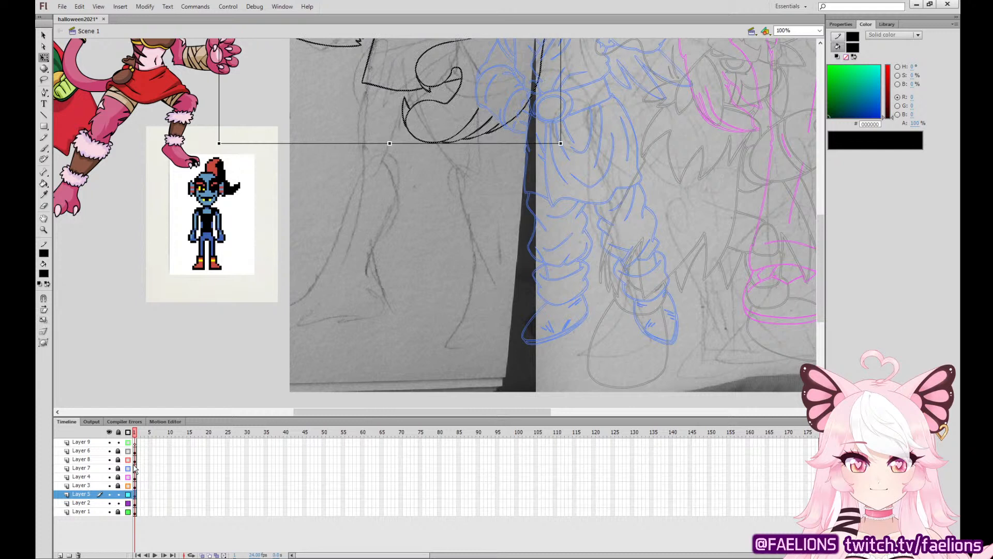
click(45, 149)
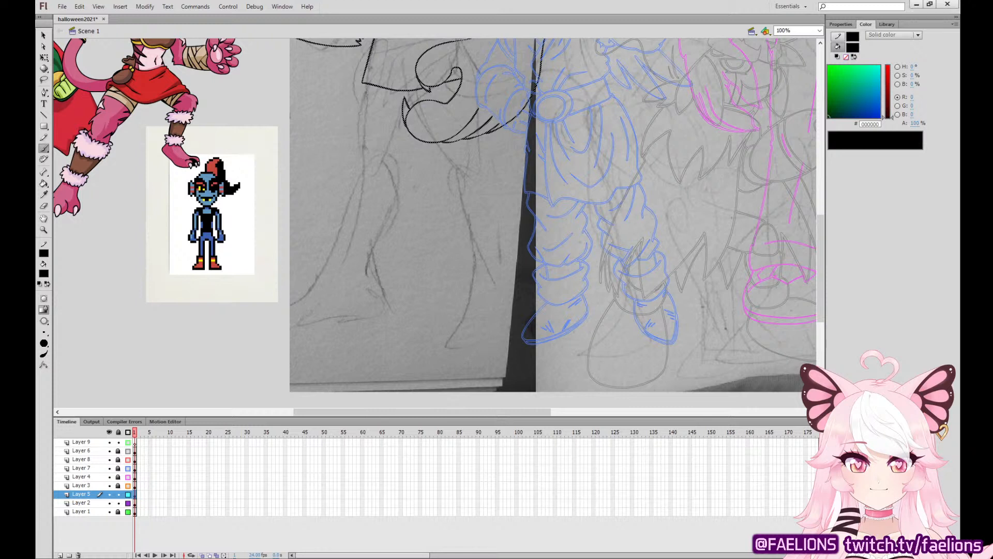
Activate Layer 2 and set the Brush colour to cyan (00FFFF) for sketching.
key(q)
click(136, 503)
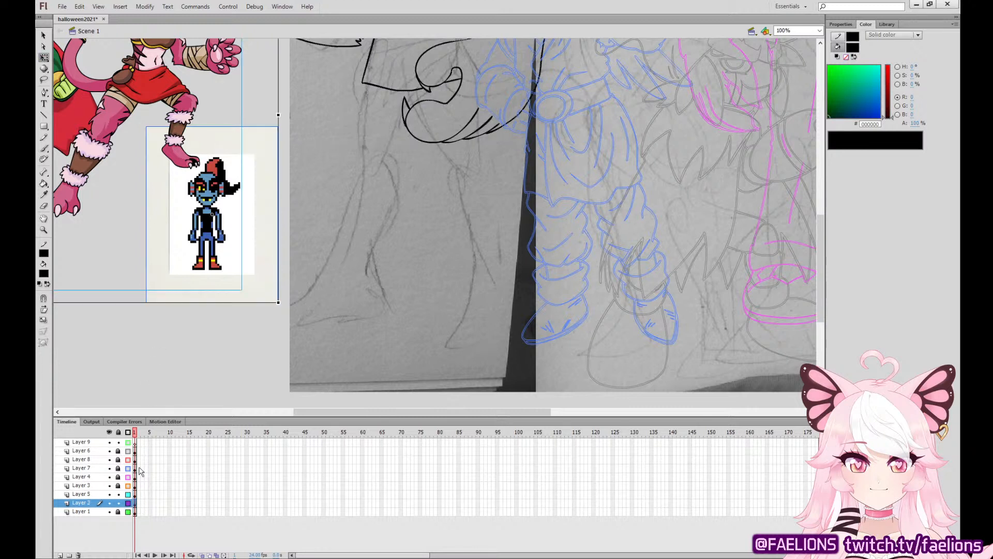
click(240, 332)
key(ctrl+minus)
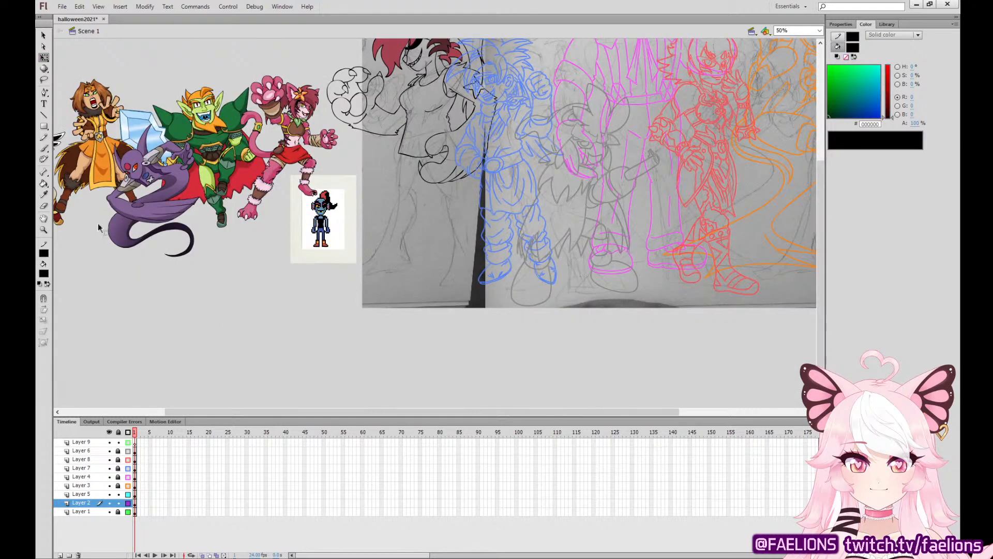
click(44, 148)
click(45, 274)
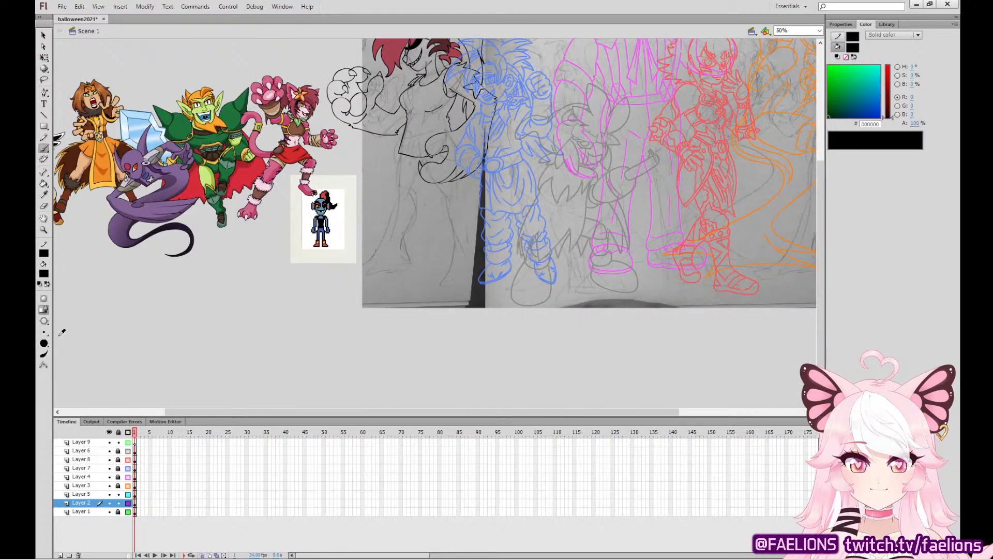
click(51, 361)
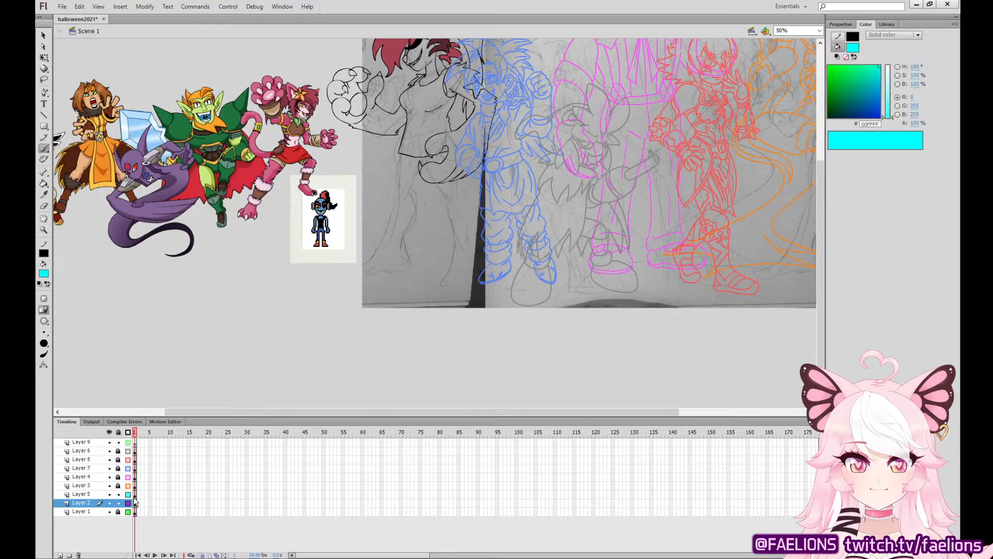
key(ctrl+a)
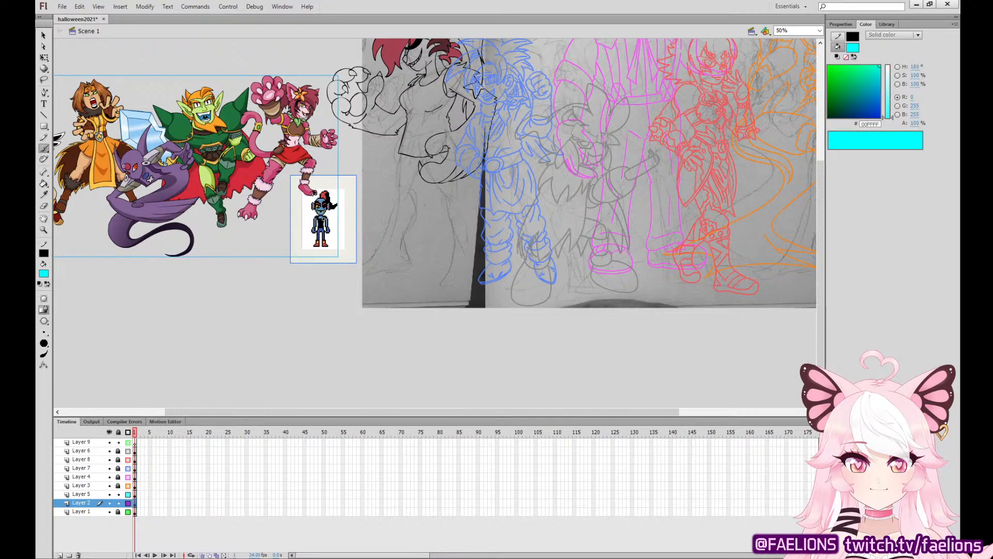
Roughly sketch both thighs and the right-hand lower leg in cyan below the maroon-haired character's shirt.
mouse_move(444, 139)
mouse_down()
mouse_move(450, 201)
mouse_move(458, 154)
mouse_move(445, 145)
mouse_up()
drag(411, 146, 406, 221)
drag(404, 217, 430, 159)
drag(438, 162, 466, 280)
drag(463, 279, 462, 213)
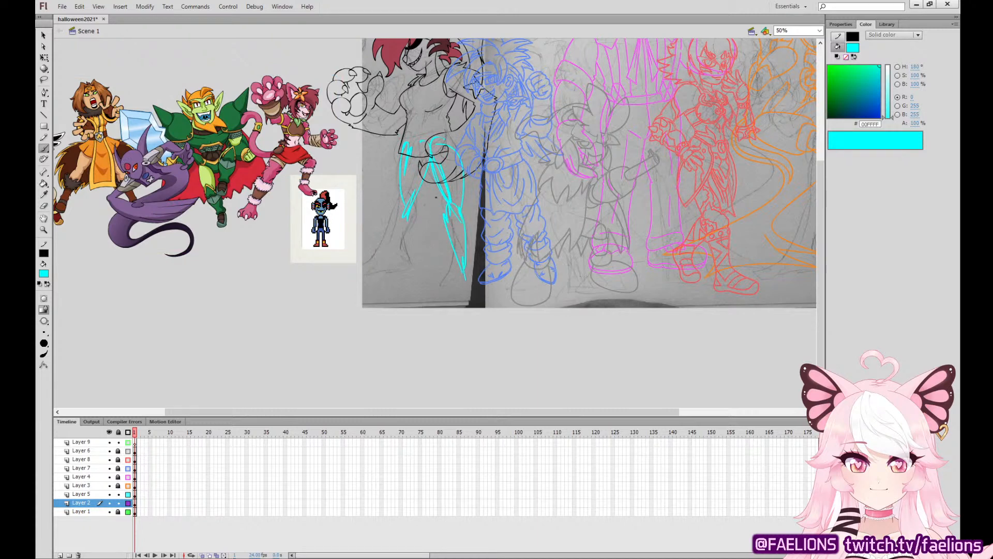
Sketch the left-hand lower leg, both wide-cuffed boots and a long tail curving around the legs in cyan.
drag(403, 200, 397, 265)
drag(412, 208, 398, 280)
mouse_move(400, 244)
mouse_down()
mouse_move(398, 278)
mouse_move(406, 252)
mouse_up()
drag(398, 248, 391, 287)
drag(432, 172, 447, 229)
mouse_move(390, 274)
mouse_down()
mouse_move(381, 301)
mouse_move(400, 309)
mouse_move(404, 286)
mouse_move(448, 268)
mouse_move(454, 332)
mouse_move(486, 327)
mouse_move(471, 247)
mouse_move(456, 253)
mouse_move(446, 235)
mouse_move(471, 272)
mouse_up()
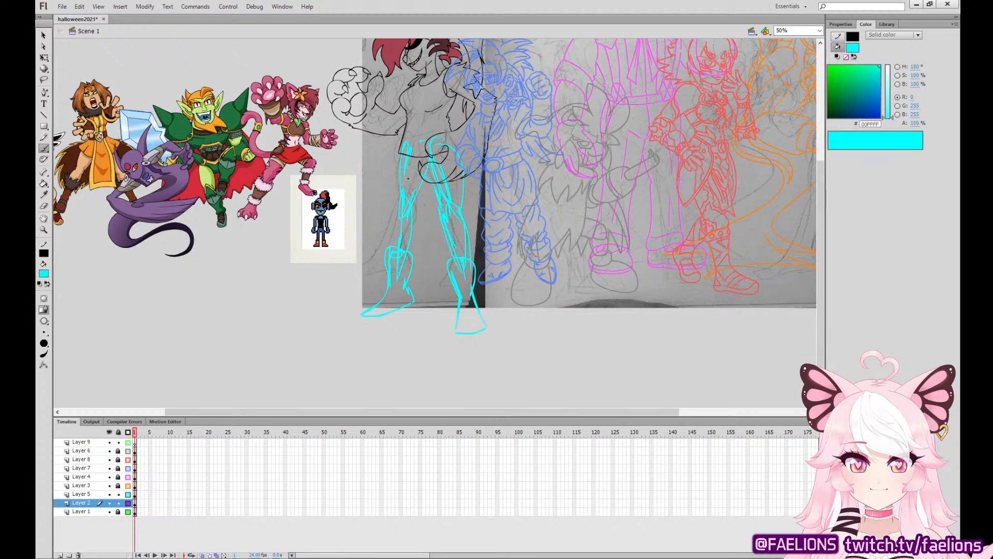
drag(397, 182, 369, 231)
mouse_move(369, 231)
mouse_down()
mouse_move(391, 192)
mouse_move(433, 187)
mouse_move(476, 141)
mouse_move(501, 152)
mouse_move(497, 189)
mouse_move(452, 199)
mouse_up()
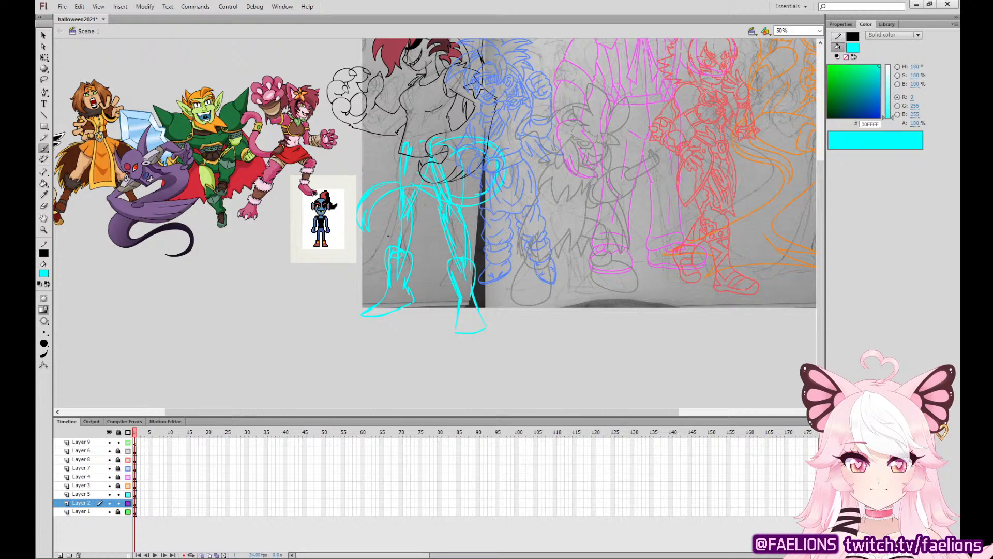
Select only the maroon-haired character's artwork with its cyan sketch, leaving out the coloured characters and reference image, and scale it down slightly.
key(q)
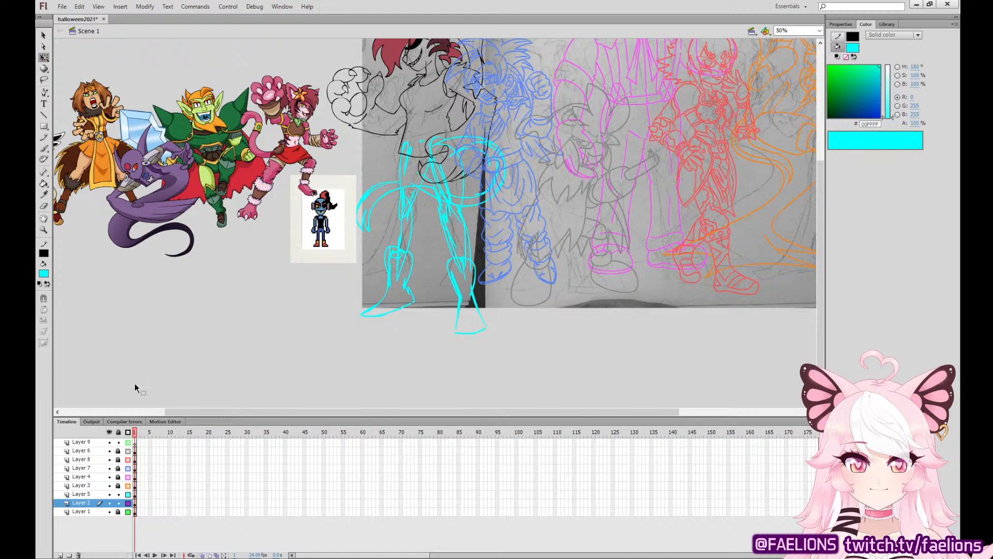
click(134, 501)
scroll(656, 251, up, 4)
scroll(657, 250, right, 1)
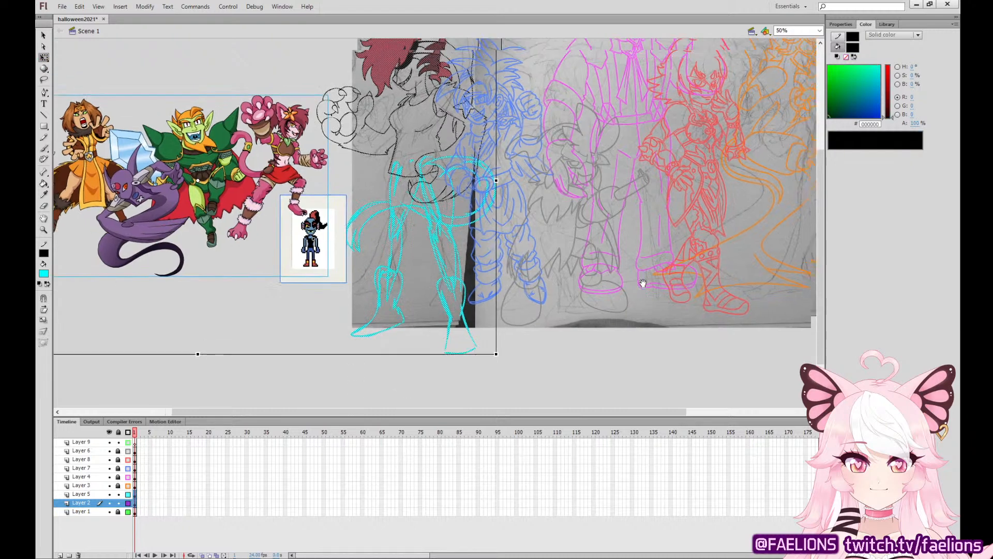
drag(420, 287, 417, 235)
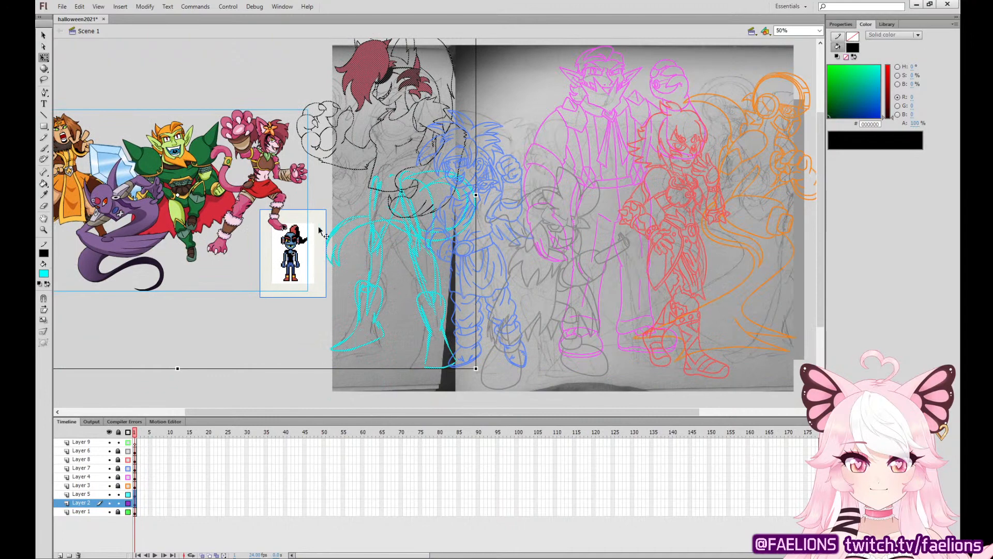
shift+click(271, 163)
drag(532, 166, 532, 195)
drag(476, 47, 463, 74)
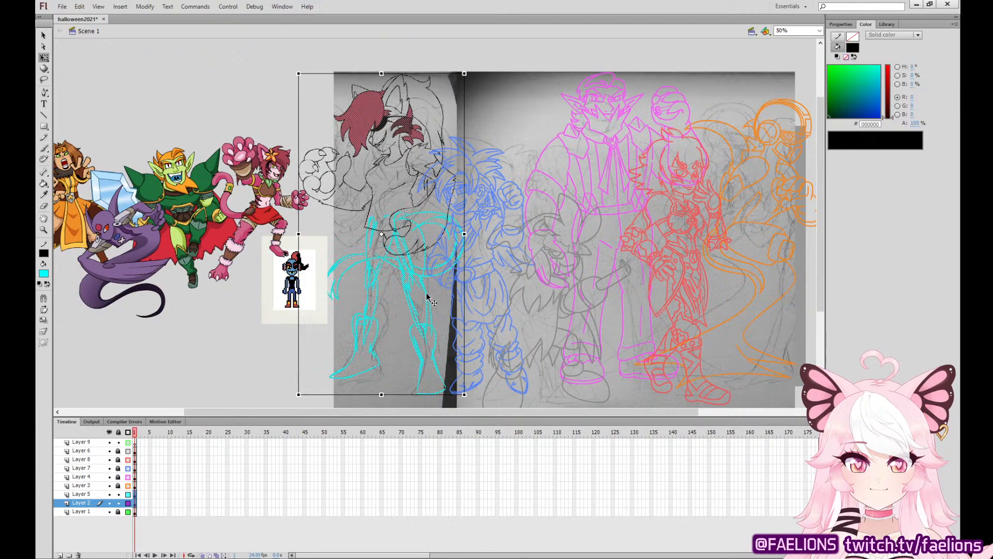
Move the maroon-haired character up and to the right over the group sketch, and shrink it a little more.
drag(427, 297, 446, 278)
key(shift+Up)
key(shift+Right)
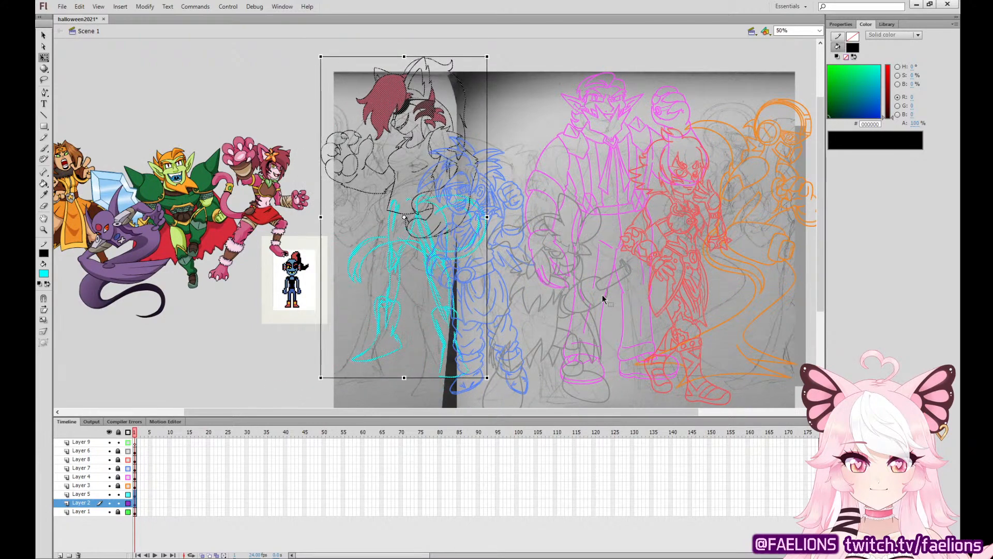
drag(486, 55, 484, 74)
Nudge the scaled character down and slightly left so it lines up beside the blue-sketched character, and deselect it.
key(shift+Down)
key(shift+Down)
key(shift+Down)
key(Left)
key(Left)
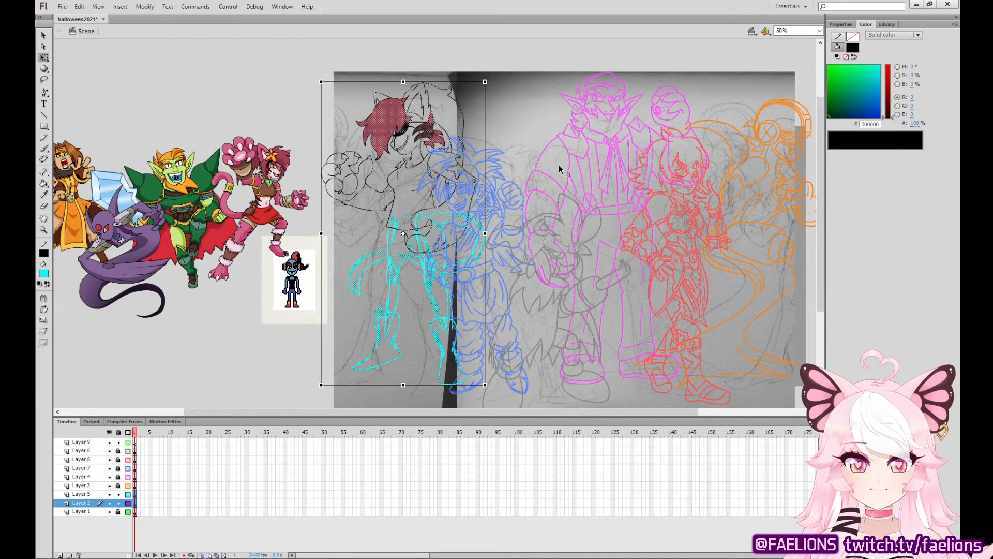
key(Down)
key(Down)
key(Down)
key(Down)
key(Left)
key(Left)
key(Left)
key(Left)
key(Left)
key(Left)
key(Left)
key(Left)
key(Left)
key(Left)
key(Left)
key(Left)
key(Left)
key(Left)
key(Left)
key(Left)
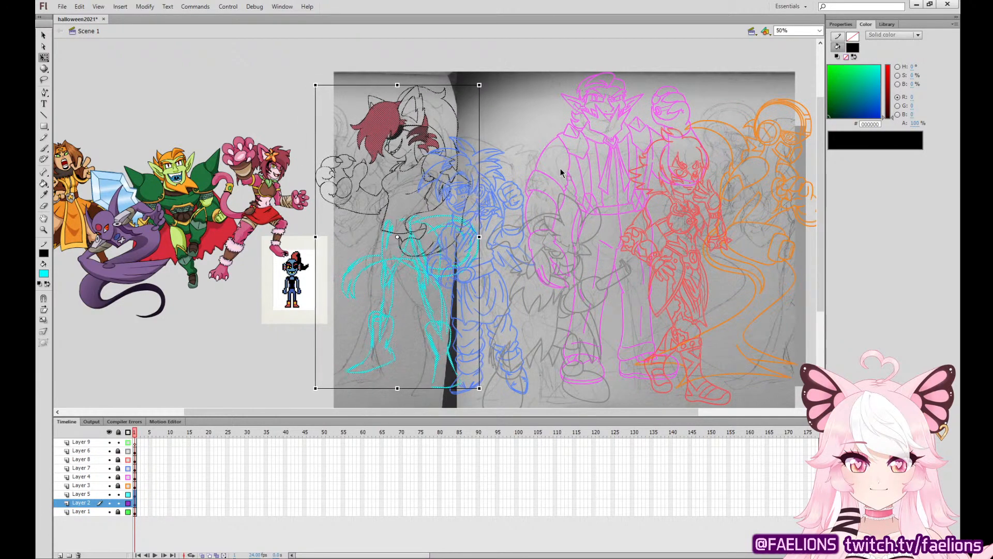
click(413, 309)
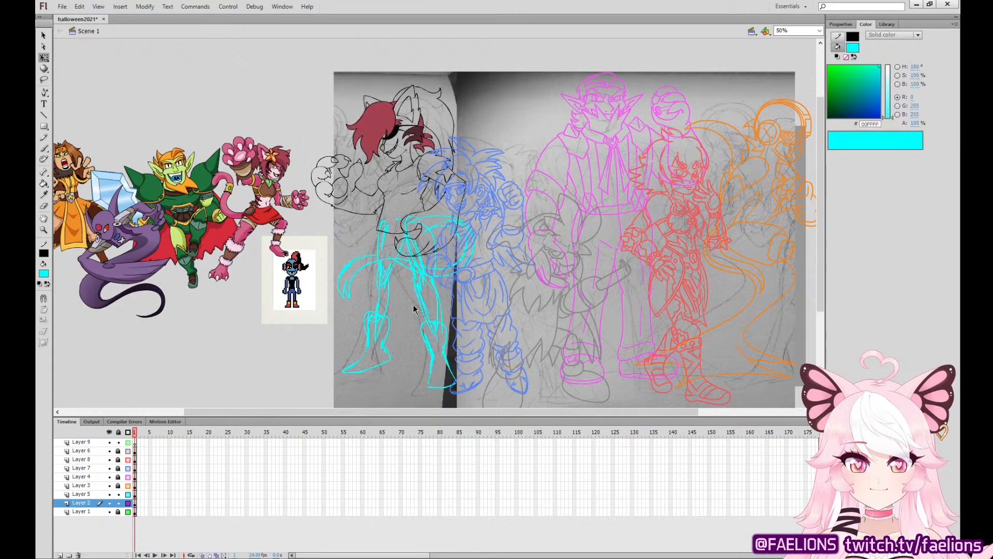
Activate Layer 5 and set the Brush colour back to black (000000) for inking the legs.
click(81, 494)
click(420, 309)
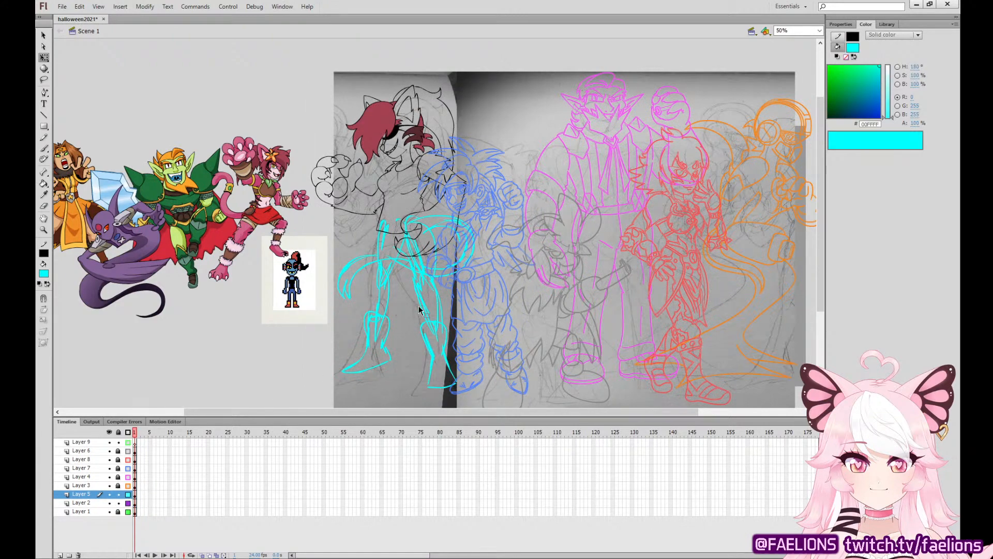
key(ctrl+=)
drag(336, 316, 696, 226)
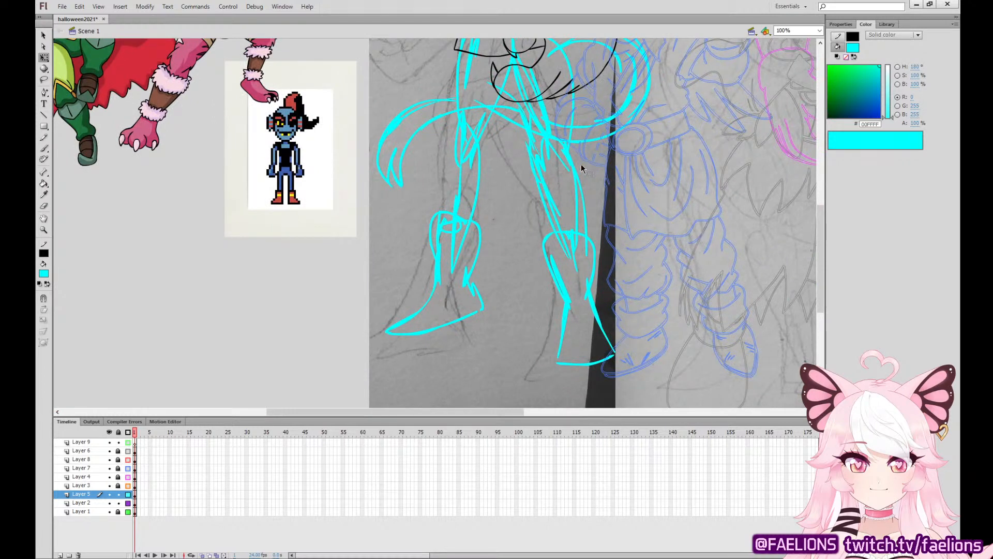
drag(582, 164, 521, 403)
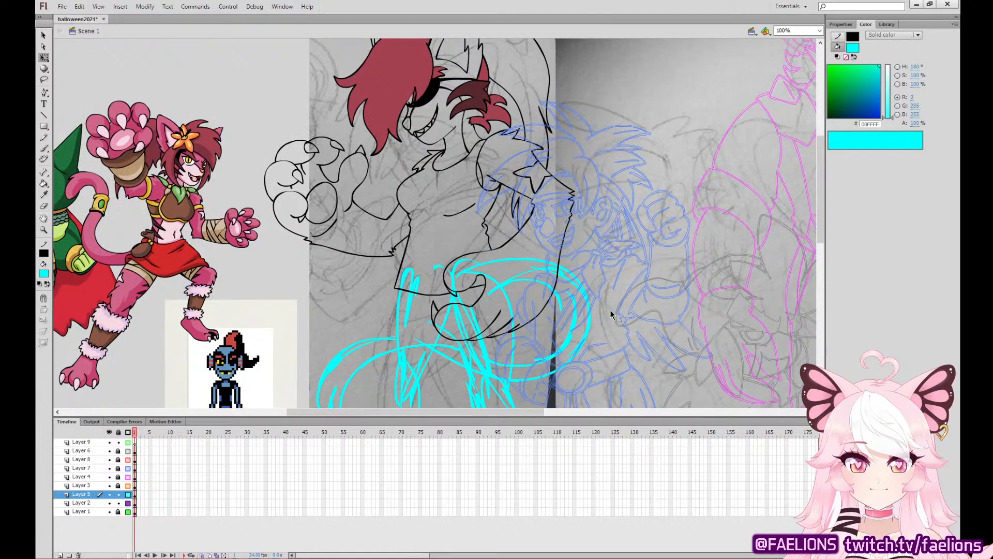
scroll(610, 300, down, 5)
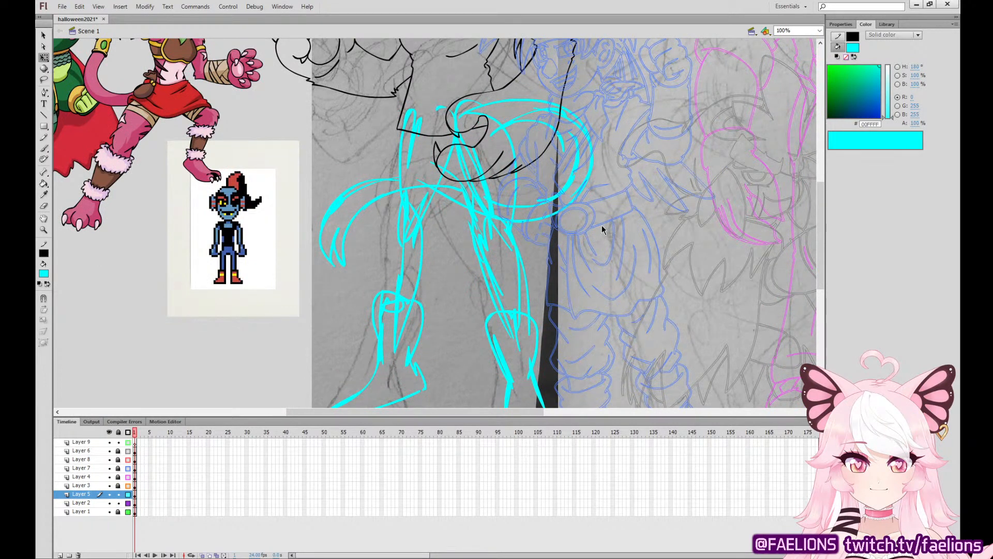
key(ctrl+minus)
key(ctrl+equal)
key(ctrl+equal)
mouse_move(582, 291)
mouse_down()
mouse_move(515, 121)
mouse_move(526, 156)
mouse_up()
click(44, 149)
click(60, 301)
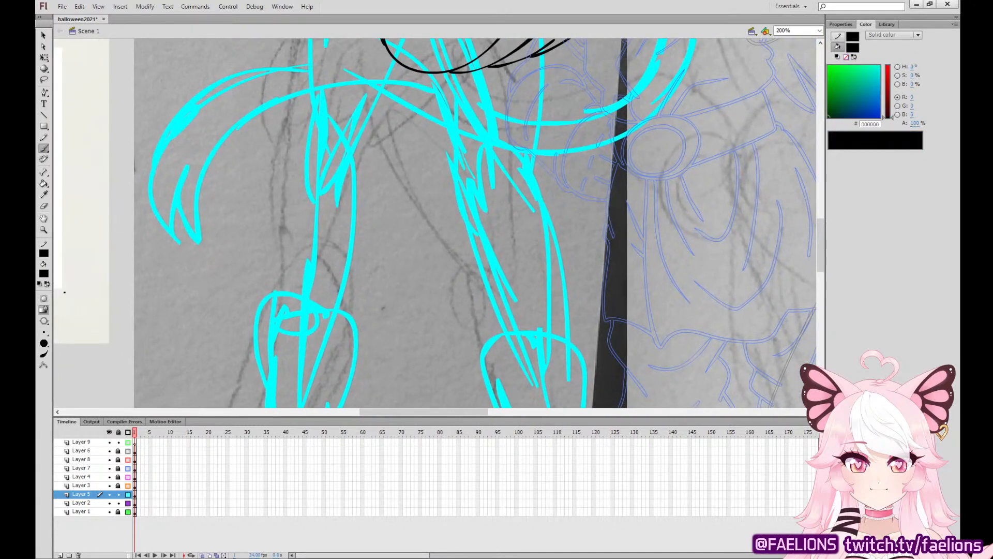
click(134, 492)
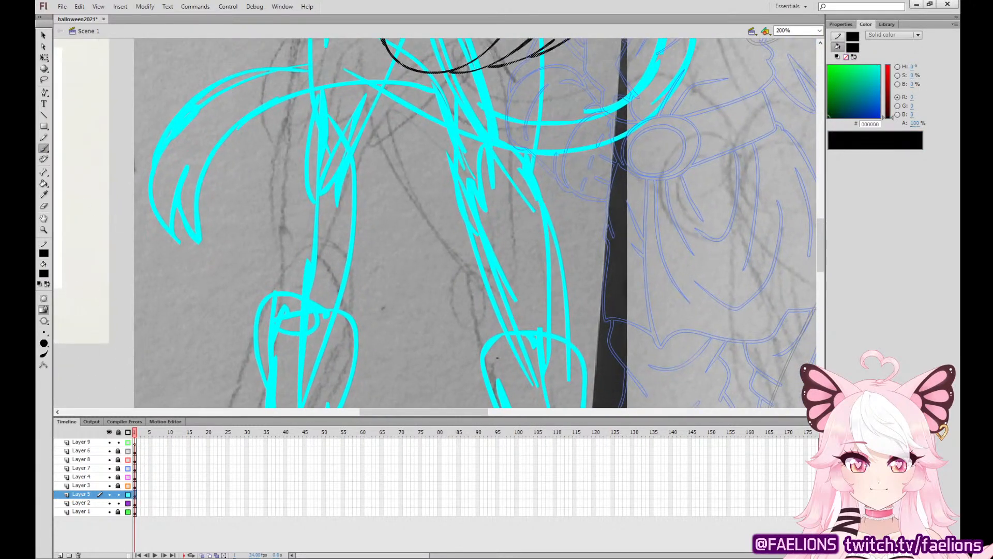
Ink the curved top edge of the right-hand boot's cuff, redoing the first stroke.
drag(490, 360, 580, 351)
key(ctrl+z)
drag(489, 360, 585, 352)
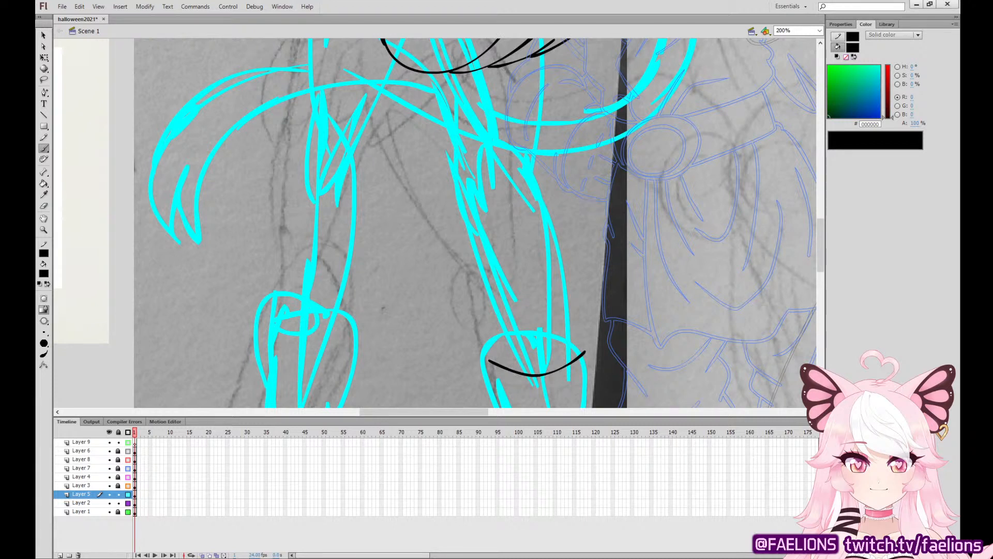
Ink the knee curves and both shin lines of the right-hand leg down to the boot cuff, redoing the first knee stroke.
drag(447, 123, 472, 179)
key(ctrl+z)
drag(442, 113, 469, 183)
mouse_move(524, 164)
mouse_down()
mouse_move(522, 127)
mouse_move(523, 165)
mouse_up()
drag(457, 172, 514, 369)
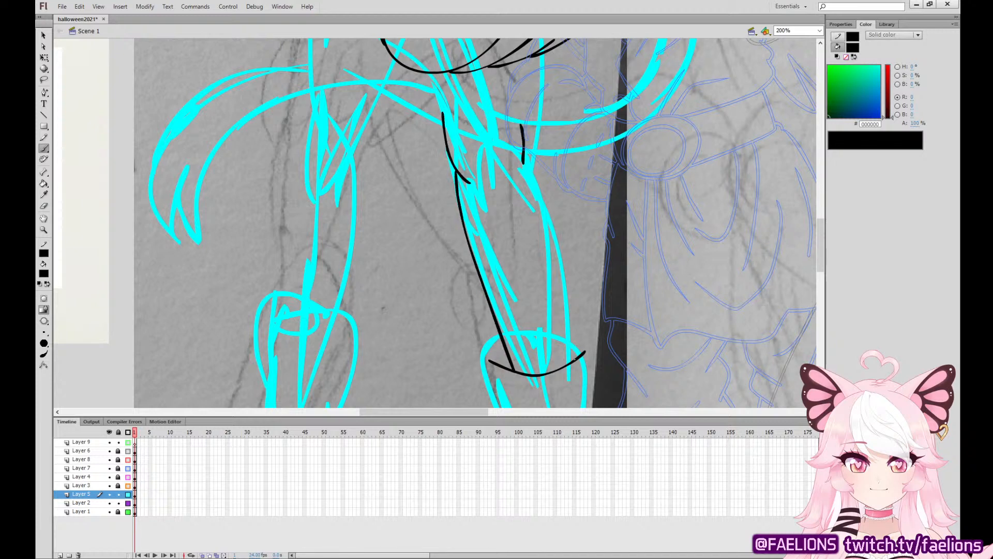
mouse_move(574, 360)
mouse_down()
mouse_move(563, 227)
mouse_move(531, 154)
mouse_move(616, 347)
mouse_up()
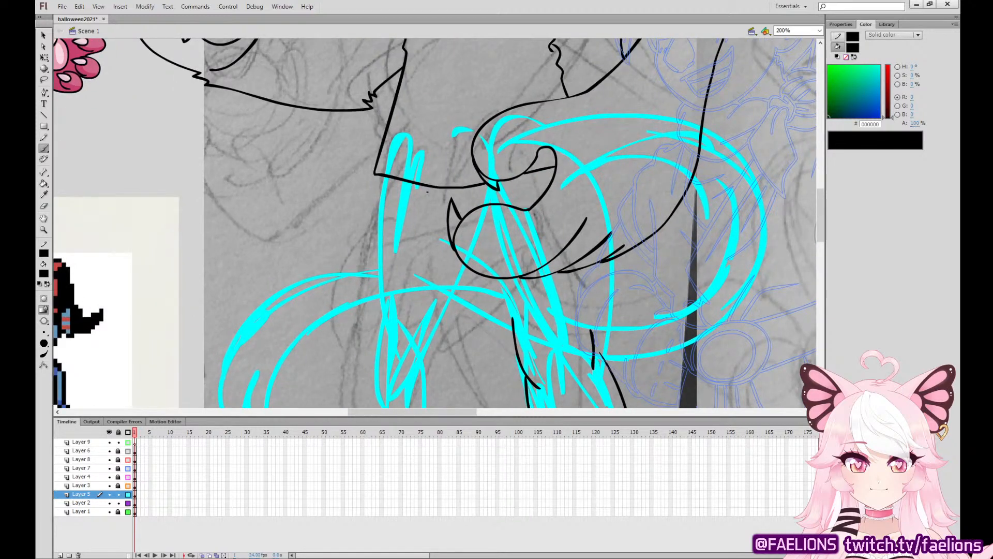
Ink the left-hand leg's outer thigh line from the shirt hem and its outer knee curve, redoing the failed thigh strokes.
drag(377, 177, 378, 347)
drag(522, 298, 544, 226)
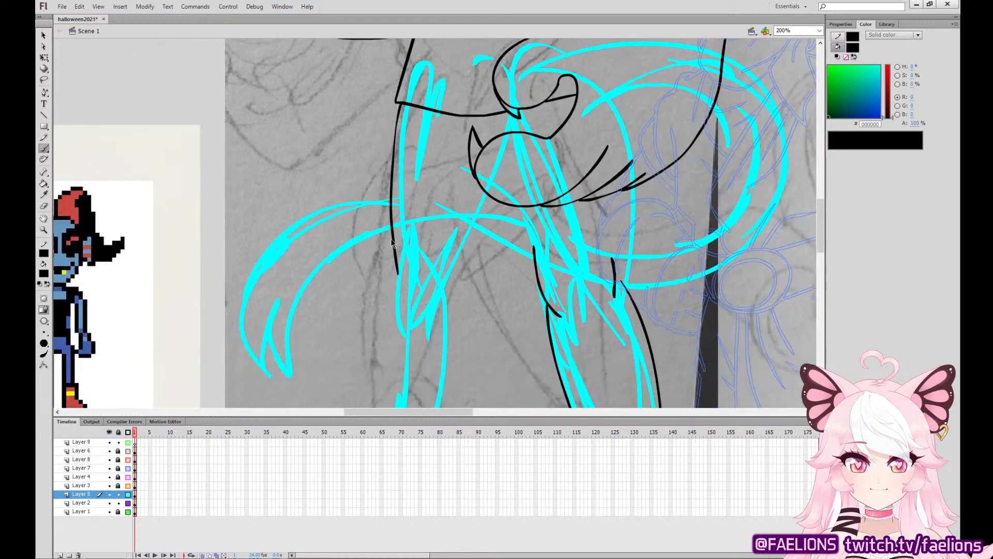
key(ctrl+z)
drag(399, 235, 400, 322)
mouse_move(401, 104)
mouse_down()
mouse_move(389, 249)
mouse_move(398, 135)
mouse_move(395, 241)
mouse_up()
key(ctrl+z)
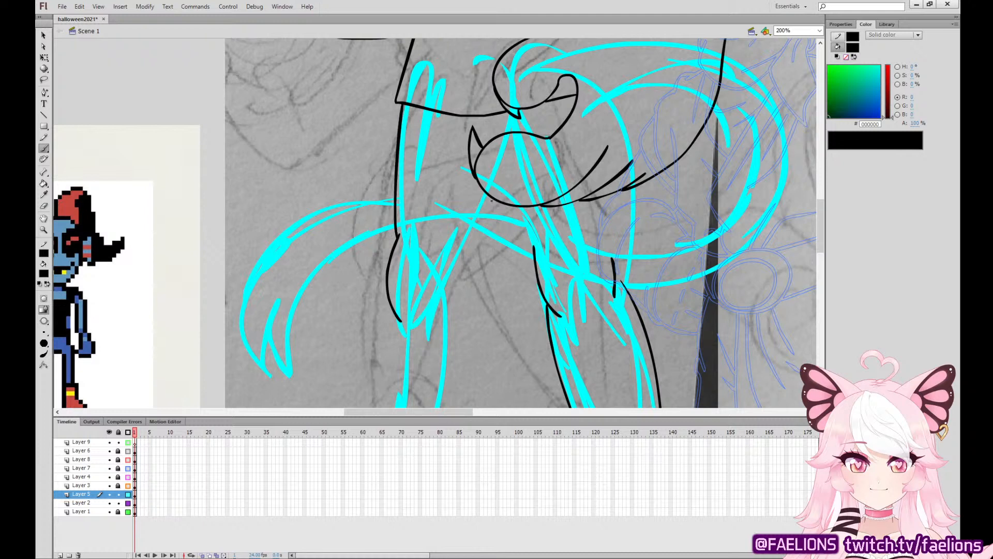
Ink both inner thigh lines below the curled shape at the hip, plus the short crotch line under the shirt hem.
drag(491, 200, 464, 277)
key(ctrl+z)
drag(494, 202, 468, 300)
key(ctrl+z)
drag(522, 207, 535, 251)
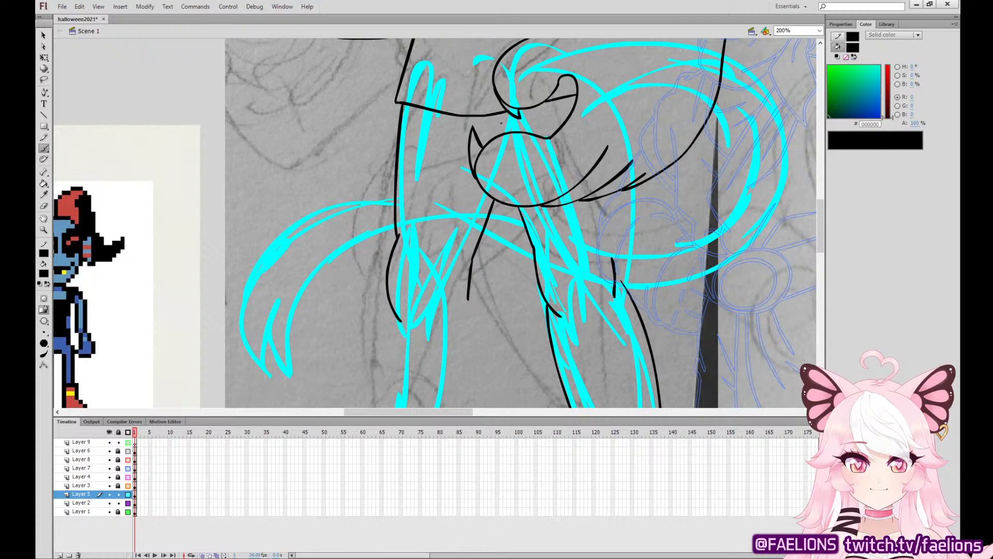
drag(498, 114, 502, 134)
key(ctrl+z)
Ink the right-hand leg's outer thigh line, redoing the failed strokes, and add the inner knee curve on the left-hand leg.
drag(621, 275, 621, 192)
drag(679, 164, 625, 279)
key(ctrl+z)
drag(547, 177, 527, 96)
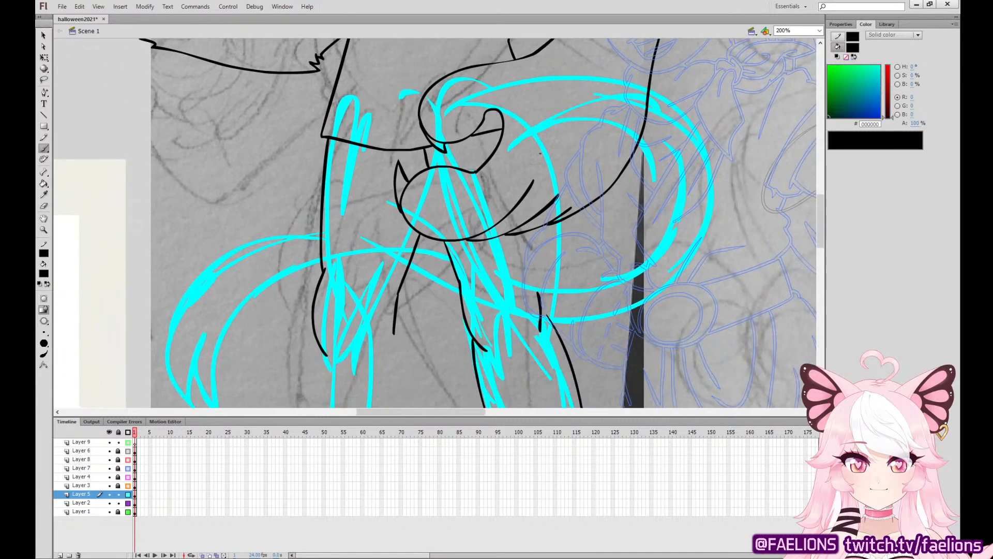
mouse_move(550, 227)
mouse_down()
mouse_move(547, 314)
mouse_move(543, 227)
mouse_up()
key(ctrl+z)
key(ctrl+z)
drag(382, 305, 367, 350)
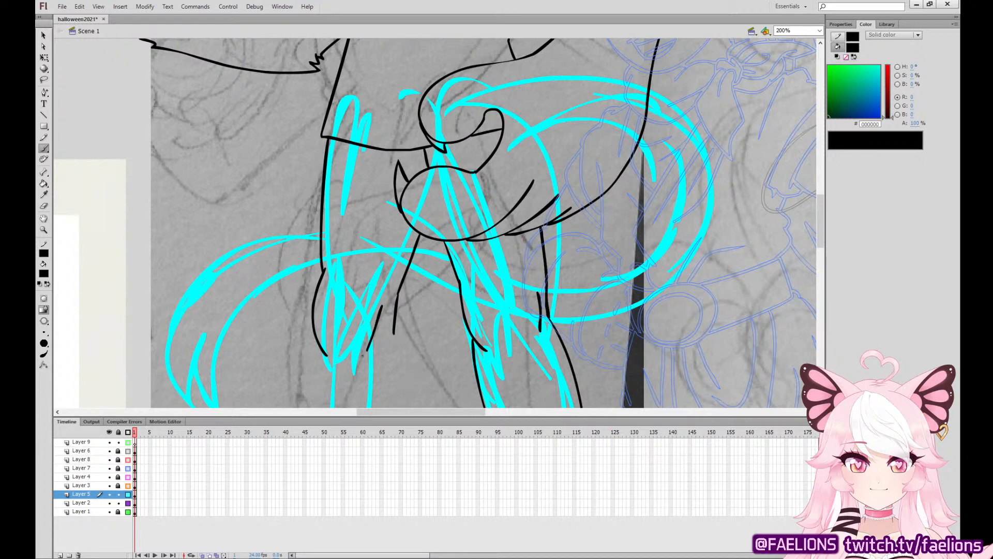
Ink the curved top edge of the left-hand boot's cuff, redoing the stroke until it sweeps wide enough.
drag(515, 339, 529, 111)
mouse_move(310, 270)
mouse_down()
mouse_move(384, 282)
mouse_move(404, 274)
mouse_move(387, 291)
mouse_up()
key(ctrl+z)
key(ctrl+z)
drag(313, 270, 406, 282)
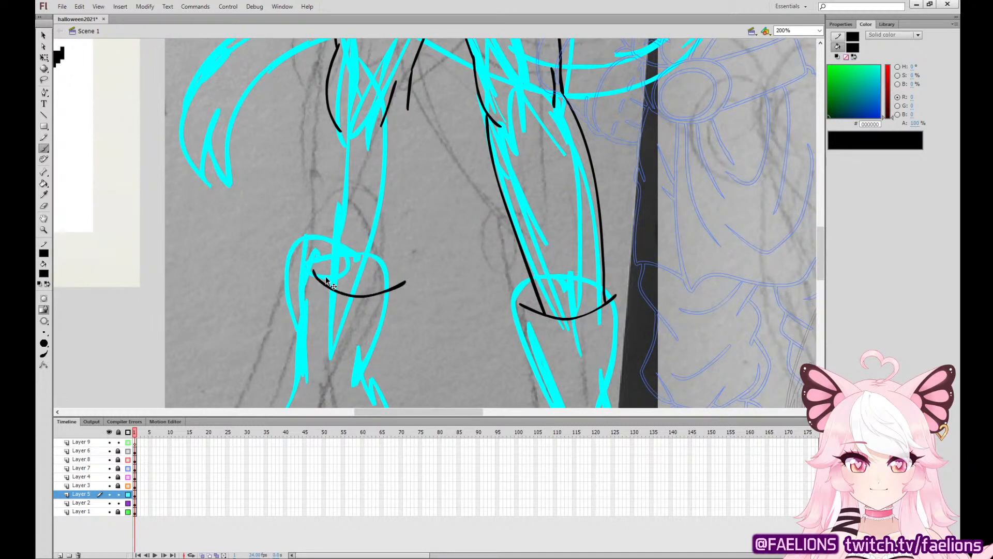
key(ctrl+z)
drag(313, 272, 403, 285)
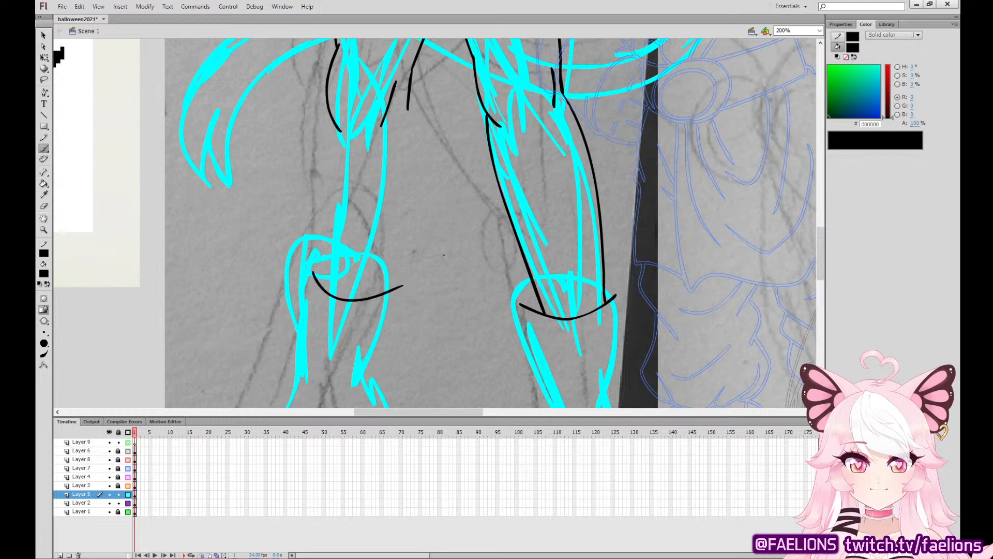
key(ctrl+z)
drag(311, 275, 425, 283)
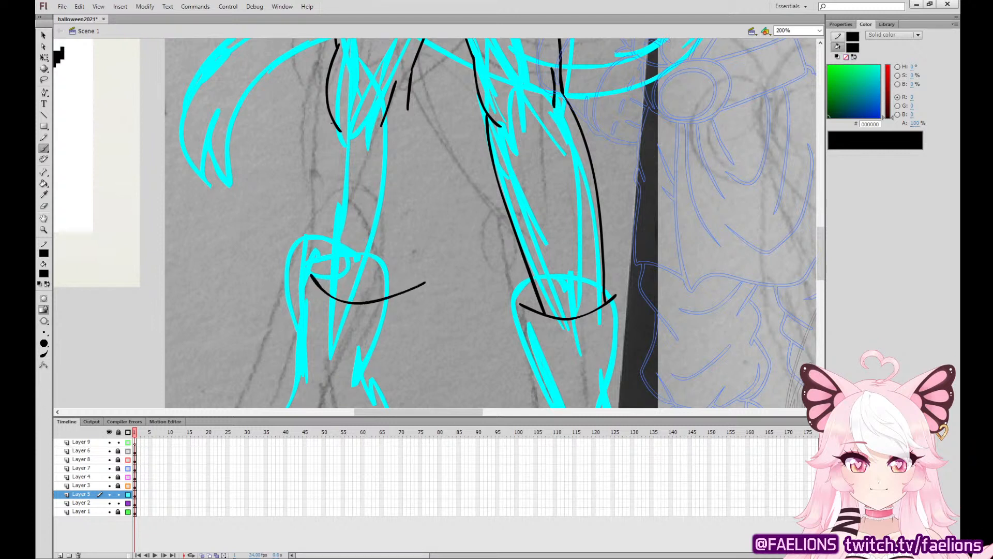
Ink both shin lines of the left-hand leg down to its boot cuff, and erase the overshooting ends of both cuff curves.
drag(337, 125, 329, 296)
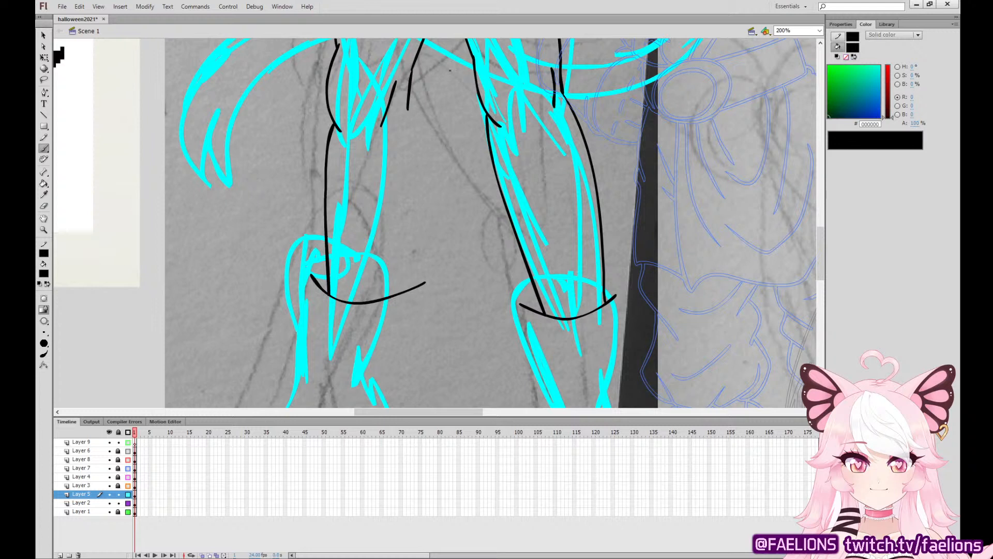
mouse_move(408, 109)
mouse_down()
mouse_move(415, 199)
mouse_move(393, 292)
mouse_move(410, 290)
mouse_up()
key(e)
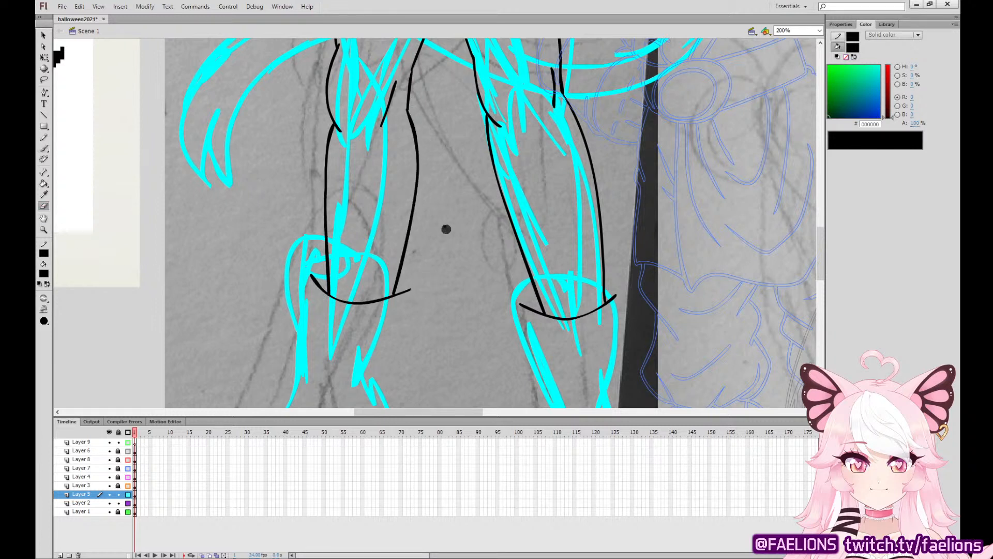
drag(313, 263, 312, 285)
drag(519, 301, 528, 316)
key(b)
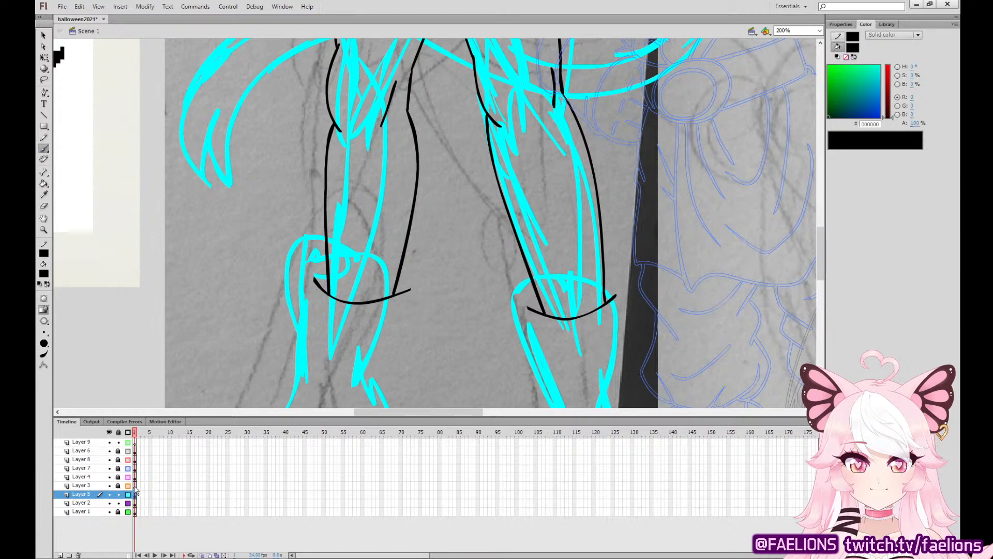
key(ctrl+a)
drag(619, 305, 636, 132)
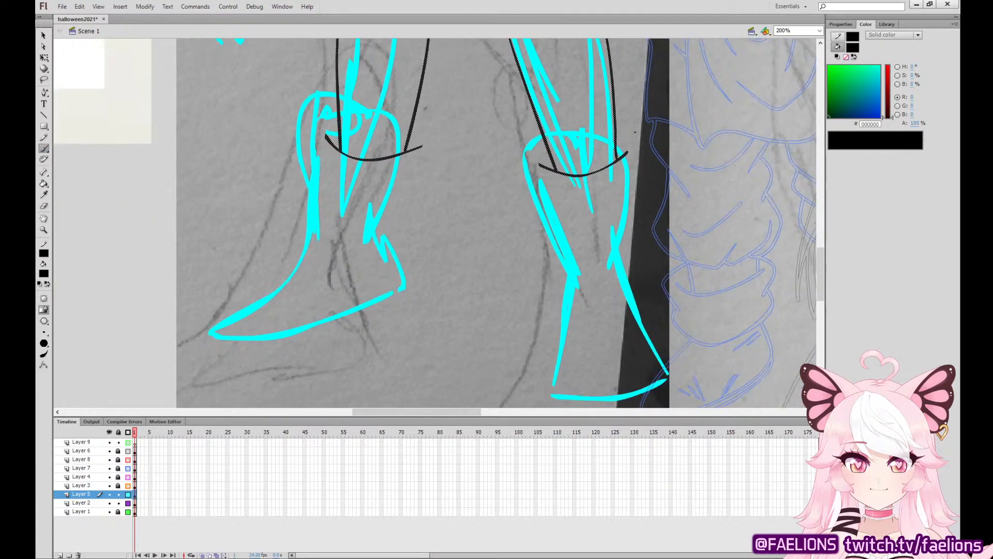
mouse_move(325, 109)
mouse_down()
mouse_move(368, 319)
mouse_move(545, 250)
mouse_move(457, 84)
mouse_move(426, 133)
mouse_move(416, 248)
mouse_move(349, 375)
mouse_move(508, 314)
mouse_move(507, 269)
mouse_up()
key(ctrl+z)
mouse_move(435, 132)
mouse_down()
mouse_move(404, 176)
mouse_move(420, 259)
mouse_move(345, 328)
mouse_move(356, 379)
mouse_move(501, 329)
mouse_move(527, 148)
mouse_move(513, 139)
mouse_up()
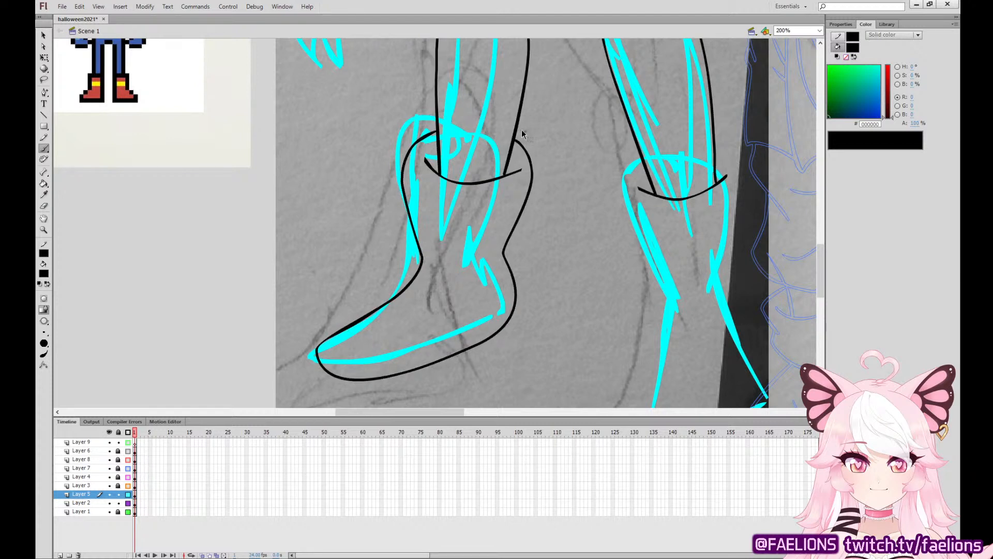
key(ctrl+z)
Ink both sides of the left-hand boot's shaft down to the ankle, plus the small inner curves at the cuff's ends.
mouse_move(435, 130)
mouse_down()
mouse_move(404, 160)
mouse_move(419, 257)
mouse_move(317, 344)
mouse_move(460, 348)
mouse_move(493, 255)
mouse_move(512, 237)
mouse_move(515, 136)
mouse_up()
key(ctrl+z)
key(ctrl+z)
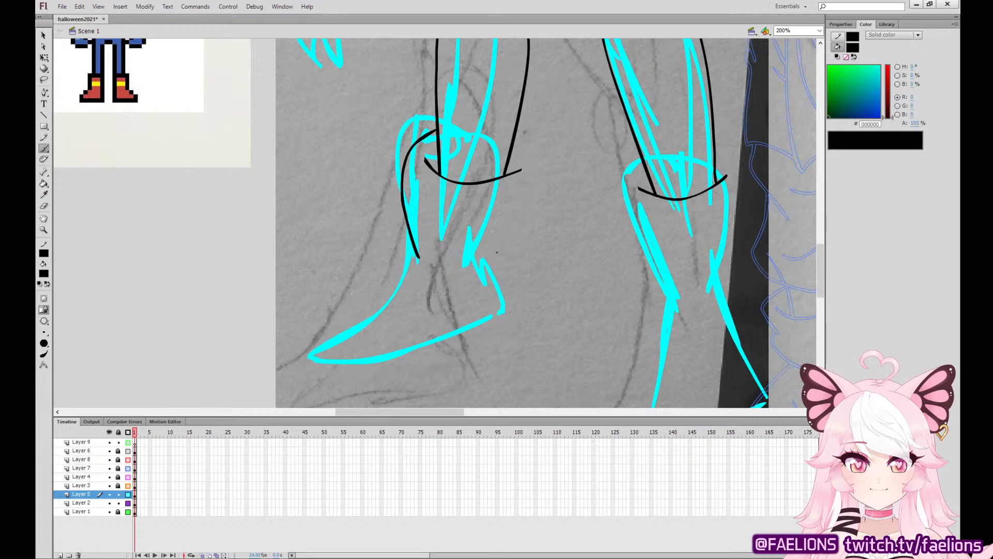
mouse_move(491, 263)
mouse_down()
mouse_move(523, 219)
mouse_move(515, 140)
mouse_move(512, 153)
mouse_up()
drag(438, 144, 428, 164)
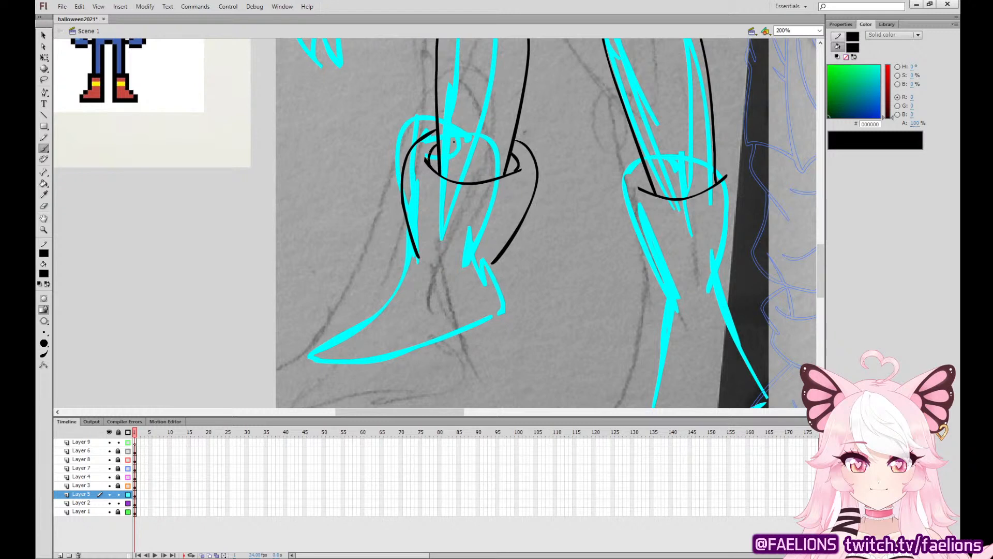
mouse_move(417, 257)
mouse_down()
mouse_move(340, 316)
mouse_move(347, 364)
mouse_up()
key(ctrl+z)
mouse_move(418, 255)
mouse_down()
mouse_move(326, 321)
mouse_move(354, 363)
mouse_move(497, 317)
mouse_move(503, 285)
mouse_up()
key(ctrl+z)
Ink the left-hand boot's foot with a rounded instep, curved toe edge and heel, and shorten the instep line's inner end.
drag(346, 180, 754, 427)
drag(750, 378, 341, 116)
mouse_move(418, 225)
mouse_down()
mouse_move(323, 299)
mouse_move(361, 293)
mouse_move(442, 343)
mouse_move(530, 288)
mouse_move(530, 269)
mouse_up()
key(ctrl+z)
mouse_move(507, 222)
mouse_down()
mouse_move(525, 264)
mouse_move(489, 328)
mouse_move(410, 346)
mouse_move(310, 299)
mouse_move(428, 258)
mouse_move(431, 236)
mouse_move(415, 236)
mouse_up()
key(ctrl+z)
key(ctrl+z)
key(ctrl+z)
key(ctrl+z)
key(v)
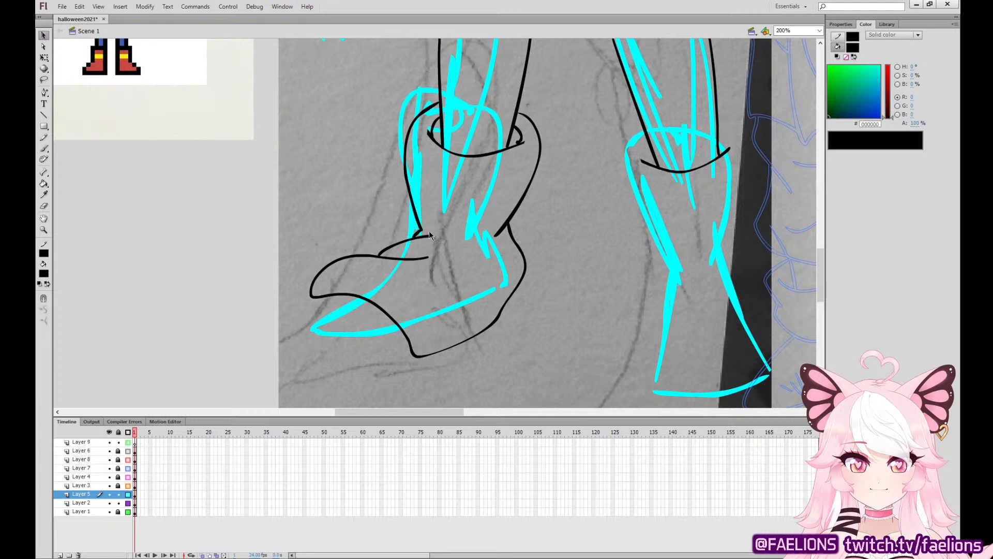
drag(428, 257, 417, 260)
Ink three pointed claws at the front of the left-hand foot and the curved toe lines around them.
click(44, 148)
mouse_move(370, 329)
mouse_down()
mouse_move(337, 352)
mouse_move(333, 323)
mouse_move(297, 335)
mouse_move(312, 311)
mouse_up()
mouse_move(370, 304)
mouse_down()
mouse_move(359, 335)
mouse_move(418, 333)
mouse_up()
drag(340, 296, 325, 328)
key(ctrl+z)
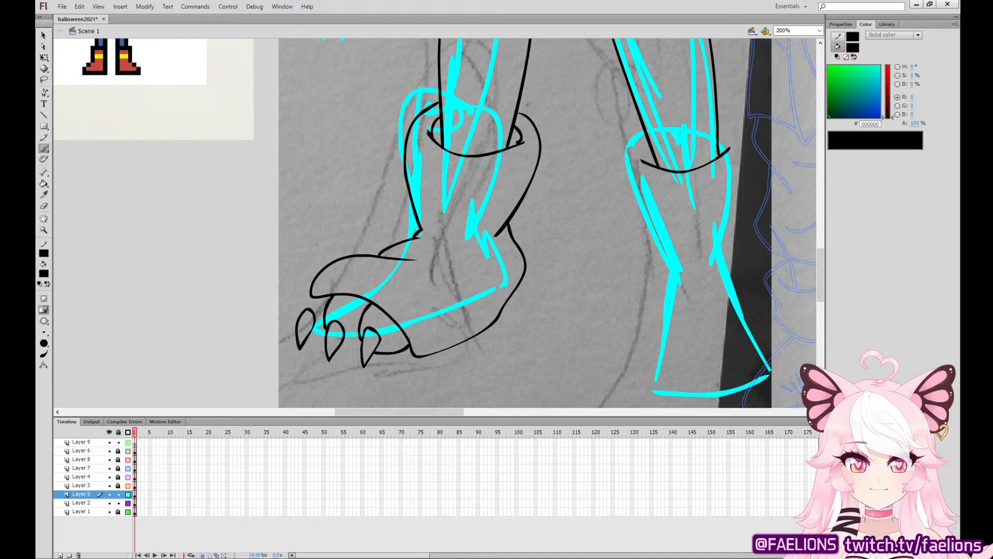
key(ctrl+z)
mouse_move(334, 294)
mouse_down()
mouse_move(326, 329)
mouse_move(362, 345)
mouse_up()
key(ctrl+z)
Remove the outer end of the left-hand foot's toe edge and ink the outermost toe around its claw.
click(44, 35)
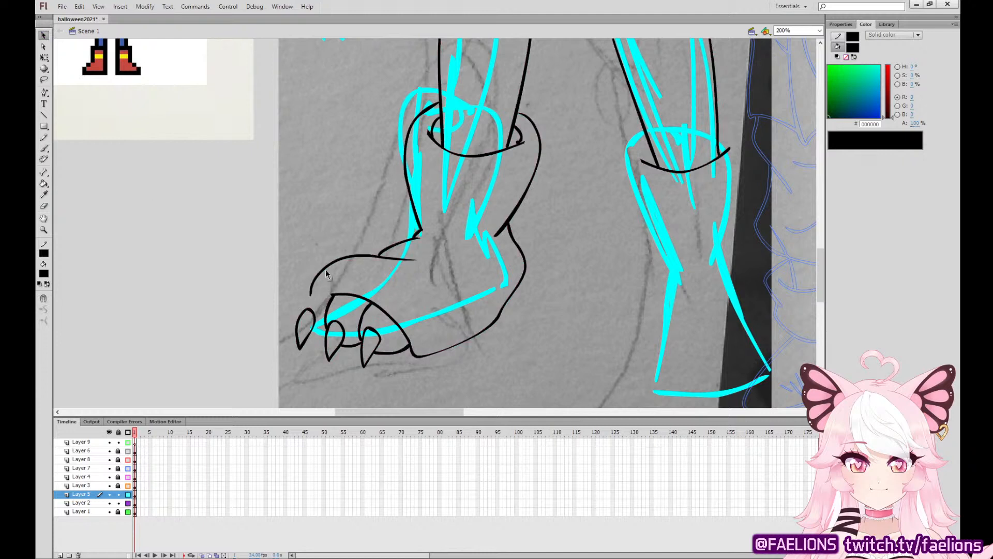
key(b)
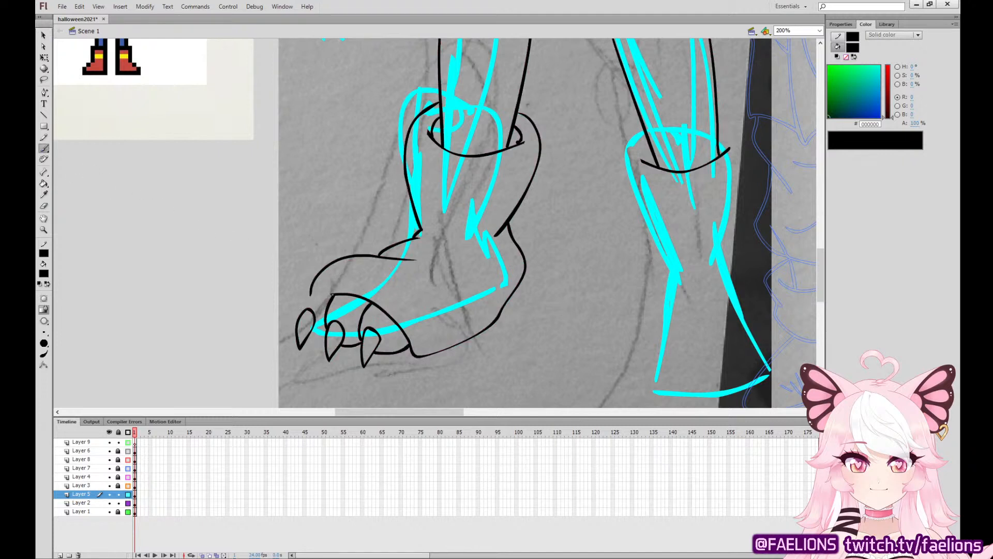
mouse_move(332, 295)
mouse_down()
mouse_move(309, 298)
mouse_move(299, 313)
mouse_move(306, 300)
mouse_move(303, 311)
mouse_move(326, 335)
mouse_move(316, 336)
mouse_move(326, 335)
mouse_up()
key(ctrl+z)
key(ctrl+z)
key(ctrl+z)
Ink the sole's edge under the left-hand foot, redoing the stroke so it runs from the toes up the heel.
mouse_move(310, 335)
mouse_down()
mouse_move(311, 351)
mouse_move(350, 373)
mouse_move(421, 366)
mouse_move(495, 334)
mouse_move(505, 308)
mouse_up()
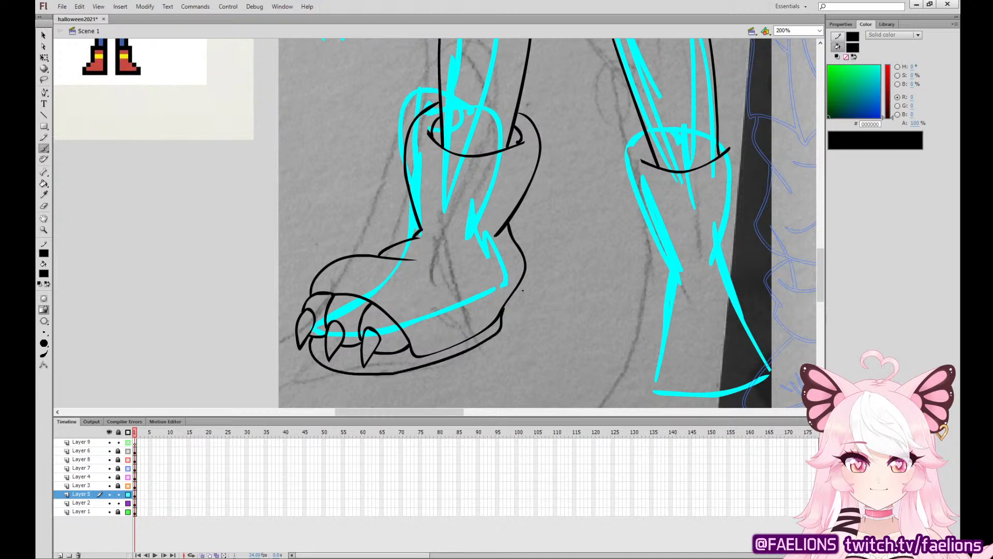
key(ctrl+z)
mouse_move(312, 338)
mouse_down()
mouse_move(339, 372)
mouse_move(397, 373)
mouse_move(472, 353)
mouse_move(497, 337)
mouse_move(519, 297)
mouse_move(516, 239)
mouse_up()
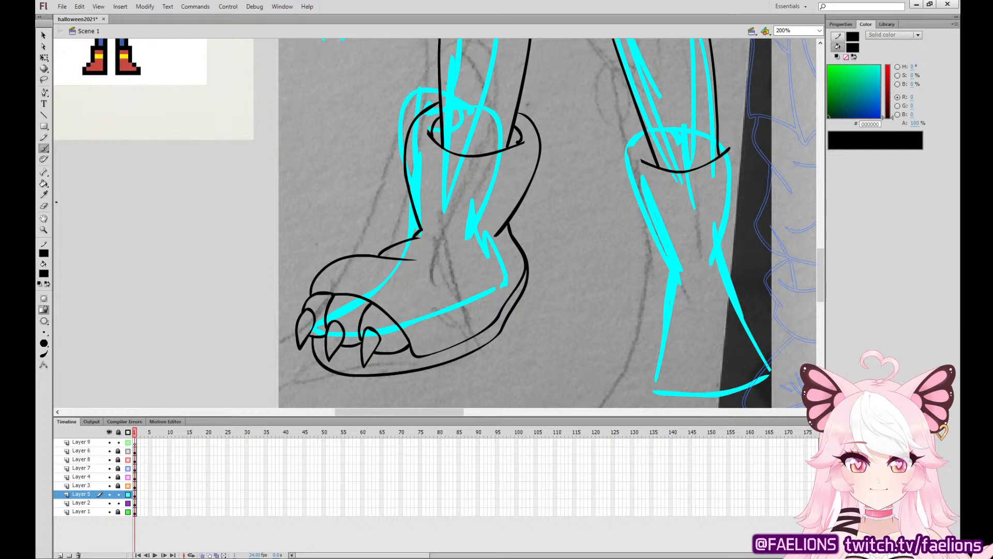
Fill the two small openings inside the left-hand boot's cuff with black.
key(k)
click(435, 129)
click(514, 135)
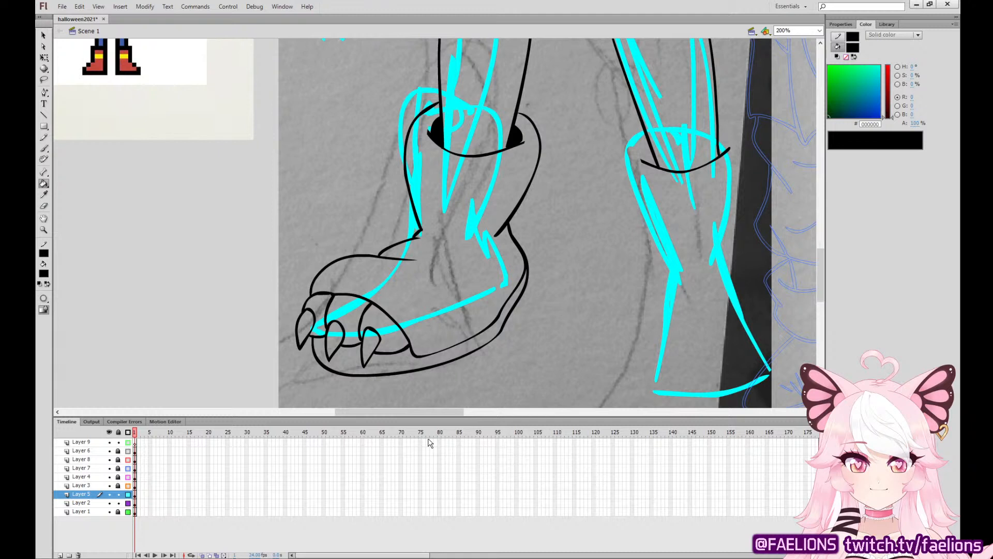
Ink both sides of the right-hand boot's shaft from the cuff down to the ankle.
click(44, 149)
drag(688, 263, 619, 257)
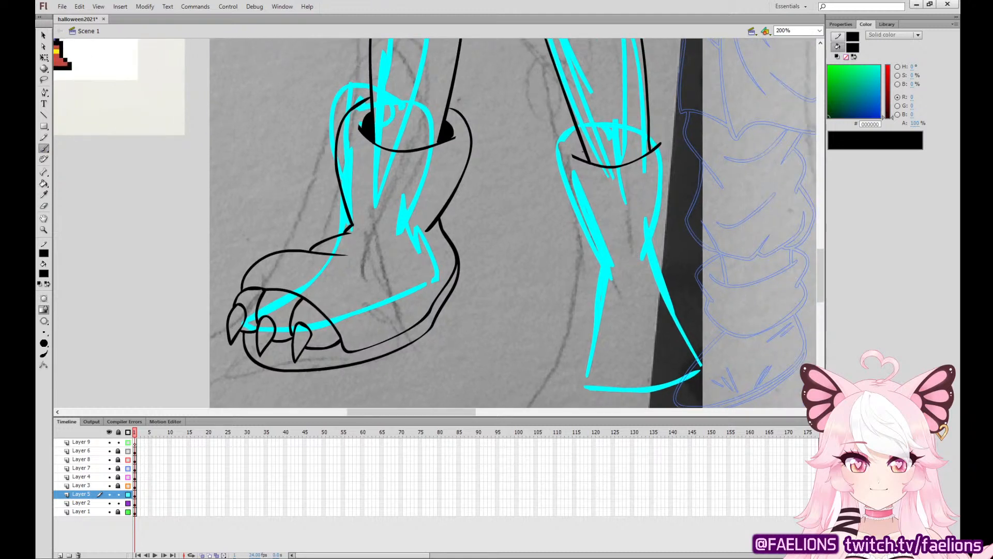
mouse_move(575, 125)
mouse_down()
mouse_move(558, 142)
mouse_move(592, 250)
mouse_up()
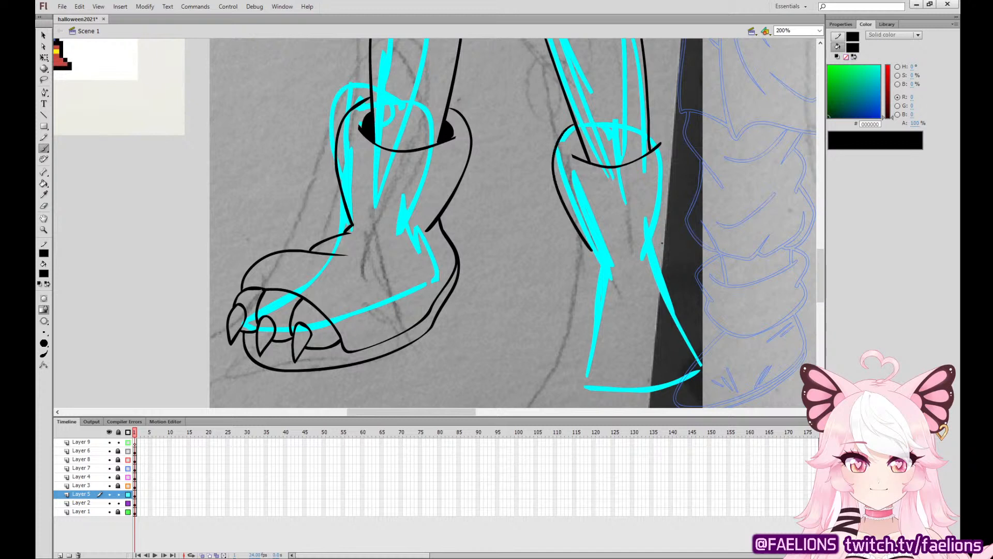
mouse_move(662, 243)
mouse_down()
mouse_move(674, 135)
mouse_move(653, 117)
mouse_move(665, 232)
mouse_move(678, 168)
mouse_move(649, 118)
mouse_up()
key(ctrl+z)
Ink the right-hand boot's rounded foot with its arched toe edge, and join it to the shaft with short ankle lines.
mouse_move(595, 288)
mouse_down()
mouse_move(563, 378)
mouse_move(571, 386)
mouse_move(595, 349)
mouse_move(668, 325)
mouse_move(715, 352)
mouse_move(721, 340)
mouse_move(700, 291)
mouse_move(673, 278)
mouse_up()
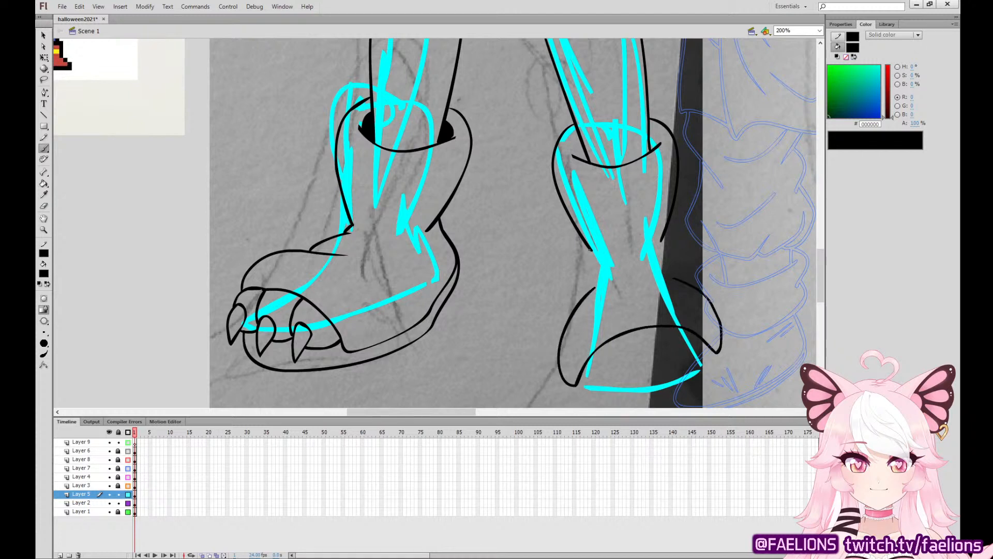
drag(590, 249, 576, 305)
drag(662, 240, 690, 283)
key(ctrl+z)
drag(663, 240, 693, 283)
Ink three small claws along the front of the right-hand foot.
mouse_move(599, 363)
mouse_down()
mouse_move(608, 396)
mouse_move(598, 365)
mouse_move(651, 385)
mouse_move(653, 357)
mouse_move(710, 356)
mouse_move(702, 345)
mouse_move(699, 379)
mouse_move(701, 348)
mouse_up()
key(ctrl+z)
key(ctrl+z)
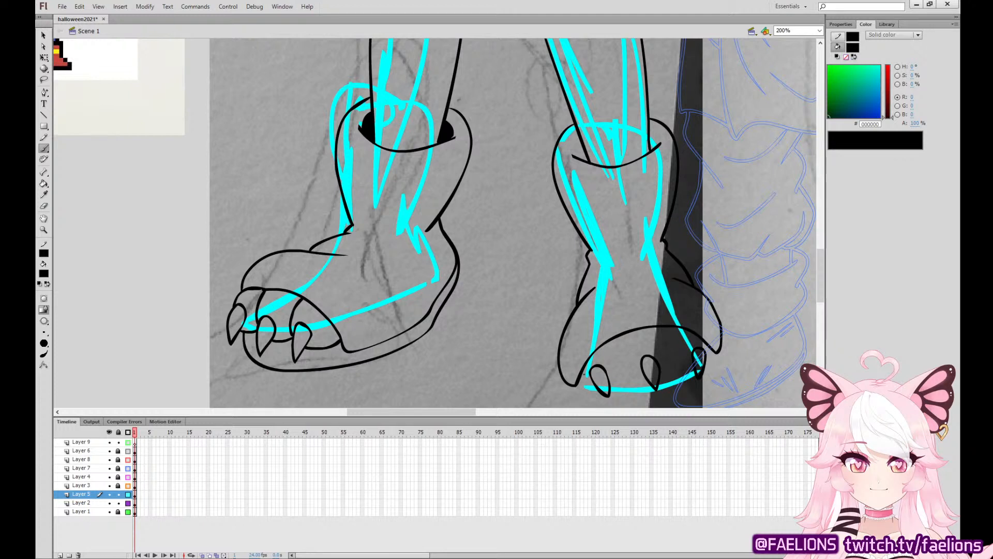
mouse_move(618, 337)
mouse_down()
mouse_move(617, 362)
mouse_move(647, 384)
mouse_up()
key(ctrl+z)
mouse_move(618, 336)
mouse_down()
mouse_move(625, 376)
mouse_move(649, 382)
mouse_move(665, 376)
mouse_move(673, 327)
mouse_up()
key(ctrl+z)
key(ctrl+z)
Adjust the right-hand foot's middle claw with Free Transform, and ink the middle toe and the toe edges beside the outer claws.
key(q)
click(653, 369)
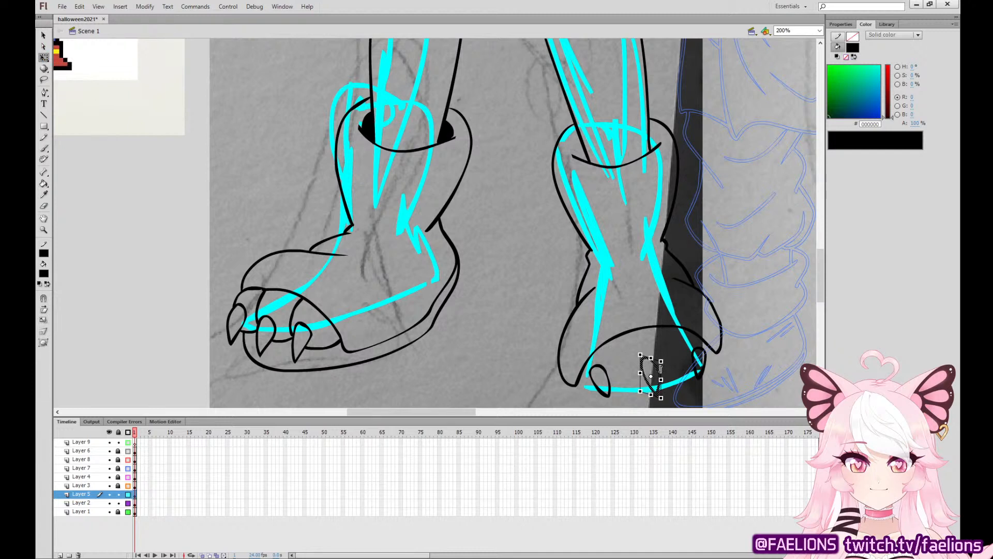
key(b)
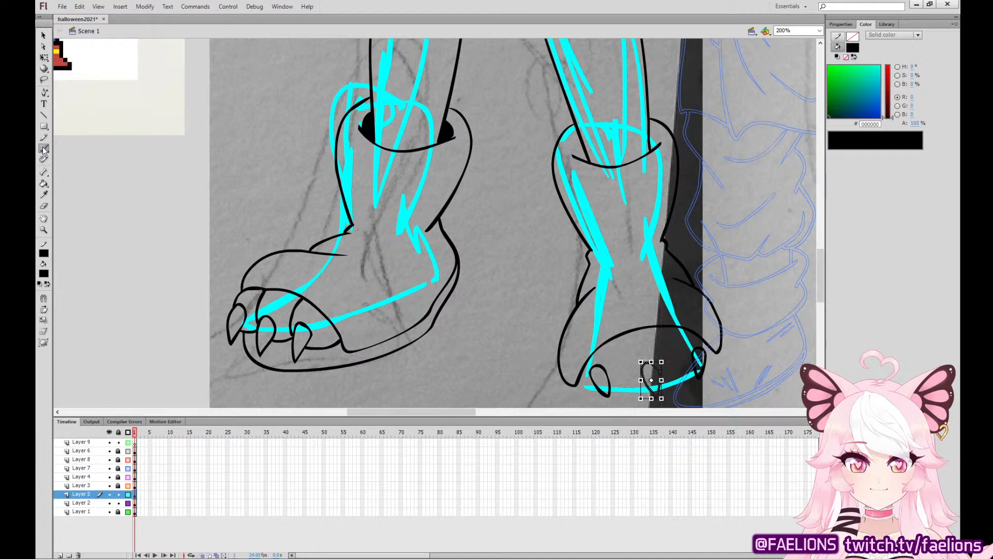
mouse_move(619, 338)
mouse_down()
mouse_move(621, 376)
mouse_move(642, 388)
mouse_move(674, 368)
mouse_move(664, 329)
mouse_up()
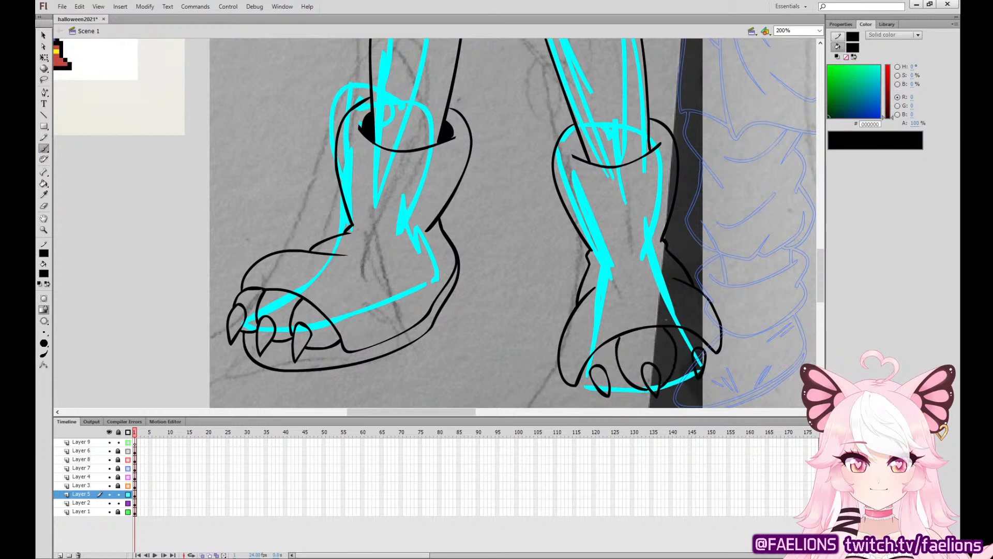
mouse_move(577, 381)
mouse_down()
mouse_move(595, 389)
mouse_move(624, 372)
mouse_up()
drag(705, 368, 715, 353)
Ink the sole's edge under the right-hand foot, redoing the stroke so it spans the whole foot.
drag(604, 355, 578, 286)
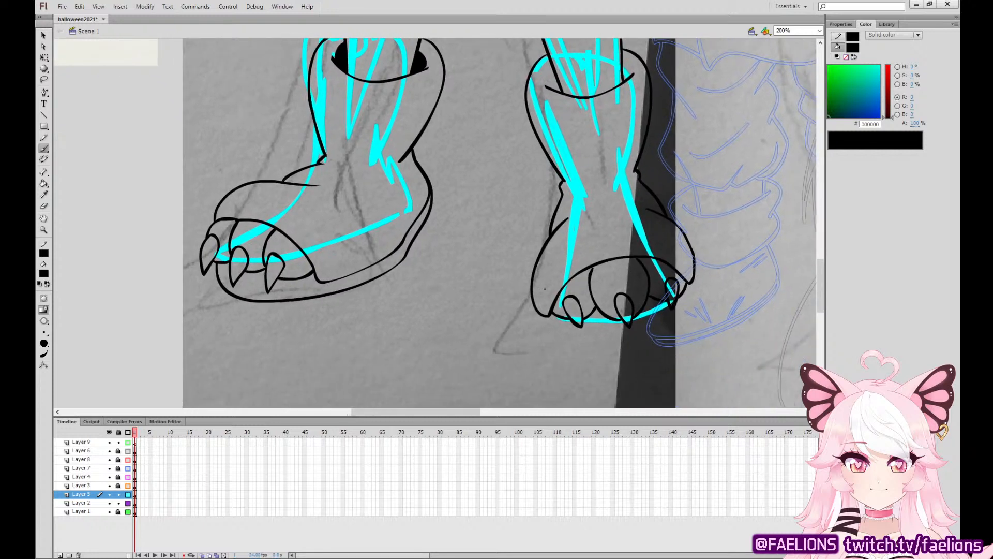
mouse_move(538, 313)
mouse_down()
mouse_move(564, 338)
mouse_move(613, 346)
mouse_move(675, 321)
mouse_up()
key(ctrl+z)
mouse_move(538, 314)
mouse_down()
mouse_move(582, 341)
mouse_move(635, 345)
mouse_move(673, 325)
mouse_move(693, 280)
mouse_up()
Ink two curved band lines around the shaft of each boot.
drag(712, 207, 705, 372)
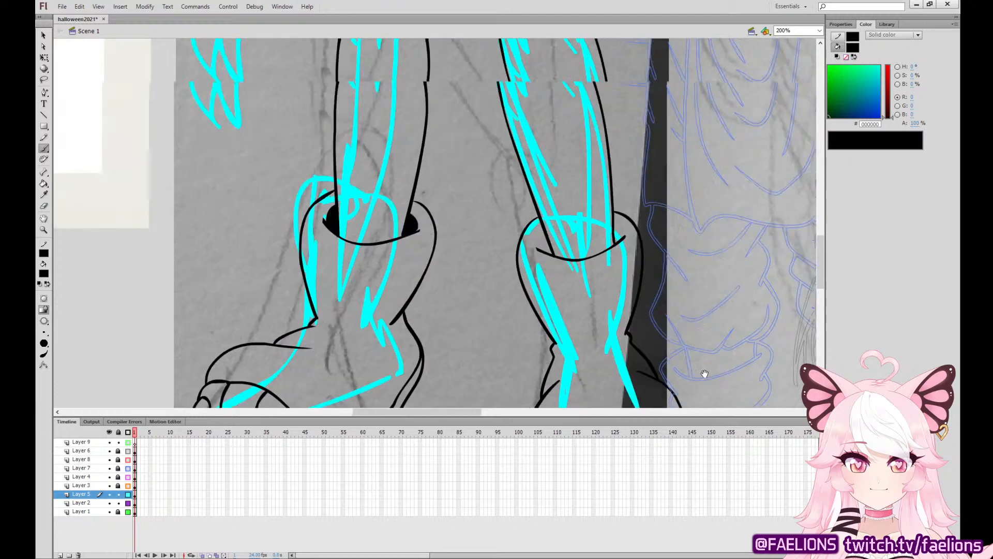
drag(705, 176, 791, 178)
mouse_move(389, 270)
mouse_down()
mouse_move(400, 283)
mouse_move(500, 282)
mouse_move(518, 260)
mouse_move(465, 282)
mouse_move(388, 262)
mouse_move(429, 299)
mouse_move(452, 298)
mouse_move(425, 301)
mouse_move(489, 304)
mouse_move(506, 287)
mouse_up()
key(ctrl+z)
key(ctrl+z)
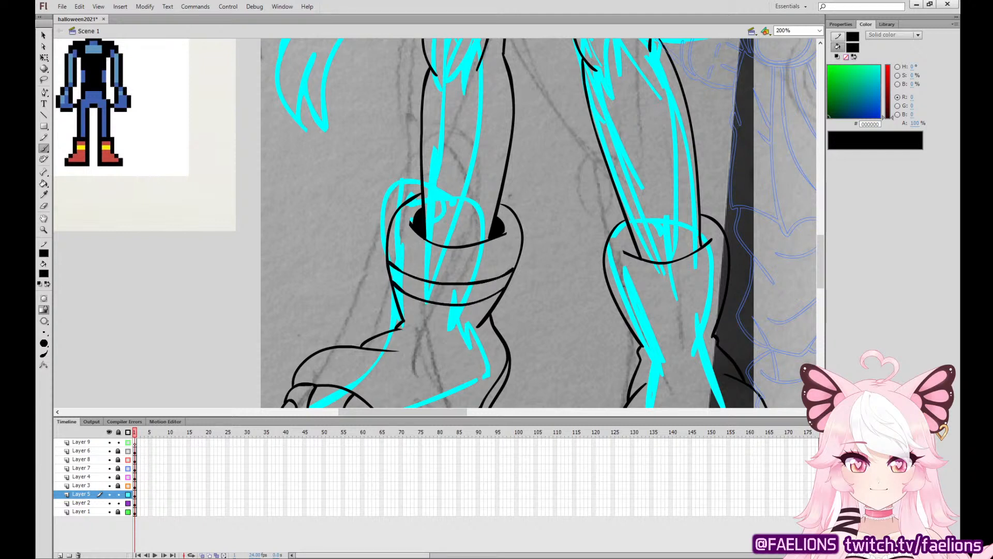
mouse_move(609, 284)
mouse_down()
mouse_move(658, 294)
mouse_move(645, 301)
mouse_move(729, 269)
mouse_up()
key(ctrl+z)
mouse_move(621, 317)
mouse_down()
mouse_move(654, 320)
mouse_move(724, 295)
mouse_up()
Ink the tail's lower edge where it passes between the thighs, redoing the failed strokes.
mouse_move(670, 149)
mouse_down()
mouse_move(664, 169)
mouse_move(698, 383)
mouse_move(714, 383)
mouse_up()
mouse_move(472, 173)
mouse_down()
mouse_move(363, 206)
mouse_move(335, 243)
mouse_move(324, 298)
mouse_move(373, 362)
mouse_move(366, 349)
mouse_move(393, 349)
mouse_move(379, 306)
mouse_move(423, 244)
mouse_move(477, 223)
mouse_up()
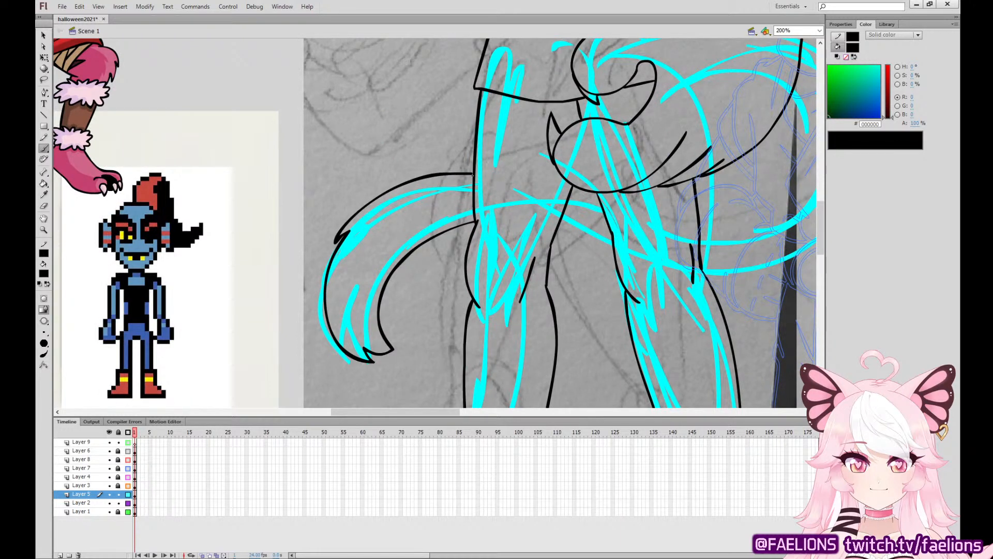
mouse_move(560, 225)
mouse_down()
mouse_move(614, 246)
mouse_move(559, 227)
mouse_up()
key(ctrl+z)
Ink the tail's short upper edge between the thighs below the hand, undoing the failed attempts.
key(ctrl+z)
Ink the outer and inner edges of the tail's large curl from the right-hand thigh up to the forearm.
key(ctrl+z)
drag(615, 252, 559, 227)
mouse_move(574, 188)
mouse_down()
mouse_move(603, 201)
mouse_move(575, 192)
mouse_move(603, 172)
mouse_move(604, 204)
mouse_move(575, 191)
mouse_move(581, 181)
mouse_move(600, 196)
mouse_move(569, 187)
mouse_up()
key(ctrl+z)
key(ctrl+z)
key(ctrl+z)
key(ctrl+z)
key(ctrl+z)
key(ctrl+z)
key(ctrl+z)
key(ctrl+z)
key(ctrl+z)
key(ctrl+z)
mouse_move(745, 290)
mouse_down()
mouse_move(715, 288)
mouse_move(580, 365)
mouse_move(663, 301)
mouse_move(677, 277)
mouse_up()
key(ctrl+z)
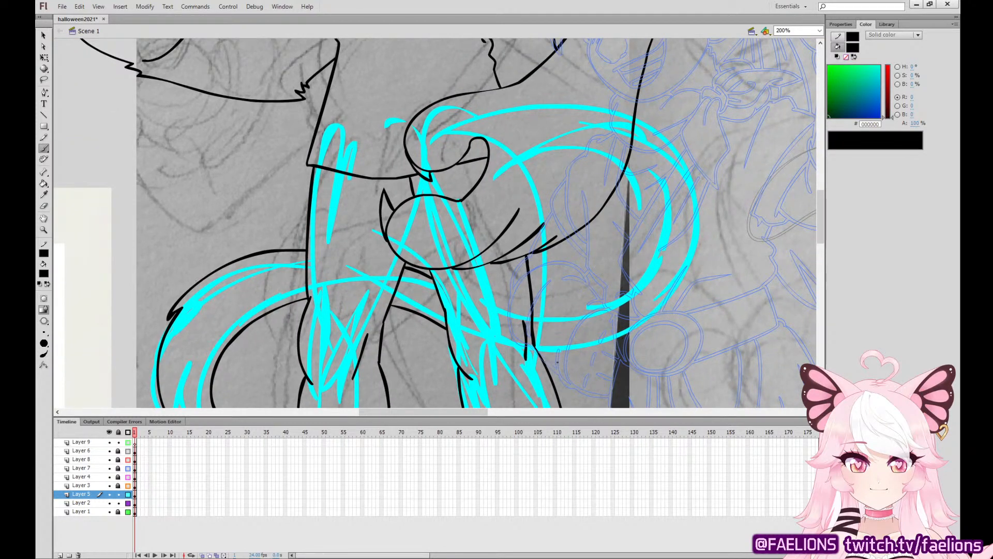
mouse_move(544, 365)
mouse_down()
mouse_move(601, 354)
mouse_move(681, 276)
mouse_move(695, 227)
mouse_move(689, 184)
mouse_move(634, 122)
mouse_up()
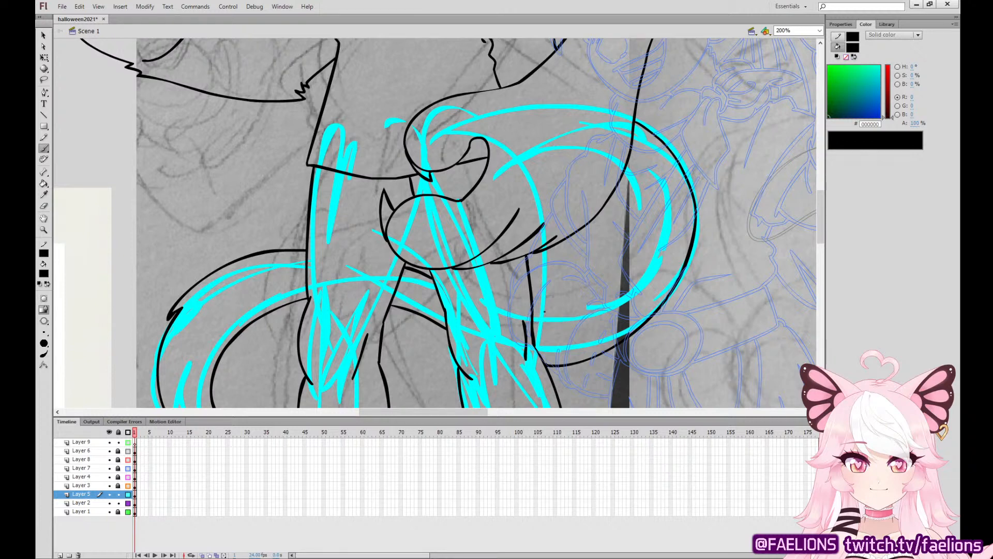
mouse_move(532, 318)
mouse_down()
mouse_move(560, 322)
mouse_move(608, 301)
mouse_up()
key(ctrl+z)
mouse_move(533, 318)
mouse_down()
mouse_move(559, 321)
mouse_move(611, 301)
mouse_move(645, 253)
mouse_move(643, 190)
mouse_move(625, 170)
mouse_up()
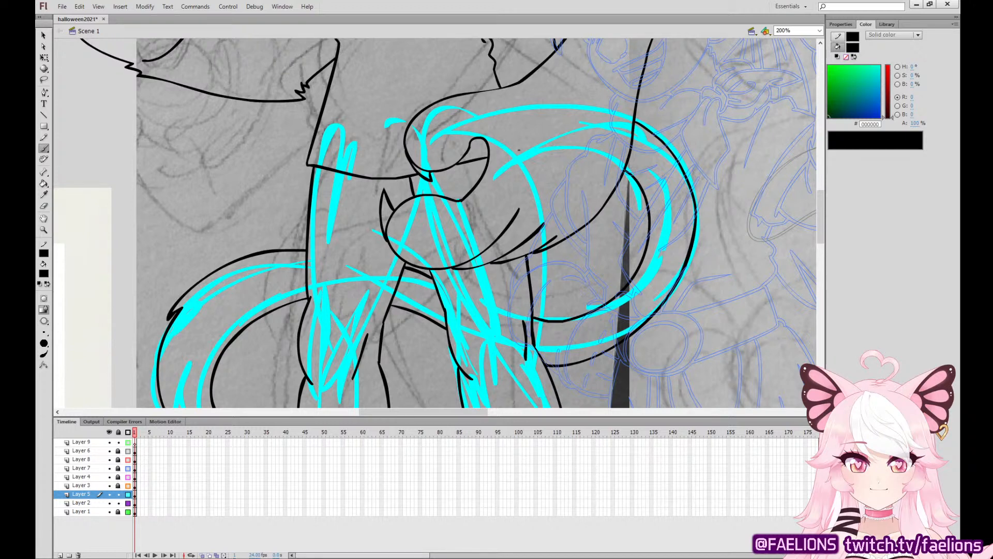
Sample the maroon hair colour from the finished cat character and fill the ponytail with it.
drag(454, 197, 796, 407)
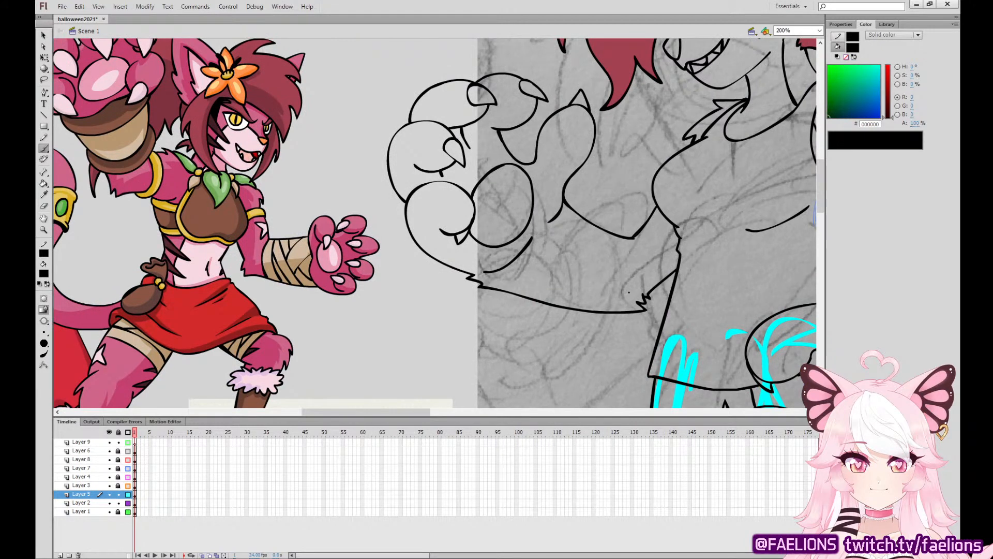
key(ctrl+minus)
drag(686, 280, 646, 321)
click(49, 198)
click(307, 189)
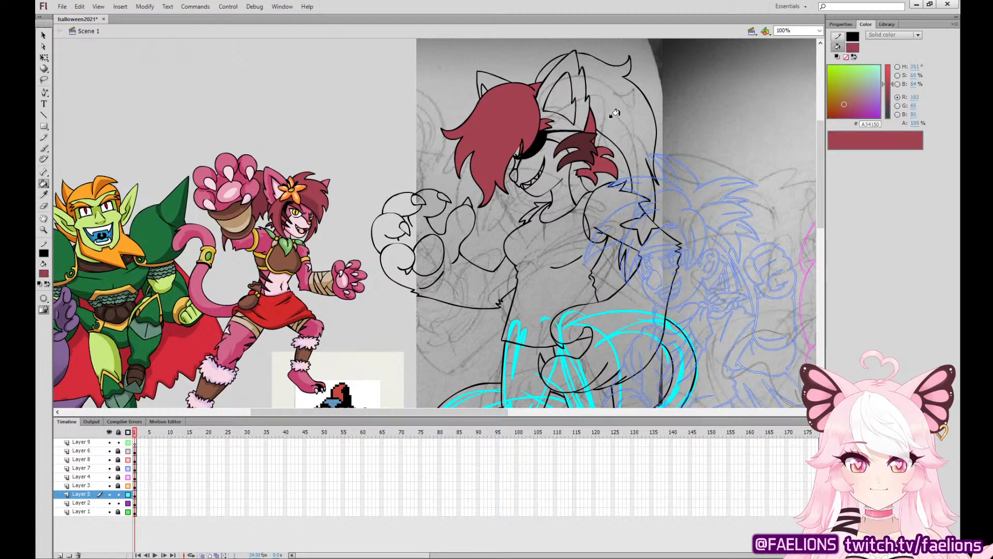
click(613, 101)
Sample the finished cat character's pink fur (D0668A) and fill the ears, side of the face, both arms and the raised paw.
click(44, 195)
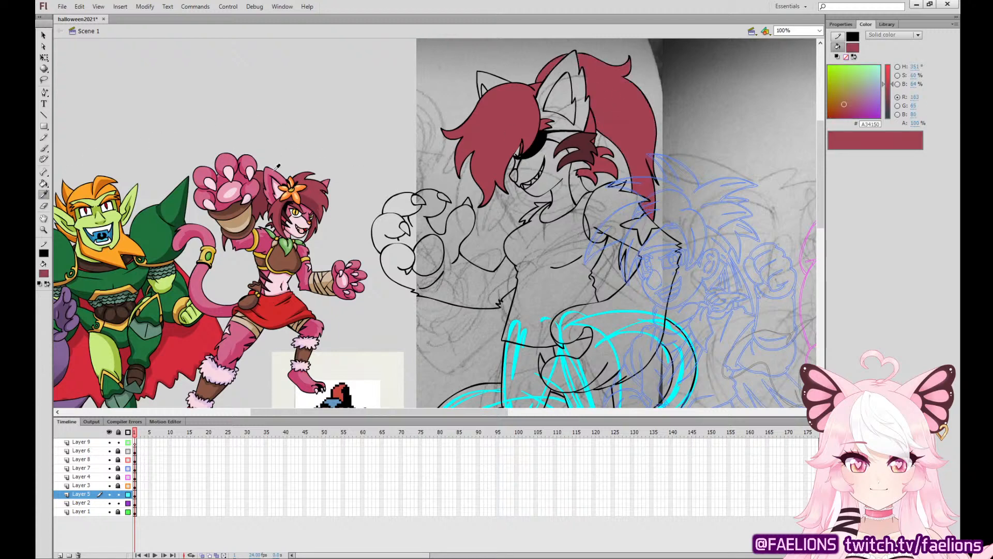
click(277, 167)
click(561, 90)
click(488, 81)
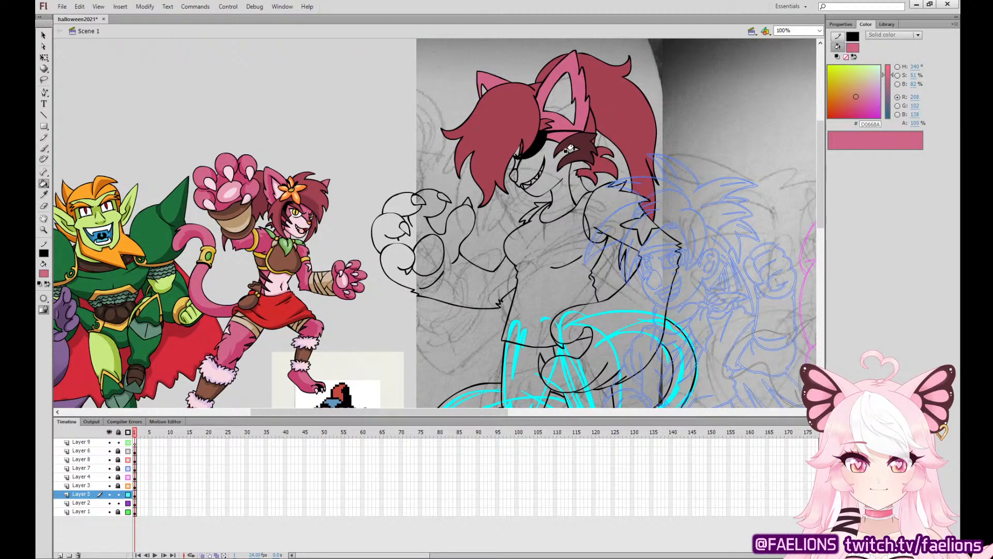
click(571, 151)
click(622, 198)
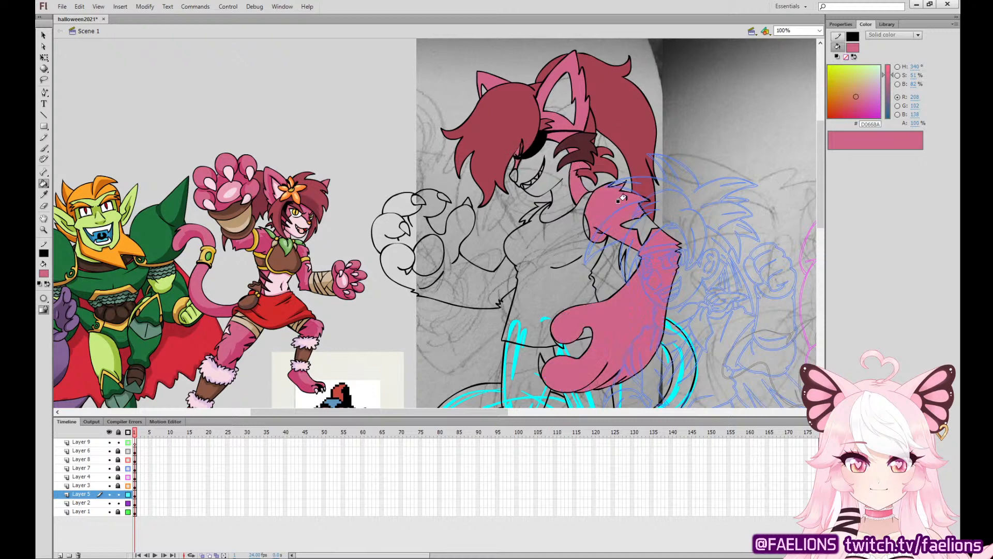
click(481, 267)
click(394, 206)
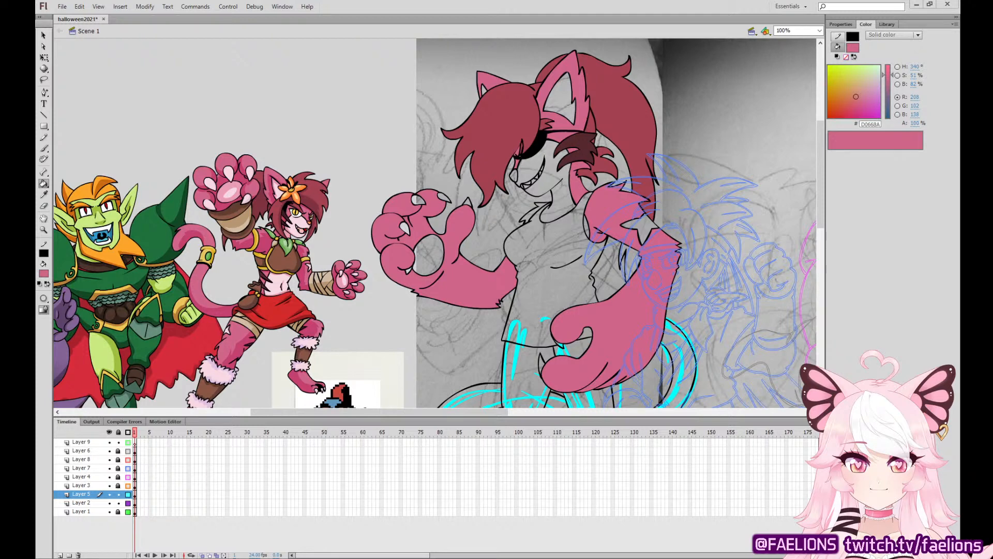
Check the pink fills on the paw and around the eye up close, and fill the chest fur tuft with the same pink.
key(ctrl+equal)
key(ctrl+equal)
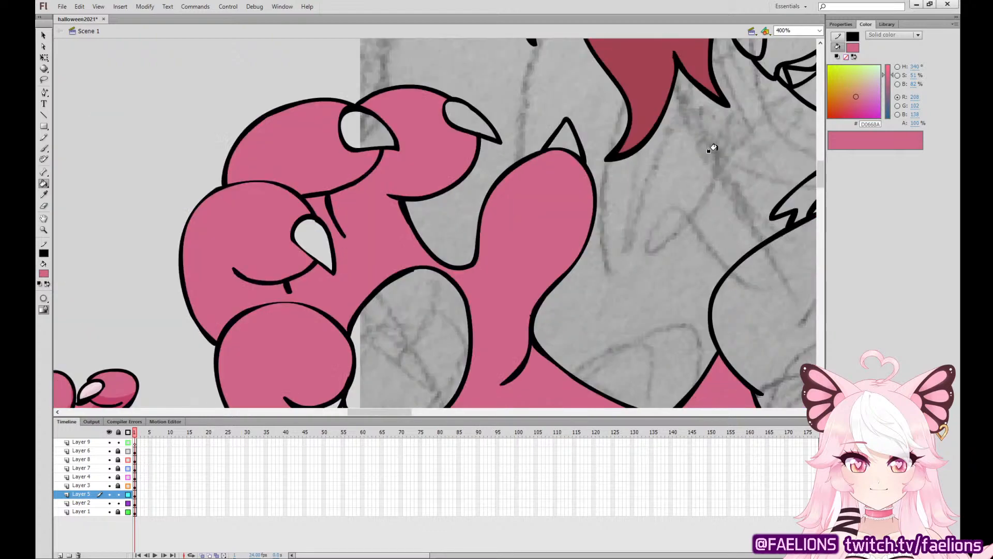
drag(736, 151, 571, 237)
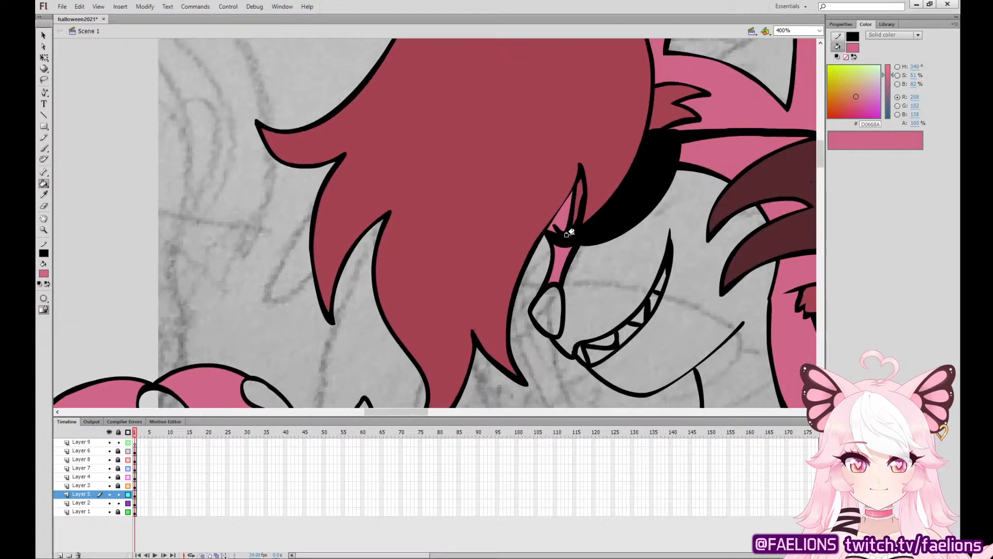
key(ctrl+minus)
key(ctrl+minus)
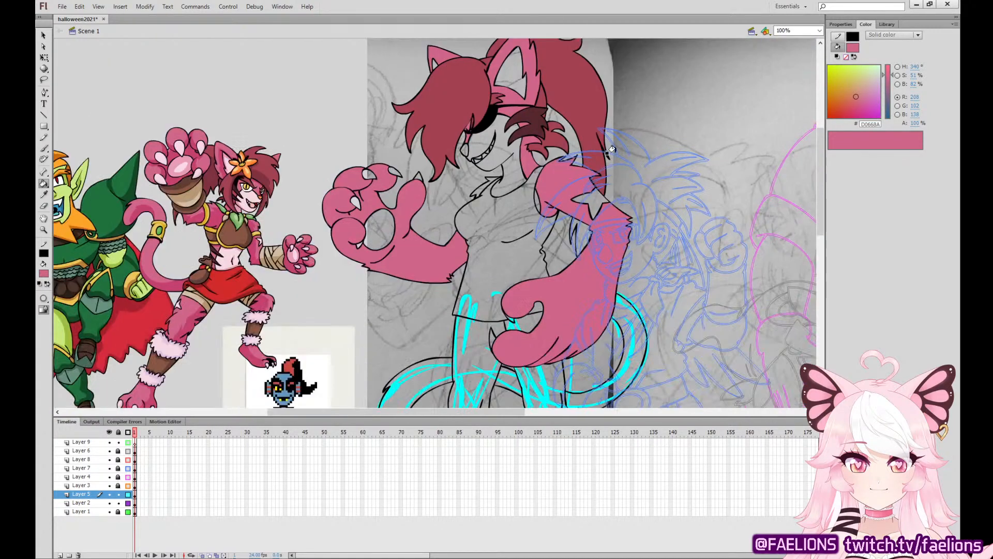
click(485, 183)
Sample the finished cat character's pale pink (F7D9E3) and fill the face, neck and star-shaped patch on the bent arm.
click(43, 194)
click(261, 197)
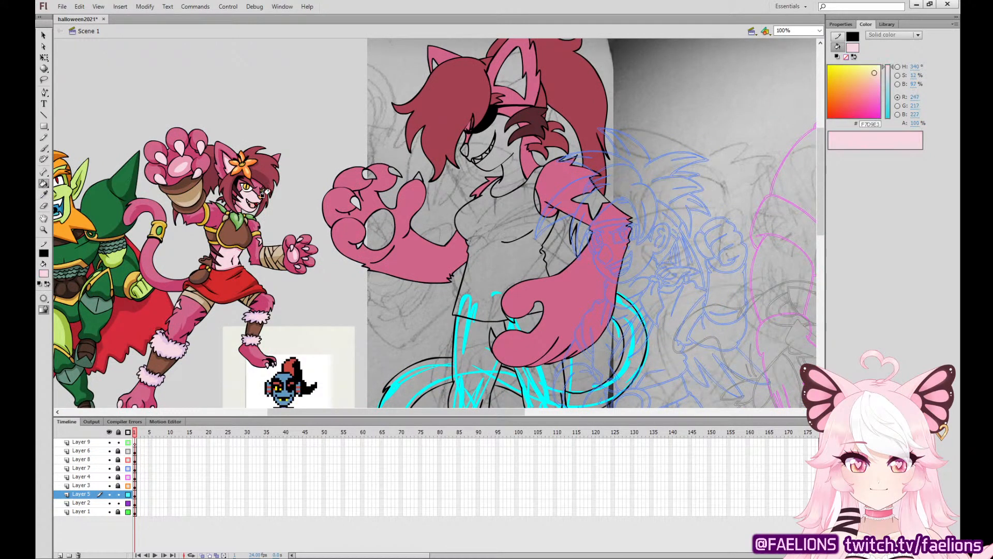
click(594, 193)
click(515, 154)
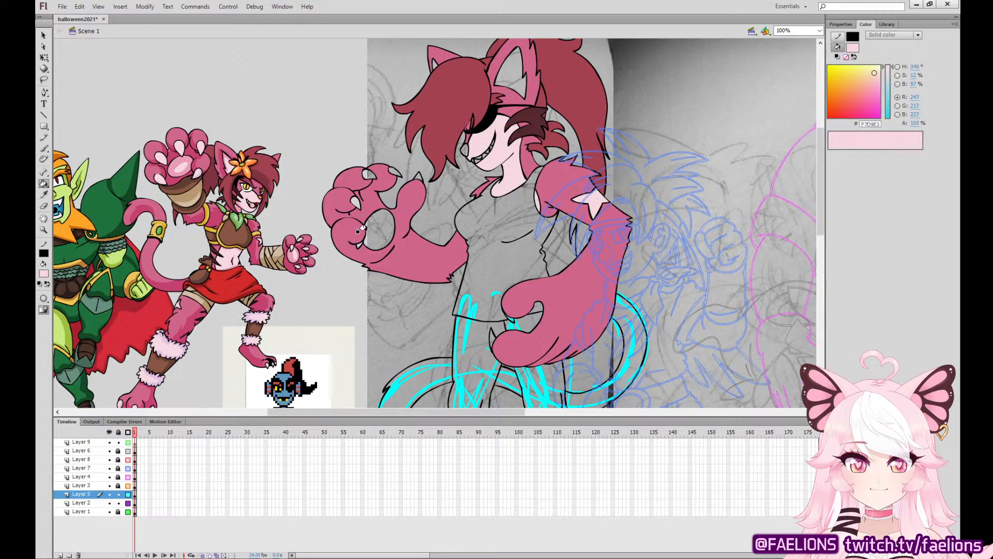
Fill the raised paw's palm pad and claws and the inside of the ear with the same pale pink.
click(369, 227)
click(355, 200)
click(369, 175)
click(394, 172)
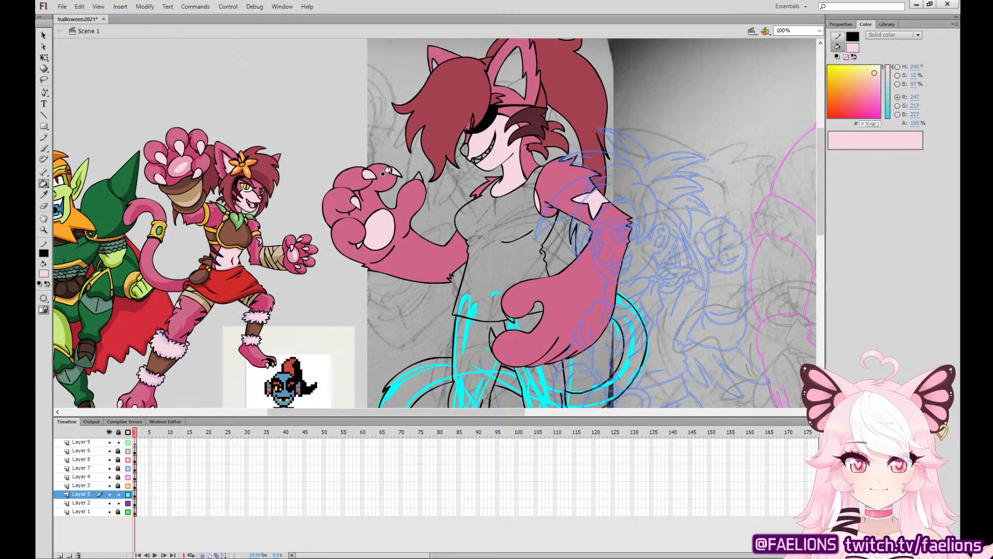
click(418, 177)
click(503, 86)
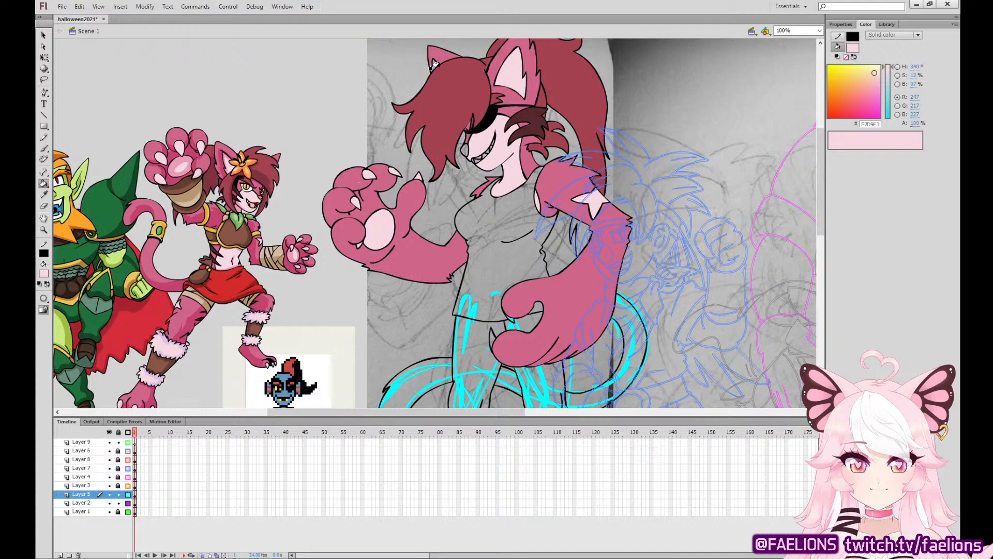
Sample the orange from the finished cat character and fill the nose with it.
click(44, 194)
click(262, 192)
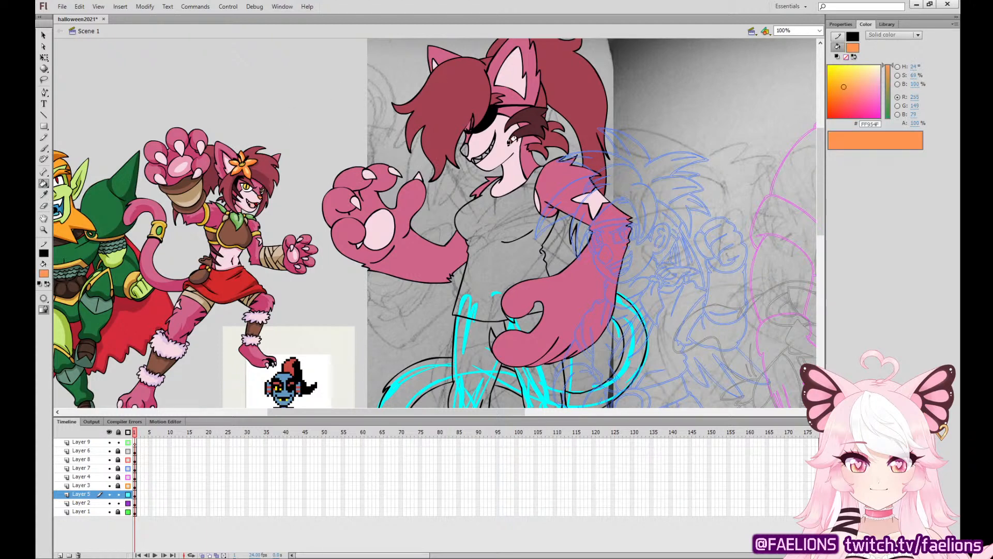
click(464, 148)
Sample white from the finished cat character, fill the grinning teeth and brush white into the remaining gaps.
click(44, 194)
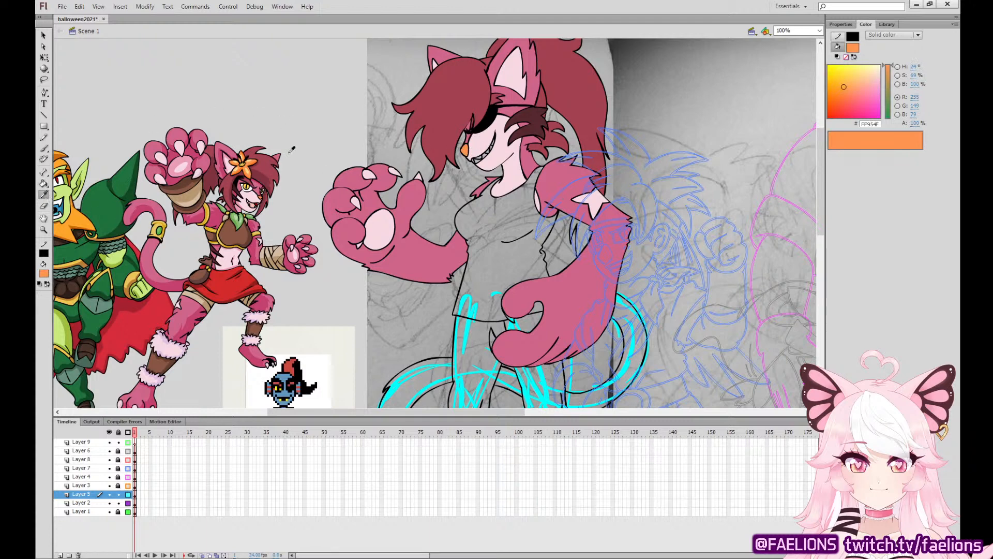
click(254, 184)
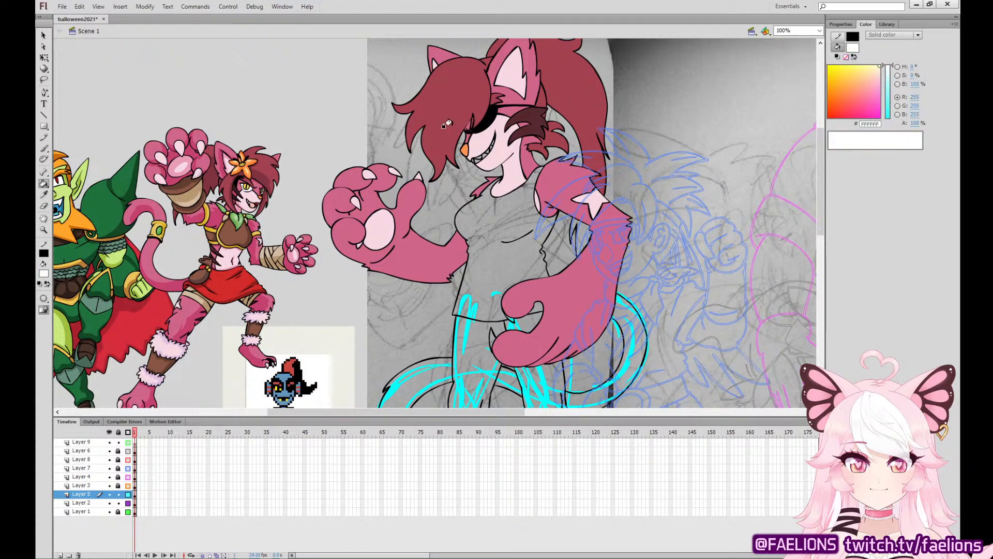
click(469, 158)
key(ctrl+z)
click(470, 158)
click(44, 148)
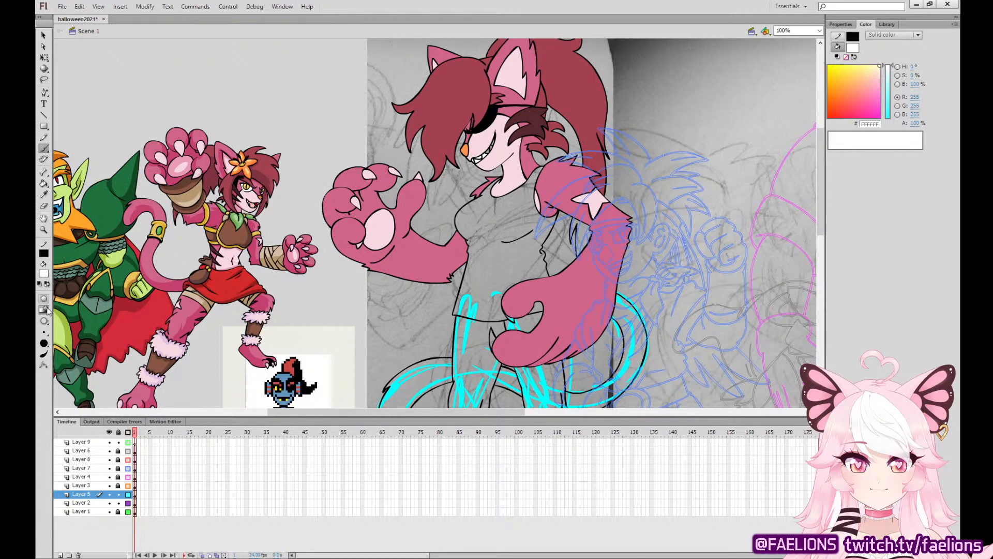
click(70, 402)
click(135, 494)
drag(486, 150, 494, 137)
Sample the trouser blue (3C5FB0) from the pixel sprite reference and fill both trouser legs and the hip area.
scroll(519, 118, down, 5)
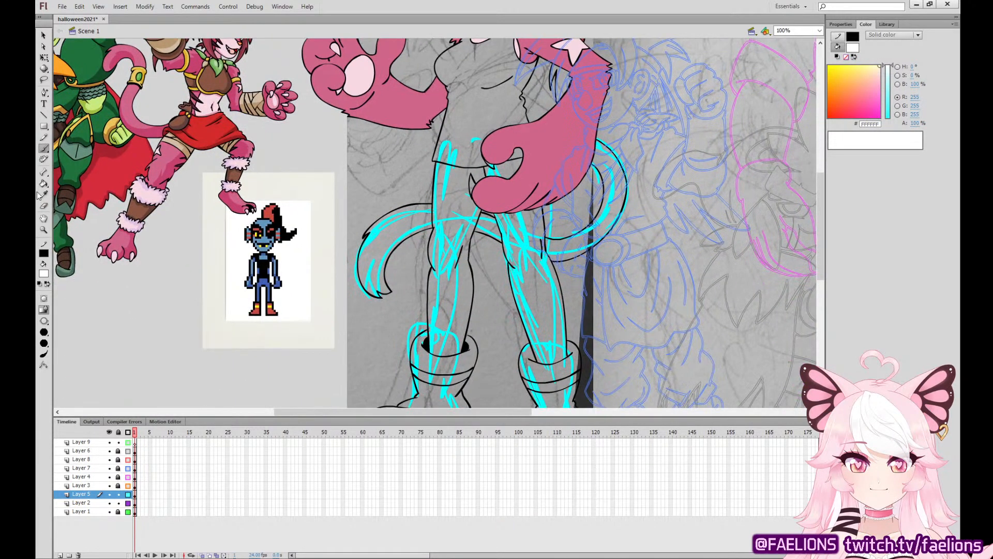
click(43, 195)
click(270, 277)
click(450, 222)
click(505, 171)
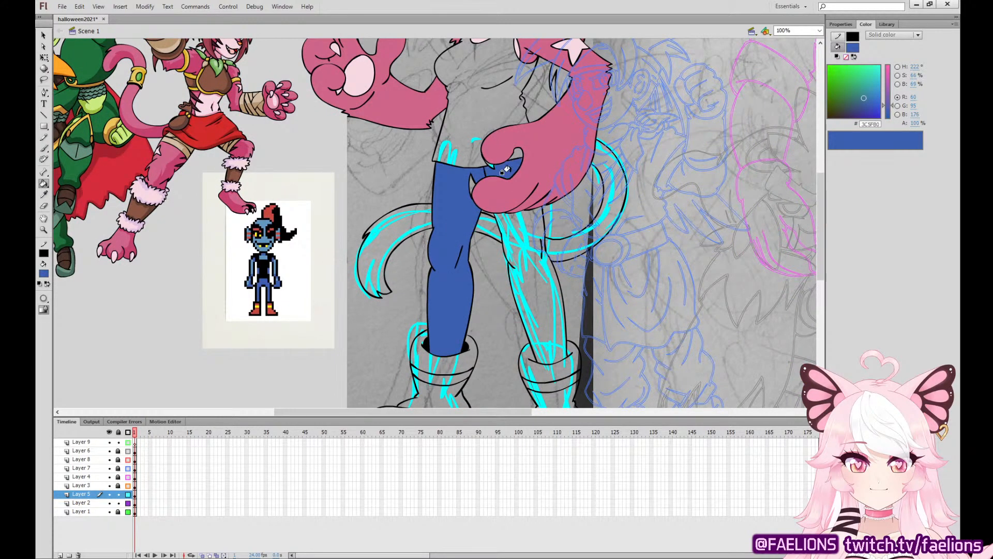
click(518, 233)
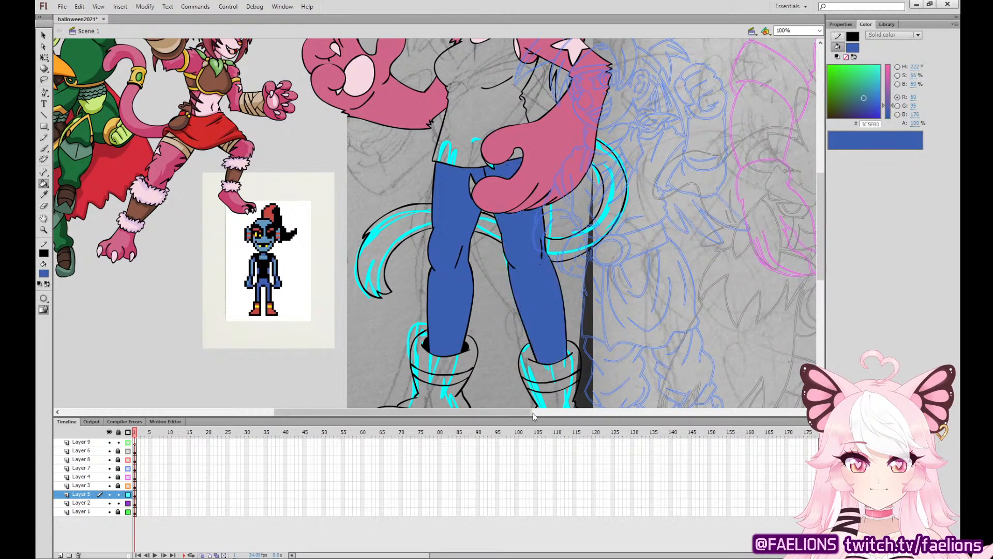
Inspect the lowered hand up close, sample the palm pad's pale pink and fill the hand's claws with it.
key(ctrl+minus)
key(ctrl+equal)
key(ctrl+equal)
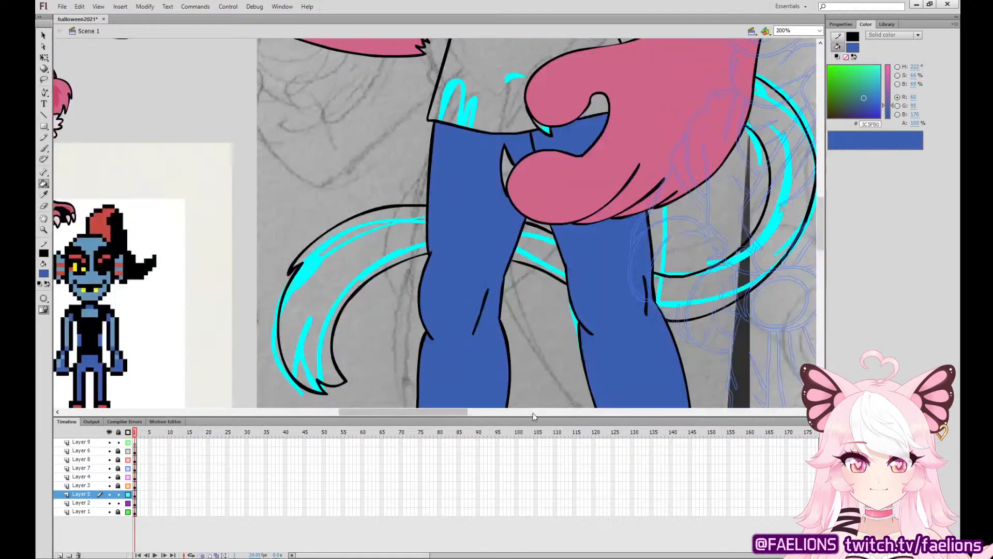
drag(630, 209, 673, 286)
key(q)
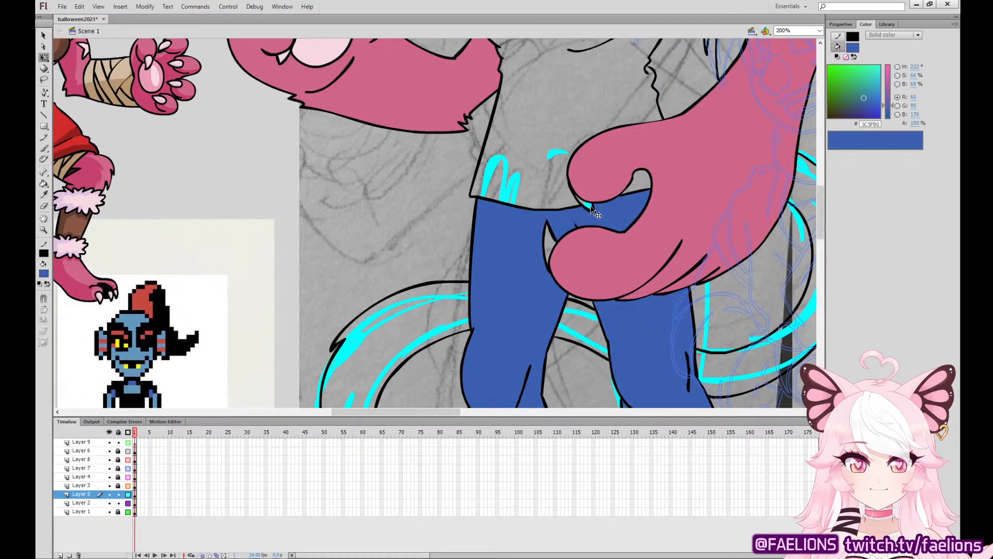
key(ctrl+minus)
drag(581, 259, 552, 309)
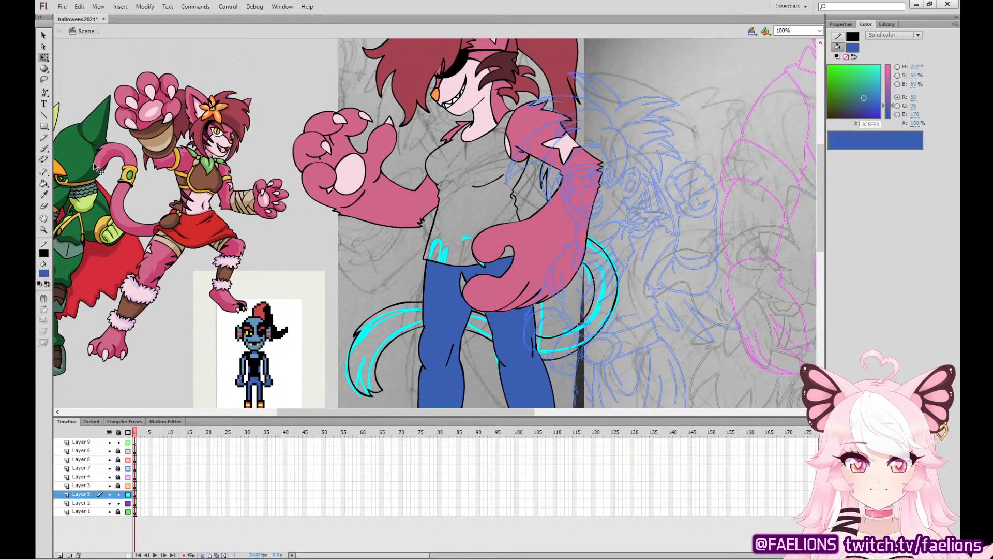
click(44, 195)
click(340, 171)
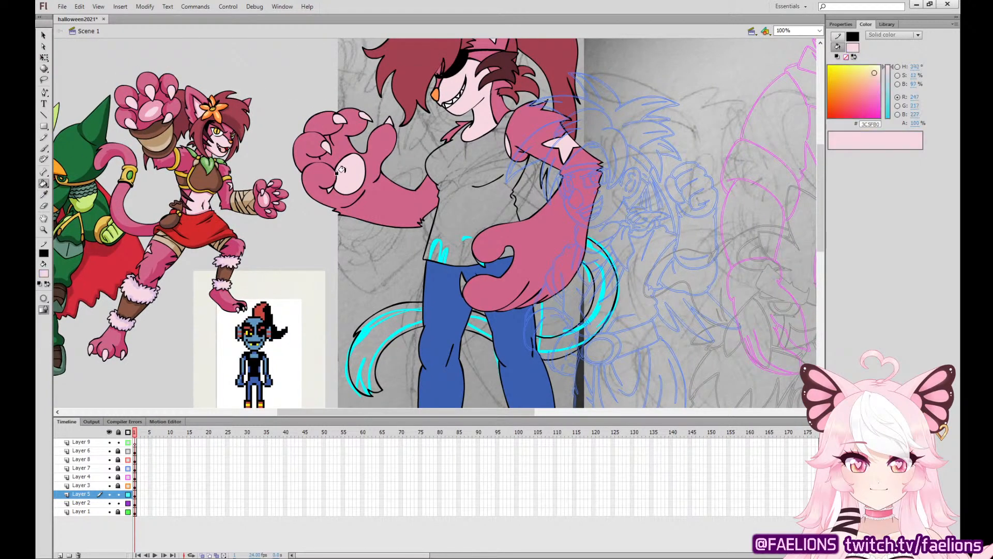
click(465, 274)
Sample the arm's pink fur colour (D0668A) and fill every visible section of the tail.
click(45, 195)
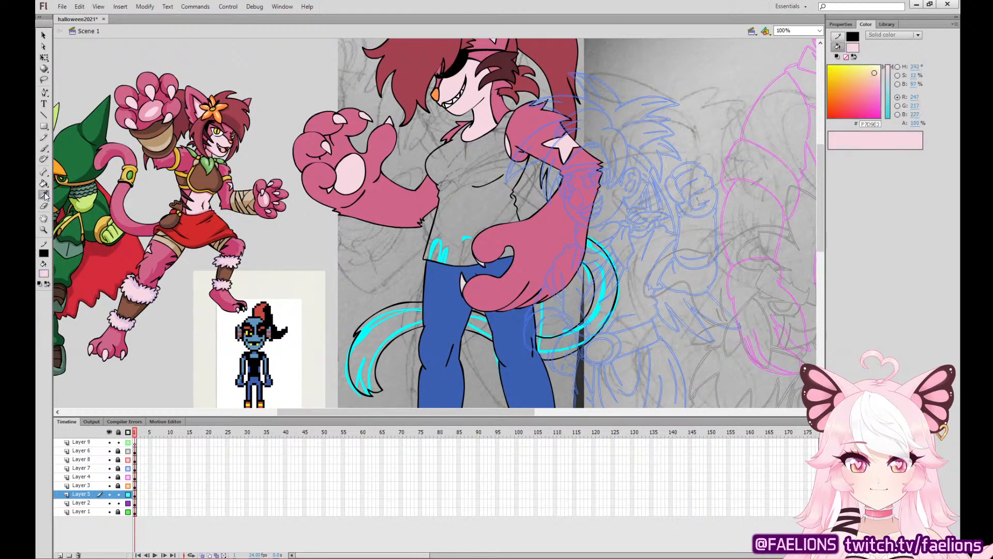
click(541, 251)
click(591, 299)
click(481, 321)
click(393, 322)
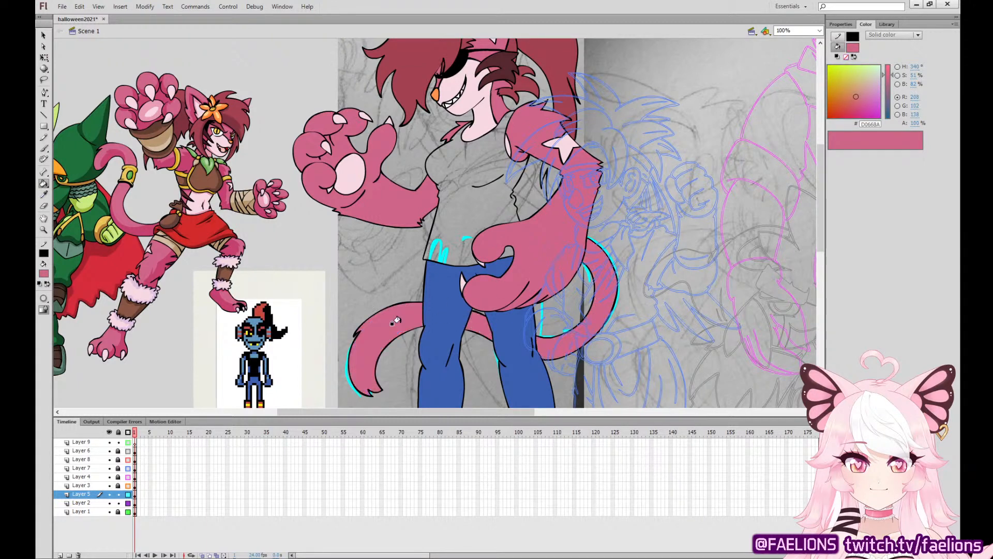
Sample black (000000) from the pixel sprite reference and fill the shirt with it.
click(43, 195)
click(268, 359)
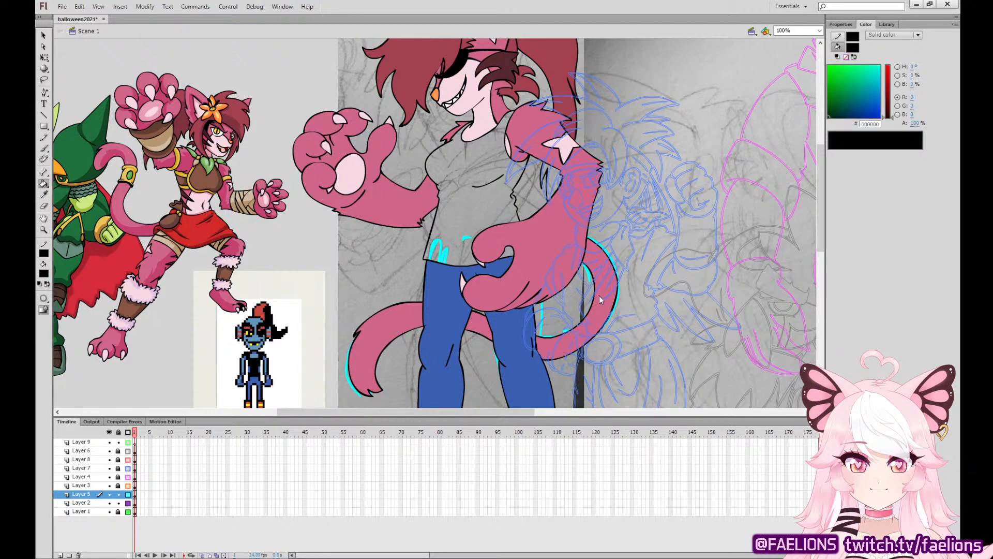
click(468, 189)
Sample the tail's pink (D0668A) and fill the toes showing at the front of both boots.
drag(543, 351, 555, 148)
click(44, 195)
click(400, 123)
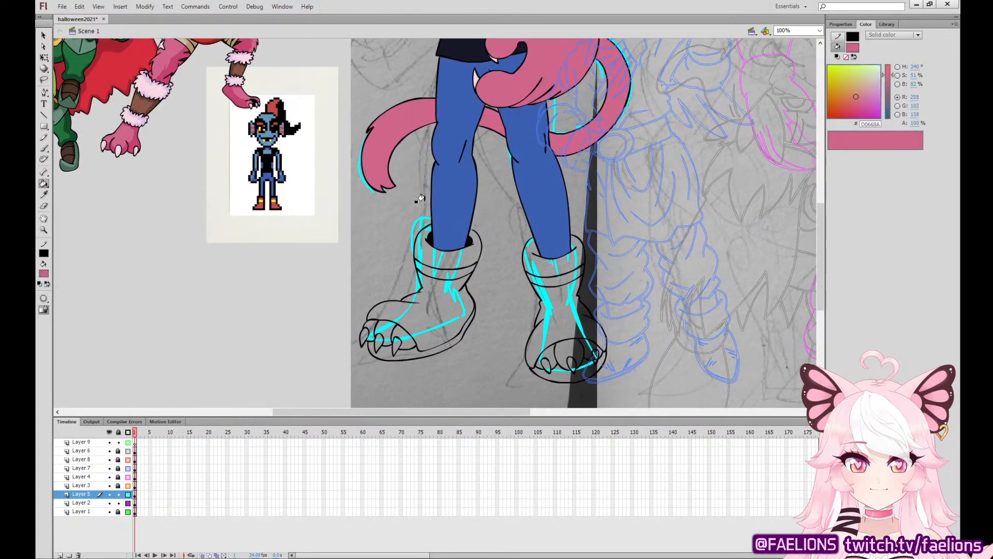
click(396, 336)
click(368, 324)
click(553, 354)
click(561, 346)
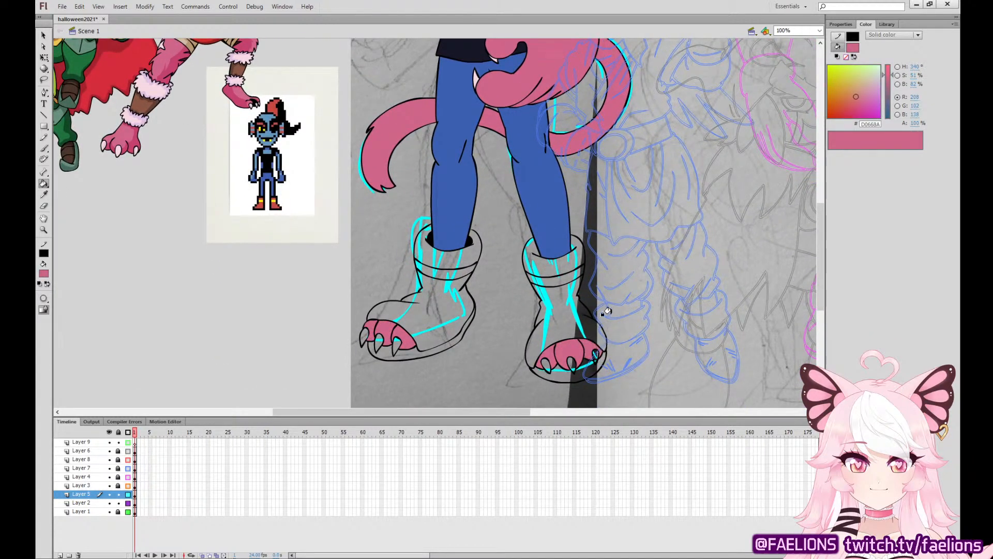
click(587, 348)
Sample the pale pink (F7D9E3) from a hand claw and fill all six toe claws.
click(44, 194)
click(480, 75)
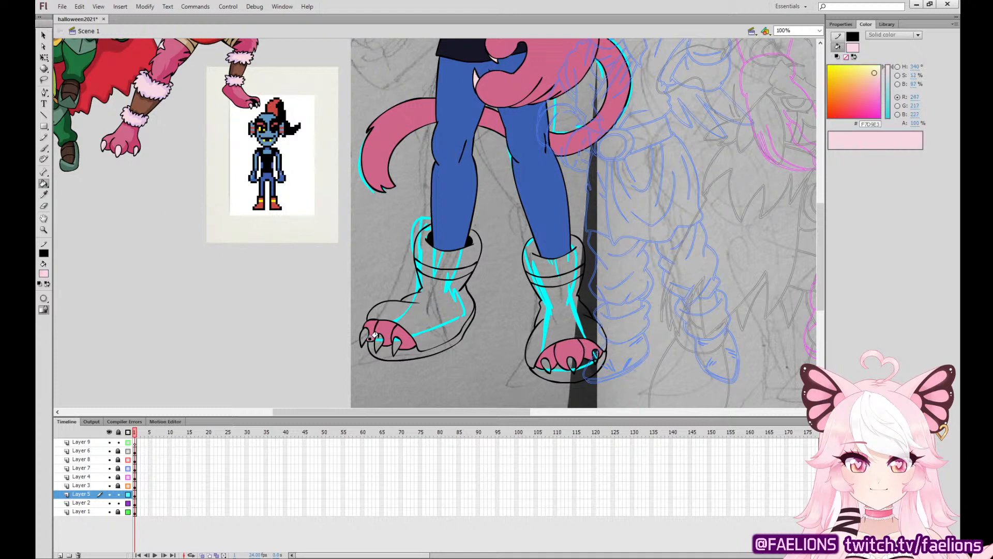
click(377, 341)
click(362, 337)
click(396, 346)
click(544, 363)
click(569, 362)
click(595, 354)
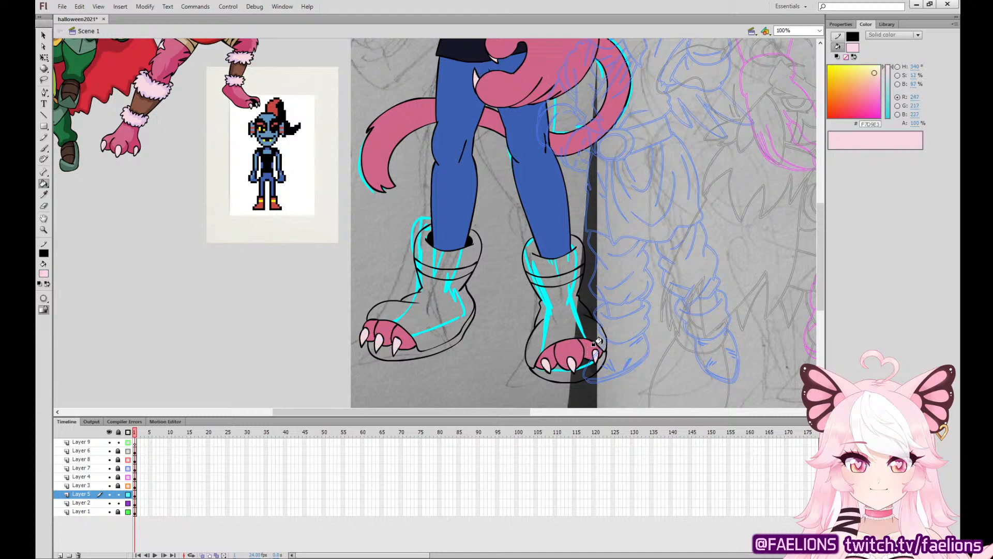
Sample the boot red (C94842) from the pixel sprite reference and fill the cuffs and feet of both boots.
click(44, 194)
click(277, 203)
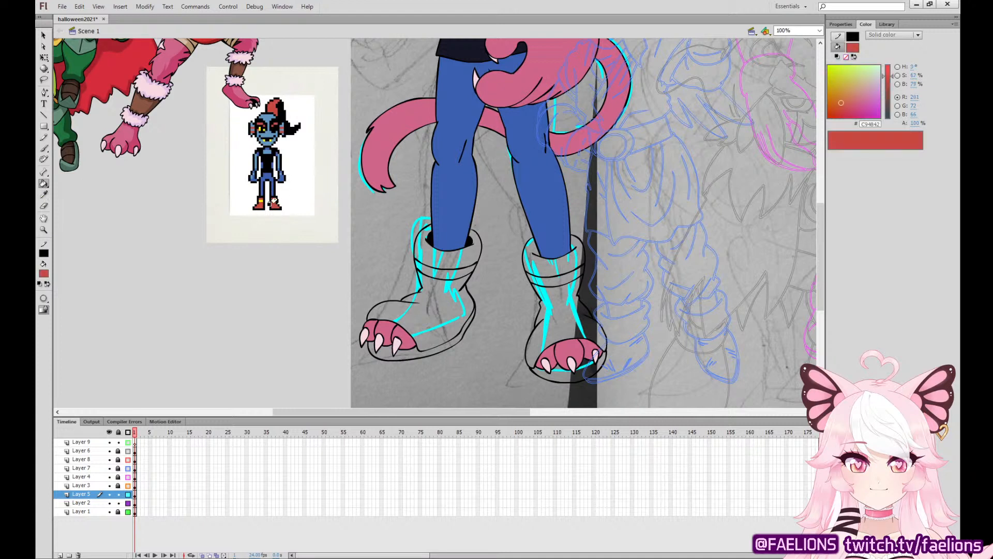
click(470, 283)
click(479, 247)
click(547, 265)
click(555, 298)
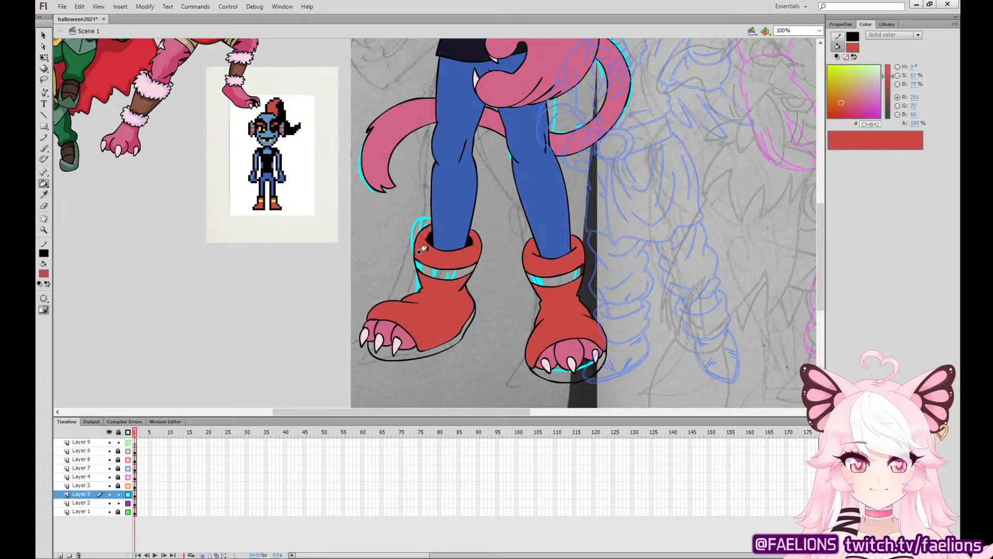
Sample the yellow of the pixel sprite's boots and fill the ankle bands and soles of both boots golden yellow.
click(44, 194)
click(264, 202)
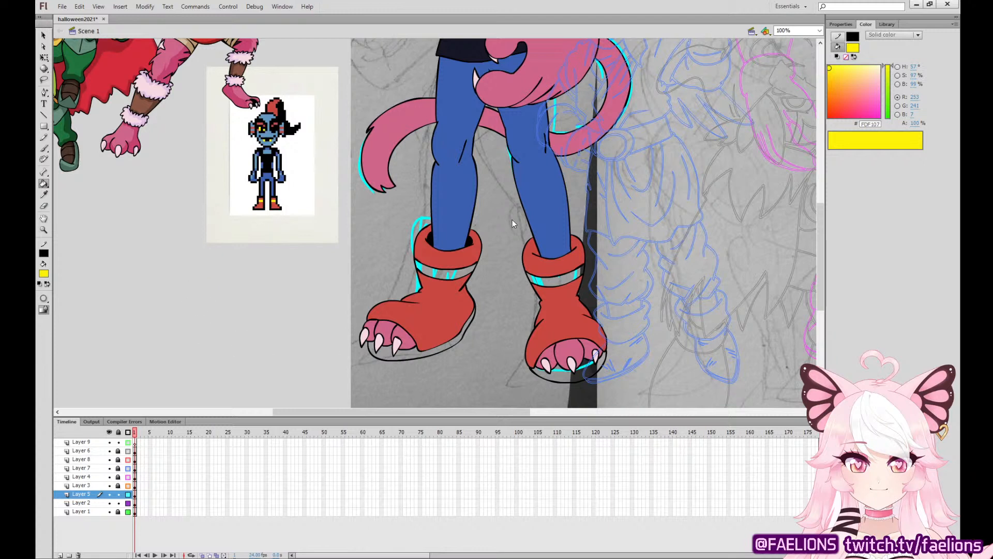
click(443, 274)
click(560, 278)
click(557, 372)
click(426, 349)
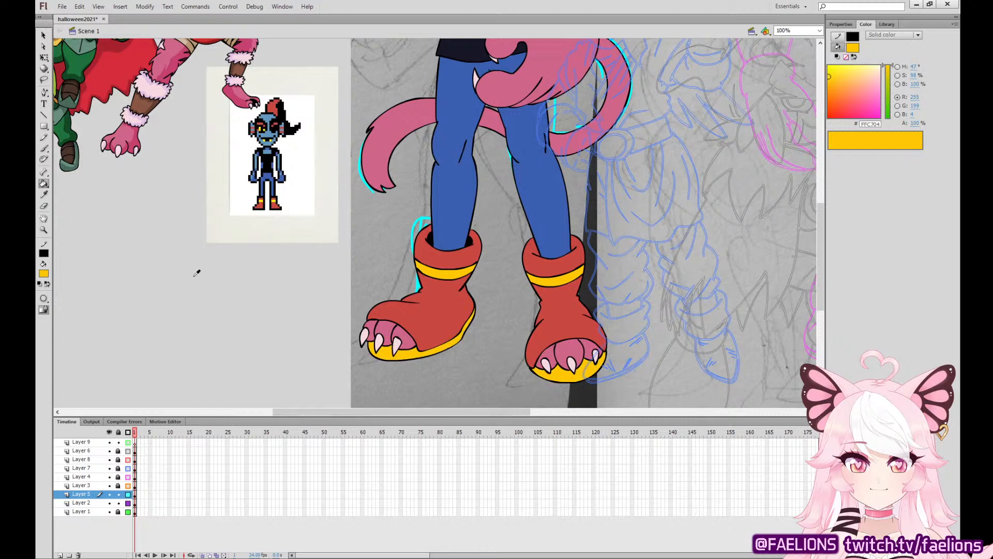
Sample the boot red and refill the cuffs and feet of both boots with a darker red (BB3C35).
click(429, 292)
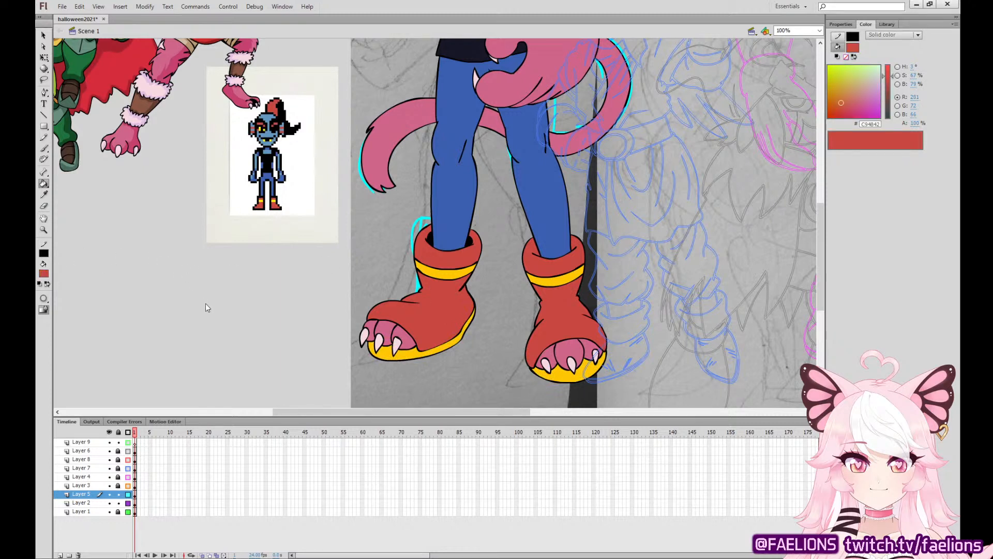
click(438, 315)
click(449, 257)
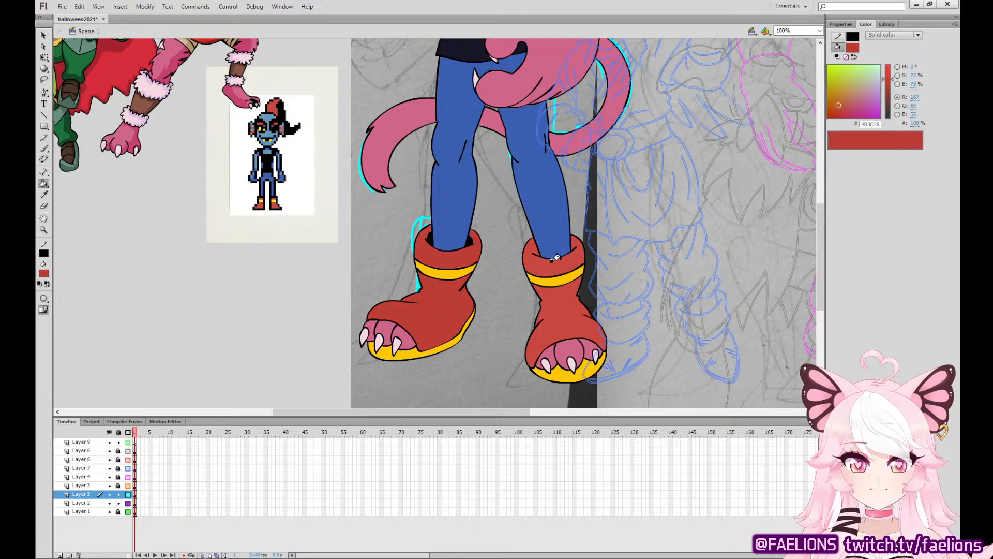
click(554, 311)
click(555, 259)
Select the yellow soles of both boots and get the Brush tool ready for painting on them.
key(ctrl+equal)
drag(562, 352, 455, 127)
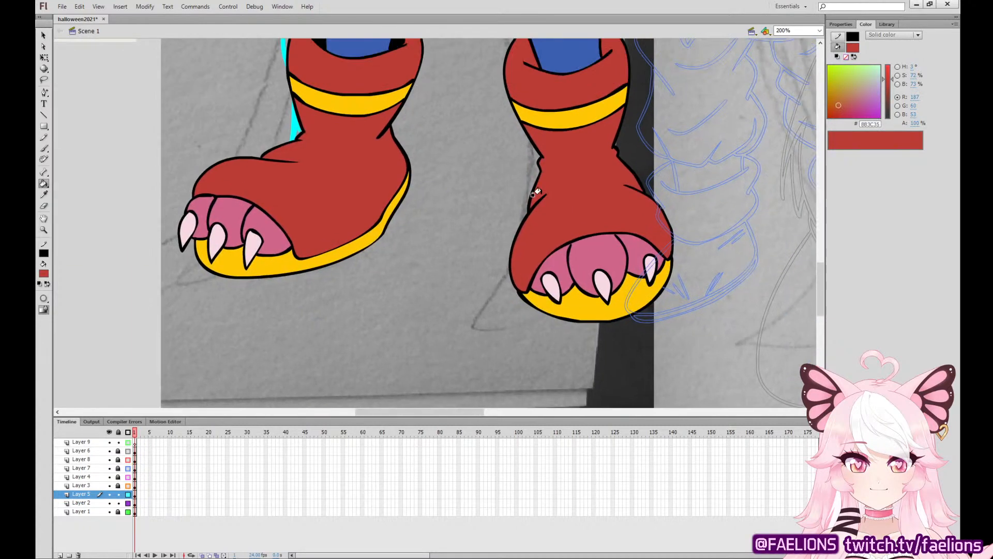
click(44, 57)
click(268, 261)
shift+click(618, 303)
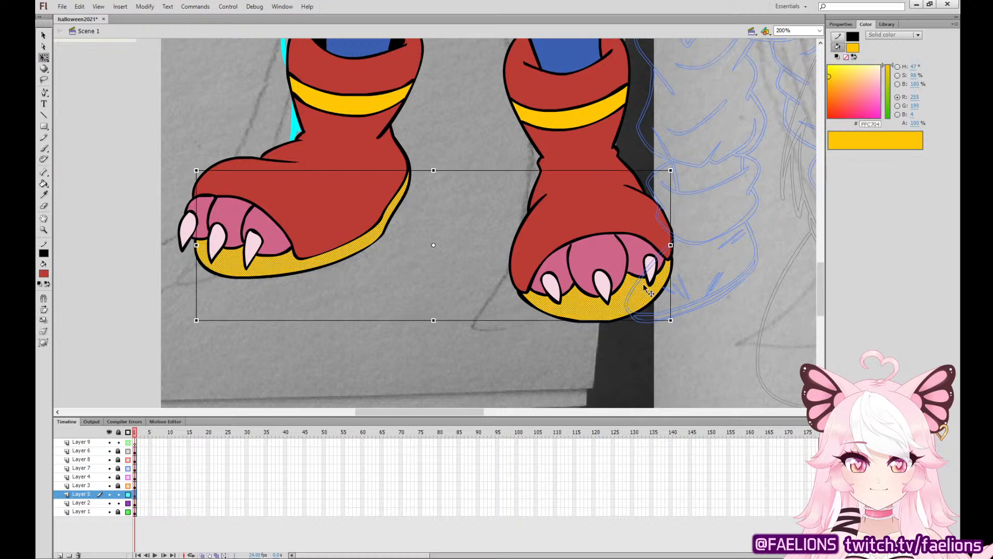
click(44, 148)
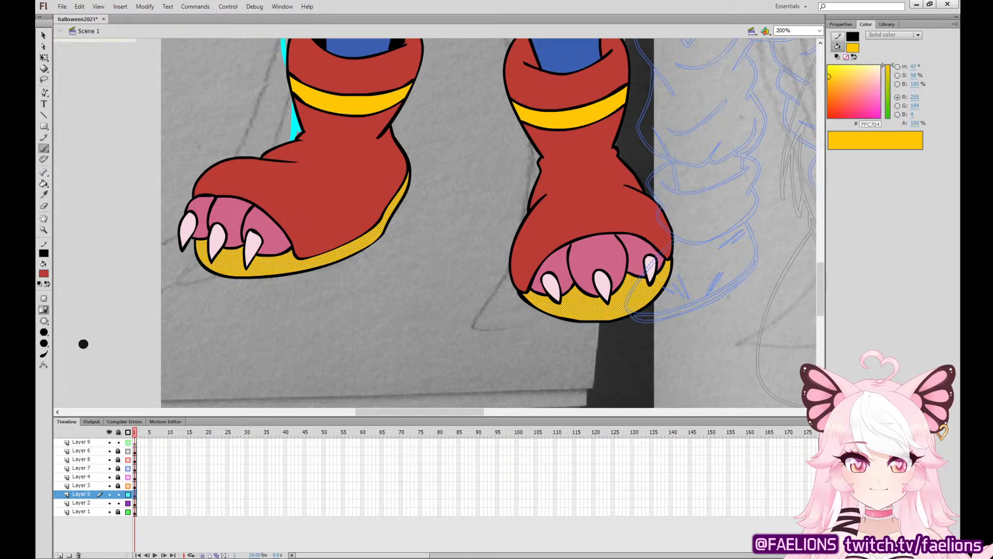
Set the brush colour to black, undoing the recoloured soles, and brush curved lines across both yellow soles beneath the toe claws.
click(60, 323)
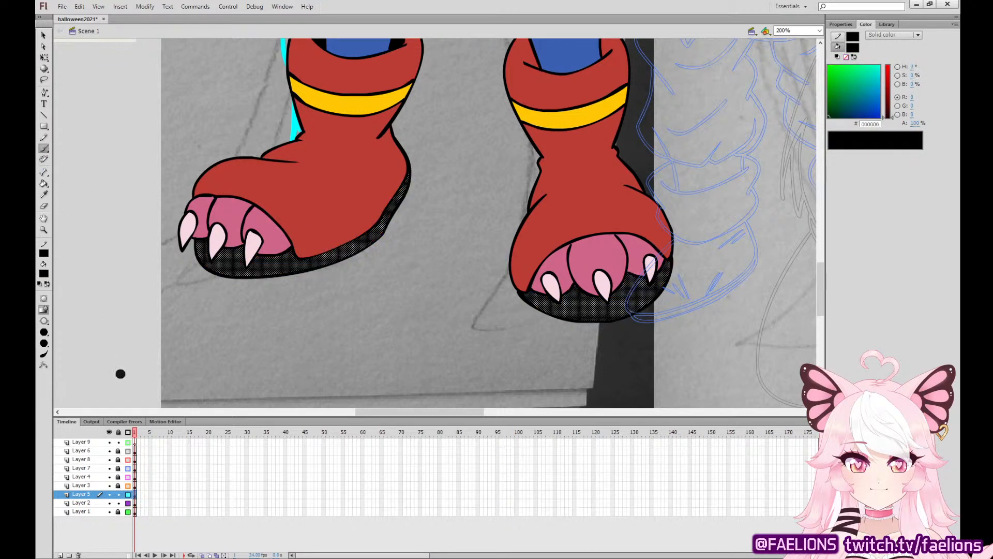
key(ctrl+z)
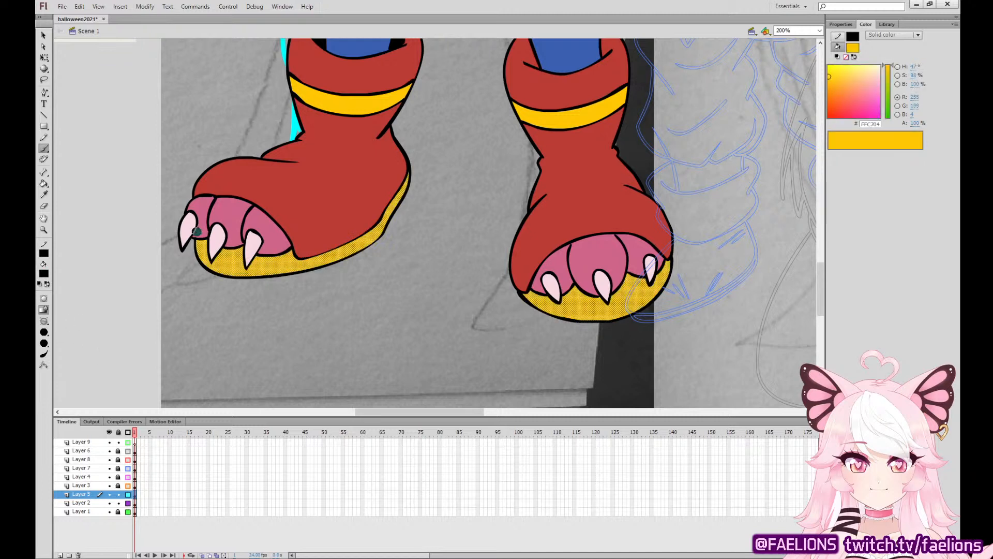
mouse_move(196, 233)
mouse_down()
mouse_move(225, 257)
mouse_move(281, 259)
mouse_up()
key(ctrl+z)
mouse_move(200, 231)
mouse_down()
mouse_move(236, 260)
mouse_move(269, 263)
mouse_move(238, 256)
mouse_up()
key(ctrl+z)
mouse_move(200, 249)
mouse_down()
mouse_move(271, 263)
mouse_move(217, 251)
mouse_up()
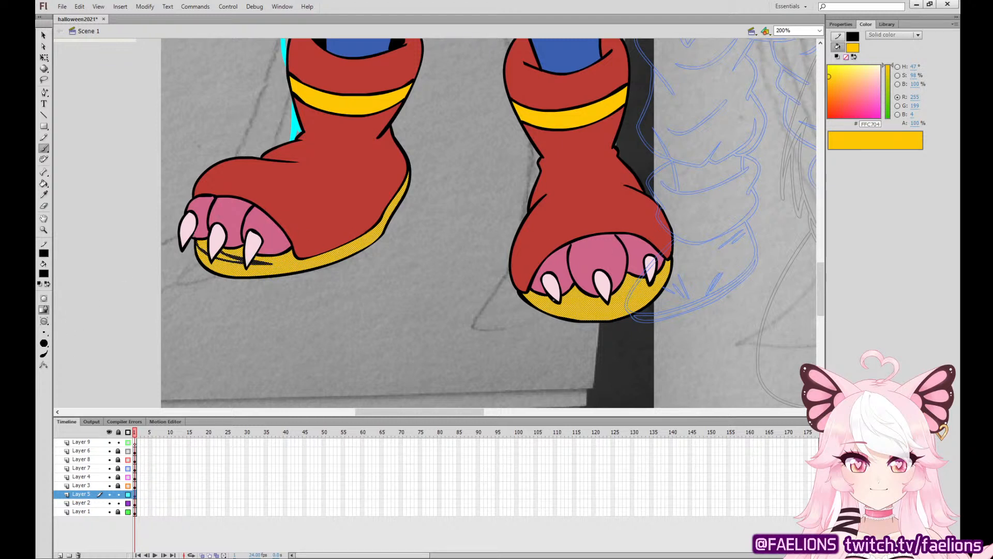
drag(600, 311, 642, 292)
drag(543, 294, 538, 299)
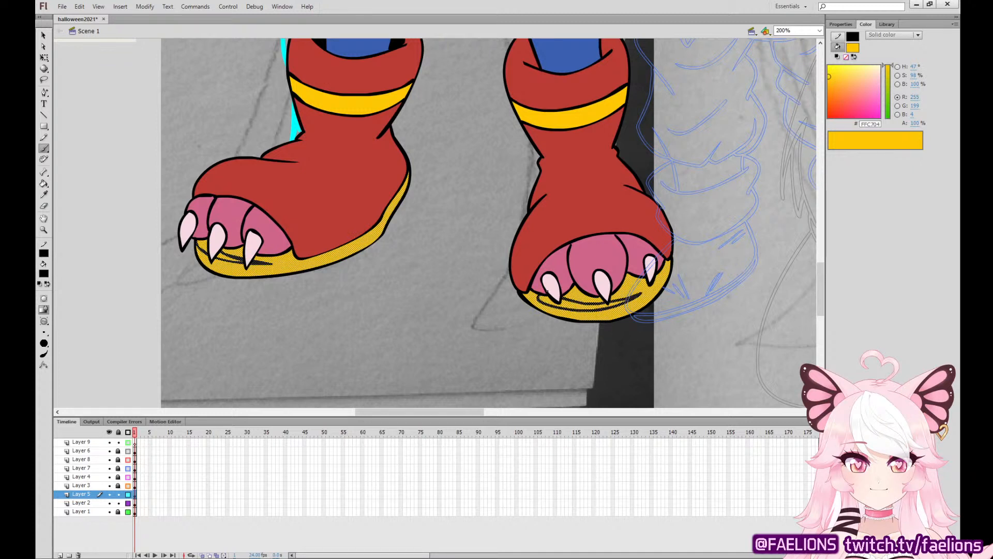
Deselect the soles and fill the space between the brushed lines under the left boot's toe claws with black.
key(q)
click(182, 160)
key(k)
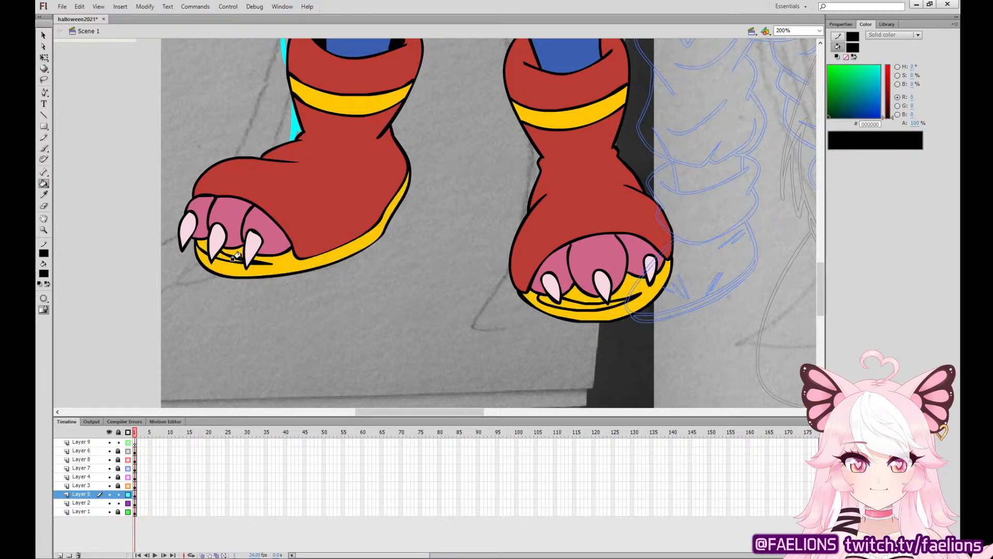
click(227, 256)
Try filling the right boot's sole detail with black, undo it, and brush over the gap in its curved line.
click(569, 298)
key(ctrl+z)
click(44, 57)
click(566, 301)
key(b)
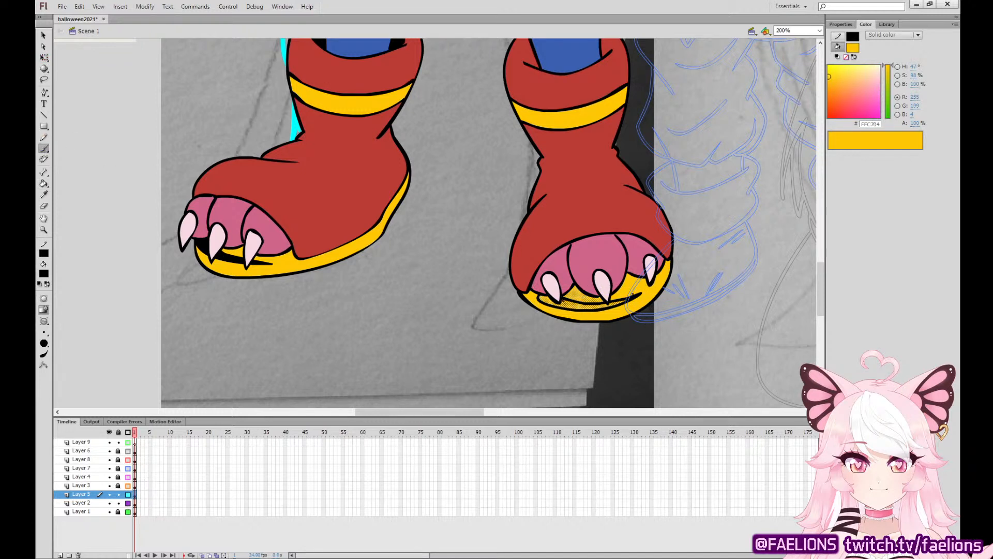
click(44, 57)
click(73, 92)
click(44, 184)
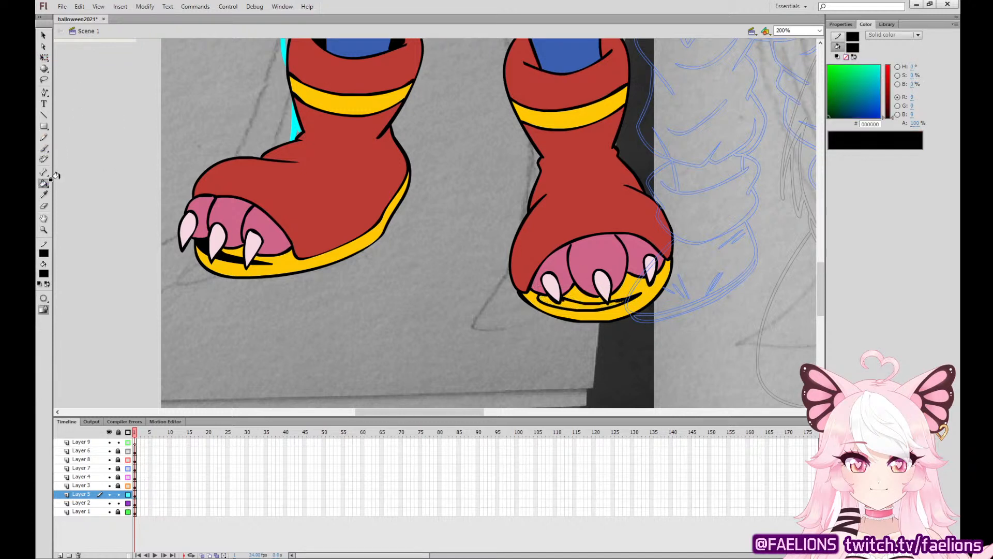
Brush the right boot's sole line further closed and fill the space between its curved lines with black.
click(560, 303)
key(ctrl+z)
click(44, 57)
click(579, 295)
key(b)
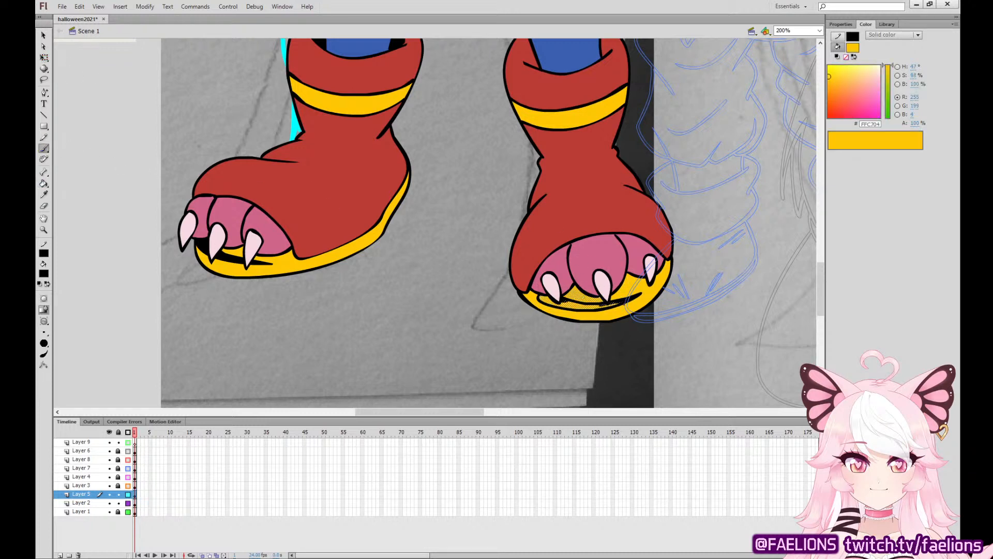
click(44, 58)
click(73, 99)
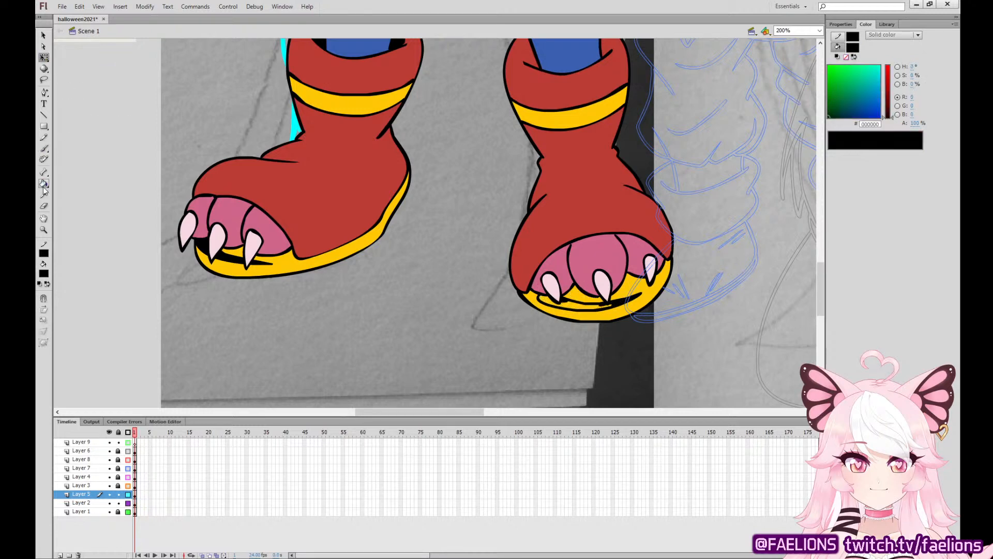
click(44, 184)
click(571, 304)
Delete the reference artwork and pixel sprite, unlock Layer 1, and clear the sketch images from Layers 1 and 2.
key(ctrl+minus)
key(ctrl+minus)
drag(617, 254, 622, 369)
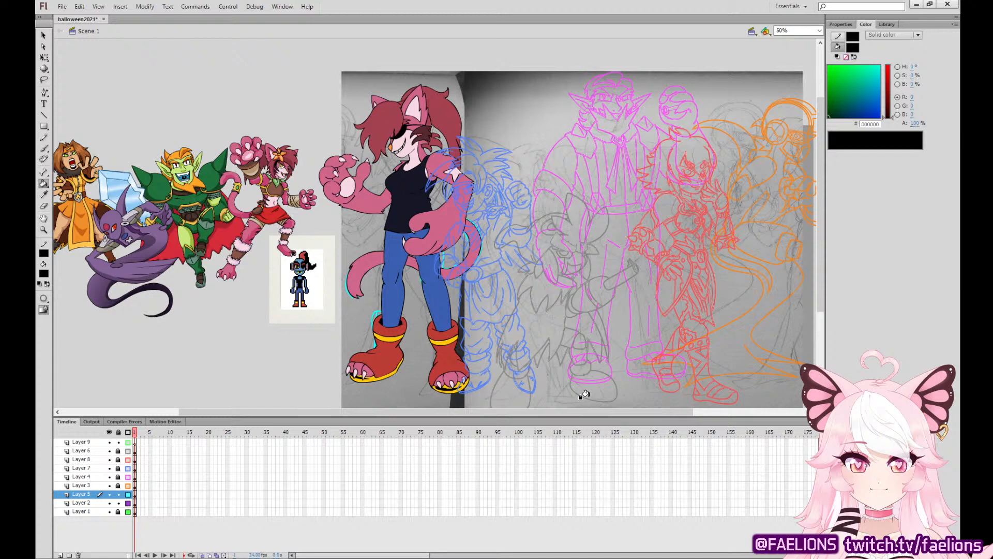
click(43, 56)
click(174, 221)
key(Delete)
click(118, 511)
click(135, 511)
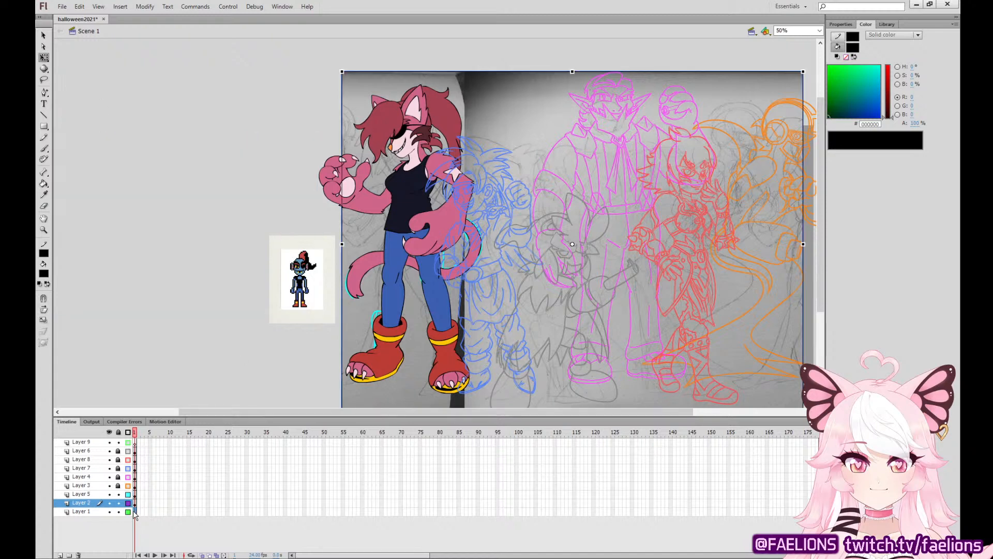
key(Delete)
click(135, 504)
key(Delete)
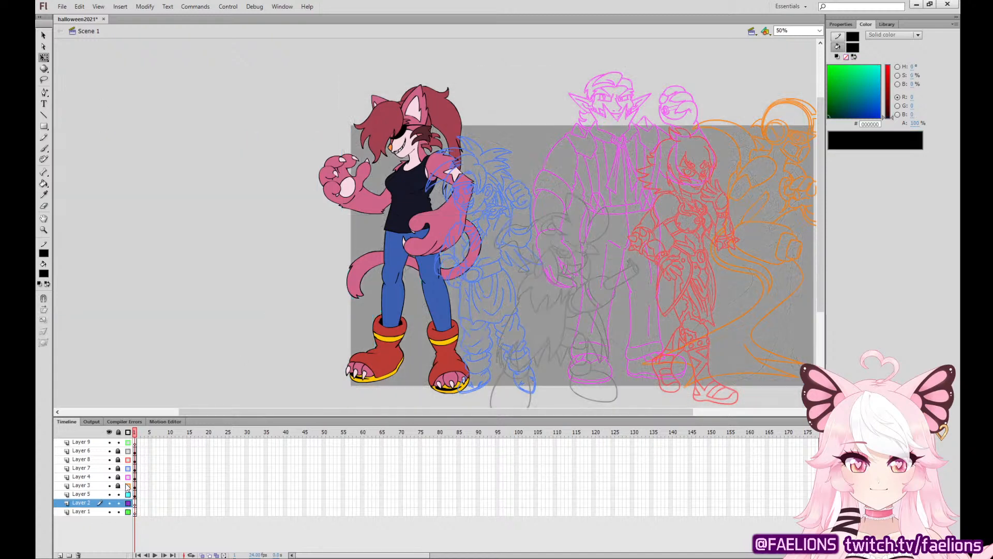
Switch Layers 3, 4, 7, 8 and 6 from outlines to full colour and shift the cat slightly up and left.
drag(128, 486, 128, 451)
drag(765, 318, 656, 309)
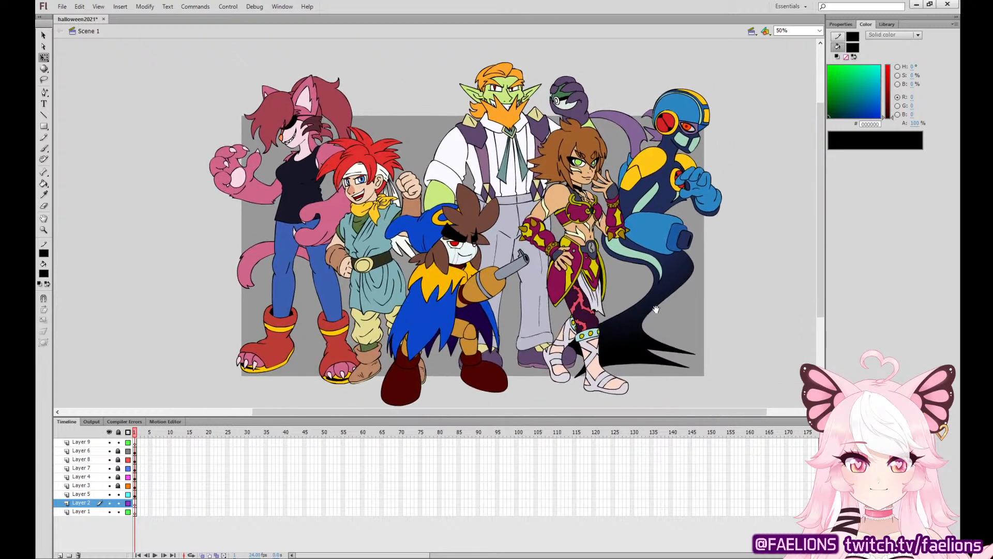
click(135, 495)
drag(320, 216, 318, 211)
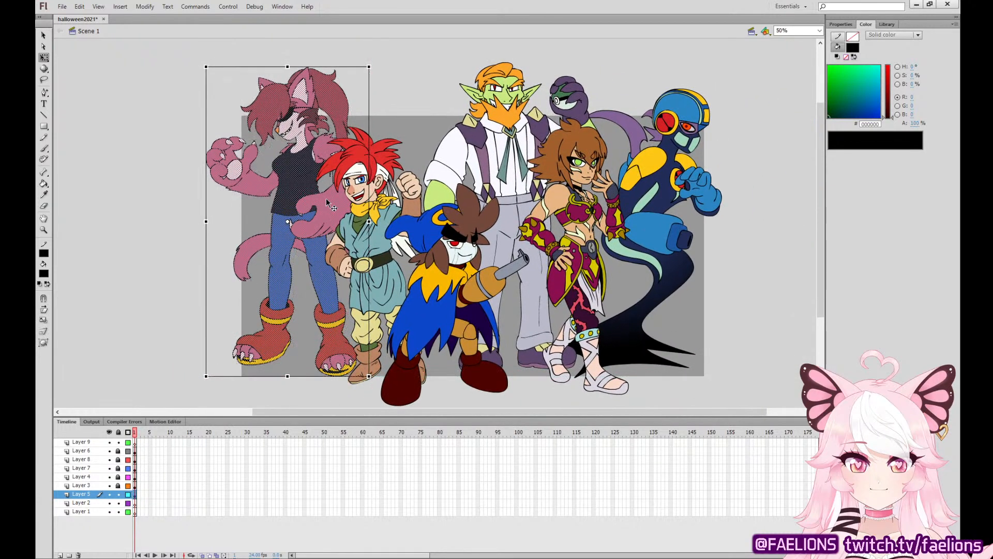
click(786, 299)
Hide the other character layers, fill the cat's covered area with the sampled hair maroon (A34150), then show and unlock those layers.
key(ctrl+1)
drag(542, 240, 681, 435)
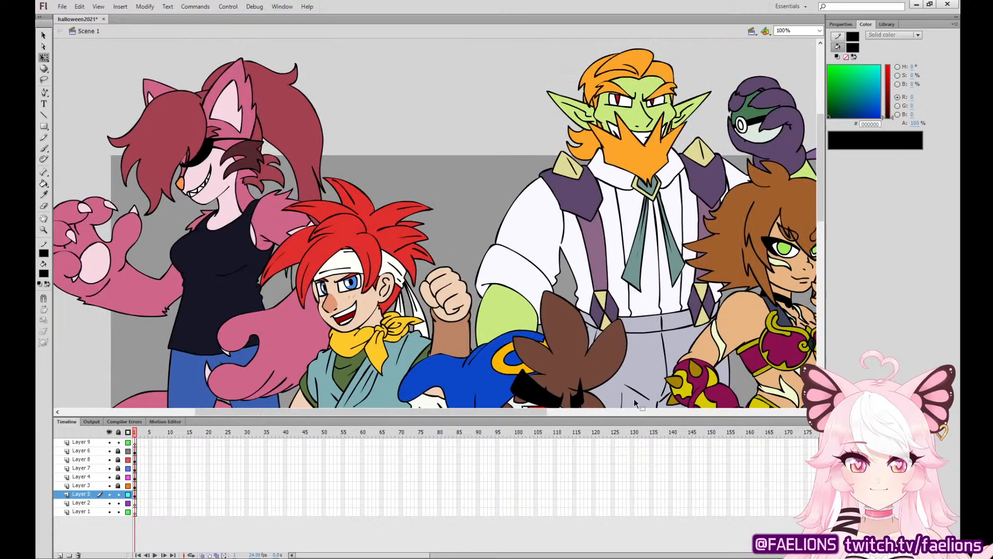
click(44, 194)
click(282, 125)
drag(109, 450, 109, 485)
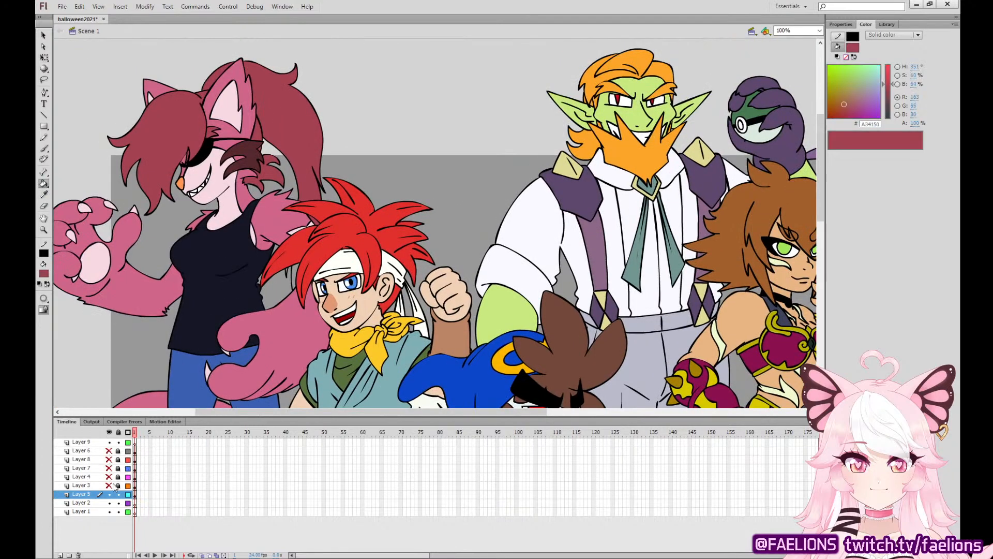
click(297, 265)
drag(109, 451, 135, 451)
click(134, 503)
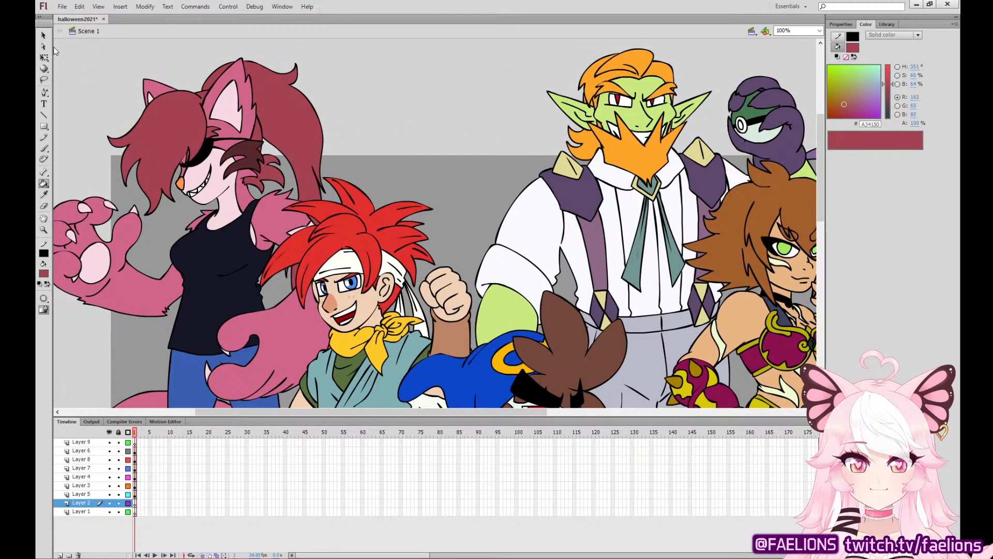
Select the whole cat on Layer 5 and shift it slightly to the left.
key(q)
key(ctrl+minus)
click(136, 494)
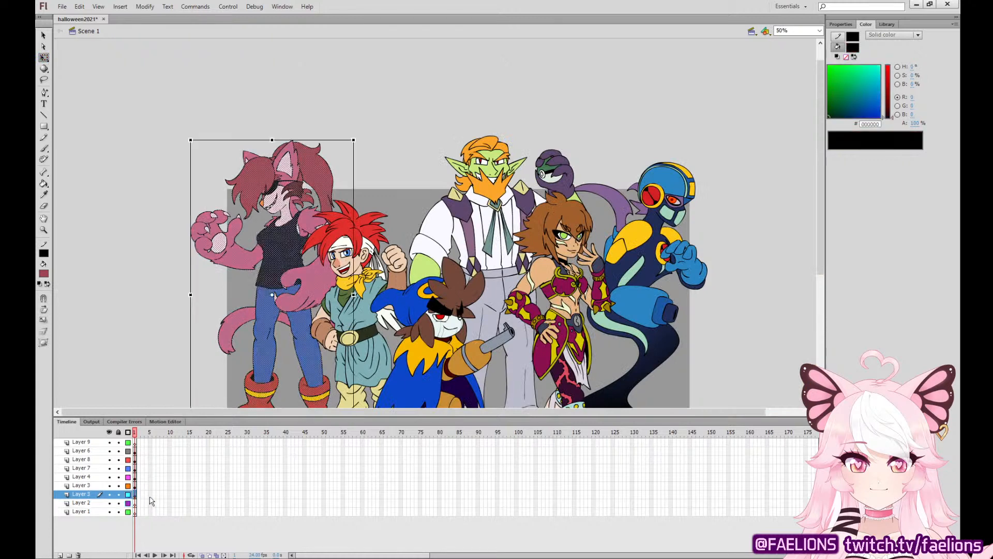
click(773, 265)
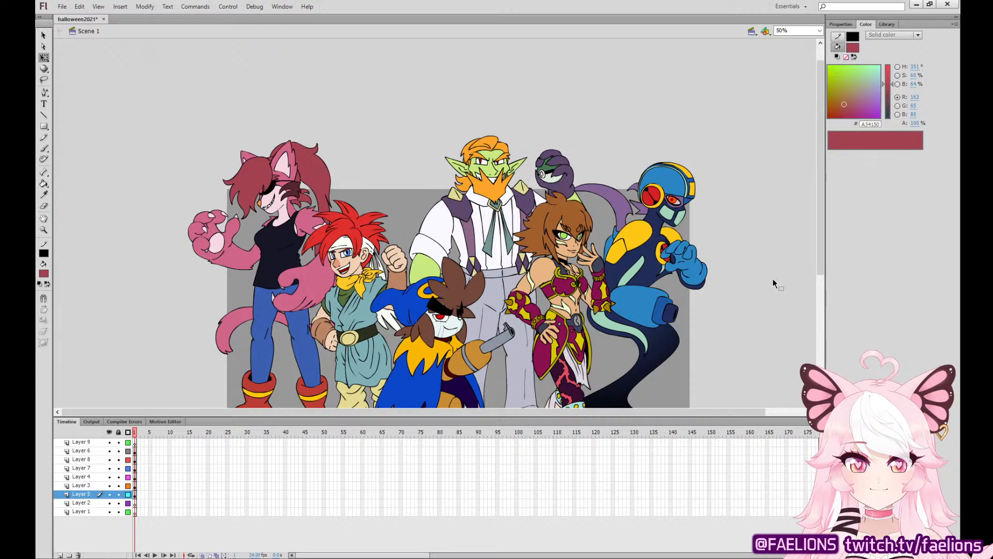
drag(717, 201, 713, 207)
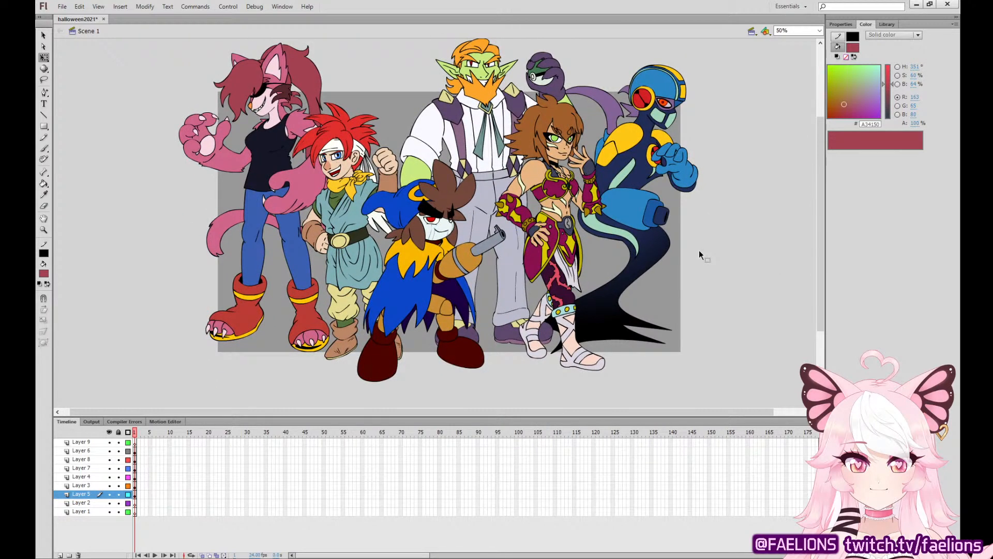
Draw a white (FFFFFF) rectangle without an outline on Layer 2 as a backdrop behind the whole group.
click(134, 503)
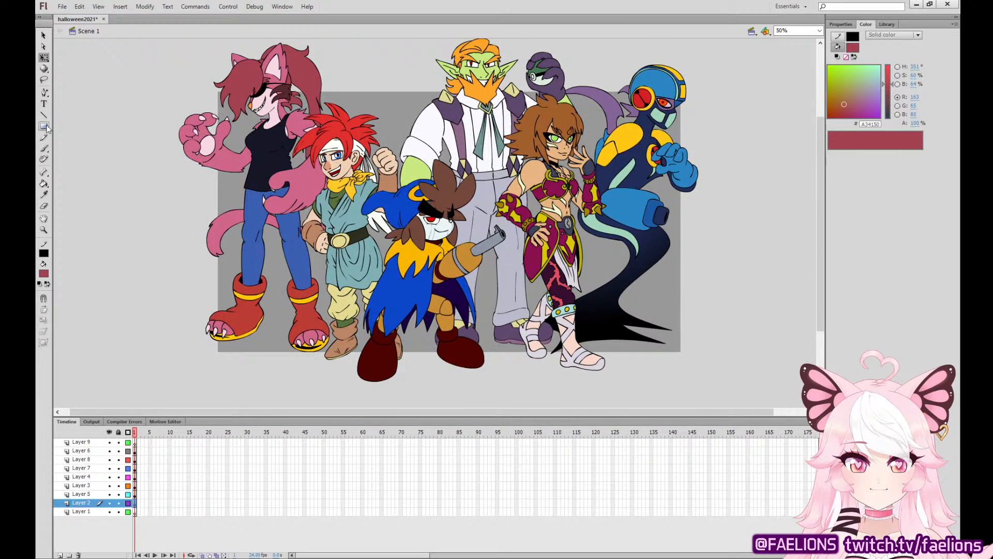
click(44, 125)
click(56, 325)
click(44, 254)
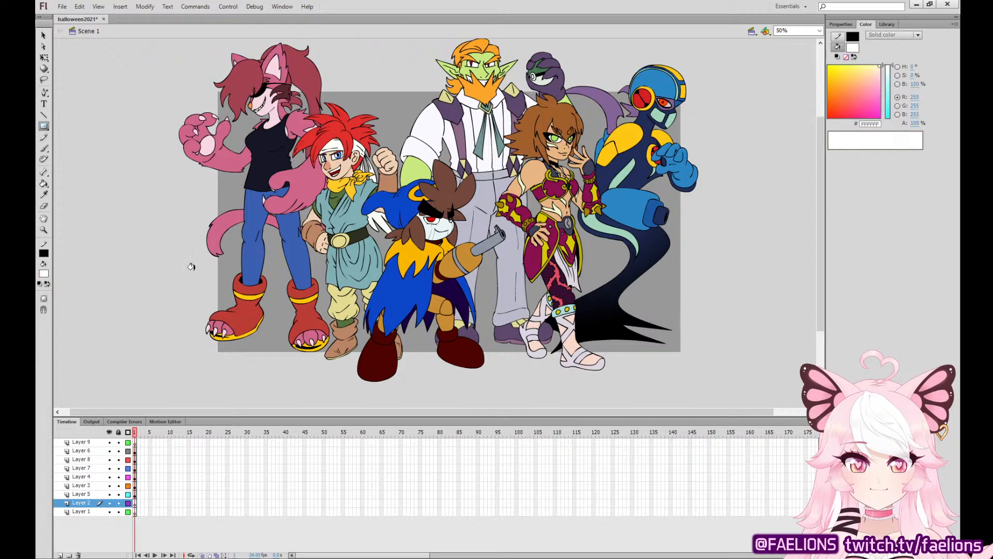
click(190, 261)
drag(416, 267, 405, 290)
drag(156, 55, 700, 407)
Enlarge the stage view and nudge the white backdrop rectangle slightly up and to the right to frame the group.
key(q)
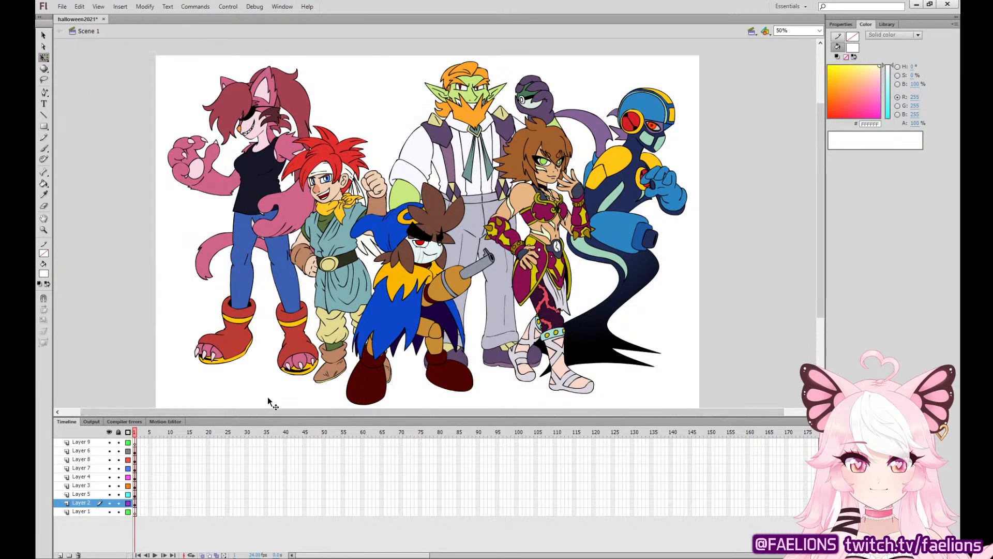
drag(271, 416, 271, 449)
click(668, 333)
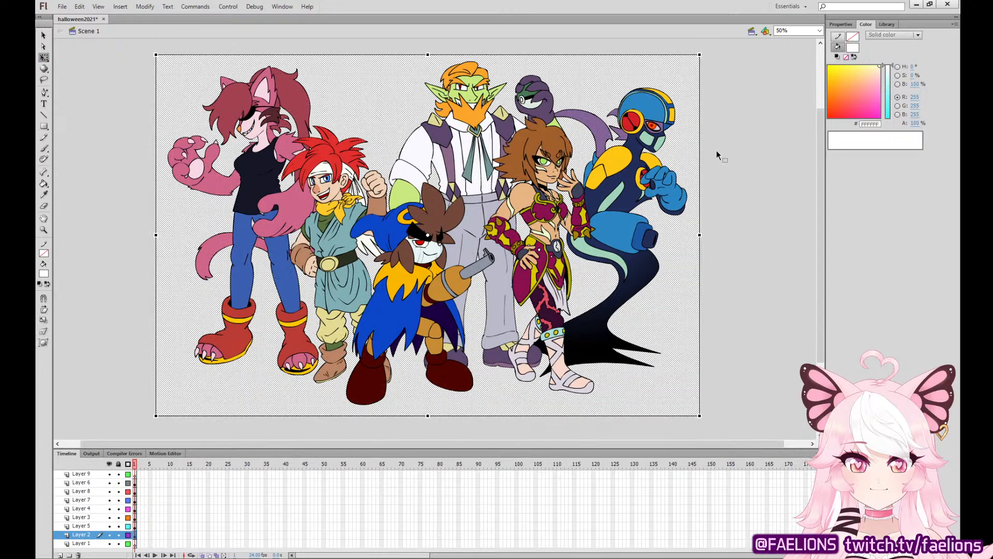
key(Up)
key(Up)
key(Up)
key(Right)
key(Right)
key(Up)
key(Up)
key(Up)
key(Up)
key(Right)
click(727, 160)
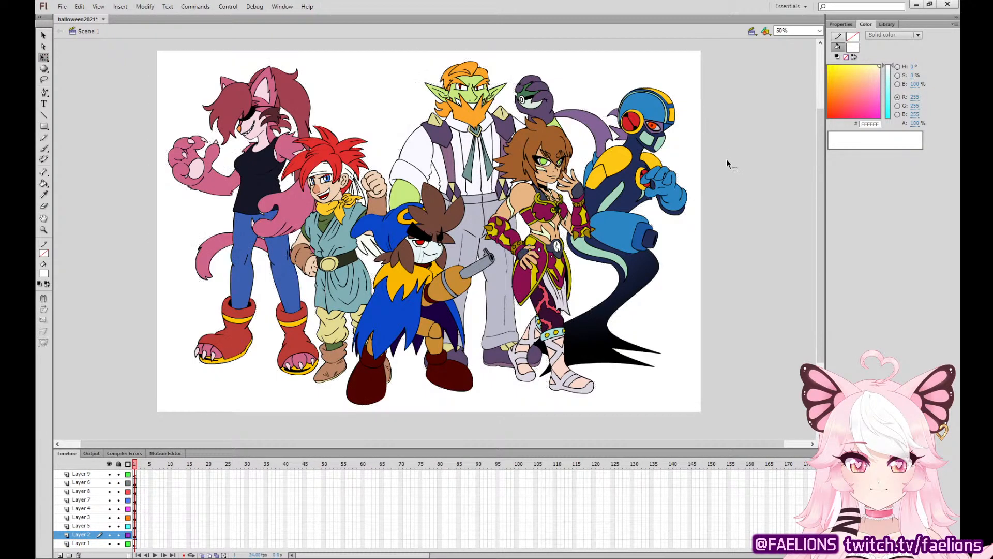
click(688, 169)
key(Left)
click(720, 162)
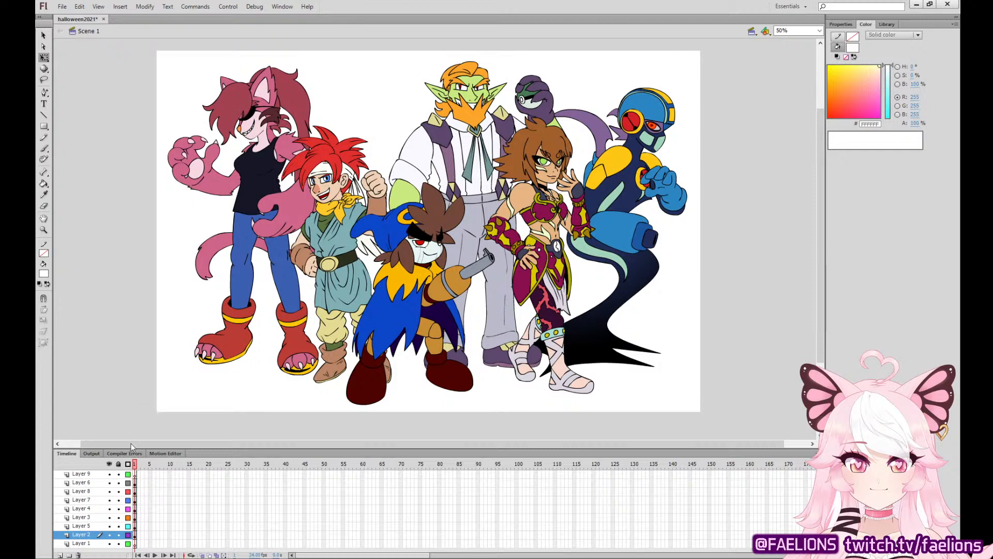
Scale the red-haired swordsman on Layer 7 up slightly and nudge him to the left.
click(135, 492)
click(135, 500)
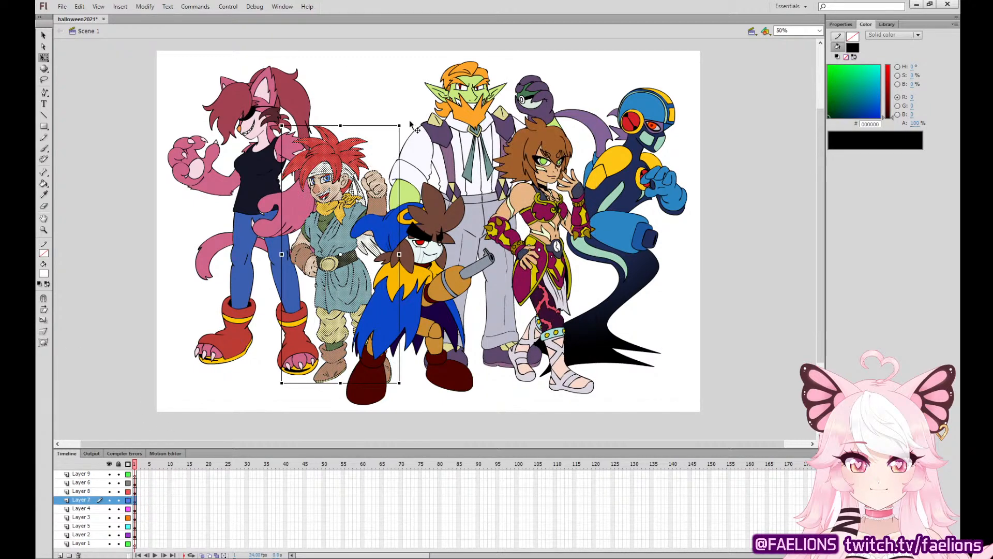
drag(403, 122, 407, 117)
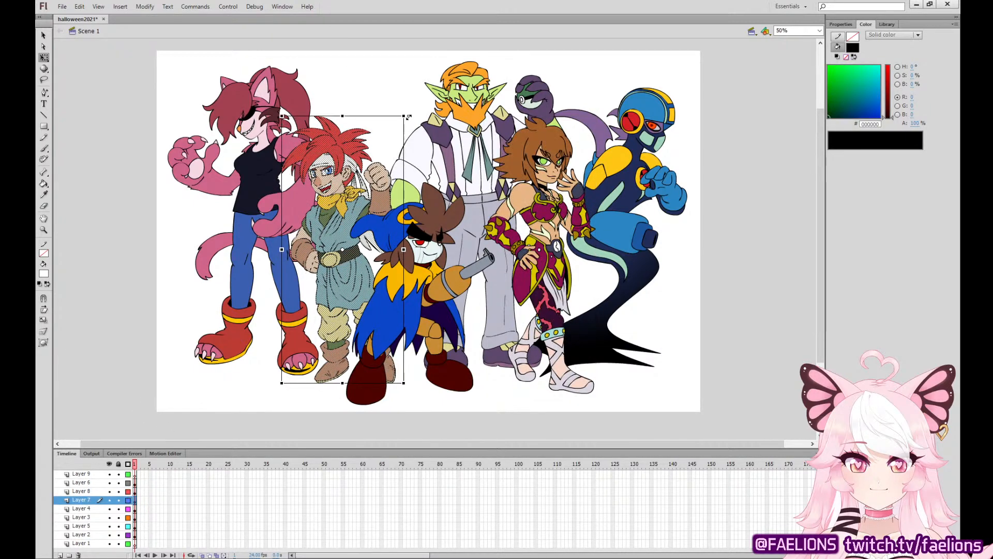
key(Left)
key(Left)
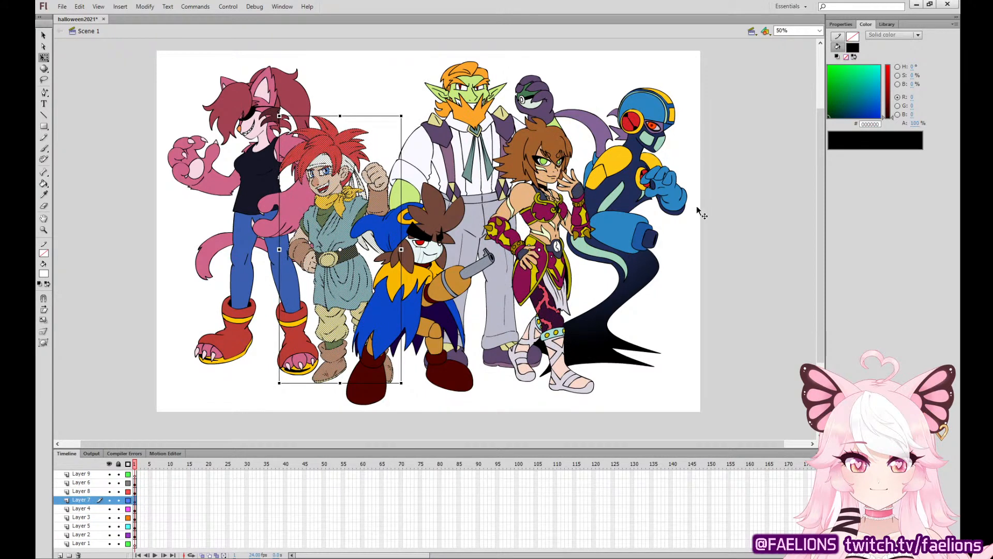
click(747, 221)
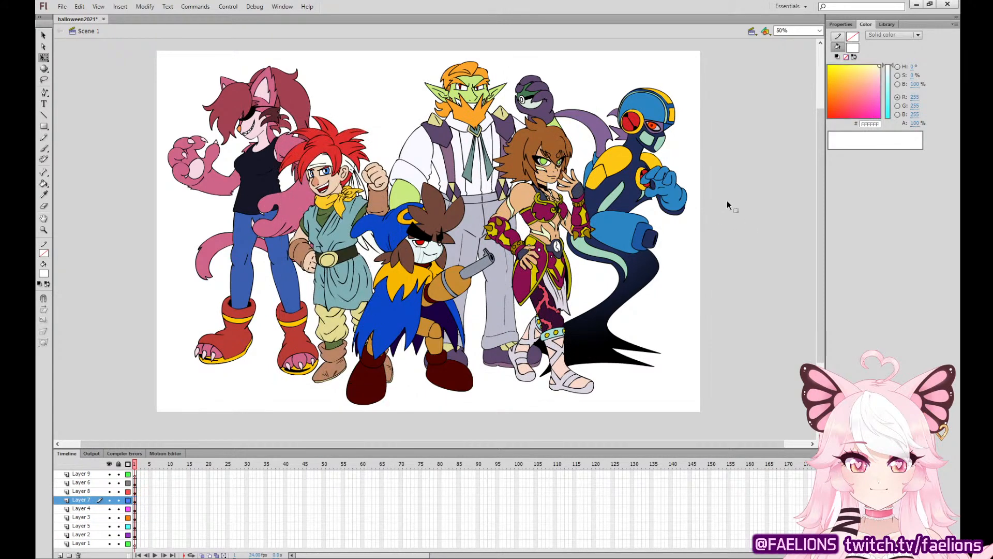
Skew the red-haired swordsman on Layer 7 so his upper body leans slightly to the right.
click(136, 500)
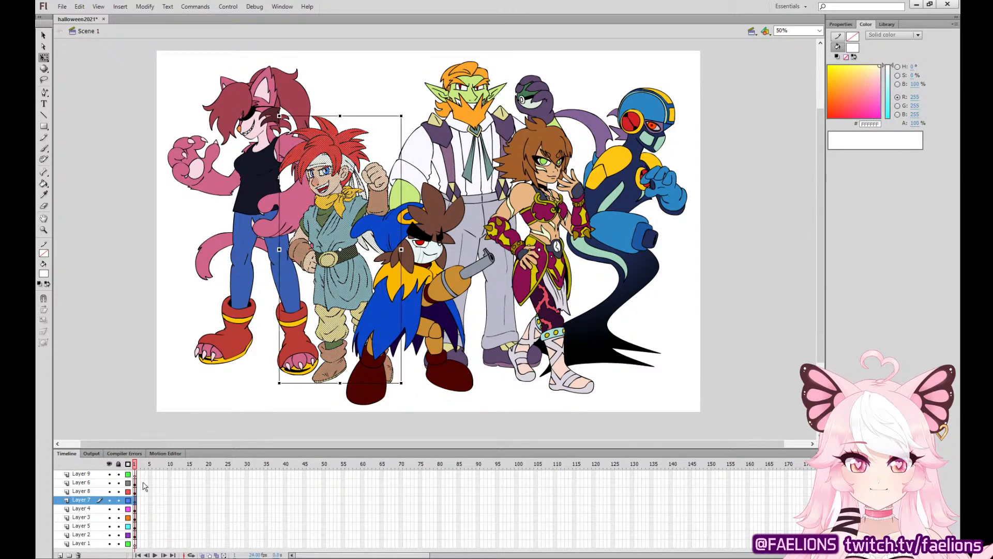
drag(370, 117, 374, 117)
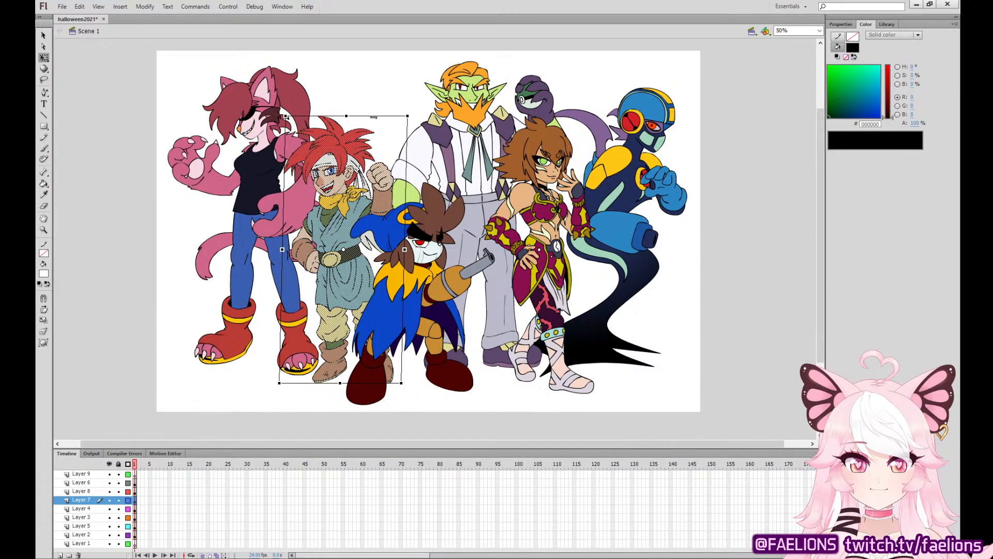
click(745, 250)
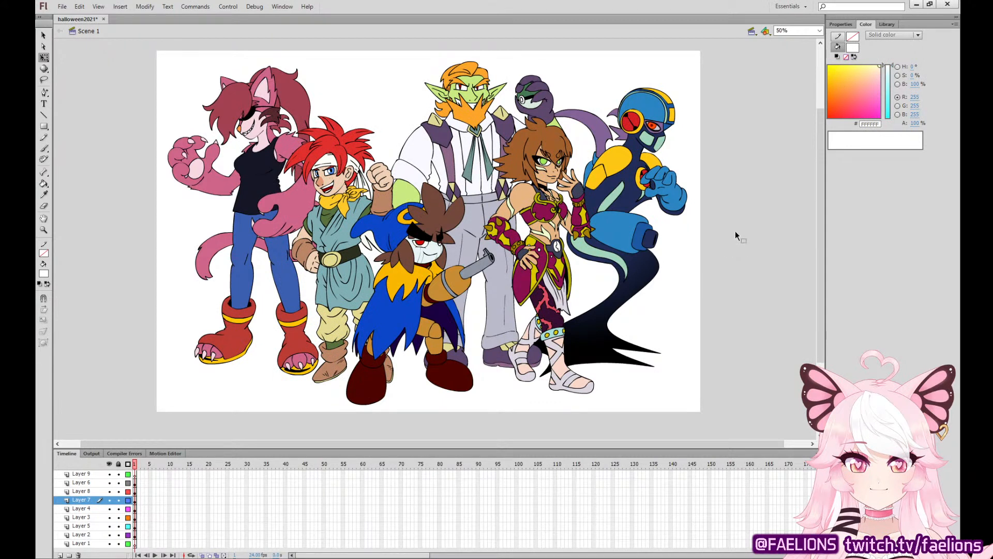